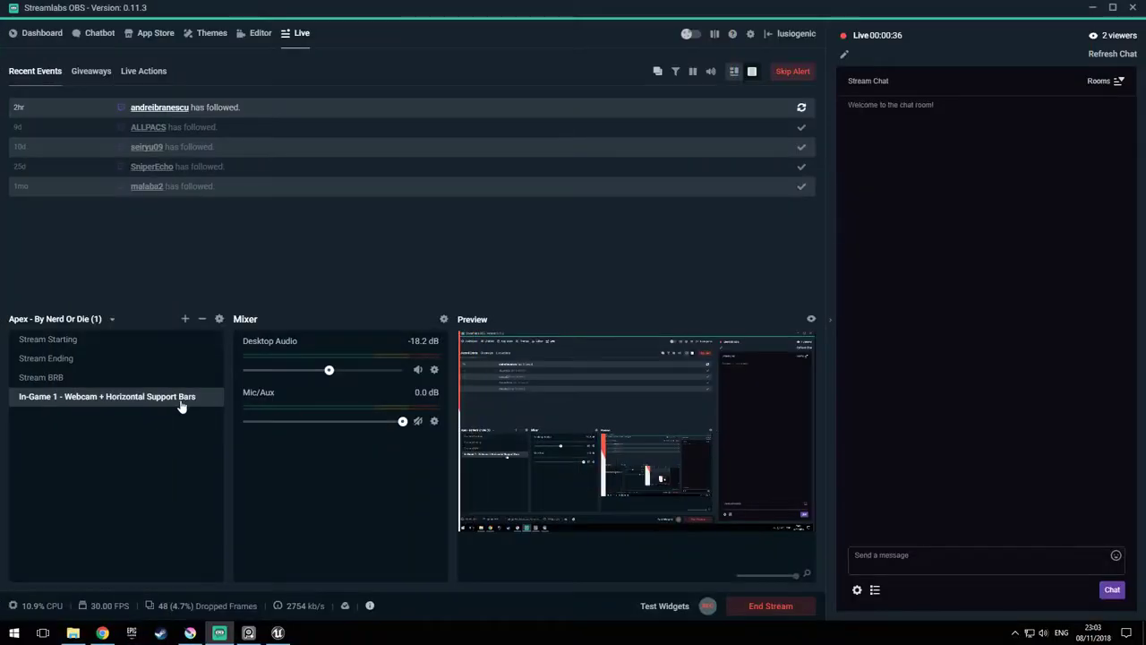
- Unmute the Mic/Aux source in the mixer and switch to Unreal Editor
click(418, 421)
click(278, 634)
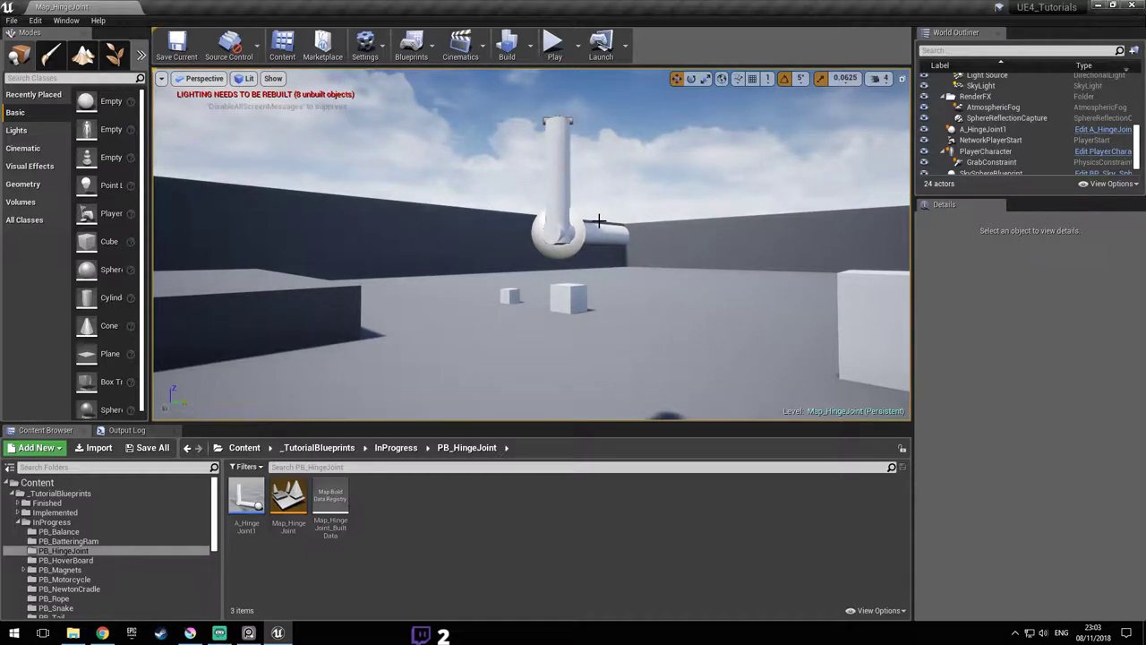
- Play the hinge joint level in the viewport to check the hanging cylinders, and stop the session
right_drag(601, 222, 683, 197)
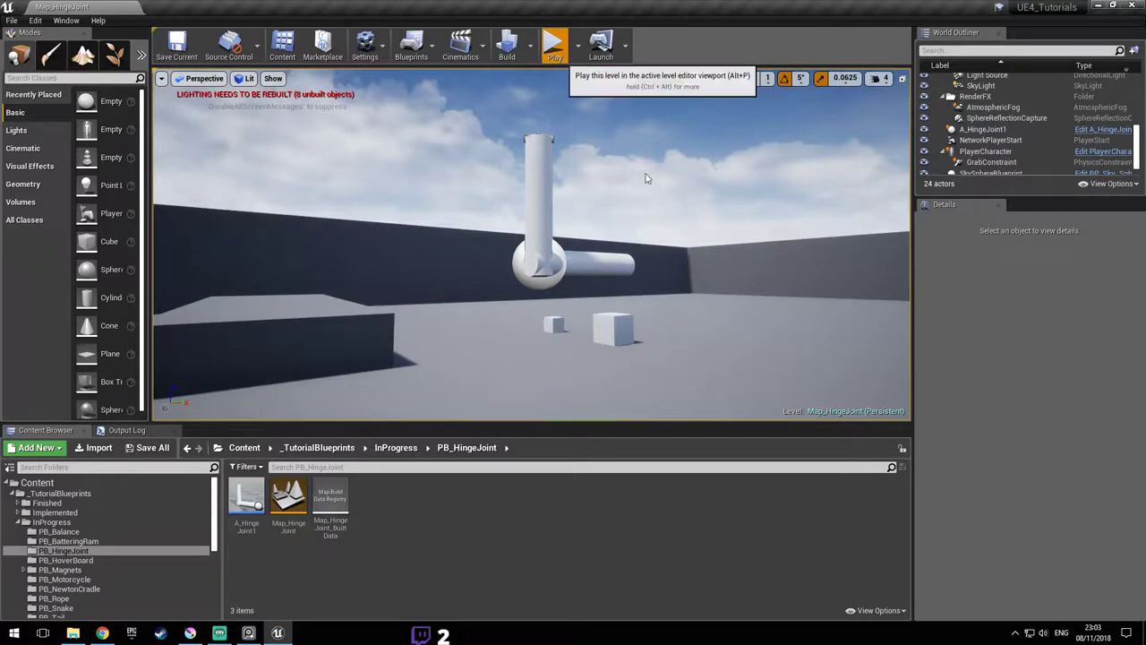
click(564, 54)
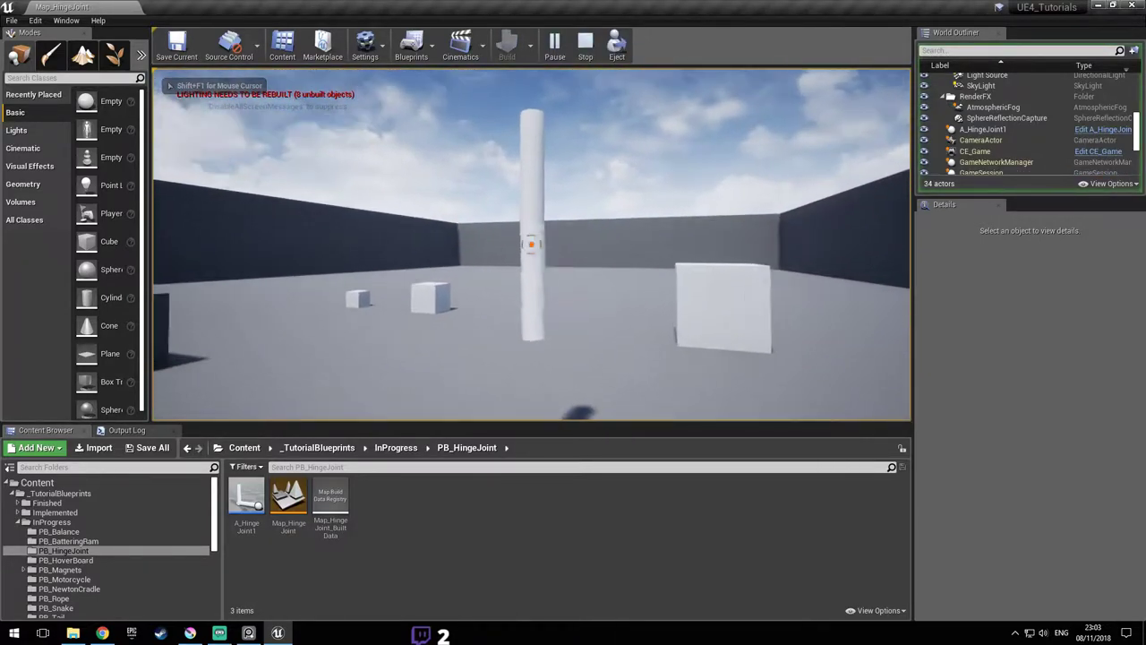
key(Escape)
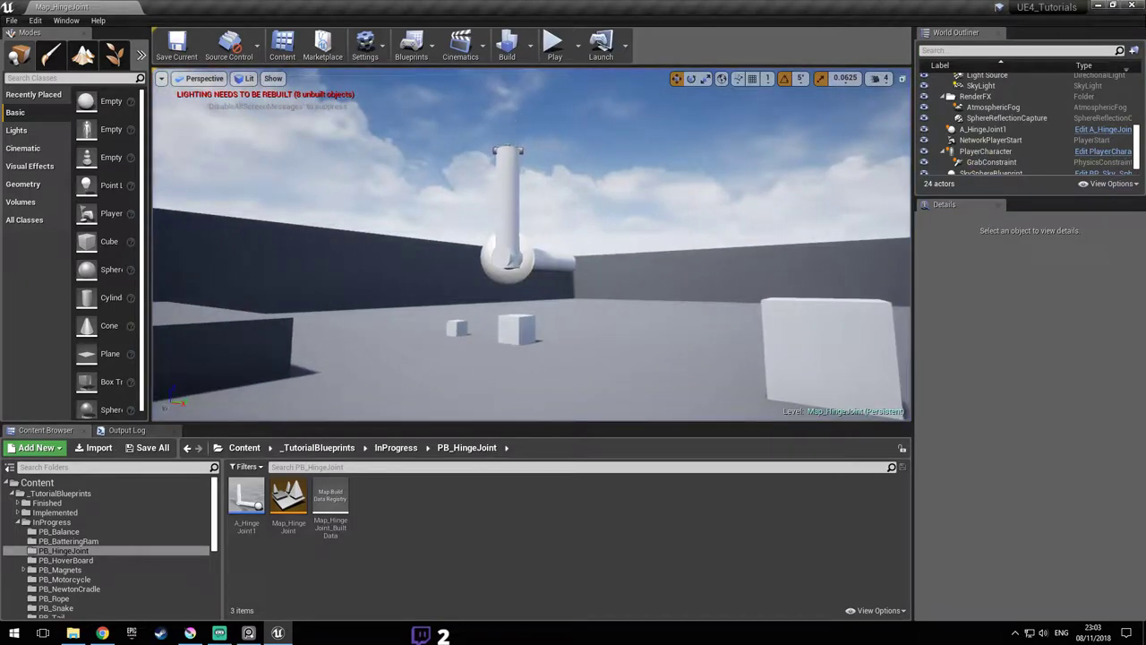
- Open the A_HingeJoint1 blueprint and examine the settings of its cylinders, HingeJoint and PhysicsConstraint components
click(507, 145)
click(1103, 130)
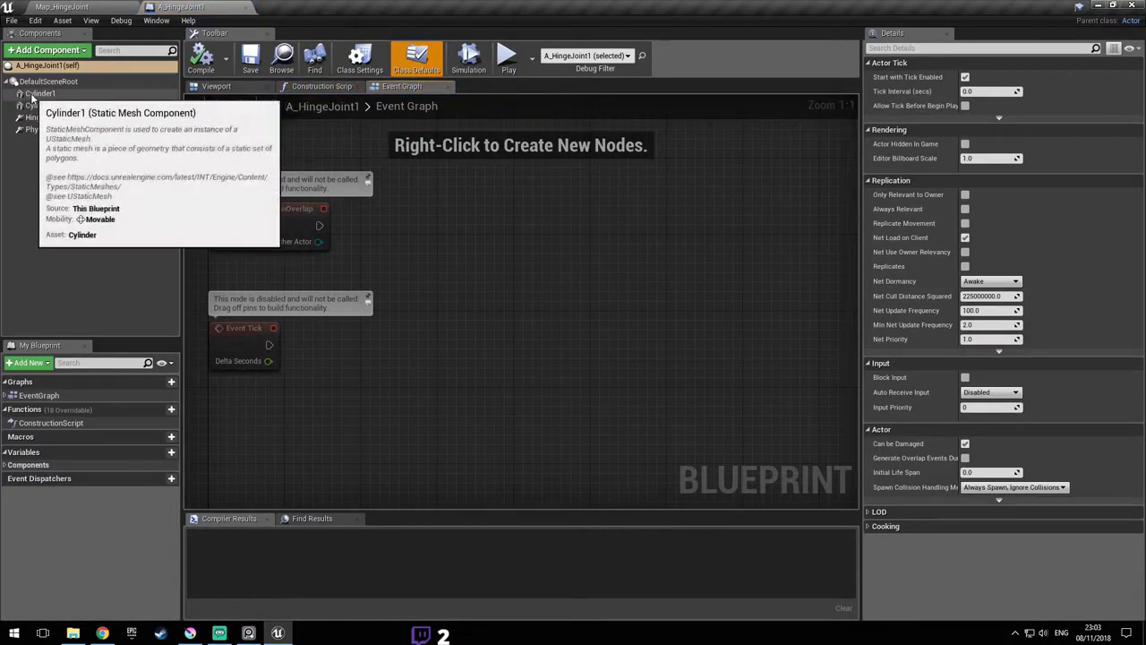
click(52, 95)
click(43, 117)
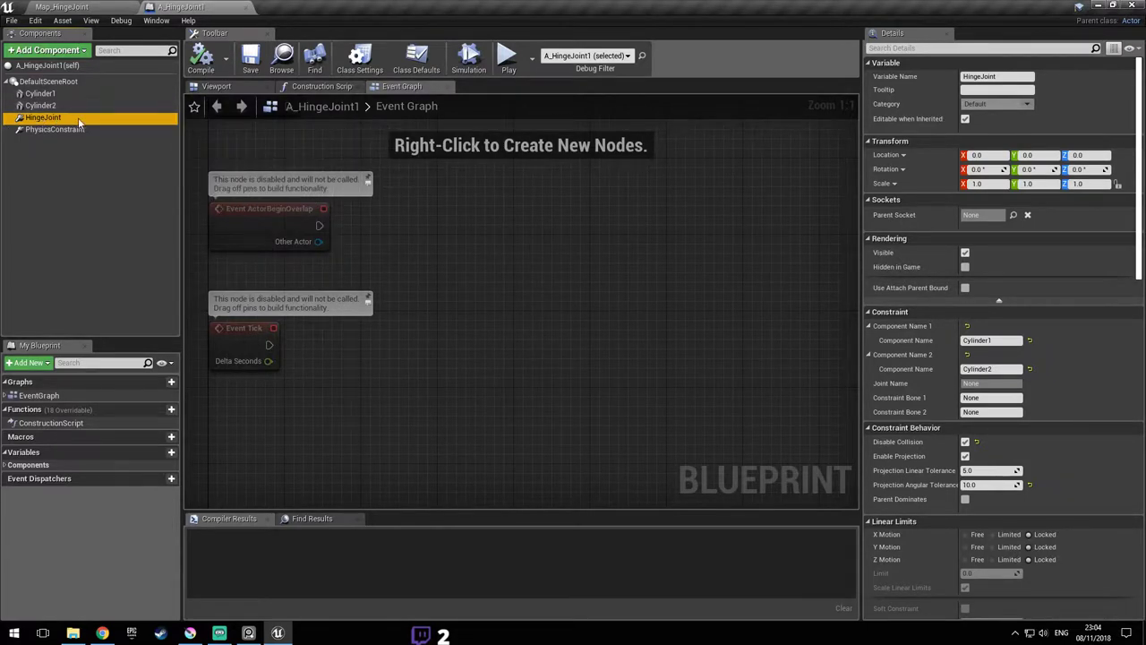
click(72, 129)
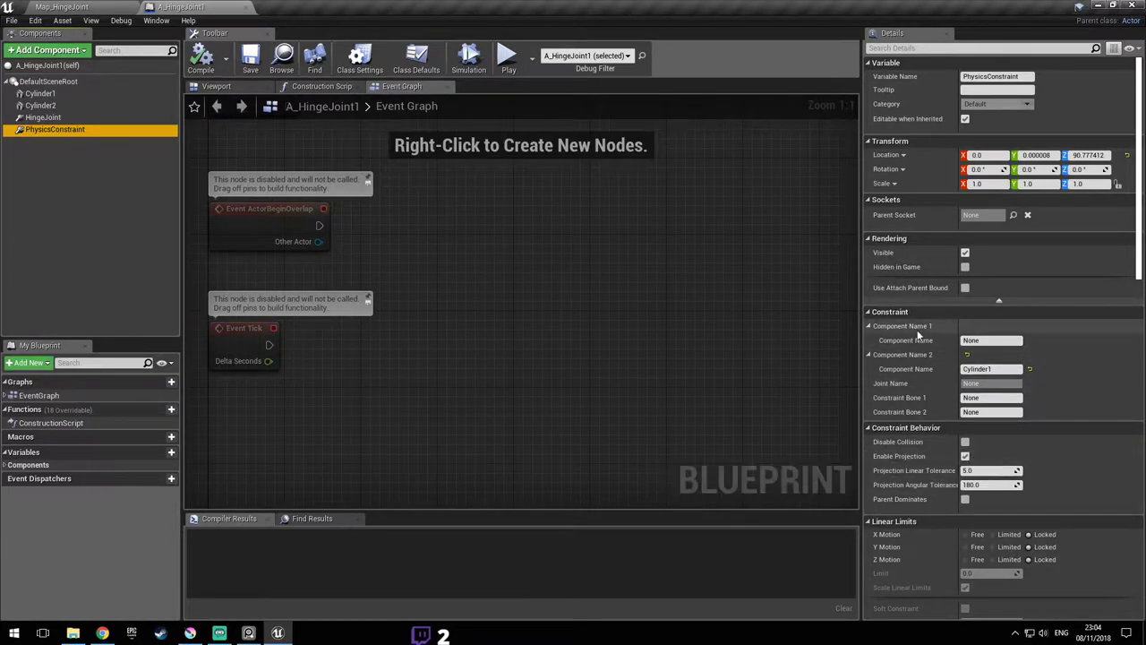
scroll(1048, 330, down, 3)
scroll(1050, 320, down, 5)
scroll(1052, 338, up, 5)
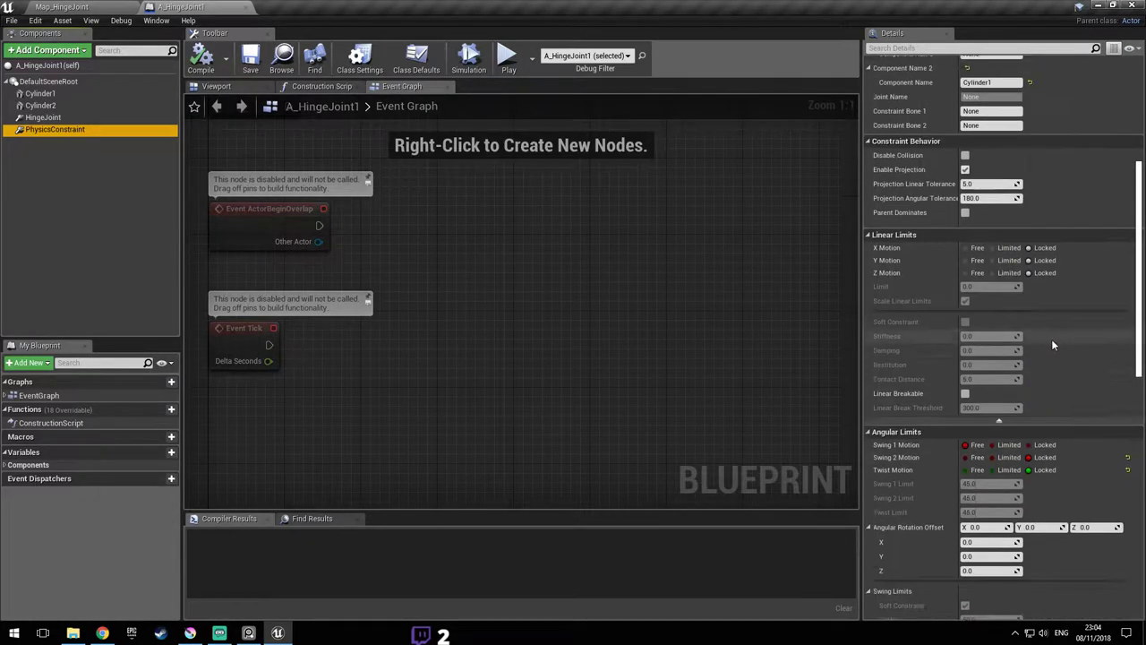
scroll(1053, 345, up, 3)
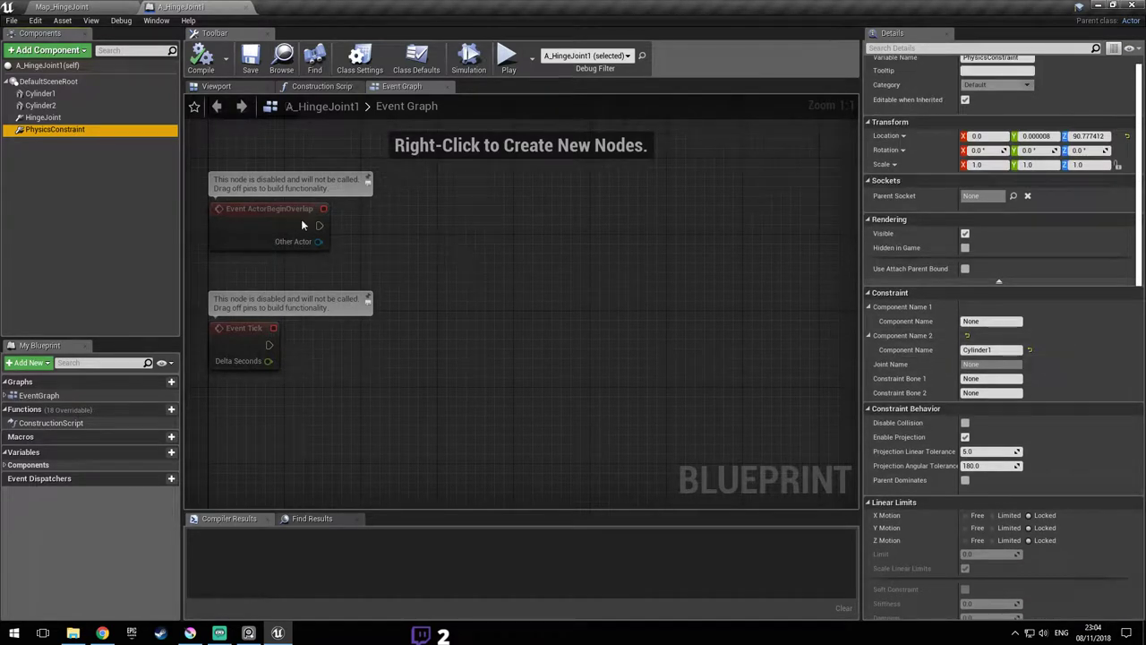
- Disable Simulate Physics on Cylinder1, and compile and save the blueprint
click(57, 93)
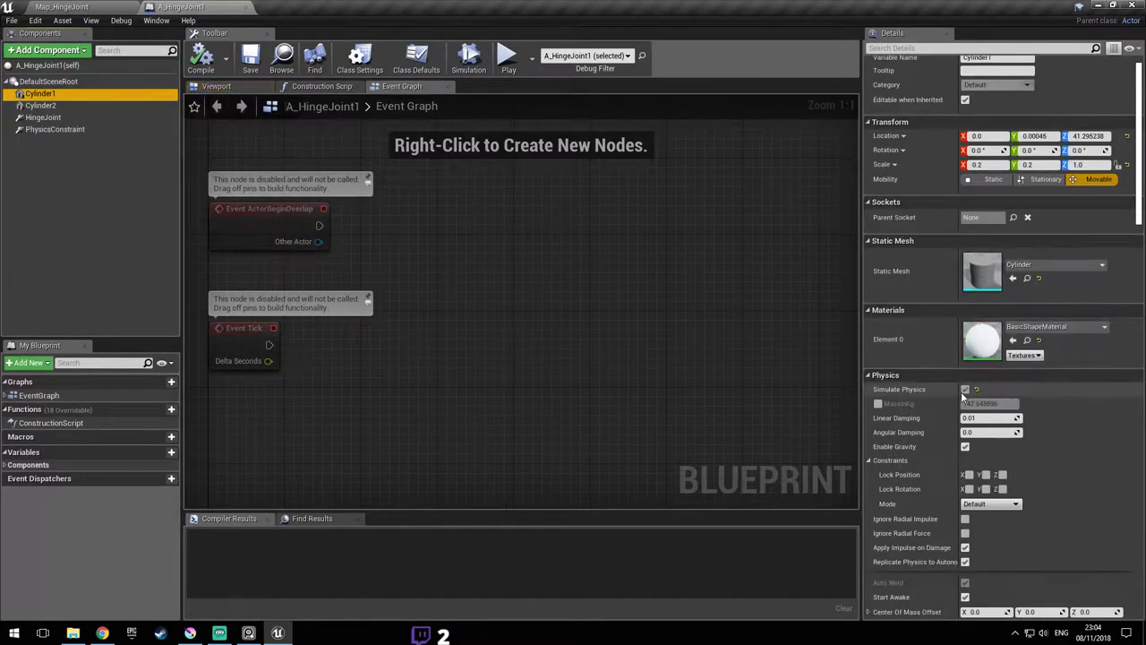
click(203, 58)
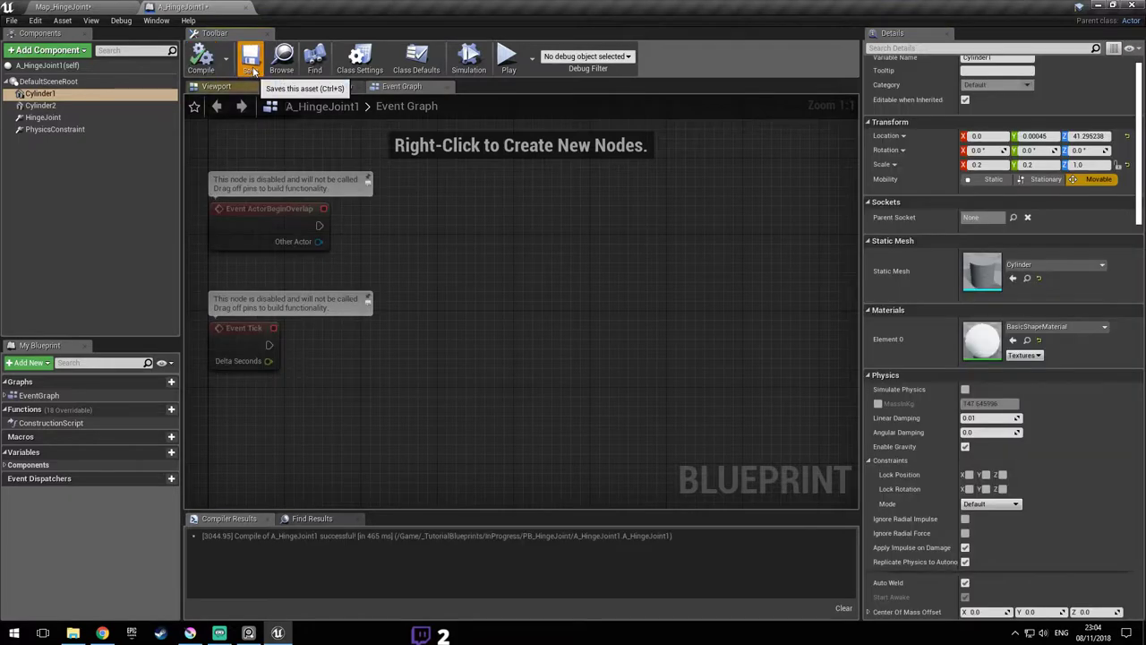
click(250, 59)
- Play the Map_HingeJoint level, move around the hinge while swinging the lower cylinder, and stop the session
click(90, 7)
click(554, 42)
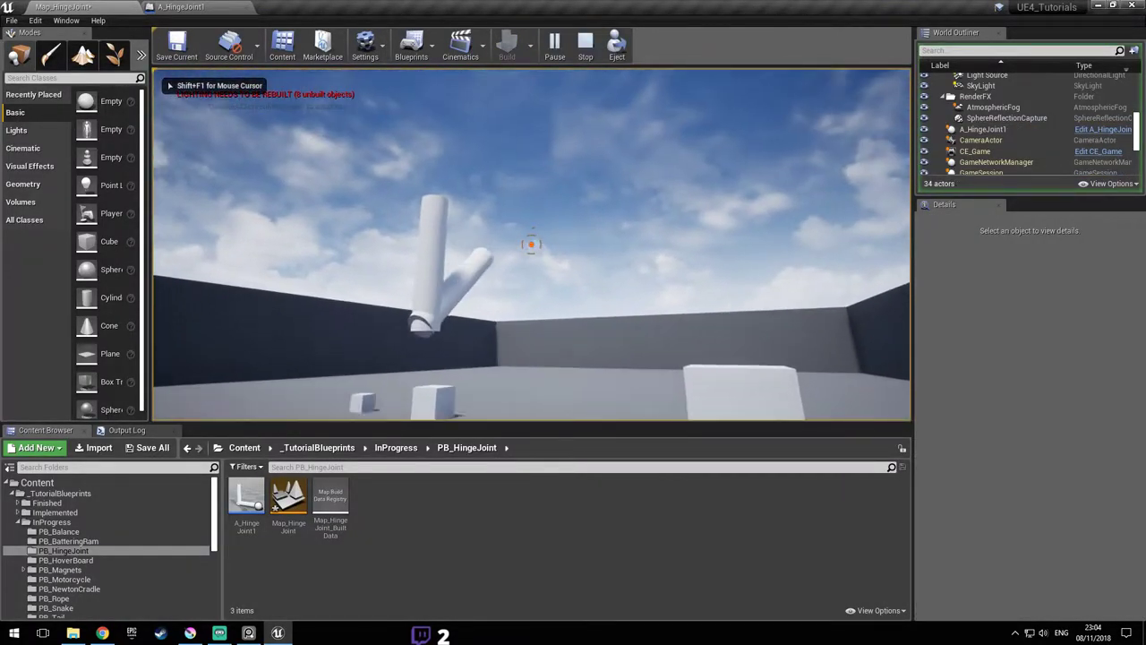
key(d)
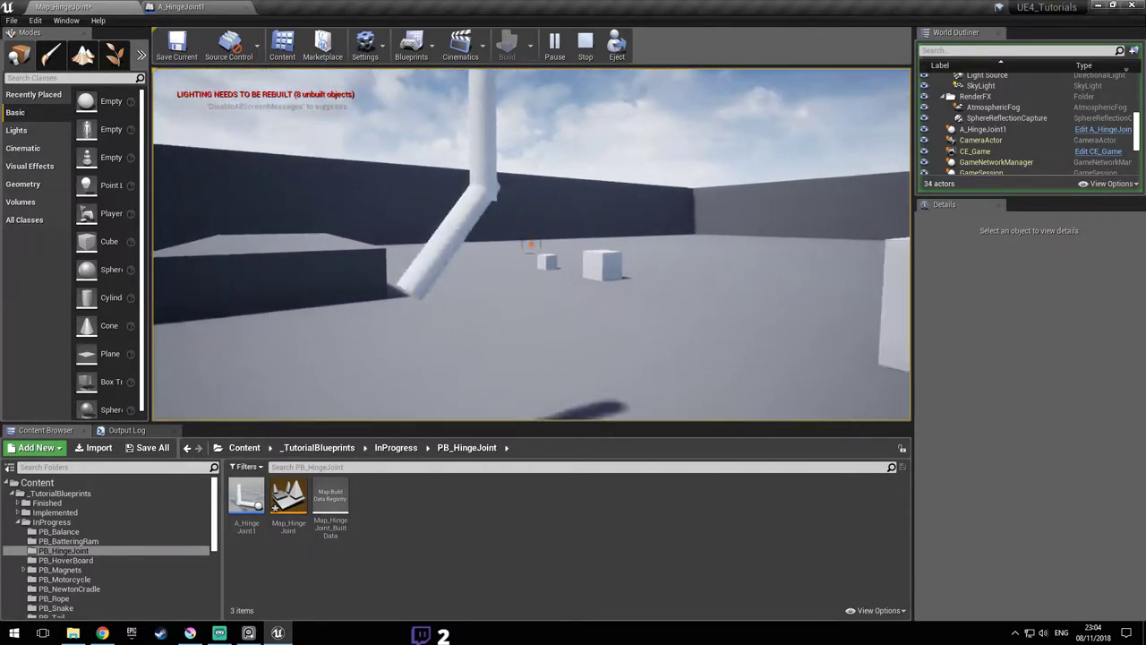
key(w)
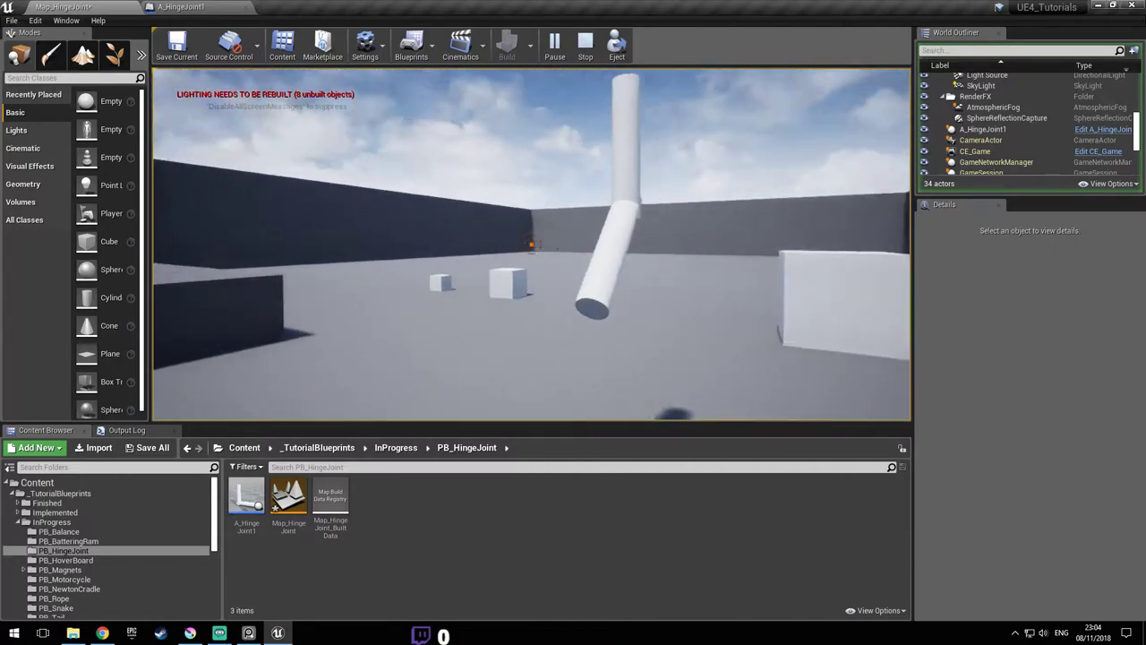
drag(531, 244, 641, 161)
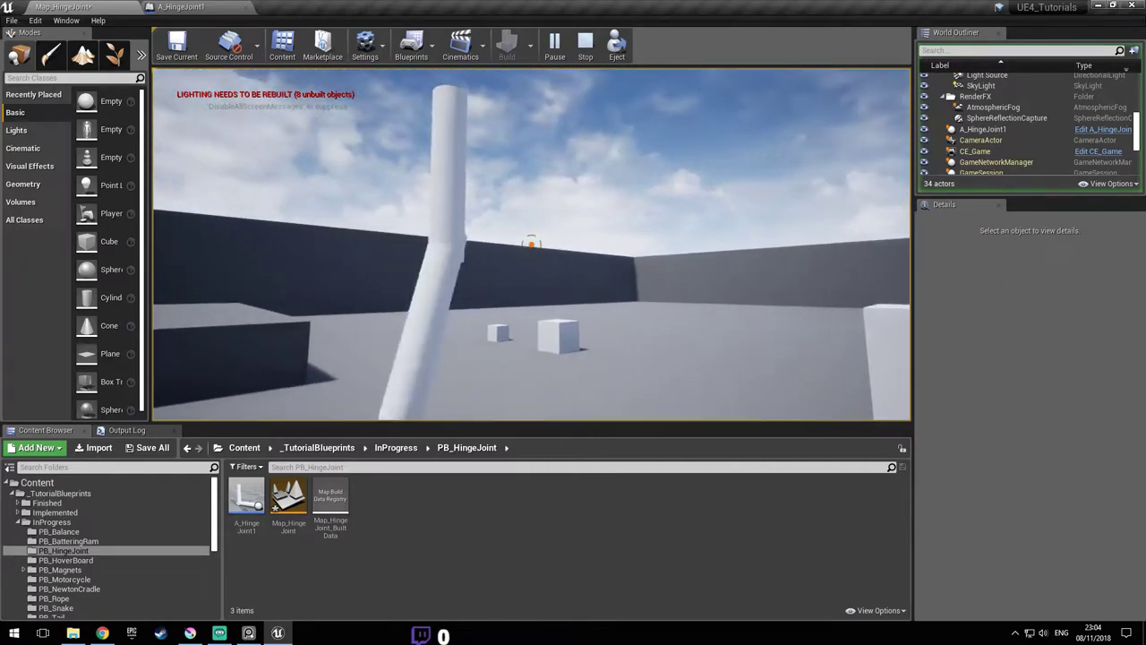
key(s)
key(a)
key(d)
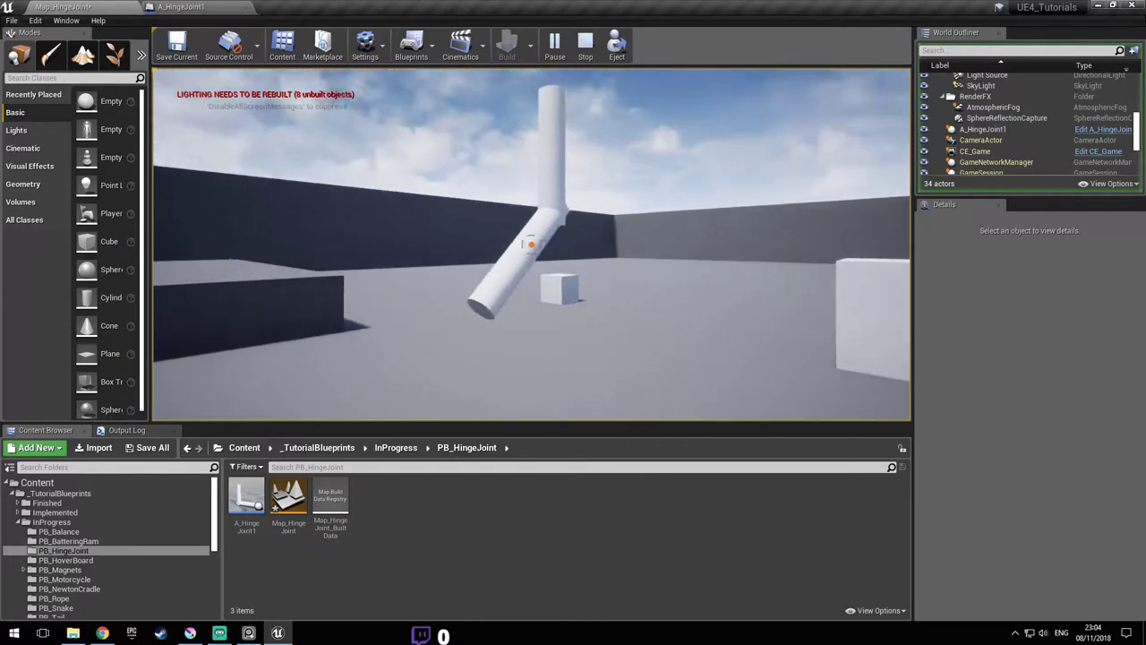
key(d)
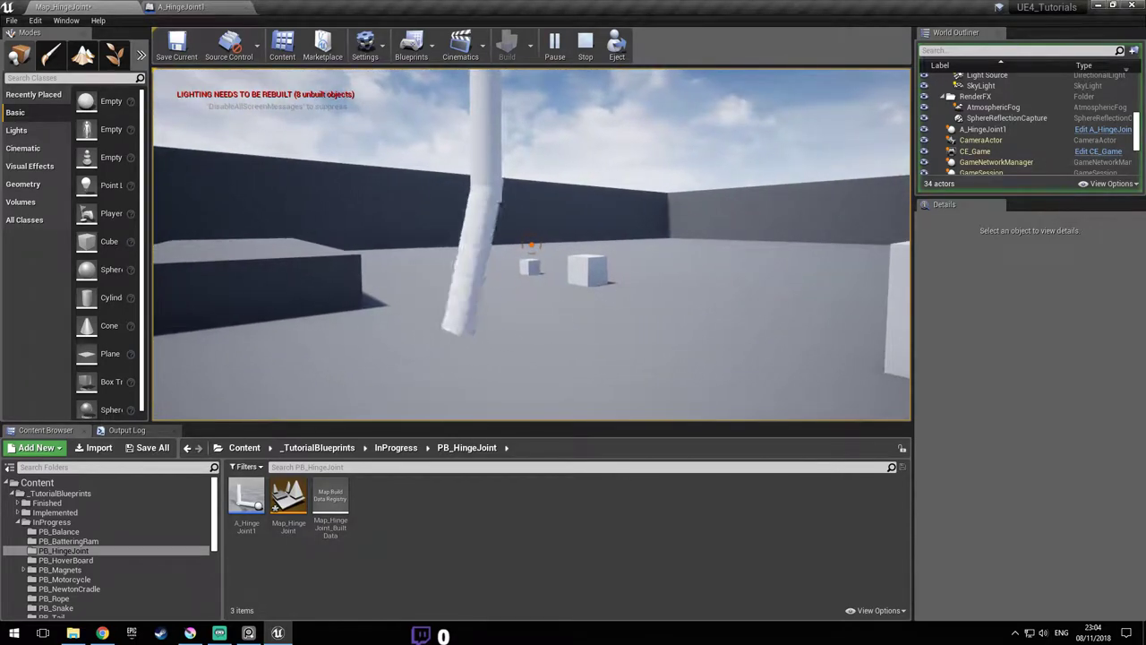
key(Escape)
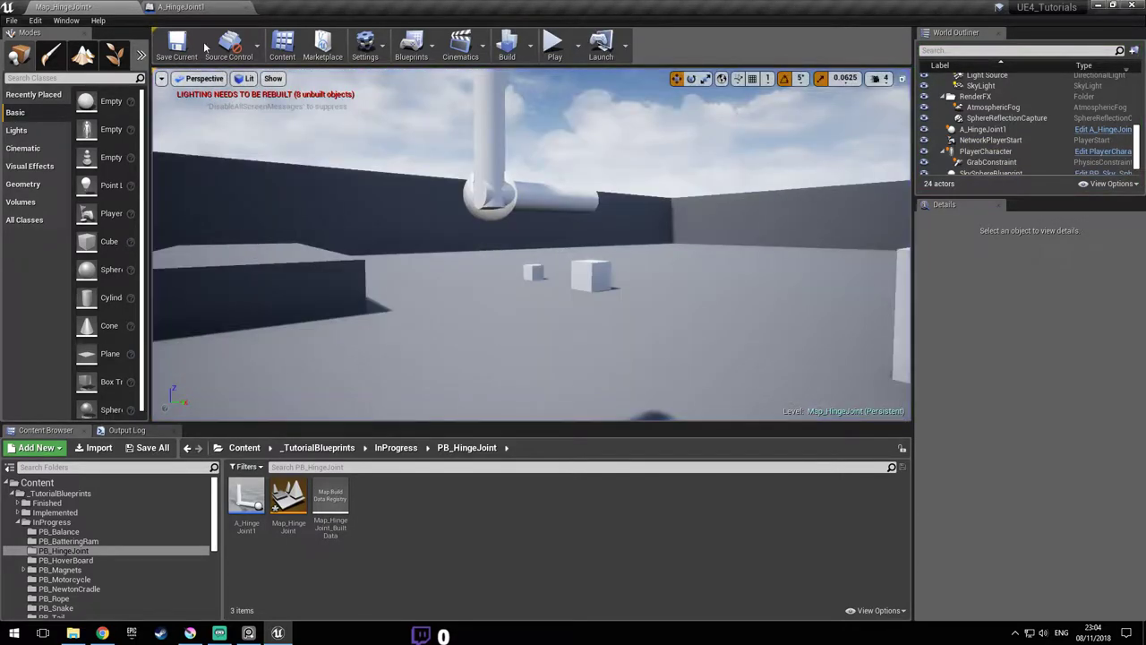
- Close the A_HingeJoint1 blueprint and return to the level
click(206, 9)
right_drag(420, 241, 476, 251)
middle_click(197, 7)
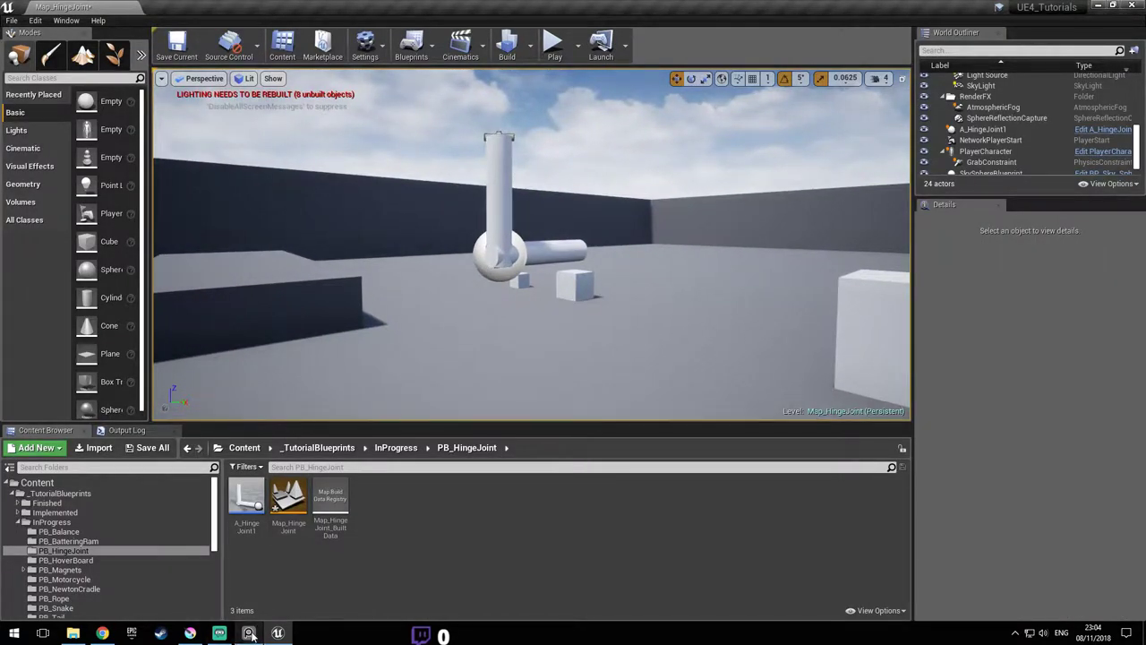
click(250, 633)
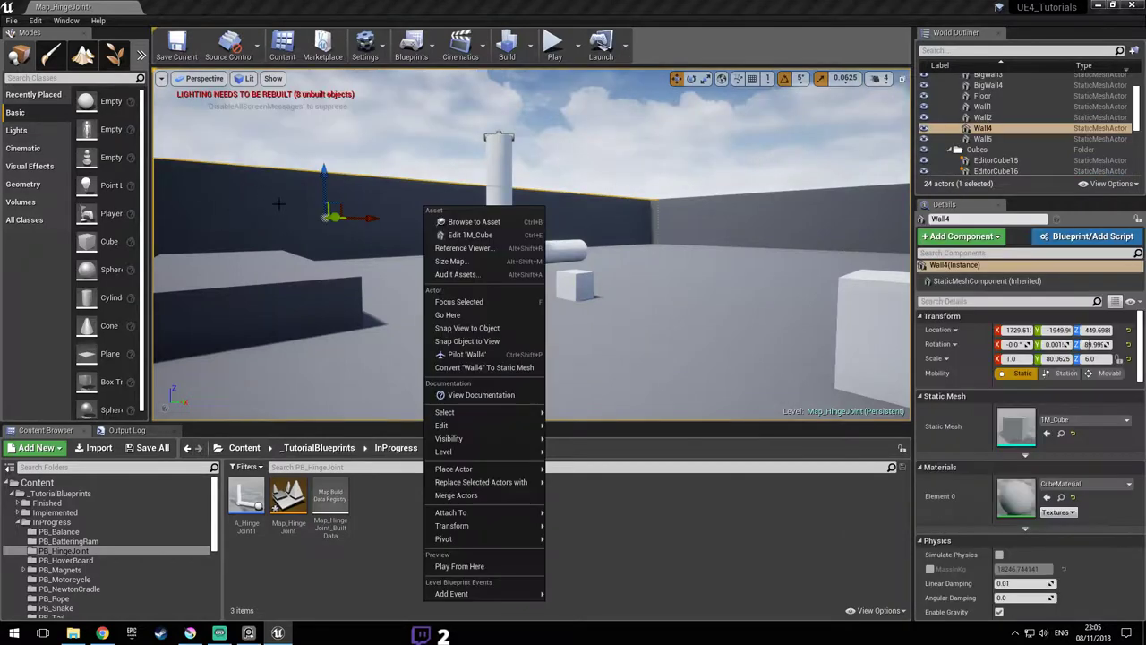
right_click(424, 208)
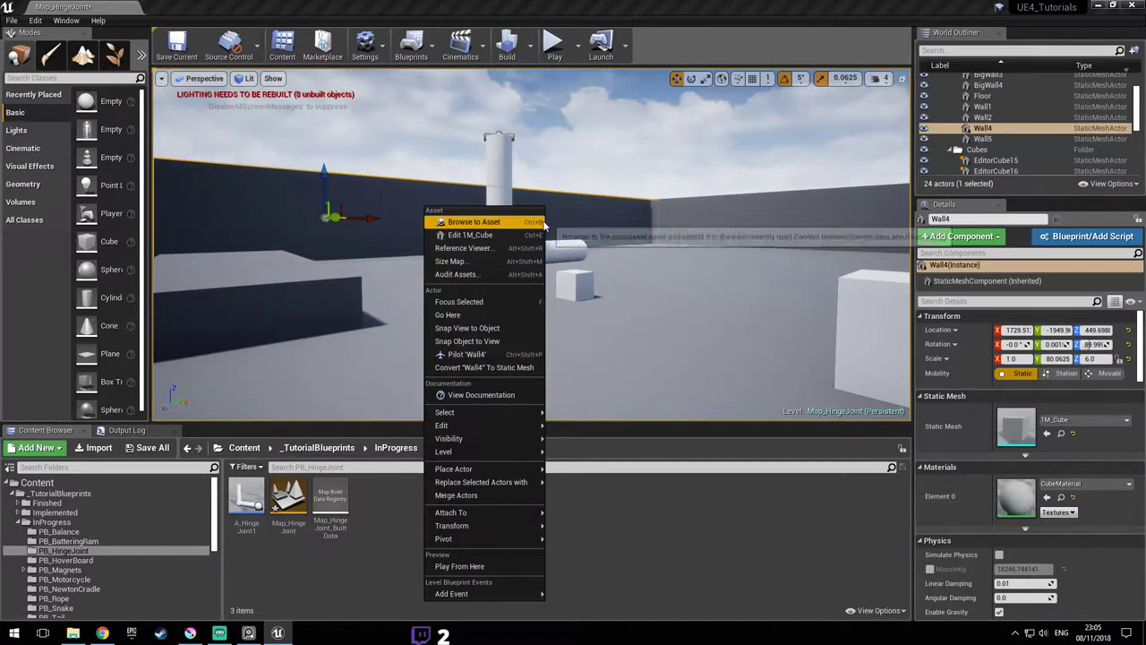
click(561, 256)
key(alt+Tab)
right_drag(826, 283, 754, 276)
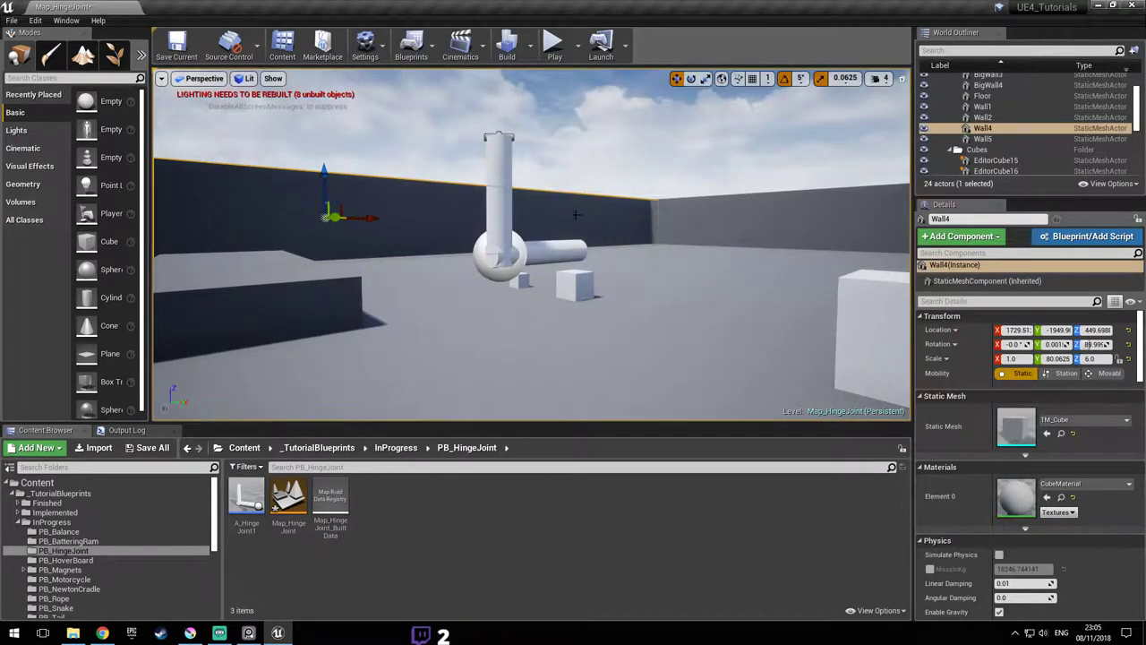
- Save the Map_HingeJoint level
double_click(288, 503)
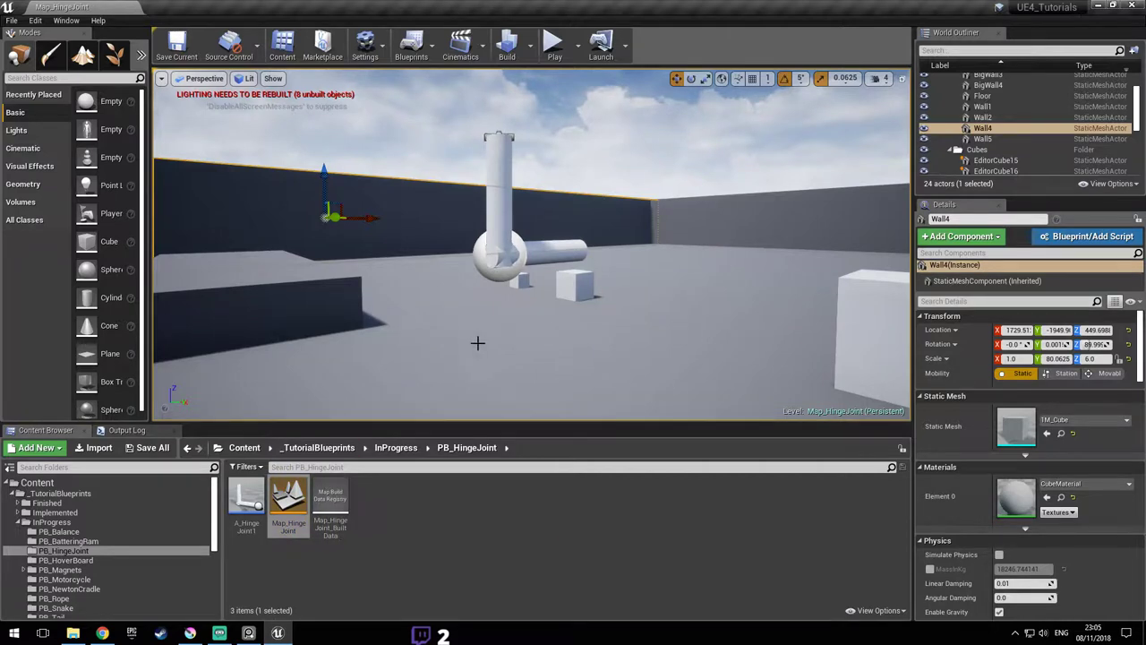
- Switch to Krita and sketch two vertically stacked cylinders joined by a circled hinge point
click(190, 633)
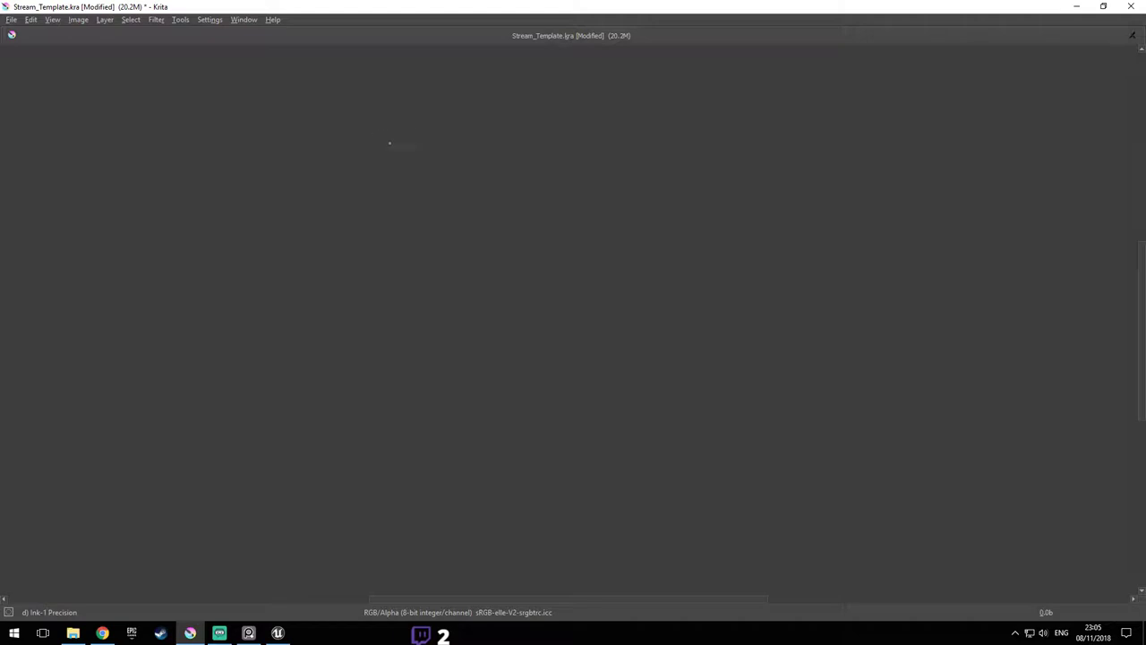
drag(467, 155, 454, 268)
drag(467, 157, 475, 267)
drag(457, 135, 481, 135)
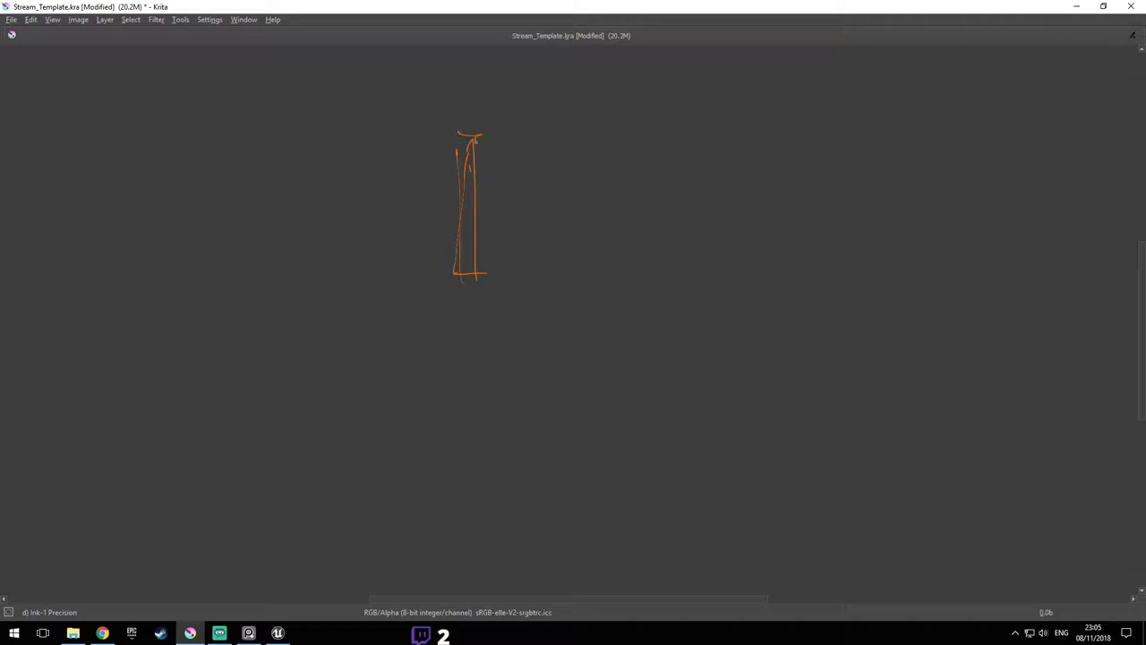
mouse_move(472, 277)
mouse_down()
mouse_move(479, 268)
mouse_move(451, 274)
mouse_move(480, 265)
mouse_move(455, 422)
mouse_up()
drag(477, 281, 481, 389)
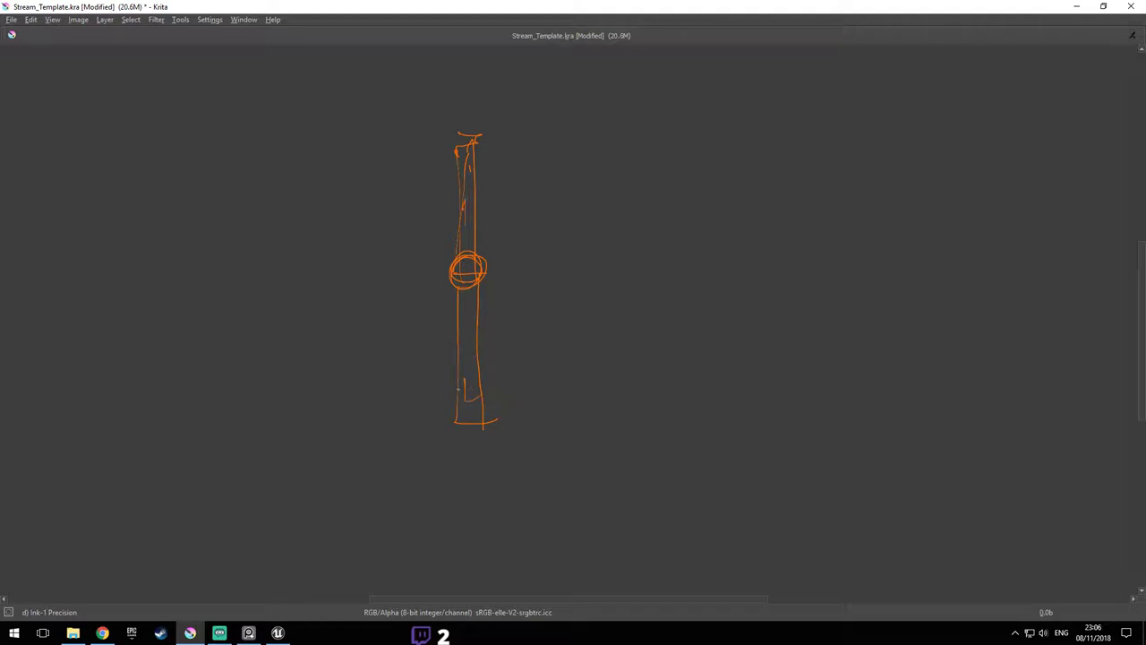
drag(417, 329, 496, 342)
- Switch to Unreal Editor and create an Actor blueprint class named A_Hinge_Joints_2 in the PB_HingeJoint folder
key(alt+Tab)
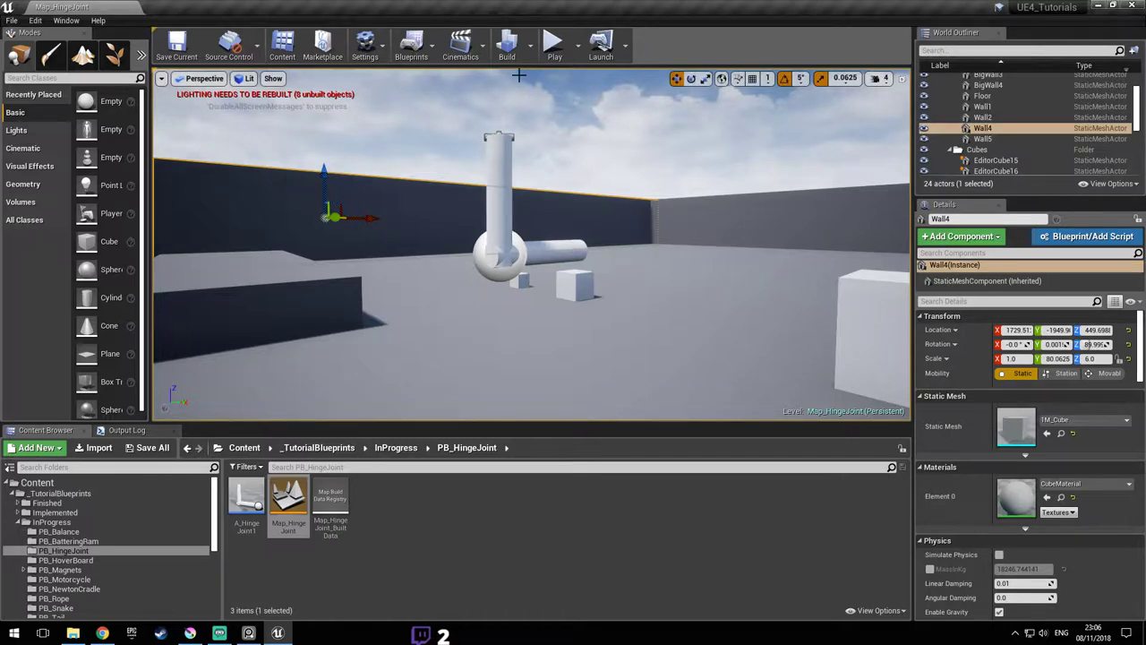
click(493, 226)
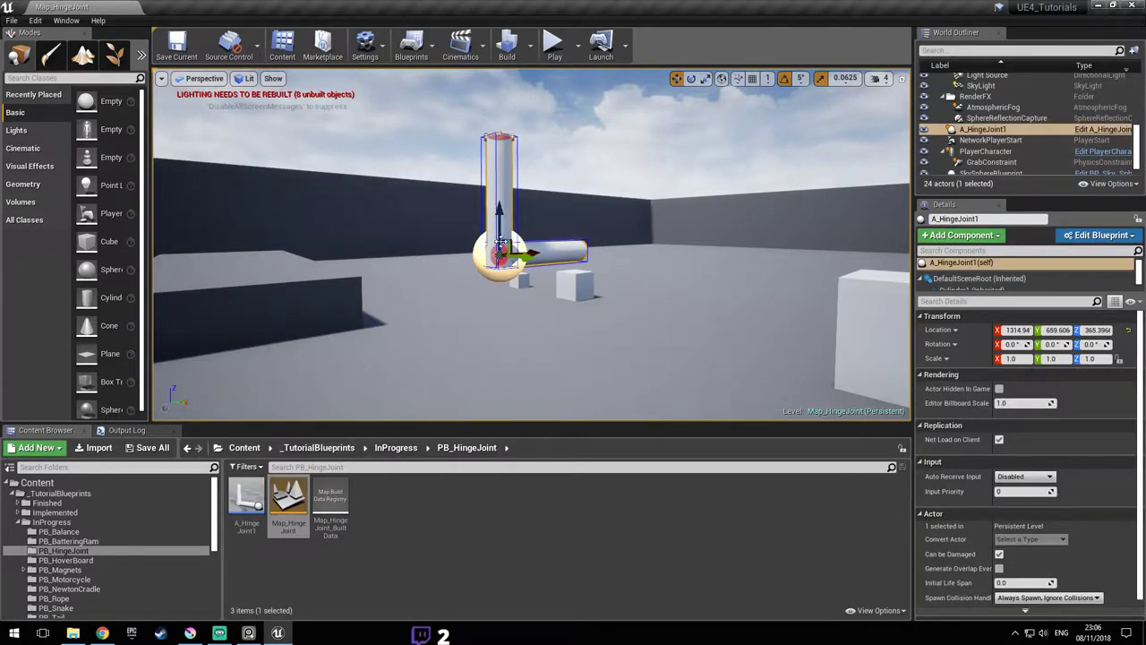
right_click(391, 501)
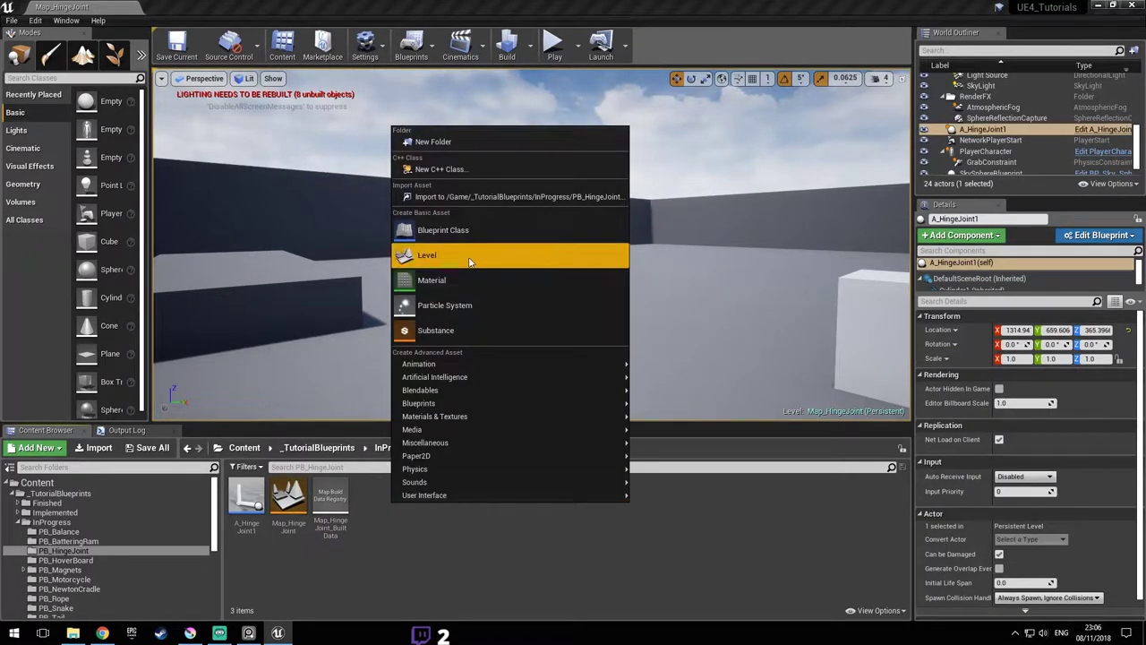
click(491, 227)
click(473, 218)
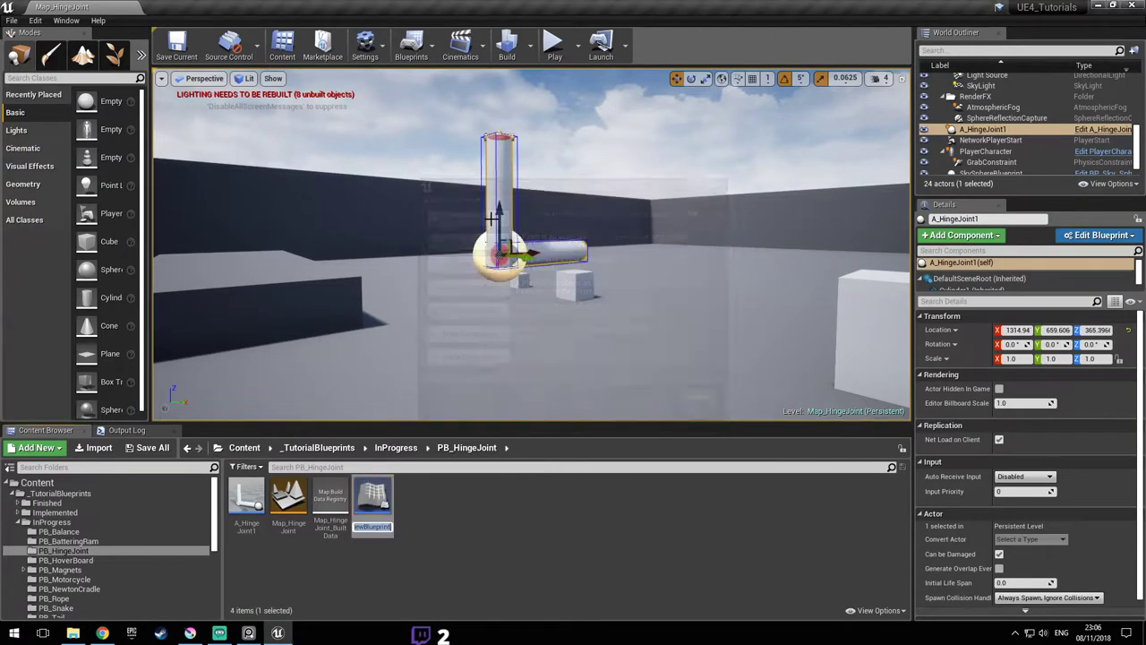
text(A)
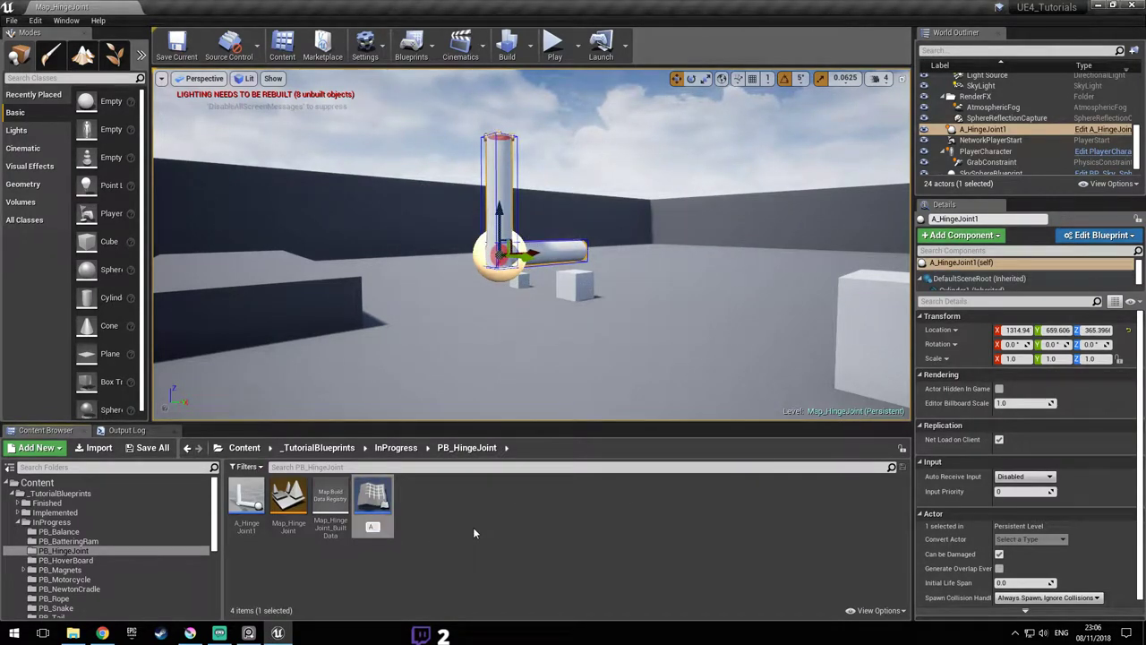
text(_Hinge_)
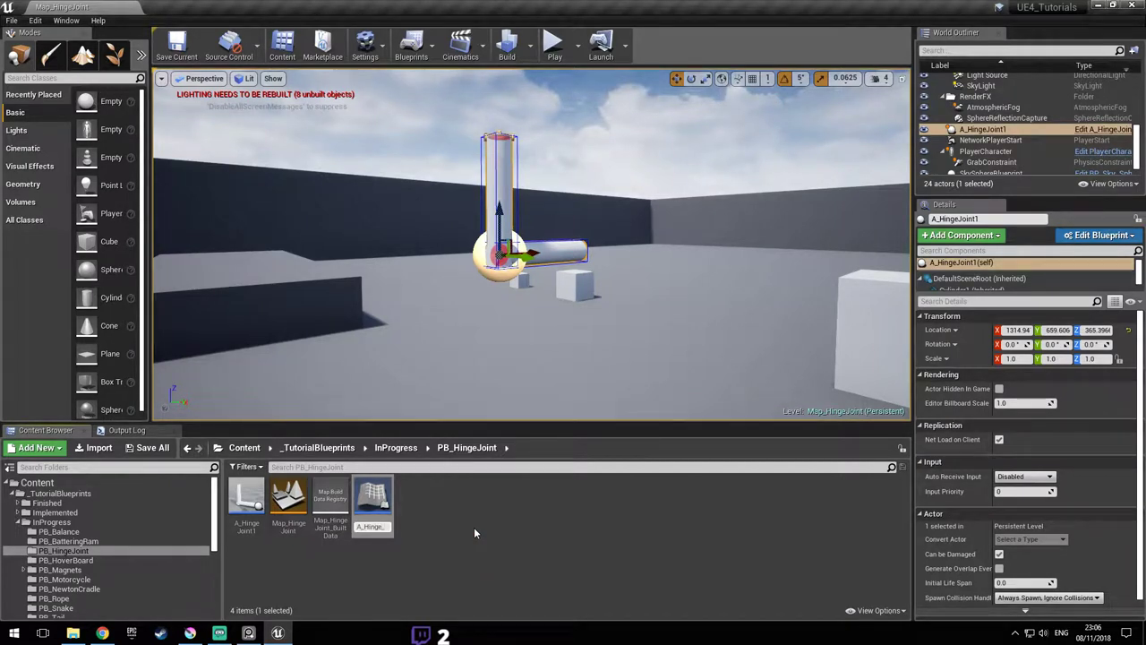
text(Joints_2)
key(Return)
- Commit the new blueprint's name and open A_Hinge_Joints_2 for editing
key(Return)
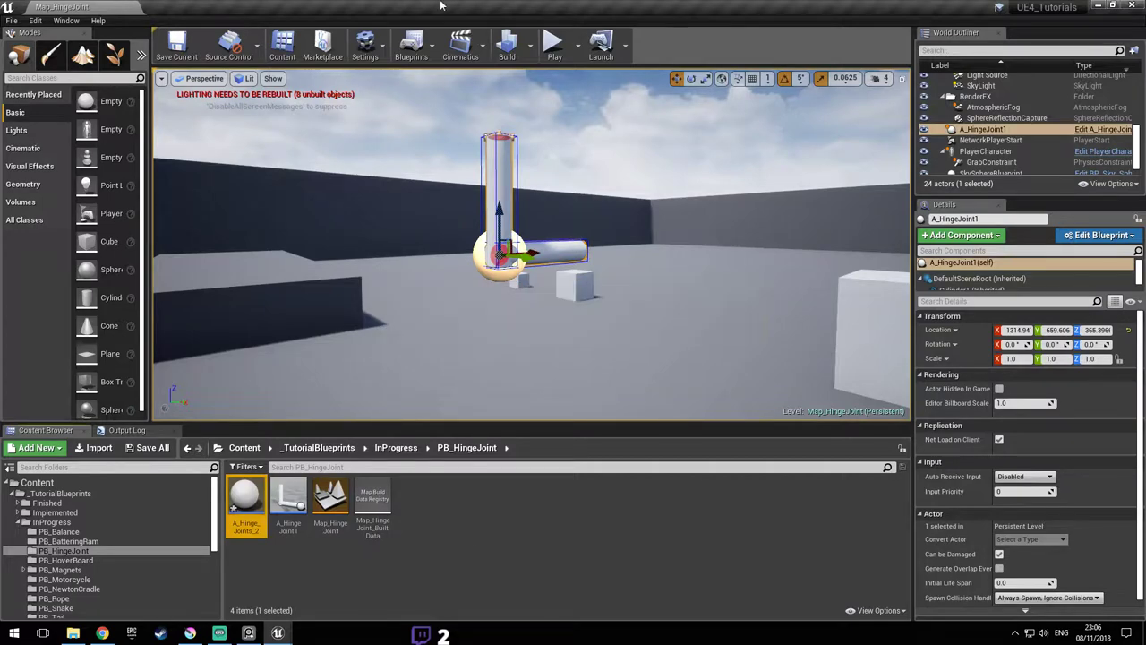
double_click(365, 61)
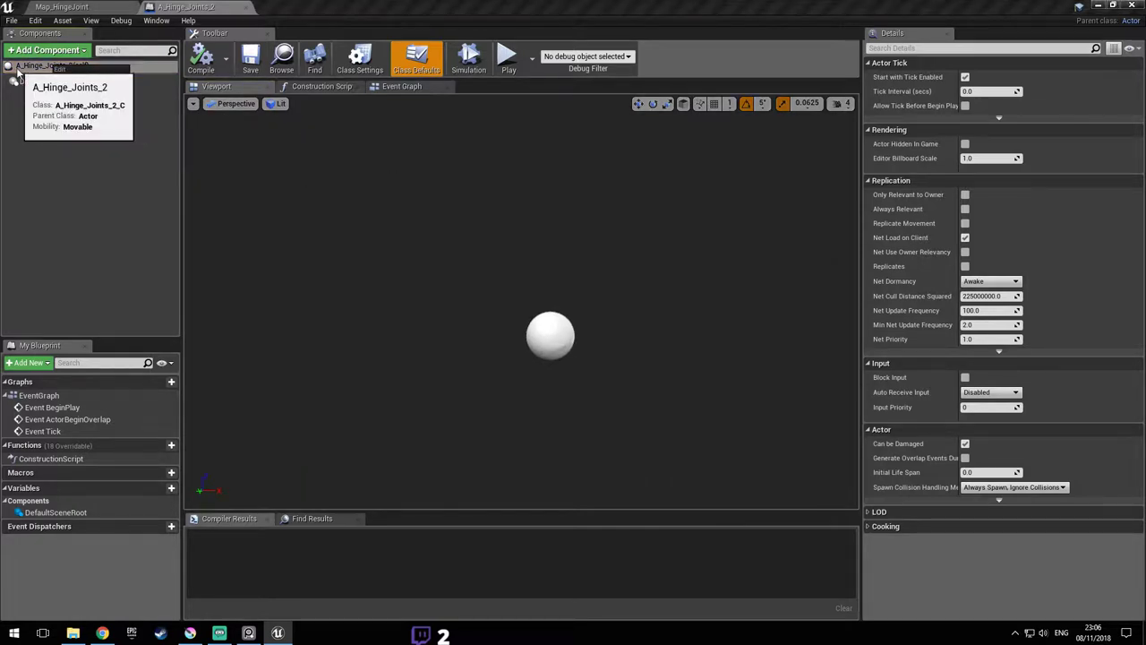
click(49, 51)
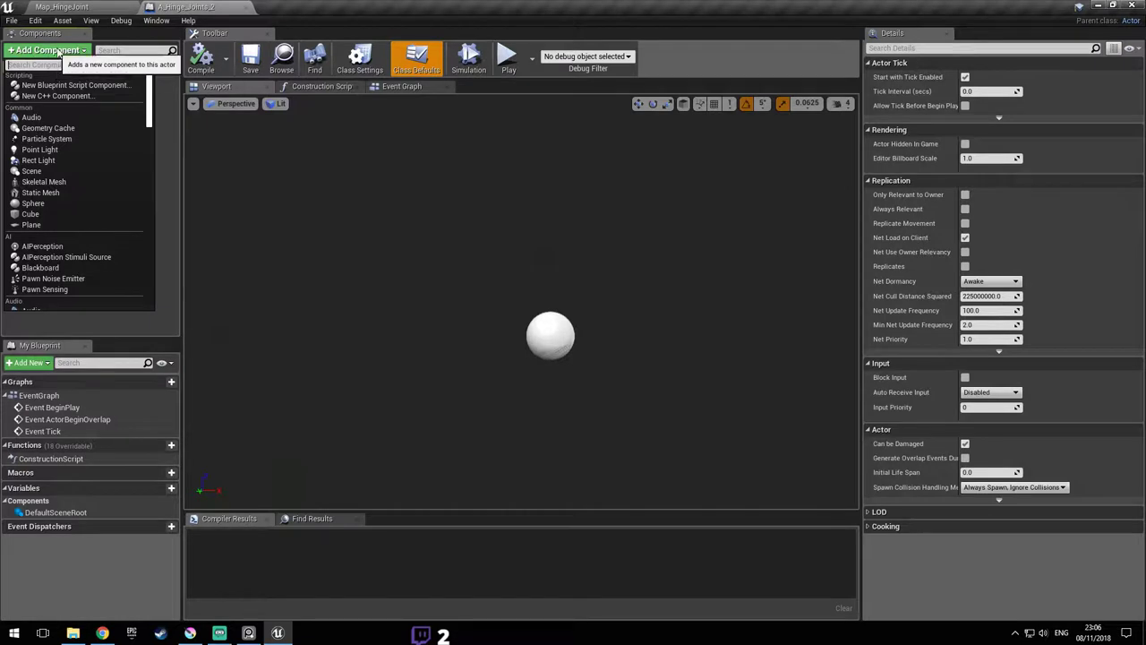
click(62, 51)
click(70, 50)
click(70, 51)
click(51, 70)
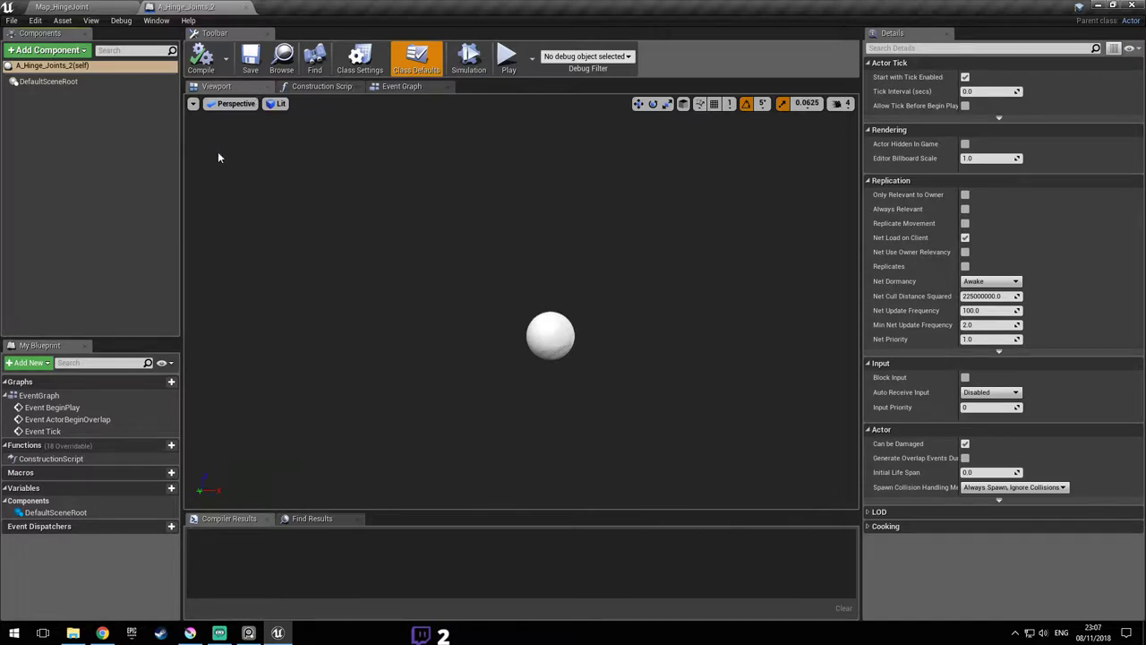
right_drag(363, 191, 405, 218)
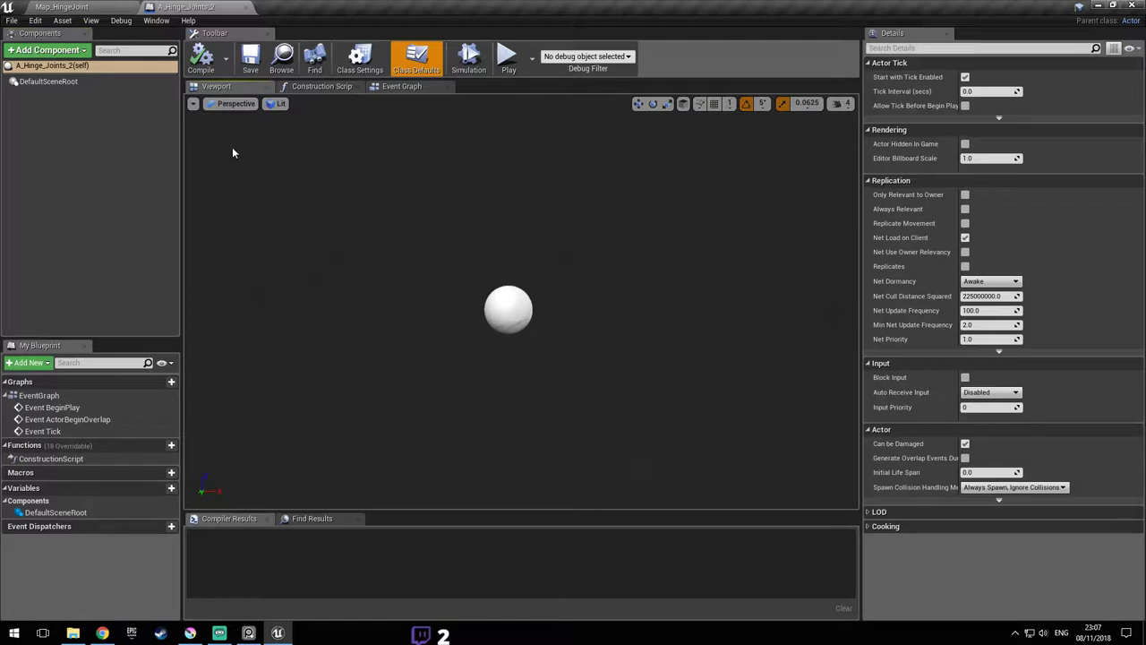
- Add a Cube component to the actor and name it Cube1
click(63, 52)
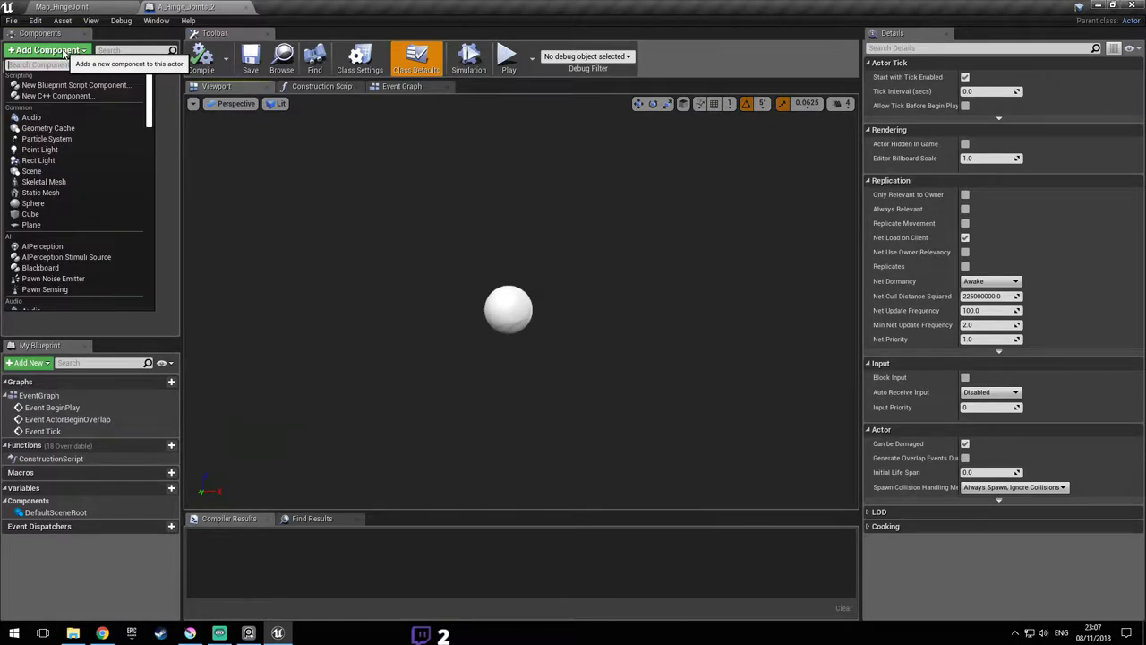
text(cube)
key(Return)
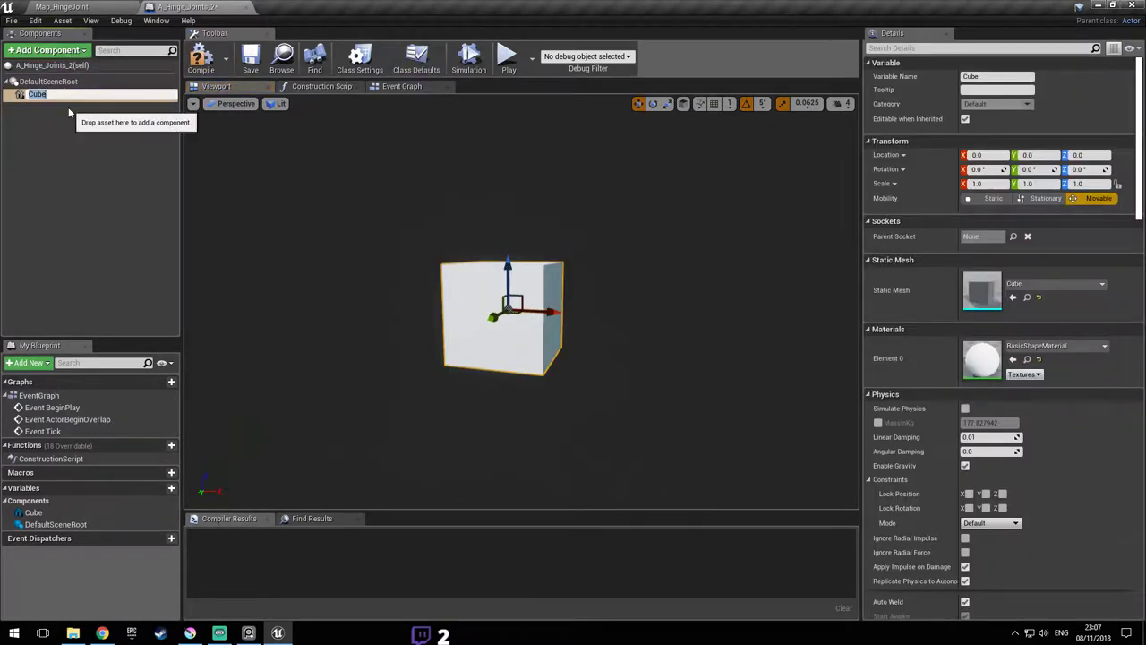
key(Return)
- Add a second Cube component under DefaultSceneRoot and name it Cube2
click(49, 81)
click(53, 50)
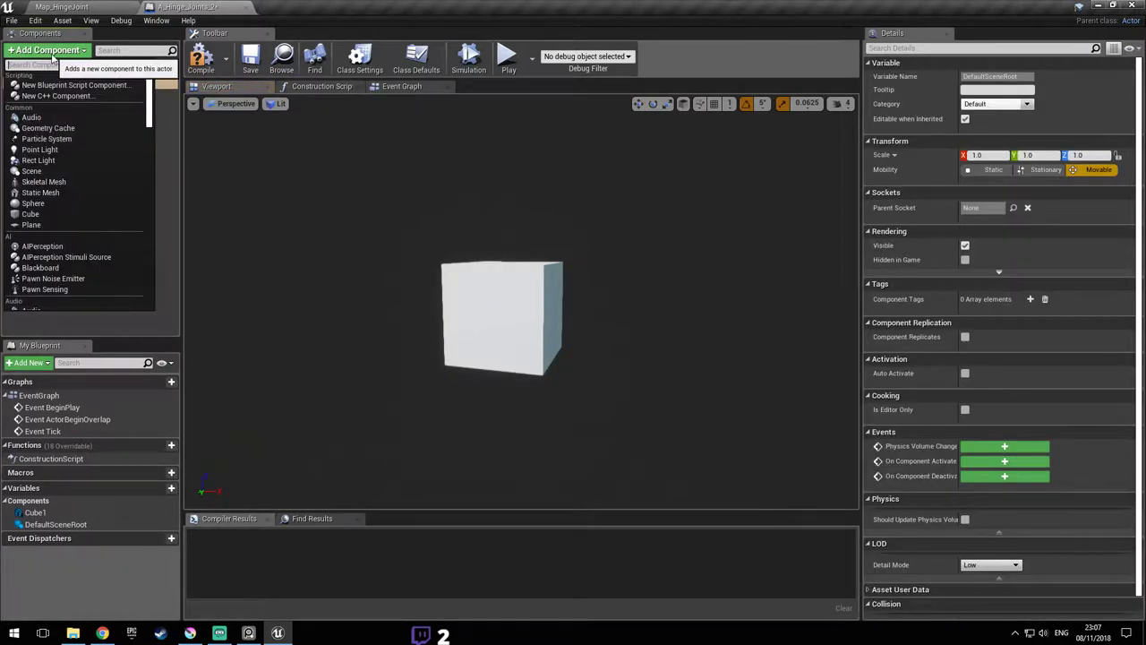
text(cube)
key(Return)
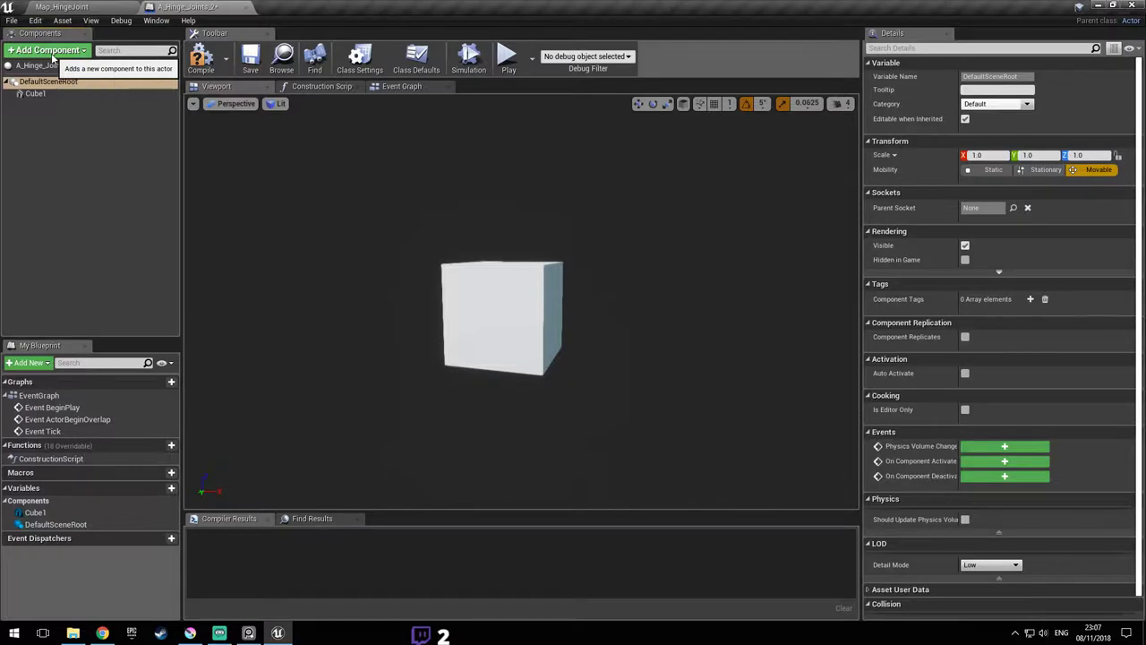
text(Cube2)
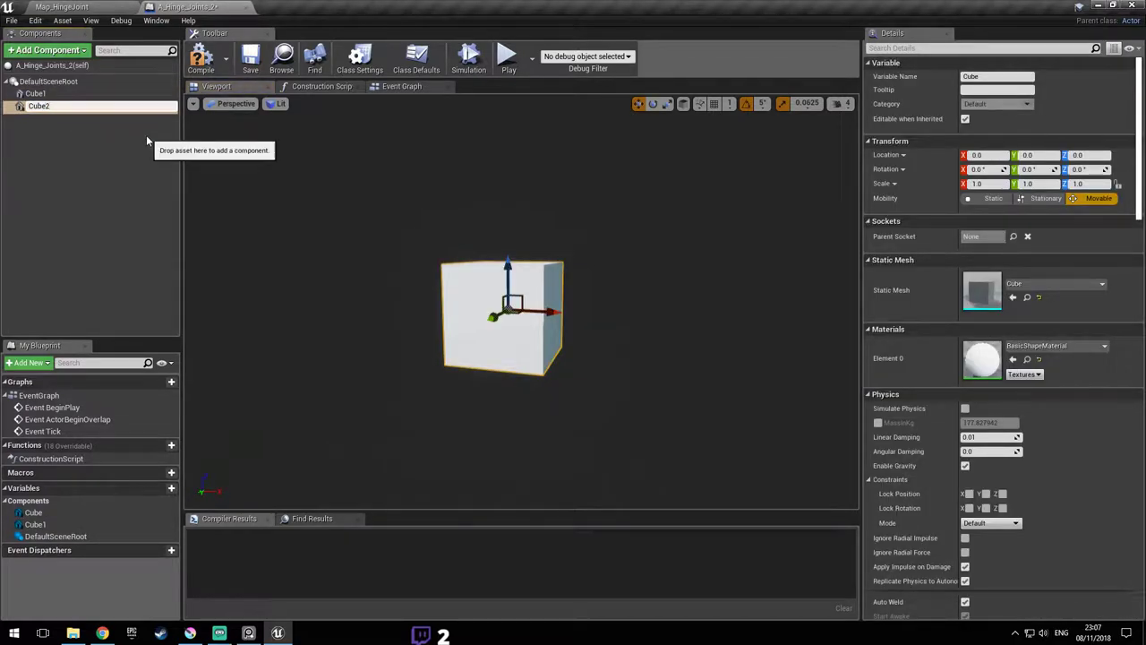
key(Return)
- Set Cube1's X and Y scale to 0.2
click(35, 93)
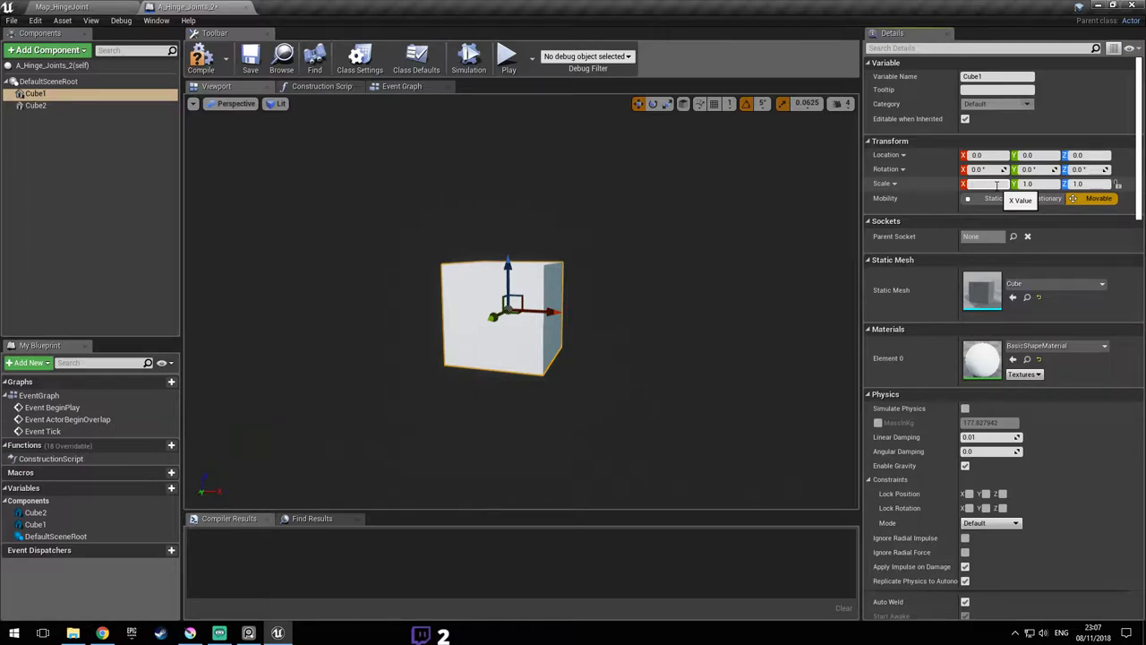
click(996, 185)
text(0.2)
key(Tab)
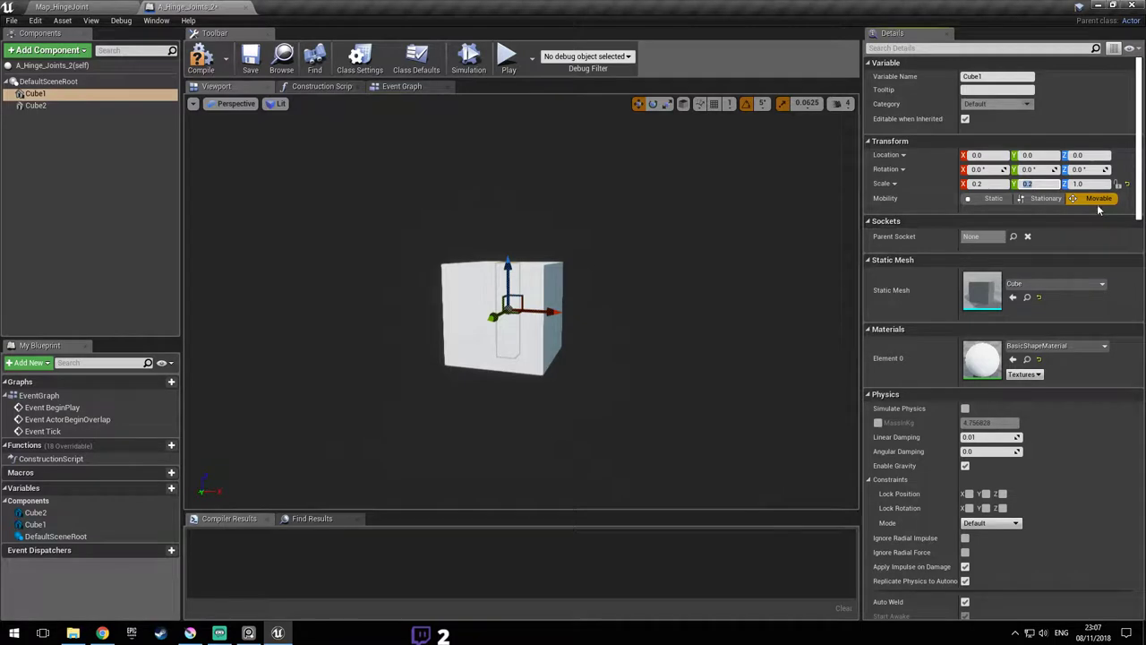
- Set Cube2's X and Y scale to 0.3
click(562, 308)
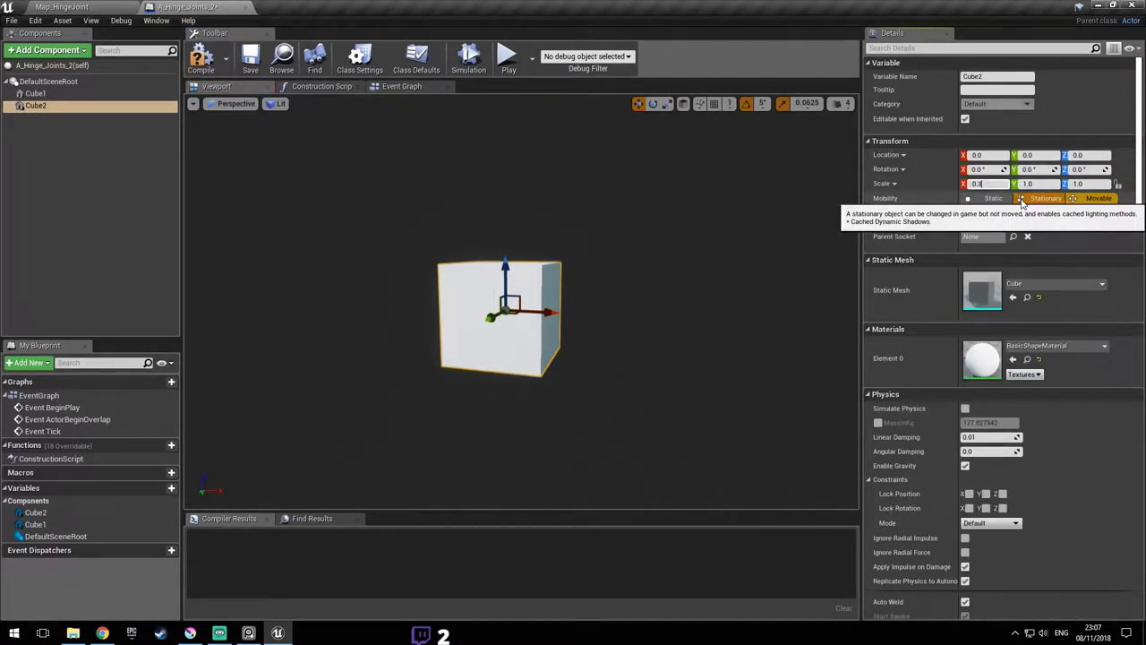
key(Return)
click(1047, 185)
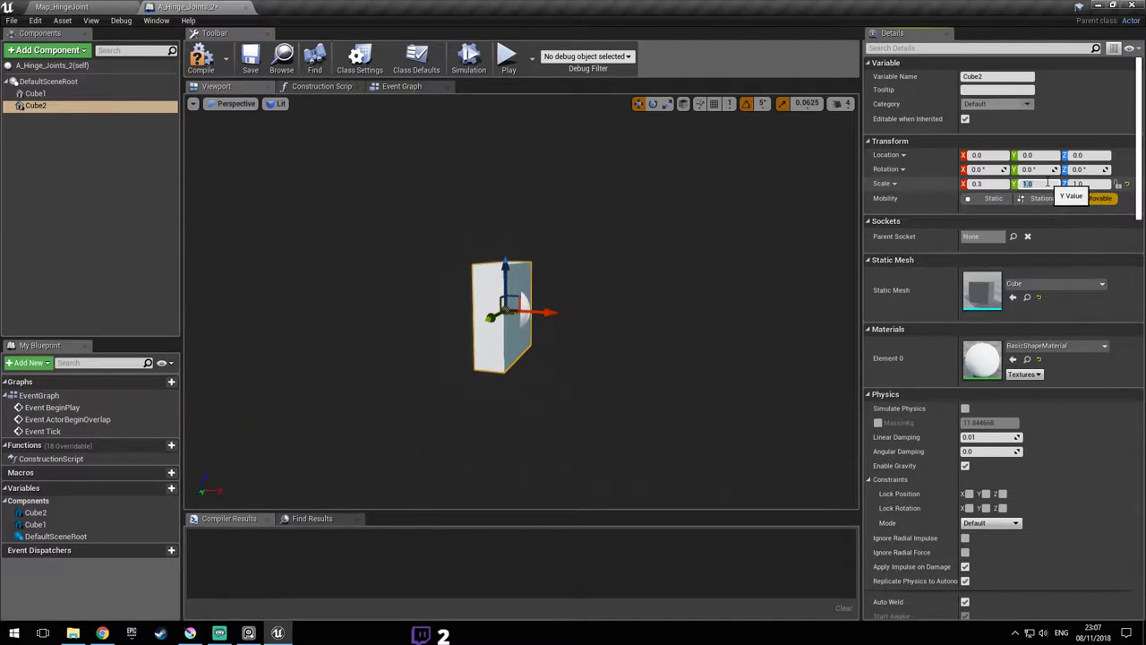
key(Return)
- Move Cube2 straight down to a Z location of about -101 so it sits directly beneath Cube1
right_drag(598, 315, 540, 283)
key(w)
key(a)
key(w)
drag(515, 253, 519, 459)
right_drag(519, 458, 493, 407)
key(d)
key(a)
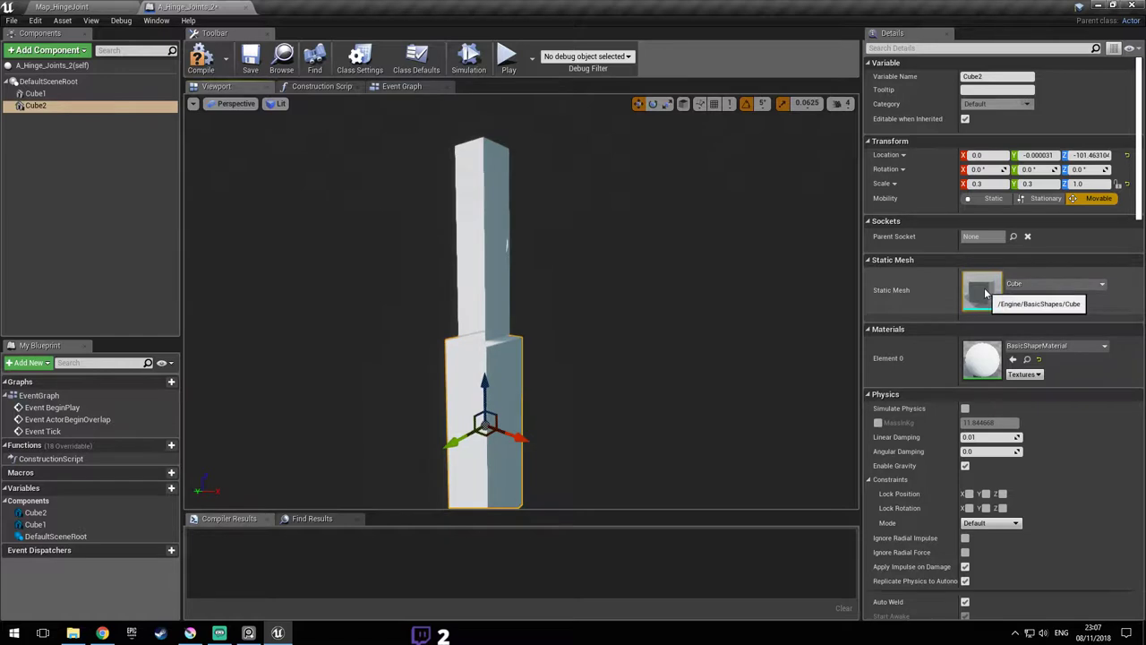
- Examine the two stacked cubes from several angles, checking each one and the scene root they are attached to
right_drag(537, 295, 594, 317)
key(a)
key(d)
click(483, 280)
right_drag(521, 223, 564, 224)
key(a)
key(w)
key(s)
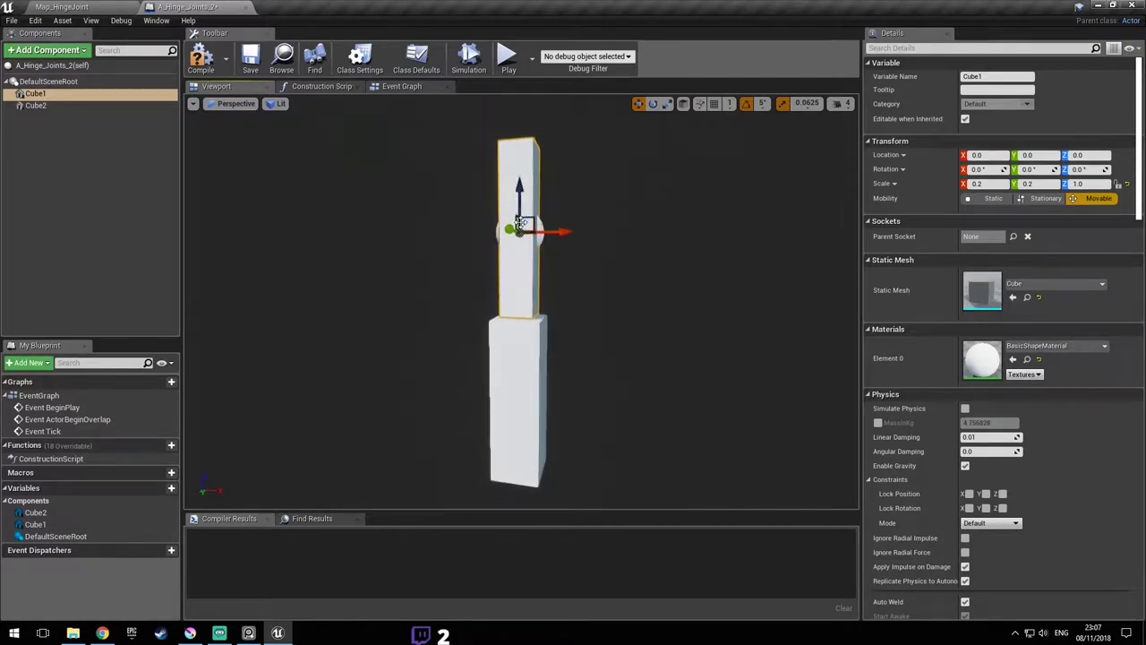
click(531, 374)
click(85, 83)
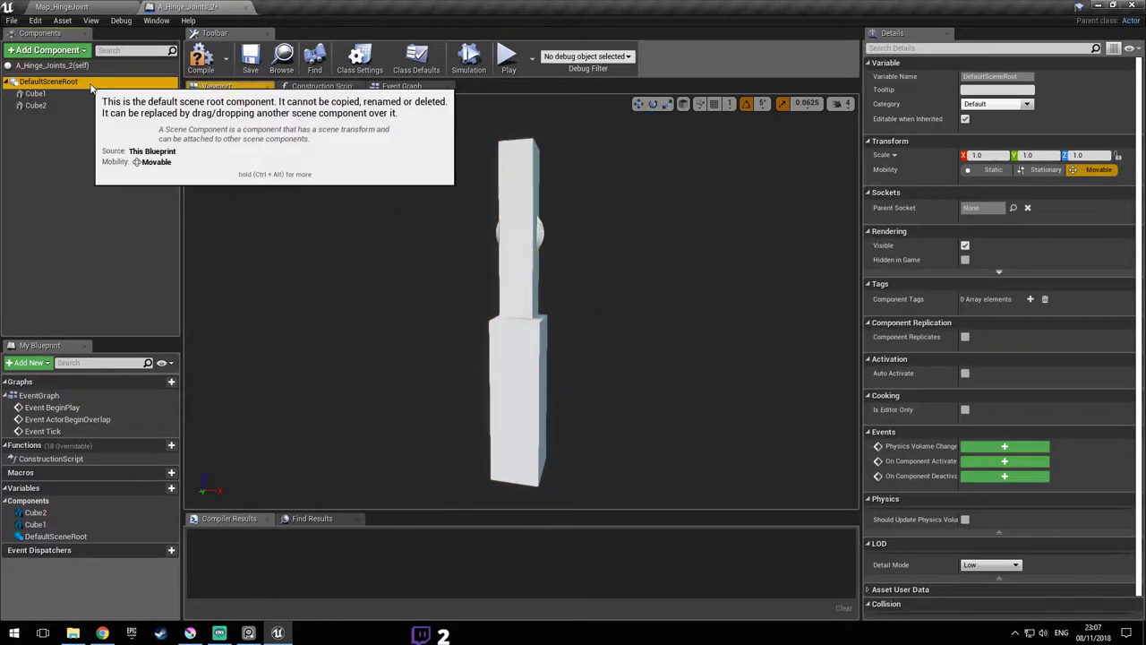
right_drag(412, 177, 394, 161)
key(d)
key(w)
click(573, 251)
right_drag(573, 251, 681, 246)
key(d)
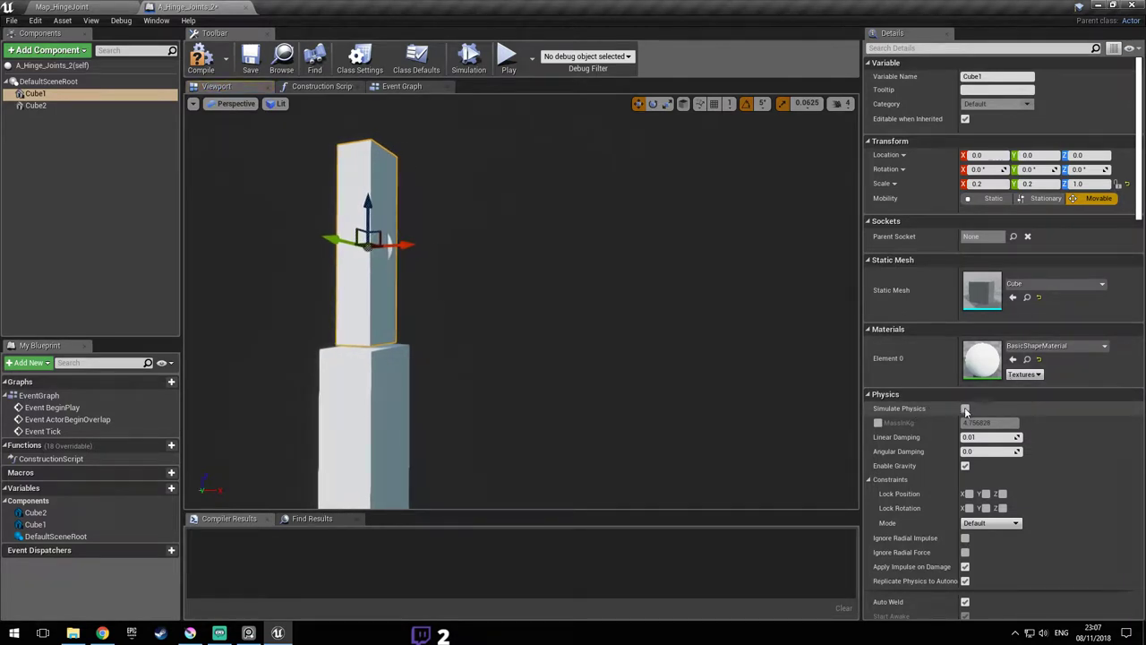
- Enable Simulate Physics on the lower cube, Cube2
right_drag(573, 310, 581, 346)
key(a)
click(581, 345)
right_drag(783, 352, 842, 376)
key(d)
click(965, 409)
right_drag(627, 317, 559, 318)
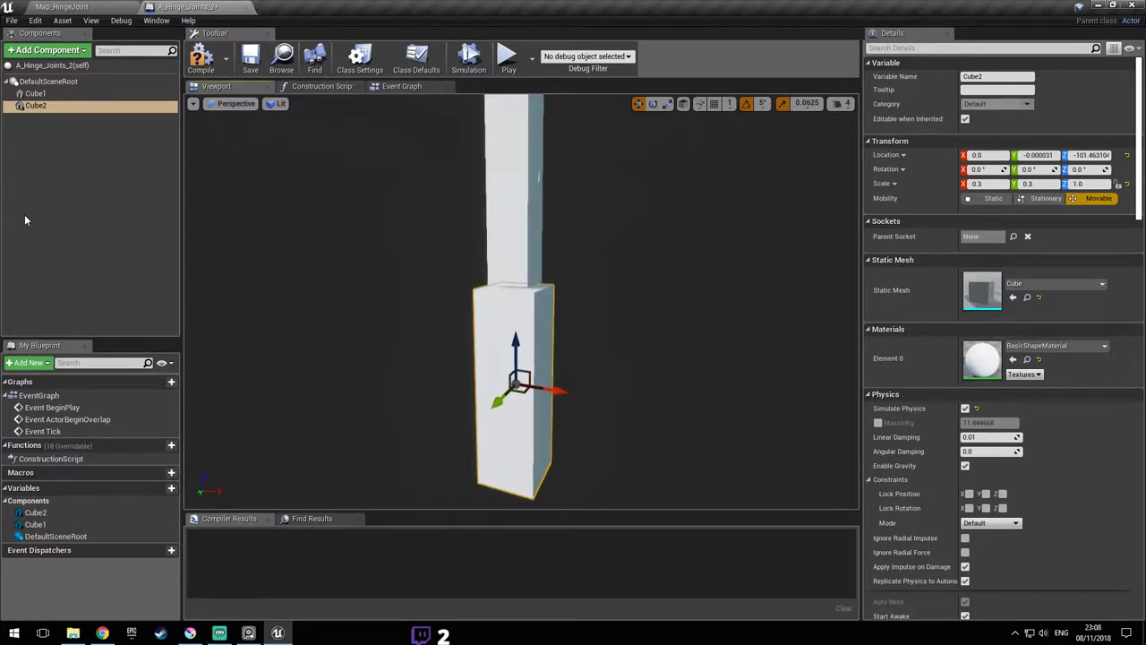
- Add a Physics Constraint component under DefaultSceneRoot
click(48, 80)
click(73, 54)
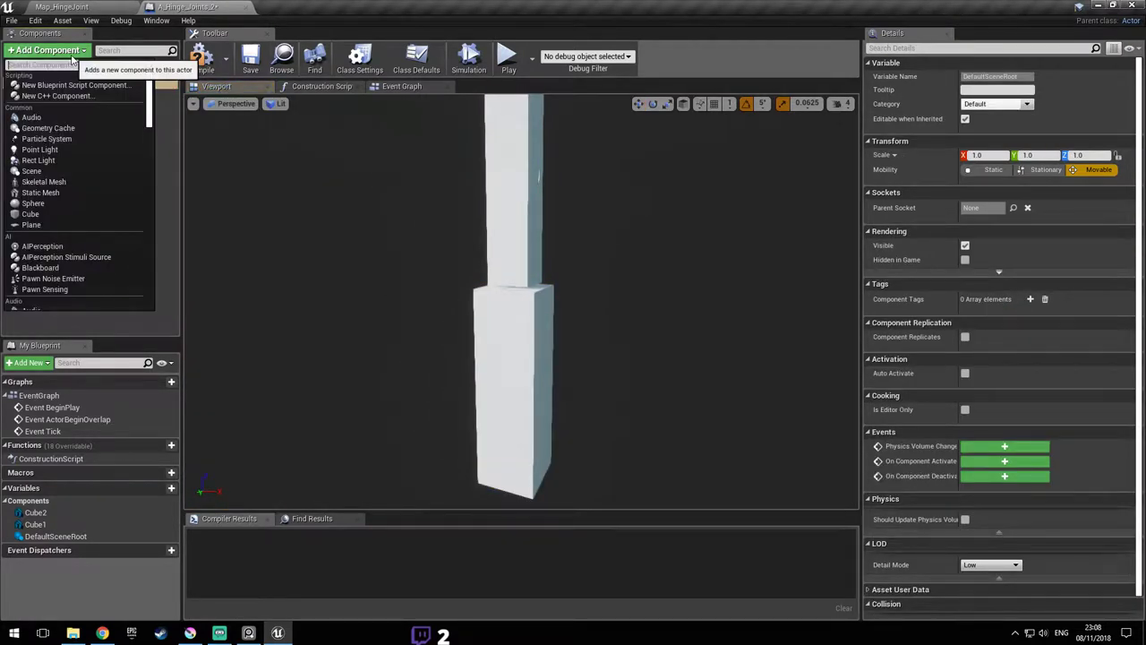
text(physioc)
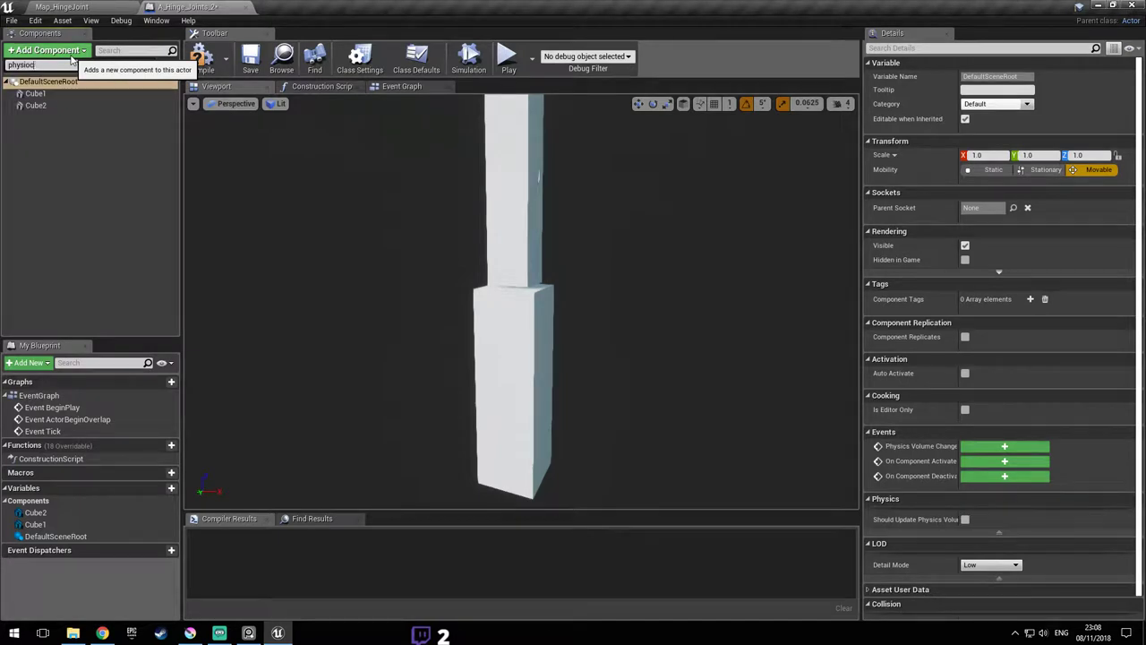
key(BackSpace)
key(BackSpace)
key(Down)
key(Down)
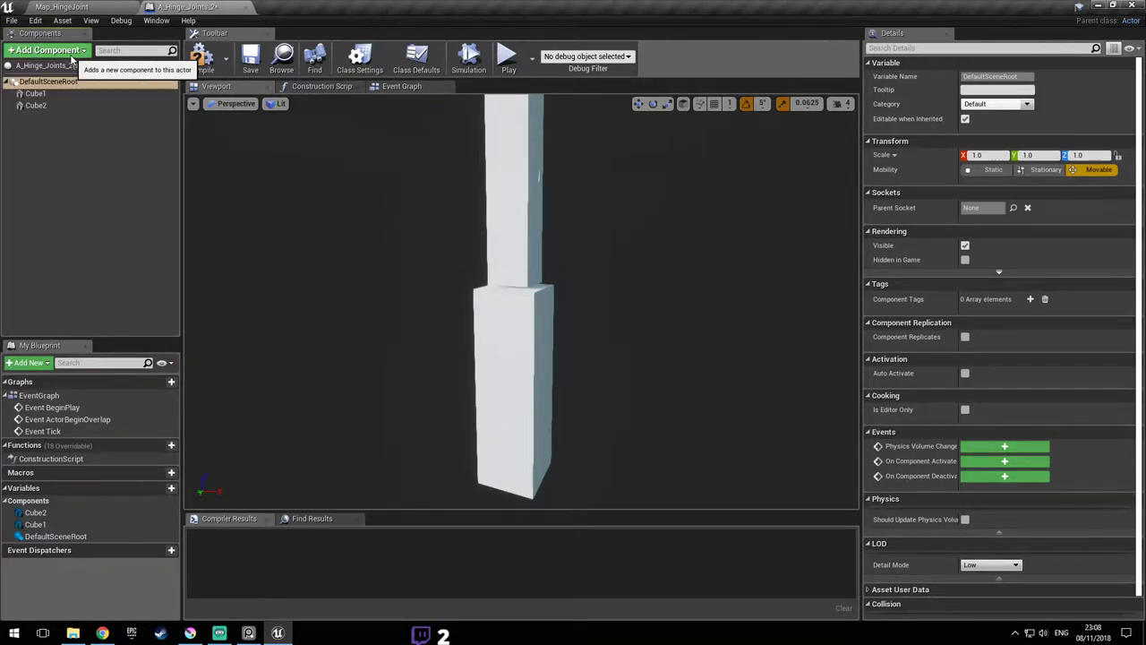
key(Return)
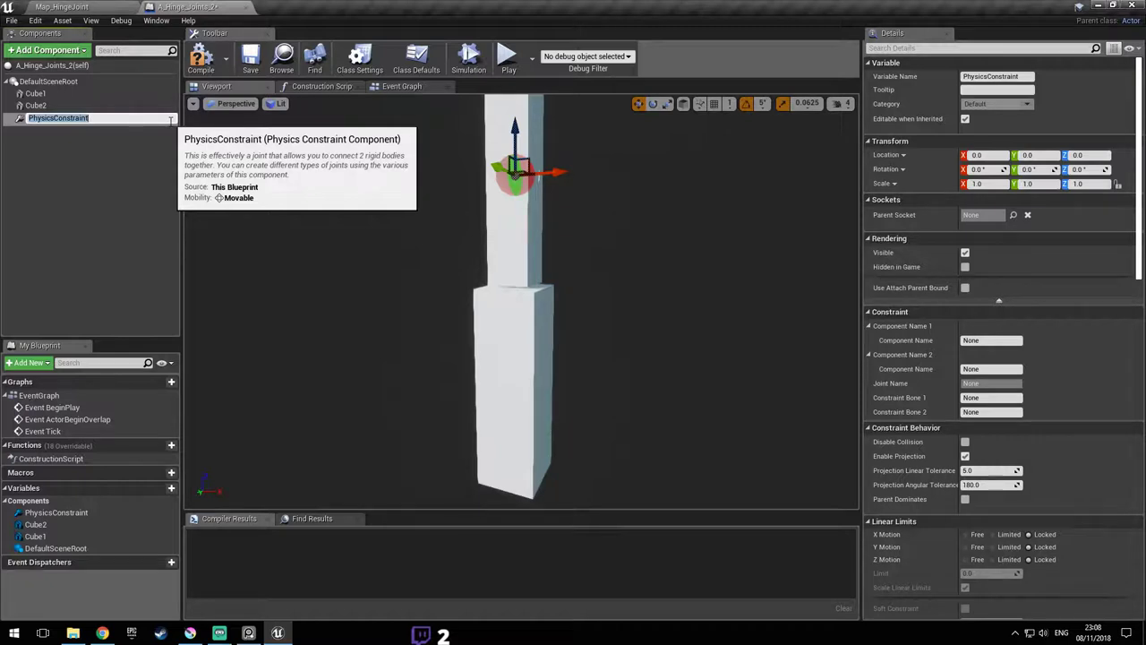
- Check the joint types on the reference image board, return to Unreal Editor and name the new constraint RotationalJoint
click(251, 633)
scroll(586, 280, up, 1)
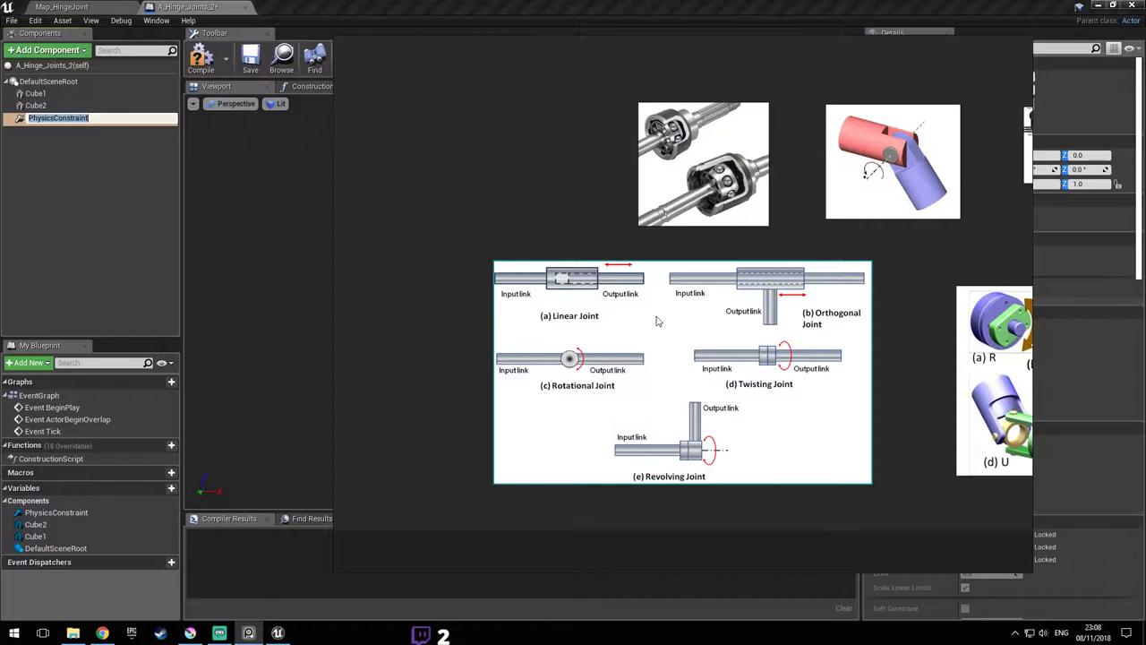
right_drag(657, 321, 597, 298)
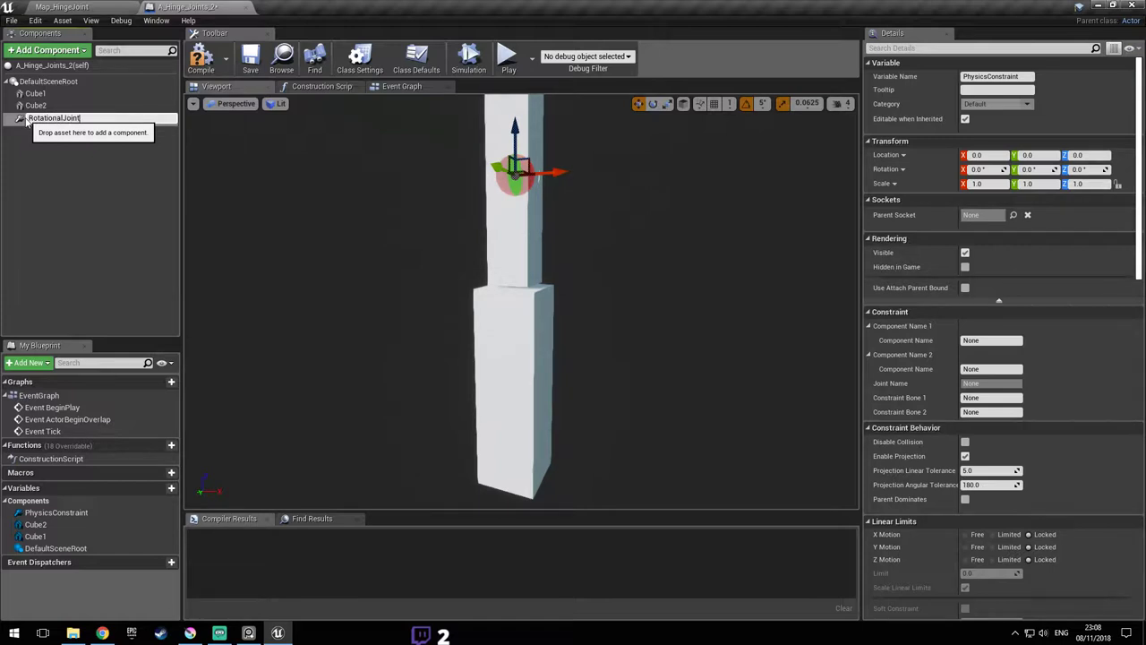
key(Return)
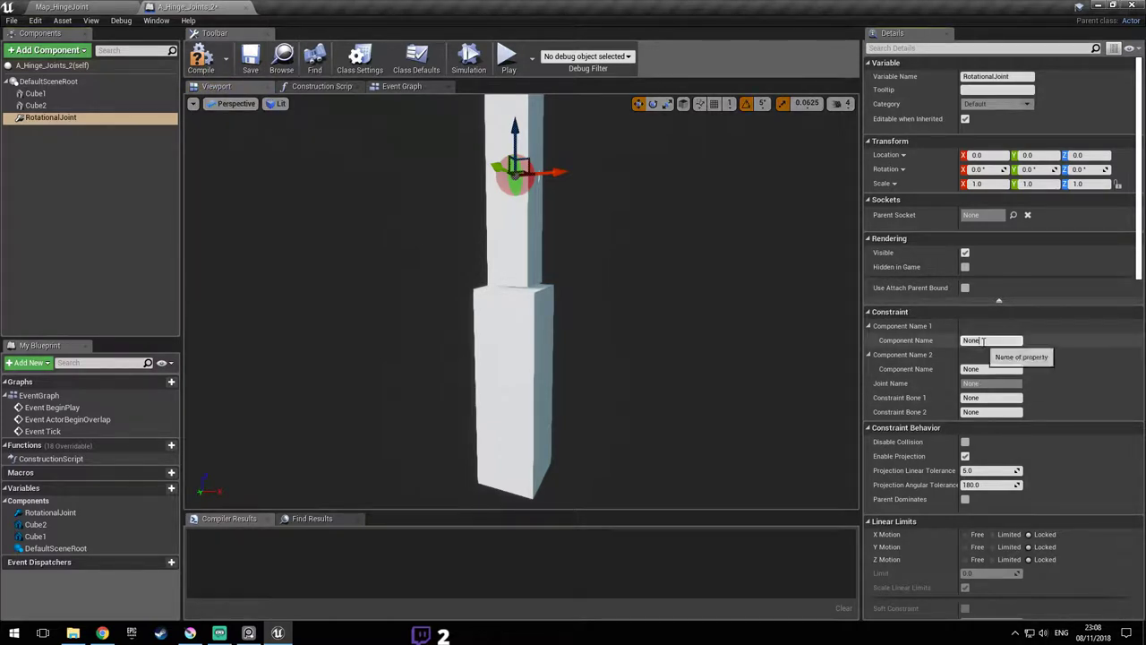
click(992, 343)
double_click(979, 341)
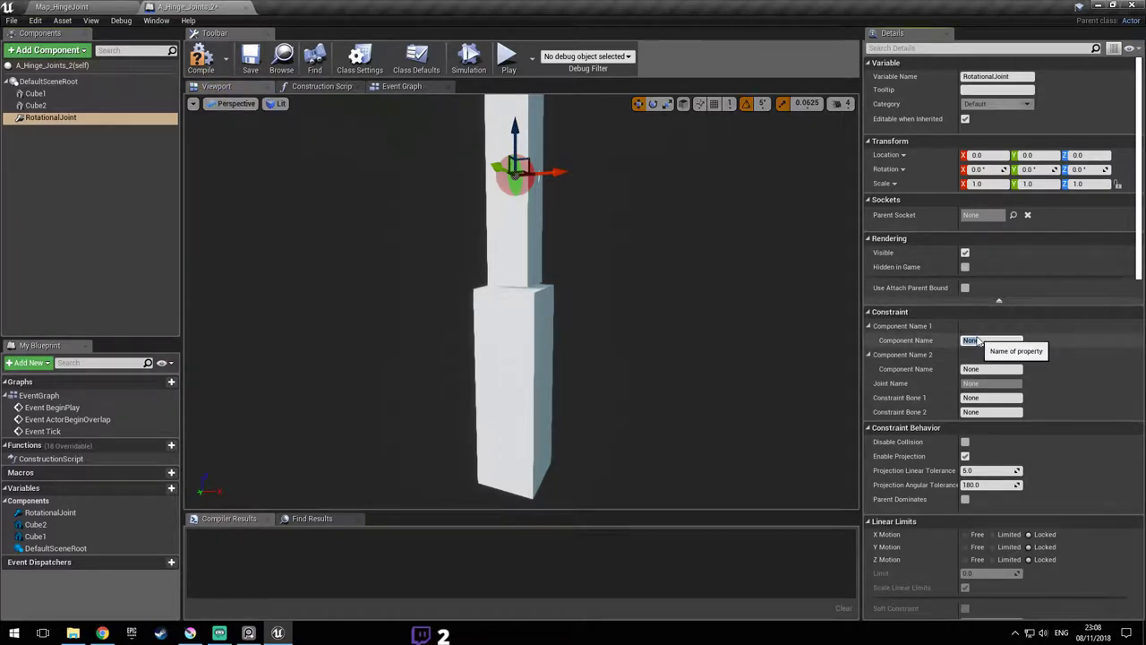
key(Return)
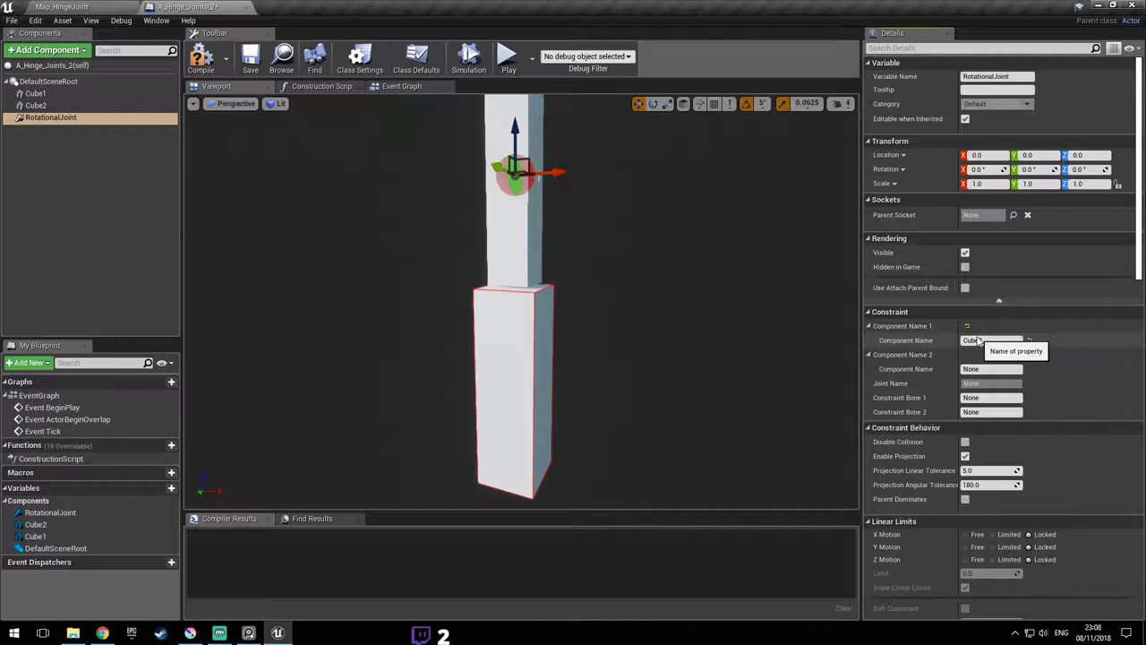
- Set RotationalJoint's first constrained component to Cube1 and its second to Cube2
double_click(993, 341)
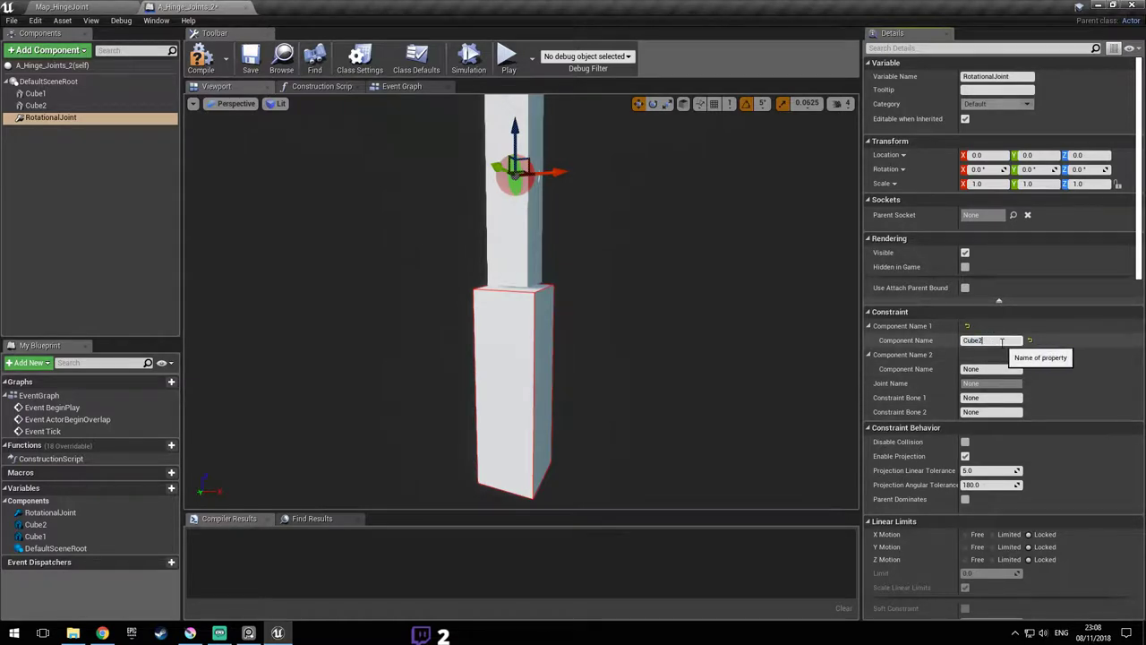
text(Cube1)
key(Return)
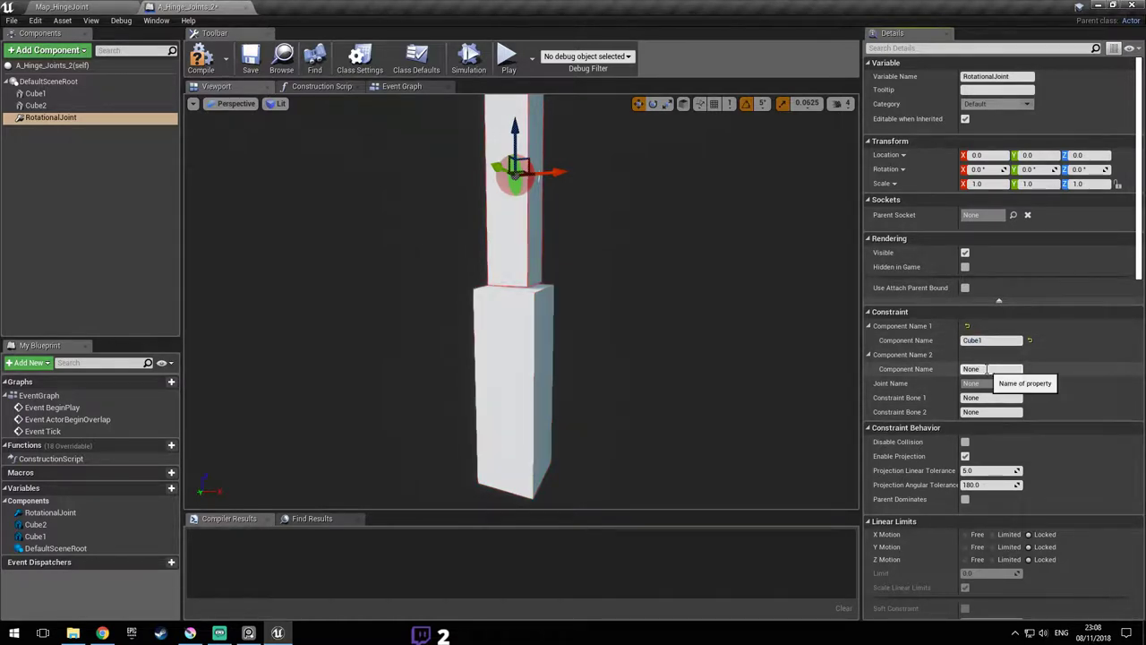
drag(1000, 368, 925, 368)
text(Cube1)
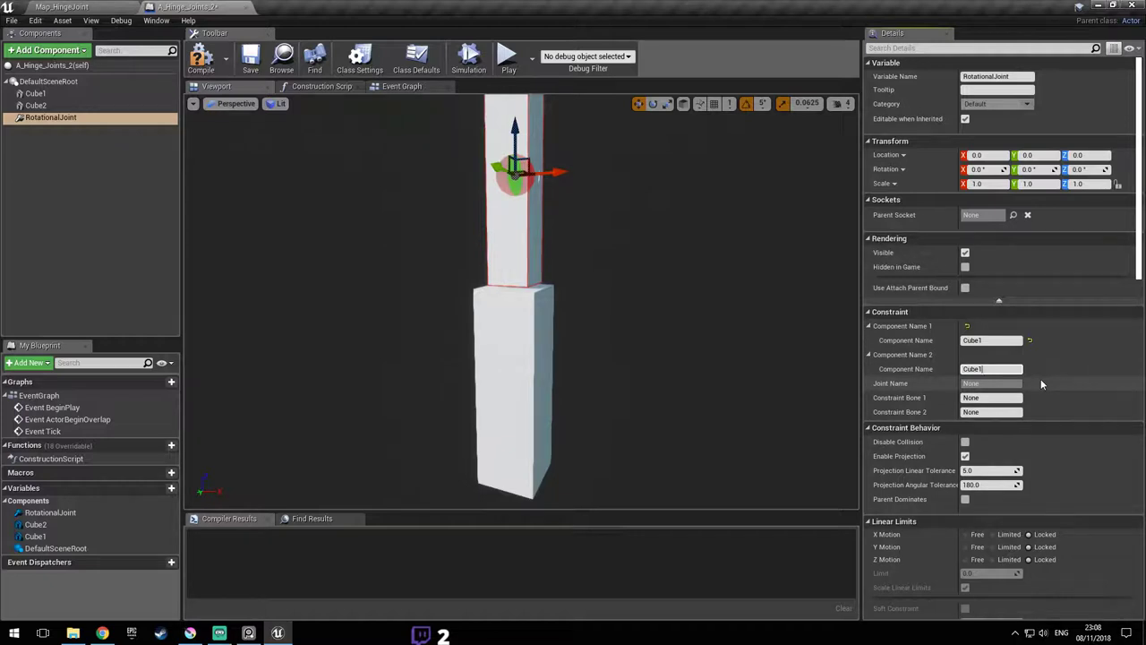
key(BackSpace)
text(2)
key(Return)
- Lower RotationalJoint to the seam between the two cubes, at a Z location of about -51
right_drag(656, 332, 614, 307)
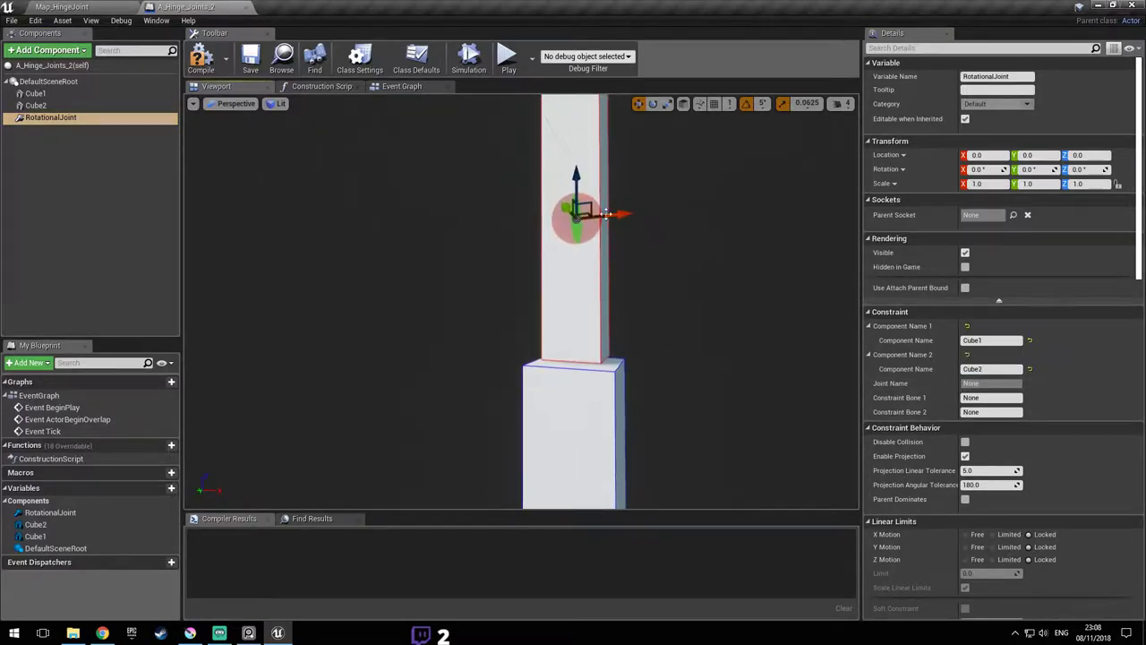
drag(577, 224, 584, 296)
mouse_move(600, 383)
right_down()
mouse_move(555, 382)
mouse_move(644, 399)
mouse_move(590, 376)
right_up()
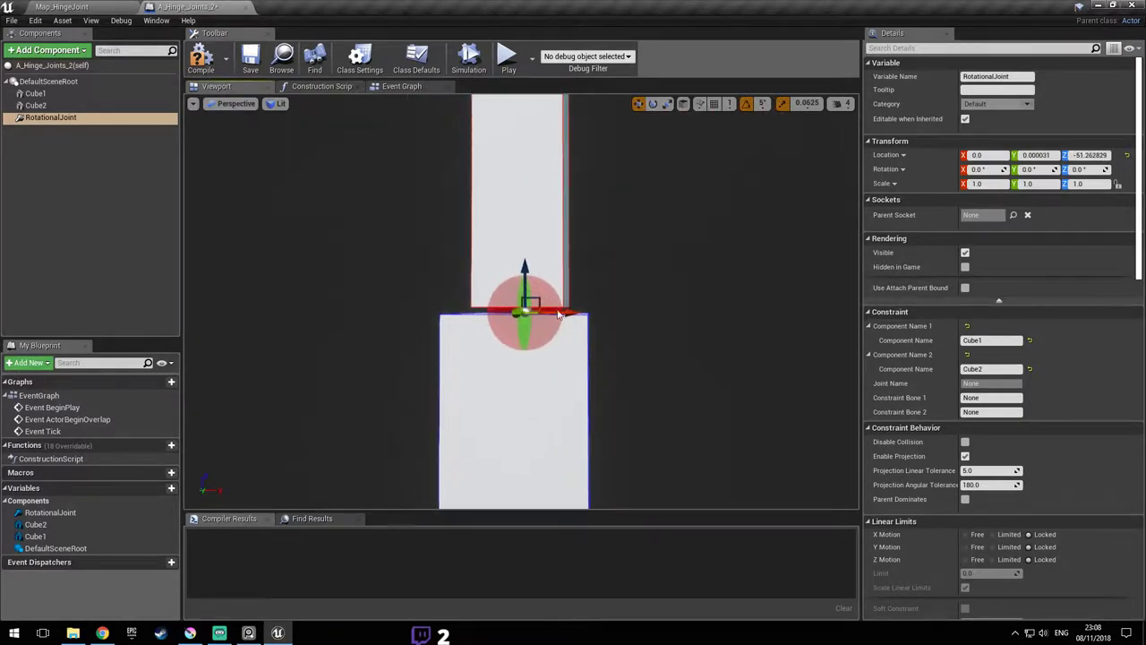
- Save the A_Hinge_Joints_2 blueprint and select the RotationalJoint constraint
click(530, 371)
right_drag(562, 340, 561, 306)
right_drag(522, 214, 536, 215)
key(ctrl+s)
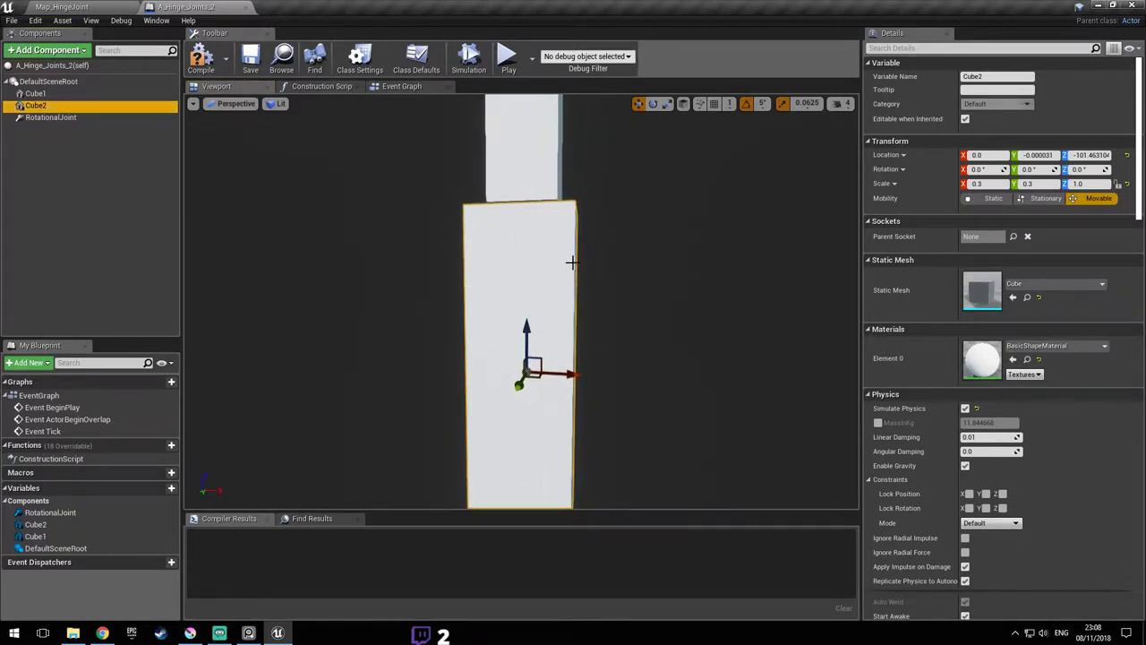
click(98, 118)
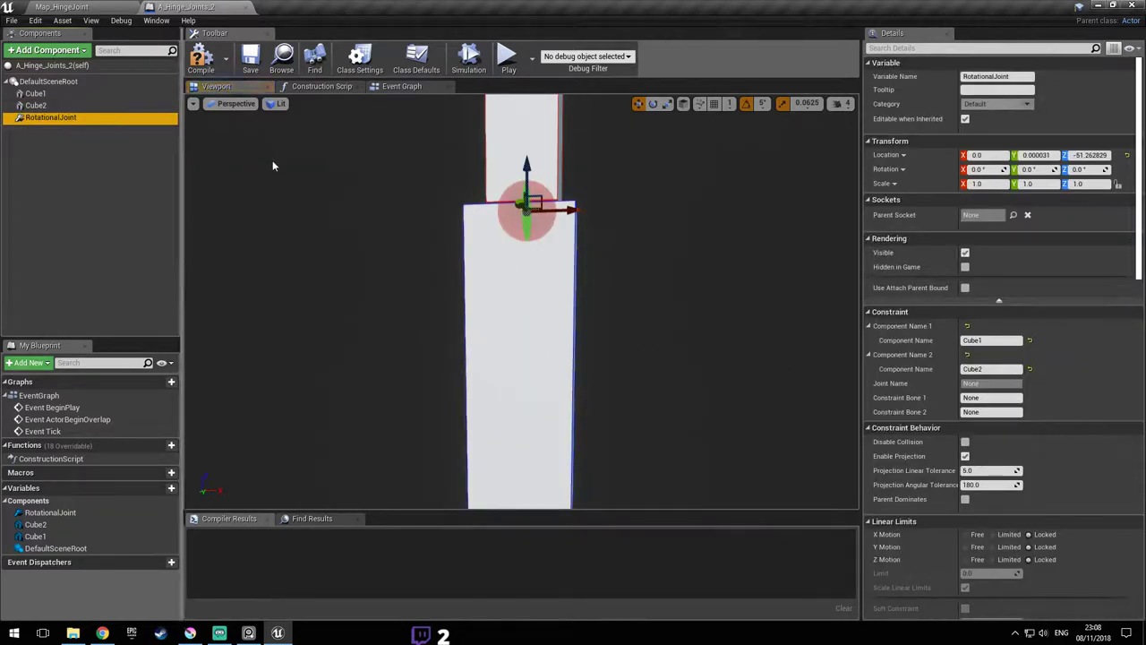
- Lock RotationalJoint's Swing 1, Swing 2 and Twist motions in its angular limits
scroll(1053, 329, down, 2)
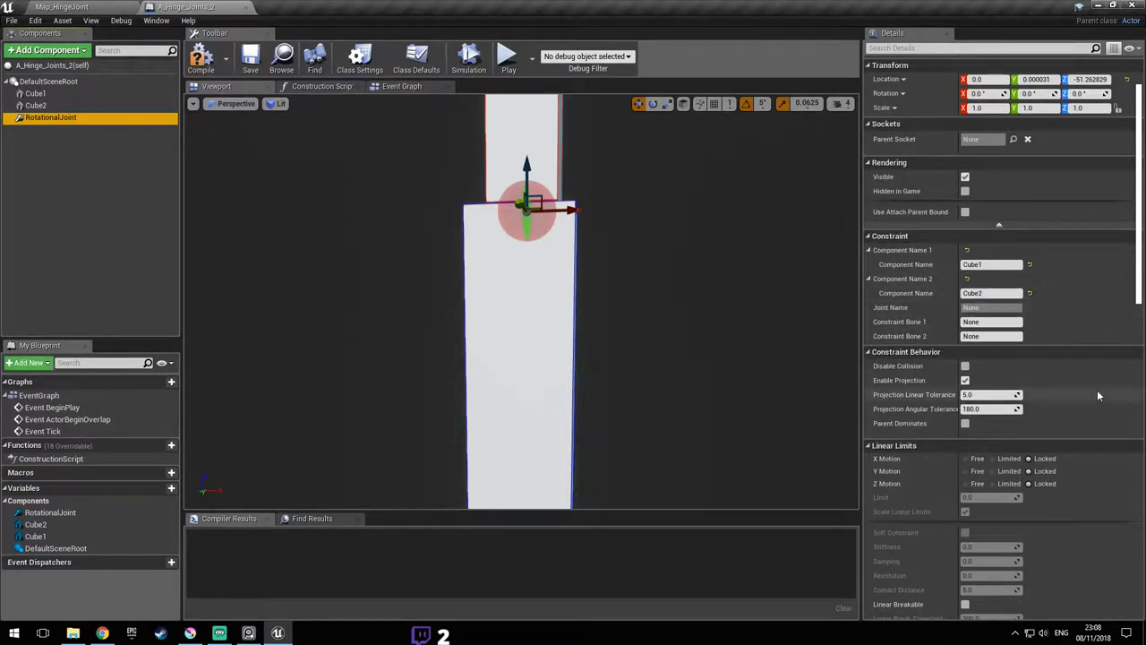
scroll(1092, 391, down, 2)
scroll(1087, 390, down, 2)
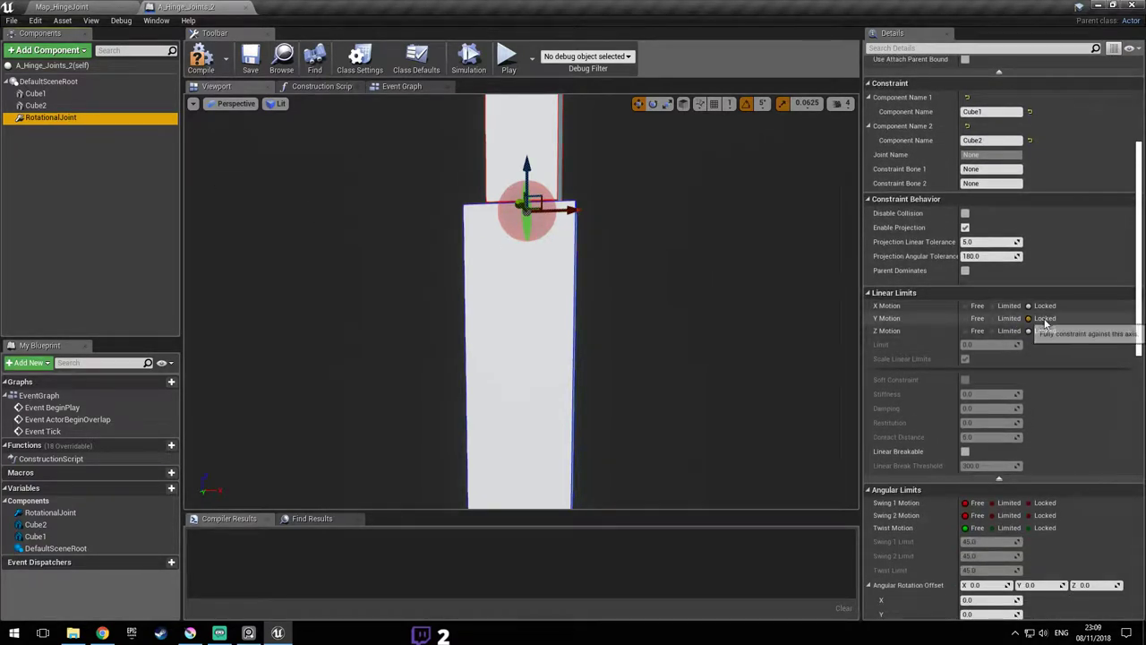
scroll(1055, 331, down, 2)
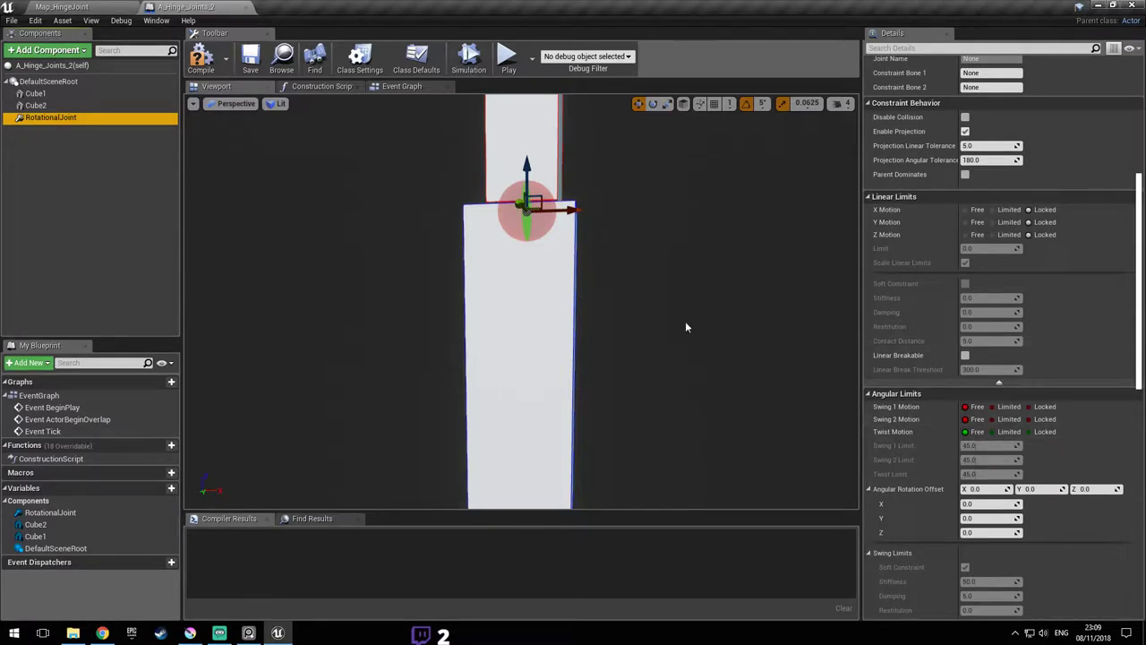
scroll(680, 325, down, 3)
scroll(680, 325, up, 3)
scroll(681, 325, down, 2)
click(1038, 406)
click(1046, 419)
click(1048, 432)
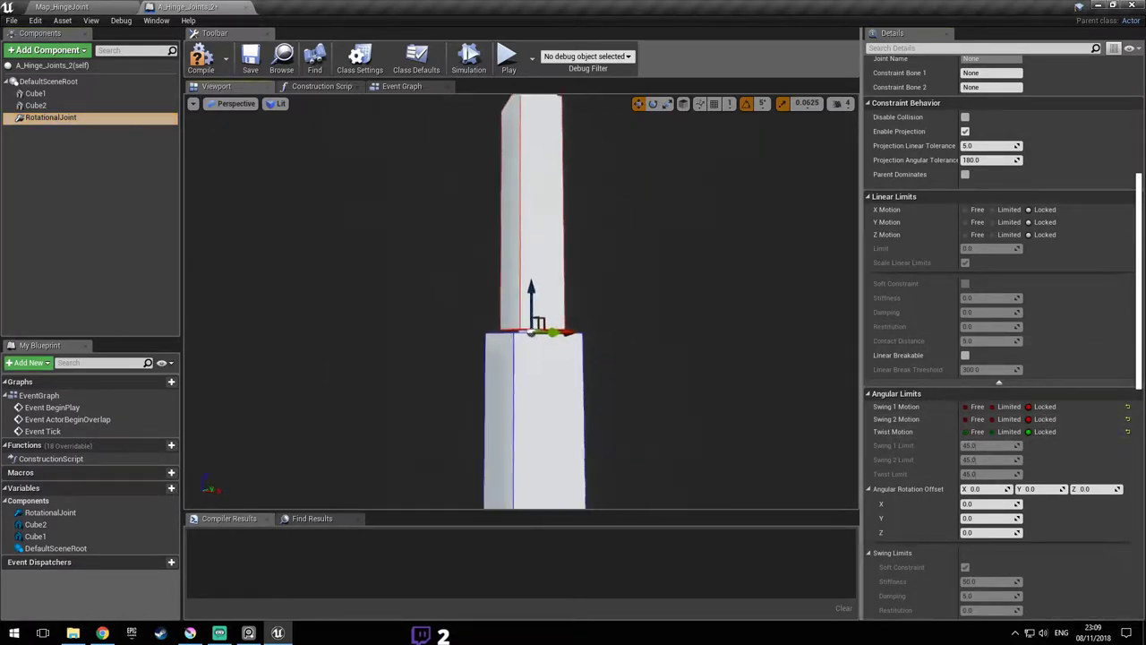
- Set RotationalJoint's Swing 2 Motion to Free, and compile and save the A_Hinge_Joints_2 blueprint
right_drag(626, 295, 627, 312)
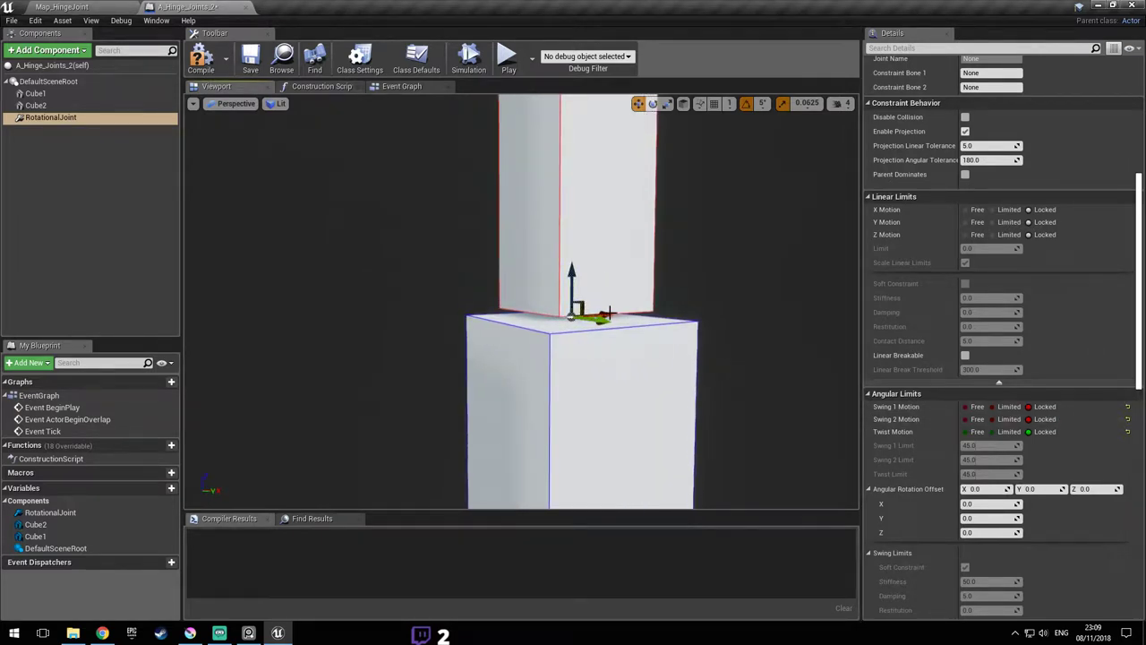
click(965, 419)
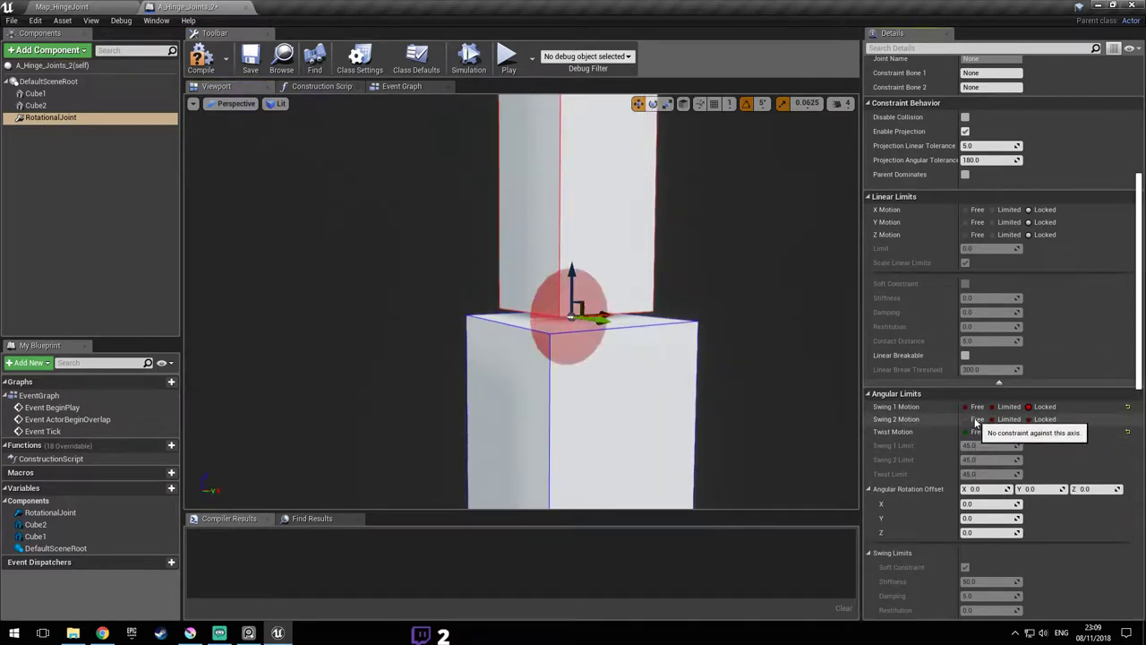
right_drag(706, 345, 681, 345)
right_drag(633, 265, 633, 251)
right_drag(655, 304, 528, 305)
click(200, 59)
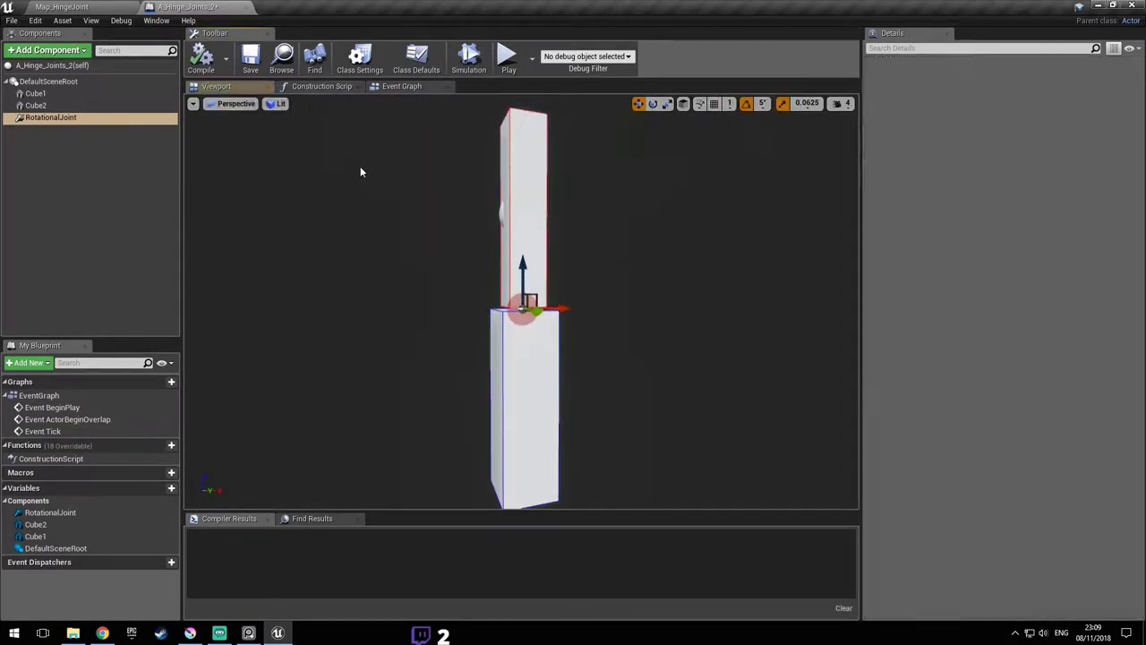
right_drag(528, 304, 512, 288)
key(ctrl+s)
- Enable Disable Collision on RotationalJoint, and compile and save the blueprint
click(51, 118)
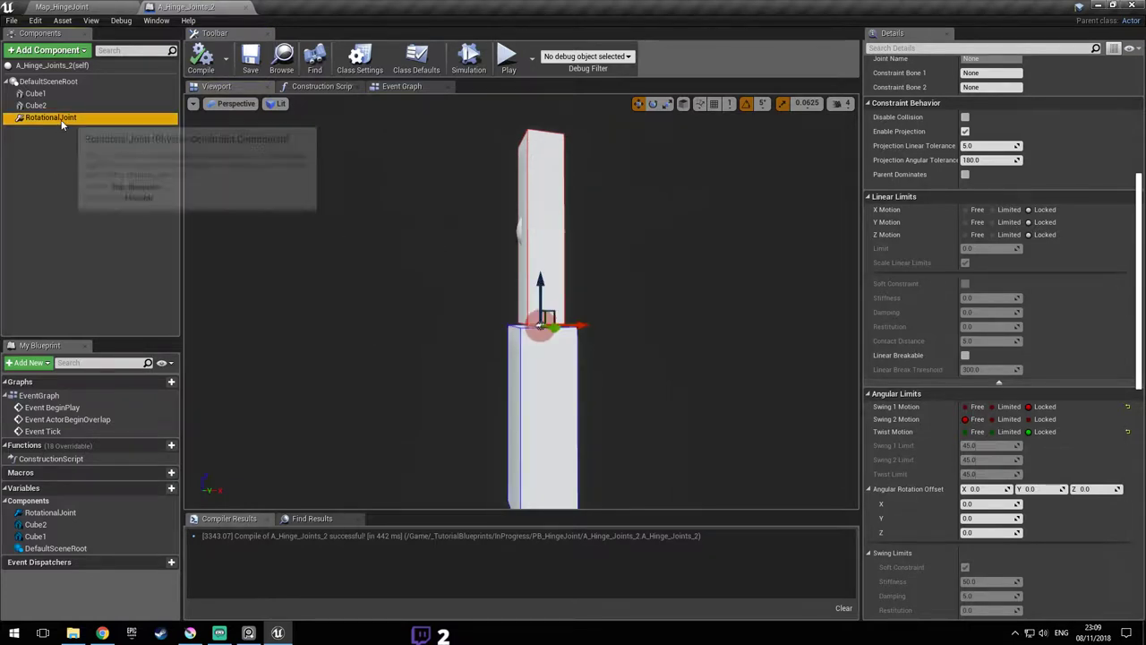
click(972, 50)
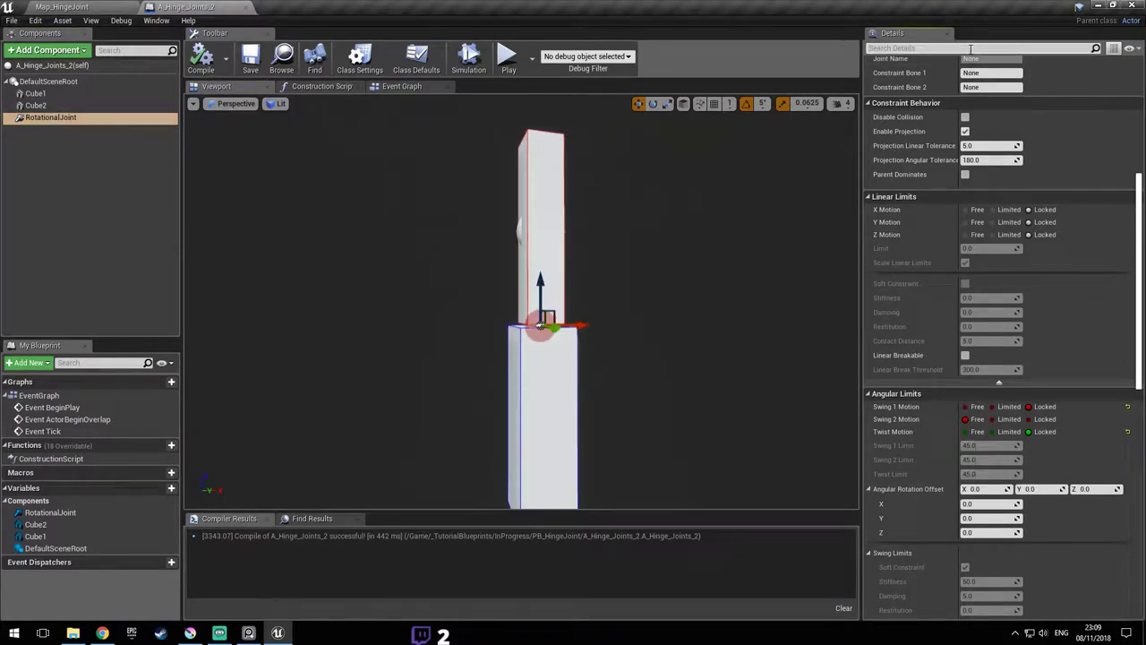
text(coll)
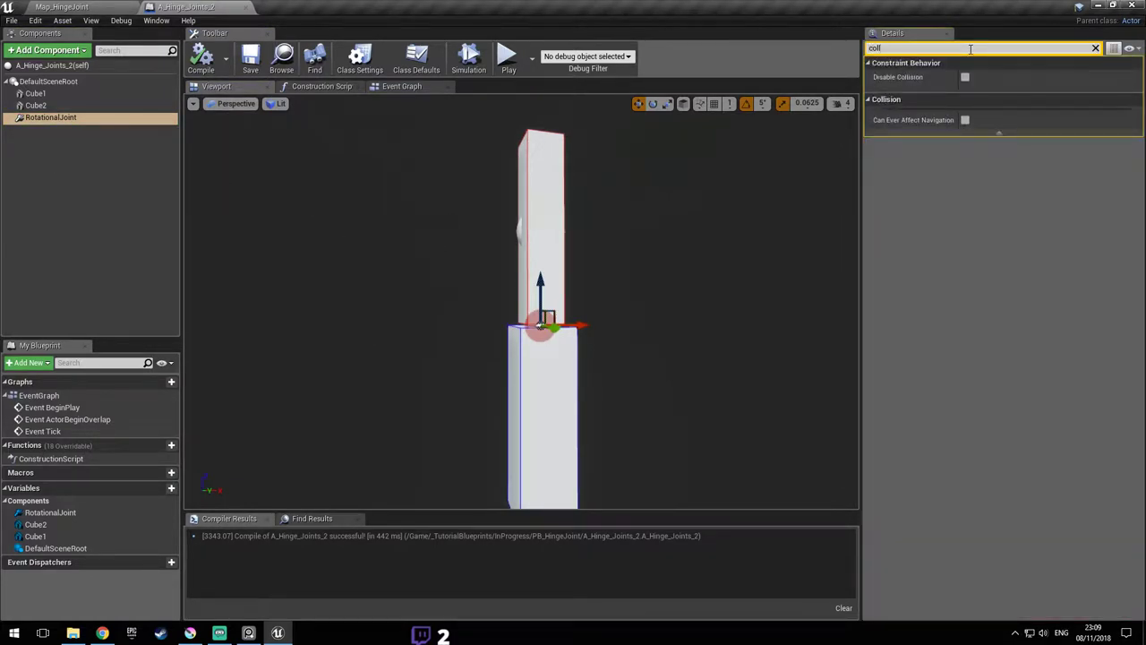
text(i)
click(965, 77)
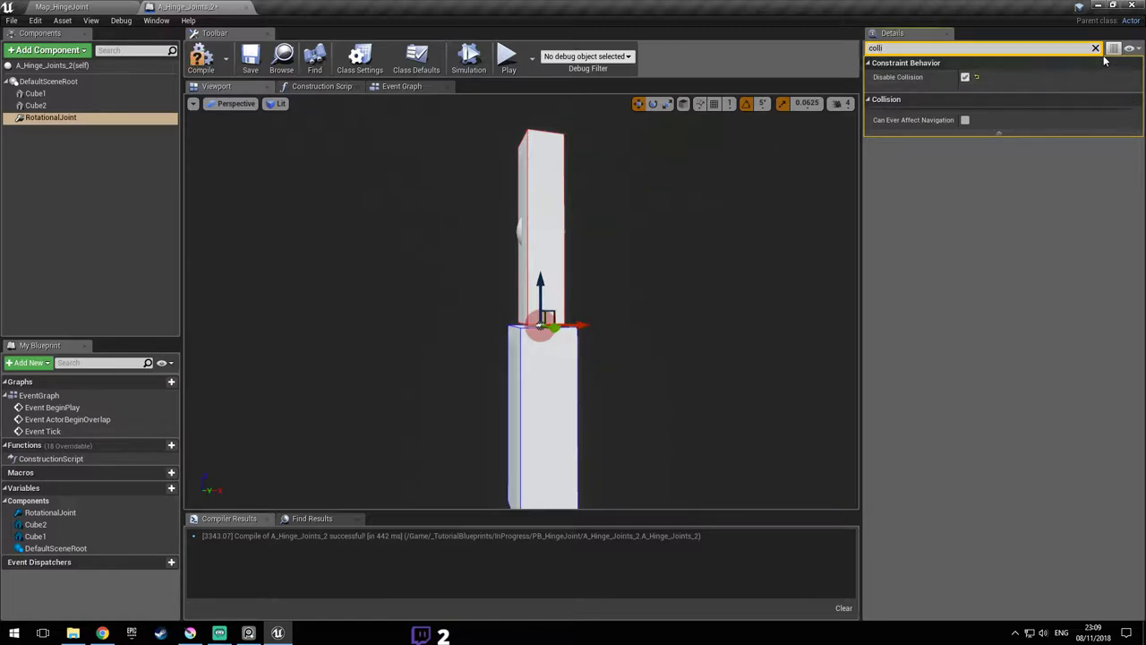
click(1094, 47)
key(F7)
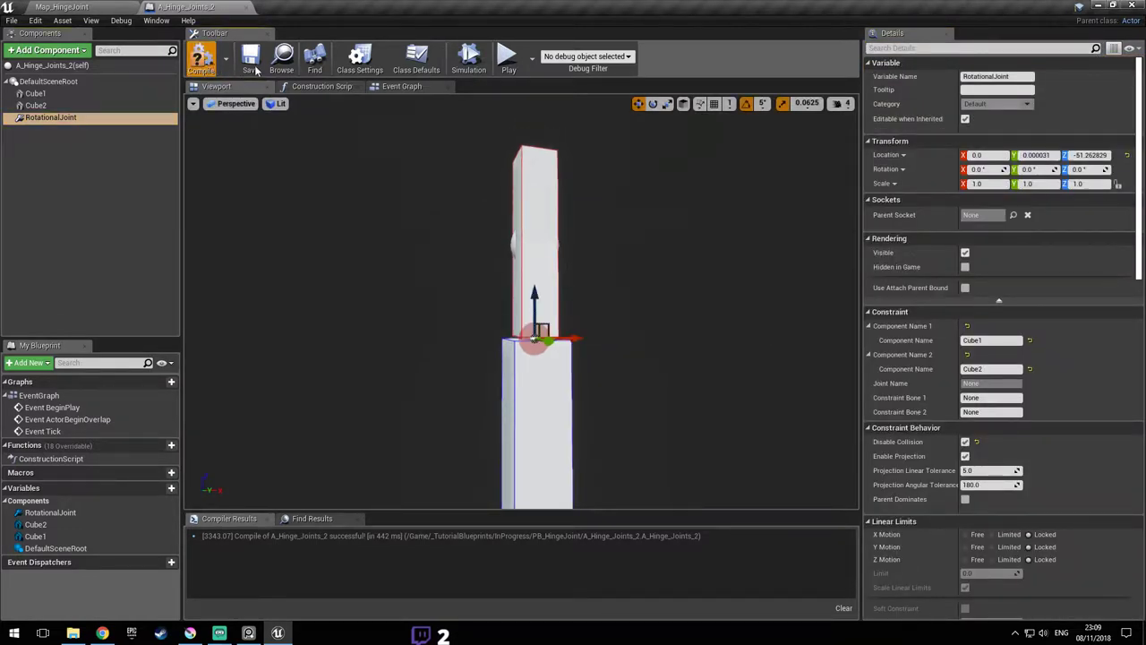
click(250, 72)
drag(548, 247, 578, 260)
scroll(548, 247, up, 3)
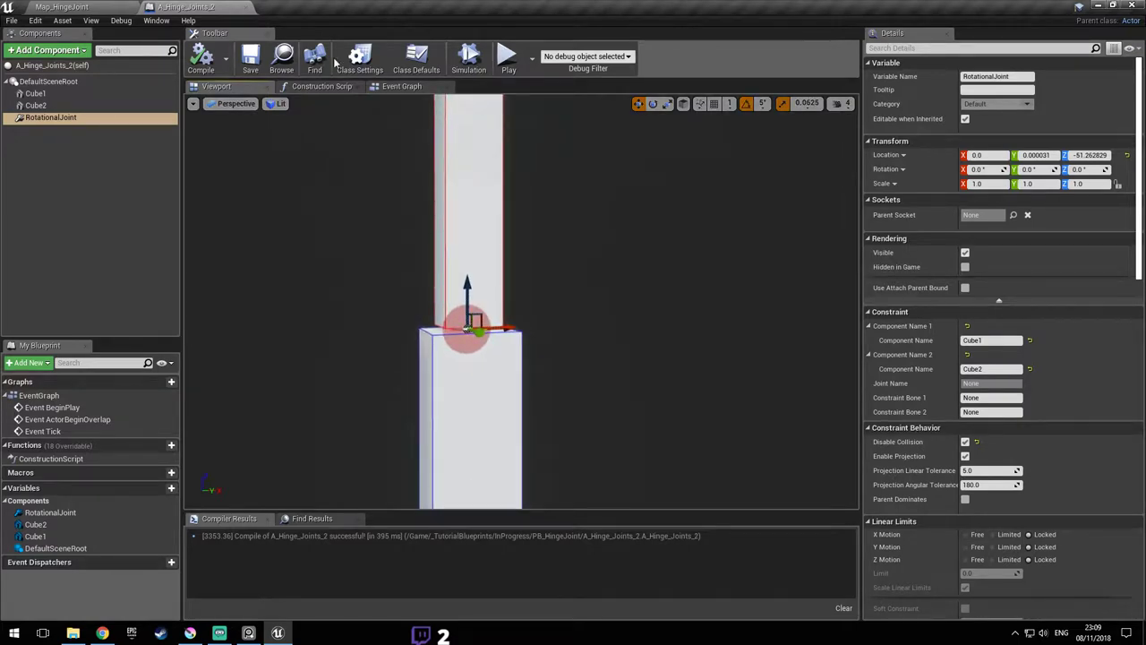
- Place an A_Hinge_Joints_2 actor in the Map_HingeJoint level, above the floor near the existing hinge joint
click(61, 6)
drag(246, 501, 507, 72)
right_drag(506, 72, 523, 49)
right_drag(523, 224, 524, 126)
key(w)
key(s)
right_drag(563, 233, 549, 159)
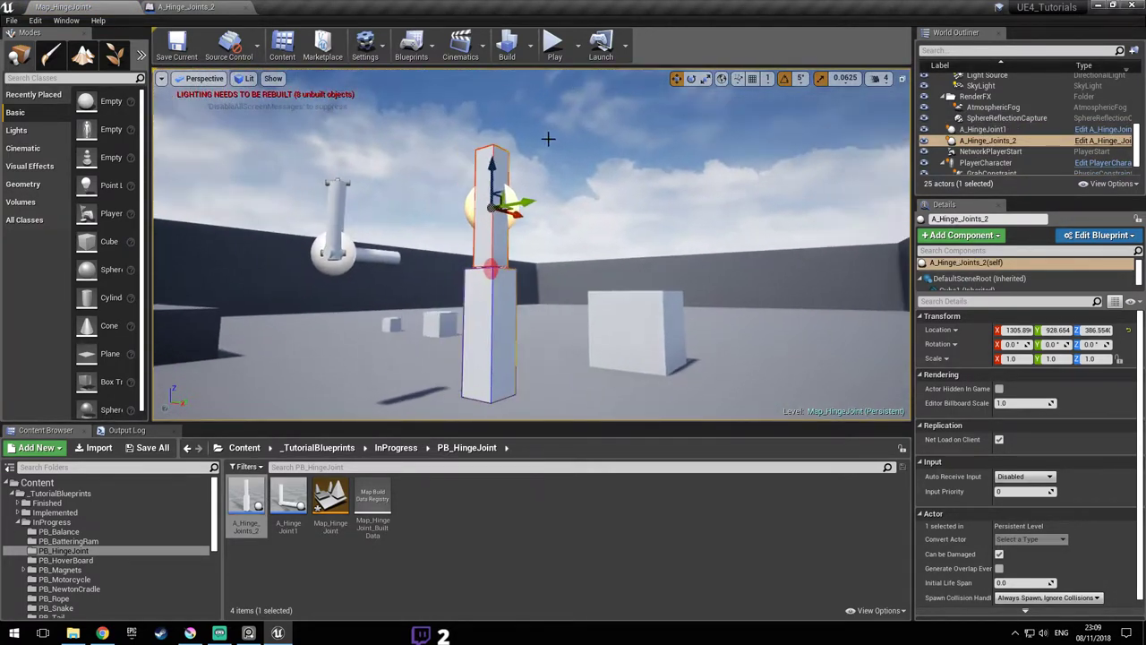
- Play the level, walk around the new hinge while swinging its lower cube to test the motion, and stop playing
click(550, 49)
key(d)
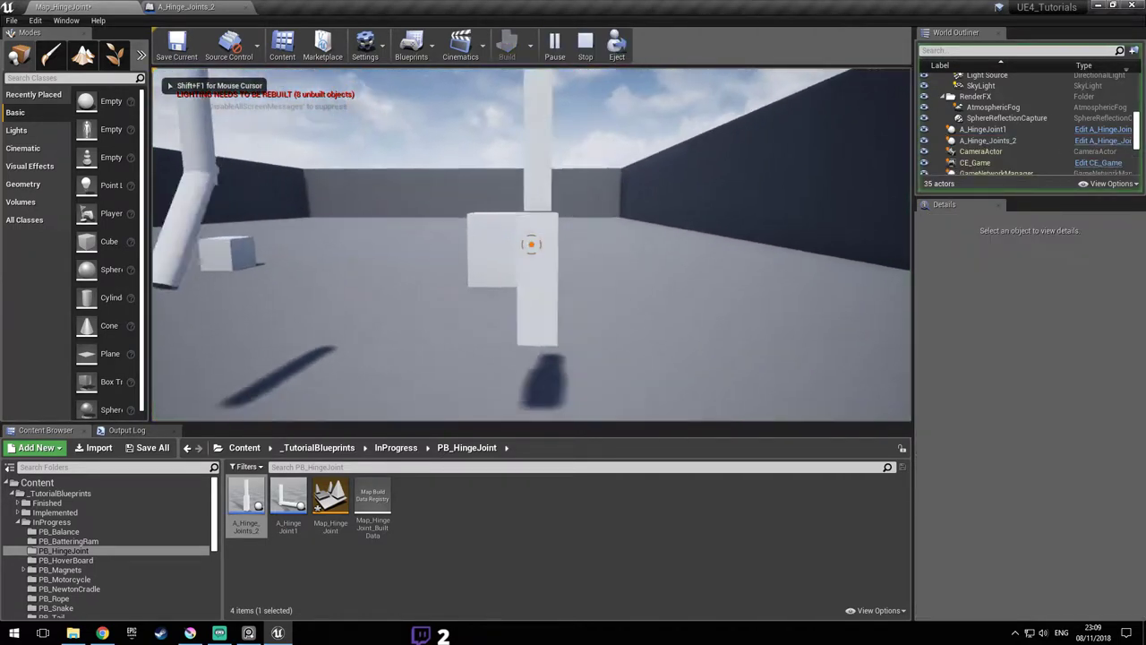
click(531, 244)
key(d)
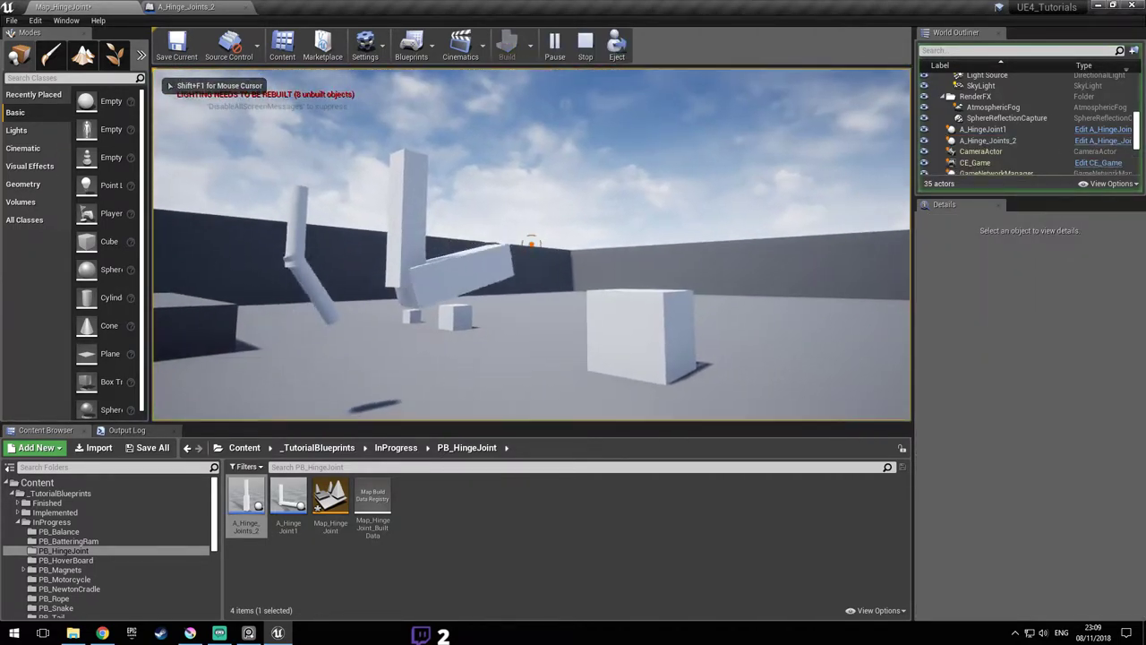
key(a)
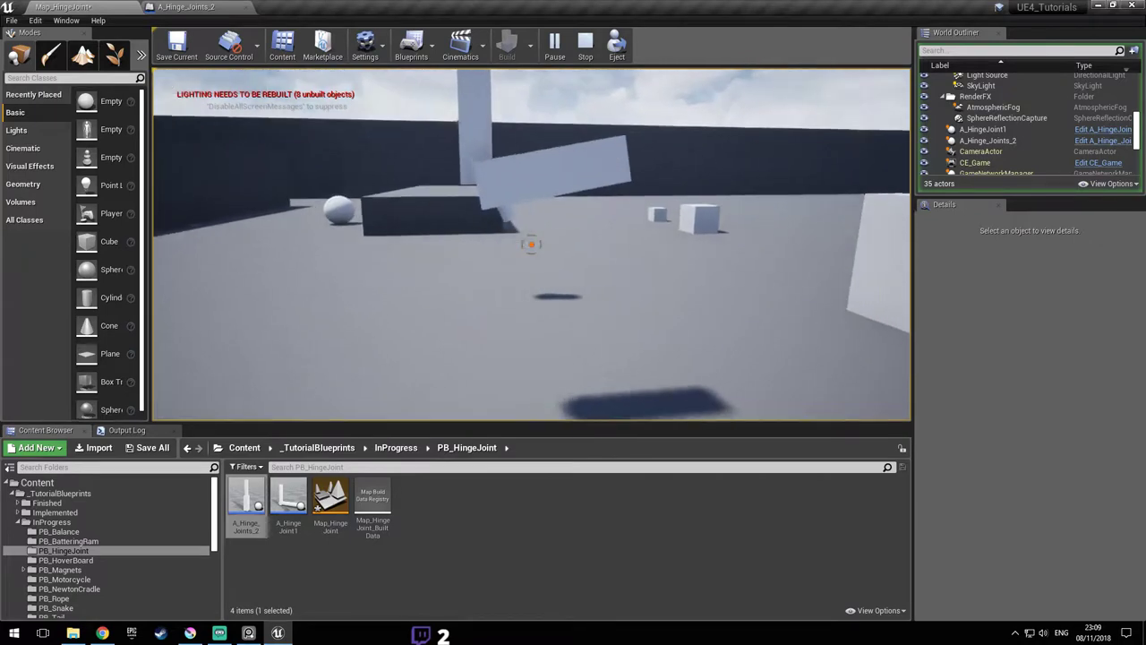
key(w)
key(a)
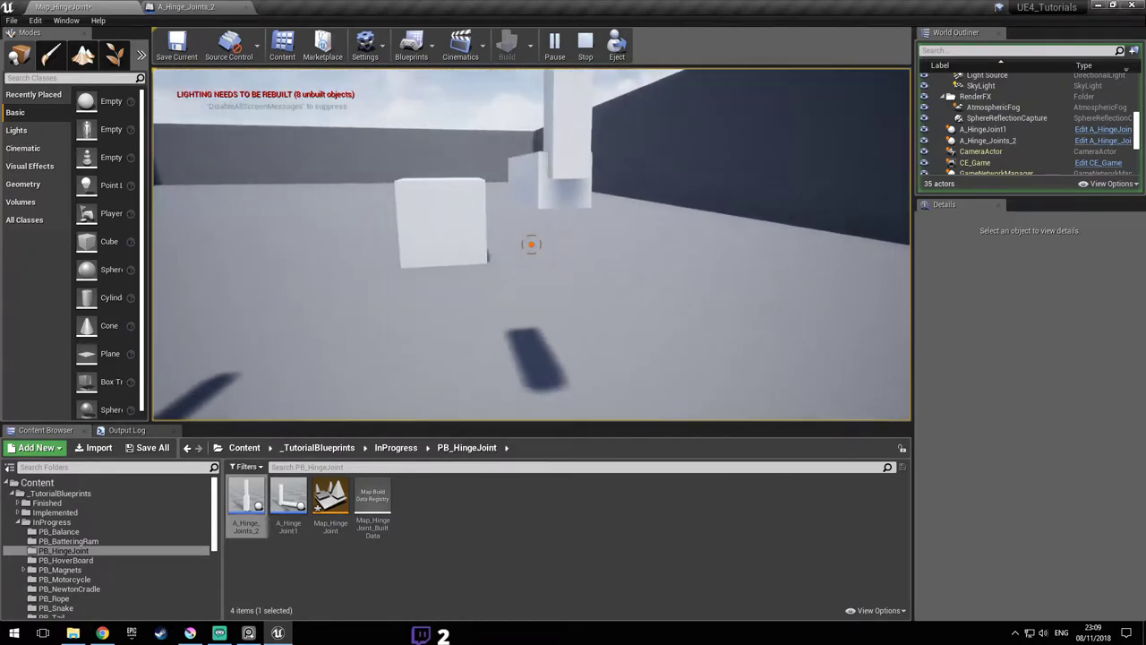
key(d)
key(d)
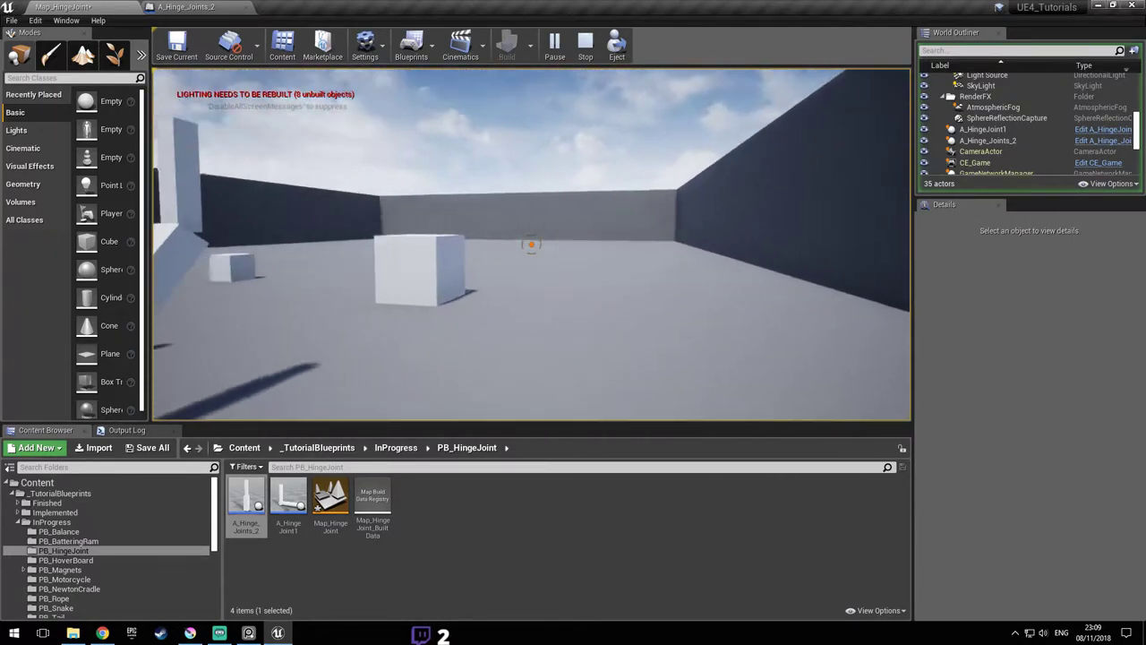
key(w)
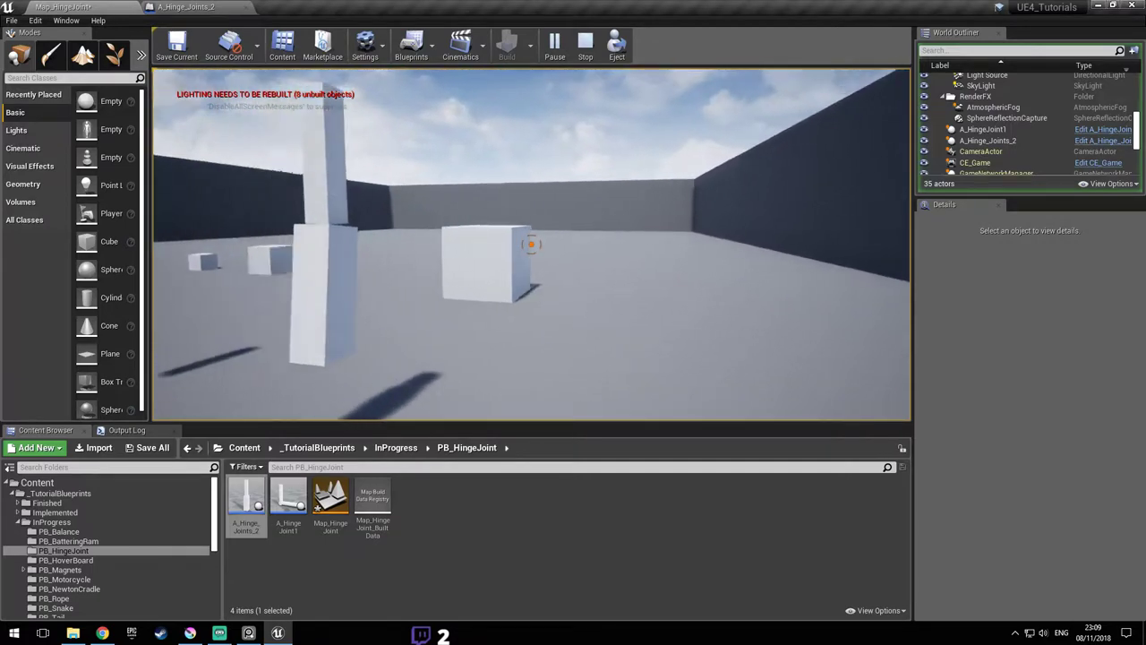
key(w)
key(d)
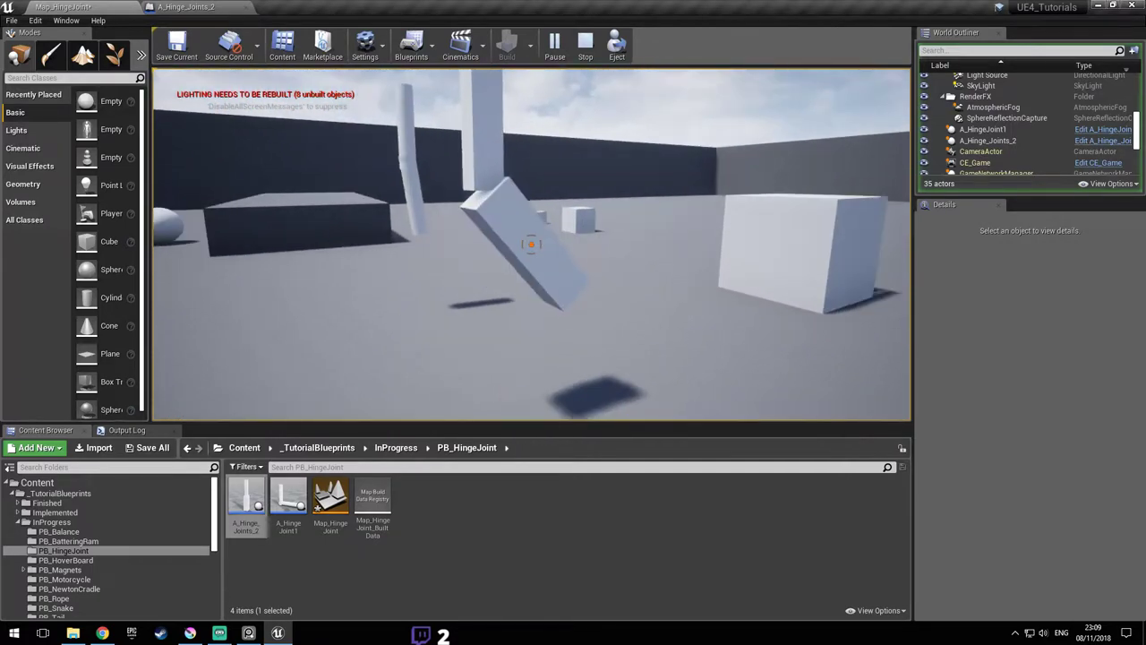
key(a)
key(d)
key(w)
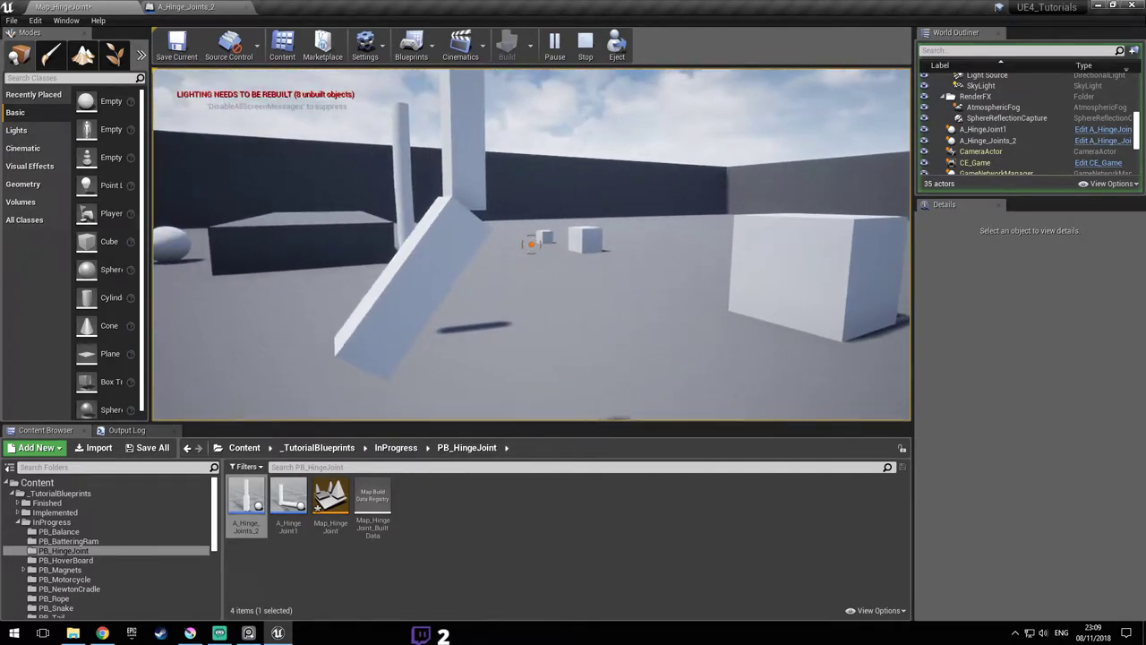
key(Escape)
right_drag(469, 216, 490, 216)
key(w)
key(a)
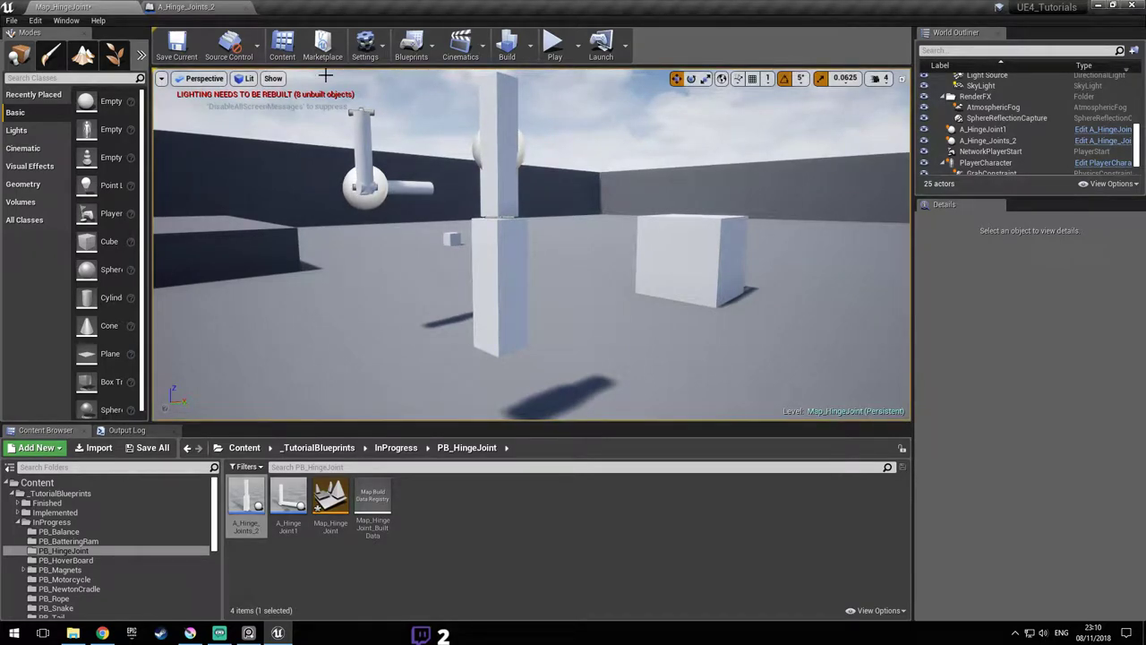
- Return to the A_Hinge_Joints_2 blueprint and set RotationalJoint's Angular Drive Mode to Twist and Swing
click(206, 7)
scroll(644, 306, down, 5)
click(54, 118)
scroll(1098, 251, down, 5)
scroll(1099, 251, down, 5)
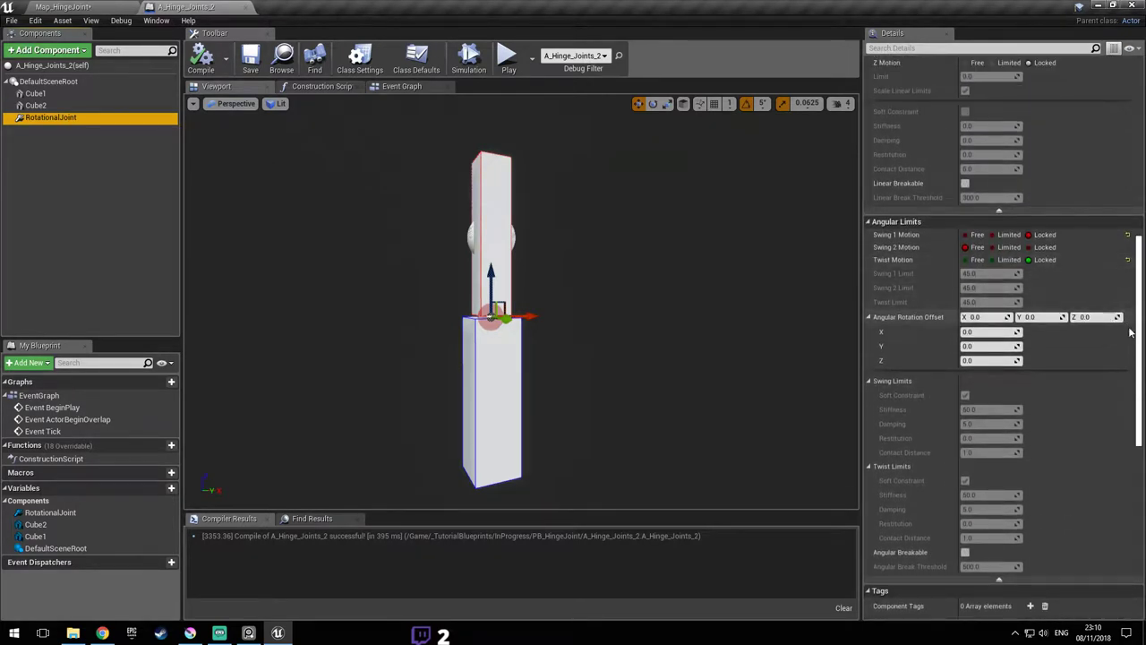
scroll(1110, 321, up, 2)
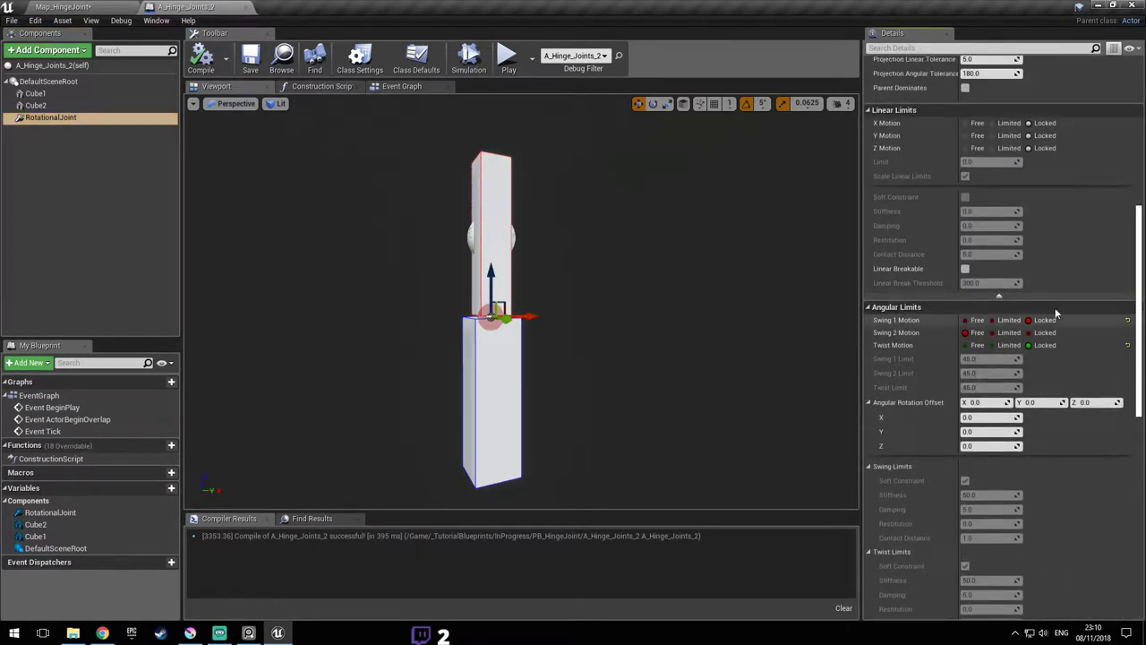
scroll(1099, 297, down, 12)
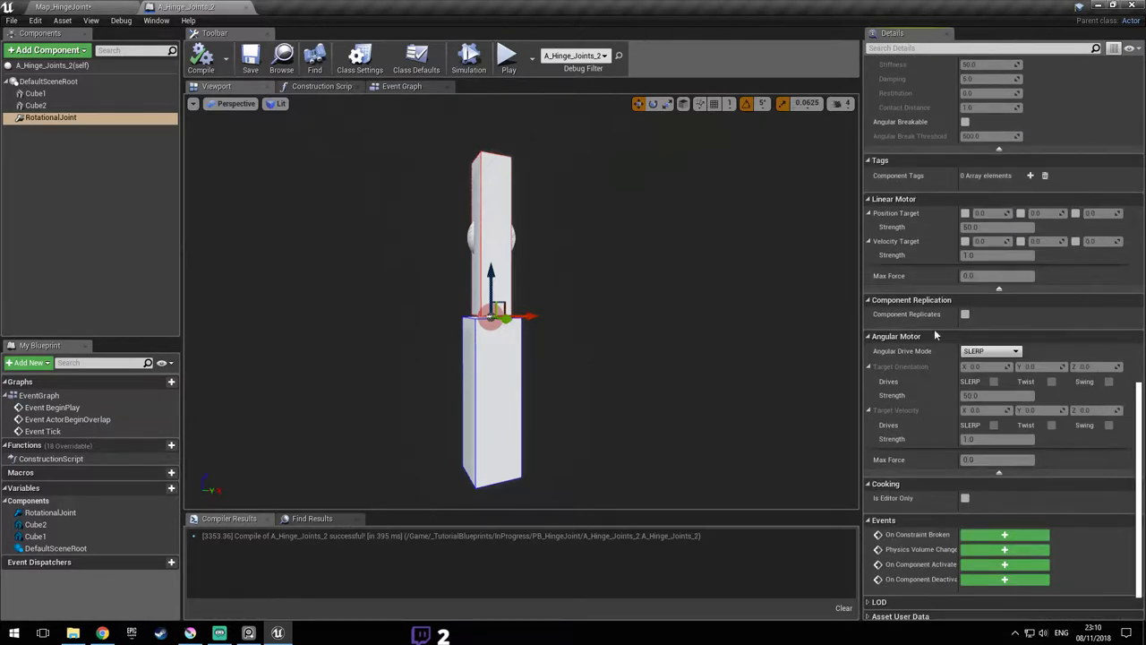
click(1009, 351)
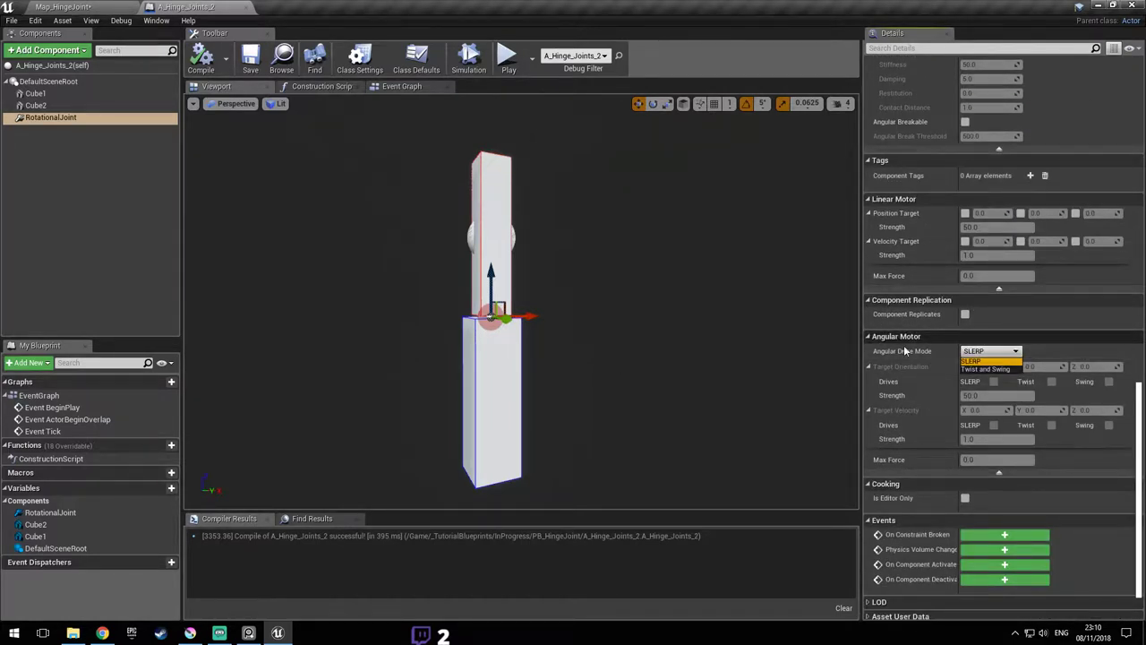
scroll(1073, 376, up, 10)
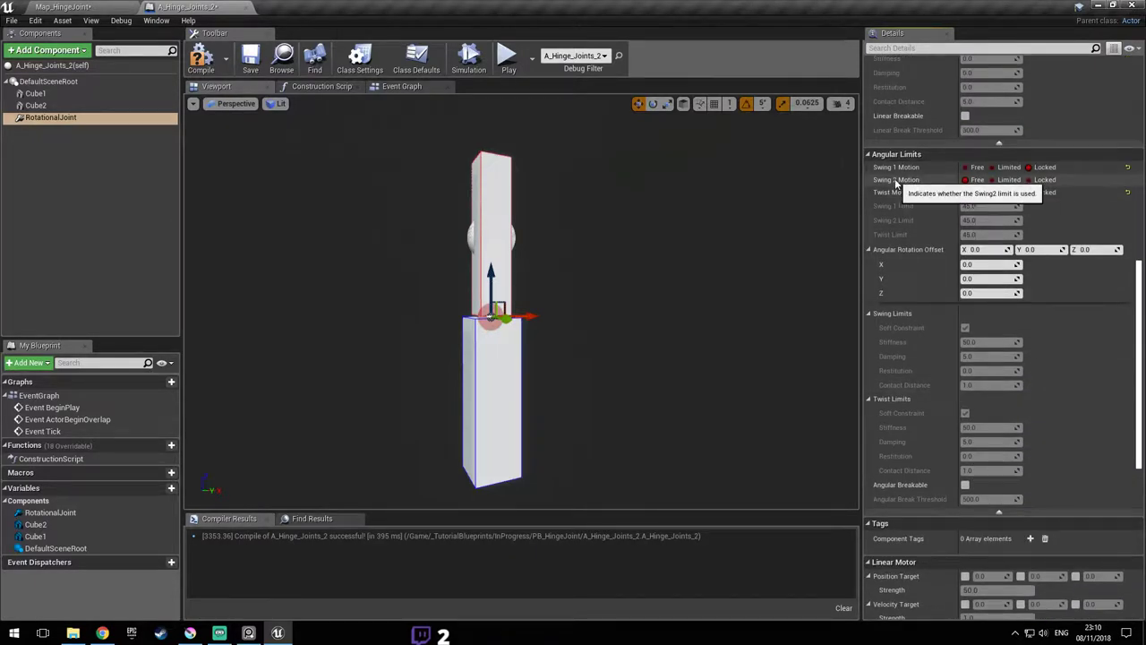
- Enable the Swing drive for the angular motor's Target Velocity, and lower the viewport camera speed to 2 while viewing the joint
scroll(1047, 295, down, 8)
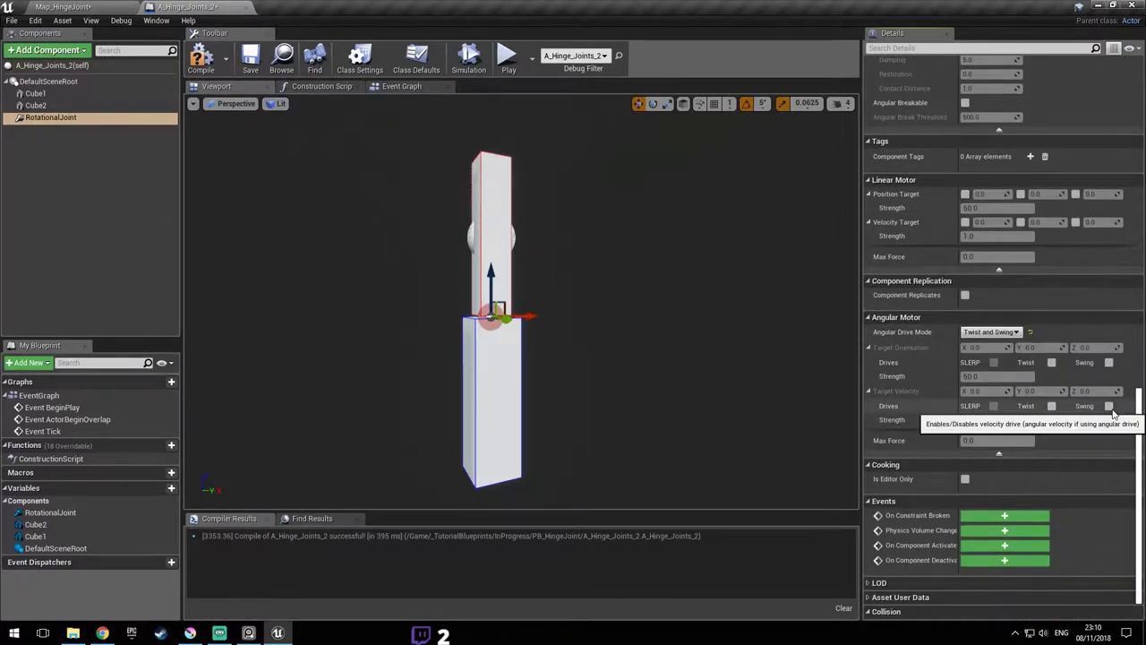
click(1108, 406)
right_drag(526, 347, 501, 359)
click(841, 104)
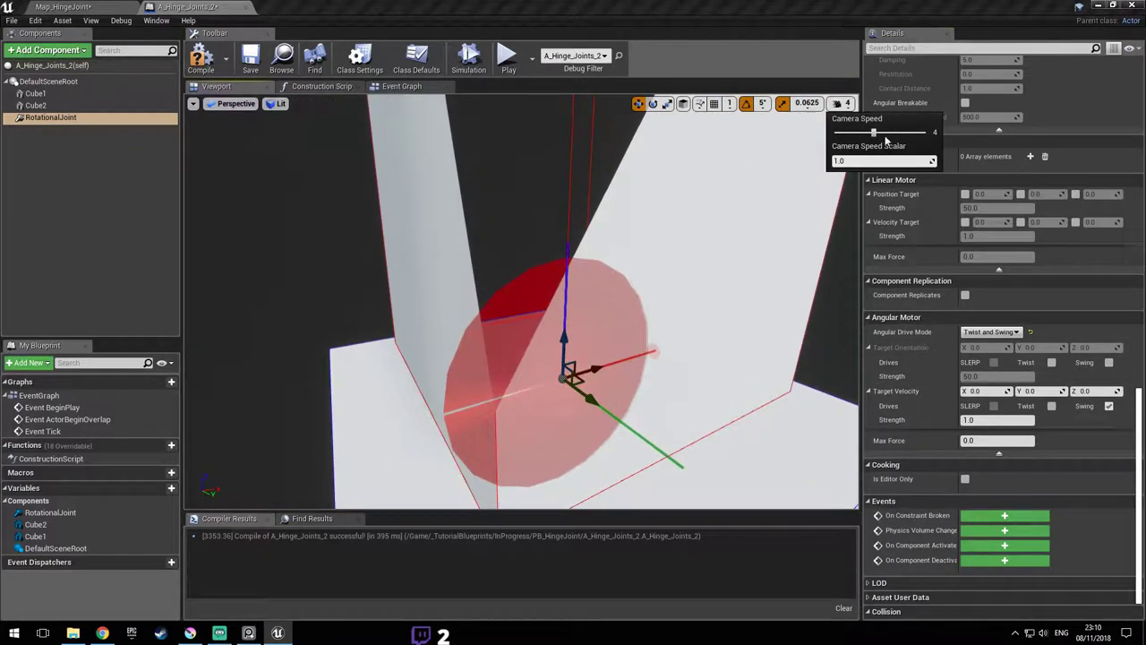
mouse_move(627, 269)
right_down()
mouse_move(626, 313)
mouse_move(573, 313)
mouse_move(626, 269)
mouse_move(613, 278)
right_up()
right_drag(528, 240, 529, 295)
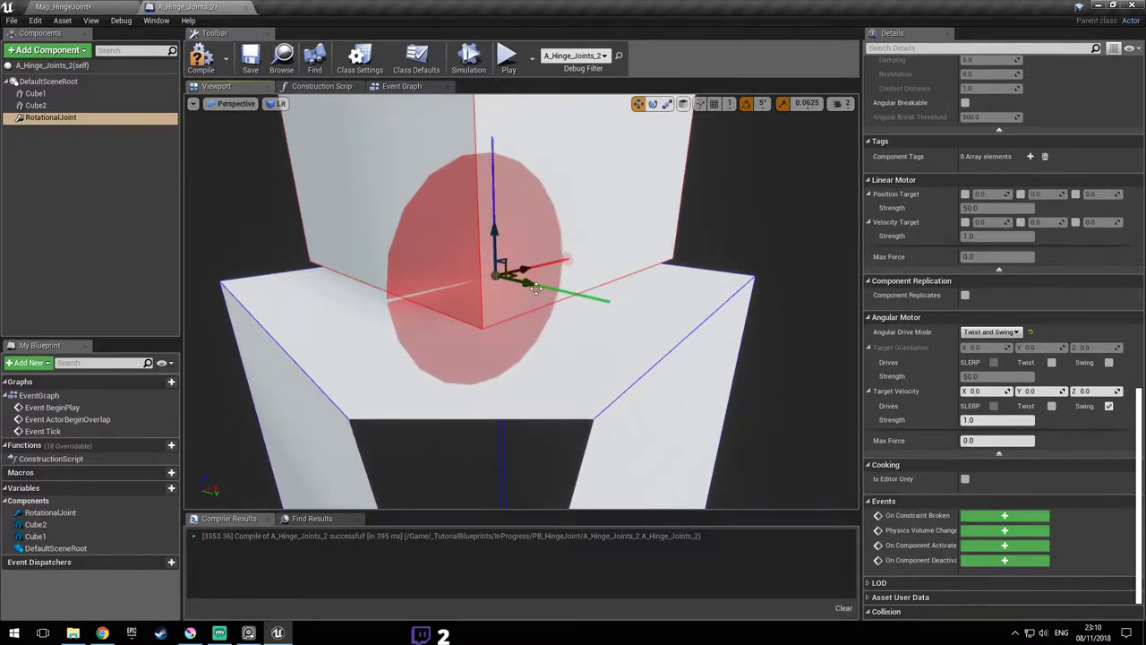
- Set the angular motor's Target Velocity strength to 10 and compile the blueprint
scroll(533, 287, down, 5)
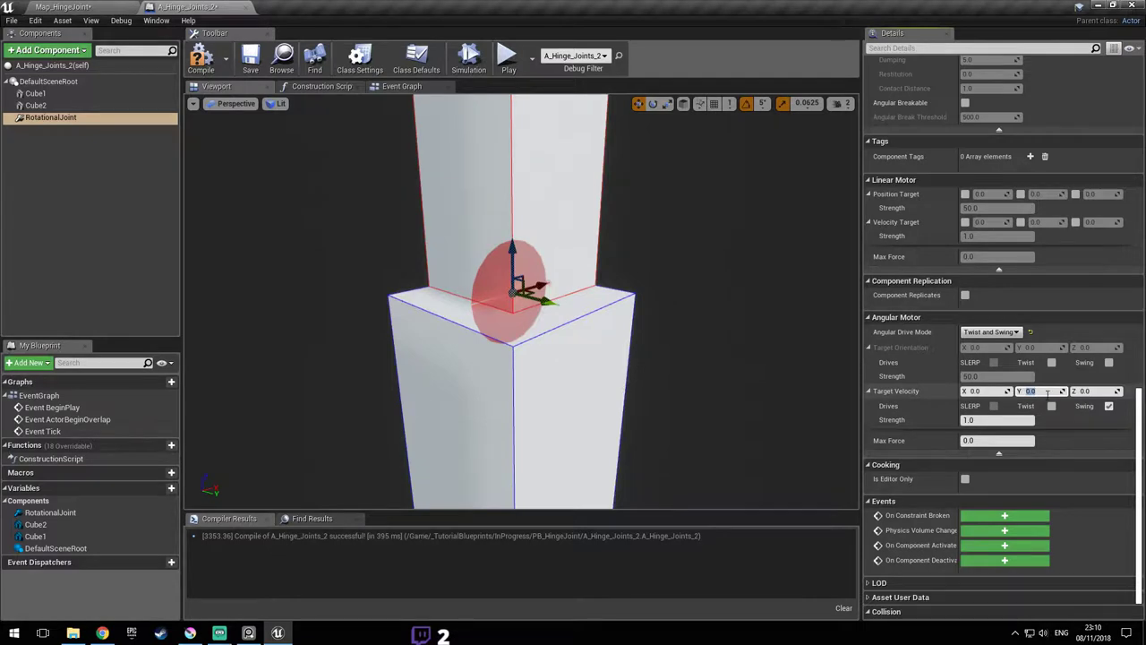
right_drag(551, 330, 539, 326)
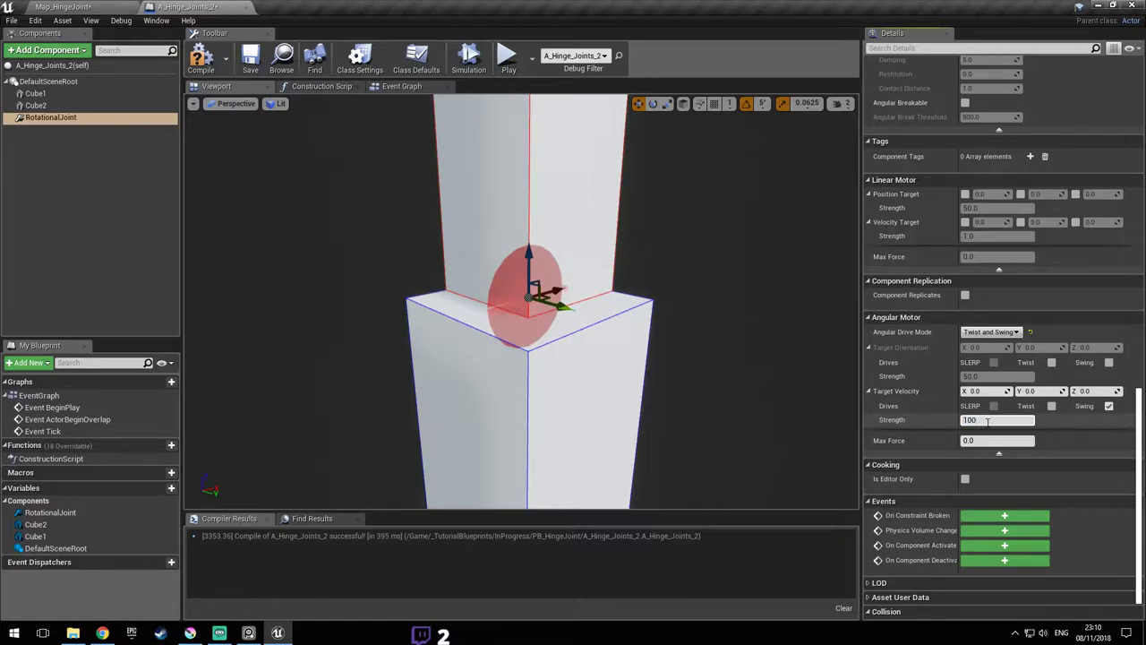
key(Return)
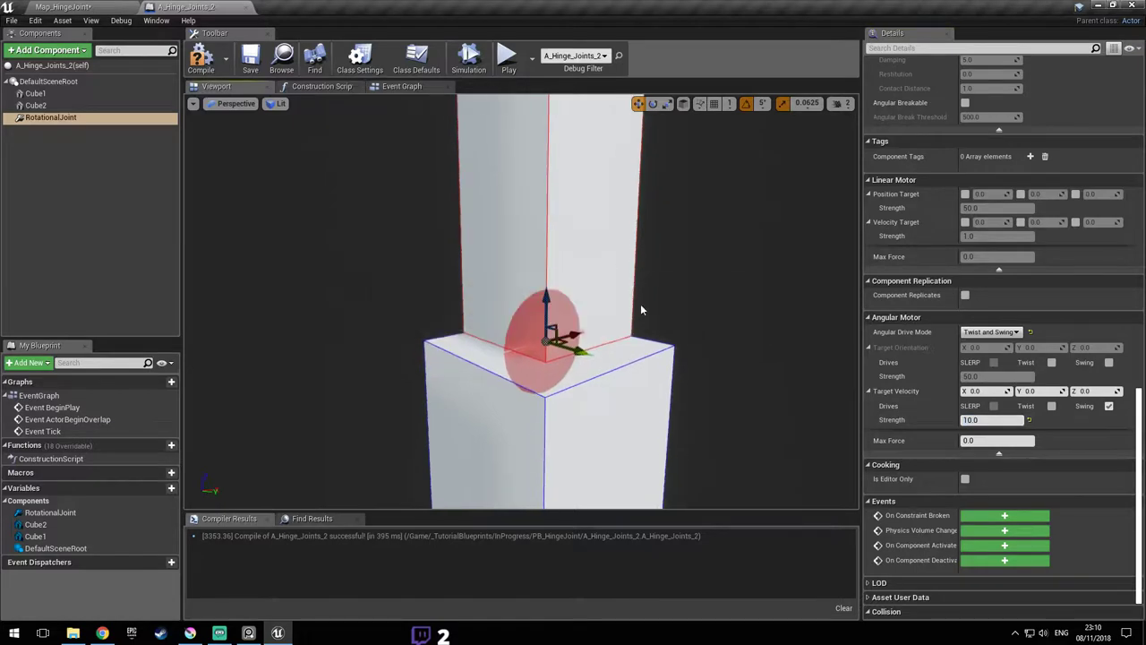
click(201, 57)
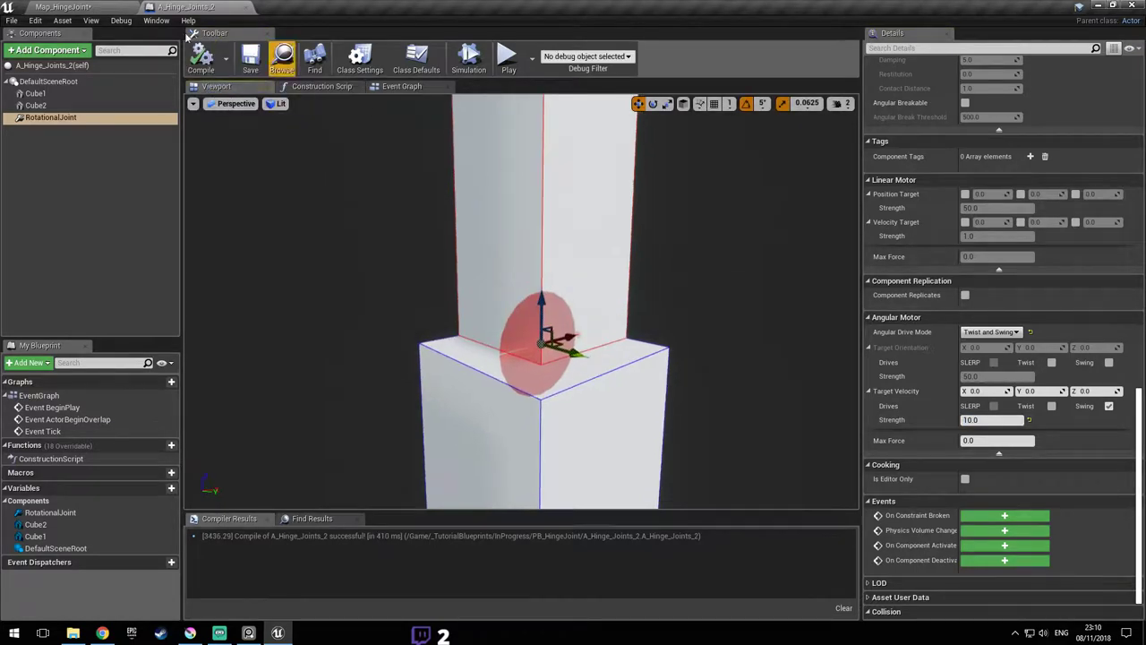
- Play the Map_HingeJoint level to test how the lower cube swings, and stop playing
click(90, 7)
click(555, 44)
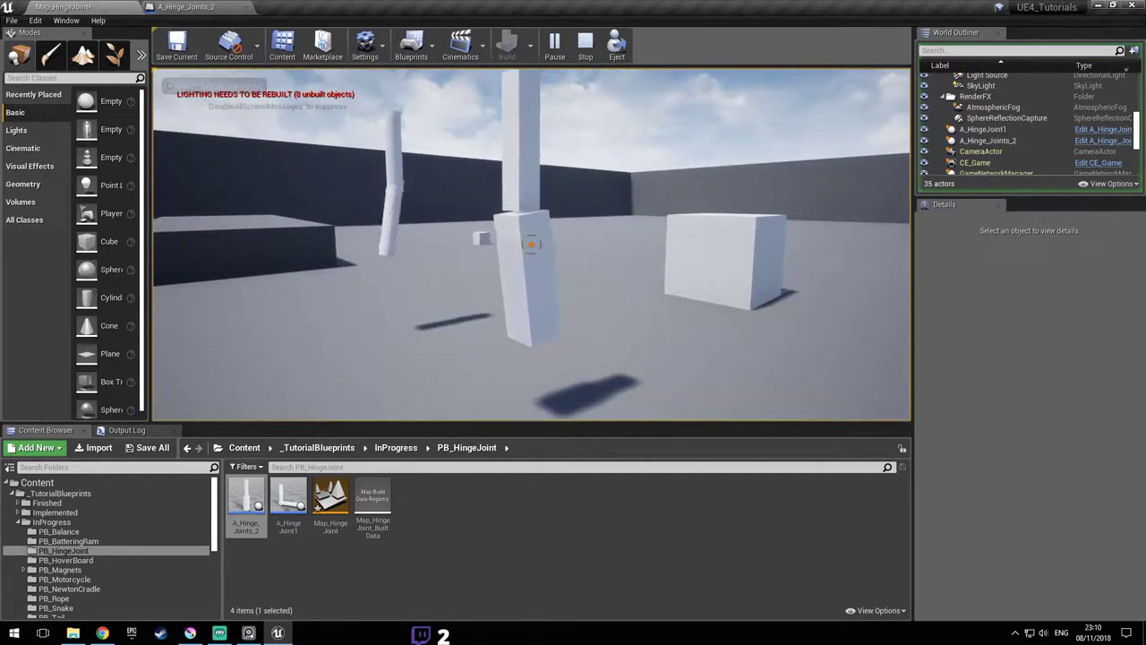
key(d)
key(Escape)
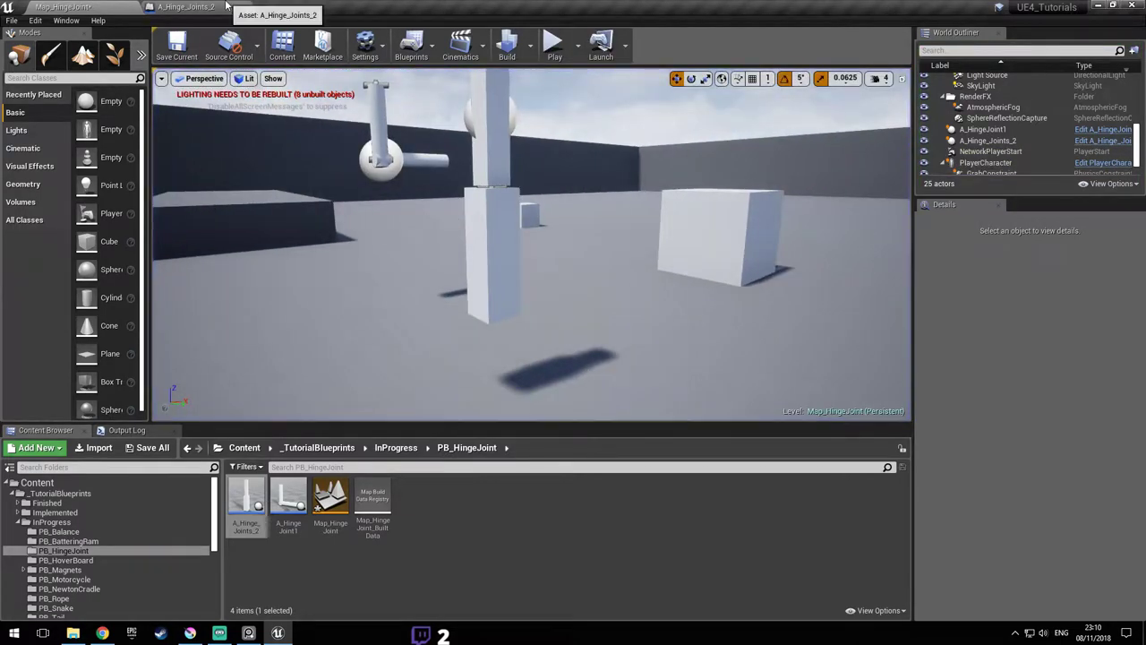
- Return to the A_Hinge_Joints_2 blueprint, set RotationalJoint's angular motor Target Velocity strength to 1, and compile and save the blueprint
click(188, 7)
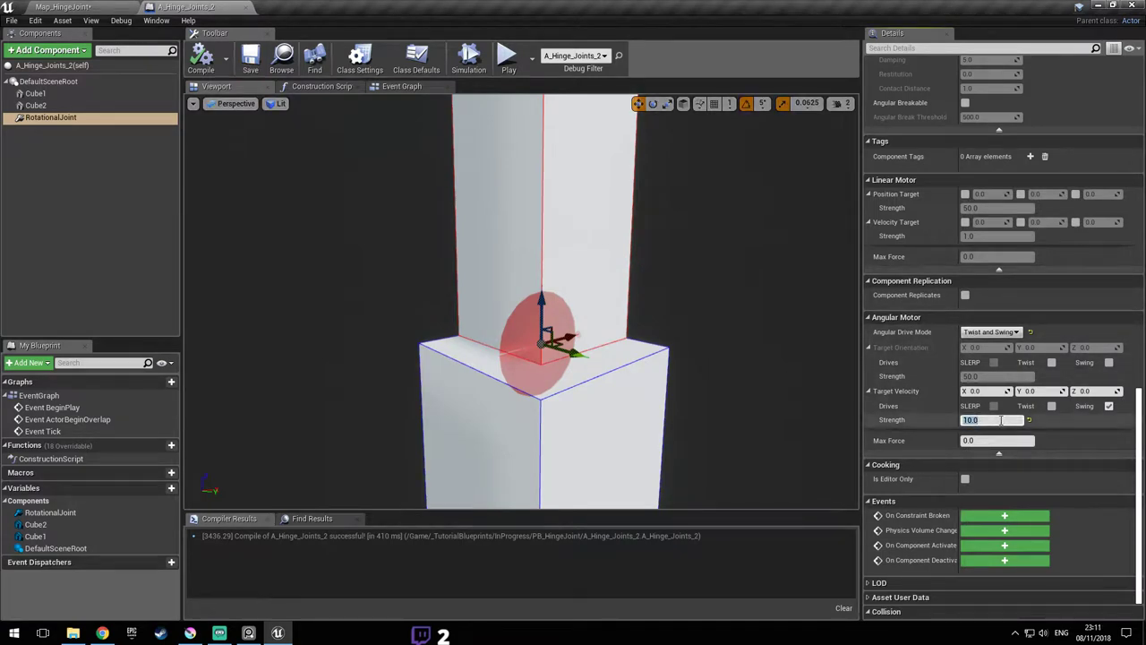
right_drag(752, 394, 685, 383)
key(ctrl+s)
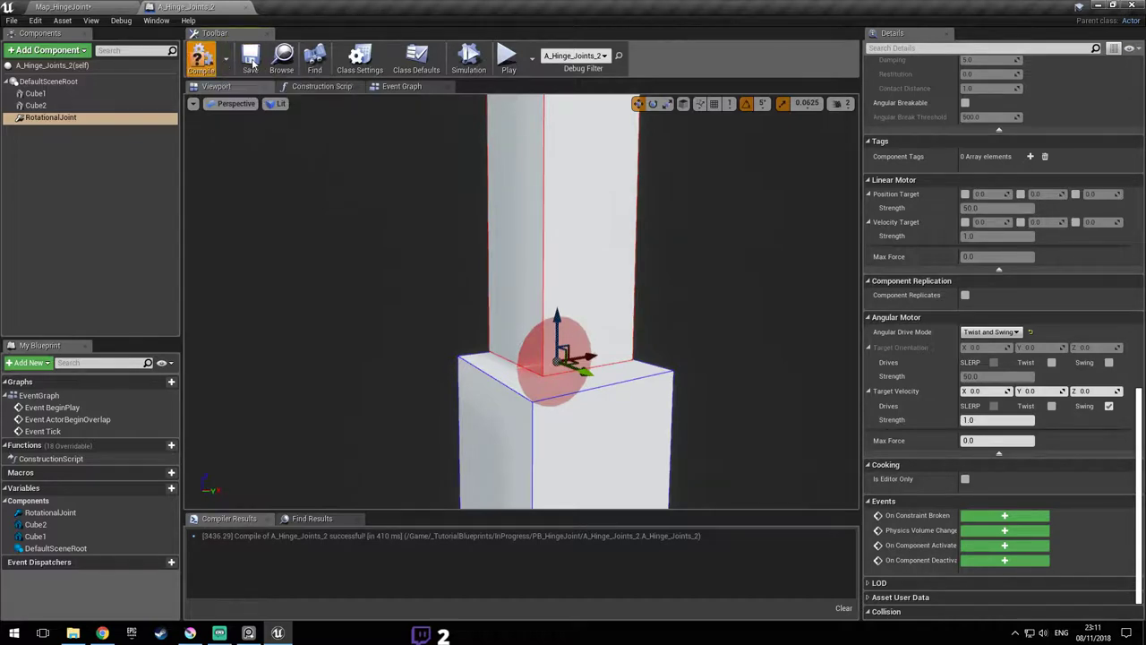
drag(231, 34, 234, 32)
click(87, 6)
click(197, 6)
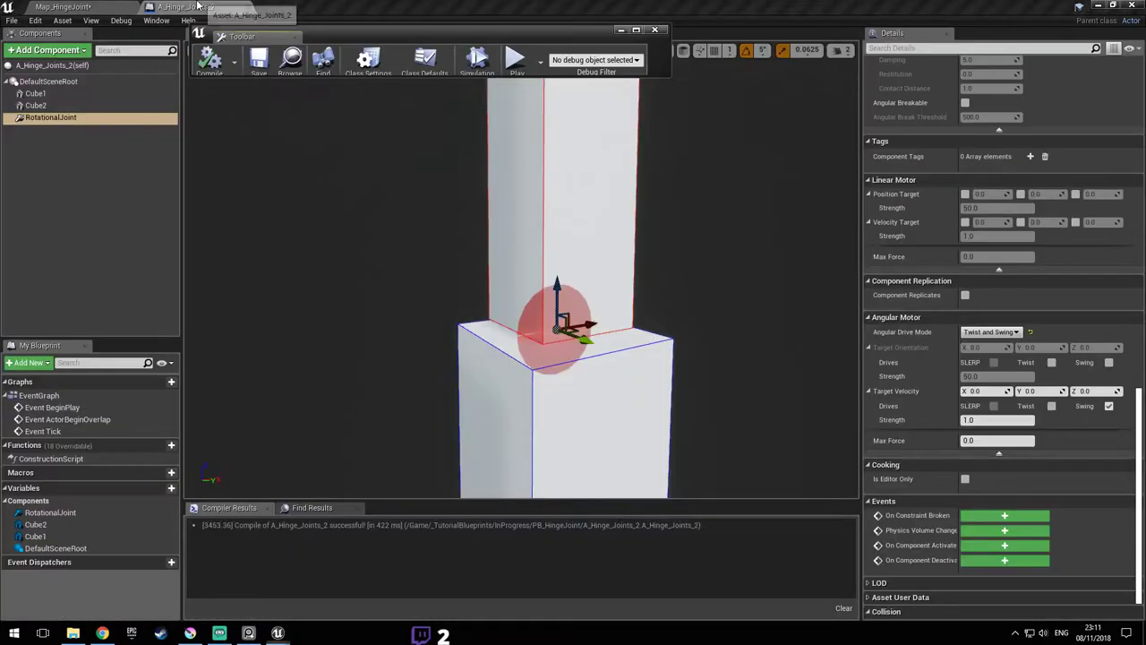
drag(266, 49, 354, 122)
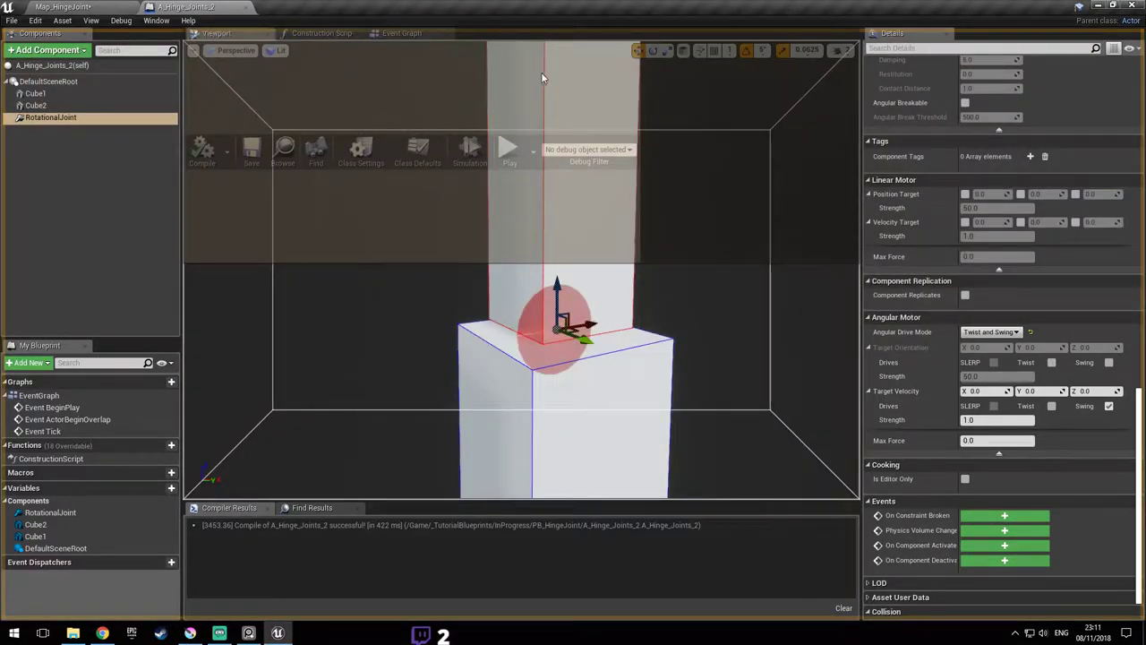
drag(541, 72, 541, 72)
- Save the Map_HingeJoint level, play it while walking around and swinging the hinge's lower cube, and stop playing
click(62, 7)
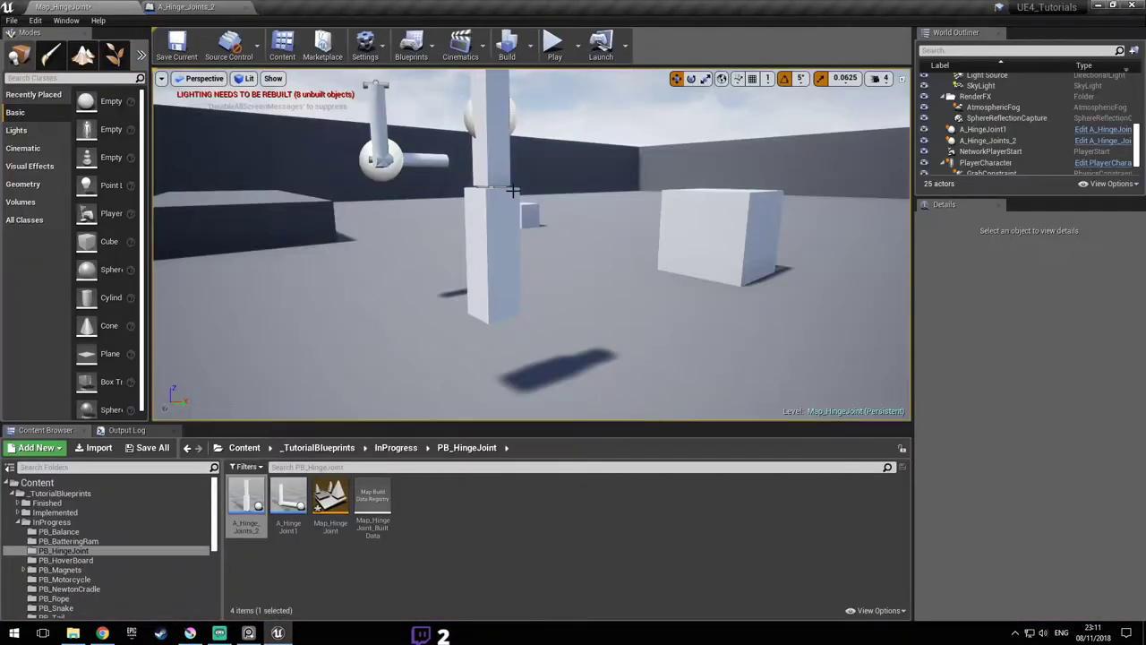
key(ctrl+s)
click(555, 46)
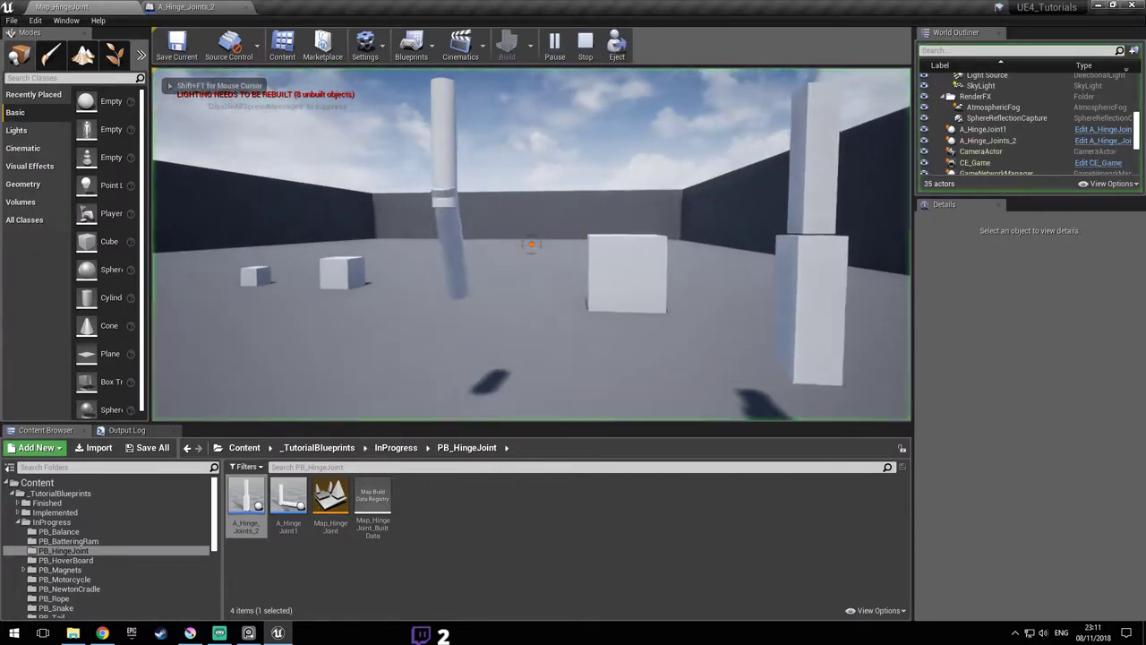
click(531, 244)
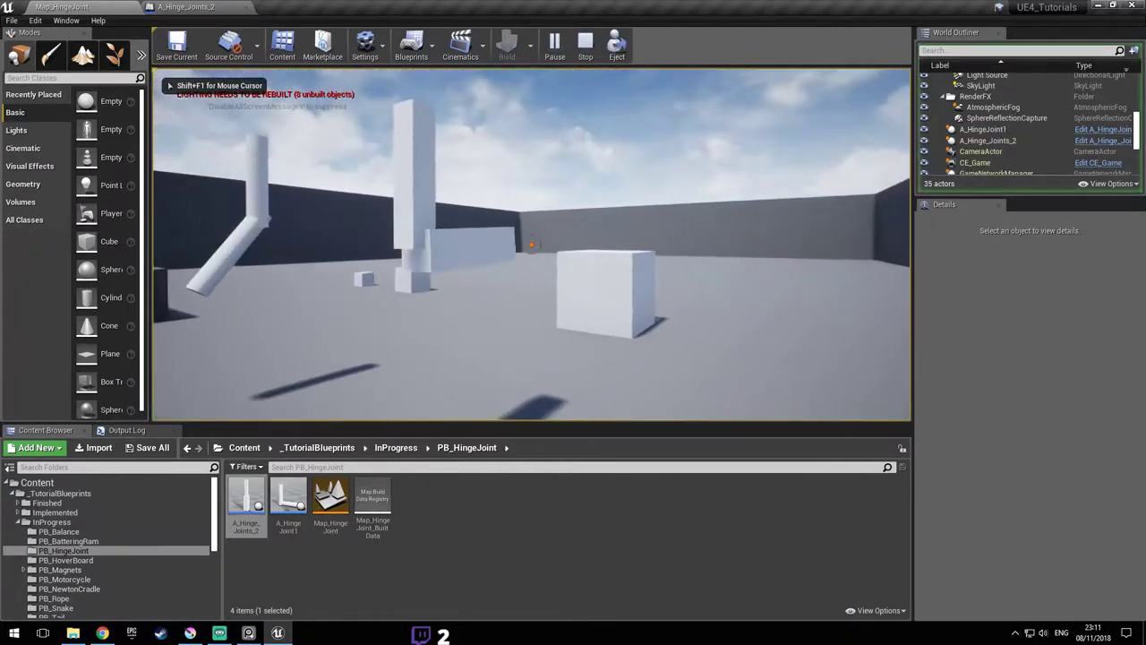
key(s)
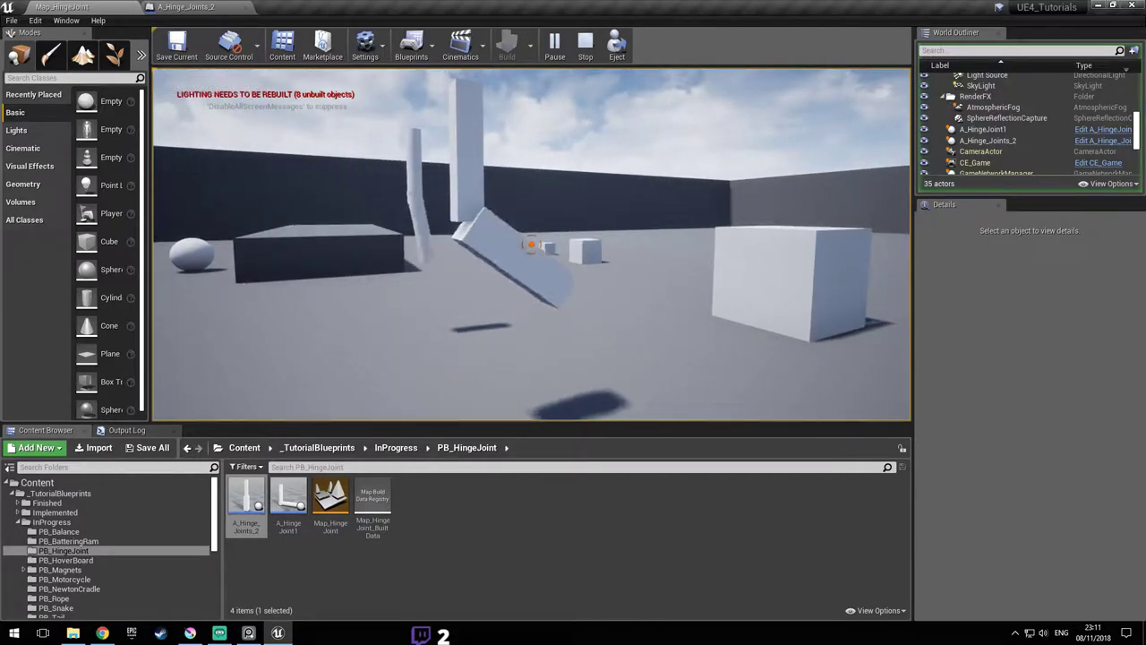
key(a)
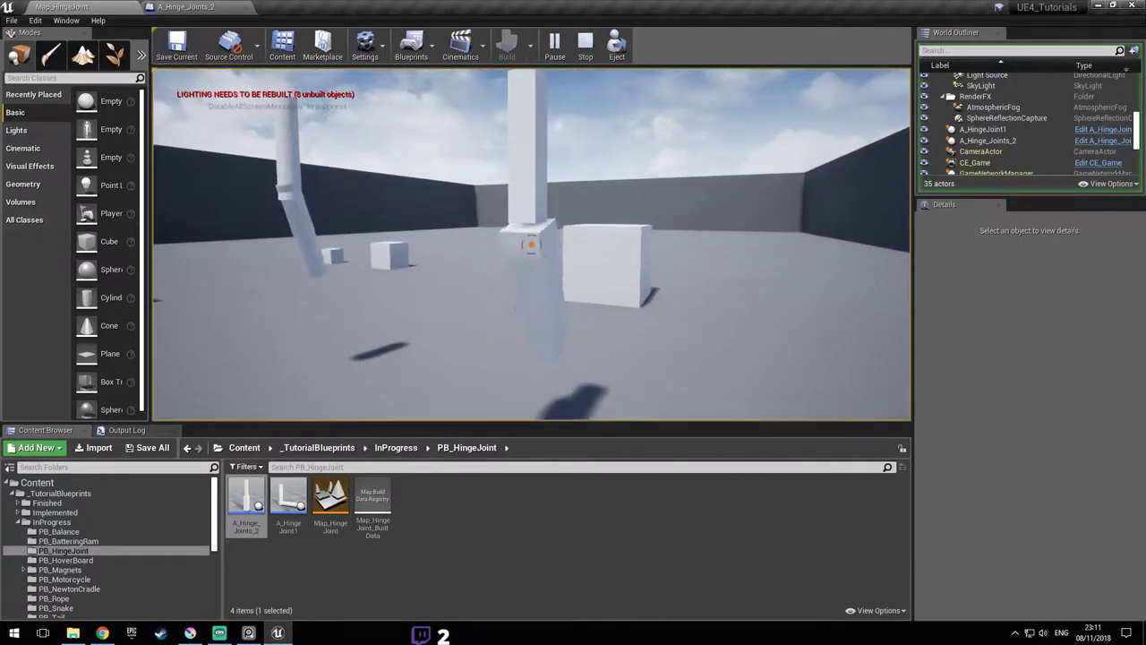
key(Escape)
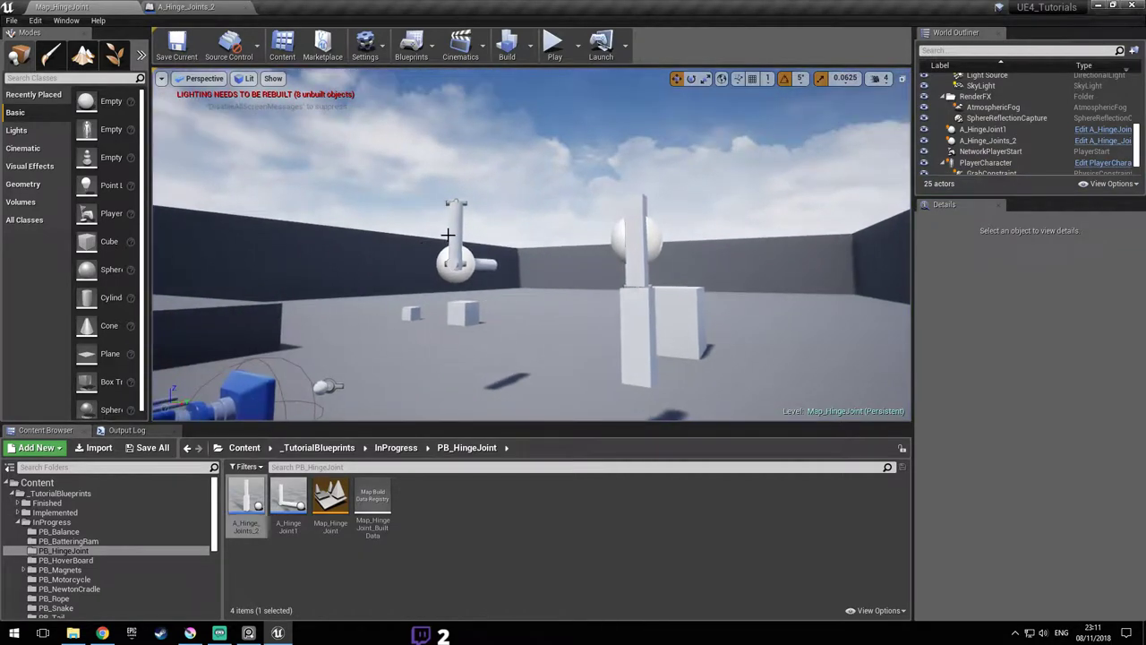
- Delete the old A_HingeJoint1 actor from the level and save the map
click(450, 236)
key(Delete)
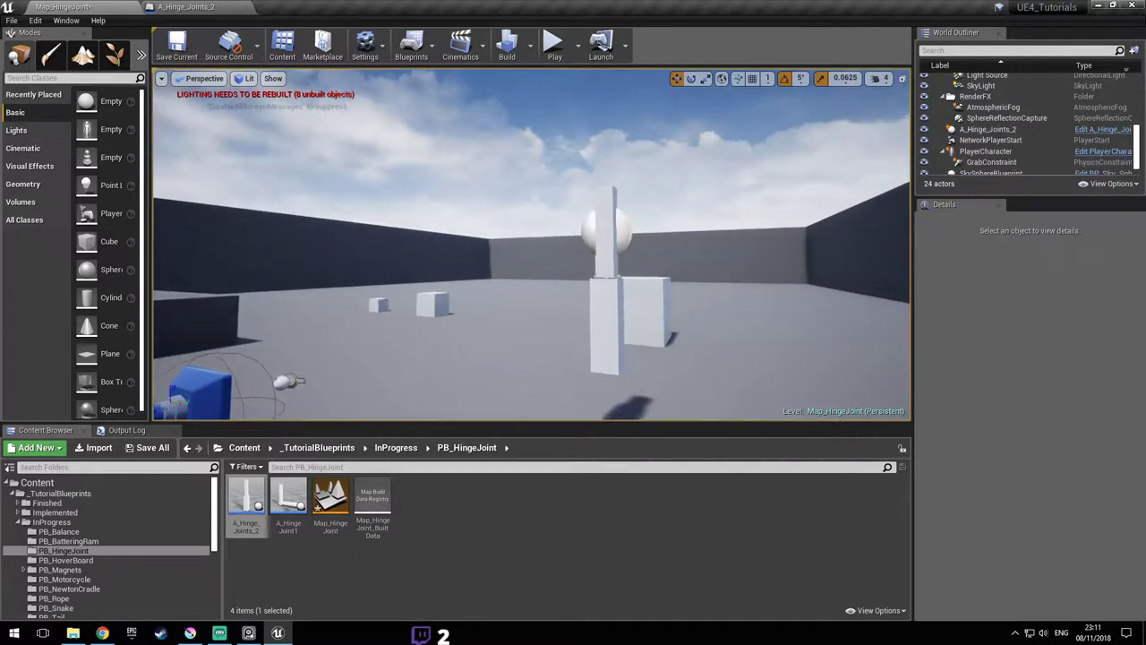
key(ctrl+s)
- Select the A_Hinge_Joints_2 actor, play the level to test its lower cube's swing, and stop playing
right_drag(532, 268, 439, 215)
click(526, 321)
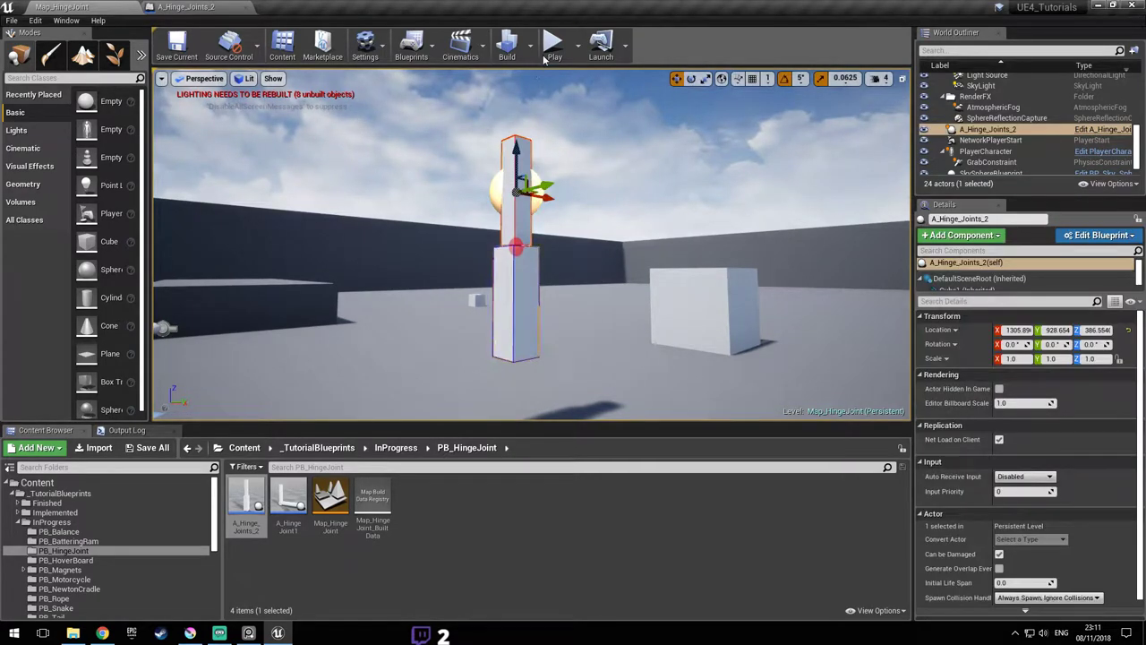
key(alt+p)
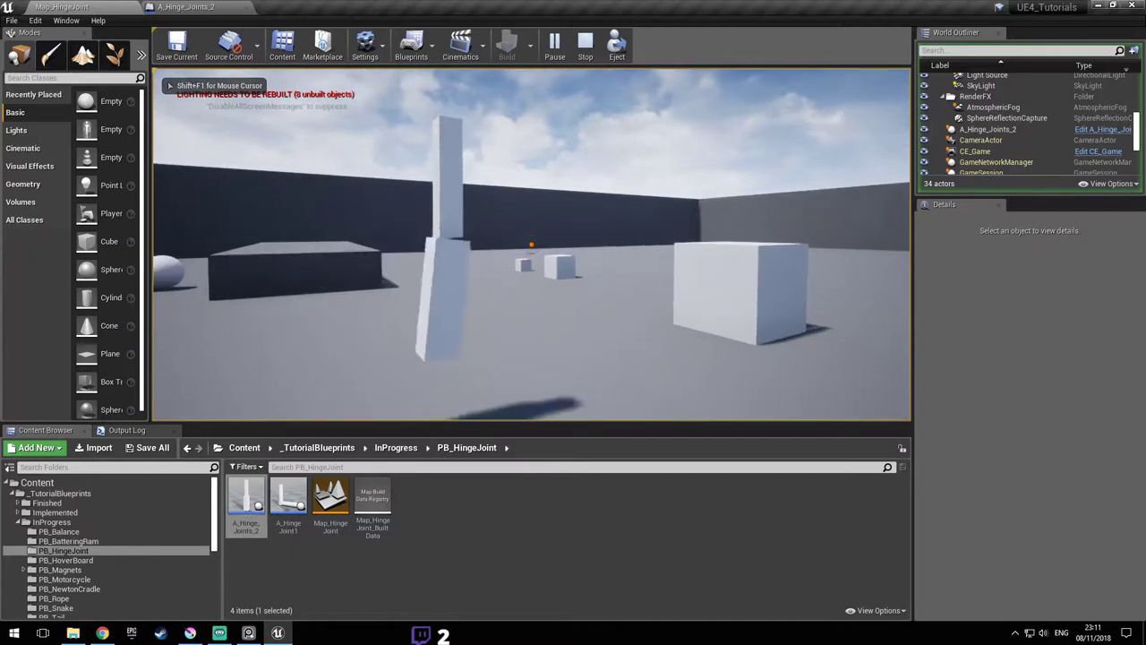
key(a)
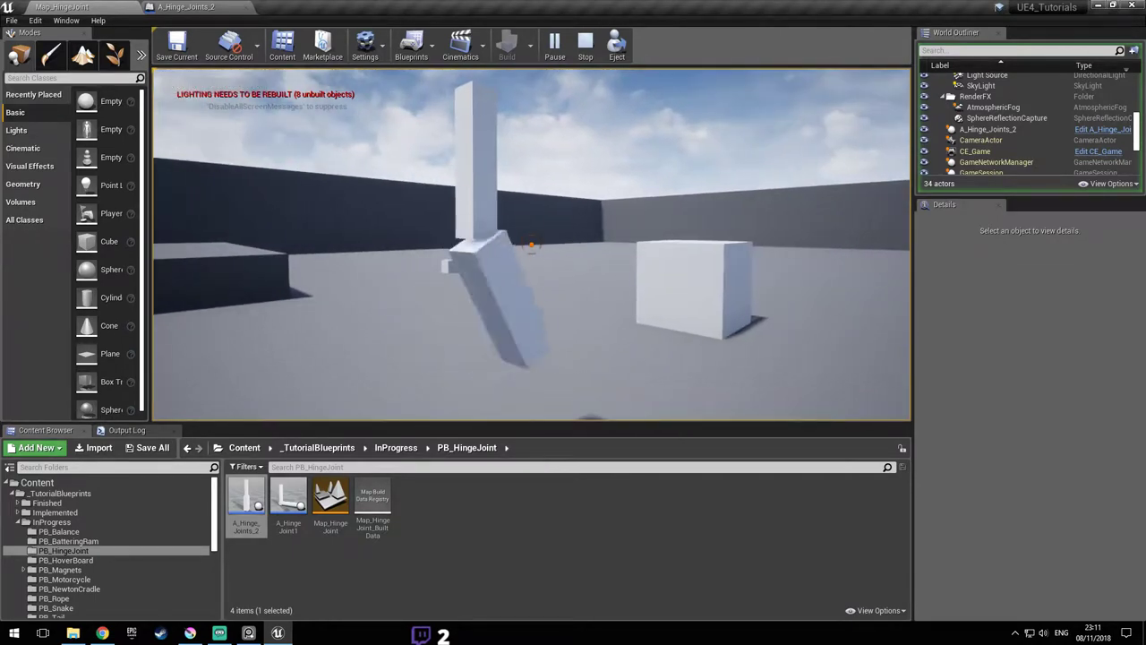
key(Escape)
- Switch to the reference image board and examine the diagram of linear, orthogonal, rotational, twisting and revolving joints
click(249, 633)
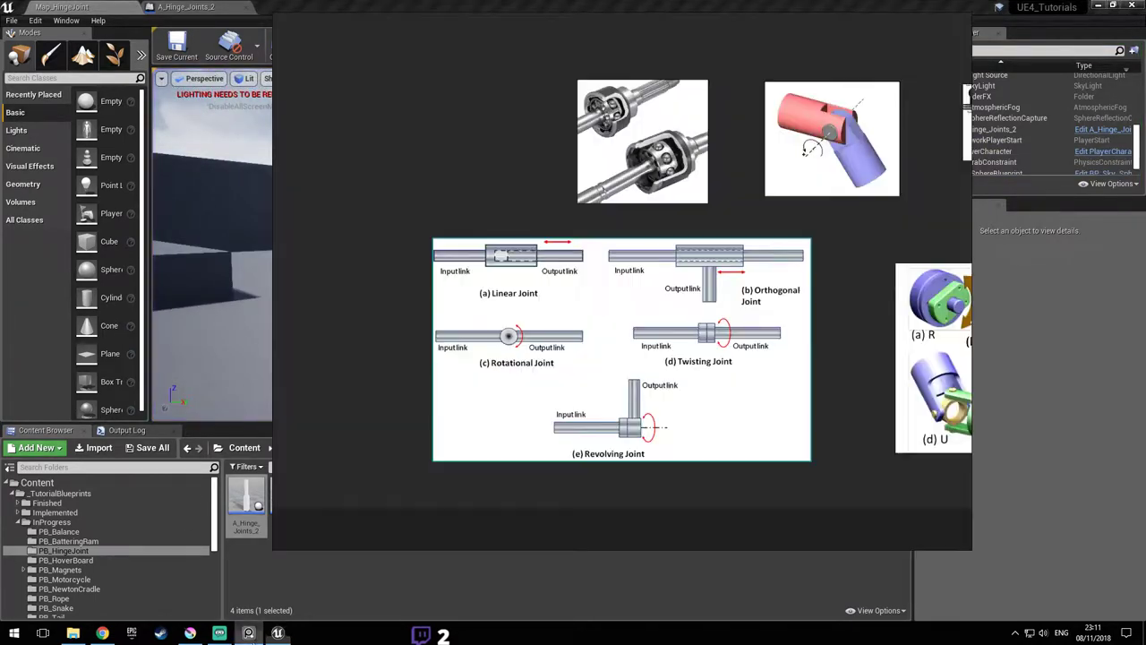
scroll(507, 296, up, 2)
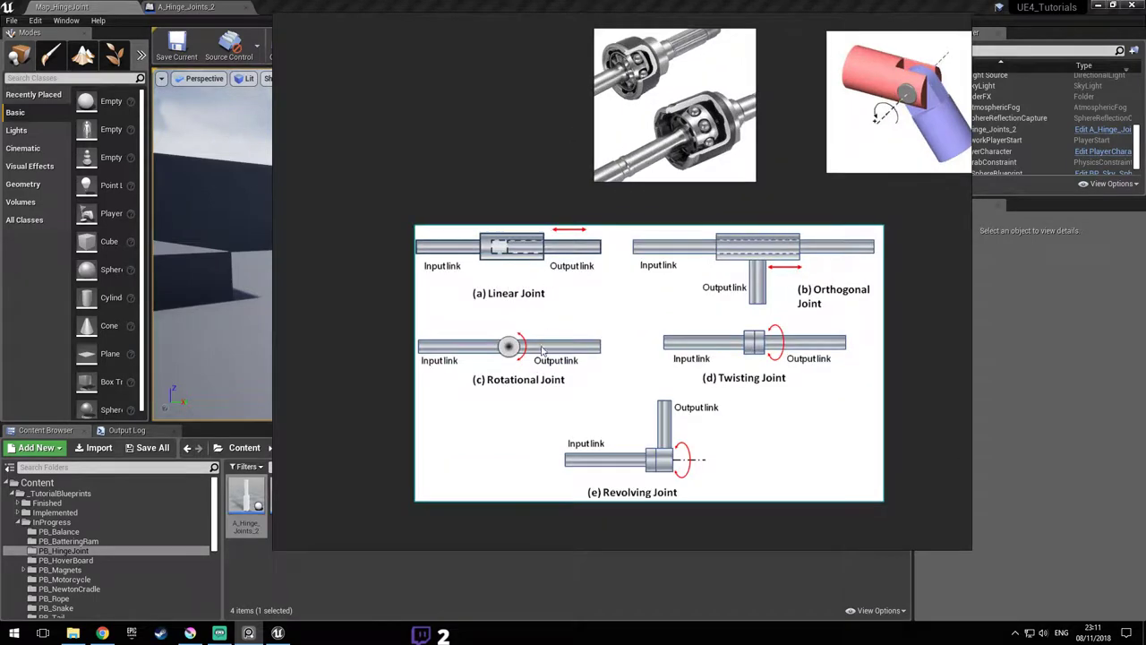
right_drag(705, 370, 828, 360)
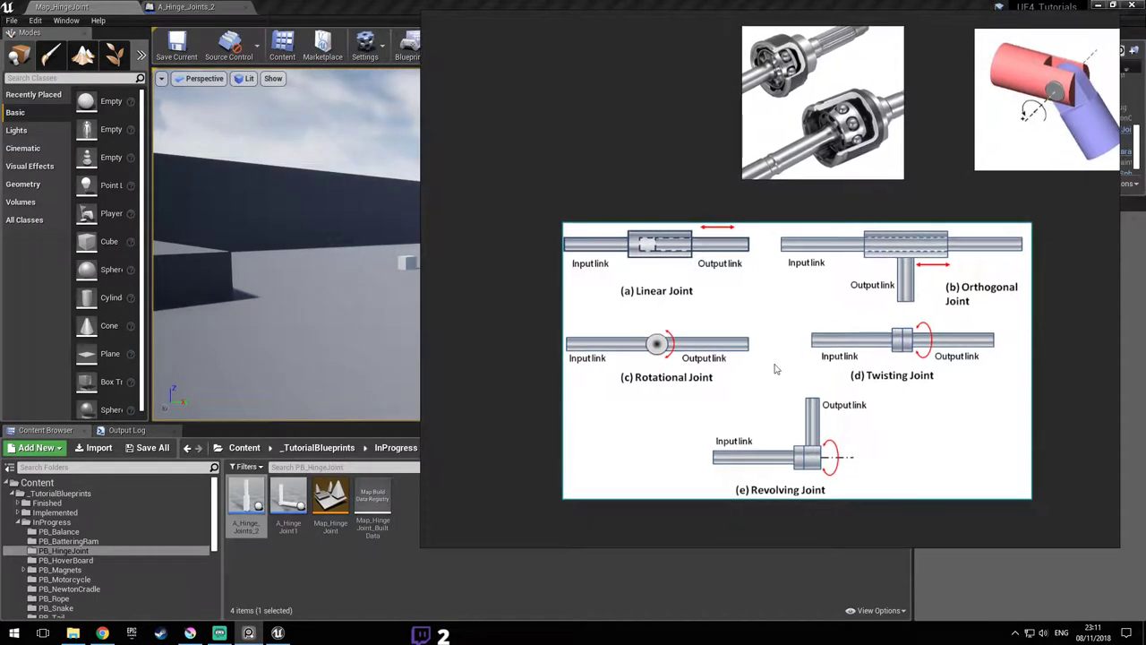
- Return to the level and move the A_Hinge_Joints_2 actor along the Y axis to about 696
click(494, 610)
right_drag(691, 313, 752, 314)
key(a)
right_drag(448, 220, 519, 193)
click(461, 220)
key(s)
drag(577, 224, 404, 228)
key(d)
right_drag(606, 268, 538, 268)
- Switch back to the reference board and examine the image of joint types R, P, U and S
key(alt+Tab)
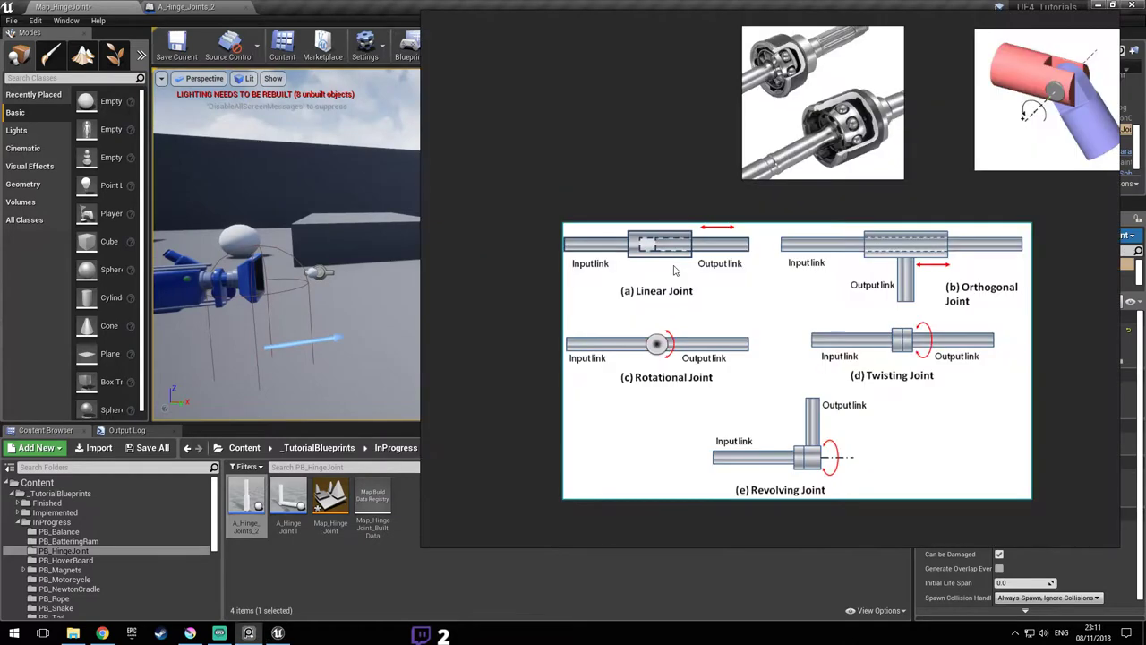
right_drag(975, 353, 850, 338)
middle_drag(983, 335, 539, 321)
middle_drag(795, 332, 707, 292)
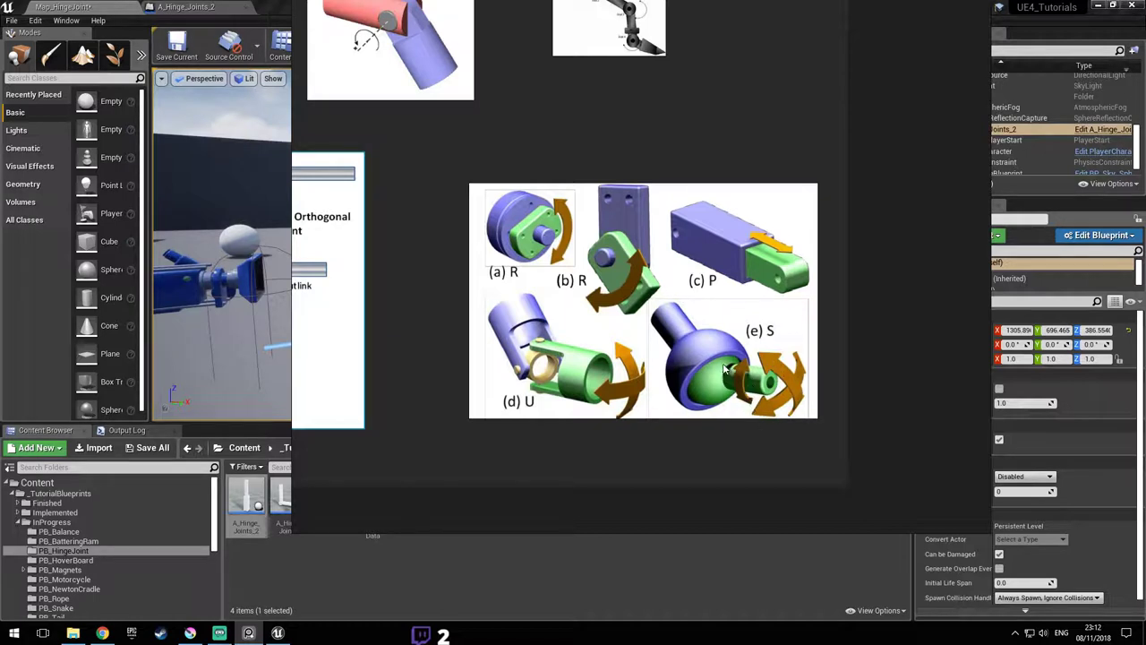
- Return to the level, save it, and force-delete the A_HingeJoint1 blueprint asset from the PB_HingeJoint folder
click(602, 551)
right_drag(574, 306, 607, 302)
key(ctrl+s)
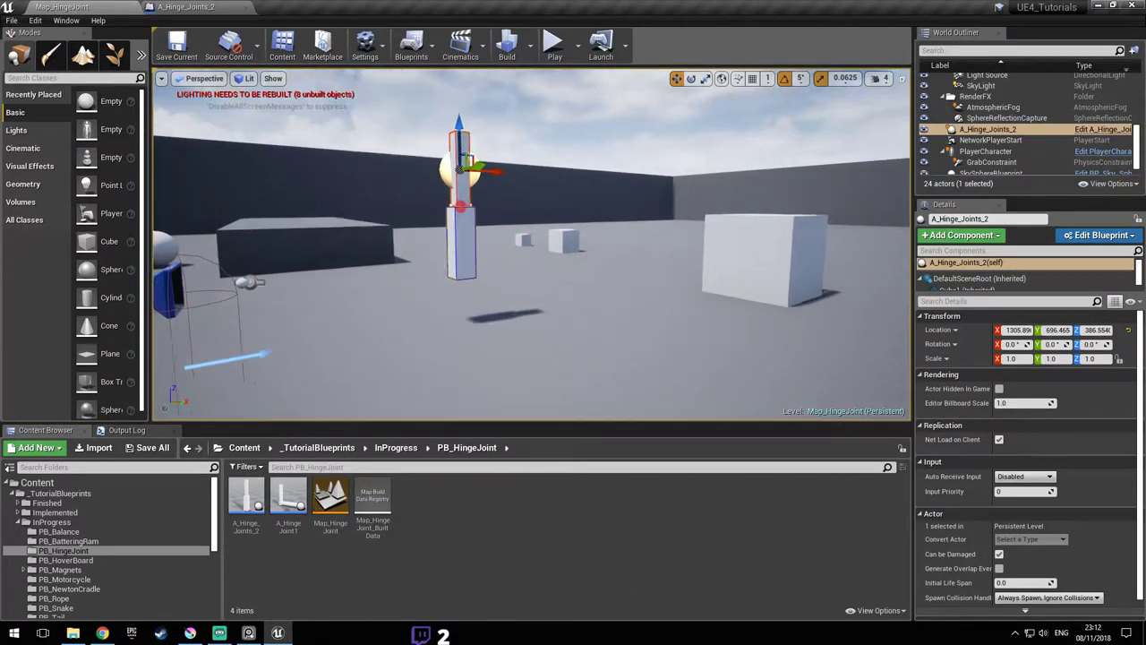
click(288, 506)
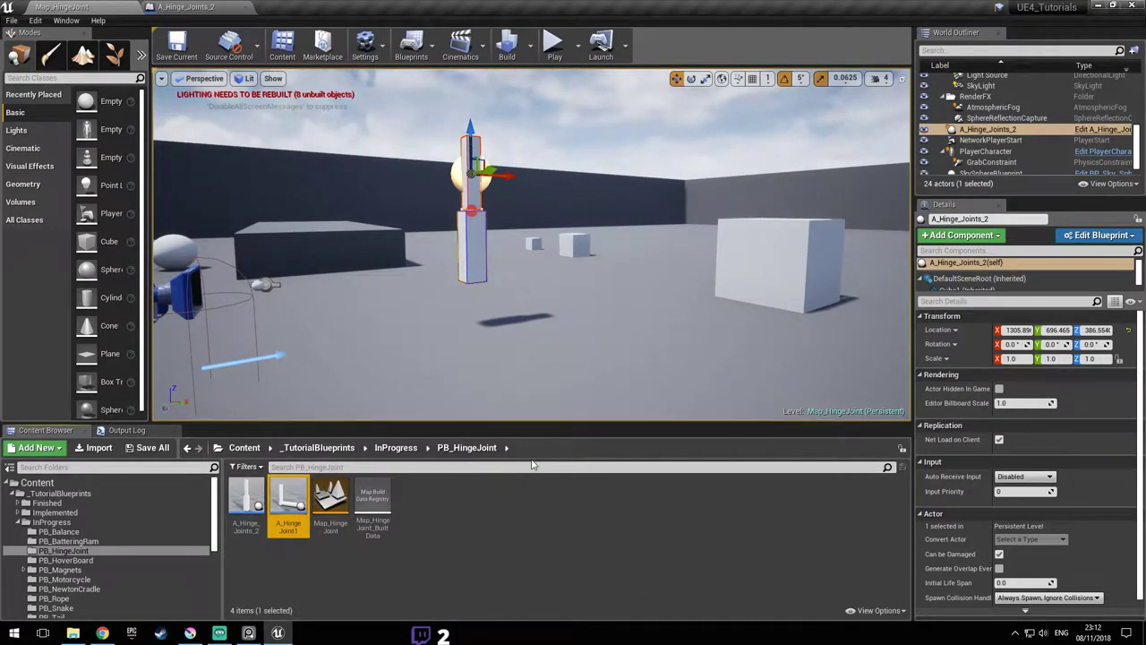
key(Delete)
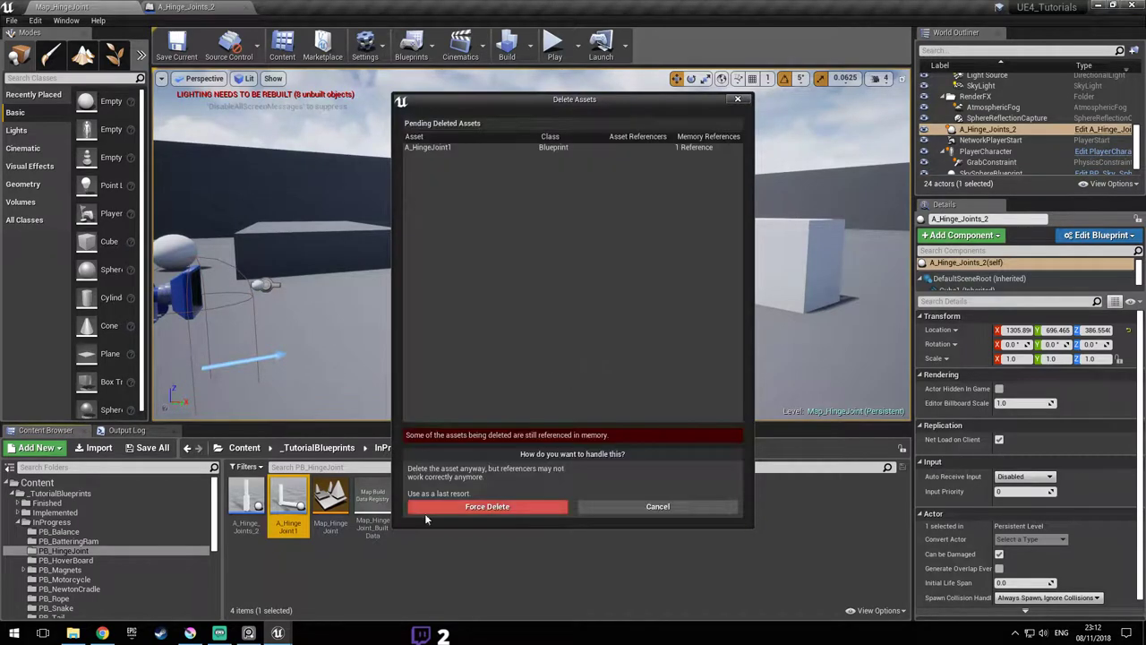
click(427, 508)
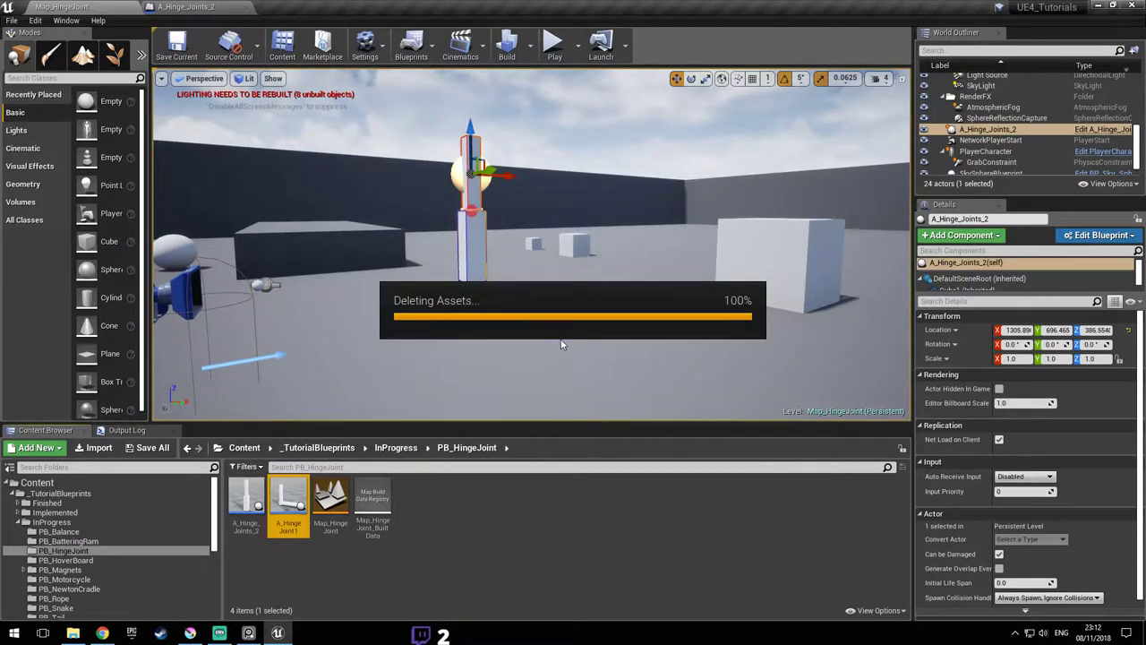
- Duplicate the A_Hinge_Joints_2 blueprint asset and name the copy A_Ball_Joint
right_drag(555, 316, 659, 315)
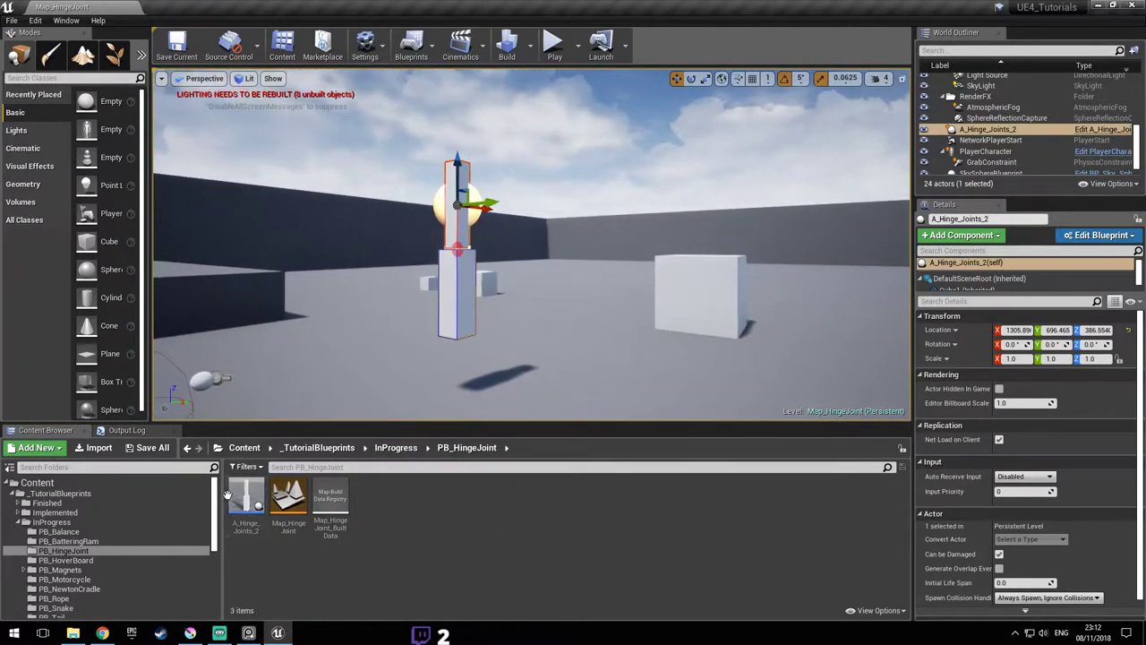
right_click(251, 490)
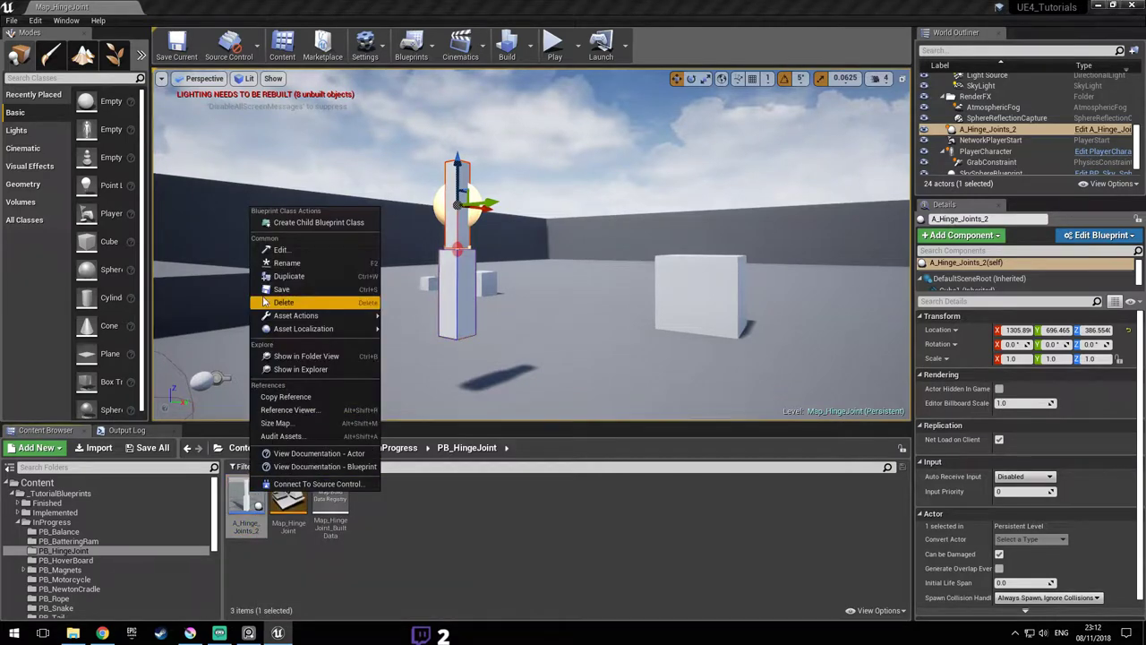
click(313, 276)
key(Return)
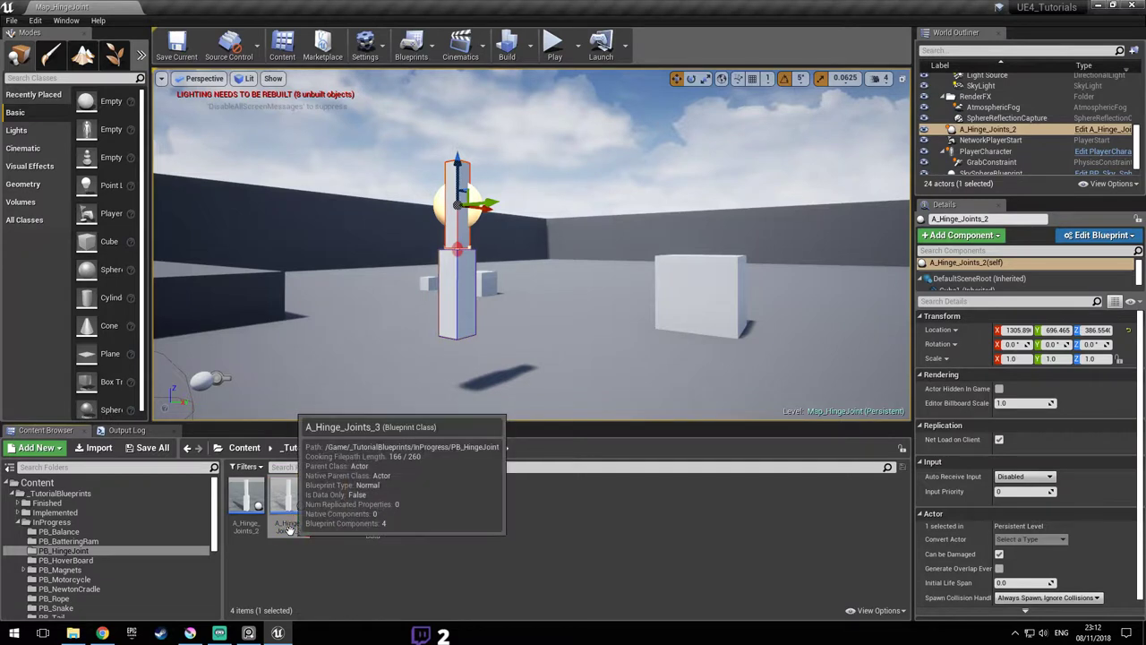
click(285, 529)
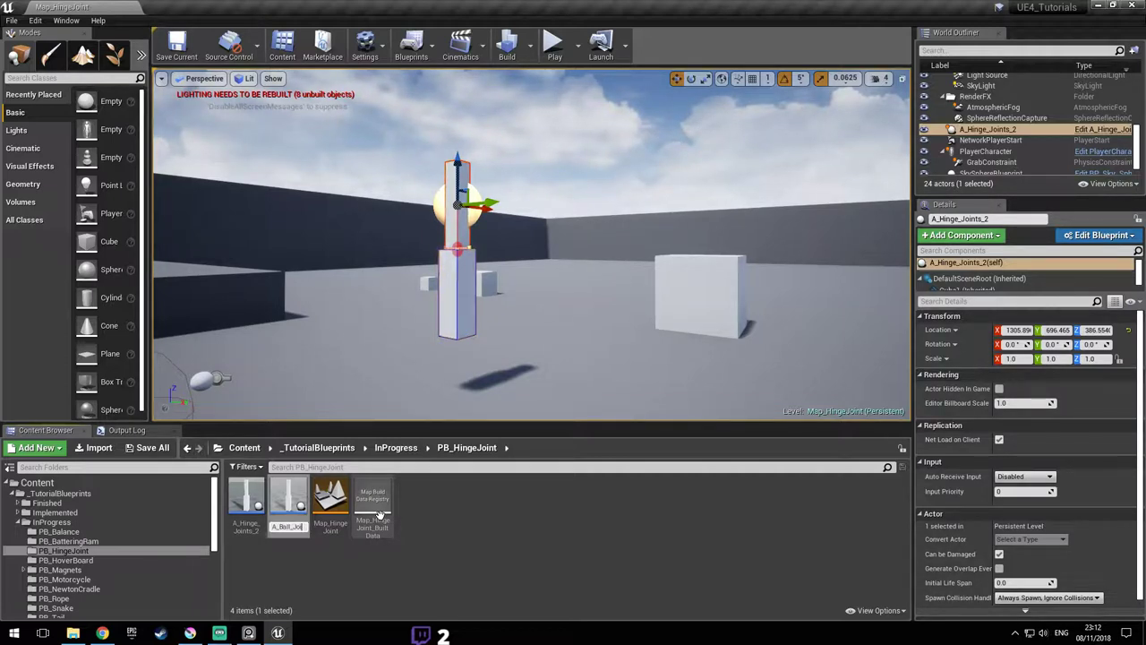
key(Return)
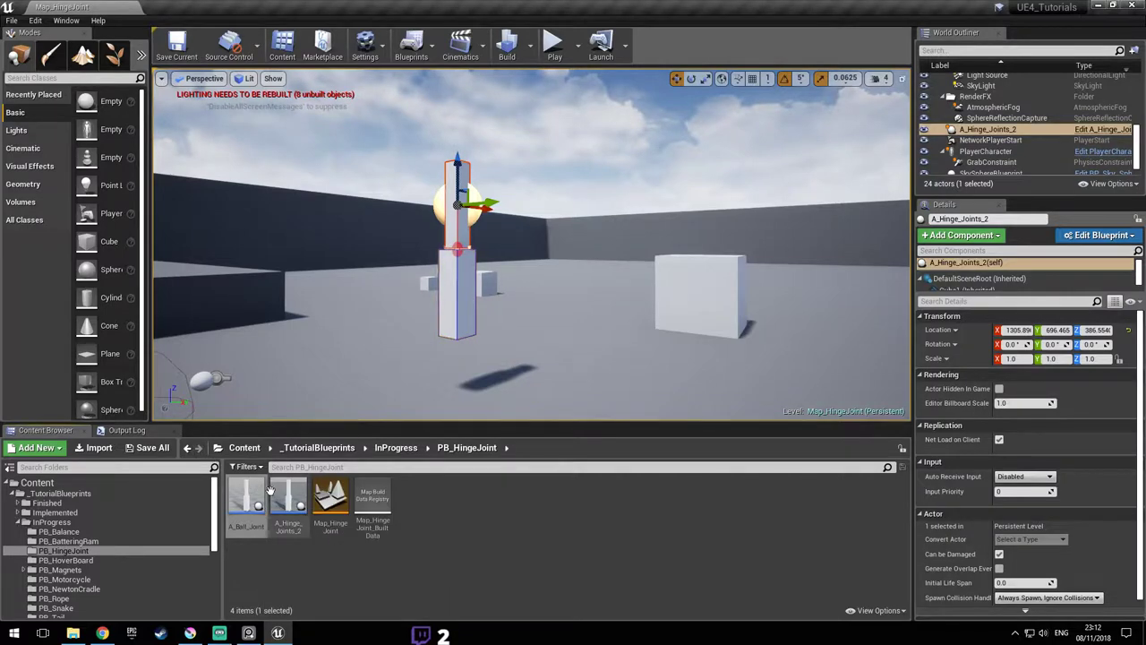
- Open the A_Ball_Joint blueprint, select Cube1 and show the joint's cubes in the blueprint viewport
double_click(244, 498)
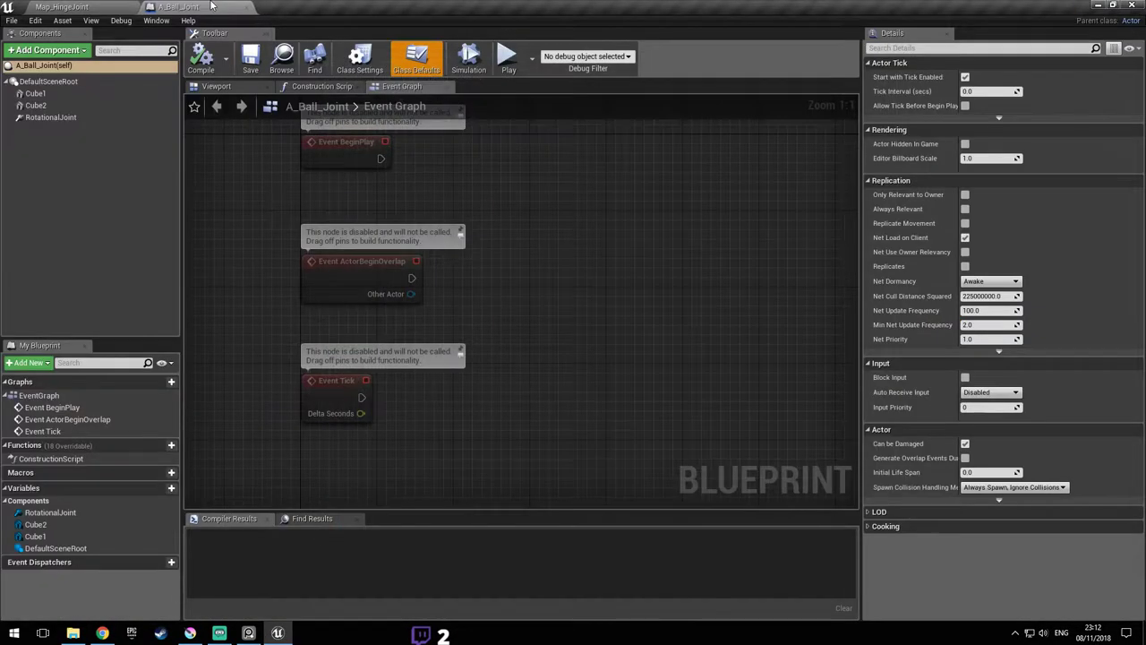
click(91, 95)
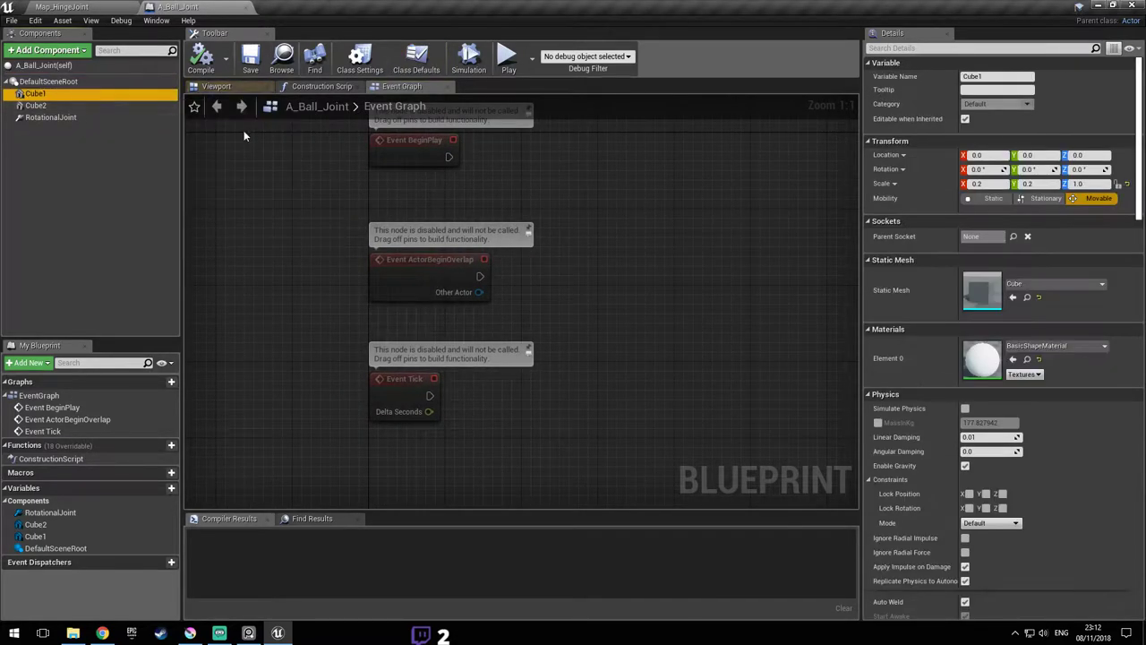
click(259, 87)
mouse_move(556, 287)
right_down()
mouse_move(522, 330)
mouse_move(519, 289)
mouse_move(564, 301)
right_up()
key(w)
right_drag(556, 250, 381, 240)
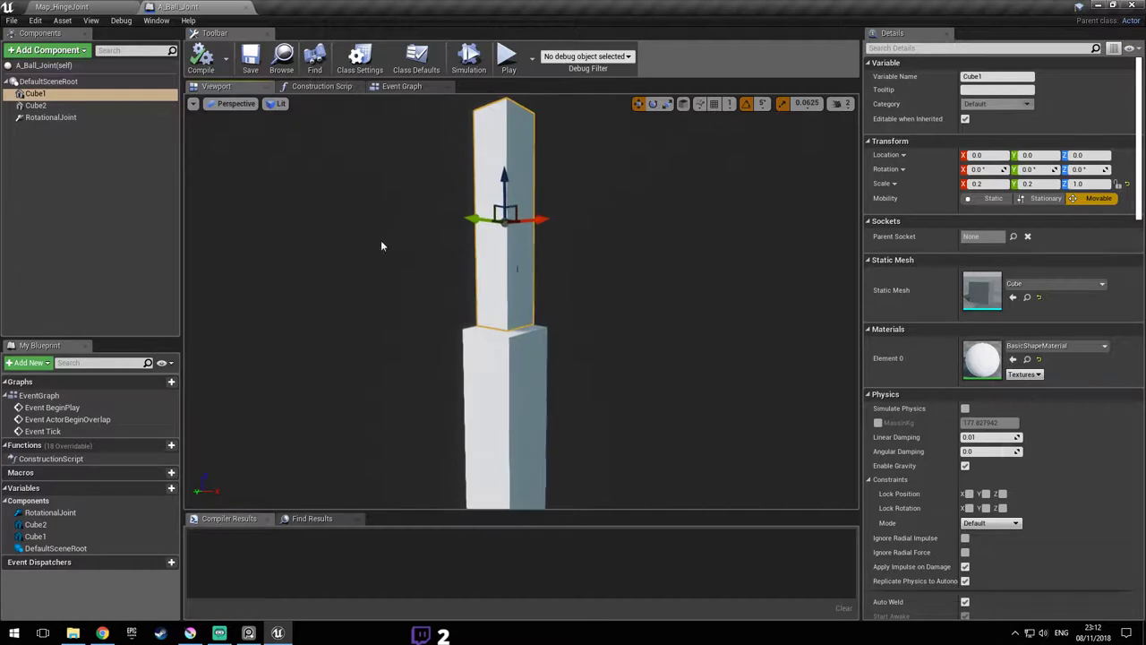
- Rename the RotationalJoint component as Ball_joint
click(64, 117)
right_drag(509, 197, 509, 179)
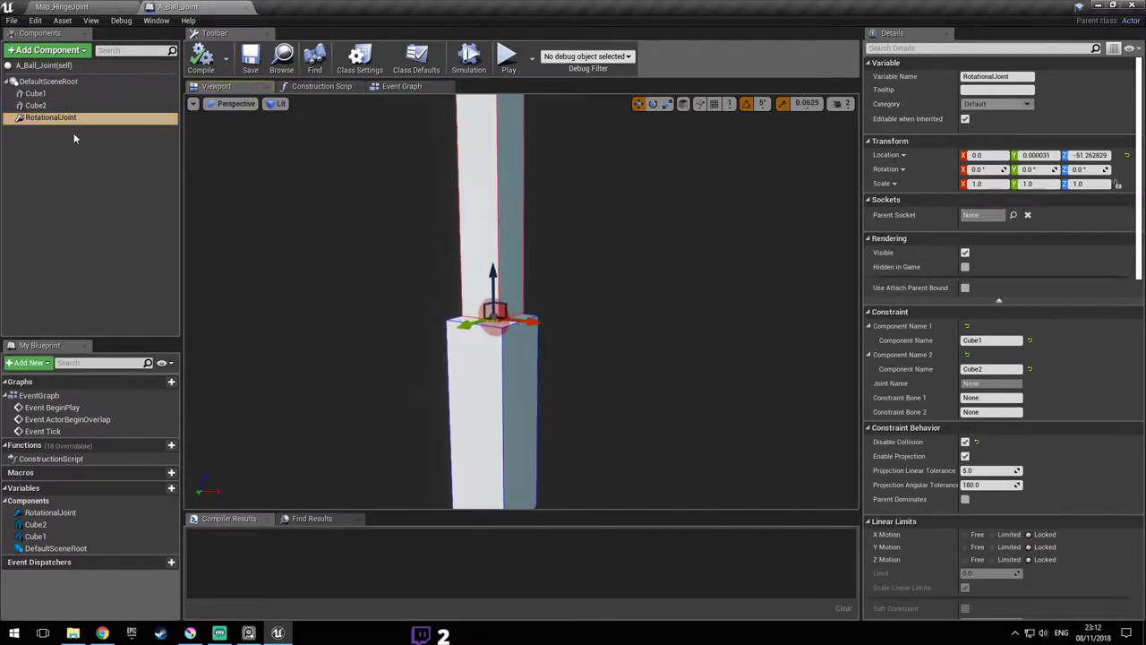
click(59, 106)
right_drag(494, 365, 412, 376)
right_drag(288, 324, 478, 385)
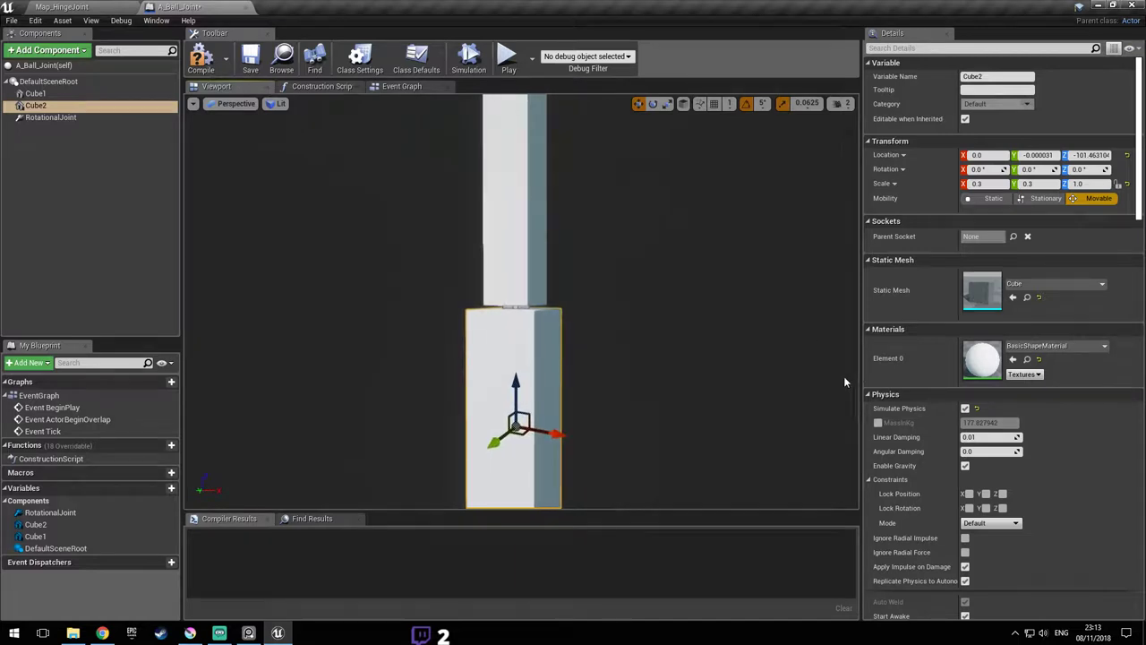
scroll(1086, 357, down, 5)
click(54, 118)
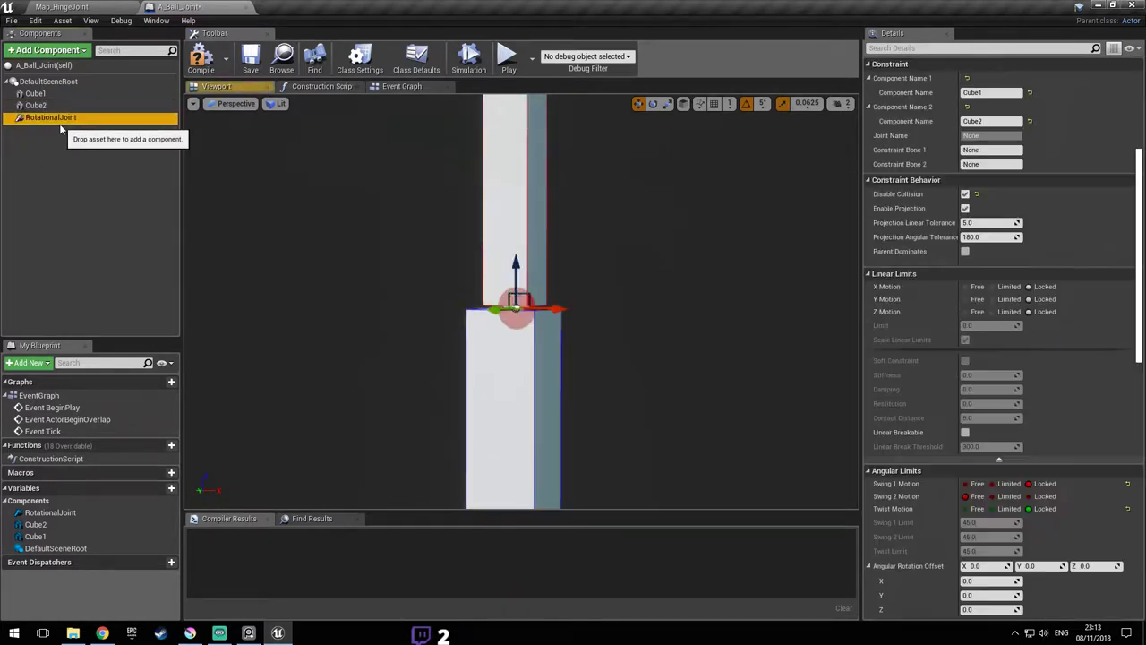
key(F2)
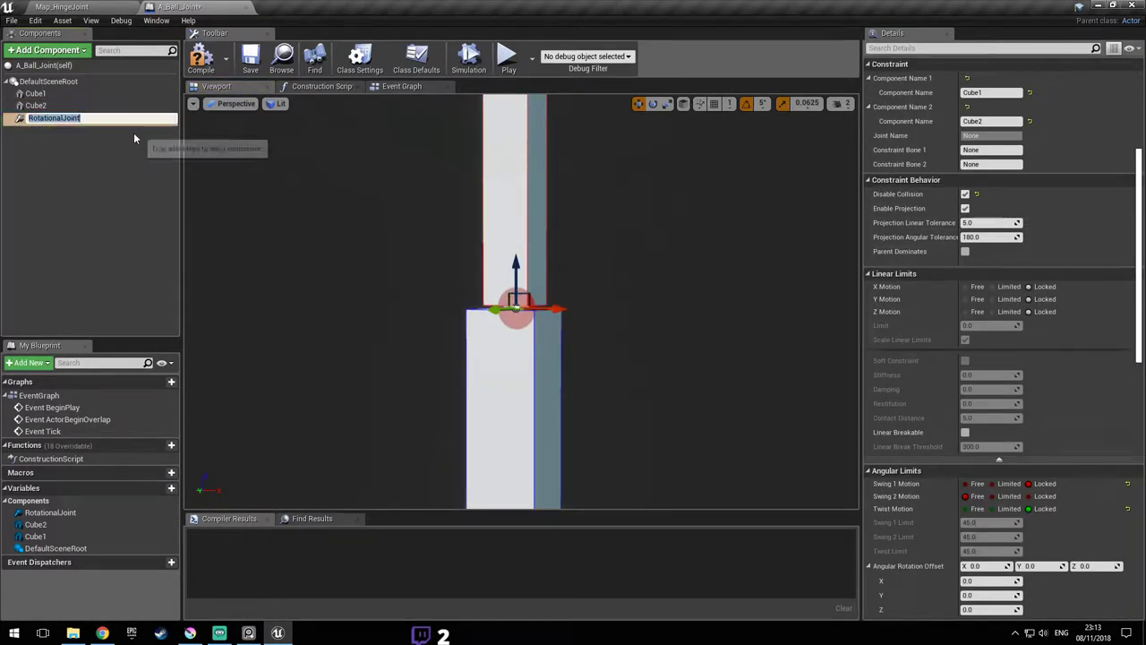
text(Ball)
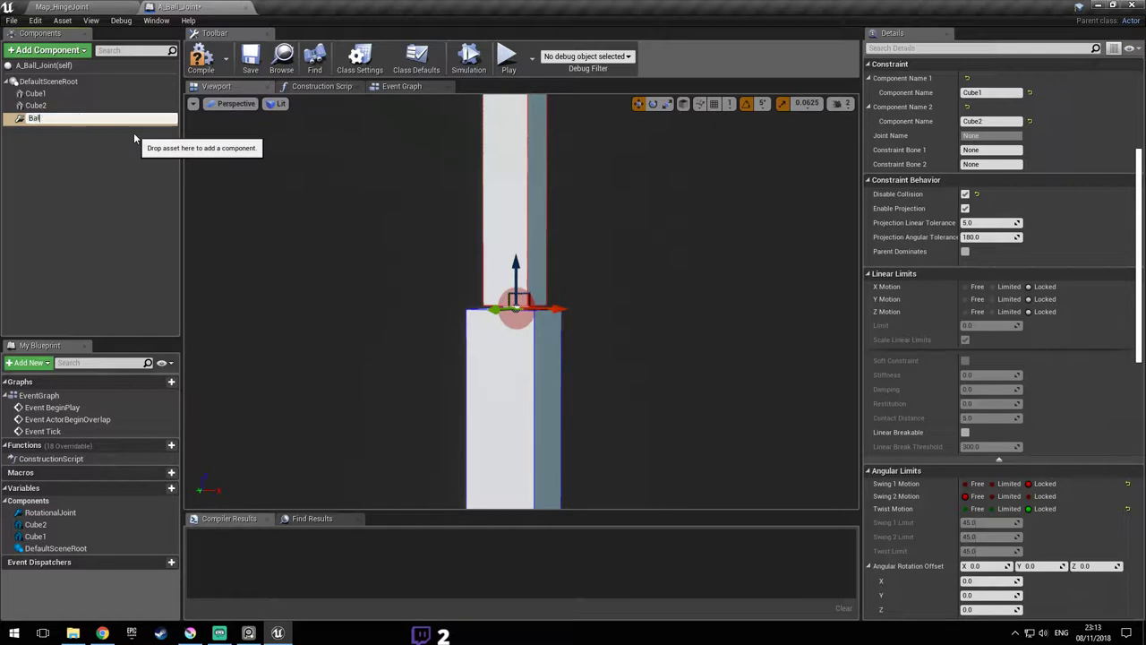
text(_Joint)
key(Return)
- Set Ball_joint's Swing 1, Swing 2 and Twist Motion angular limits all to Free
scroll(1071, 348, down, 4)
scroll(1072, 349, down, 3)
scroll(1074, 364, up, 3)
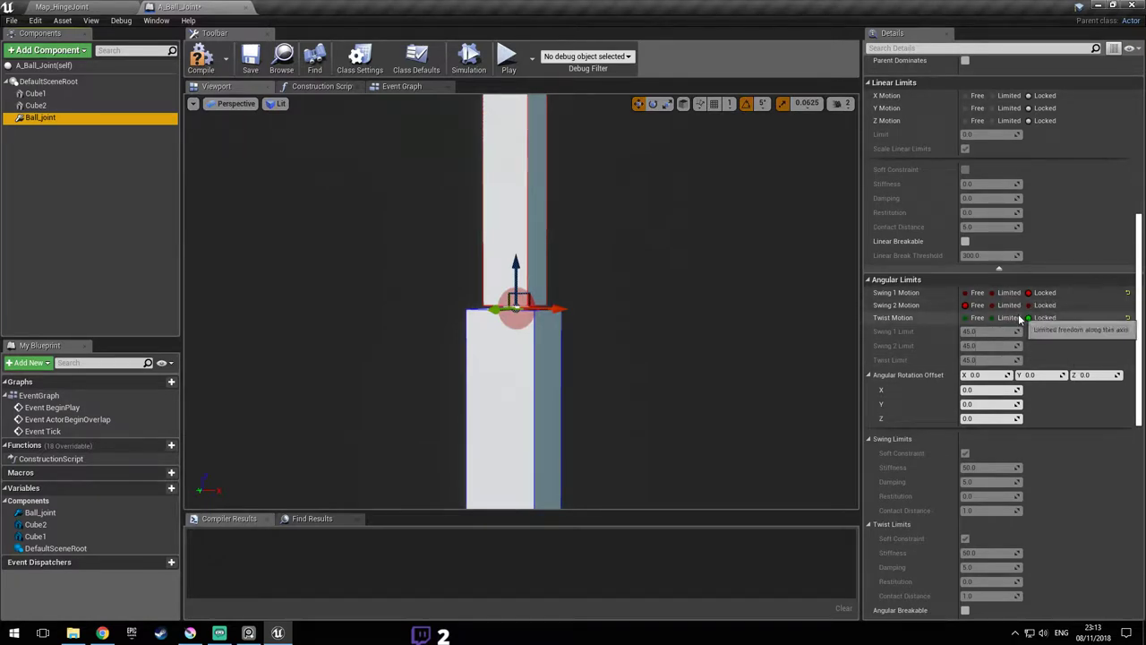
scroll(1061, 335, down, 6)
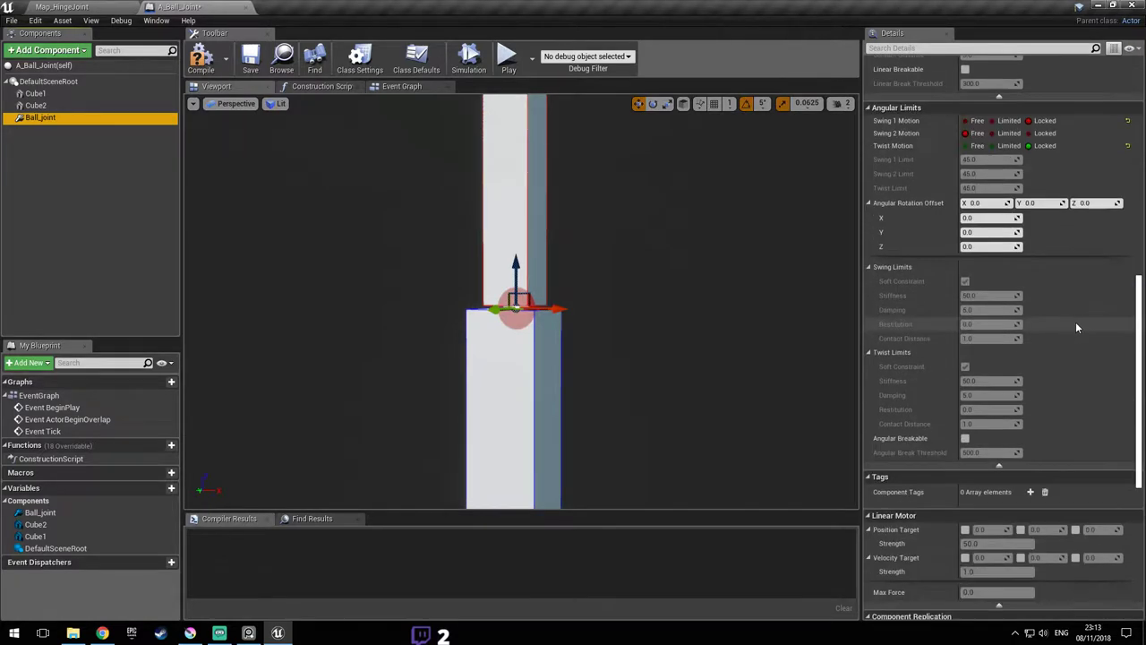
scroll(1078, 329, down, 5)
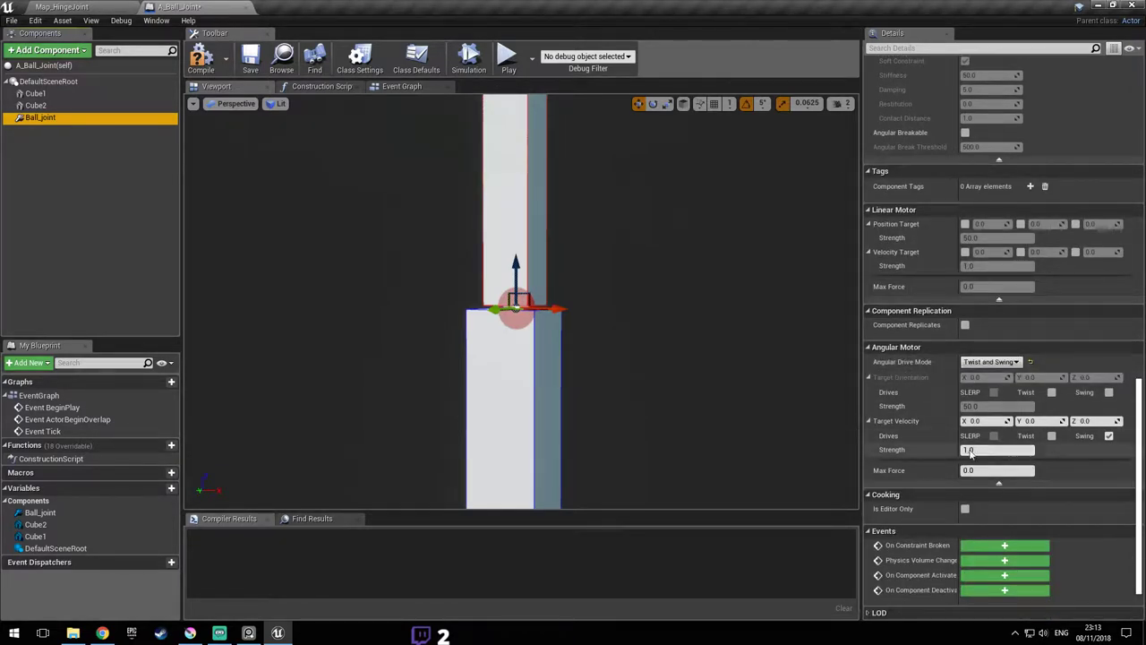
scroll(1110, 441, up, 3)
scroll(1091, 445, up, 10)
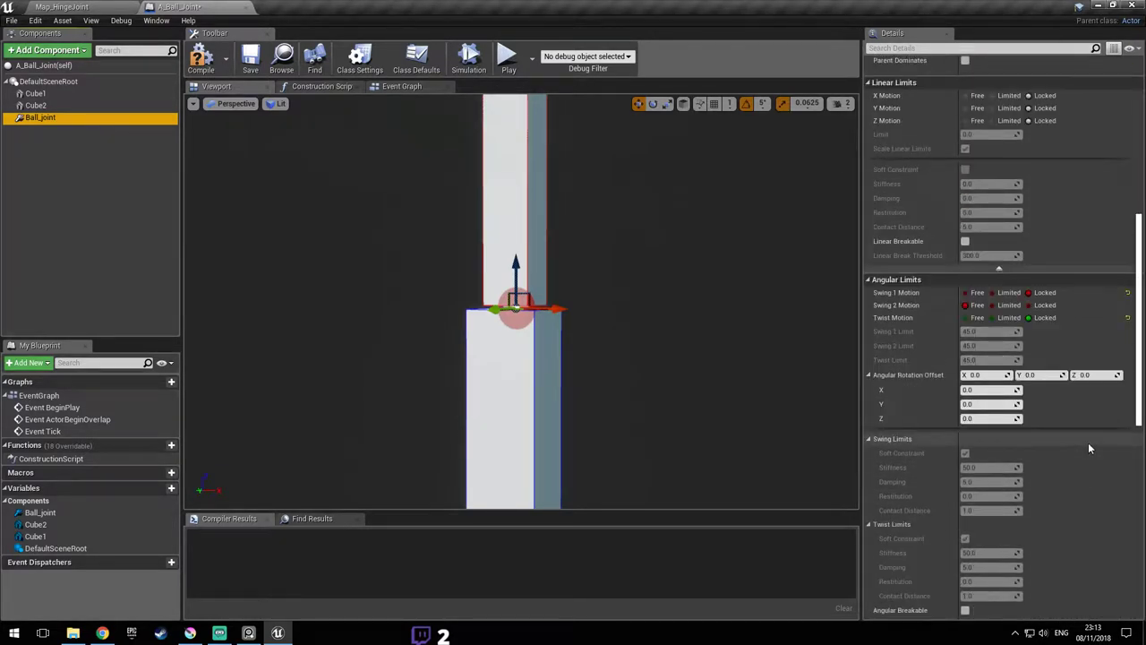
click(966, 293)
click(965, 318)
click(984, 306)
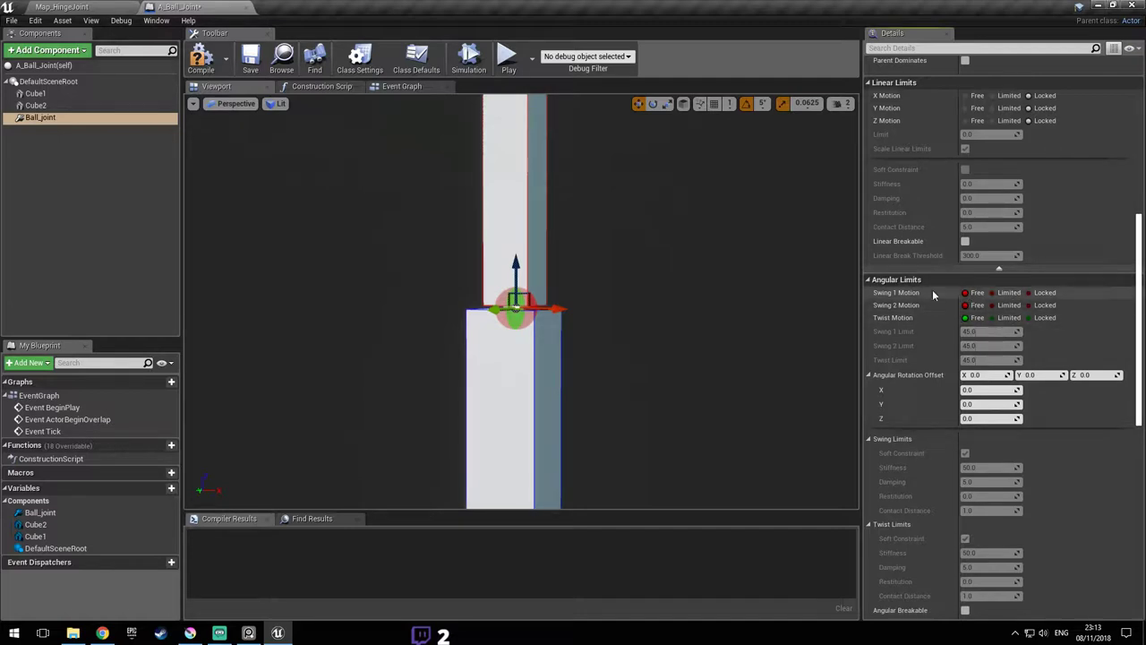
- Enable the Twist drive for the angular motor's target velocity alongside Swing, and compile the blueprint
scroll(1083, 354, up, 4)
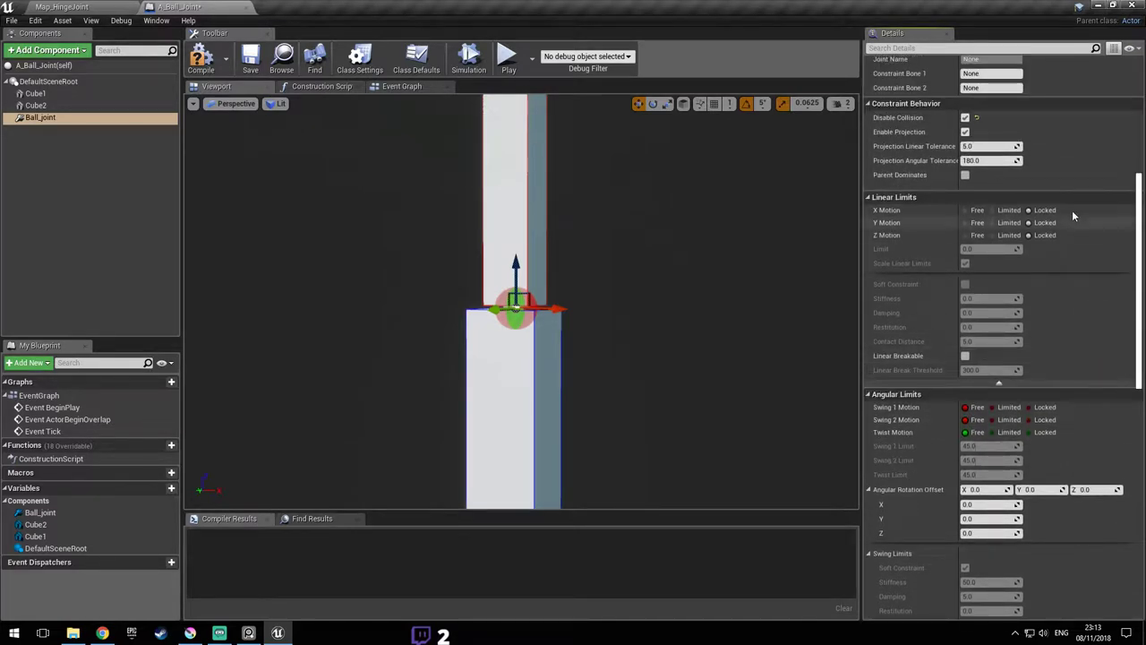
scroll(1049, 233, down, 2)
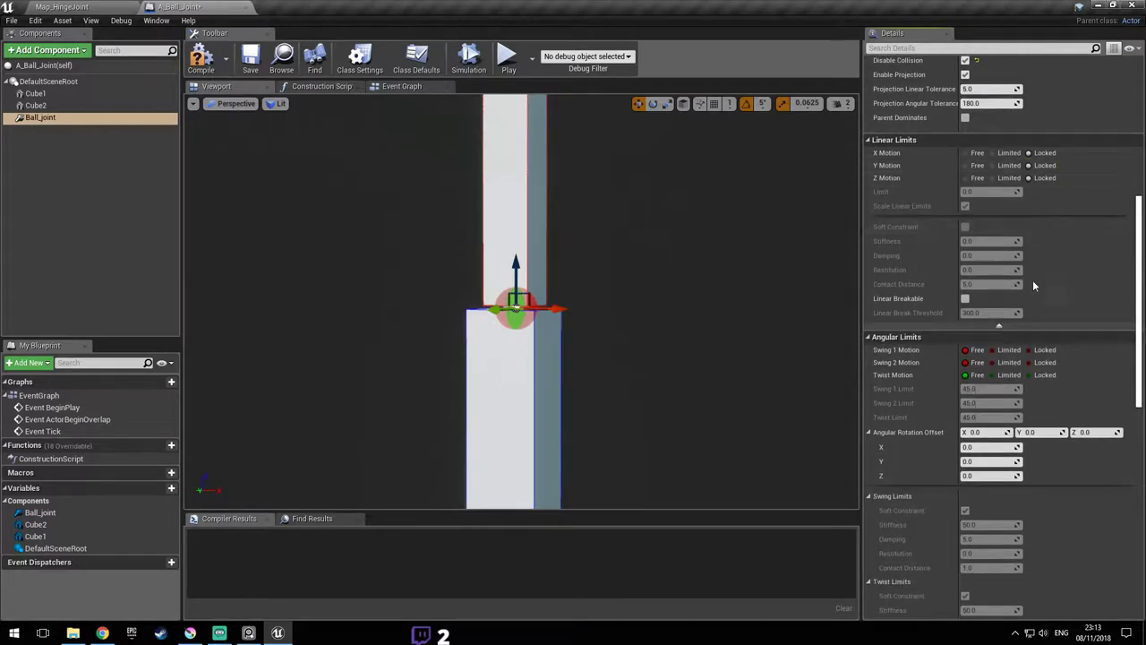
scroll(1066, 394, down, 5)
scroll(1047, 266, down, 15)
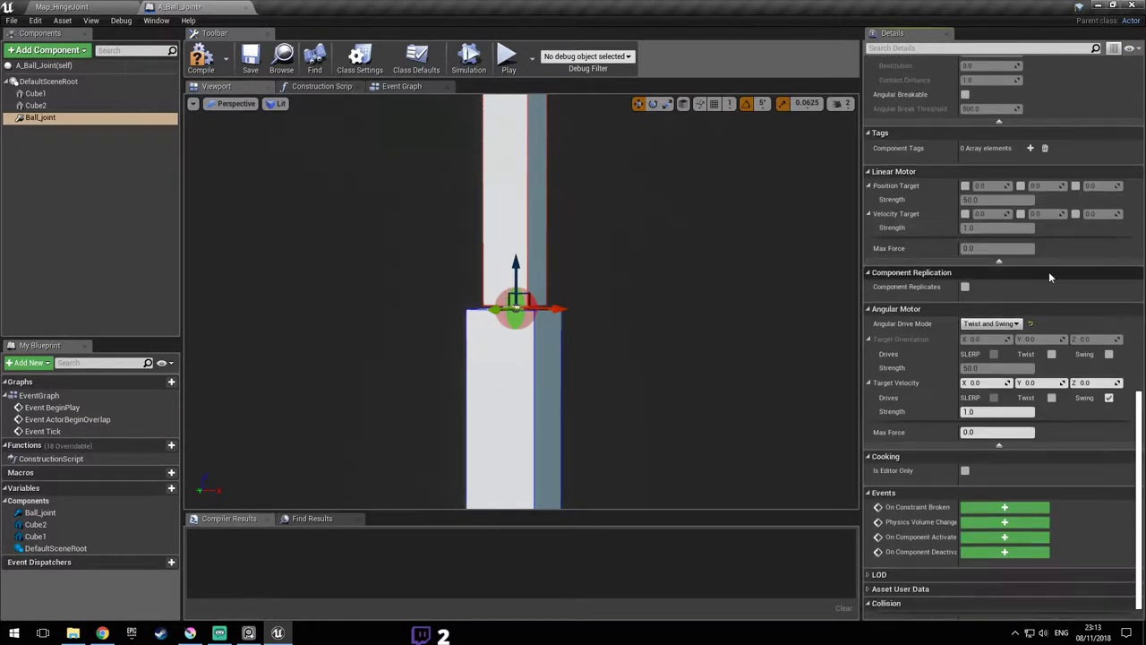
scroll(1049, 274, down, 1)
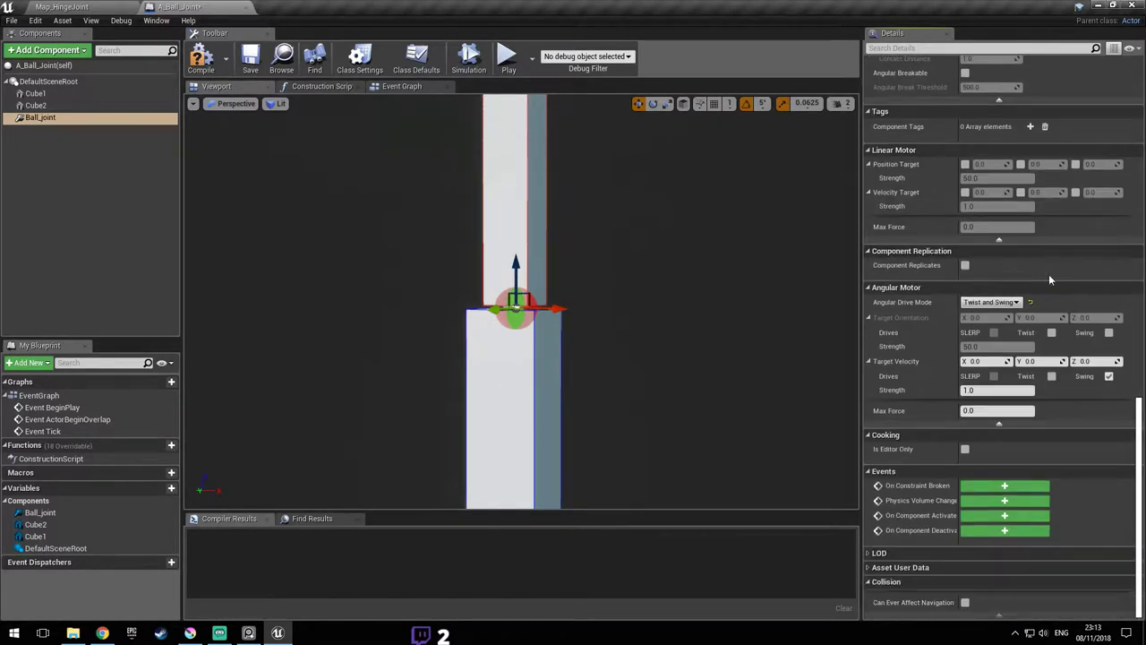
click(1051, 376)
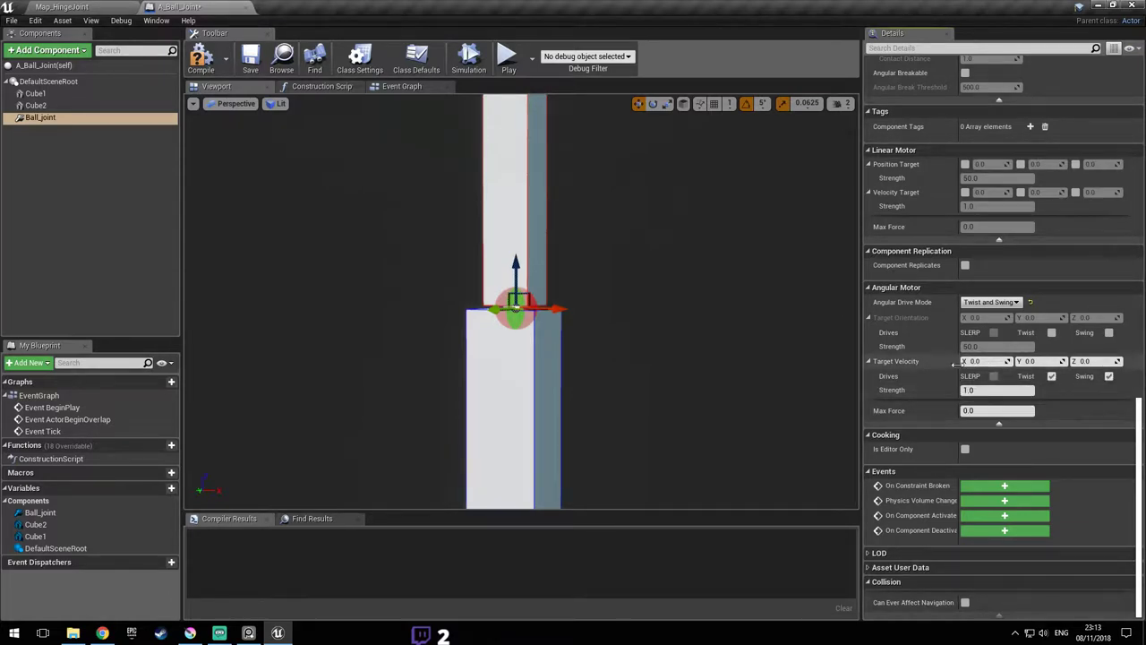
click(205, 61)
- Return to the Map_HingeJoint level, stop the running play session and place an A_Ball_Joint actor in the open area beside the player character
click(62, 7)
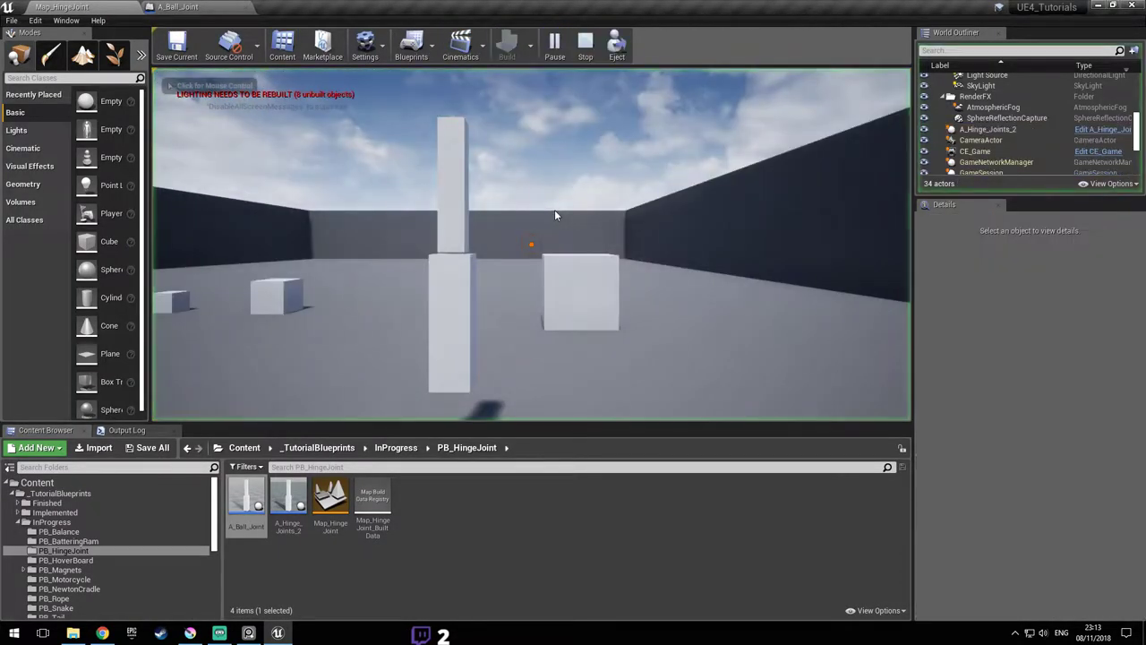
click(554, 211)
key(Escape)
right_drag(502, 216, 502, 248)
key(s)
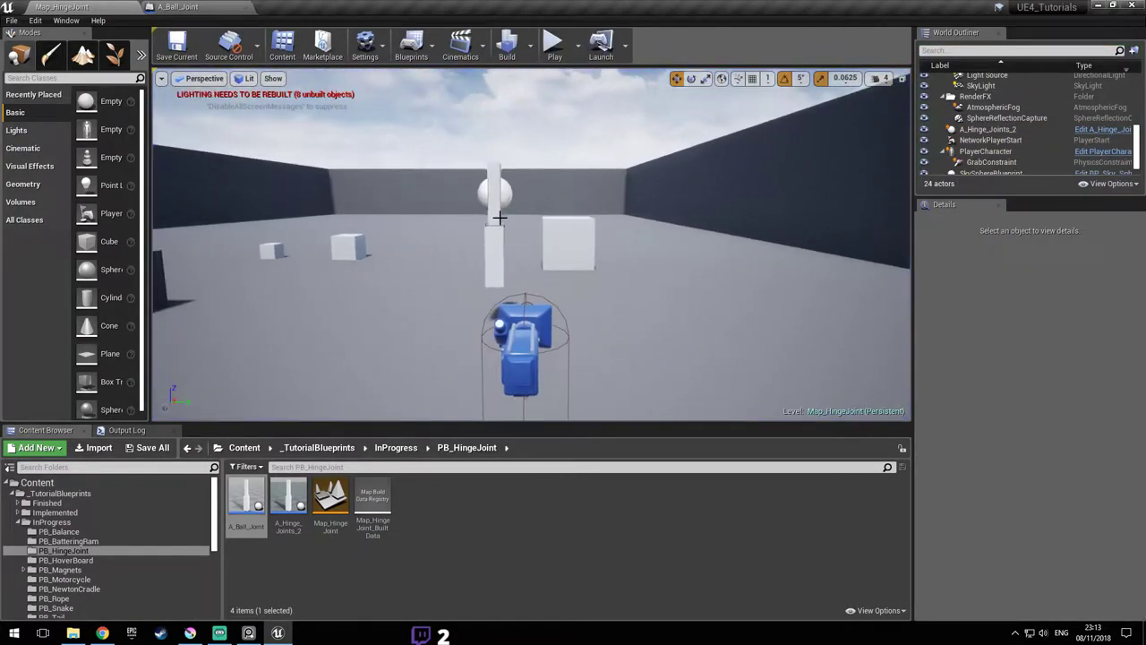
click(498, 206)
drag(536, 196, 260, 196)
key(d)
mouse_move(430, 255)
right_down()
mouse_move(403, 268)
mouse_move(268, 268)
mouse_move(429, 254)
right_up()
drag(246, 497, 600, 85)
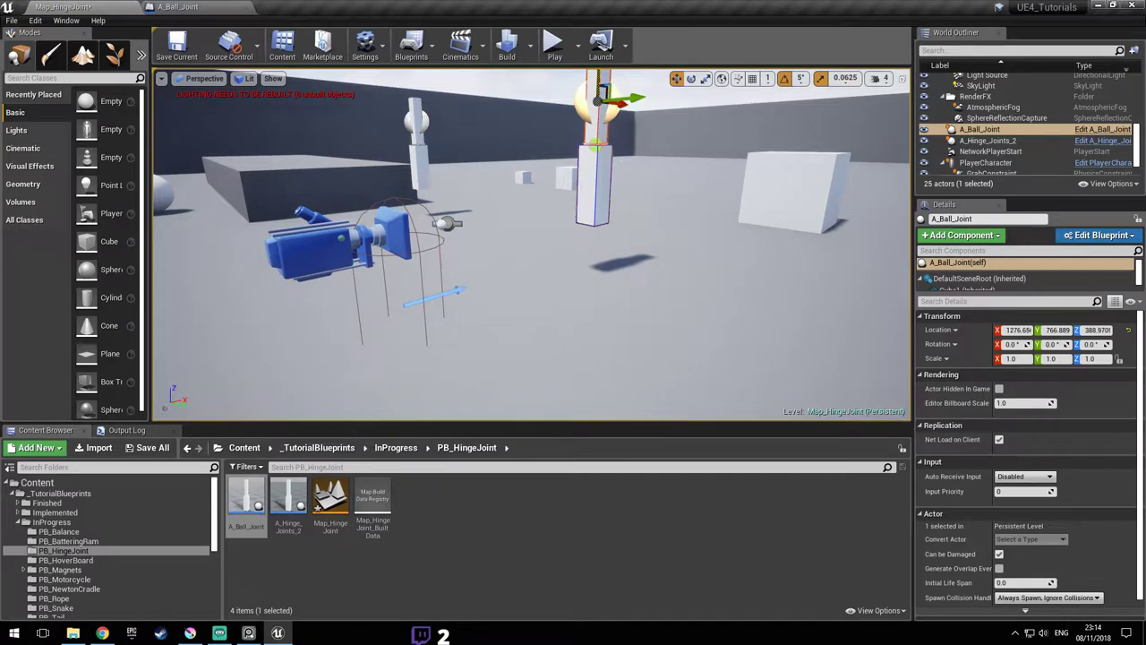
- Play the level, push a loose cube against the ball joint's lower block from several sides to test its rotation, and stop playing
click(554, 41)
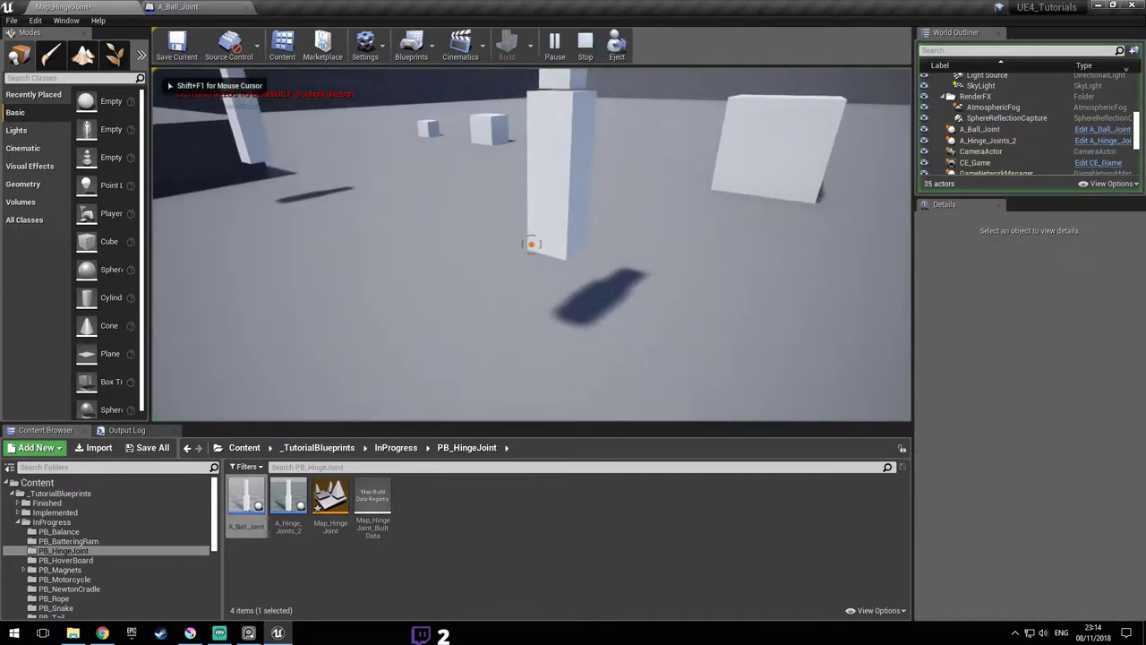
key(d)
key(d)
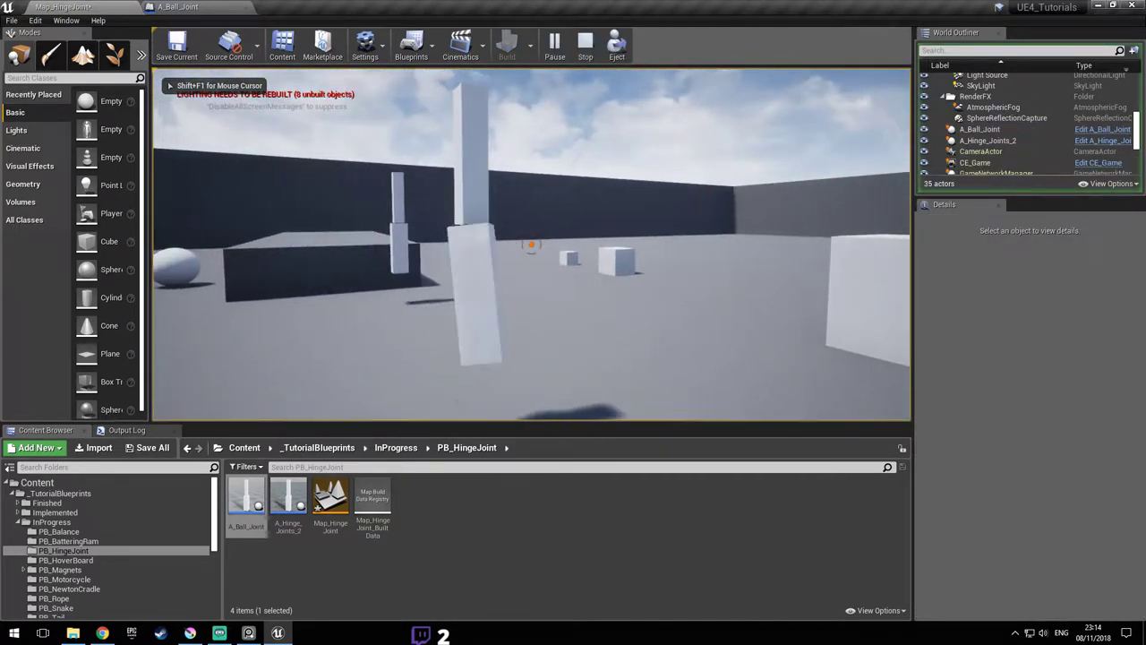
key(w)
click(531, 244)
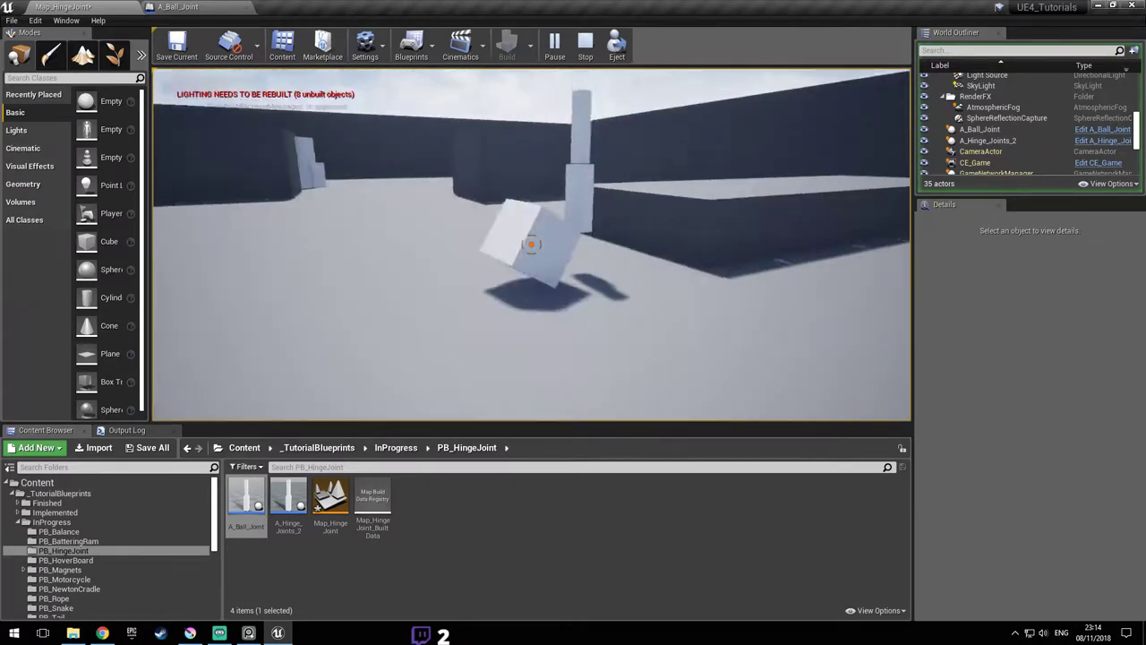
key(a)
key(s)
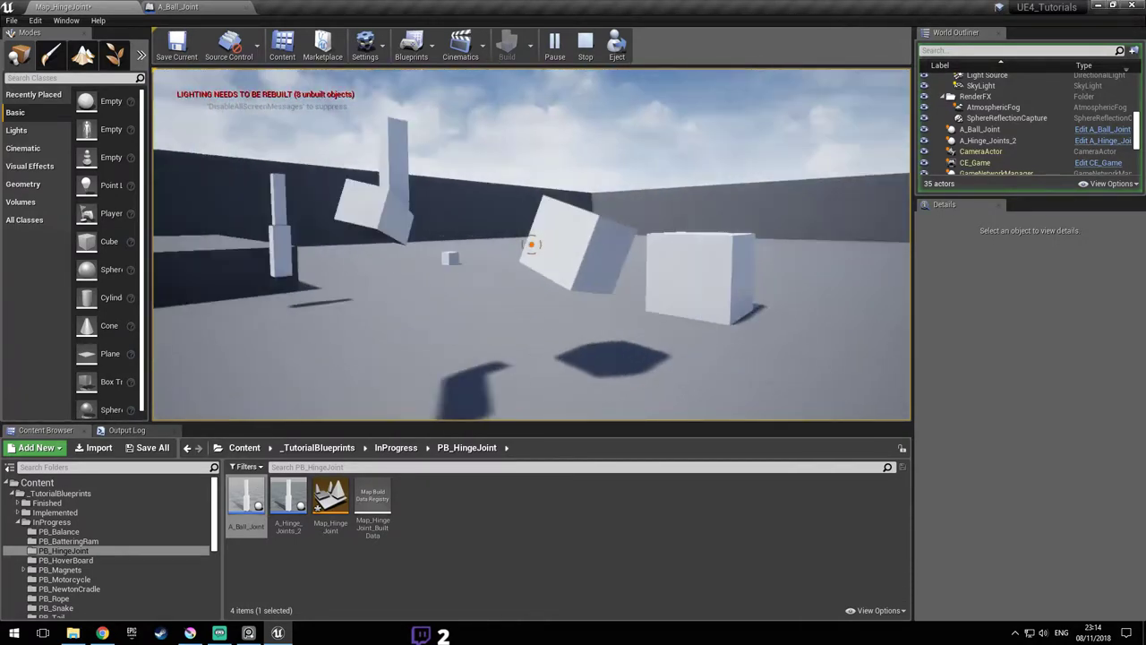
click(531, 245)
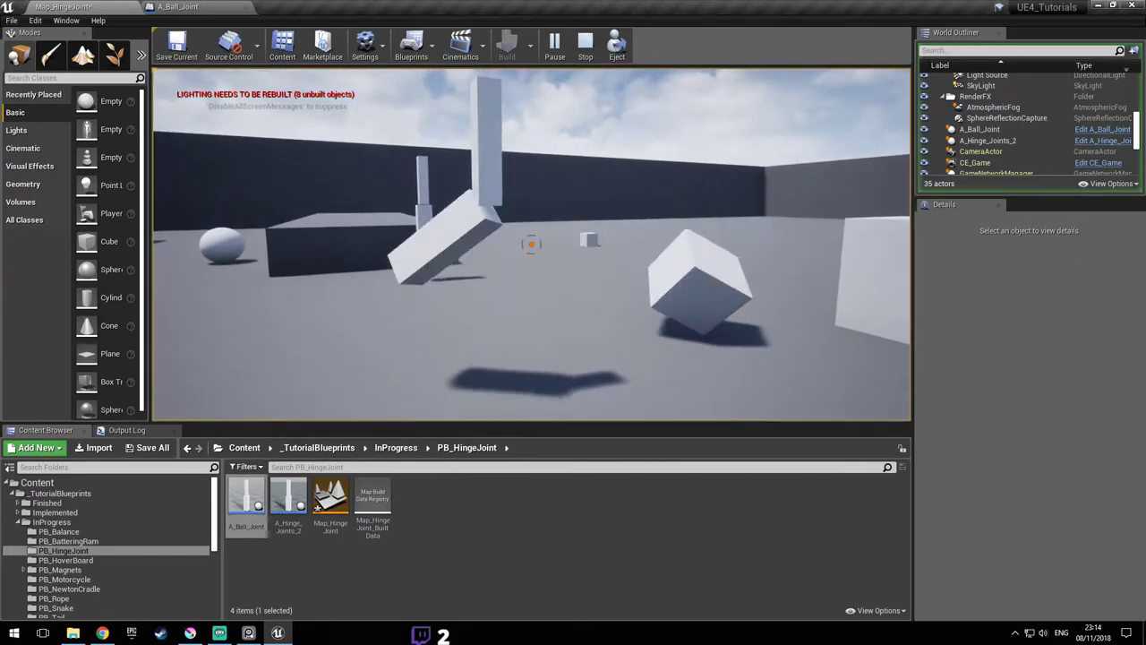
click(531, 244)
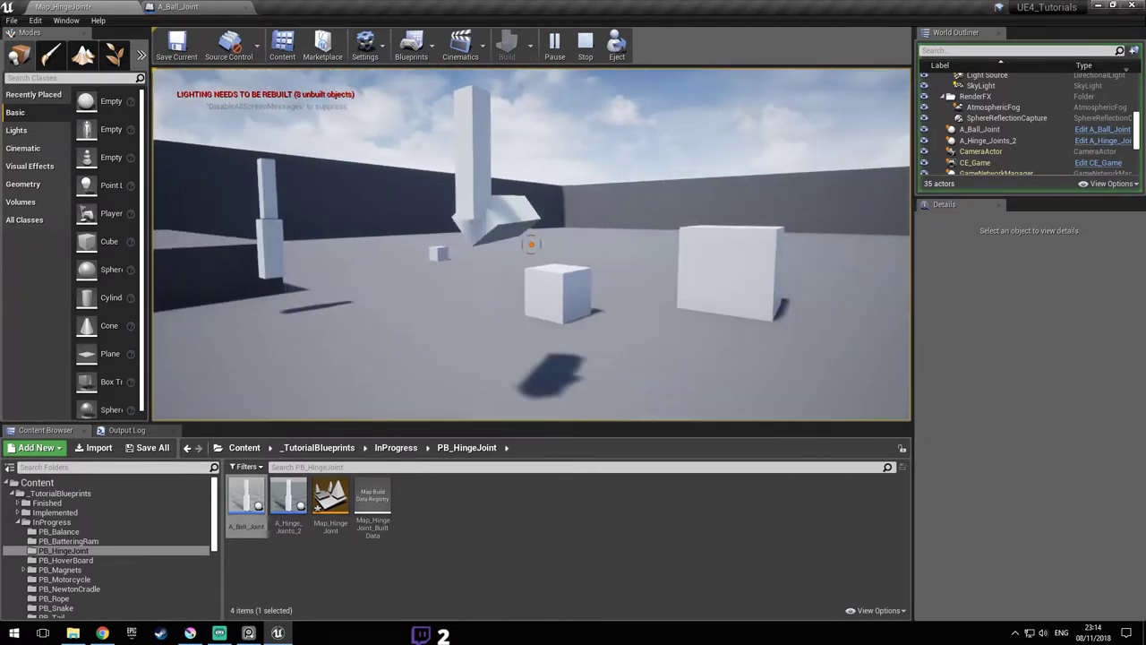
key(Escape)
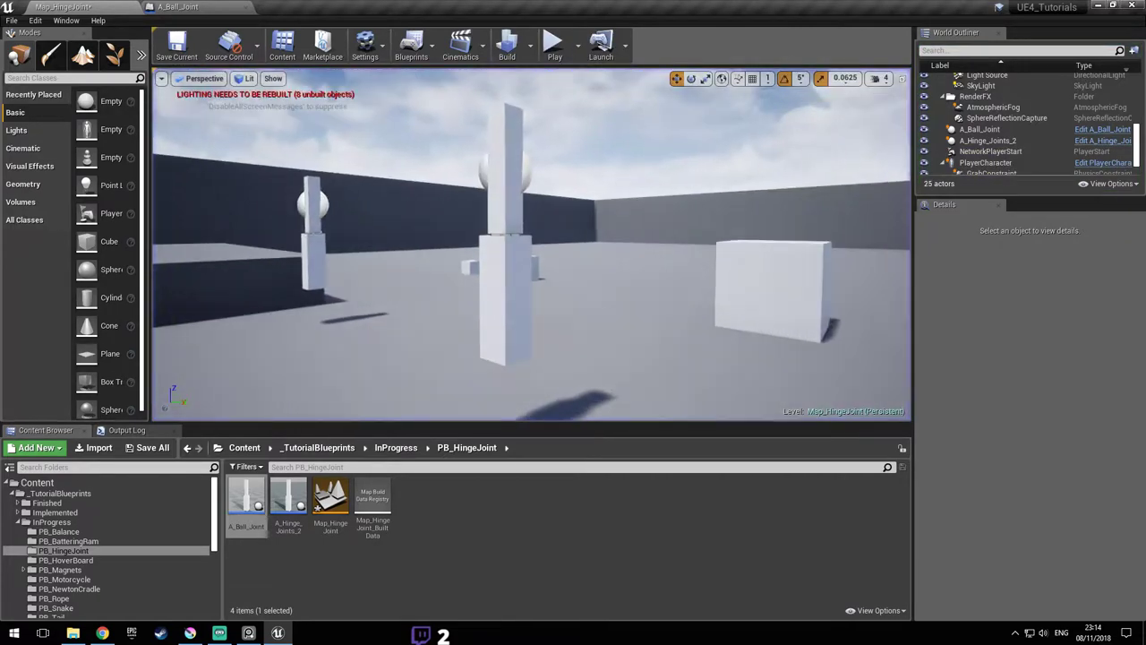
- Check the spherical joint (e) S on the reference board, and review Ball_joint's angular motor and angular limits in the A_Ball_Joint blueprint
key(alt+Tab)
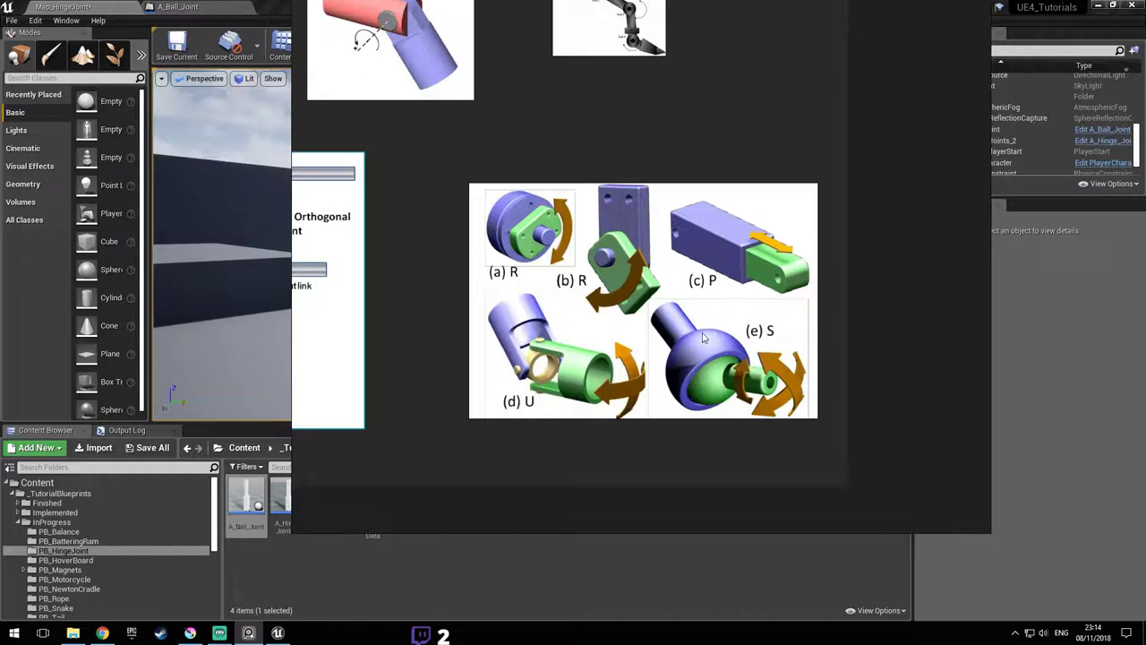
click(615, 567)
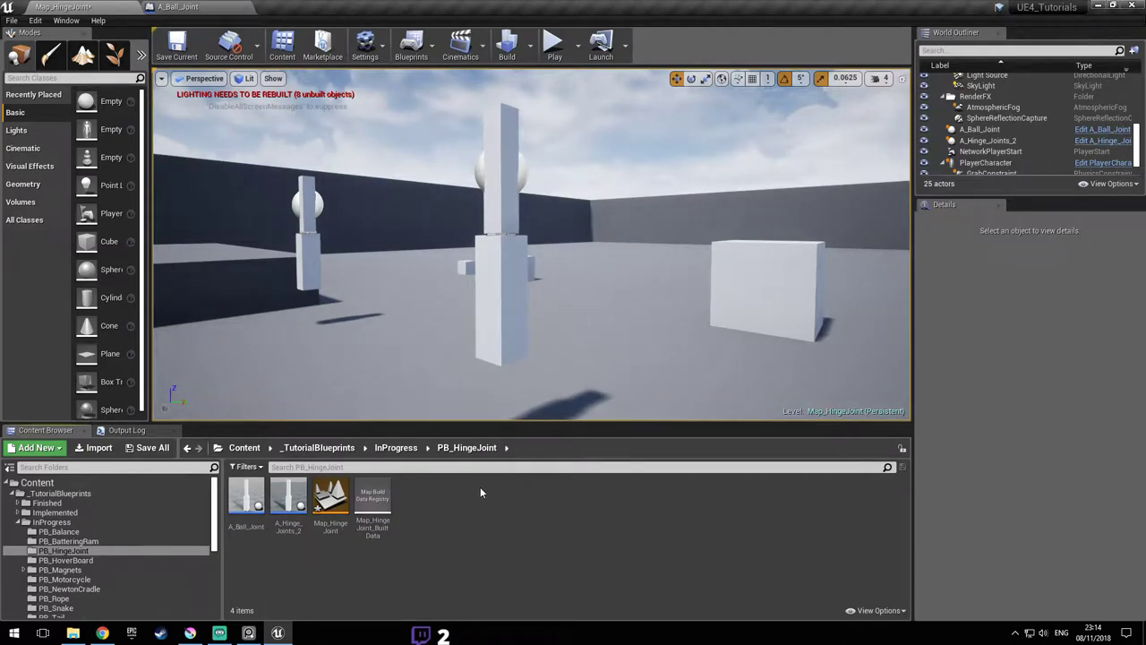
click(177, 7)
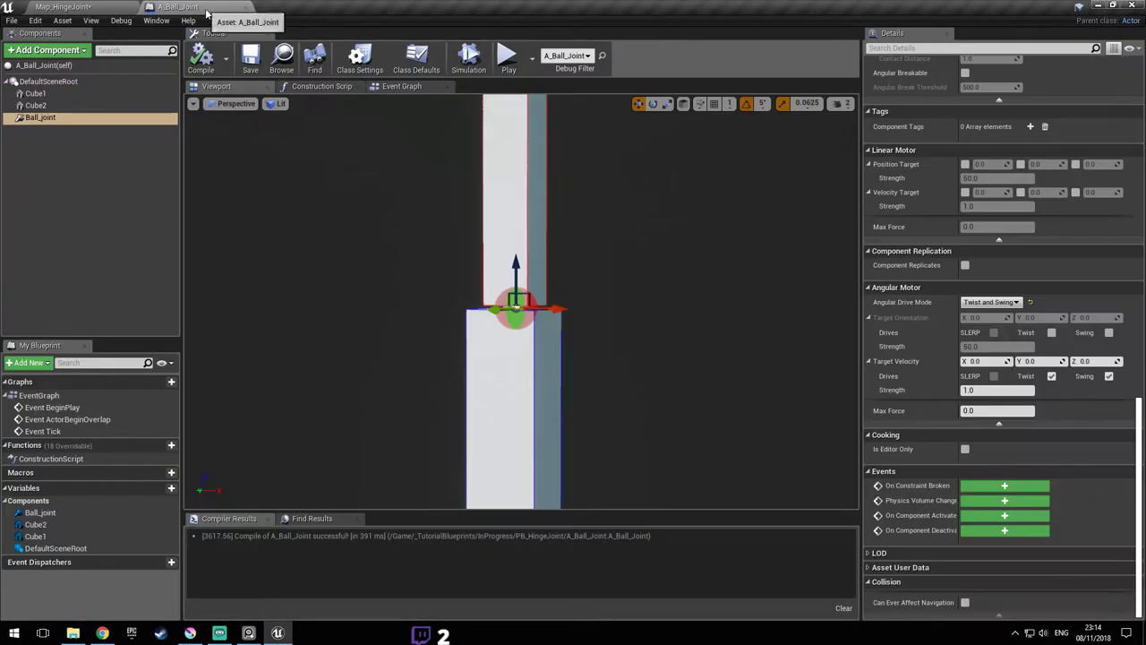
click(62, 118)
scroll(1112, 423, up, 3)
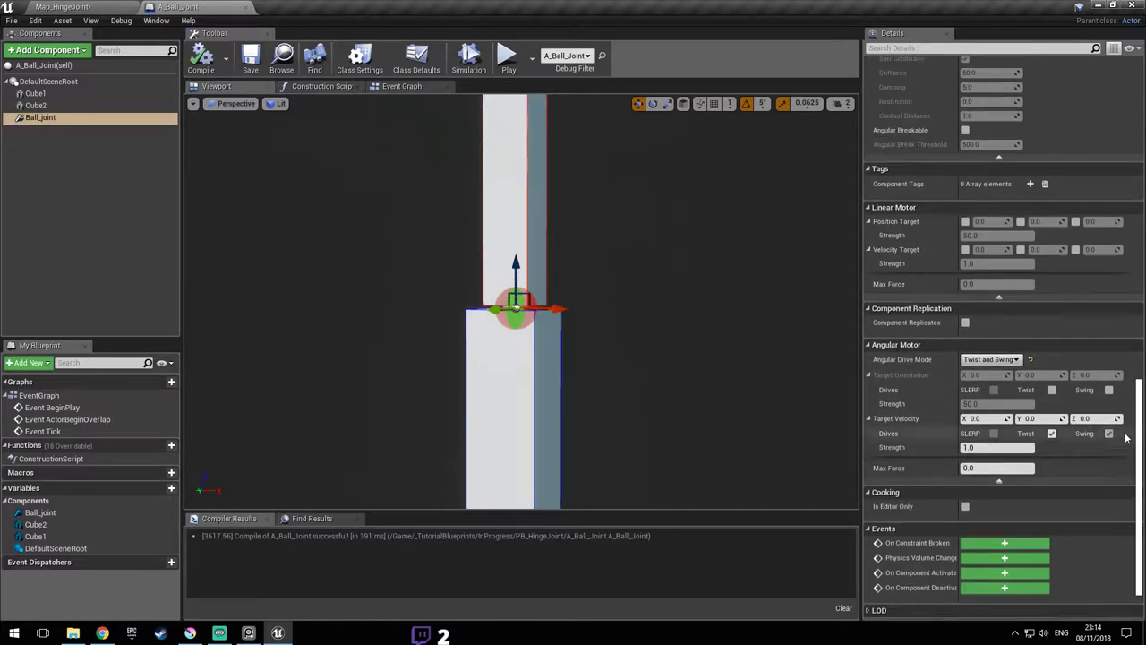
scroll(1112, 424, down, 3)
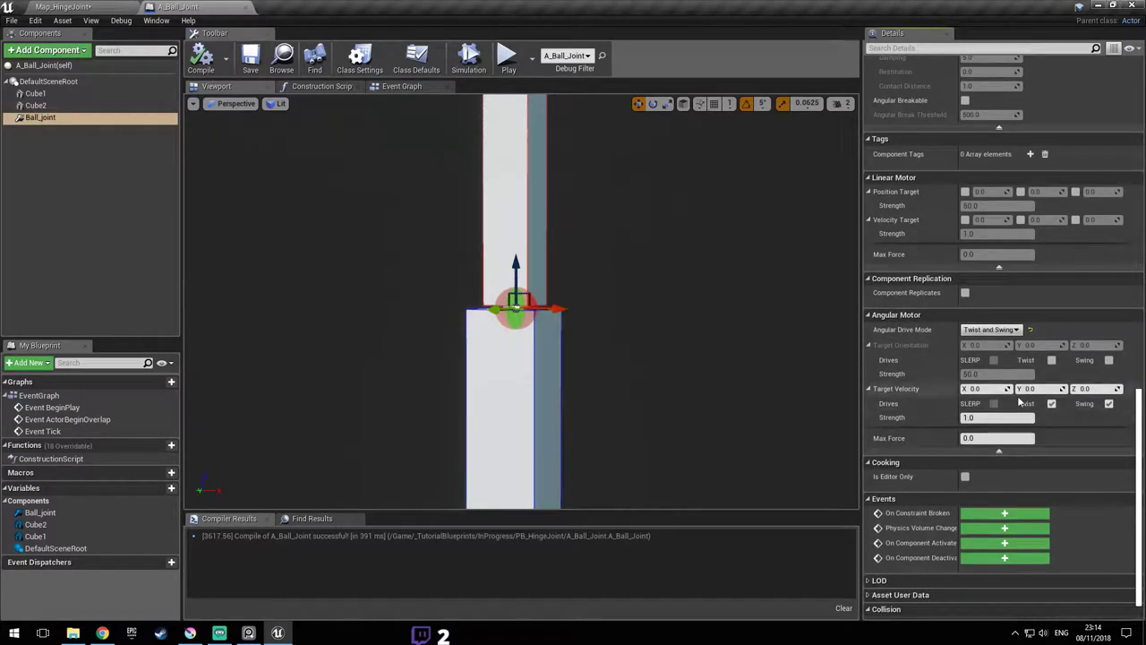
scroll(939, 383, up, 1)
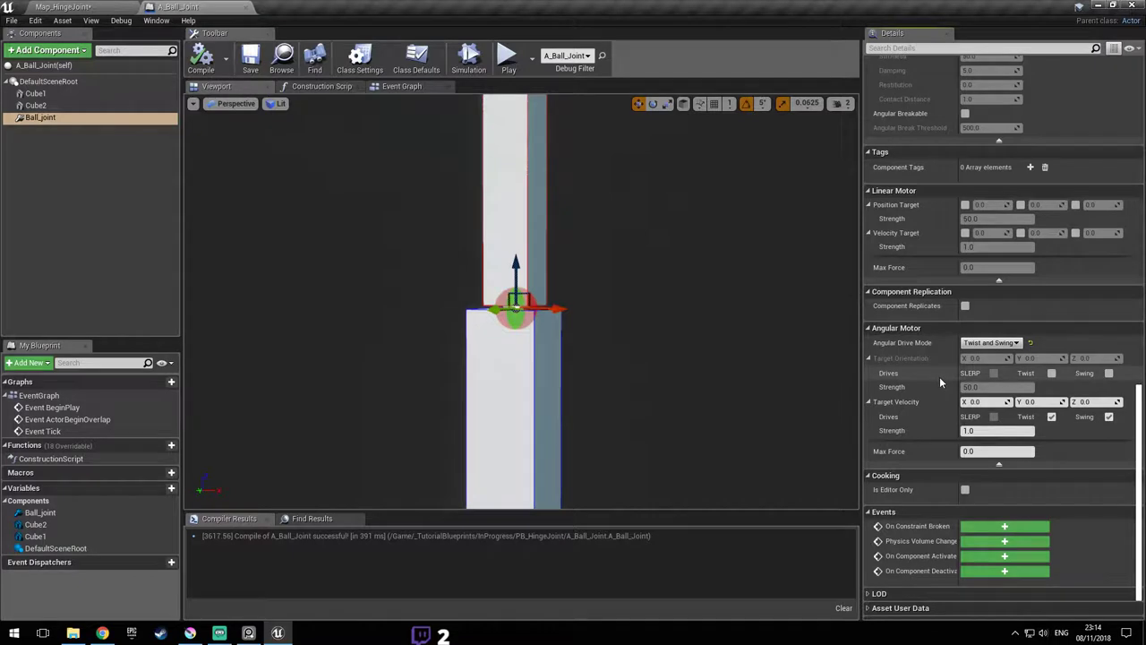
scroll(939, 382, up, 12)
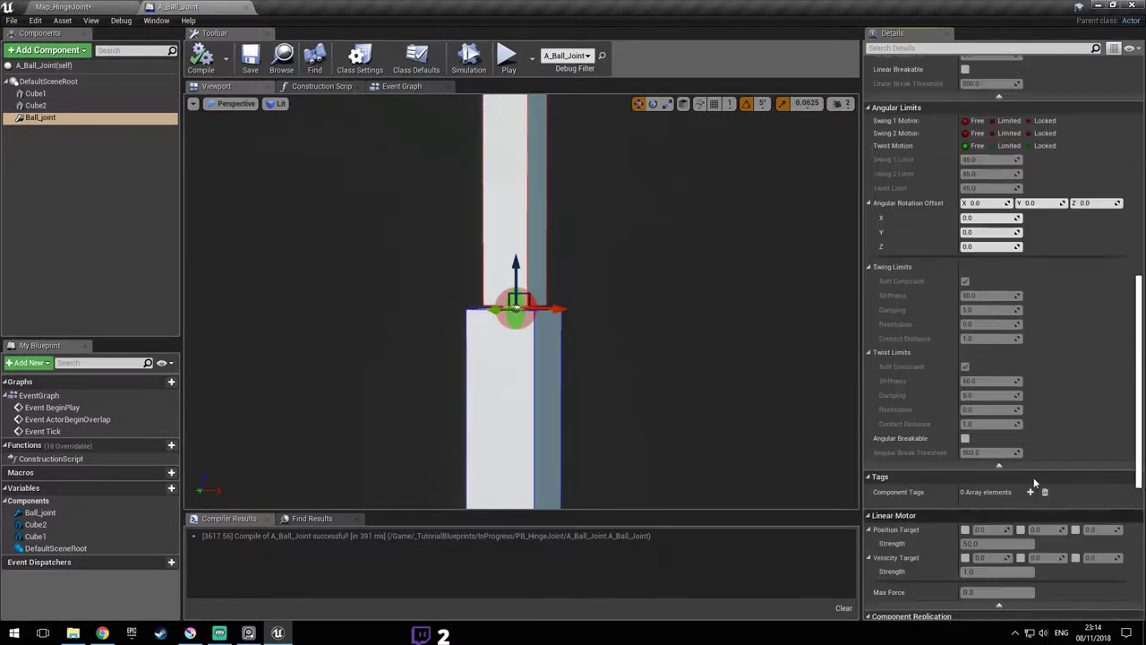
scroll(1061, 358, up, 3)
right_drag(570, 273, 460, 307)
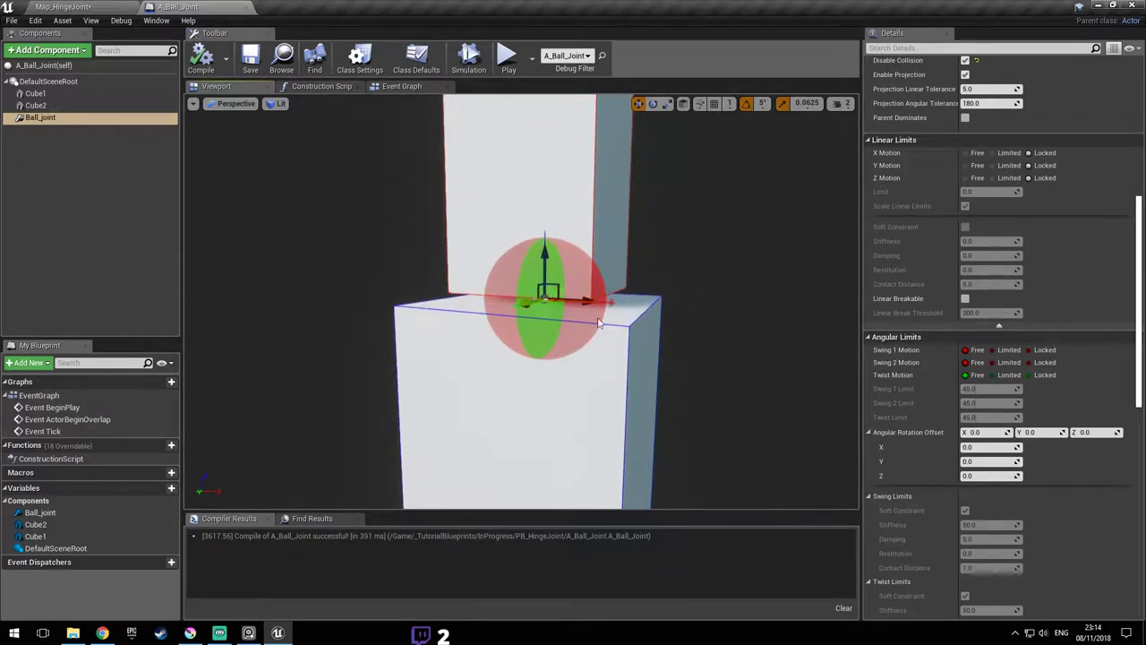
- Try Ball_joint's Swing 1 and Swing 2 Motion as Limited, and set both to Locked
click(1017, 364)
click(1017, 351)
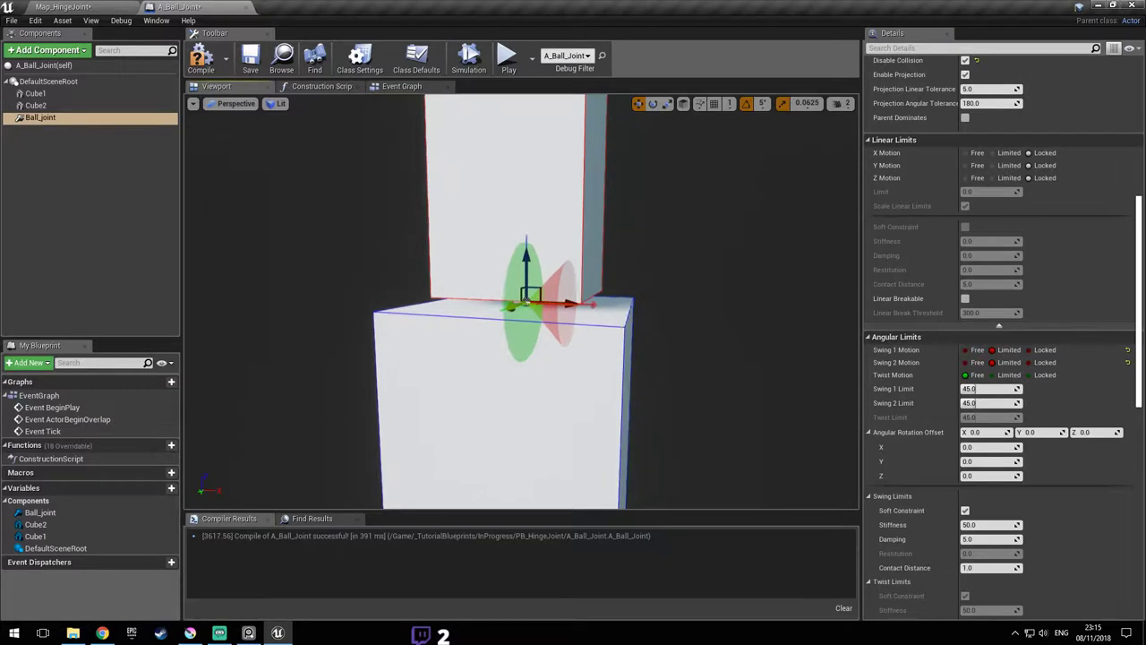
click(1029, 350)
click(1046, 363)
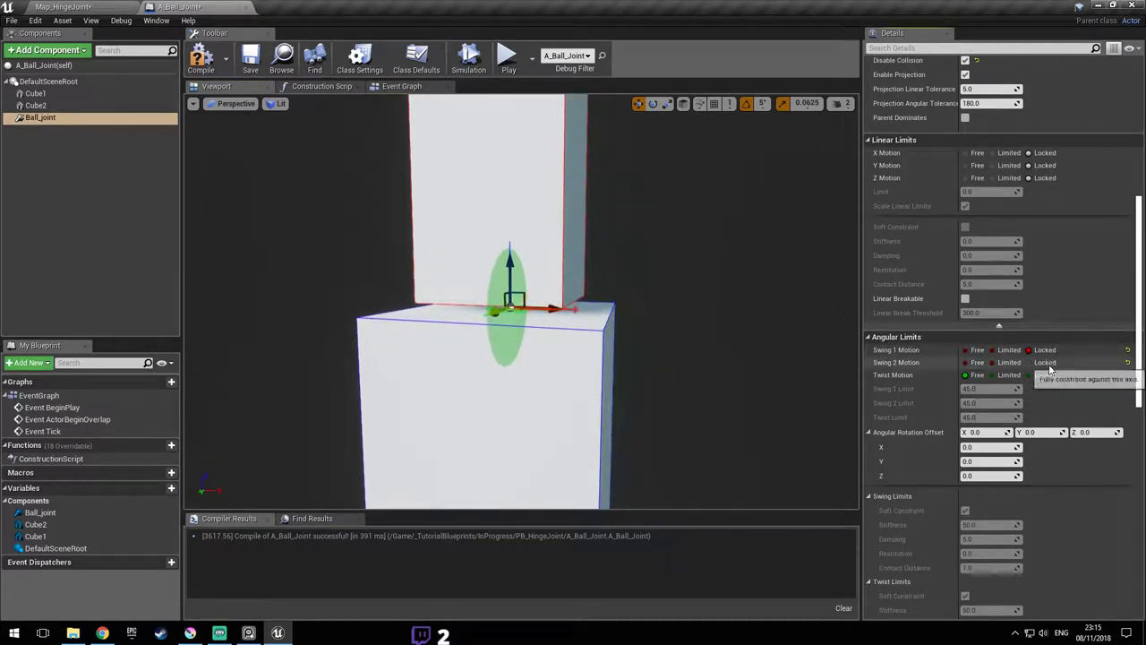
- Set Ball_joint's Twist Motion to Locked and its Swing 1 Motion to Free, and check the constraint shape between the two blocks
click(1038, 375)
click(973, 350)
click(972, 362)
right_drag(664, 257, 491, 312)
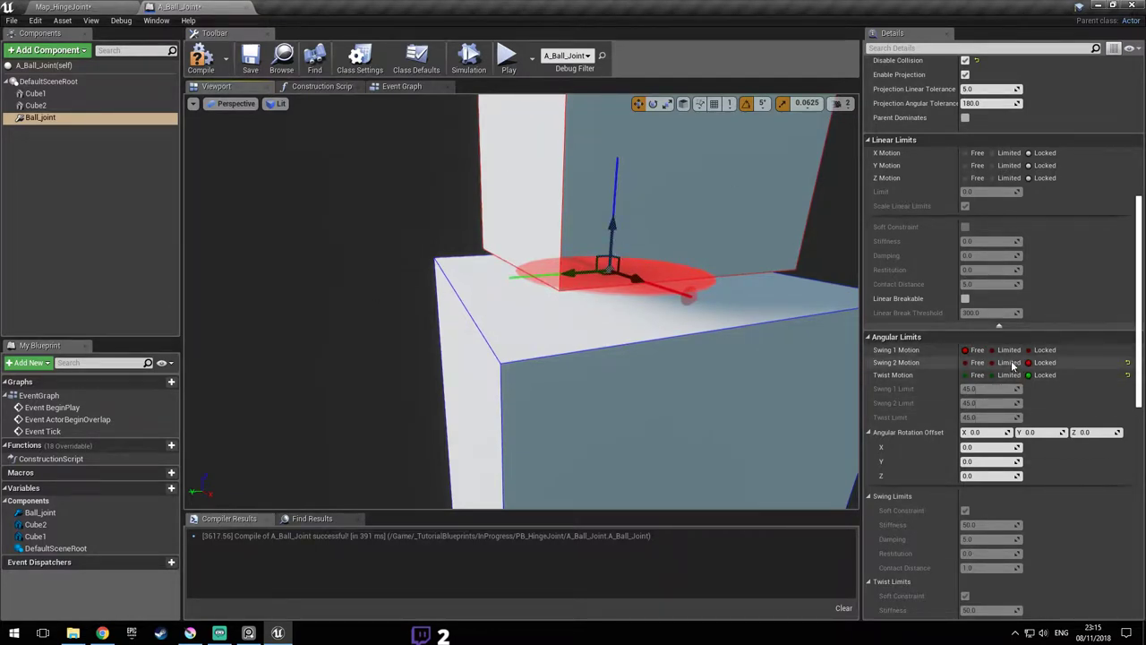
- Set Ball_joint's Swing 2 Motion and Twist Motion to Limited and inspect the resulting limit cones
click(992, 362)
click(1010, 375)
right_drag(752, 301, 537, 295)
mouse_move(559, 266)
mouse_down()
mouse_move(520, 266)
mouse_move(542, 266)
mouse_up()
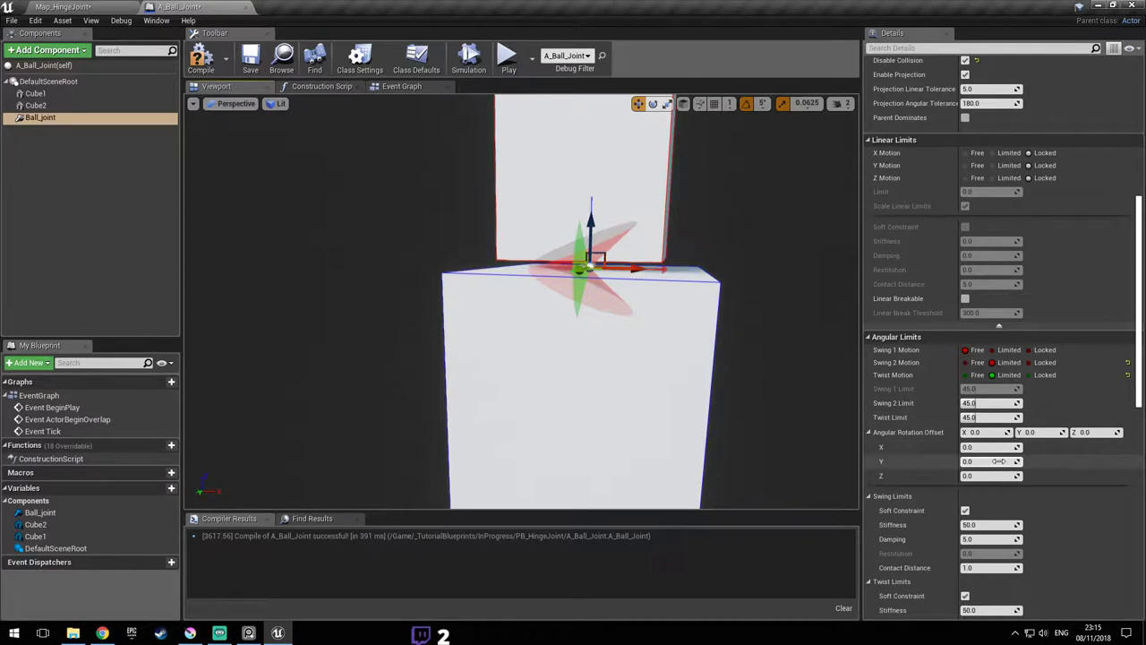
- Turn off Soft Constraint for both the Swing Limits and the Twist Limits of Ball_joint, checking the joint types on the reference board
scroll(1068, 443, down, 4)
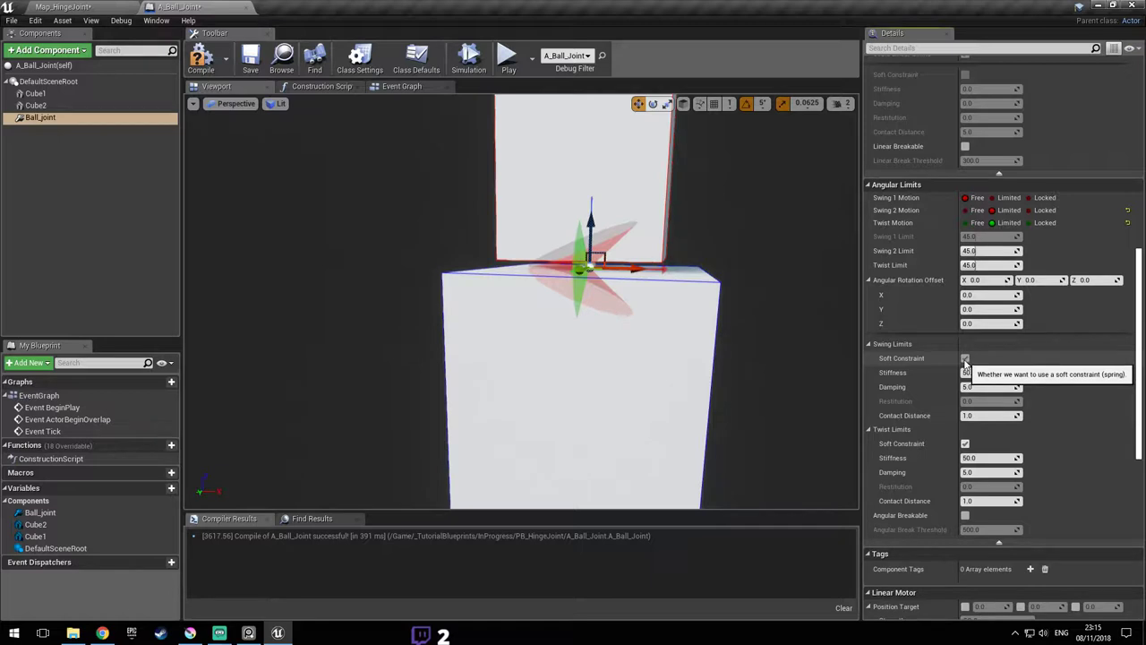
click(966, 358)
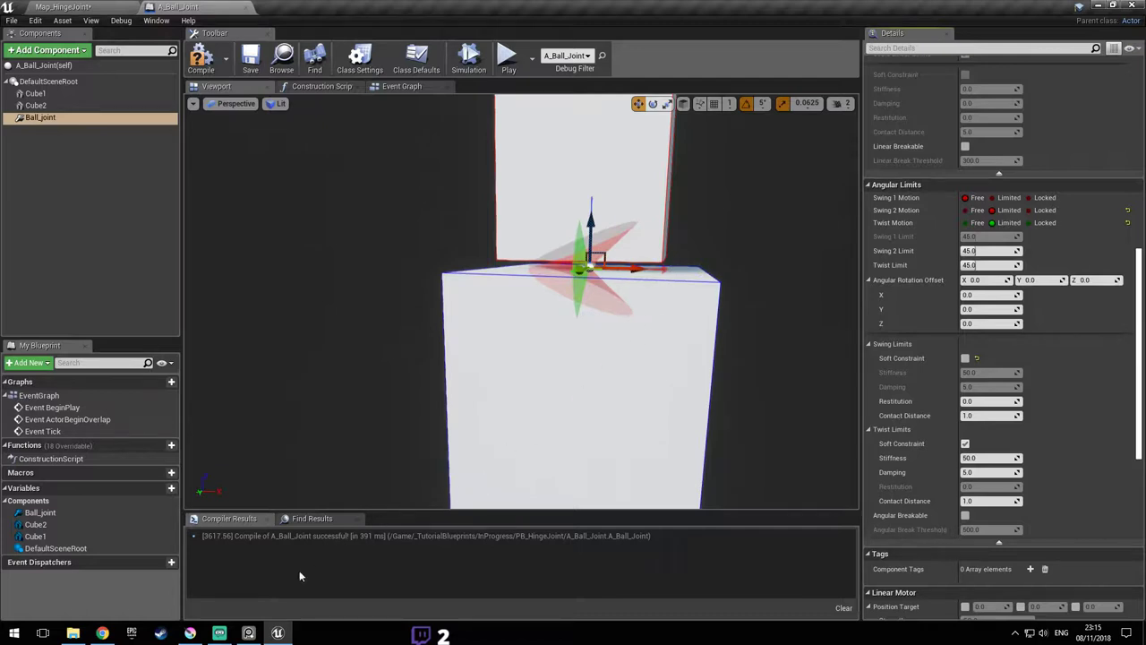
click(251, 633)
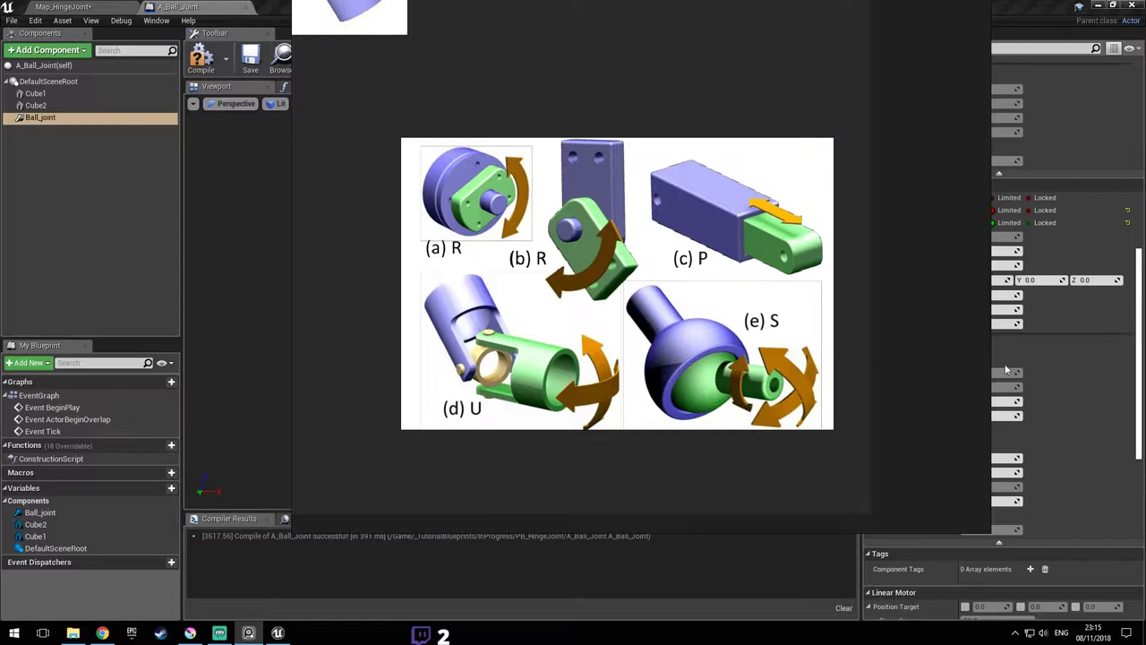
click(1083, 366)
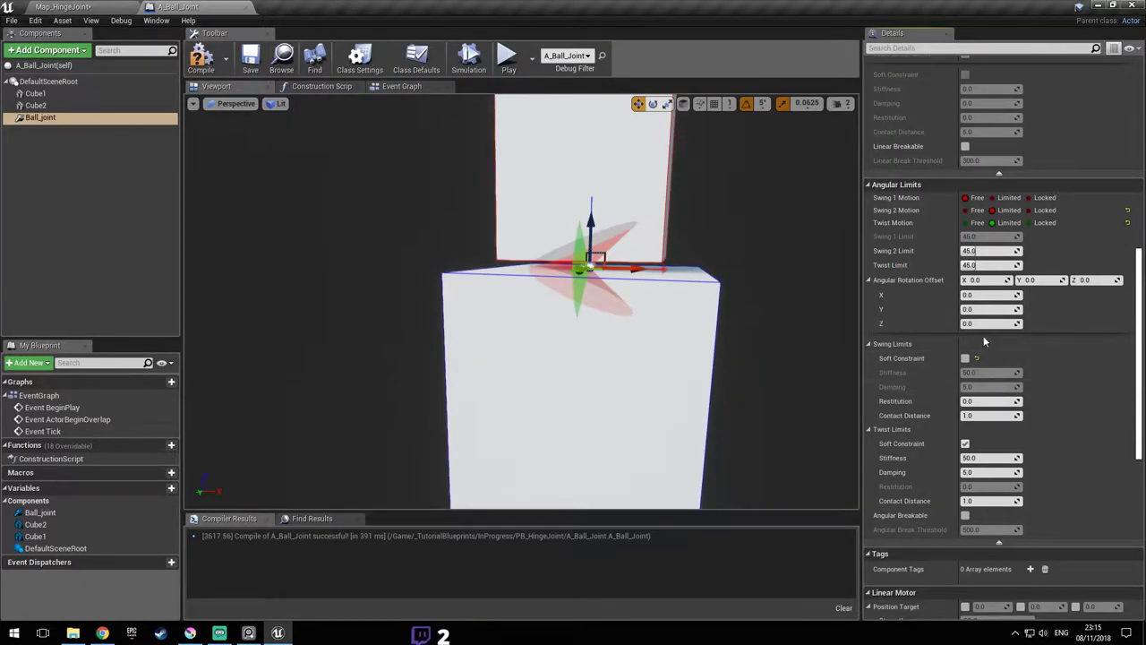
scroll(1032, 363, down, 1)
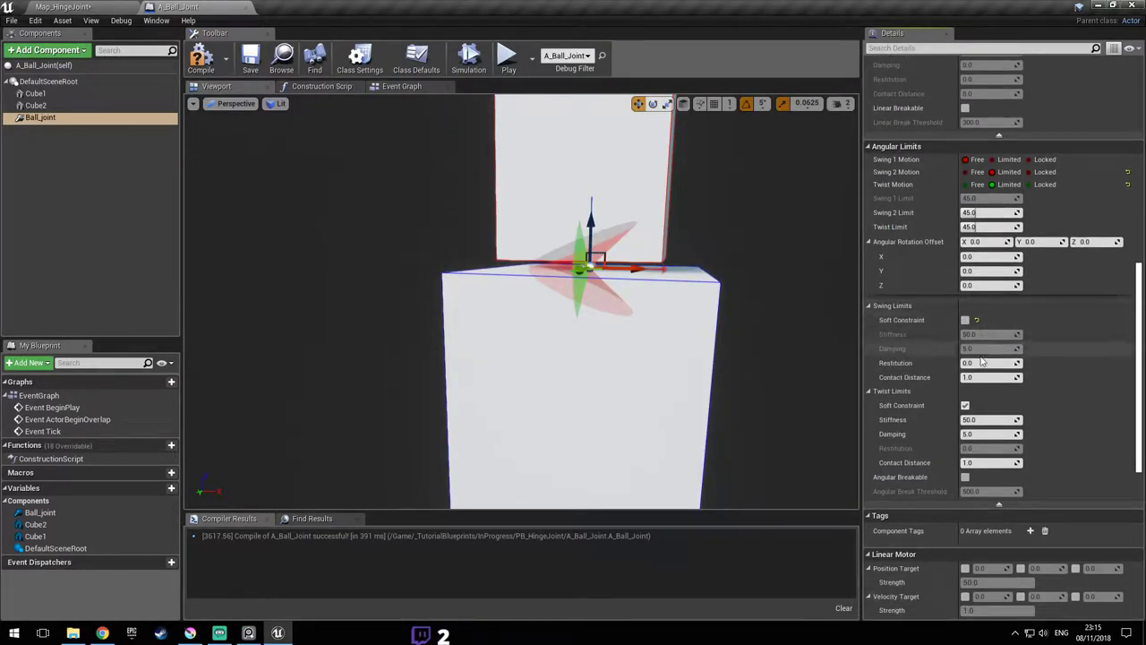
scroll(982, 377, down, 1)
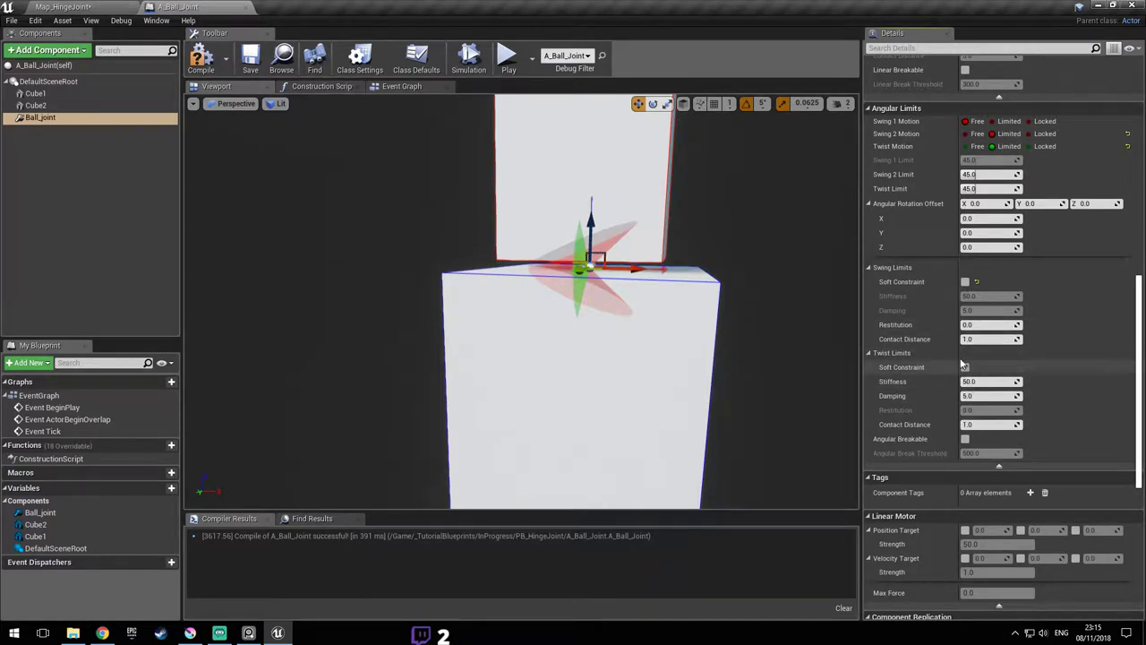
click(966, 367)
scroll(1064, 323, up, 3)
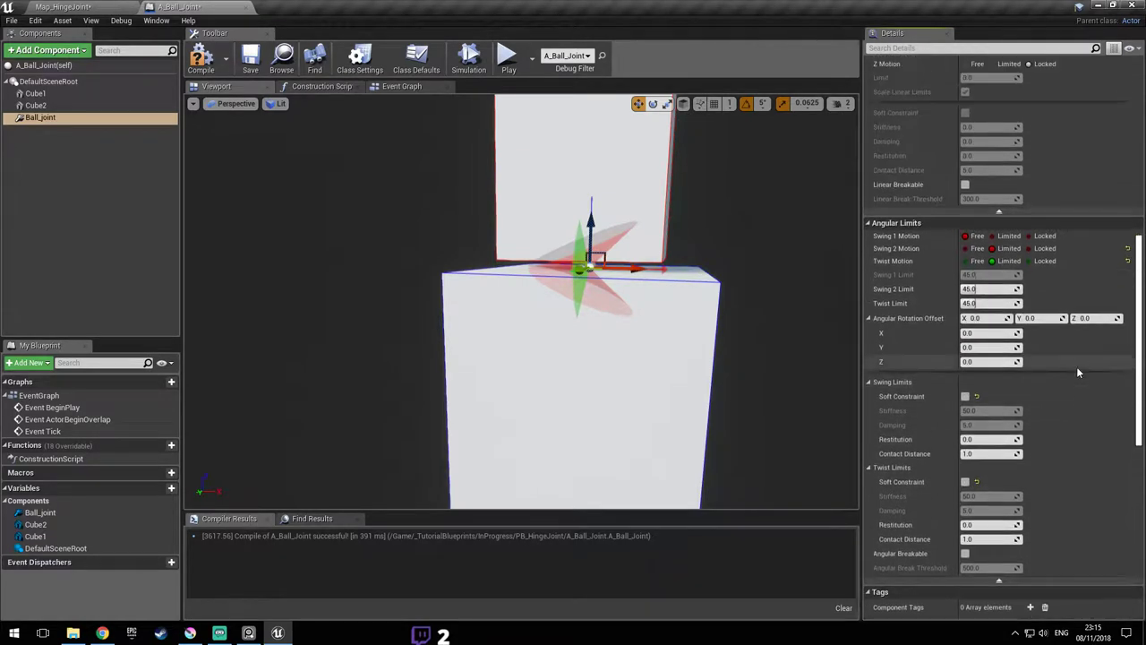
- Compile the A_Ball_Joint blueprint and start playing the Map_HingeJoint level
click(201, 58)
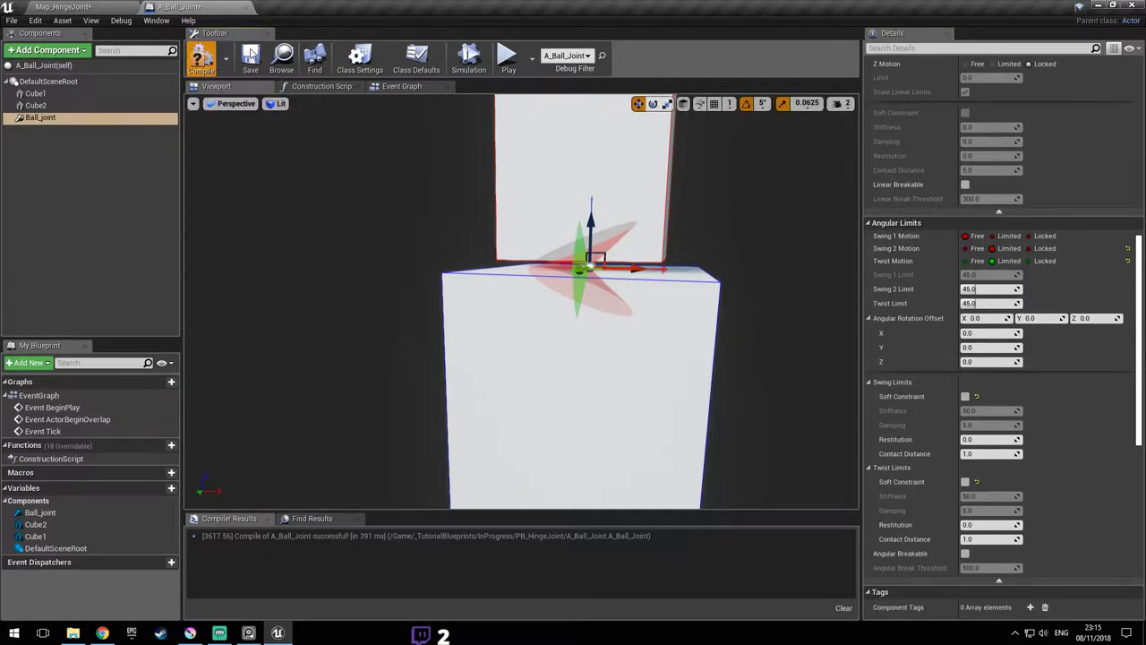
right_drag(368, 242, 398, 234)
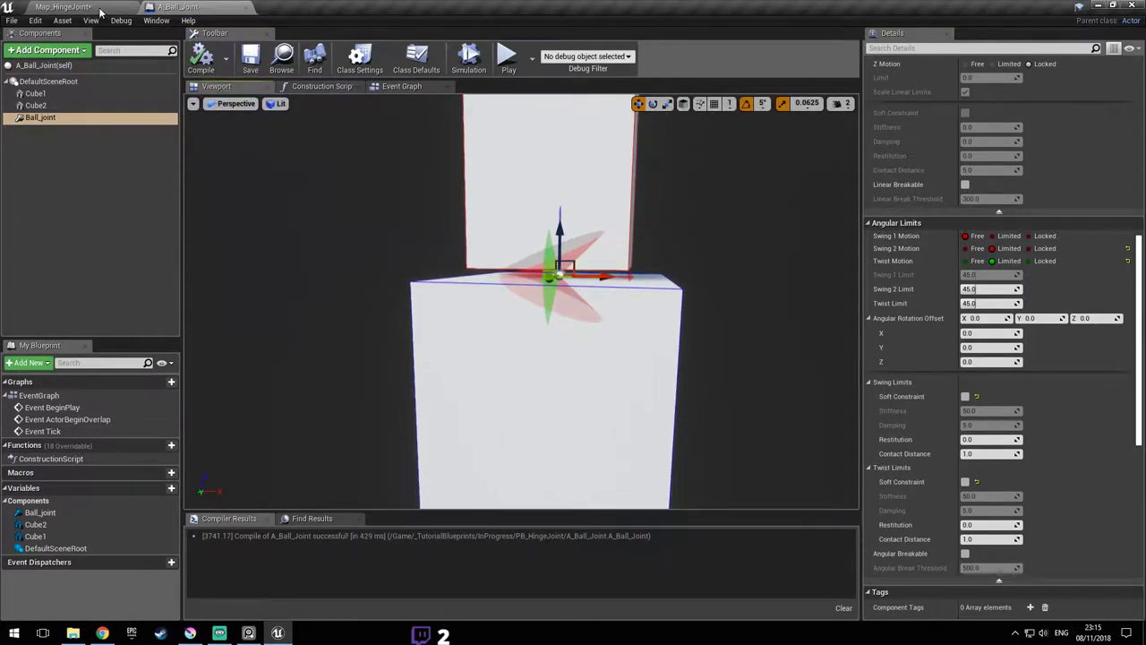
click(100, 11)
click(553, 43)
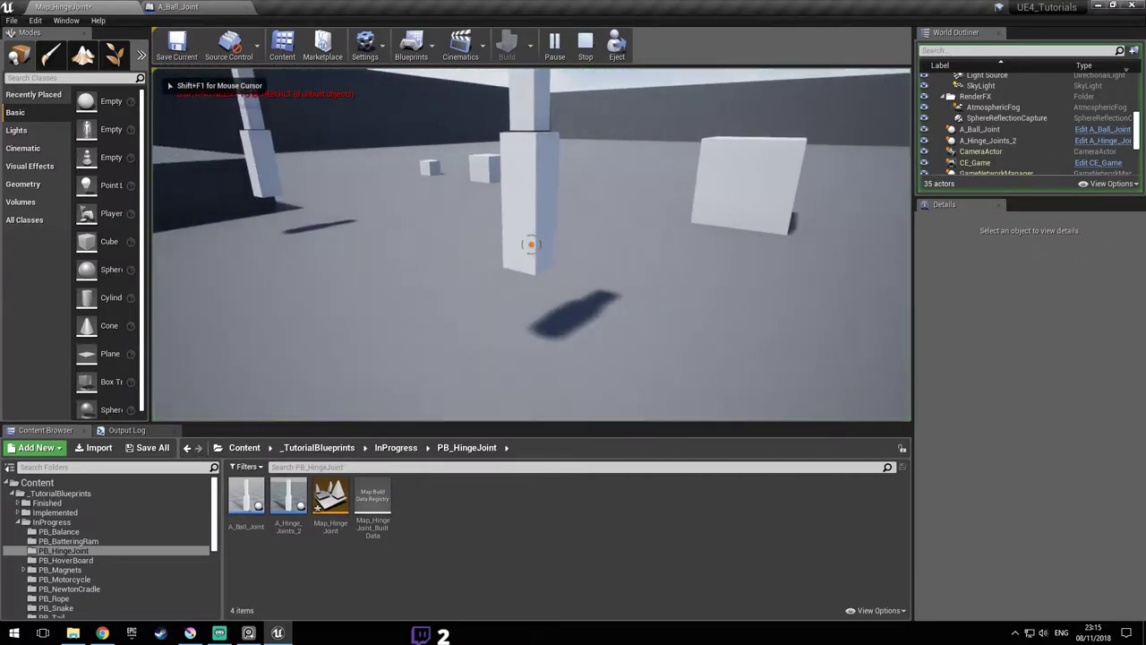
- Push the ball joint's hanging lower block from several sides to test its swing and twist limits, and stop playing
click(530, 245)
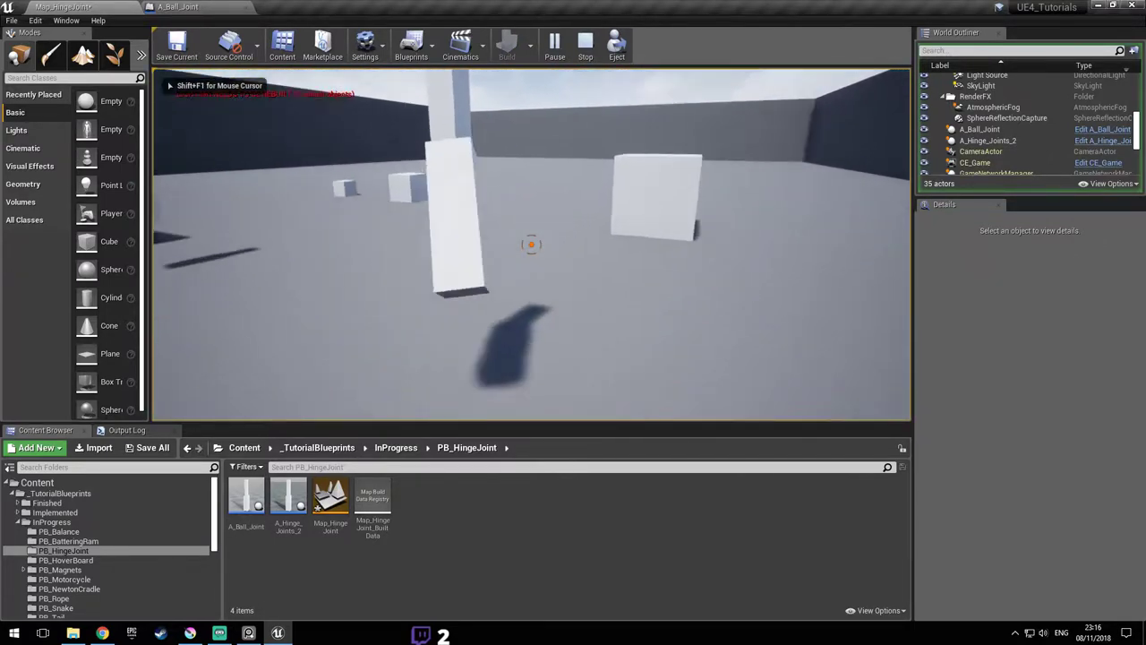
key(s)
key(a)
click(531, 245)
drag(531, 245, 531, 244)
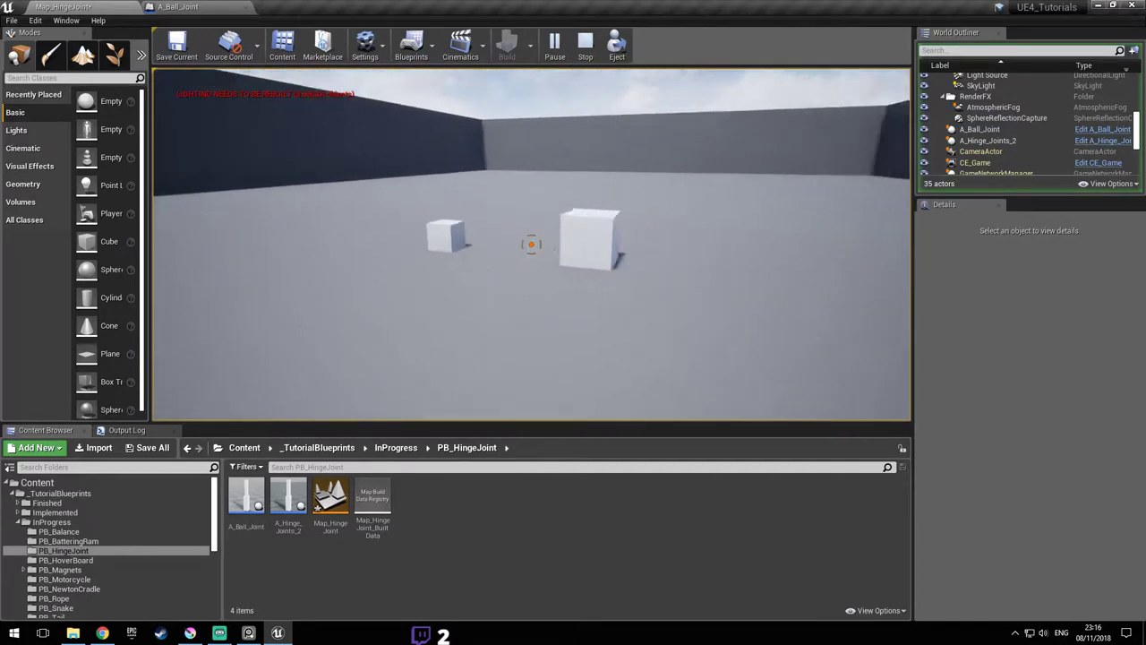
key(w)
click(531, 244)
drag(531, 244, 531, 245)
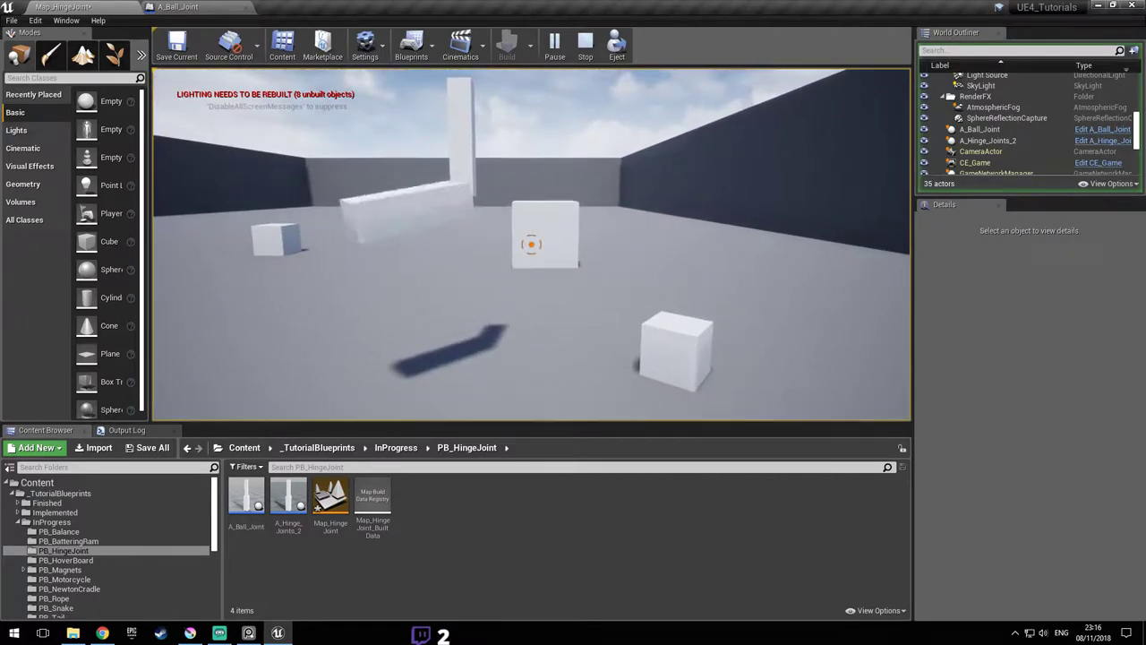
click(531, 245)
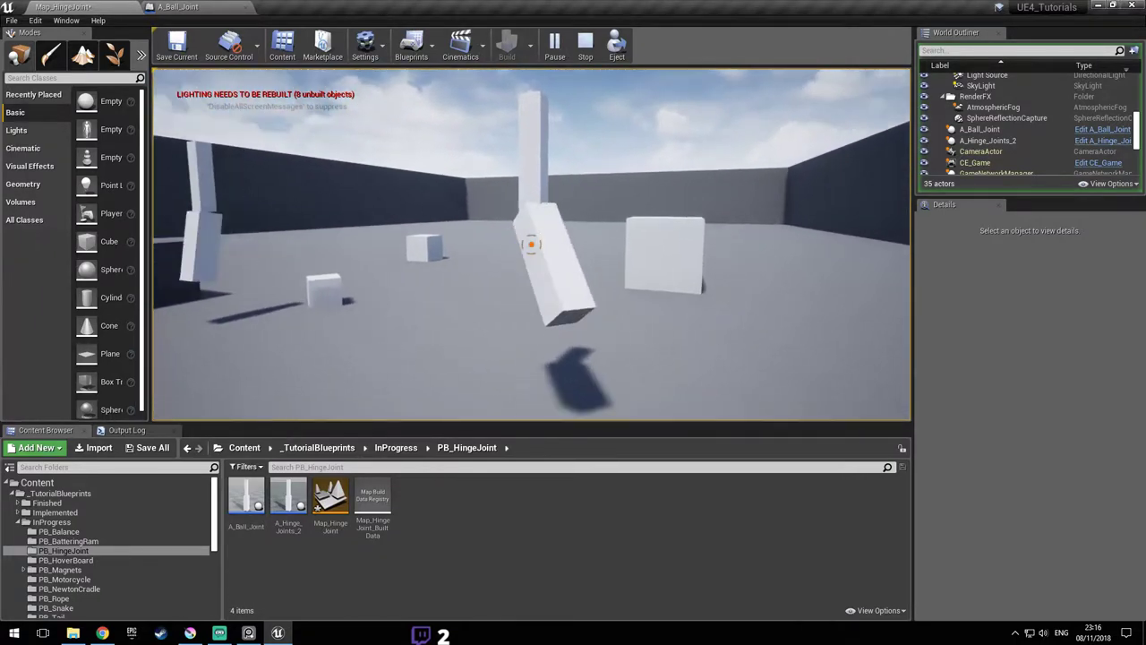
key(Escape)
- Play the level once more to watch the lower block swing, stop playing, and return to the joint in the A_Ball_Joint blueprint
click(554, 49)
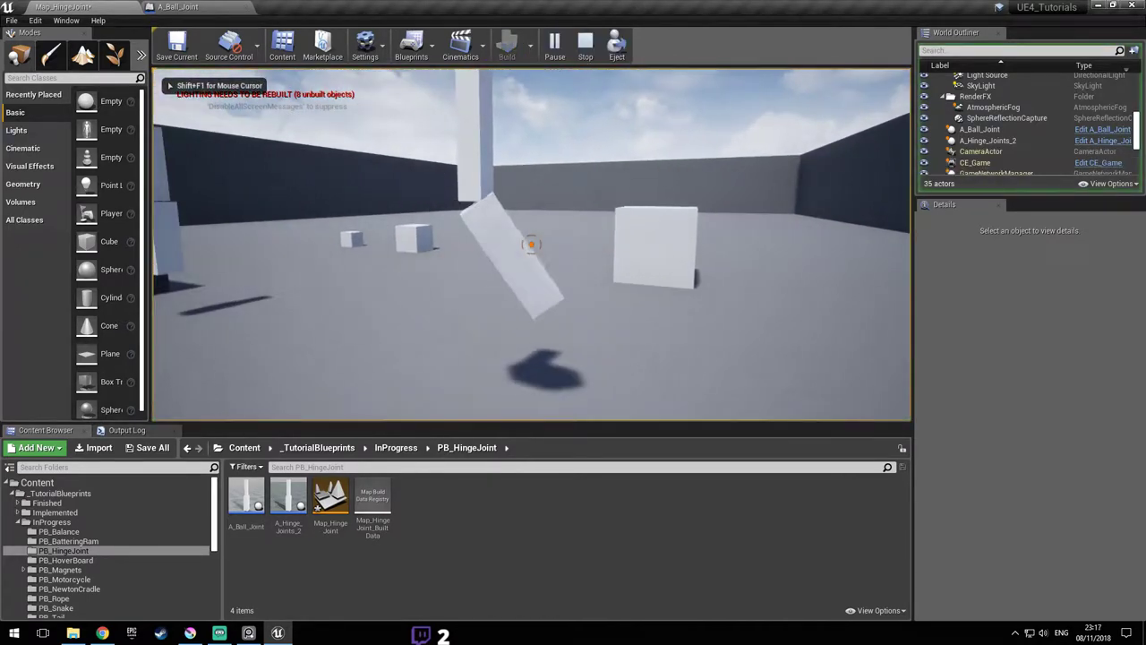
key(Escape)
click(215, 8)
right_drag(641, 274, 506, 199)
right_drag(588, 262, 461, 273)
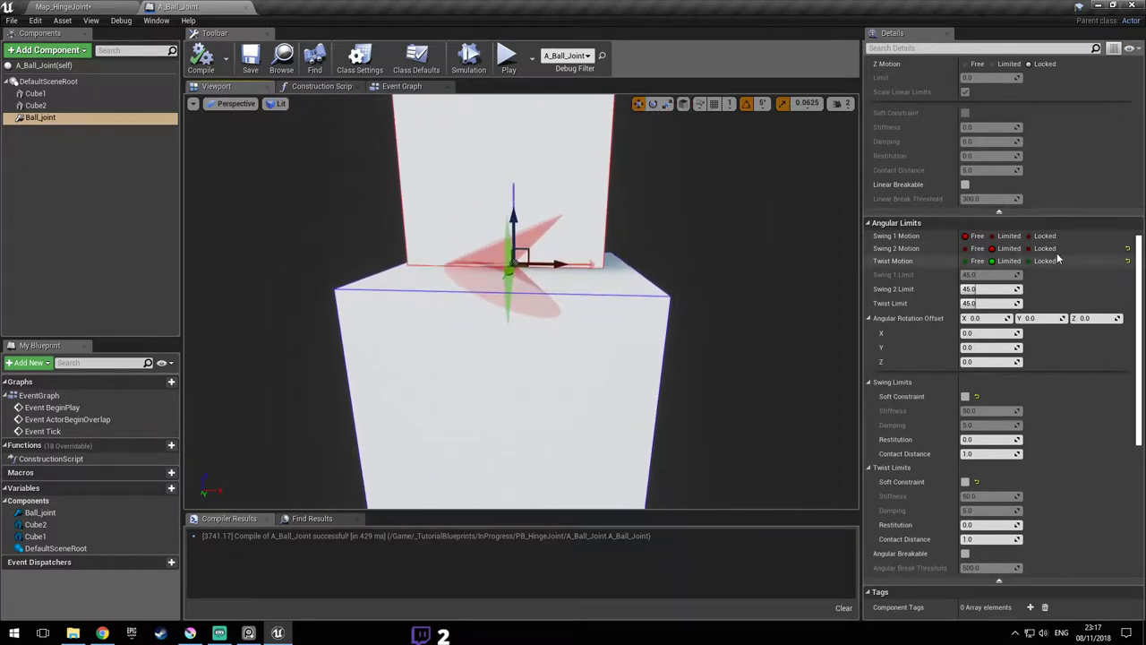
- Try Ball_joint's Swing 2 Motion as Free to compare the constraint shapes, and set it back to Limited
click(977, 250)
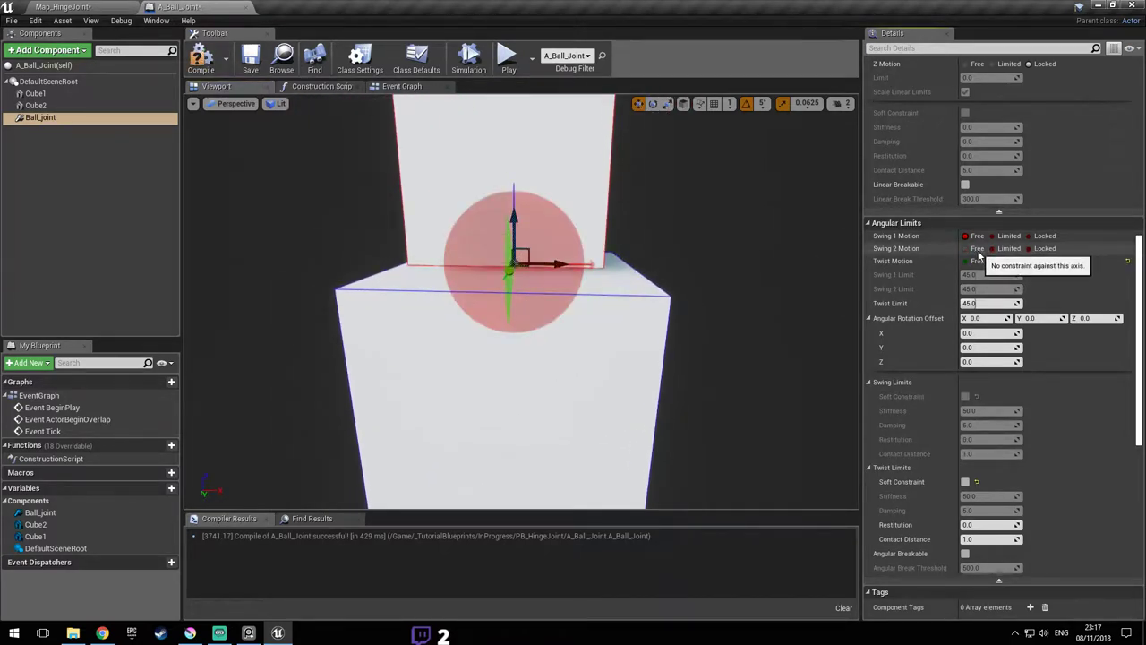
click(1012, 249)
right_drag(788, 284, 815, 278)
drag(810, 296, 558, 235)
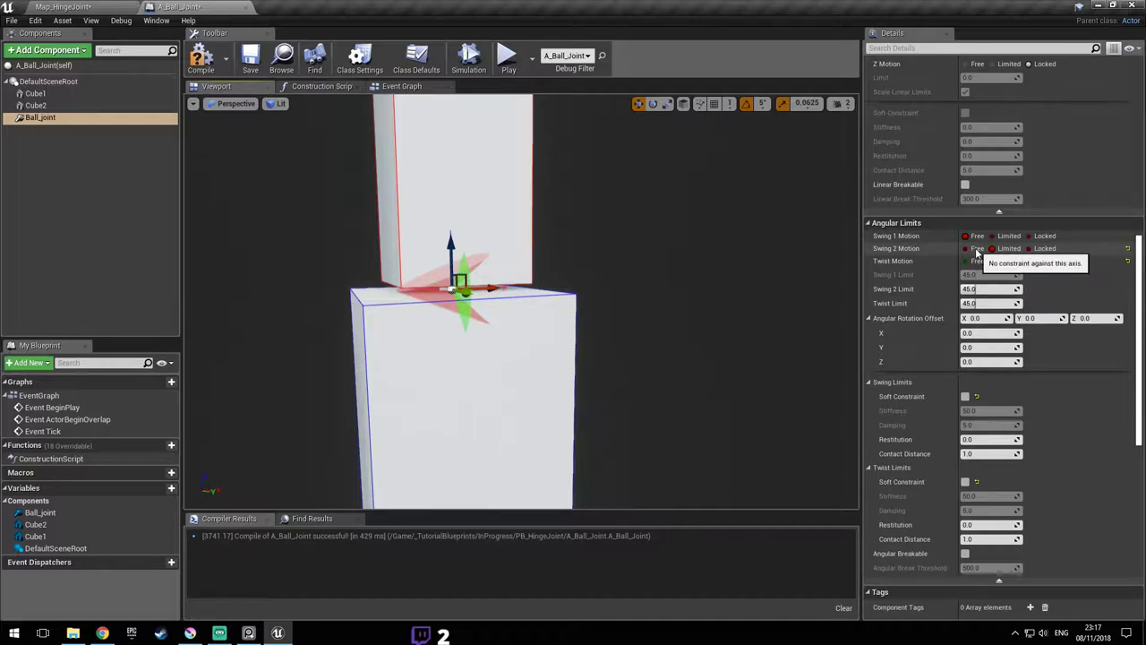
click(976, 255)
mouse_move(655, 256)
right_down()
mouse_move(752, 256)
mouse_move(555, 258)
mouse_move(655, 256)
right_up()
drag(631, 269, 629, 269)
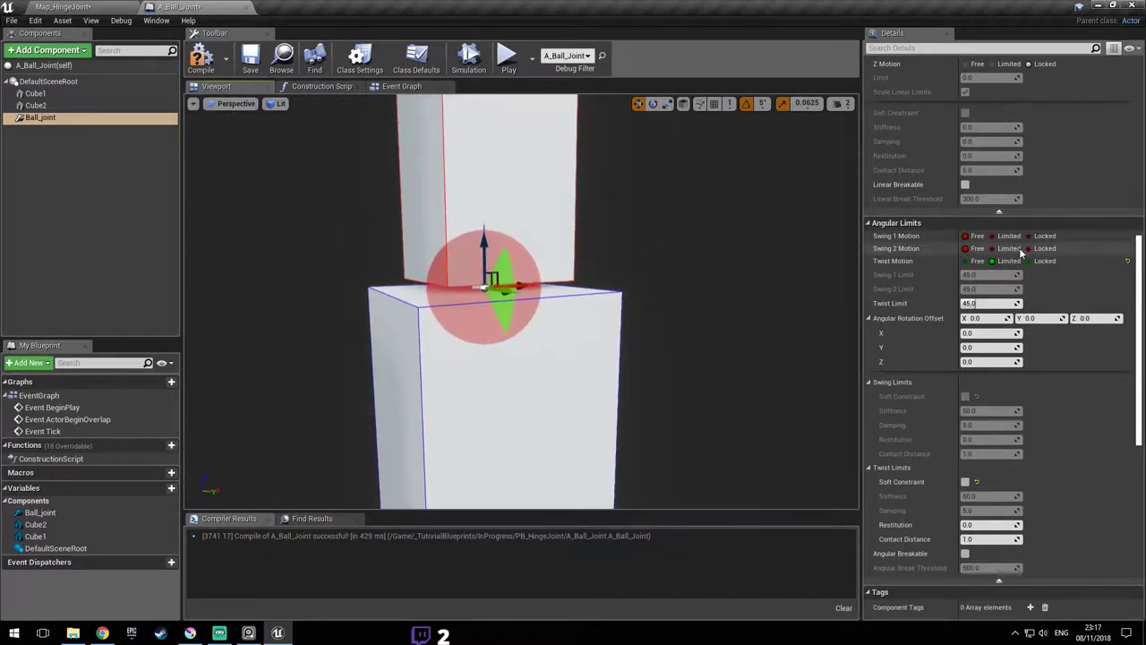
click(1012, 249)
click(1006, 261)
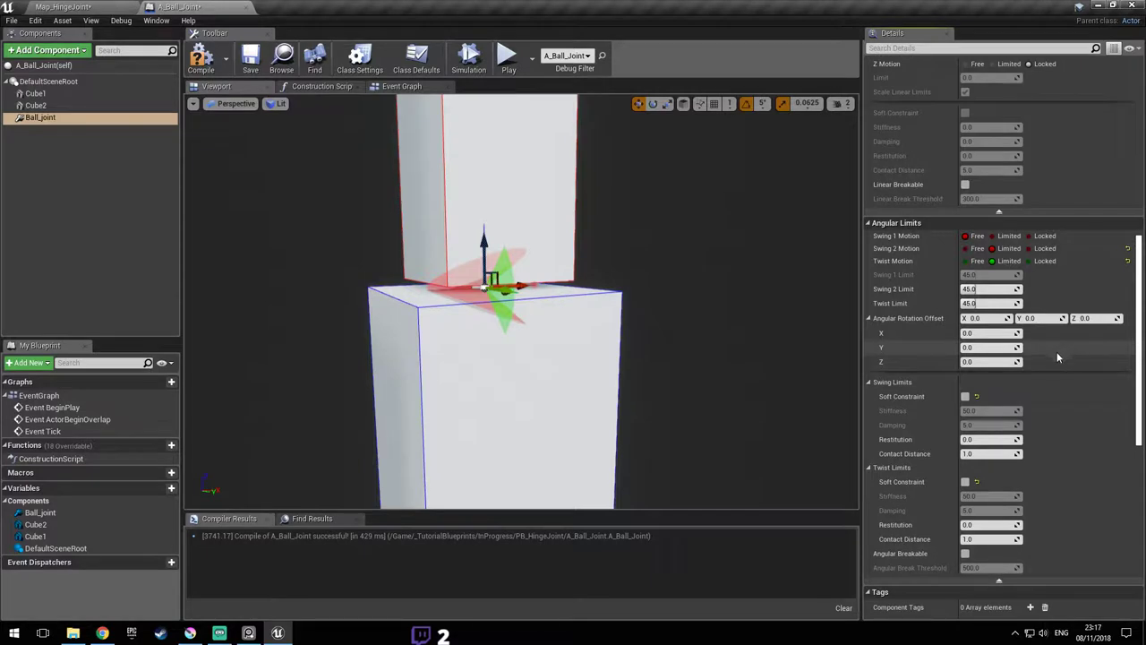
- Review Ball_joint's constraint behavior, linear and angular limits, and linear and angular motor settings
scroll(985, 336, down, 5)
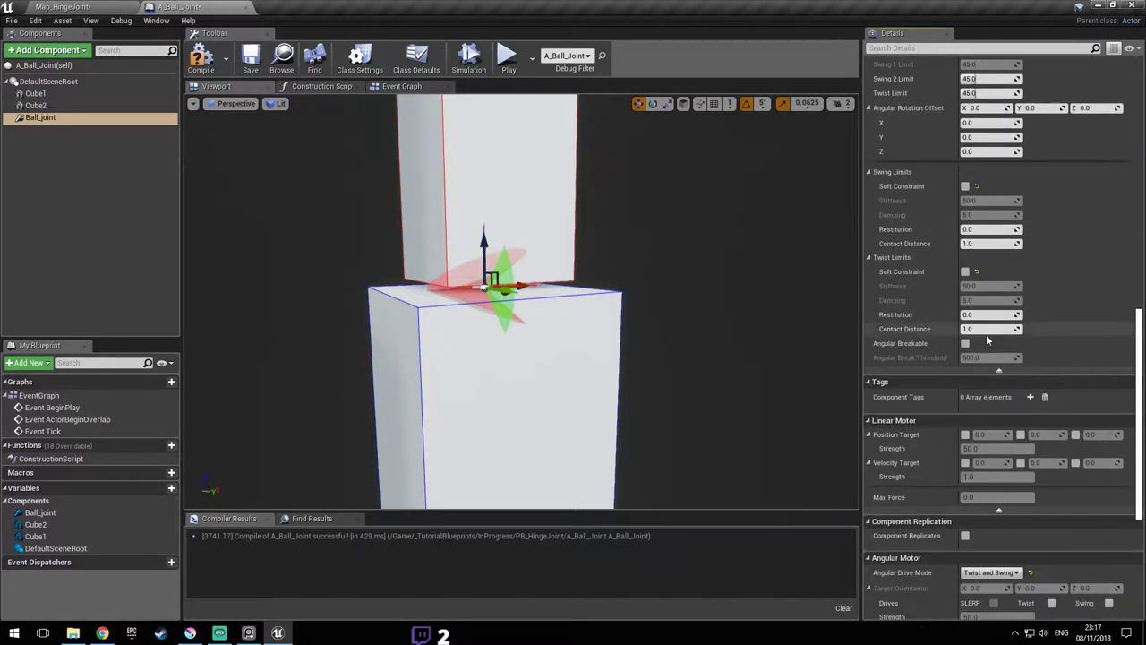
scroll(1079, 345, down, 4)
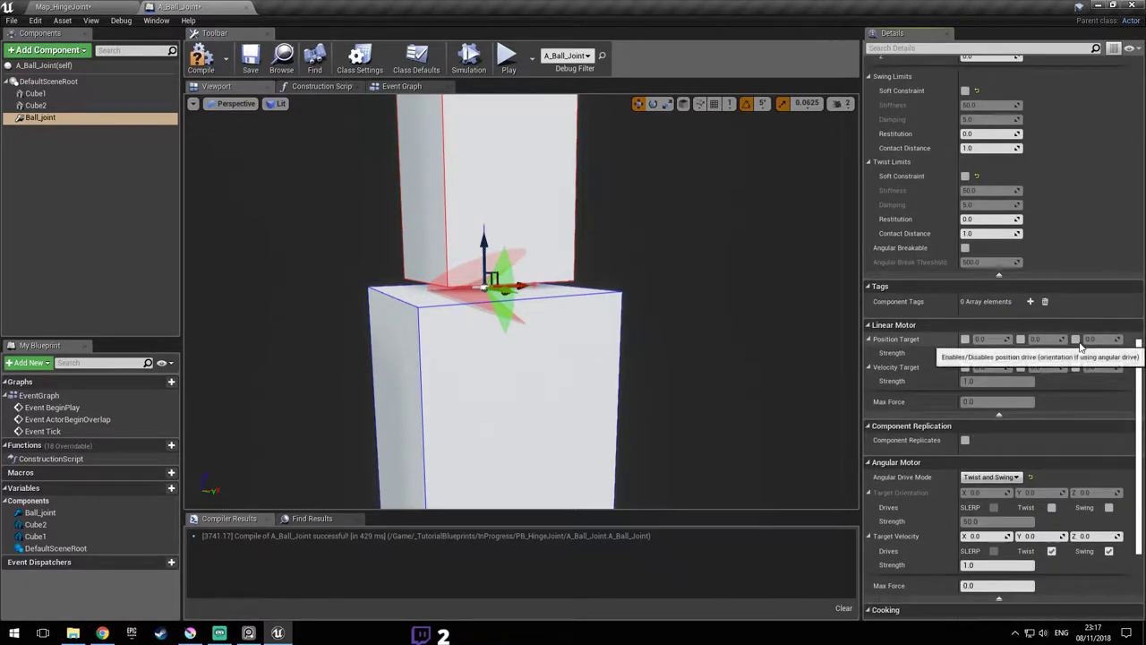
scroll(1079, 349, down, 2)
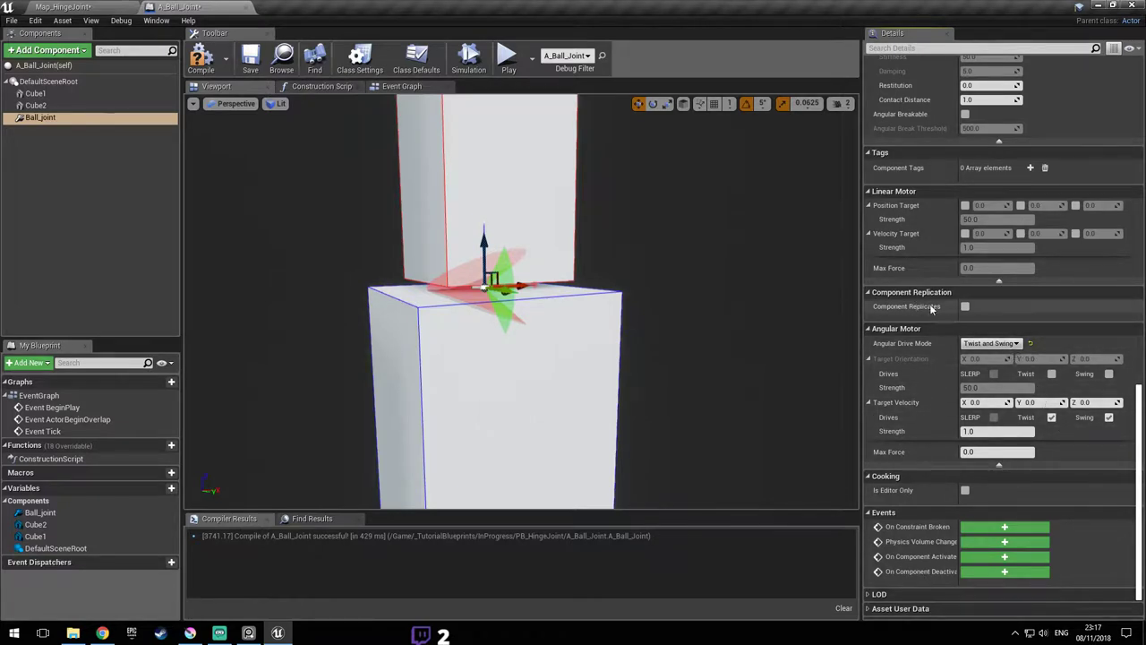
scroll(1083, 397, up, 8)
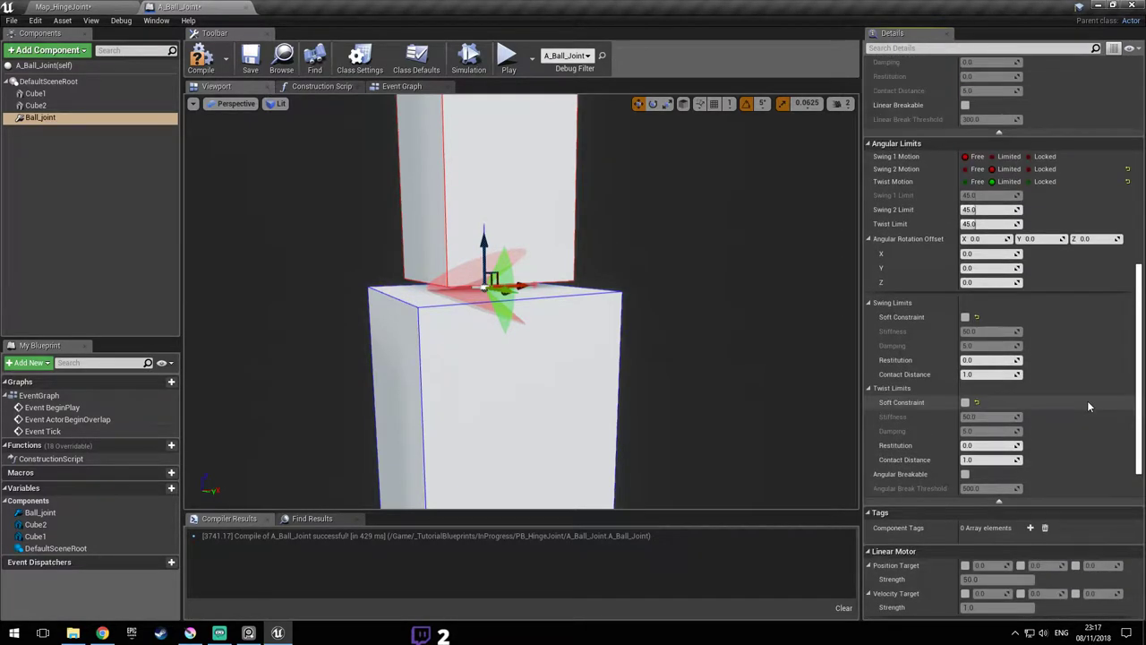
scroll(1087, 401, up, 3)
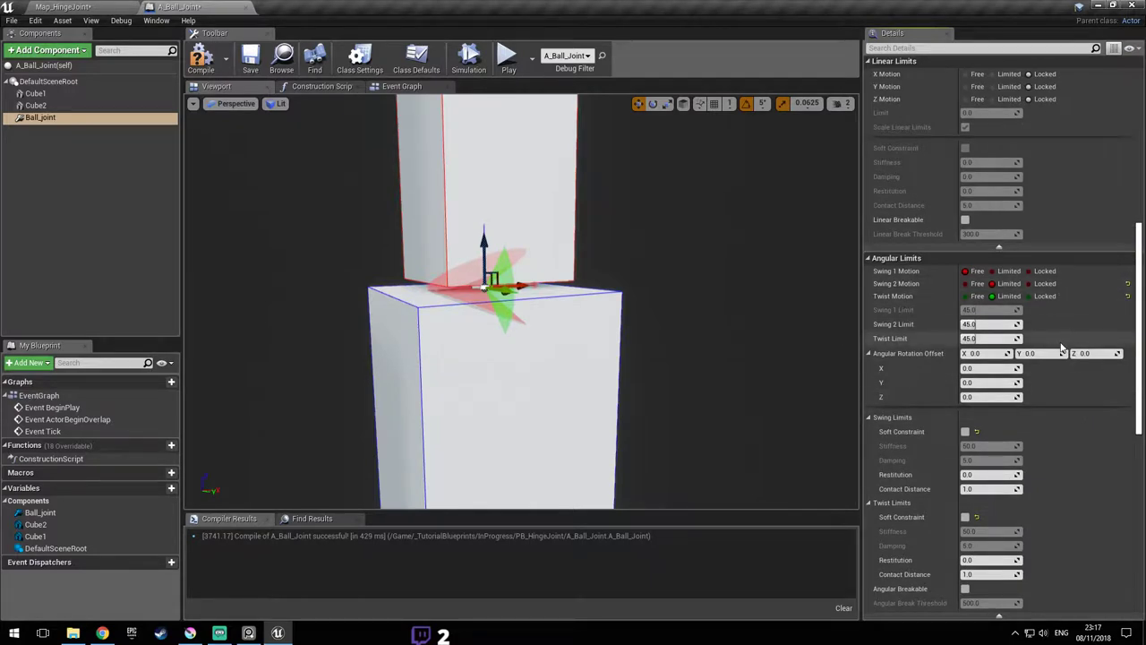
scroll(1061, 347, up, 6)
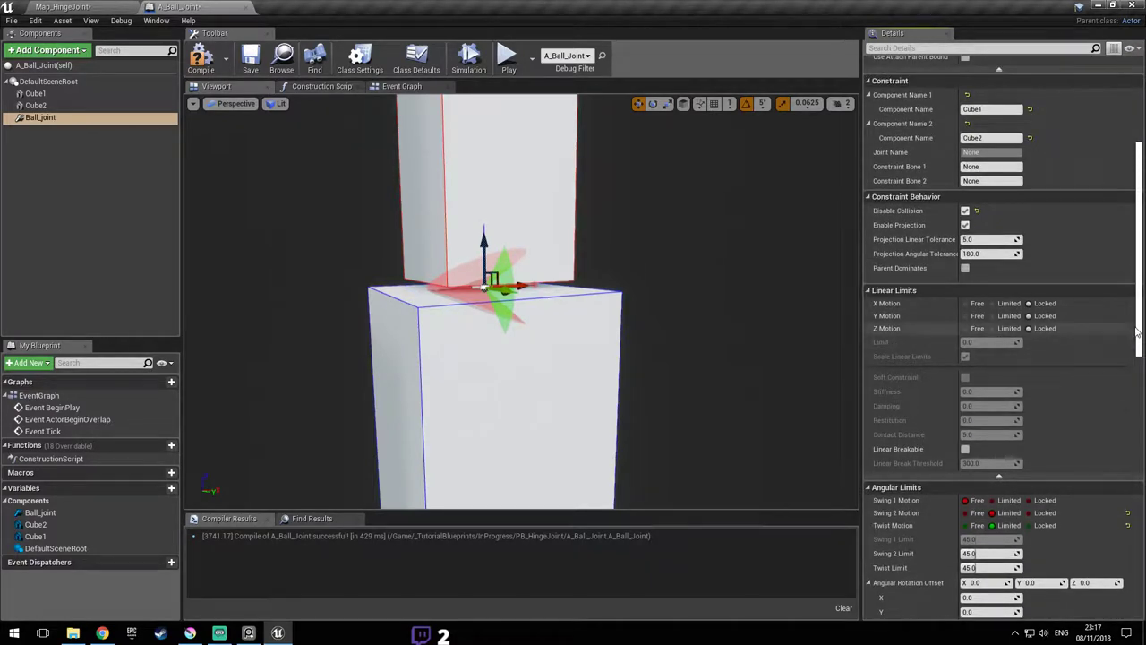
drag(1137, 332, 1141, 358)
scroll(1048, 282, down, 3)
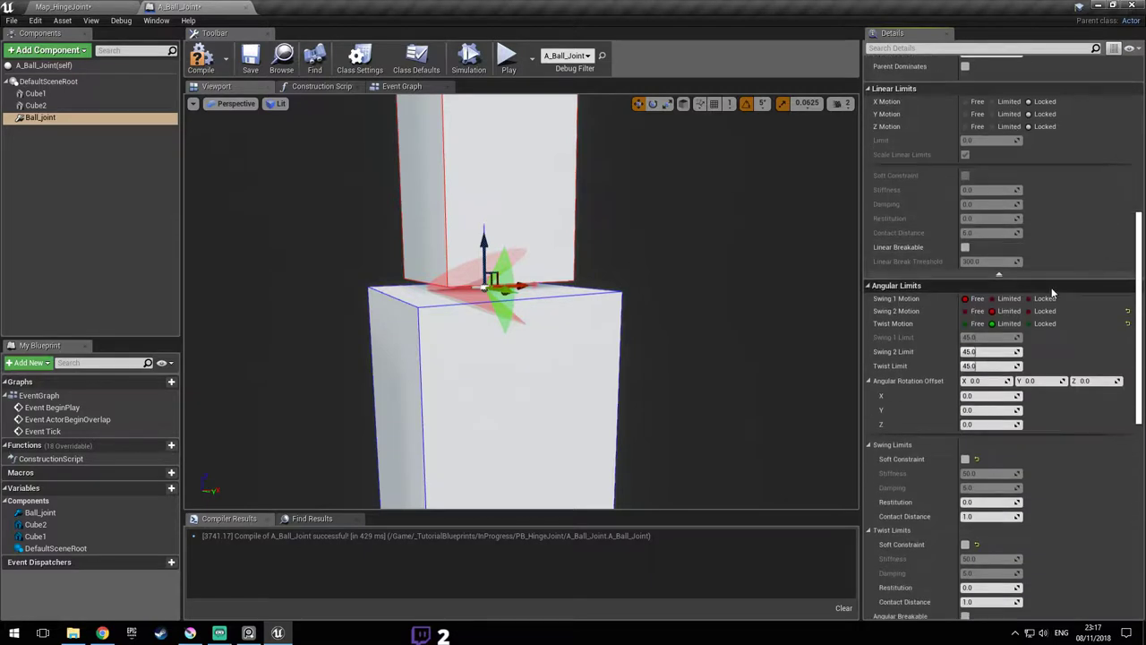
scroll(1084, 274, down, 2)
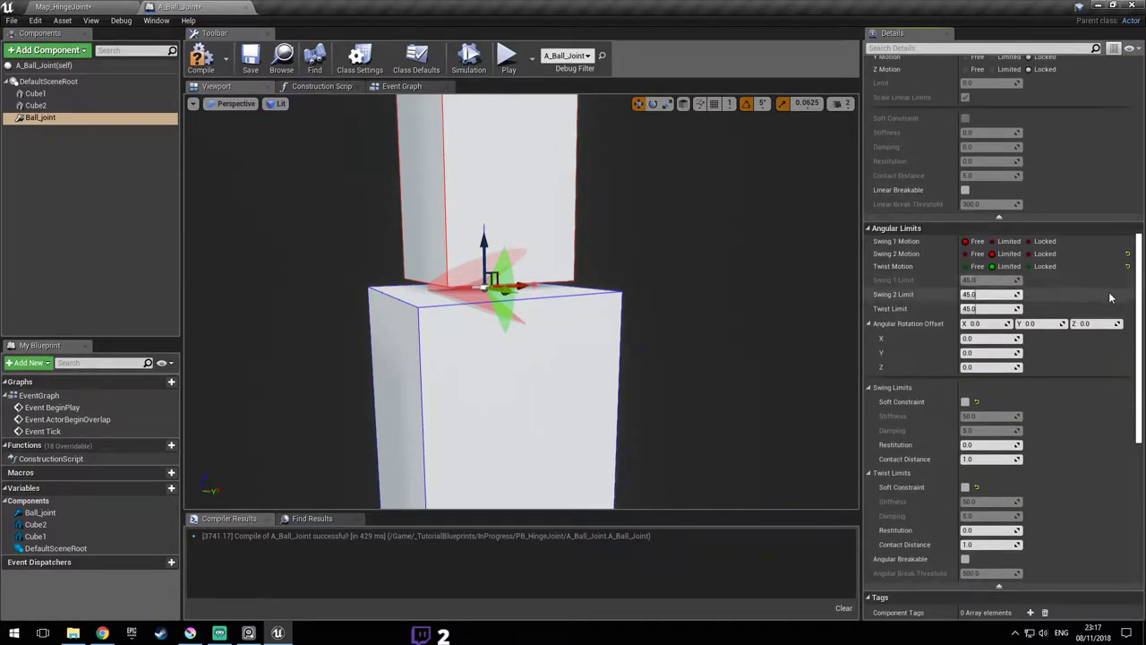
drag(1141, 305, 1139, 305)
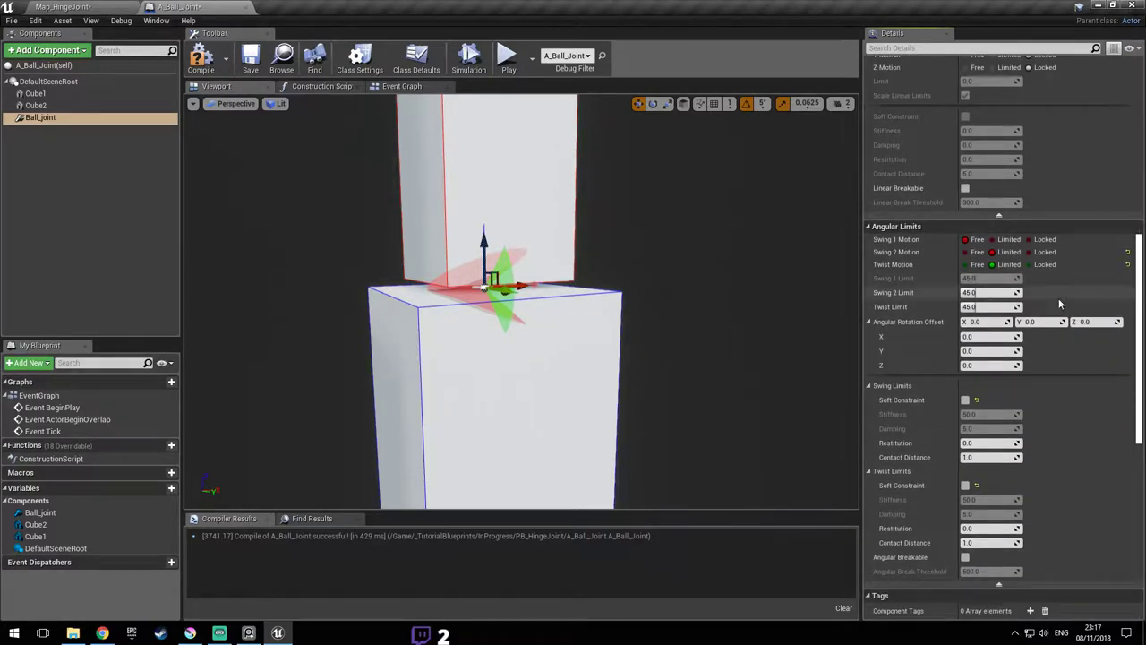
scroll(975, 354, up, 4)
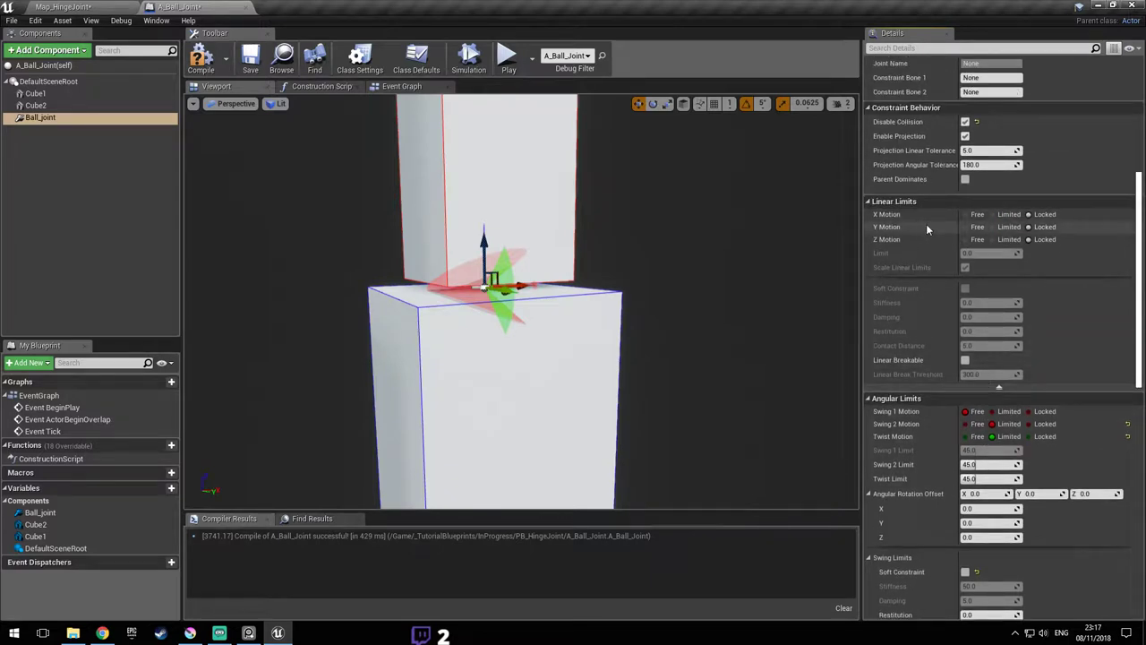
scroll(1012, 398, down, 3)
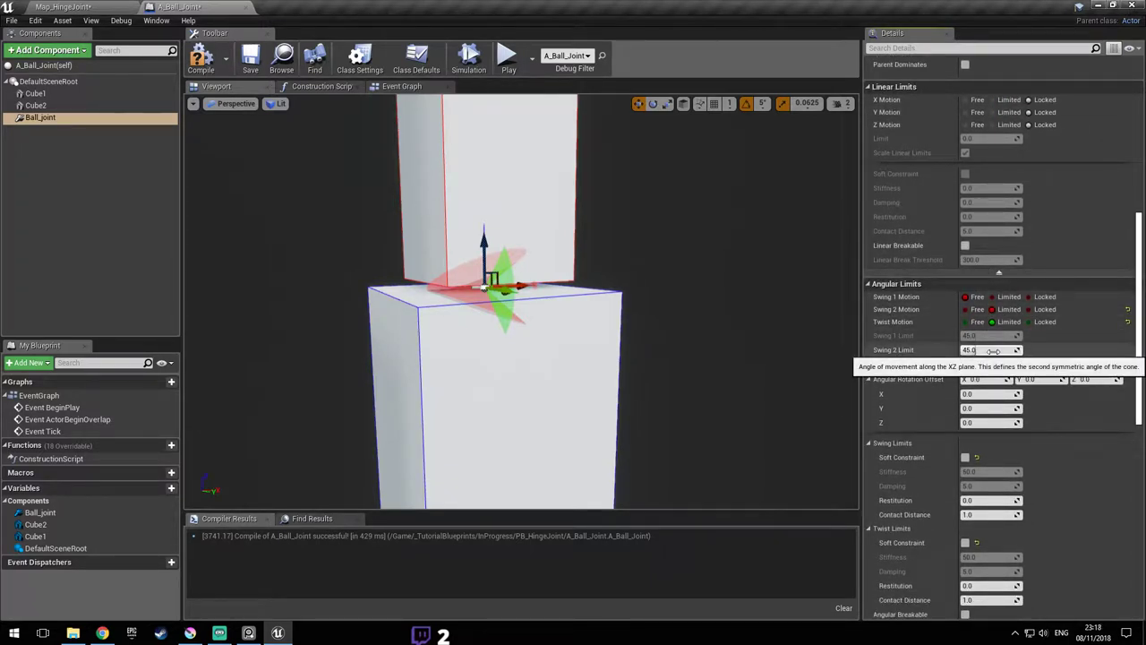
- Try Ball_joint's Swing 1 Motion as Limited, set it to Locked, and inspect the remaining Swing 2 range in the viewport
click(1000, 298)
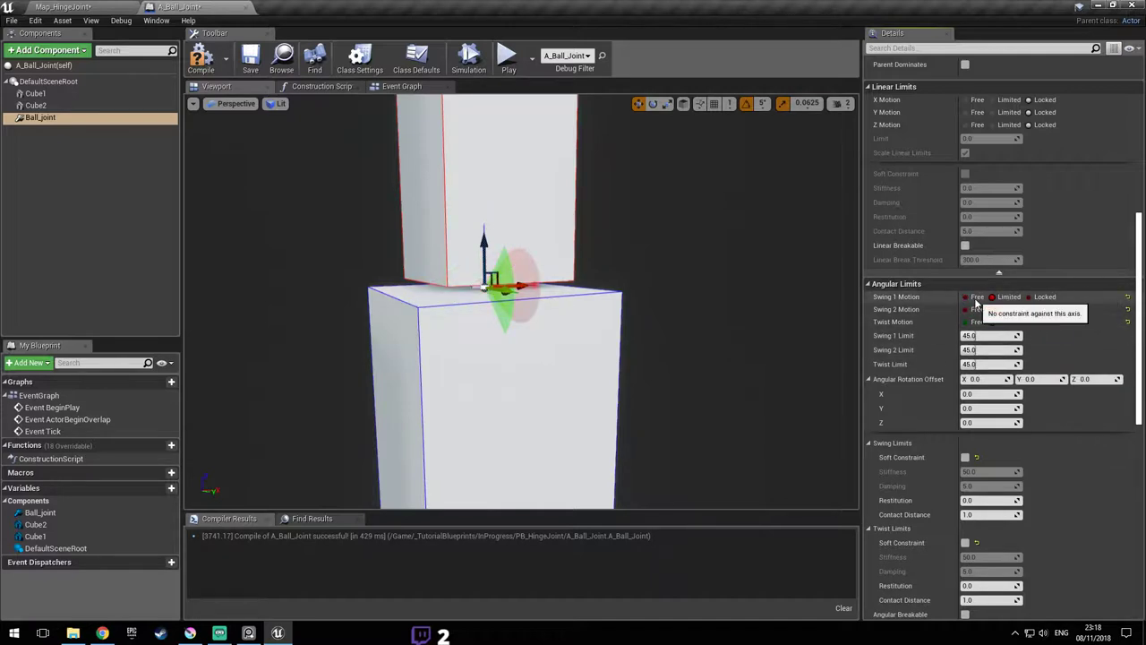
right_drag(521, 300, 543, 307)
click(1052, 297)
right_drag(475, 342, 497, 344)
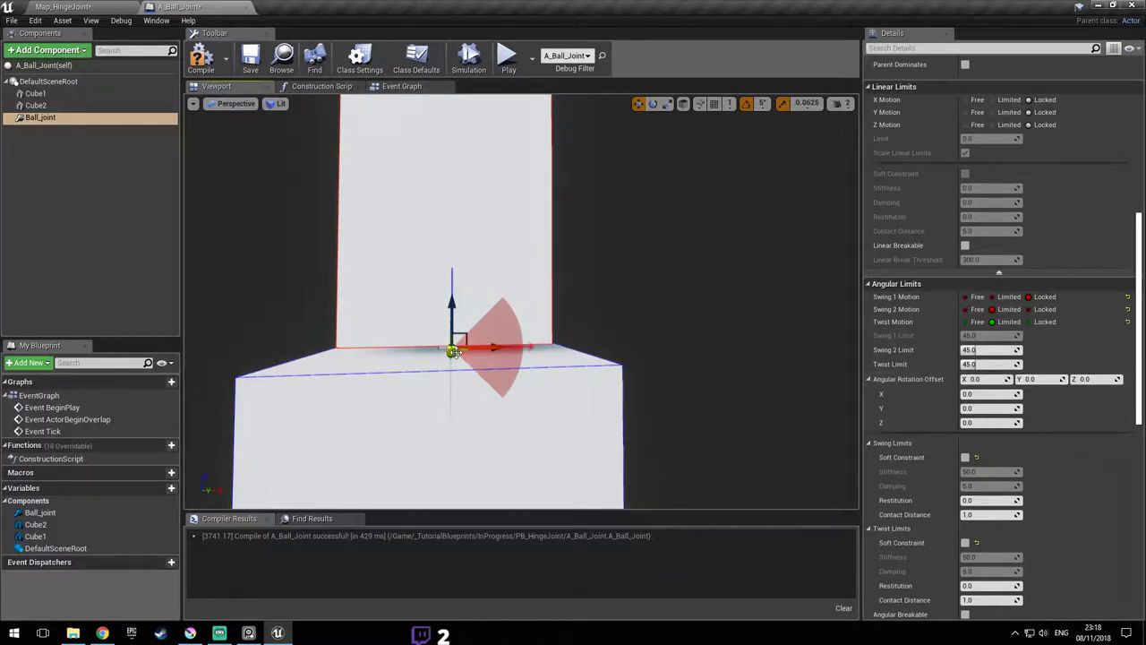
- Examine Ball_joint's Swing 2 and twist limit shapes between the two cubes from several sides in the blueprint viewport
right_drag(450, 352, 475, 349)
mouse_move(650, 189)
right_down()
mouse_move(691, 189)
mouse_move(650, 189)
right_up()
right_drag(657, 285, 689, 319)
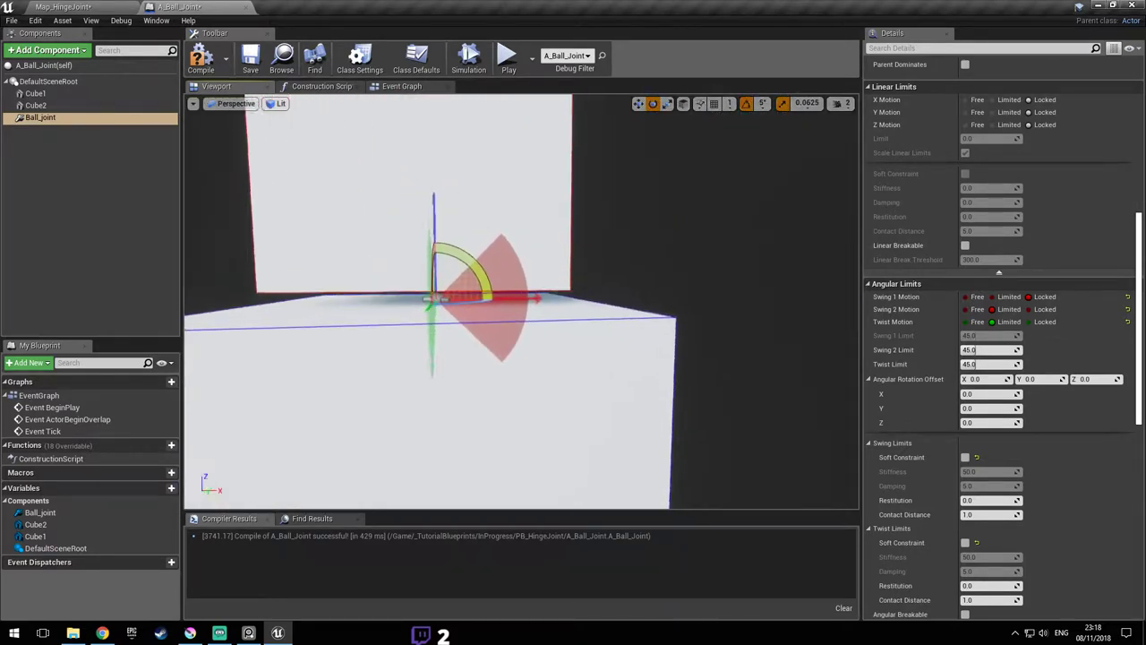
drag(652, 192, 528, 292)
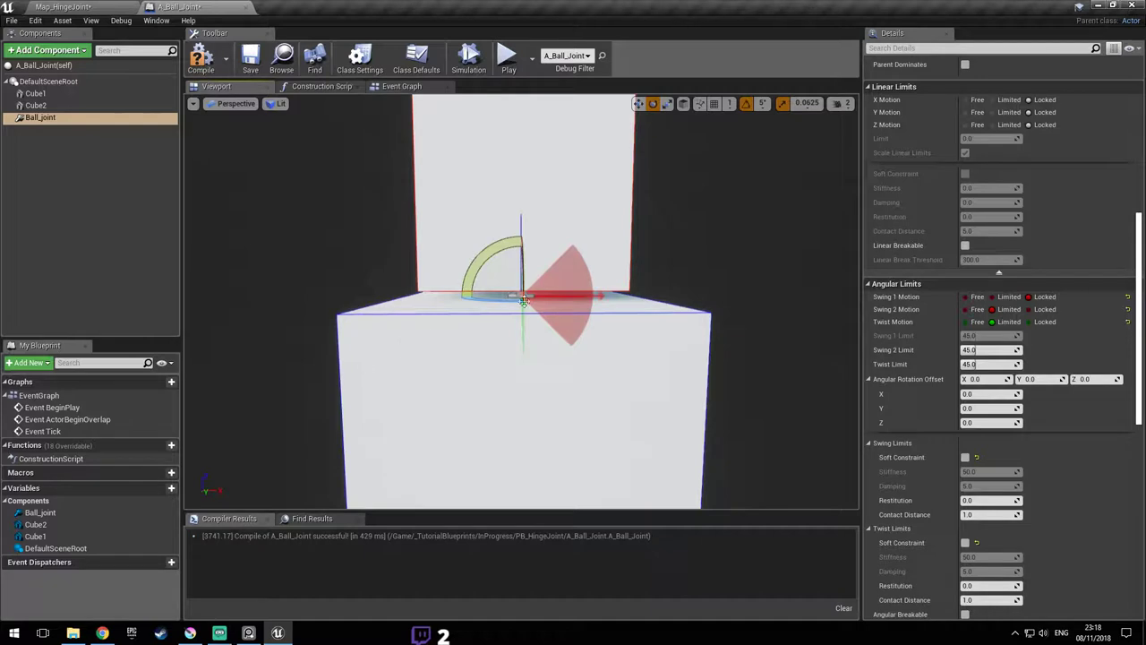
drag(676, 371, 581, 276)
click(533, 302)
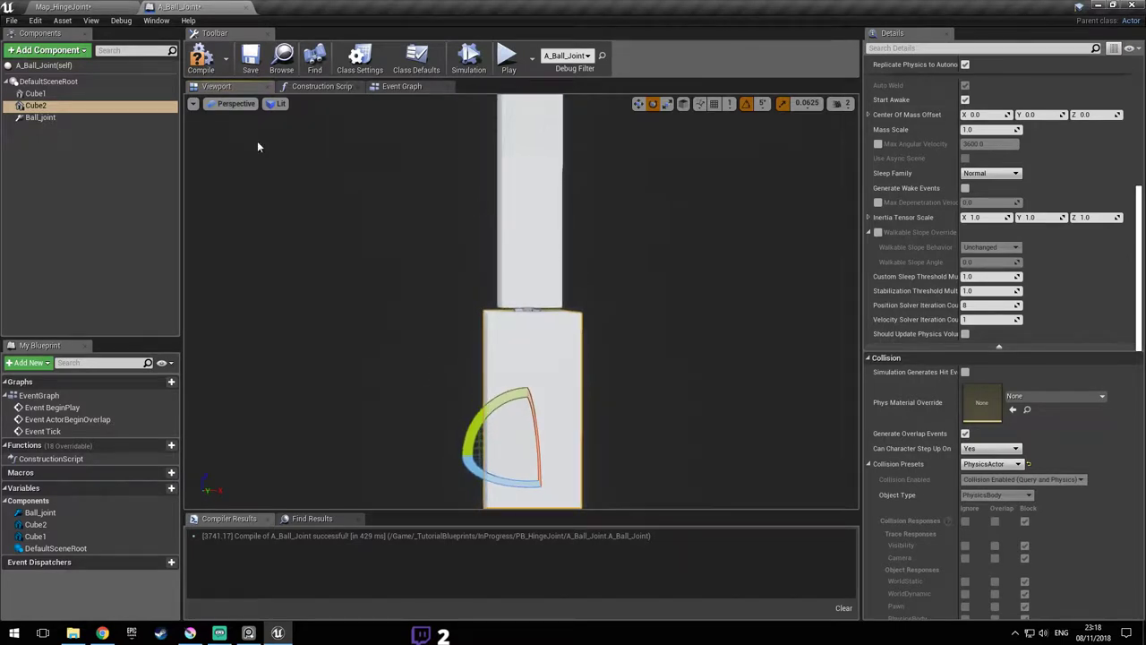
click(70, 115)
drag(599, 299, 579, 300)
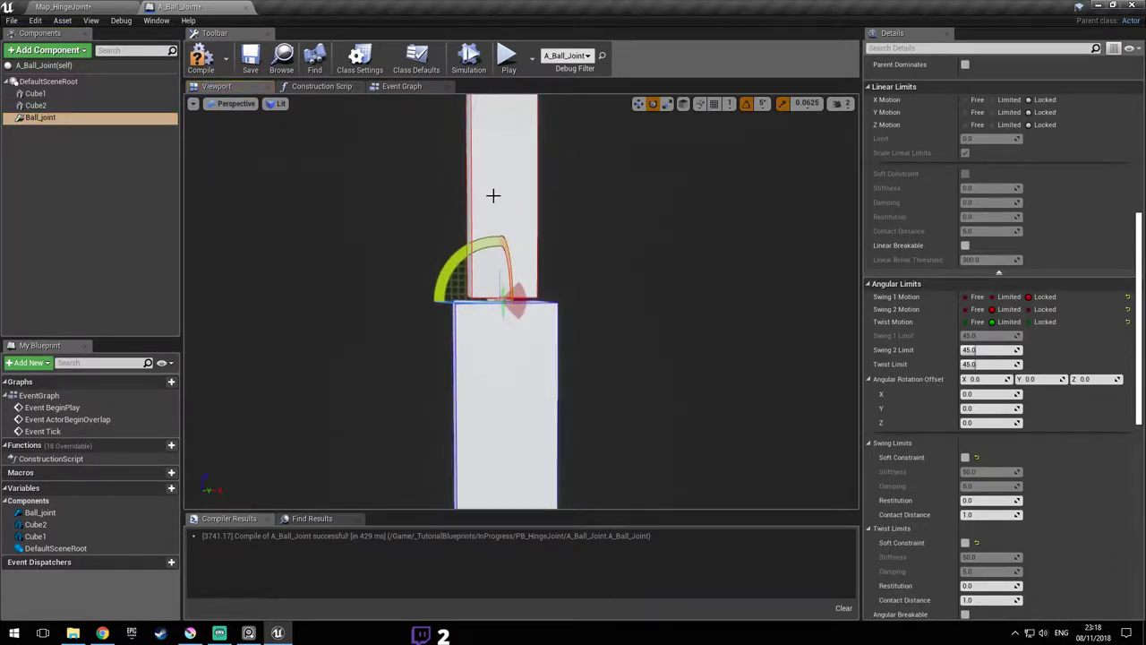
drag(493, 195, 494, 214)
right_drag(540, 398, 470, 316)
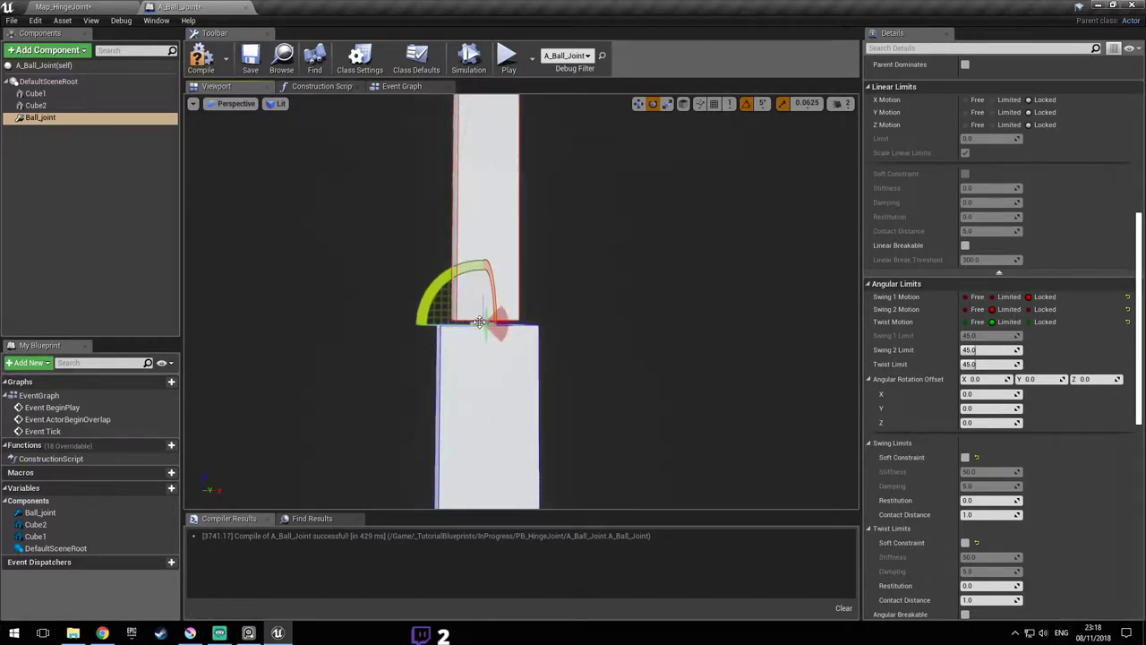
drag(402, 373, 432, 363)
right_drag(432, 363, 466, 381)
drag(466, 380, 490, 354)
mouse_move(490, 354)
right_down()
mouse_move(484, 389)
mouse_move(434, 389)
mouse_move(512, 377)
mouse_move(437, 364)
mouse_move(478, 339)
right_up()
drag(515, 345, 524, 344)
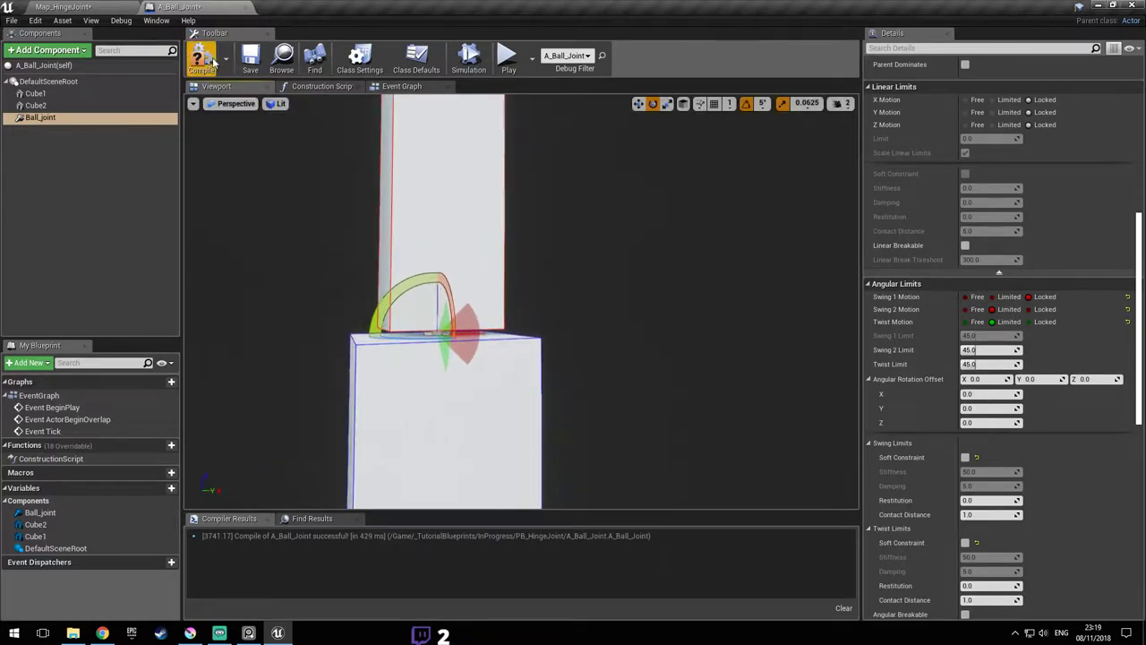
- Compile and save A_Ball_Joint, play the Map_HingeJoint level to test the joint with Swing 1 locked, and stop playing
click(256, 62)
click(99, 8)
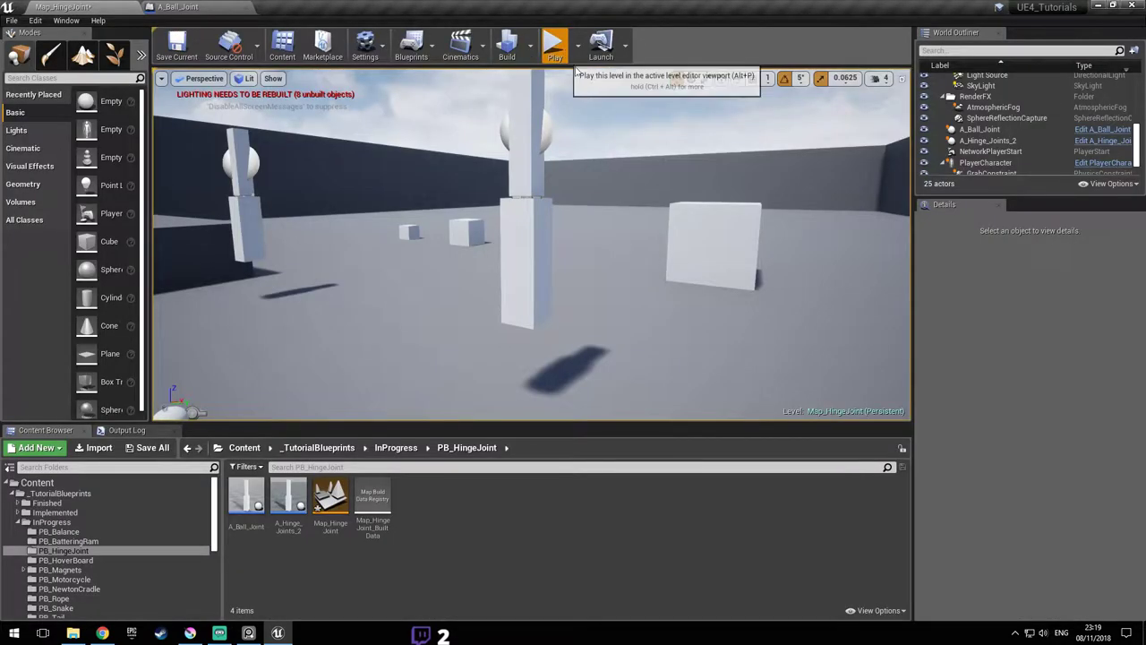
click(563, 49)
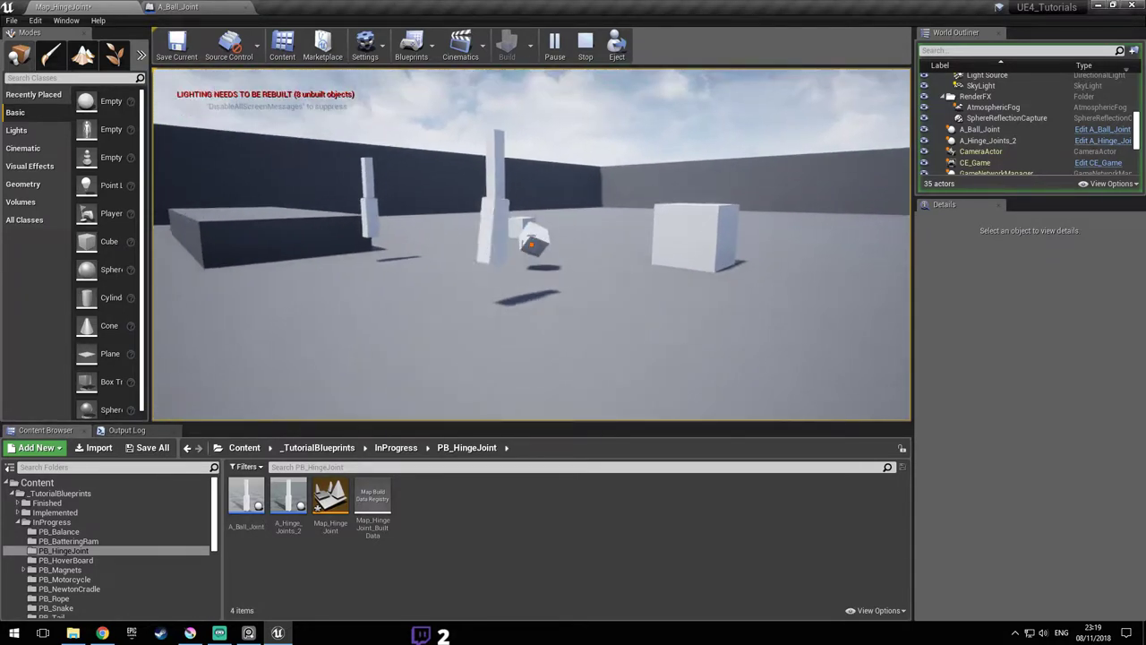
key(Escape)
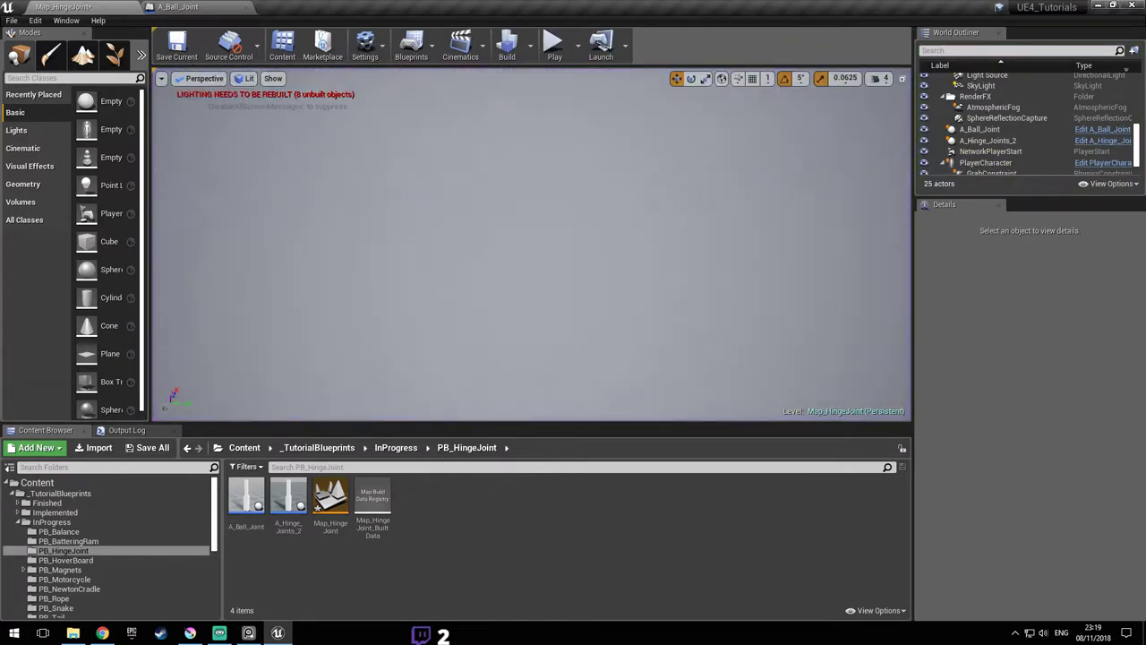
- Play the level again, watch the lower block's swing and twist from different sides, and stop playing
click(465, 129)
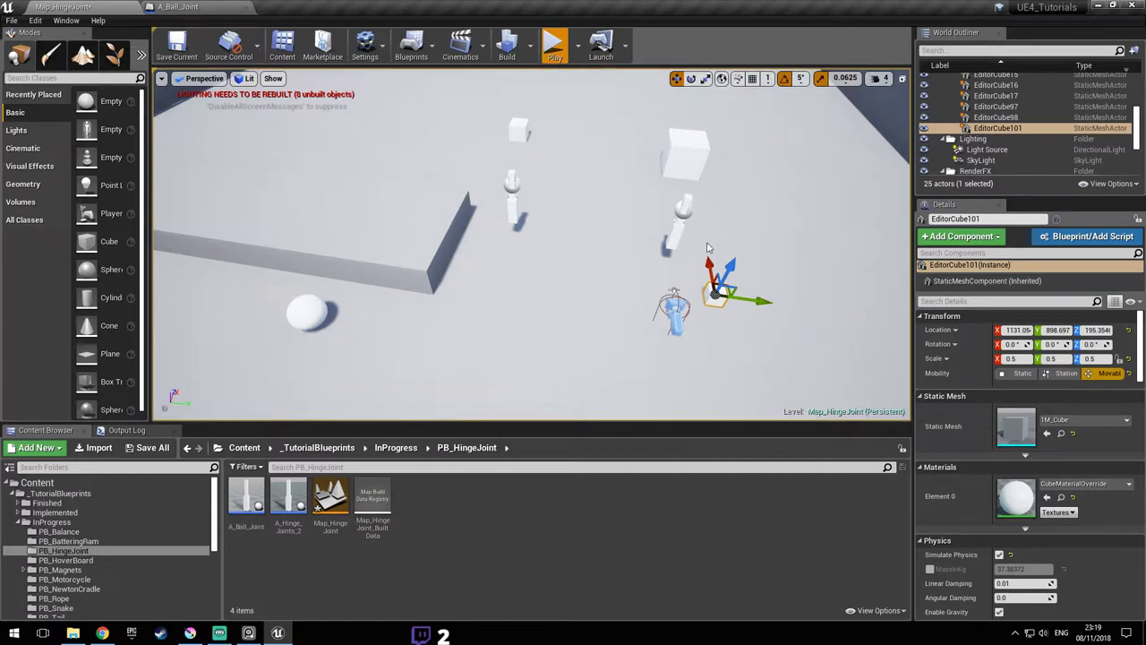
key(alt+p)
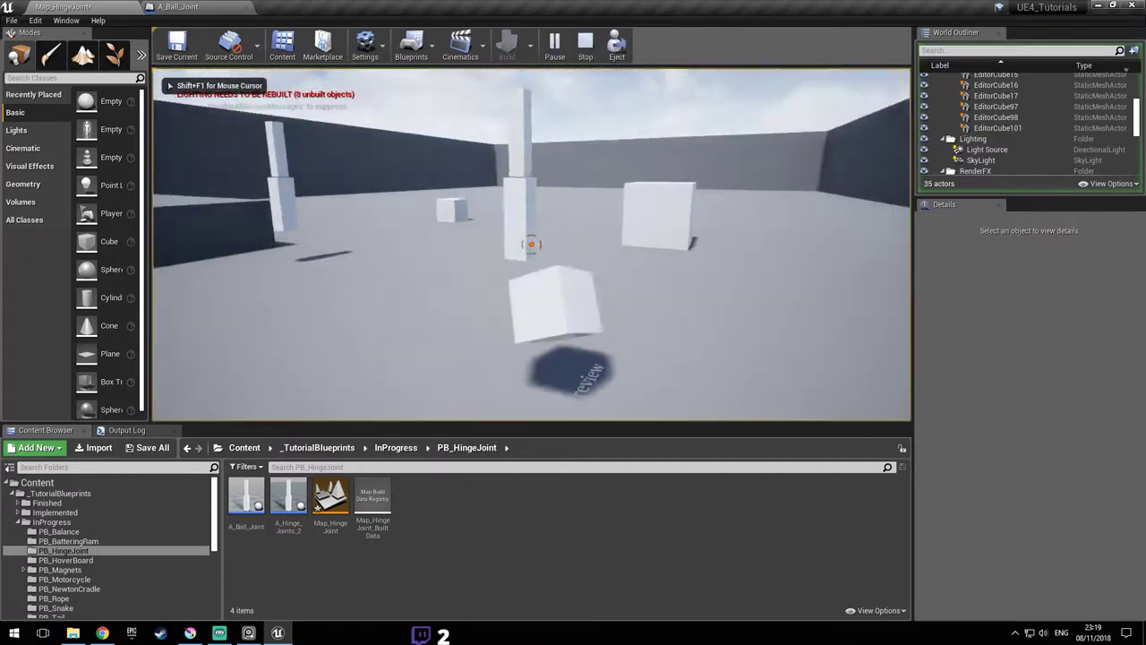
key(w)
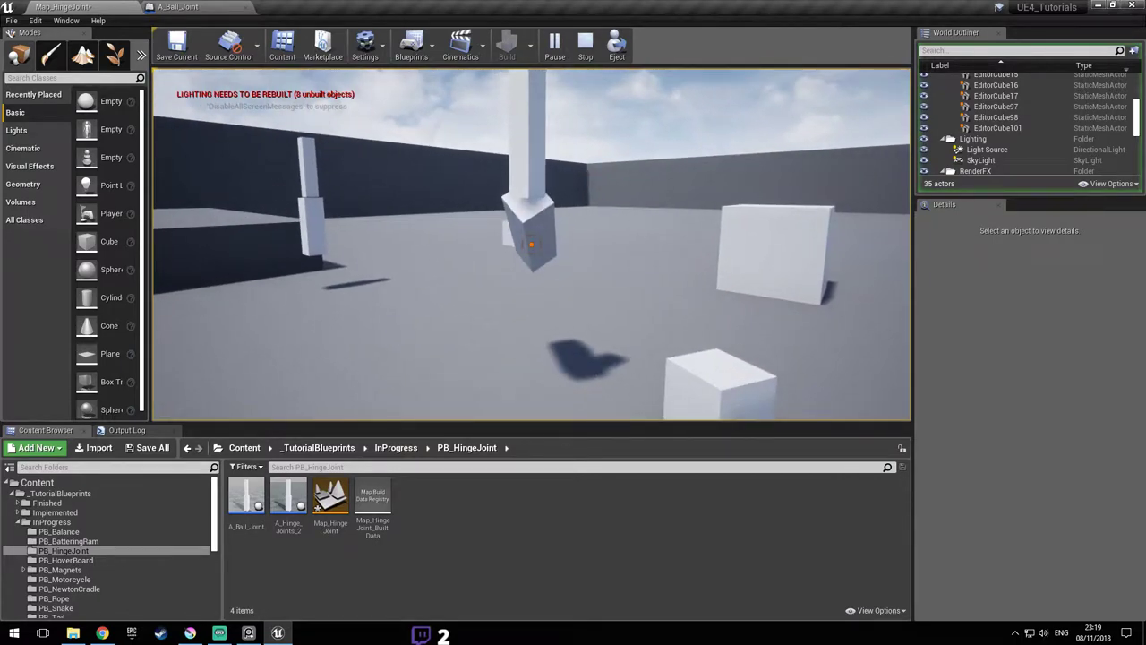
key(d)
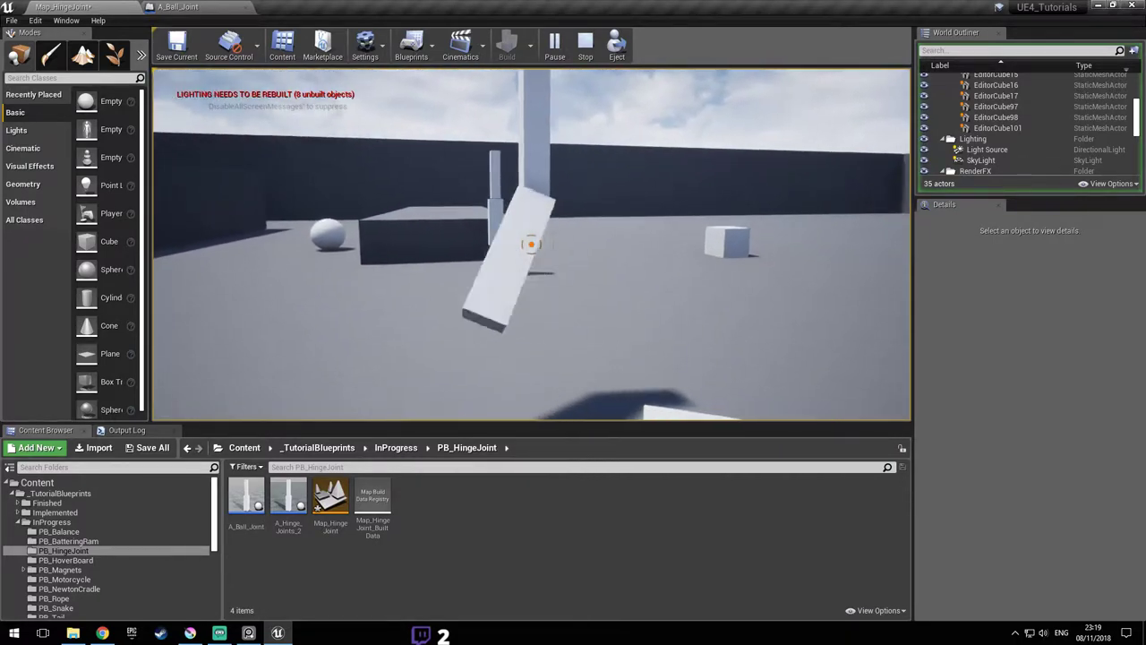
key(d)
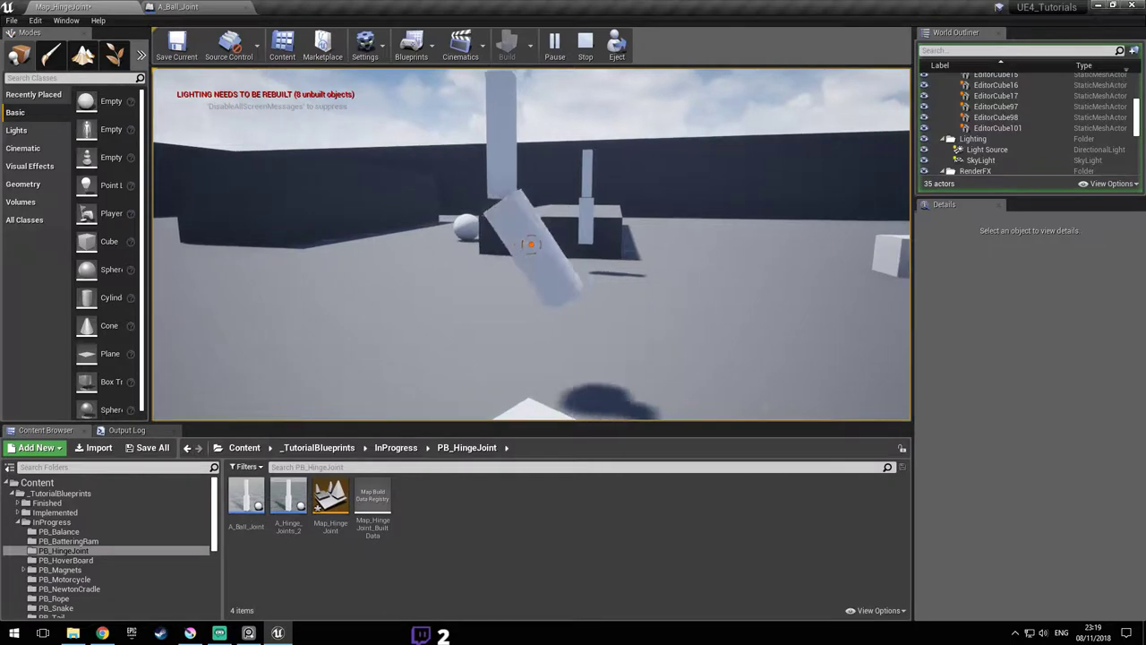
key(a)
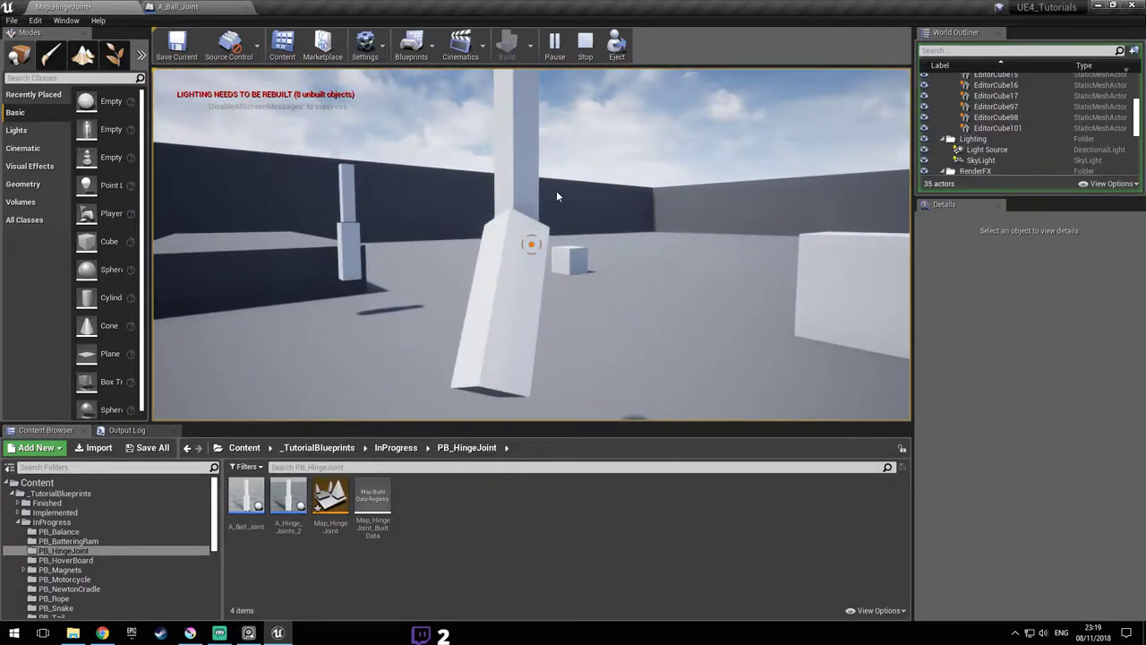
key(Escape)
- Switch to the reference image board to check the joint type diagrams, and return to the level editor
key(alt+Tab)
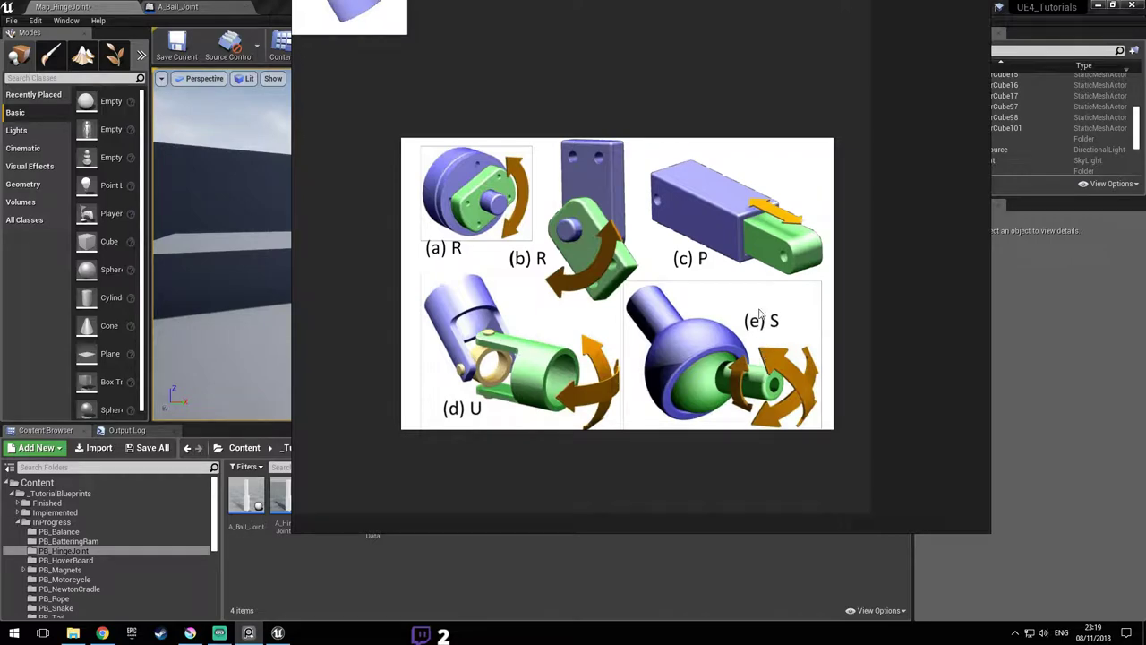
key(alt+Tab)
right_drag(703, 236, 645, 268)
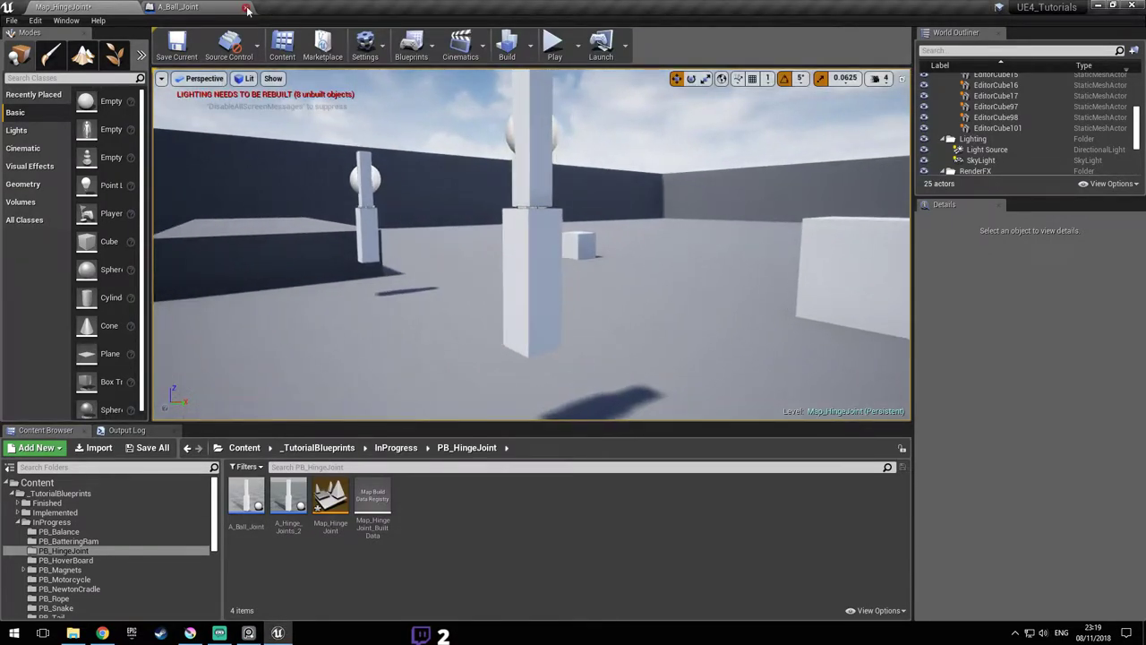
- Set Ball_joint's Swing 1 Motion to Free in the A_Ball_Joint blueprint and compile it
click(226, 6)
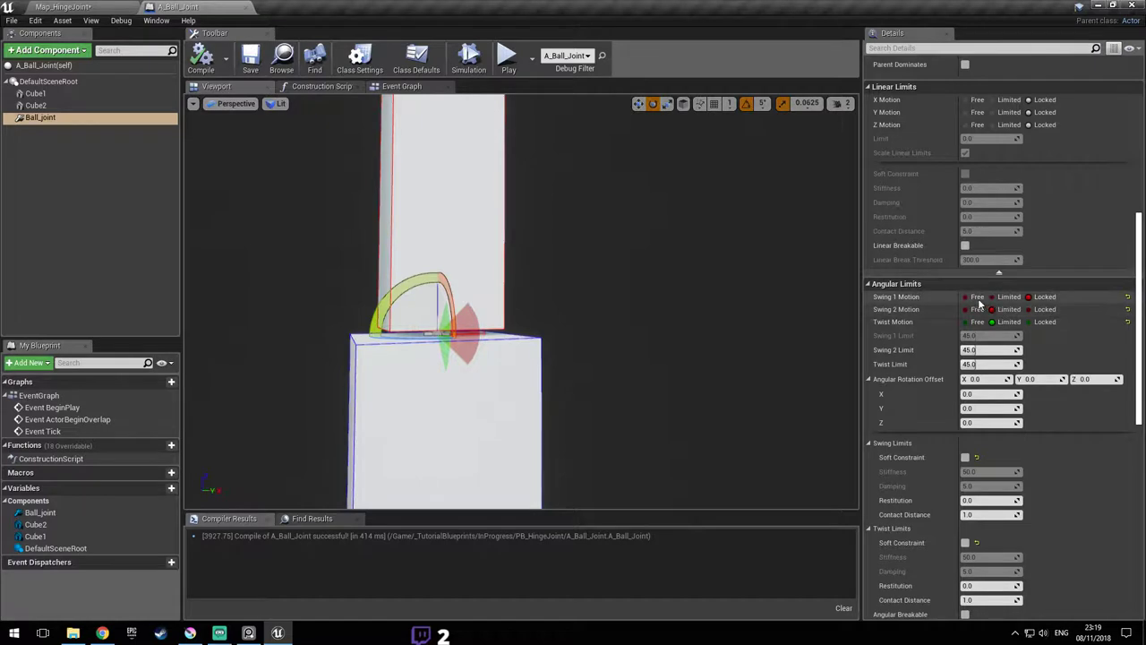
click(979, 301)
right_drag(530, 322, 492, 313)
click(206, 62)
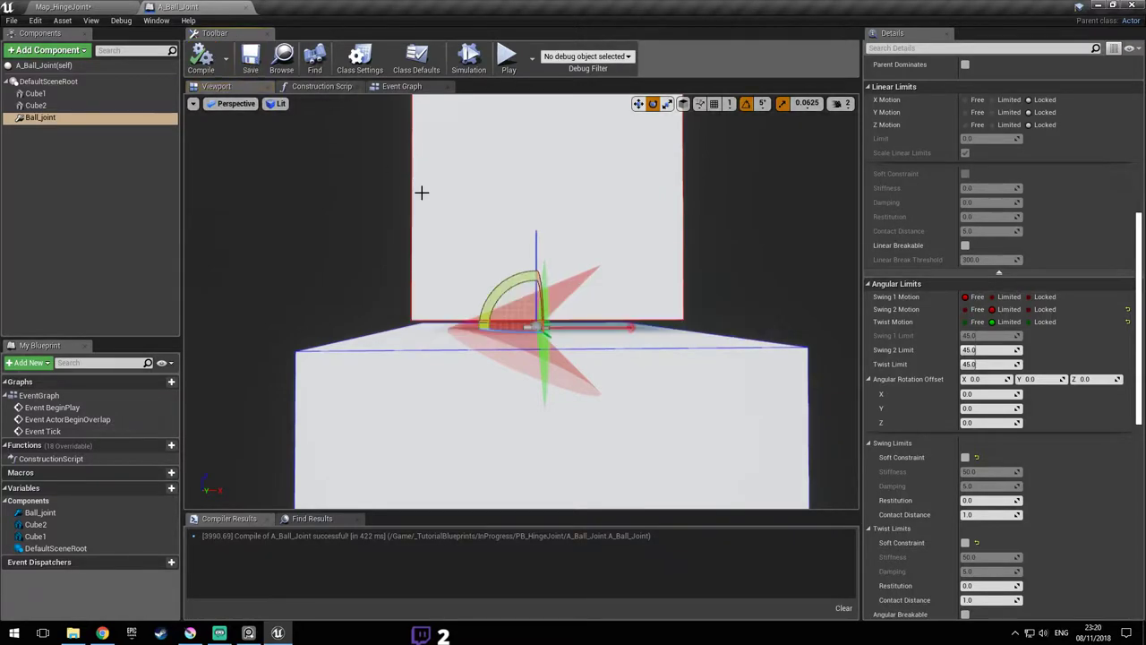
- Play the Map_HingeJoint level, disturb the ball joint's lower block to test the free Swing 1 motion, and stop playing
click(62, 6)
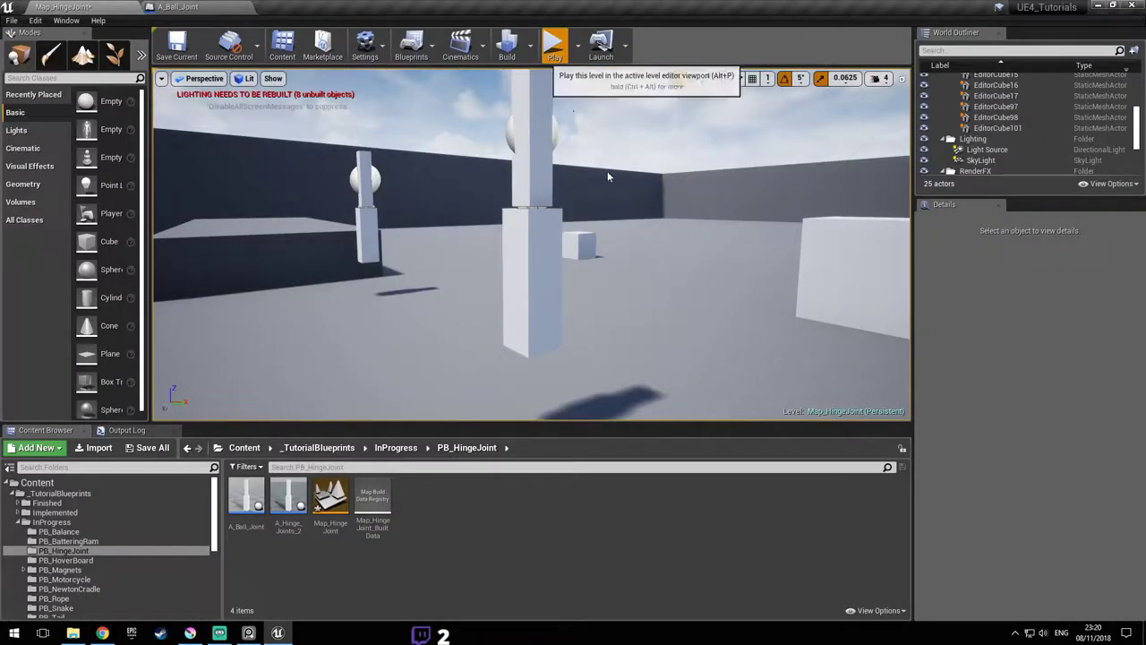
click(552, 42)
key(w)
key(d)
click(531, 245)
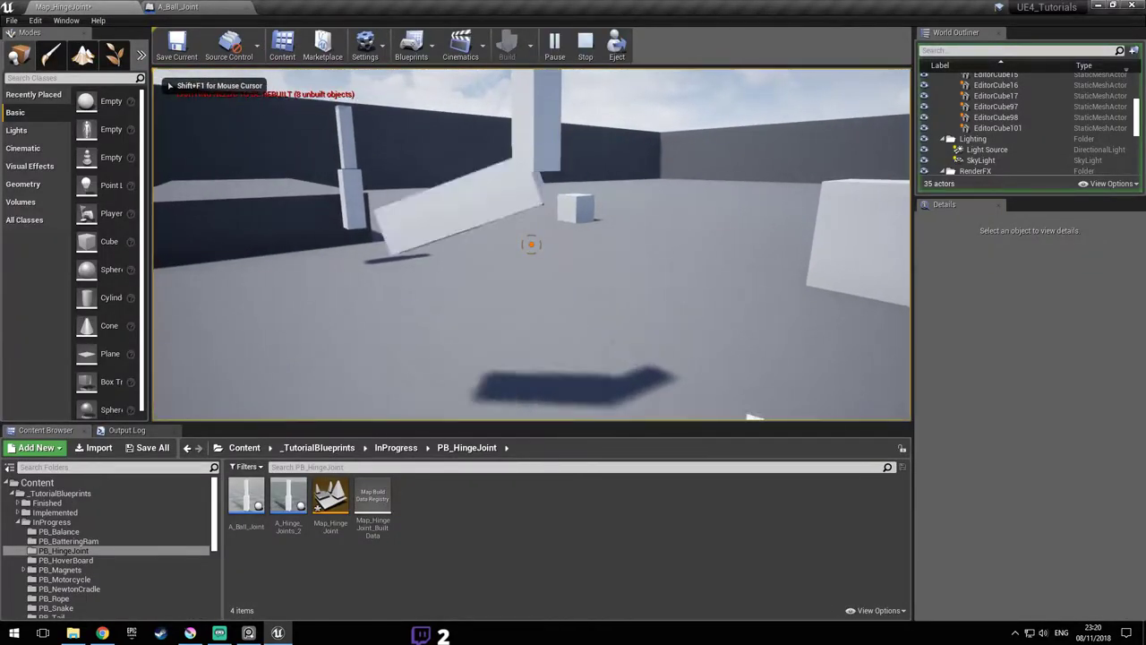
click(530, 244)
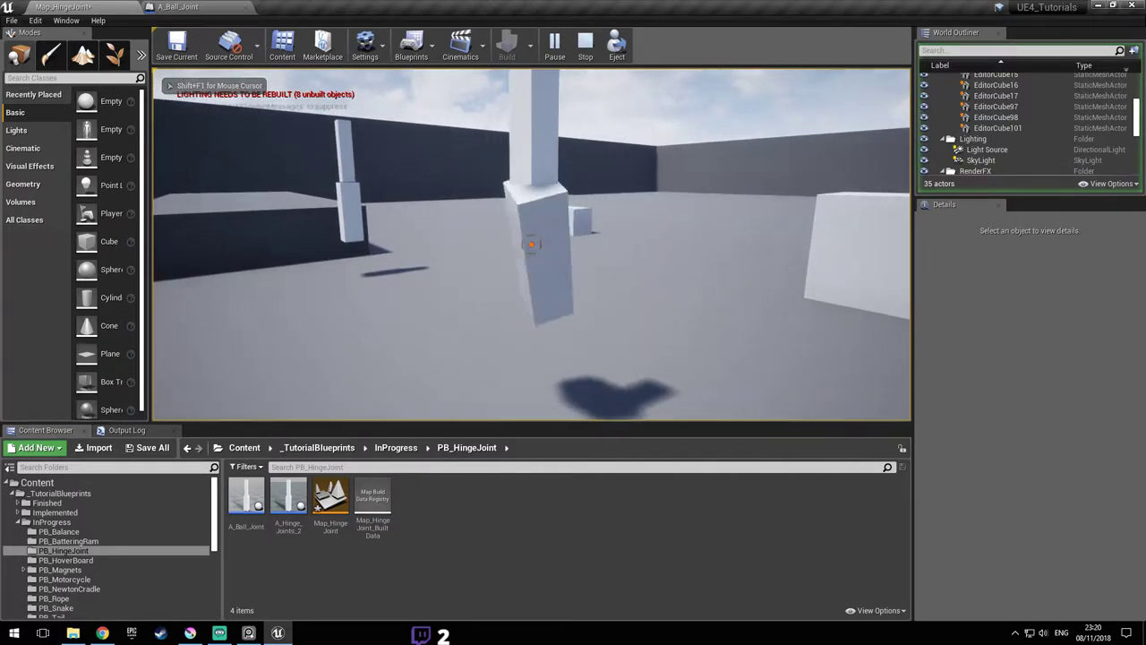
click(530, 244)
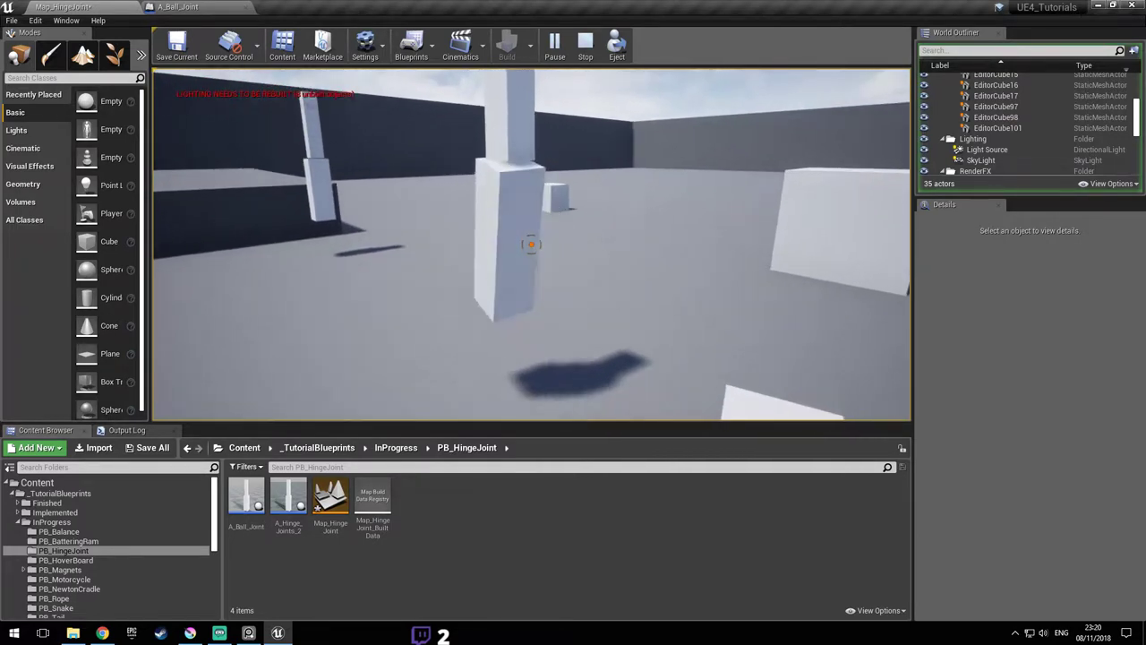
key(a)
key(d)
key(w)
click(531, 244)
key(d)
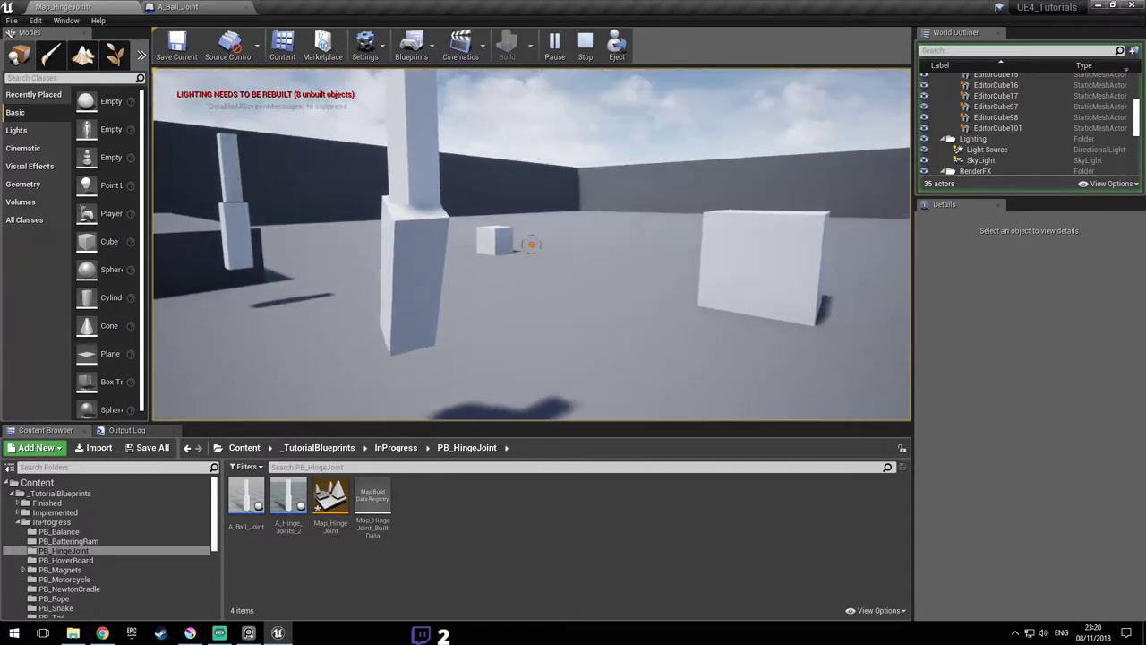
key(Escape)
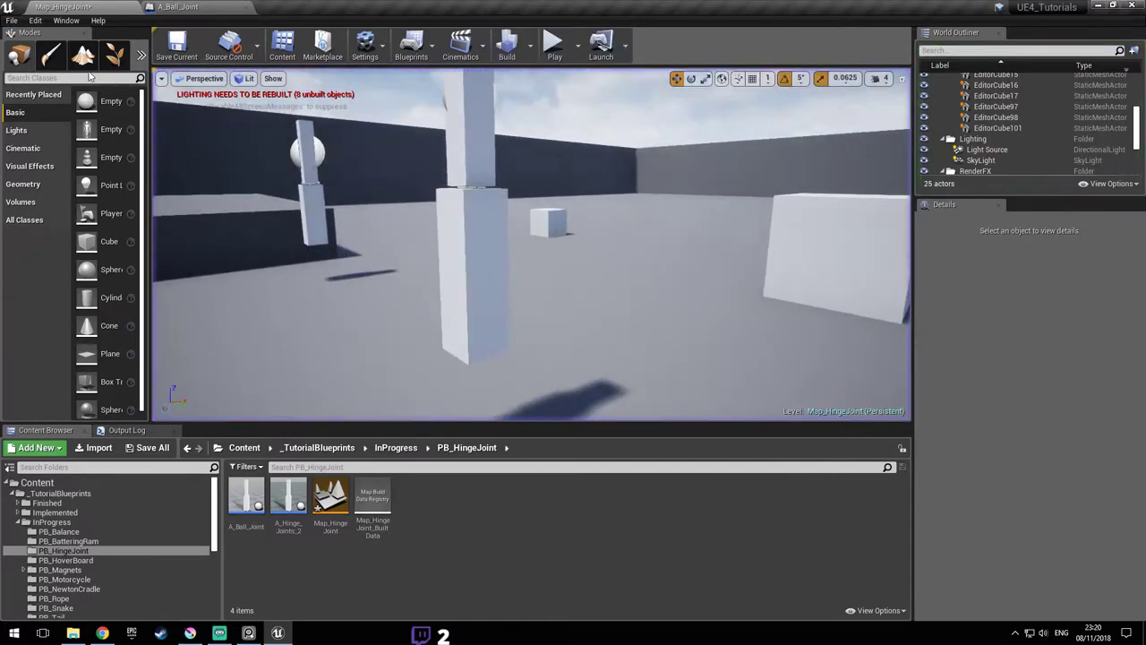
- Return to the A_Ball_Joint blueprint and examine Ball_joint's swing and twist limit shapes with Swing 1 free
click(166, 6)
key(a)
right_drag(618, 241, 743, 246)
drag(533, 243, 528, 244)
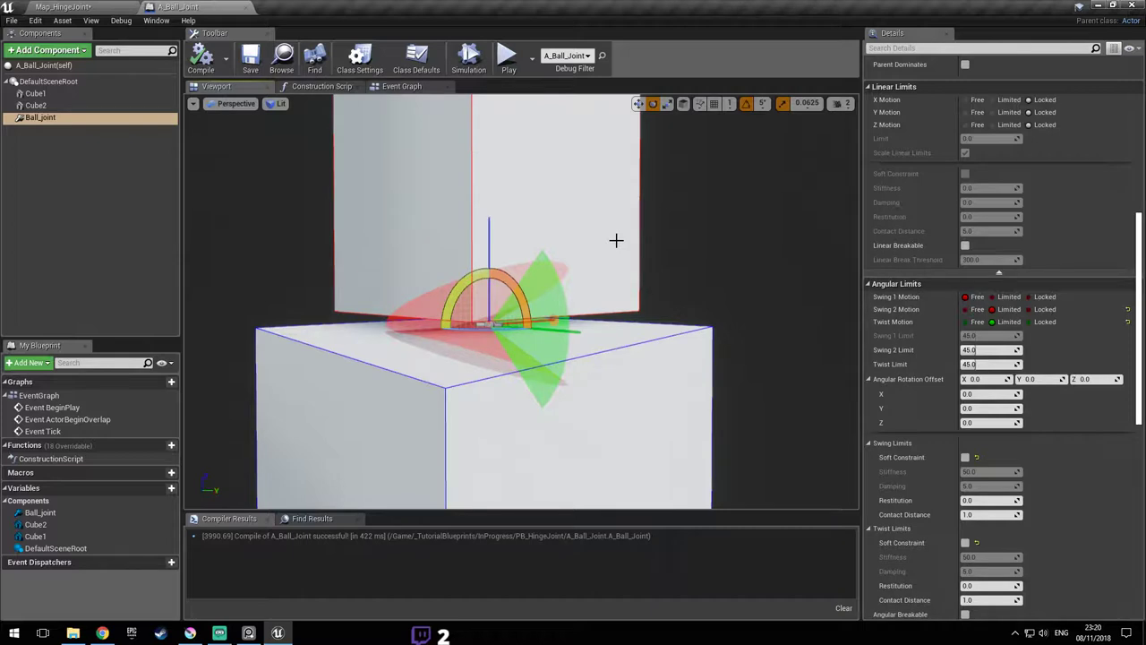
drag(591, 239, 606, 259)
drag(582, 210, 580, 208)
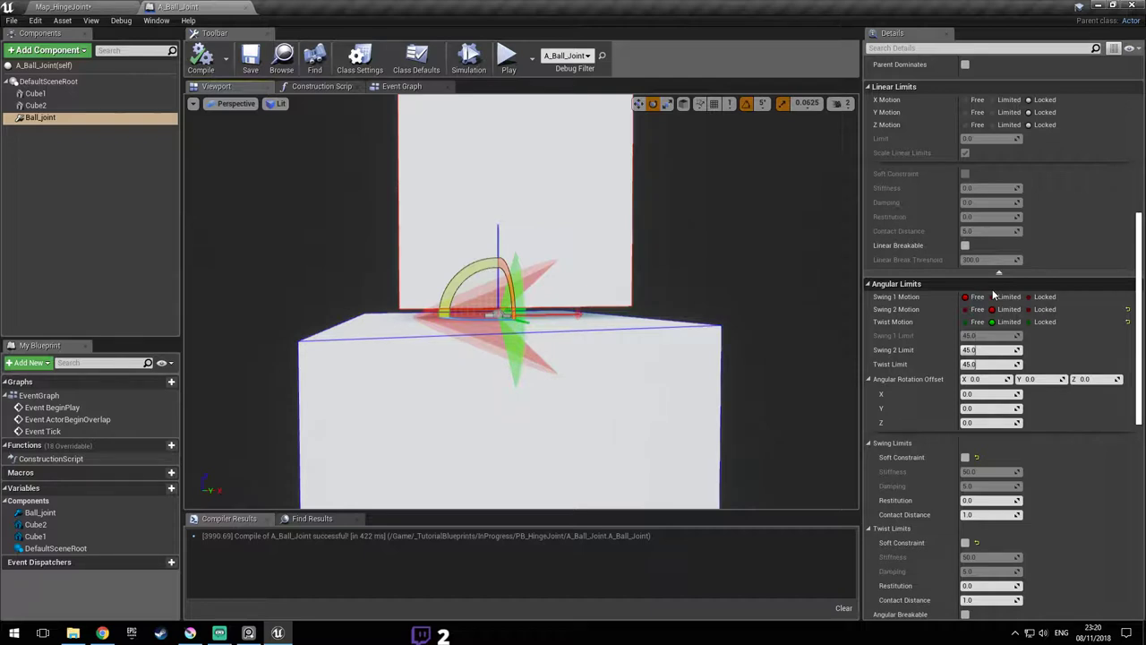
right_drag(573, 269, 546, 251)
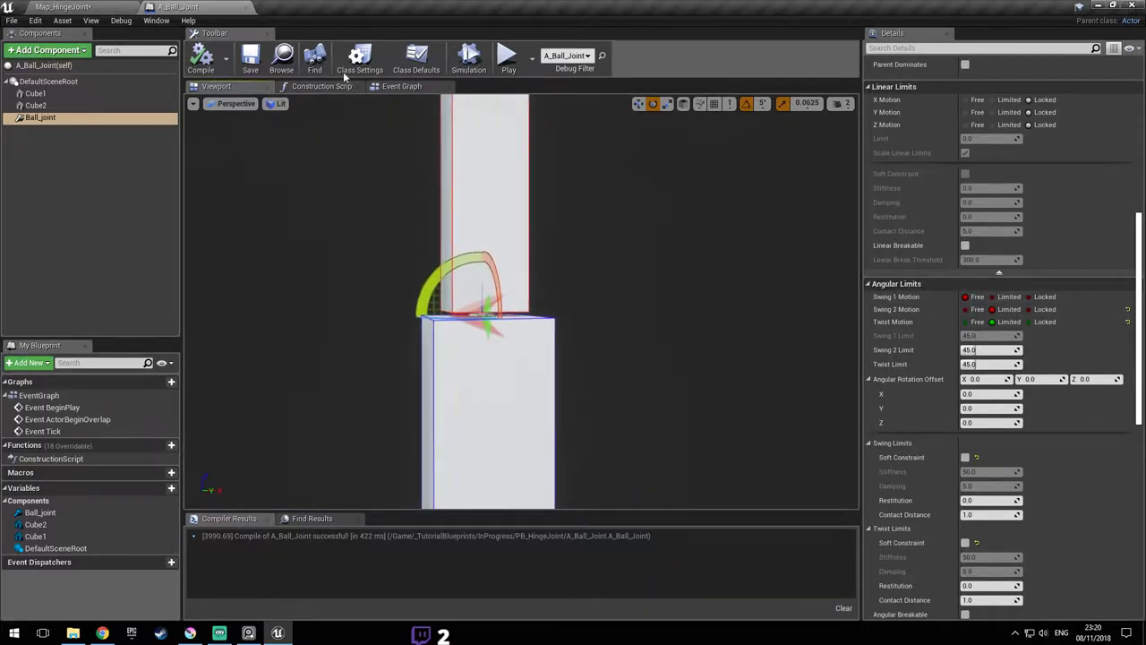
right_drag(430, 233, 403, 224)
- Close the A_Ball_Joint blueprint and save the Map_HingeJoint level
middle_click(182, 7)
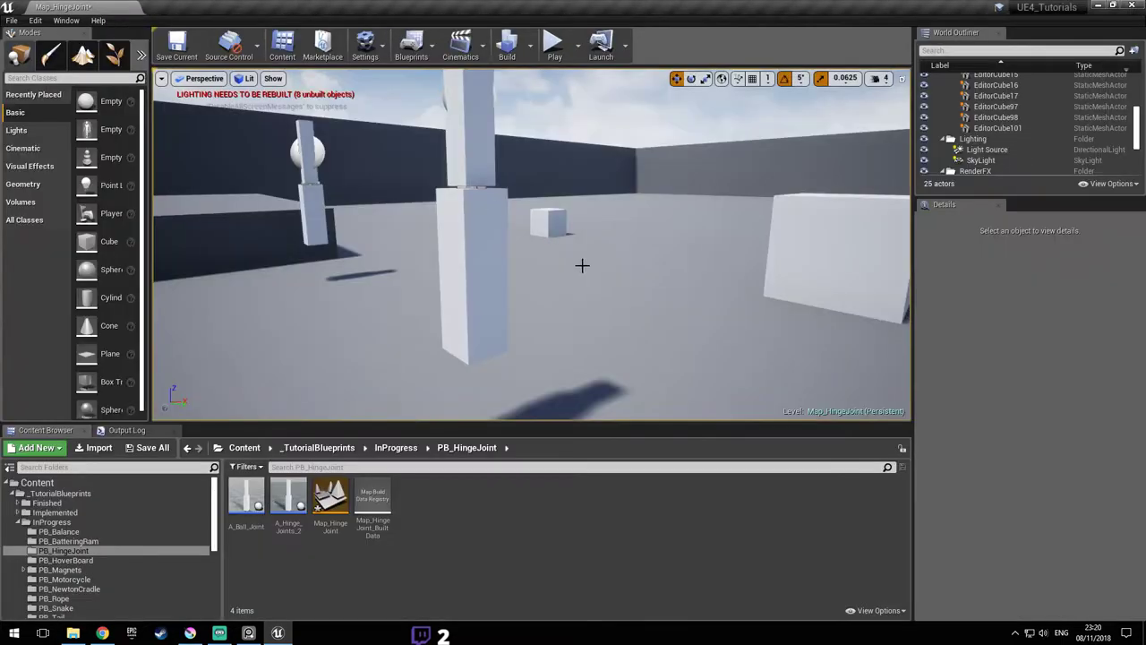
right_drag(580, 266, 608, 235)
key(ctrl+s)
- Move the A_Ball_Joint actor next to the A_Hinge_Joints_2 actor in the level and save the level
right_drag(562, 274, 605, 223)
click(605, 223)
drag(645, 183, 404, 191)
right_drag(404, 192, 497, 203)
key(ctrl+s)
right_drag(556, 243, 568, 279)
- Switch to the reference image board, examine the linear joint diagram closely, and return to the level editor
key(alt+Tab)
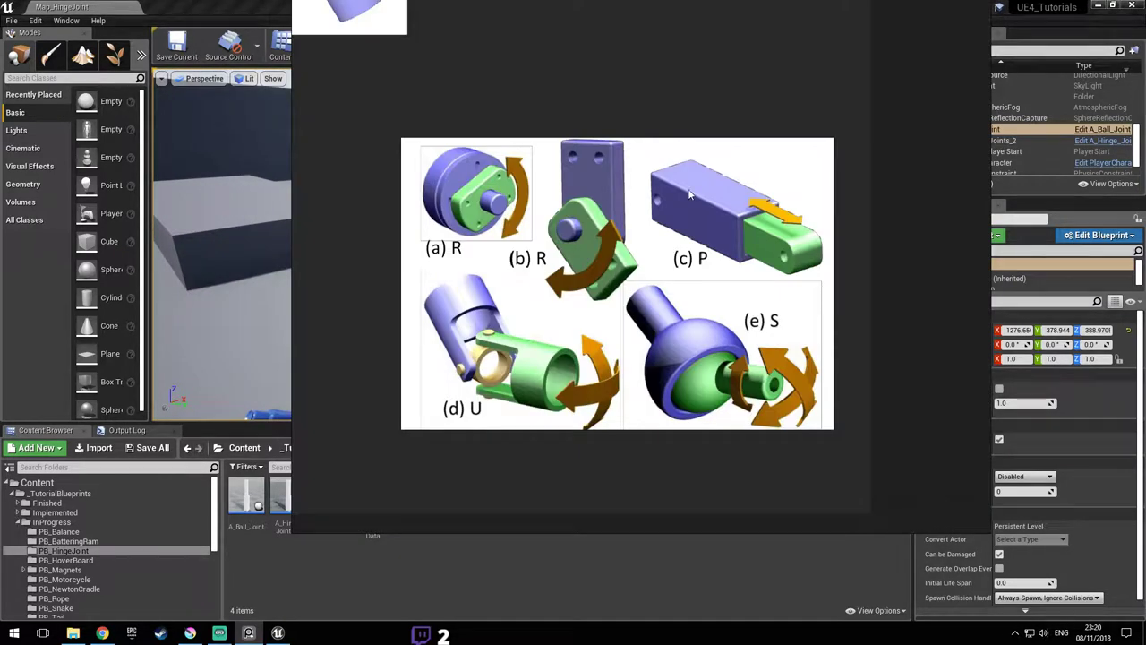
right_drag(453, 363, 490, 403)
middle_drag(537, 366, 680, 340)
scroll(682, 340, down, 5)
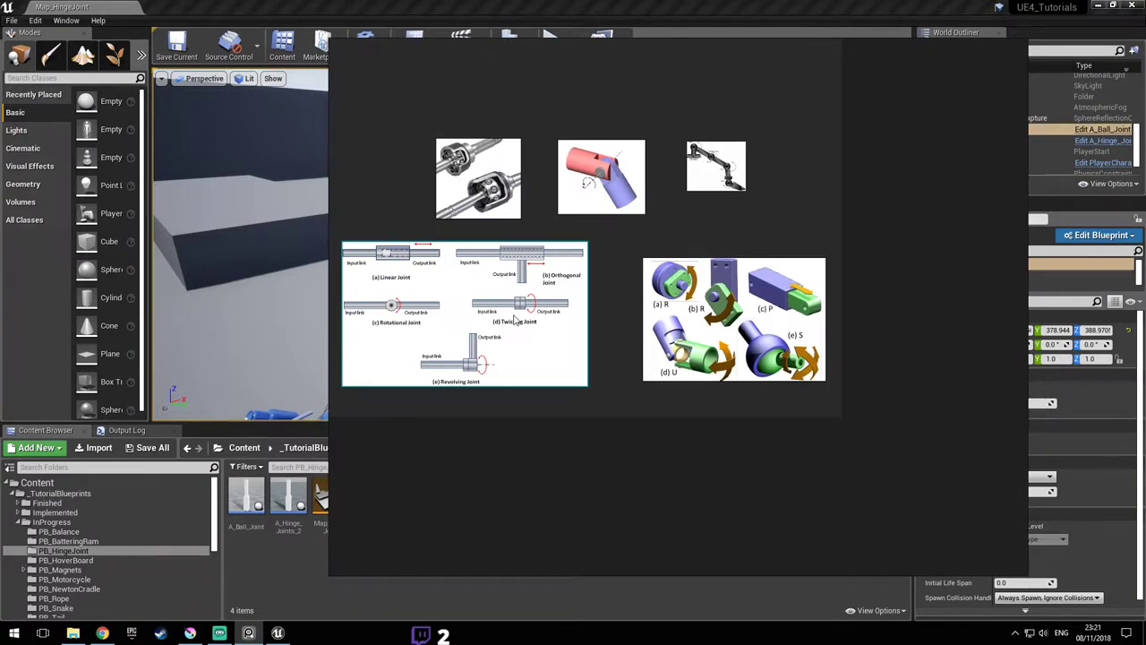
scroll(515, 319, up, 4)
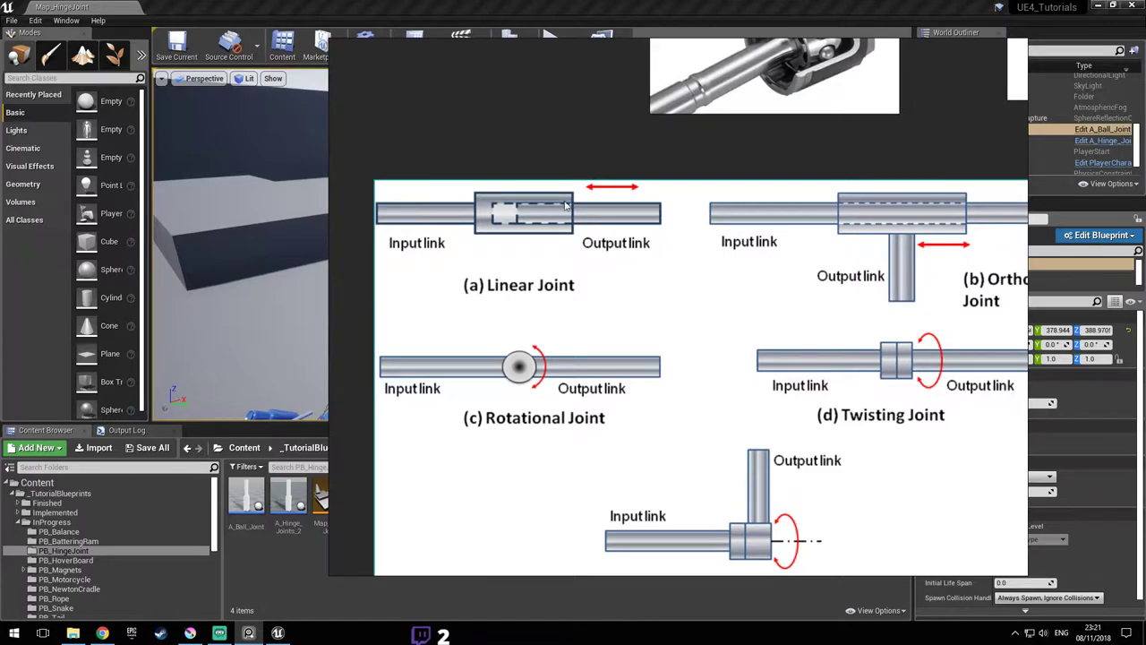
scroll(562, 232, down, 3)
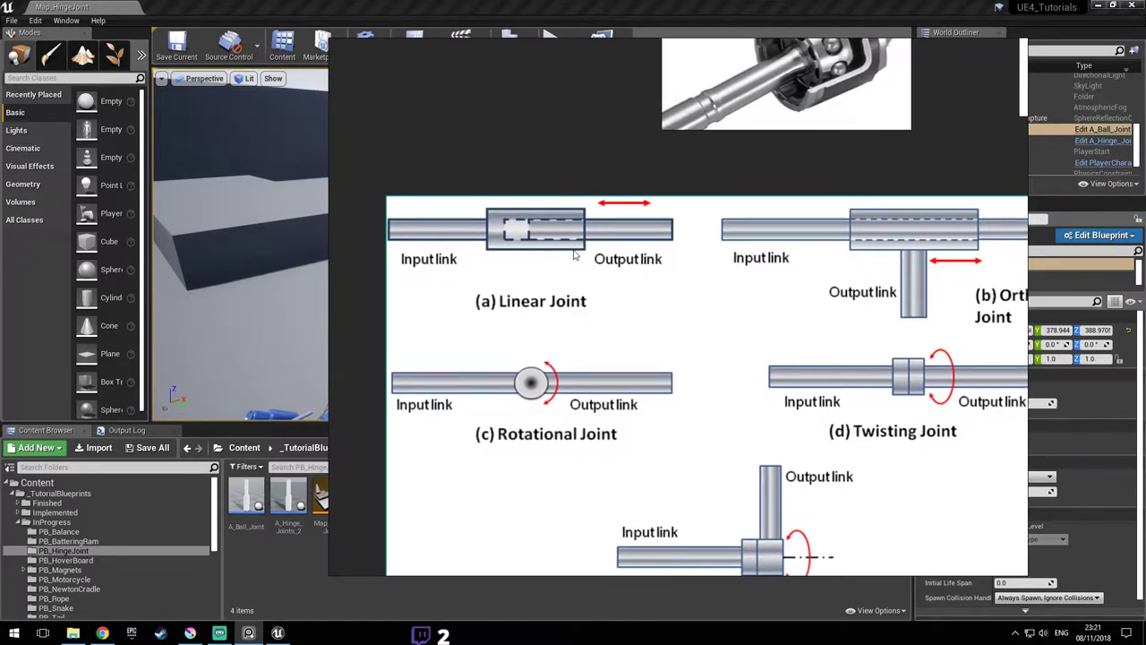
scroll(502, 274, up, 4)
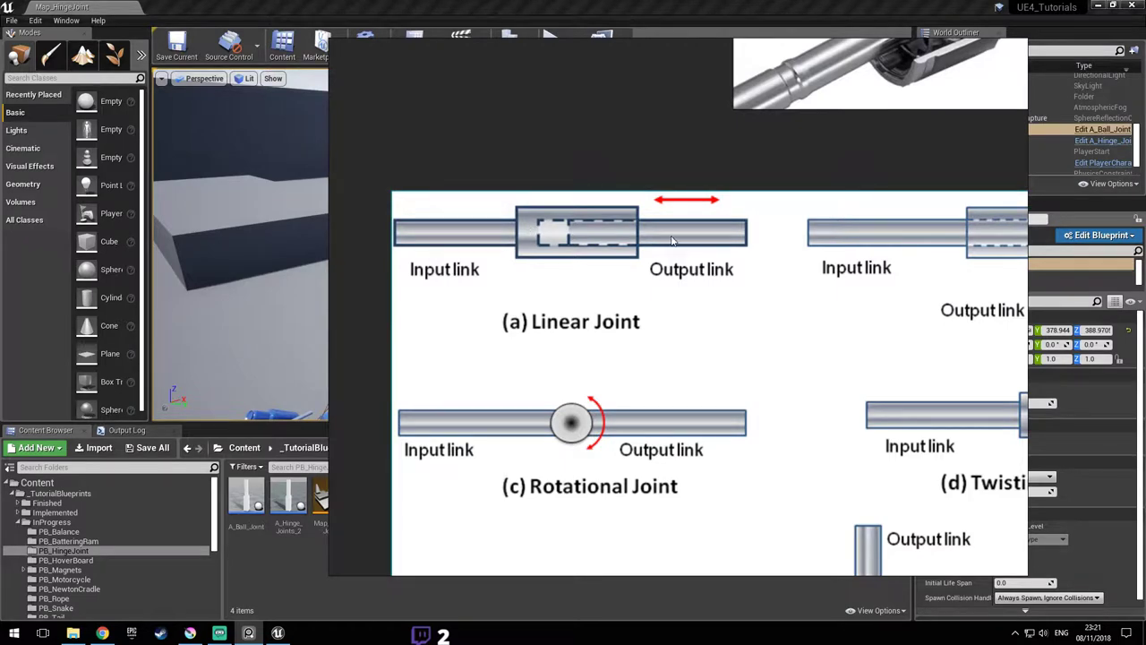
click(260, 232)
right_drag(568, 271, 530, 198)
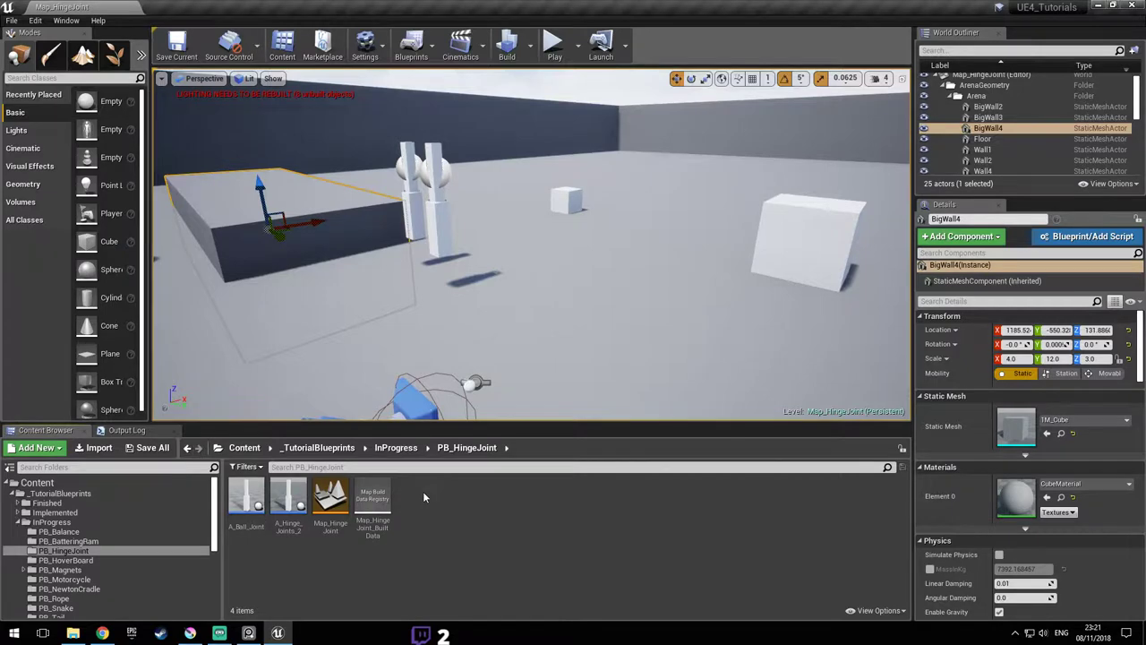
- Create an Actor blueprint named A_Linear_joint in the PB_HingeJoint folder and open it docked beside the Map_HingeJoint level
right_click(422, 490)
click(562, 566)
right_click(429, 504)
click(488, 240)
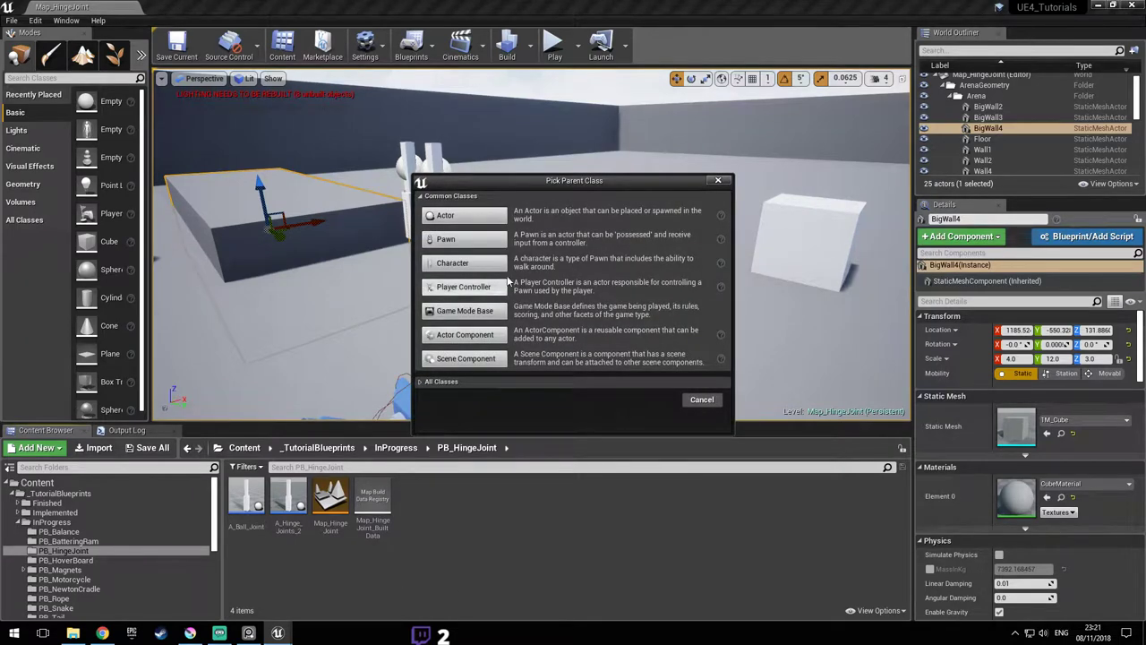
click(465, 213)
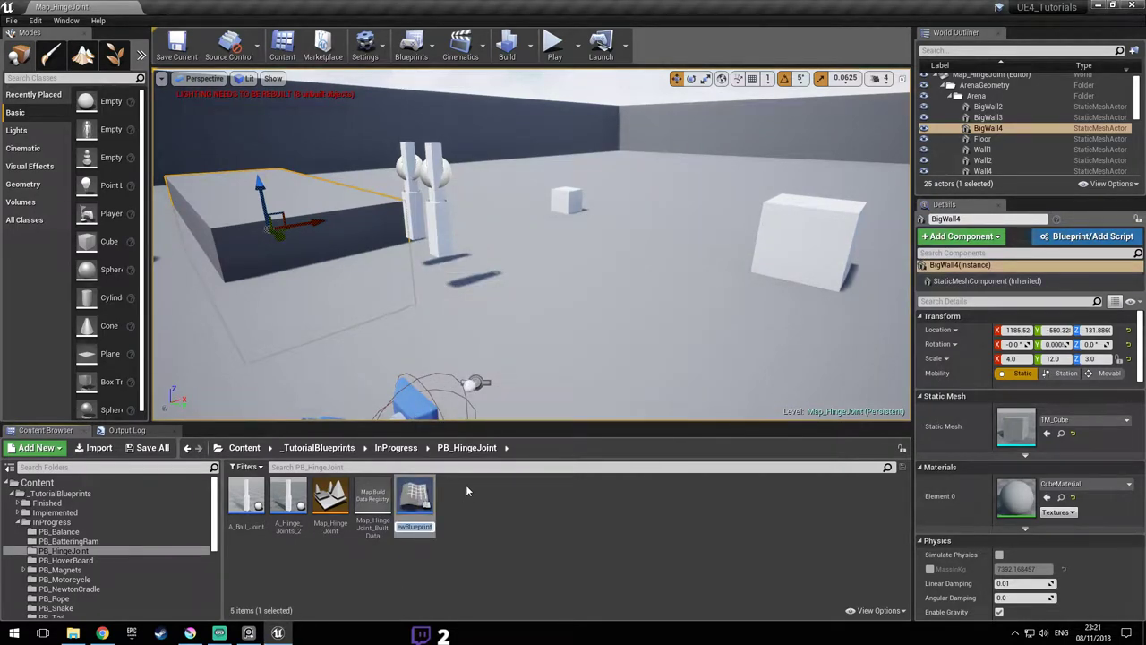
text(A_Linear)
key(BackSpace)
text(_joint)
key(Return)
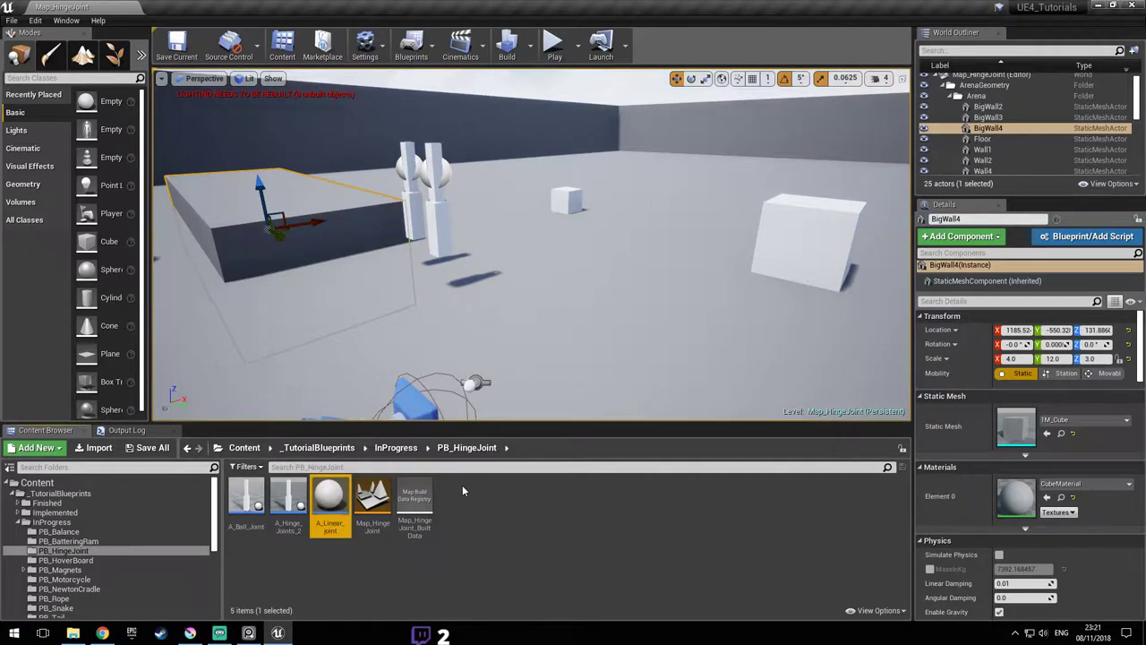
double_click(329, 501)
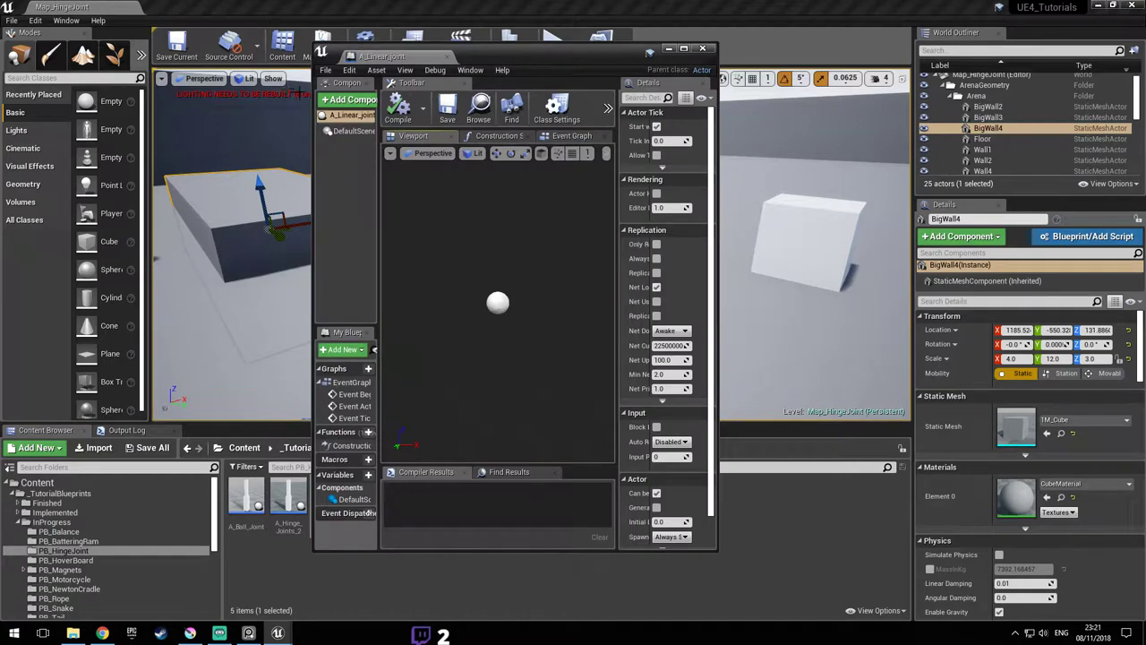
drag(391, 61, 192, 7)
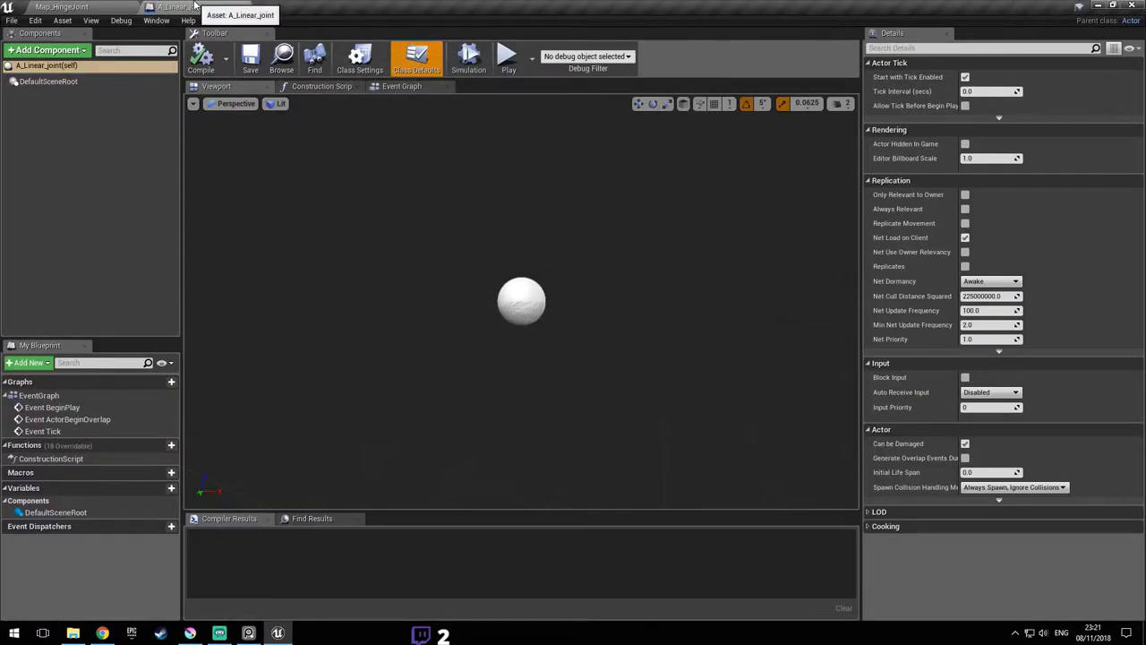
- Check the live stream in Streamlabs OBS and the linear joint diagram on the reference board, returning to the A_Linear_joint blueprint
click(220, 633)
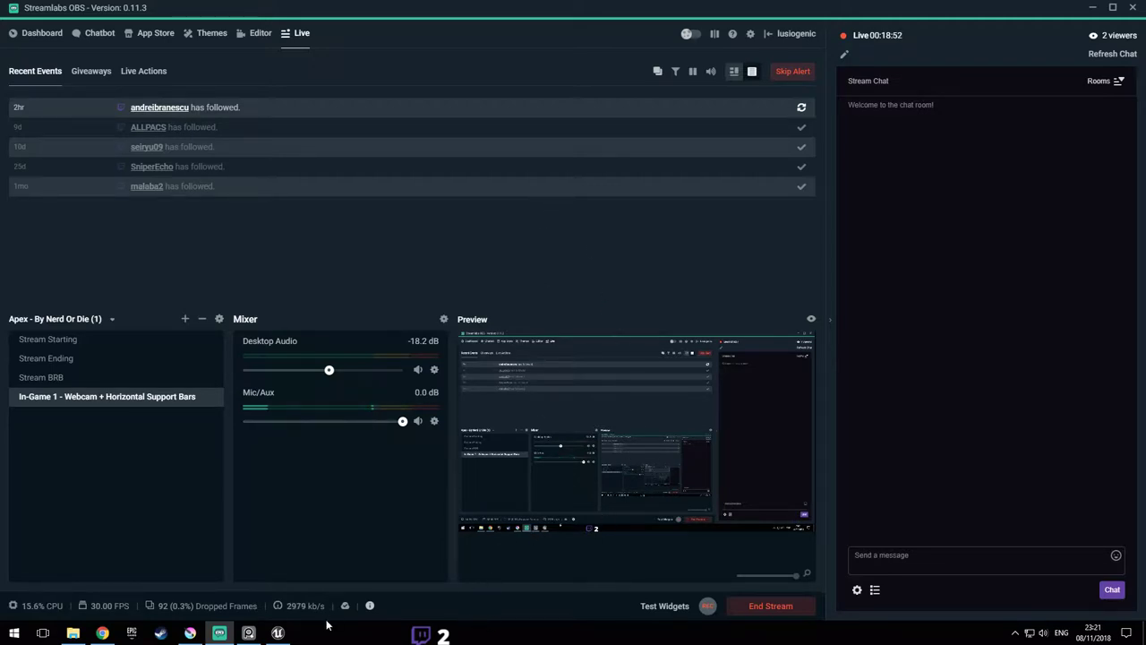
click(278, 633)
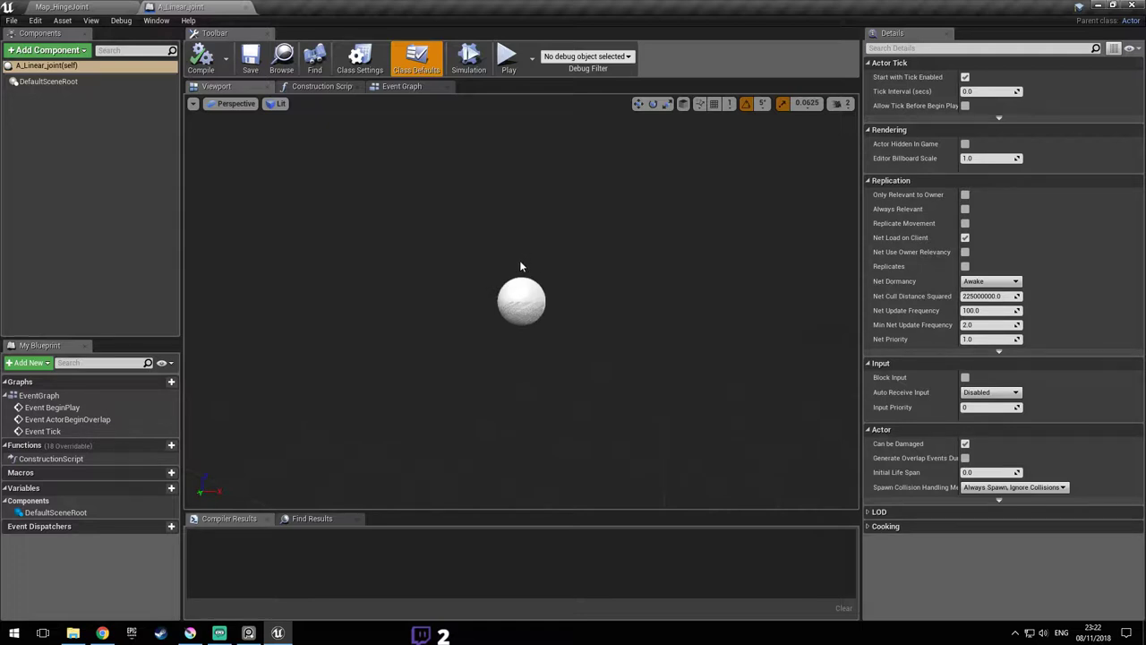
click(254, 633)
right_drag(641, 421, 668, 438)
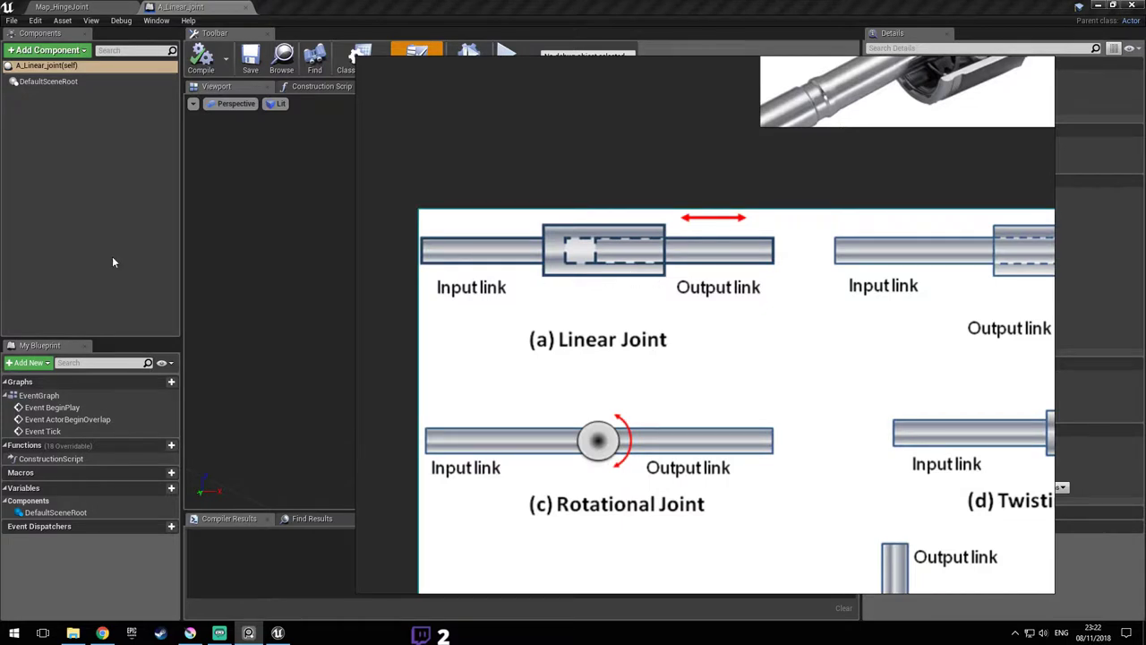
click(248, 218)
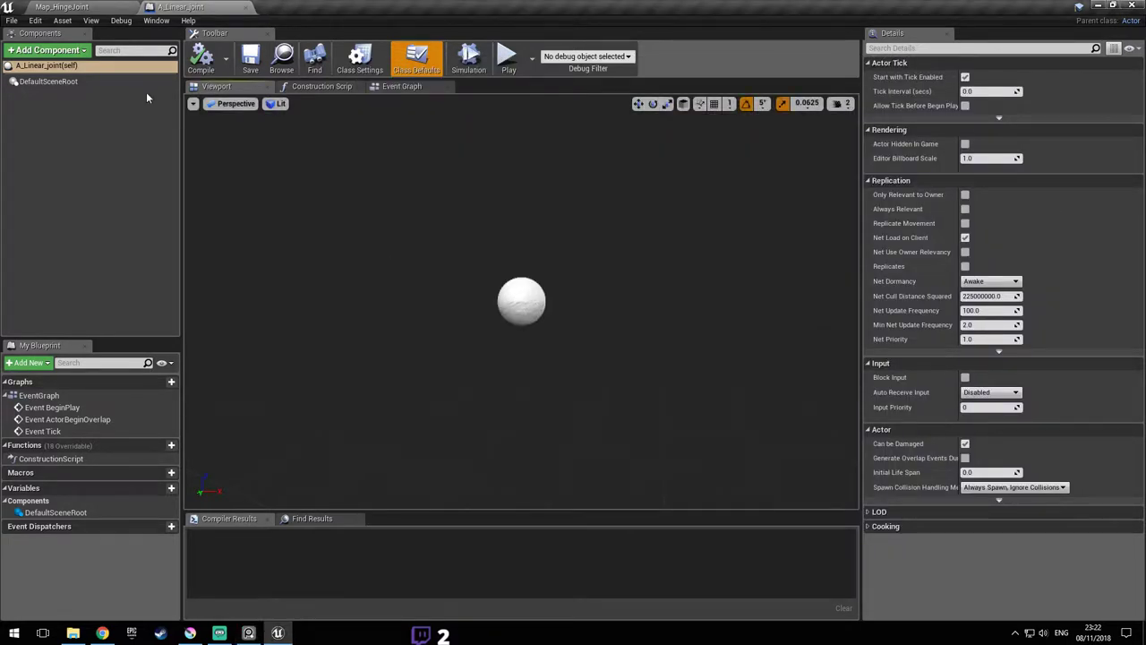
- Add a cube component to the A_Linear_joint blueprint and name it Cube1
click(49, 50)
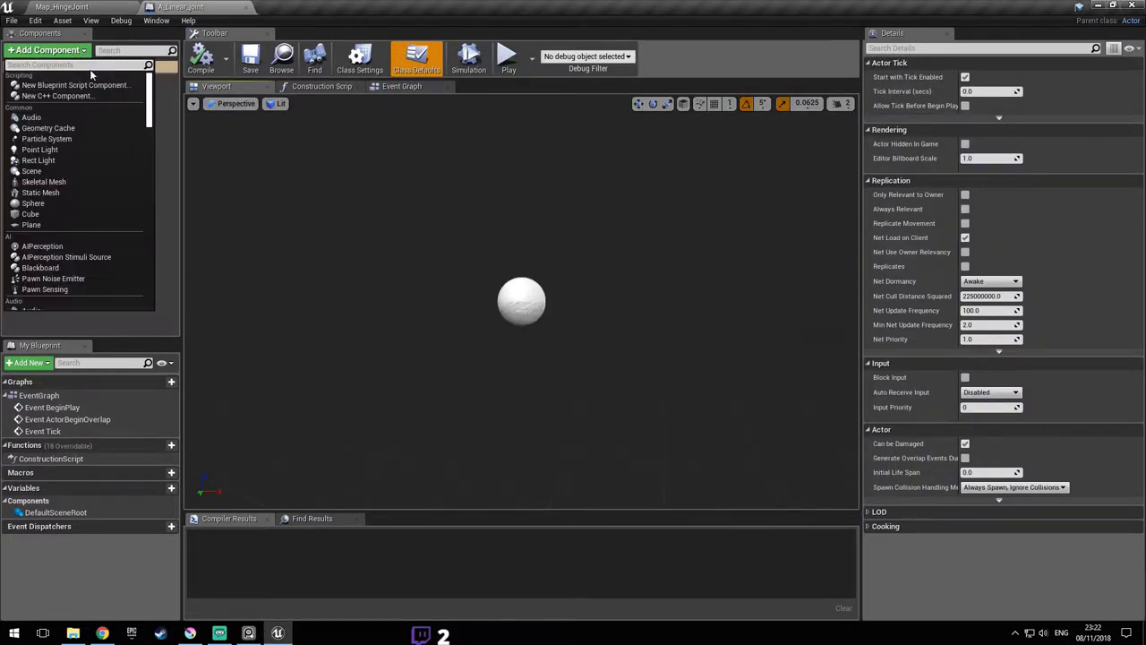
text(cube)
key(Return)
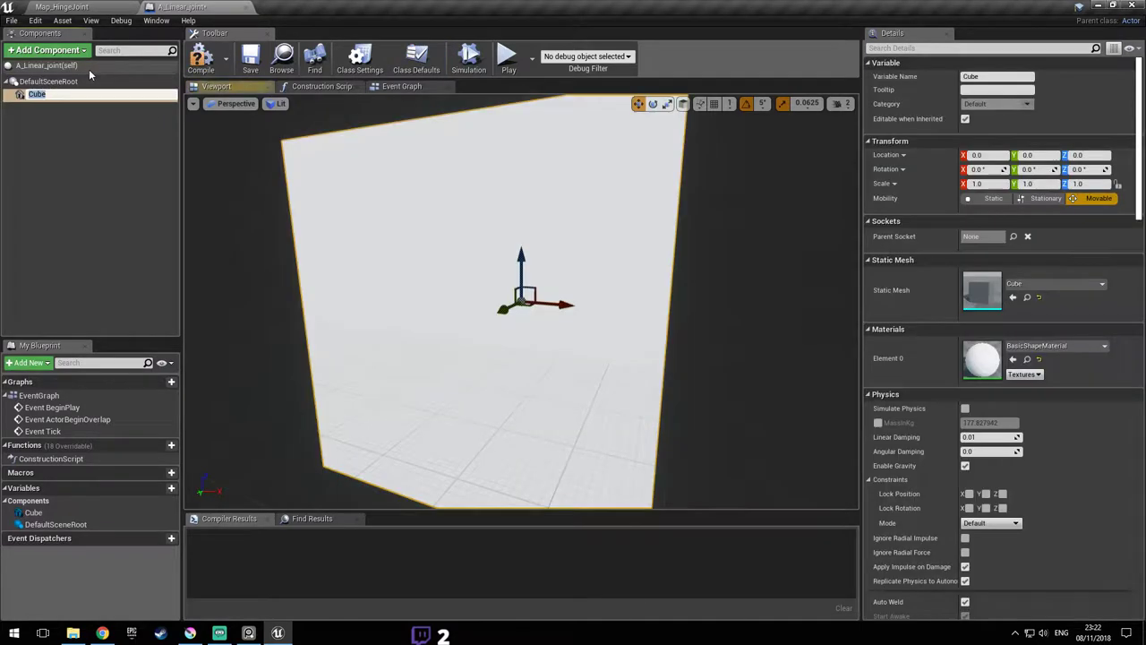
click(110, 95)
key(Return)
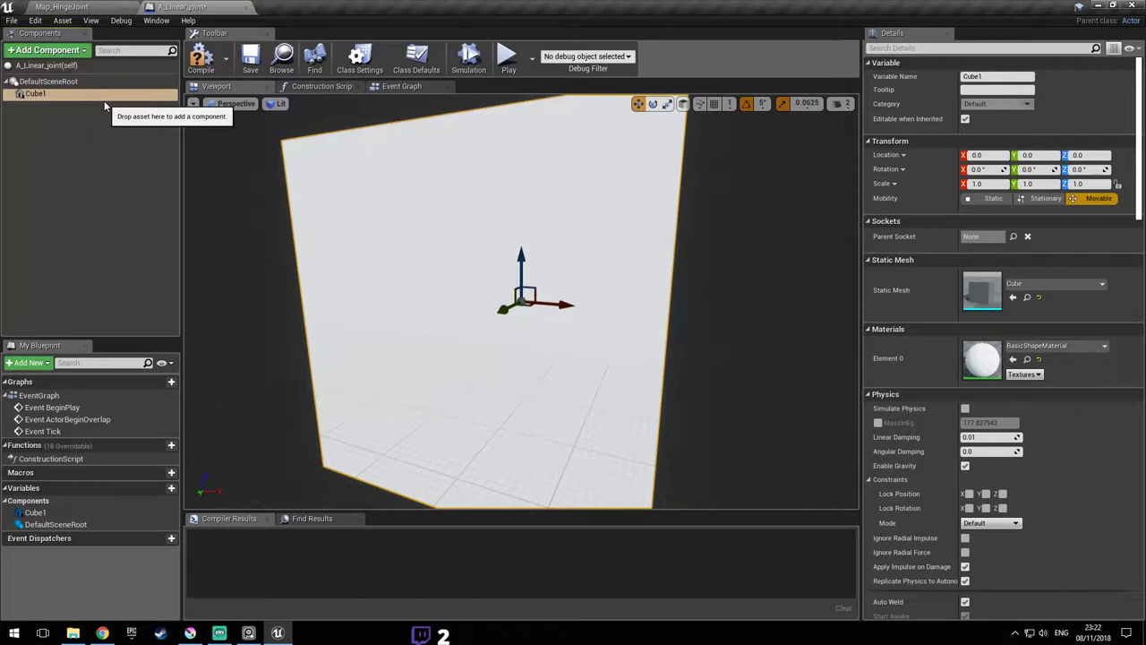
- Try adding a second cube named Cube2 as a child of Cube1, and delete it
click(55, 50)
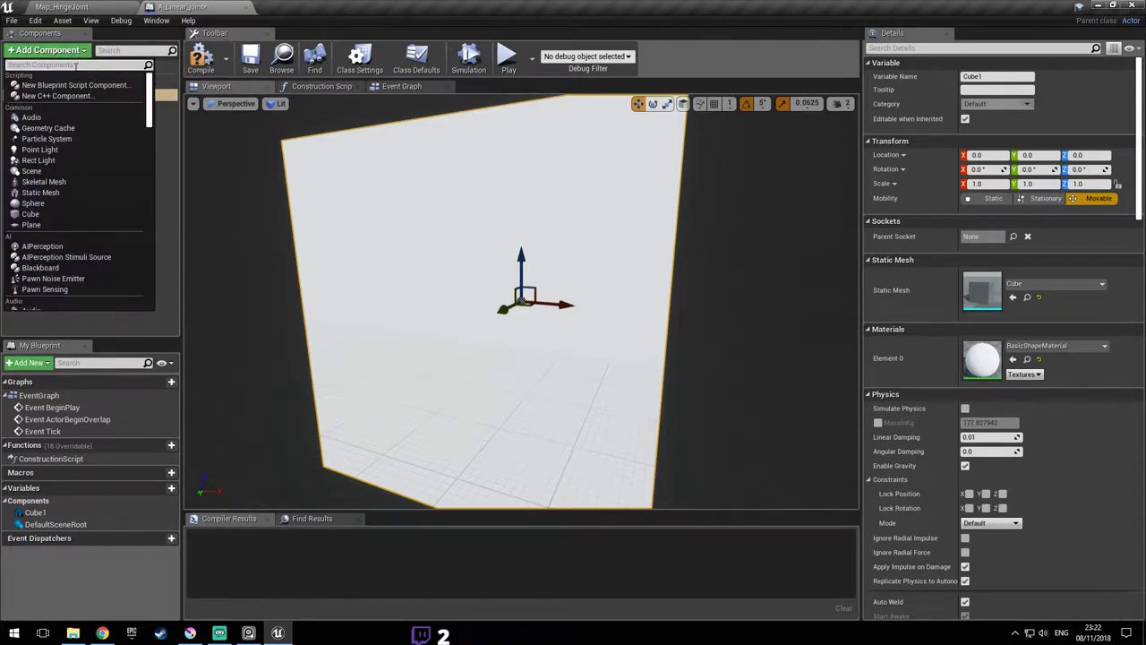
text(cube2)
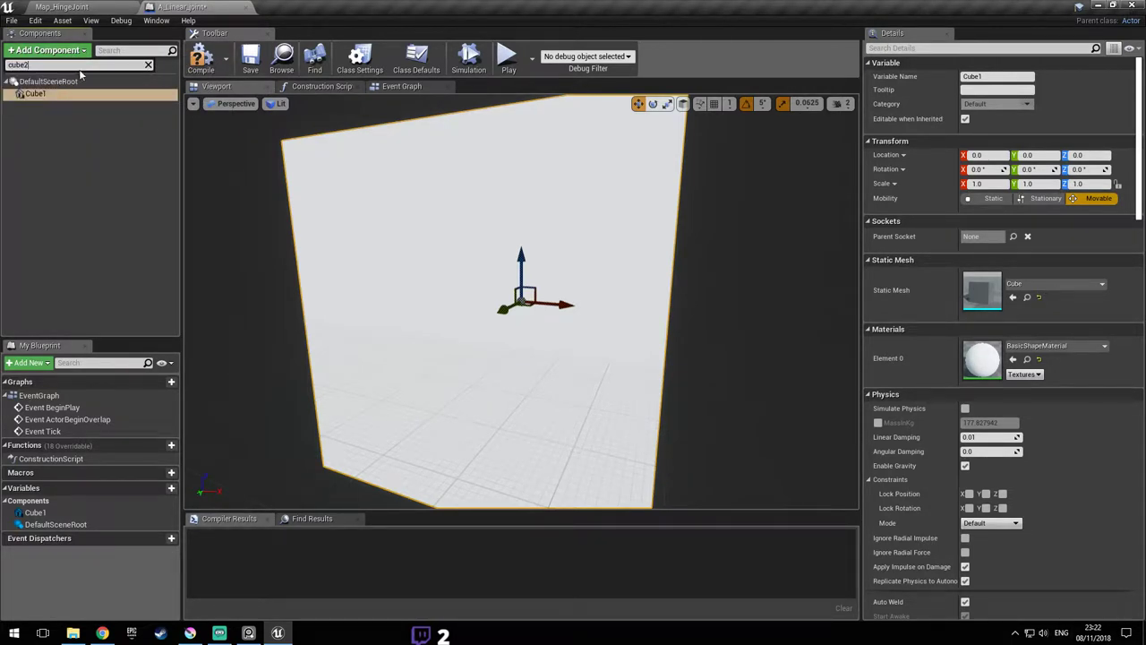
click(79, 65)
key(BackSpace)
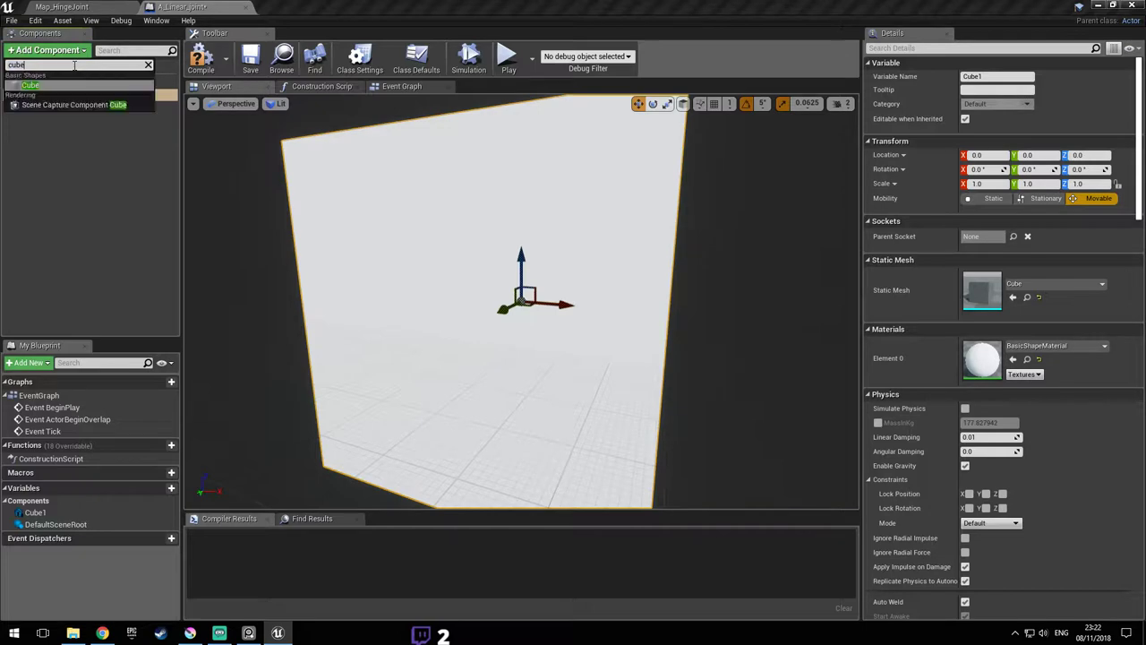
click(79, 86)
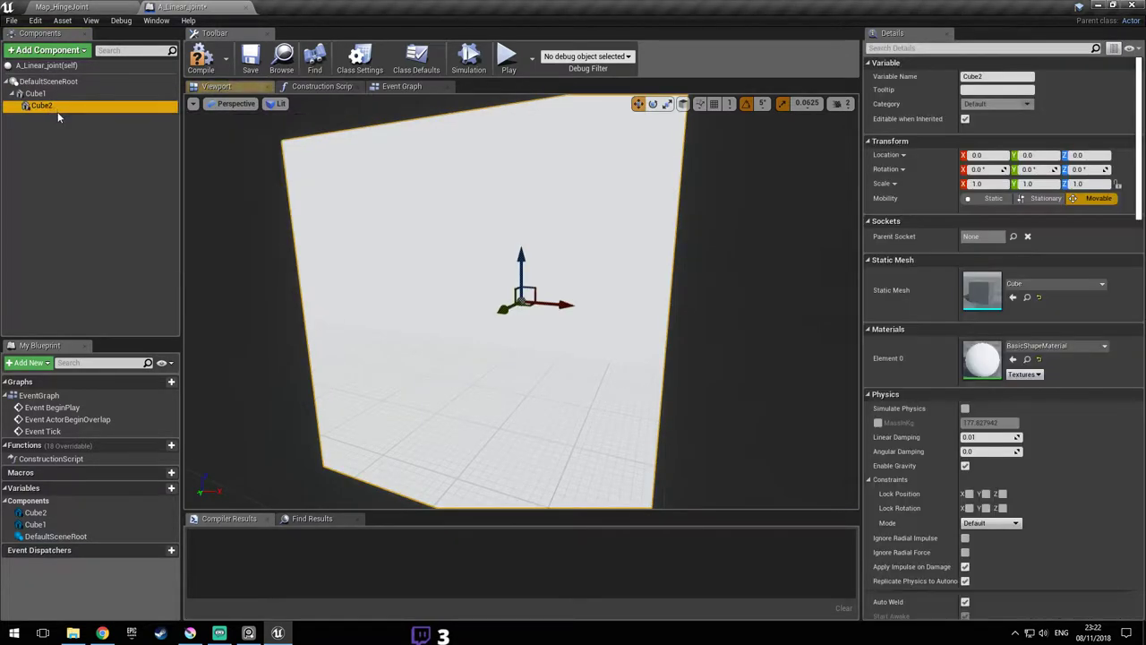
key(Delete)
- Add a cube component named Cube2 directly under DefaultSceneRoot
click(55, 82)
click(54, 50)
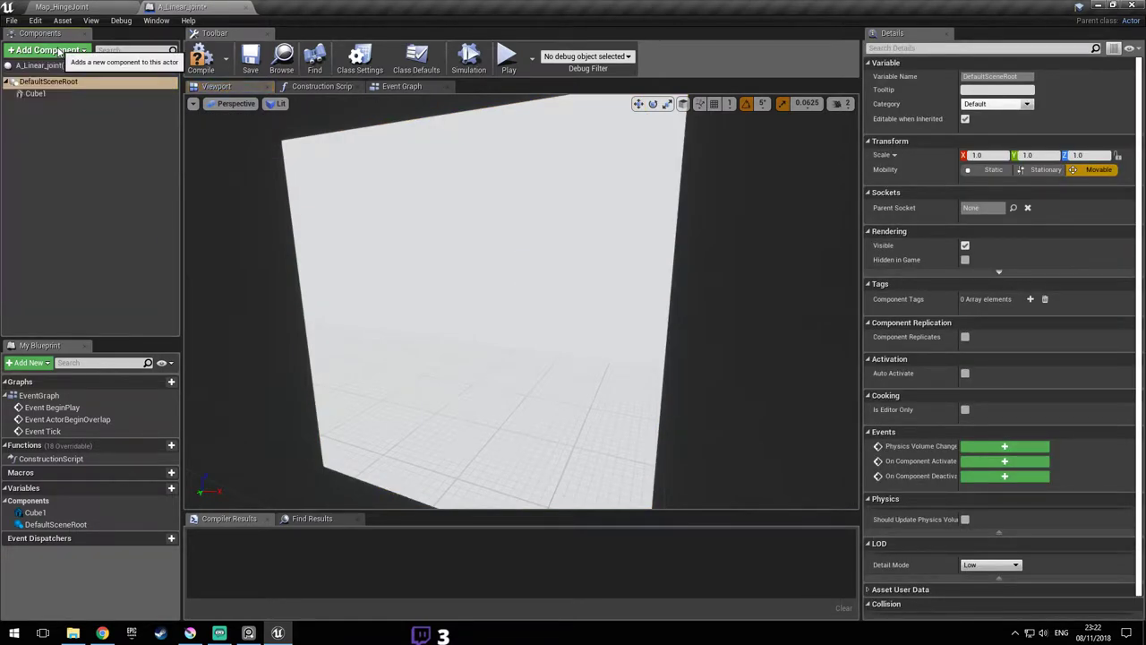
click(30, 214)
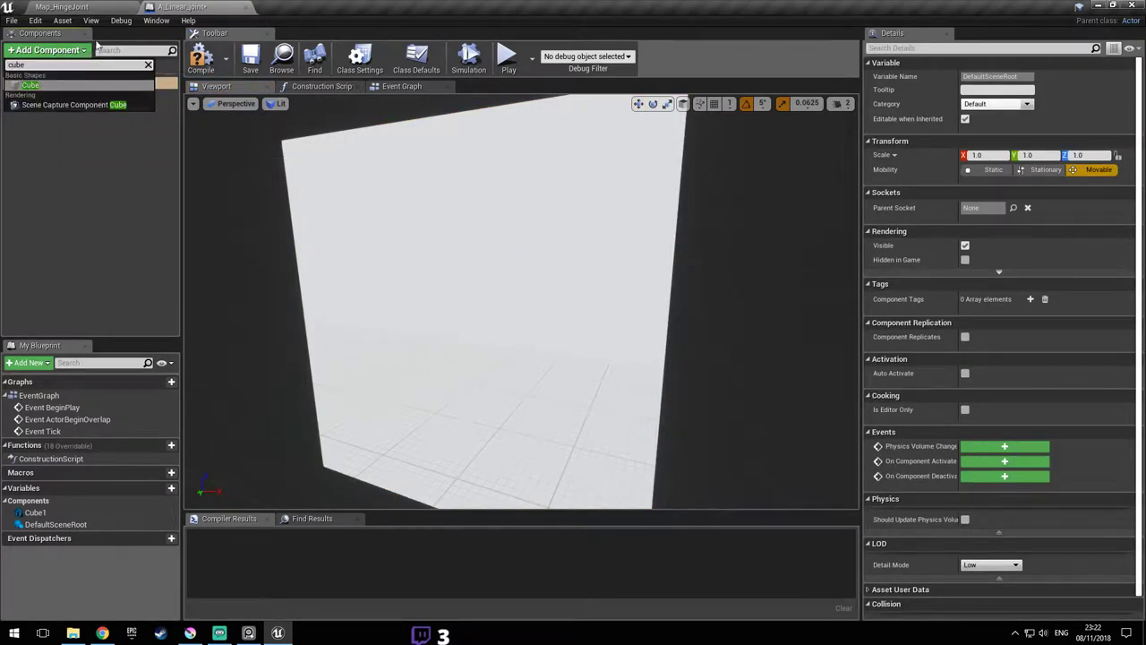
key(Return)
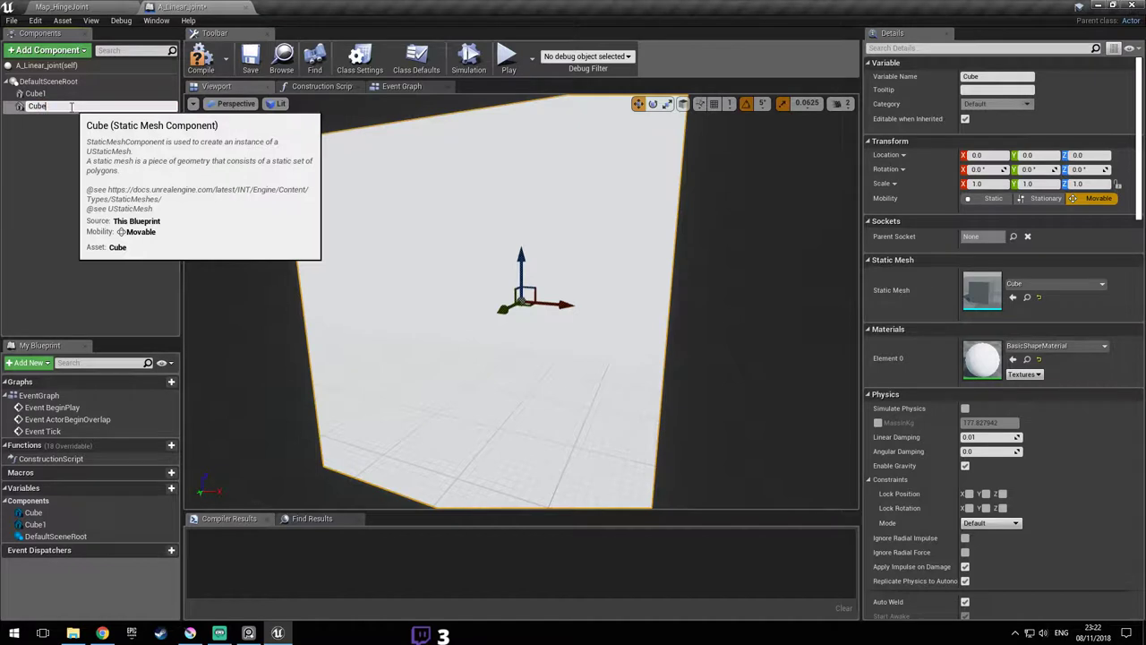
text(2)
key(Return)
- Set Cube2's scale to 0.2 in both Y and Z
right_drag(269, 256, 376, 260)
key(s)
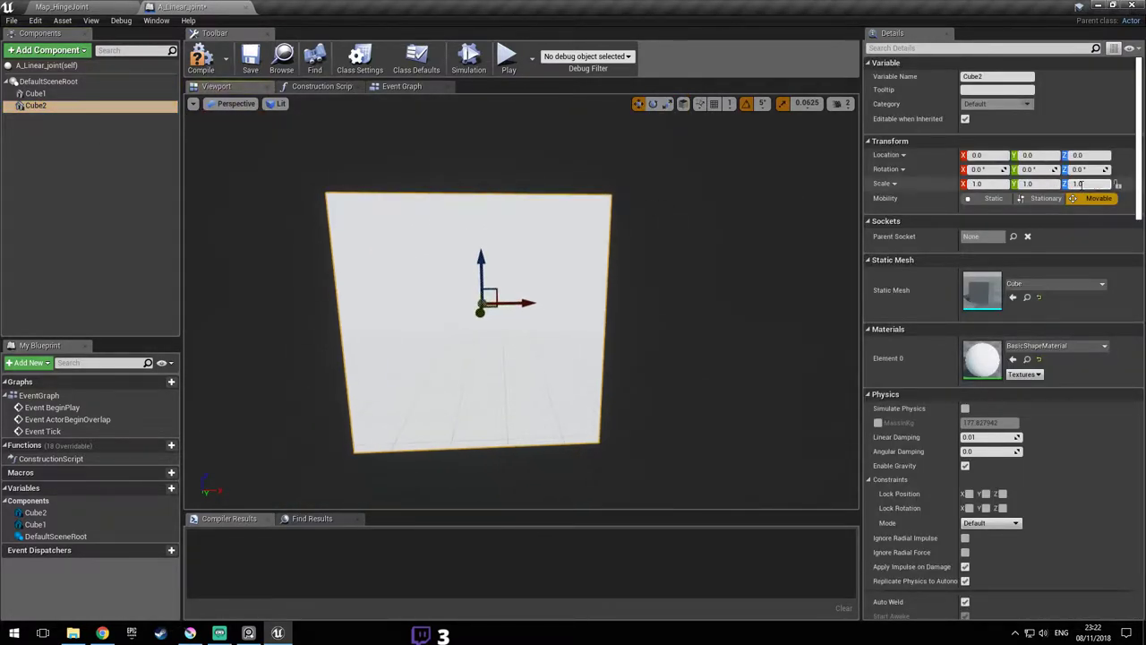
click(1088, 184)
text(0.2)
key(Return)
click(1039, 183)
text(0.2)
key(Return)
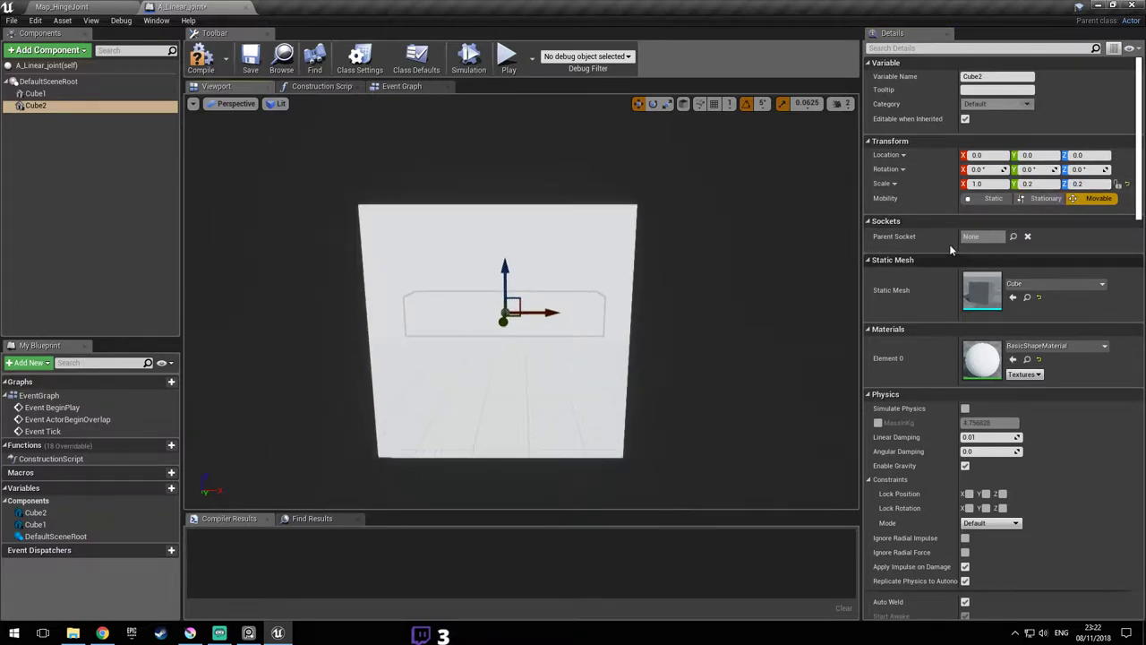
- Set Cube1's scale to 0.3 in Y and Z and move it along X to the end of Cube2
click(598, 255)
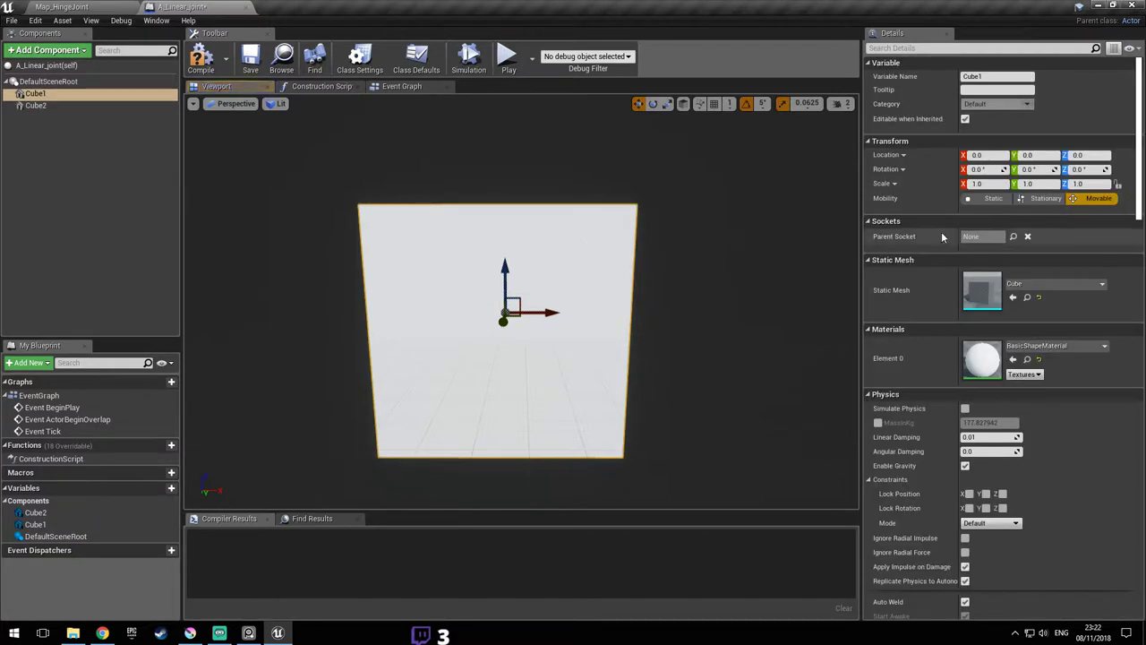
click(1050, 183)
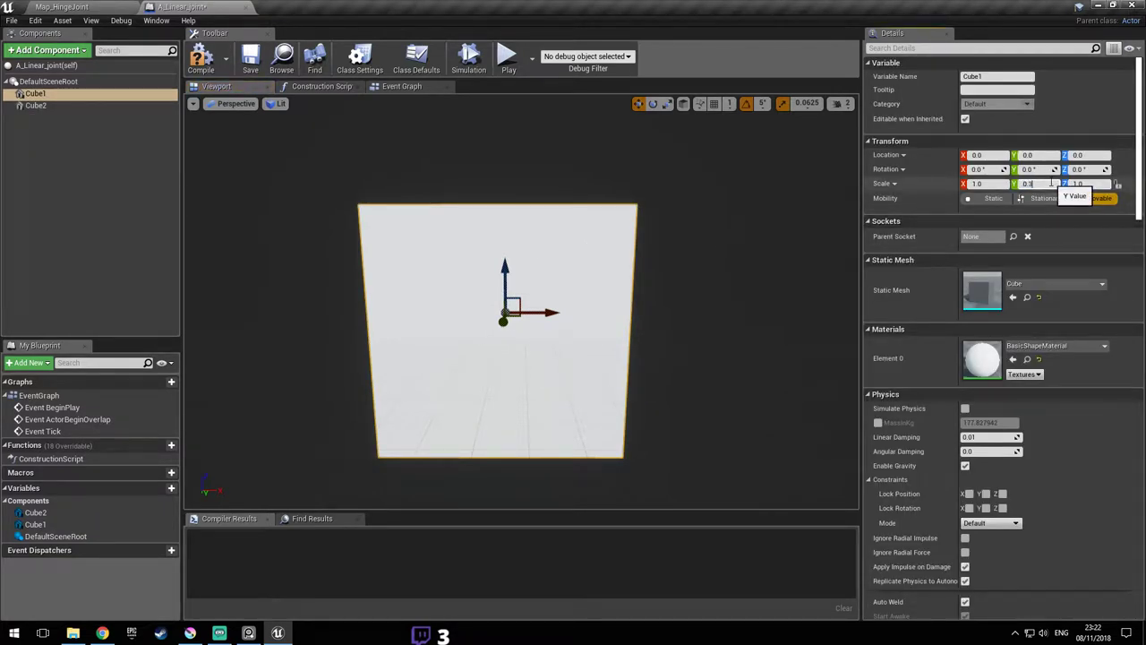
text(0.3)
key(Return)
click(1075, 183)
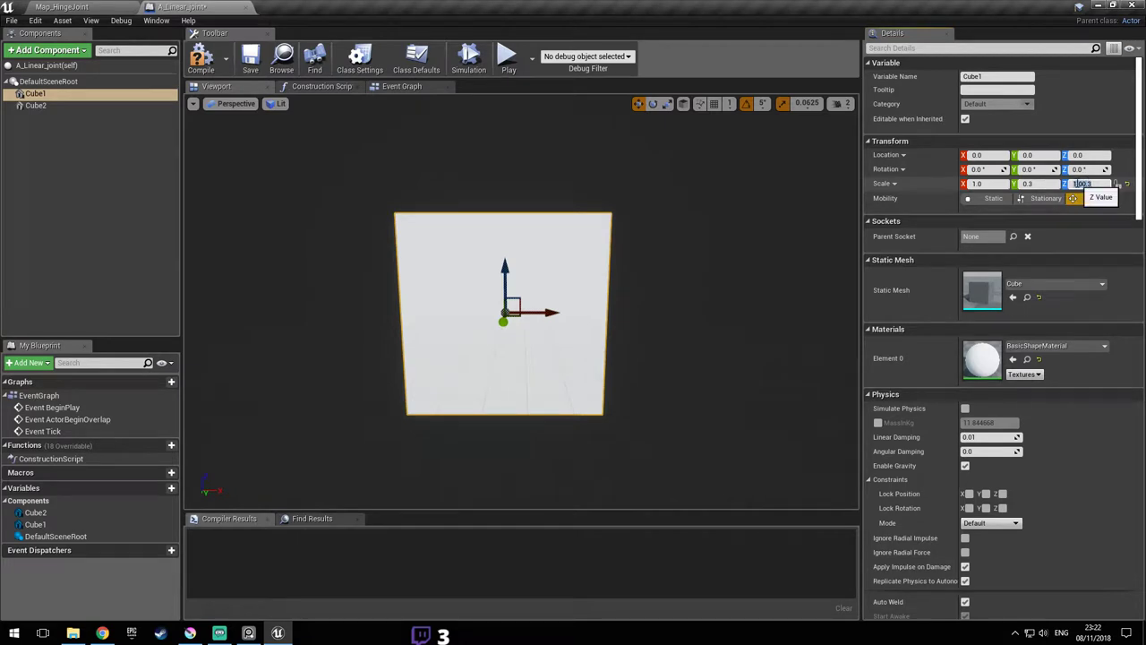
text(0.3)
key(Return)
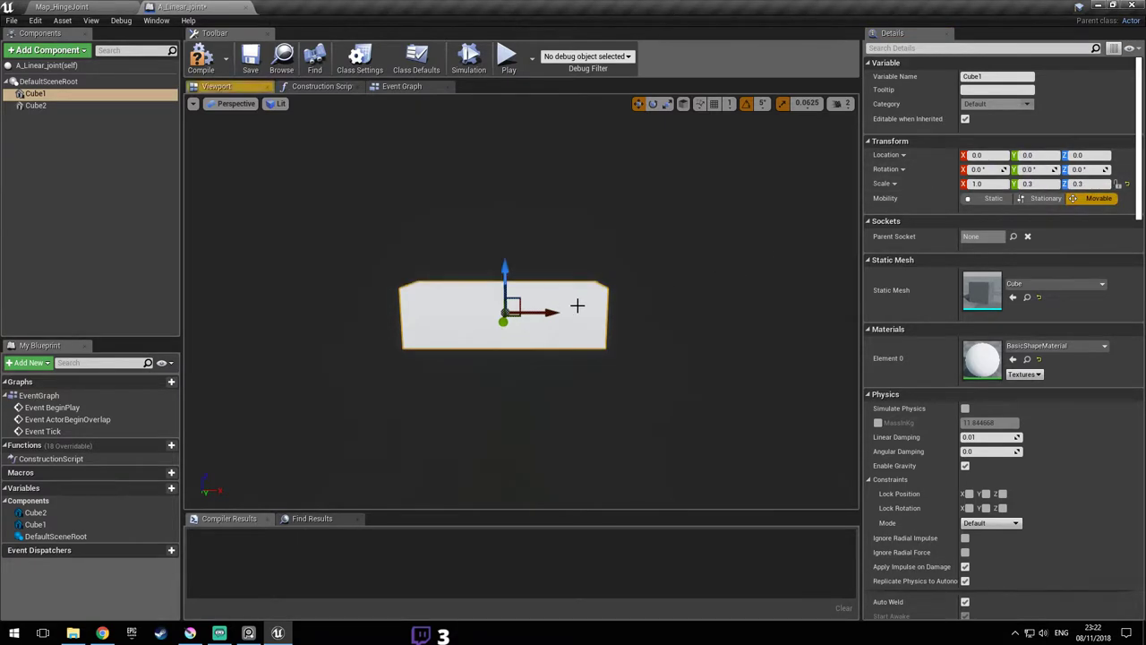
drag(549, 309, 737, 309)
right_drag(737, 309, 689, 305)
- Add a Physics Constraint named Joint_liear under DefaultSceneRoot and move it along X to about 51, where the two cubes meet
click(55, 82)
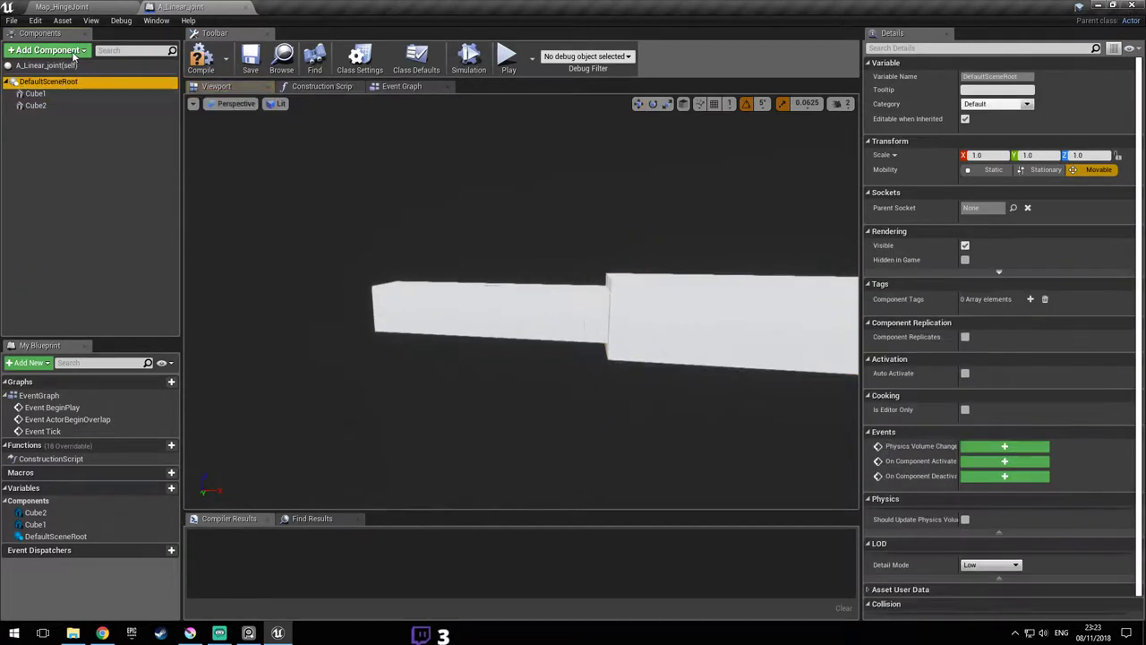
click(72, 51)
text(physics)
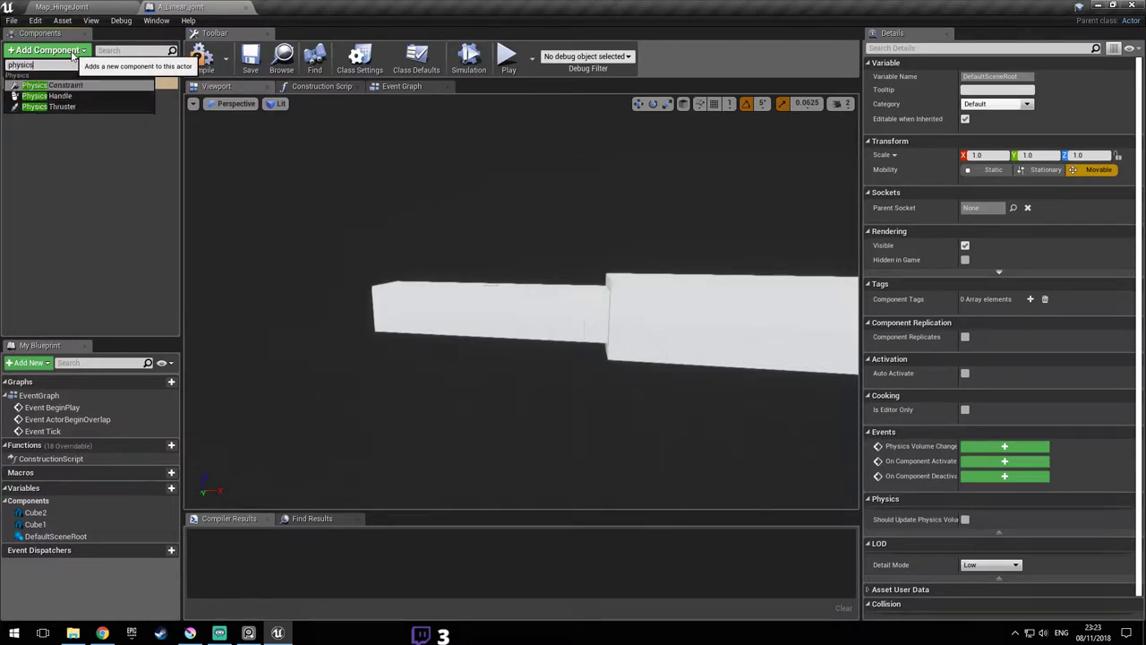
key(Return)
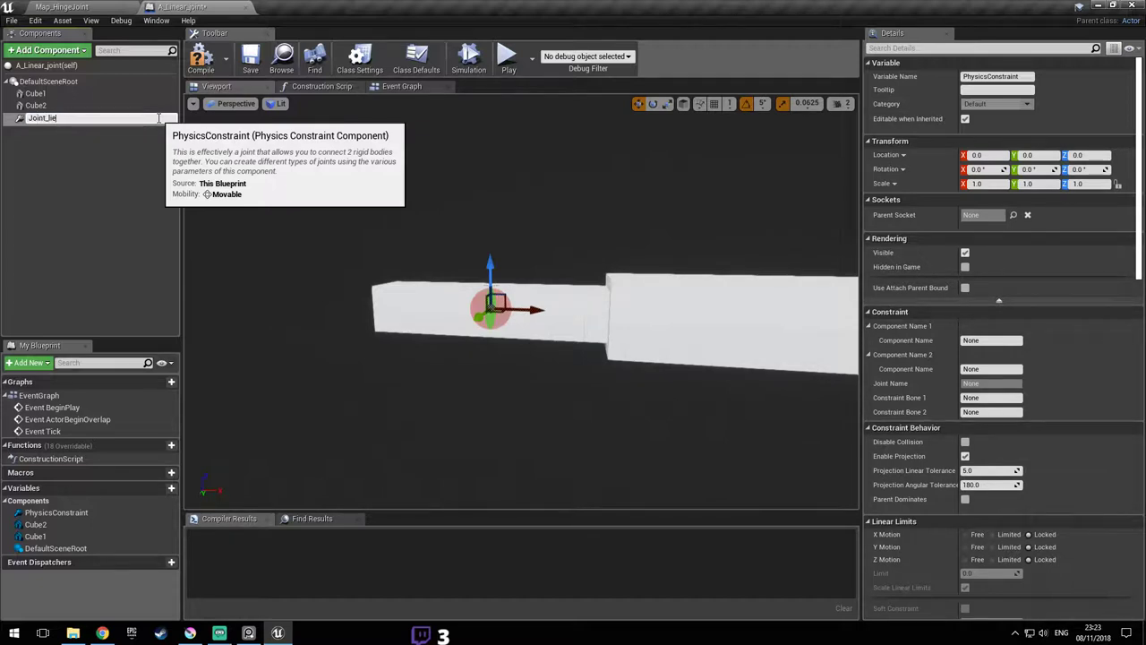
key(Return)
right_drag(521, 322, 530, 356)
drag(520, 275, 651, 272)
mouse_move(663, 287)
right_down()
mouse_move(684, 297)
mouse_move(712, 284)
mouse_move(662, 287)
mouse_move(669, 277)
right_up()
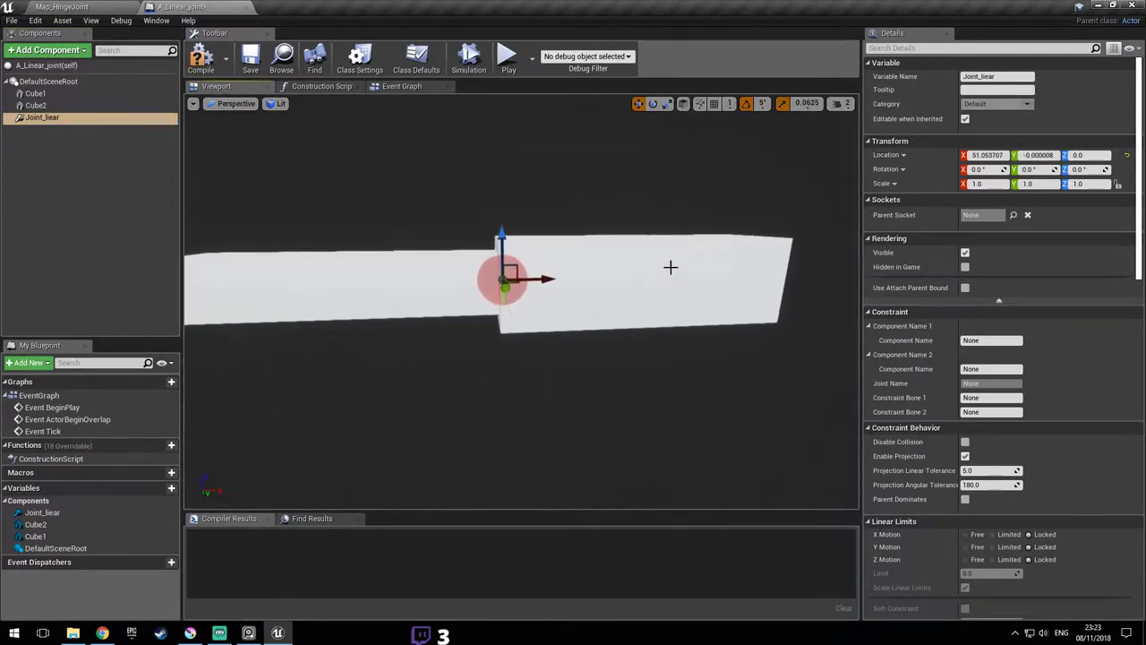
- Shift Cube1 slightly along X so it sits against the joint, and save the blueprint
click(701, 259)
mouse_move(675, 276)
mouse_down()
mouse_move(547, 279)
mouse_move(784, 285)
mouse_move(660, 285)
mouse_move(683, 286)
mouse_up()
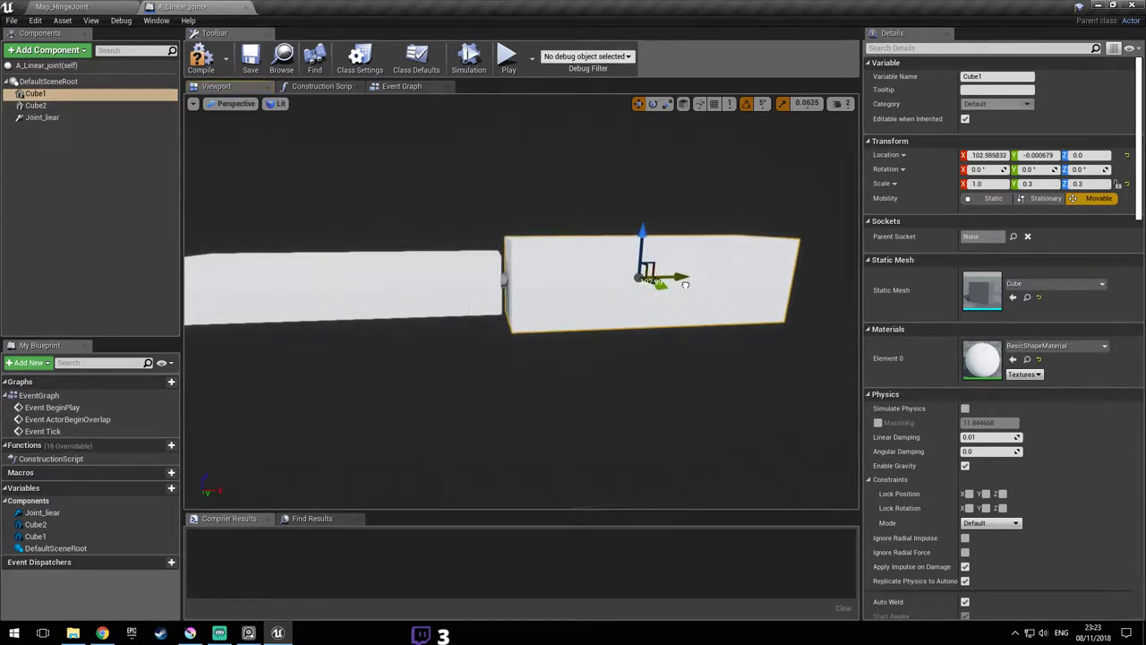
click(502, 283)
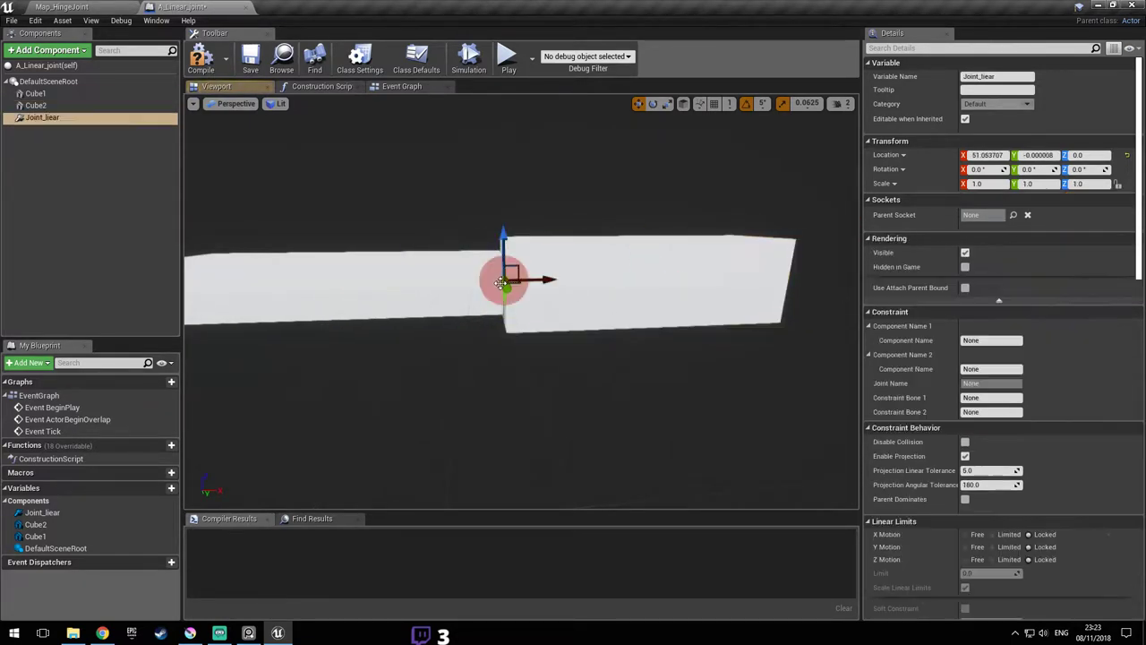
right_drag(472, 243, 455, 226)
key(ctrl+s)
drag(472, 242, 474, 229)
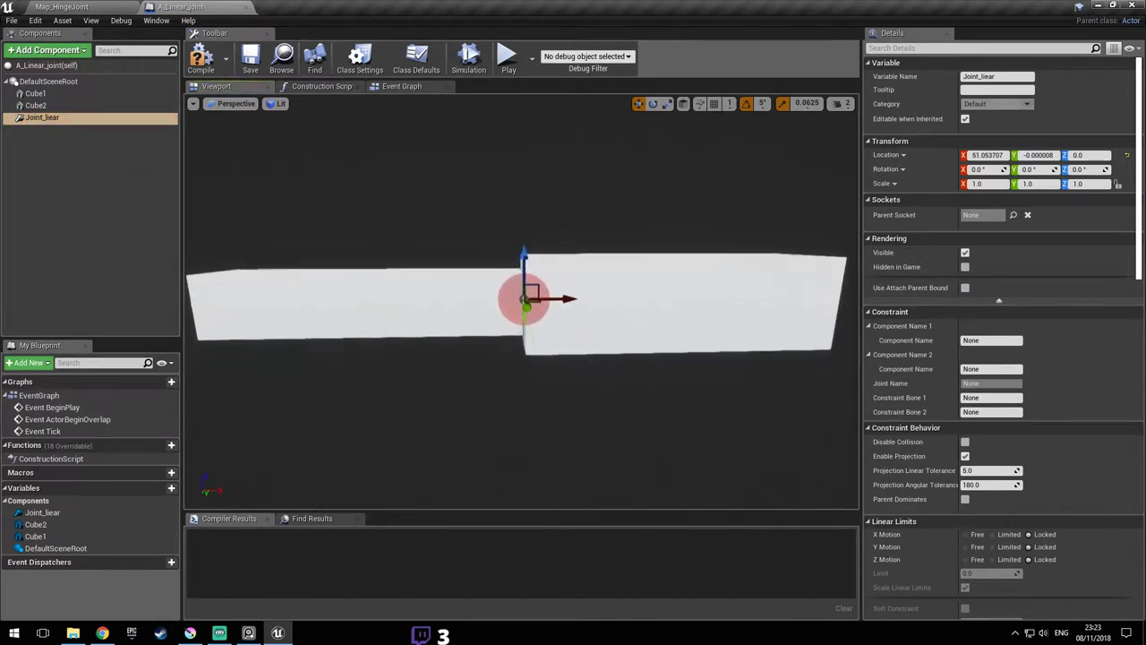
- Assign Cube1 as the first and Cube2 as the second constrained component of Joint_liear
click(996, 340)
text(Cube1)
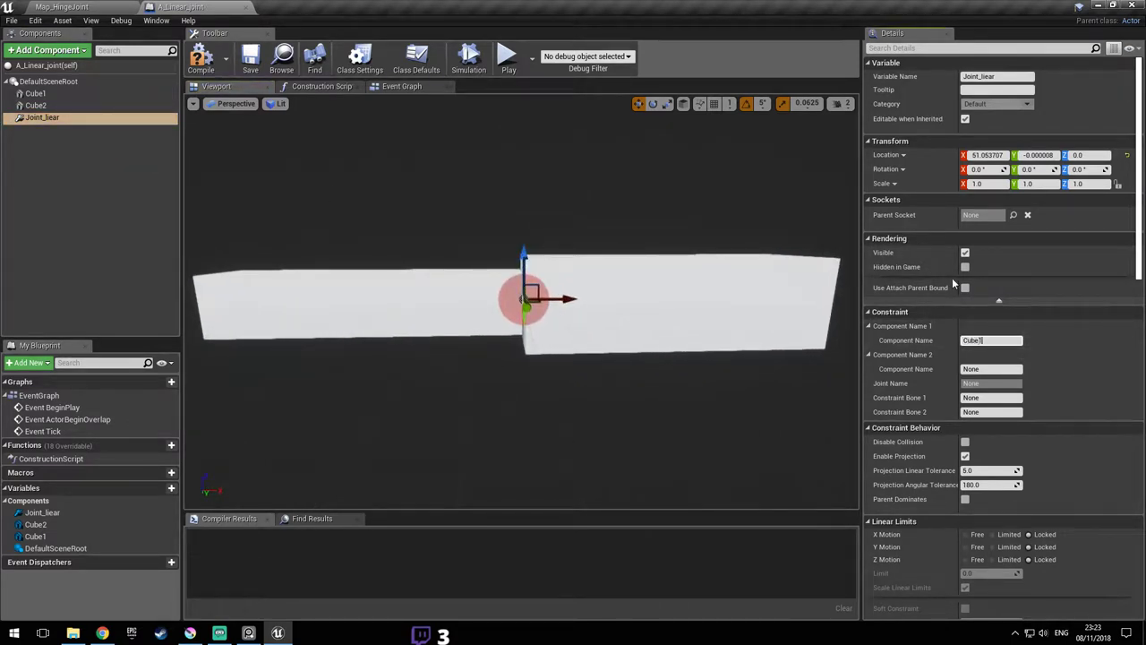
key(Return)
click(985, 369)
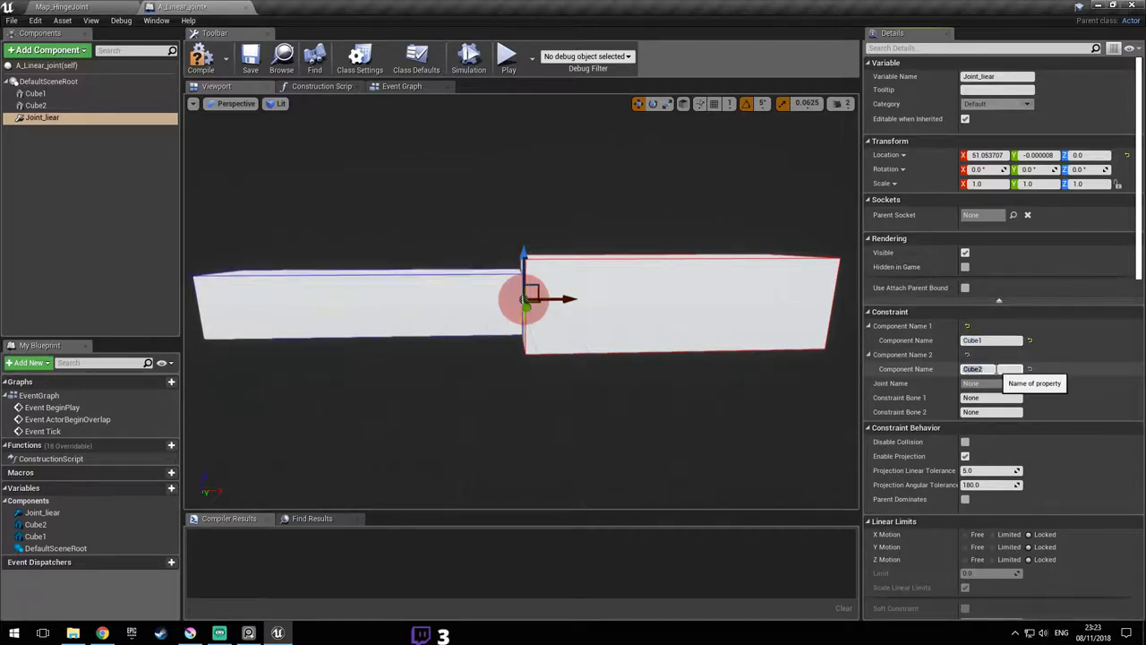
mouse_move(537, 243)
right_down()
mouse_move(541, 304)
mouse_move(537, 243)
right_up()
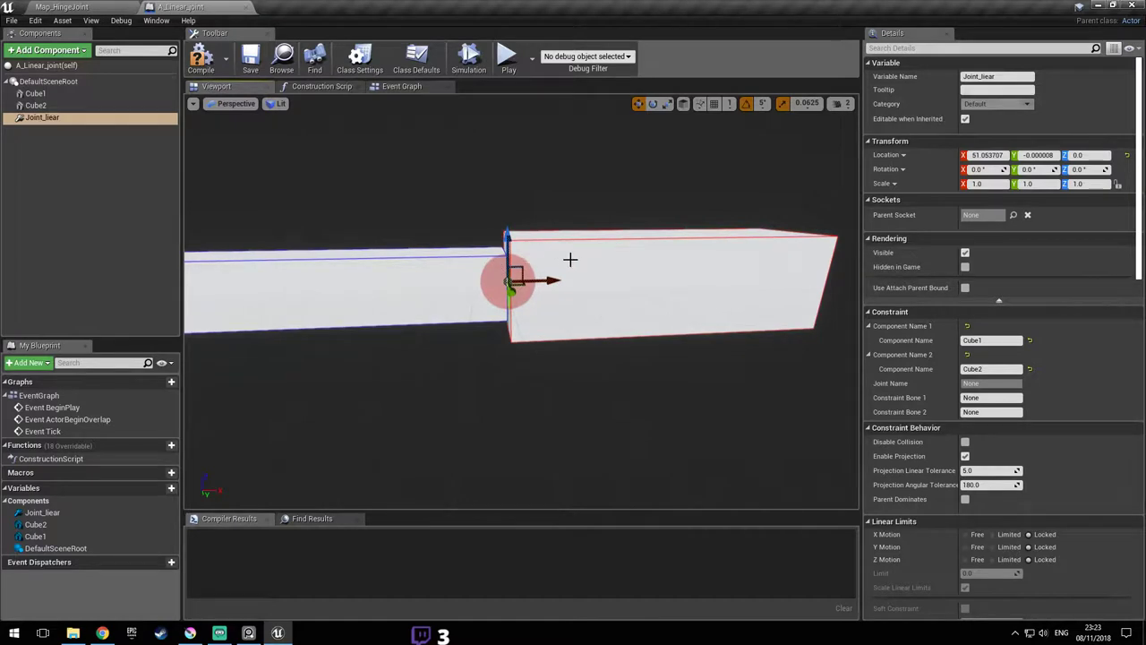
- Lock the Swing 1, Swing 2 and Twist angular motions of Joint_liear
right_drag(546, 279, 549, 279)
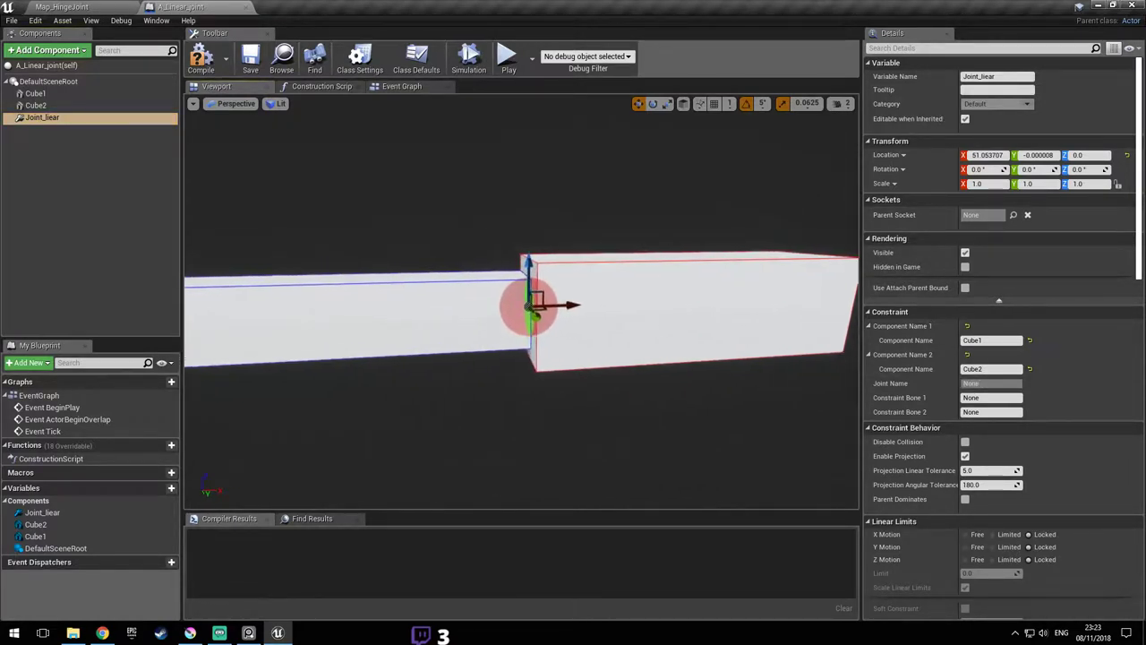
scroll(1078, 386, down, 5)
scroll(1078, 386, down, 2)
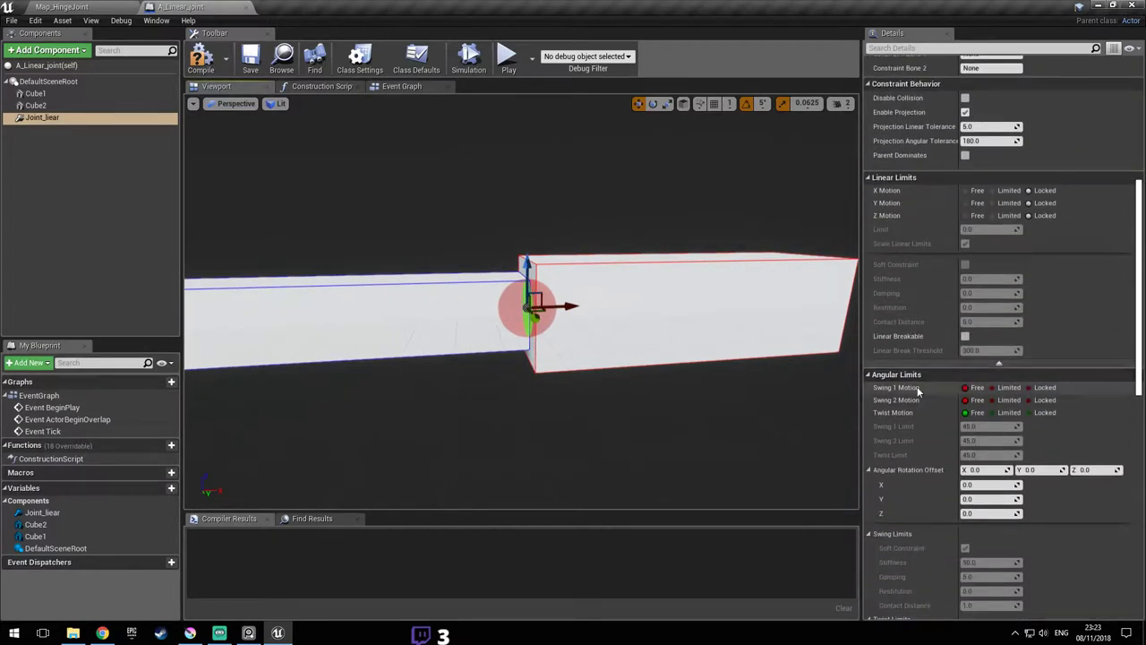
click(1045, 407)
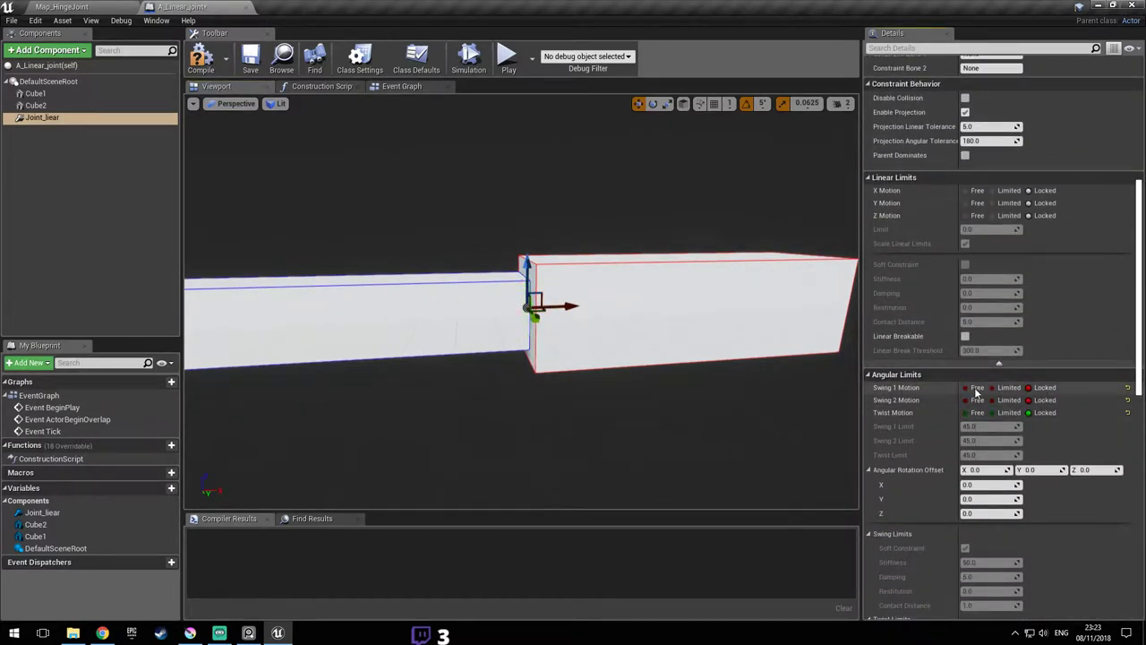
- Set Joint_liear's linear X Motion to Free, keeping Y and Z locked, and save the blueprint
scroll(1064, 414, up, 2)
scroll(1076, 435, down, 1)
scroll(1002, 358, up, 1)
right_drag(564, 260, 540, 241)
right_drag(551, 325, 498, 312)
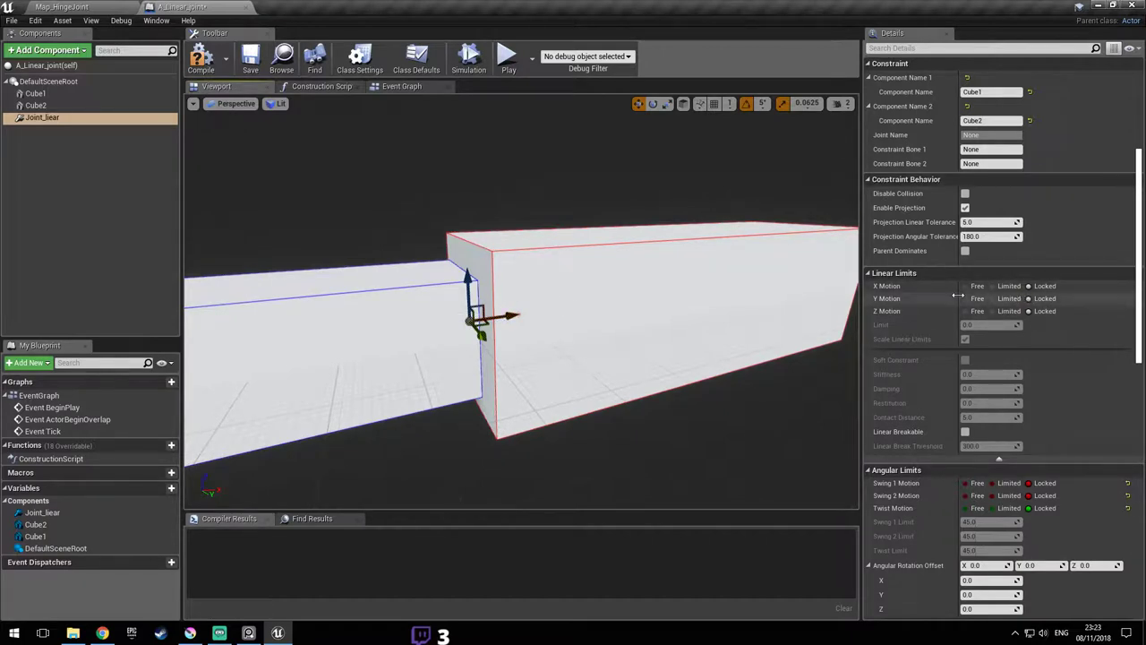
right_drag(619, 305, 624, 346)
key(ctrl+s)
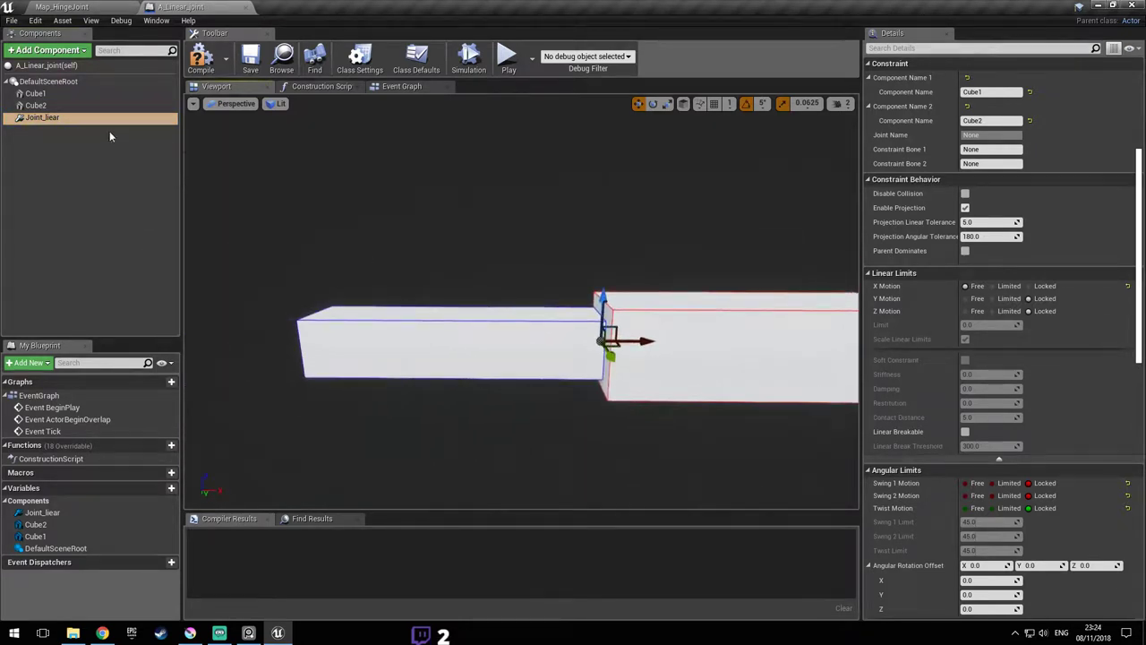
- Turn on Disable Collision for Joint_liear and compile the blueprint
click(54, 105)
scroll(1063, 341, up, 5)
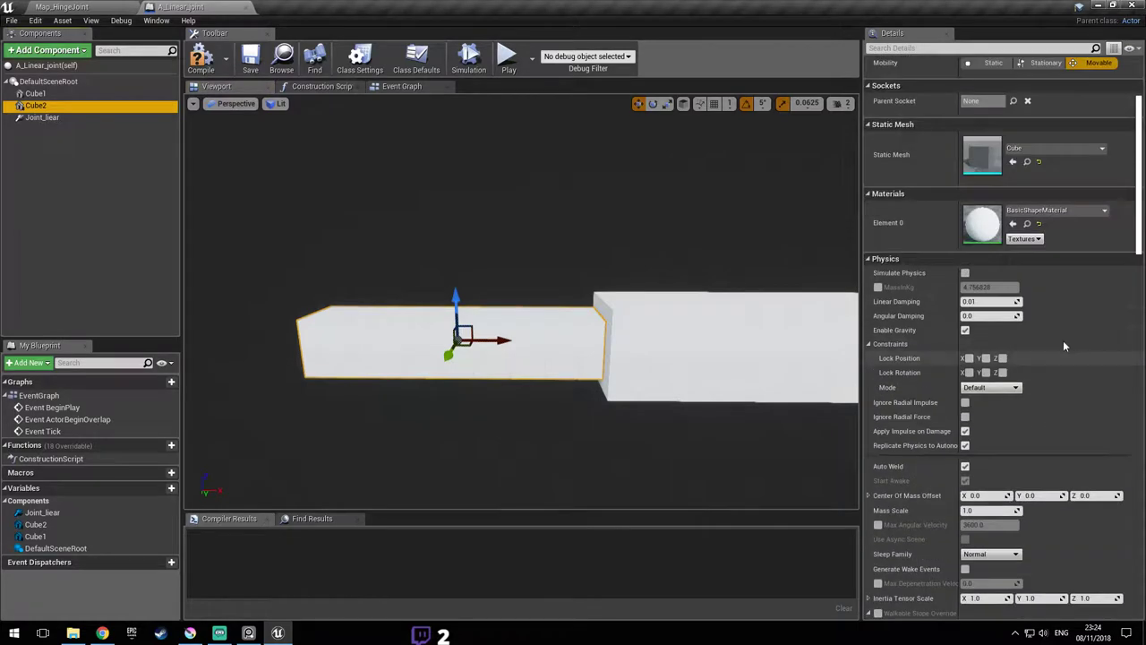
click(81, 117)
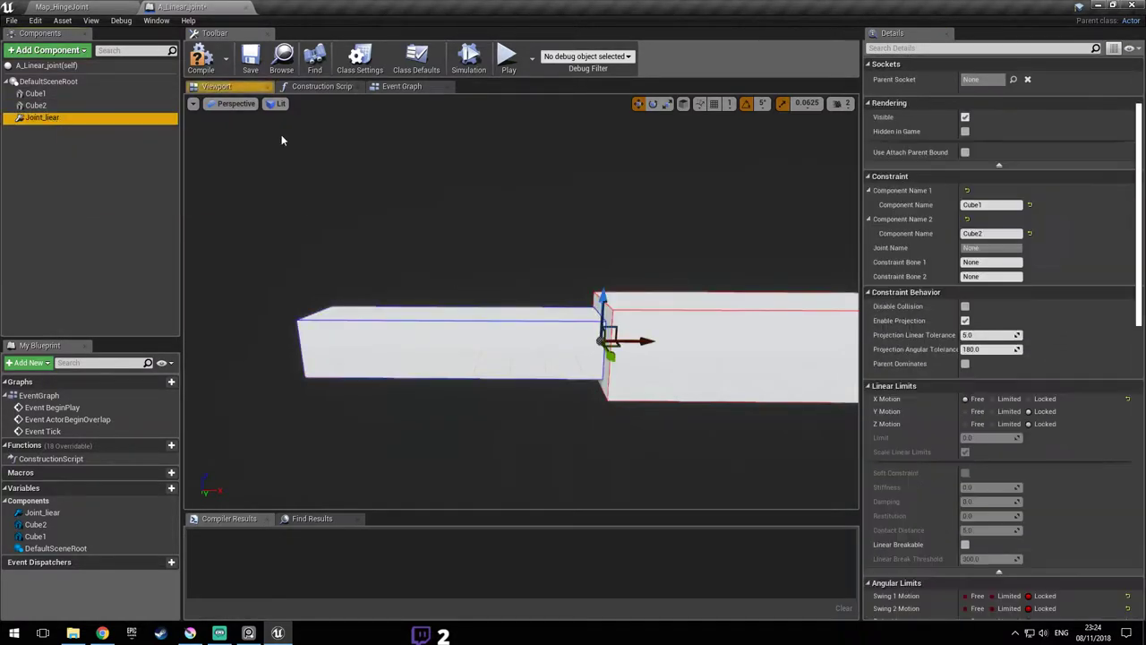
click(969, 49)
text(col)
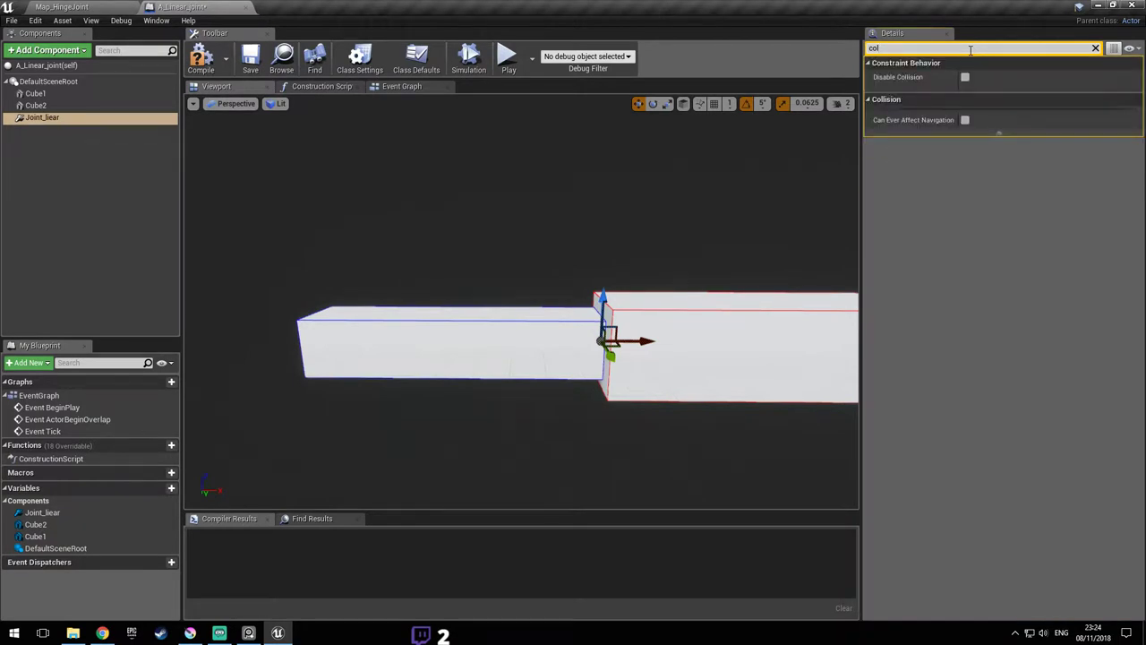
click(965, 78)
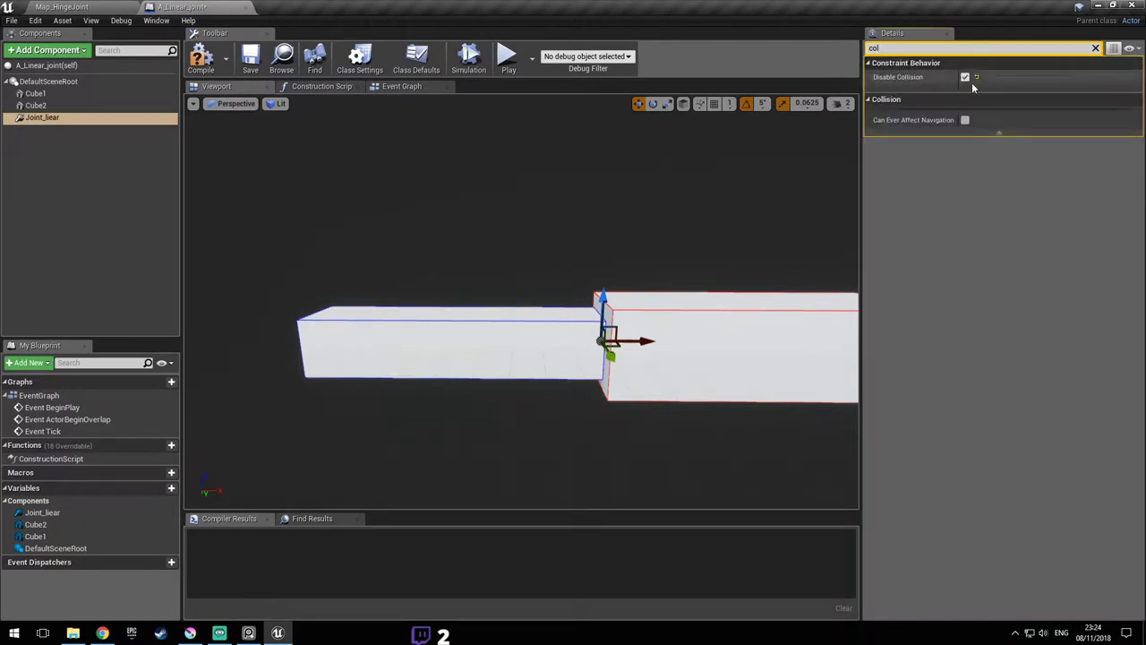
click(1096, 49)
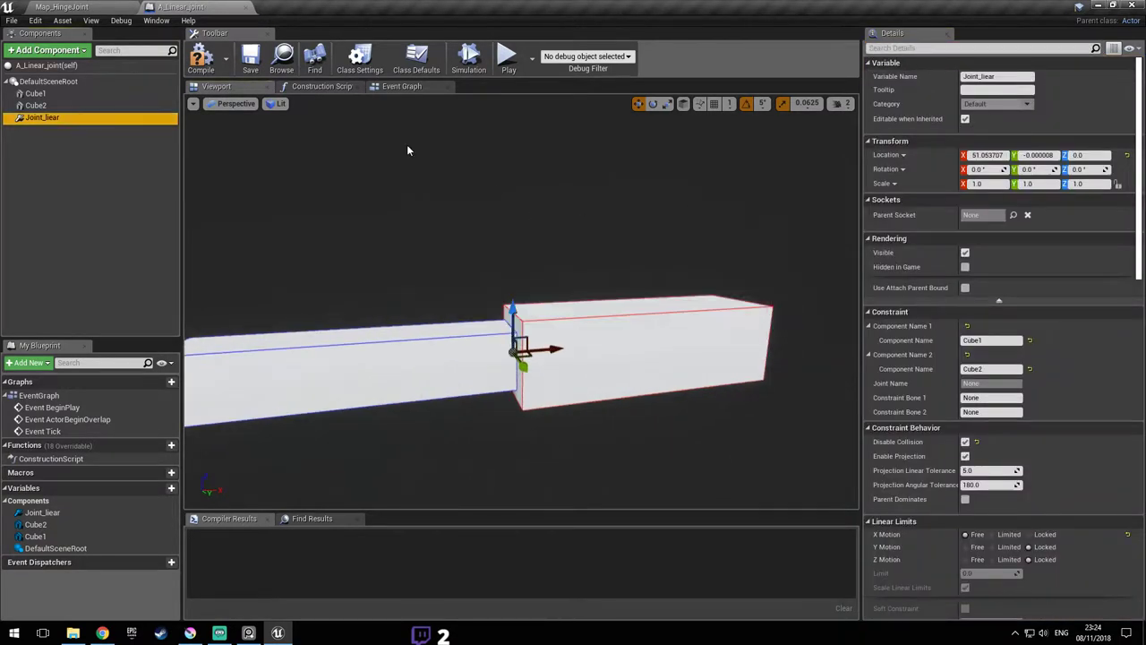
click(201, 59)
- Place an A_Linear_joint instance in Map_HingeJoint near the player character and rotate it 90° about Z
click(61, 6)
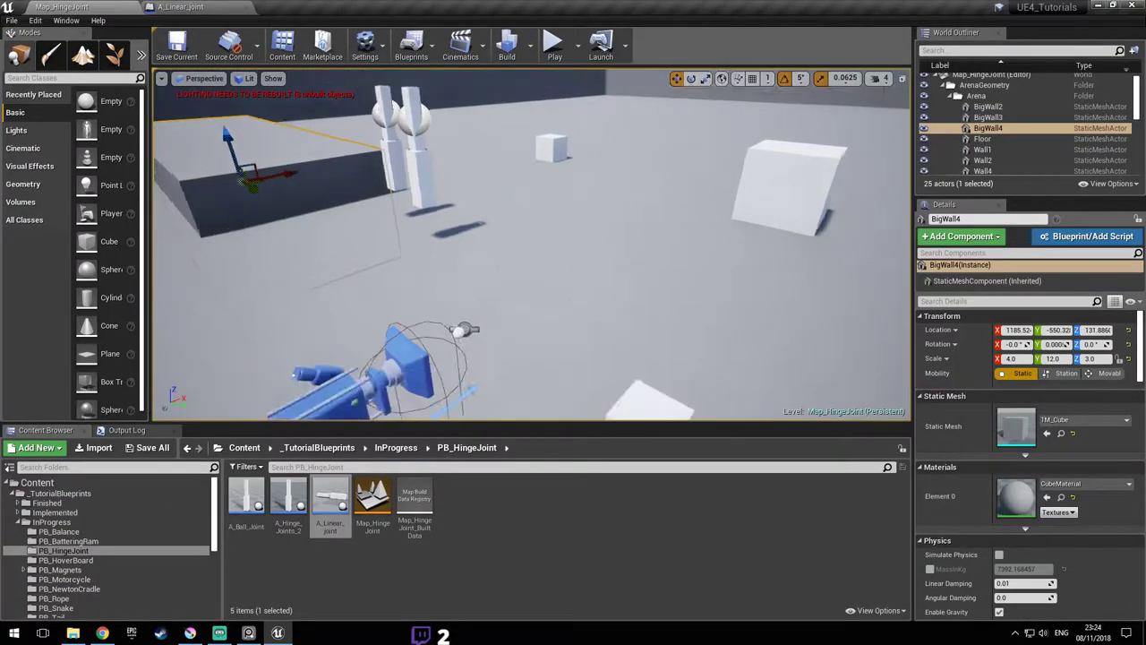
drag(331, 501, 573, 177)
click(690, 79)
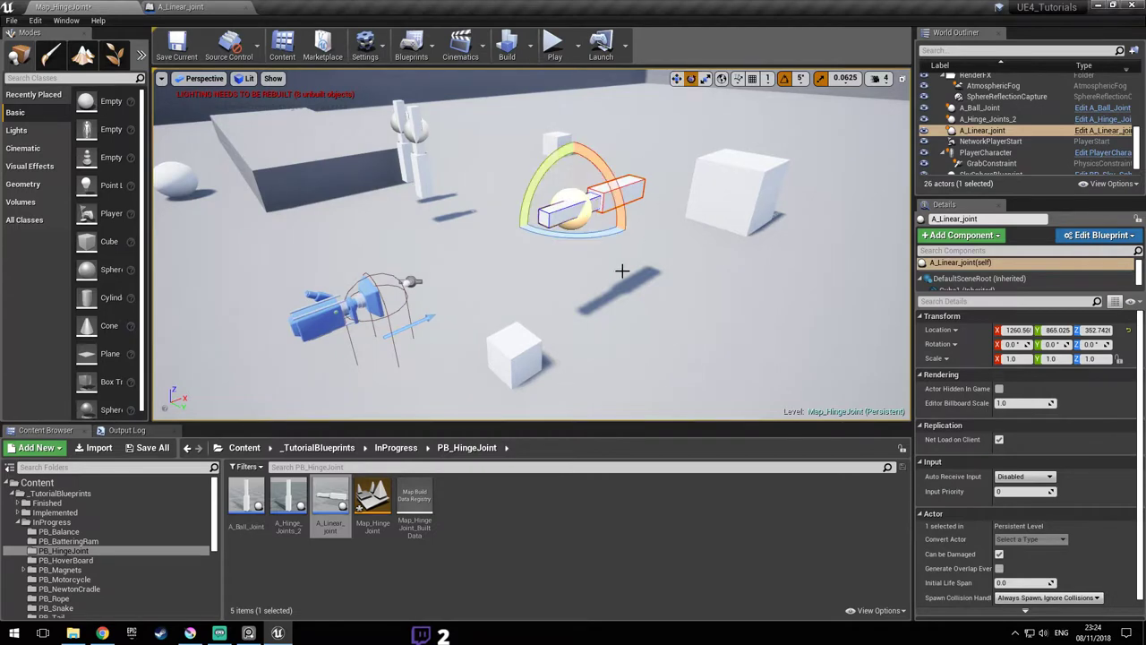
drag(606, 238, 672, 235)
right_drag(672, 236, 580, 75)
- Play the level and test the linear joint by carrying a grabbed cube around and against it
click(554, 47)
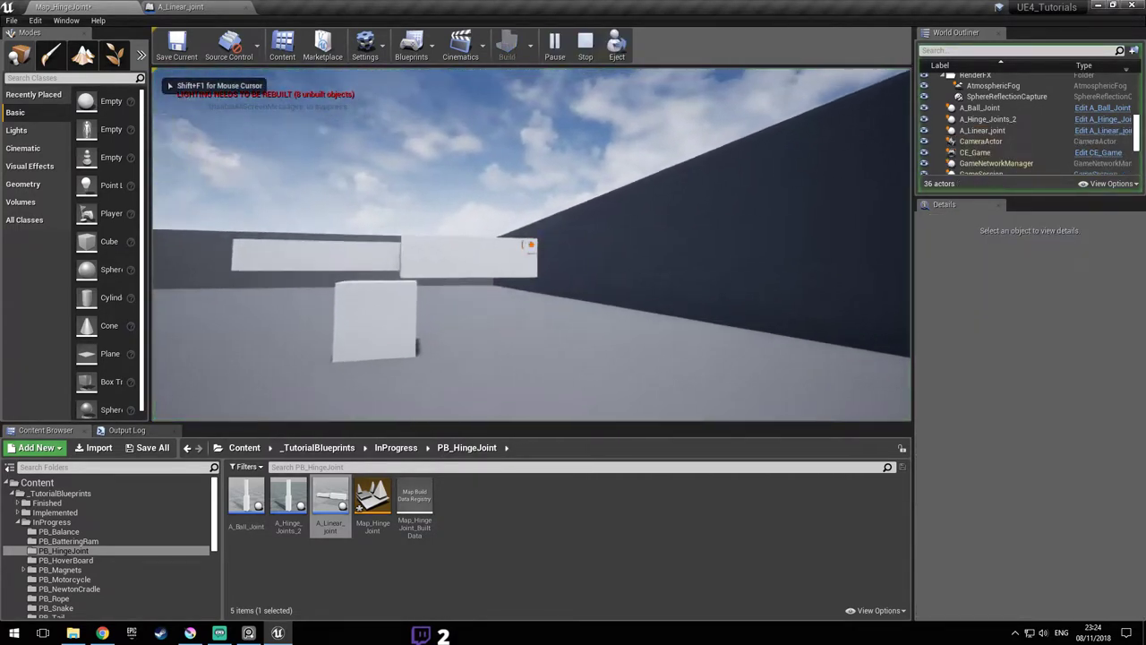
click(531, 244)
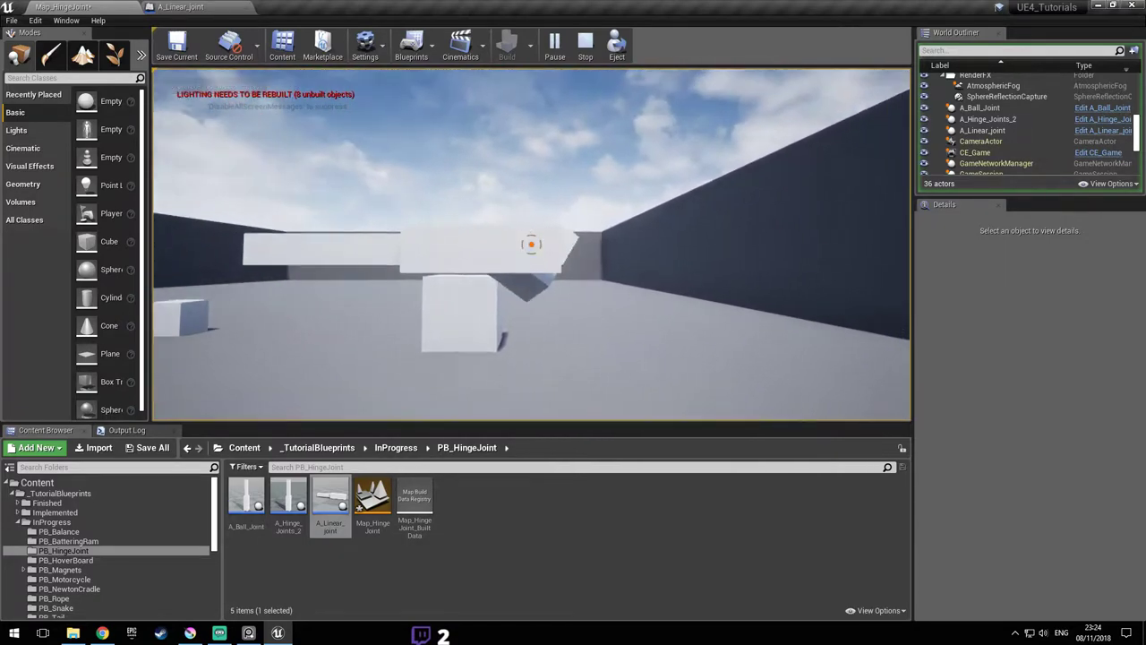
key(a)
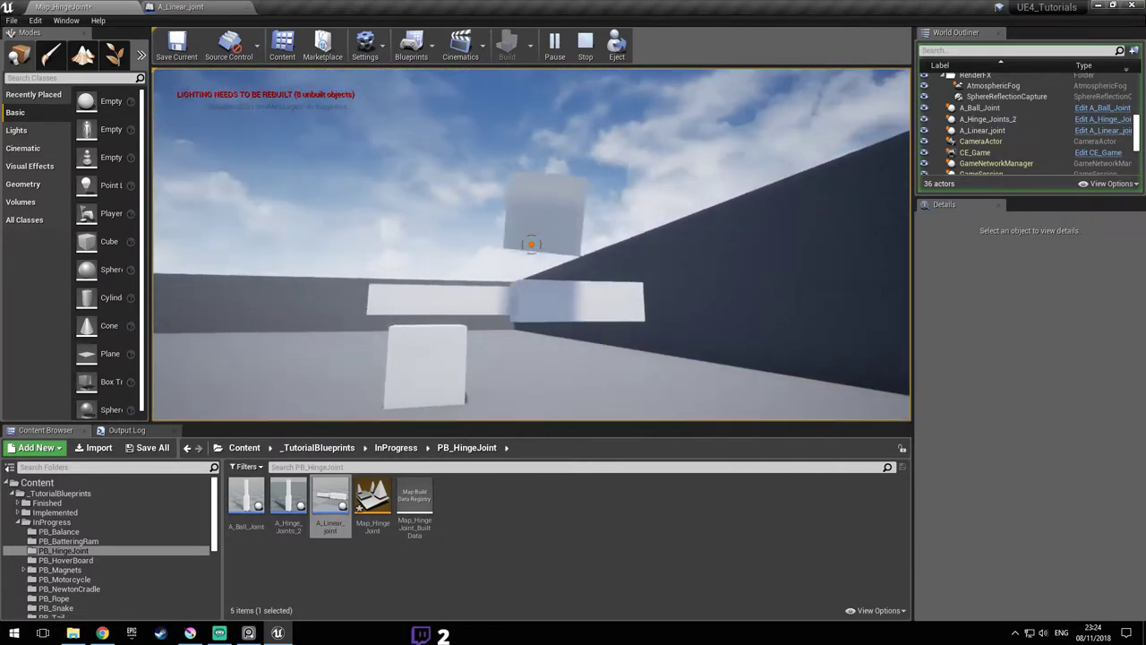
key(d)
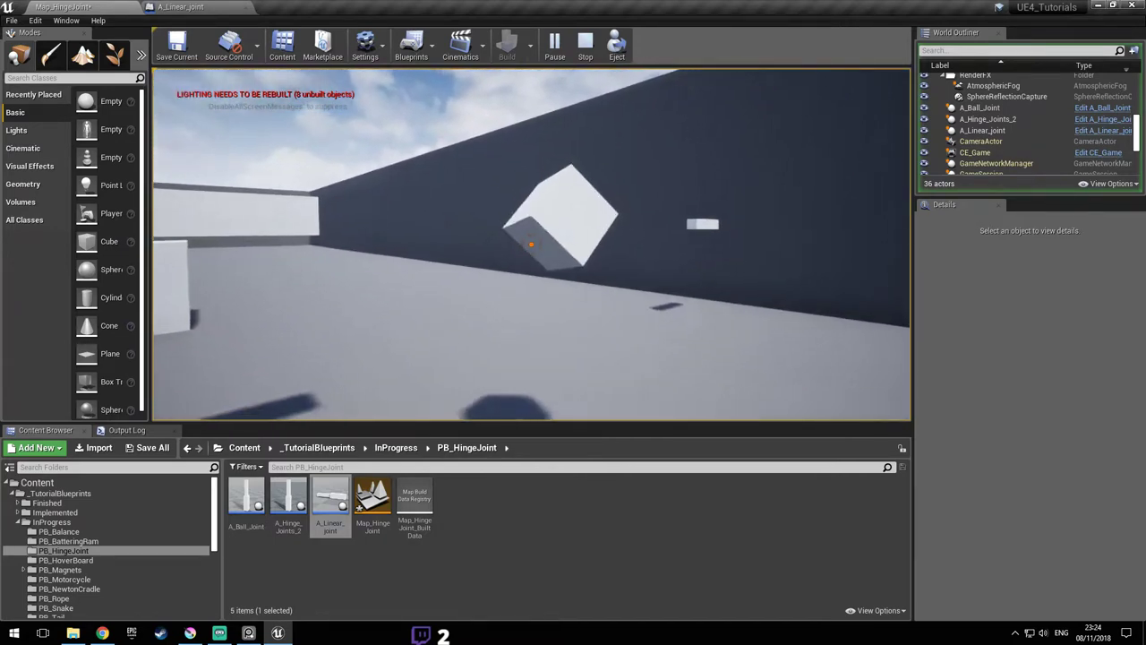
key(d)
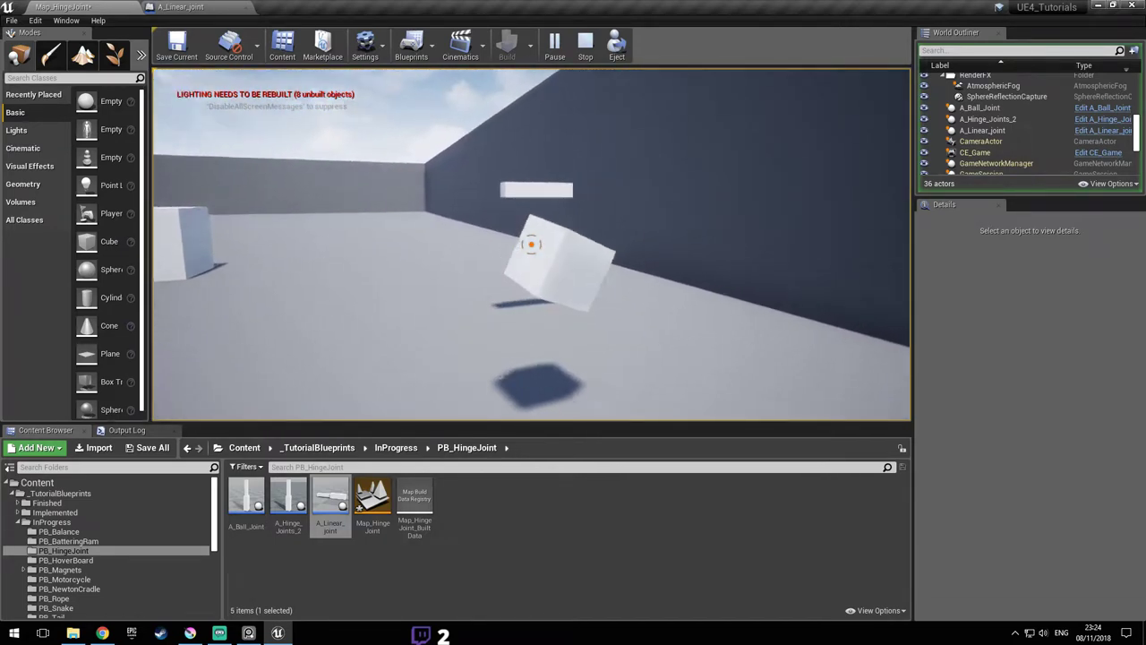
key(a)
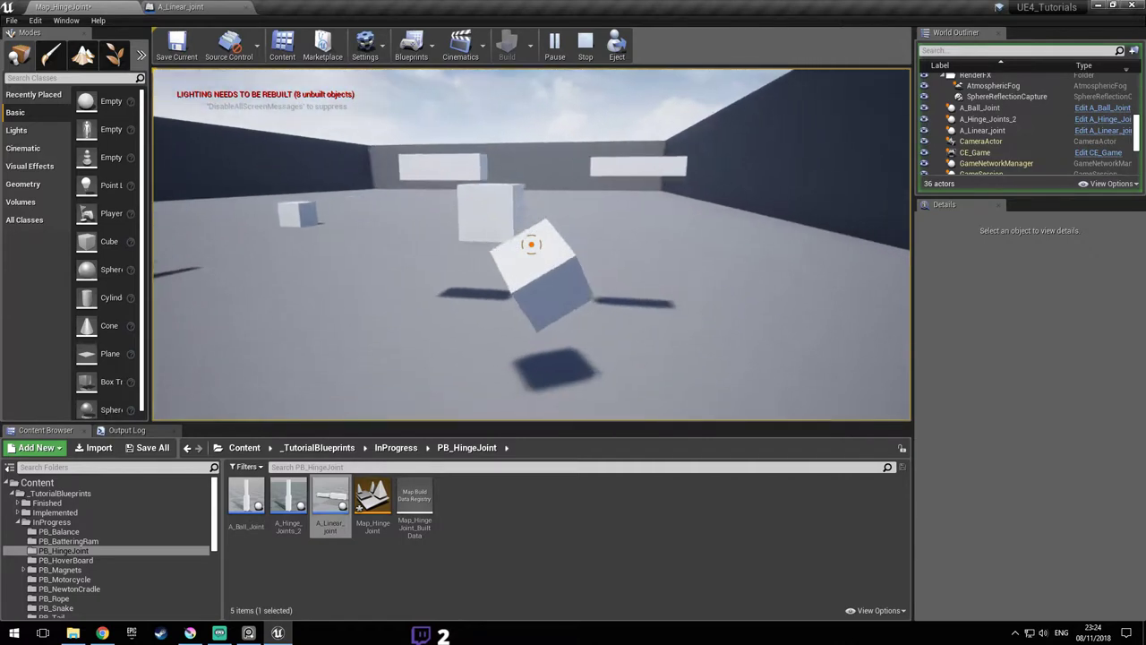
key(a)
key(a)
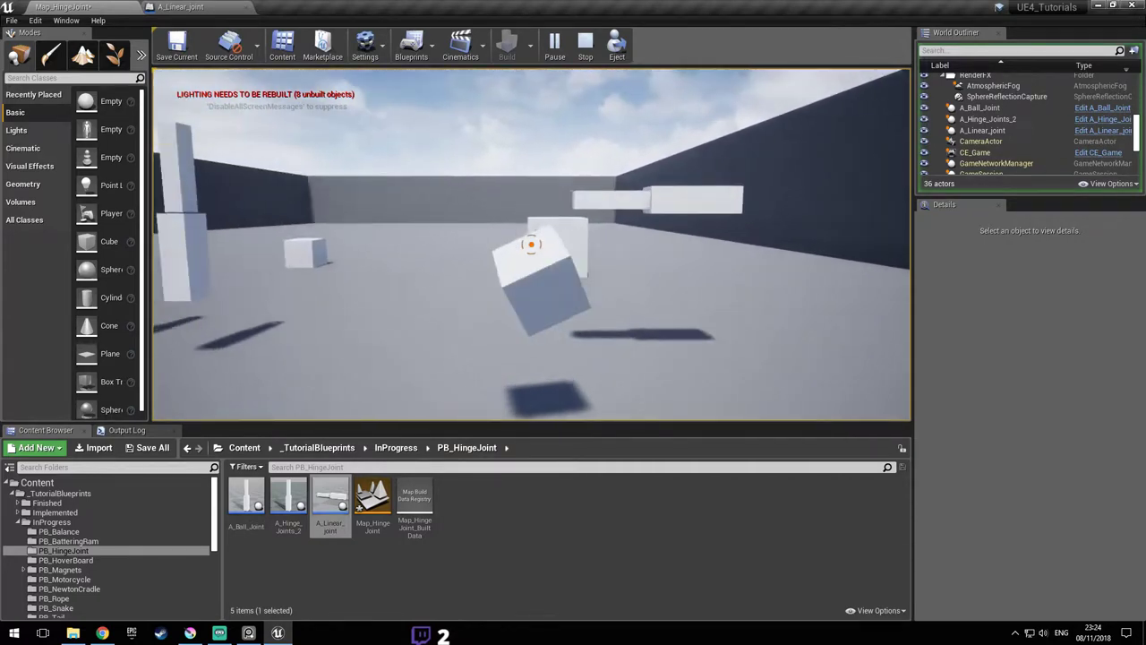
key(w)
key(a)
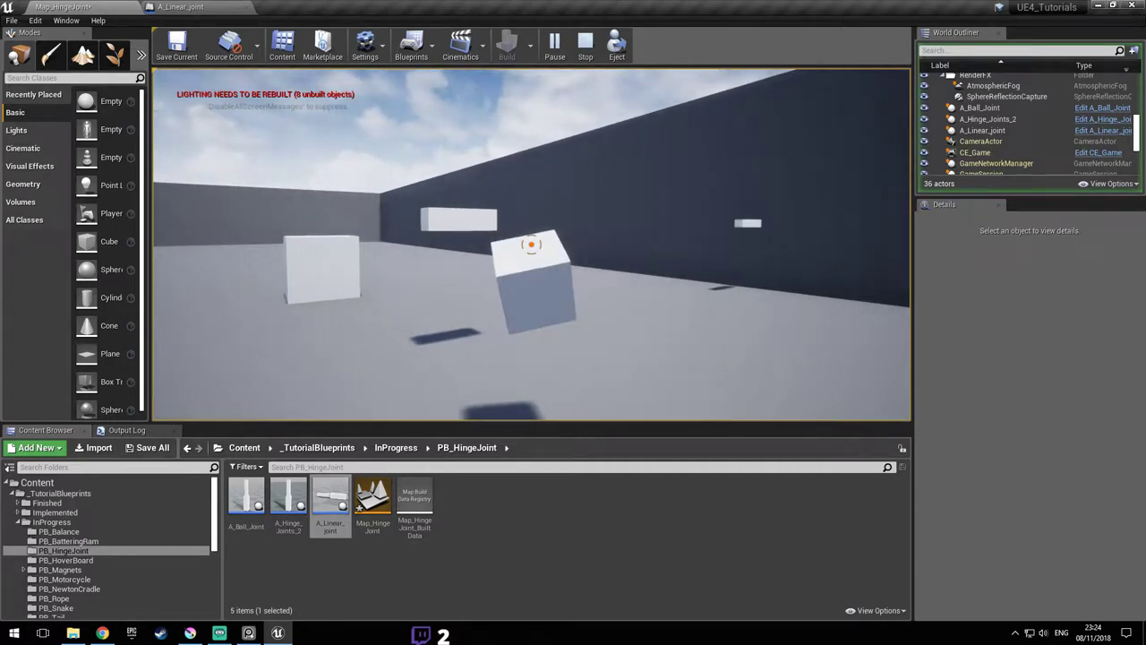
key(d)
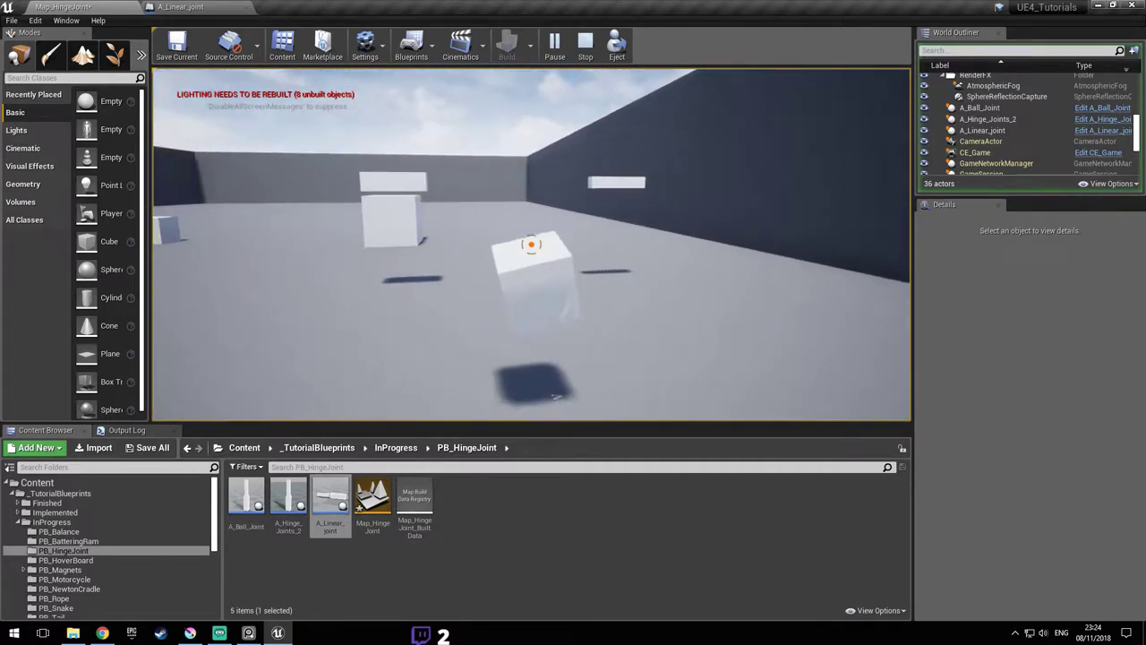
key(w)
key(a)
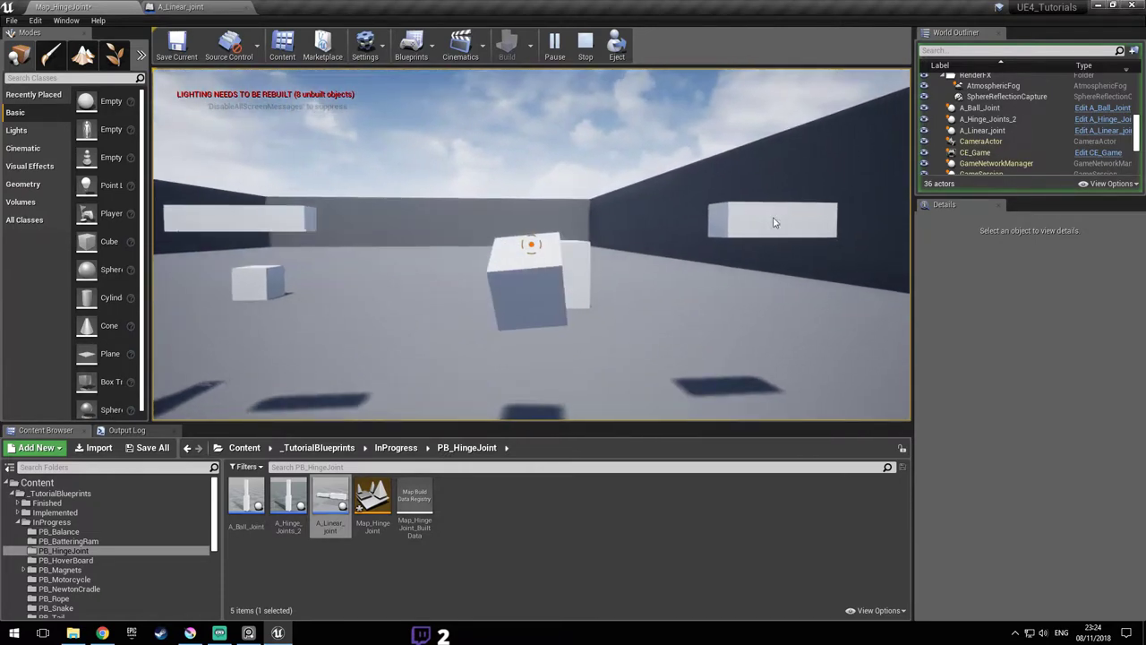
key(Escape)
- Enable Simulate Physics on Cube1 in the A_Linear_joint blueprint and compile it
click(225, 7)
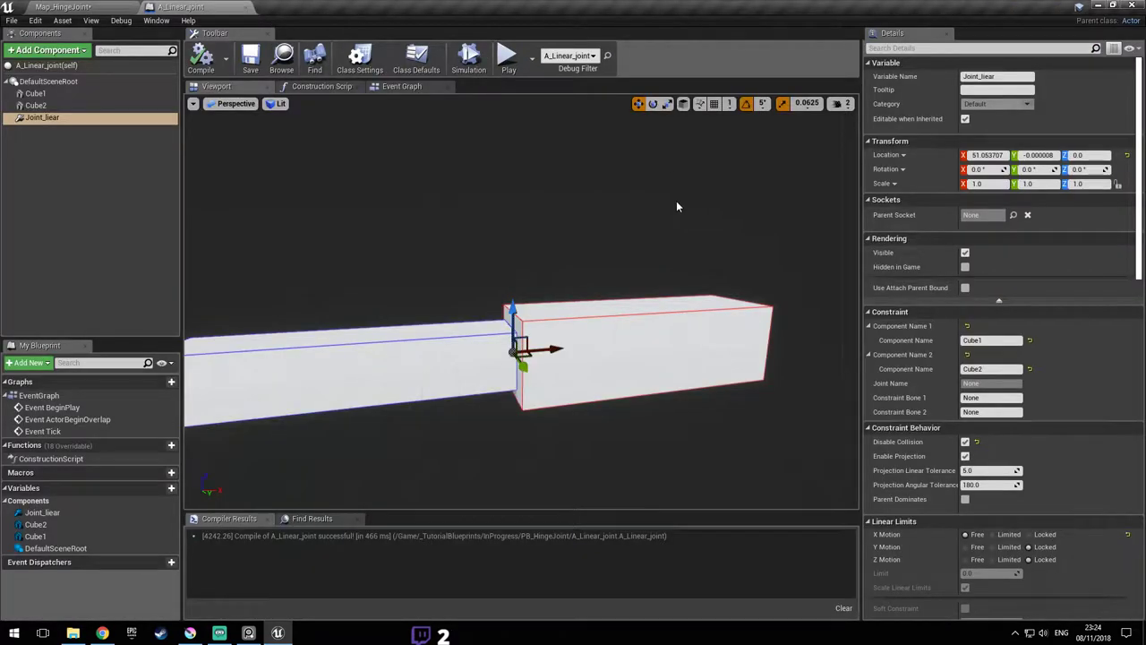
right_drag(637, 205, 638, 258)
click(636, 267)
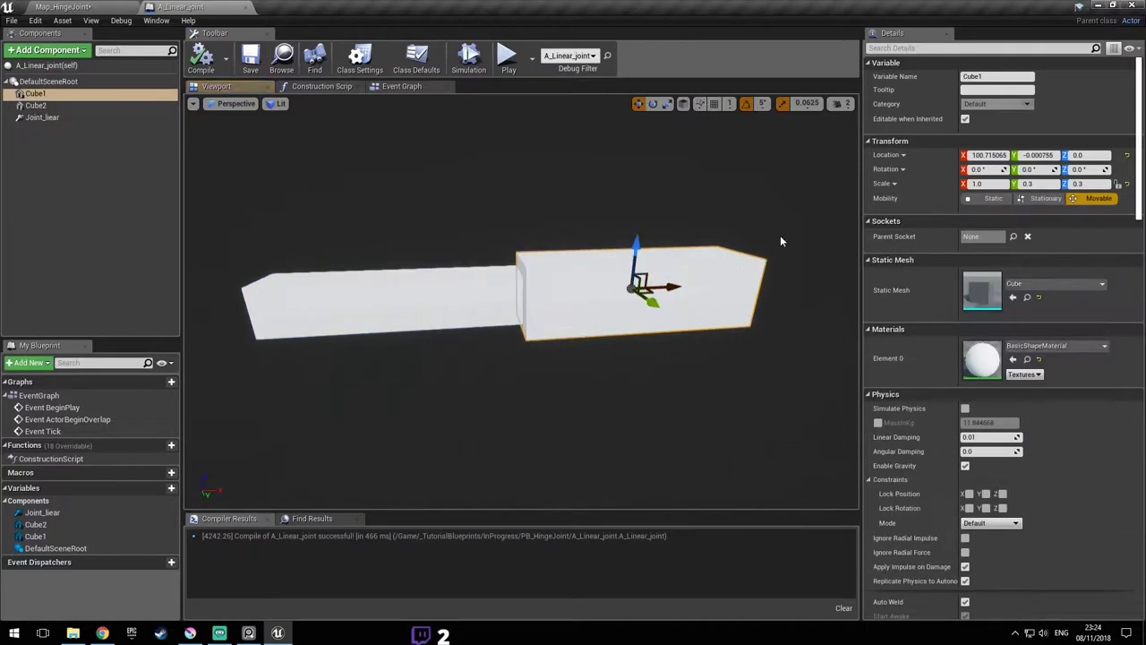
click(964, 408)
right_drag(681, 179, 750, 136)
click(267, 65)
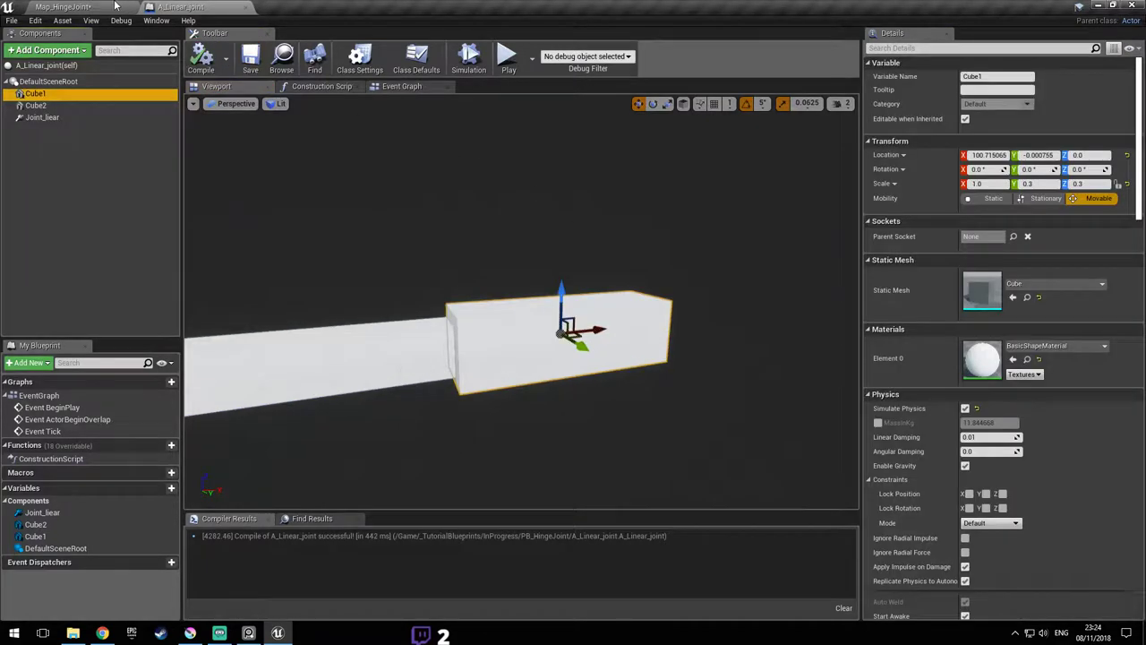
- In Map_HingeJoint, move the large cube EditorCube97 along X until it is next to the linear joint
click(114, 5)
right_drag(511, 410, 680, 409)
right_drag(511, 222, 447, 341)
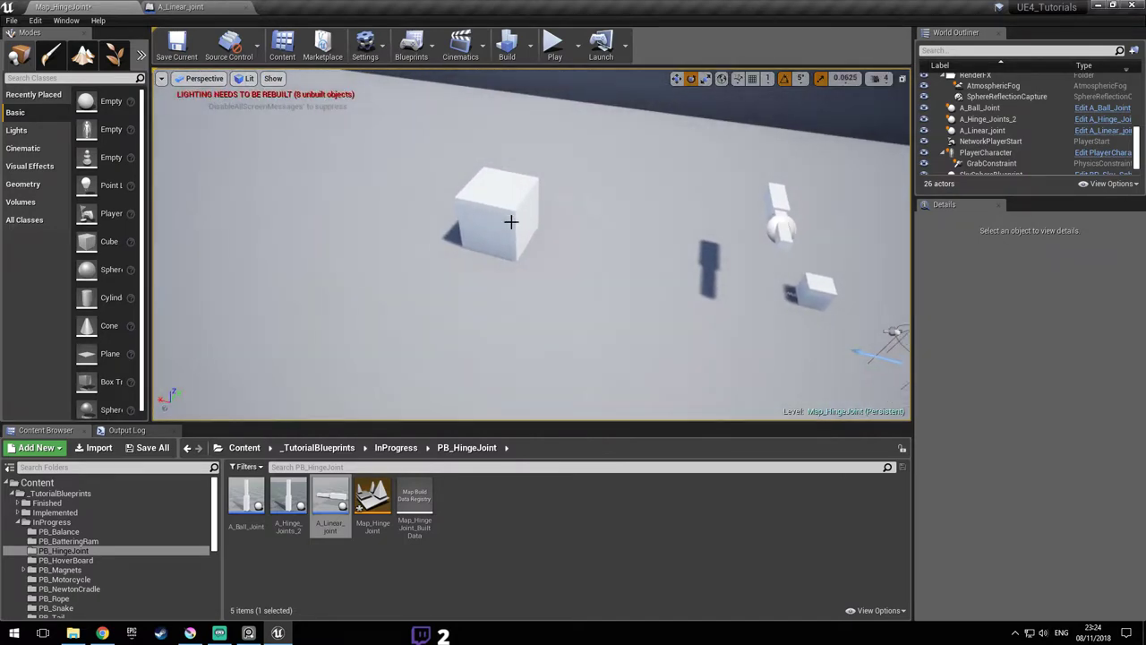
click(490, 223)
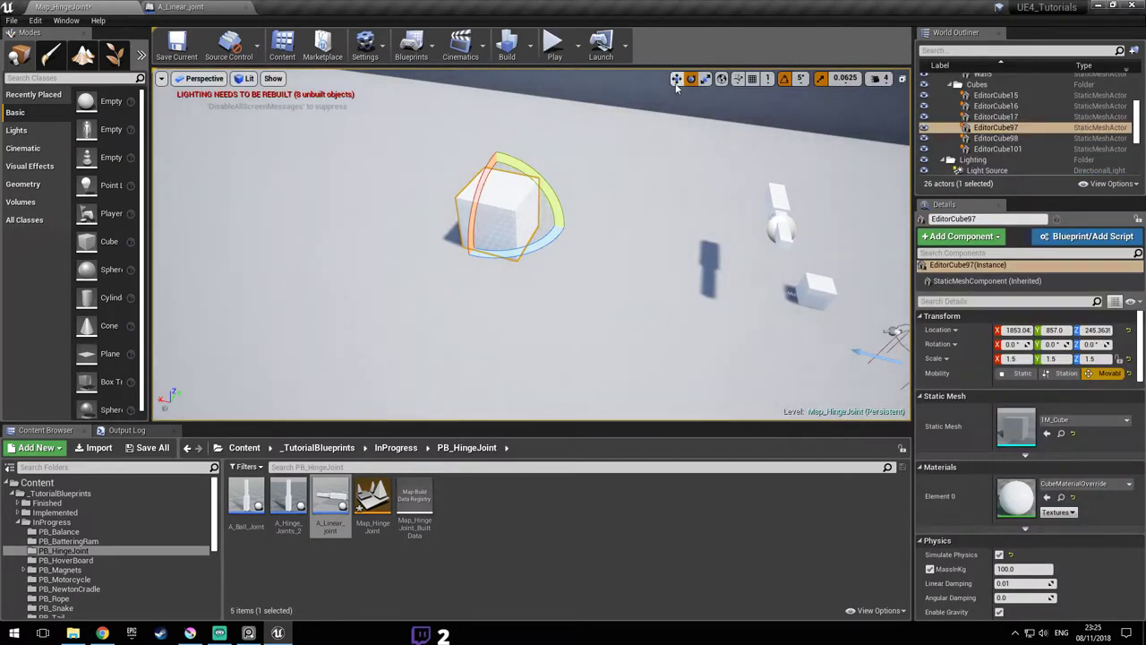
drag(470, 205, 660, 241)
- Move the A_Linear_joint actor along X so it sits above the large cube
right_drag(742, 245, 385, 260)
click(470, 235)
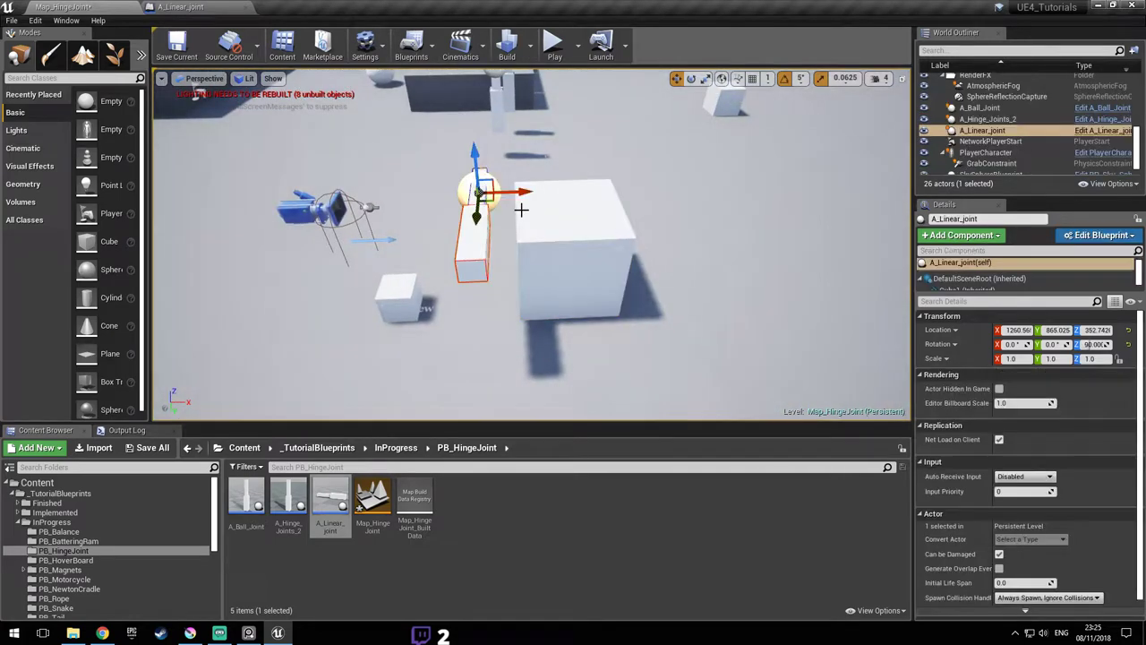
right_drag(486, 174, 416, 224)
drag(524, 176, 680, 172)
- Play the level and check how the linear joint behaves with Cube1 simulating physics
right_drag(677, 179, 581, 94)
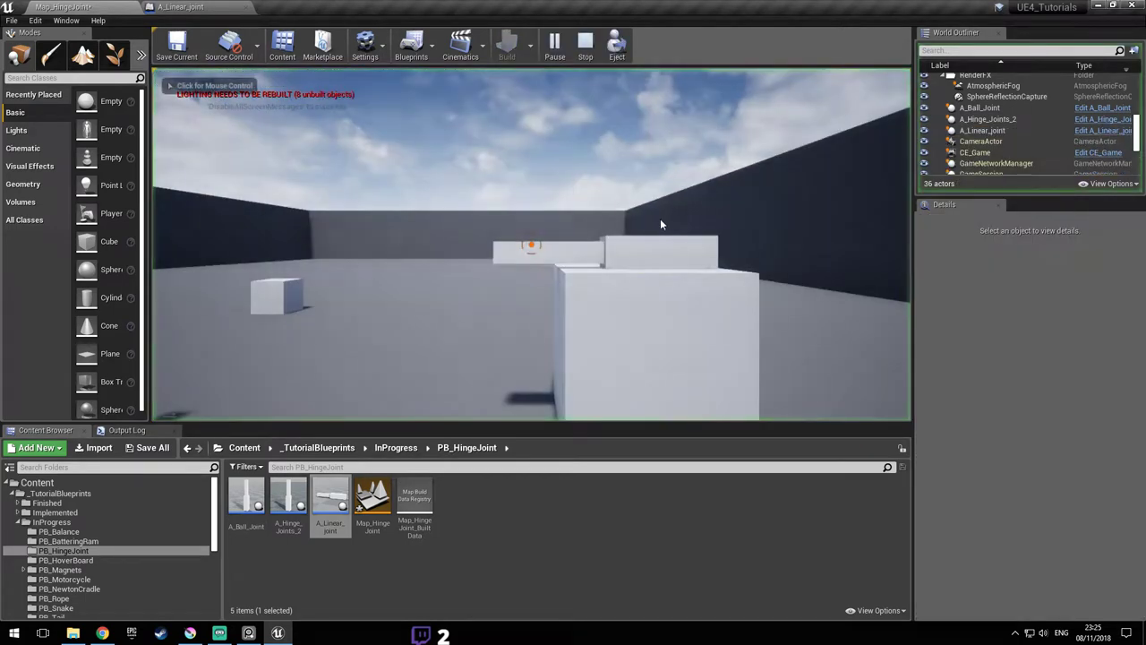
click(660, 225)
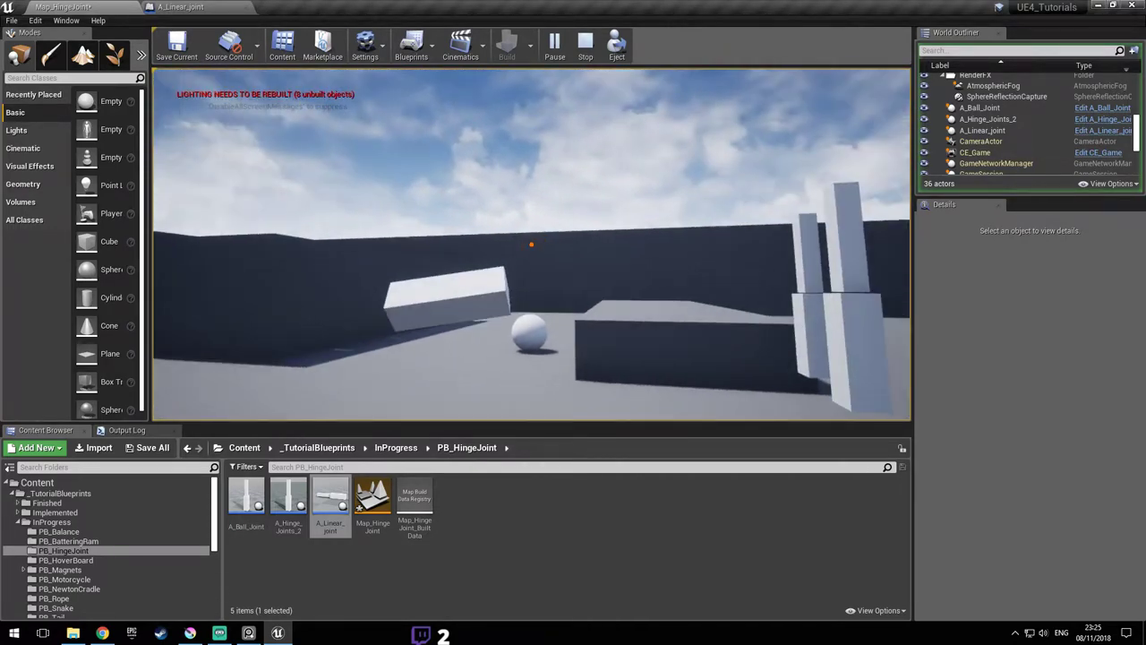
- Return to the A_Linear_joint blueprint and consult the Linear Joint diagram in the reference image
click(201, 7)
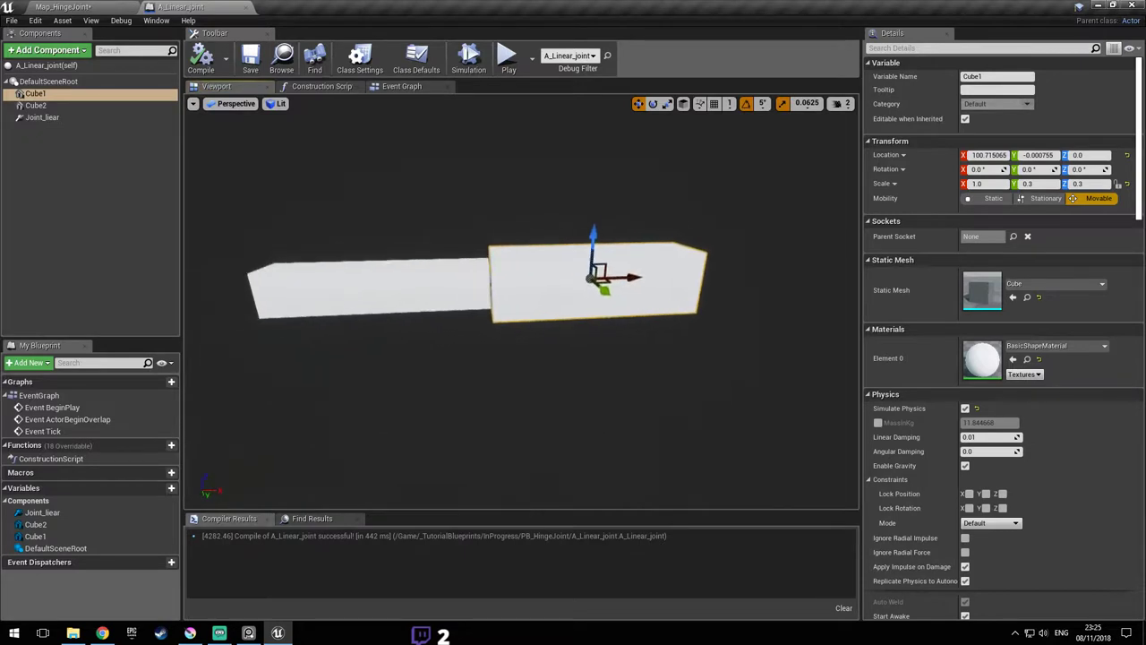
click(247, 632)
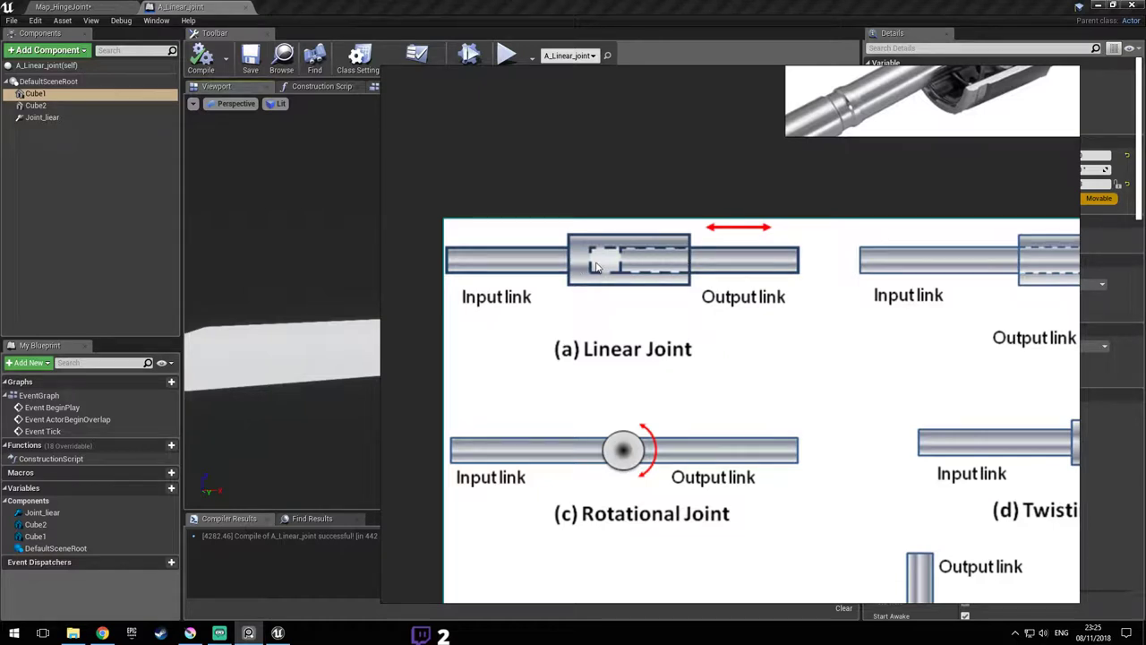
click(402, 4)
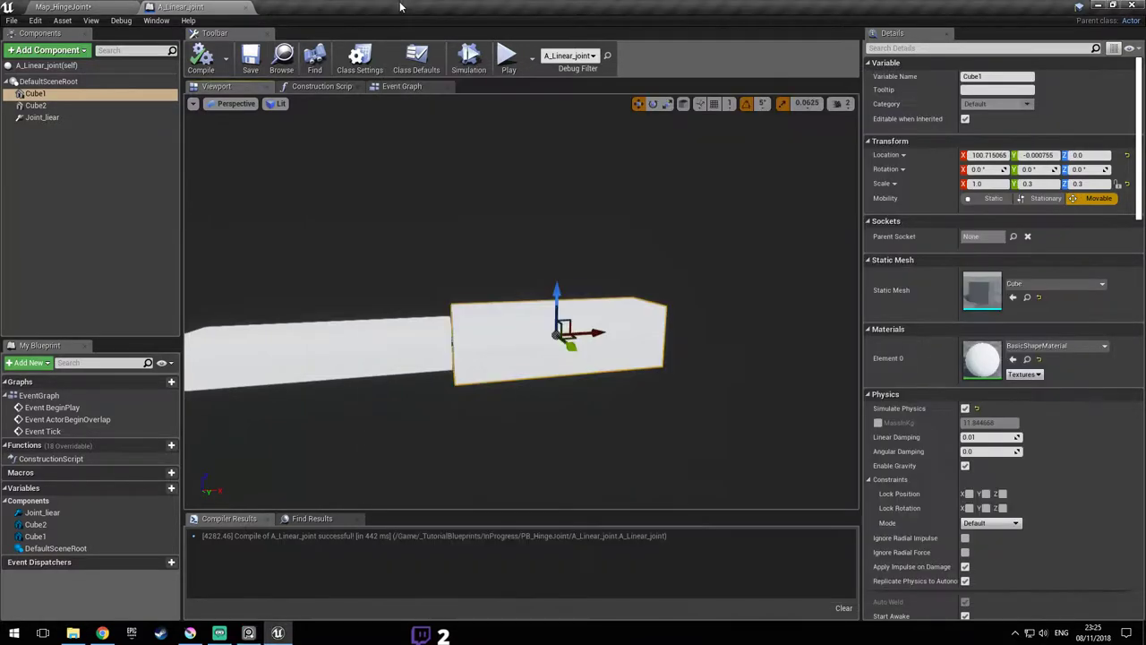
- Set the X Motion linear limit of the Joint_liear component to Limited
click(43, 118)
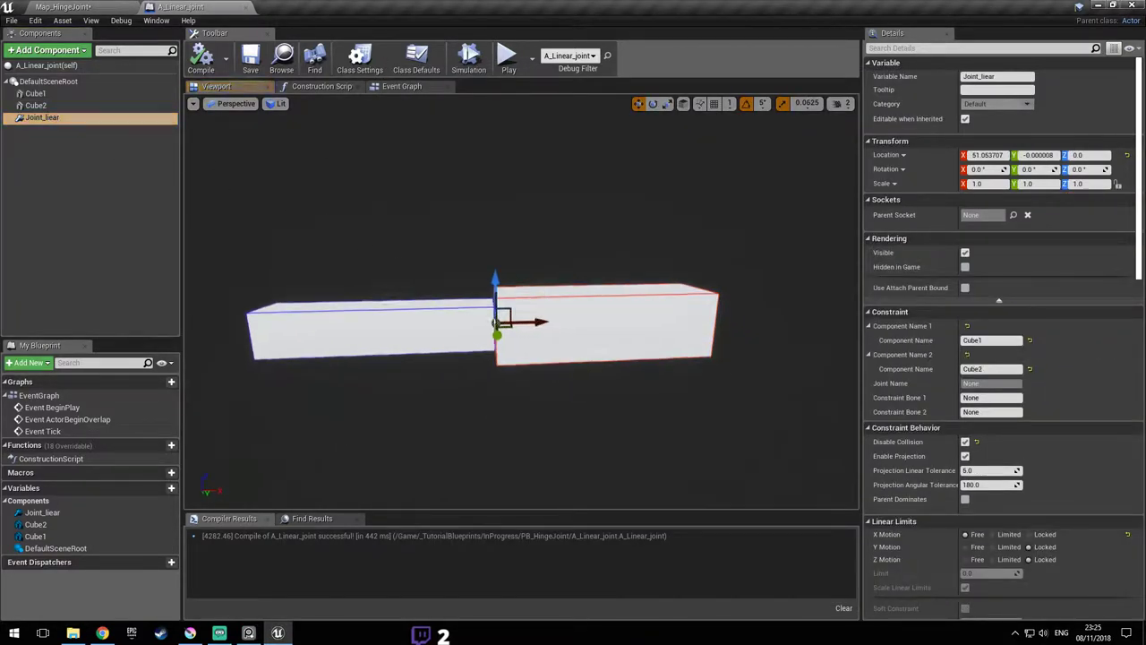
scroll(1084, 315, down, 5)
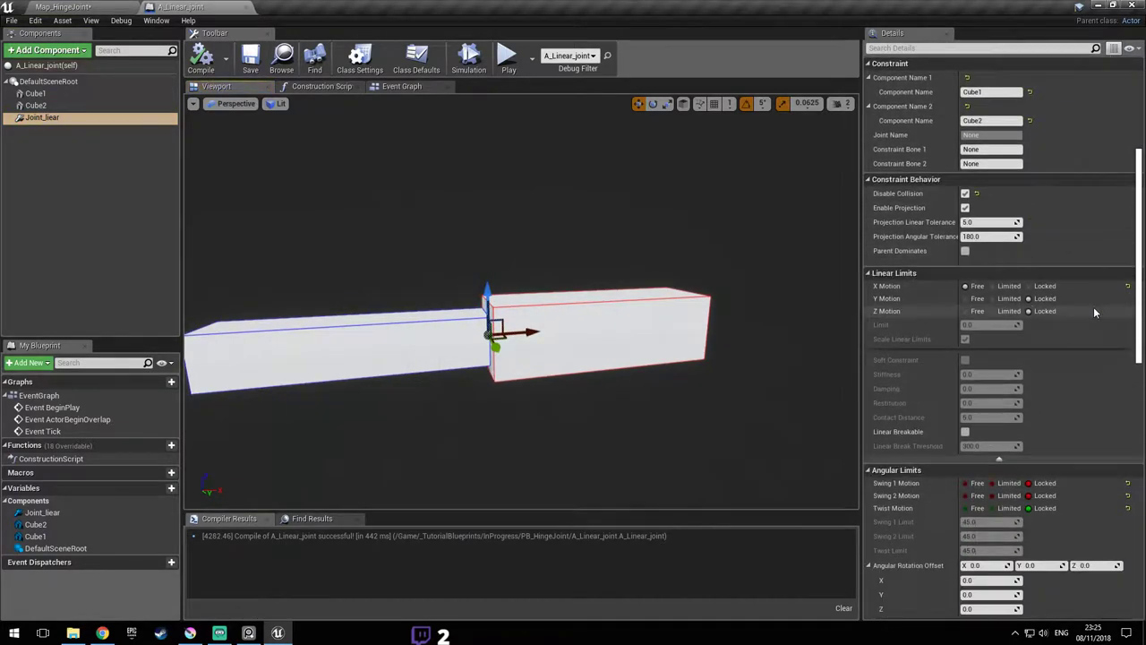
click(1007, 286)
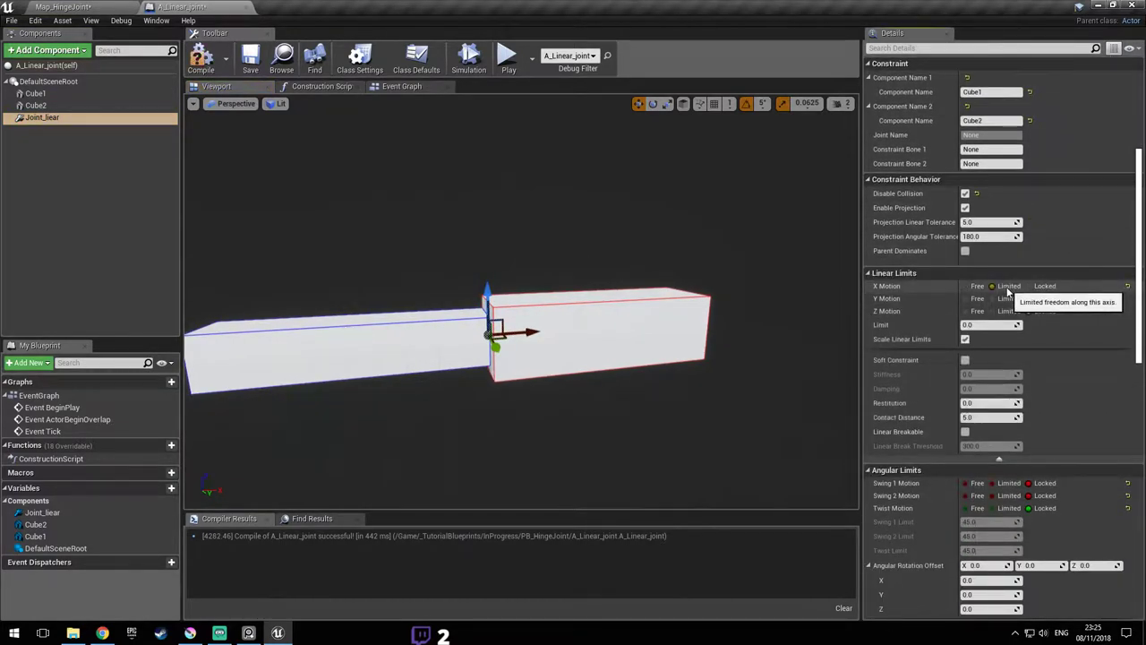
right_drag(627, 313, 605, 324)
key(w)
key(s)
right_drag(537, 362, 537, 360)
scroll(1090, 354, down, 1)
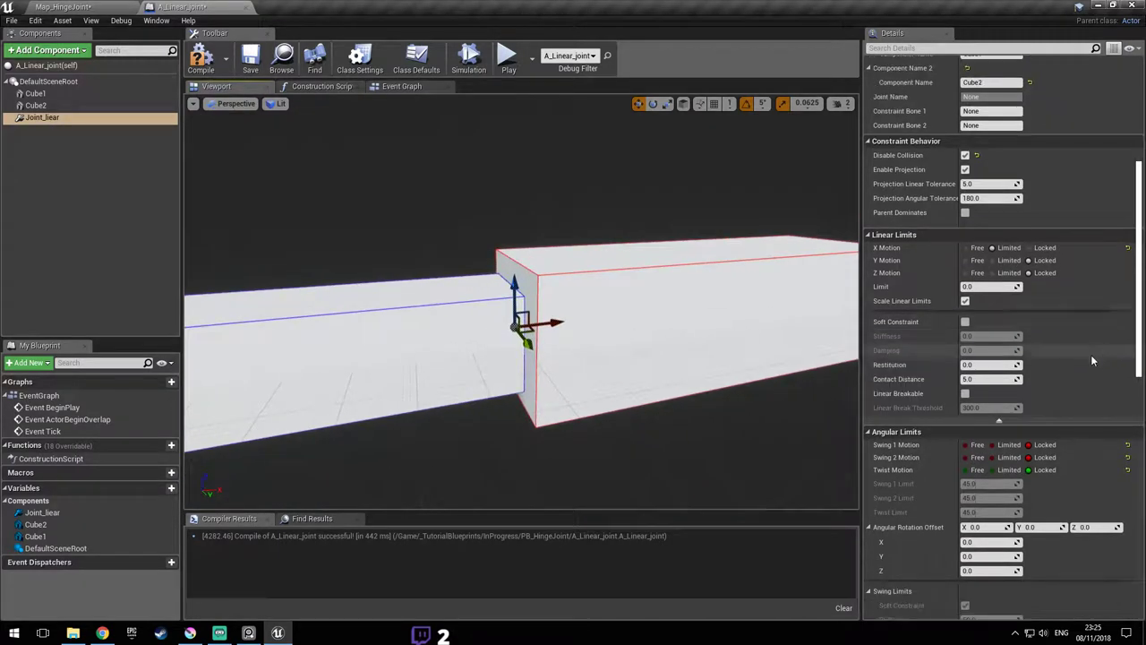
- Set the linear Limit of Joint_liear to 50 and compile the blueprint
click(987, 288)
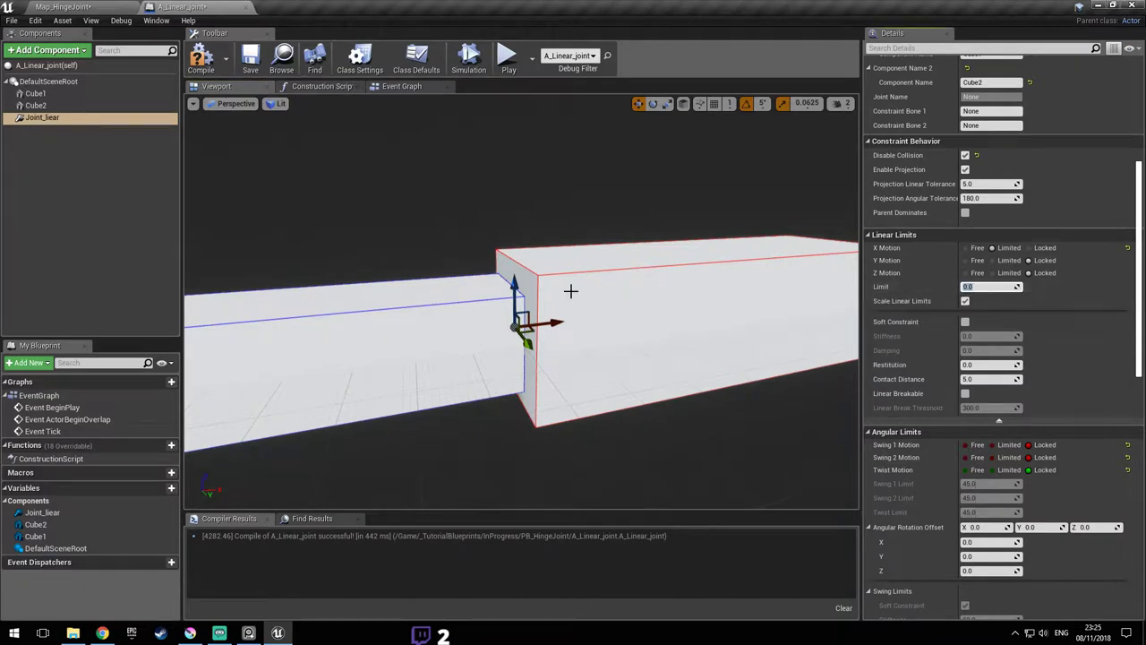
right_drag(561, 328, 567, 321)
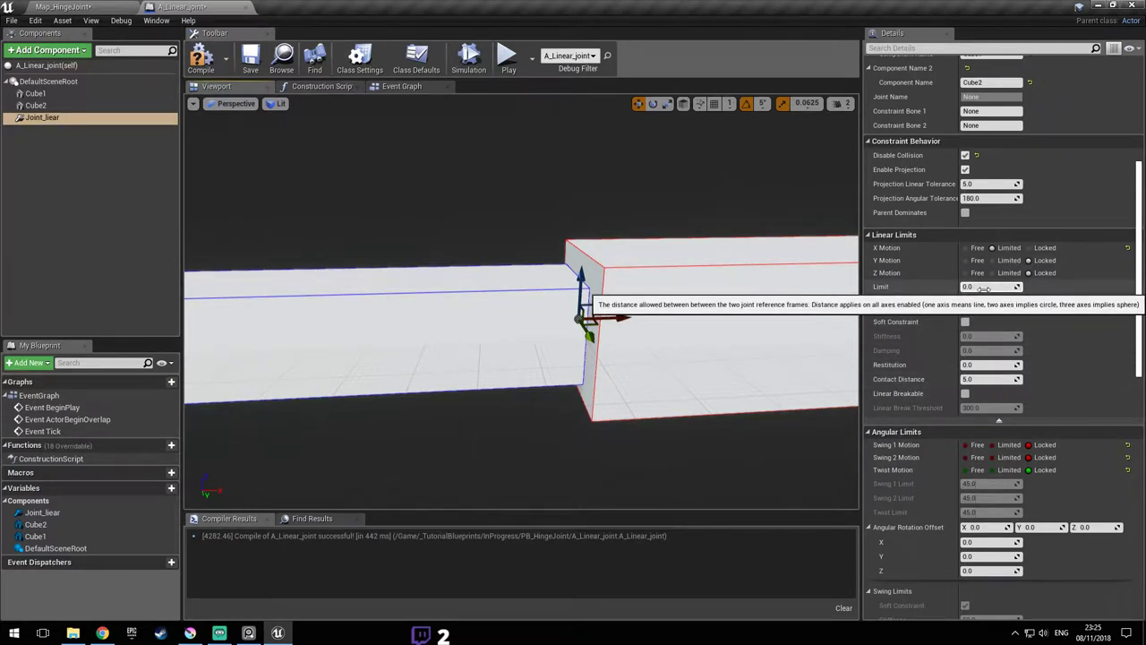
right_drag(839, 340, 855, 341)
right_drag(406, 315, 398, 315)
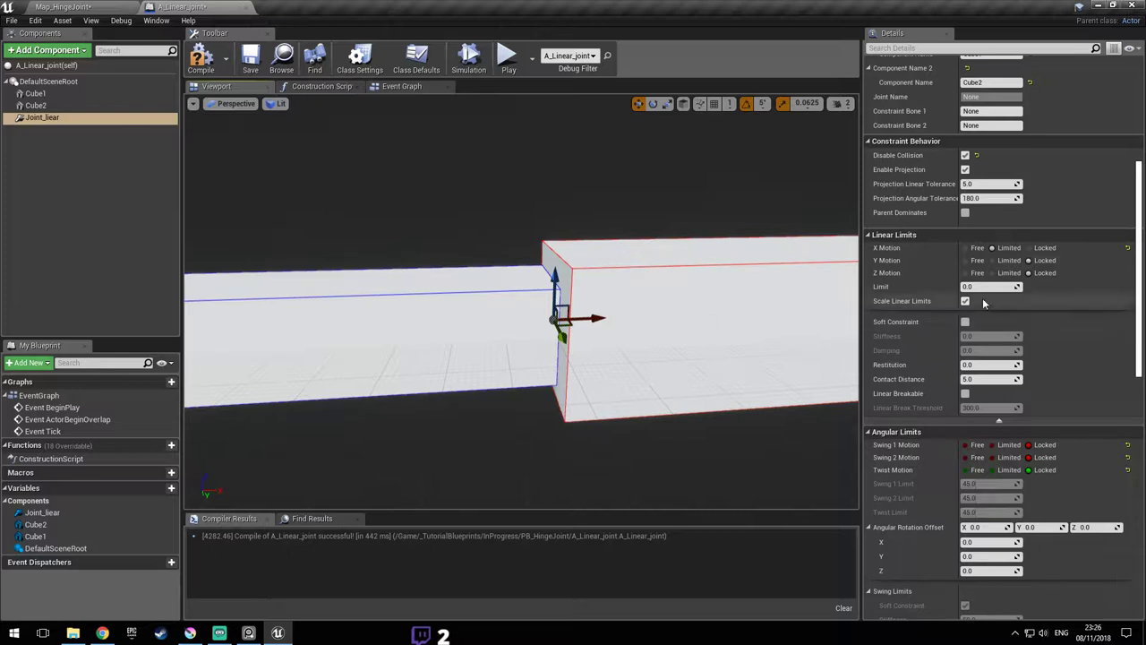
click(990, 286)
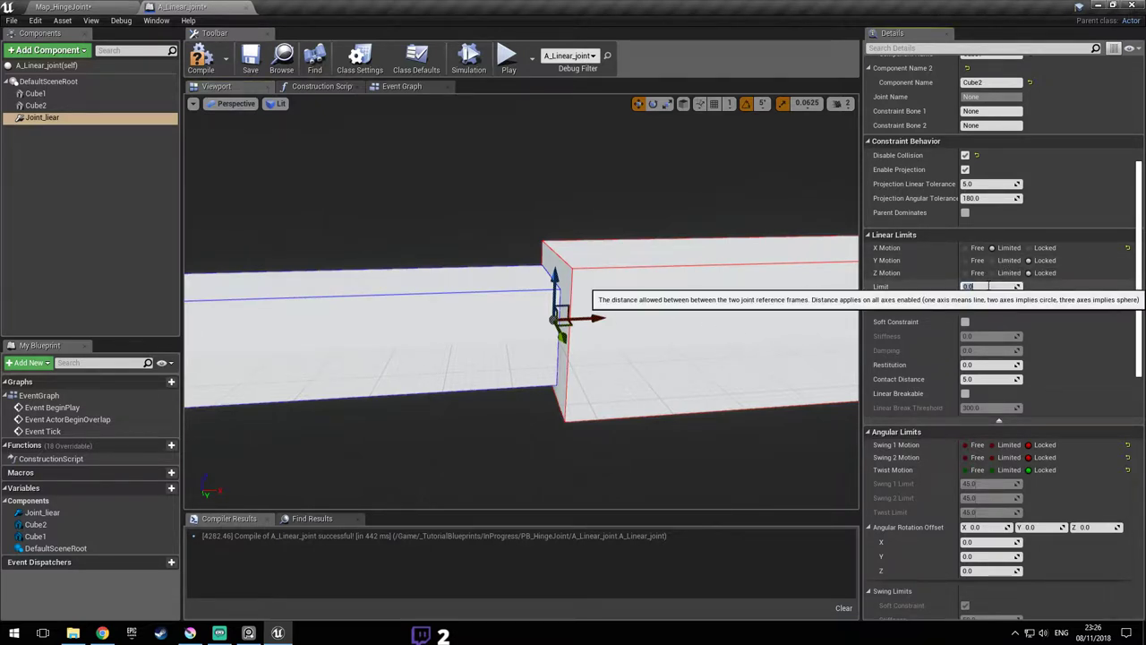
right_drag(627, 295, 599, 309)
key(w)
key(s)
right_drag(376, 331, 633, 330)
right_drag(536, 326, 755, 322)
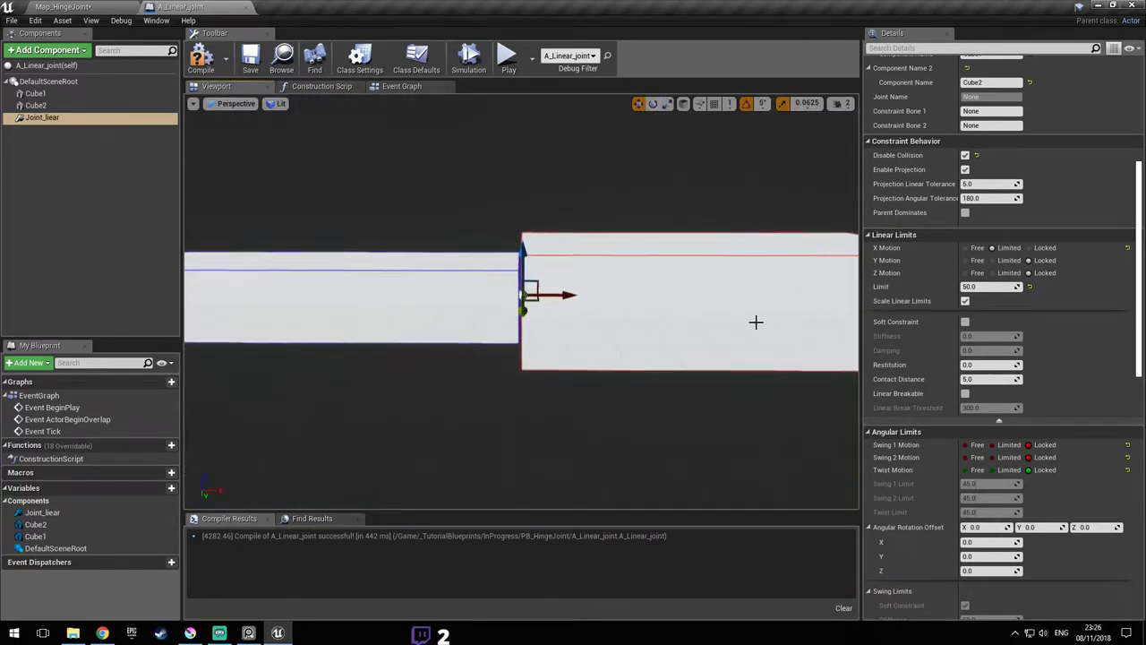
click(247, 61)
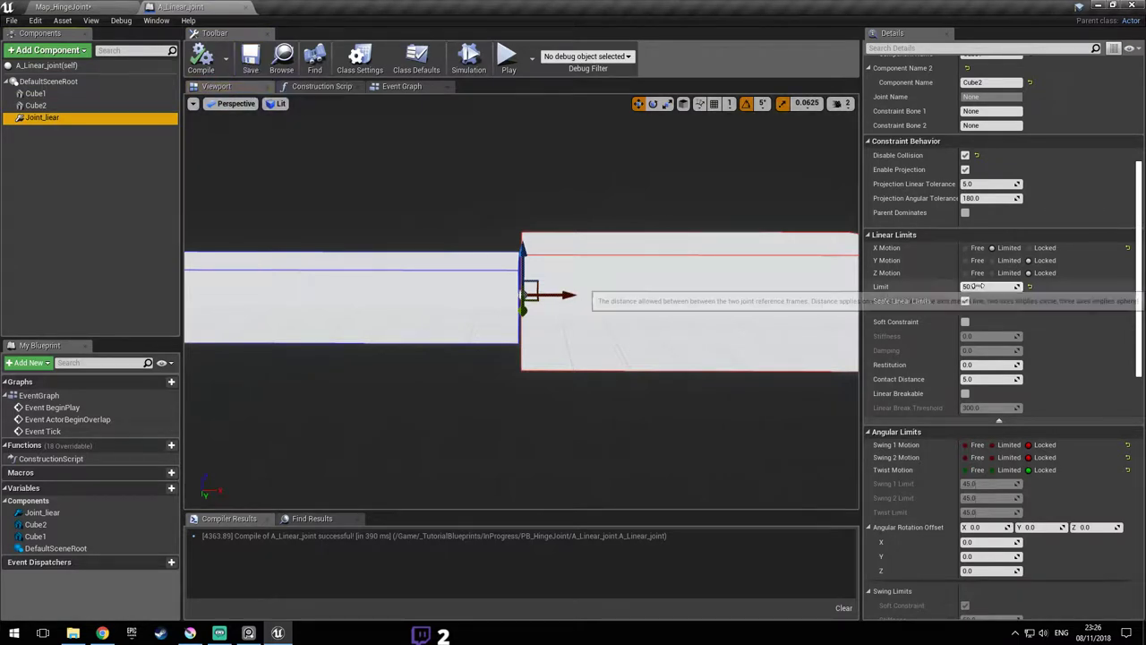
- Re-enter the linear Limit, keeping it at 50, and recompile and save the A_Linear_joint blueprint
click(973, 286)
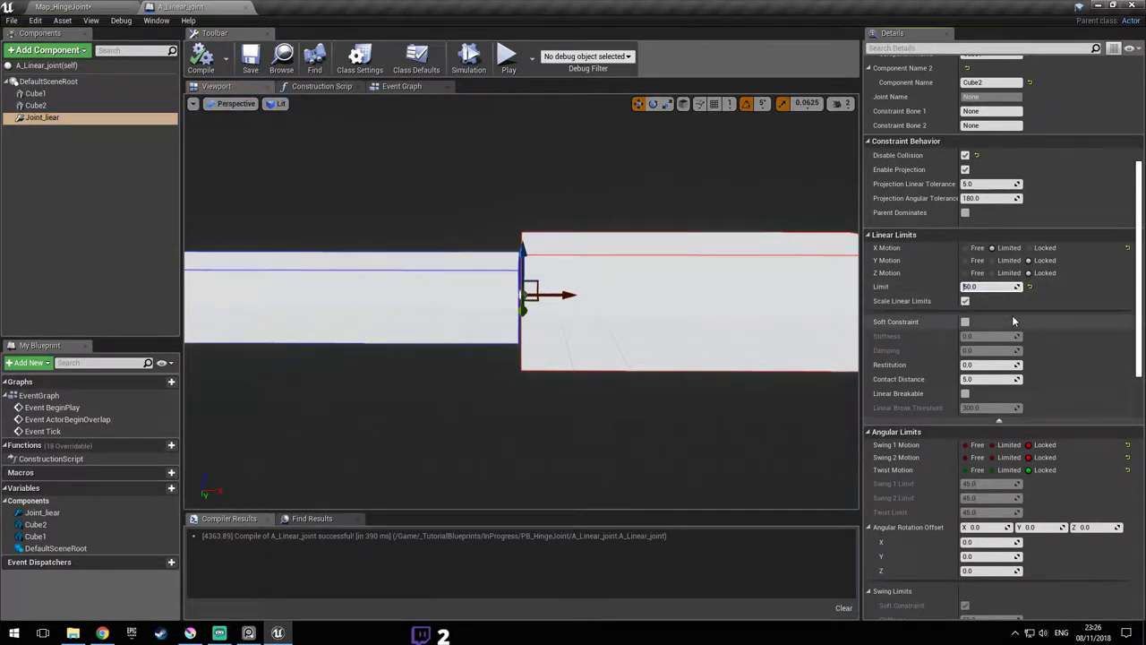
text(0)
key(Return)
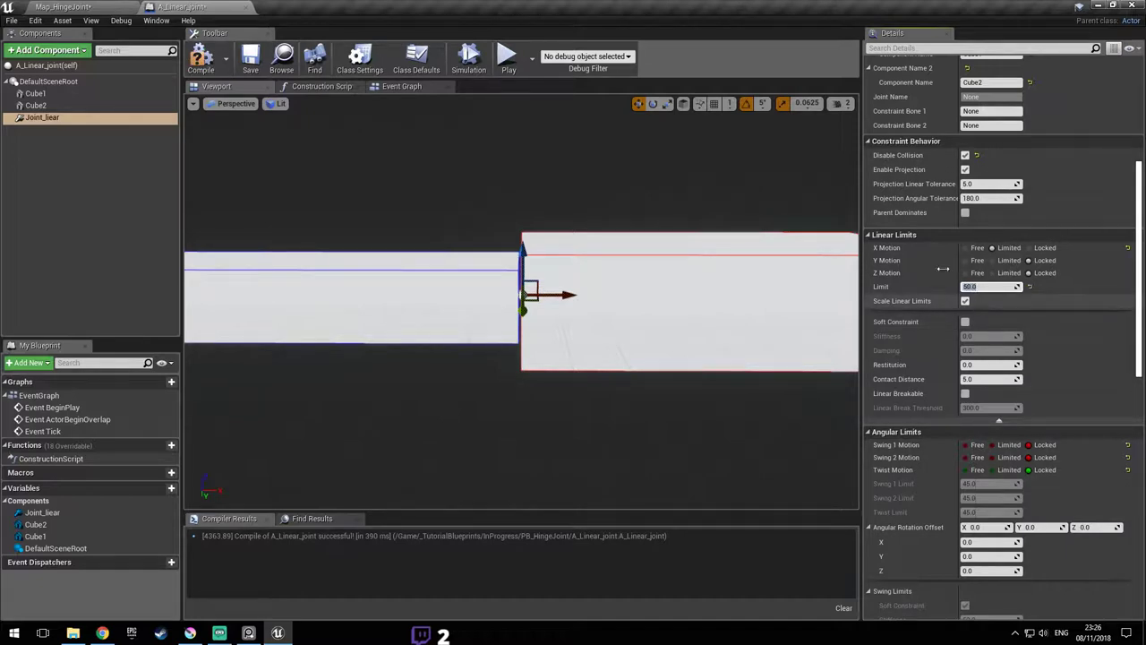
click(253, 69)
right_drag(528, 233, 529, 176)
- Play the Map_HingeJoint level and bring the player character close to the linear joint
click(62, 7)
right_drag(538, 233, 617, 224)
click(554, 47)
click(692, 265)
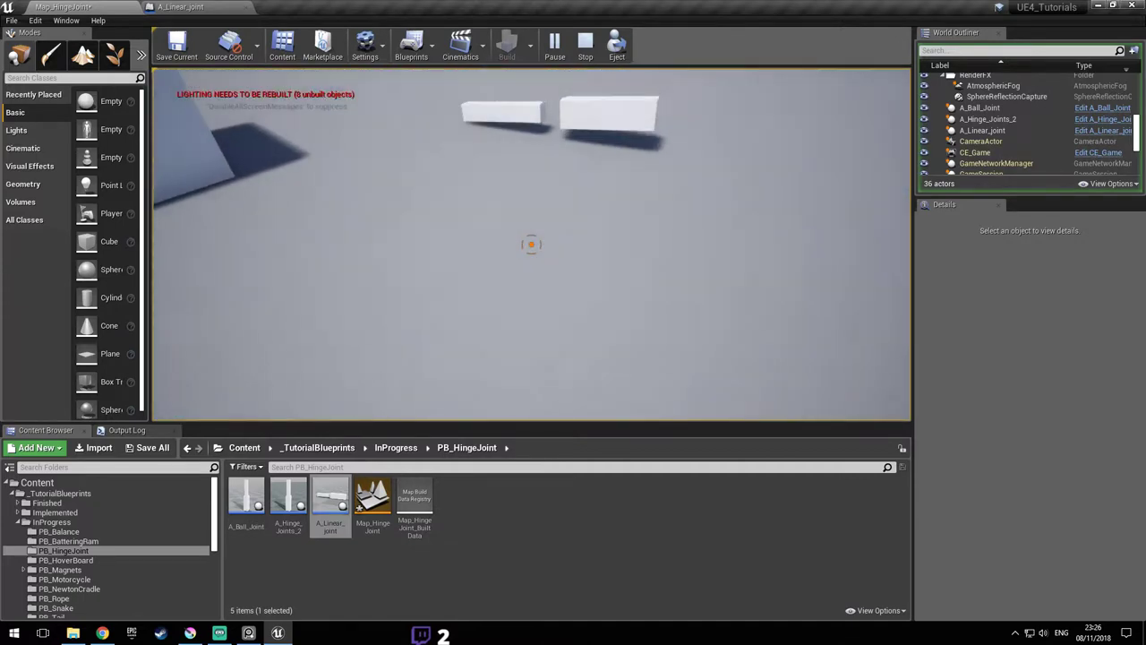
key(w)
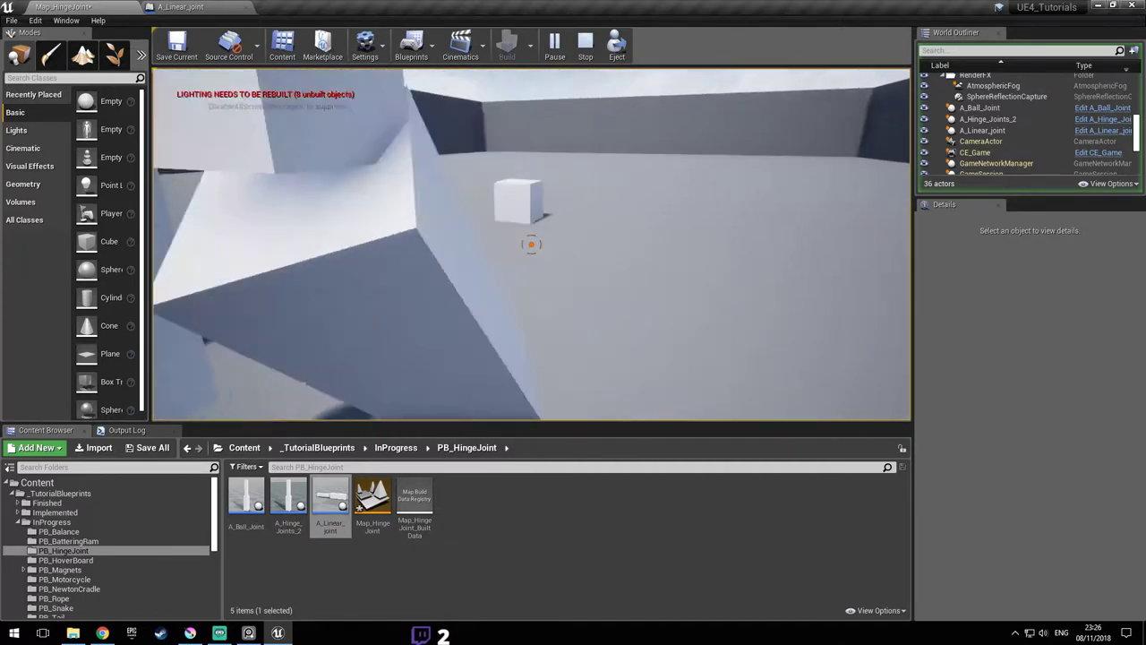
key(d)
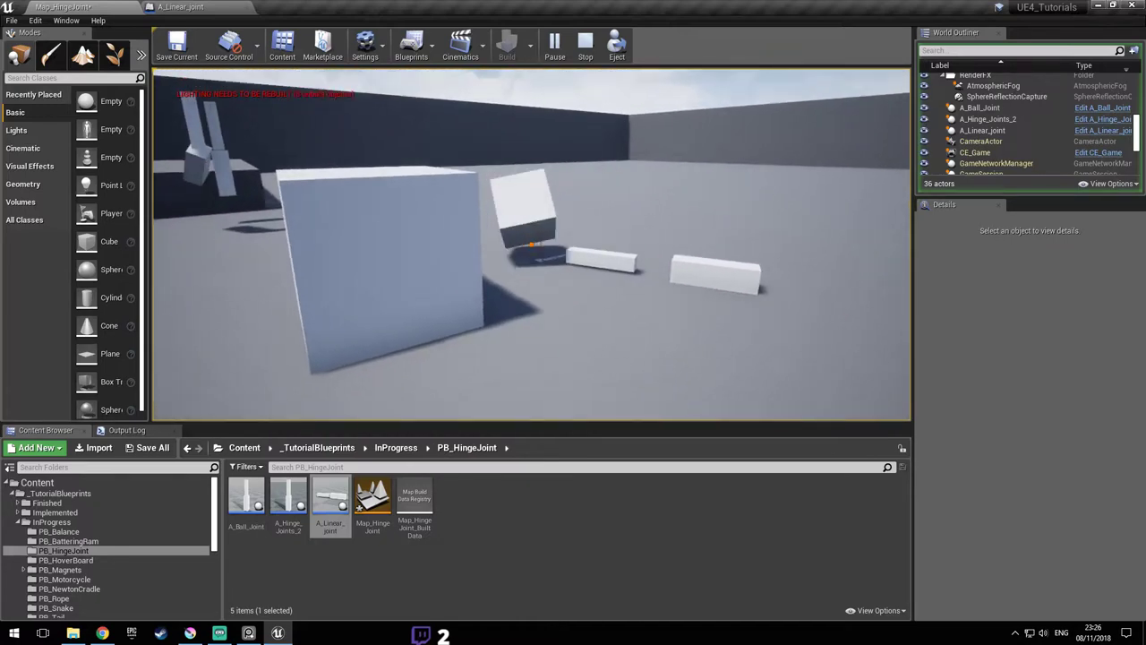
key(w)
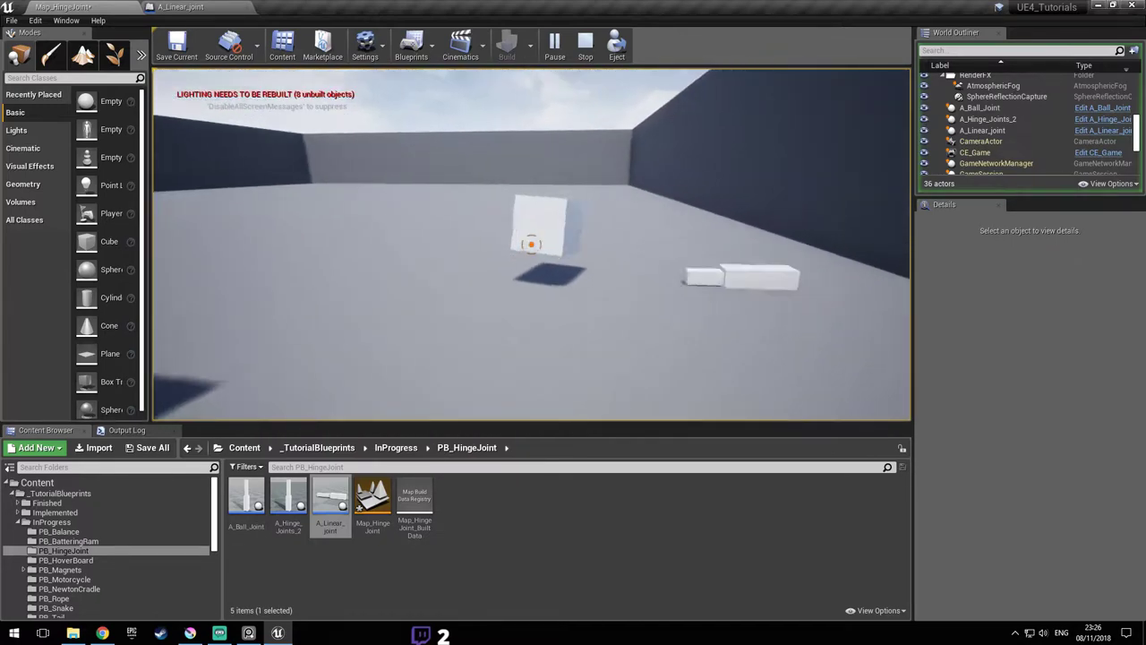
- Grab and release the linear joint's cubes to test the limited sliding, and end the play session
click(531, 244)
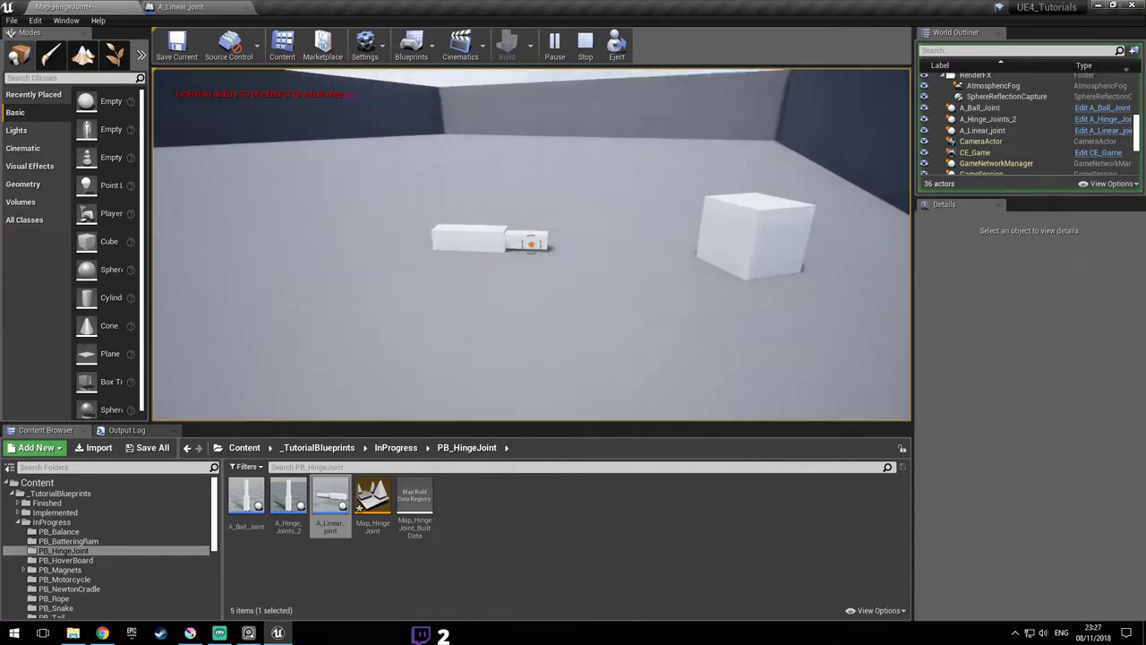
click(530, 244)
click(531, 244)
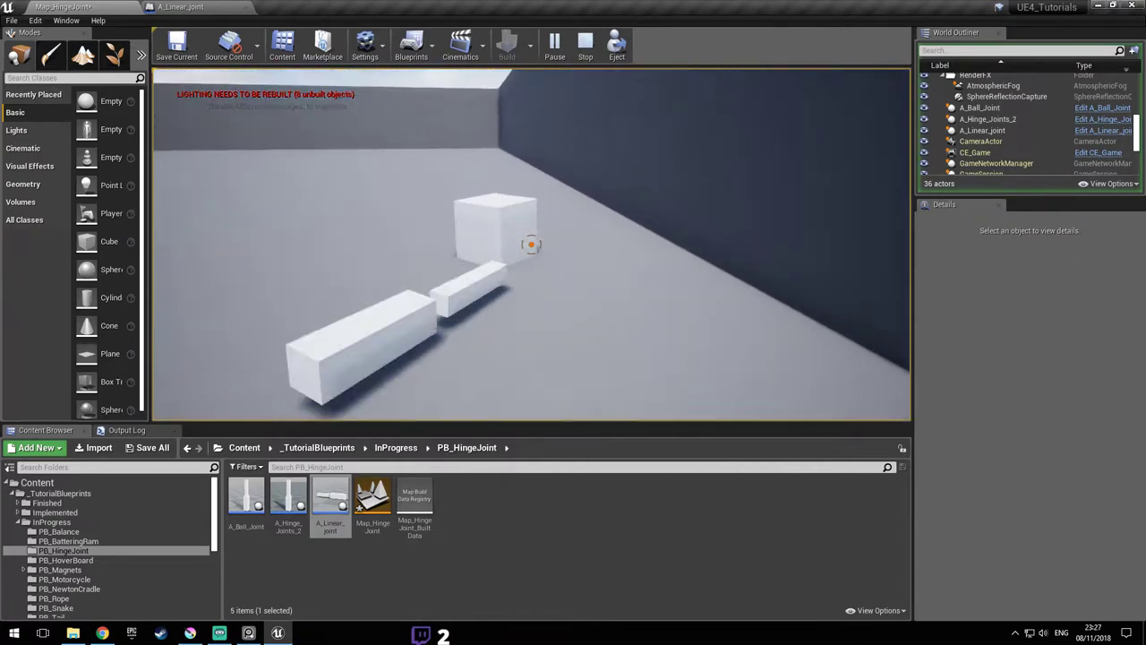
click(531, 243)
click(531, 244)
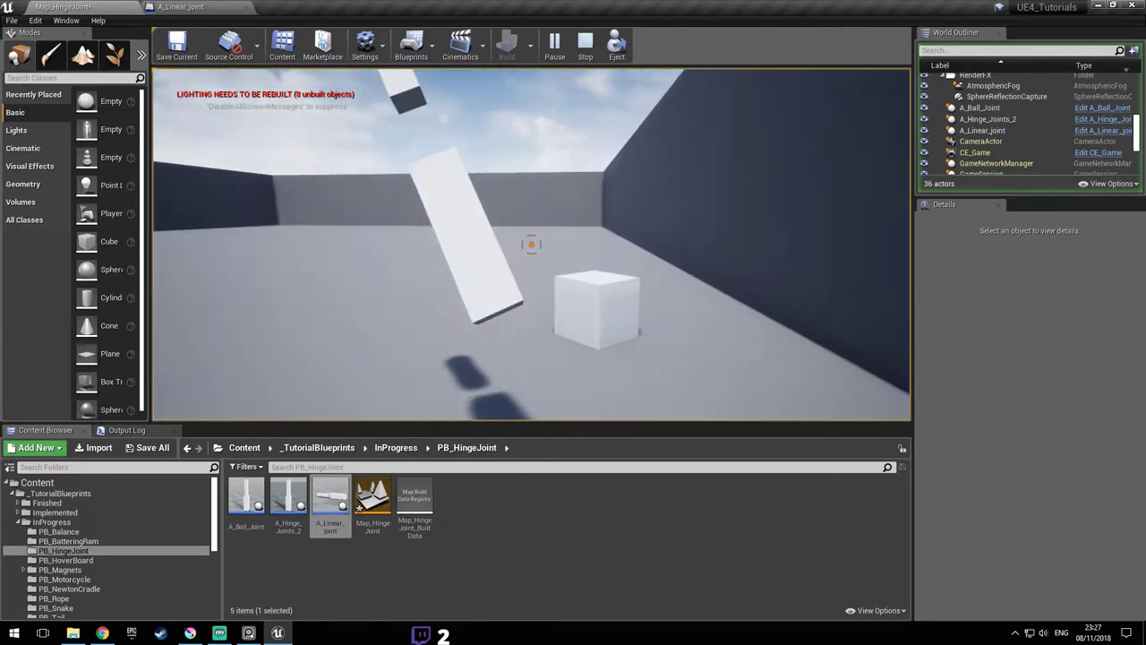
key(Escape)
- Save the Map_HingeJoint level and reselect Joint_liear in the A_Linear_joint blueprint
right_drag(394, 190, 456, 170)
key(ctrl+s)
click(187, 5)
right_drag(522, 230, 495, 243)
key(ctrl+s)
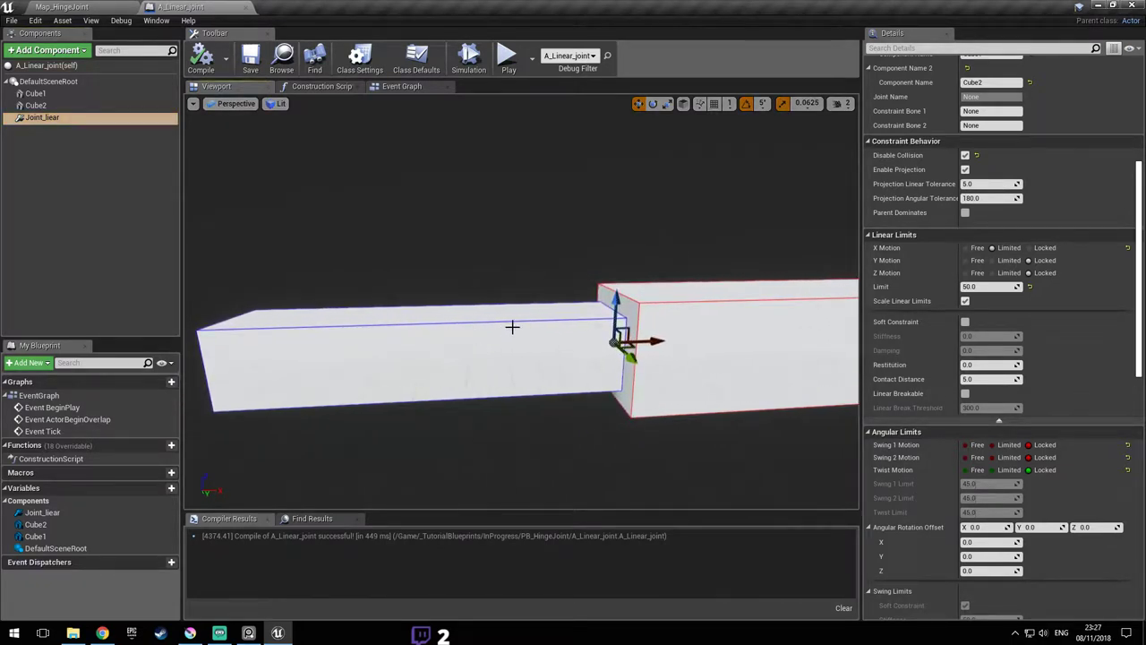
click(518, 330)
click(85, 117)
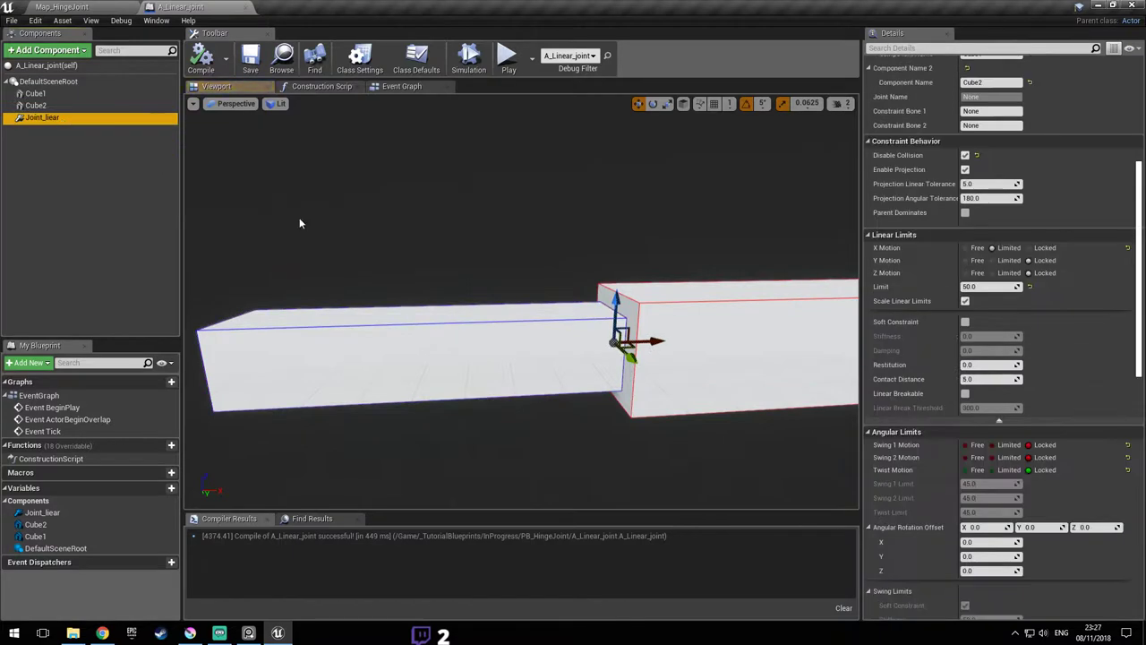
- Set the linear Limit of Joint_liear to 0
scroll(1064, 356, down, 3)
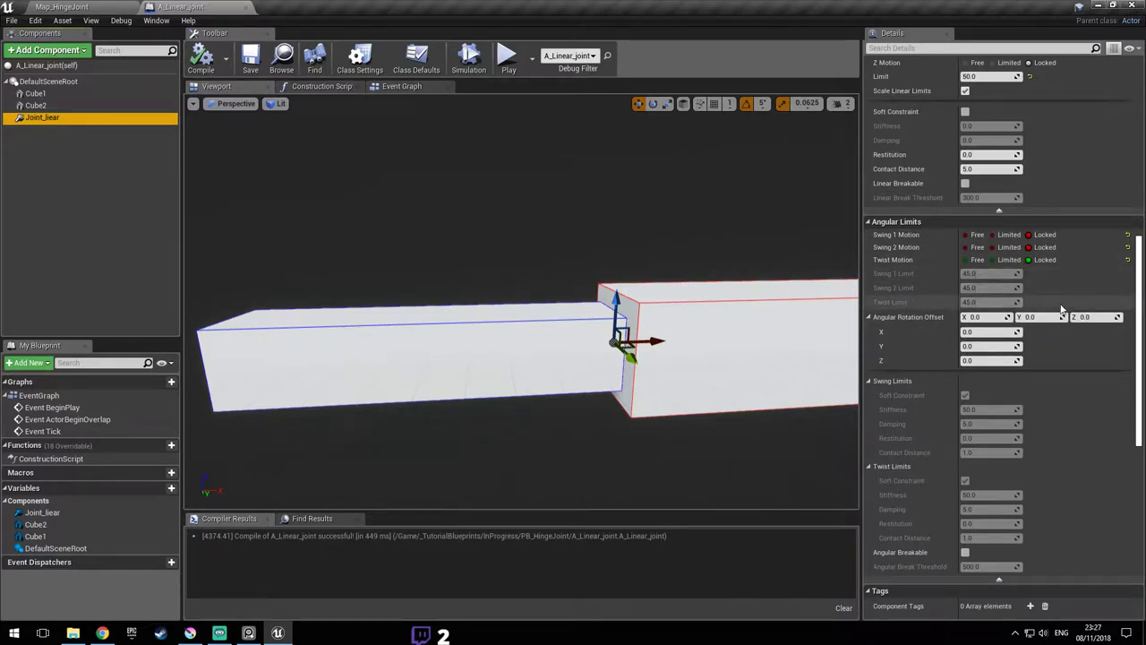
mouse_move(586, 350)
right_down()
mouse_move(650, 386)
mouse_move(573, 363)
right_up()
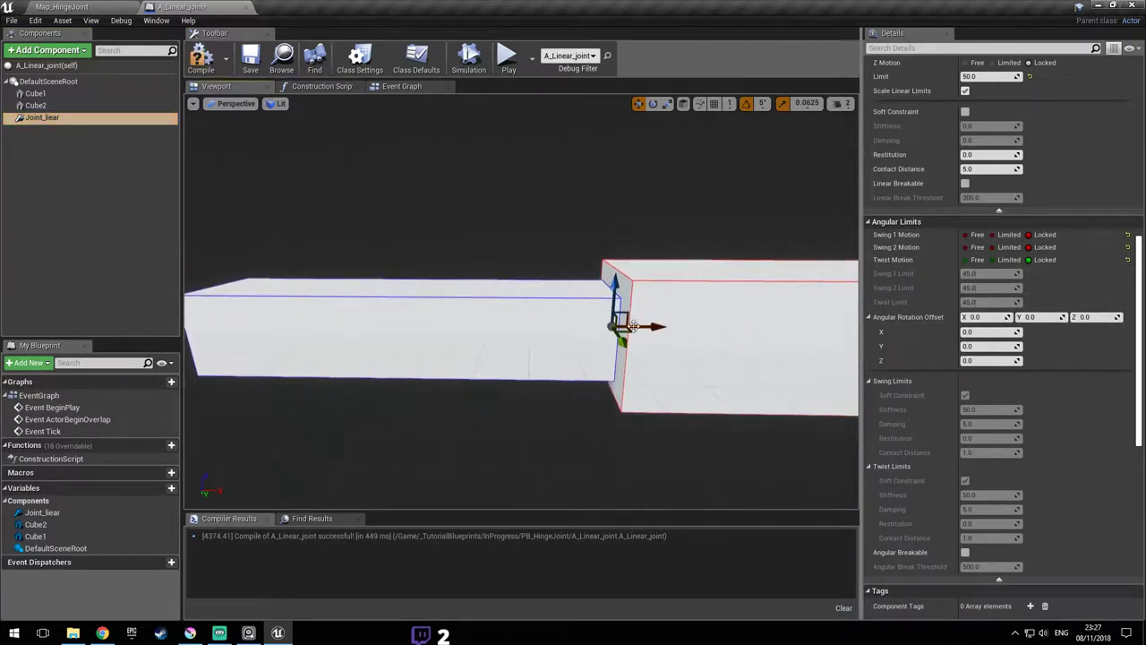
scroll(1041, 269, up, 5)
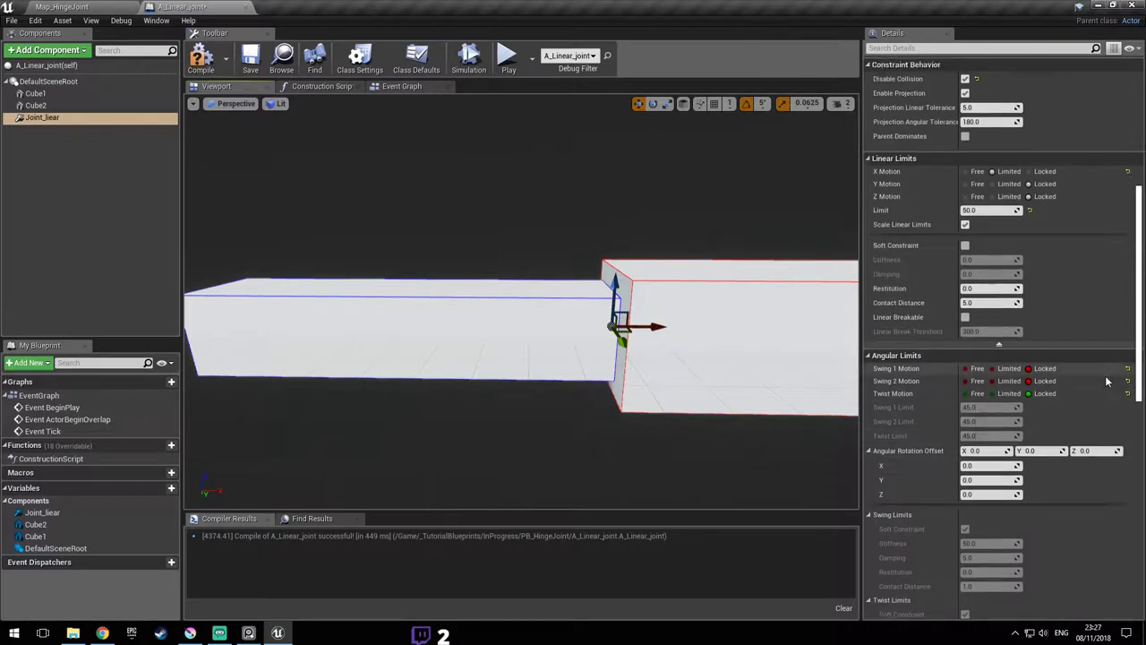
click(988, 343)
text(0)
key(Return)
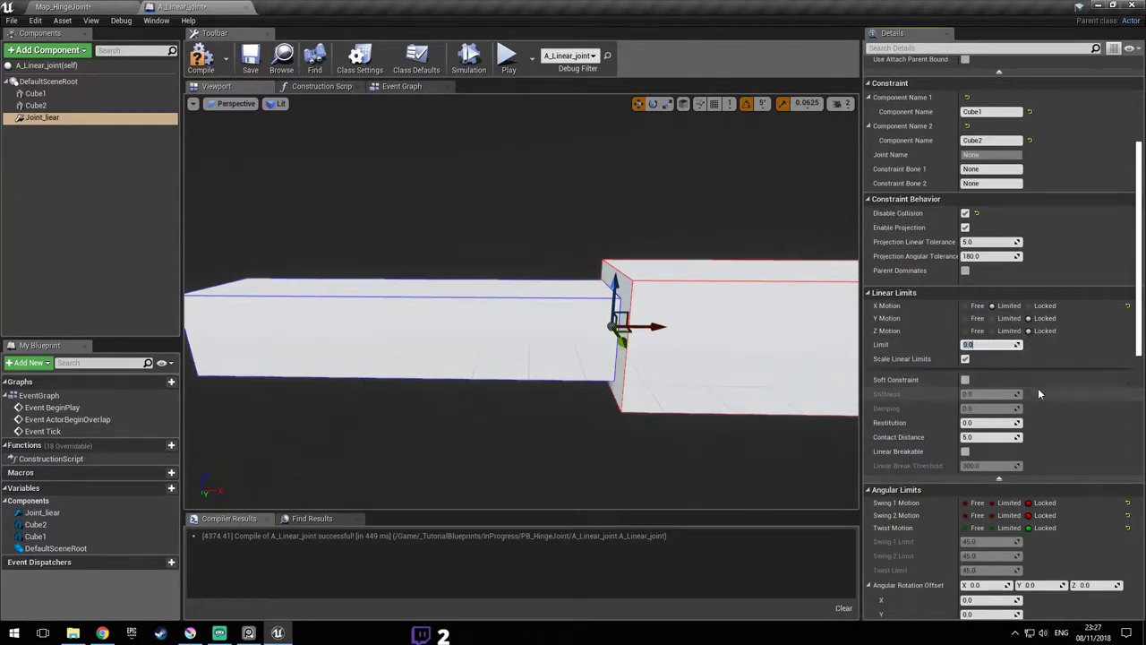
- Enable the linear Soft Constraint with Stiffness 100 and Damping 10, and compile the blueprint
scroll(1037, 386, down, 1)
click(964, 359)
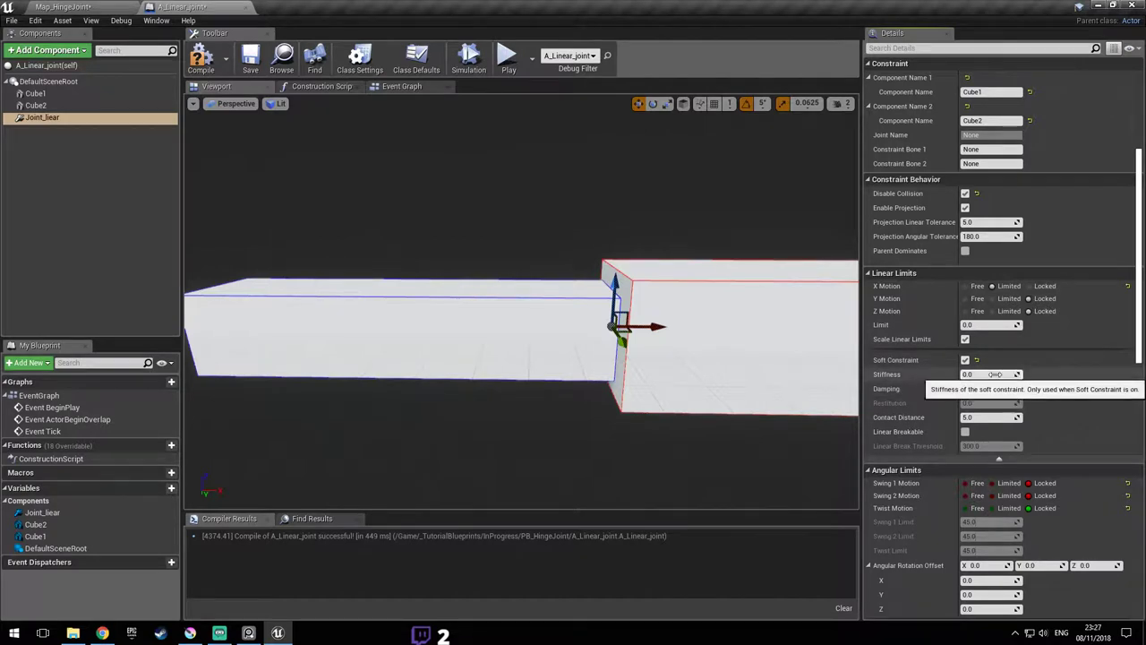
click(995, 375)
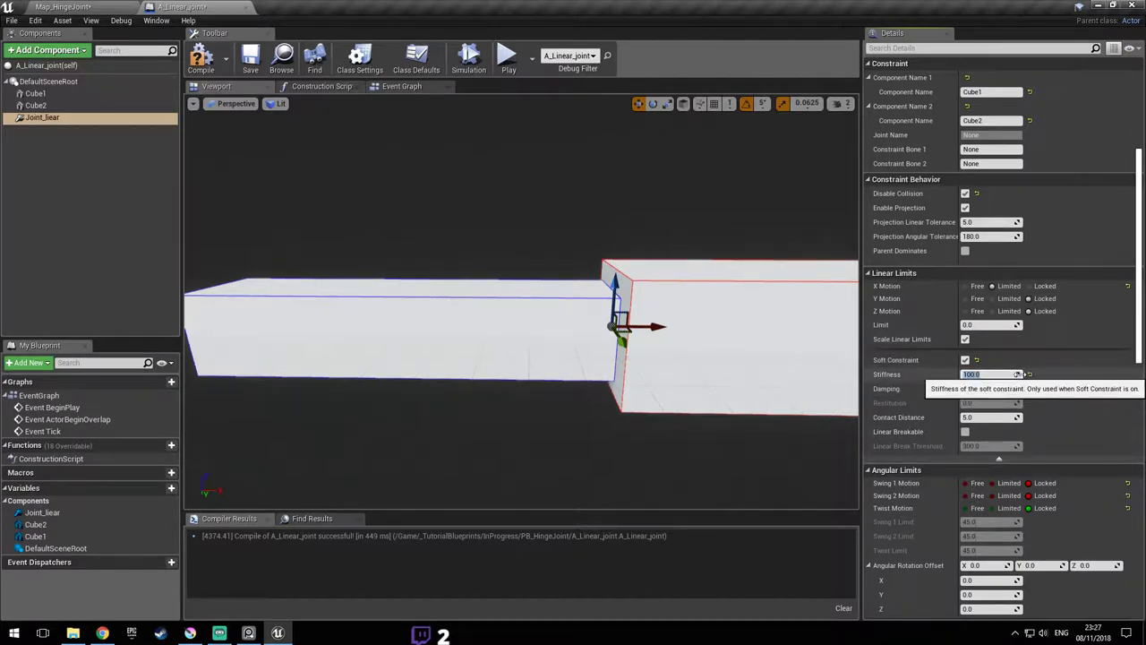
key(Tab)
text(100.0)
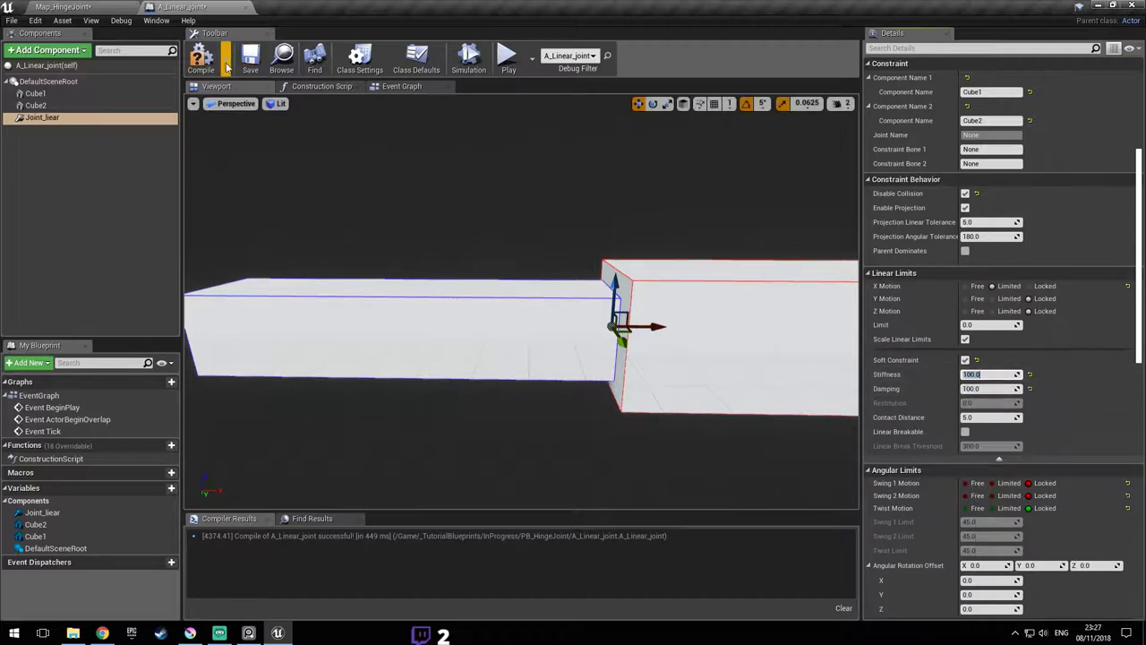
click(990, 389)
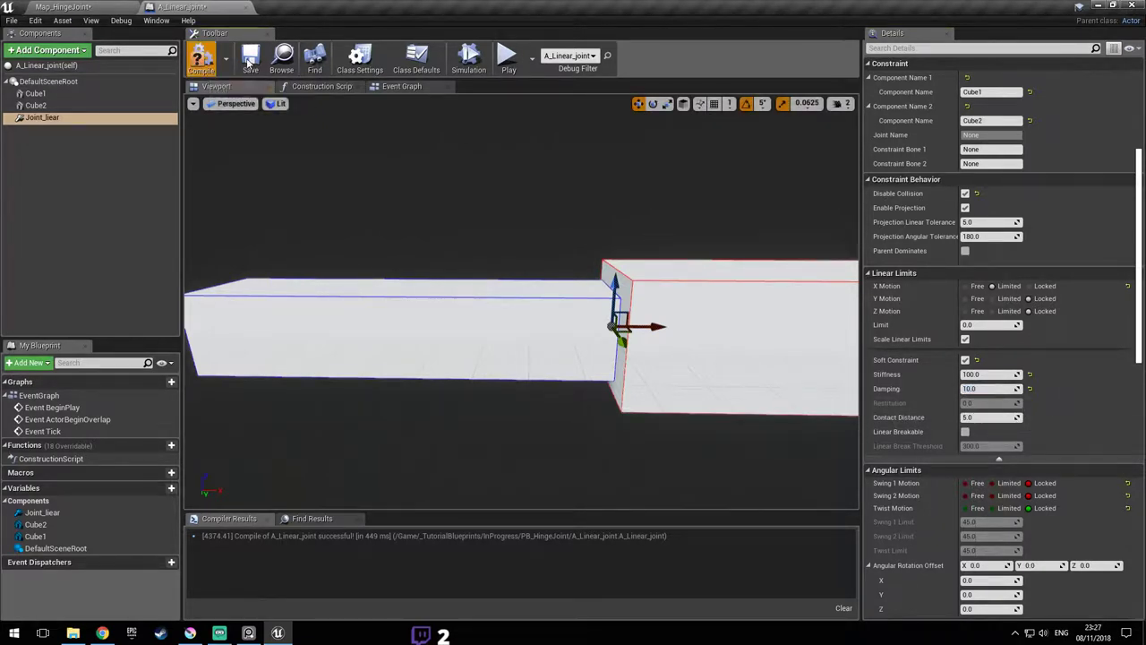
click(201, 58)
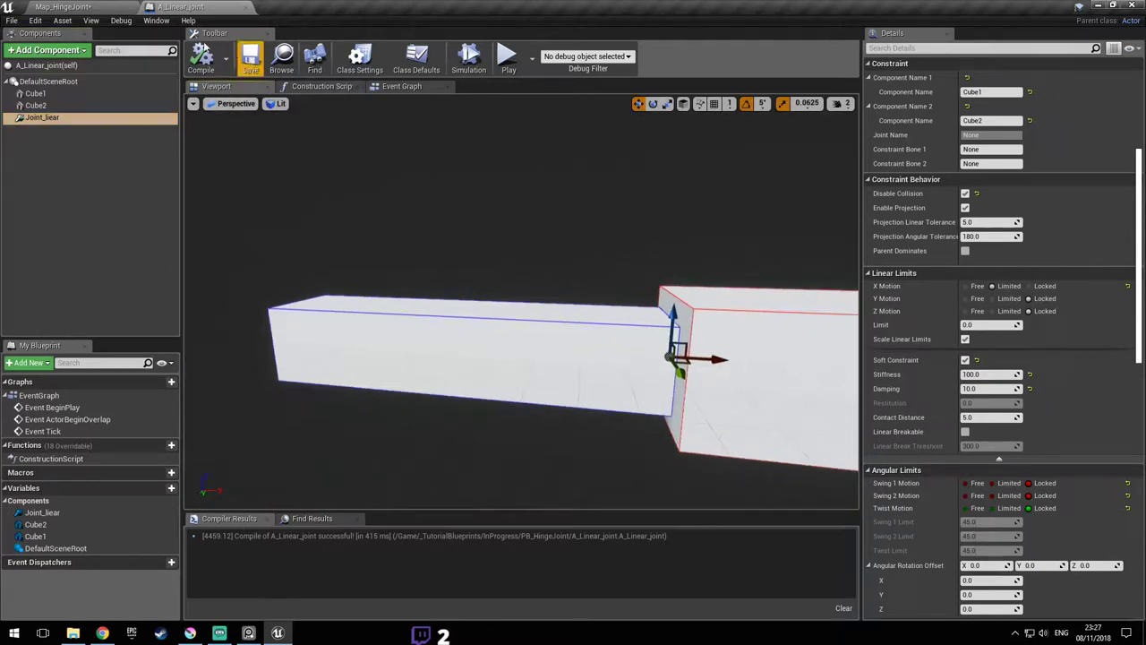
- Play the Map_HingeJoint level to test the linear joint with its soft constraint
click(91, 6)
right_drag(412, 208, 349, 243)
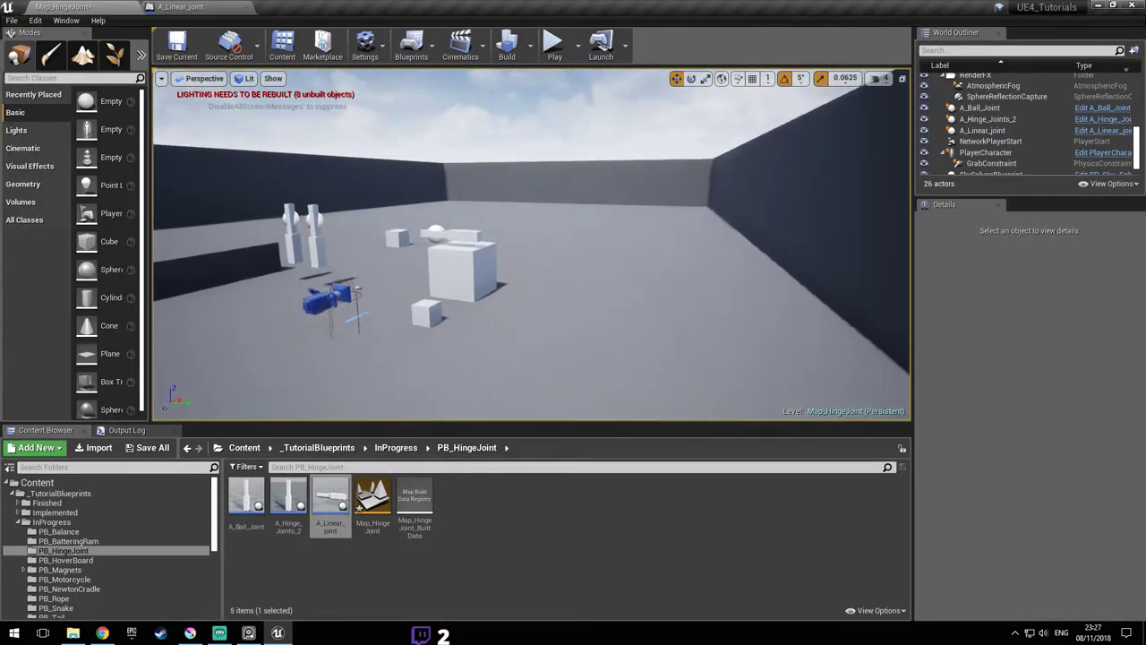
click(553, 42)
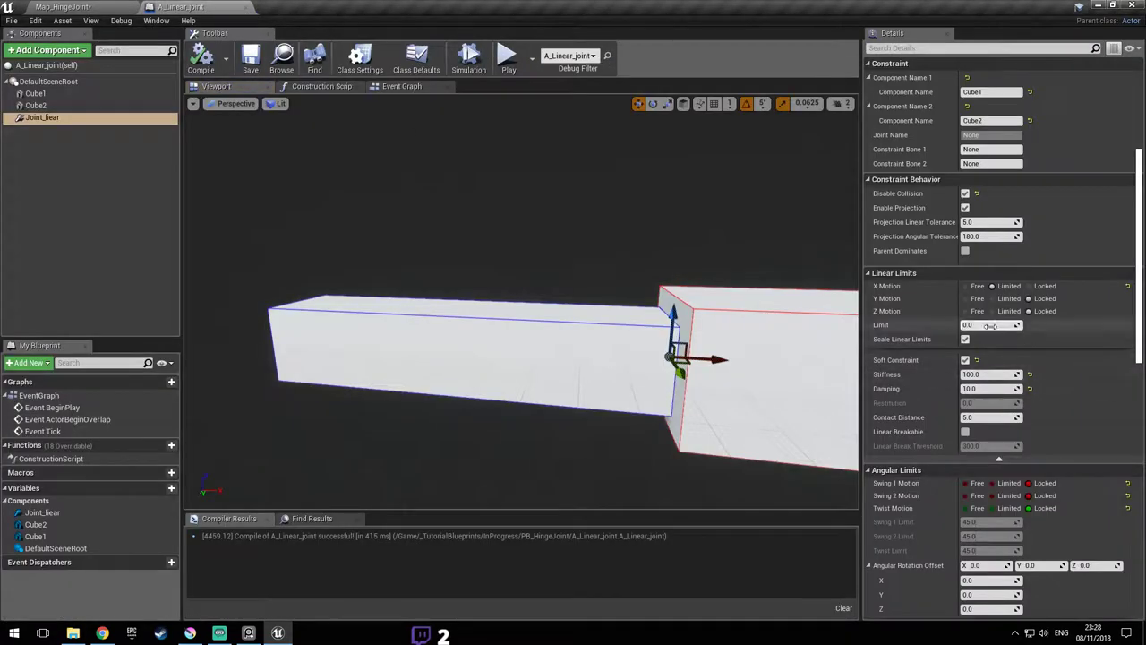
- Set the linear soft constraint's Stiffness to 10 and play the Map_HingeJoint level to test the joint
click(989, 374)
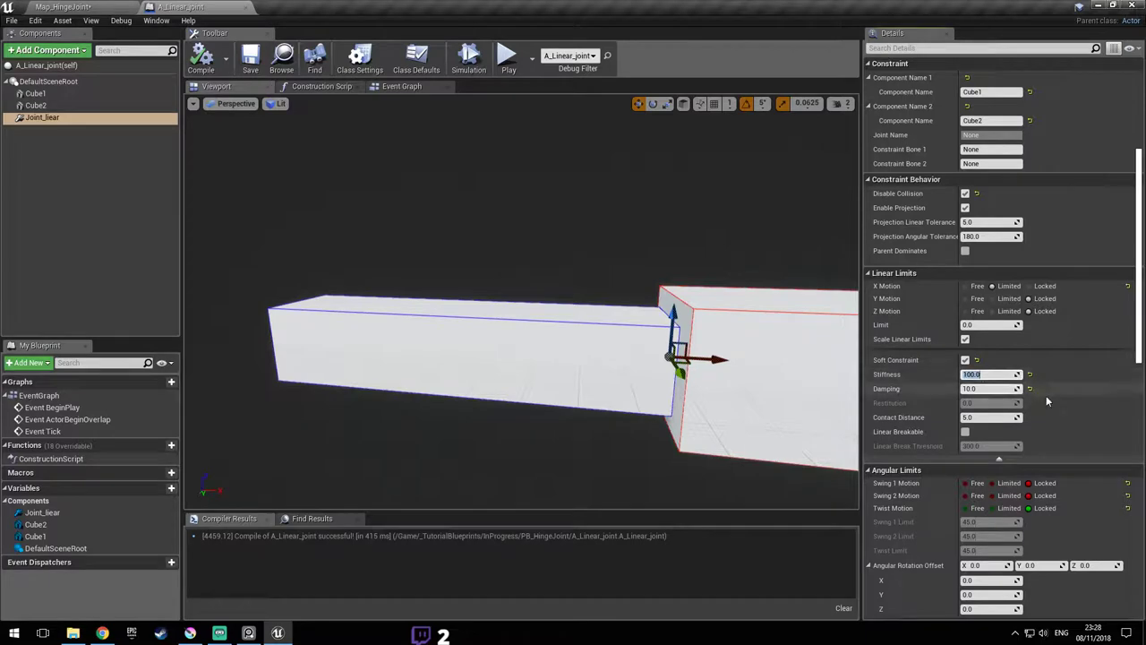
text(10)
key(Return)
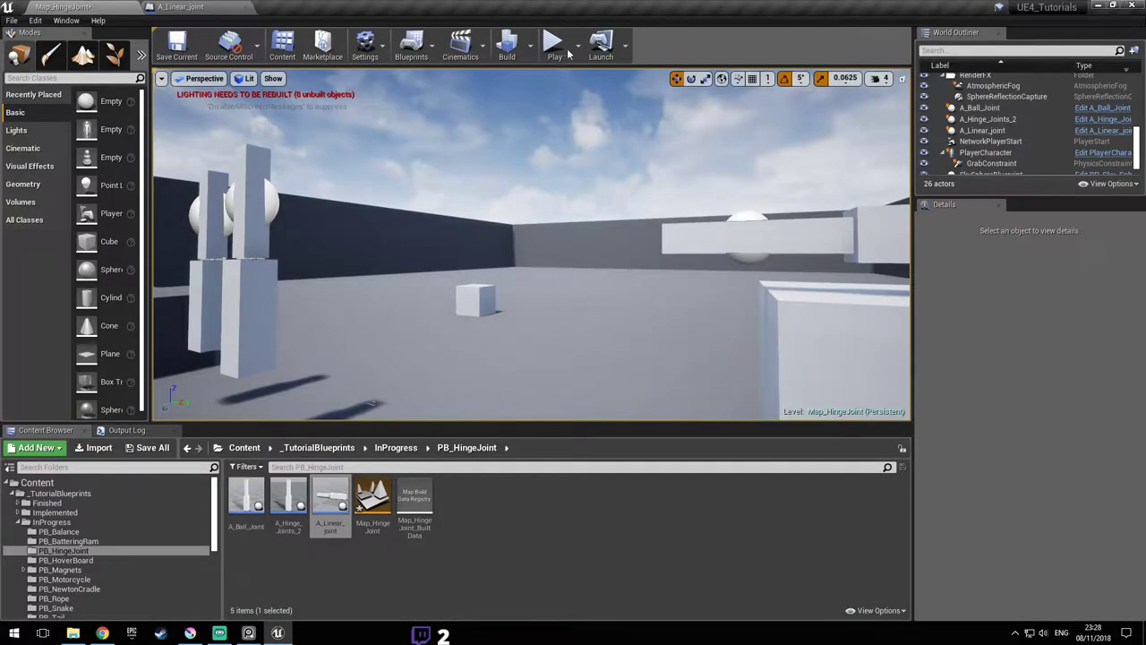
click(568, 54)
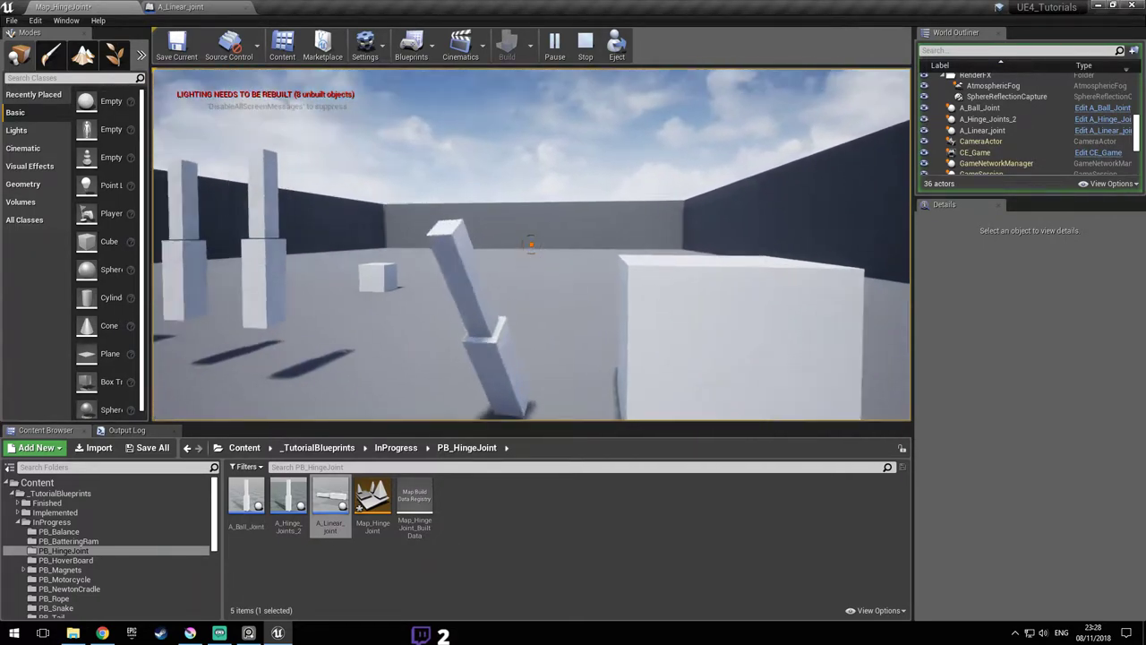
- End the play test, set the linear soft constraint's Stiffness of Joint_liear to 1, and compile the blueprint
key(Escape)
click(205, 7)
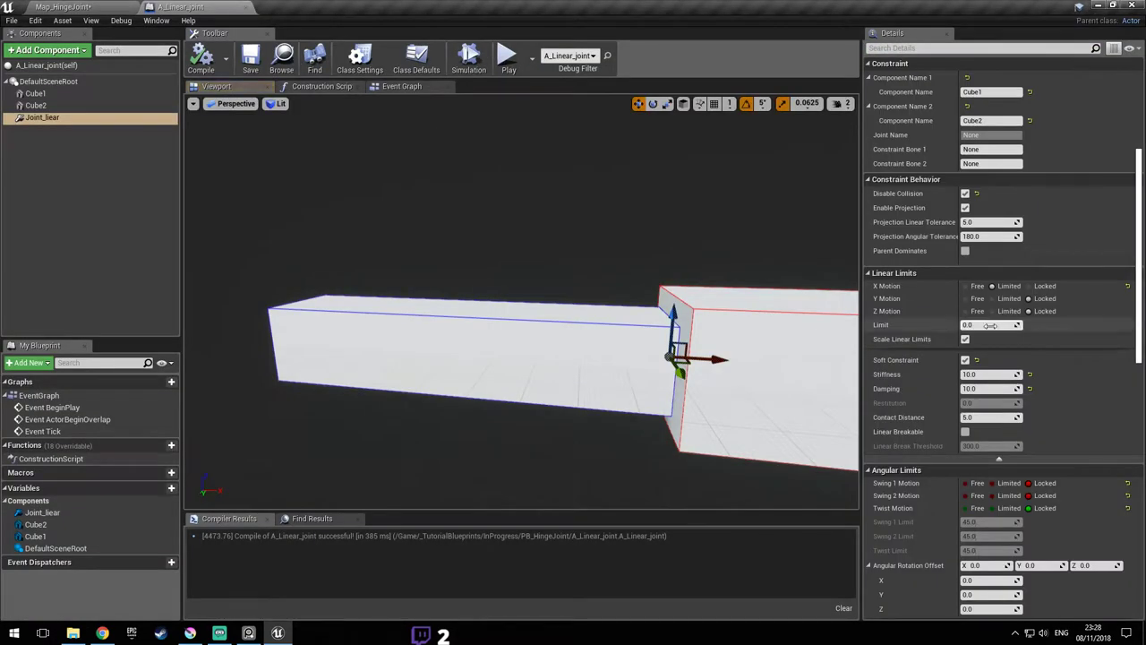
click(991, 376)
text(1)
key(Return)
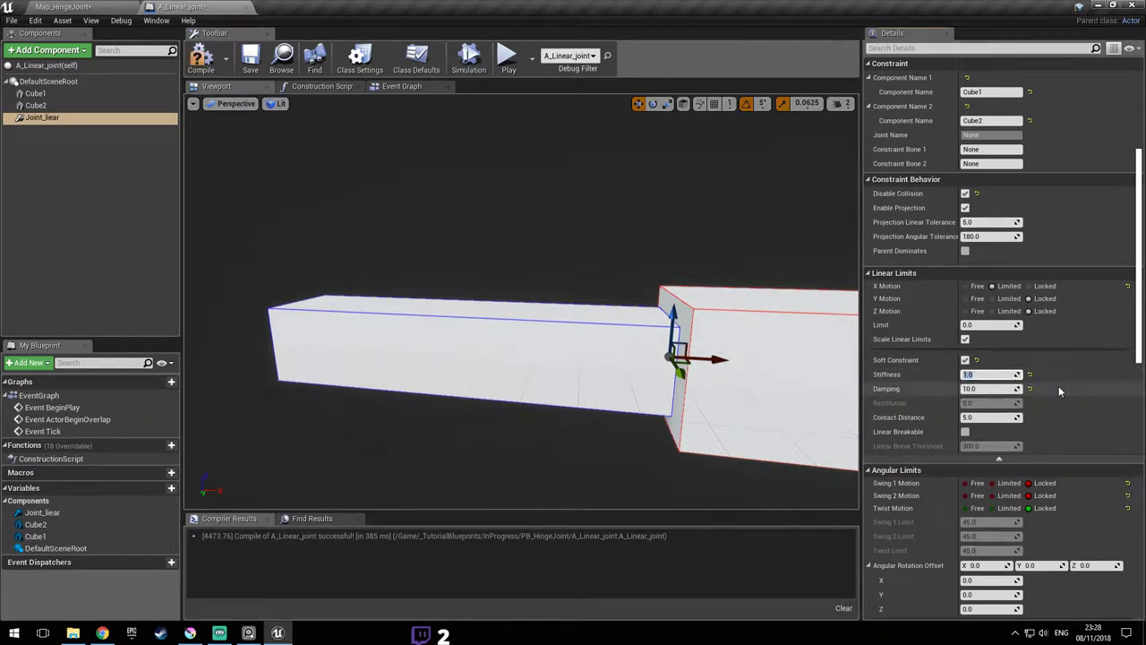
click(200, 58)
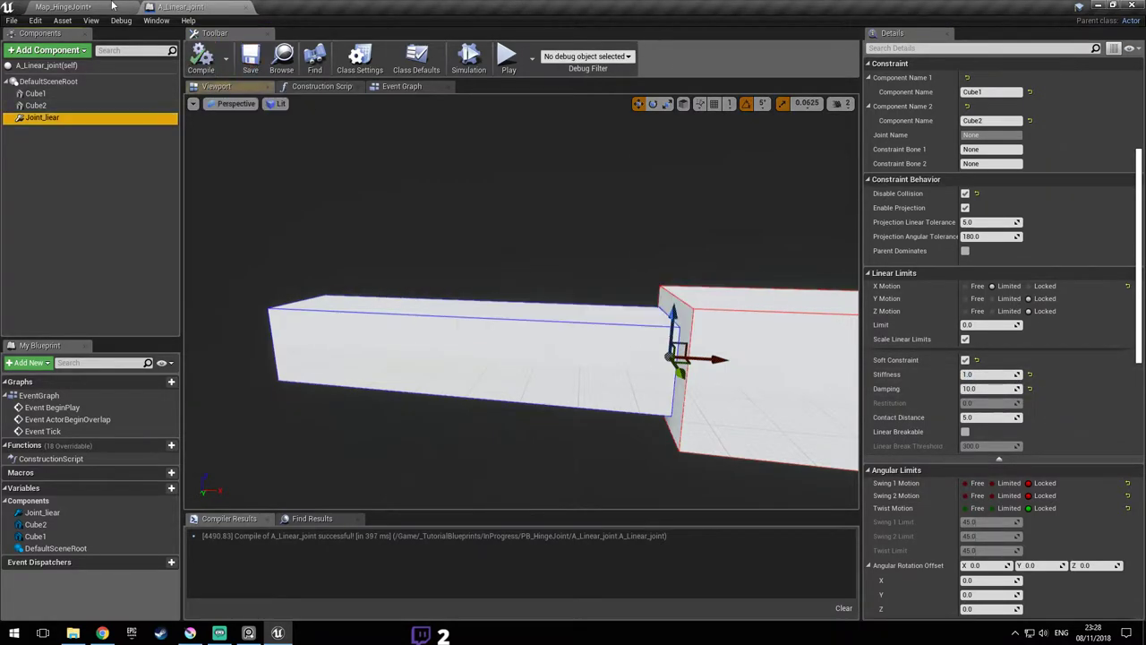
- Play the Map_HingeJoint level, grab the linear joint to test its softer constraint, and end the session
click(63, 6)
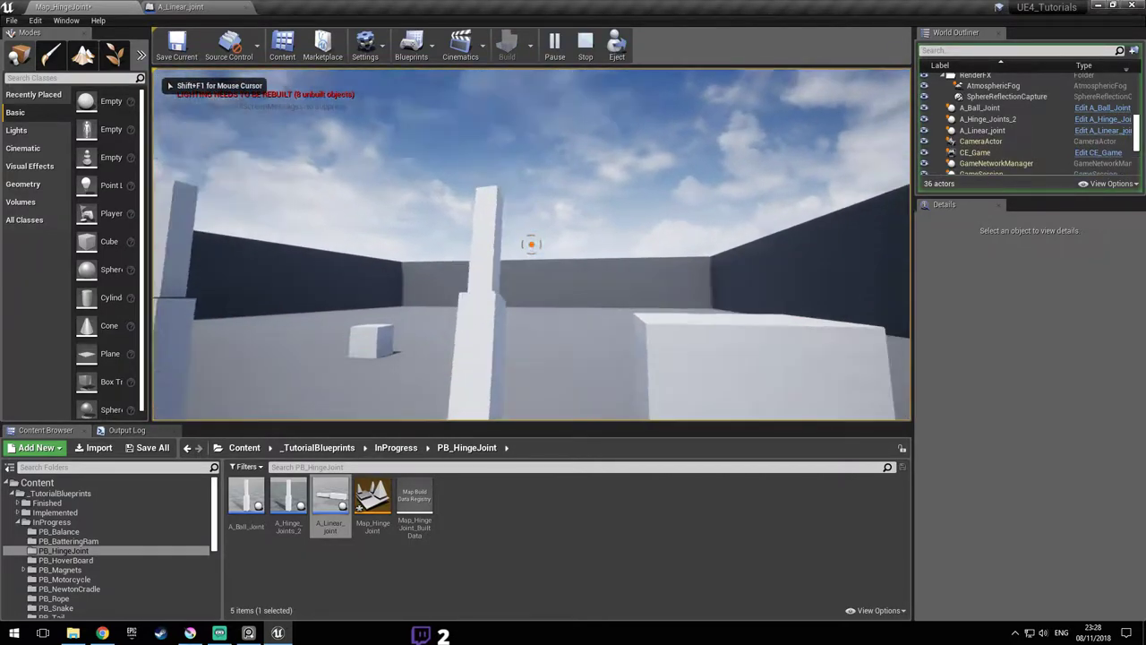
key(w)
drag(531, 244, 531, 245)
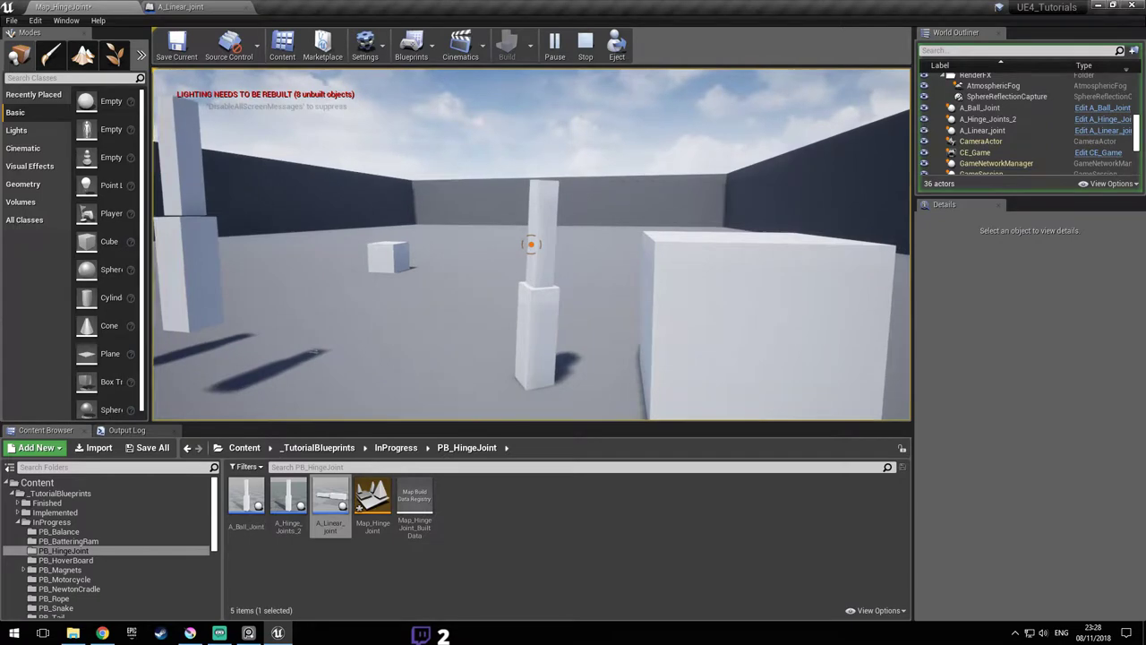
key(shift+F1)
key(Escape)
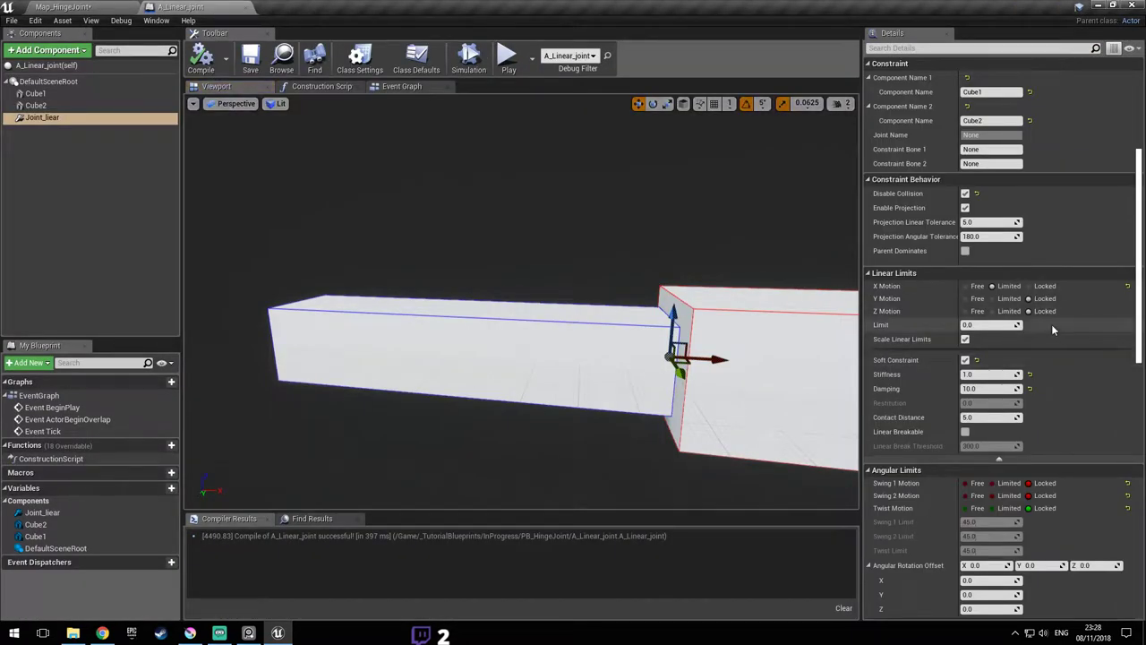
- Disable the linear Soft Constraint of Joint_liear in A_Linear_joint and set its linear X Motion to Free
right_drag(788, 282, 830, 300)
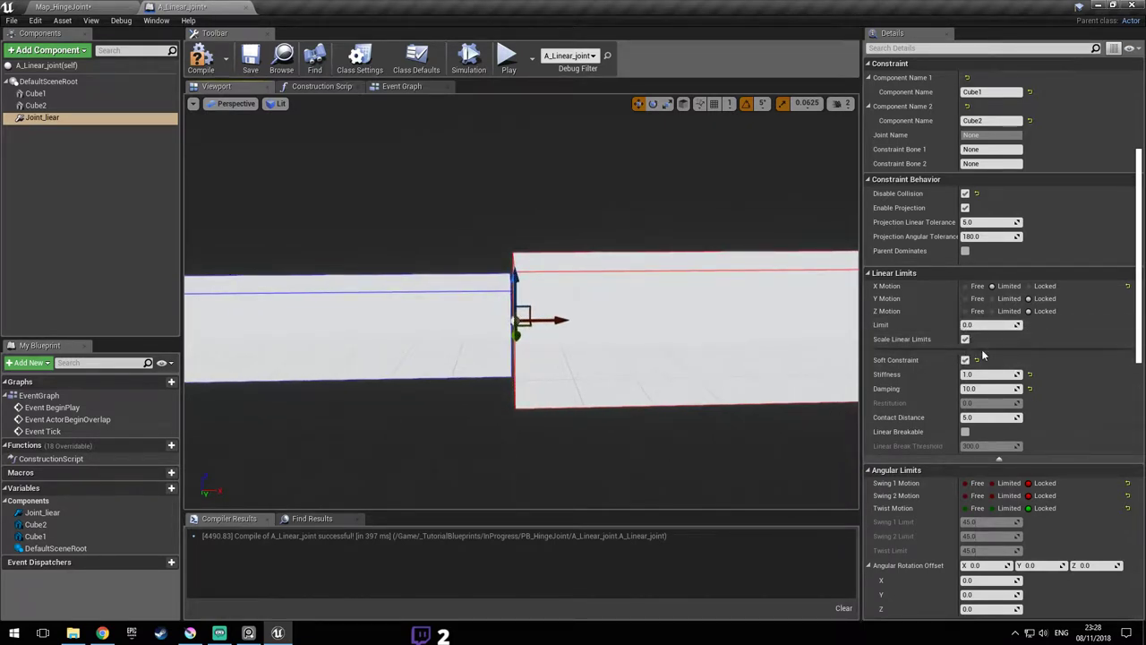
scroll(975, 352, down, 3)
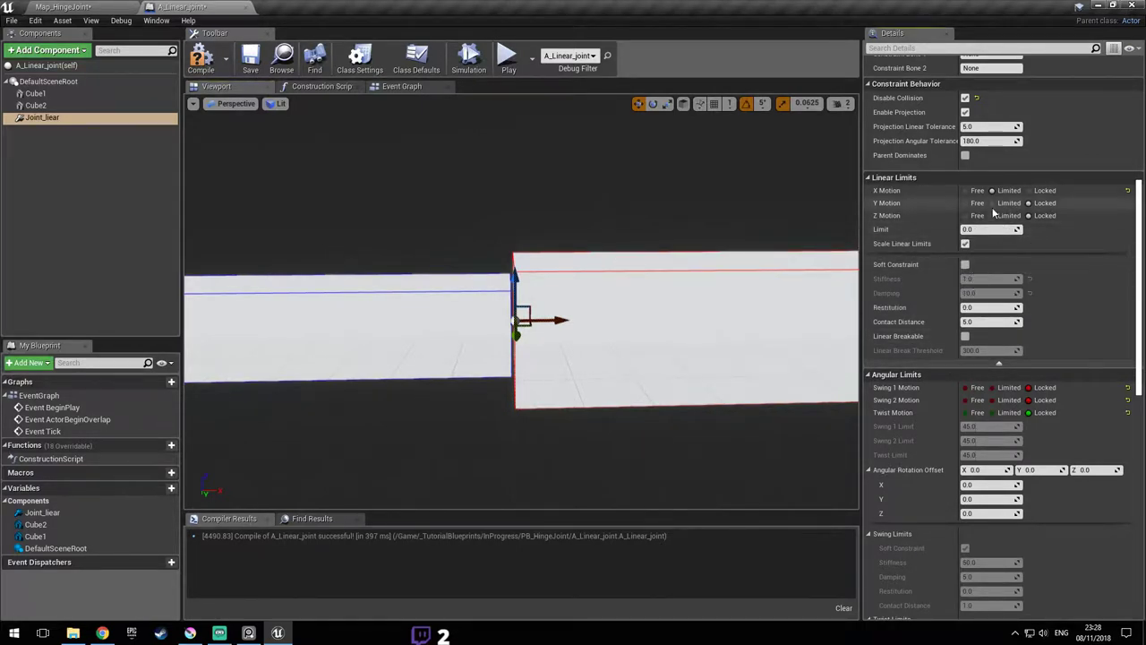
click(966, 190)
- Enable the Linear Motor's X Position Target with Strength 10 and its X Velocity Target, and compile the blueprint
scroll(1017, 251, down, 10)
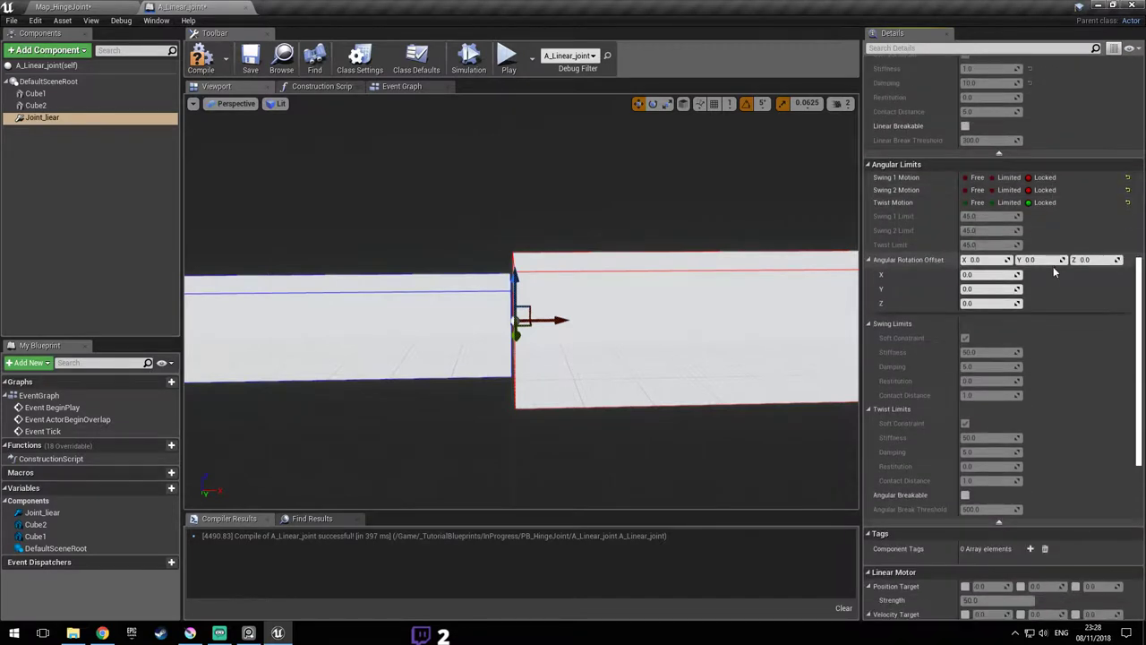
scroll(985, 304, down, 2)
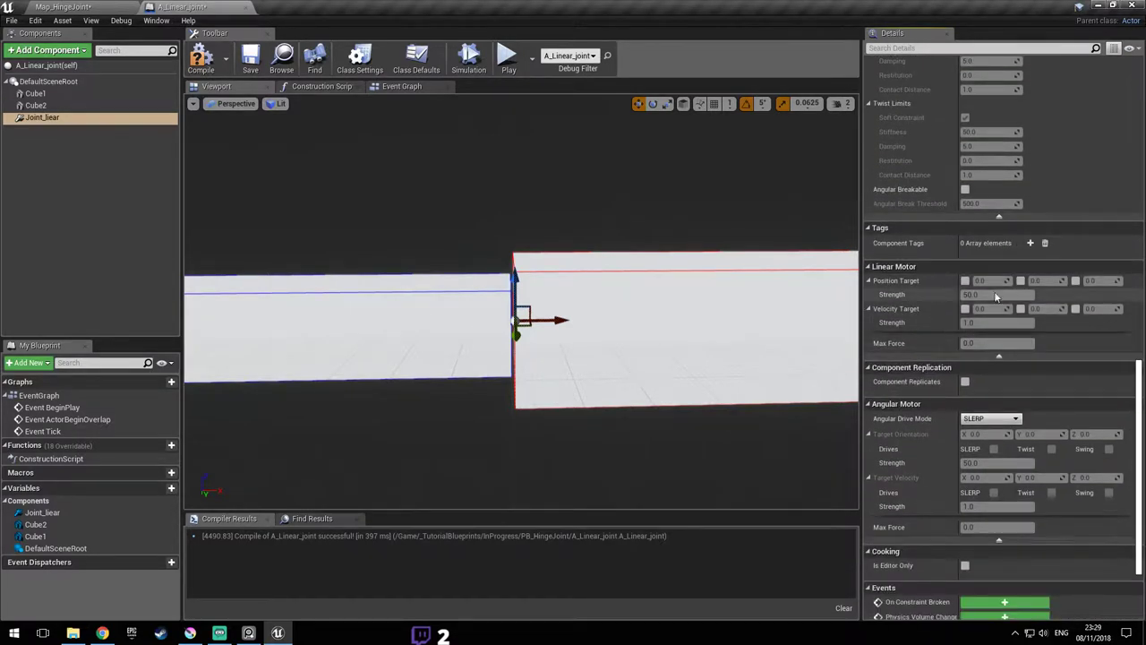
alt+drag(650, 330, 666, 331)
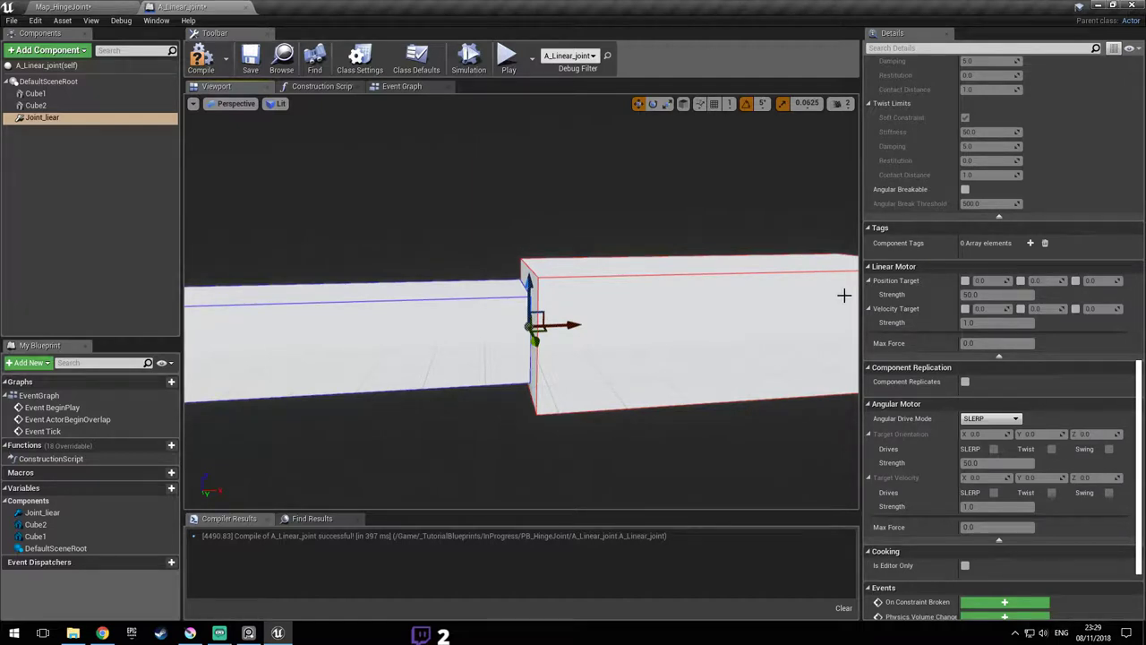
mouse_move(580, 267)
right_down()
mouse_move(617, 310)
mouse_move(557, 270)
mouse_move(562, 256)
right_up()
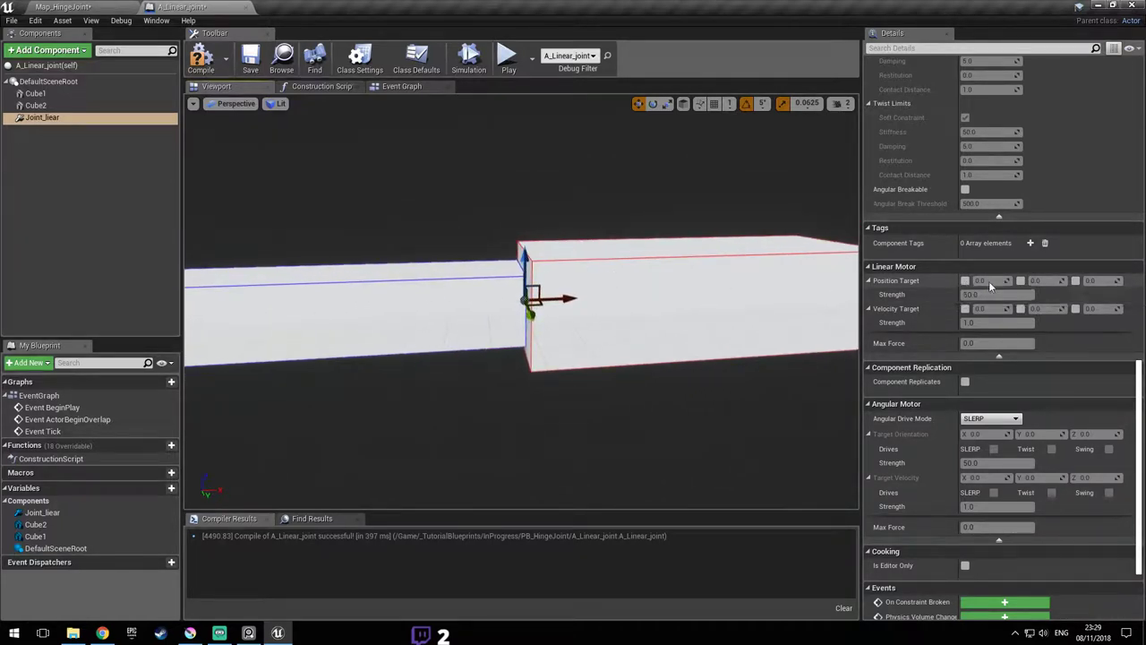
click(964, 280)
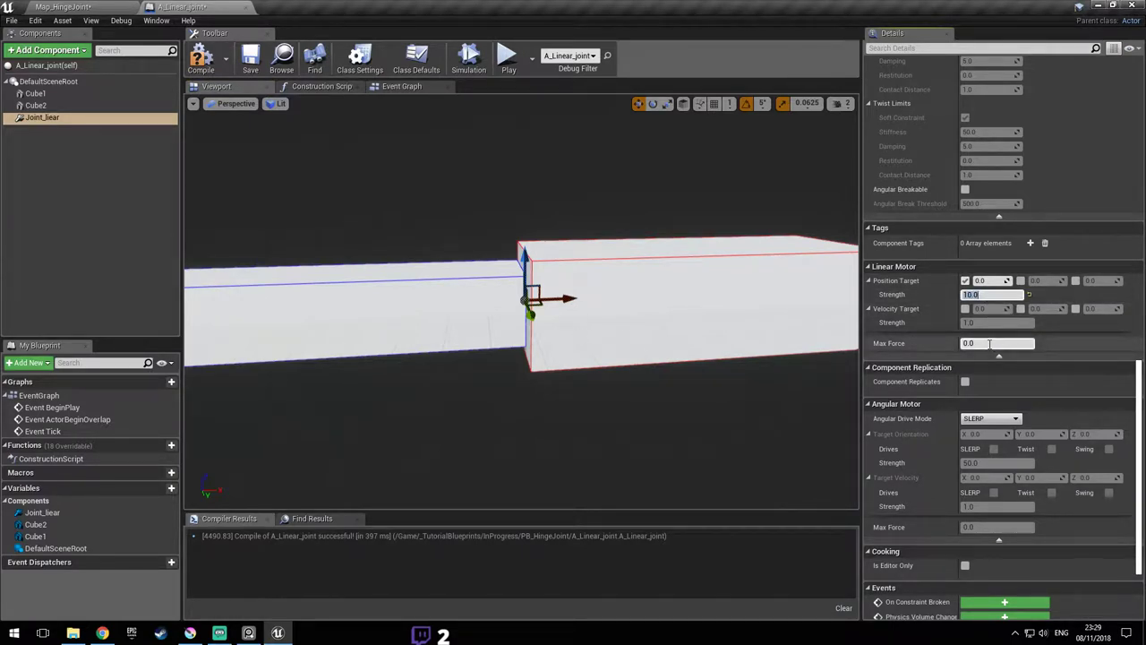
click(965, 309)
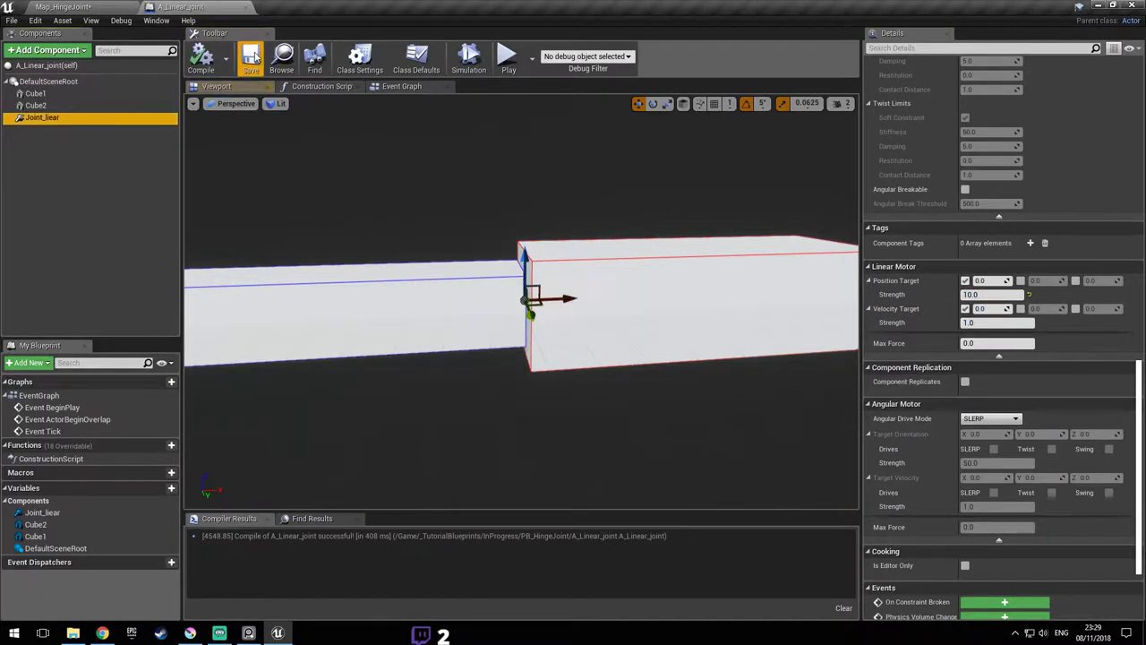
- Play the Map_HingeJoint level to test the linear joint driven by its motor, and stop the session
click(508, 58)
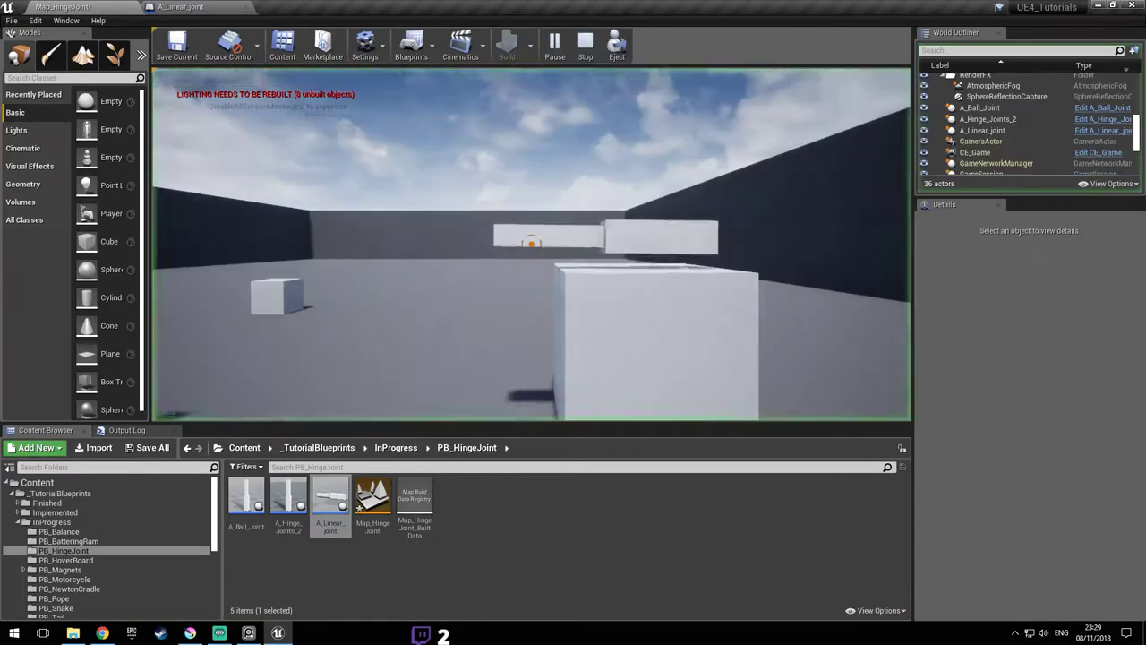
click(531, 244)
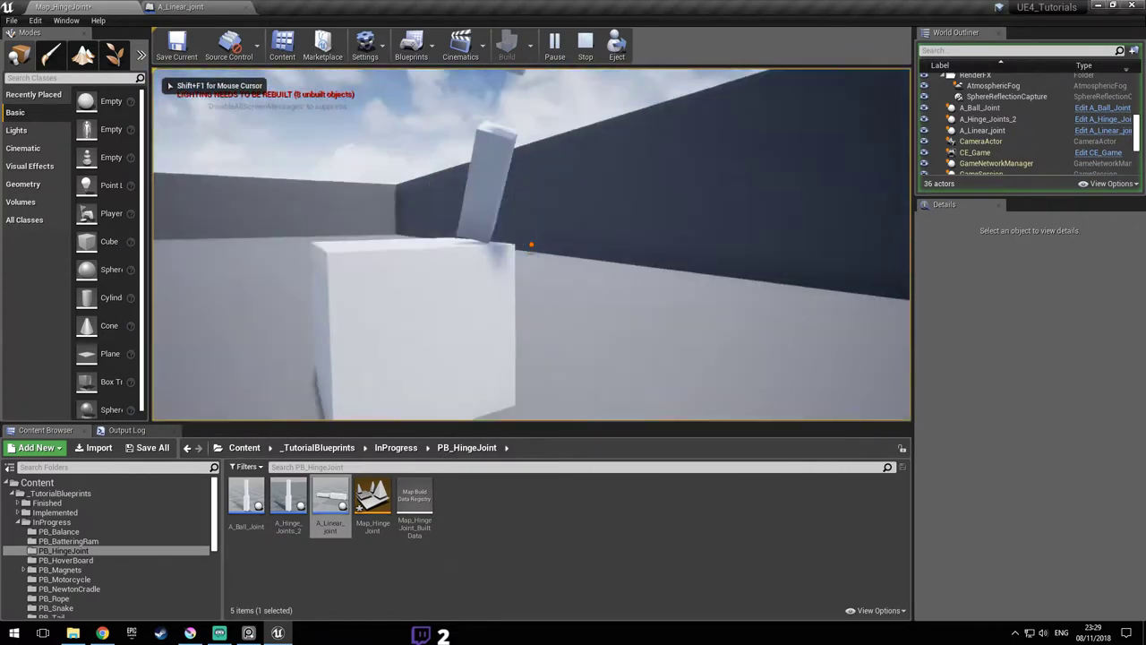
key(Escape)
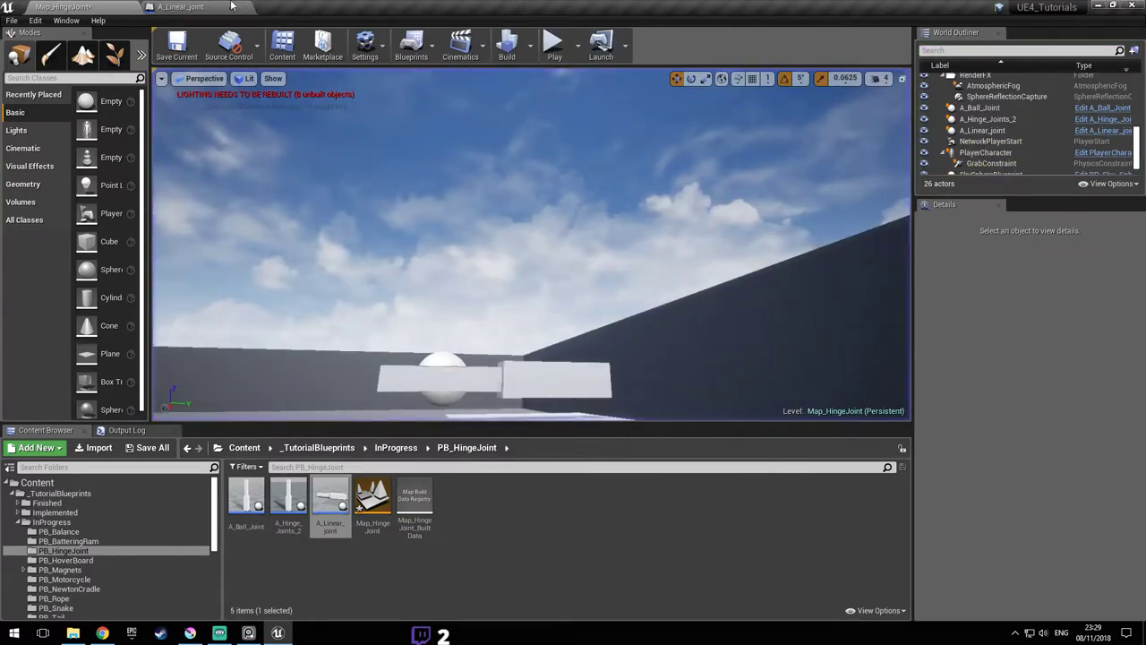
- Set the Linear Motor's Position Target Strength to 100 in A_Linear_joint, and compile and save the blueprint
key(Escape)
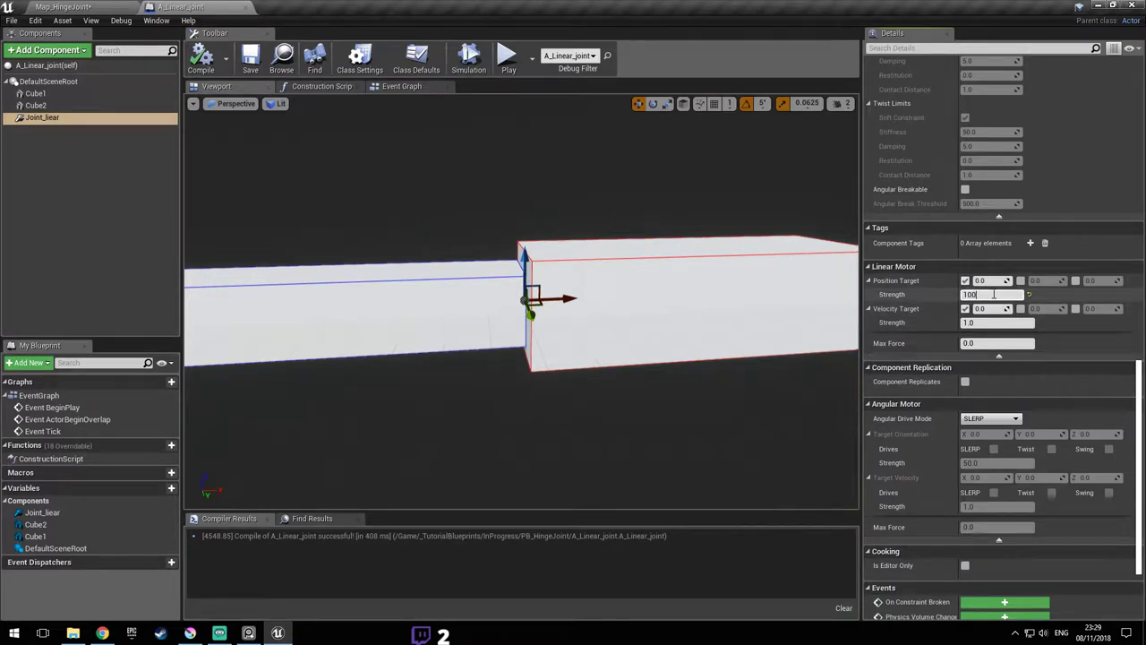
click(197, 59)
click(248, 58)
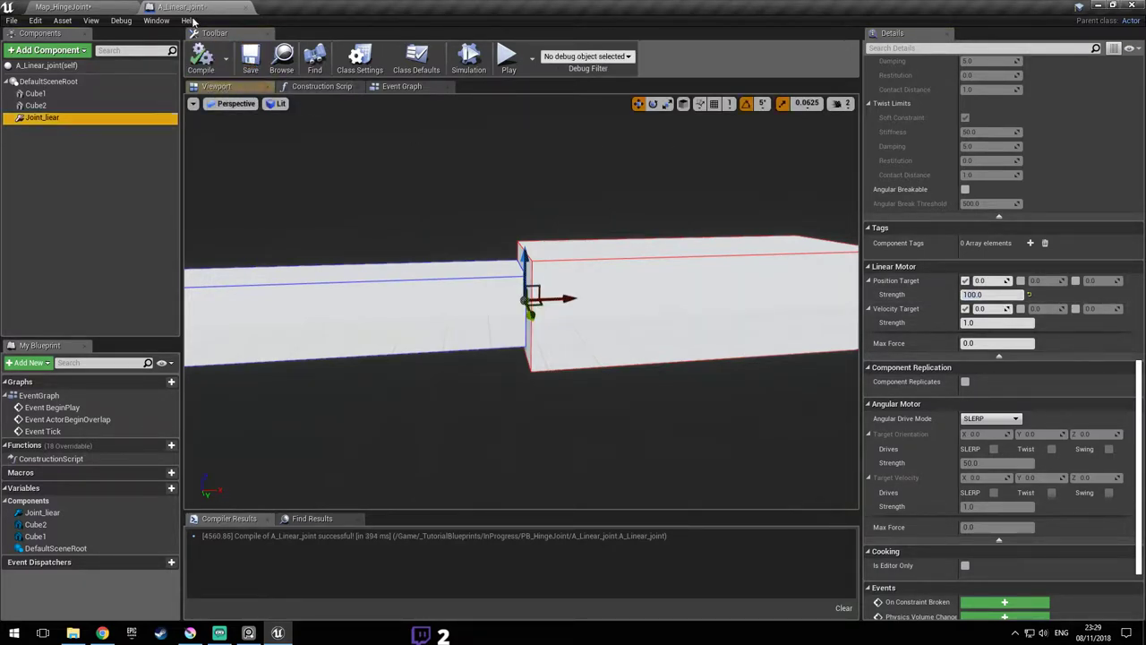
- Play the Map_HingeJoint level and repeatedly grab and pull the linear joint's pieces to test the stronger motor
click(63, 7)
click(555, 46)
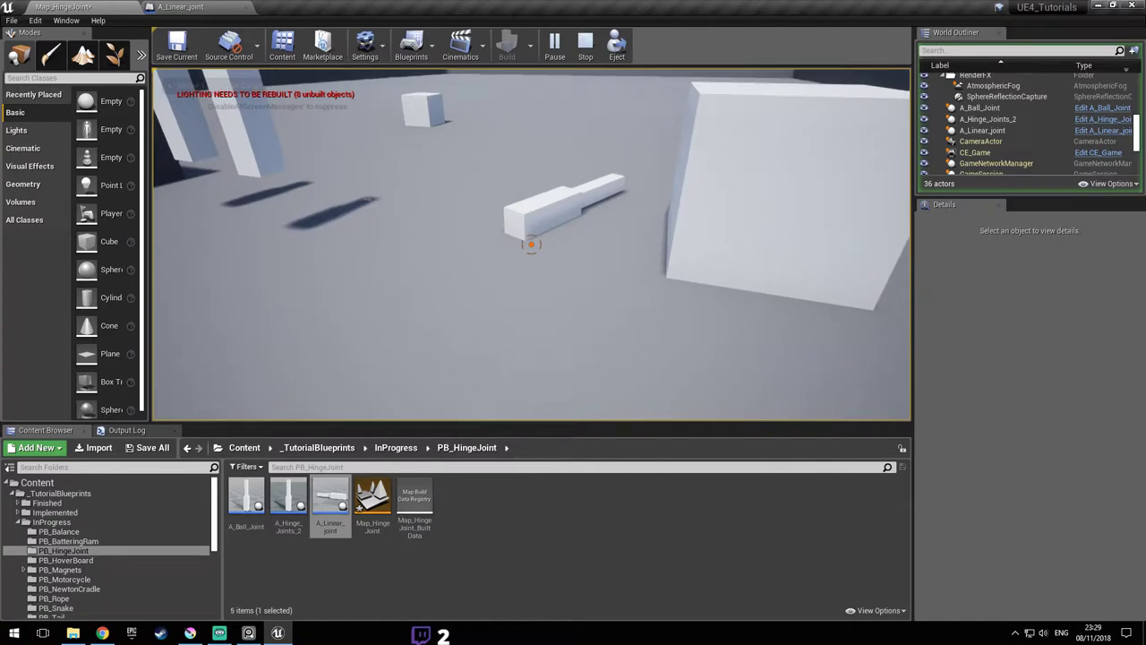
click(531, 245)
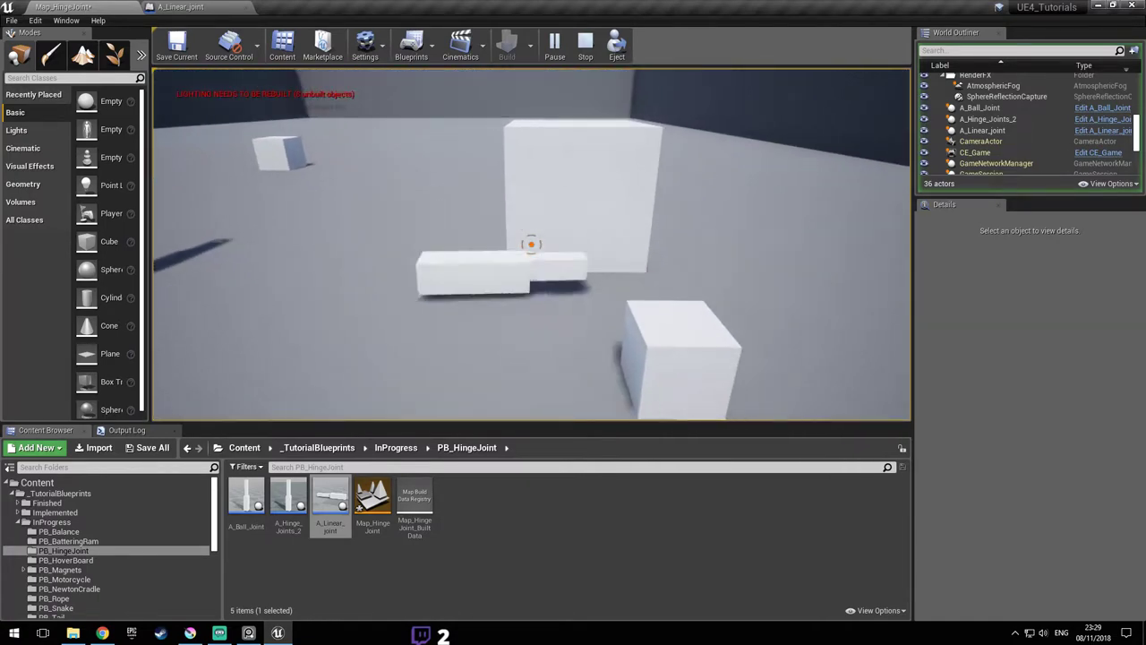
click(531, 245)
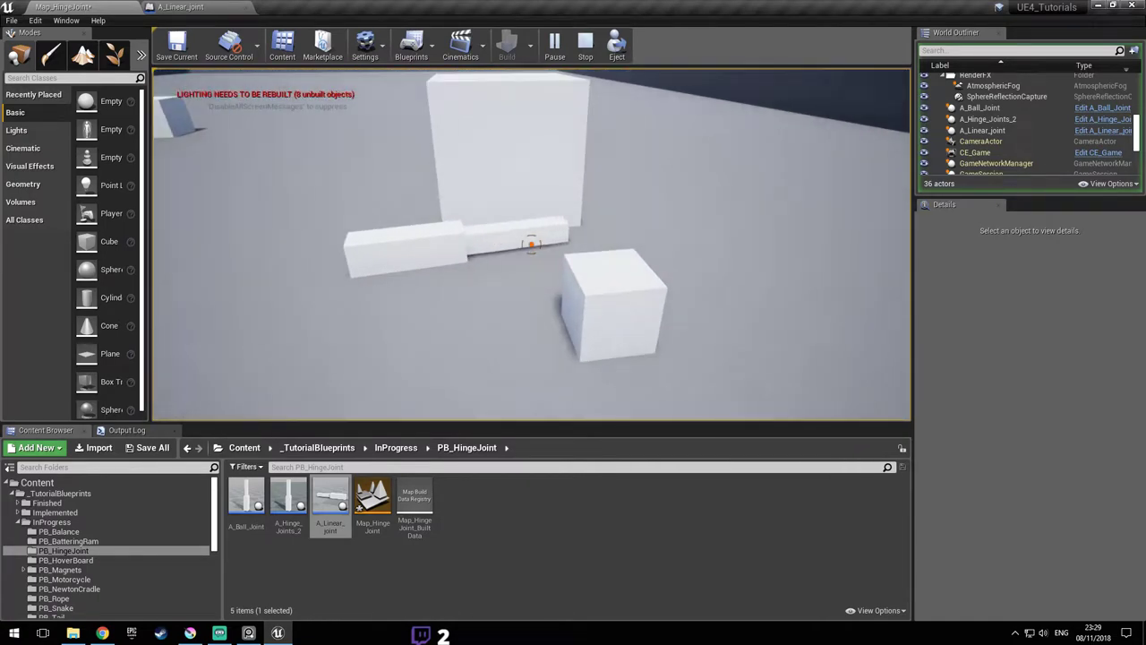
click(531, 244)
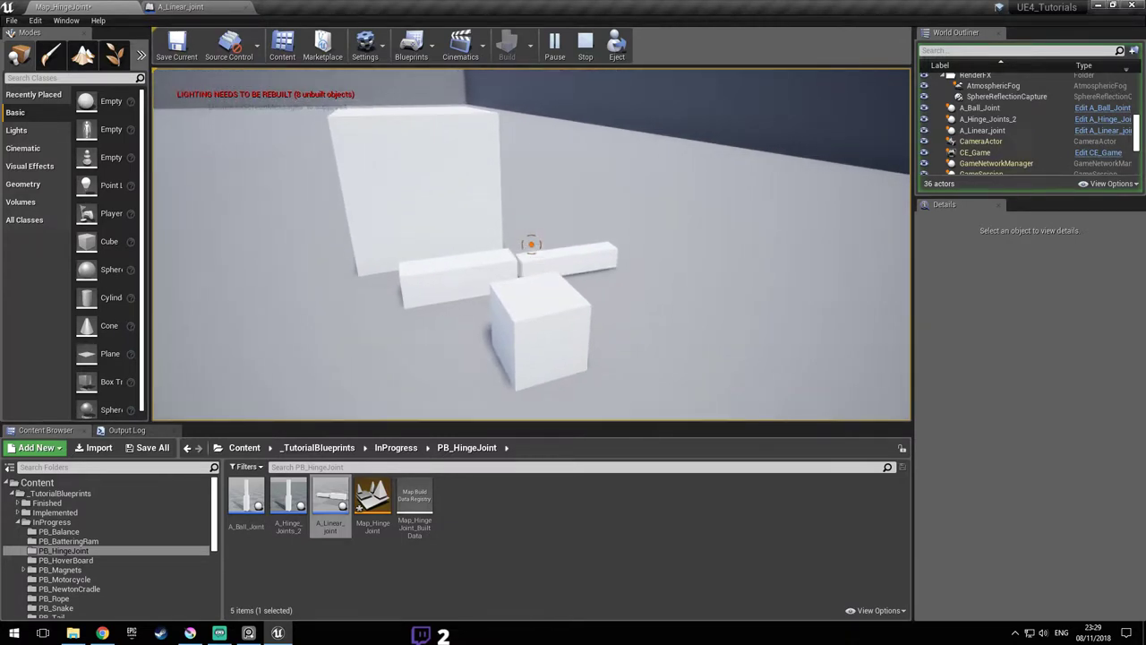
click(531, 244)
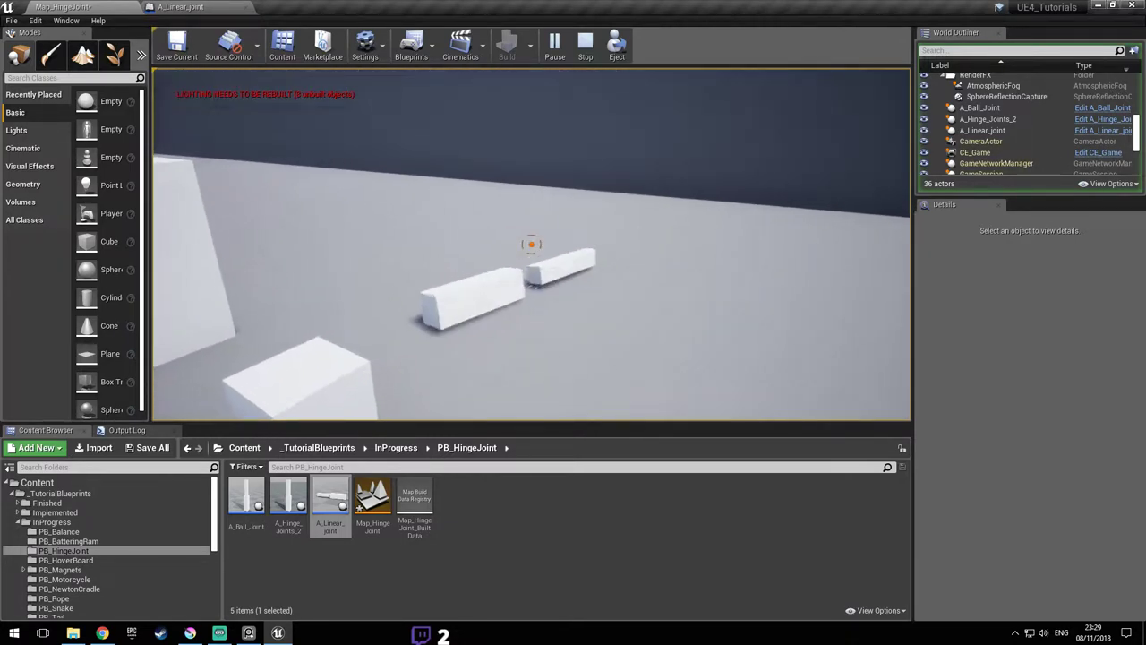
click(531, 245)
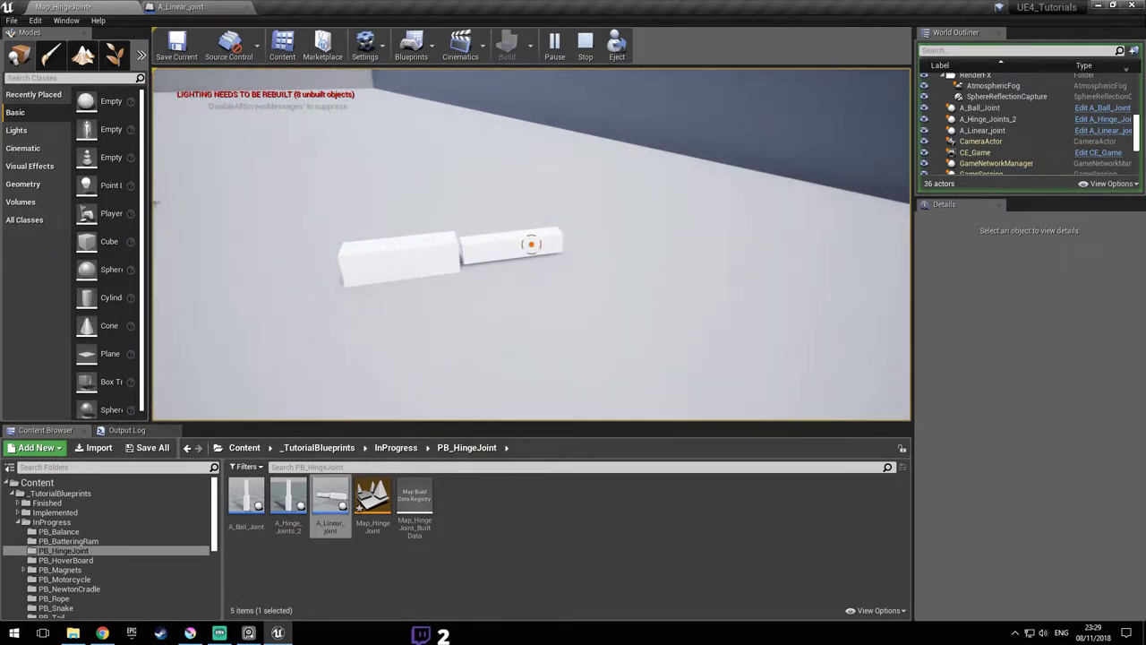
- Stop the play session and disable the position and velocity targets of the Joint_liear constraint's linear motor
key(Escape)
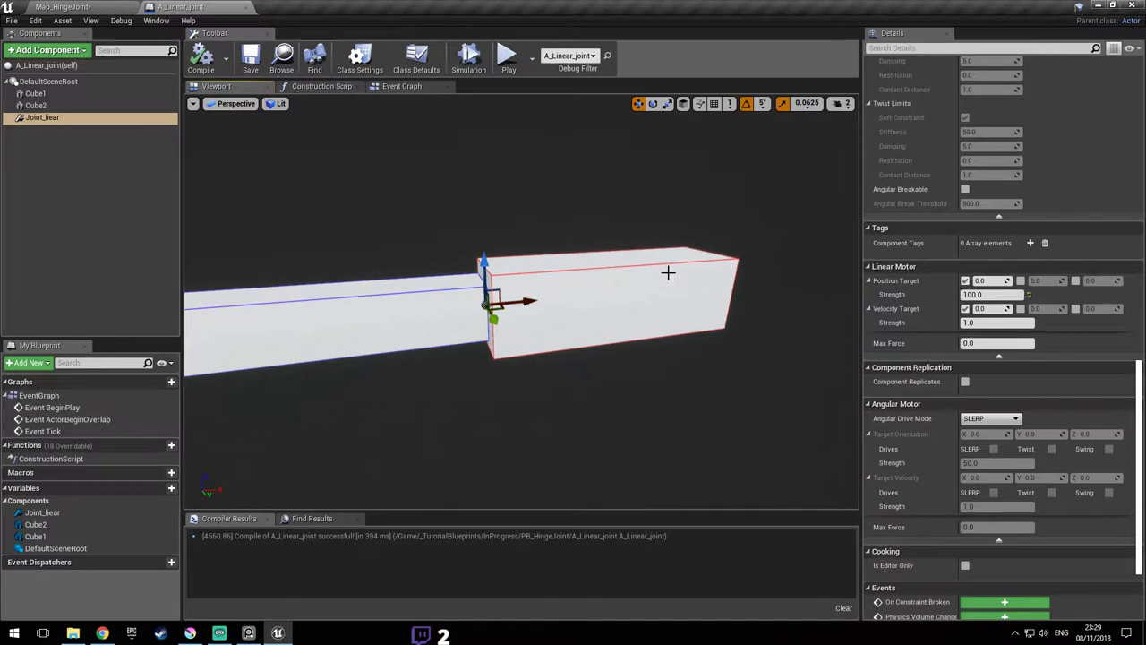
click(965, 308)
click(950, 266)
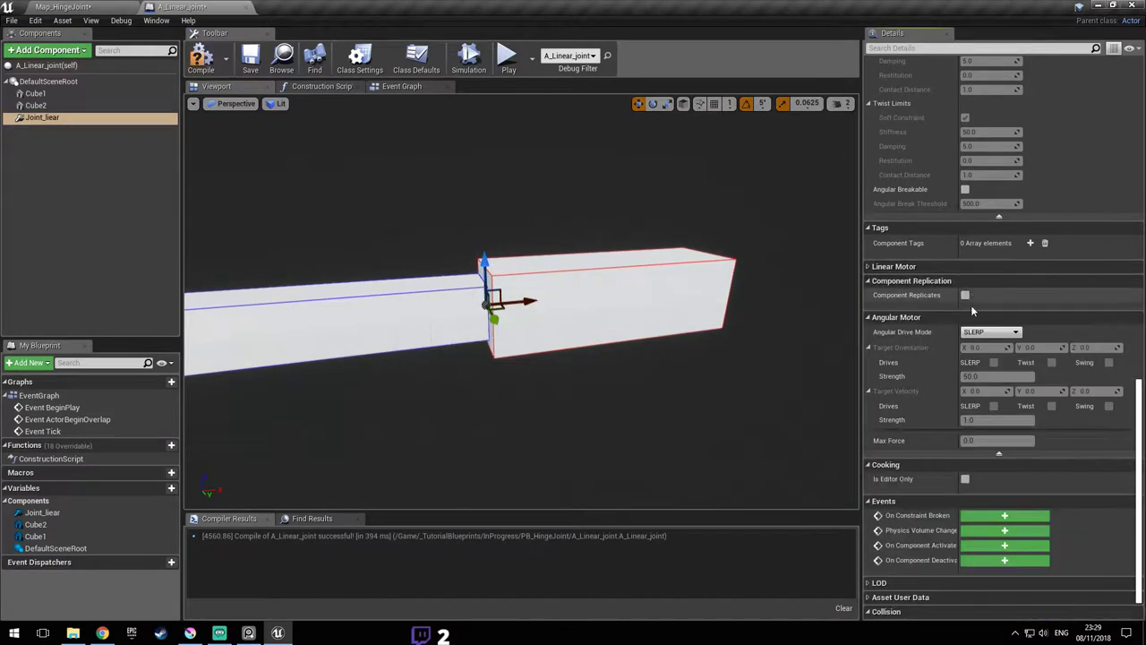
click(936, 281)
click(948, 281)
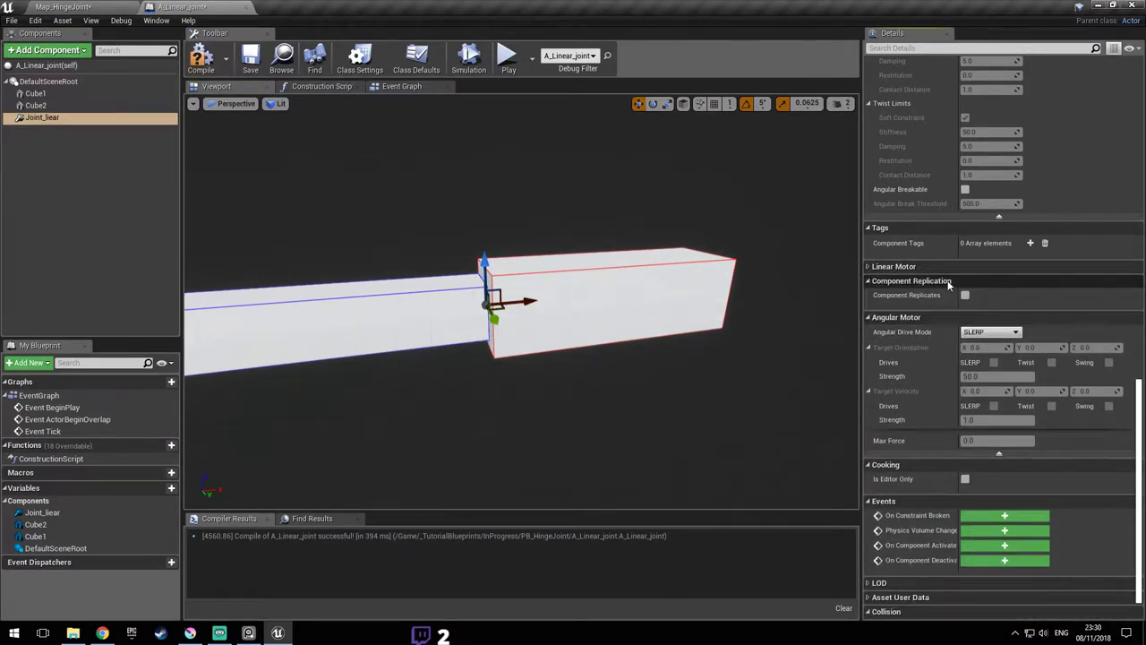
click(953, 267)
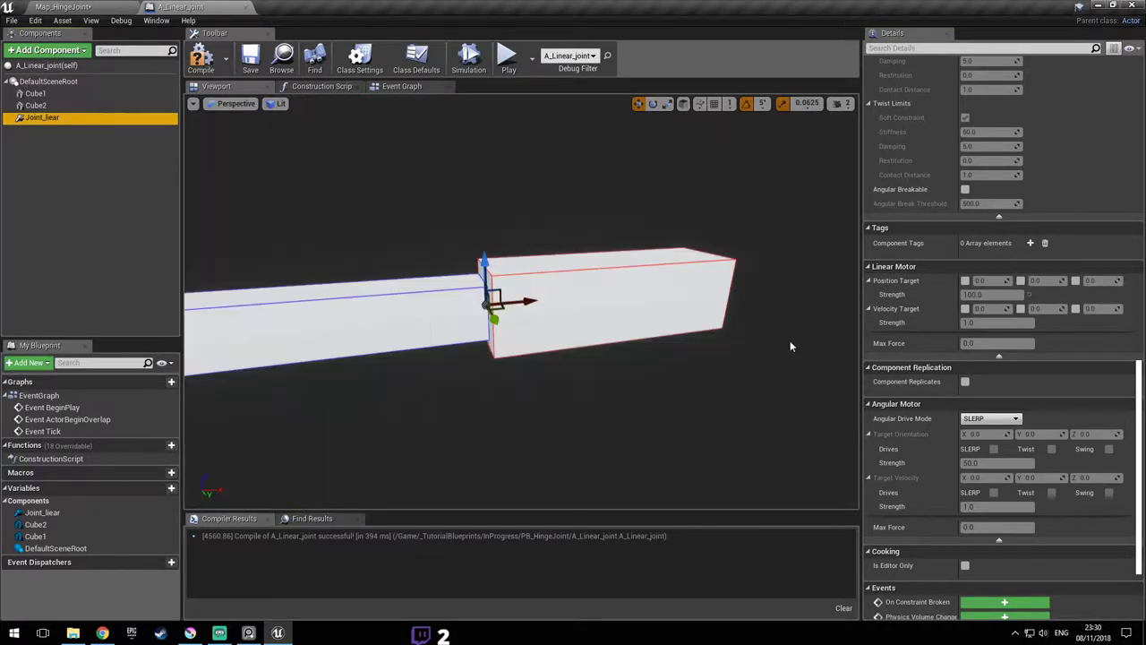
- Set the constraint's linear X Motion to Limited with a limit of 30, keeping the Swing 1 angular motion Locked
scroll(1098, 382, up, 3)
scroll(1097, 383, up, 5)
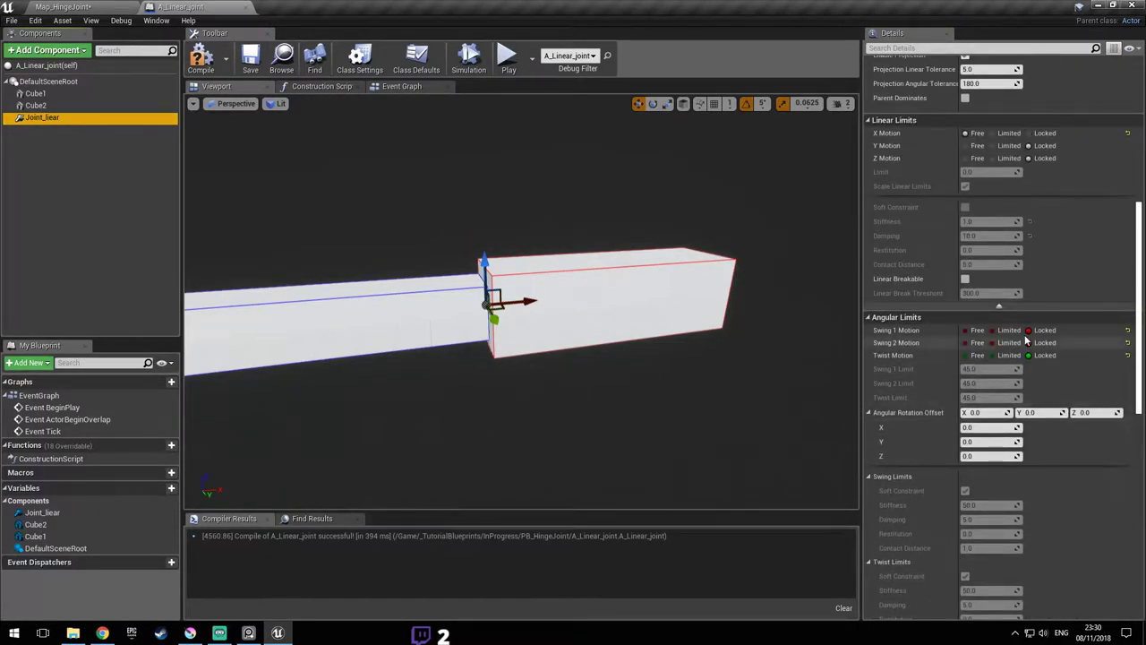
click(1000, 336)
click(978, 335)
click(997, 334)
click(1039, 331)
scroll(1055, 394, up, 4)
click(991, 247)
click(992, 287)
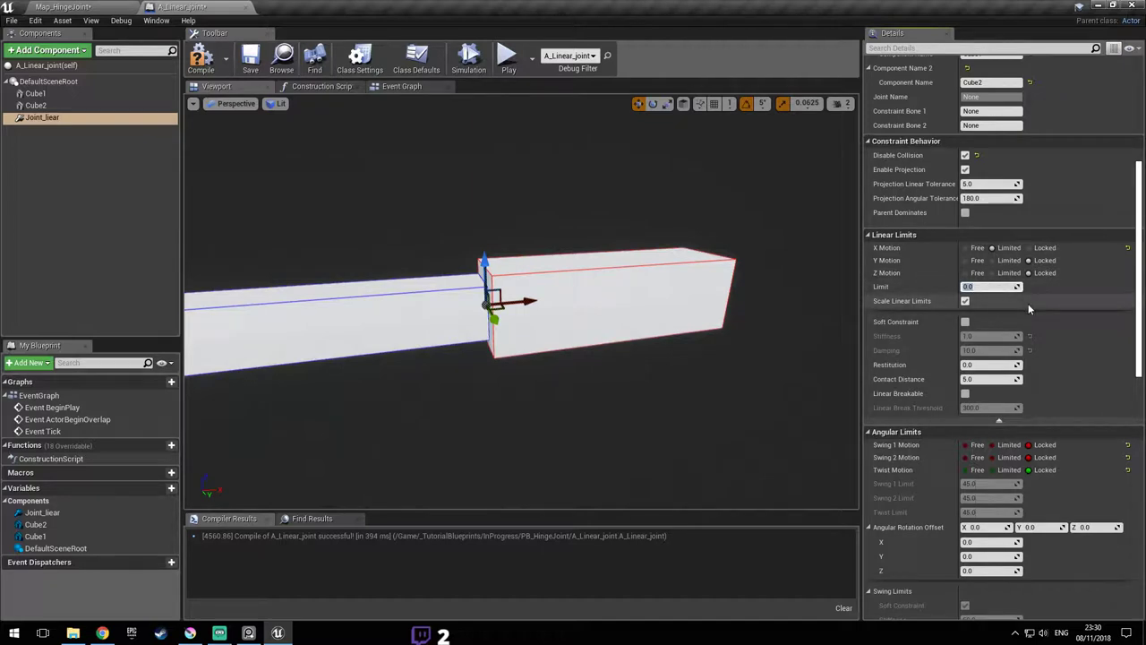
text(30)
key(Return)
- Compile and save the A_Linear_joint blueprint, and play-test the joint briefly in the Map_HingeJoint level
click(212, 56)
click(256, 66)
click(64, 7)
click(555, 44)
key(alt+p)
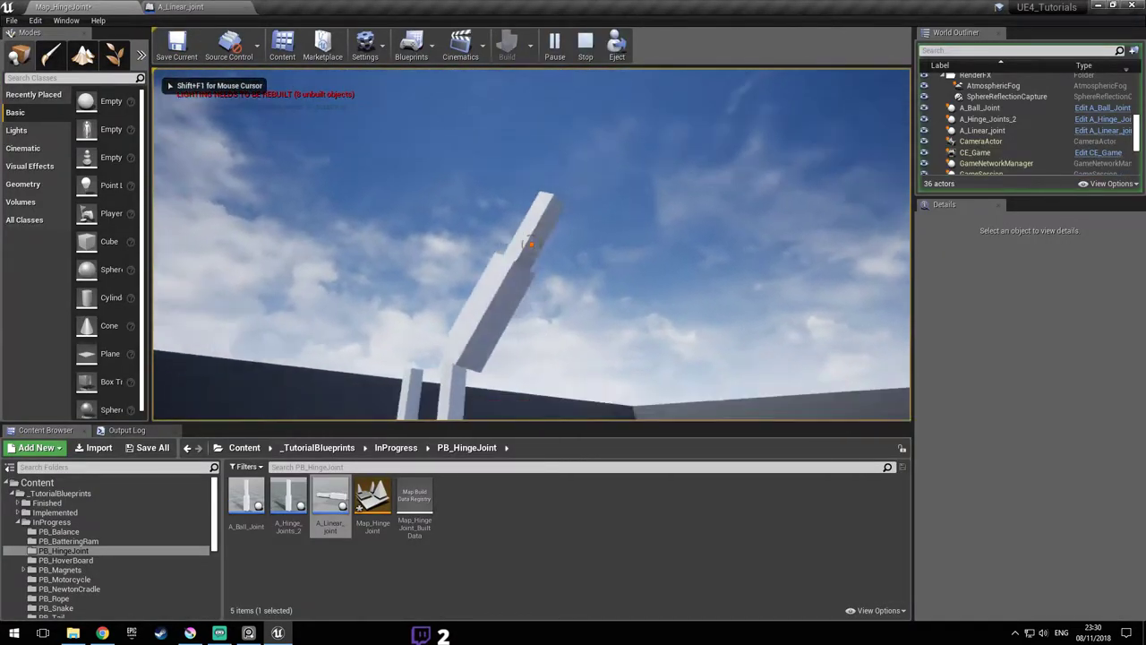
key(Escape)
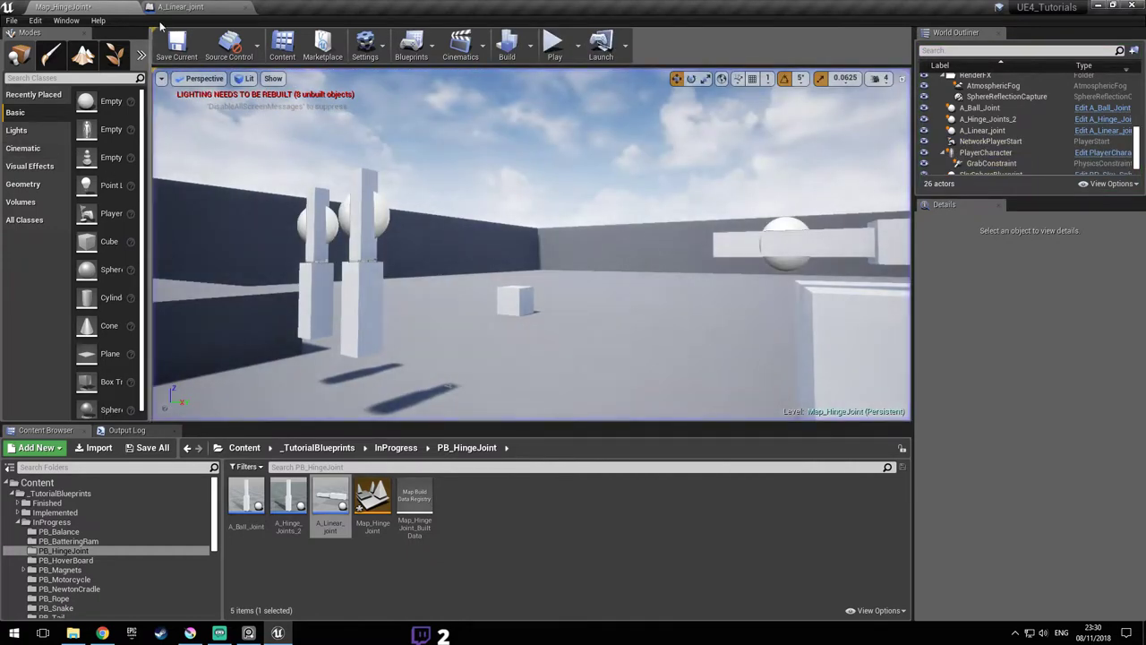
- Turn off Simulate Physics for the Cube1 component in the A_Linear_joint blueprint and return to the level
key(ctrl+Tab)
click(64, 97)
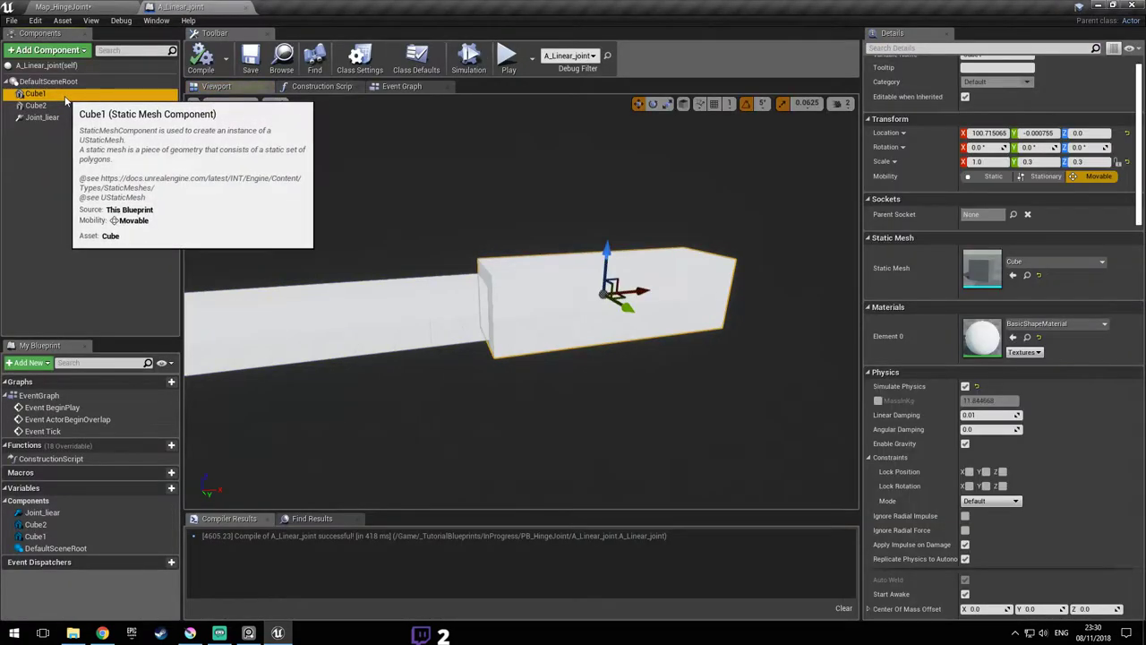
scroll(1061, 382, down, 2)
click(965, 329)
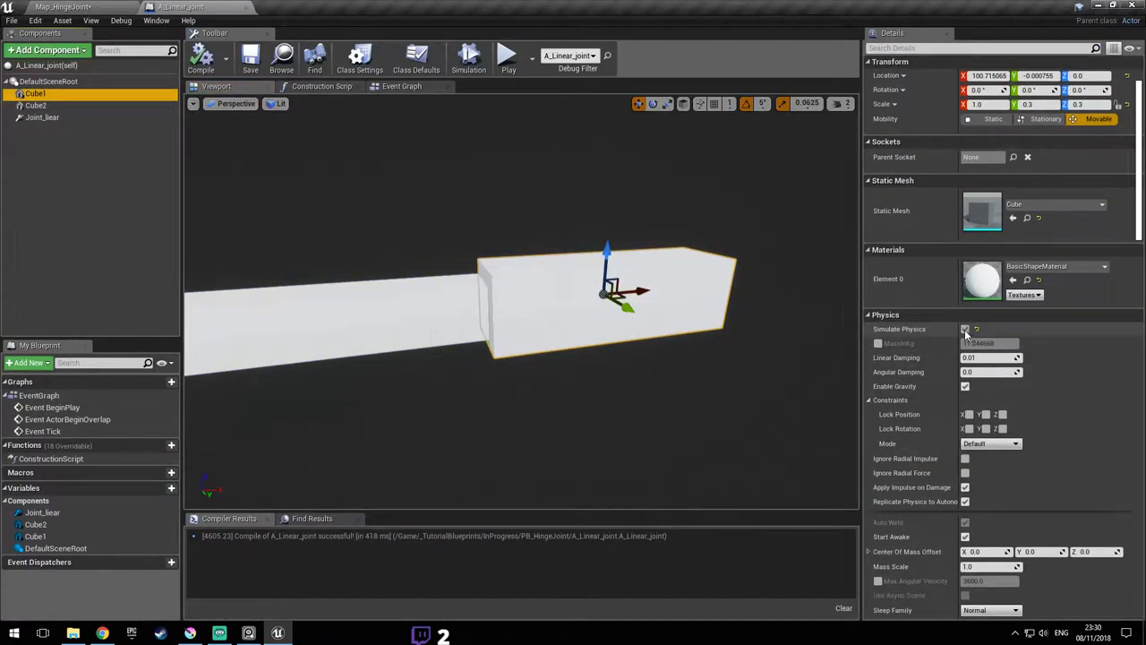
key(ctrl+Tab)
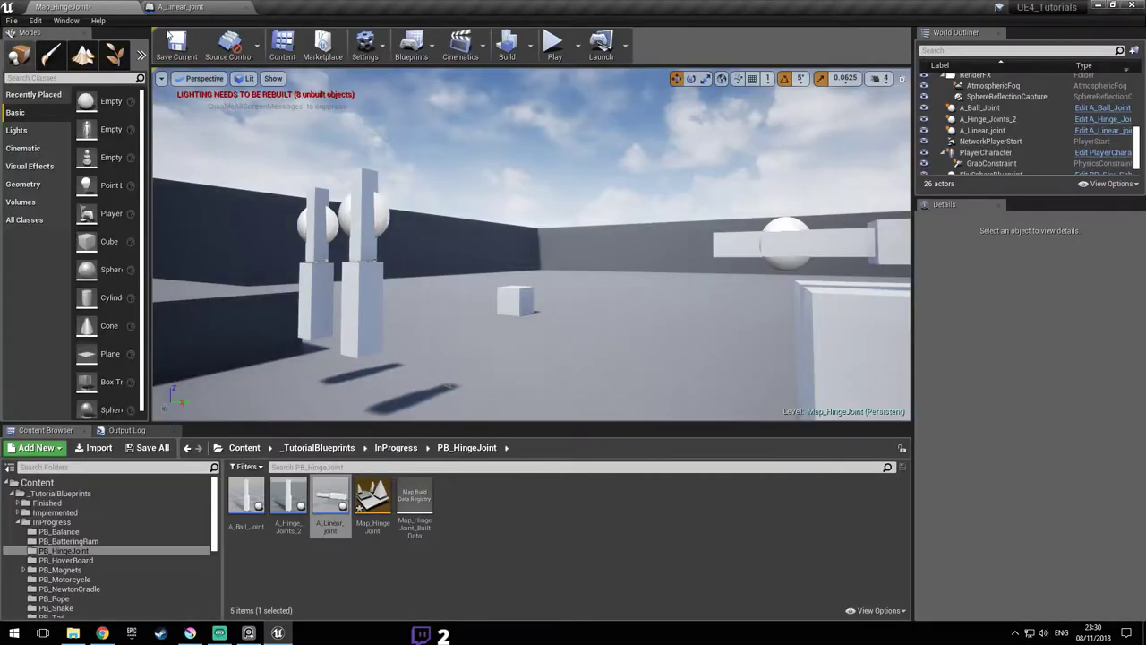
- Move the A_Linear_joint actor along the Y axis so it is clear of the large block
key(s)
right_drag(697, 192, 686, 220)
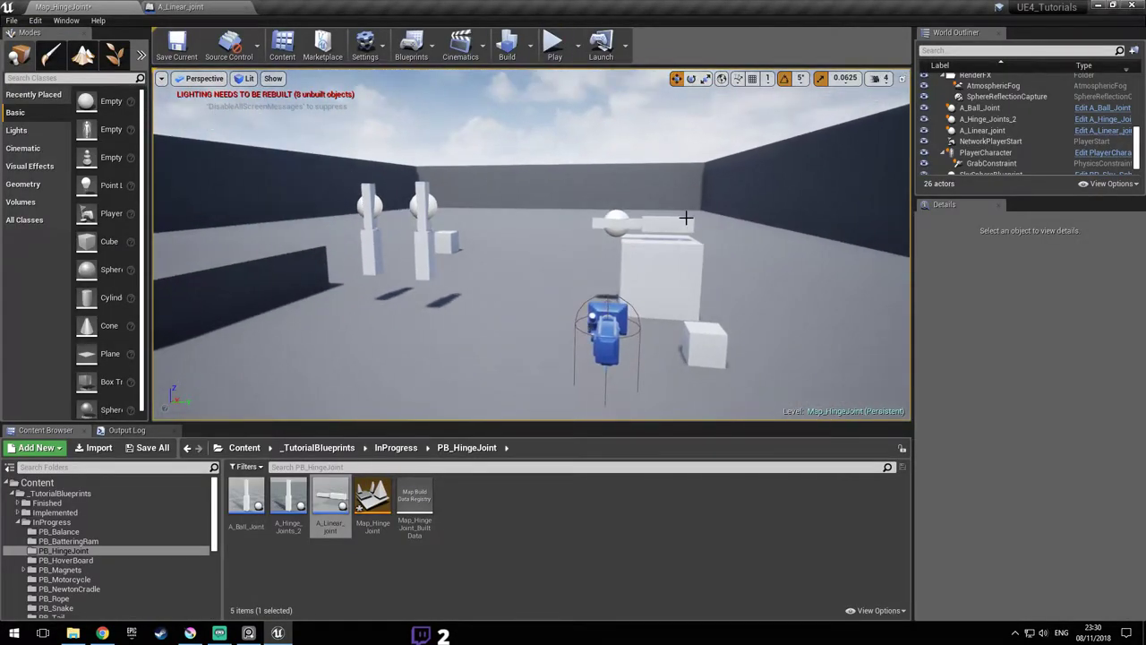
click(675, 228)
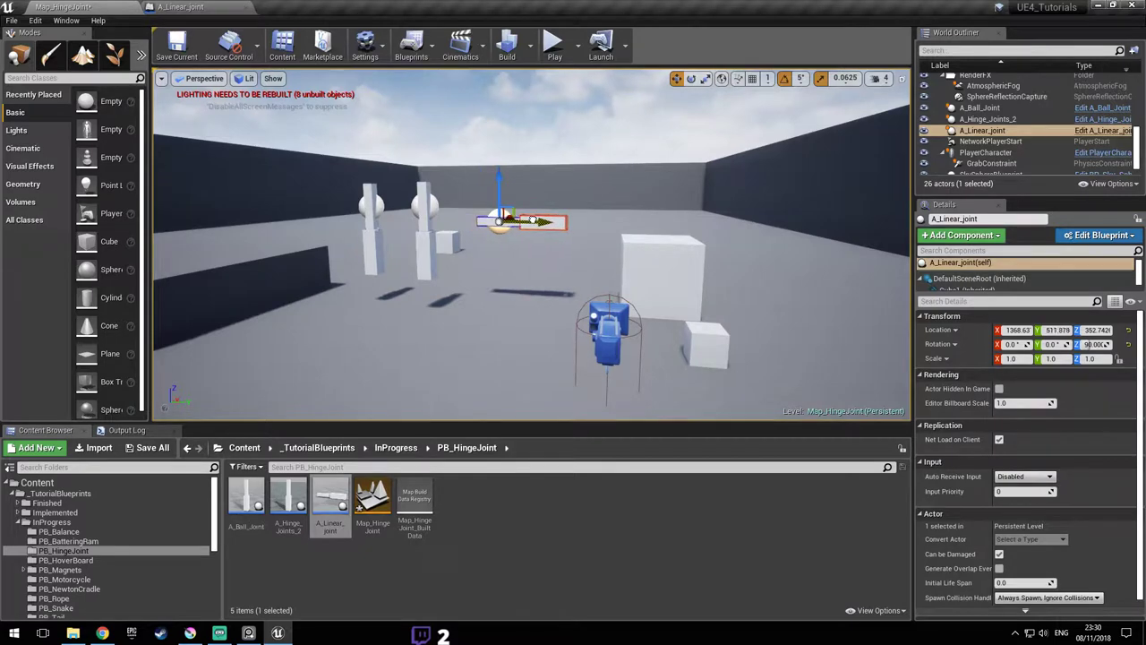
- Play-test the level by carrying a cube to the linear joint and pushing against its sliding part
click(555, 55)
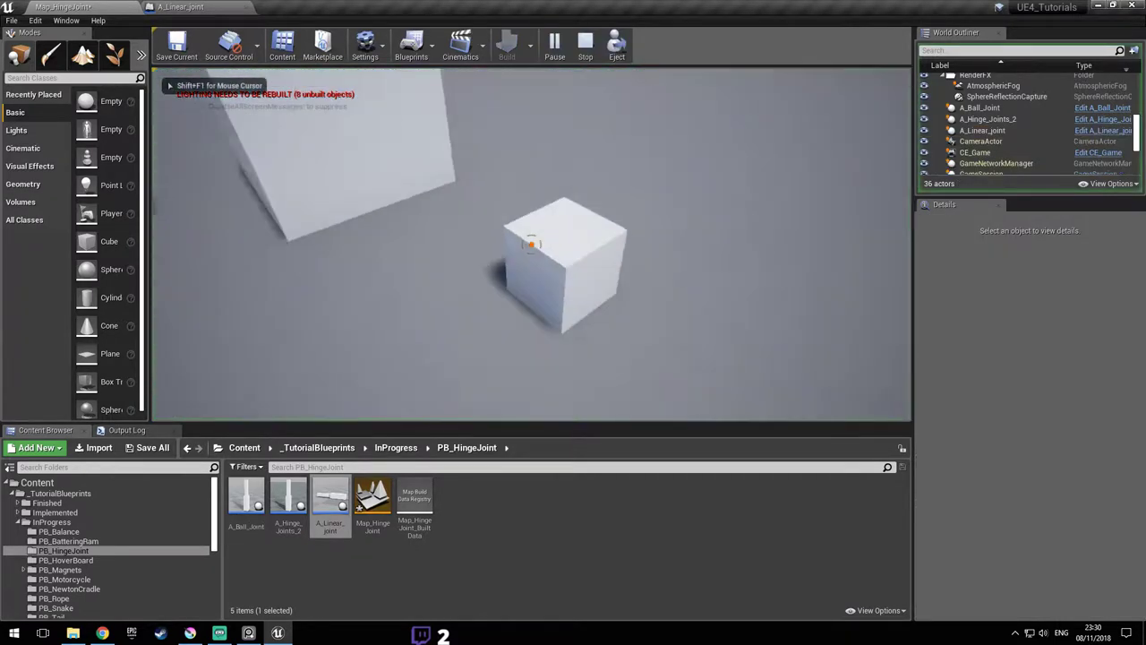
key(w)
key(a)
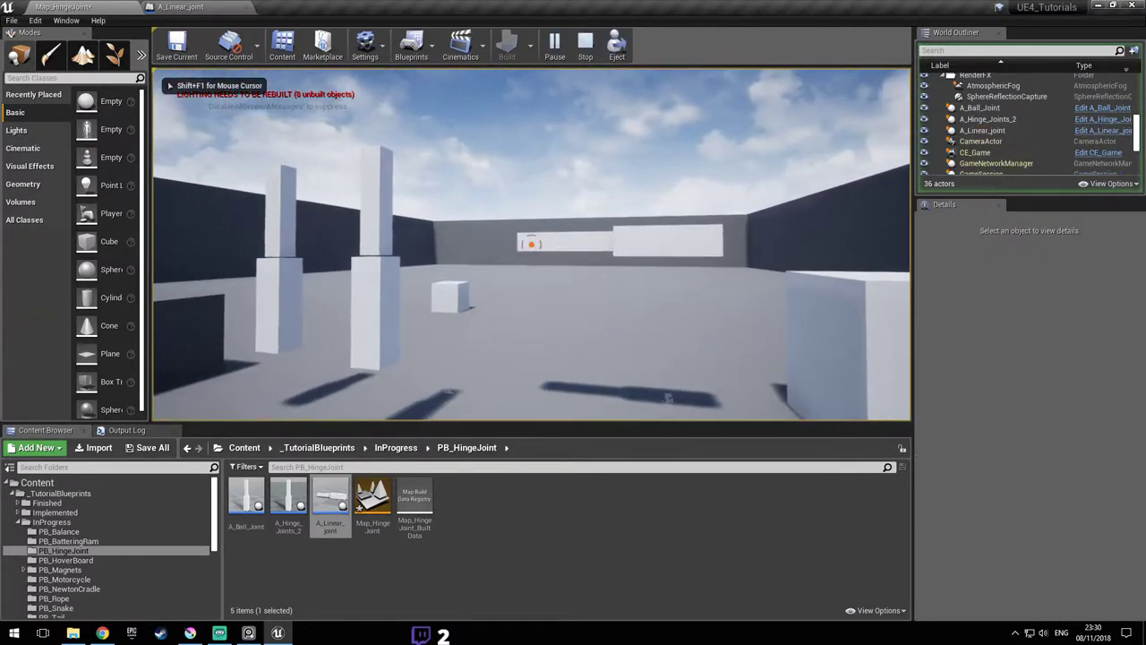
key(a)
key(w)
click(531, 245)
key(w)
key(a)
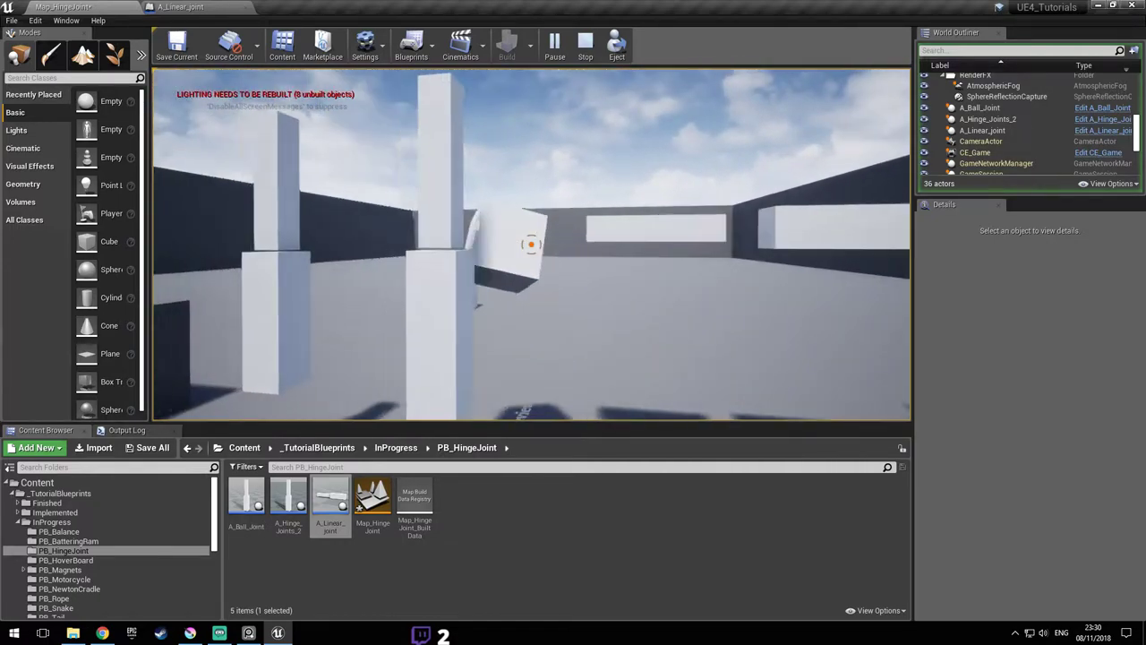
key(s)
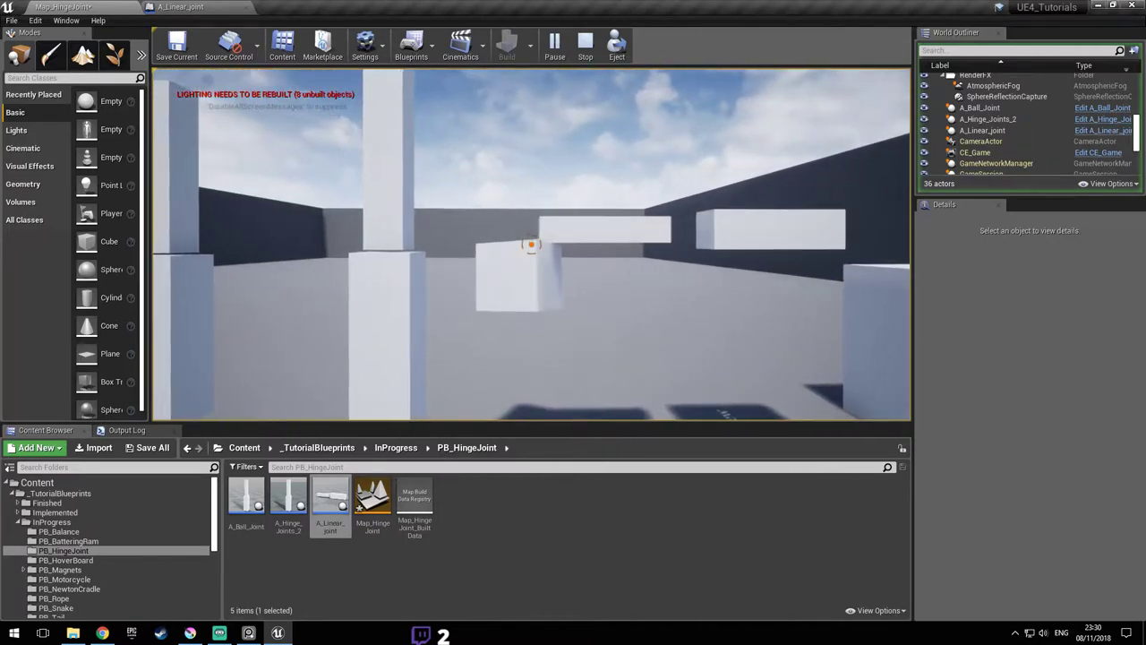
click(531, 243)
click(531, 243)
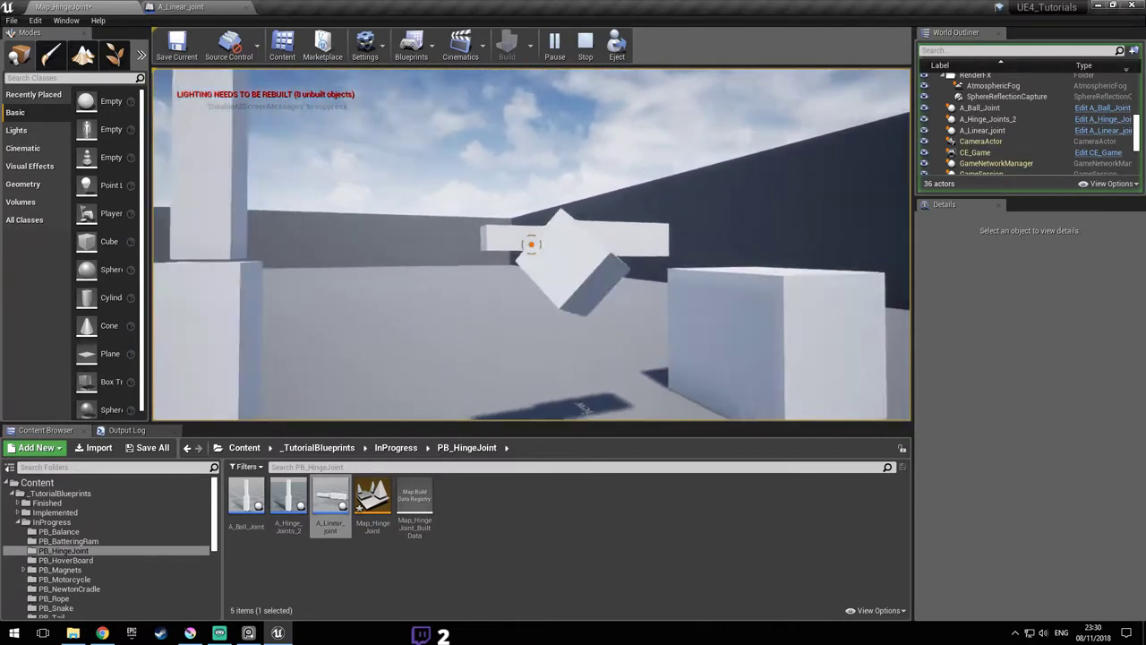
click(531, 244)
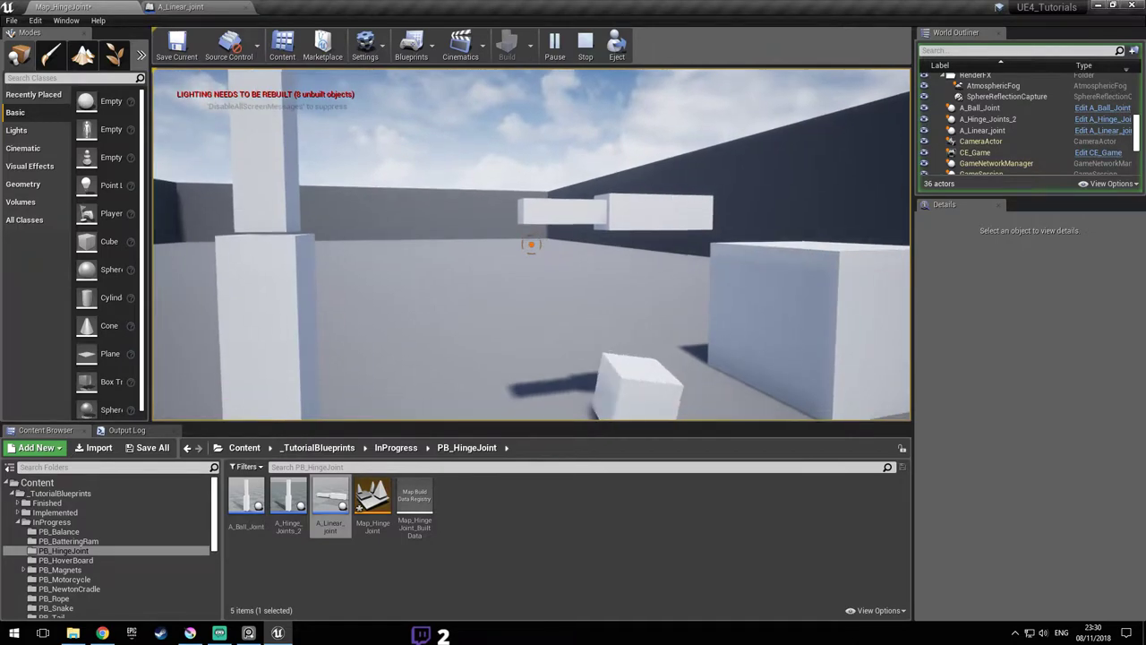
key(Escape)
- Save the Map_HingeJoint level
mouse_move(467, 163)
right_down()
mouse_move(537, 170)
mouse_move(457, 163)
right_up()
drag(443, 287, 499, 238)
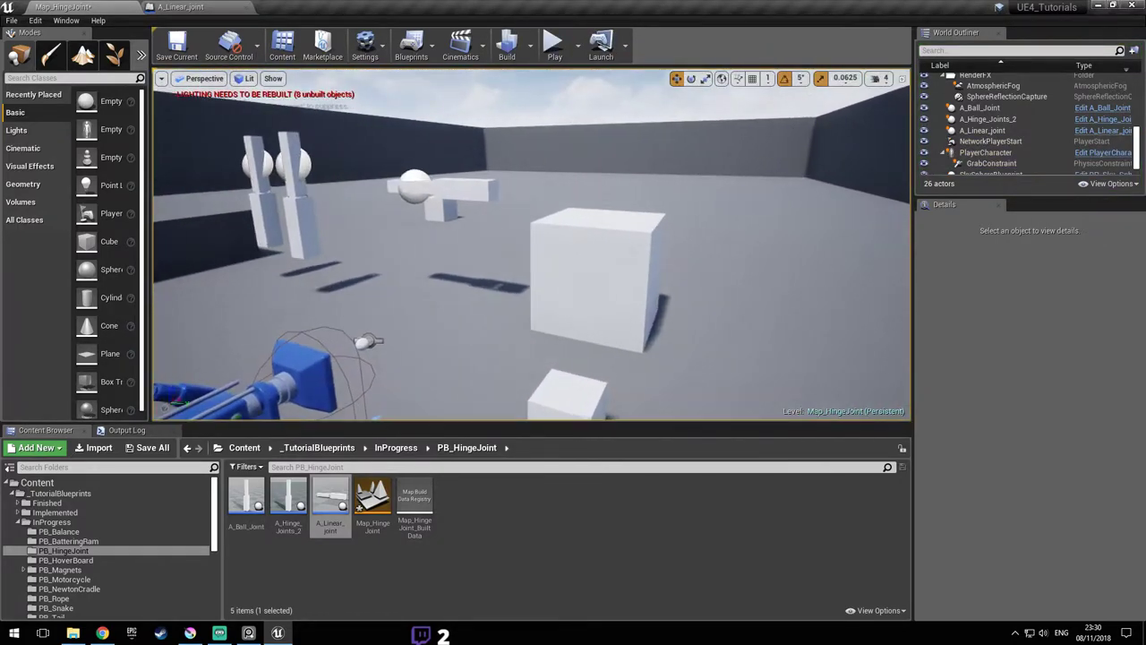
key(ctrl+s)
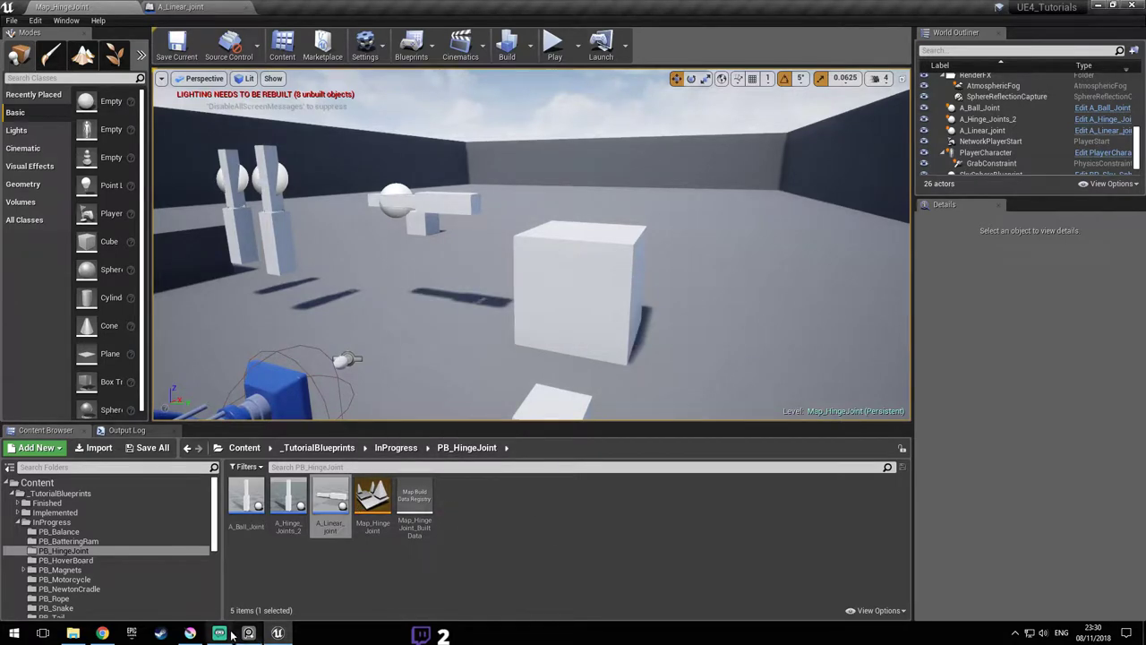
- Switch to the reference image board and examine the linear and orthogonal joint diagrams
click(249, 633)
scroll(683, 237, down, 1)
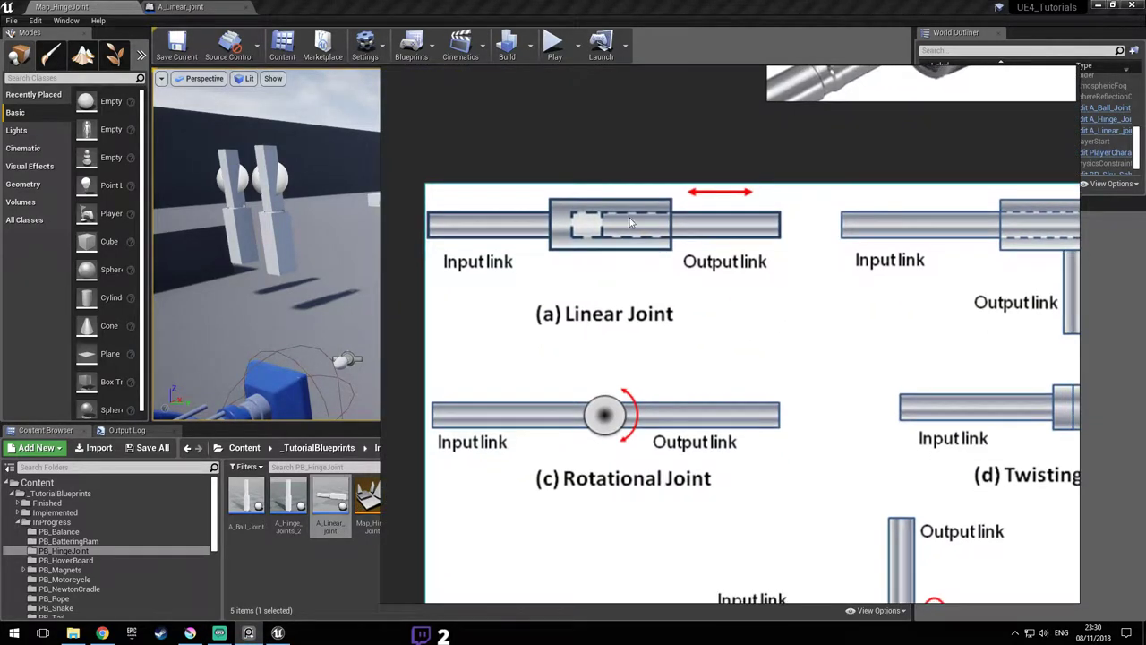
scroll(643, 251, down, 2)
scroll(811, 254, up, 2)
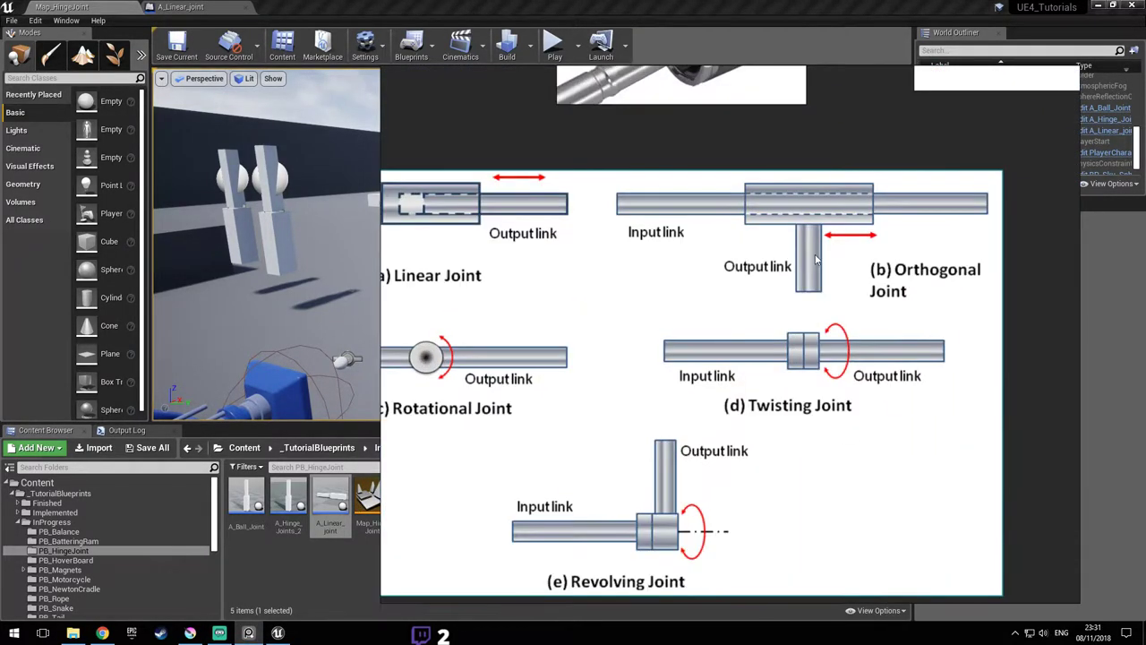
scroll(818, 256, down, 1)
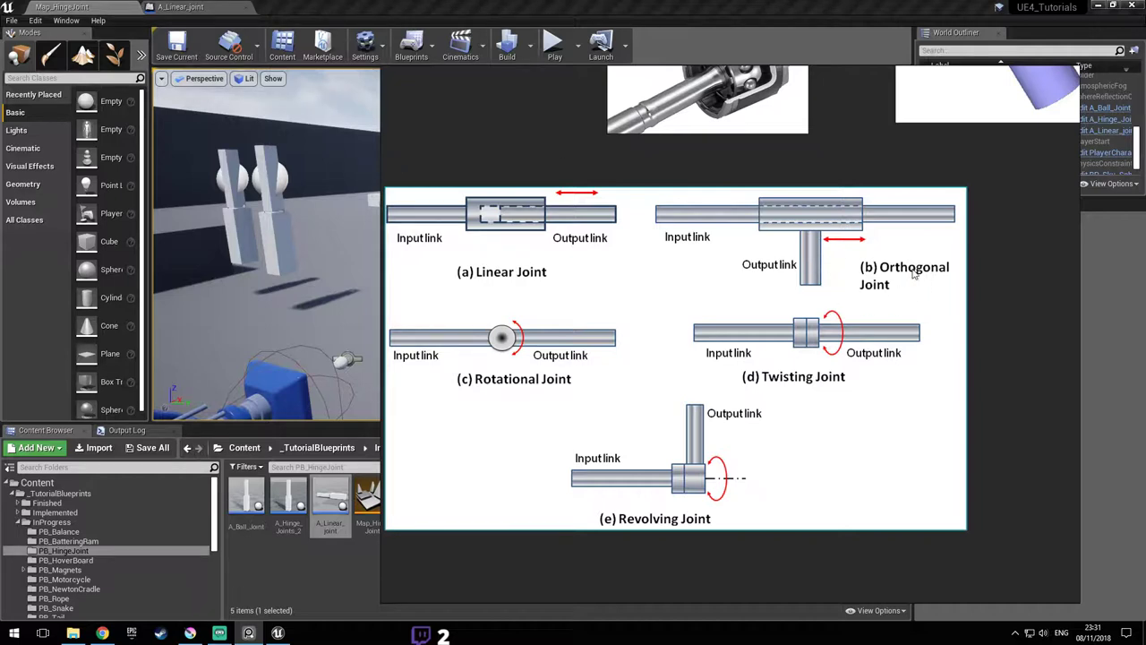
- Return to the Unreal Editor and duplicate the A_Linear_joint blueprint as A_Orthogonal_joint
click(475, 6)
click(331, 507)
right_click(329, 499)
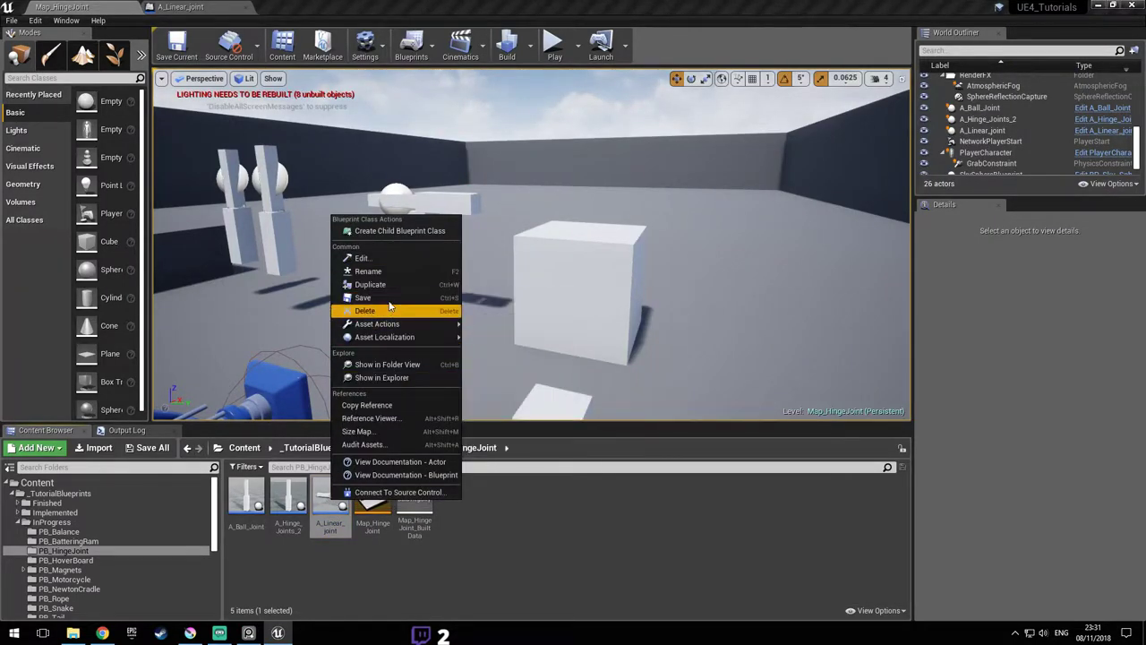
click(386, 284)
text(A_Orthogo)
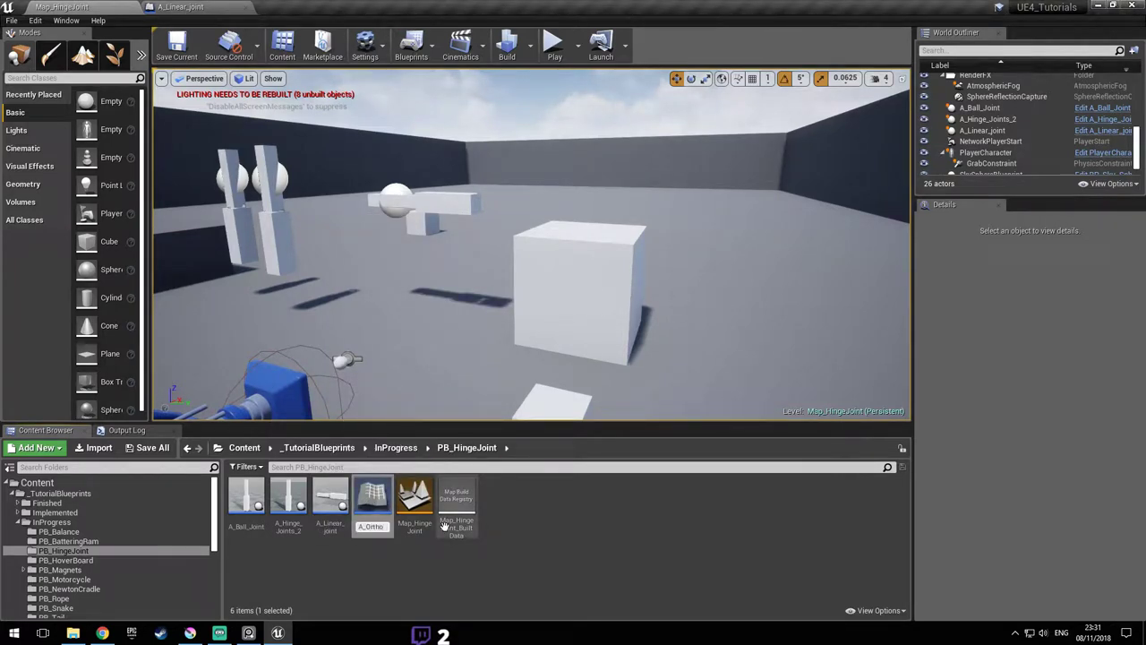
text(nal_joint)
key(Return)
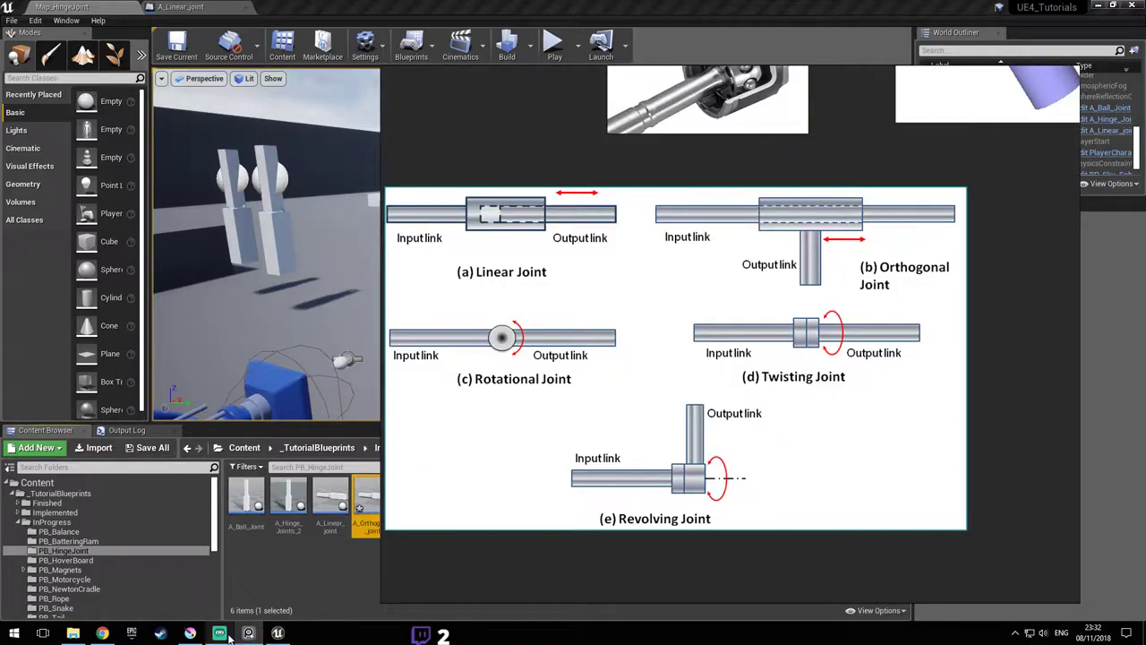
- Disable the video preview in Streamlabs OBS, and check the stream chat on the Twitch dashboard in the browser
click(222, 634)
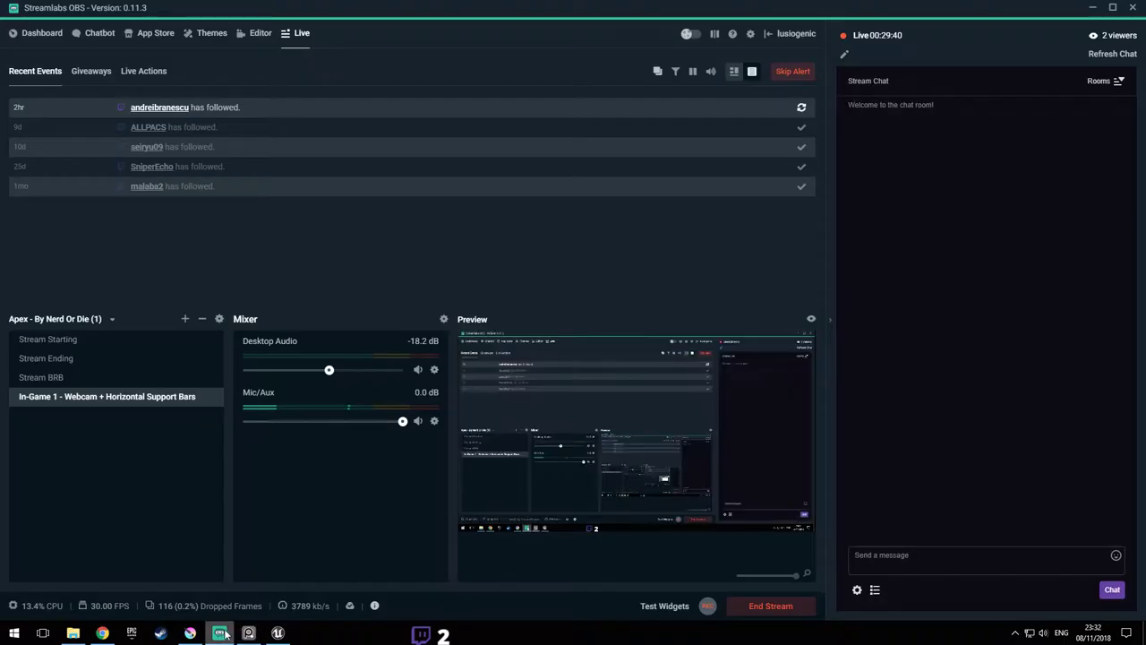
click(812, 319)
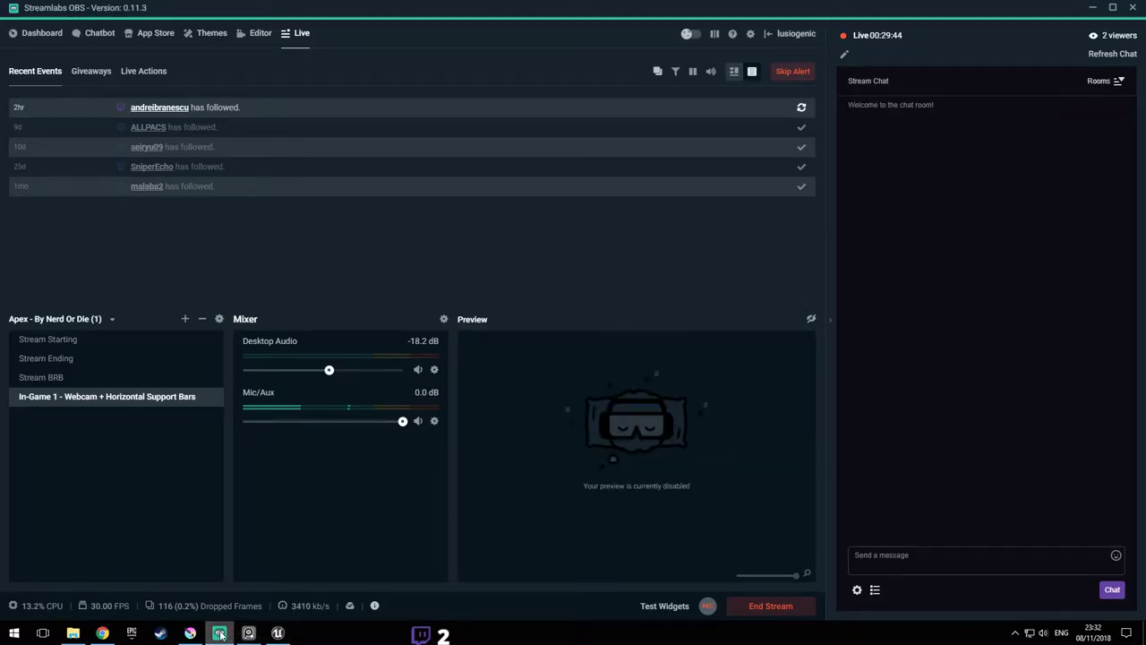
click(248, 634)
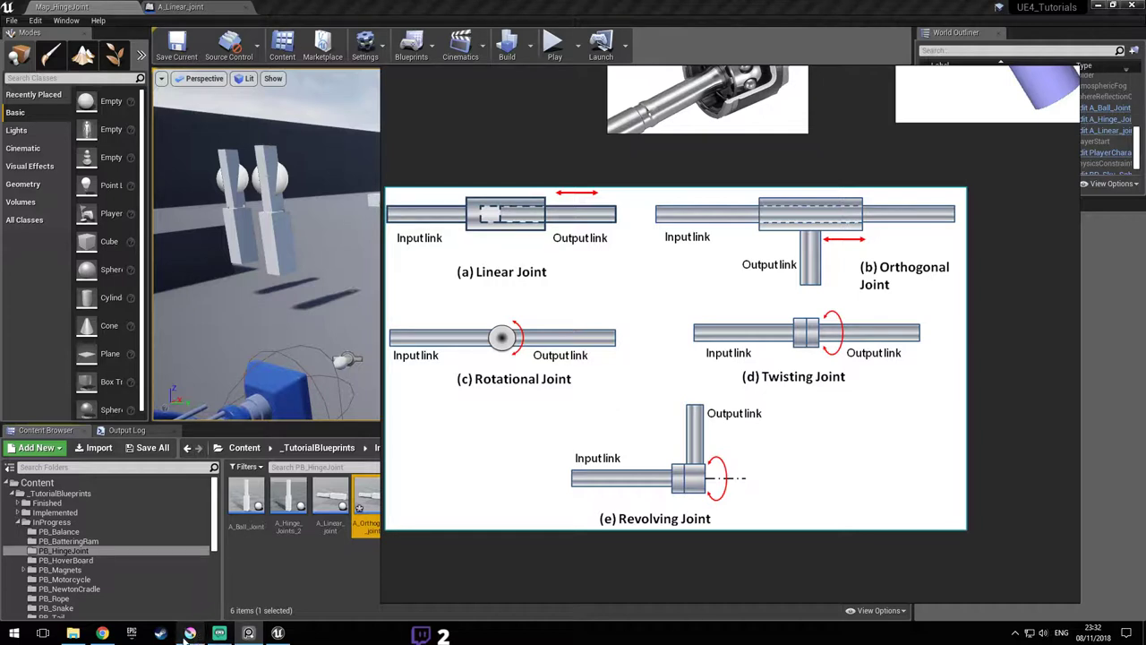
click(103, 633)
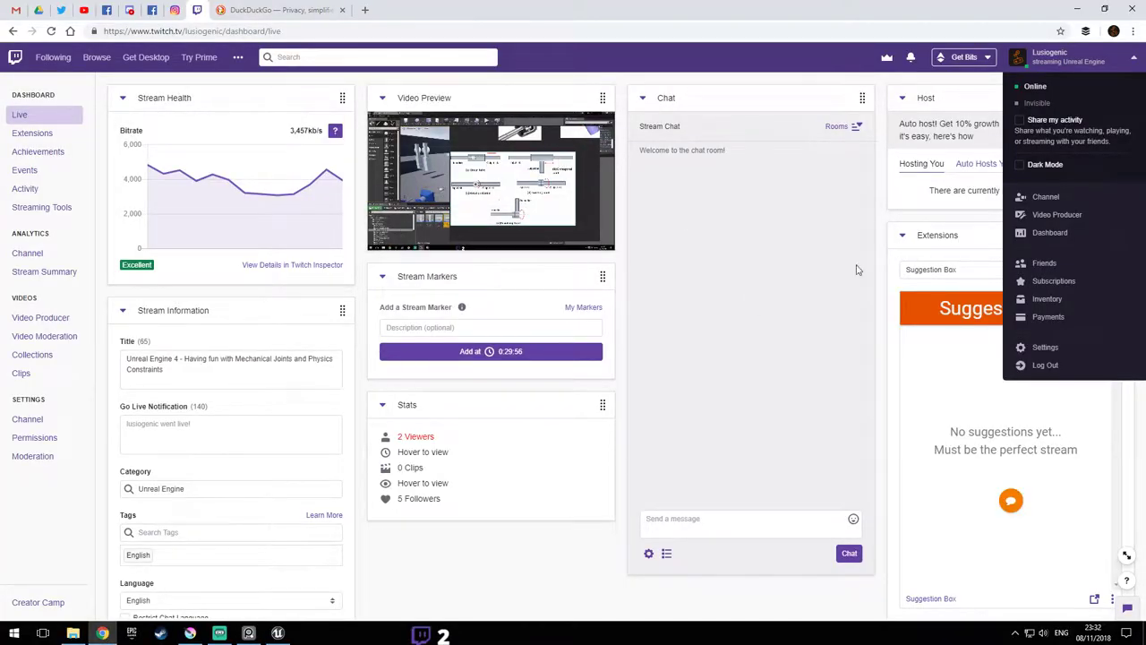
click(795, 223)
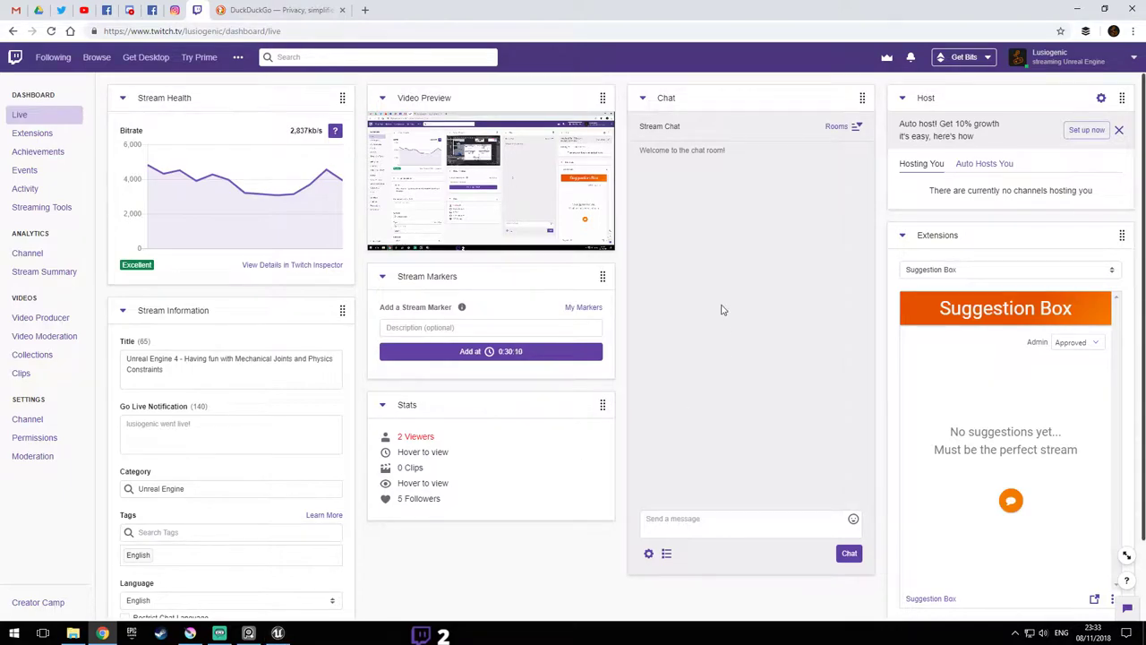
- Switch back to the Unreal Editor and save the new A_Orthogonal_joint blueprint
click(279, 636)
right_drag(728, 307, 681, 307)
key(ctrl+s)
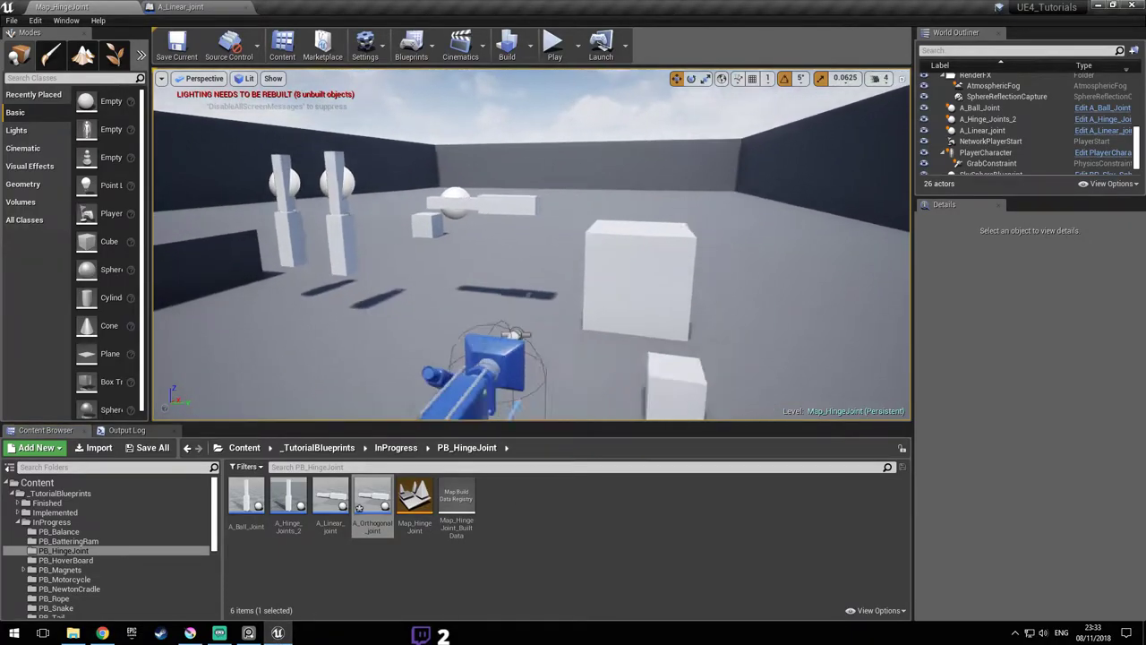
- Check the orthogonal joint diagram on the reference board and compare it with the linear joint placed in the level
click(249, 633)
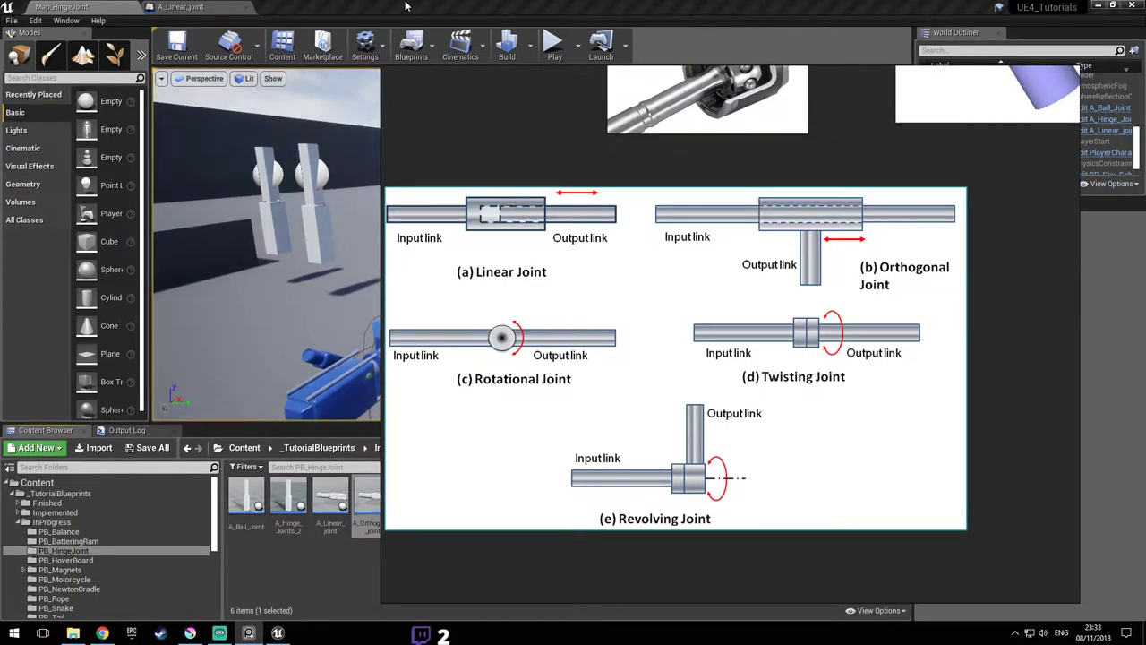
click(433, 6)
right_drag(497, 247, 474, 219)
key(w)
click(498, 251)
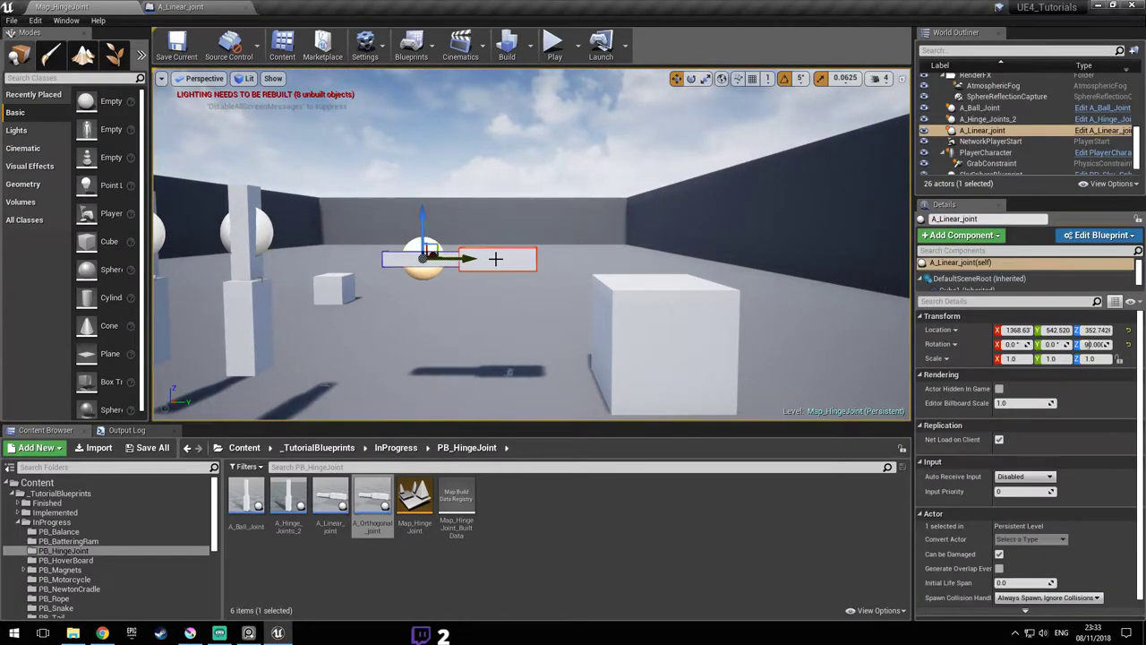
- Place A_Orthogonal_joint in the level near the large cube and rotate it 90° about Z
key(s)
right_drag(494, 280, 502, 347)
click(374, 505)
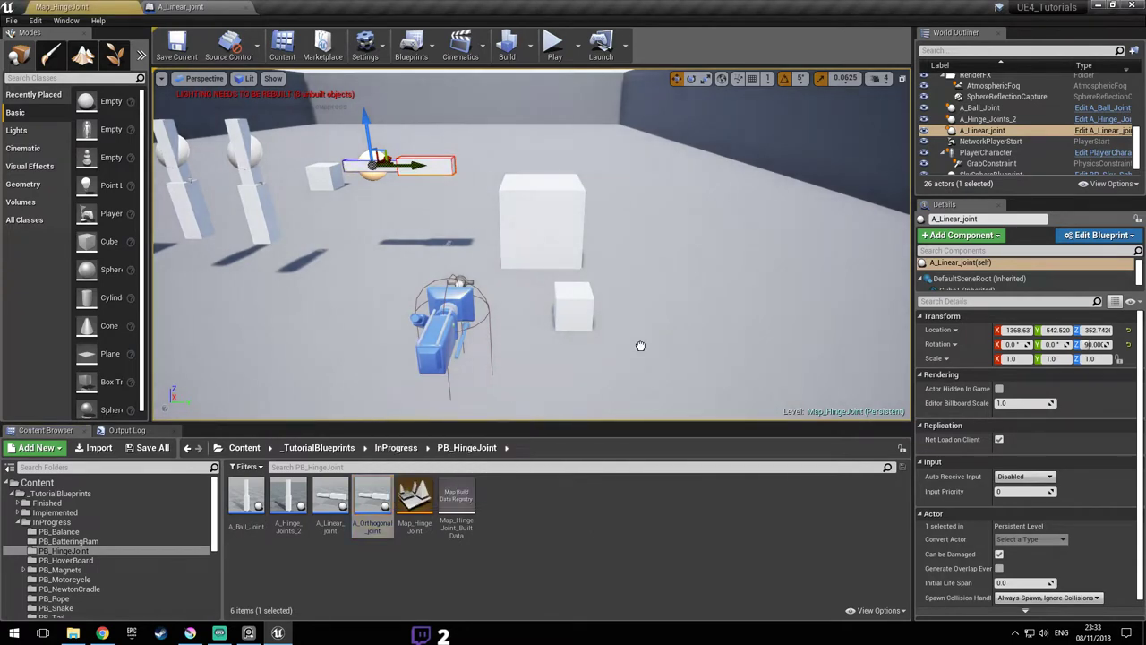
drag(650, 325, 651, 322)
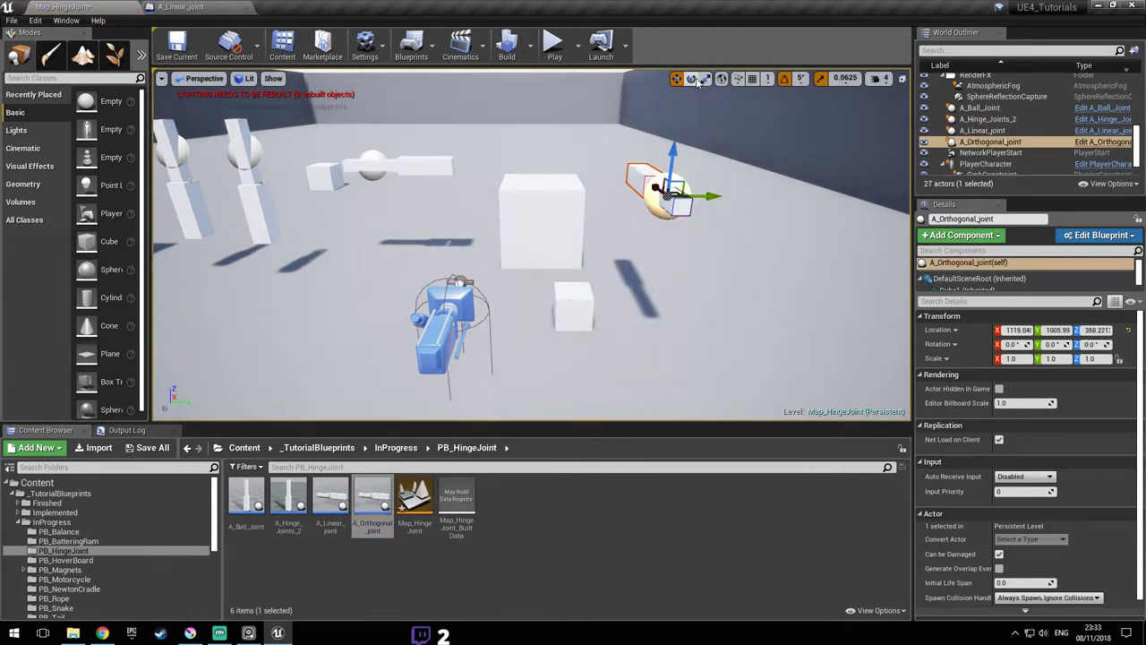
drag(654, 220, 707, 215)
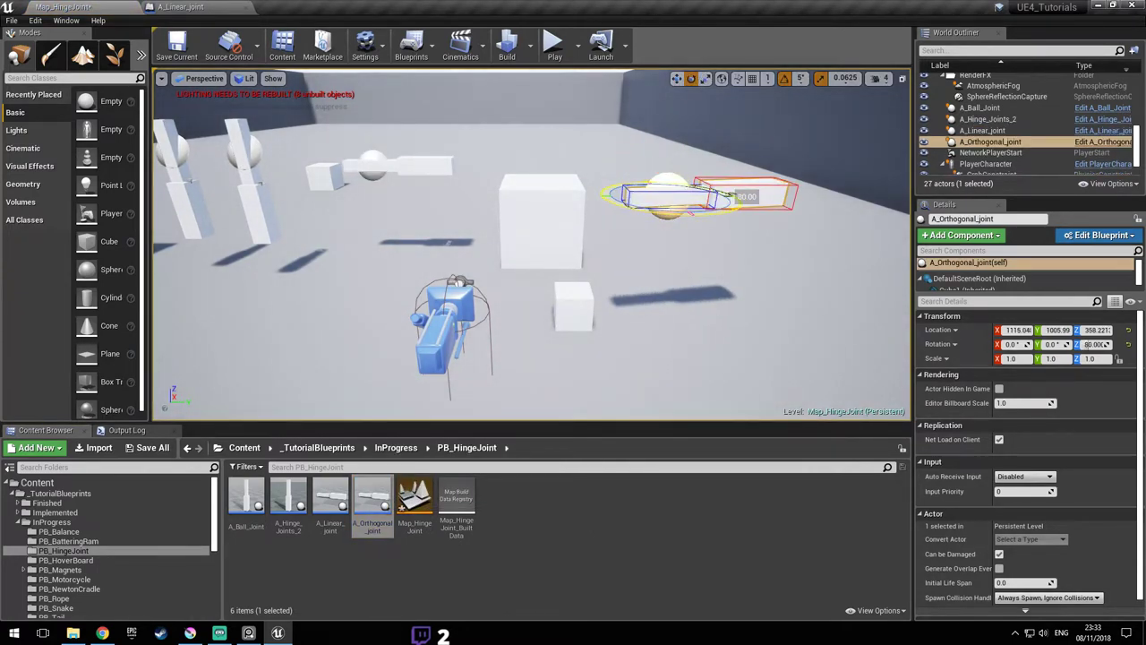
key(f)
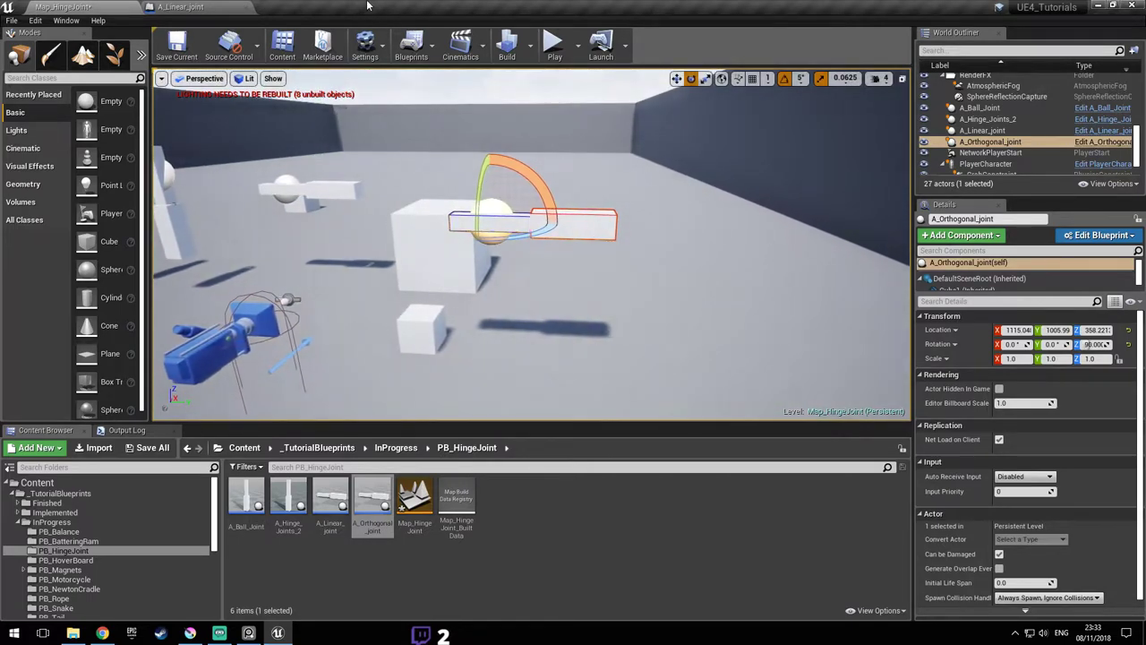
- In the A_Linear_joint blueprint, move Cube1 to about X 0.28, set its X scale to 0.4 and save
click(213, 5)
right_drag(481, 120, 560, 173)
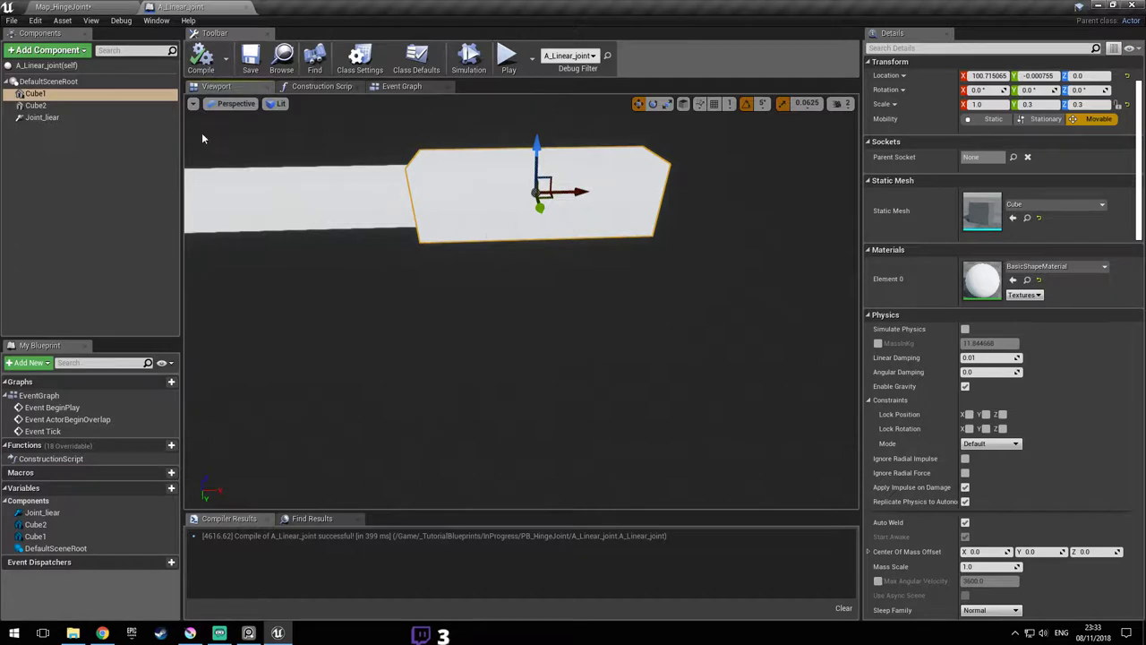
click(42, 117)
drag(325, 191, 312, 192)
right_drag(570, 215, 535, 197)
click(570, 215)
drag(612, 225, 387, 229)
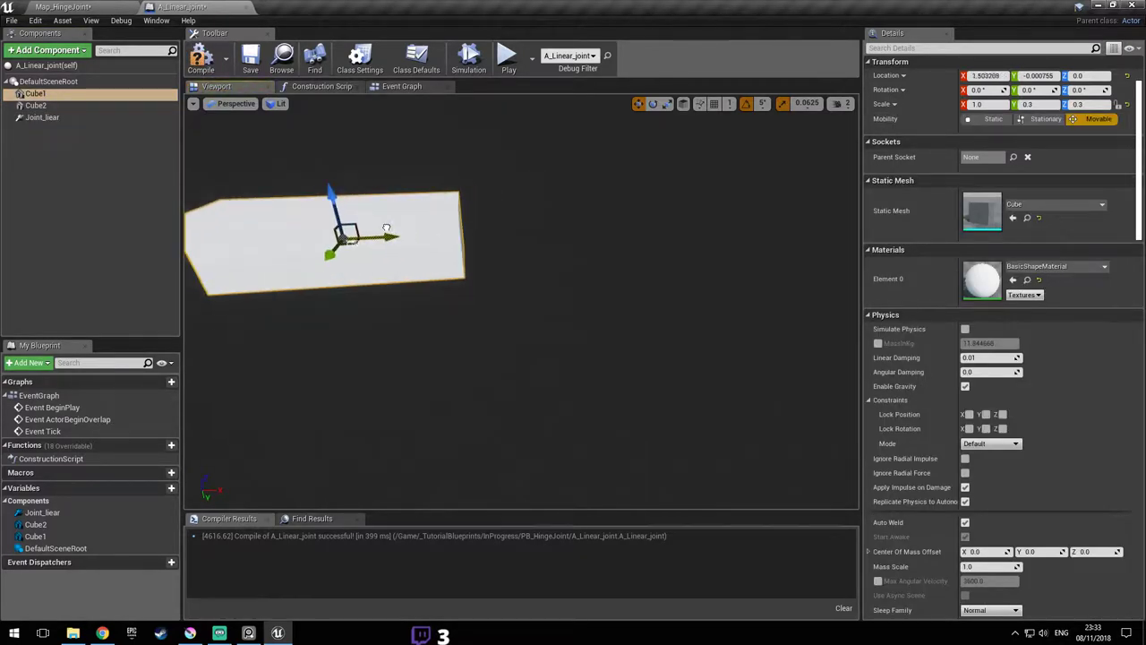
right_drag(383, 231, 418, 241)
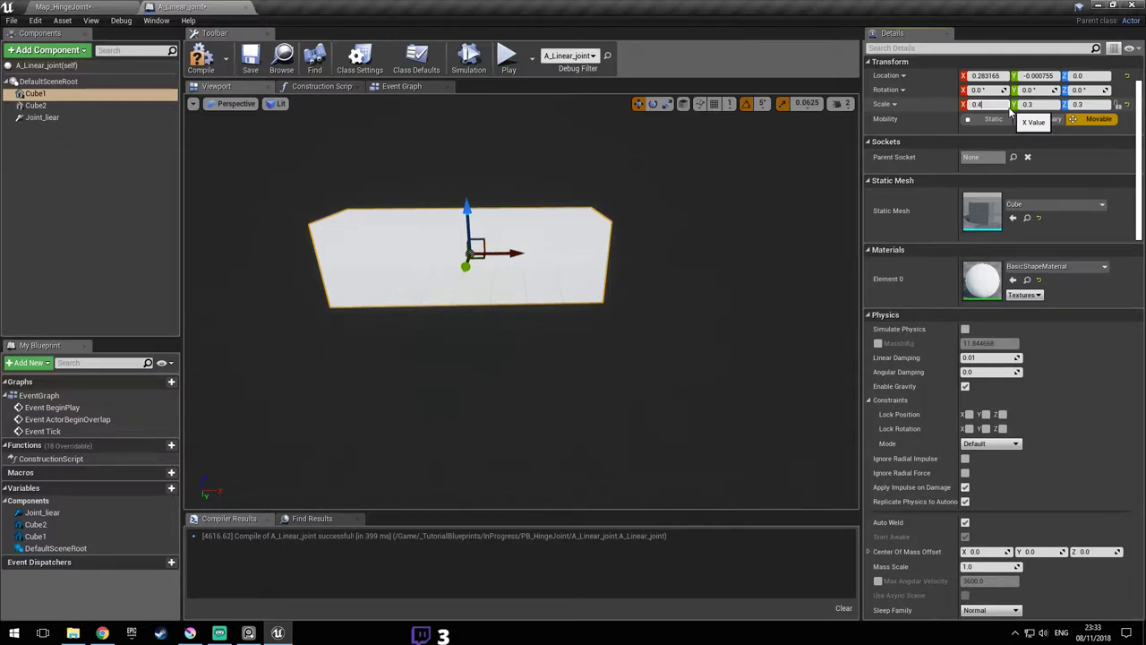
key(Return)
key(ctrl+s)
right_drag(637, 330, 589, 284)
click(463, 292)
drag(589, 286, 522, 257)
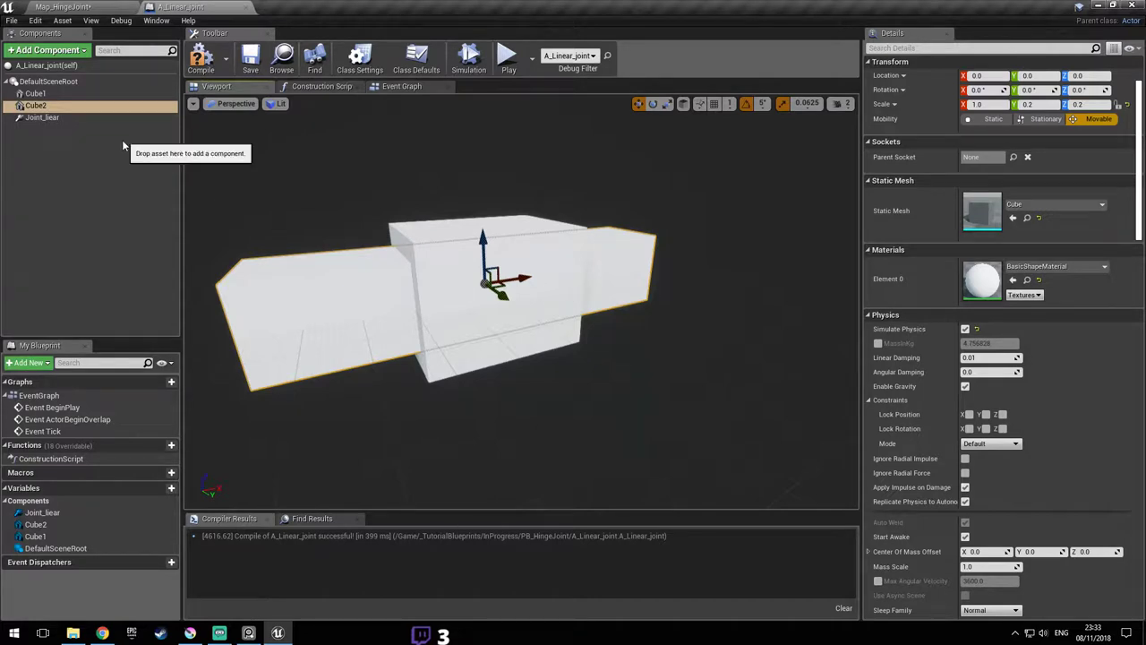
click(60, 51)
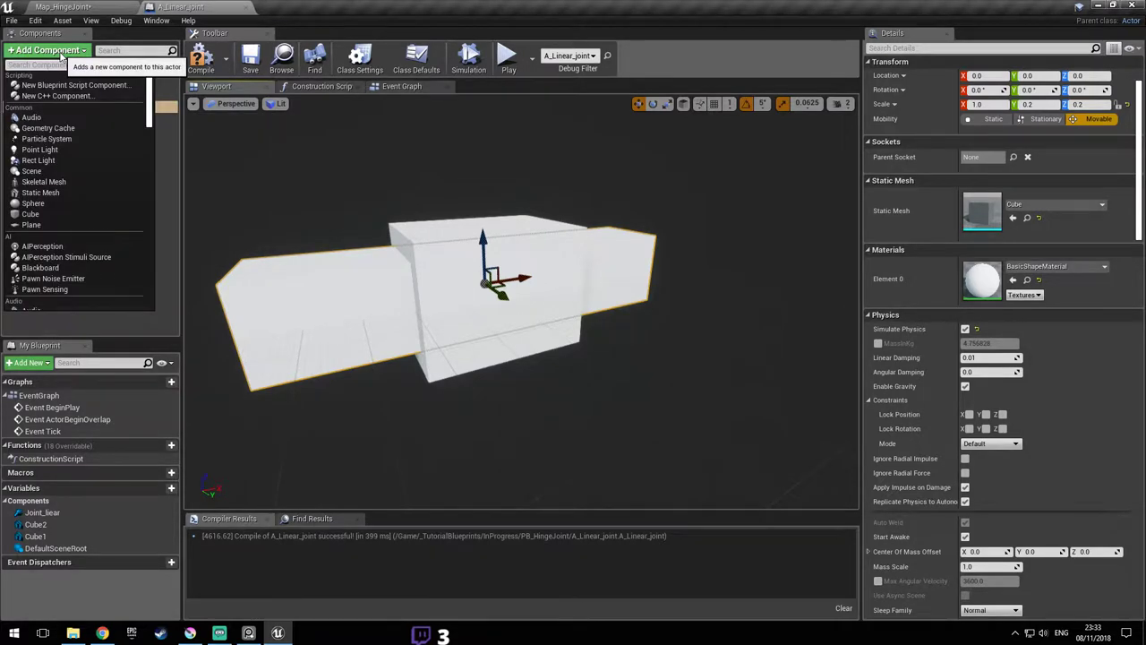
text(cube)
key(Return)
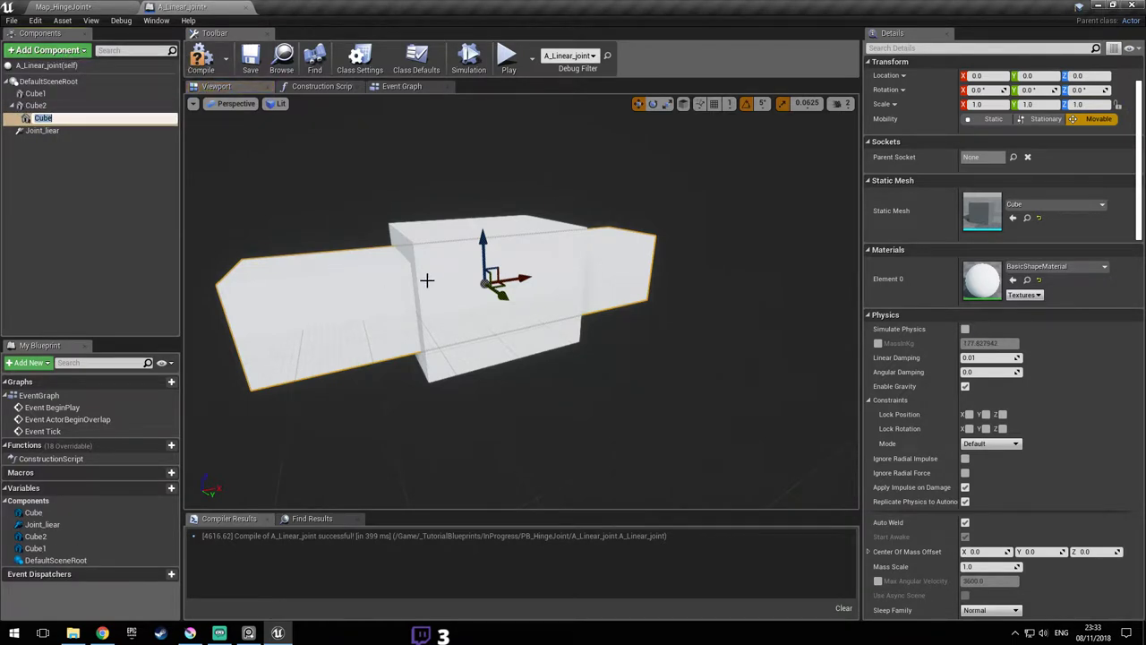
right_drag(486, 293, 538, 305)
drag(532, 304, 709, 354)
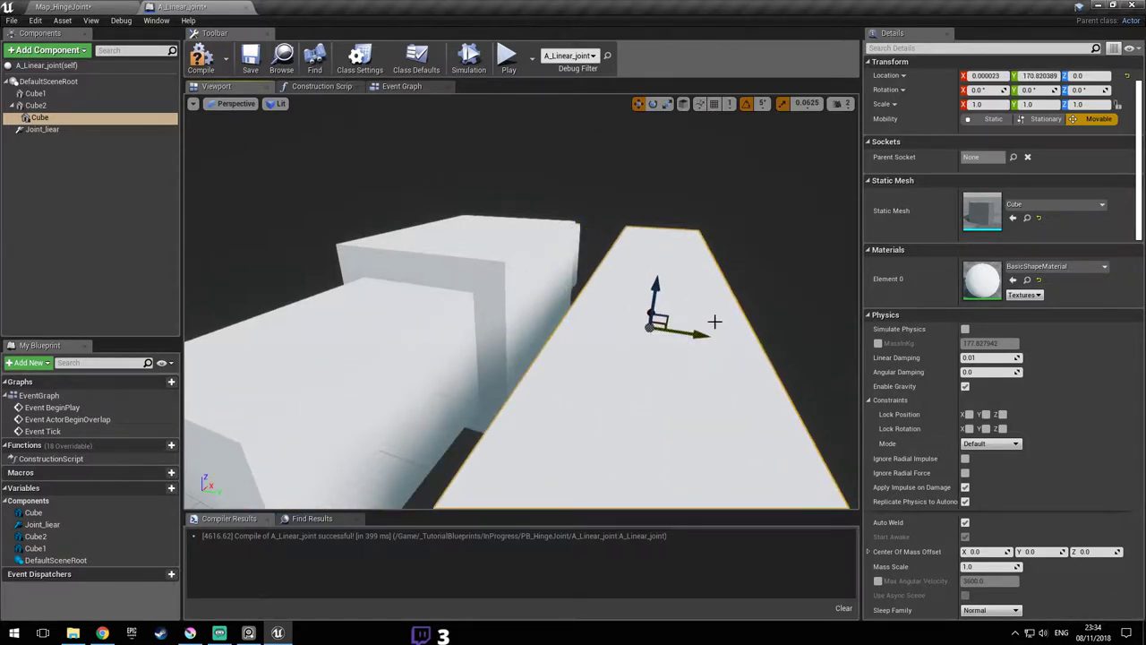
key(Delete)
- Add a cube component as a child of Cube1 and offset it to about Y 72
double_click(34, 93)
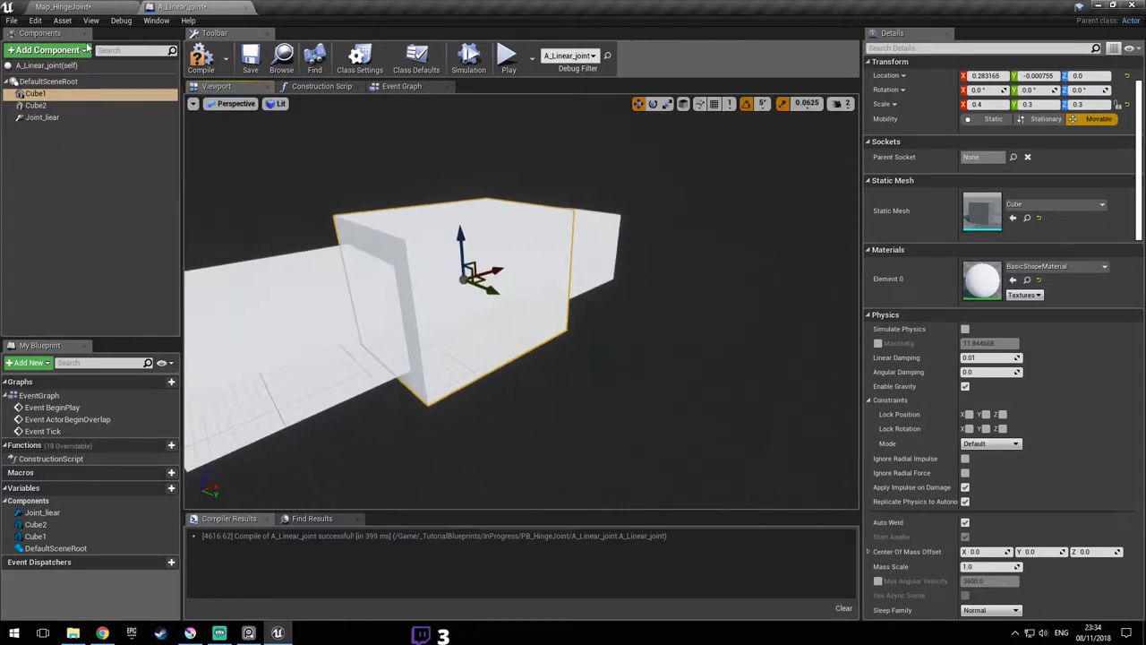
click(47, 50)
text(cube)
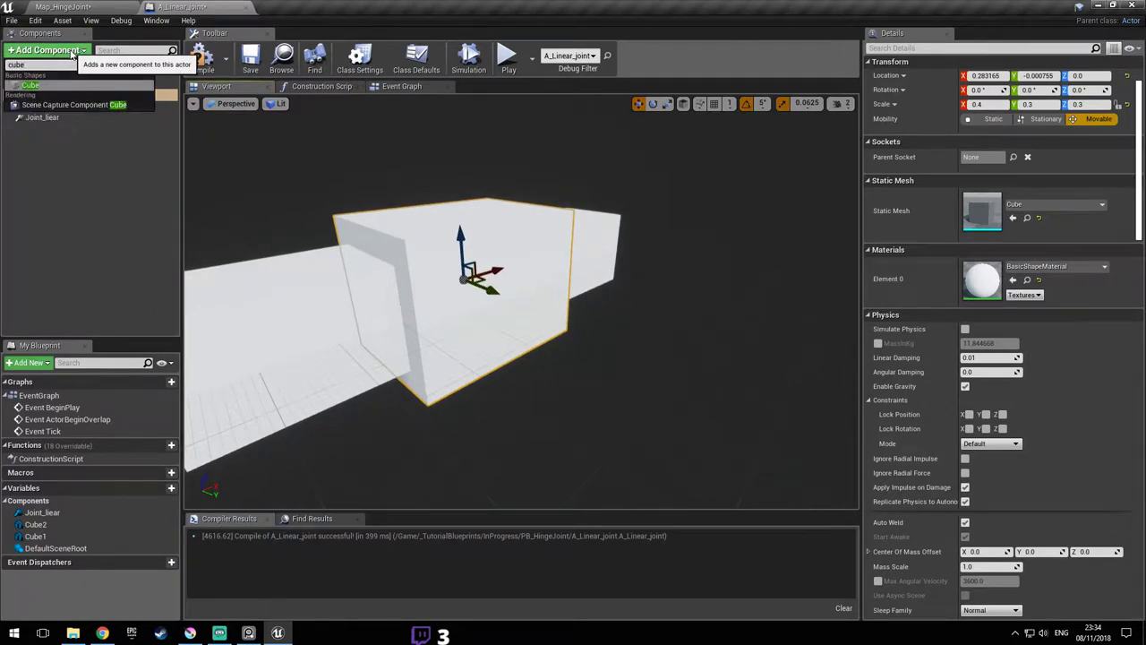
key(Return)
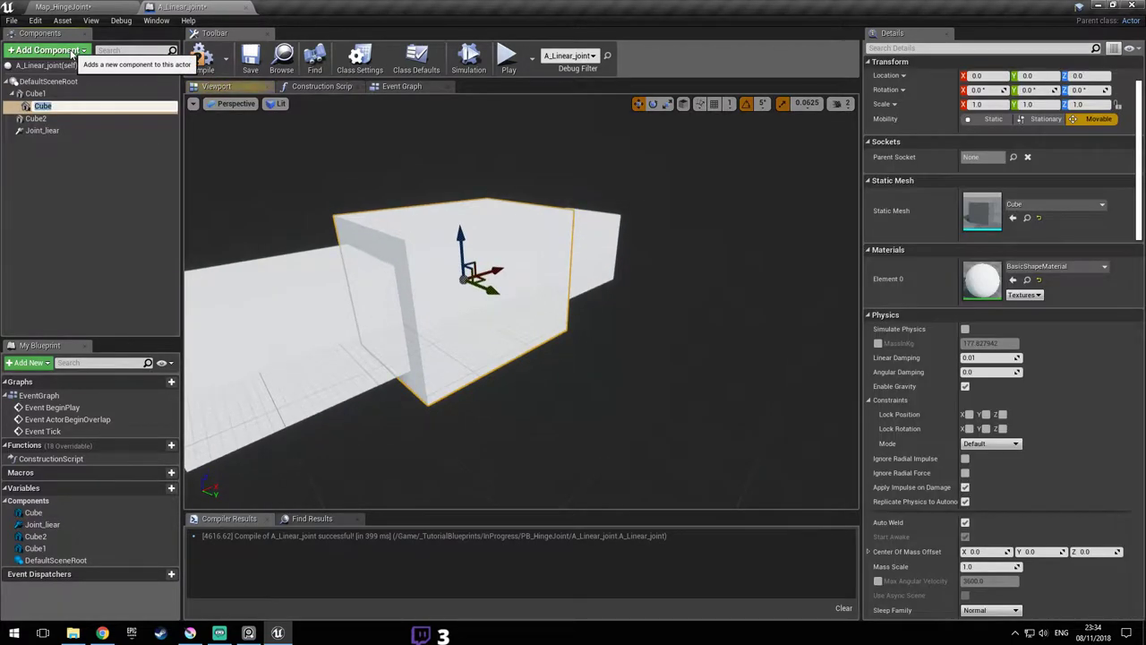
right_drag(473, 285, 508, 327)
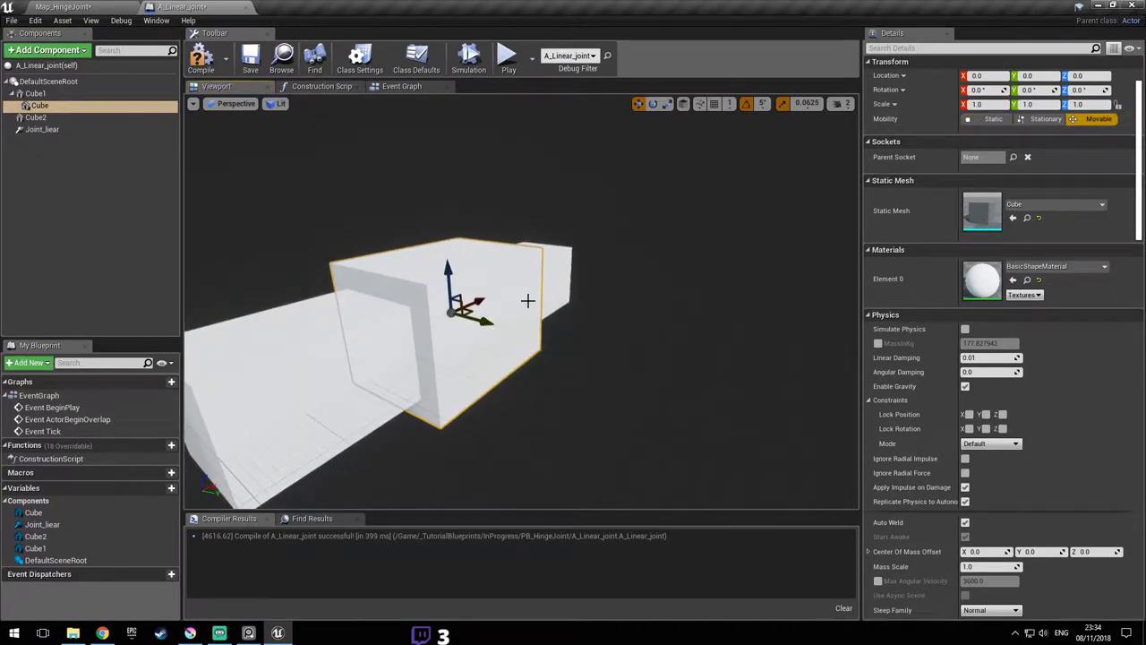
drag(495, 325, 578, 345)
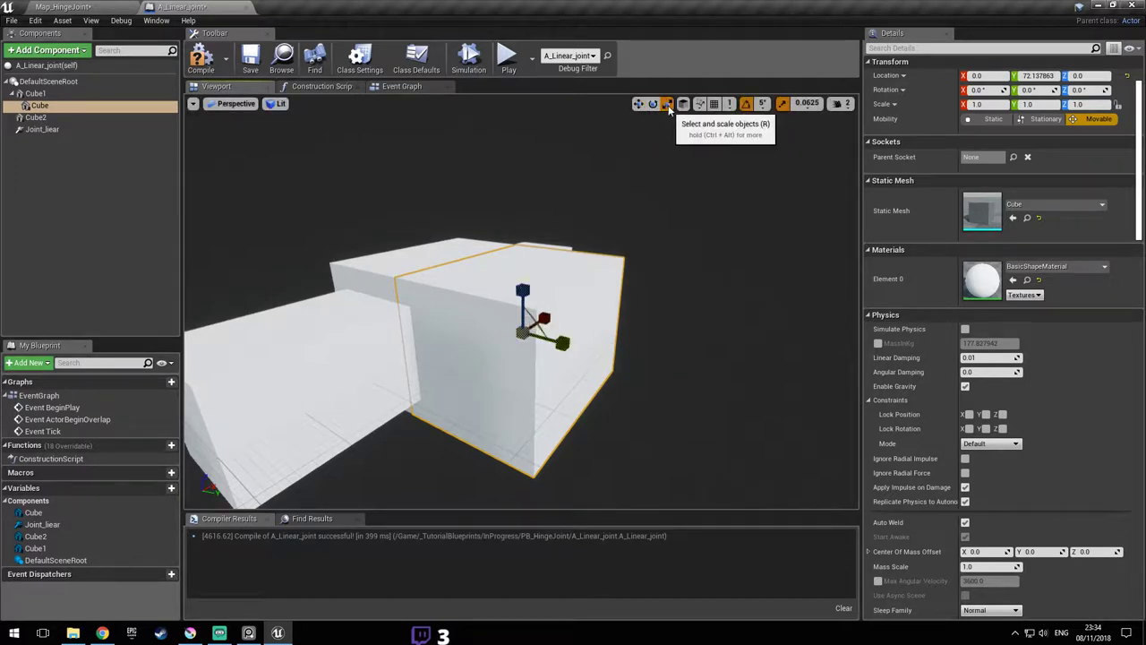
- Scale the child cube to 0.5, 1.8125, 0.4375, move it out to about Y 106 and save the blueprint
drag(522, 290, 598, 353)
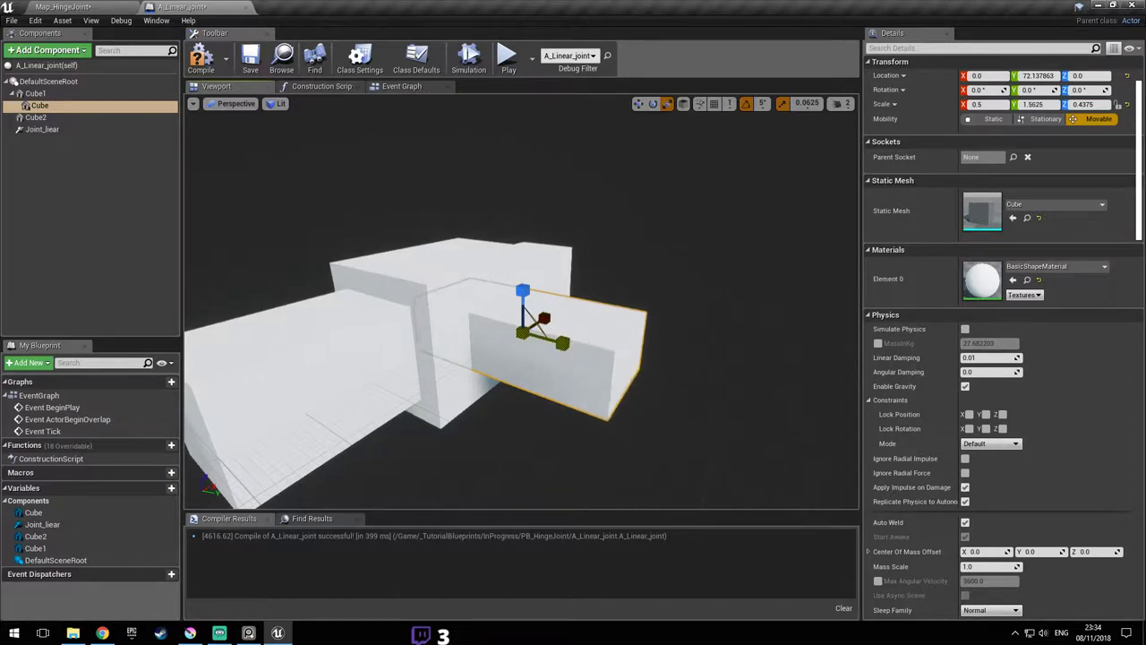
click(637, 104)
drag(564, 342, 607, 355)
right_drag(607, 355, 394, 353)
click(255, 58)
- Stretch Cube2 to an X scale of 1.75 and save the blueprint
right_drag(342, 202, 232, 202)
right_drag(656, 270, 743, 270)
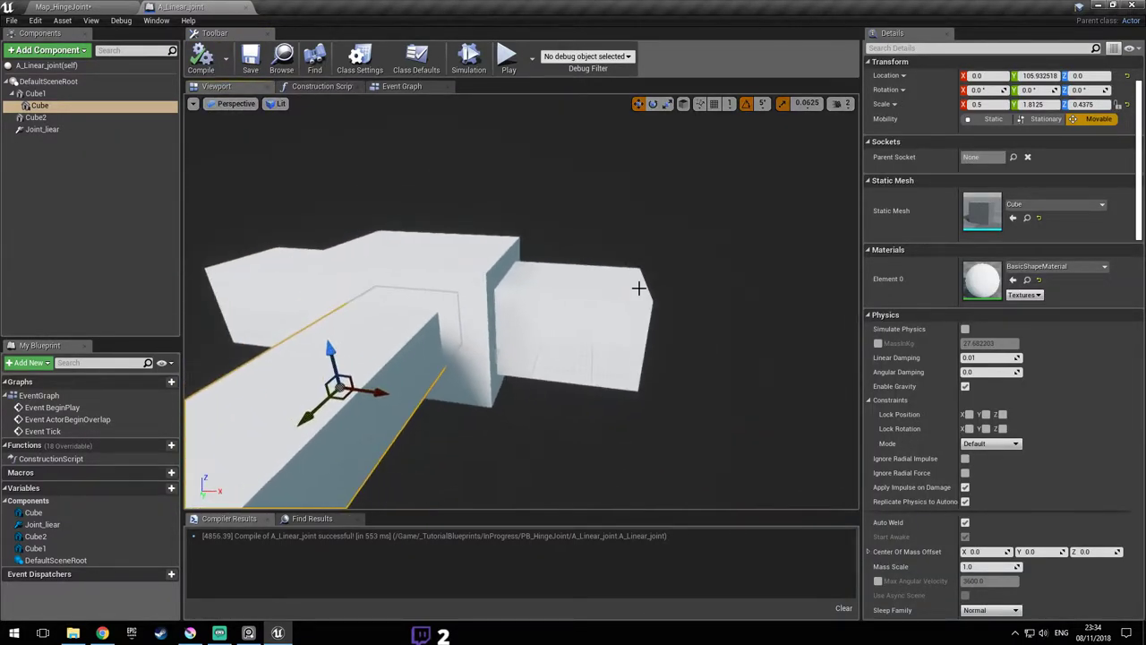
click(643, 286)
drag(459, 315, 546, 313)
click(250, 57)
- Return to the Map_HingeJoint level and save it
click(63, 6)
right_drag(502, 154, 327, 170)
key(ctrl+s)
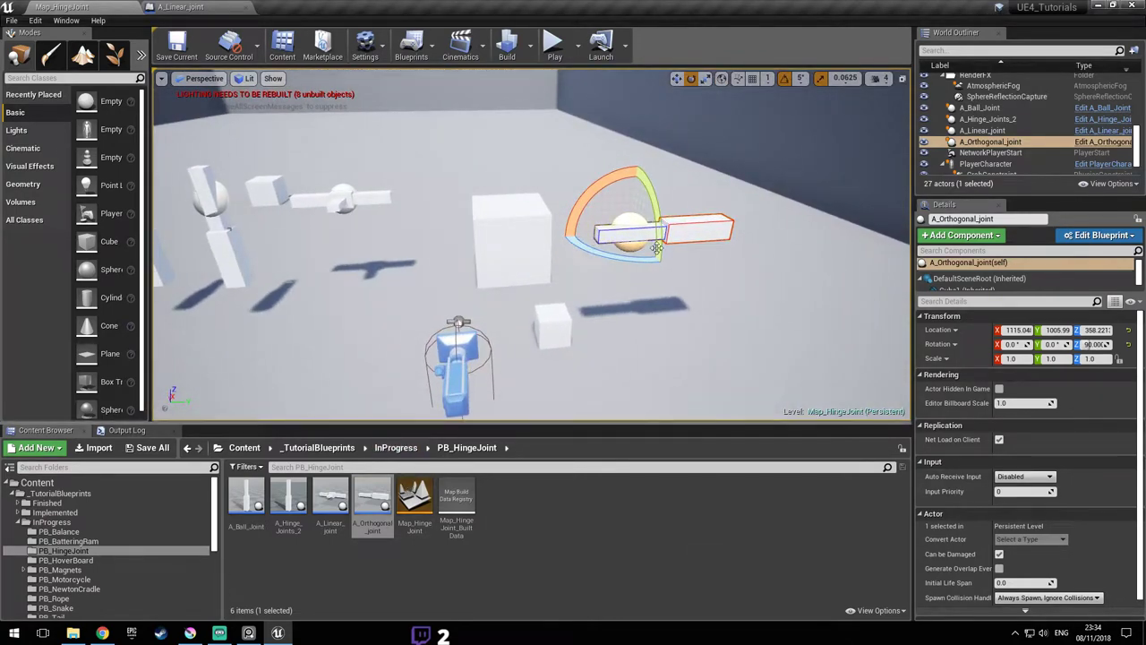
right_drag(740, 267, 754, 264)
key(ctrl+s)
- Inspect the reshaped joint in the A_Linear_joint blueprint and as placed in the level
click(206, 7)
right_drag(317, 143, 306, 112)
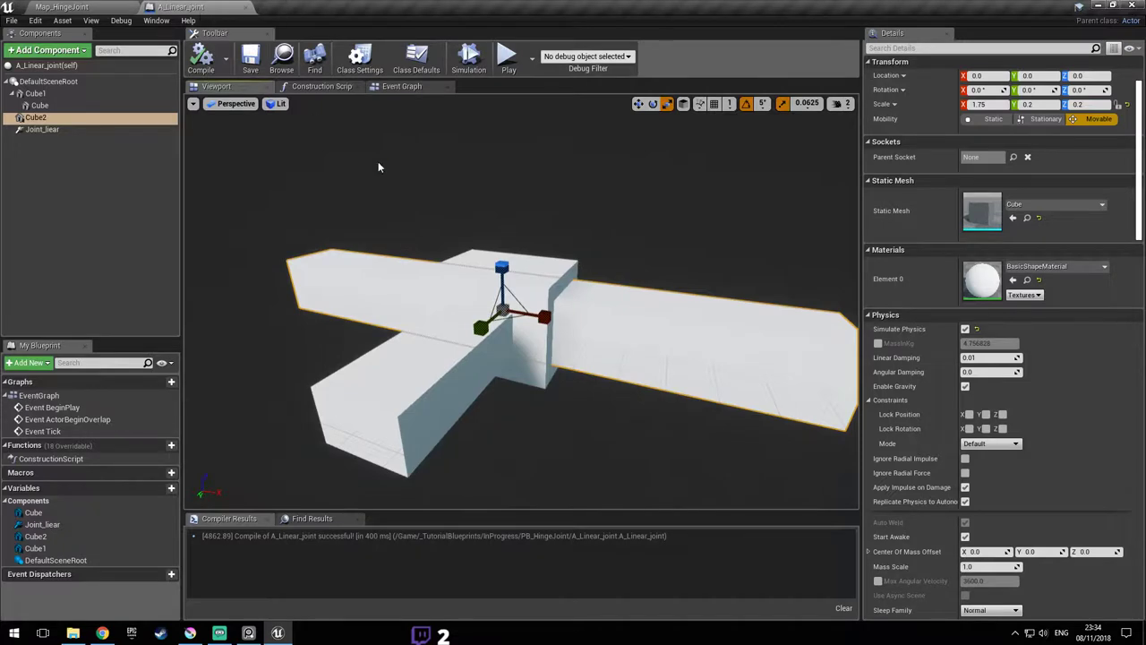
right_drag(378, 162, 357, 129)
click(114, 4)
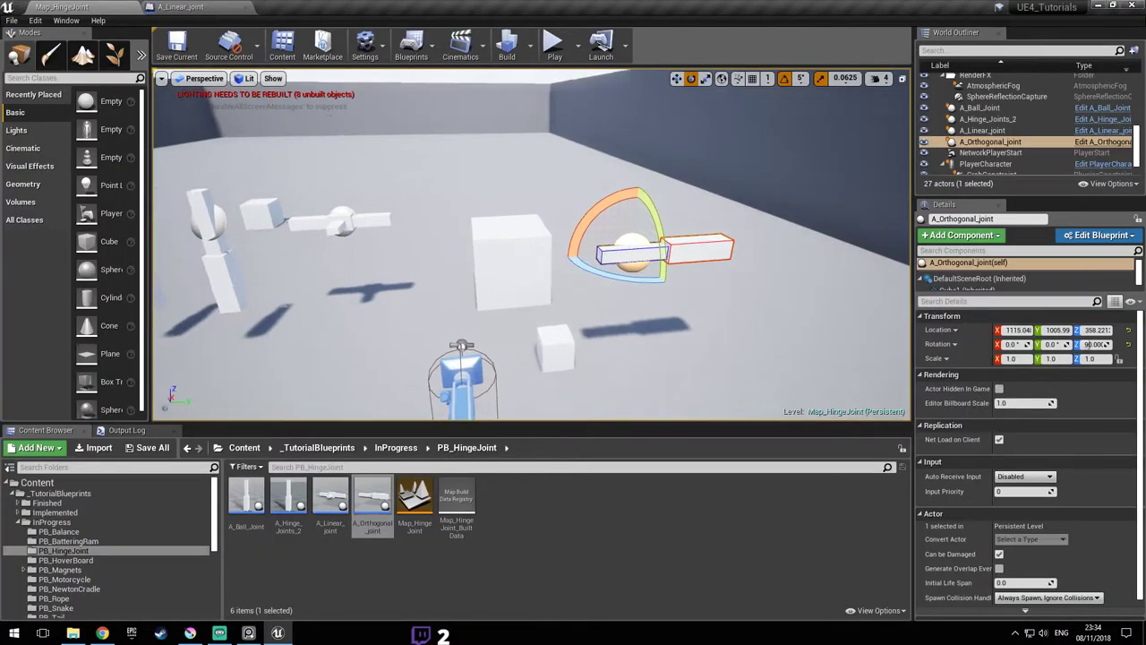
right_drag(484, 221, 376, 220)
click(483, 220)
key(w)
right_drag(511, 236, 511, 260)
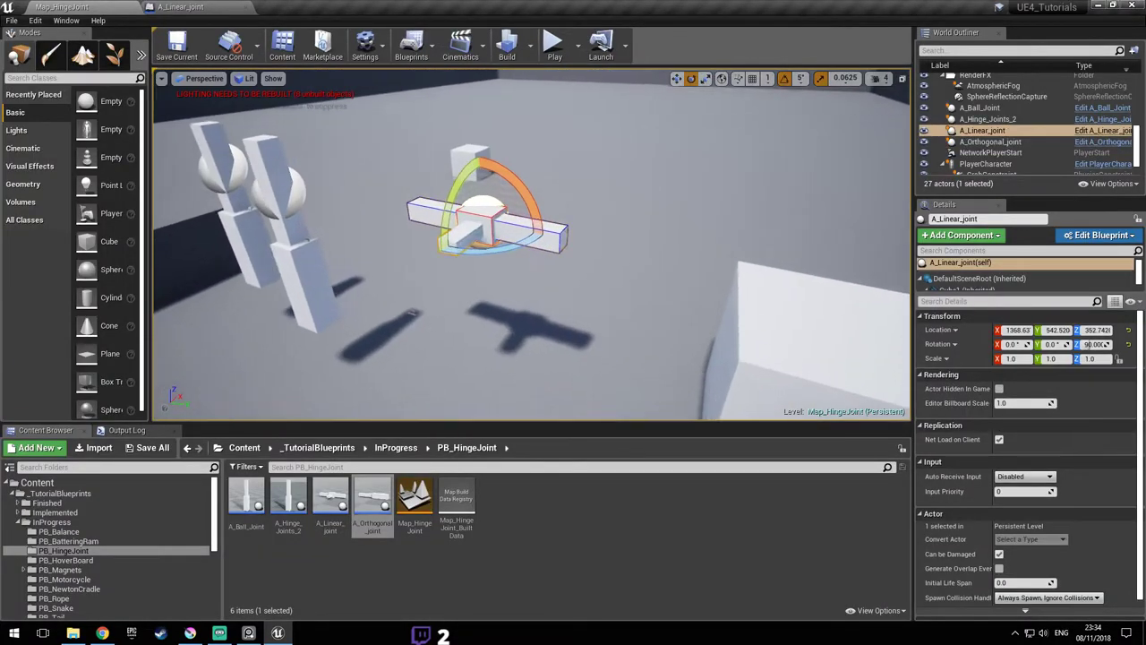
- Play the level, walk up to the reshaped joint to test its sliding, and stop the session
click(554, 42)
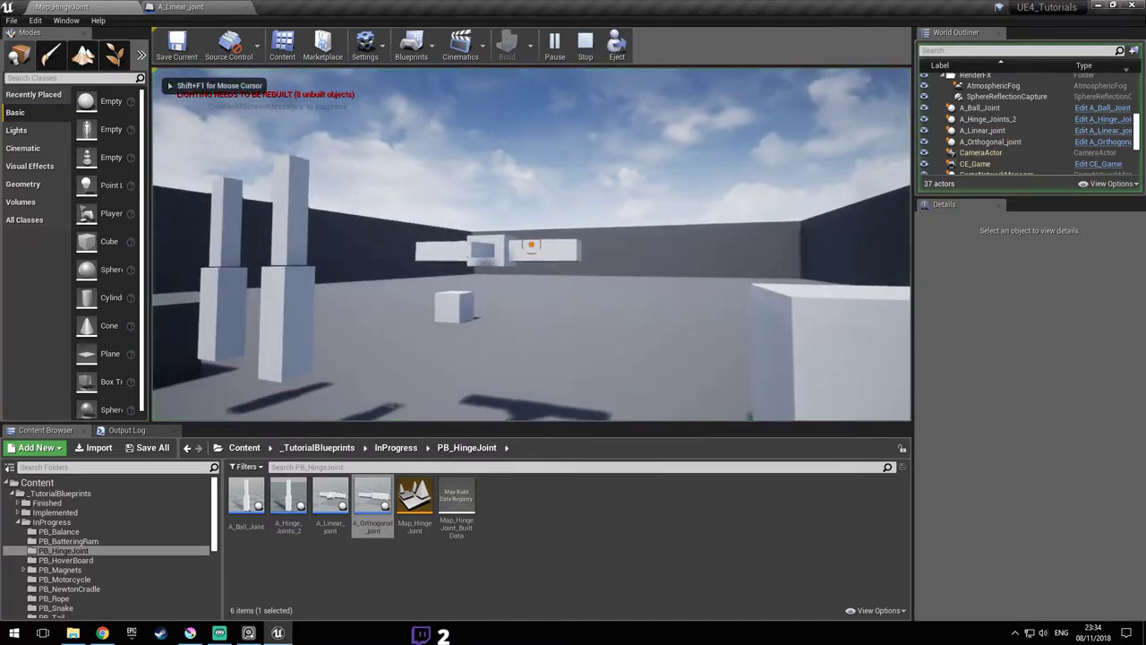
key(w)
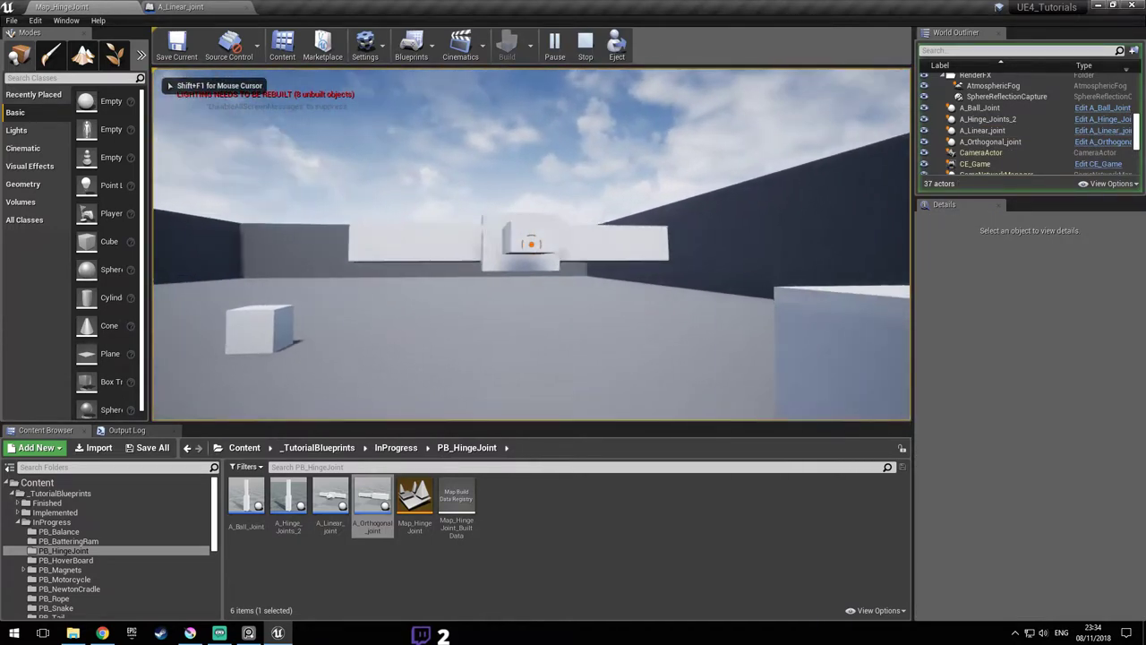
key(w)
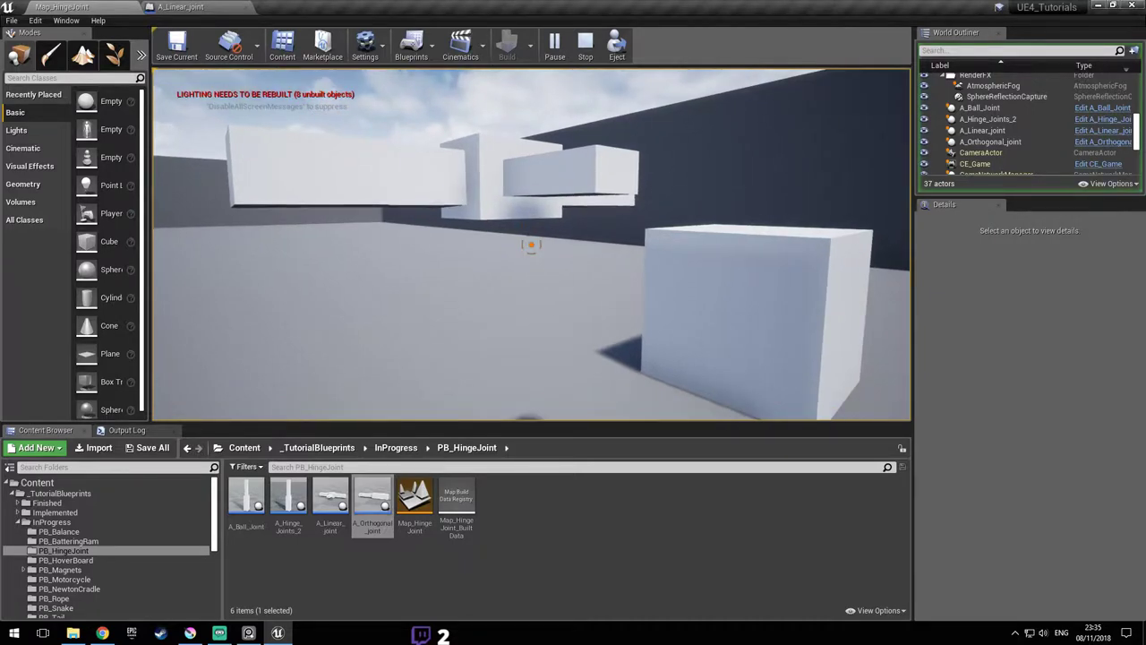
key(w)
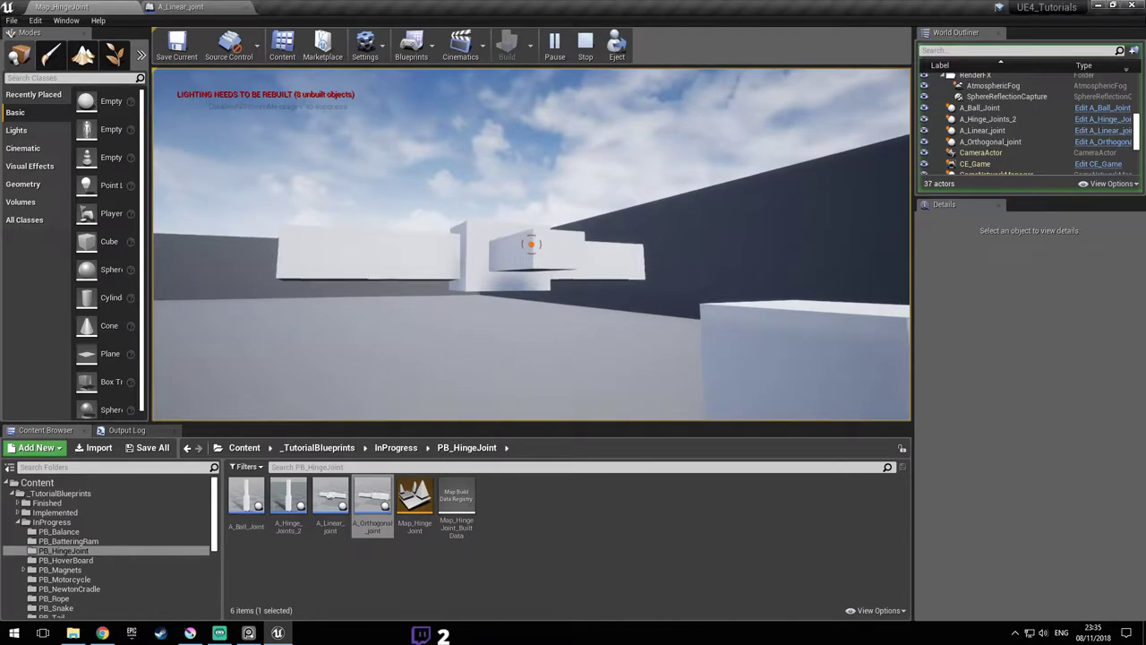
key(Escape)
- In the A_Linear_joint blueprint, move the child cube farther out to about Y 133 and save
right_drag(822, 169, 444, 169)
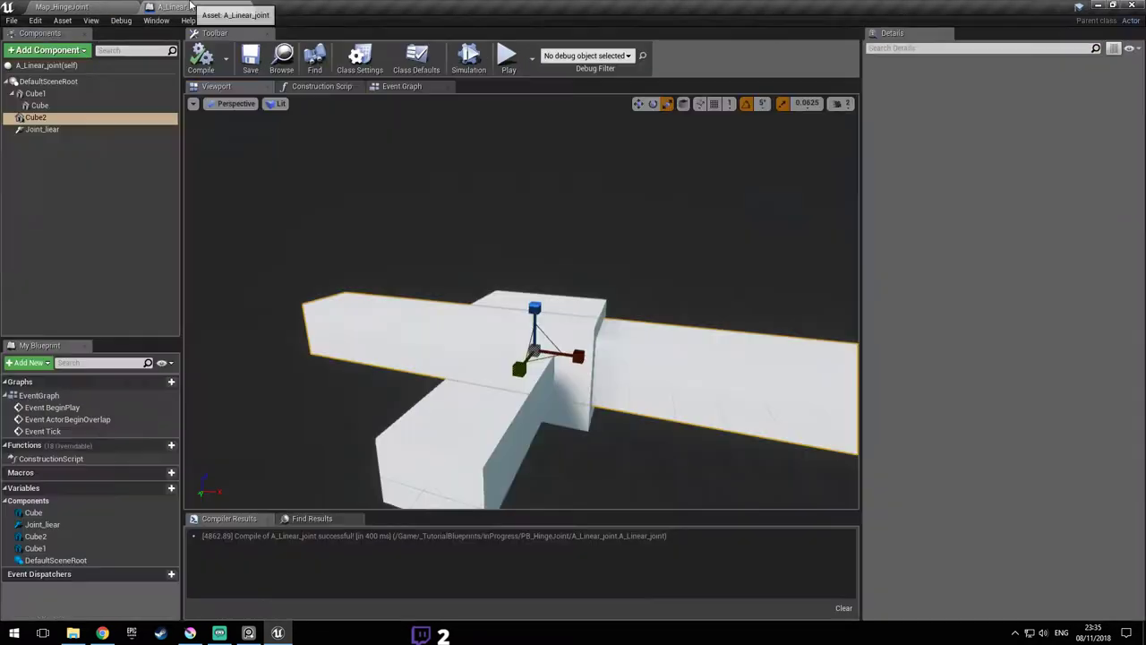
right_drag(520, 296, 640, 362)
click(594, 379)
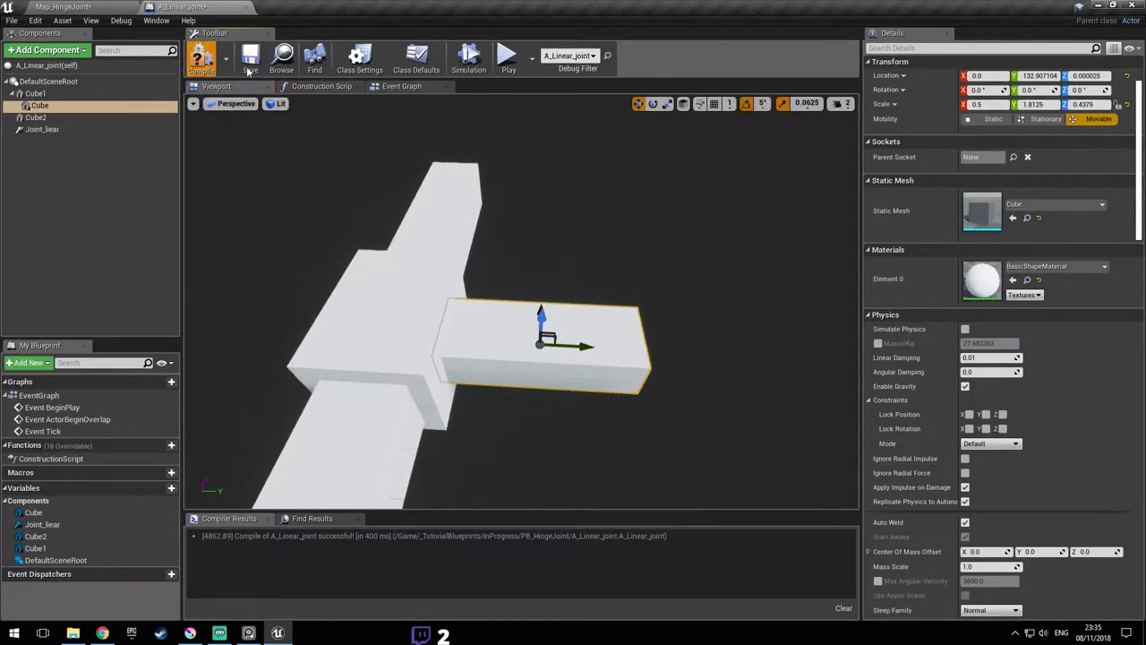
- Play the Map_HingeJoint level, test the reshaped joint with a carried cube, and stop the session
click(127, 6)
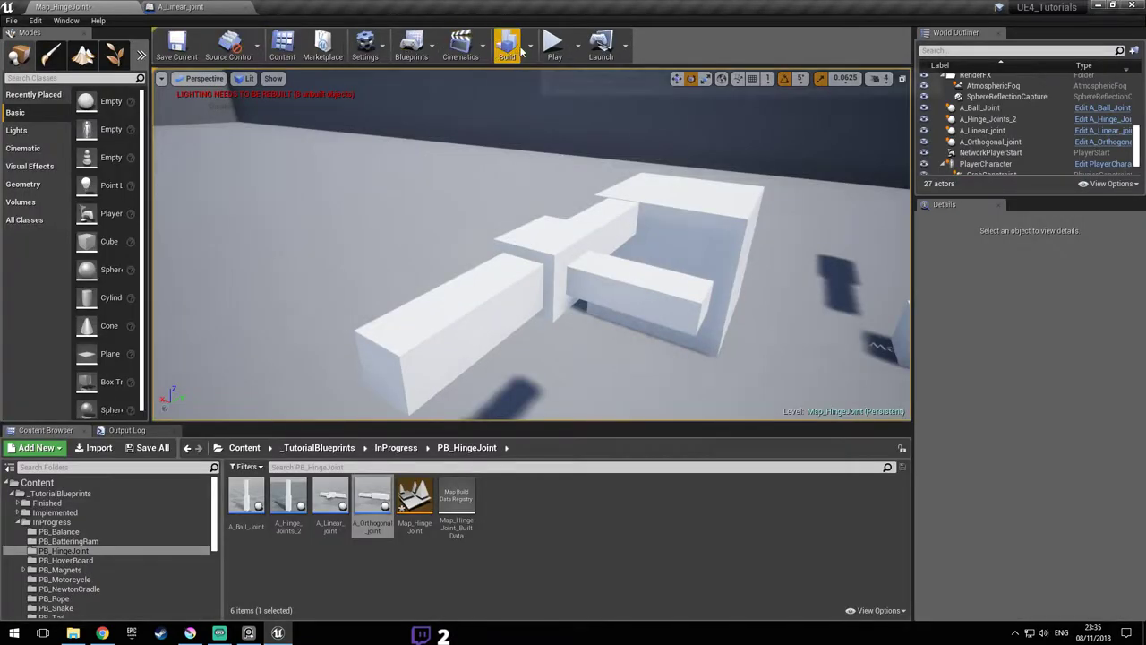
click(554, 45)
key(w)
key(a)
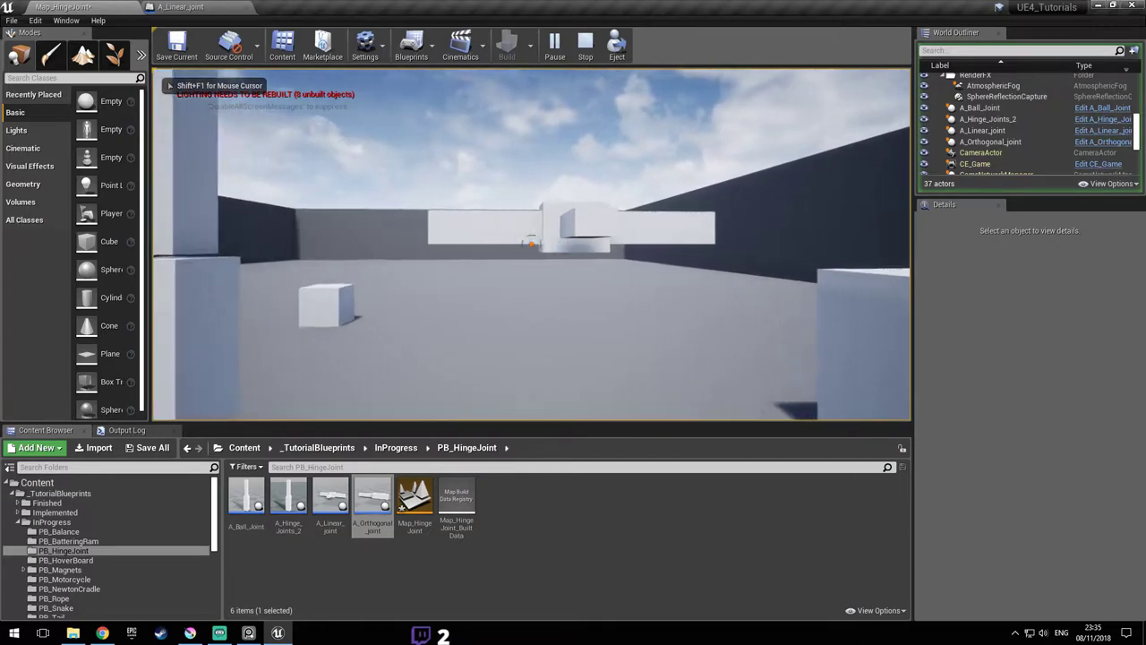
key(w)
key(e)
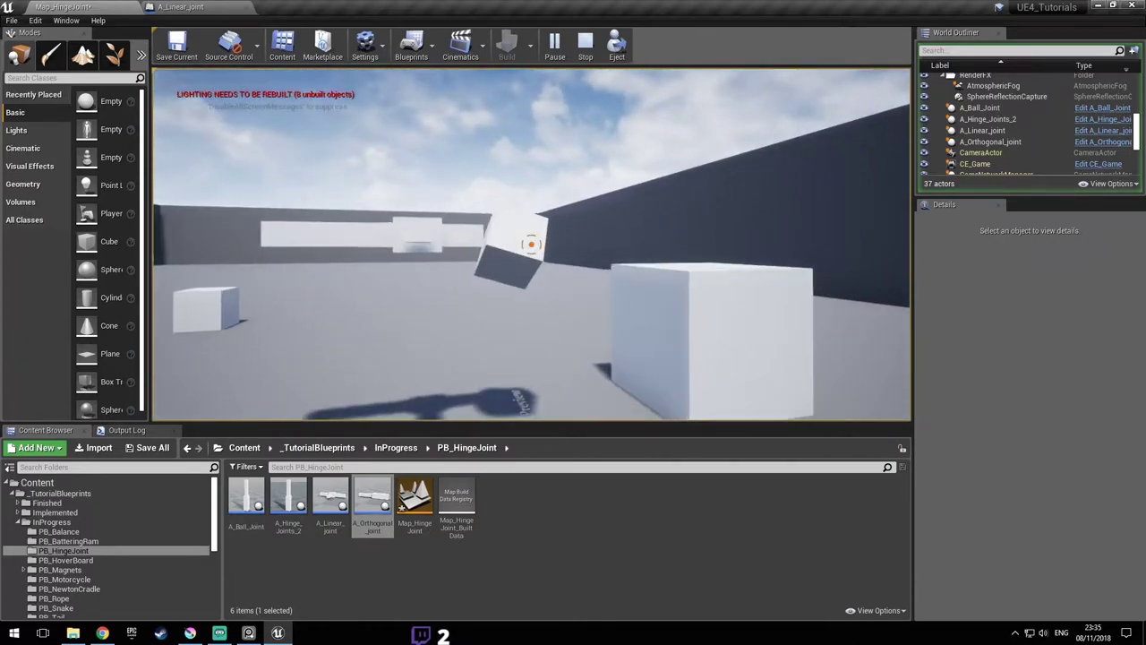
key(s)
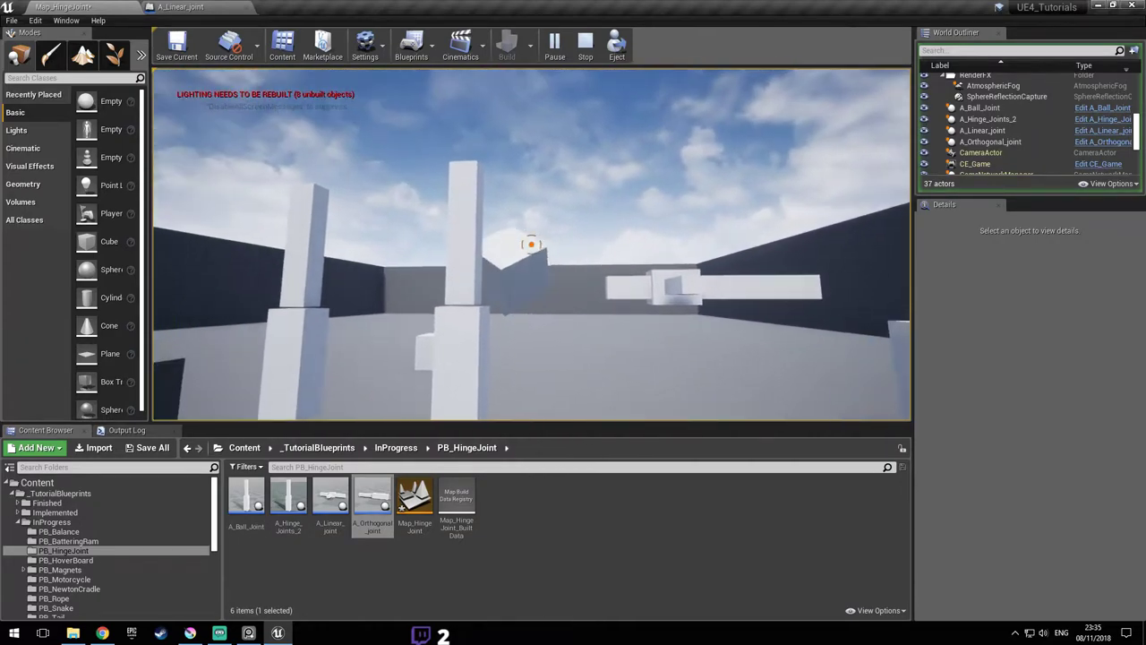
key(w)
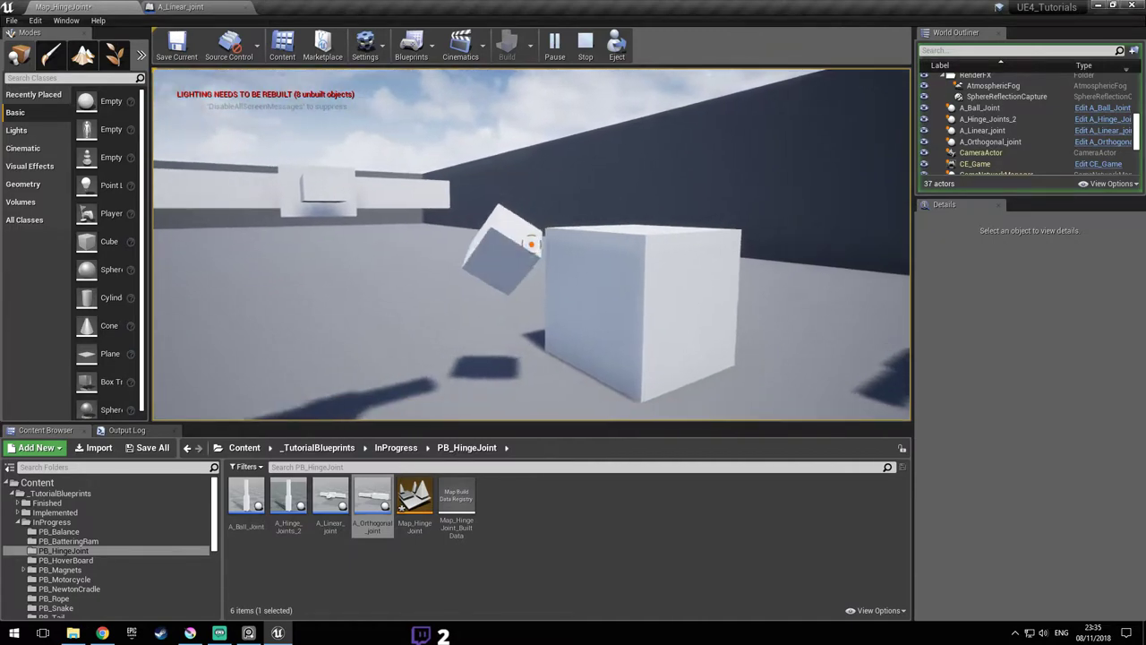
key(e)
key(Escape)
- In the A_Linear_joint blueprint, enable Simulate Physics on the middle block Cube1, compile, and save
click(180, 7)
right_drag(634, 269, 635, 270)
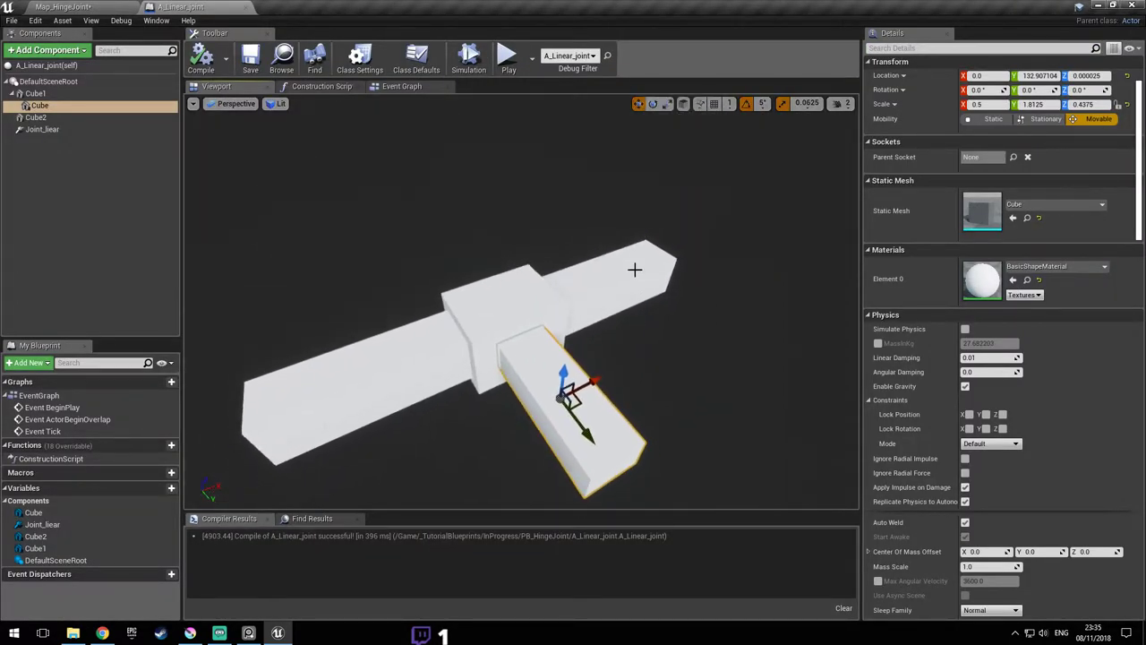
click(634, 269)
click(965, 330)
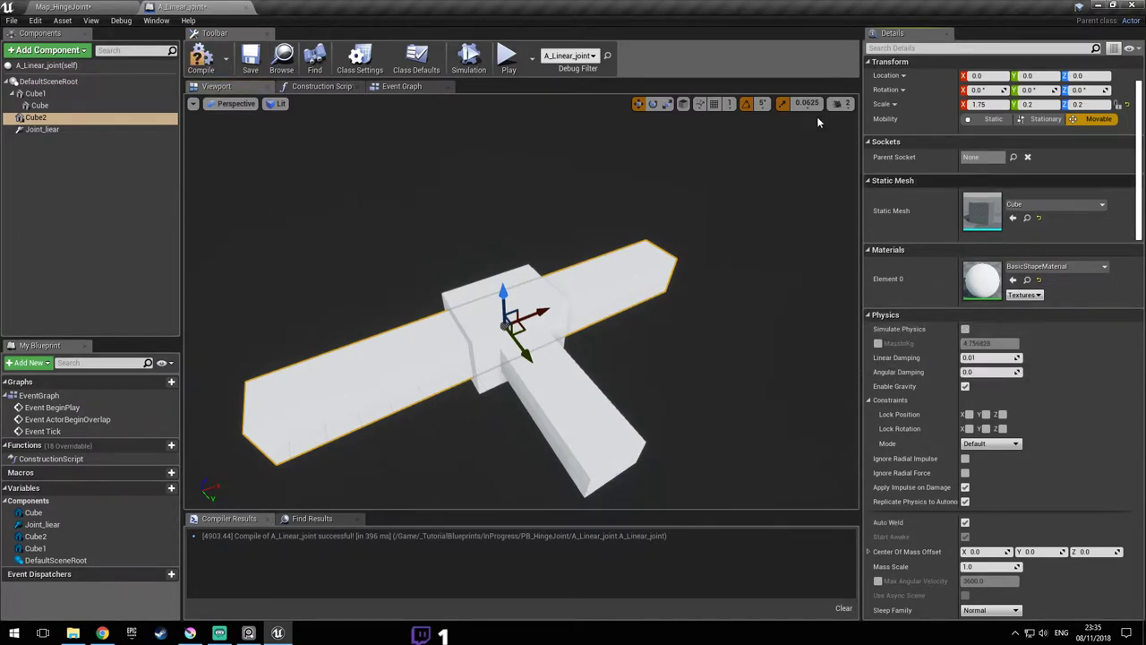
click(35, 93)
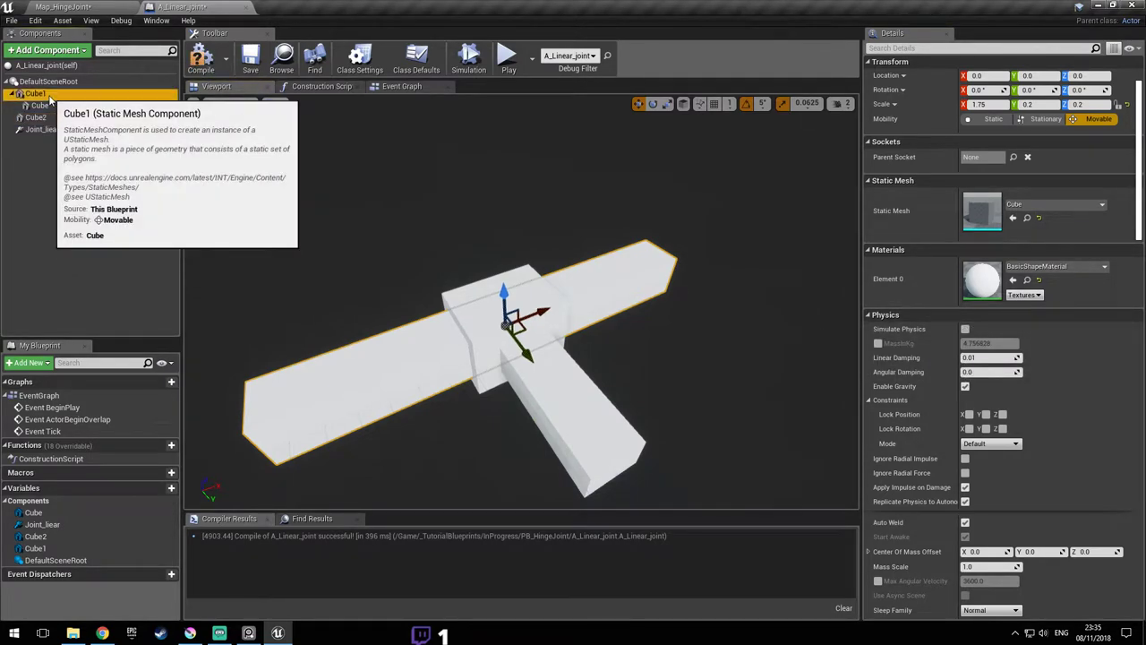
click(966, 329)
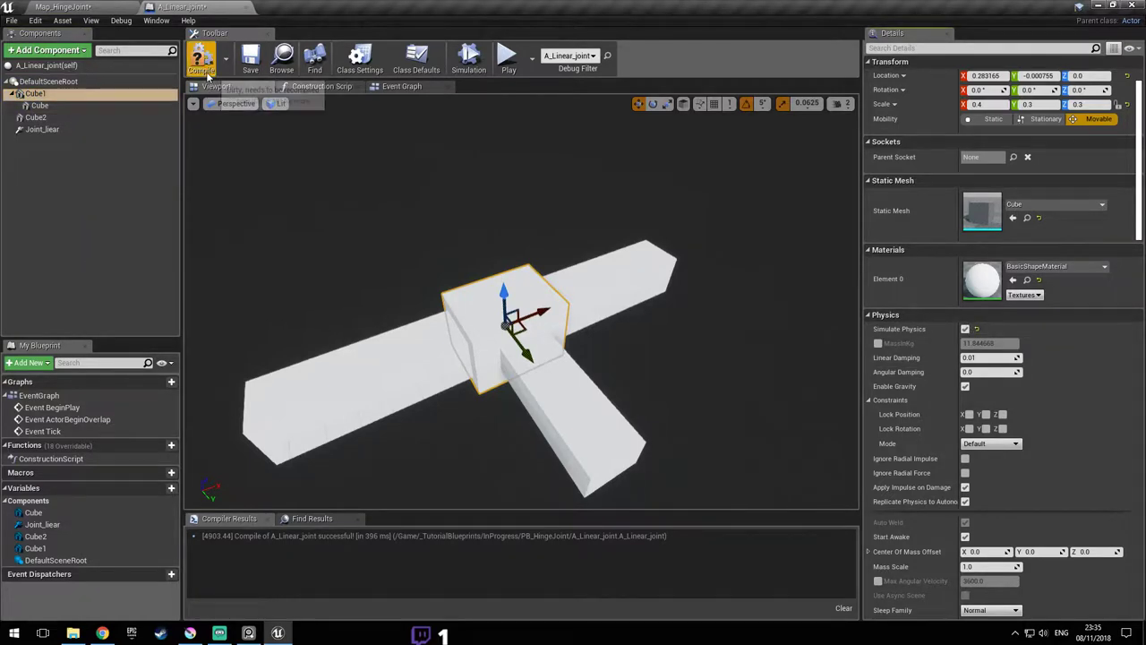
click(41, 106)
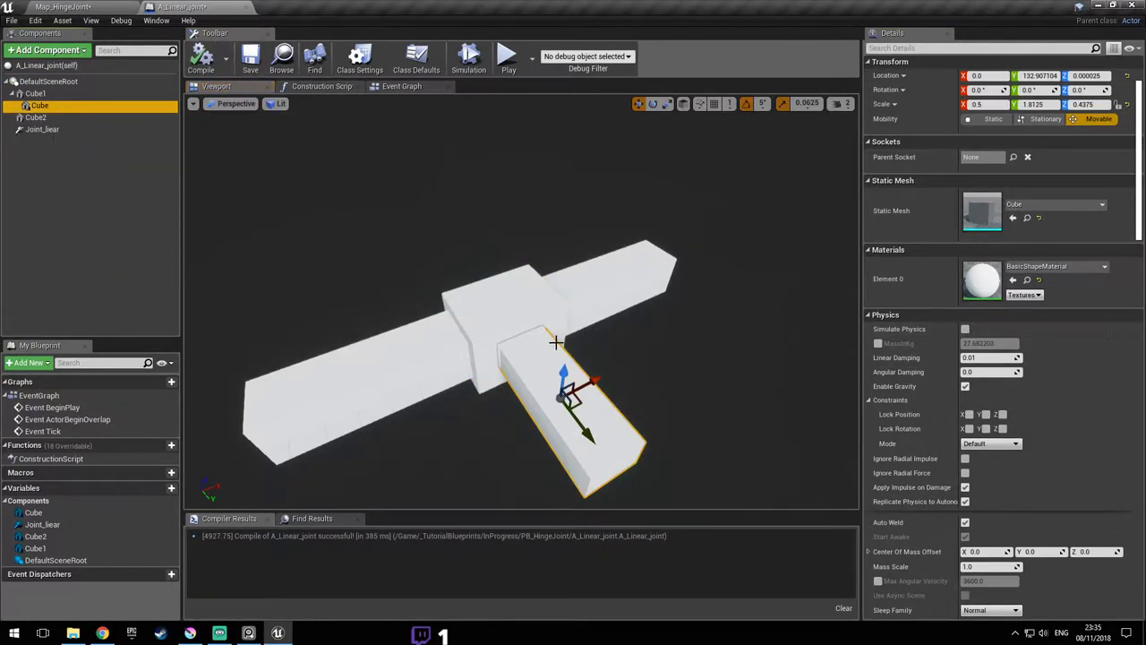
click(250, 55)
- Play the Map_HingeJoint level and move around the reshaped joint to examine how its sliding block and side arm behave
click(63, 7)
click(555, 40)
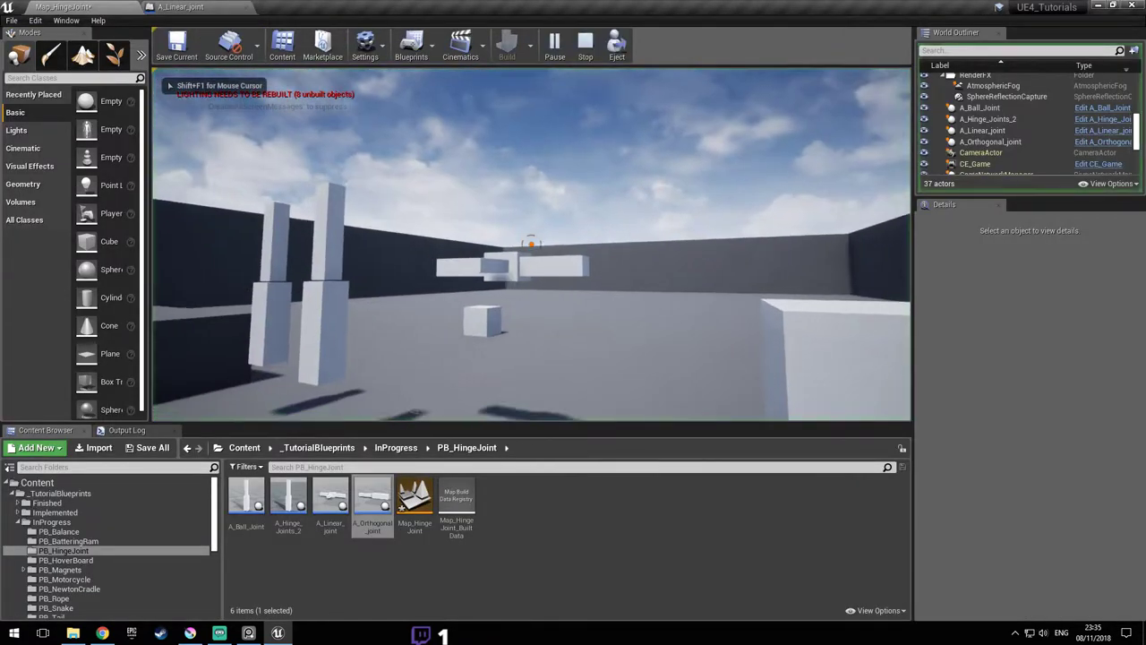
key(w)
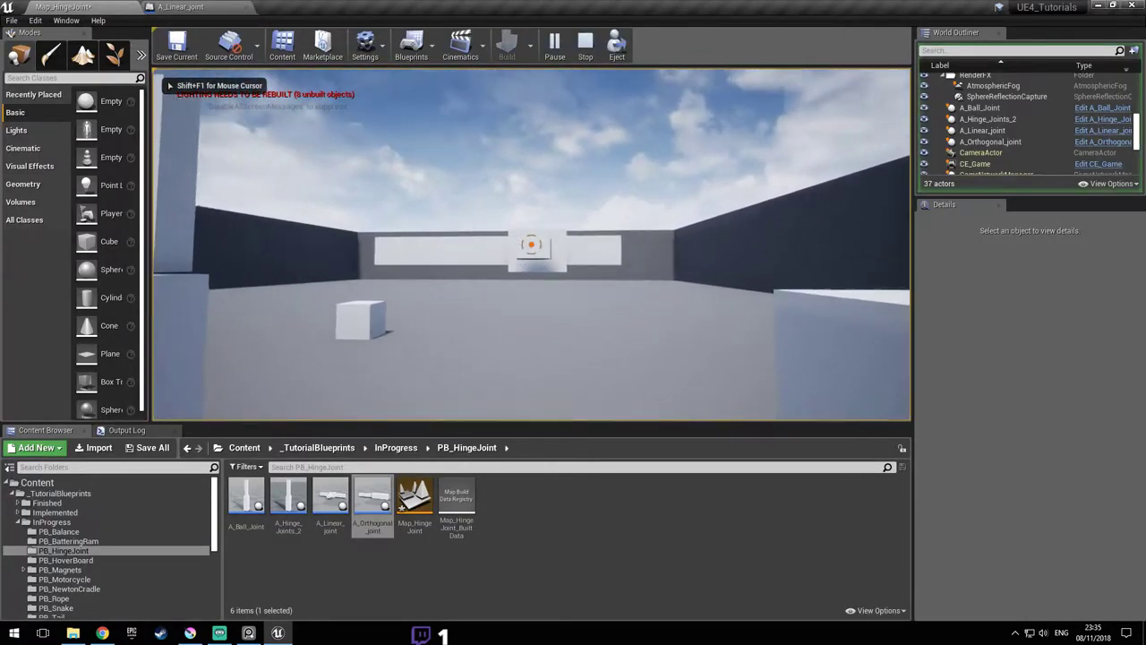
key(w)
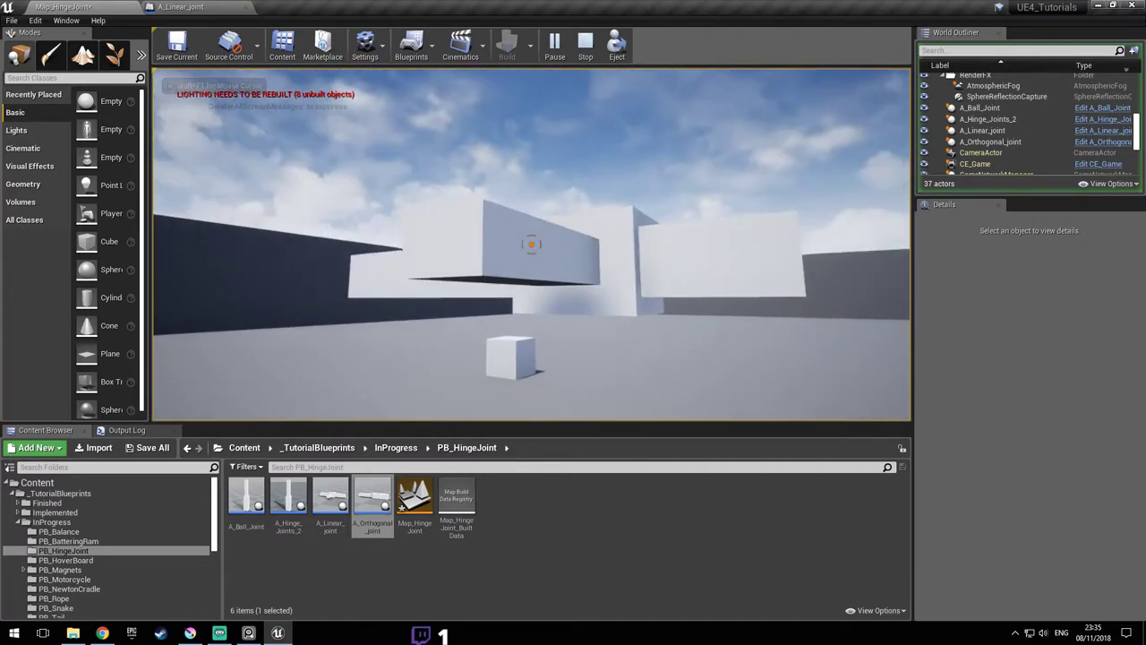
key(s)
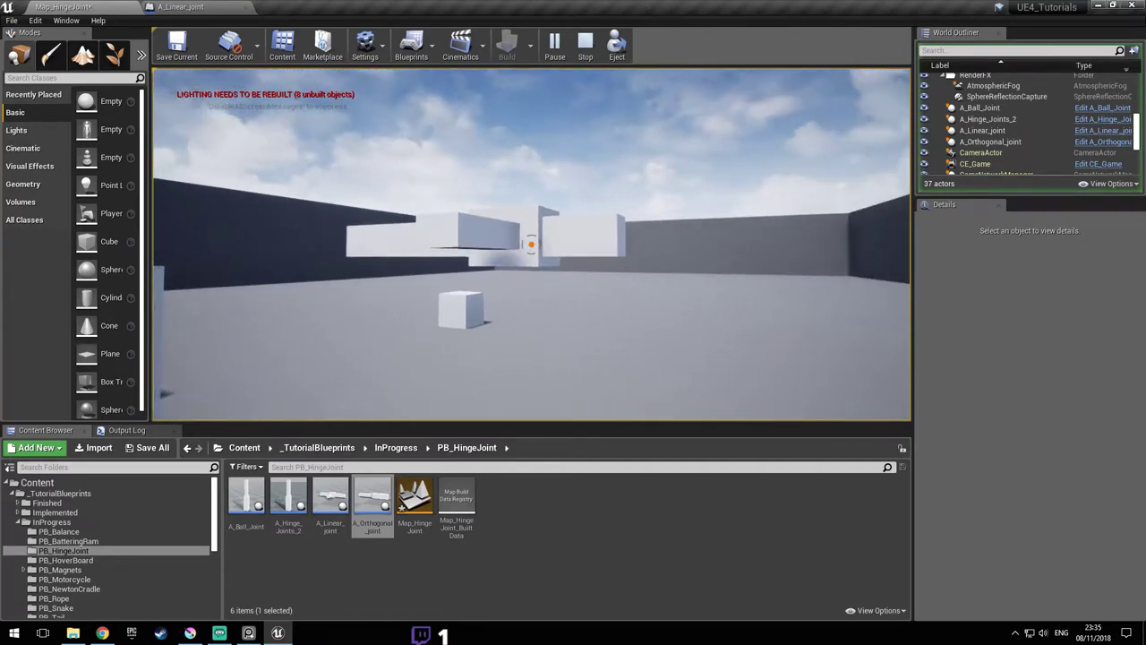
key(a)
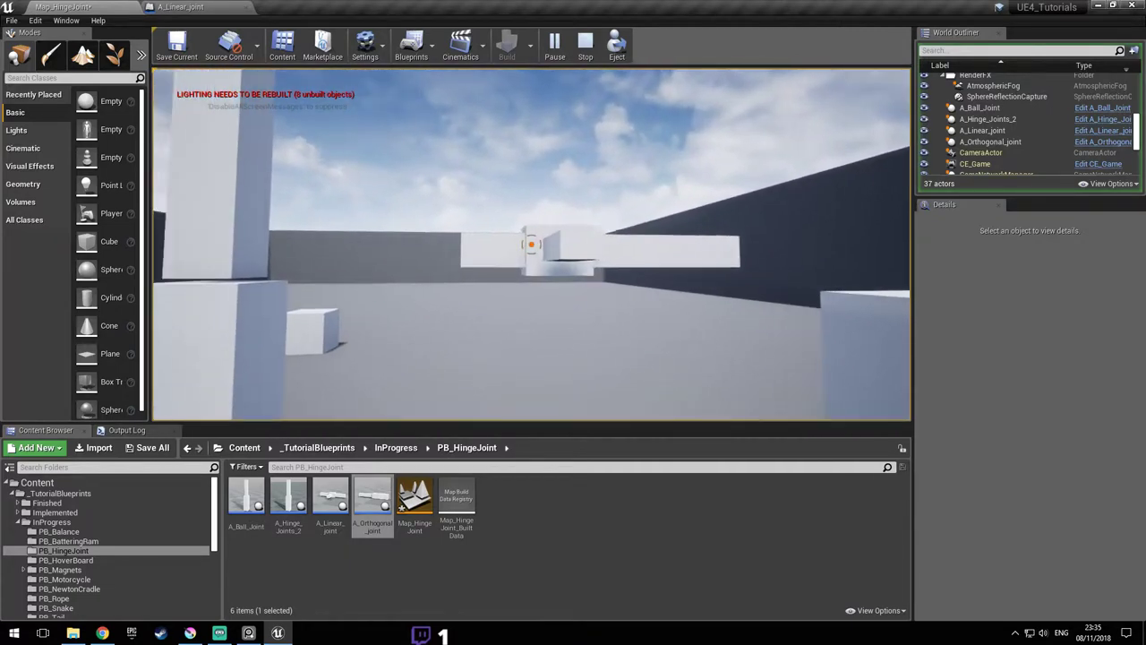
key(d)
key(a)
key(d)
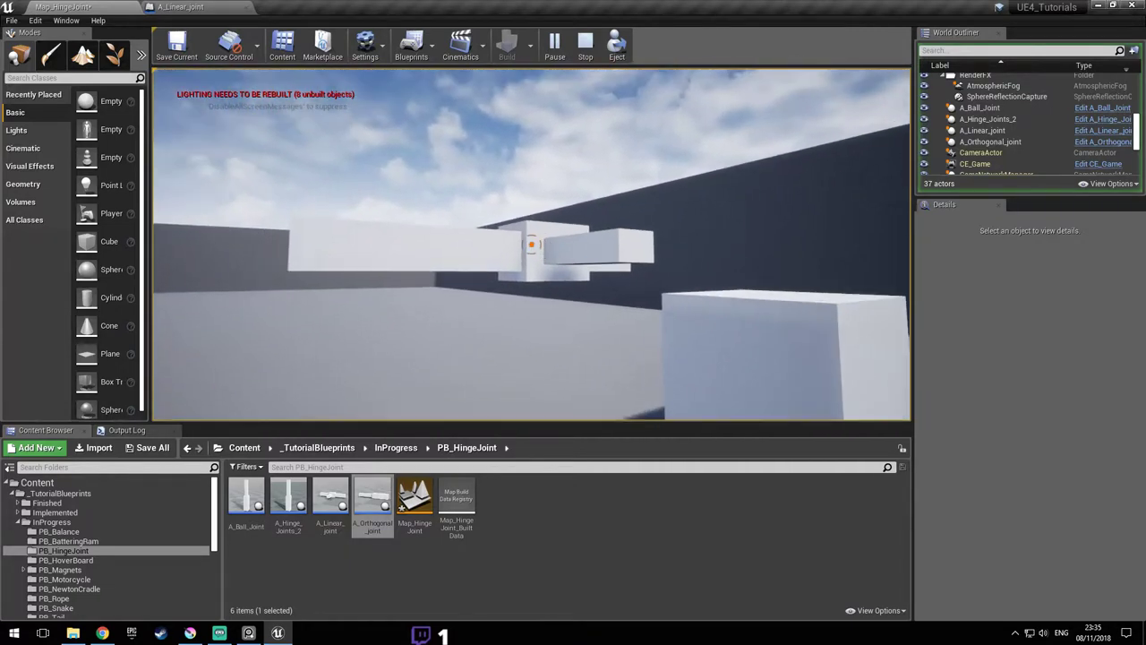
key(a)
- Pick up the small cube, test the joint's side arm with it, release it, and stop the play session
key(w)
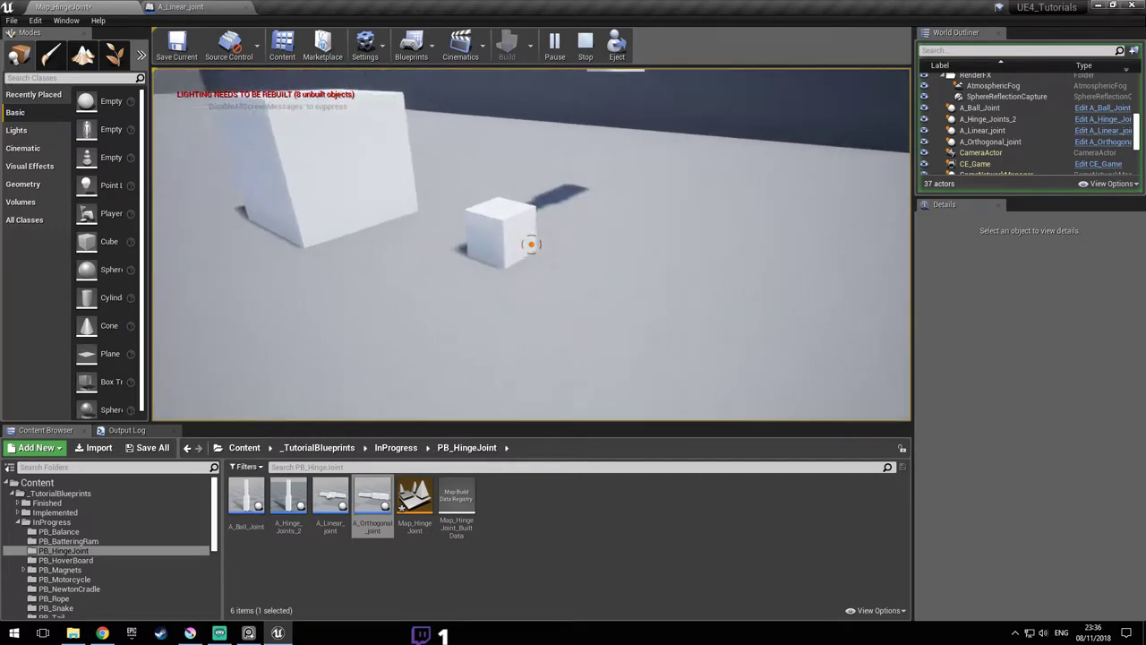
click(531, 243)
key(w)
key(s)
key(a)
key(s)
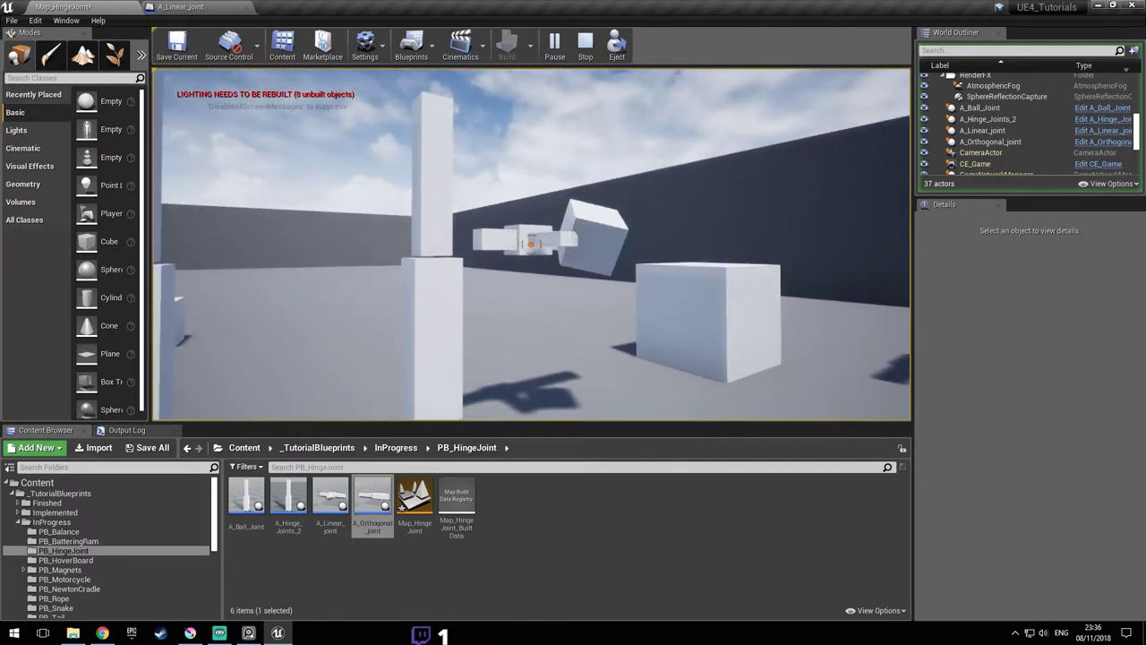
key(d)
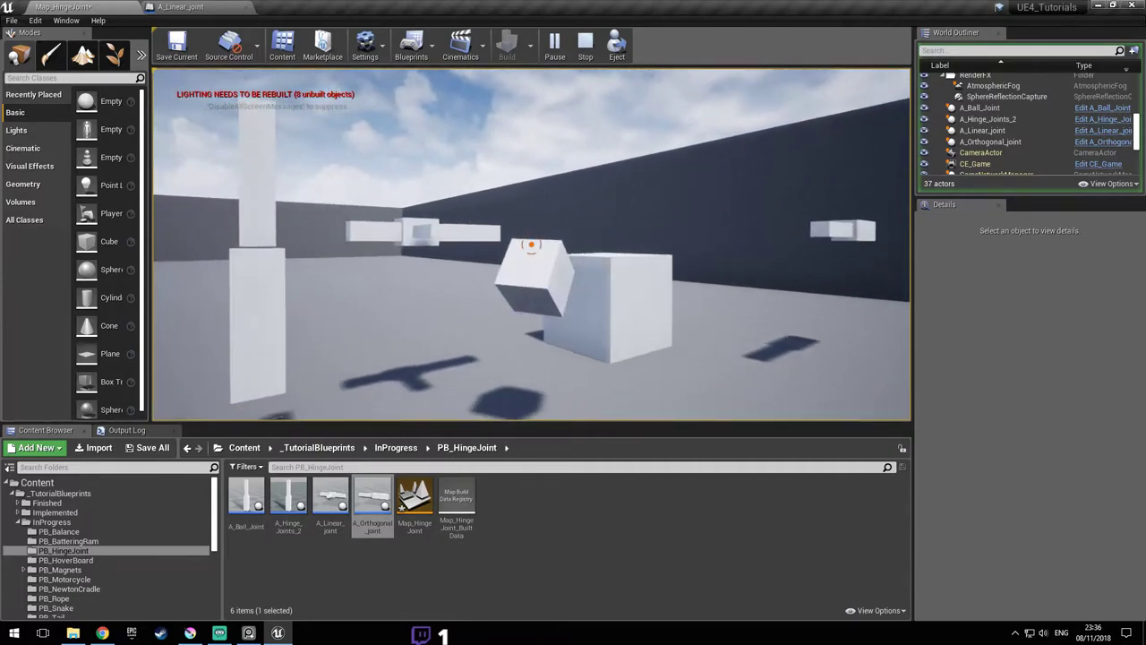
key(w)
click(531, 243)
key(w)
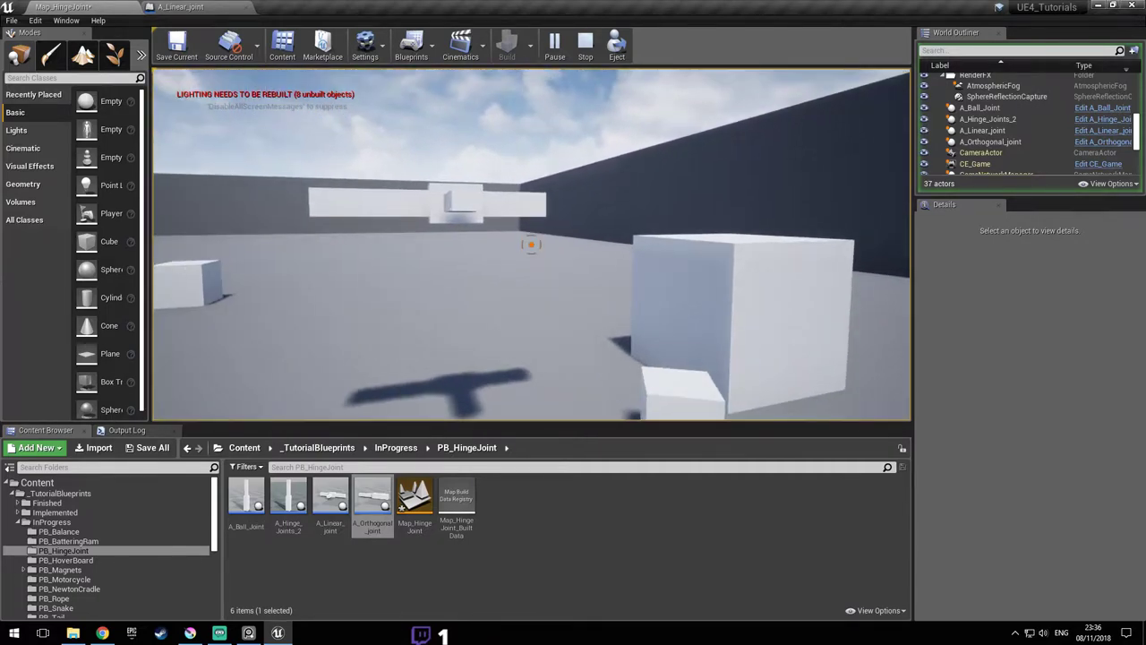
key(Escape)
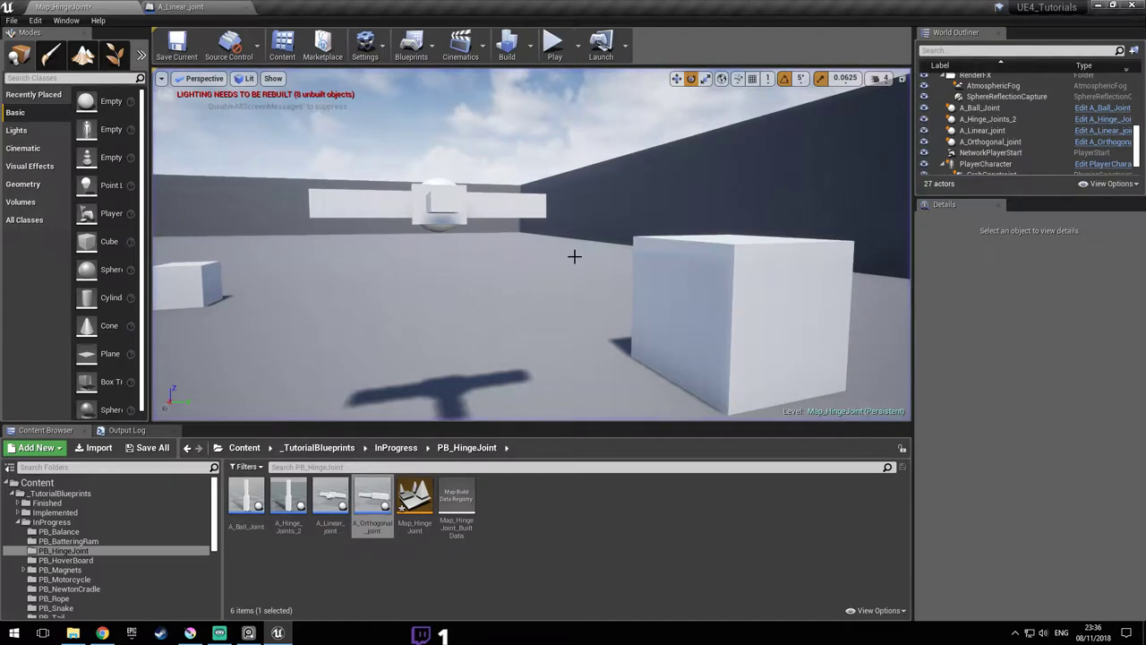
- Check the orthogonal joint in the reference diagram of joint types and save the Map_HingeJoint level
key(alt+Tab)
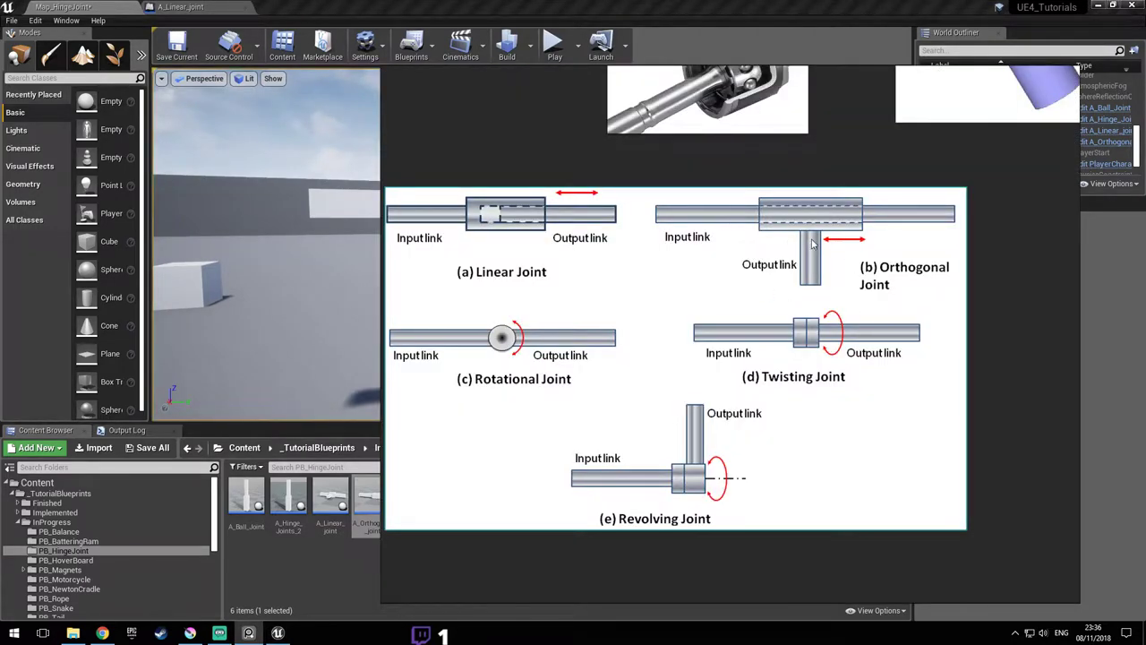
key(alt+Tab)
key(ctrl+s)
- Rename the A_Orthogonal_joint blueprint asset to A_Linear_joint1
right_drag(481, 215, 501, 287)
scroll(478, 220, up, 3)
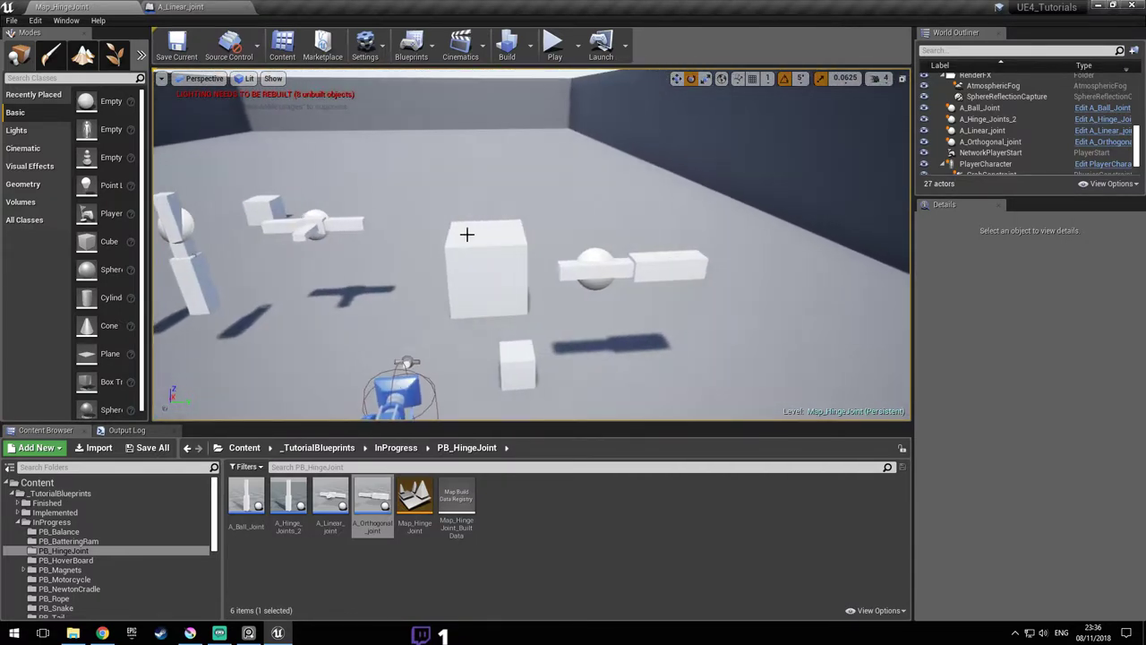
click(373, 526)
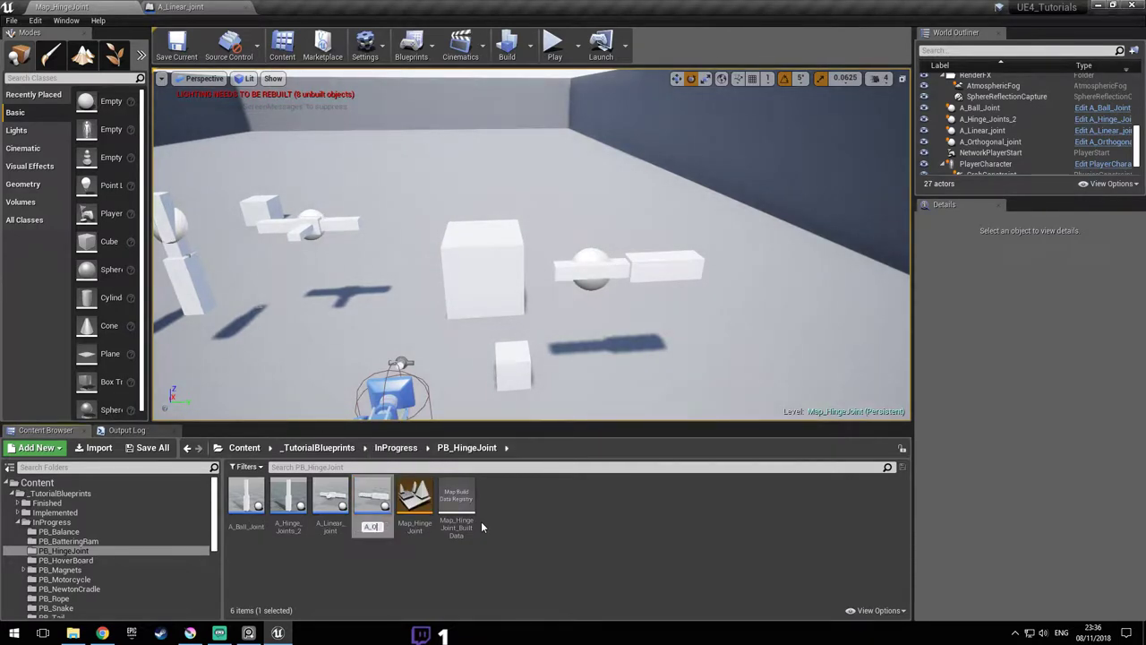
text(A_Lineaer)
key(BackSpace)
key(BackSpace)
text(r_joint1)
key(Return)
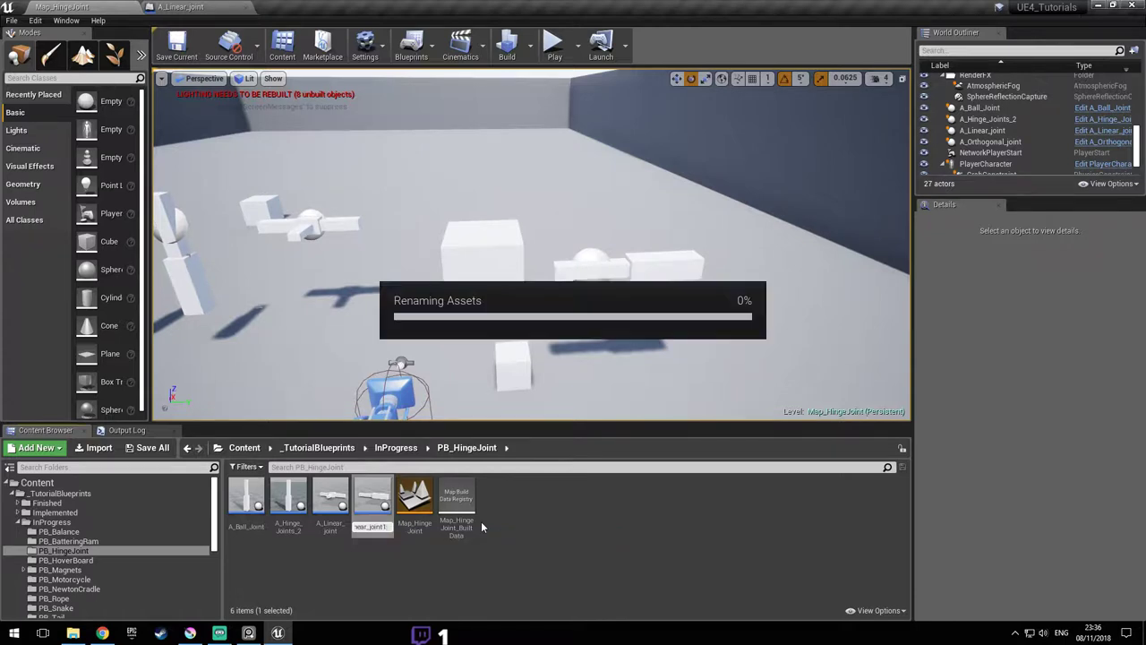
- Rename the A_Linear_joint blueprint asset to A_Orthogonal_joint1
click(327, 512)
click(328, 526)
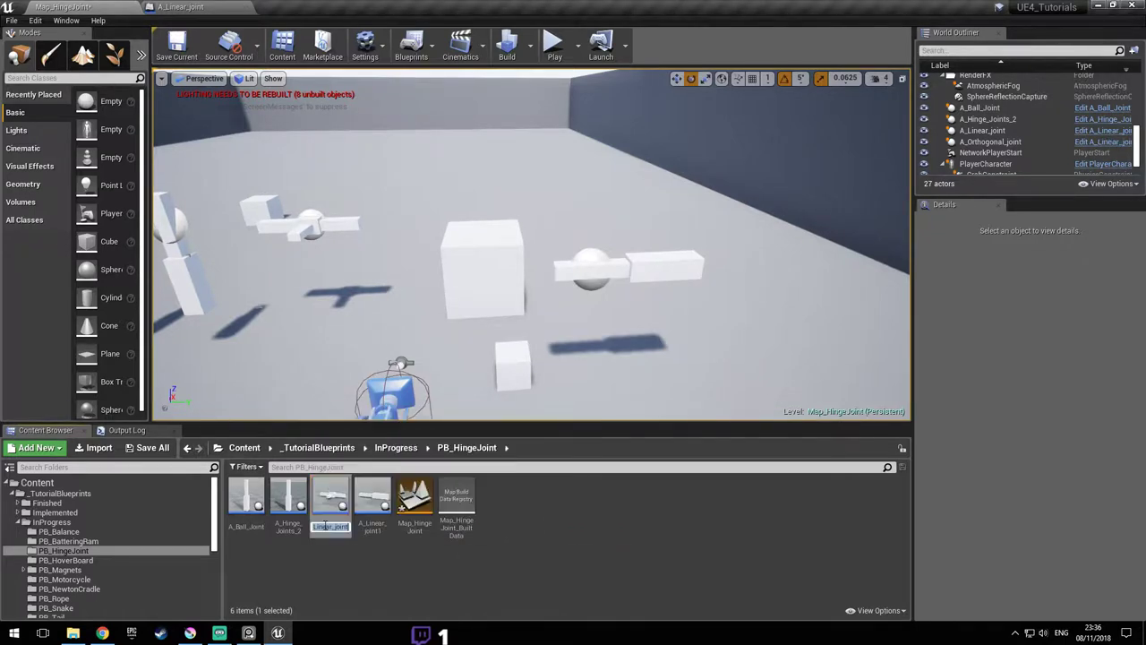
text(A_Or)
text(thogonal_)
text(joint)
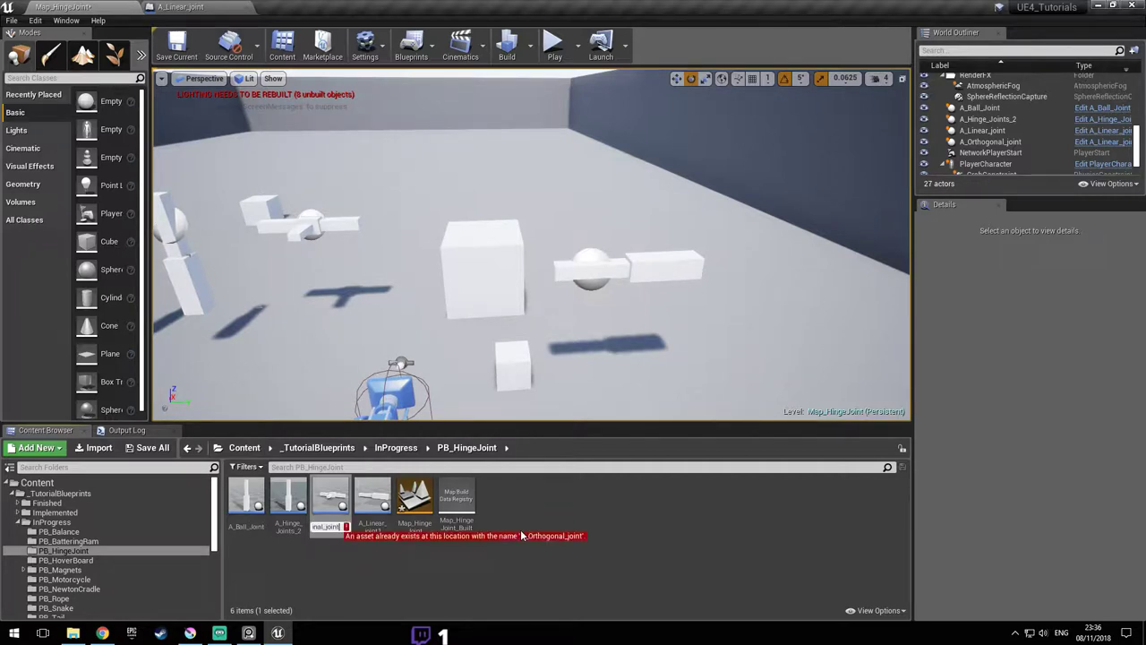
text(1)
key(Return)
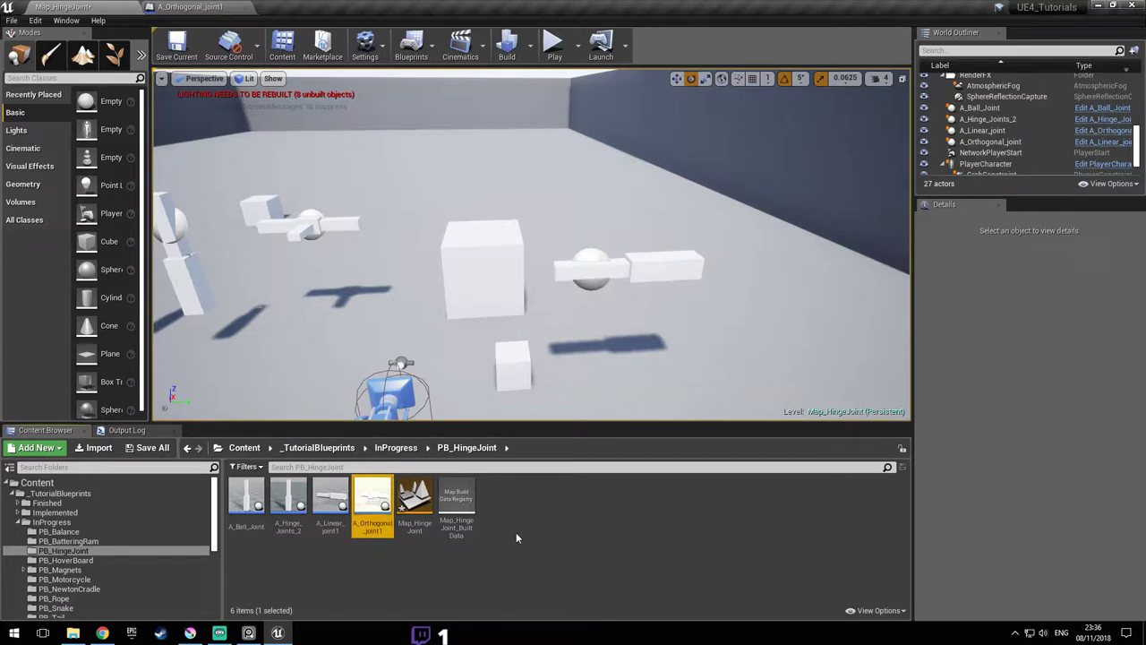
- Try to rename the A_Linear_joint1 asset to A_Linear_joint
click(345, 526)
click(341, 528)
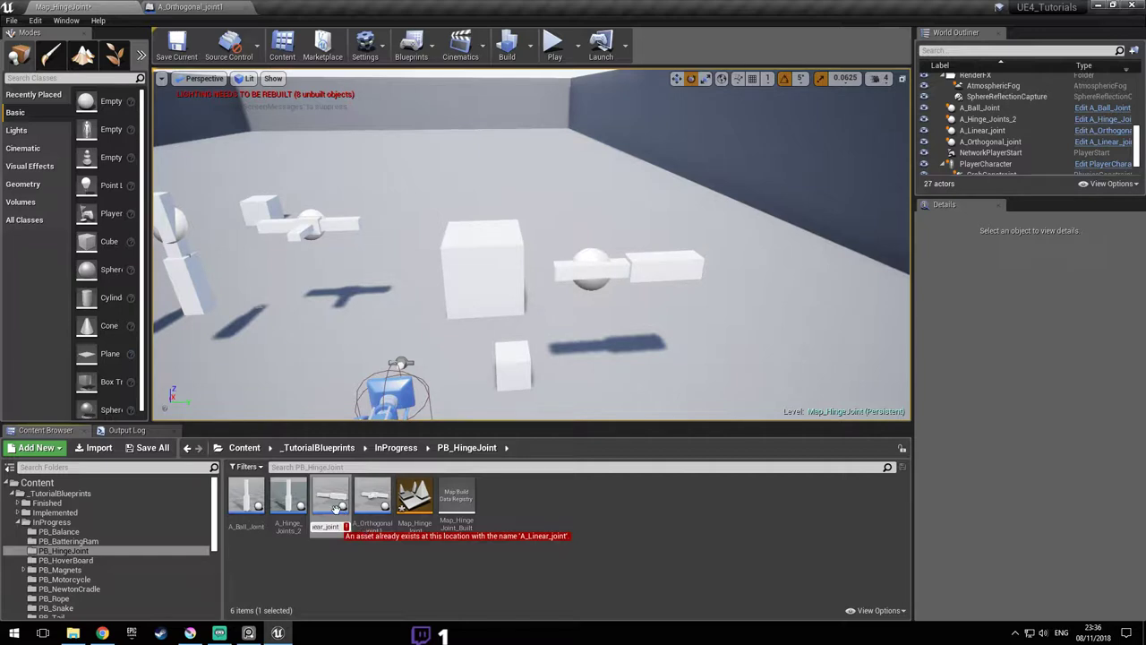
click(341, 511)
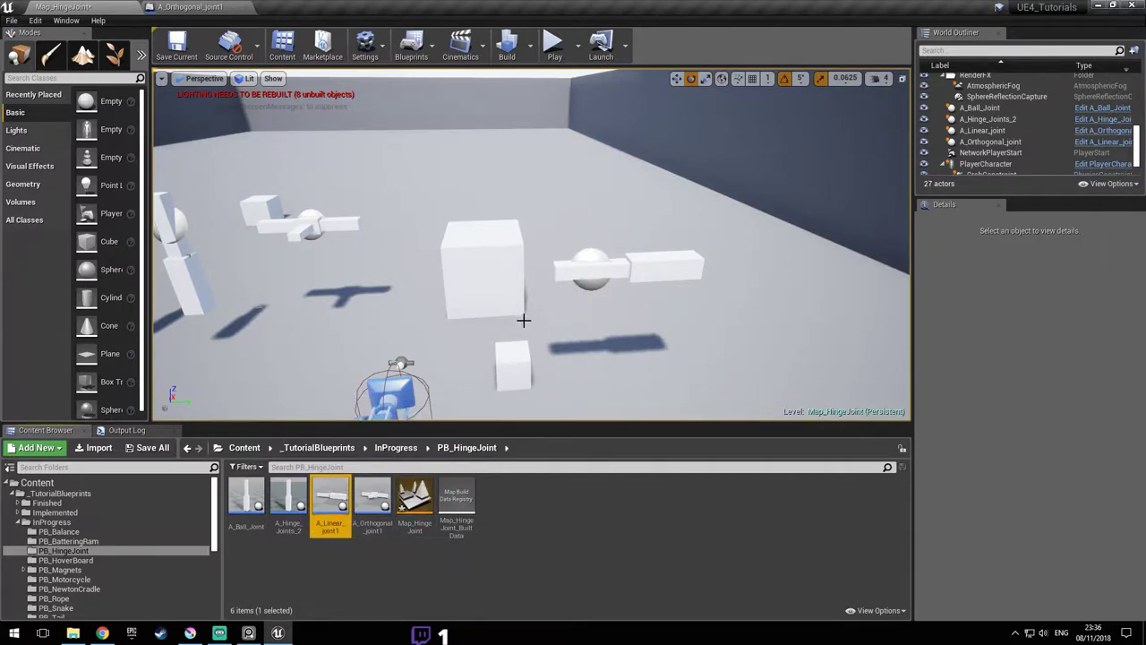
- Move the placed straight linear joint beside the orthogonal joint, to about X 1370, Y 683, and save the level
key(ctrl+s)
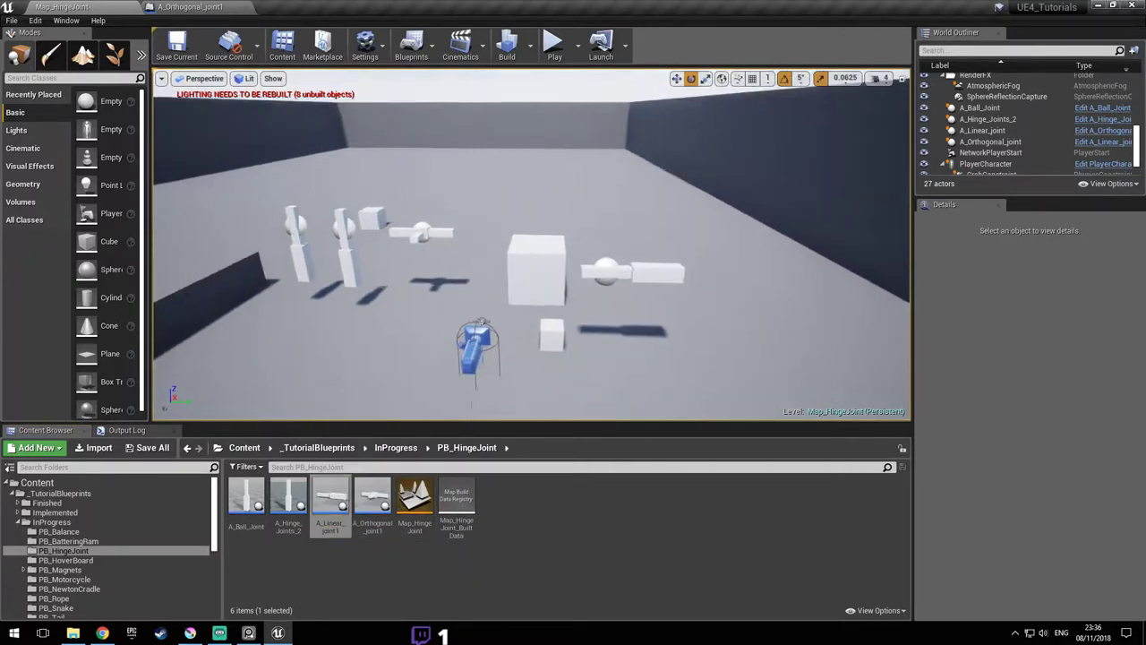
right_drag(564, 347, 591, 328)
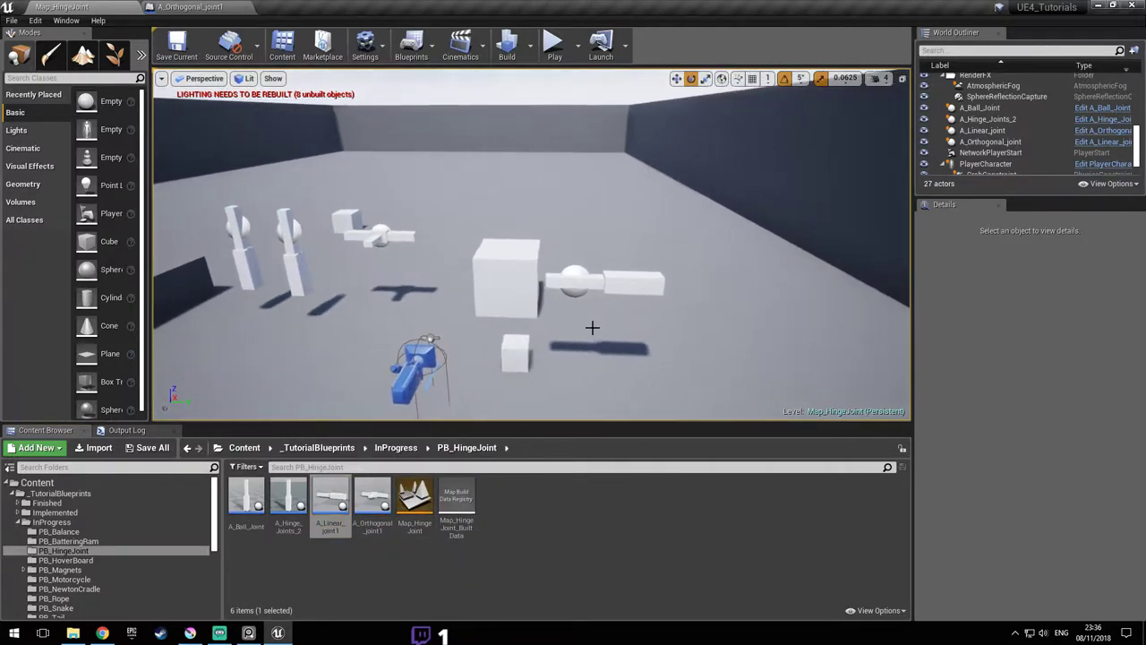
click(622, 283)
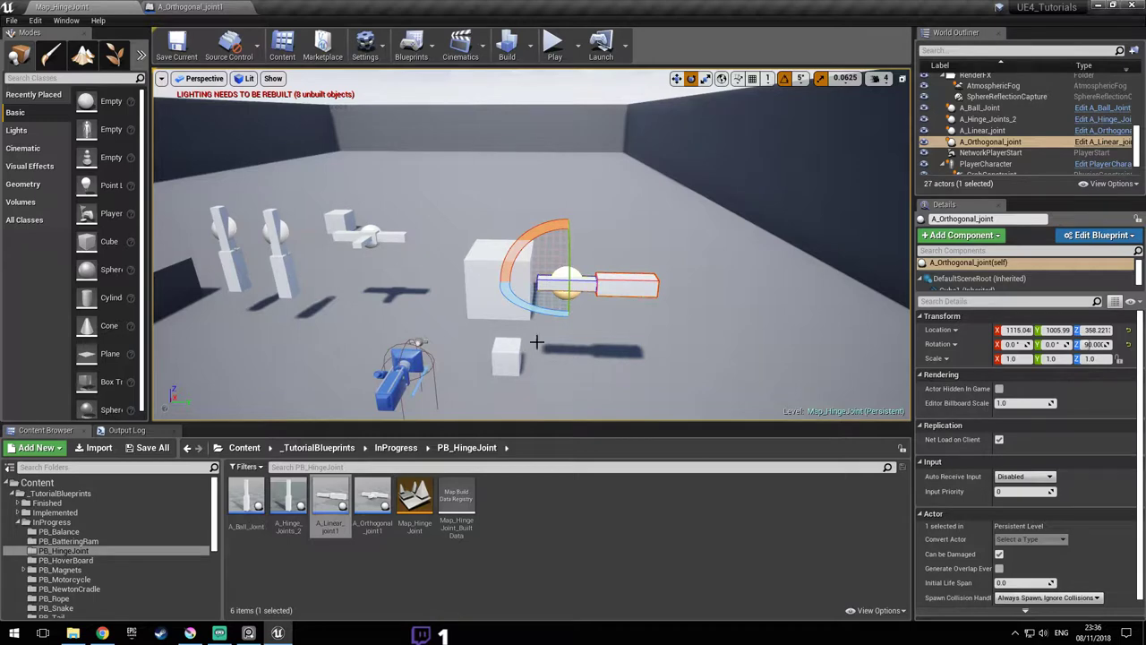
click(676, 78)
drag(606, 287, 426, 283)
mouse_move(426, 285)
right_down()
mouse_move(340, 295)
mouse_move(448, 285)
right_up()
drag(470, 256, 596, 251)
right_drag(598, 255, 627, 259)
key(ctrl+s)
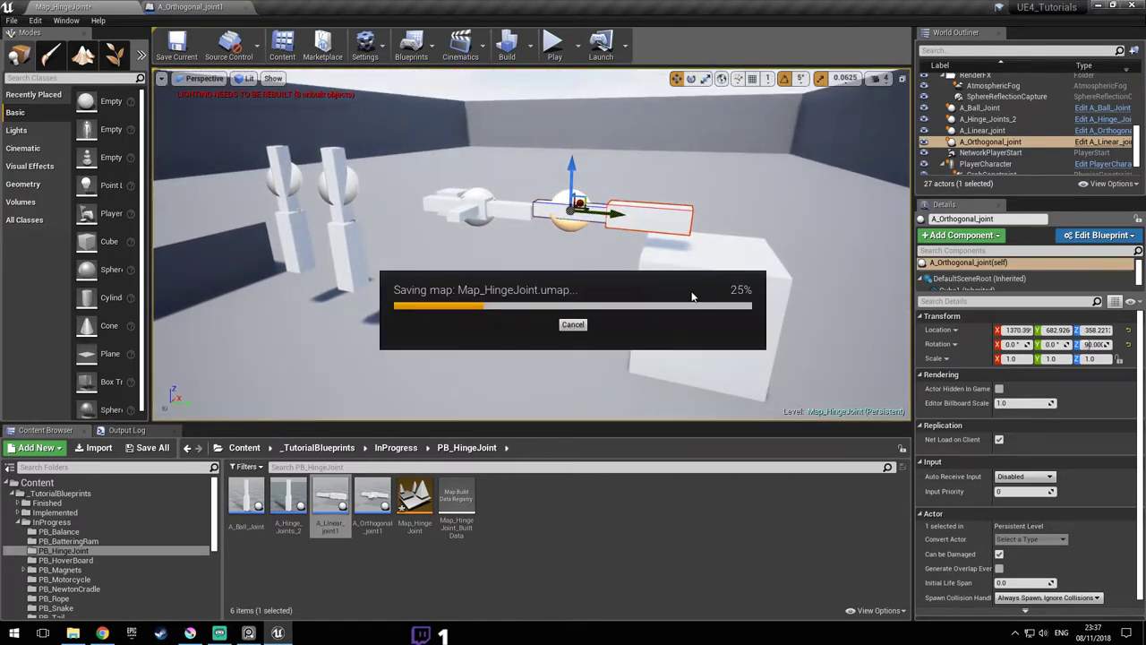
- Move the large cube and the small cube away from the joints, the small one to about X 1253, Y 1206
click(695, 269)
right_drag(696, 268, 471, 254)
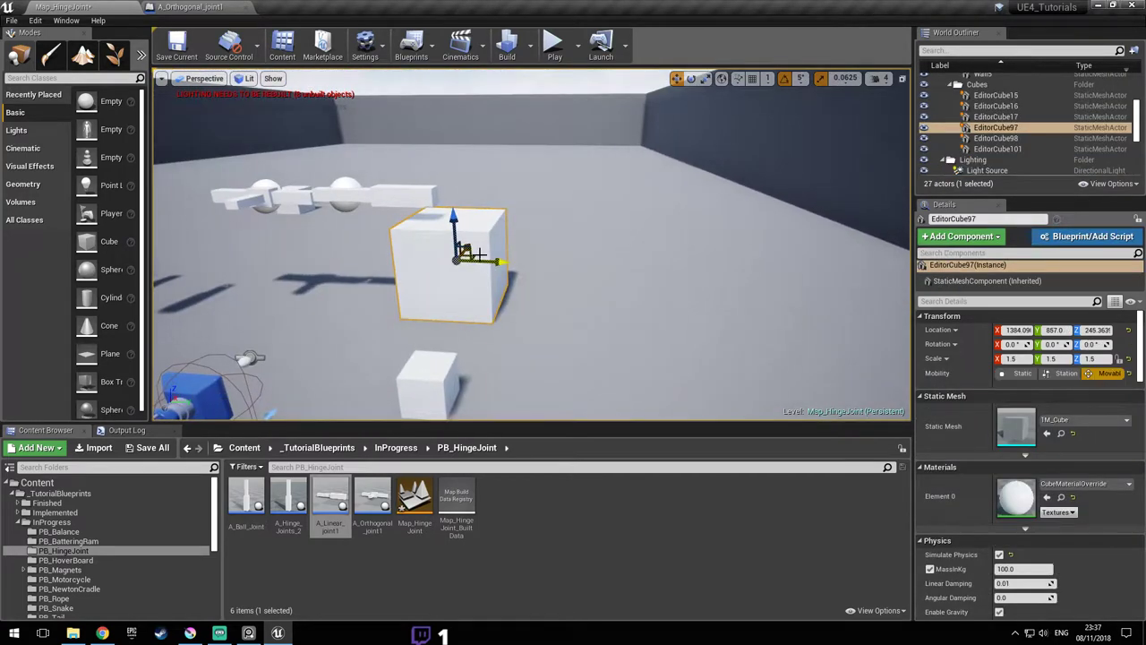
drag(464, 252, 736, 231)
click(439, 378)
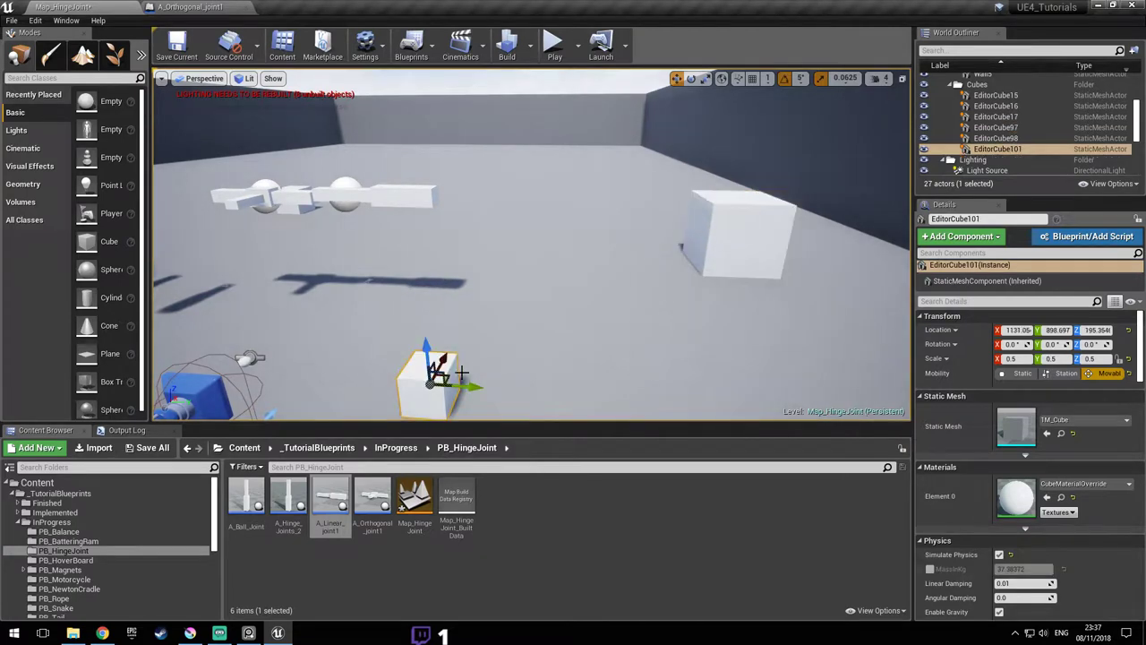
- Switch to Chrome and close the Twitch dashboard tab
click(102, 633)
mouse_move(595, 124)
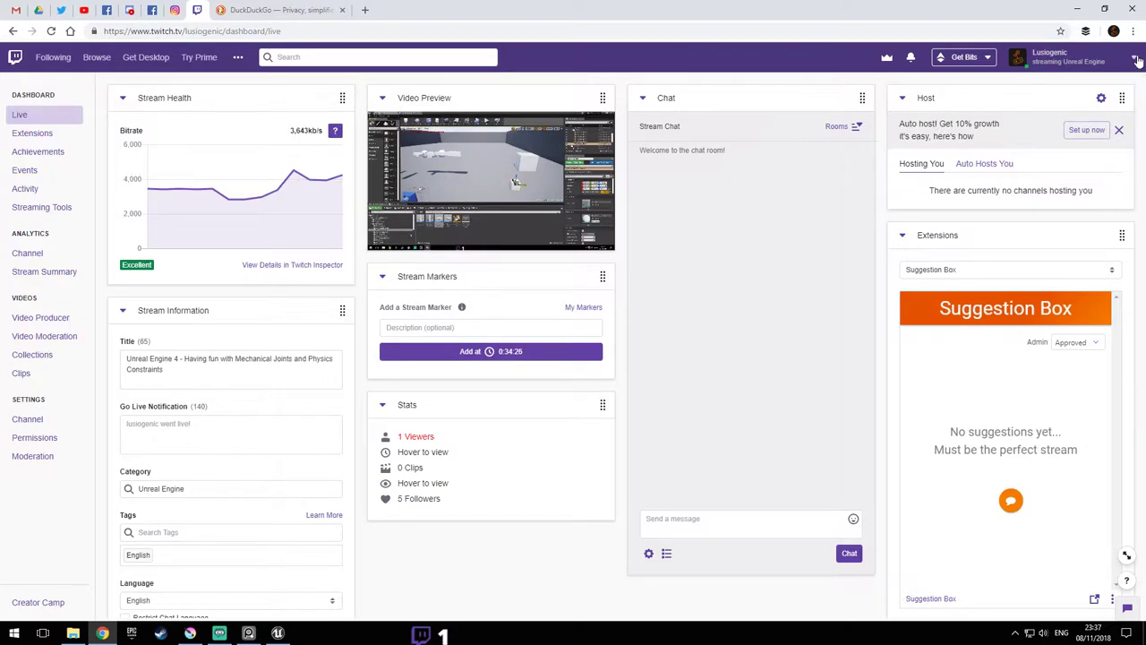
middle_click(197, 10)
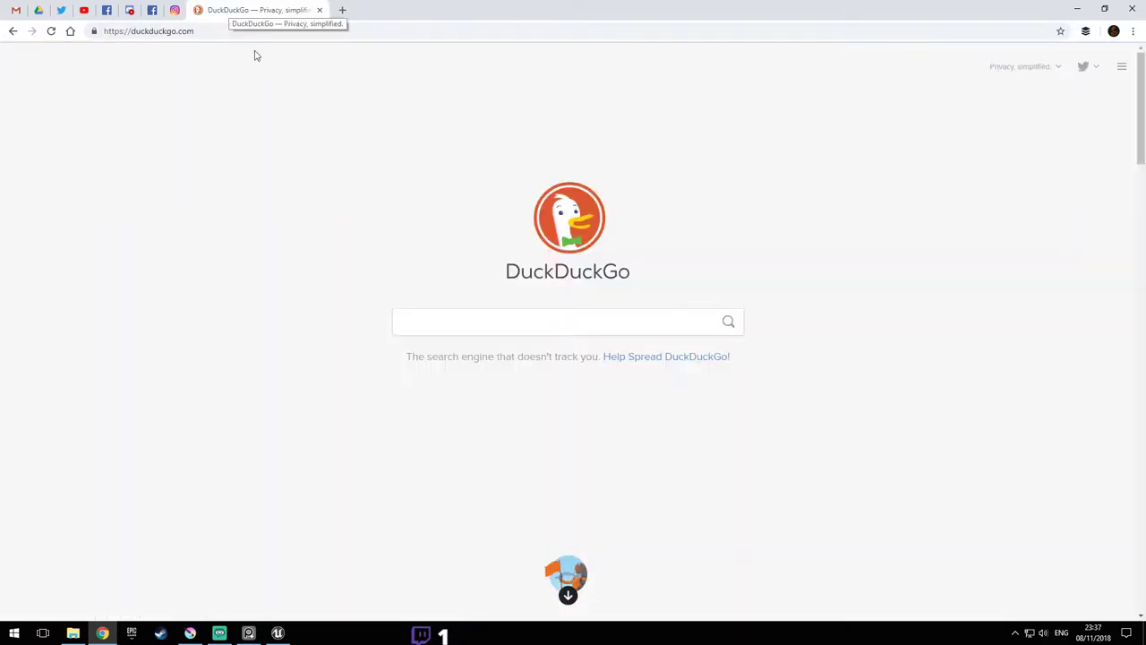
- Switch back to Unreal Editor and save the Map_HingeJoint level with the repositioned cubes
click(277, 633)
key(ctrl+s)
scroll(538, 340, down, 5)
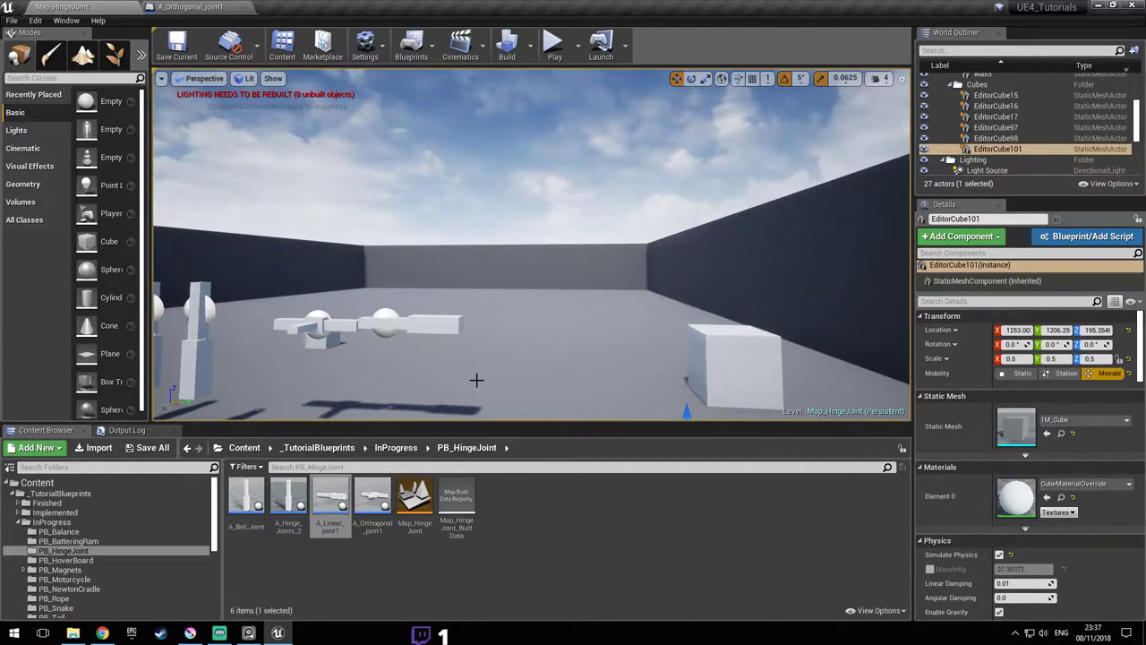
click(507, 510)
right_drag(538, 338, 546, 412)
key(ctrl+s)
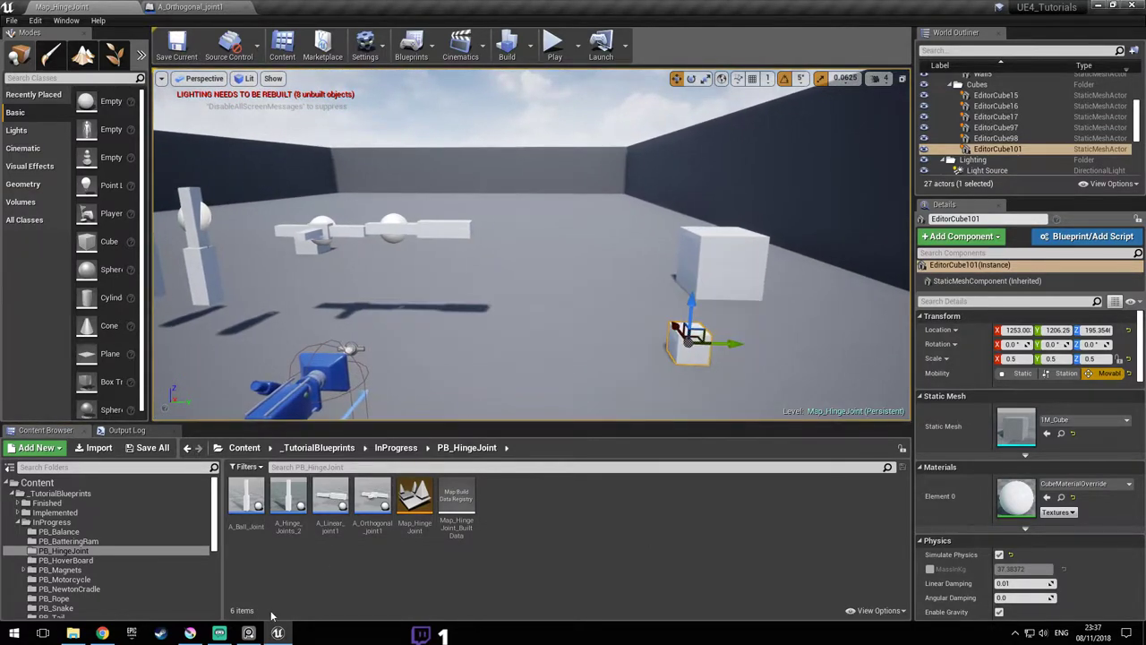
- Examine the twisting joint in the reference diagram and compare it with the joints placed in the level
click(248, 633)
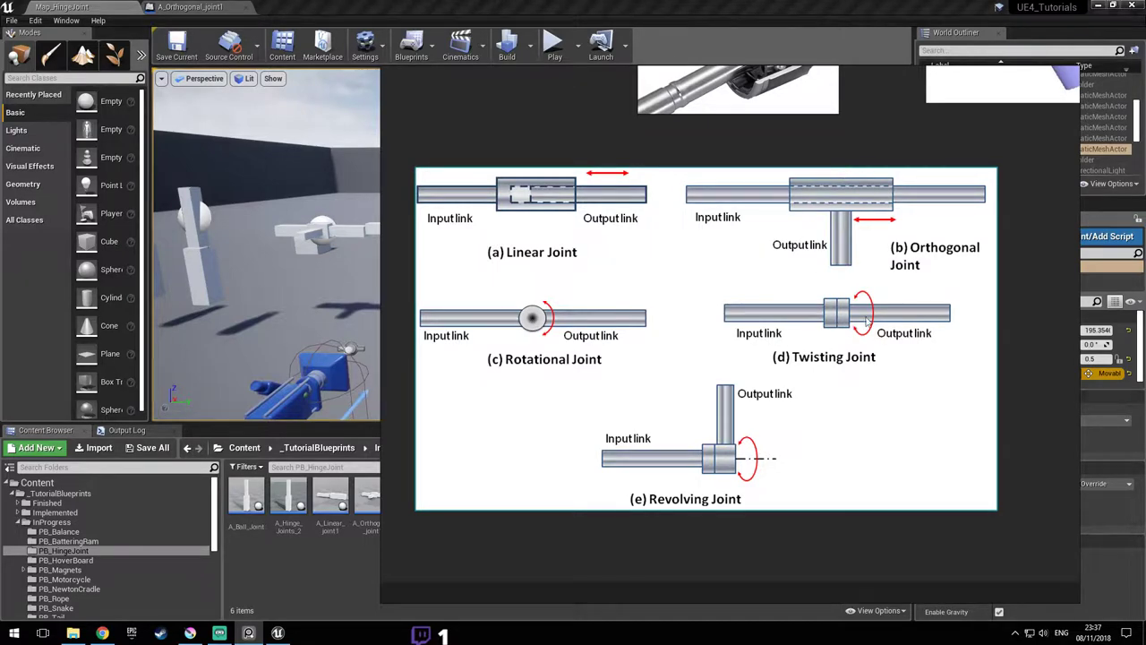
mouse_move(328, 263)
right_down()
mouse_move(300, 267)
mouse_move(328, 263)
right_up()
key(a)
click(422, 259)
right_drag(545, 283, 579, 276)
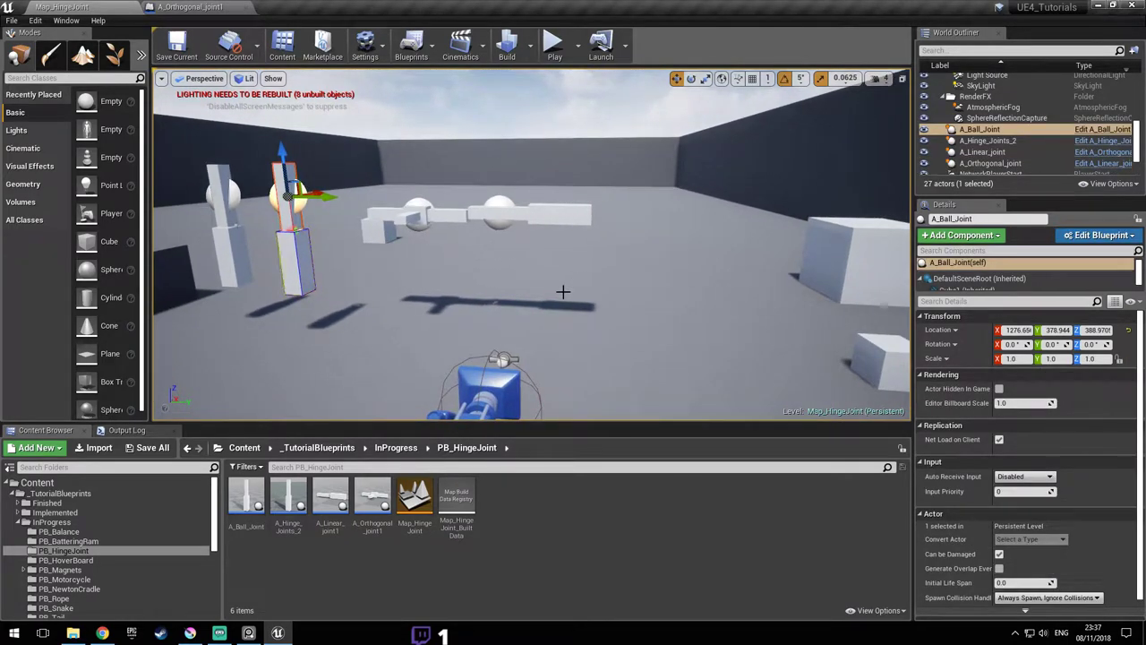
right_drag(510, 313, 509, 313)
key(d)
click(289, 498)
right_drag(350, 333, 350, 332)
key(a)
key(alt+Tab)
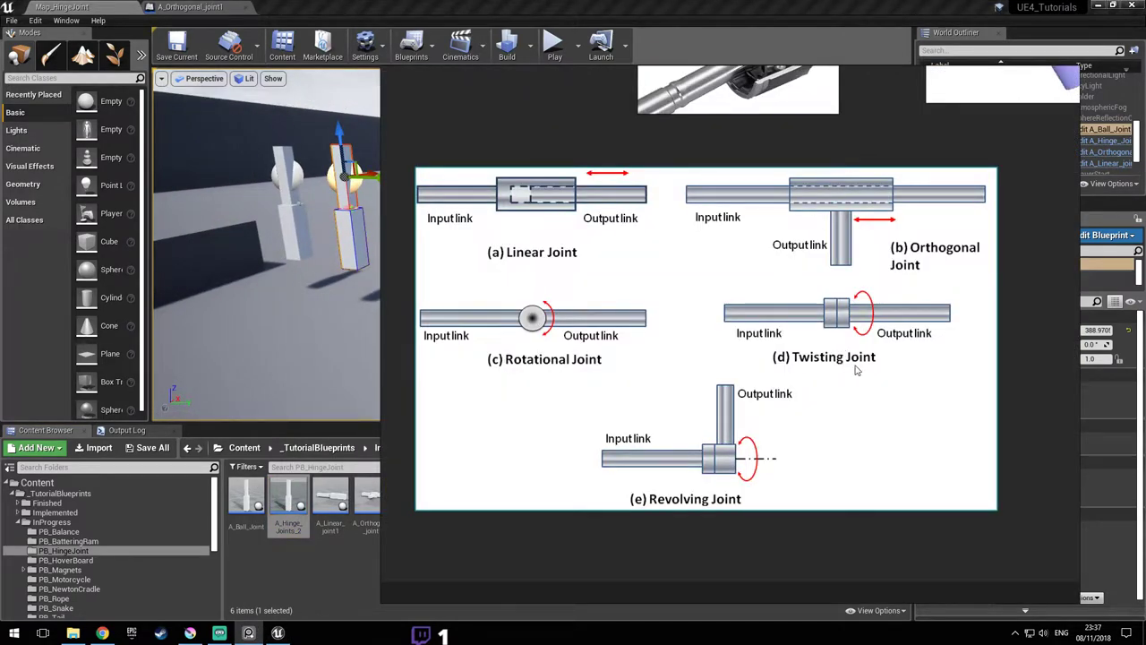
key(alt+Tab)
right_drag(397, 402, 397, 402)
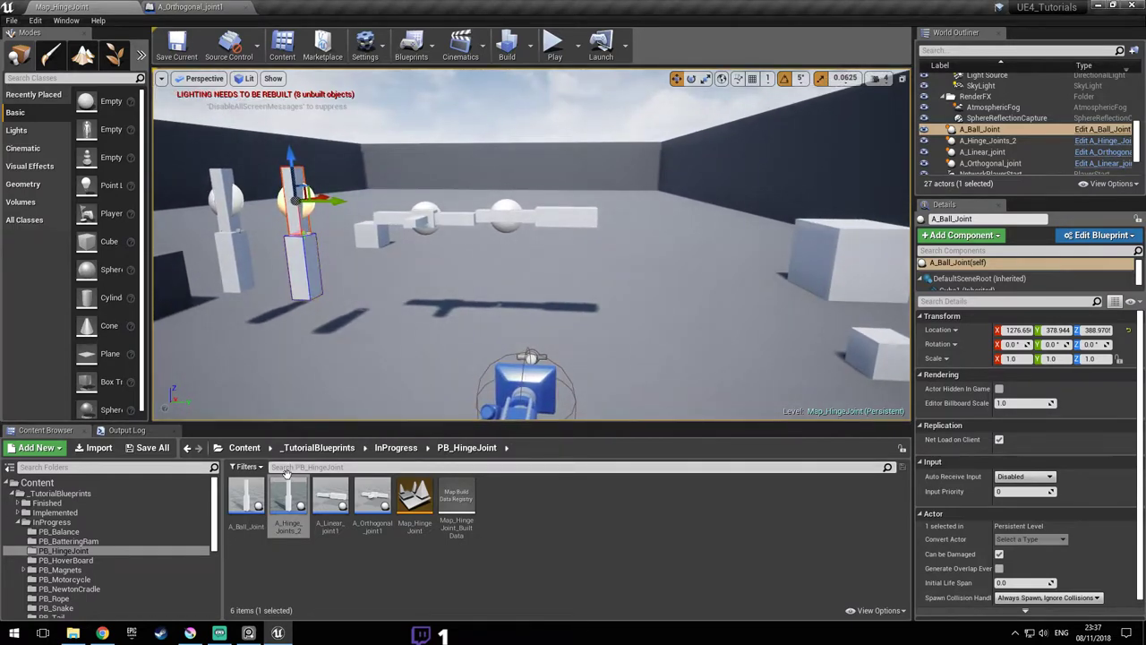
click(309, 477)
drag(309, 479, 392, 388)
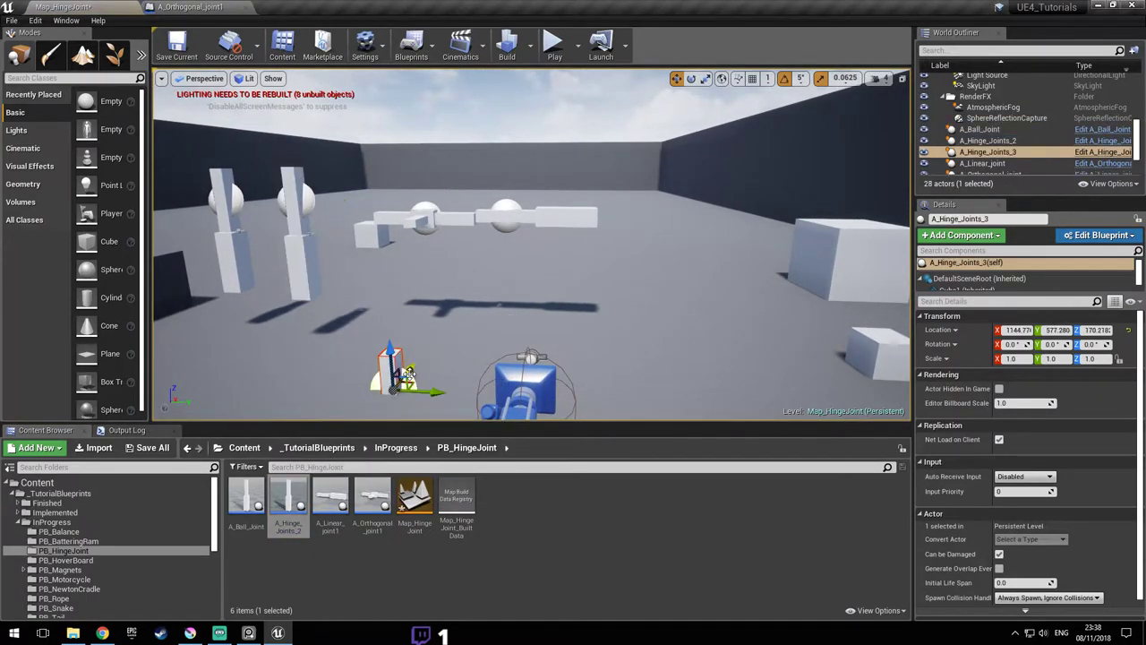
key(Delete)
- Duplicate the A_Hinge_Joints_2 blueprint under the name A_Twisting_joint
right_click(288, 497)
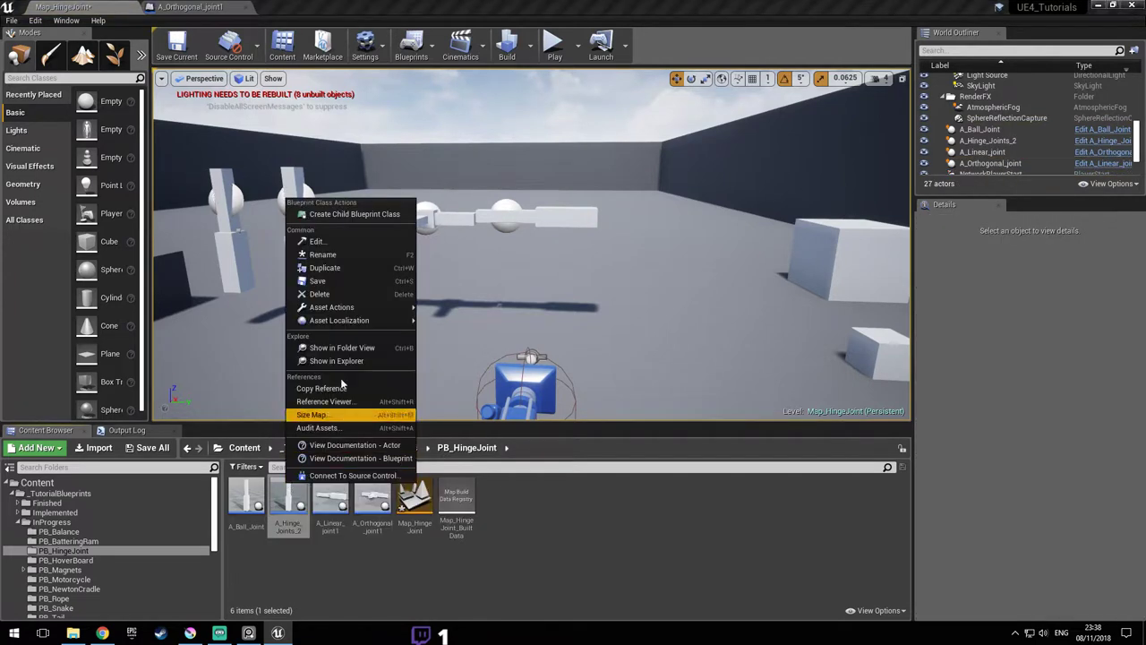
click(324, 268)
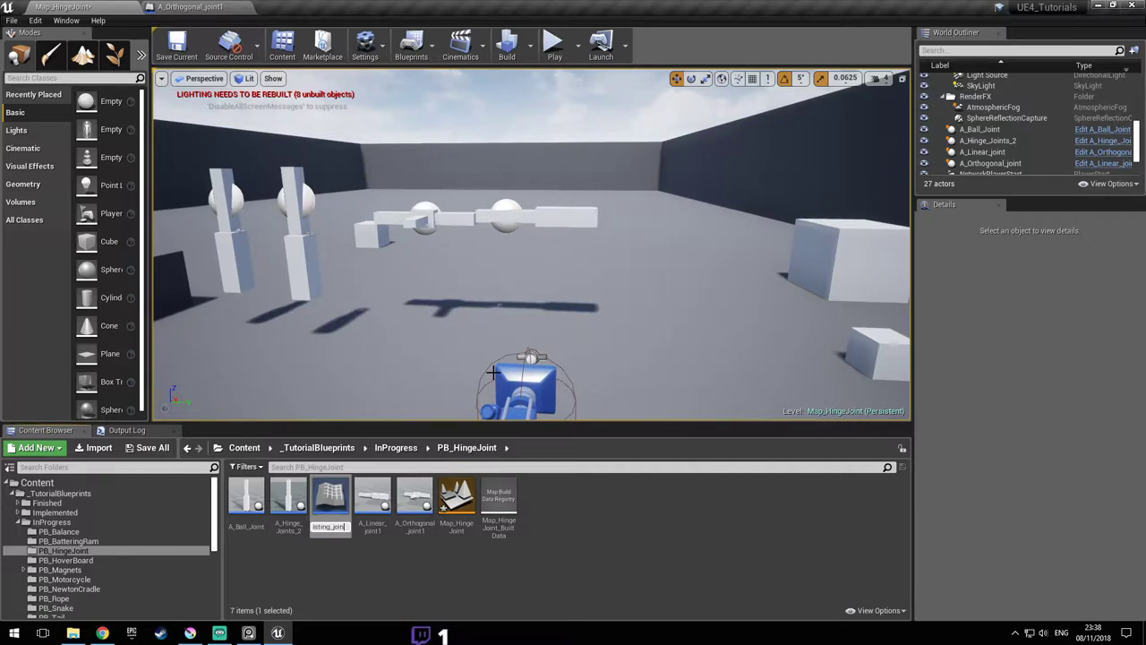
key(Return)
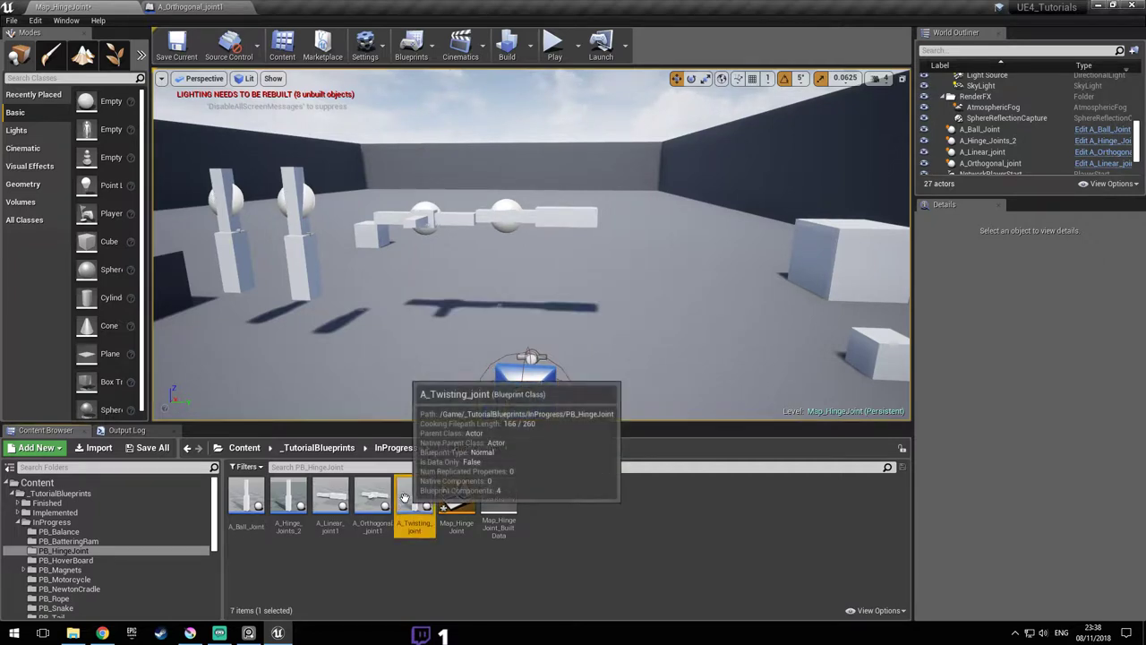
- Open the A_Twisting_joint blueprint, show its 3D view and select the lower block, Cube2
double_click(413, 503)
right_drag(499, 298, 448, 258)
click(216, 86)
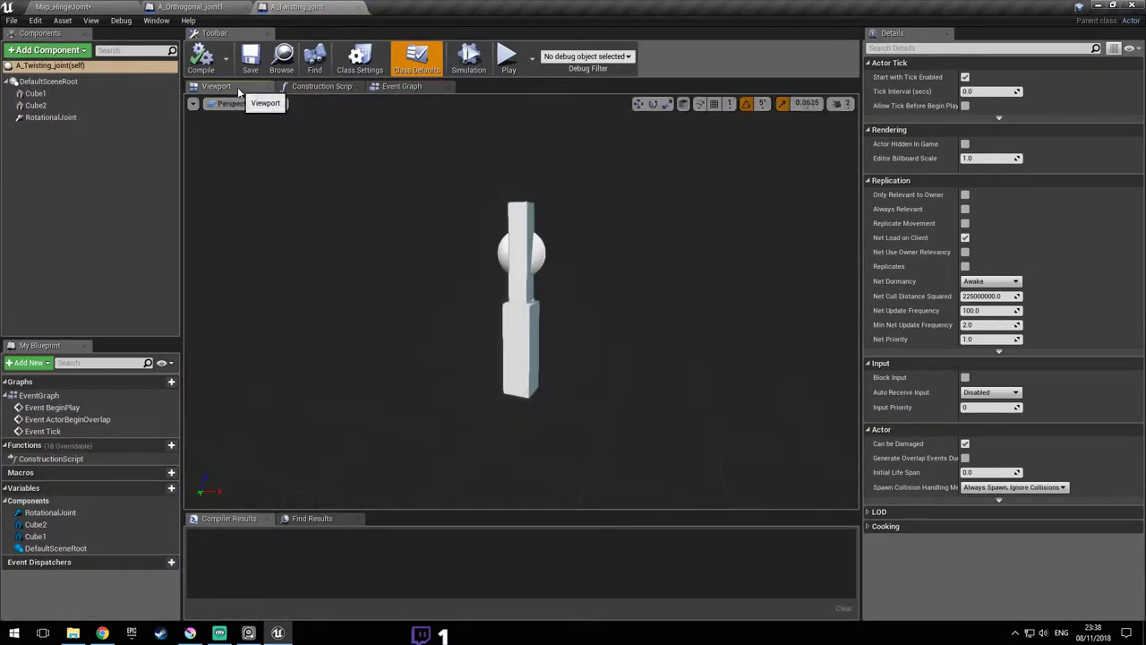
click(525, 328)
key(w)
mouse_move(564, 341)
right_down()
mouse_move(580, 360)
mouse_move(564, 341)
right_up()
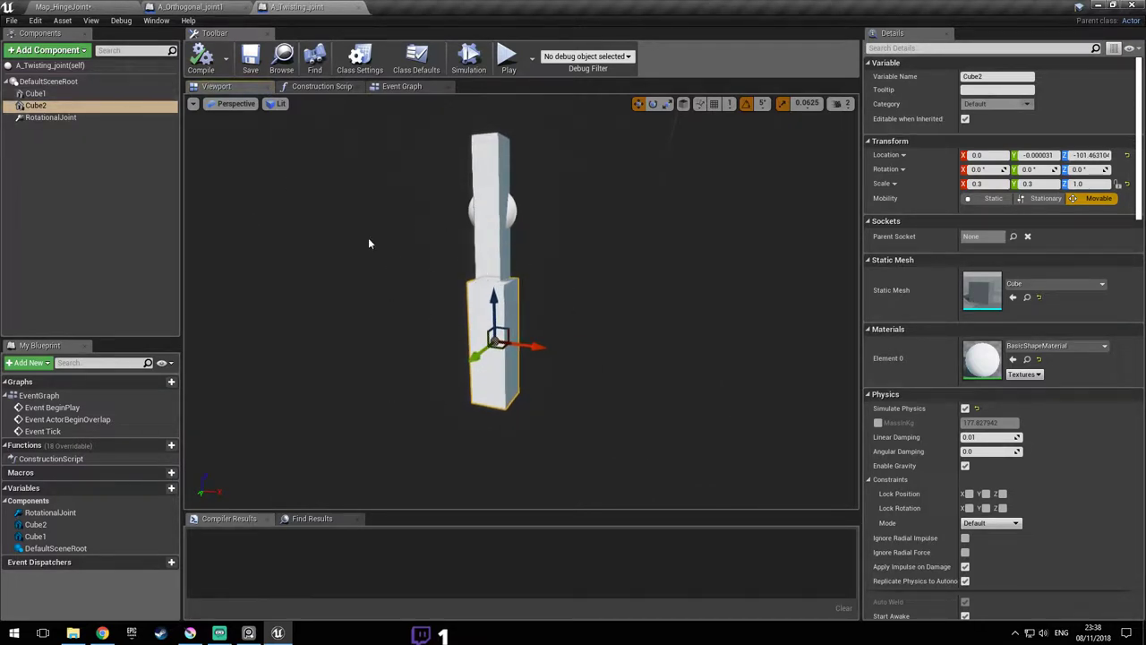
- Set the RotationalJoint constraint's Swing 2 Motion to Locked and its Swing 1 Motion to Free
click(65, 117)
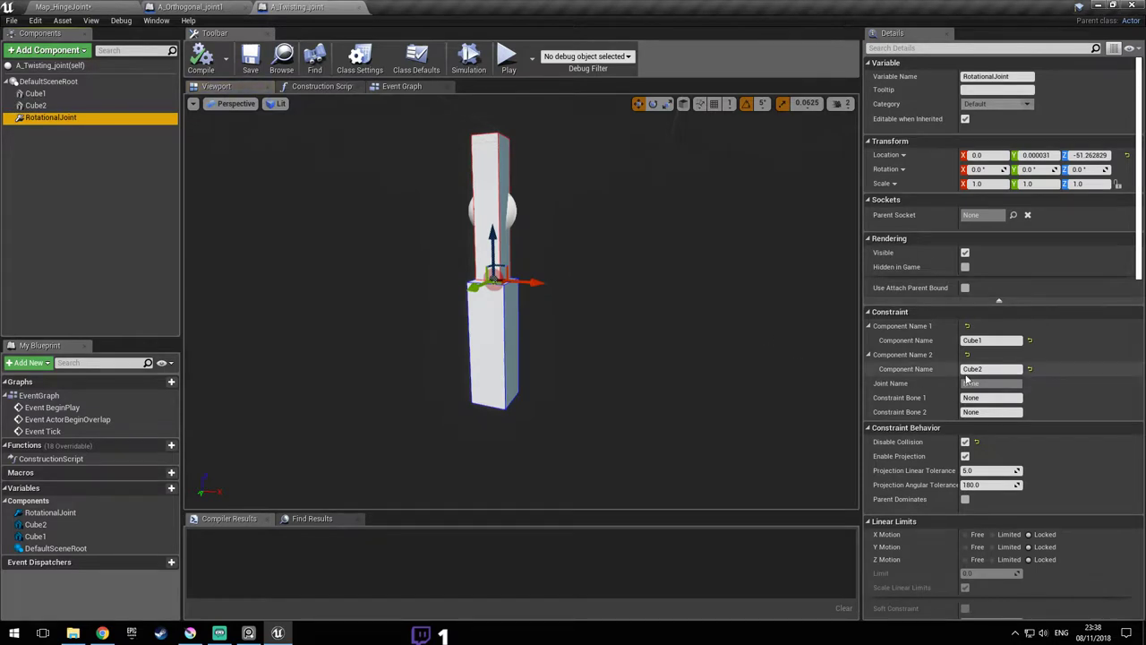
scroll(1115, 356, down, 2)
scroll(1115, 356, down, 10)
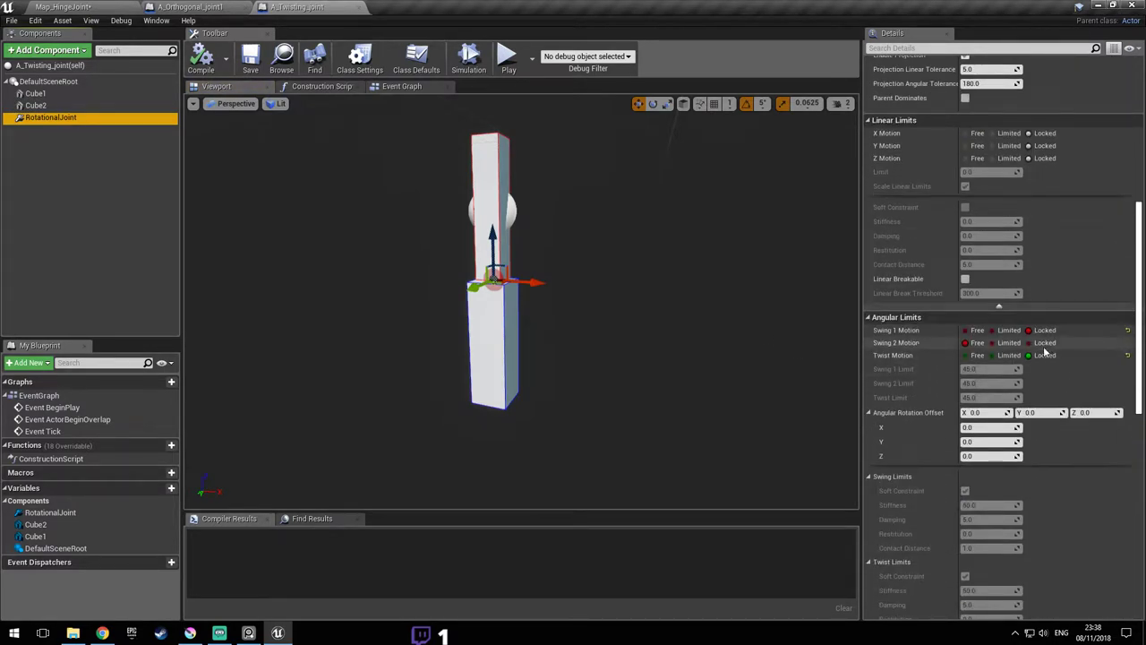
scroll(1000, 336, up, 2)
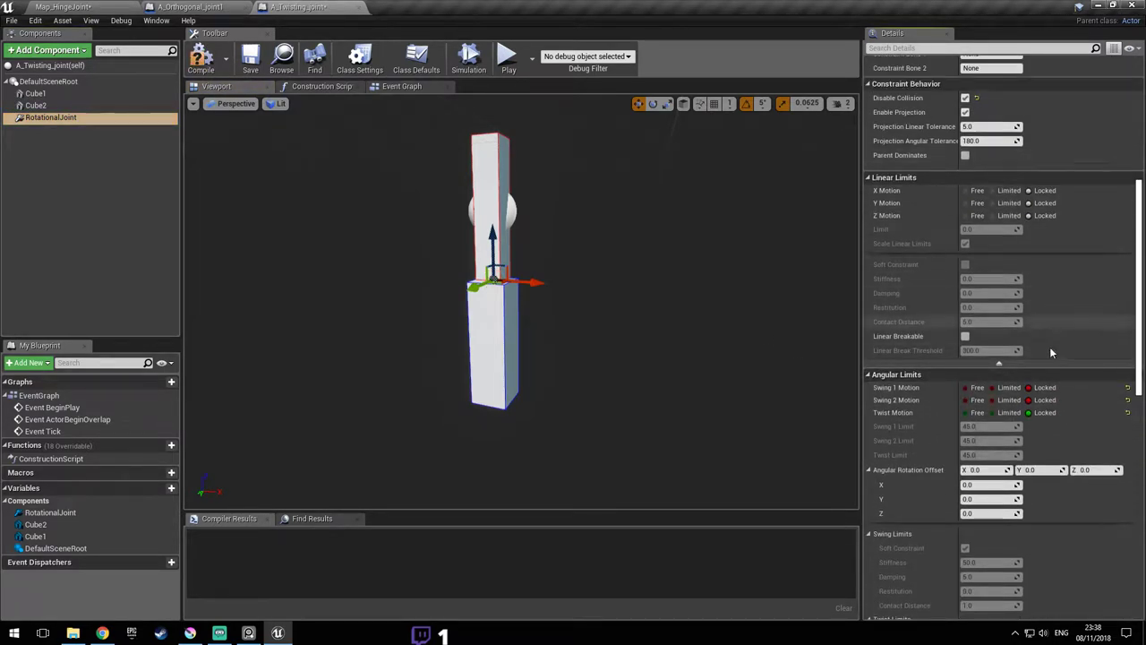
click(975, 388)
scroll(490, 243, up, 8)
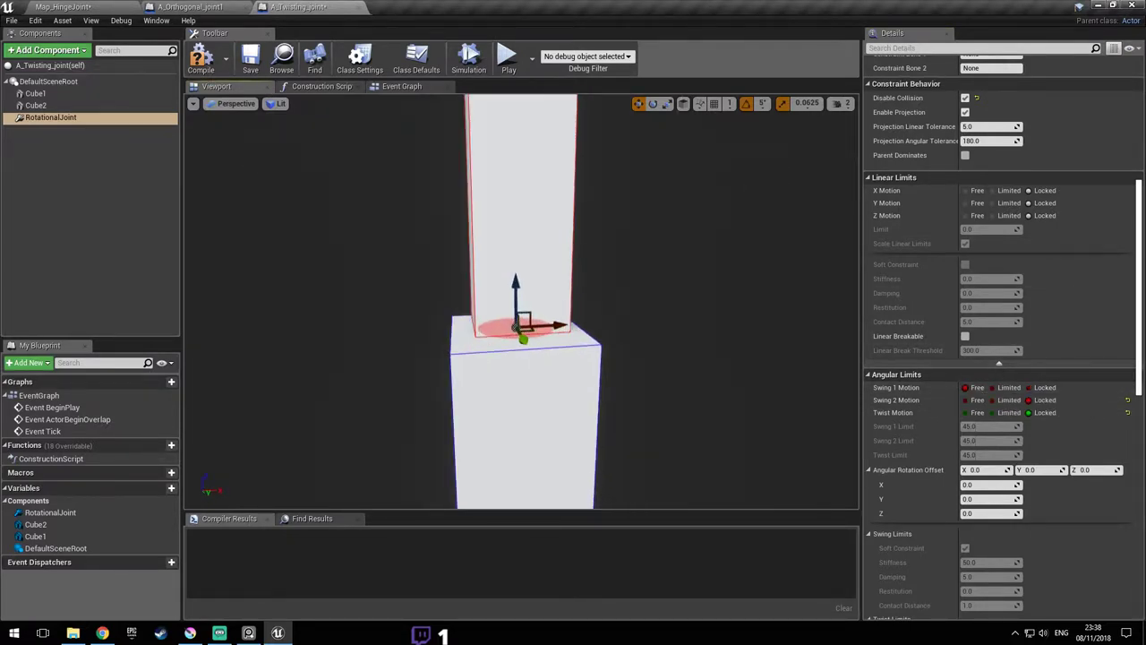
right_drag(653, 283, 591, 283)
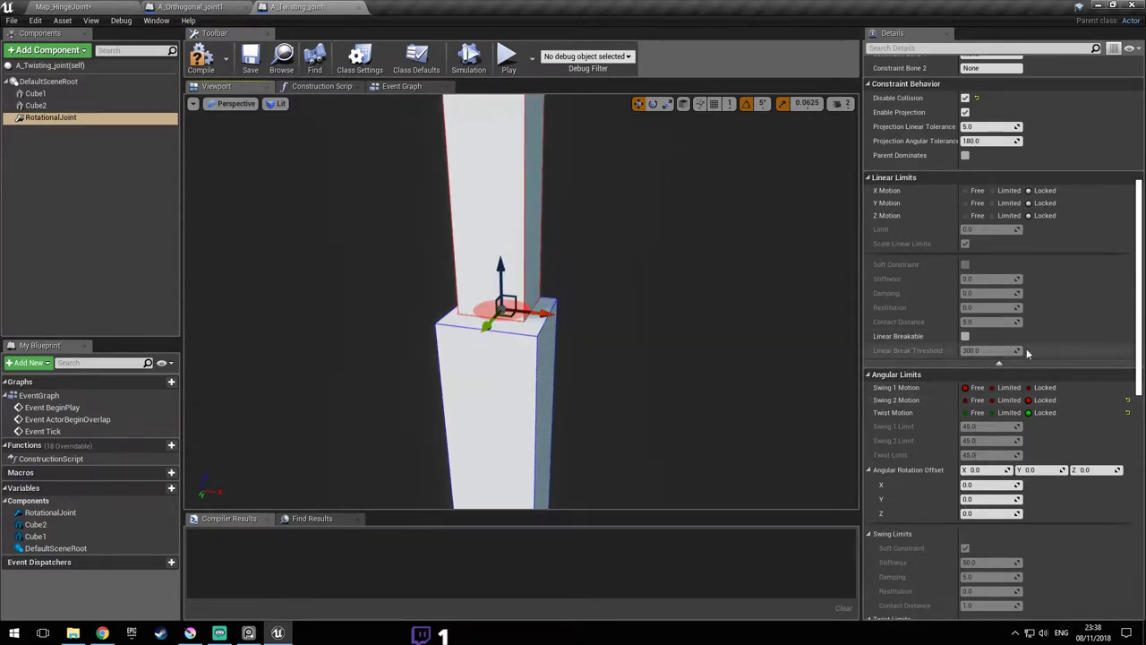
- Review the RotationalJoint constraint's angular limits and angular motor settings
scroll(1076, 345, down, 5)
scroll(1077, 346, down, 9)
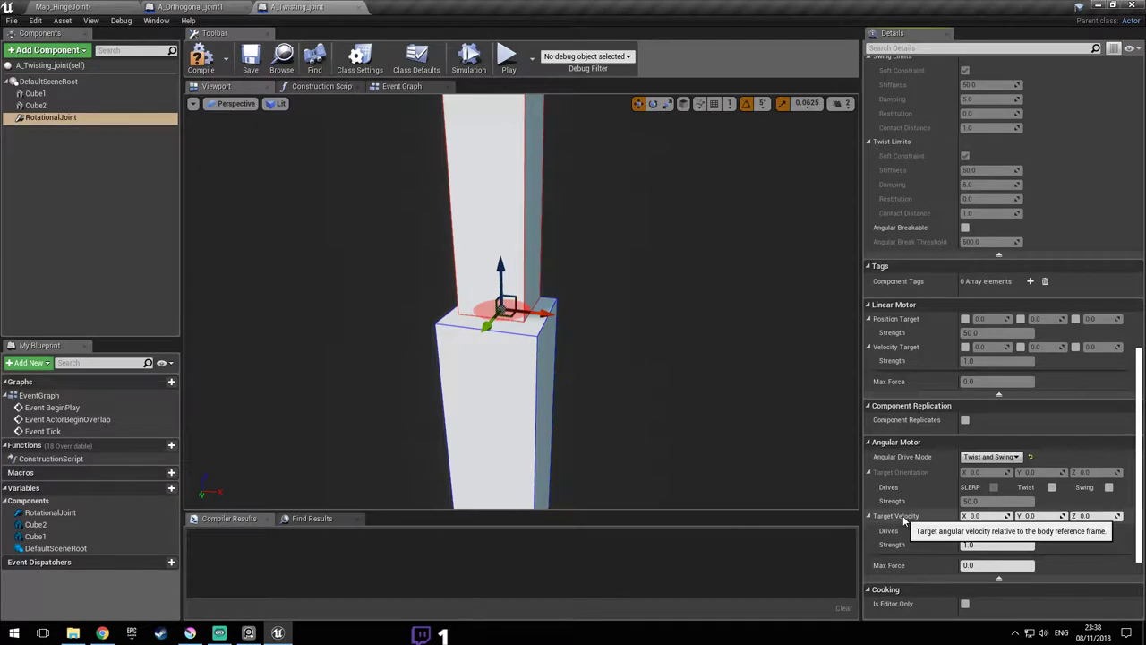
click(964, 545)
drag(723, 355, 736, 396)
scroll(1045, 259, up, 4)
scroll(1045, 264, up, 3)
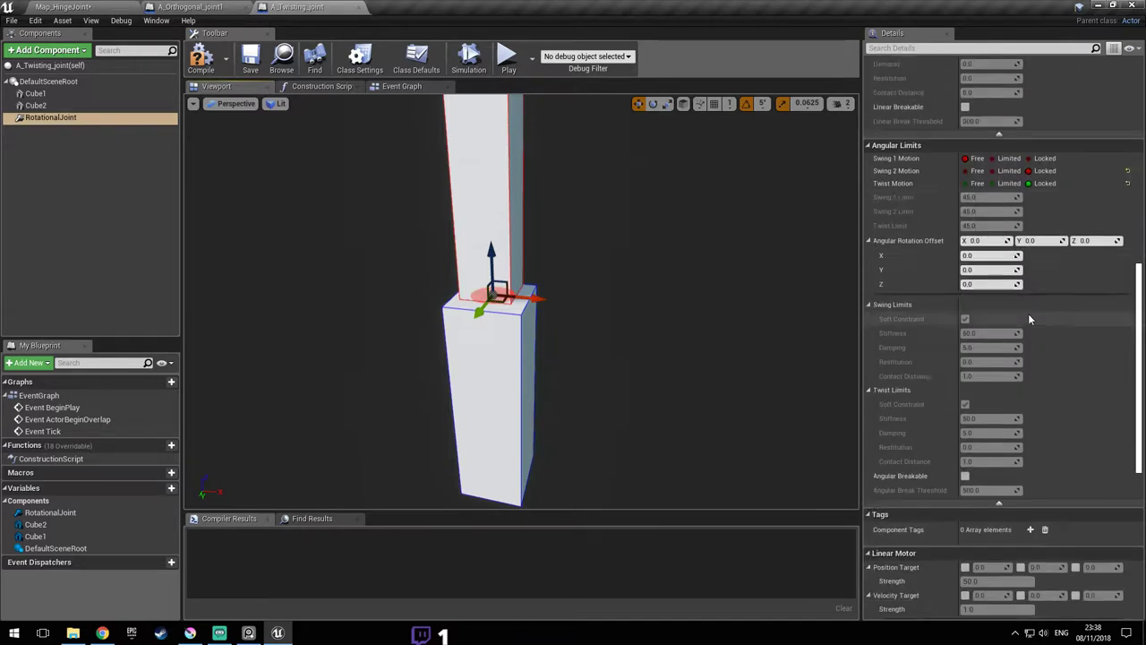
scroll(1039, 331, down, 8)
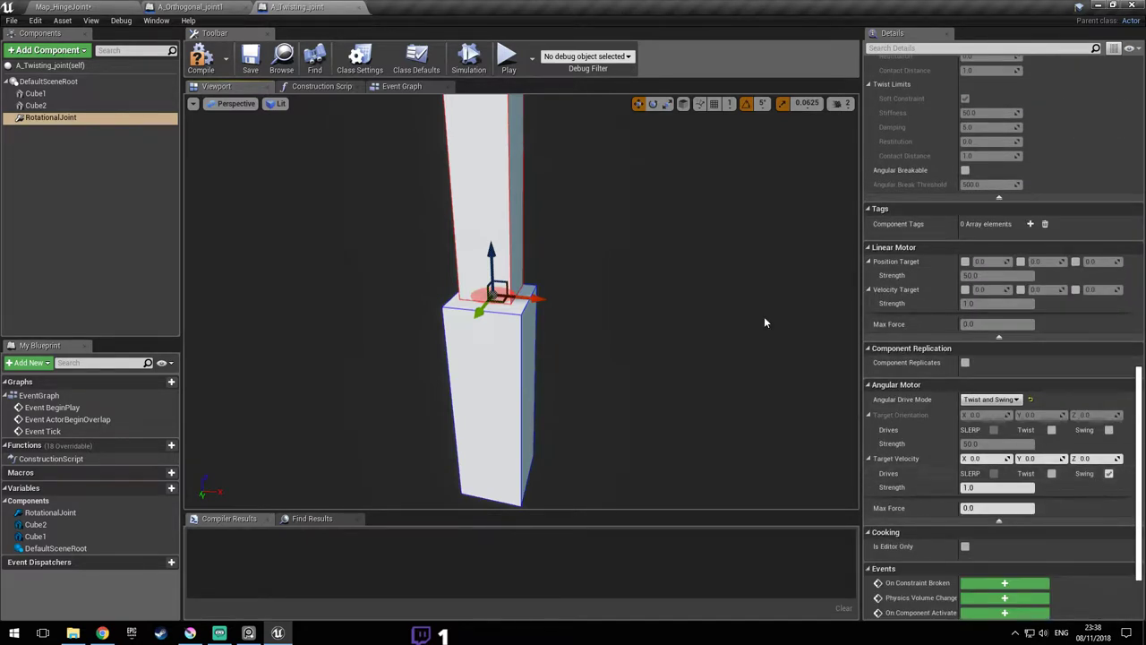
drag(765, 322, 625, 284)
right_drag(491, 223, 424, 288)
- Add a cube component as a child of Cube2
click(36, 104)
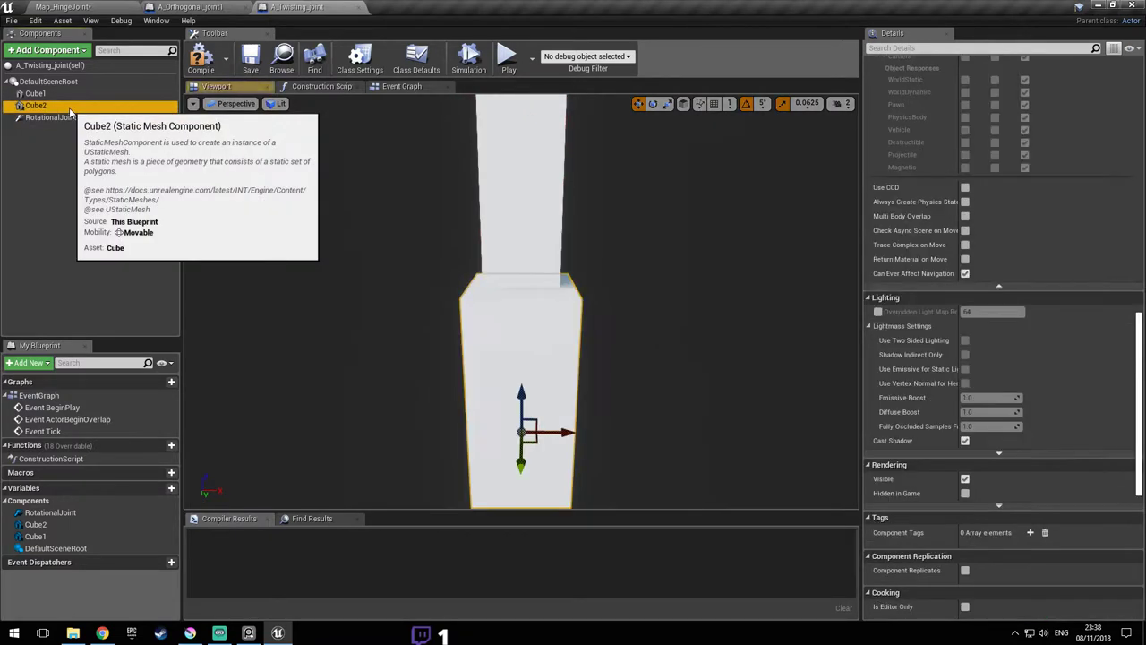
click(63, 51)
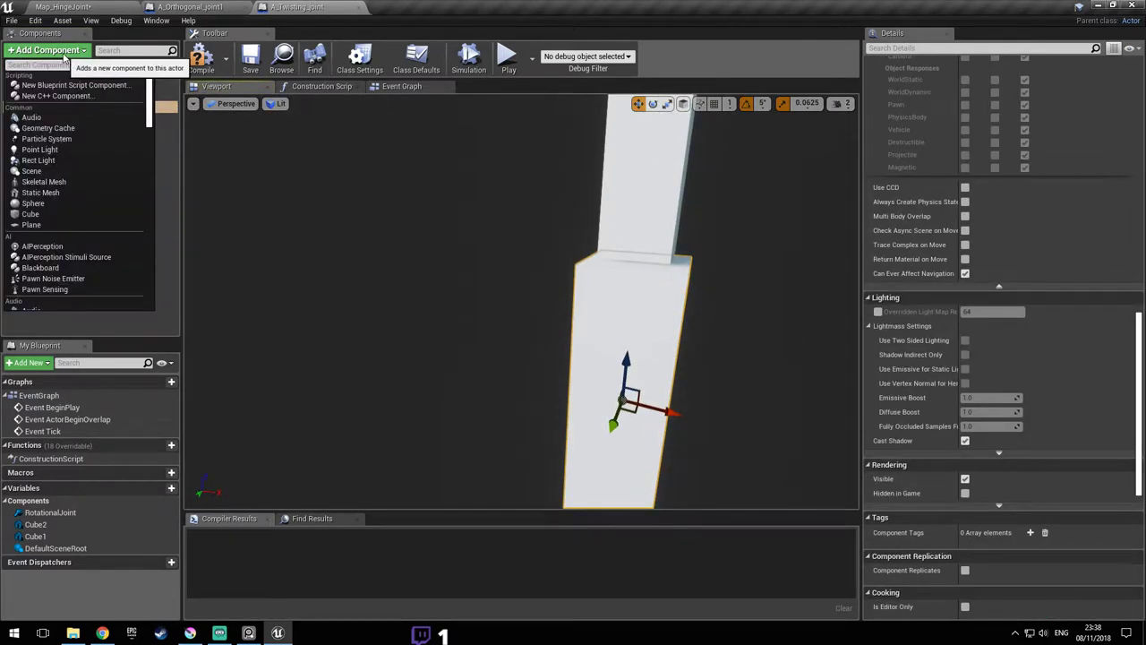
text(cube)
key(Return)
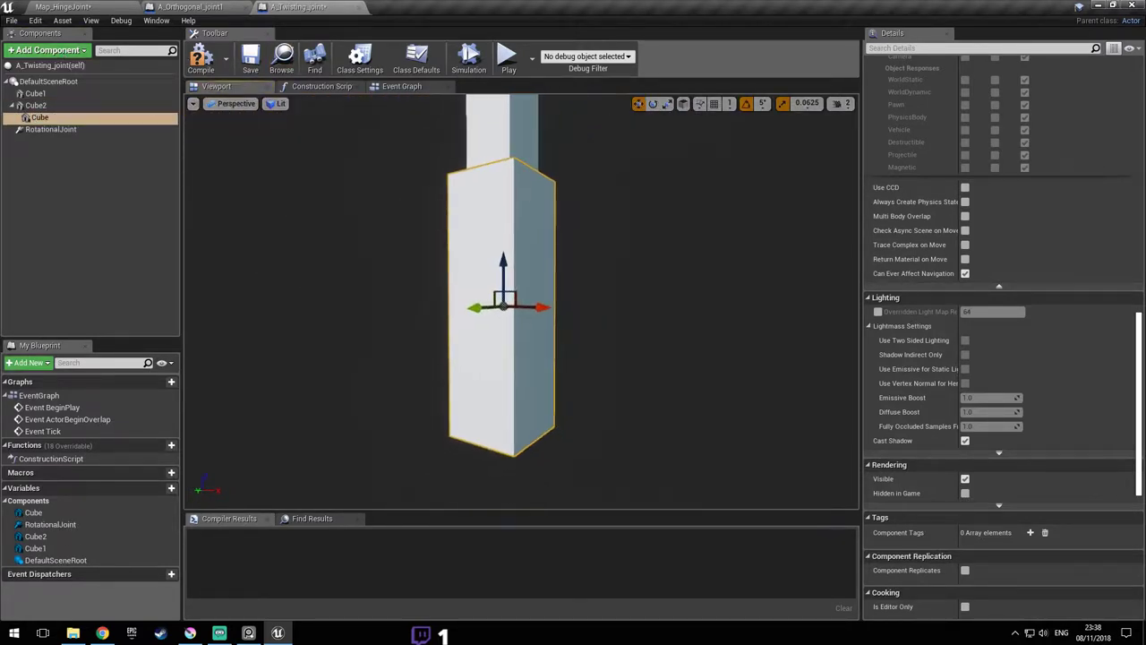
- Move the new cube to the lower end of Cube2 and shrink its height to a short block
mouse_move(504, 257)
right_down()
mouse_move(516, 314)
mouse_move(489, 241)
right_up()
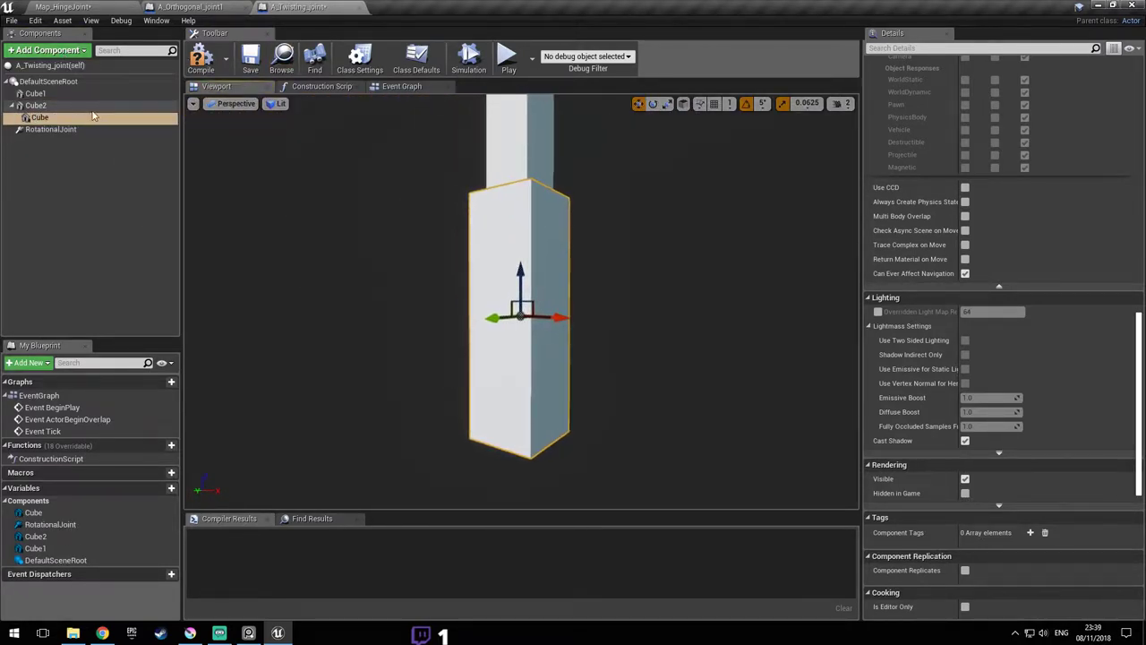
drag(522, 289, 522, 442)
right_drag(502, 427, 461, 464)
click(668, 104)
drag(587, 352, 588, 403)
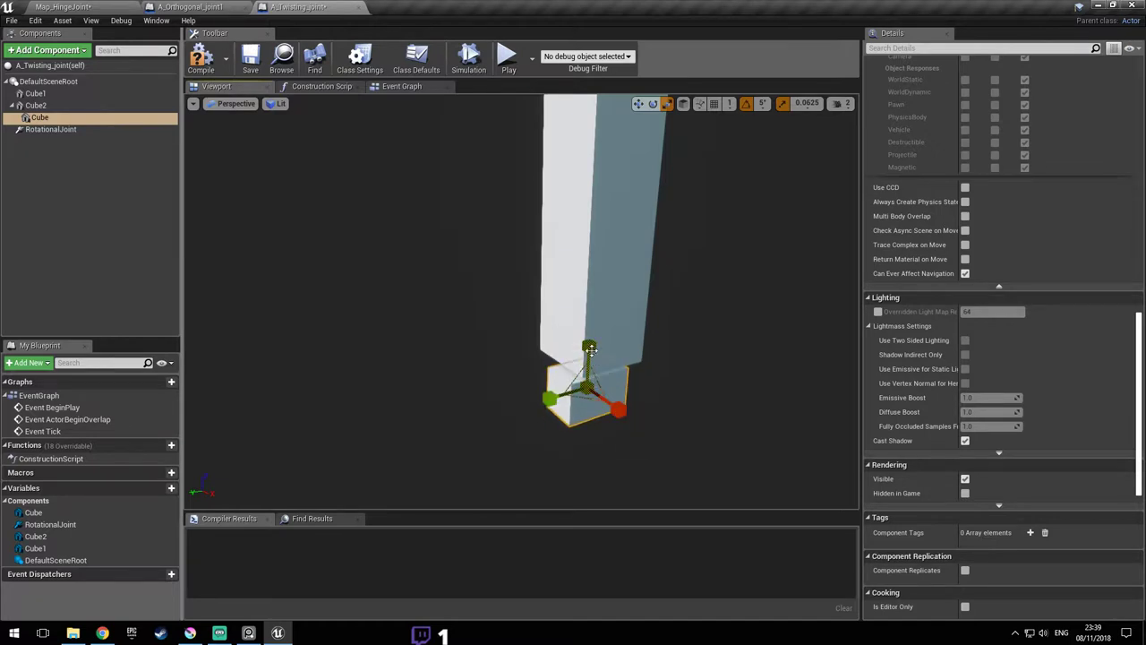
- Raise the short block slightly and stretch it sideways into a horizontal crossbar, and compile and save the blueprint
click(652, 188)
click(588, 391)
drag(591, 358, 591, 287)
click(666, 105)
drag(554, 324, 422, 345)
right_drag(423, 346, 430, 304)
click(201, 59)
click(251, 59)
- Place A_Twisting_joint in the Map_HingeJoint level near the other joints and start a play session
click(106, 6)
right_drag(592, 303, 588, 309)
drag(415, 501, 641, 164)
click(641, 164)
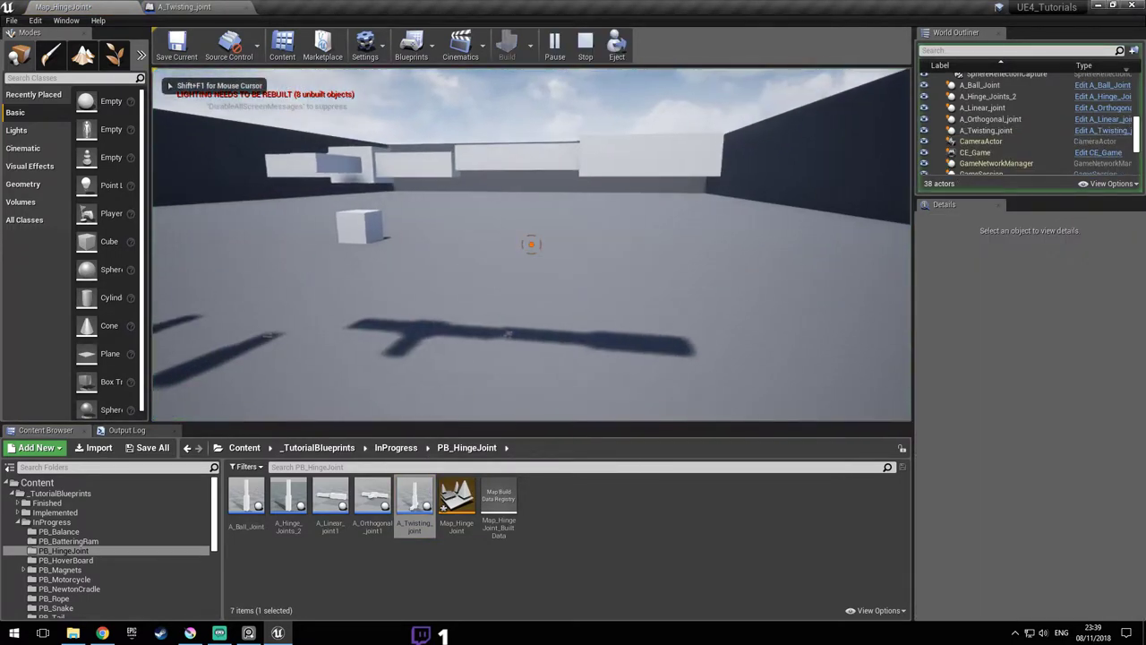
- Pick up the small cube and push it against the twisting joint's crossbar to test its rotation
key(w)
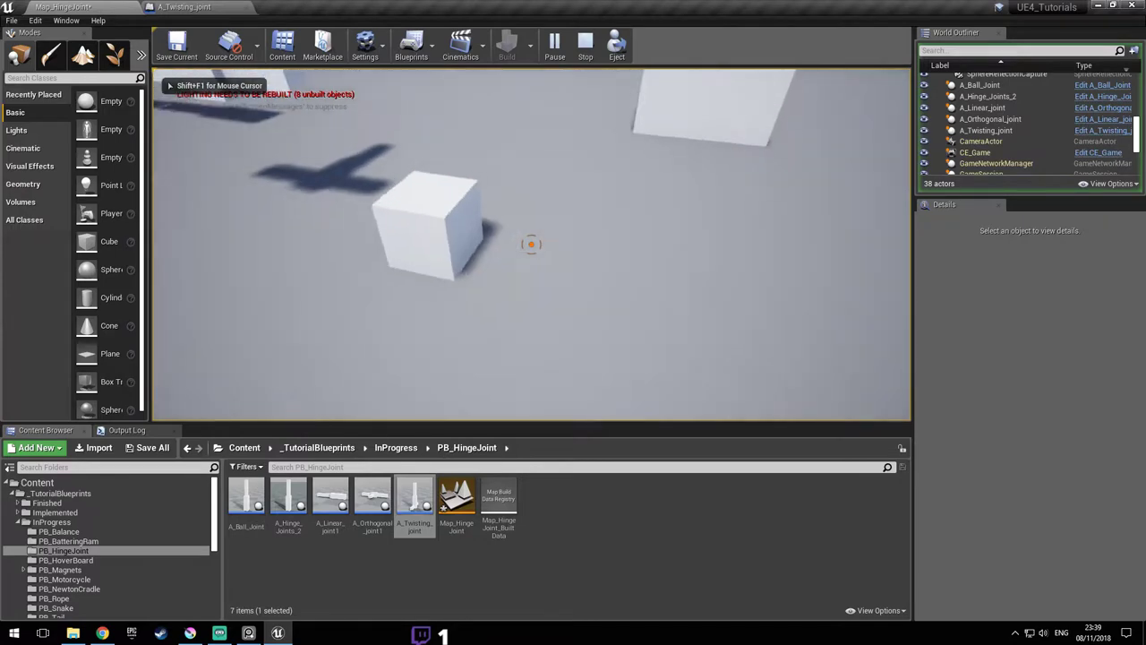
click(531, 245)
key(d)
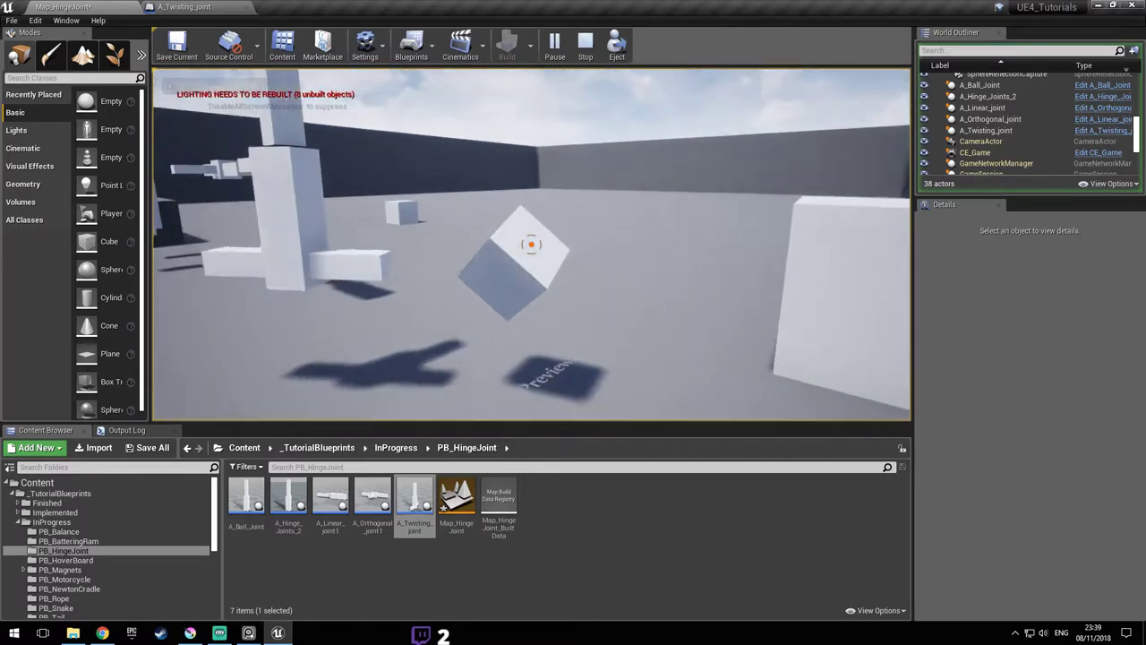
key(a)
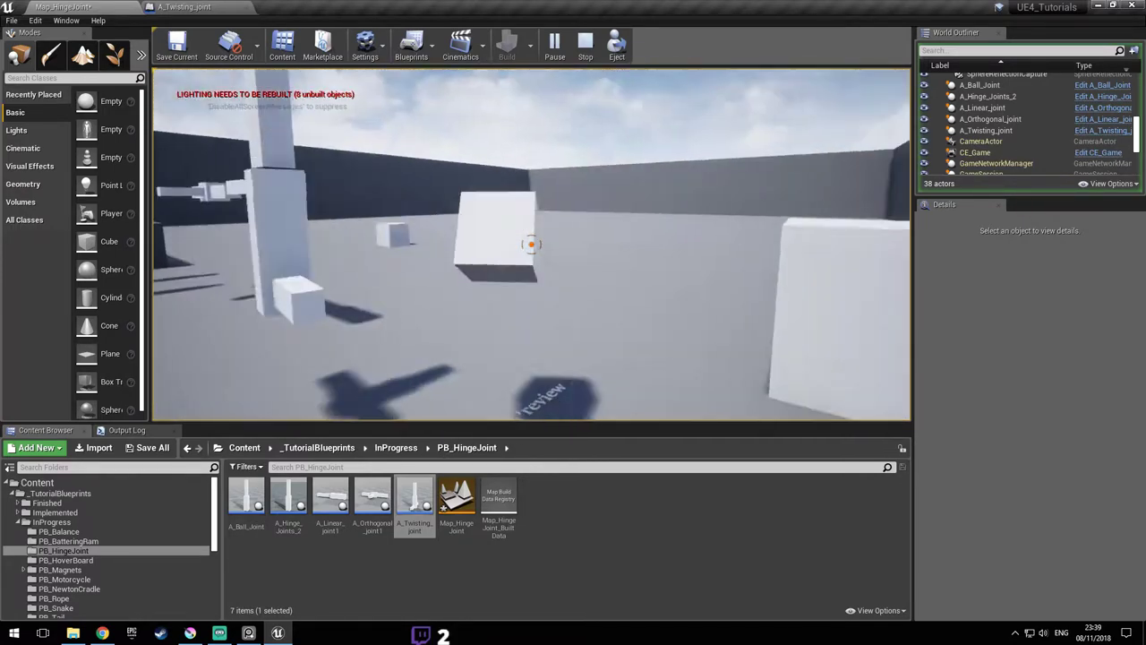
key(a)
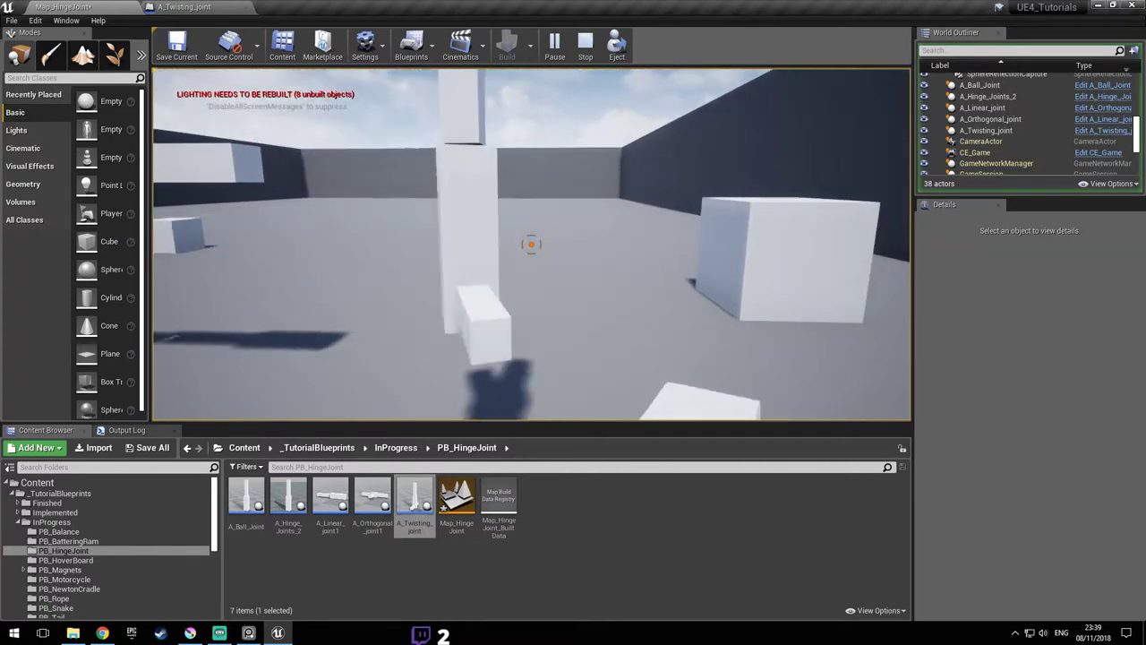
key(w)
key(d)
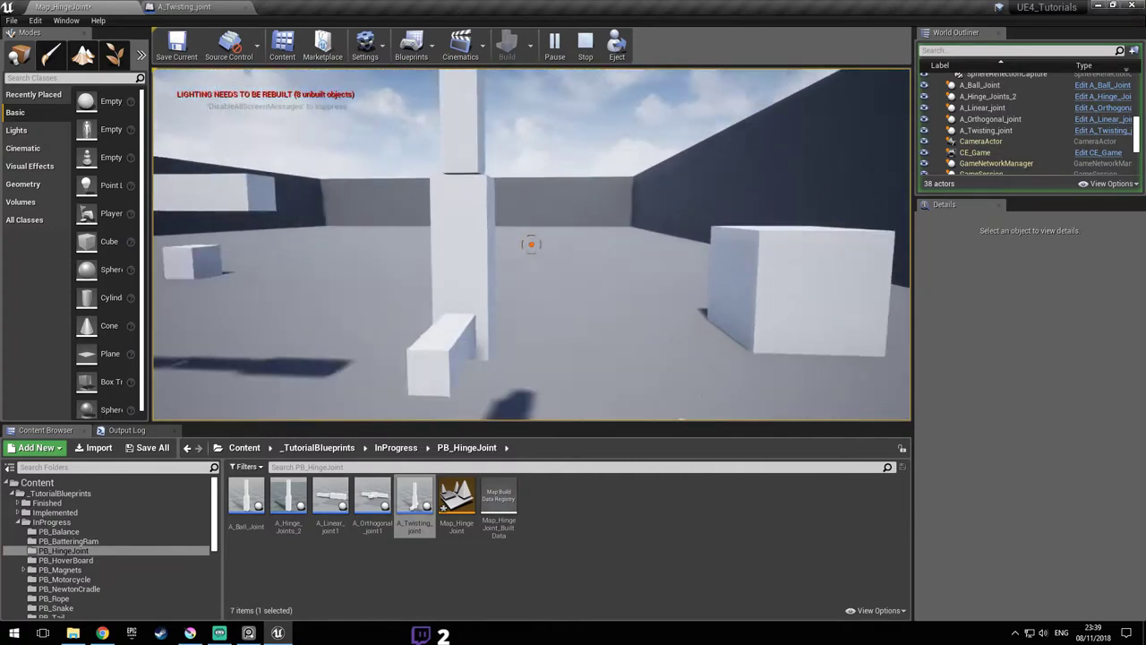
key(s)
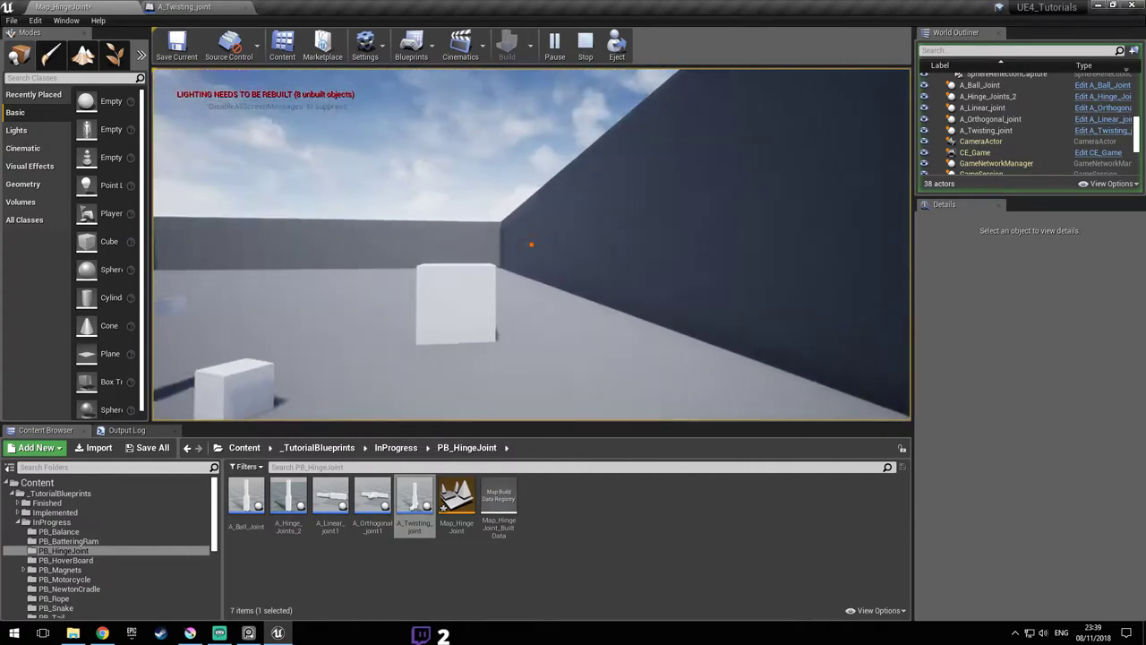
- Grab the small cube again, swing the crossbar around from another position and end the play session
key(w)
key(w)
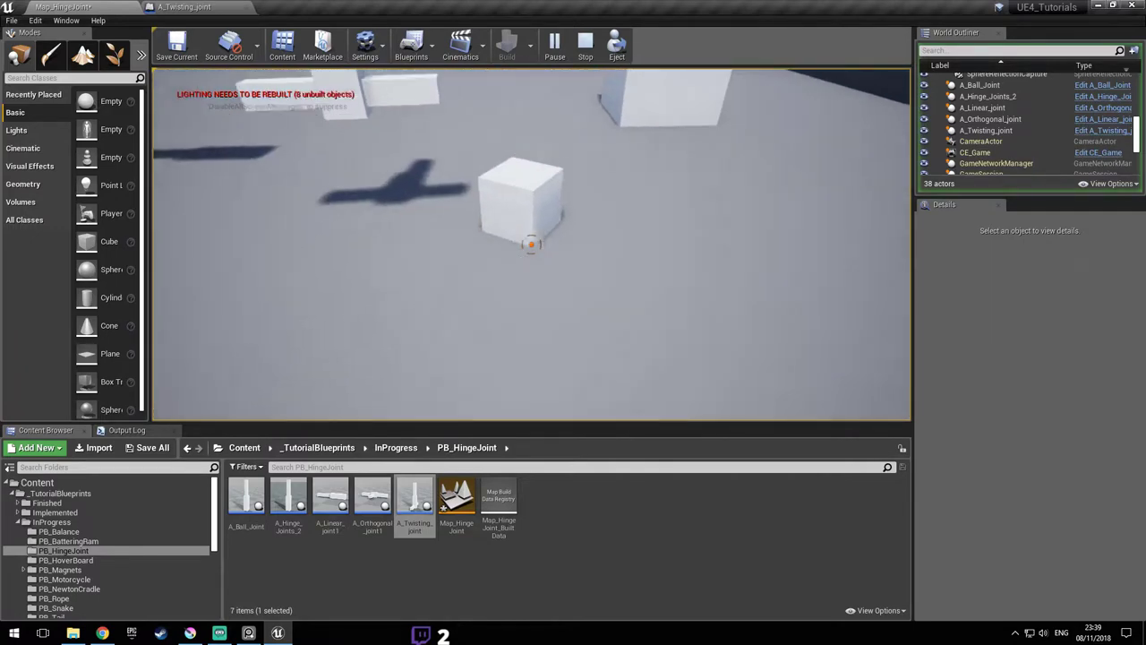
click(531, 244)
key(w)
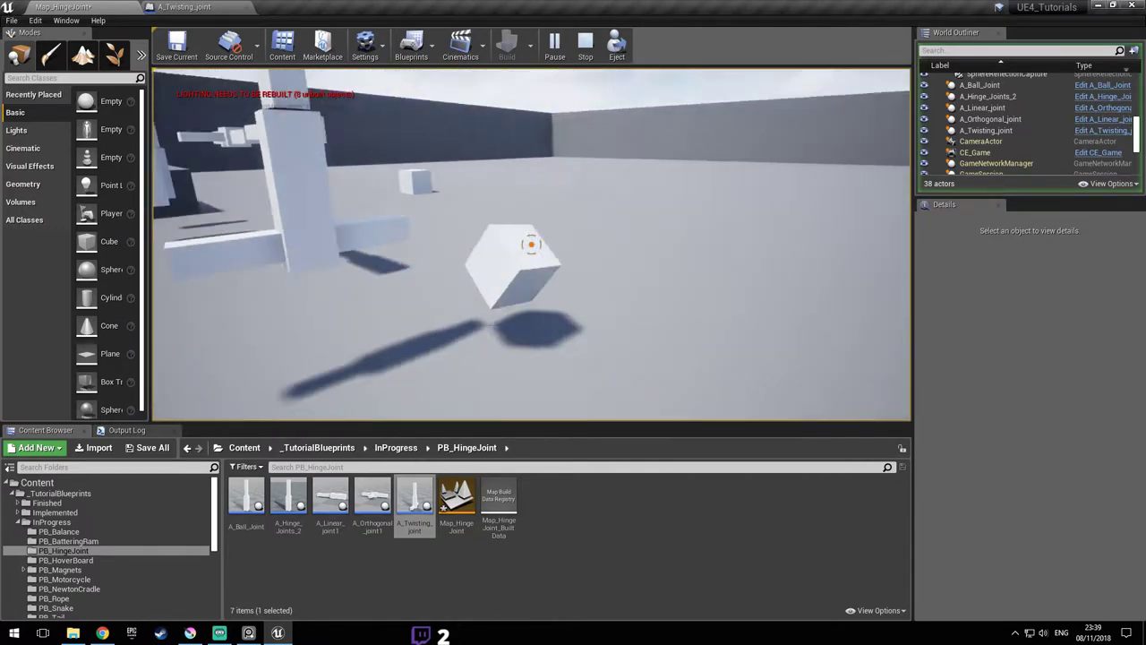
click(531, 244)
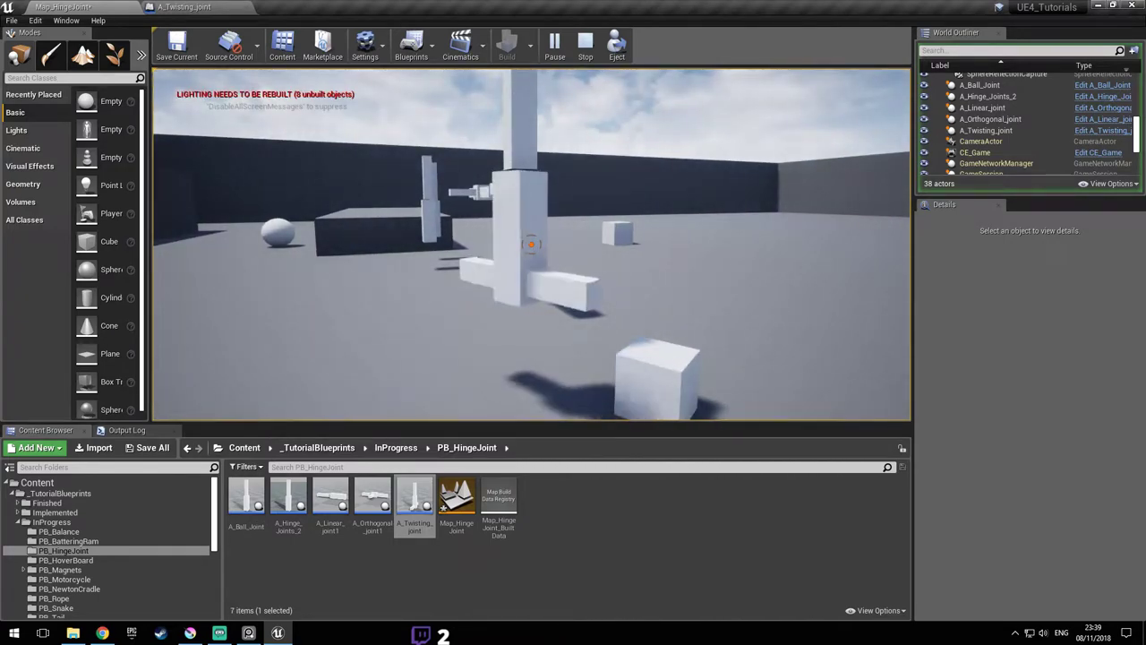
key(w)
key(a)
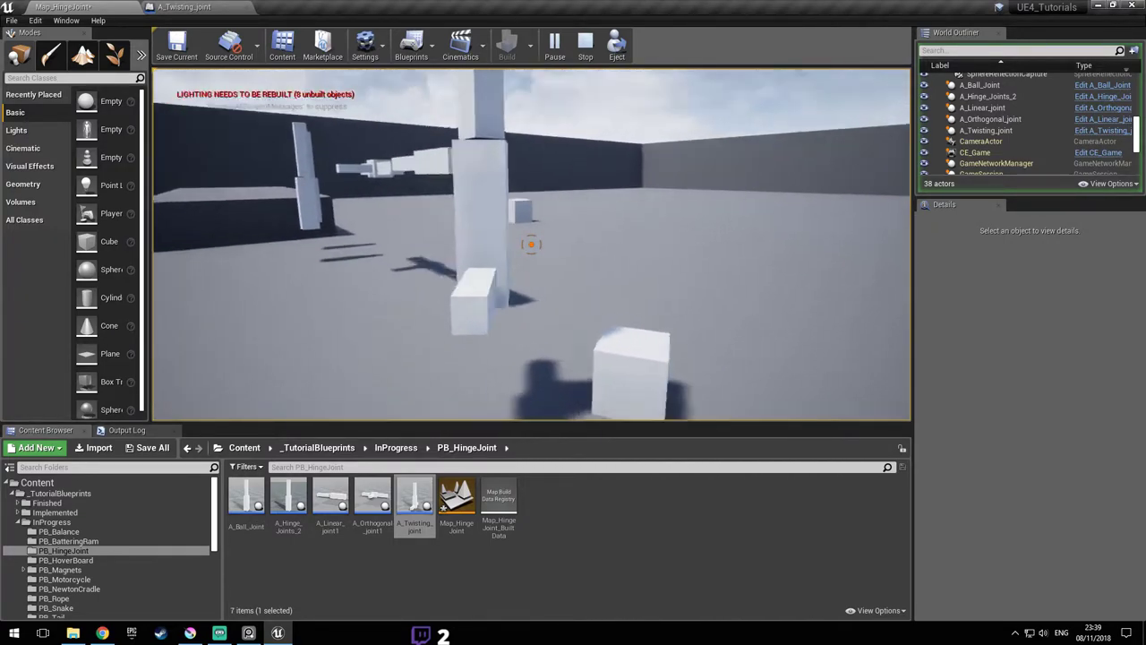
key(Escape)
- Save the Map_HingeJoint level, compare with the joint types on the reference board and select the A_Twisting_joint actor
right_drag(721, 158, 695, 194)
key(s)
key(ctrl+s)
key(w)
key(d)
click(248, 633)
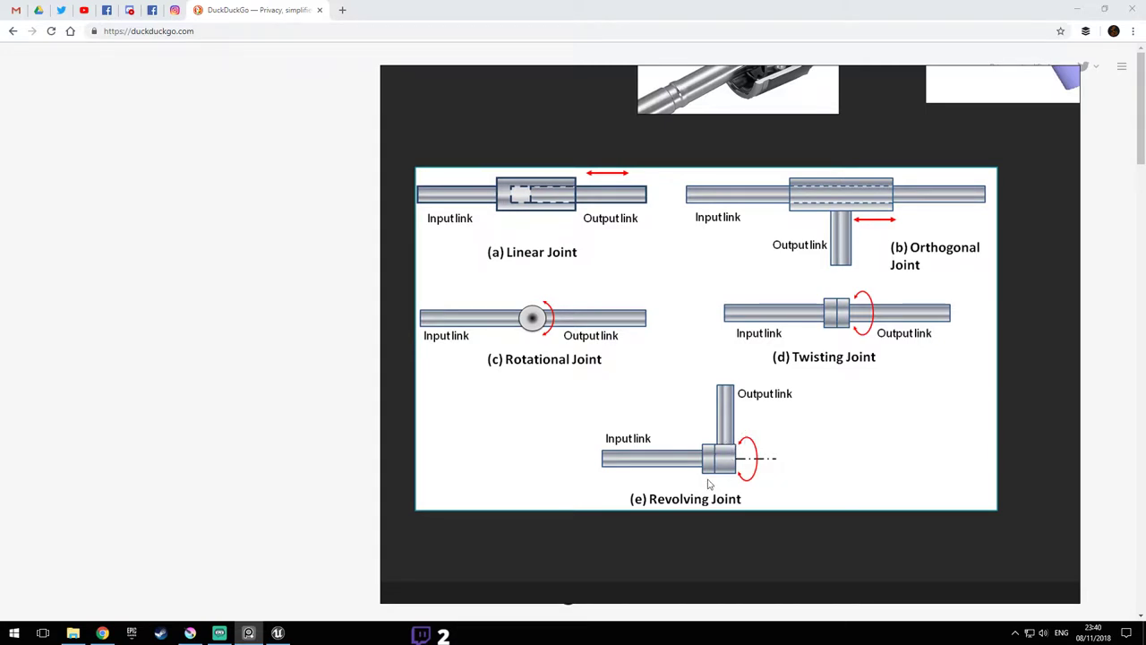
click(278, 632)
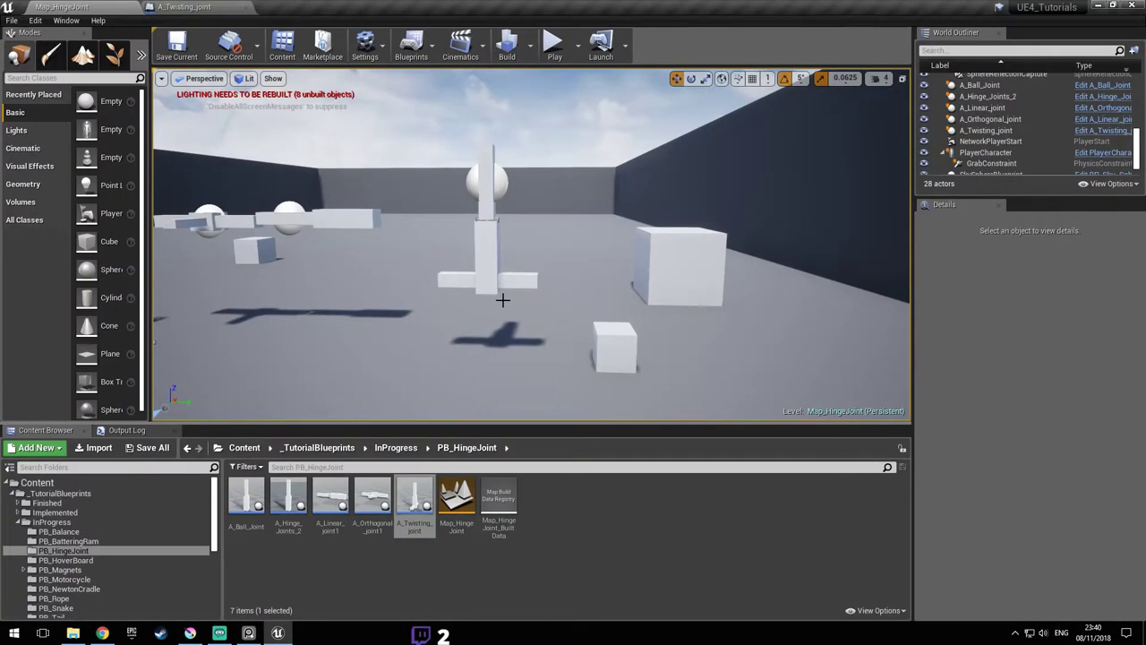
click(518, 283)
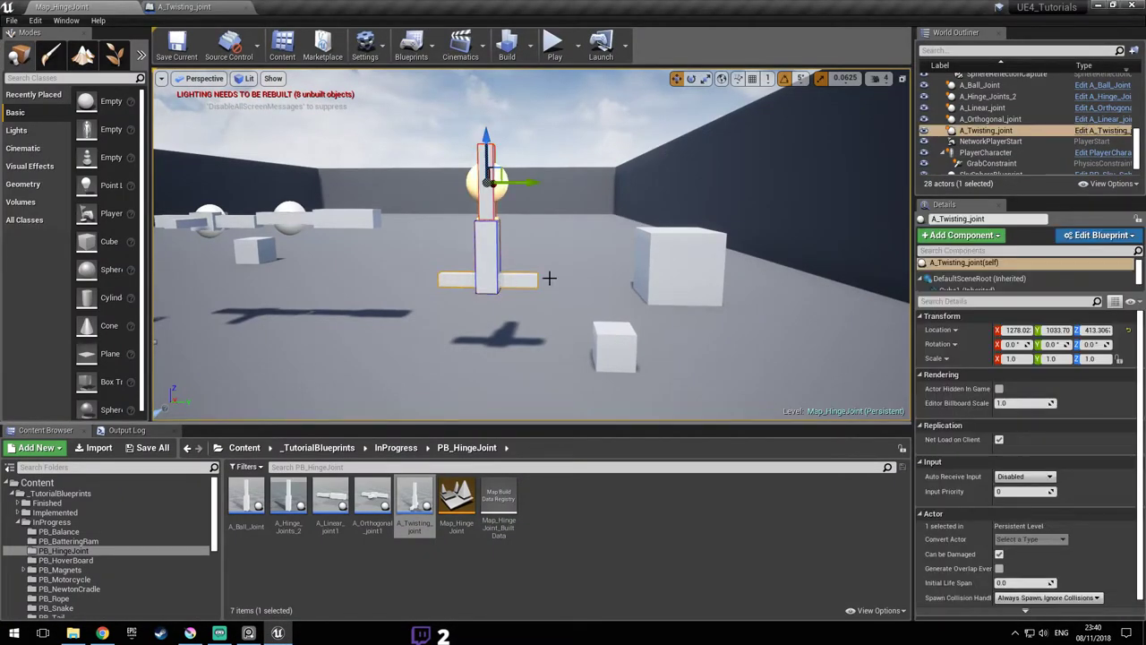
key(ctrl+s)
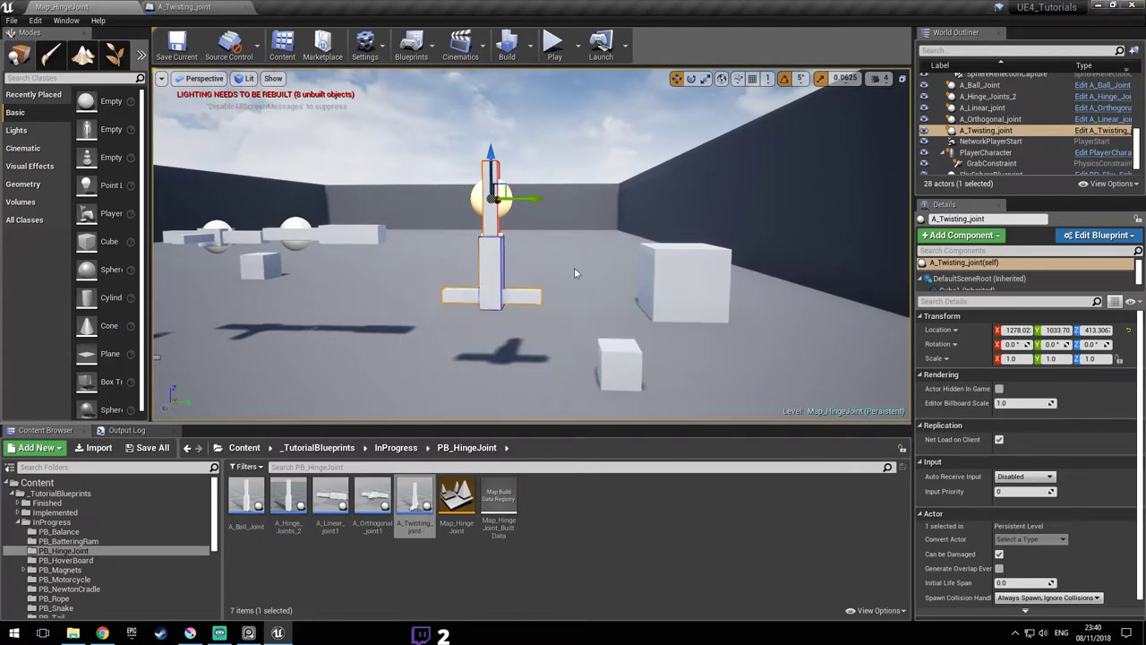
- Switch to the reference board and examine the joint type images, focusing on the (d) U joint's yokes and centre ring
click(249, 633)
right_drag(691, 322, 691, 334)
middle_drag(781, 251, 618, 476)
middle_drag(731, 263, 655, 234)
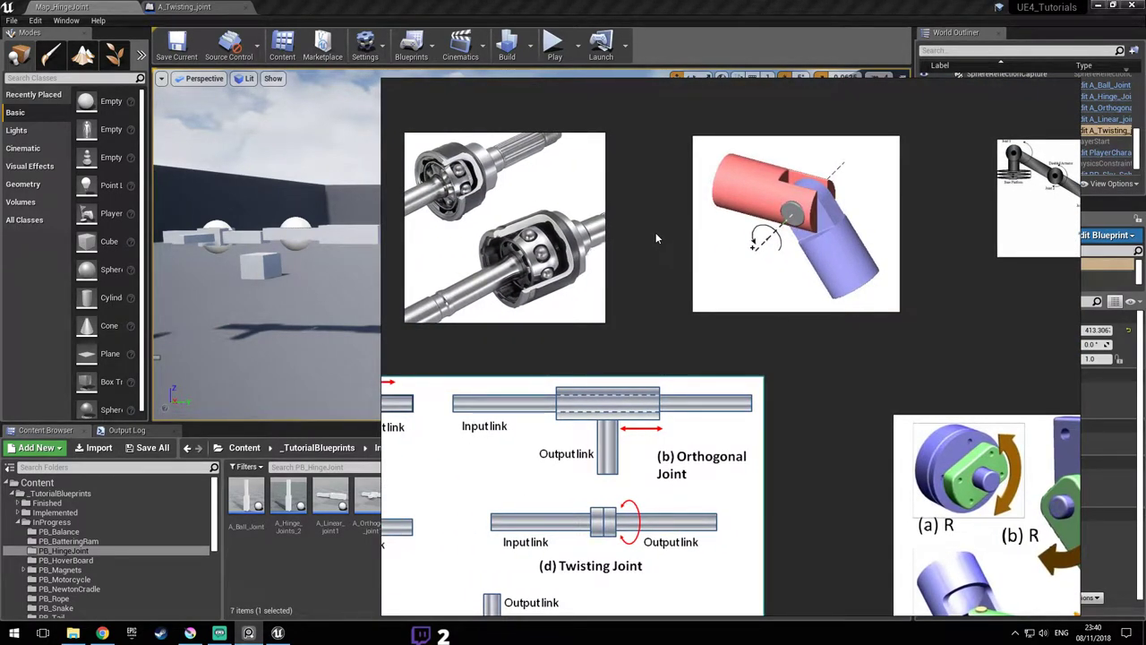
middle_drag(871, 379, 609, 236)
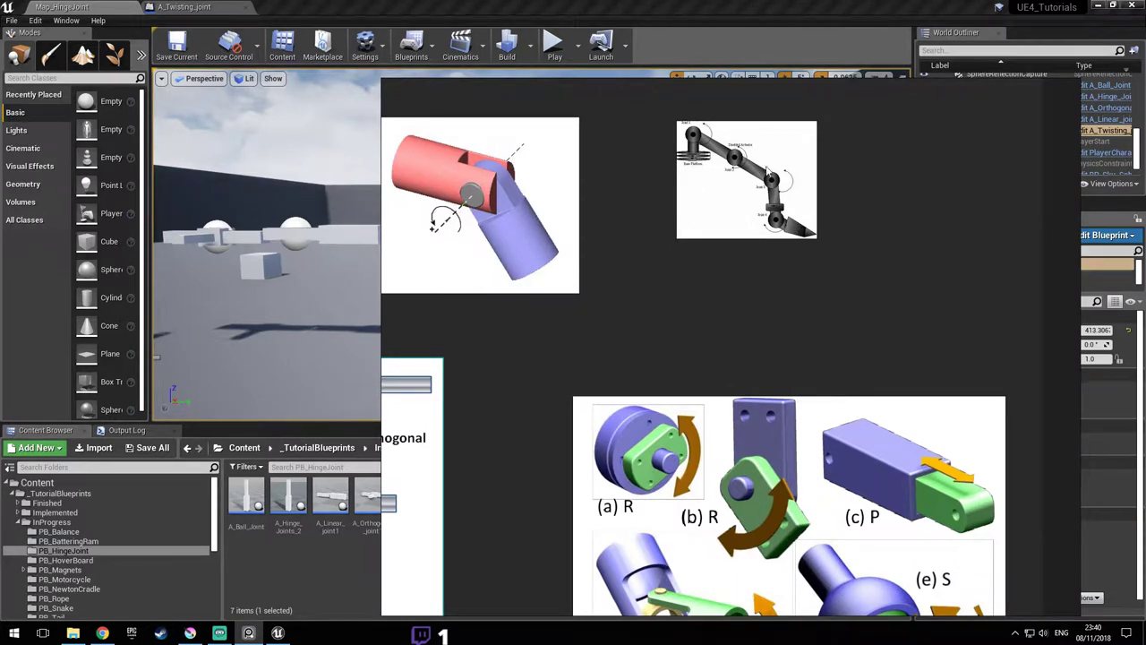
drag(749, 457, 700, 276)
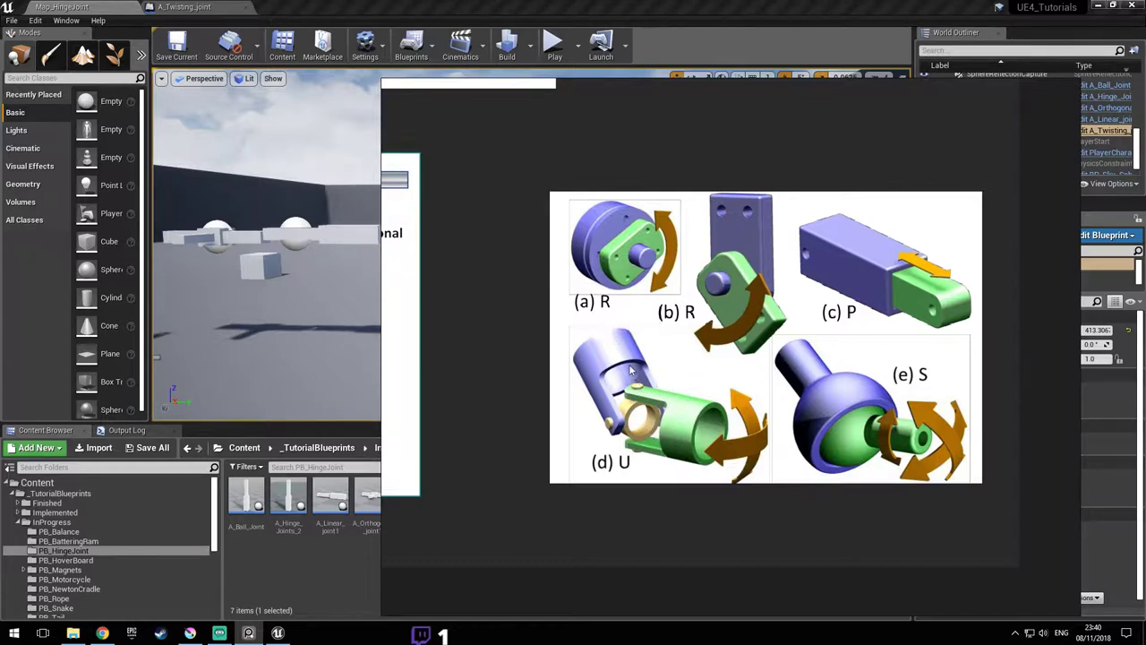
middle_drag(662, 386, 643, 375)
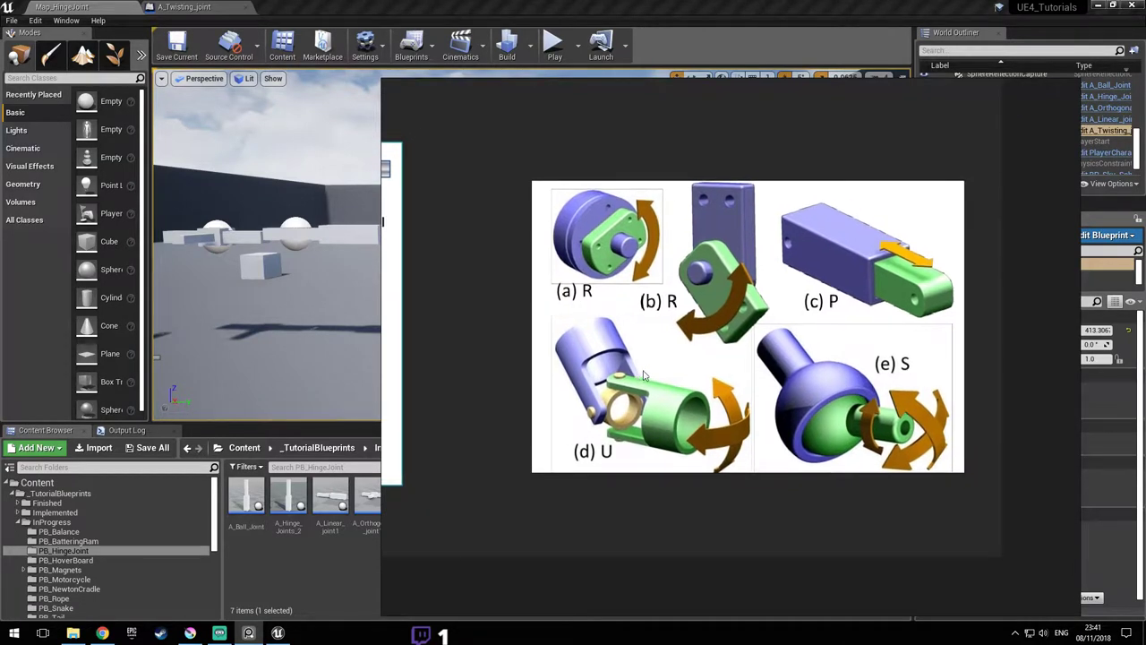
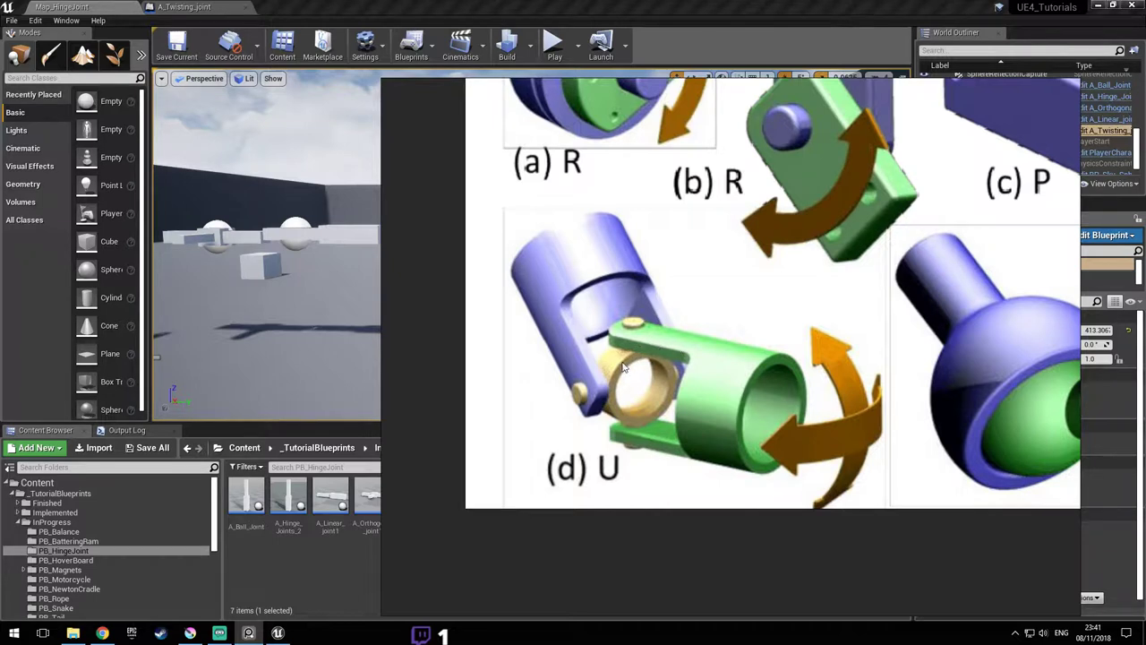
scroll(678, 352, up, 1)
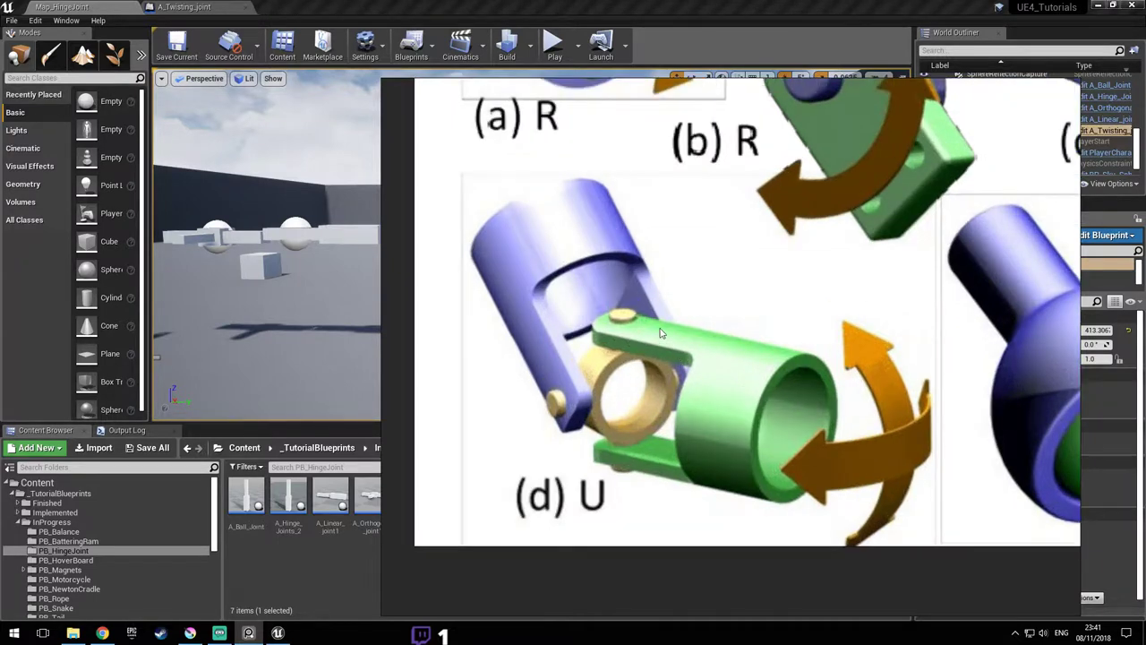
scroll(661, 332, down, 1)
drag(655, 341, 718, 364)
scroll(677, 348, down, 2)
scroll(729, 339, up, 1)
scroll(717, 368, up, 1)
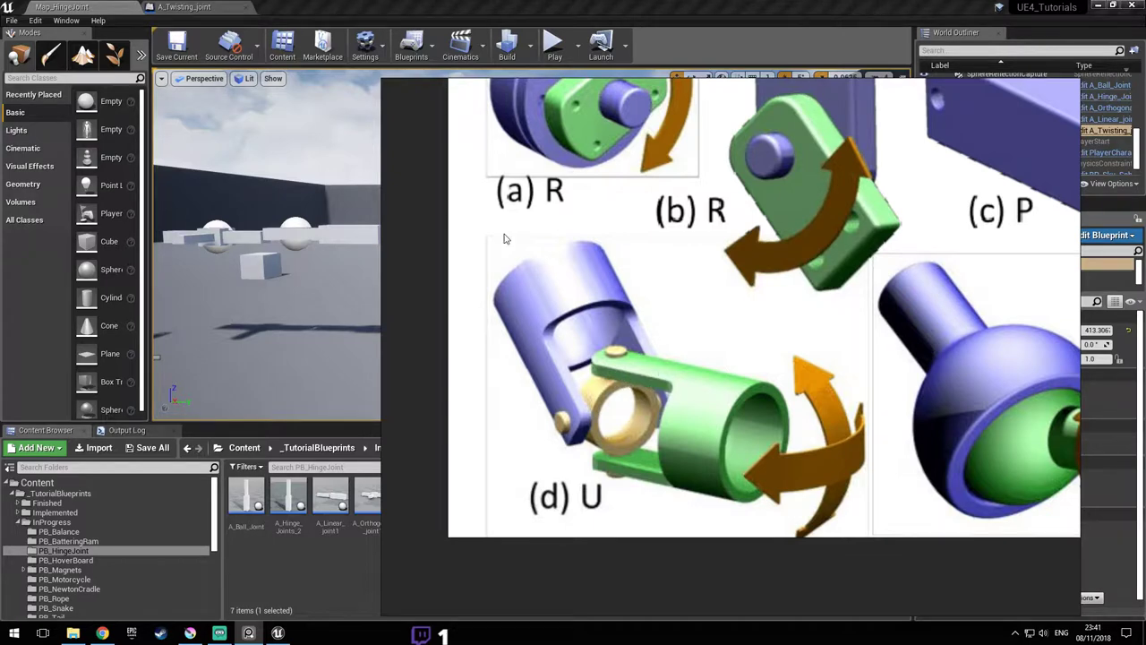
- Return to the Unreal level, look over the placed joints and select the A_Orthogonal_joint actor
mouse_move(335, 253)
right_down()
mouse_move(412, 253)
mouse_move(335, 254)
right_up()
key(ctrl+s)
mouse_move(505, 286)
right_down()
mouse_move(476, 285)
mouse_move(510, 286)
right_up()
key(a)
key(w)
right_drag(434, 282, 411, 283)
click(438, 188)
right_drag(633, 298, 692, 327)
key(s)
key(w)
click(633, 299)
key(s)
key(d)
click(557, 496)
right_click(556, 494)
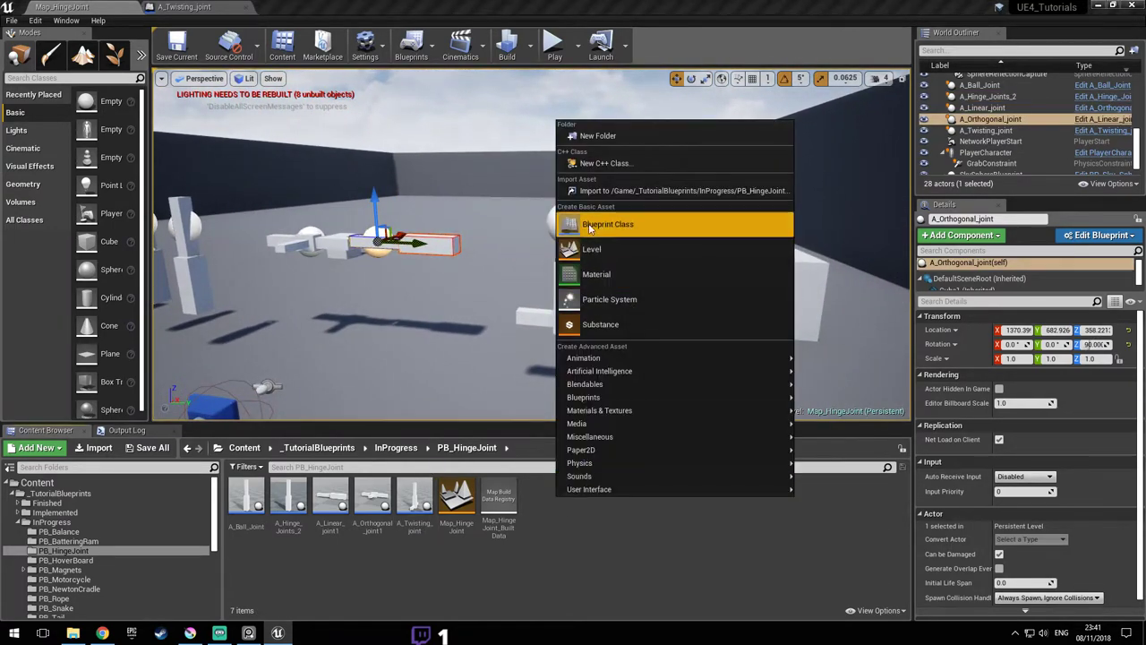
click(629, 224)
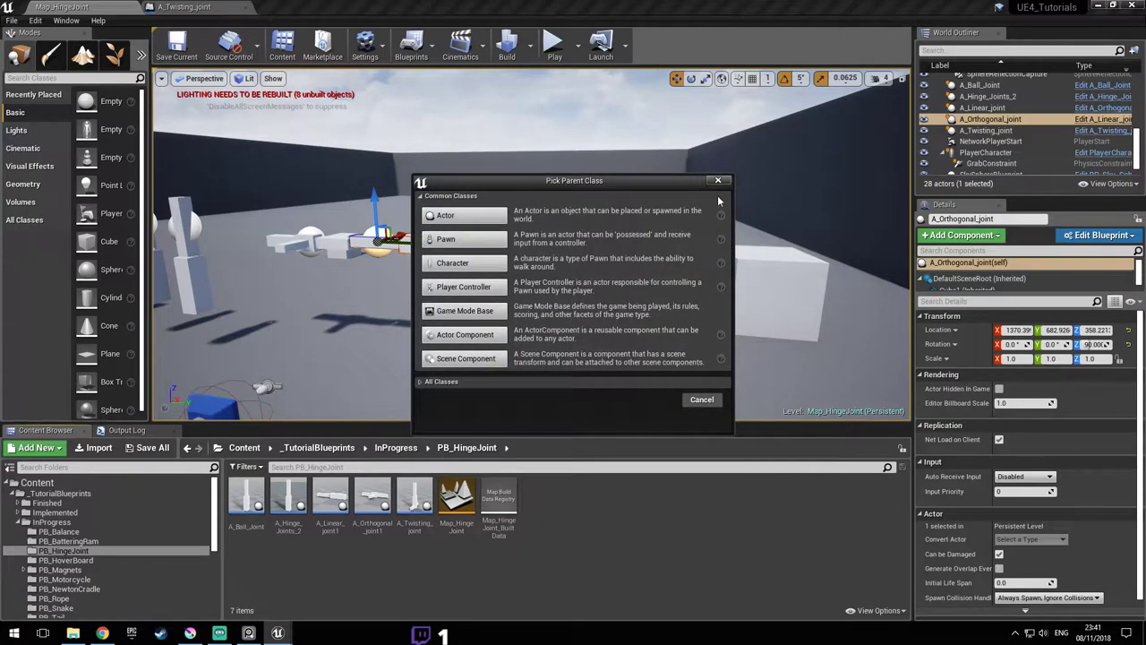
click(717, 180)
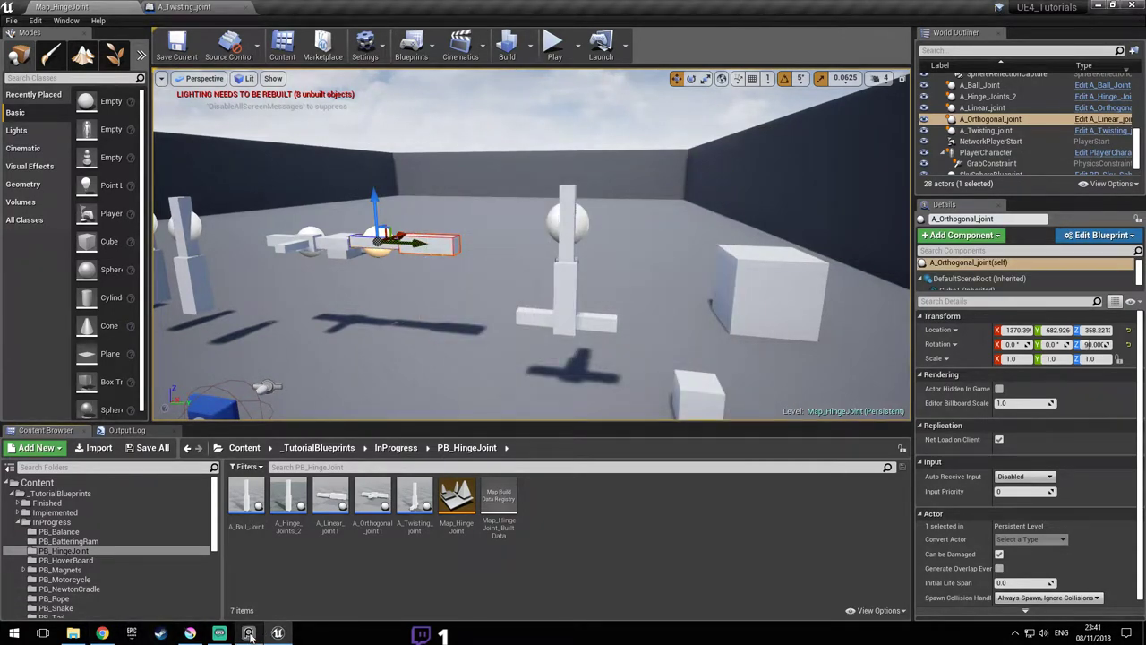
- Return to the reference board and check the (d) U joint within the full R, P, U and S diagram
click(220, 633)
click(249, 633)
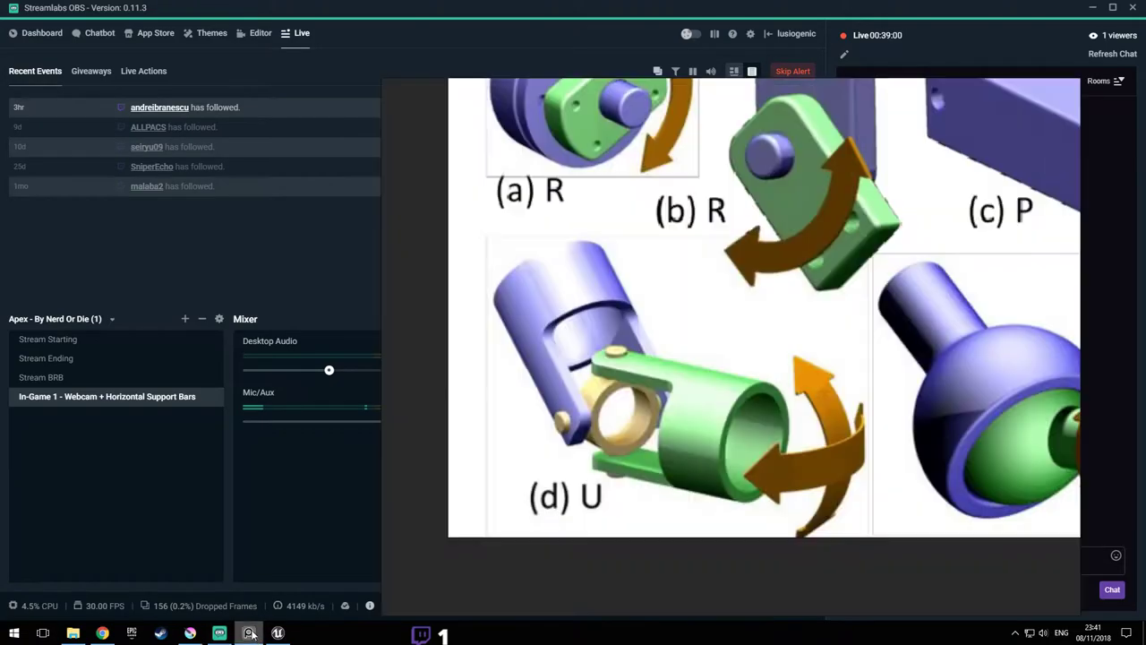
click(278, 633)
click(249, 633)
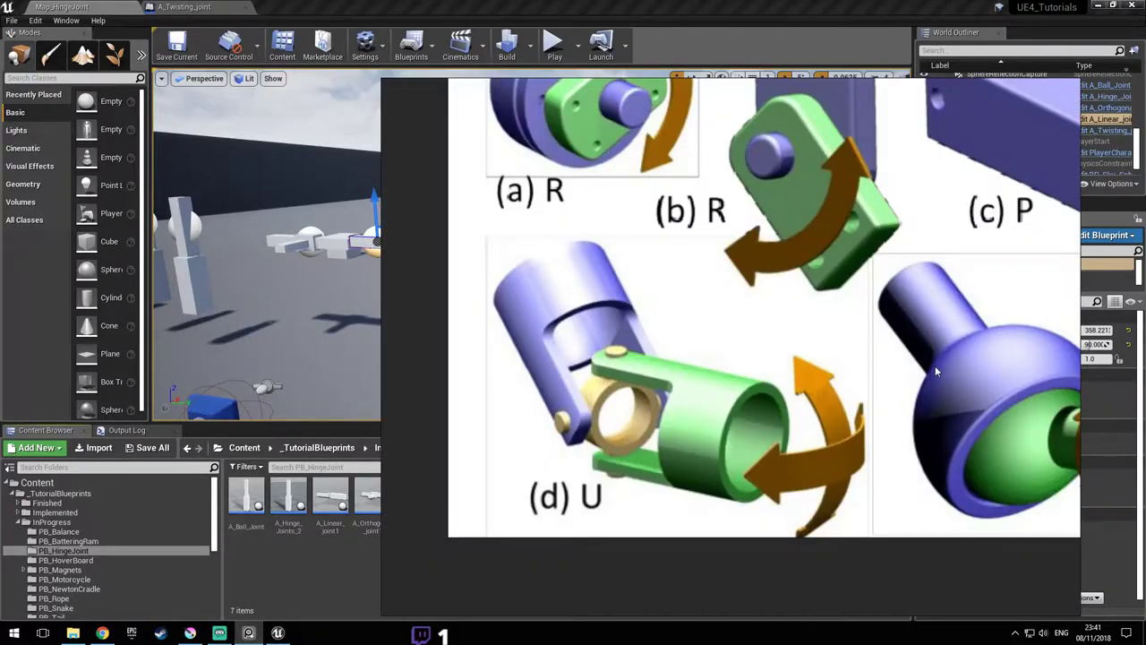
scroll(947, 358, down, 2)
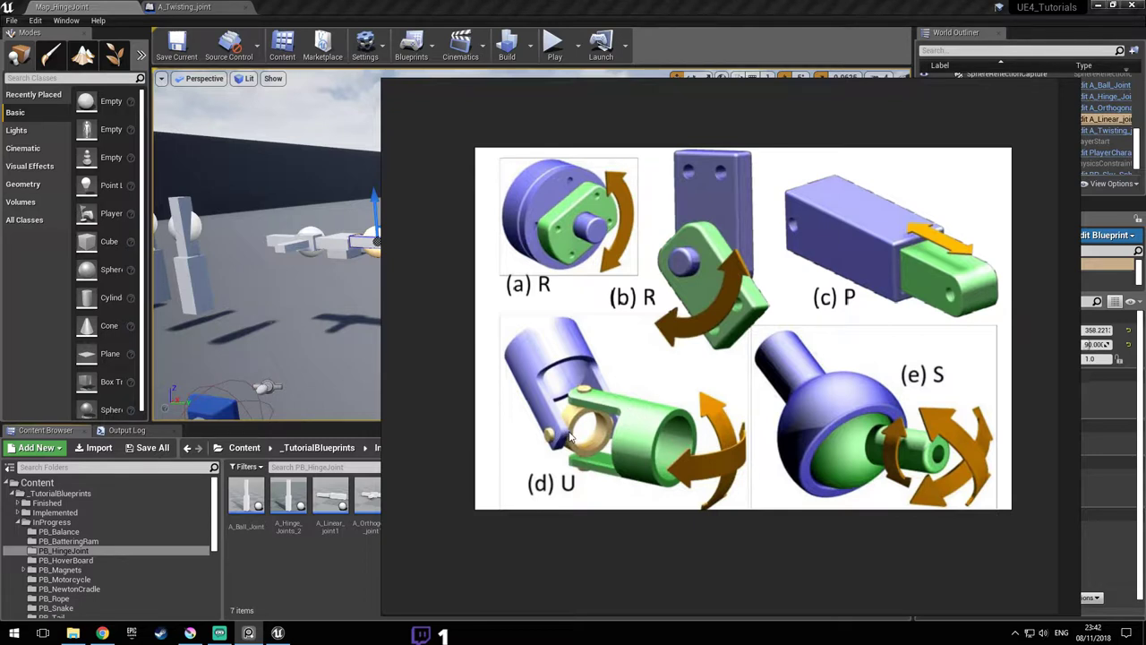
- Switch to the browser and search for "mechanical u joint" on DuckDuckGo and Google to identify the joint's name
click(102, 633)
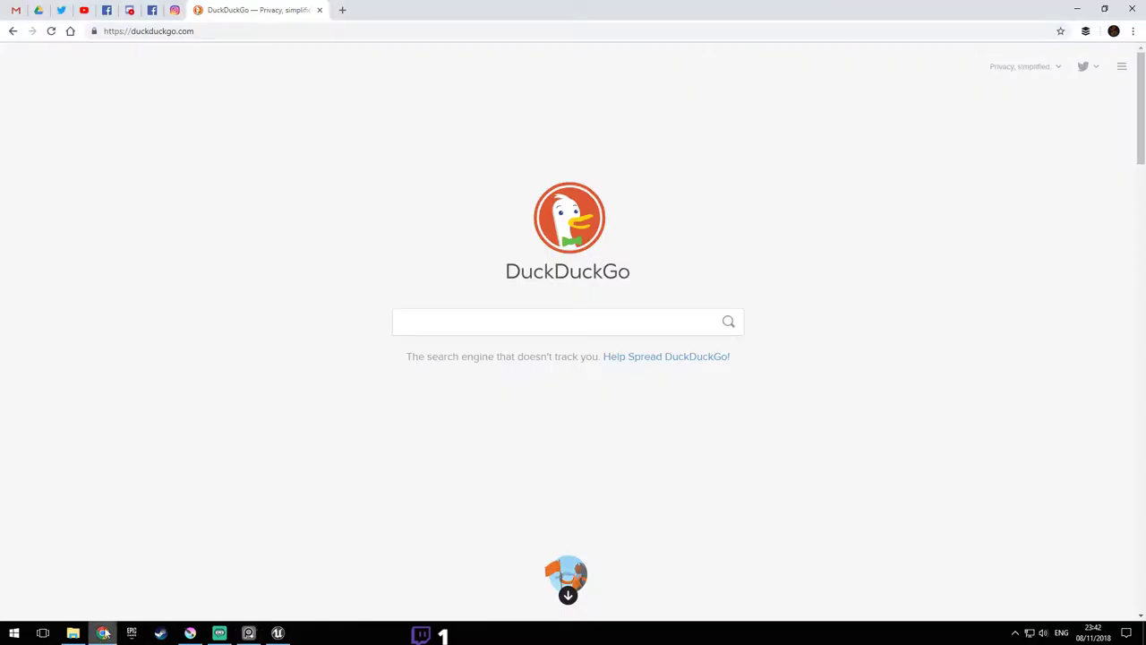
text(mechanical u joint)
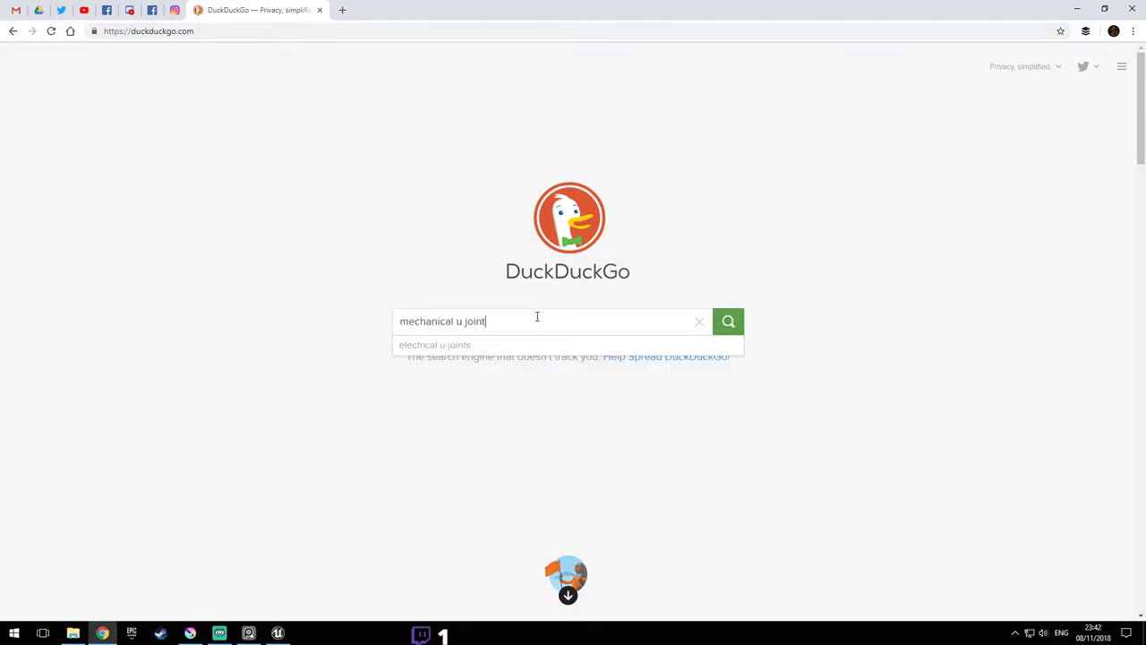
key(Return)
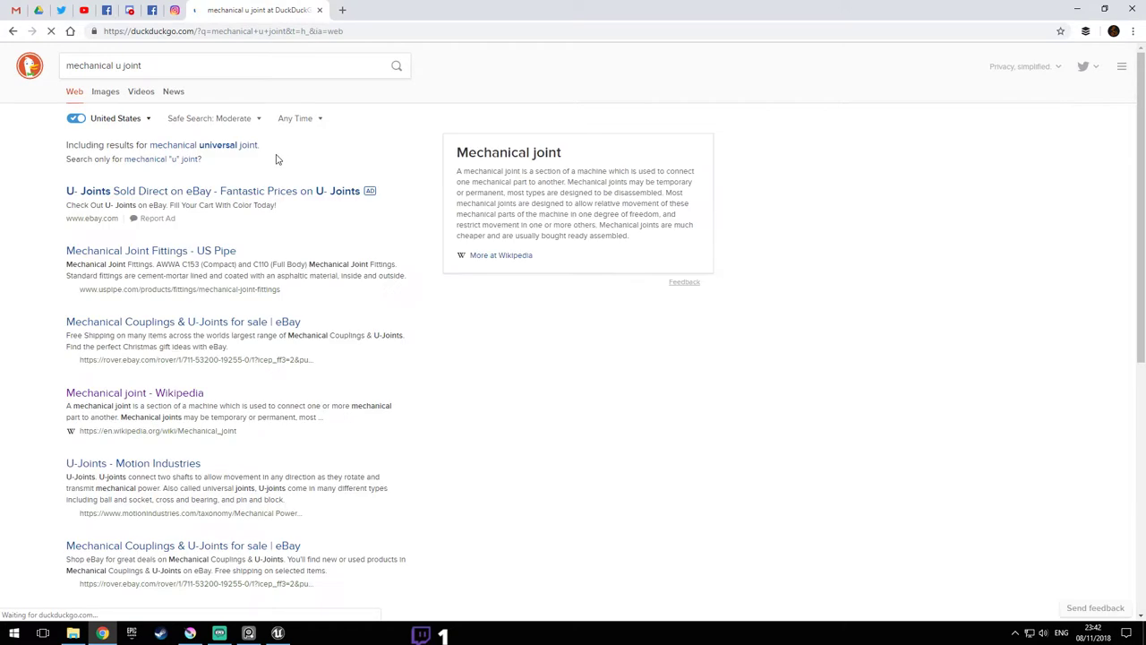
drag(167, 68, 84, 52)
key(ctrl+c)
click(144, 37)
key(ctrl+v)
key(Return)
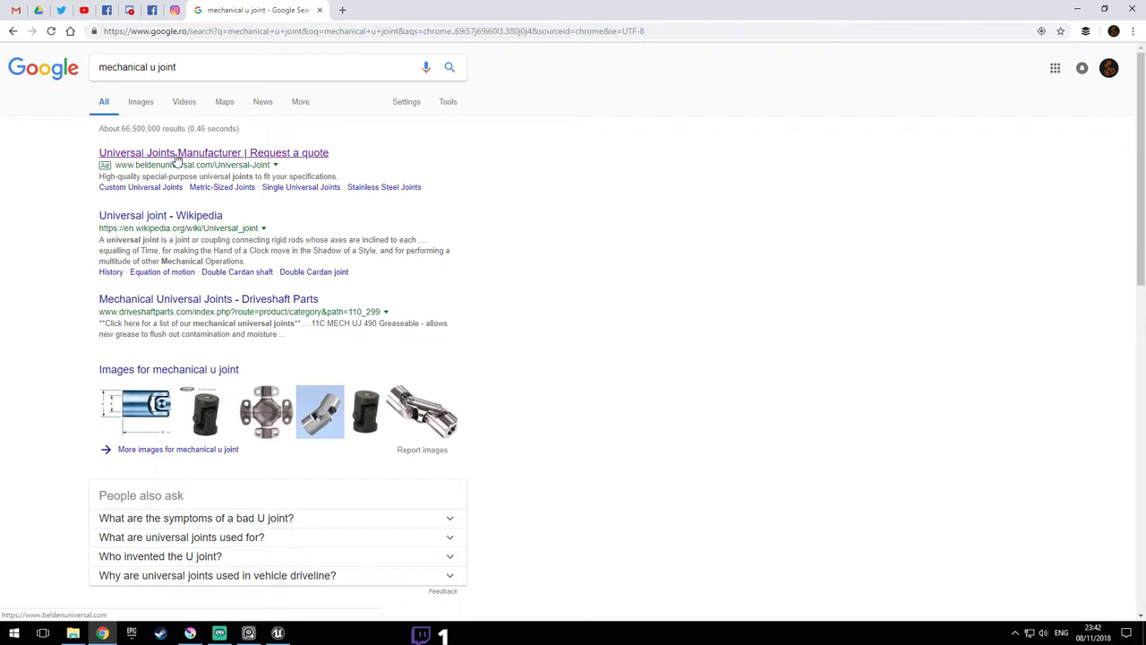
click(69, 31)
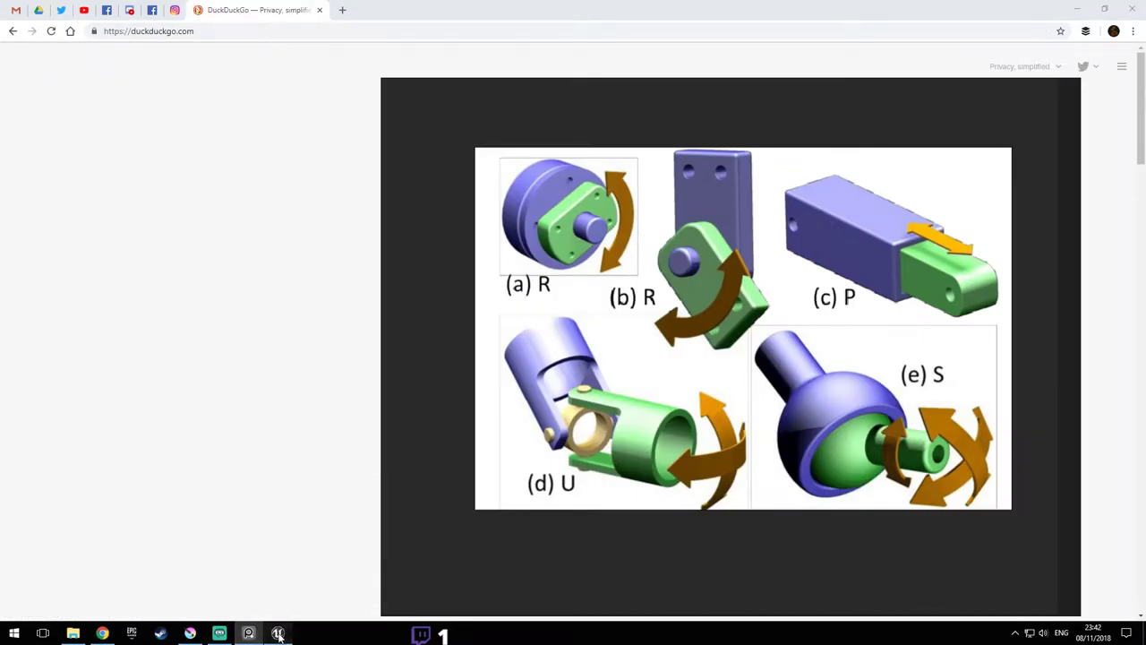
- Switch back to Unreal and create an Actor blueprint named A_Universal_joint in the PB_HingeJoint folder
click(278, 634)
right_click(580, 522)
mouse_move(566, 474)
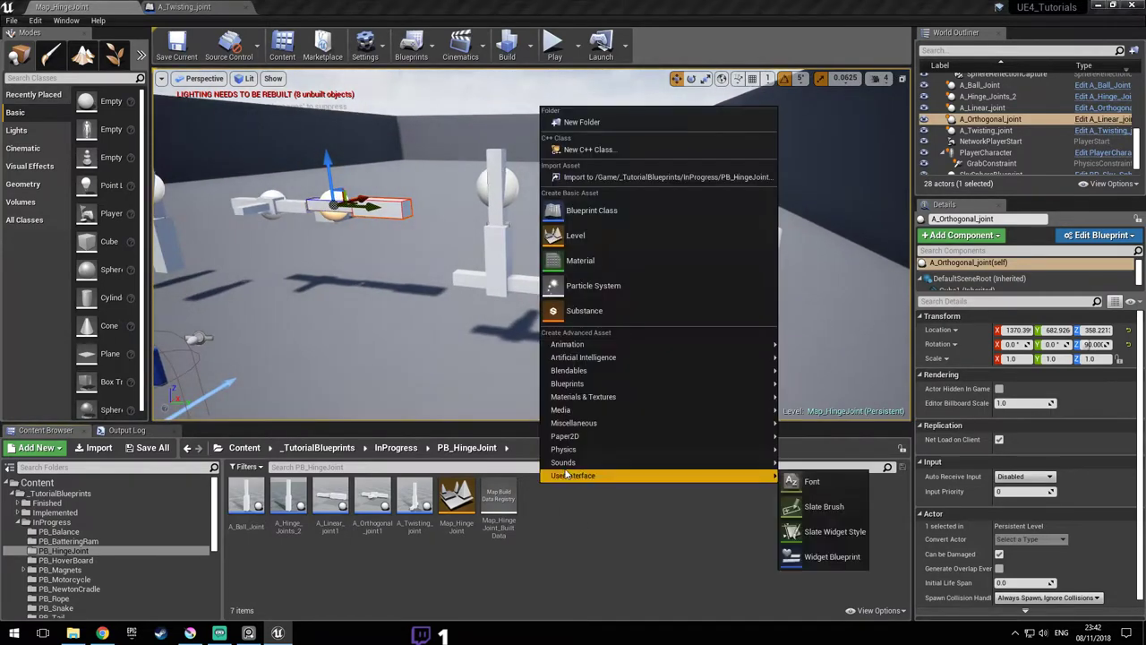
click(591, 211)
click(461, 218)
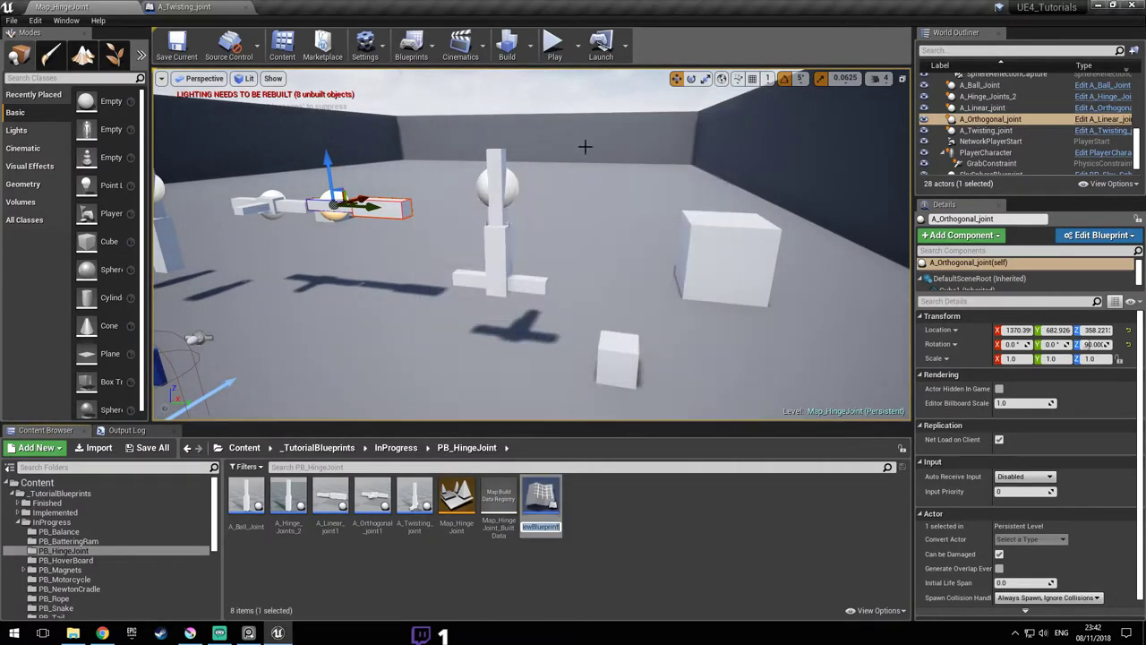
text(A_)
text(Univers)
text(al_joint)
key(Return)
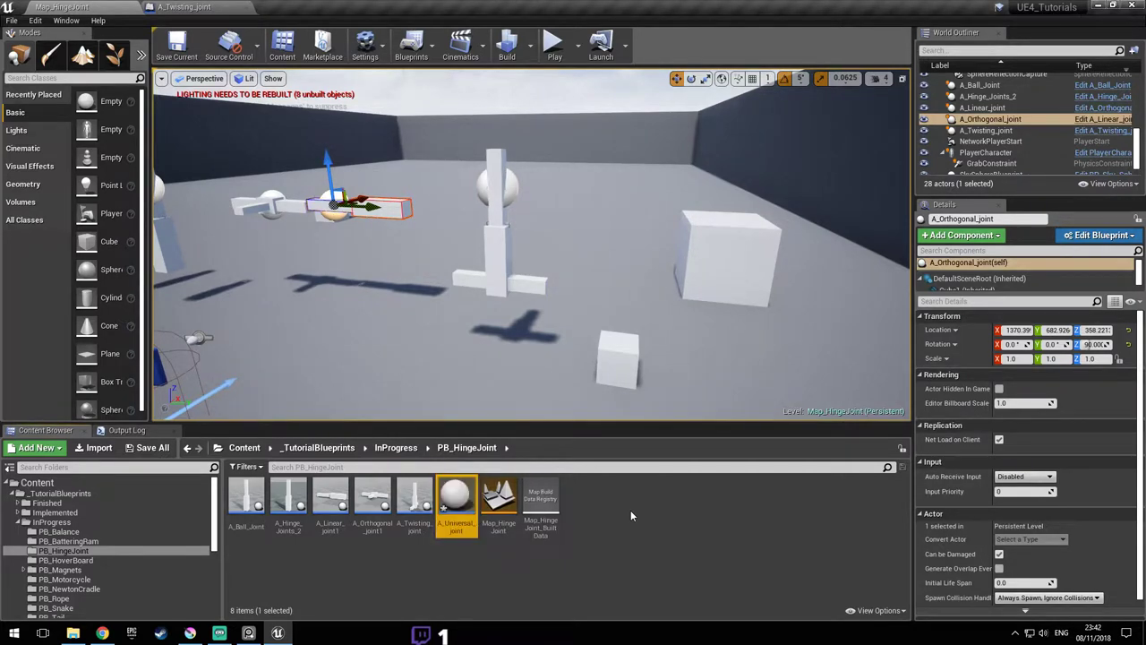
- Open the A_Universal_joint blueprint for editing and close the A_Twisting_joint blueprint
double_click(456, 513)
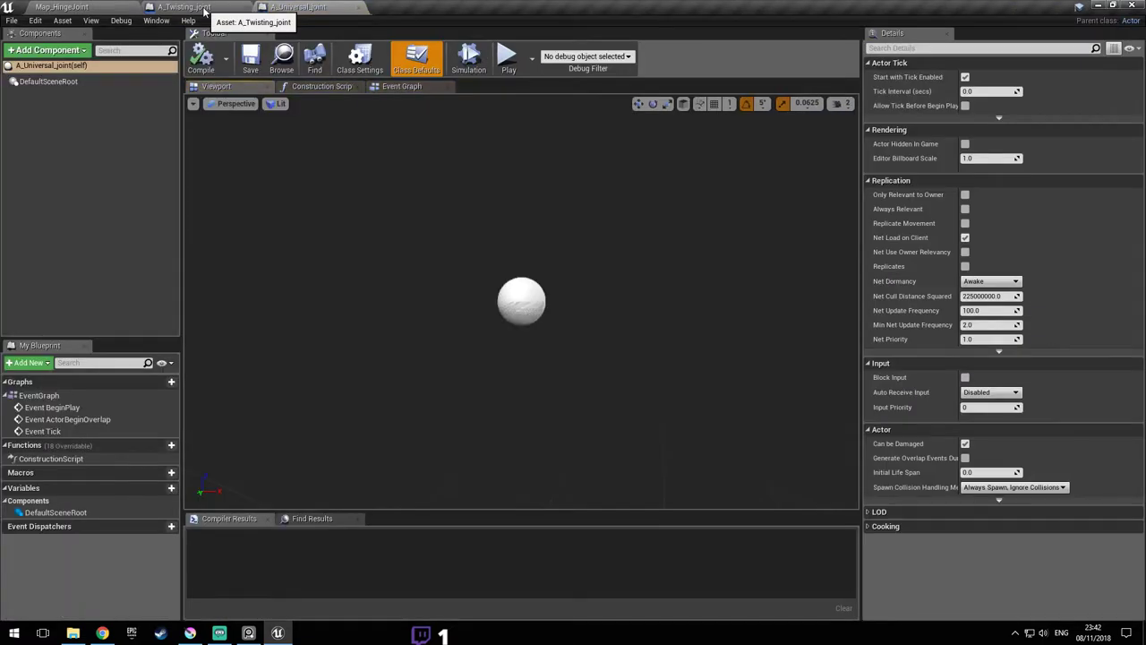
middle_click(198, 11)
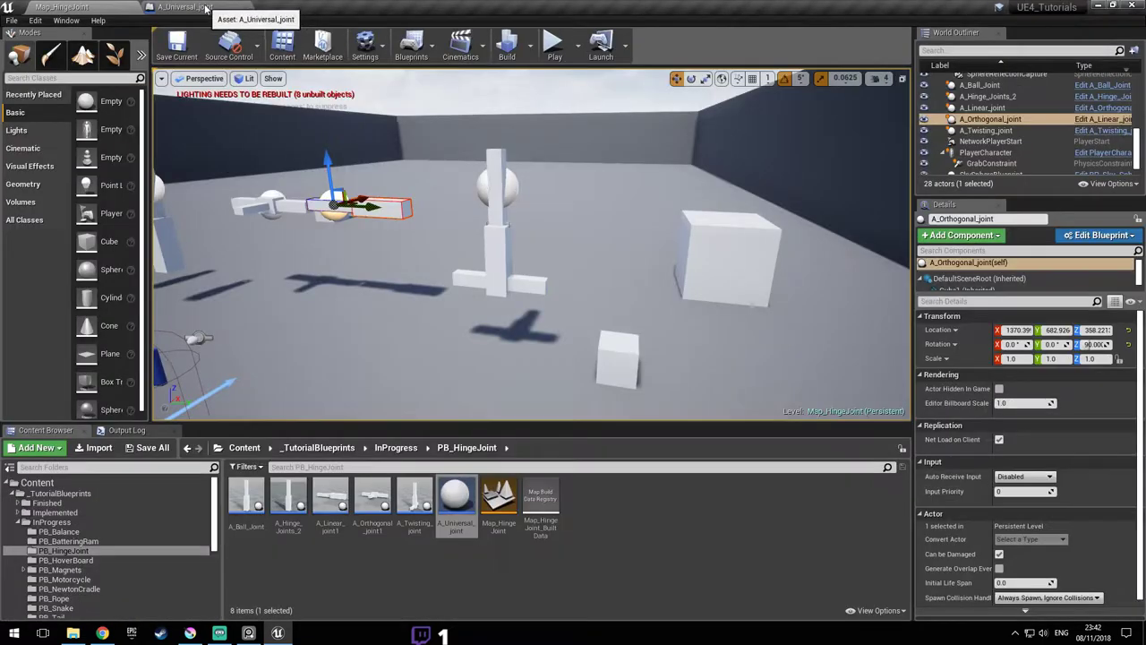
click(199, 11)
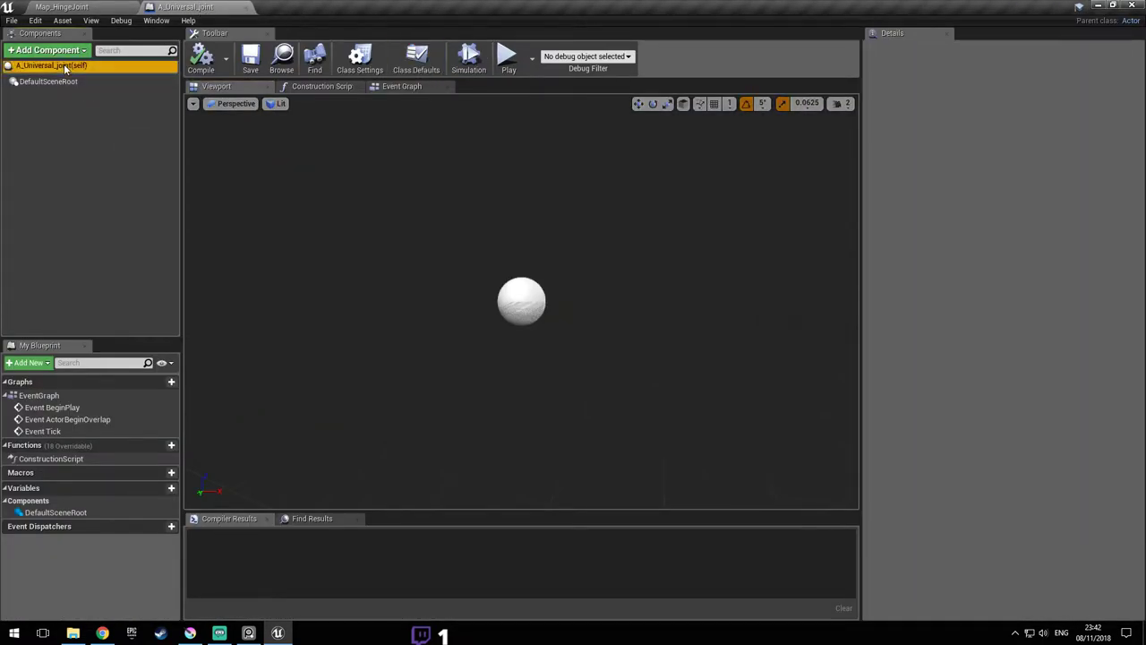
- Add a cube component named Cube1 to the A_Universal_joint blueprint
click(47, 50)
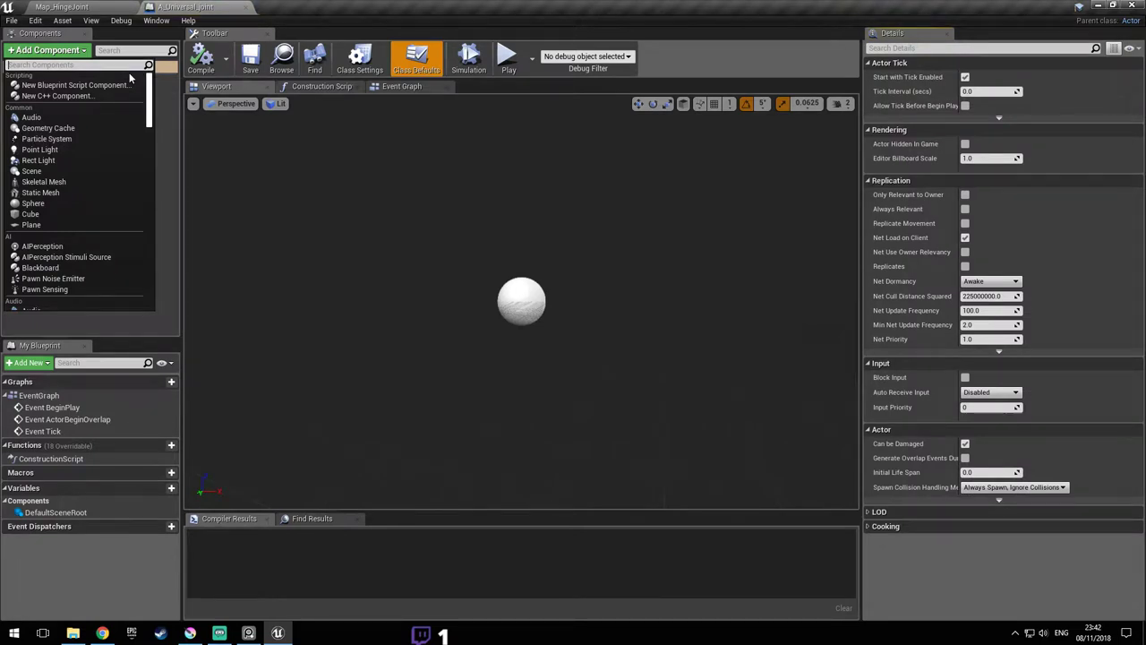
text(cube)
key(Return)
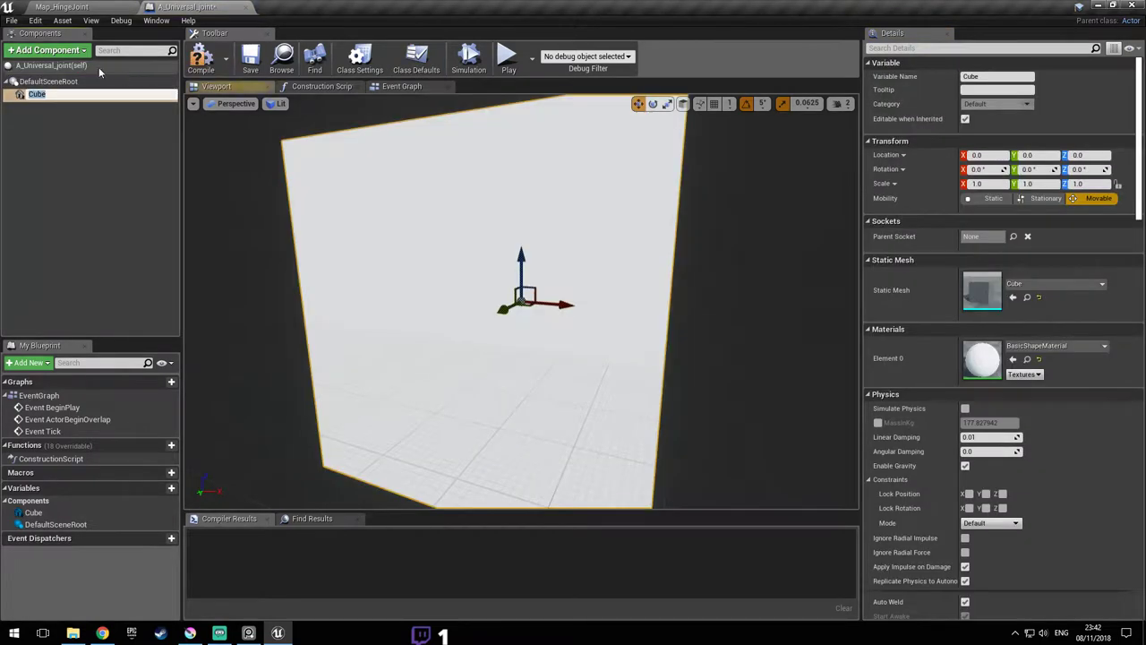
click(90, 93)
text(1)
click(84, 121)
- Add a second cube component named Cube2 under DefaultSceneRoot, beside Cube1
click(66, 80)
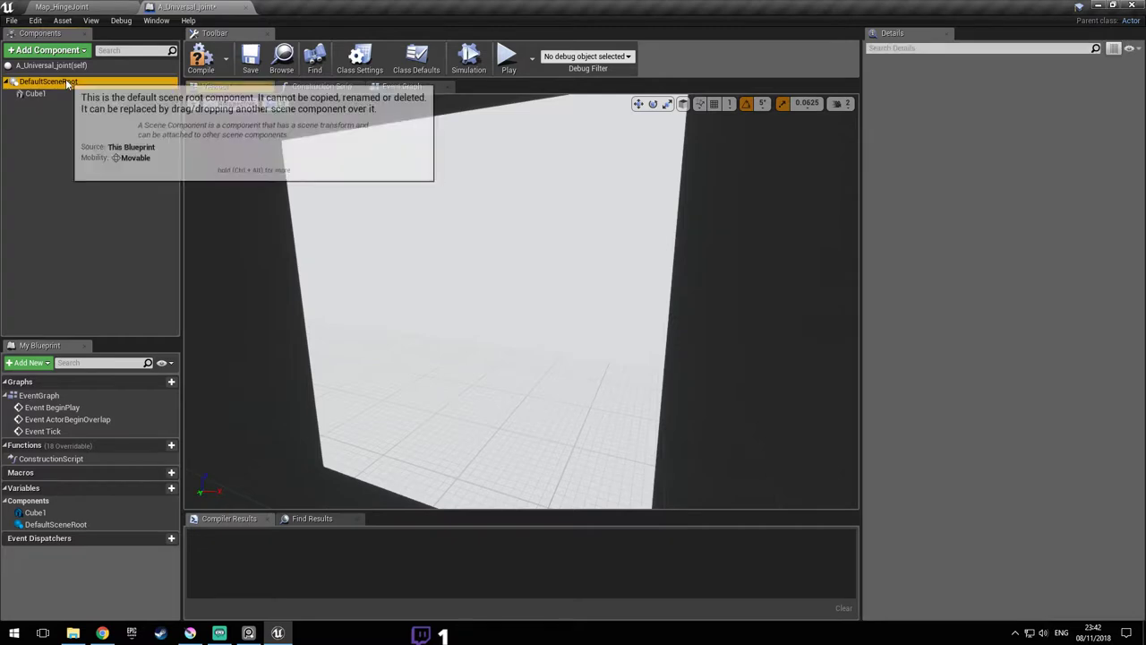
click(70, 52)
text(cube)
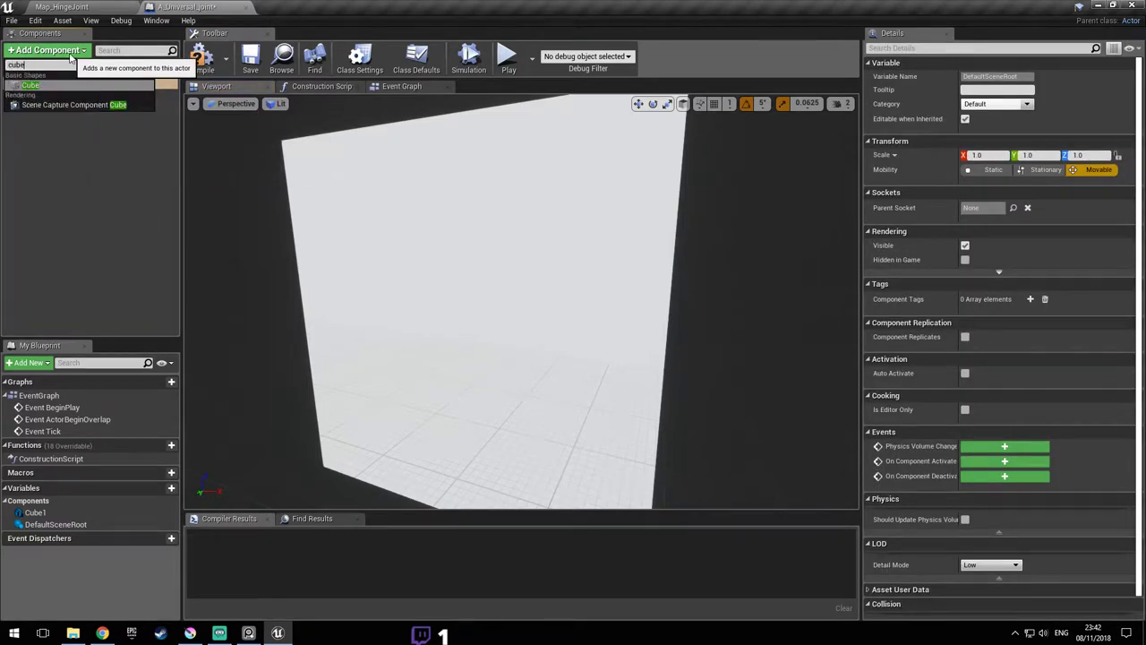
click(102, 97)
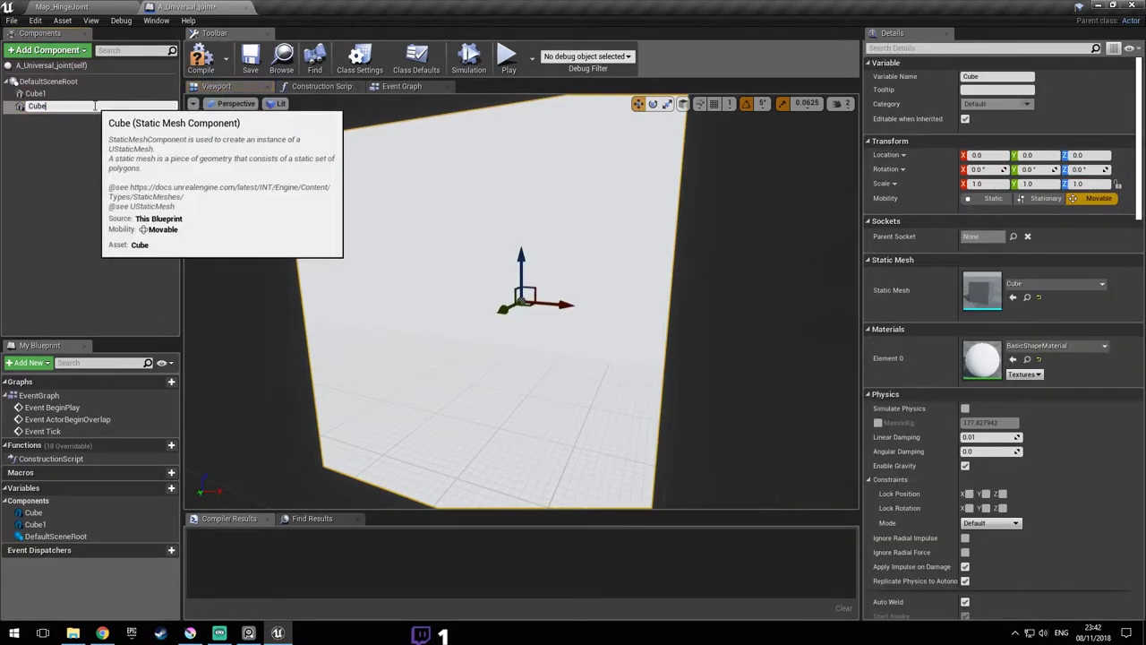
text(2)
key(Return)
- Add a Physics Constraint component named U_Joint under DefaultSceneRoot
click(48, 81)
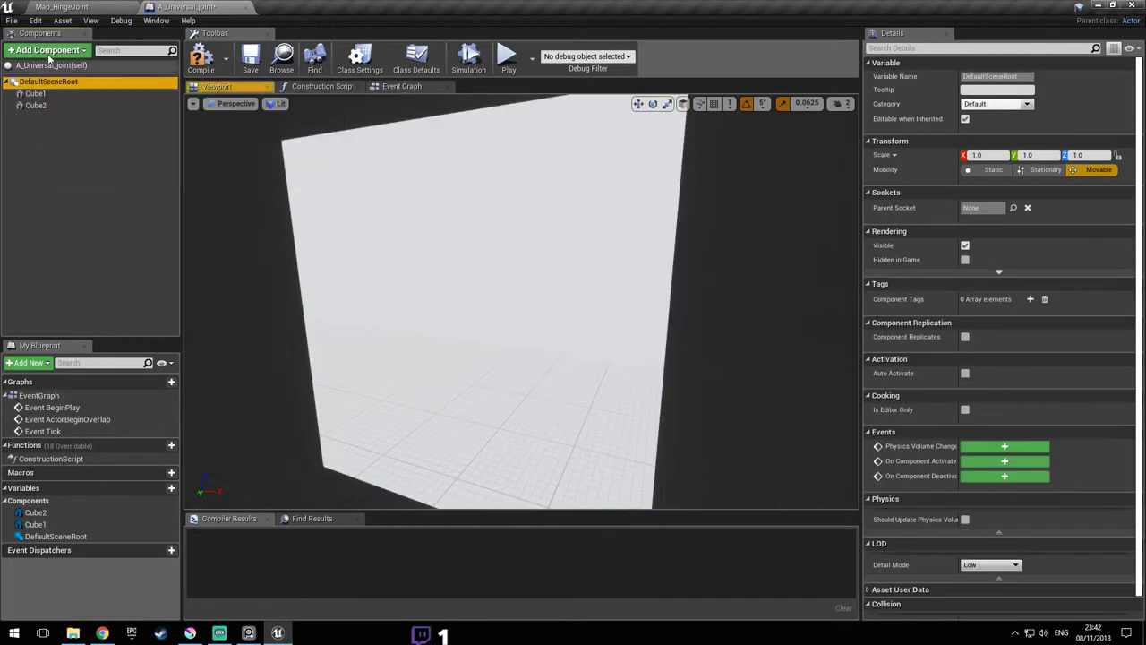
click(67, 50)
text(physics)
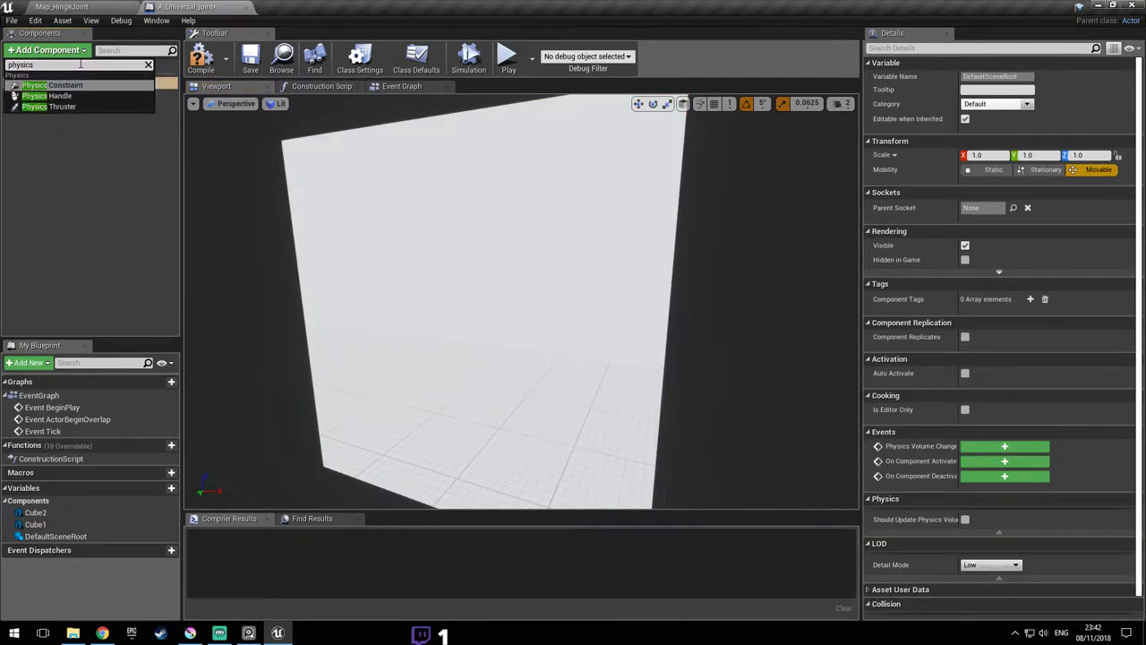
key(Return)
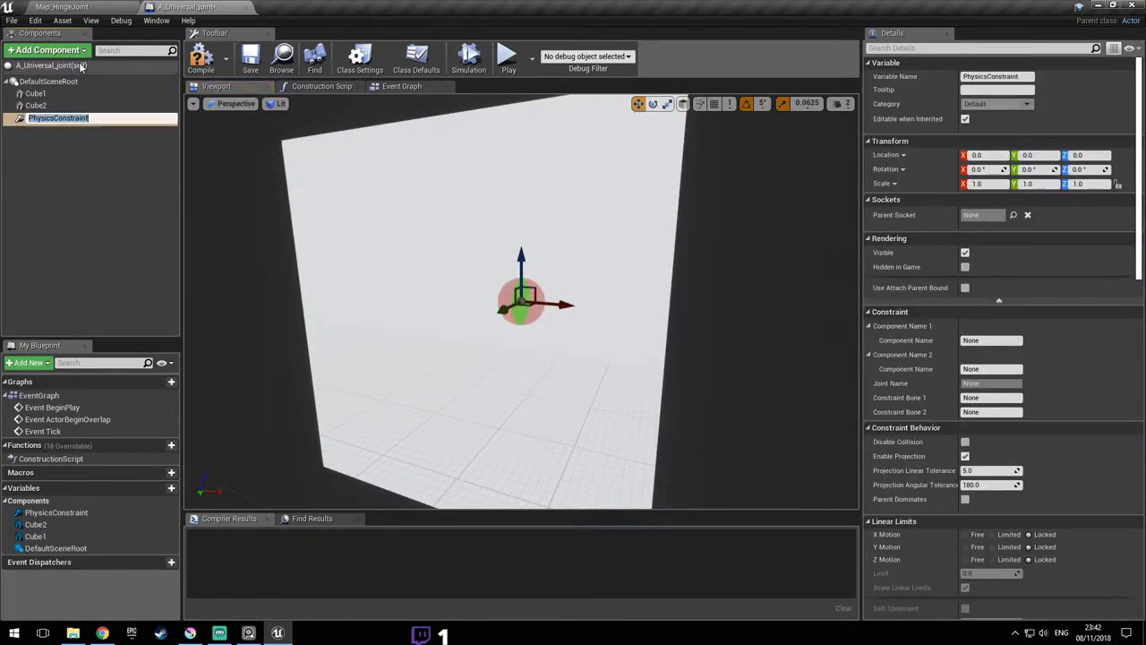
text(U_Joint)
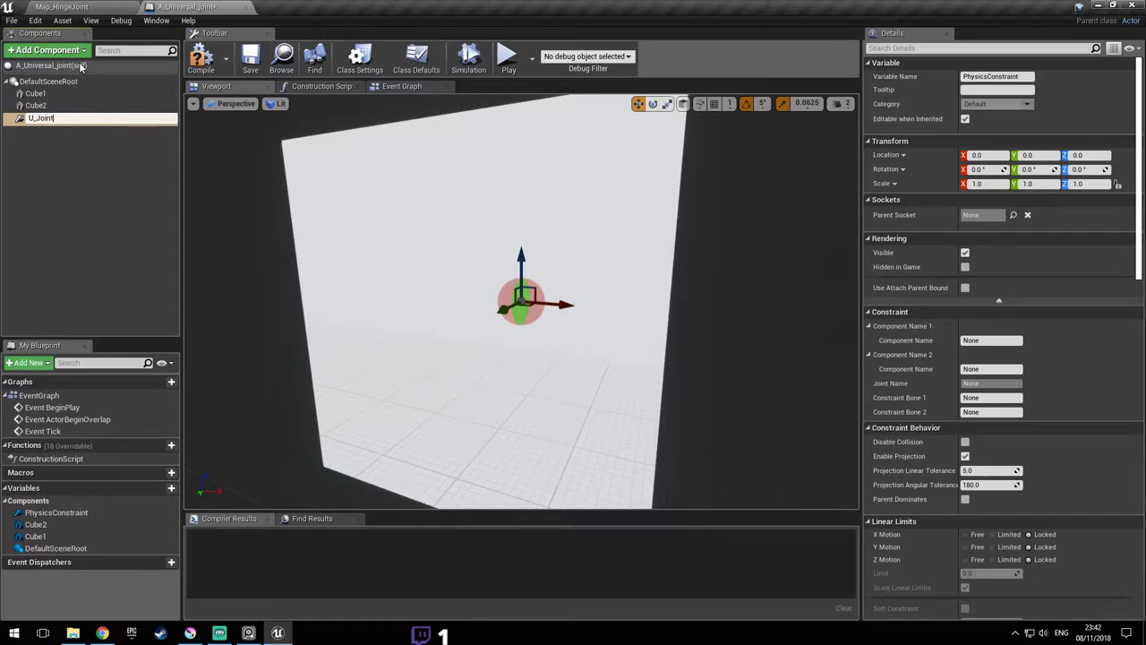
key(Return)
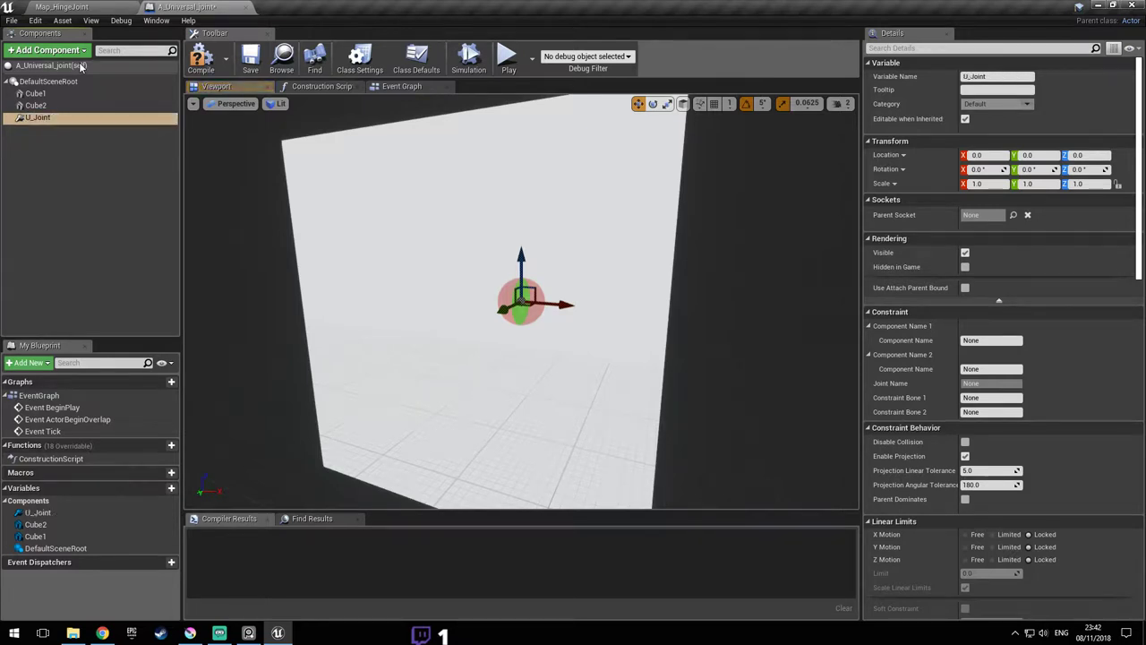
- Look over the two cubes and the U_Joint constraint, and check the (d) U joint on the reference board
click(90, 106)
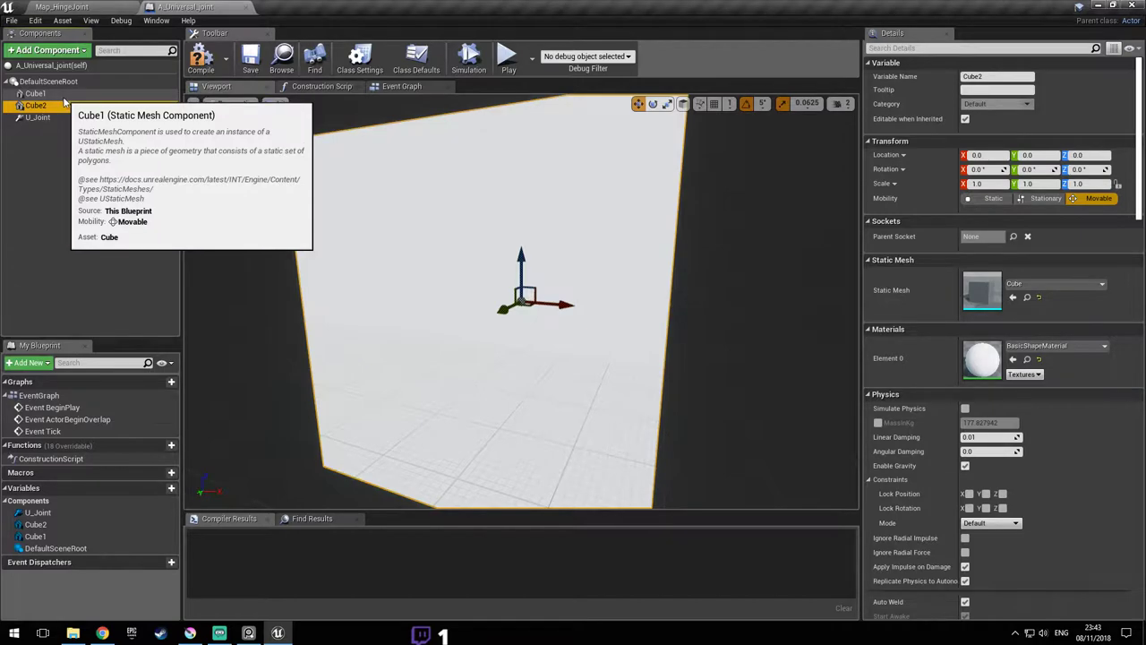
click(40, 117)
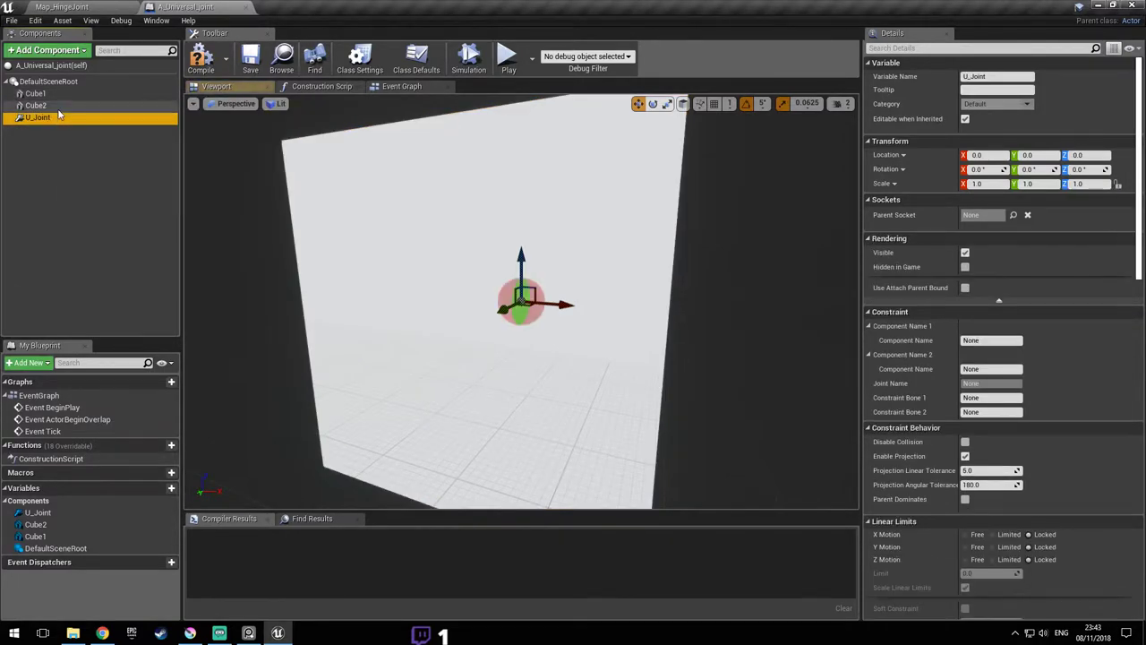
click(36, 94)
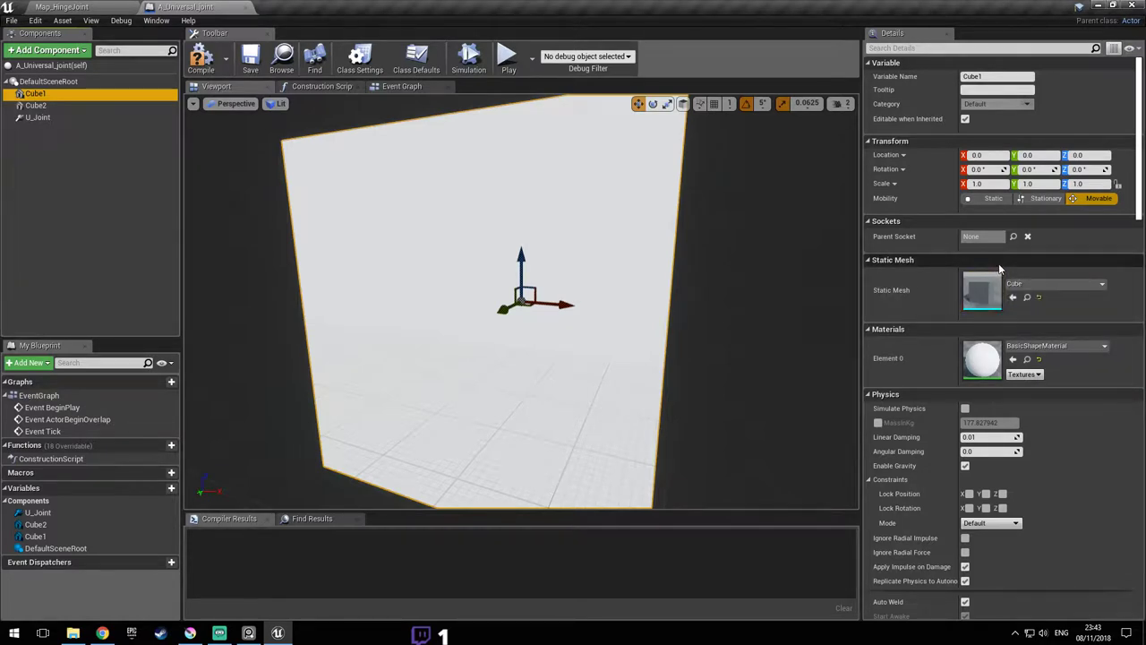
click(70, 122)
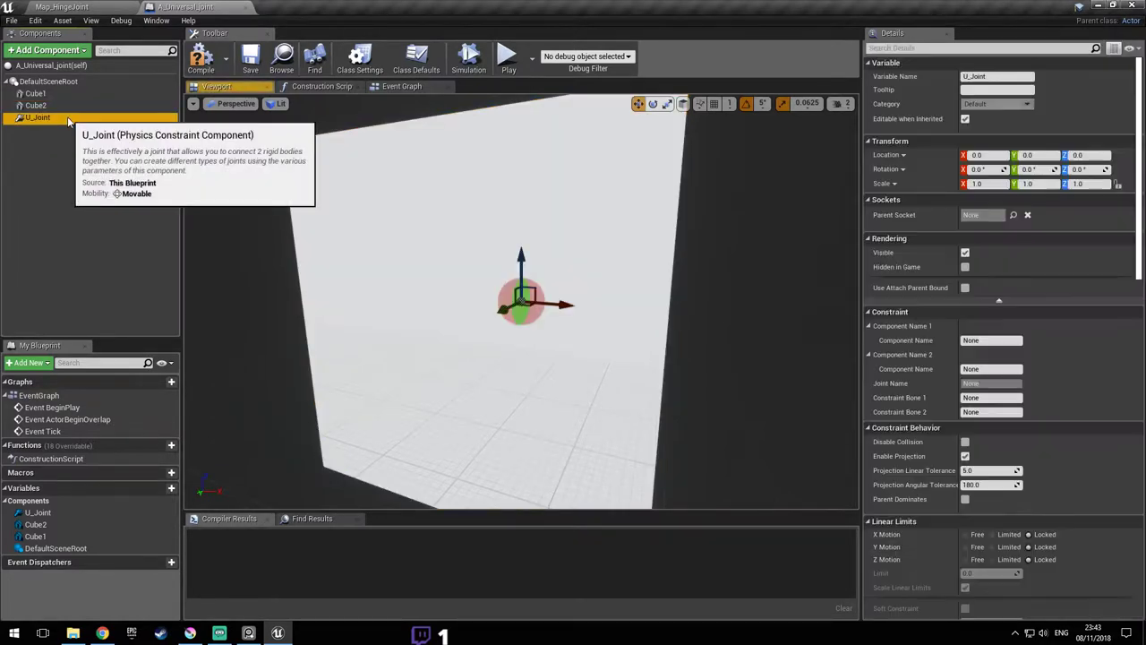
click(246, 636)
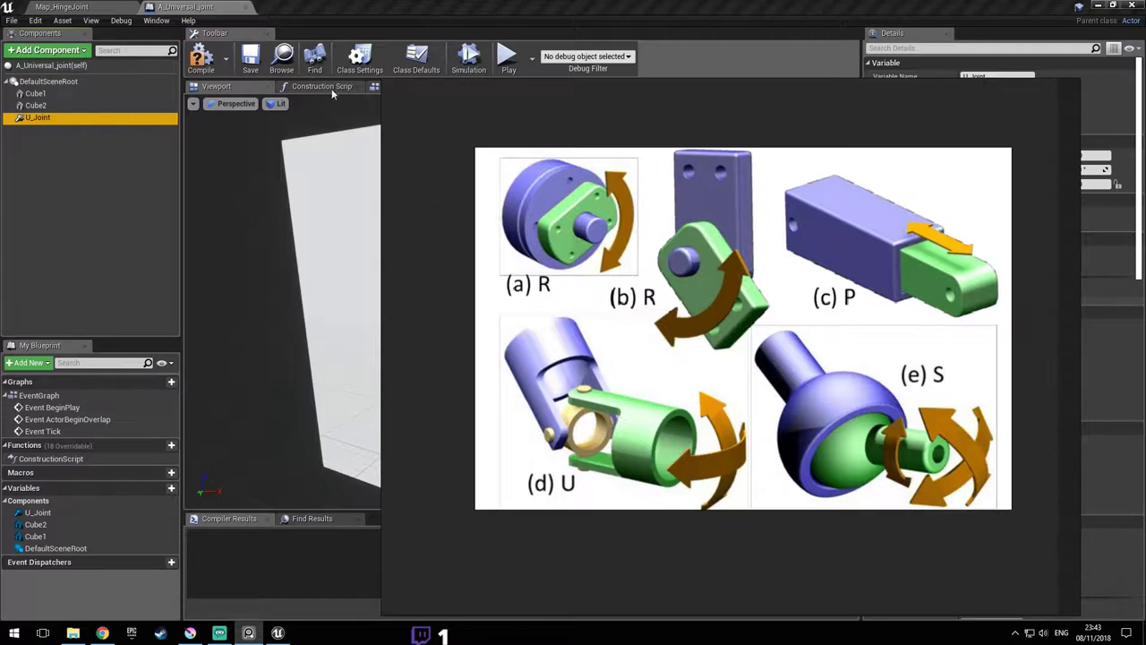
click(362, 125)
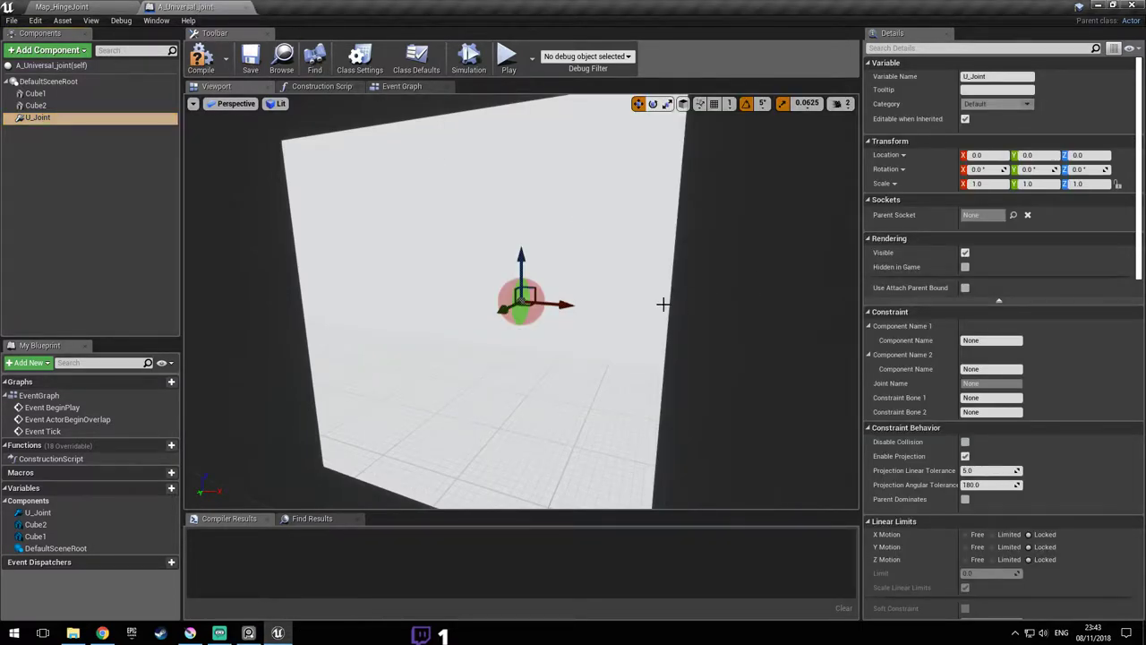
- Lock the U_Joint constraint's Swing 1 and Twist angular motions
right_drag(588, 287, 607, 279)
scroll(1071, 348, down, 10)
click(1044, 292)
click(1044, 317)
right_drag(671, 296, 654, 269)
- Set Cube1's scale to 0.2 on the X, Y and Z axes
click(36, 94)
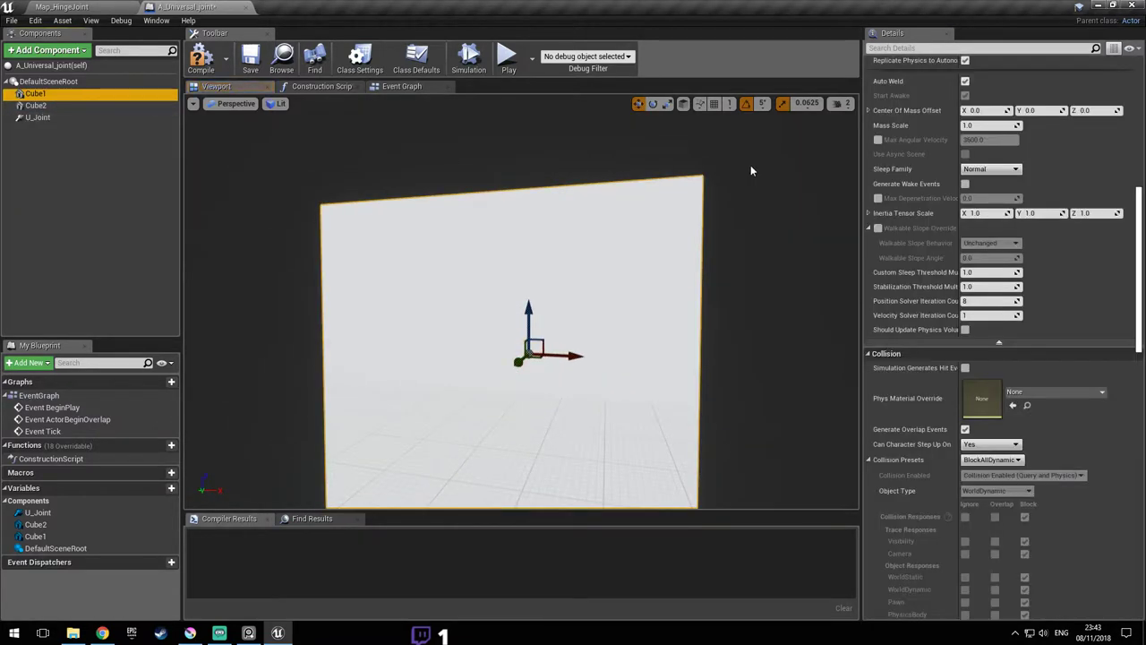
click(1000, 213)
drag(1141, 301, 1140, 171)
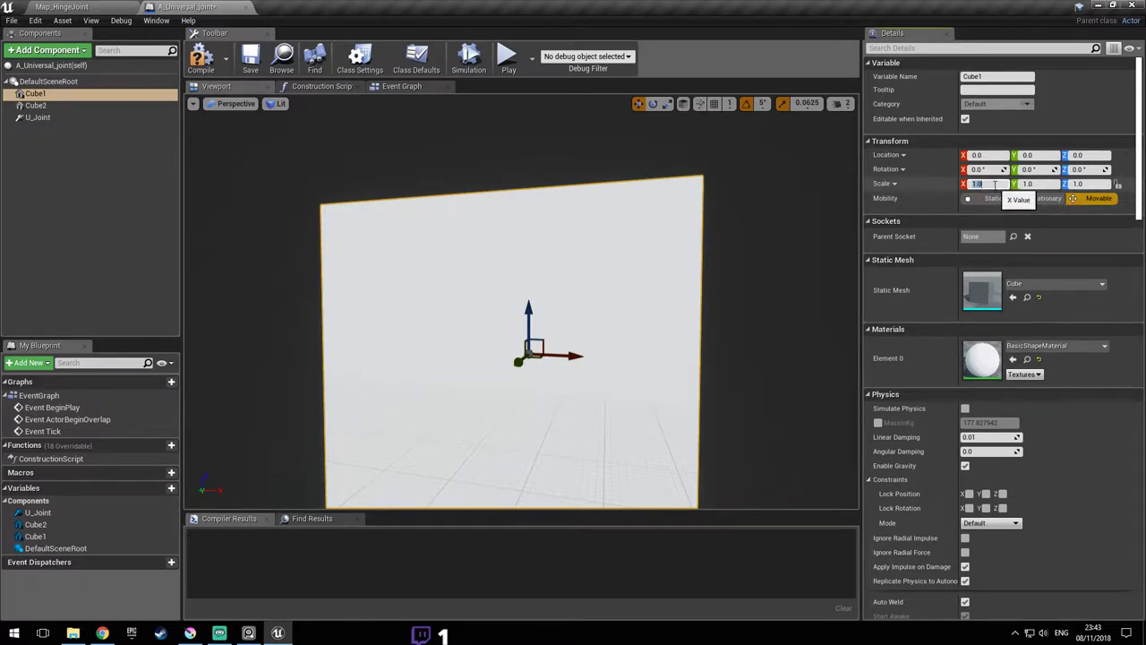
key(Tab)
text(0.2)
key(Tab)
text(0.2)
key(Return)
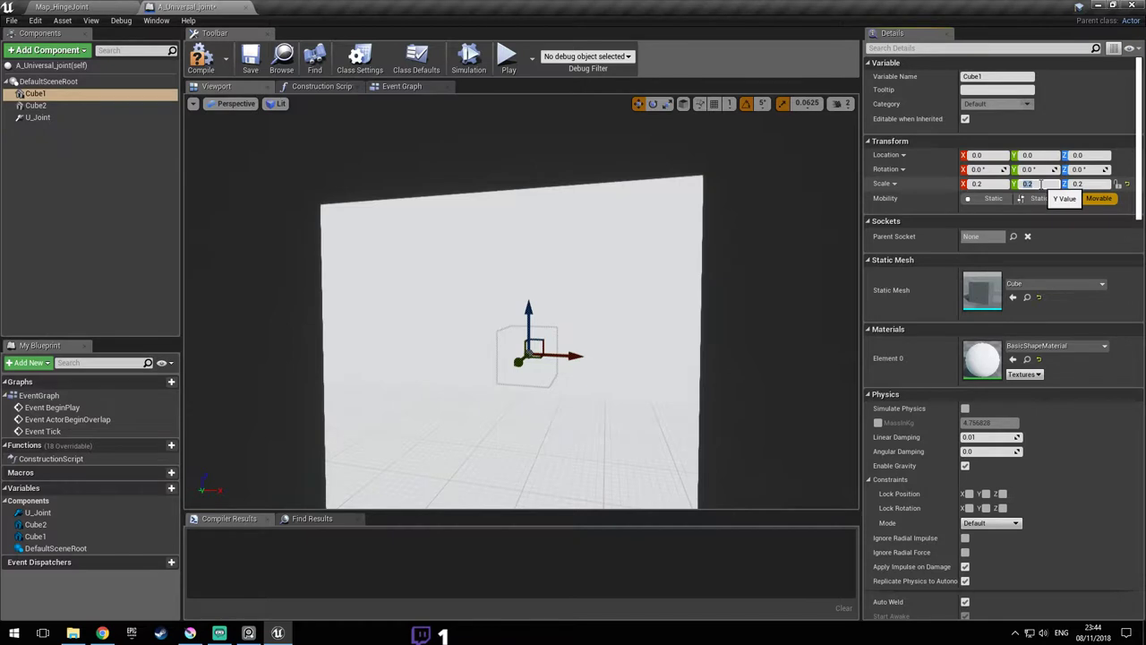
- Set Cube2's scale to 0.2 on the X, Y and Z axes
click(609, 335)
click(994, 185)
text(0.2)
click(1054, 184)
text(0.2)
click(1096, 184)
text(0.2)
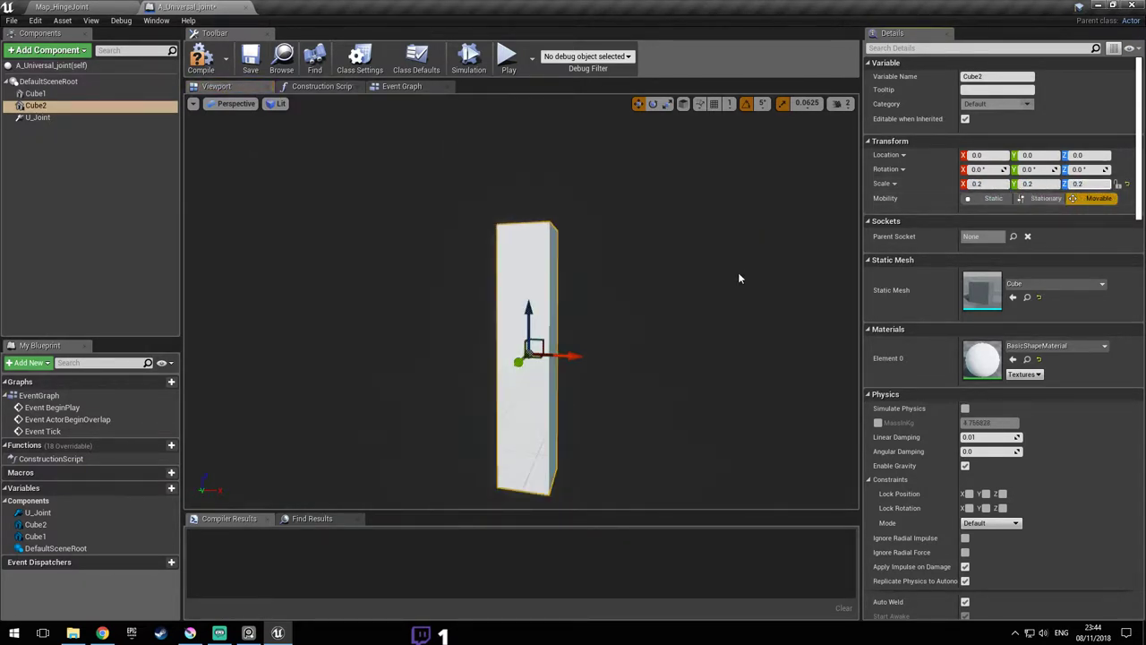
click(992, 184)
- Move Cube2 along the X axis to about -38 and set its X scale to 0.5
drag(595, 320, 506, 315)
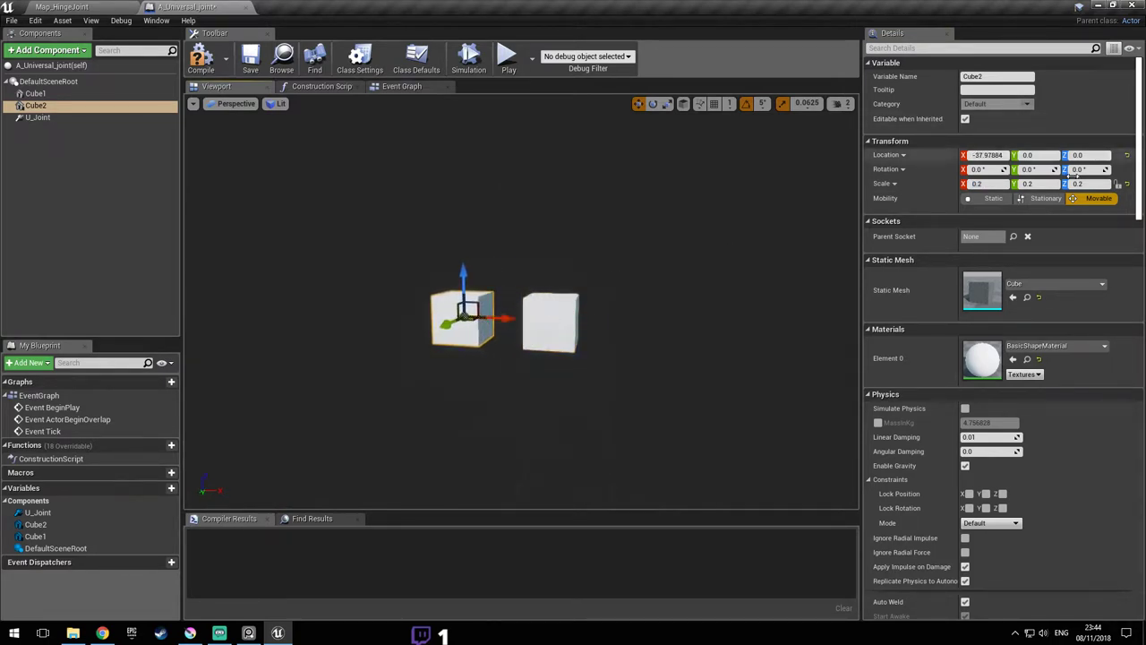
click(997, 183)
text(0.5)
key(Return)
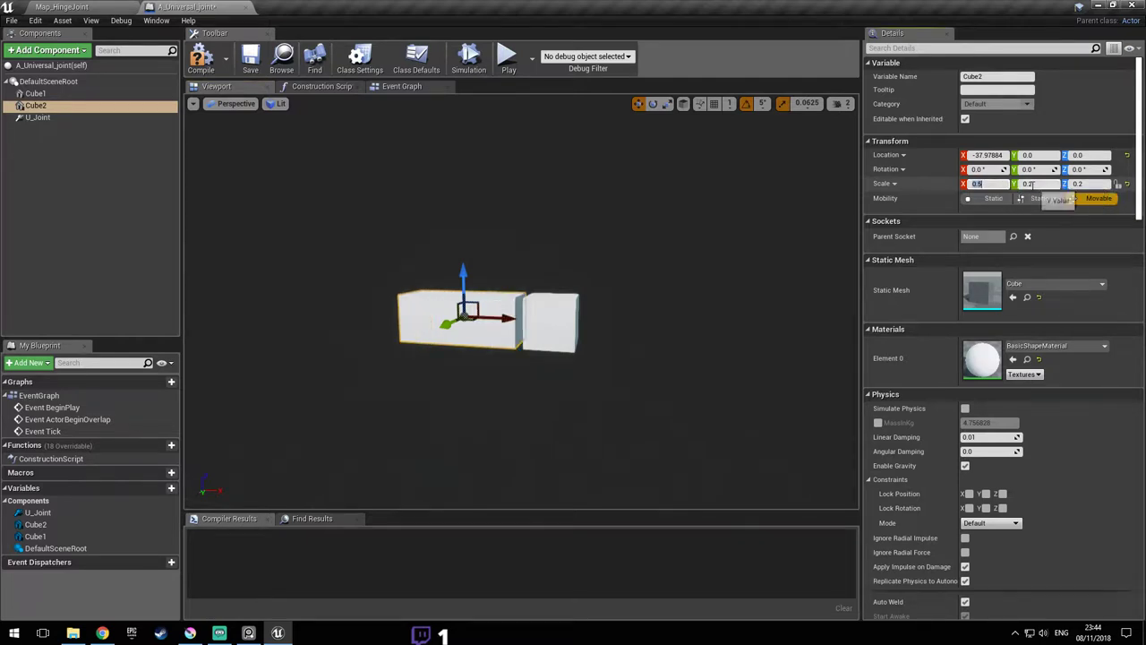
- Set Cube1's X scale to 0.5 and move it along the X axis to about 15.8, leaving a small gap to Cube2
click(560, 309)
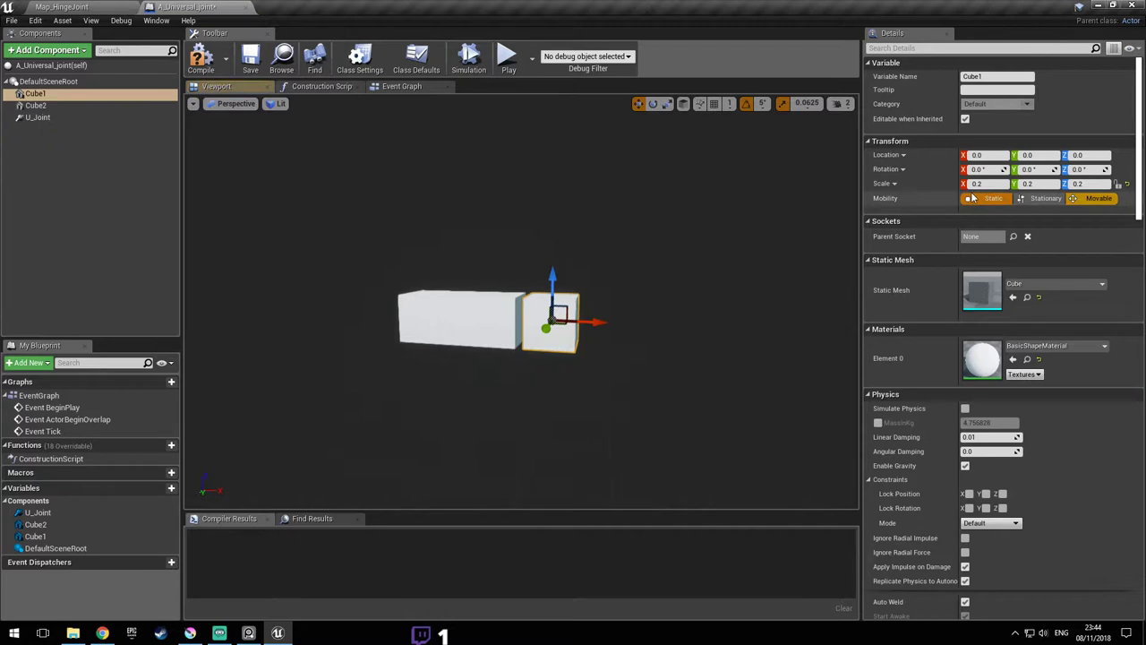
text(0.5)
drag(994, 184, 907, 184)
text(0.5)
key(Return)
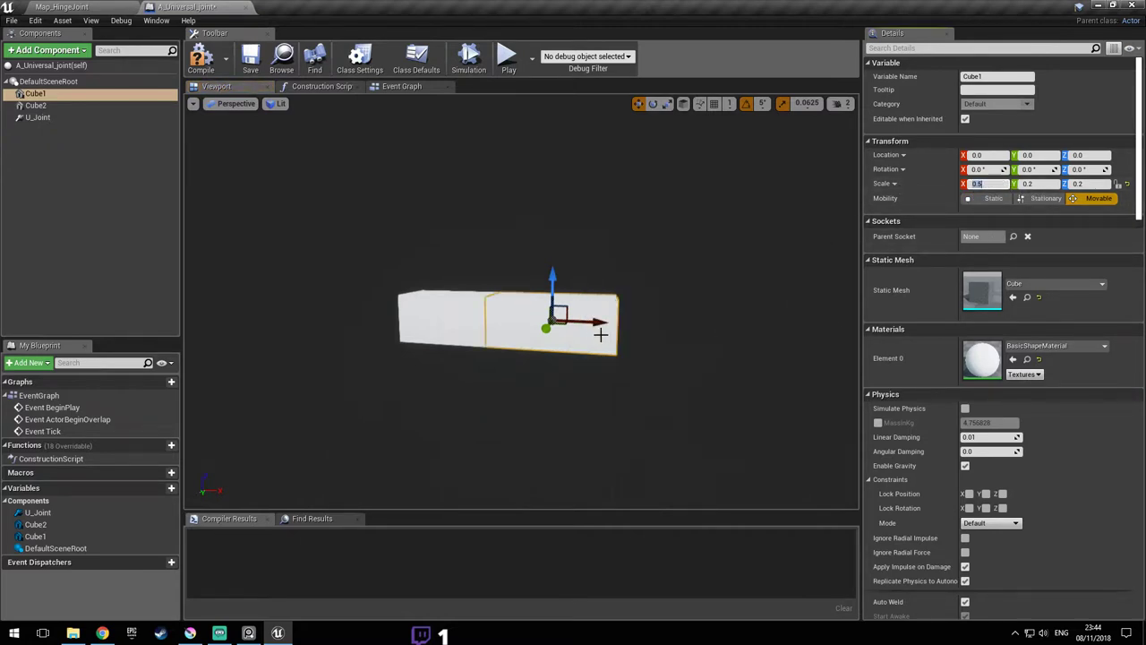
drag(594, 321, 637, 322)
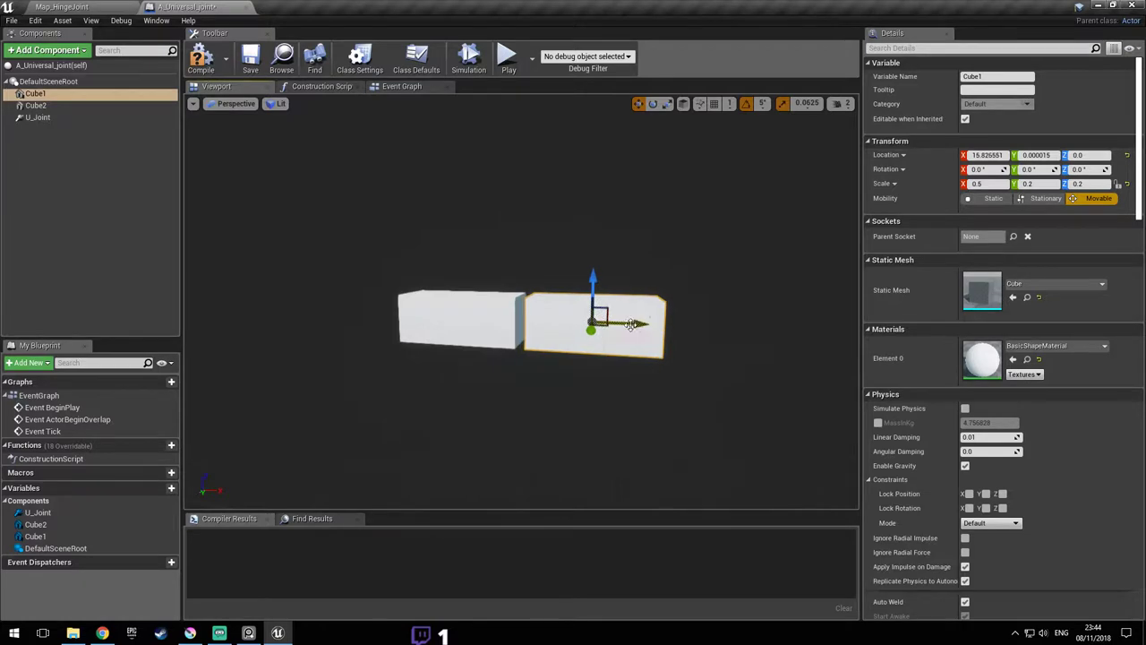
- Enable Simulate Physics on Cube1
right_drag(638, 321, 596, 321)
scroll(629, 323, up, 2)
click(463, 299)
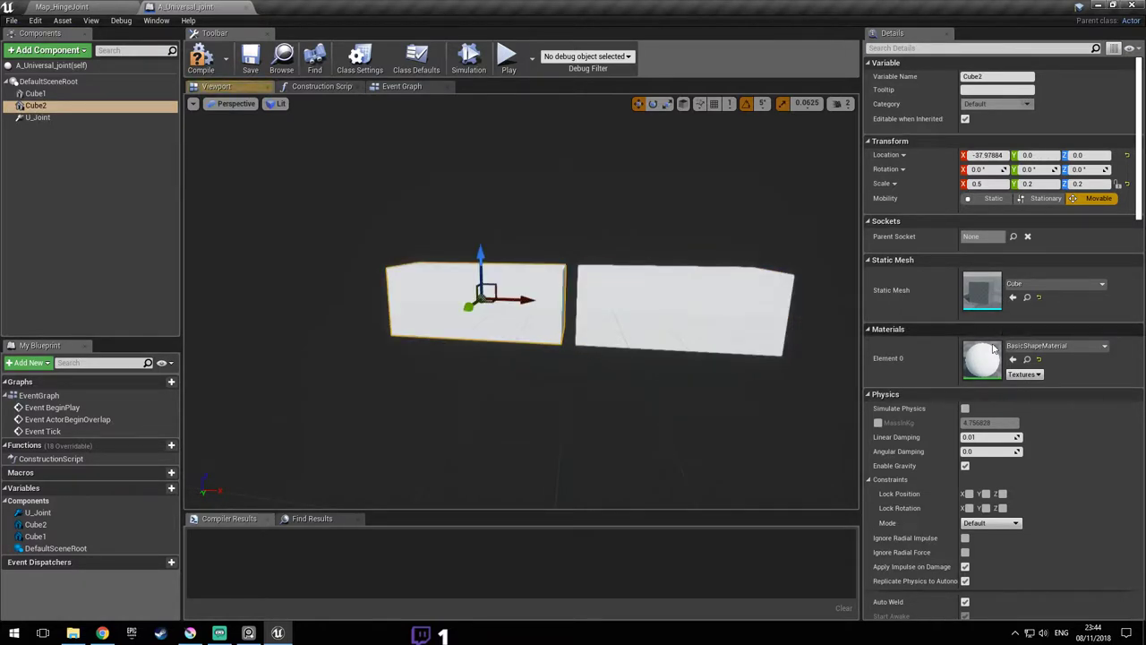
click(728, 325)
click(965, 408)
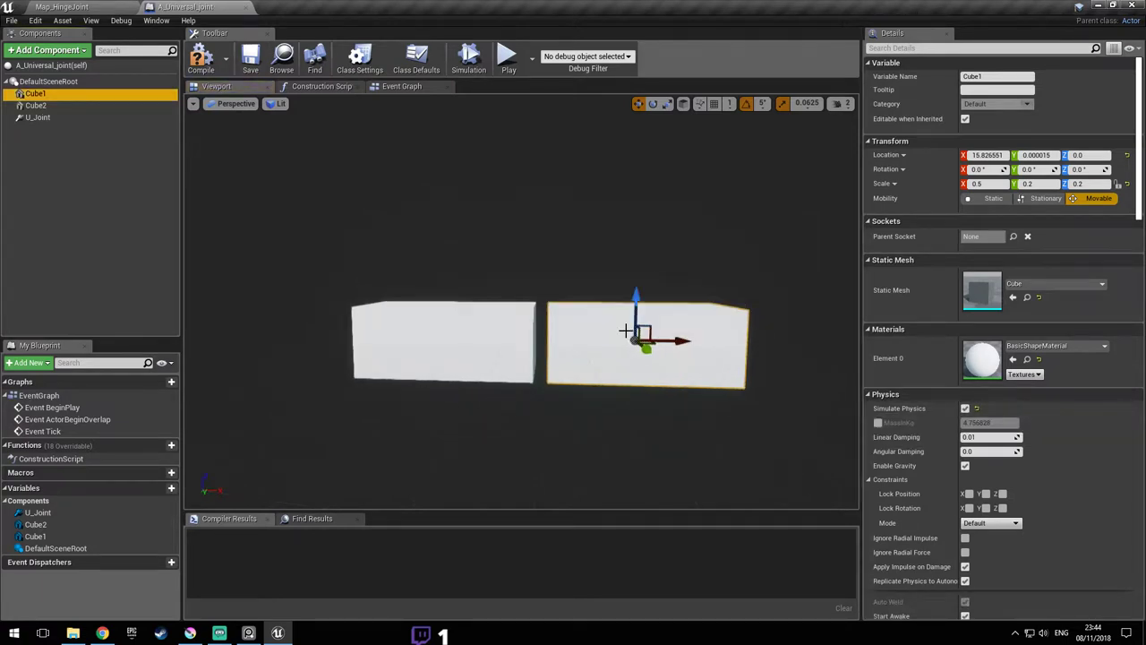
right_drag(549, 315, 524, 309)
- Assign Cube1 and Cube2 as the U_Joint constraint's first and second components and save the blueprint
click(59, 118)
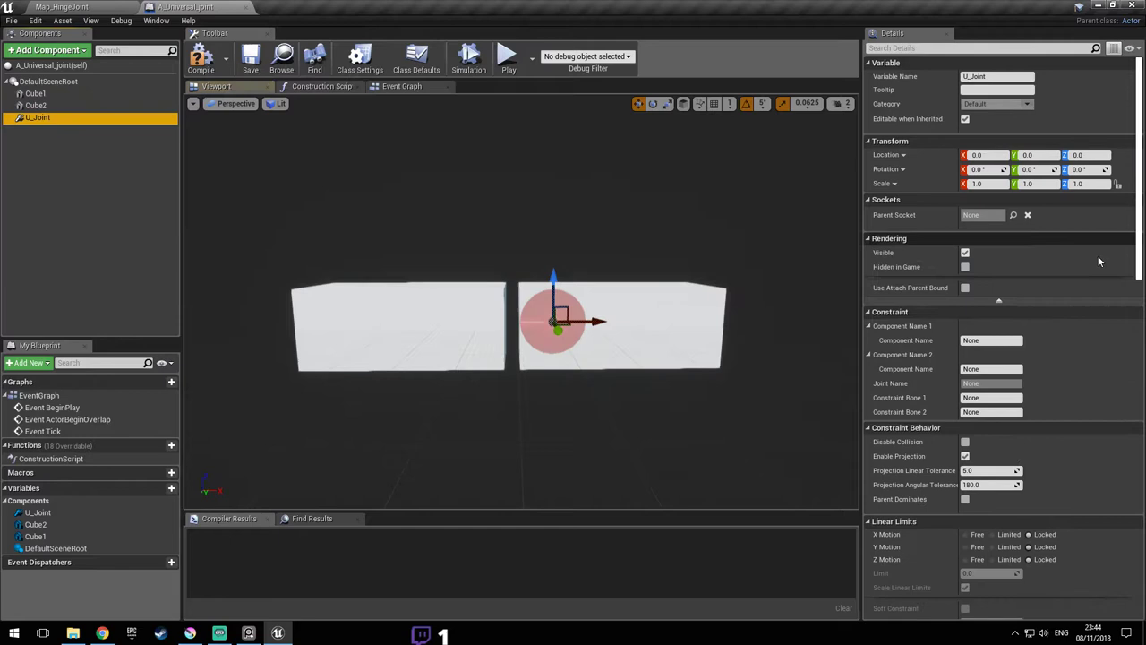
click(990, 340)
text(Cub)
key(BackSpace)
key(BackSpace)
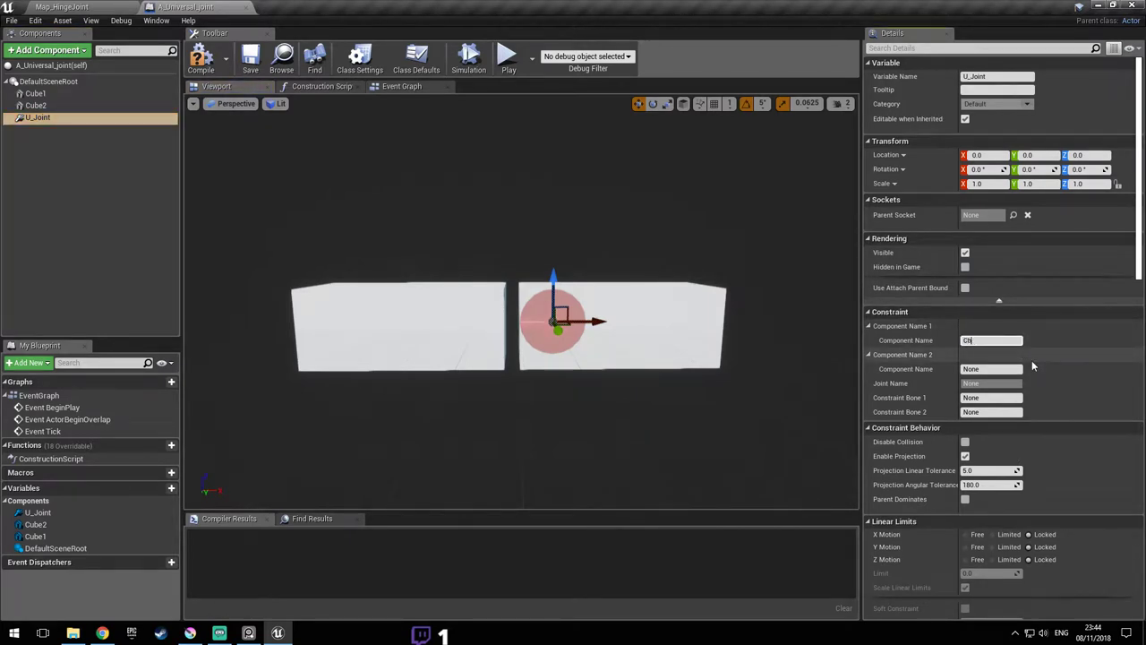
text(ube1)
key(Return)
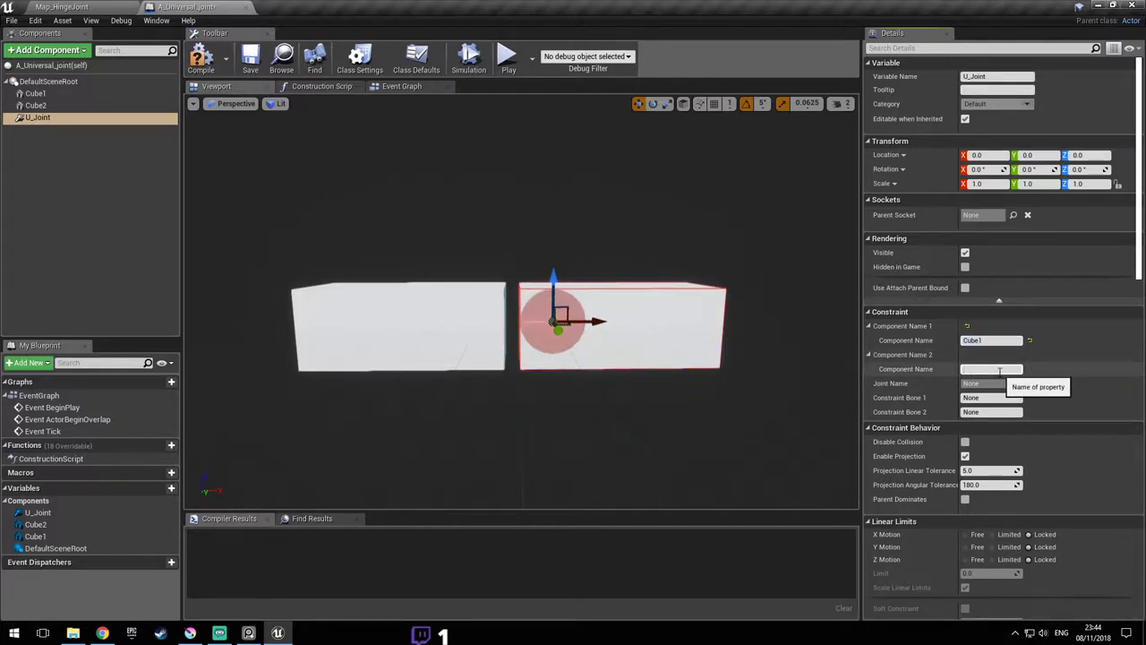
key(Return)
key(ctrl+s)
- Move the U_Joint constraint along the X axis to about -11.4, into the gap between the cubes, and save the blueprint
mouse_move(647, 325)
right_down()
mouse_move(582, 340)
mouse_move(639, 317)
right_up()
drag(655, 312, 598, 312)
right_drag(598, 312, 652, 297)
key(ctrl+s)
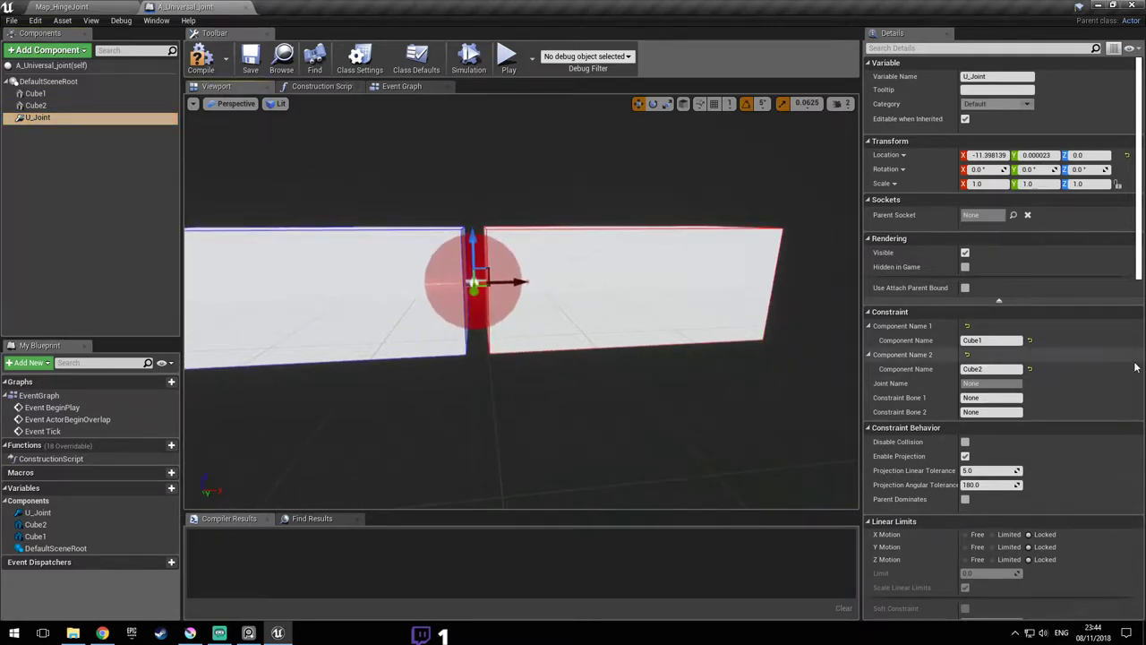
- Set the U_Joint constraint's Swing 1 Motion and Twist Motion to Free and save the blueprint
scroll(1093, 367, down, 3)
scroll(1093, 367, up, 3)
scroll(1096, 363, down, 6)
scroll(1098, 357, down, 1)
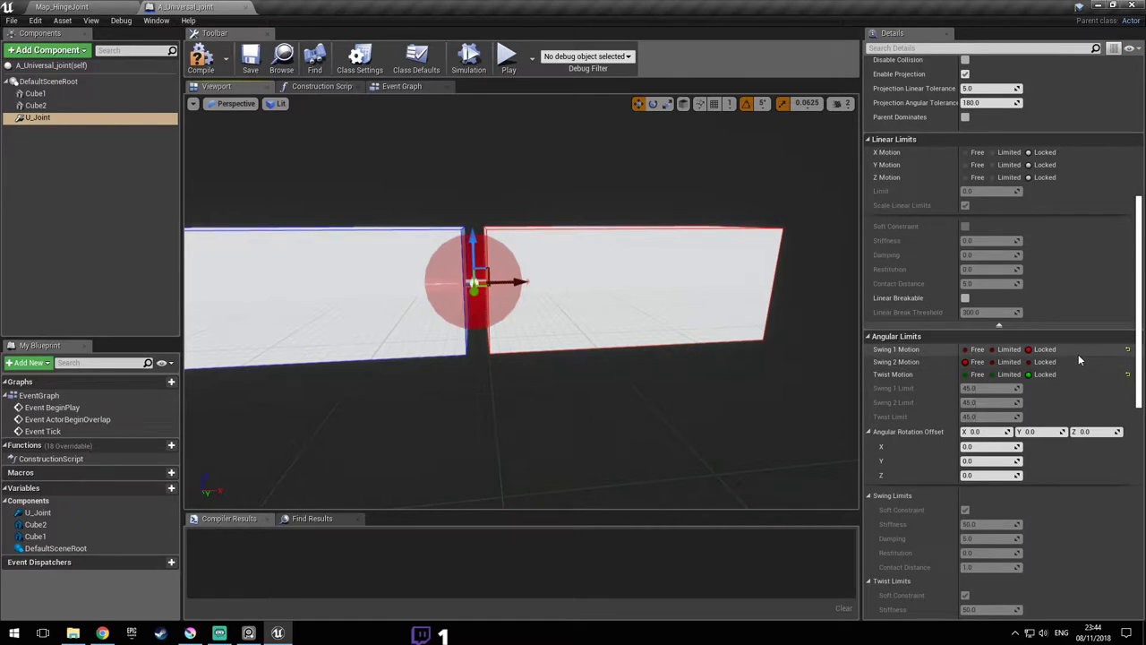
right_drag(734, 358, 658, 394)
mouse_move(579, 319)
right_down()
mouse_move(615, 299)
mouse_move(564, 306)
right_up()
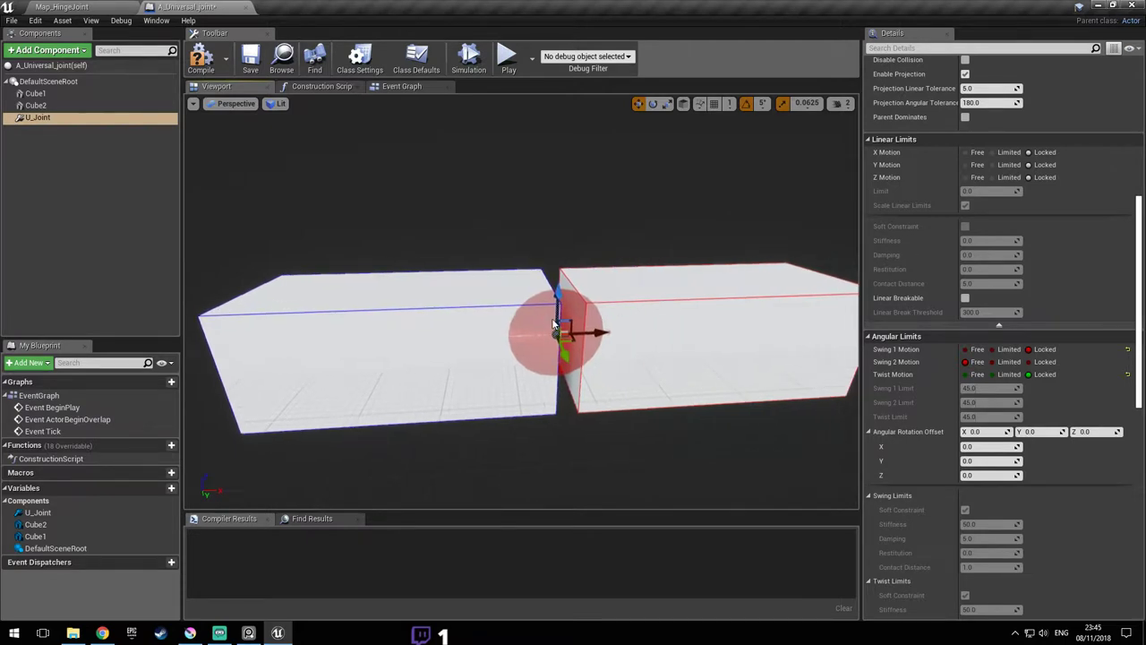
right_drag(606, 353, 639, 333)
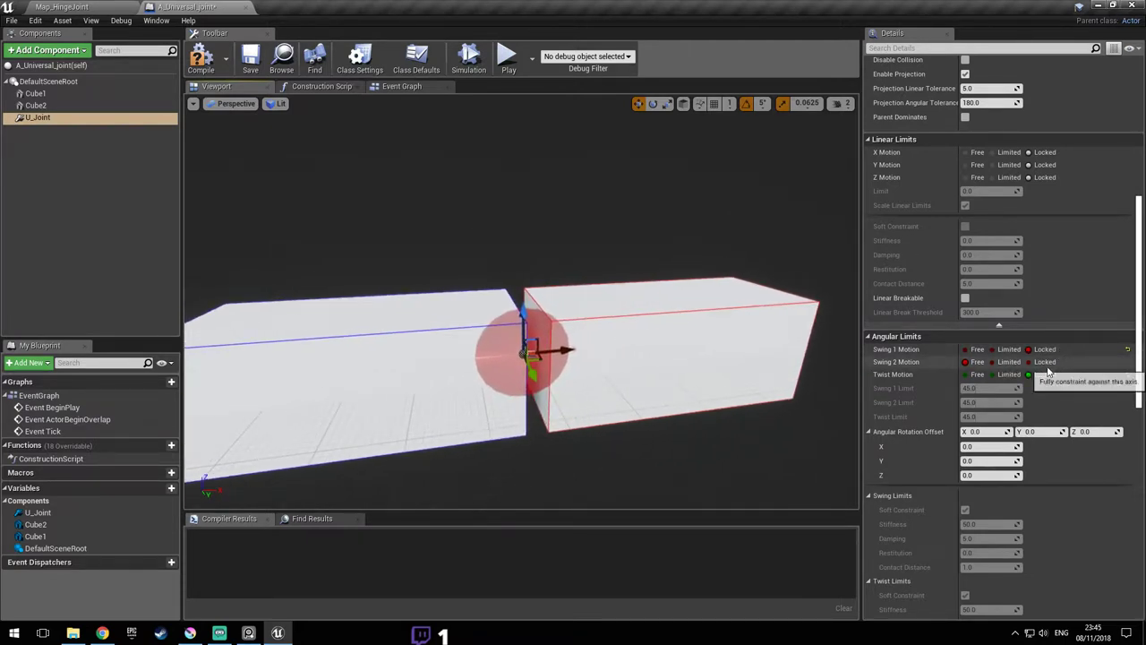
click(976, 350)
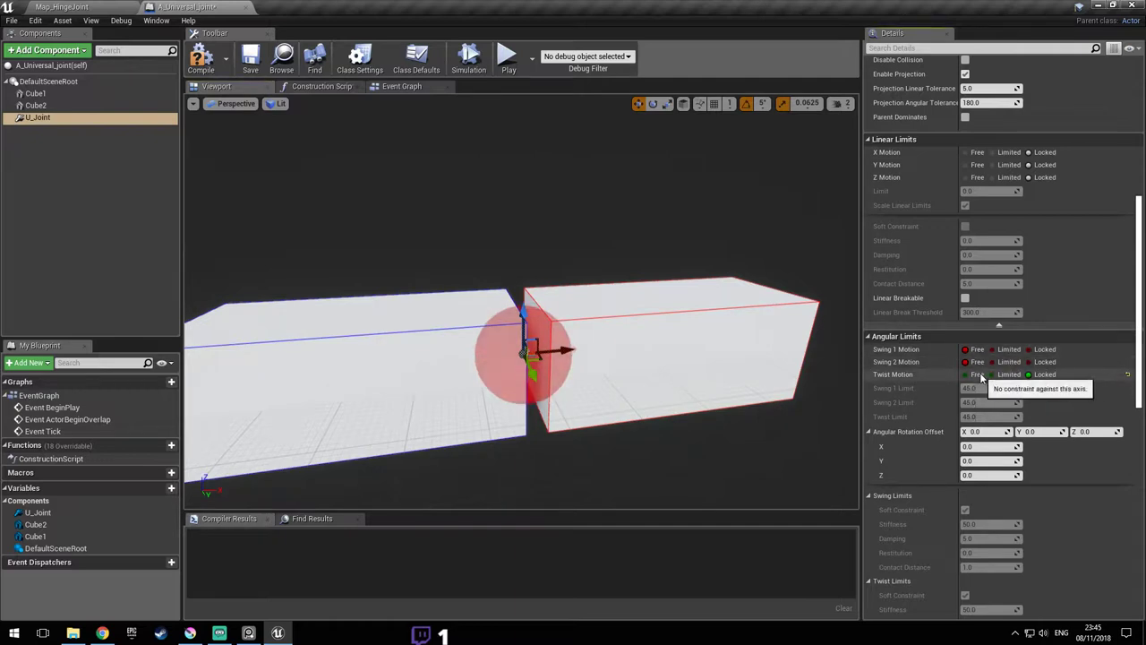
click(978, 375)
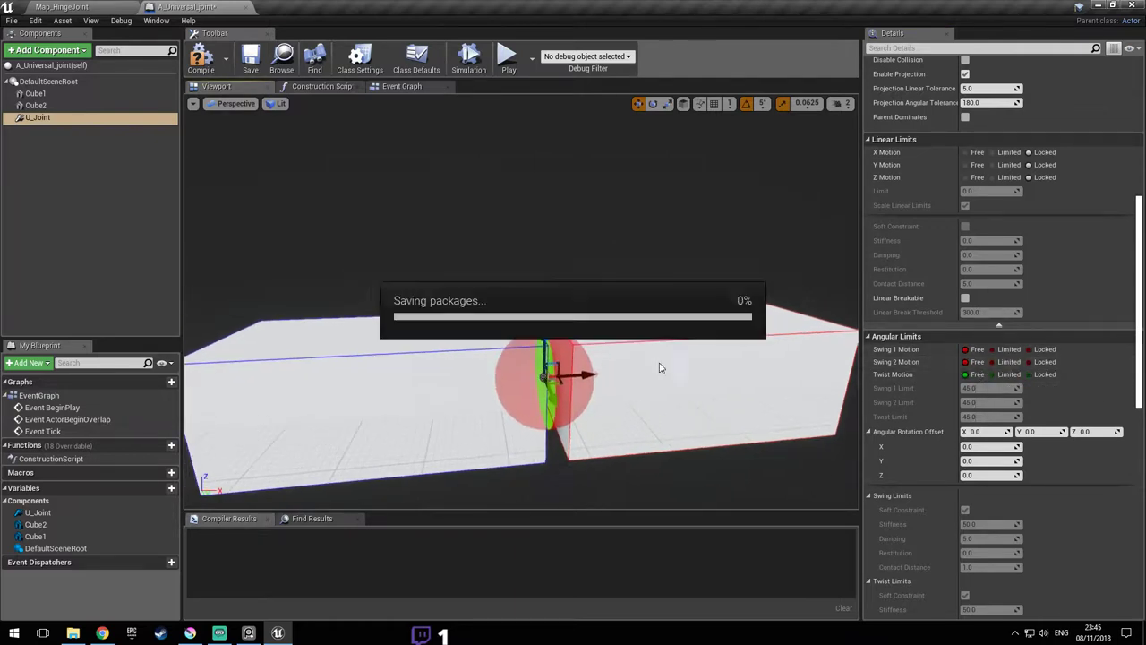
right_drag(660, 360, 617, 372)
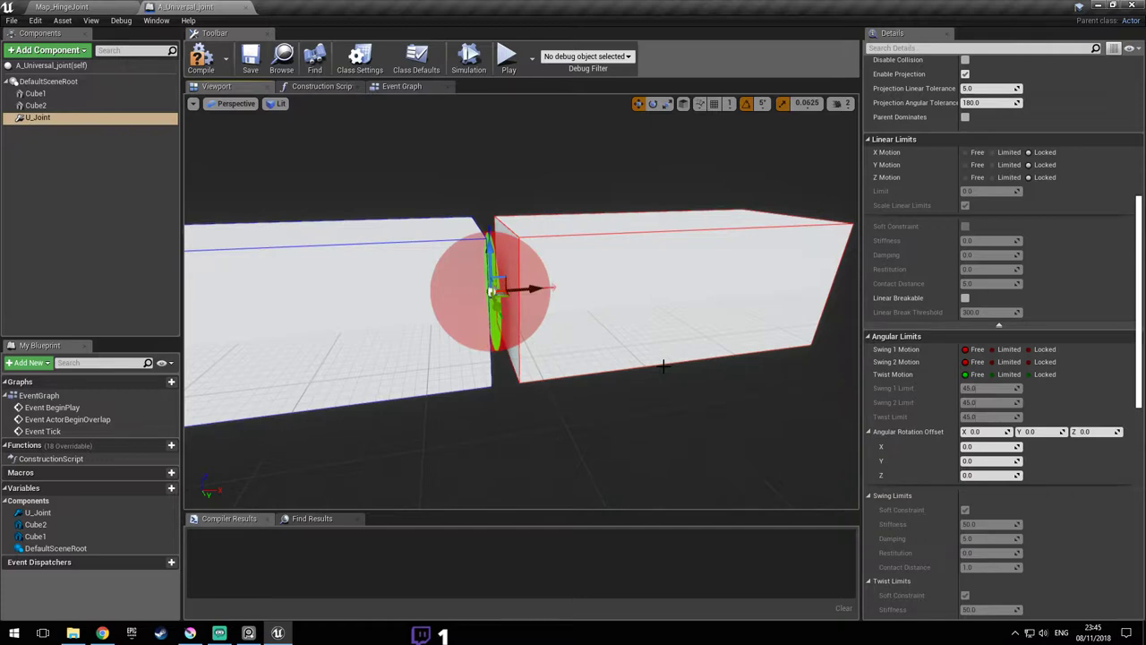
- Lock the U_Joint constraint's Swing 1 Motion and Twist Motion again and save the blueprint
click(1041, 352)
click(1045, 376)
right_drag(734, 358, 779, 345)
right_drag(600, 389, 504, 292)
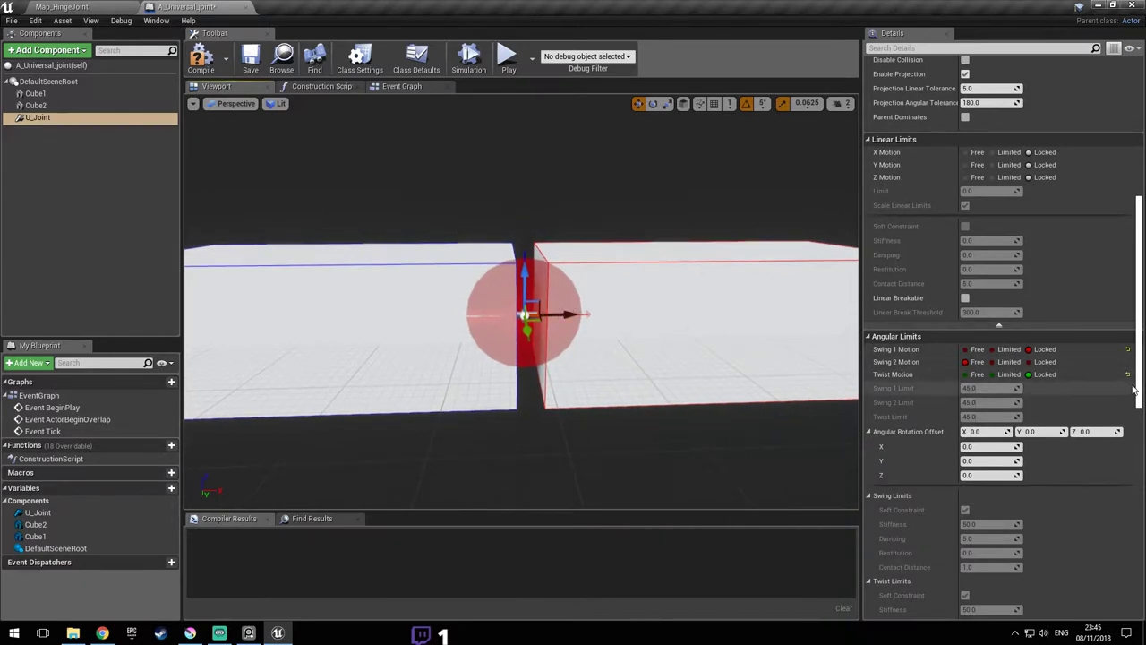
scroll(1131, 402, up, 3)
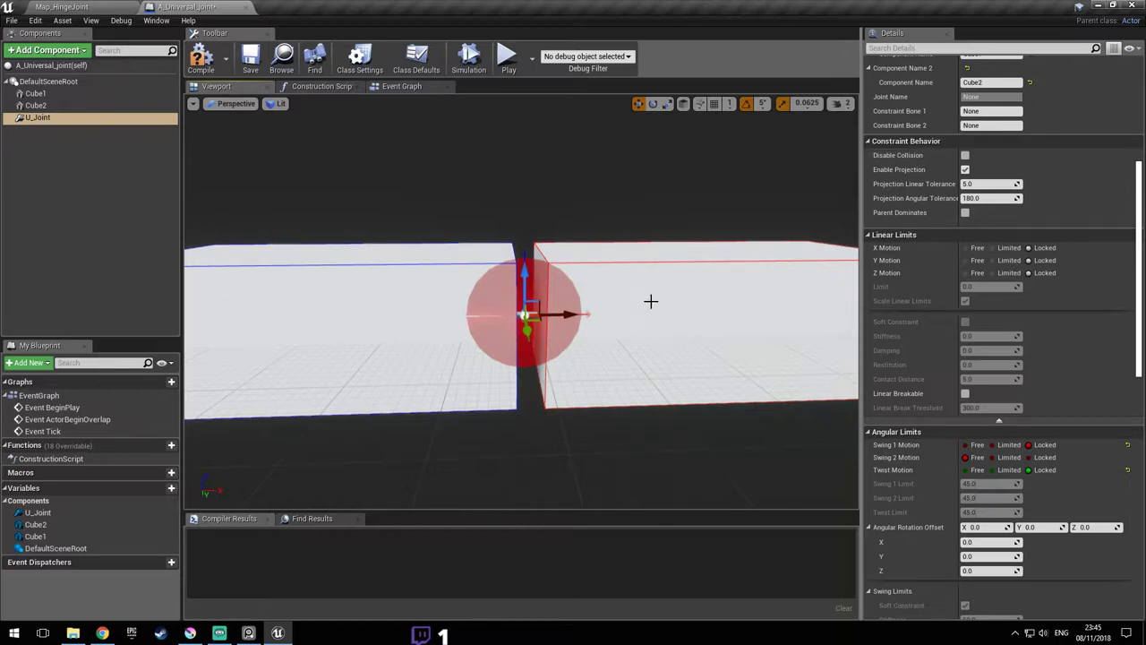
right_drag(681, 311, 717, 291)
key(ctrl+s)
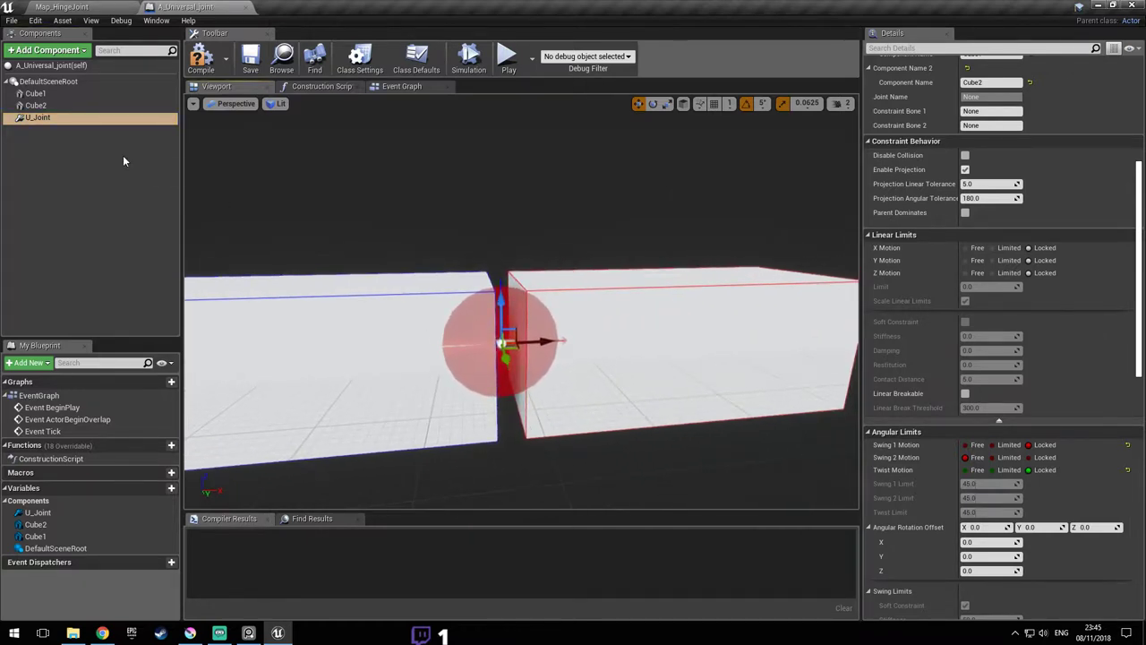
- Duplicate the U_Joint physics constraint component
right_click(54, 125)
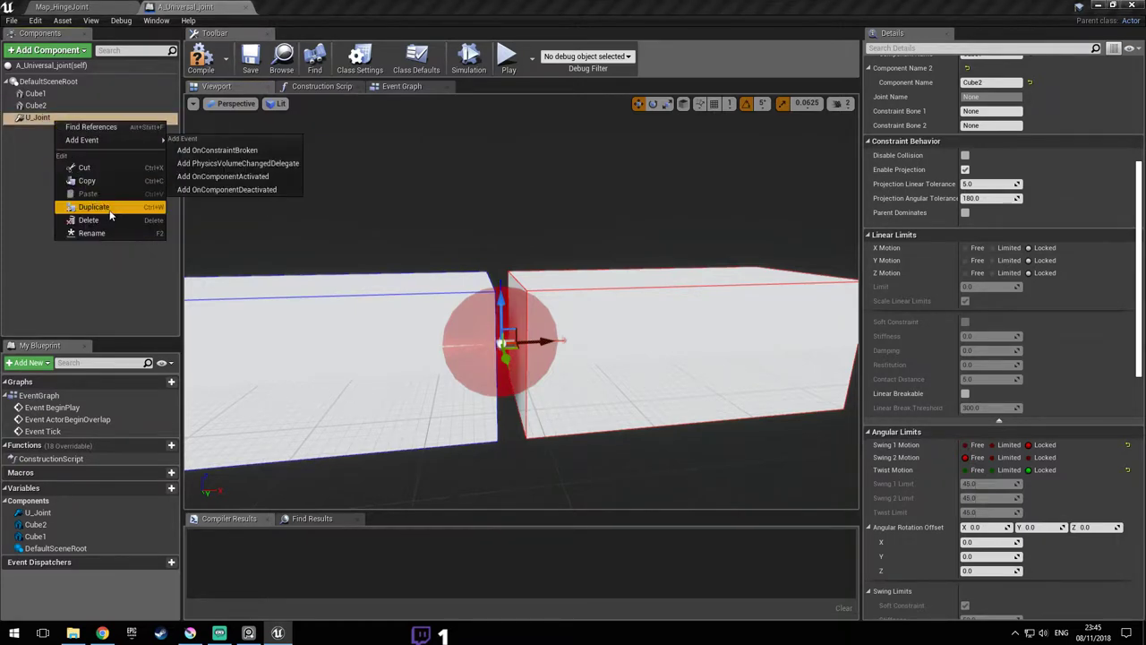
click(110, 215)
click(87, 131)
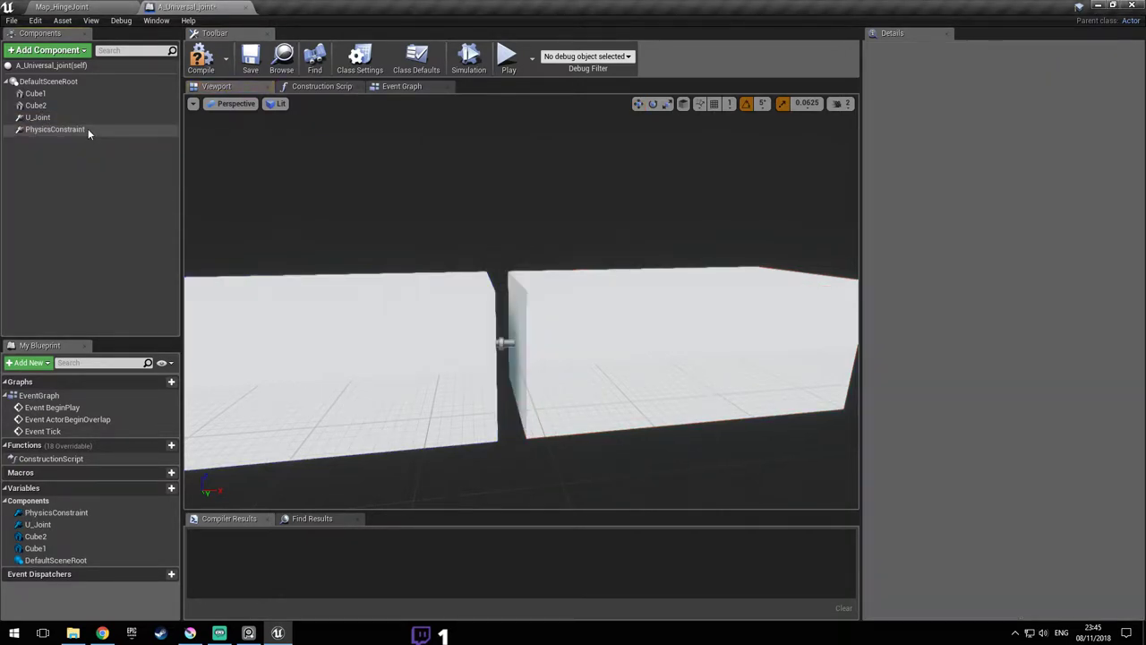
- Rename the original constraint U_Joint1 and its duplicate U_Joint2, and save the blueprint
click(64, 119)
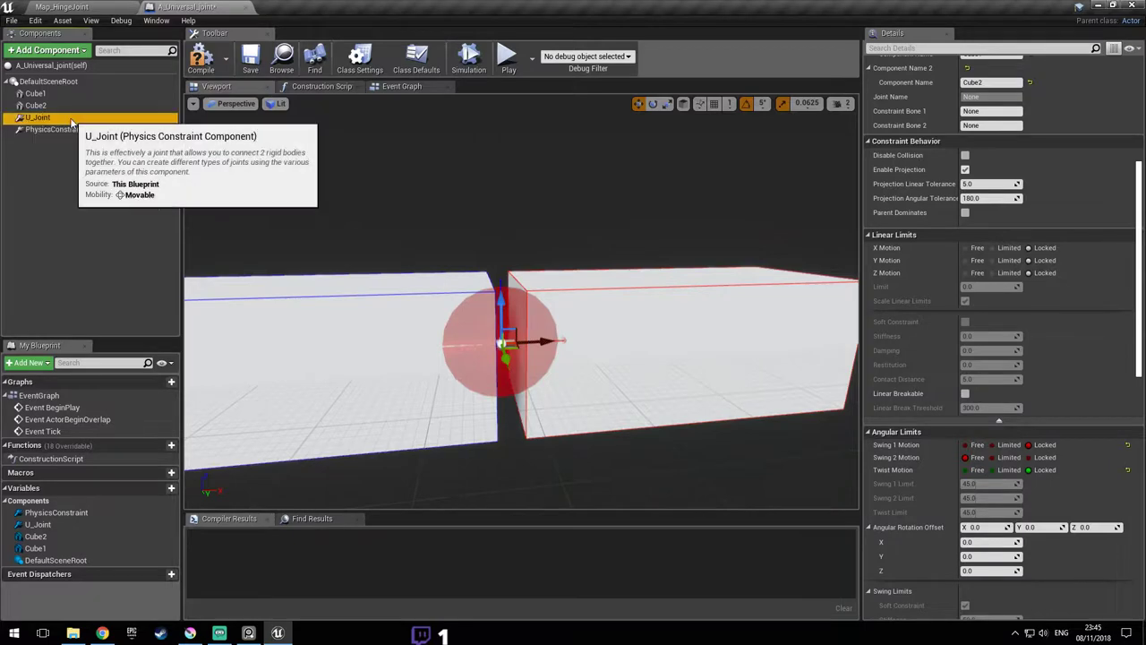
click(64, 120)
text(1)
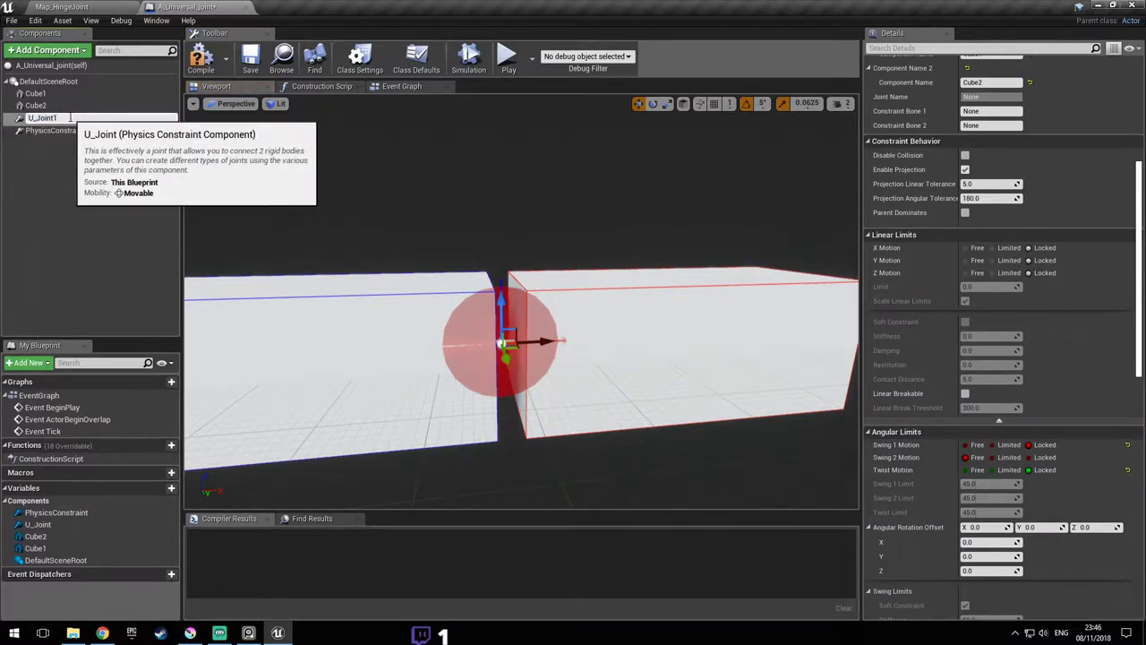
key(Return)
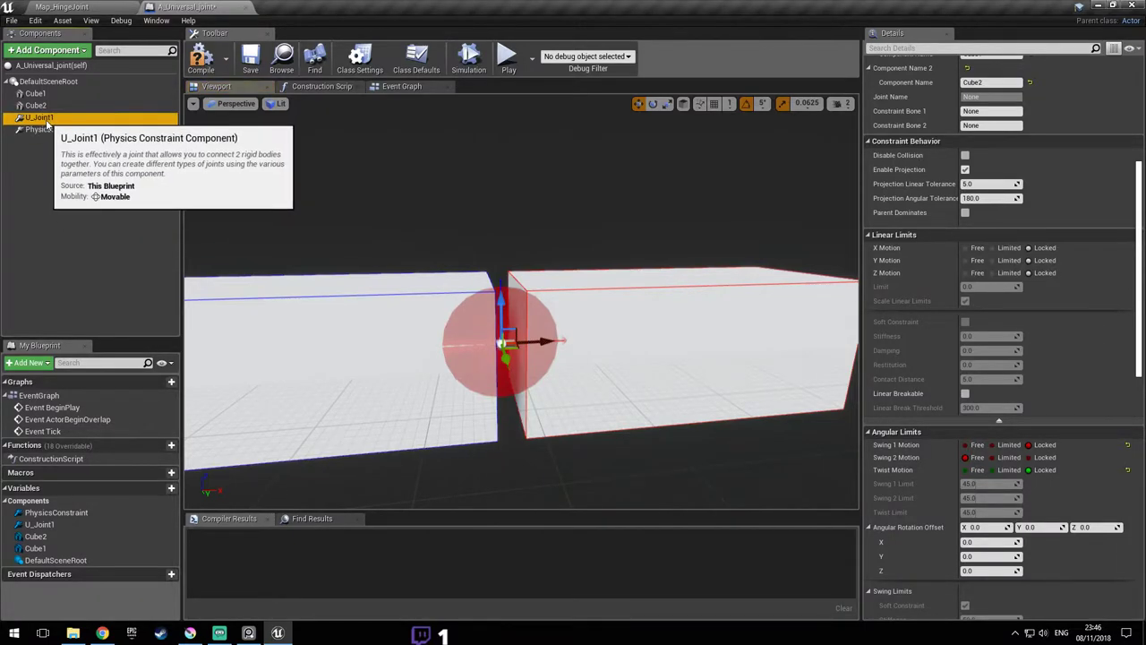
click(81, 130)
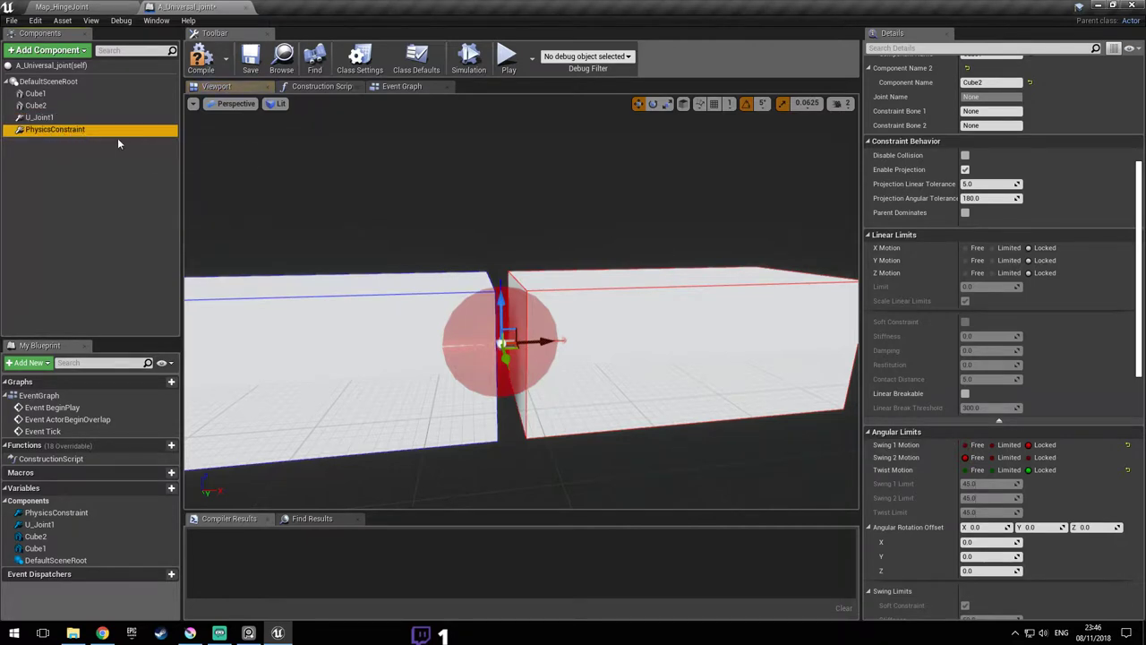
key(F2)
text(U_Joint2)
key(Return)
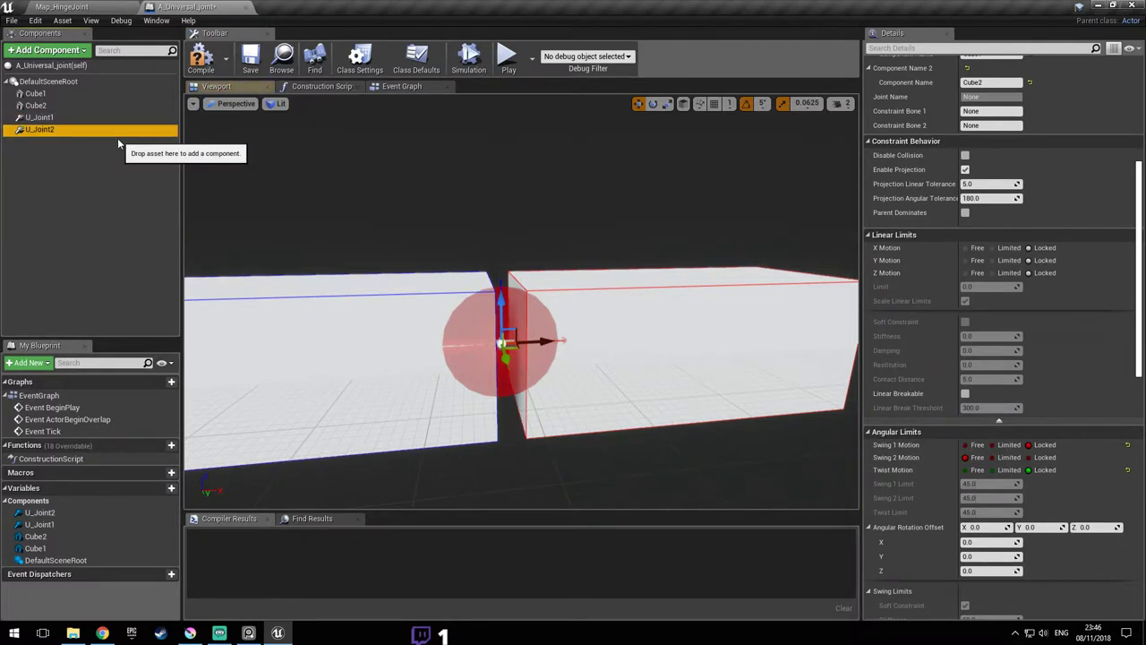
right_drag(463, 203, 501, 231)
key(ctrl+s)
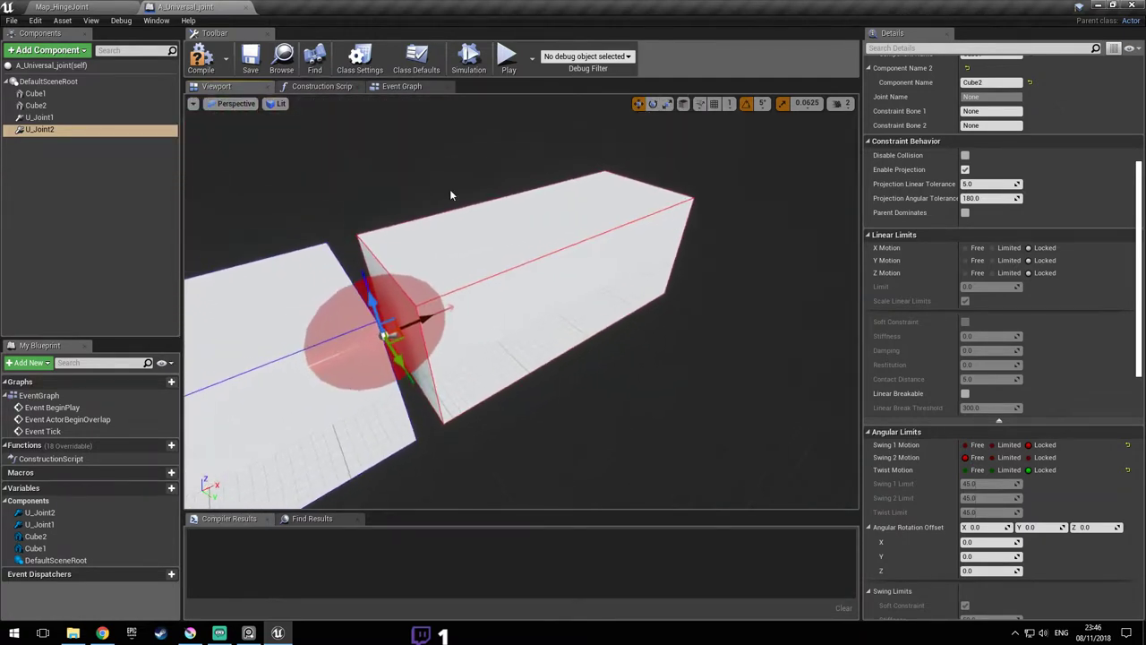
- Try Limited for U_Joint2's Twist Motion, inspect the constraint, and set it back to Locked
click(1006, 470)
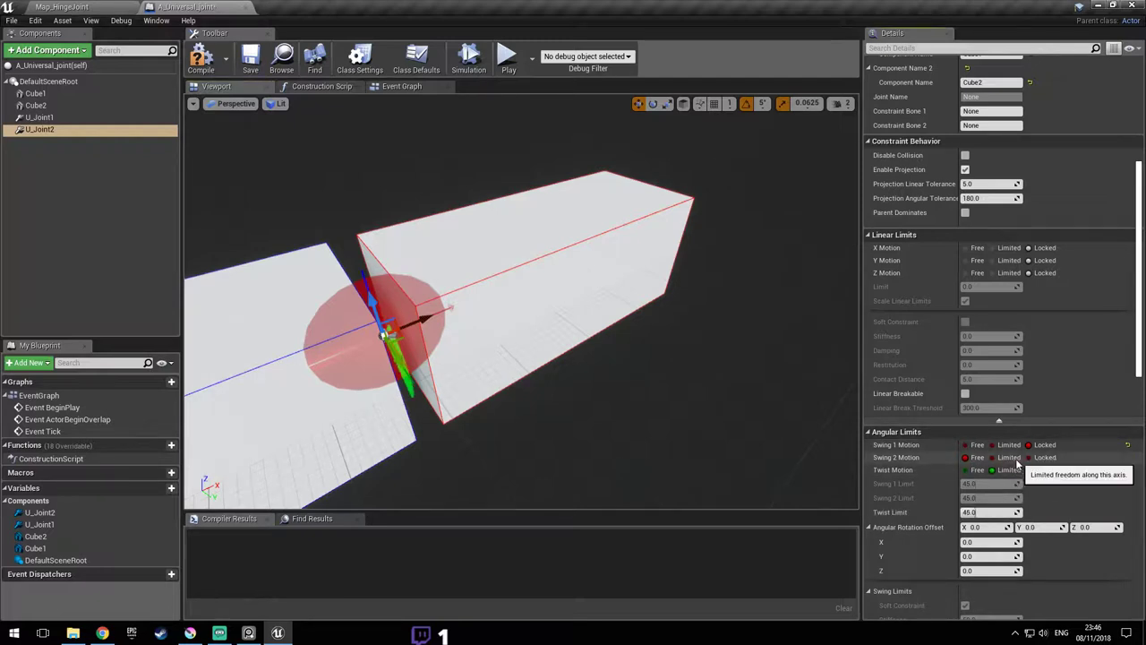
alt+drag(681, 385, 573, 341)
right_drag(521, 300, 573, 295)
click(1028, 469)
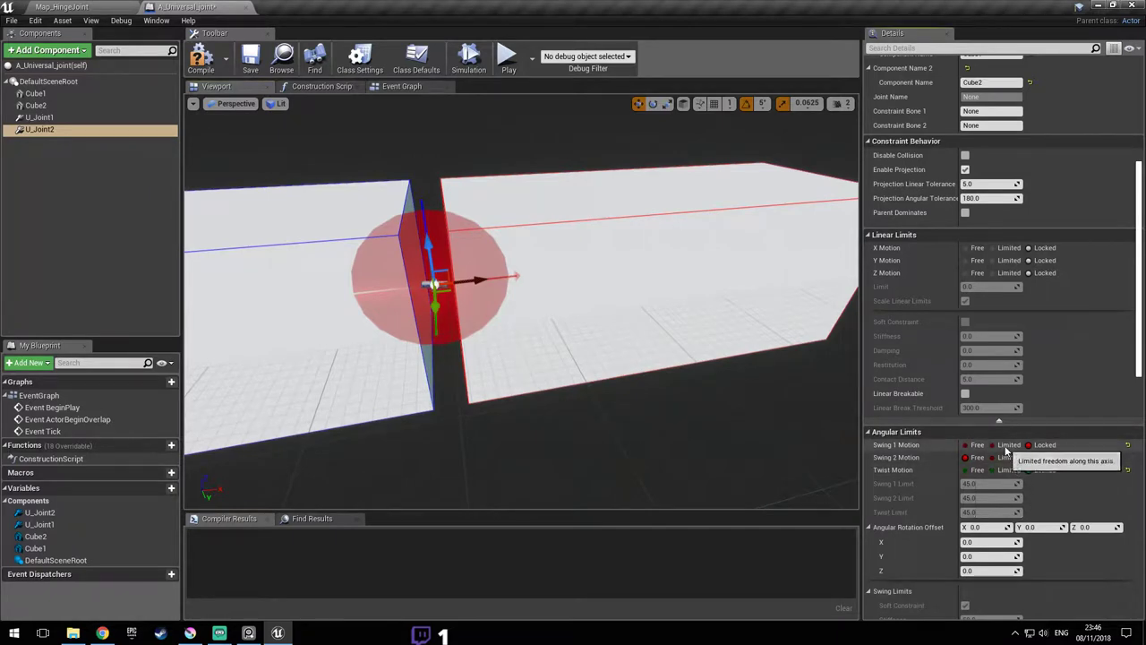
- Try U_Joint2 with Swing 1 Motion Limited and Swing 2 Motion Locked, and with Swing 1 Motion Locked and Twist Motion Free
click(991, 444)
click(1028, 457)
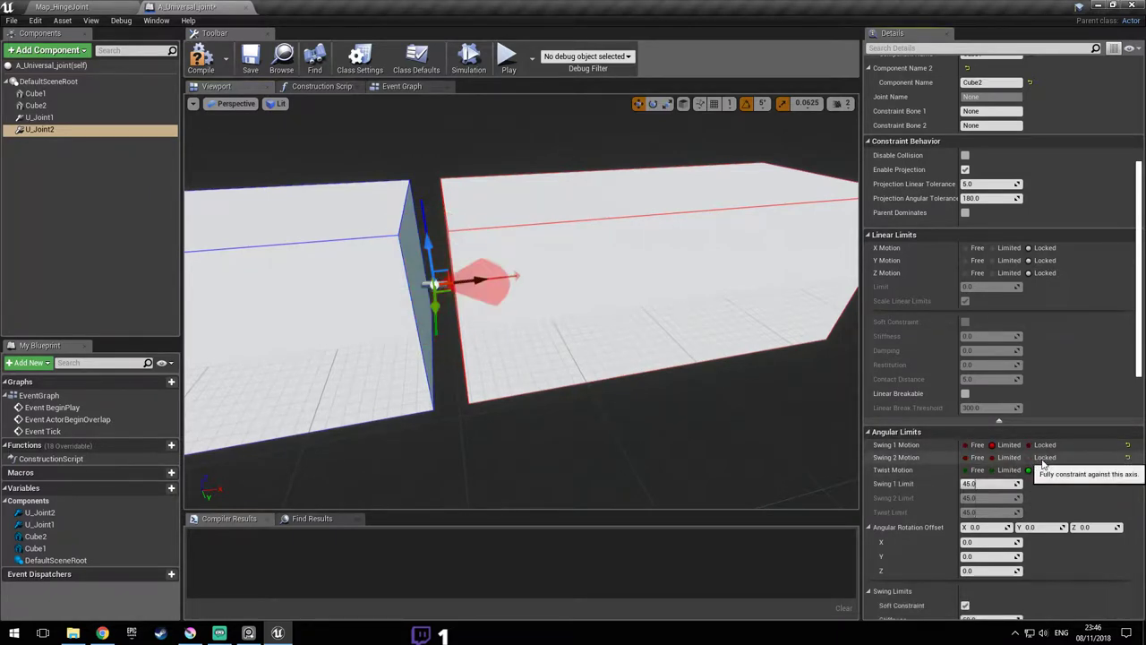
right_drag(630, 289, 606, 199)
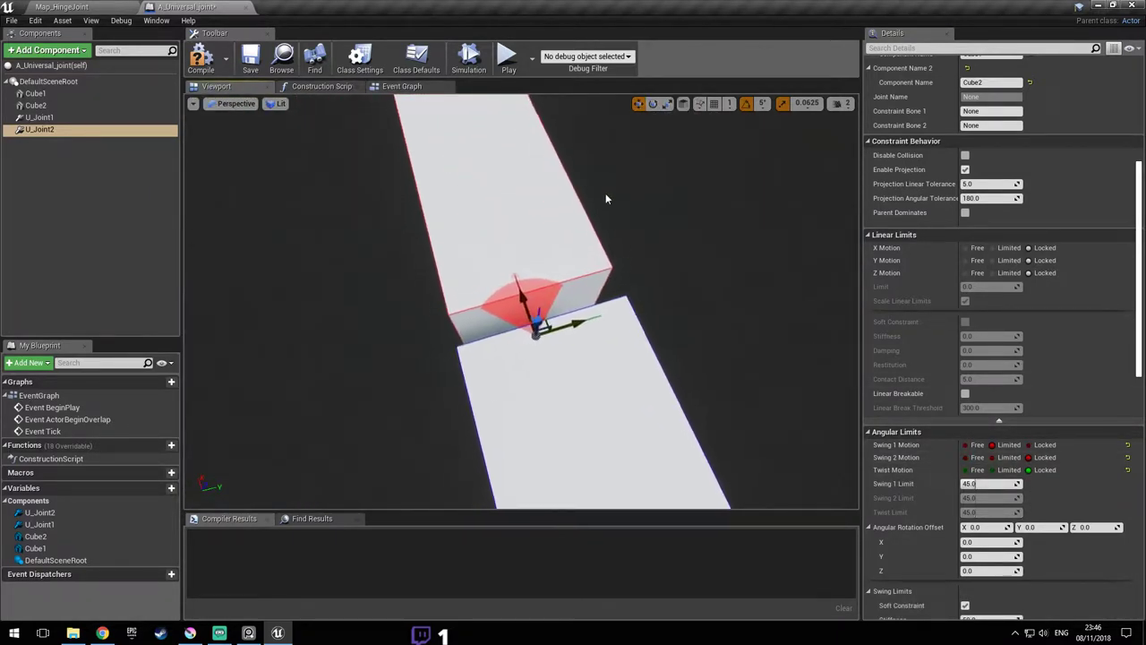
right_drag(646, 237, 457, 223)
right_drag(464, 183, 651, 312)
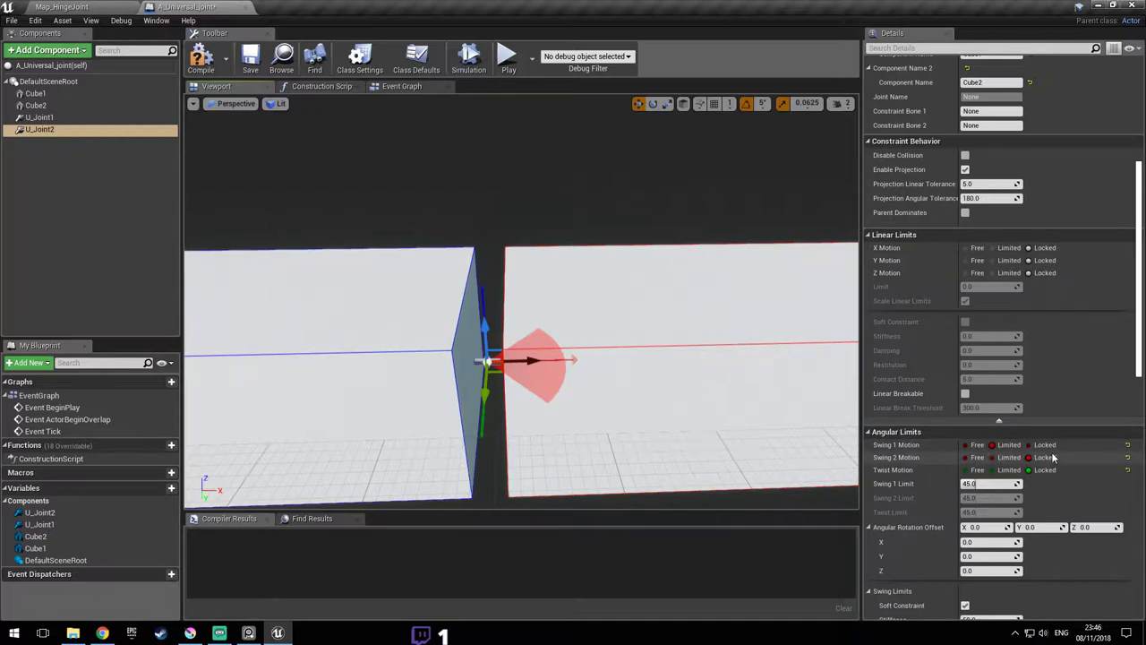
click(1045, 446)
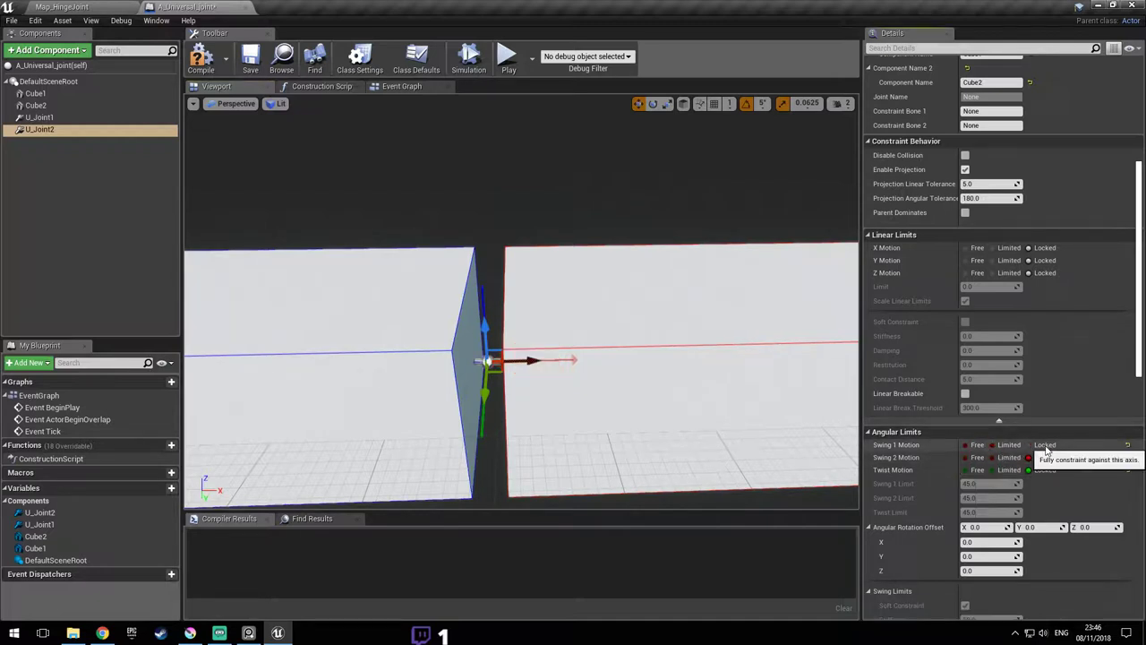
click(966, 470)
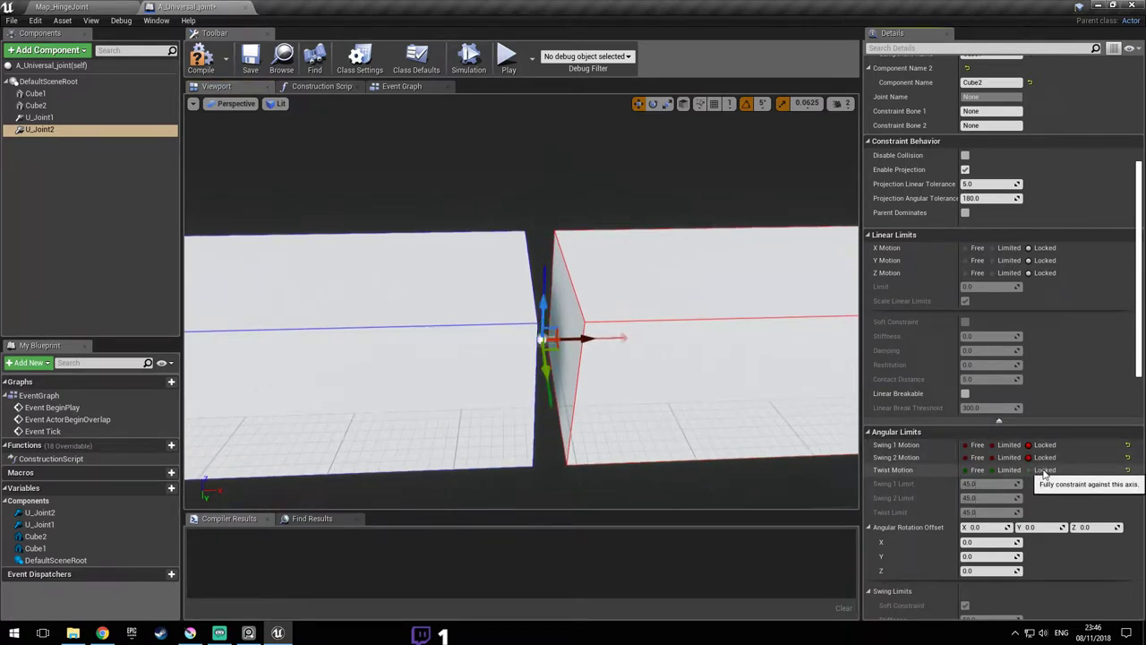
- Set U_Joint2's Swing 1 Motion to Limited and Swing 2 Motion to Free, and compile and save the blueprint
click(1004, 446)
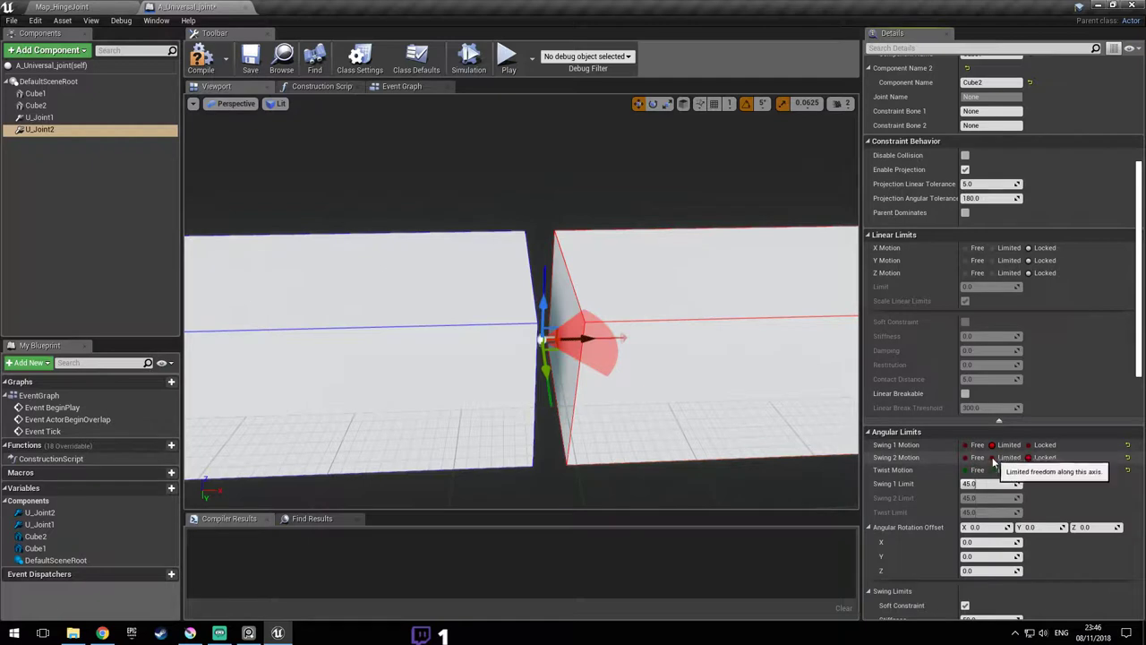
click(968, 457)
right_drag(683, 348, 627, 394)
key(s)
key(w)
click(201, 59)
mouse_move(548, 190)
right_down()
mouse_move(533, 192)
mouse_move(548, 190)
right_up()
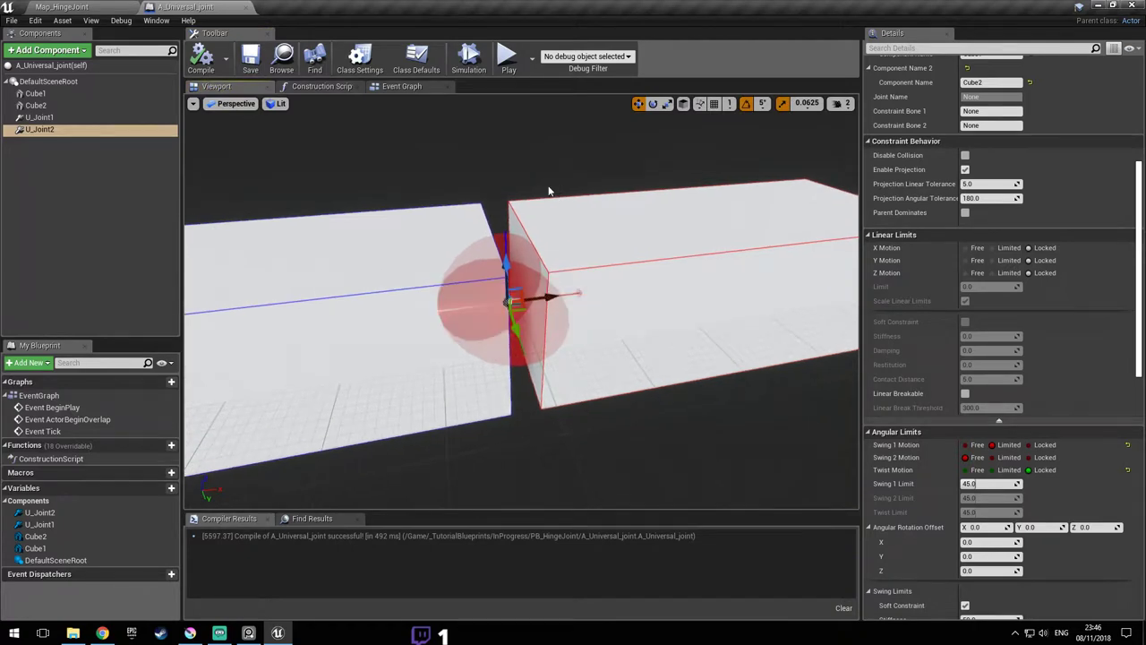
- Play the Map_HingeJoint level, check the existing joints and stop the play session
click(105, 7)
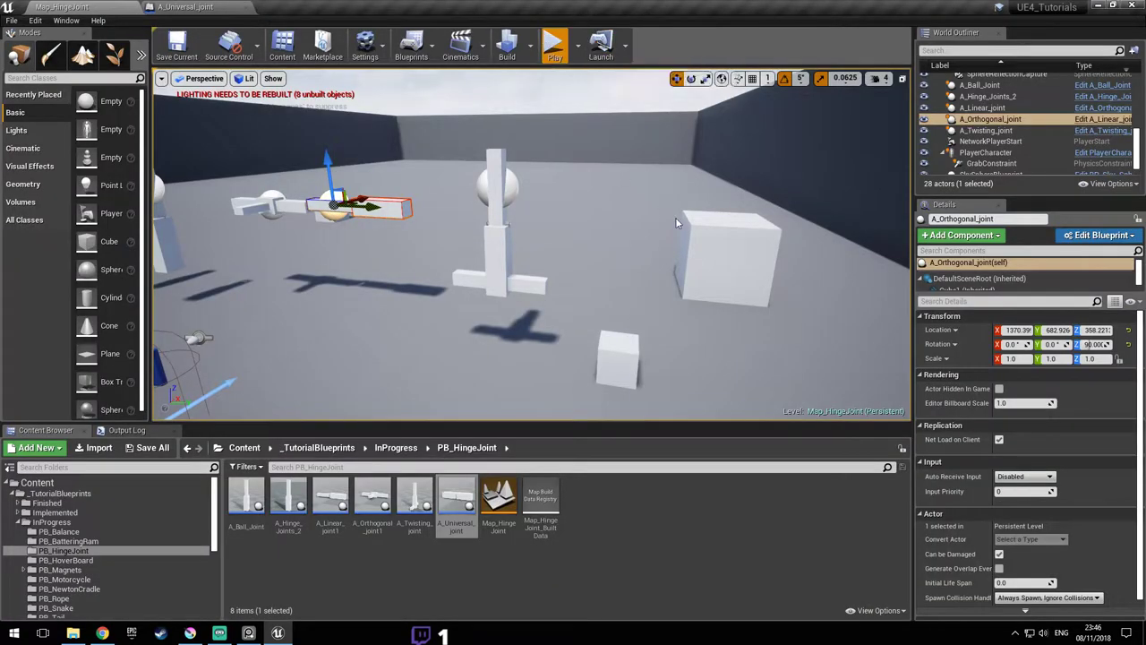
key(alt+p)
key(w)
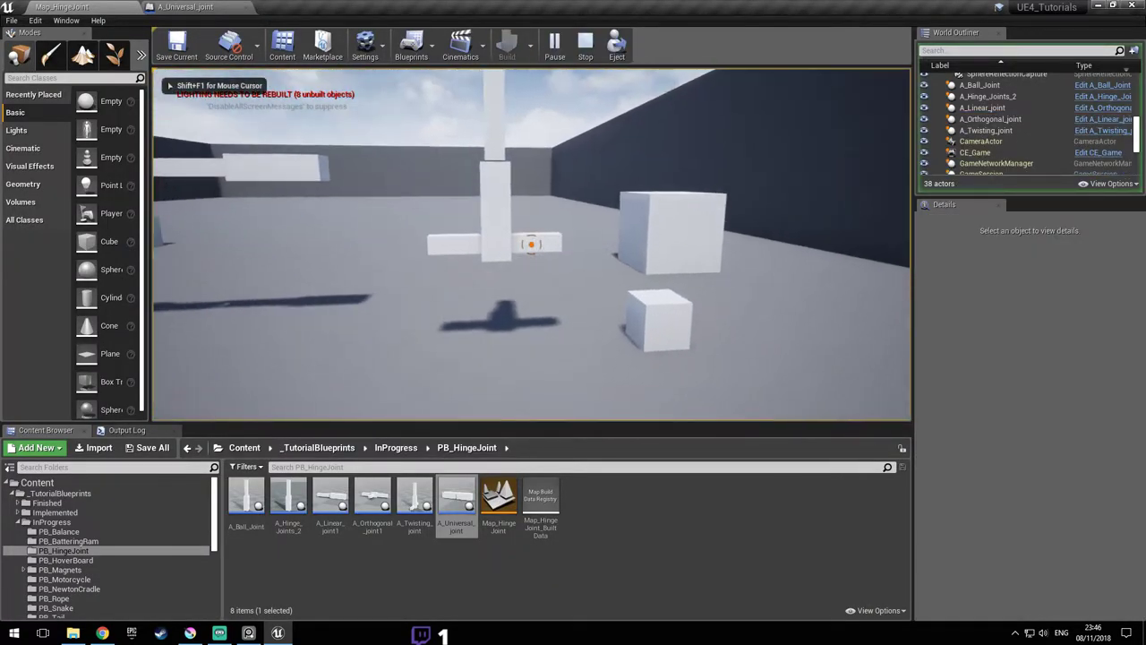
key(s)
key(Escape)
- Place an A_Universal_joint actor in the Map_HingeJoint level at about X 1062, Y 1435, Z 372
key(Escape)
click(535, 247)
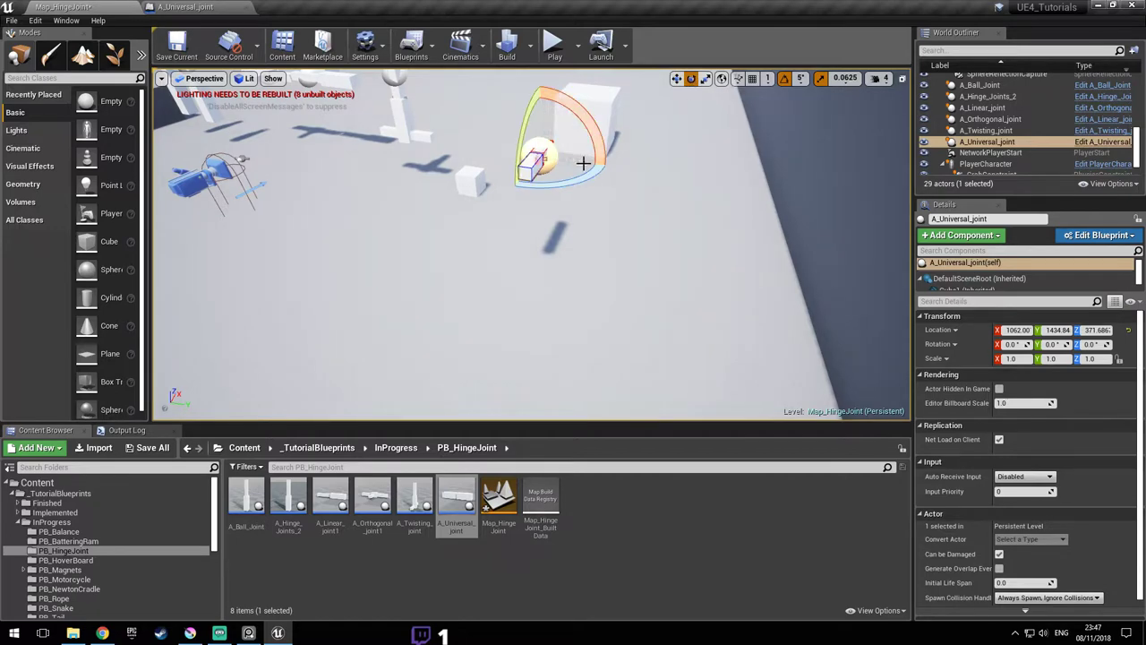
- Play the level, grab and swing the universal joint to test its movement, and stop playing
click(555, 52)
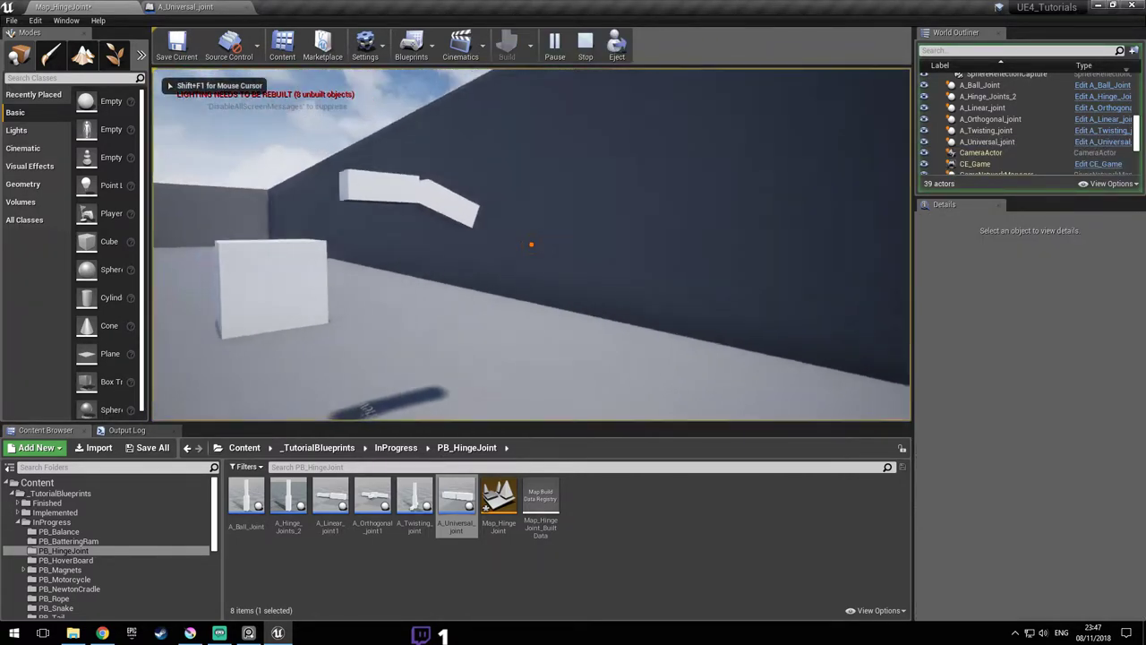
key(w)
click(531, 244)
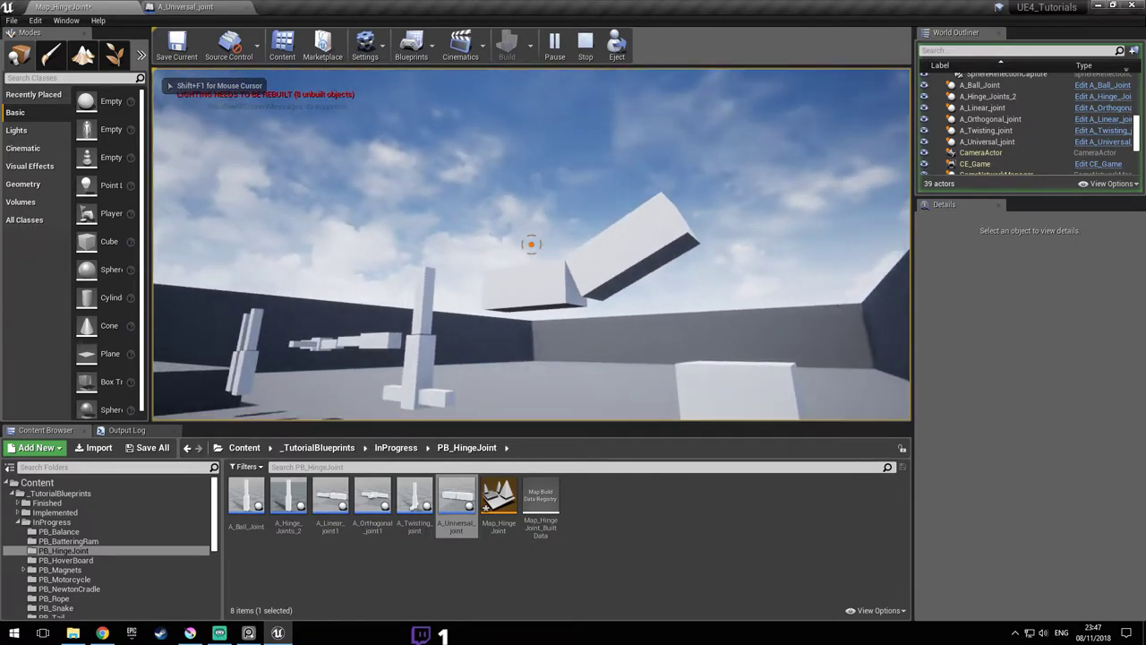
key(s)
click(531, 245)
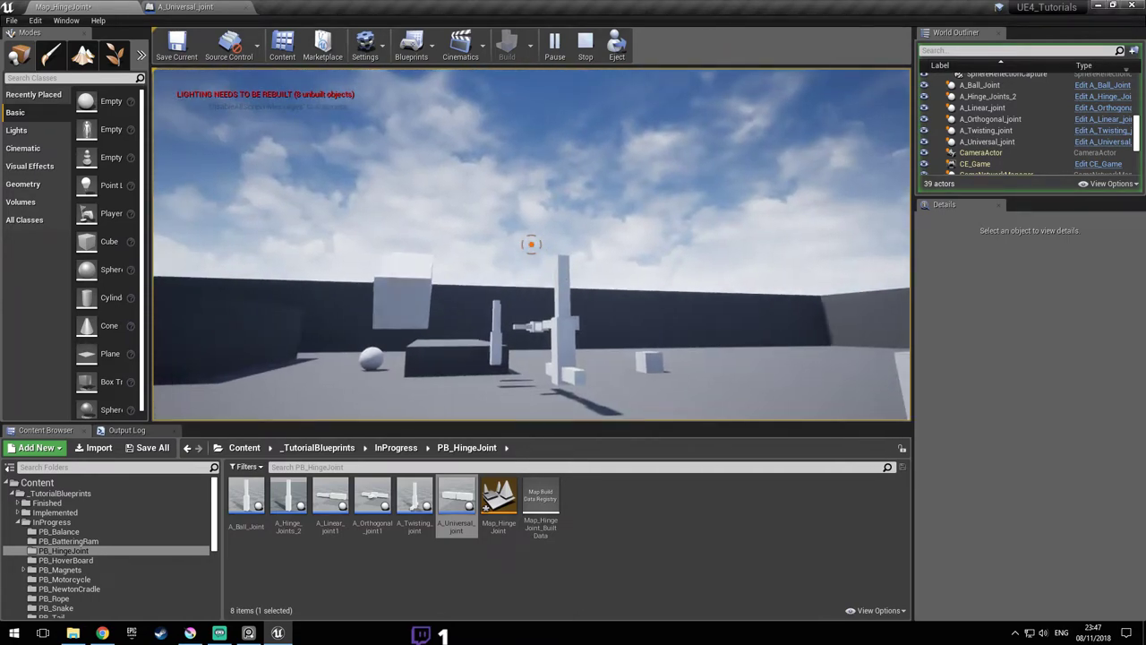
key(Escape)
- In the A_Universal_joint blueprint, set U_Joint1's Swing 1 Motion and Twist Motion to Free and compile
click(186, 7)
right_drag(493, 212, 470, 371)
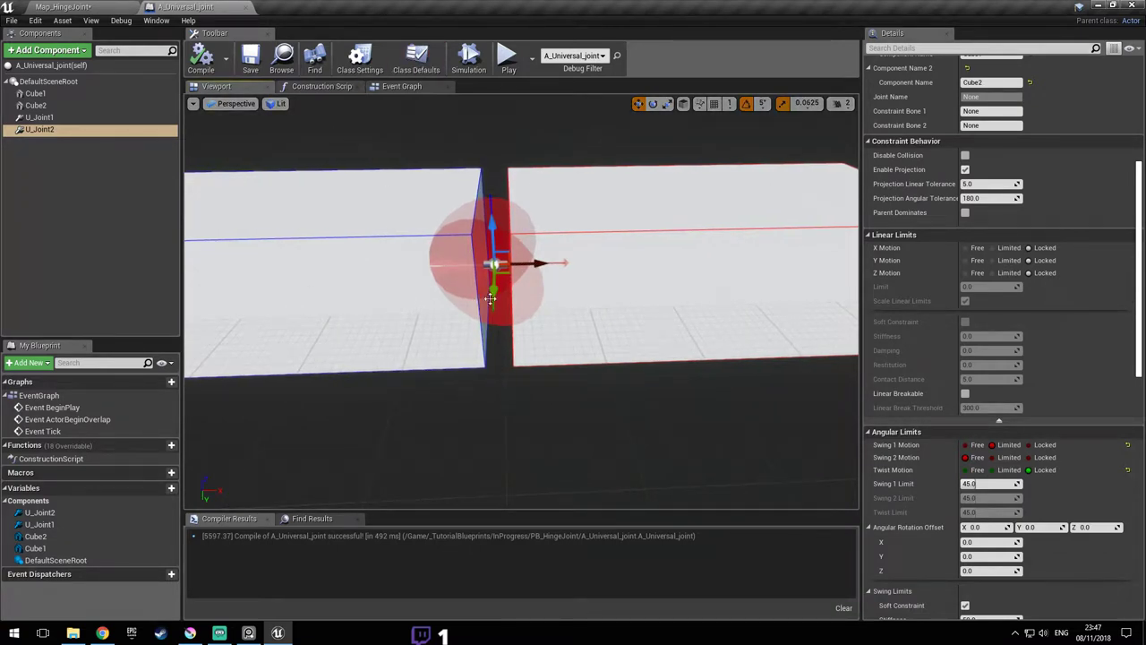
mouse_move(513, 289)
right_down()
mouse_move(486, 301)
mouse_move(515, 291)
mouse_move(510, 282)
right_up()
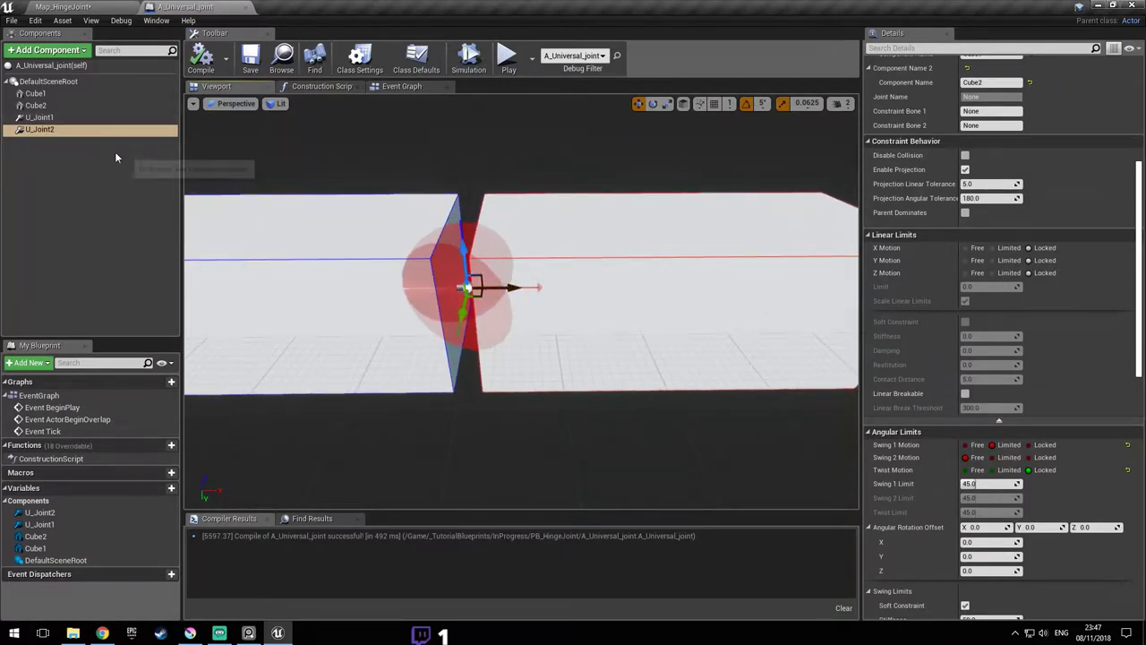
click(61, 119)
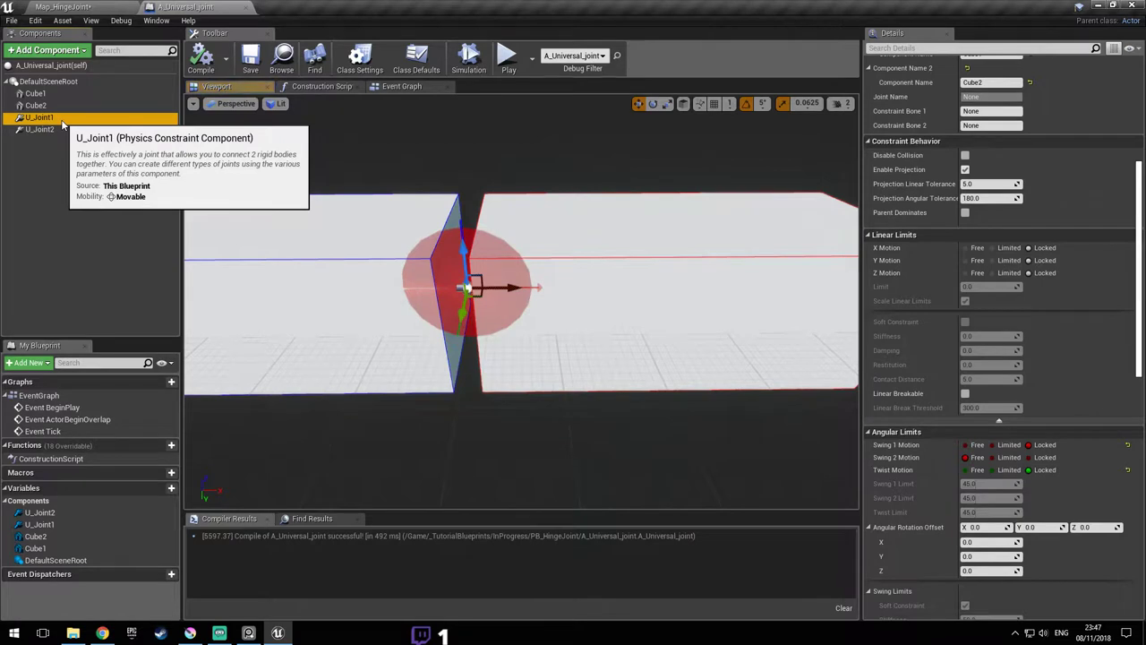
click(972, 472)
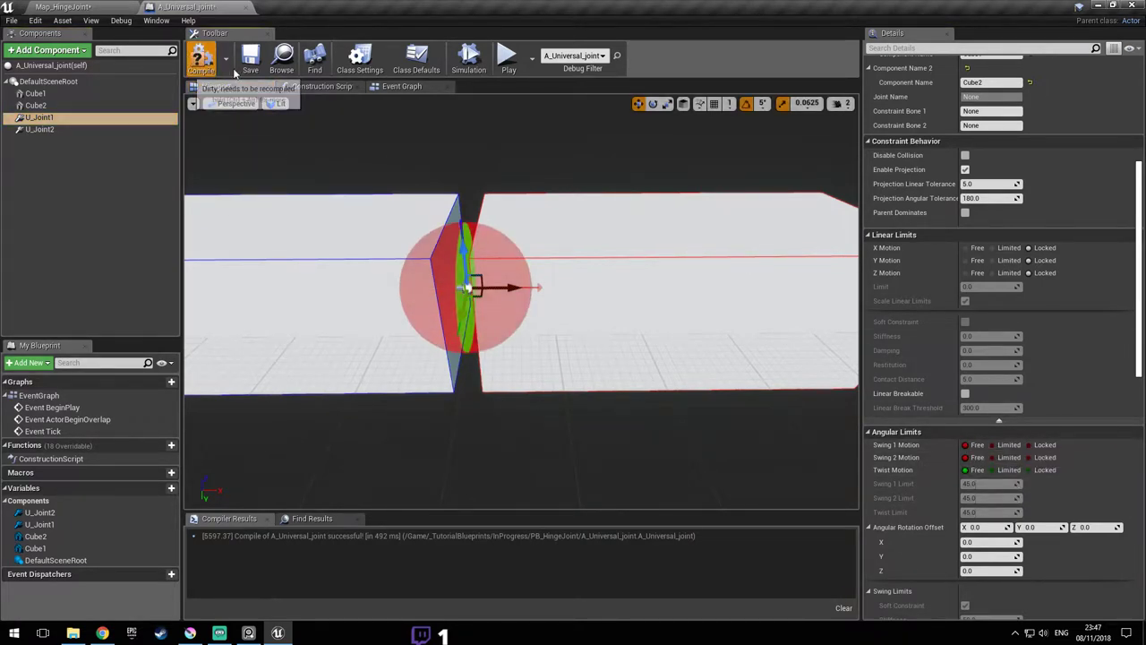
click(201, 59)
- Set U_Joint2's Swing 1 Motion to Locked and Twist Motion to Free, then compile and save the blueprint
click(40, 129)
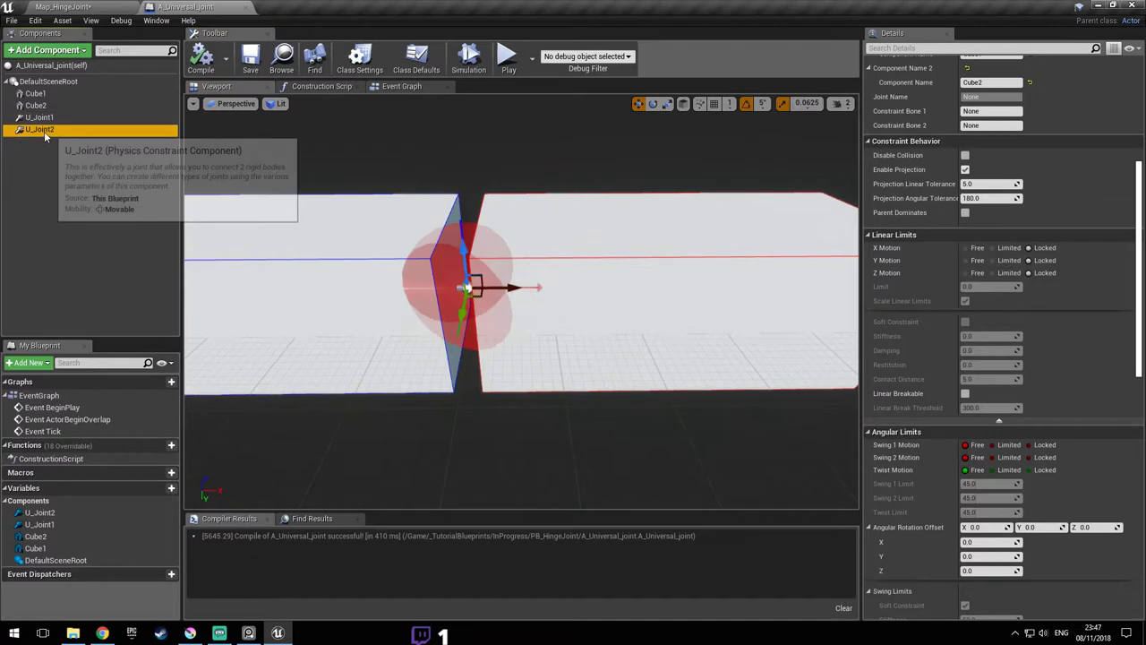
click(1043, 446)
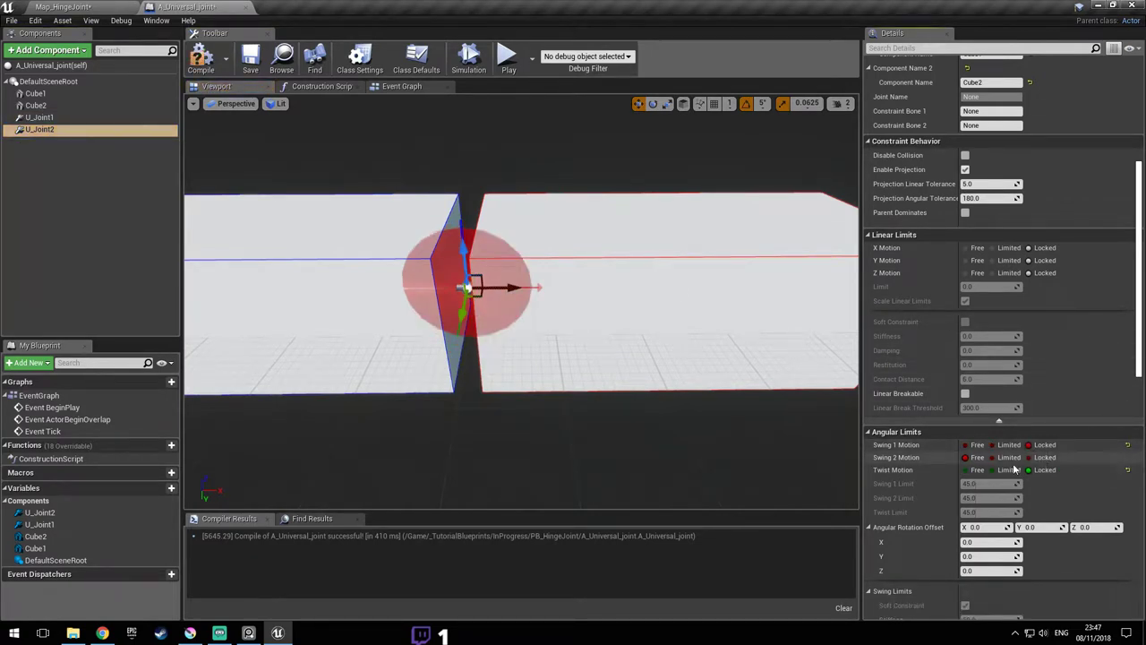
click(1027, 470)
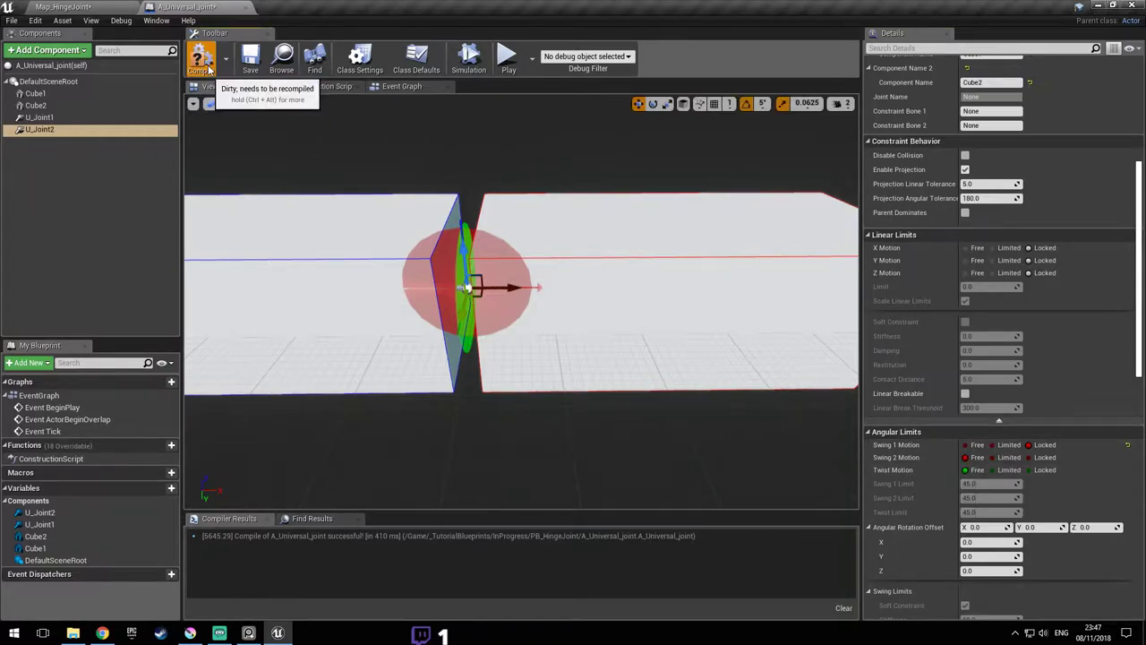
click(252, 60)
- Play the Map_HingeJoint level, test how the universal joint moves with the changed constraints, and stop playing
click(65, 7)
click(553, 45)
key(alt+p)
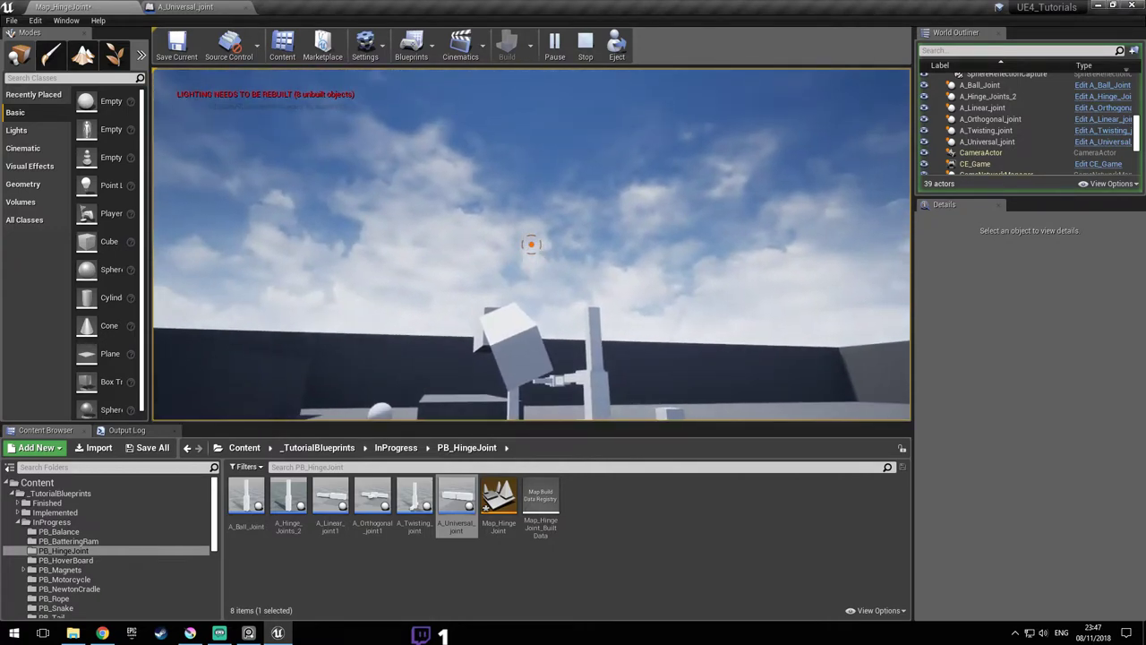
key(Escape)
- In the A_Universal_joint blueprint, set U_Joint2's Twist Motion to Locked and Swing 1 Motion to Free, and compile and save
click(194, 7)
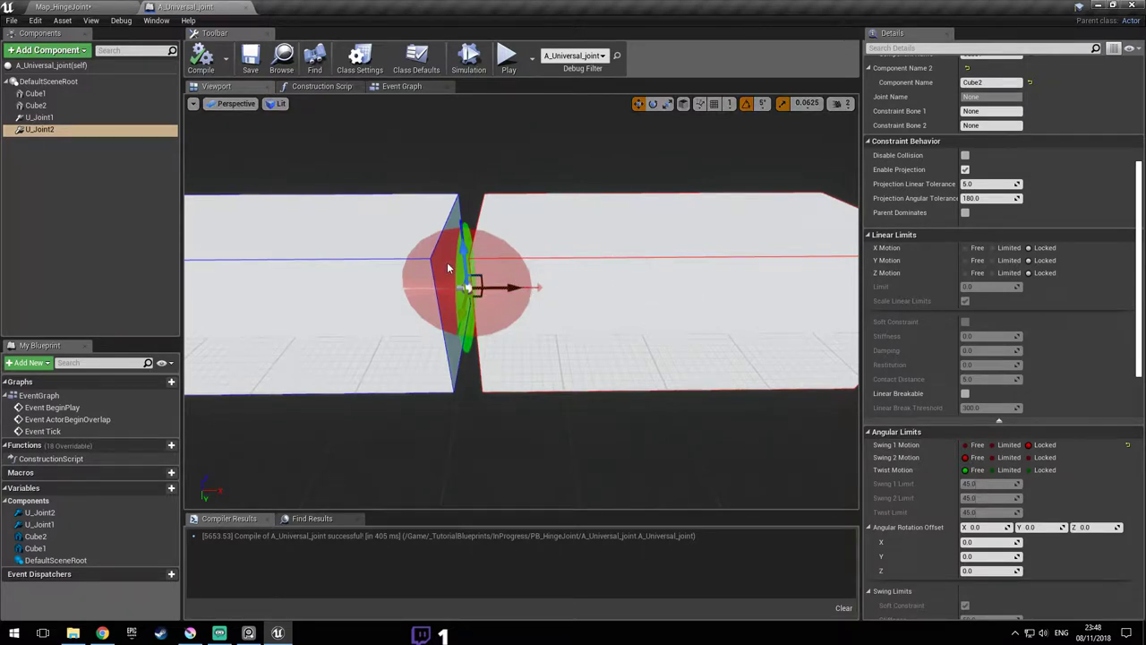
mouse_move(499, 277)
right_down()
mouse_move(491, 283)
mouse_move(499, 277)
right_up()
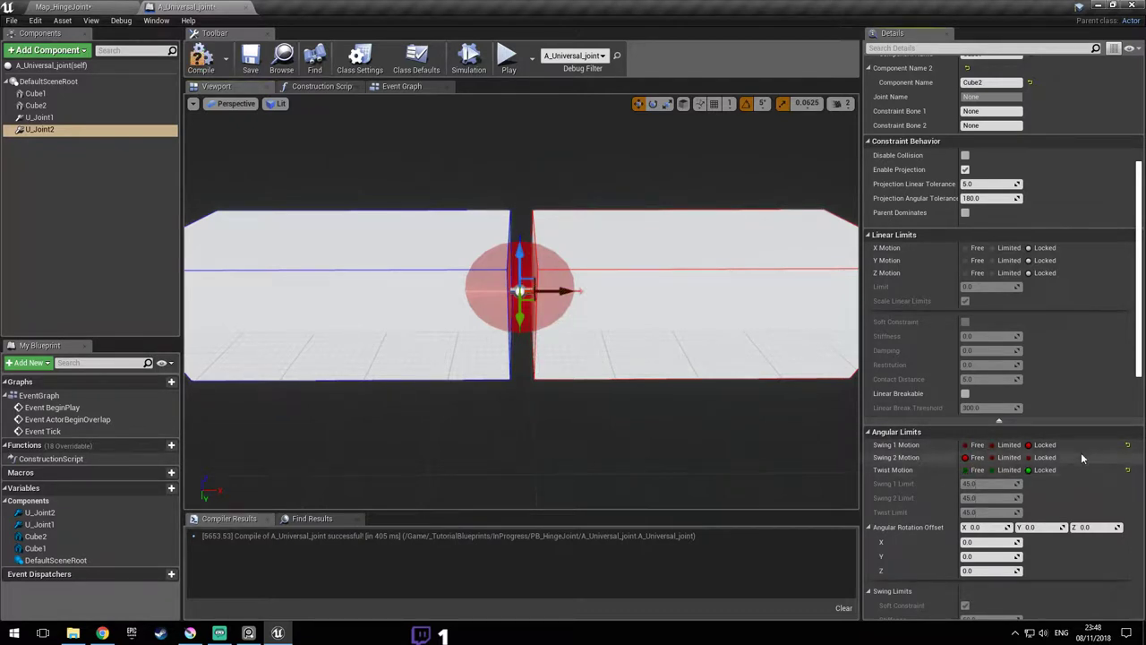
mouse_move(780, 267)
mouse_down()
mouse_move(730, 269)
mouse_move(770, 267)
mouse_up()
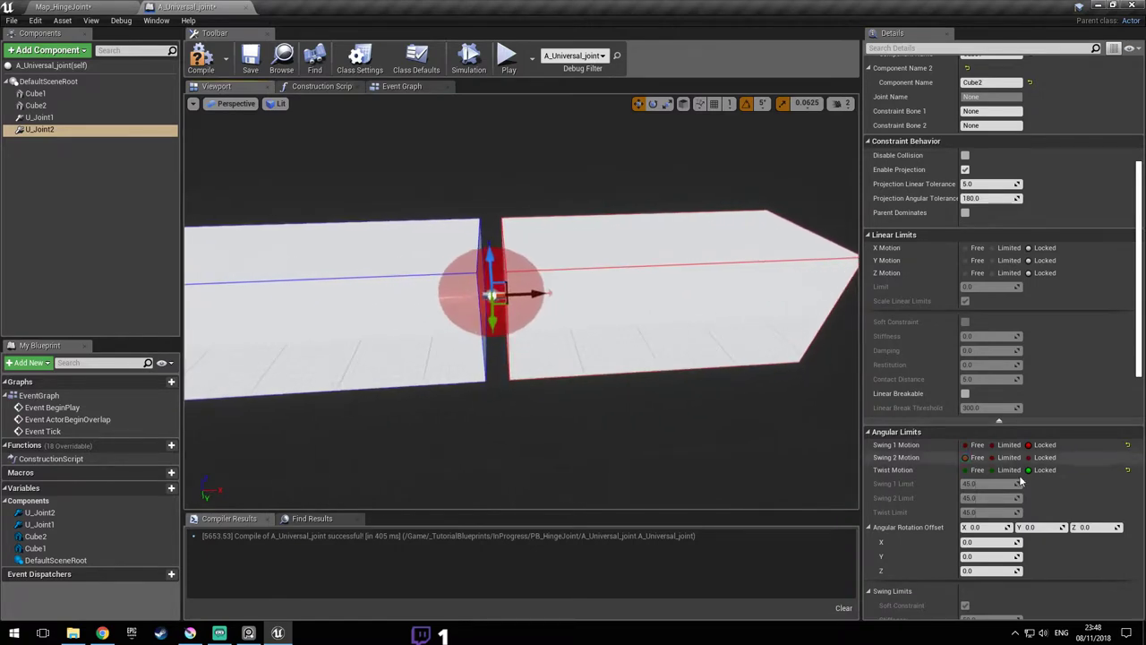
click(975, 446)
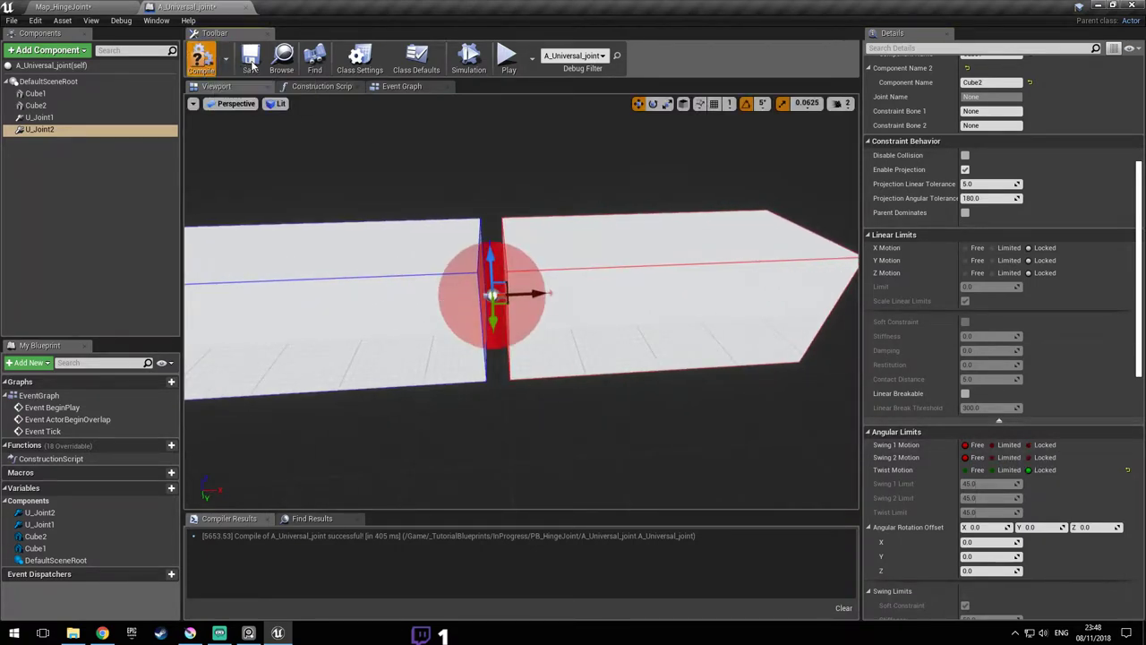
- Play the level again, walk around the universal joint while swinging it, and end the play session
click(118, 8)
click(554, 44)
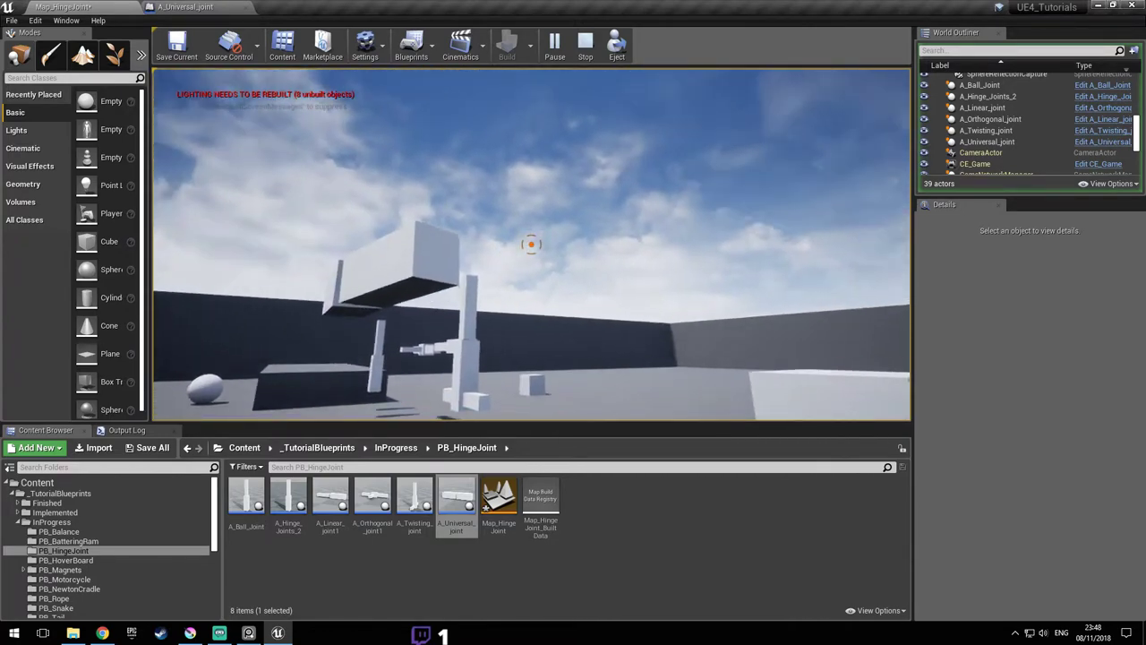
key(a)
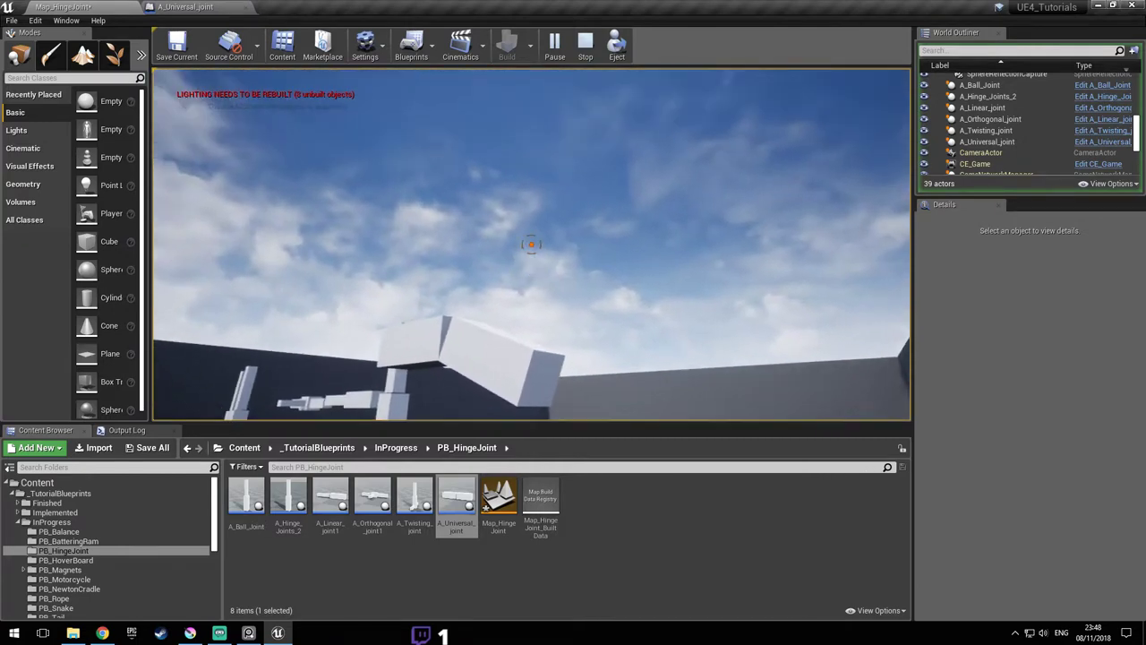
key(Escape)
- Add a Physics Constraint component named Anchor under the default scene root of the A_Universal_joint blueprint
click(208, 7)
right_drag(347, 159, 278, 170)
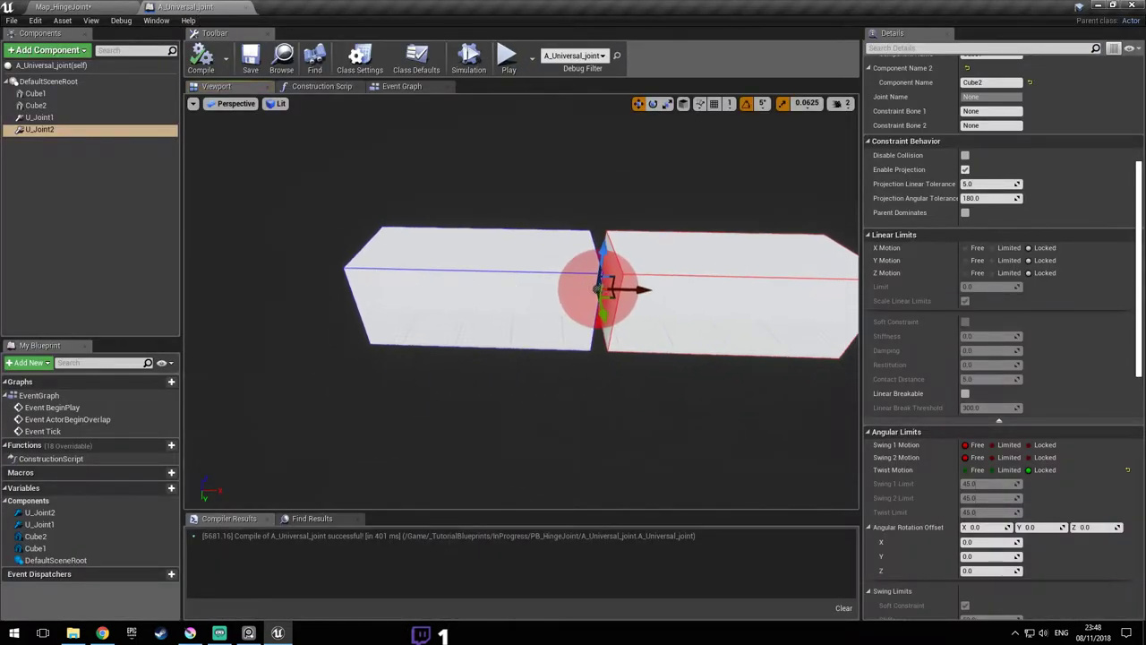
click(506, 288)
right_drag(507, 289, 560, 335)
right_drag(394, 304, 395, 304)
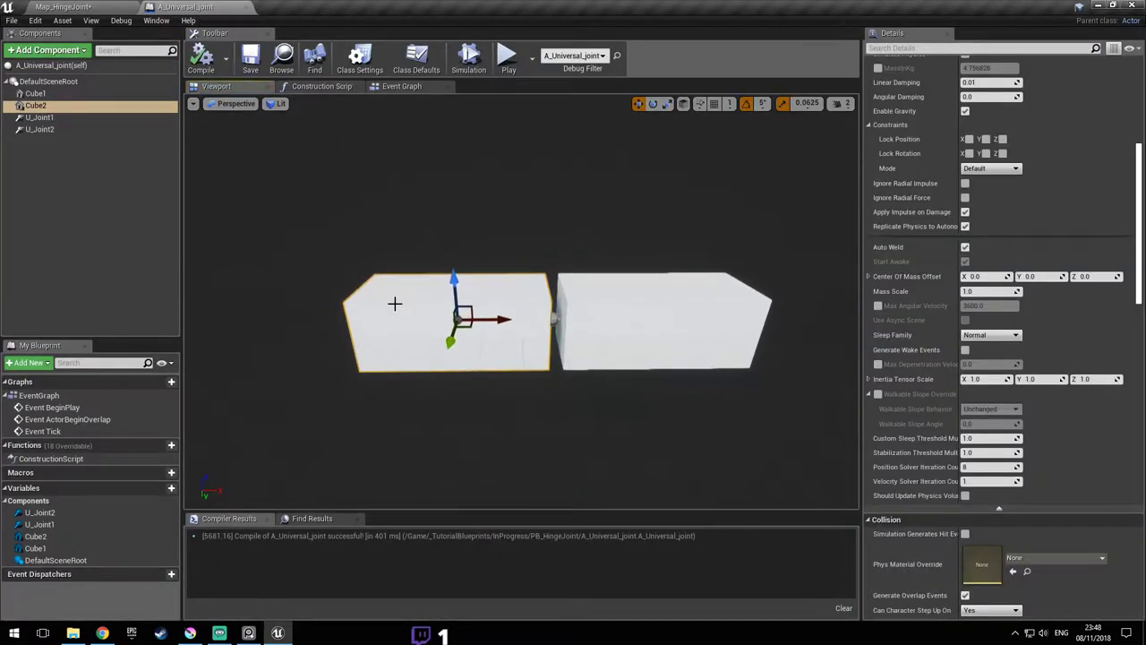
click(49, 82)
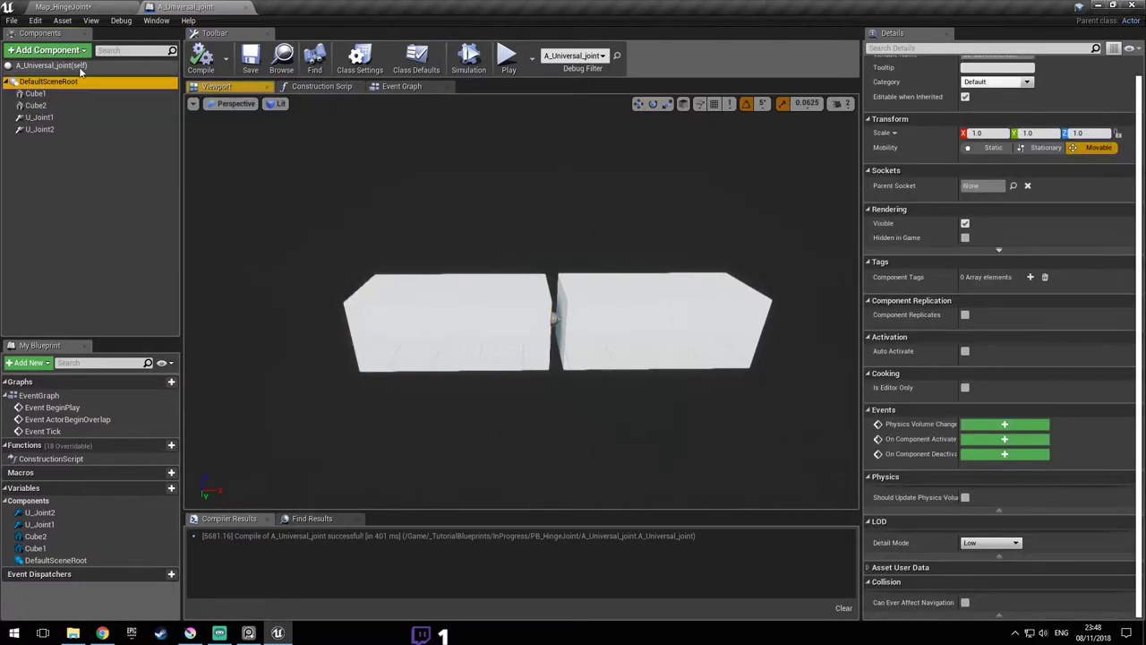
click(47, 50)
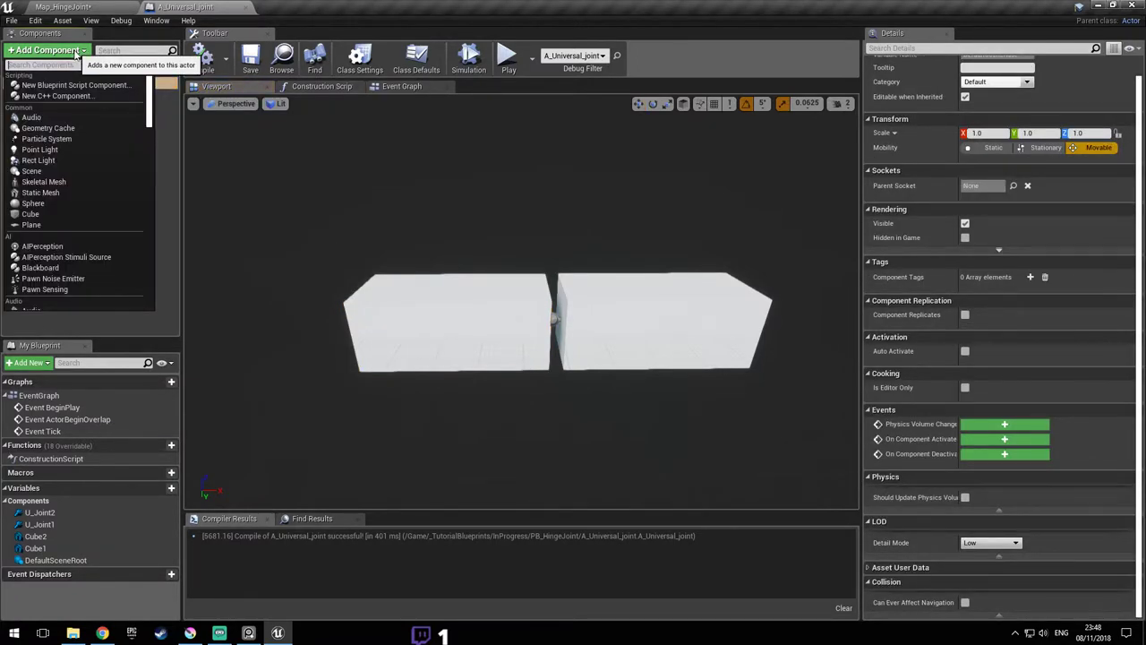
text(physic)
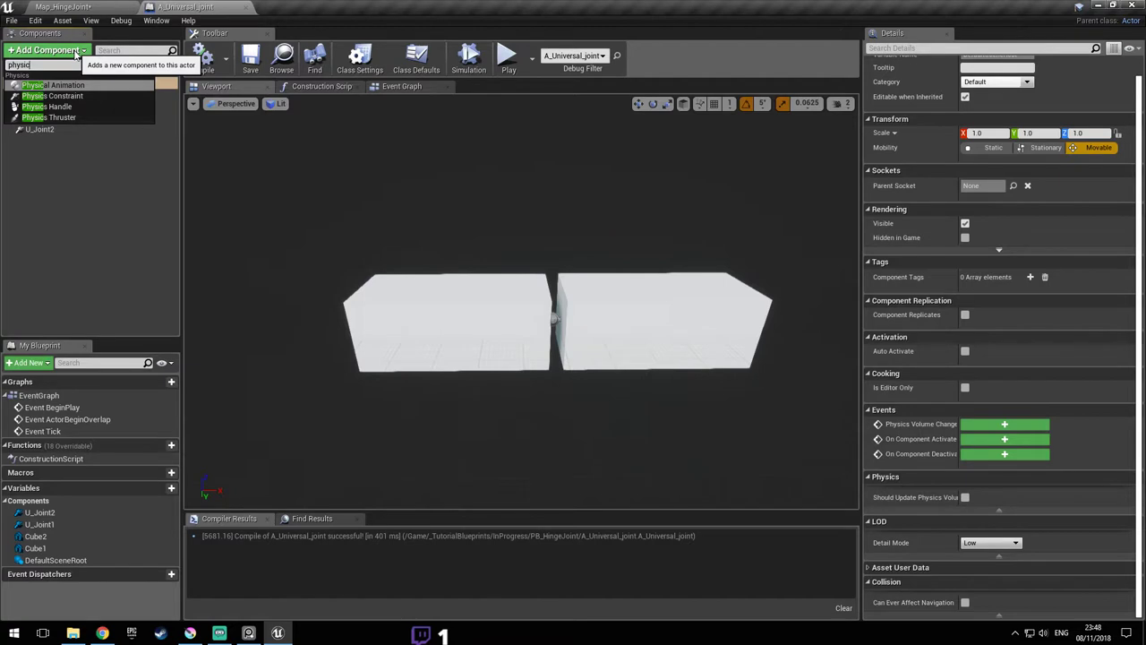
key(Return)
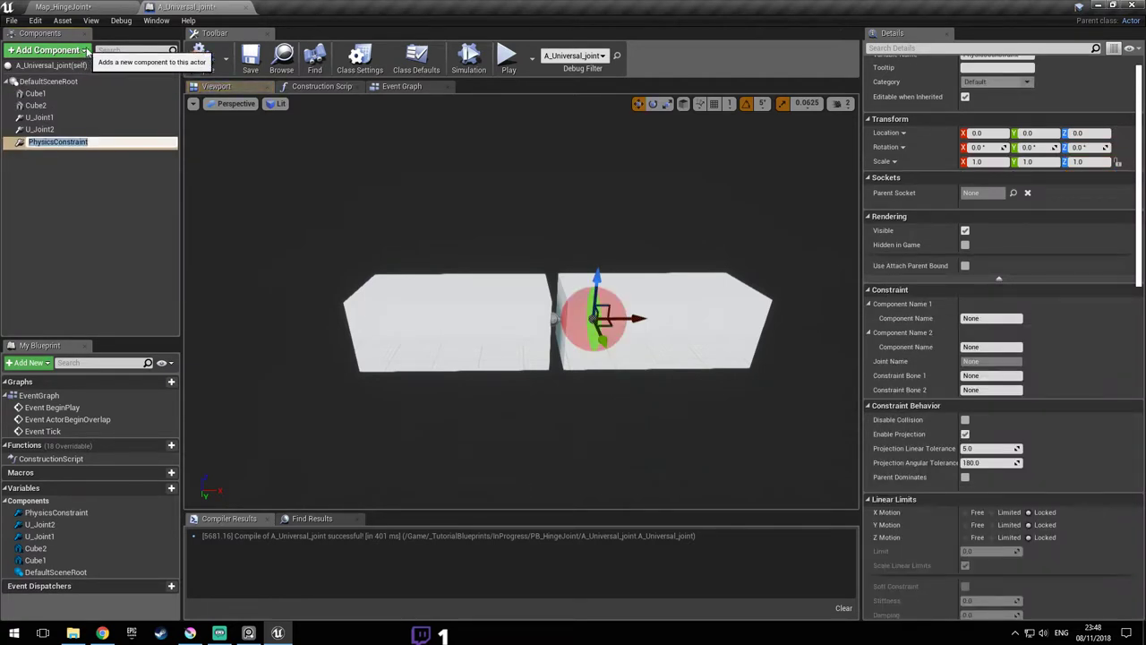
text(A)
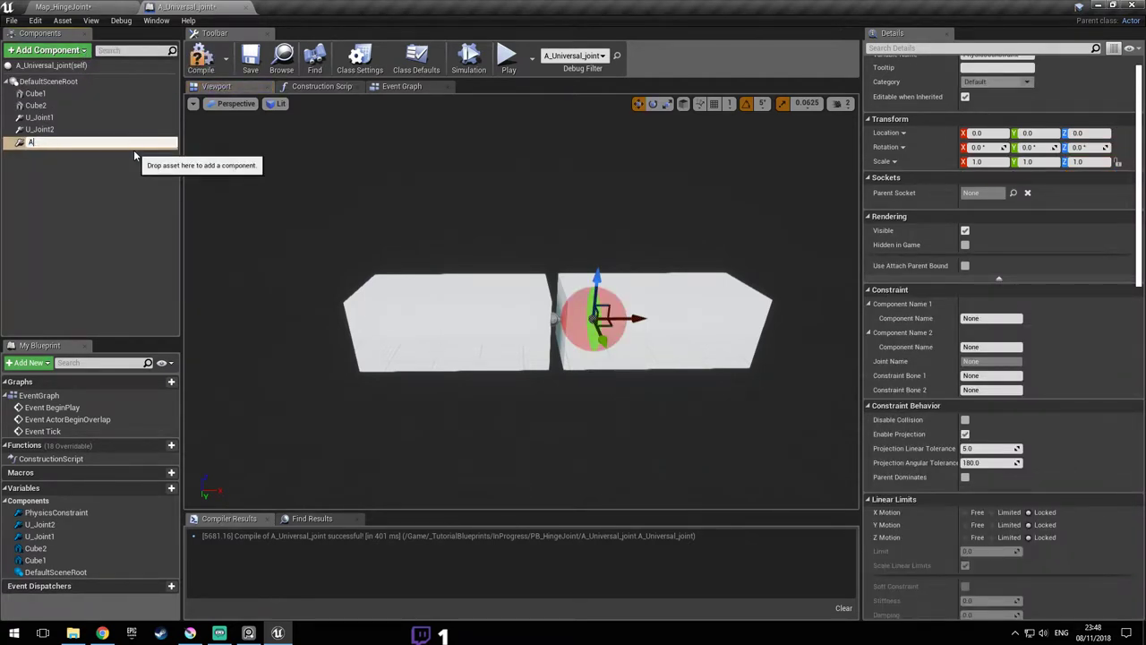
text(nchor)
key(Return)
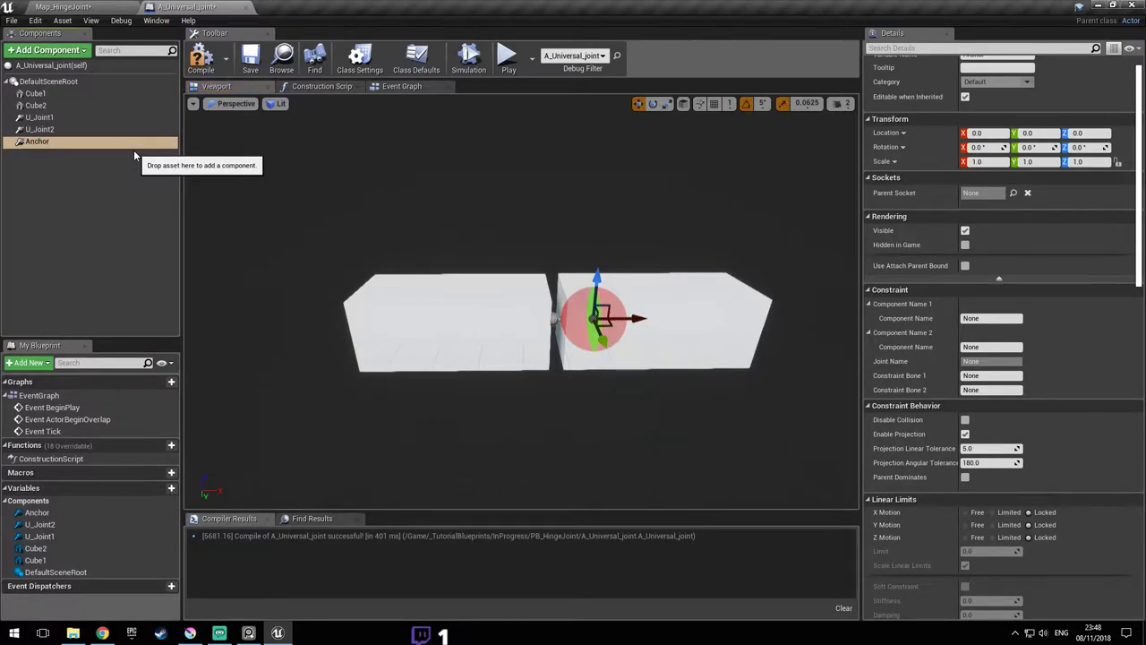
- Move Anchor along X to about -39.8, inside Cube2, and set its Component Name 2 to Cube2
drag(620, 329, 487, 310)
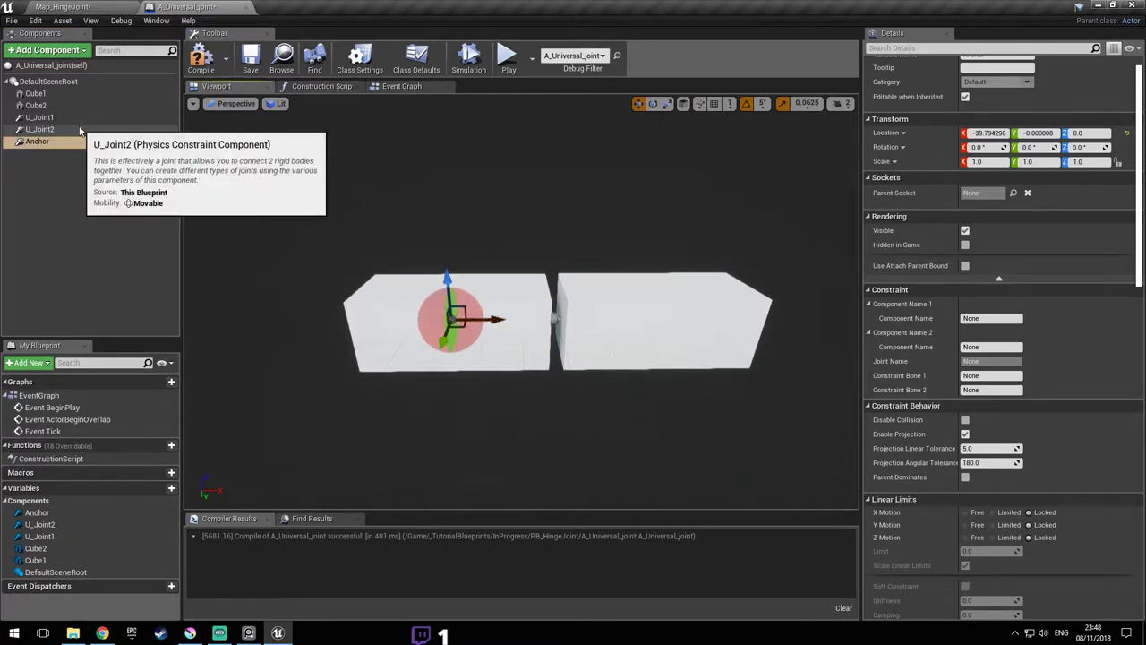
click(382, 343)
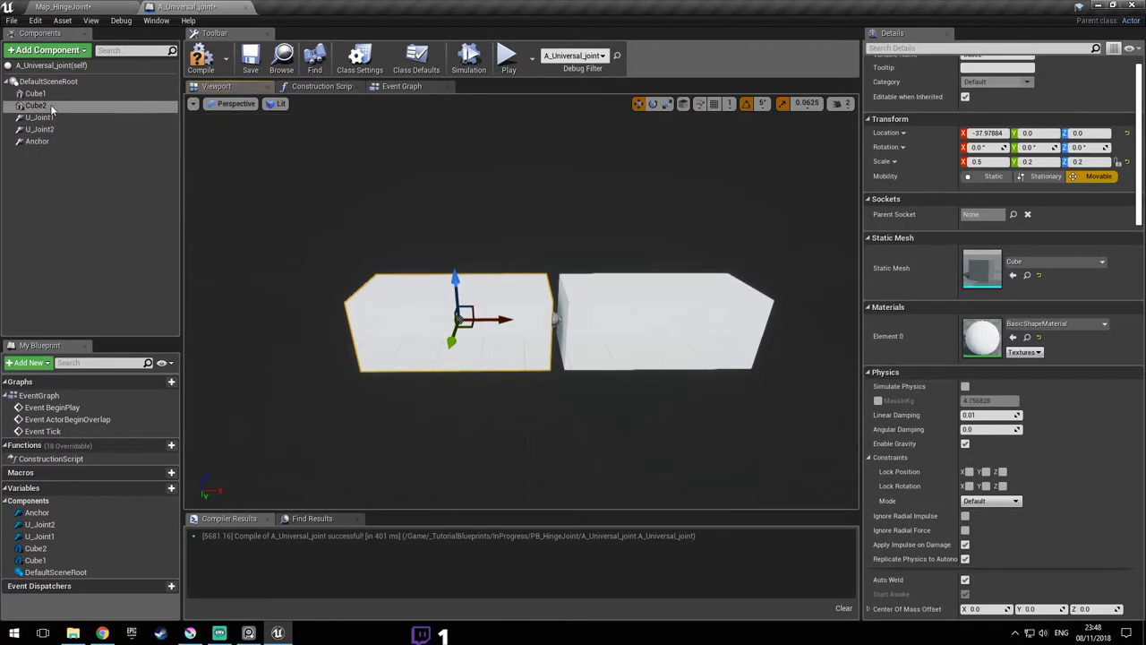
click(35, 105)
click(40, 107)
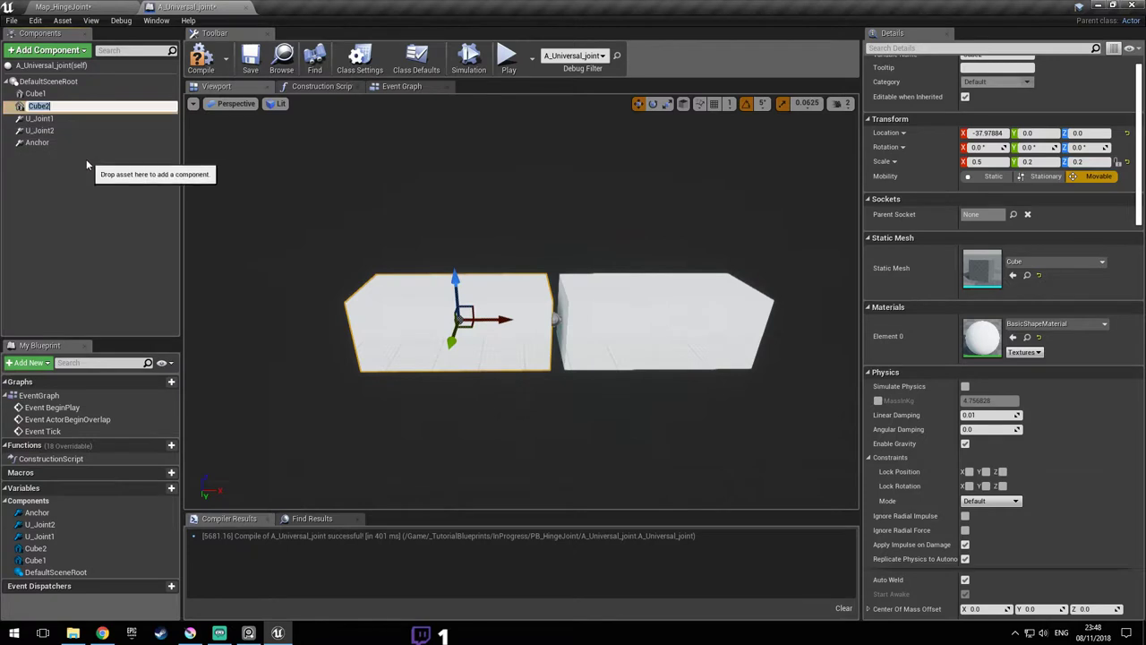
click(44, 144)
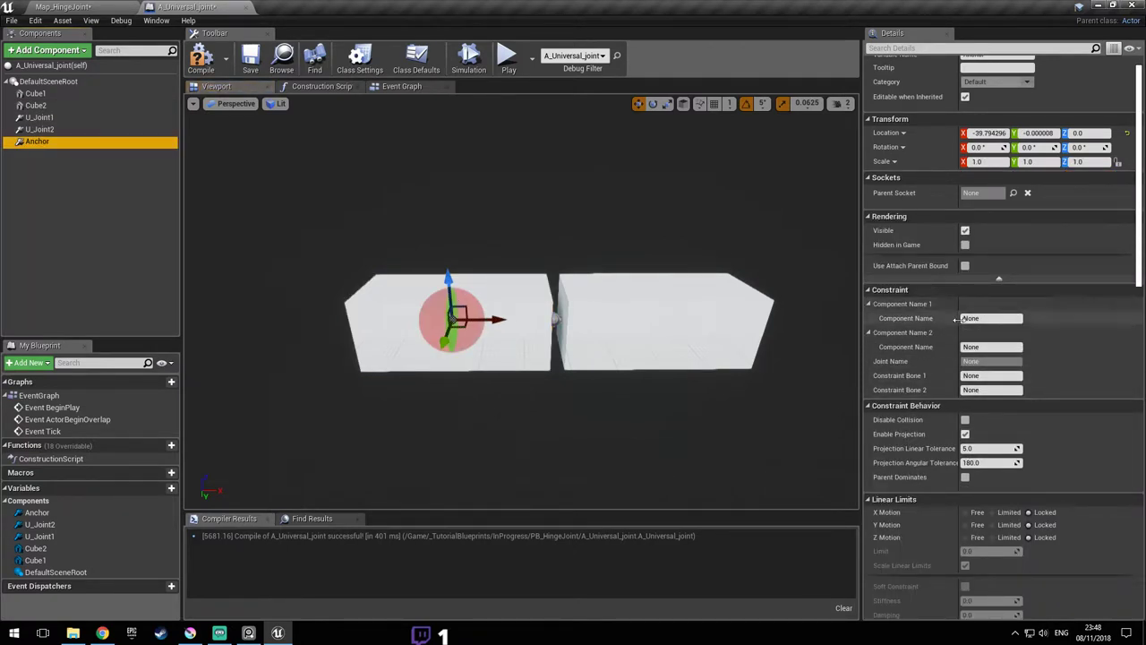
click(997, 318)
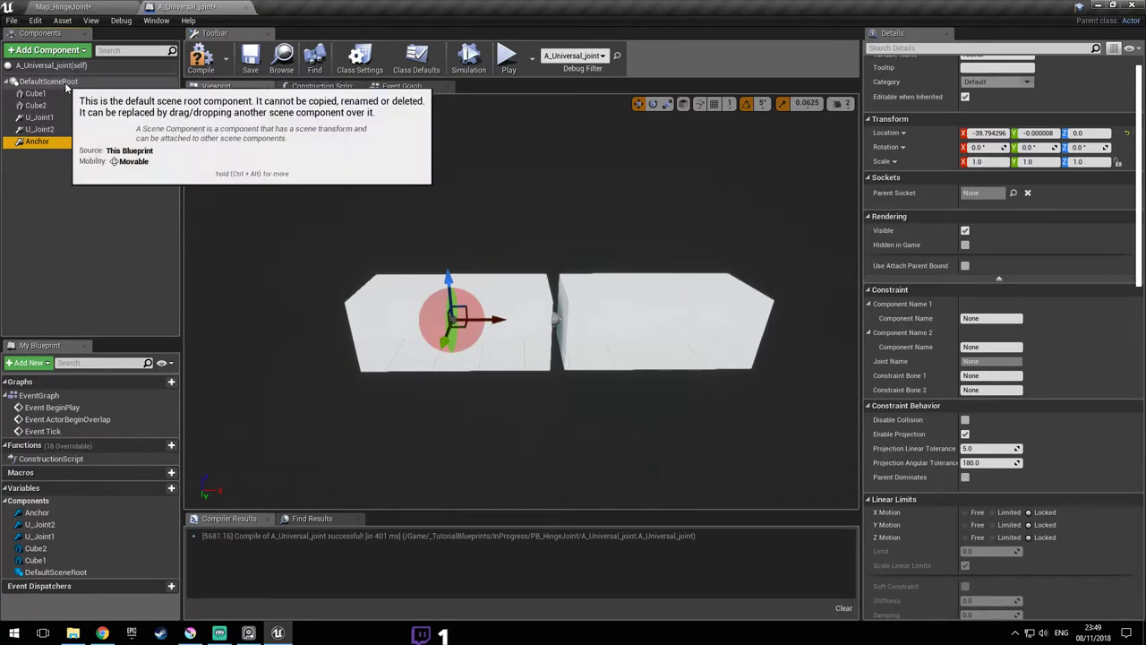
click(998, 347)
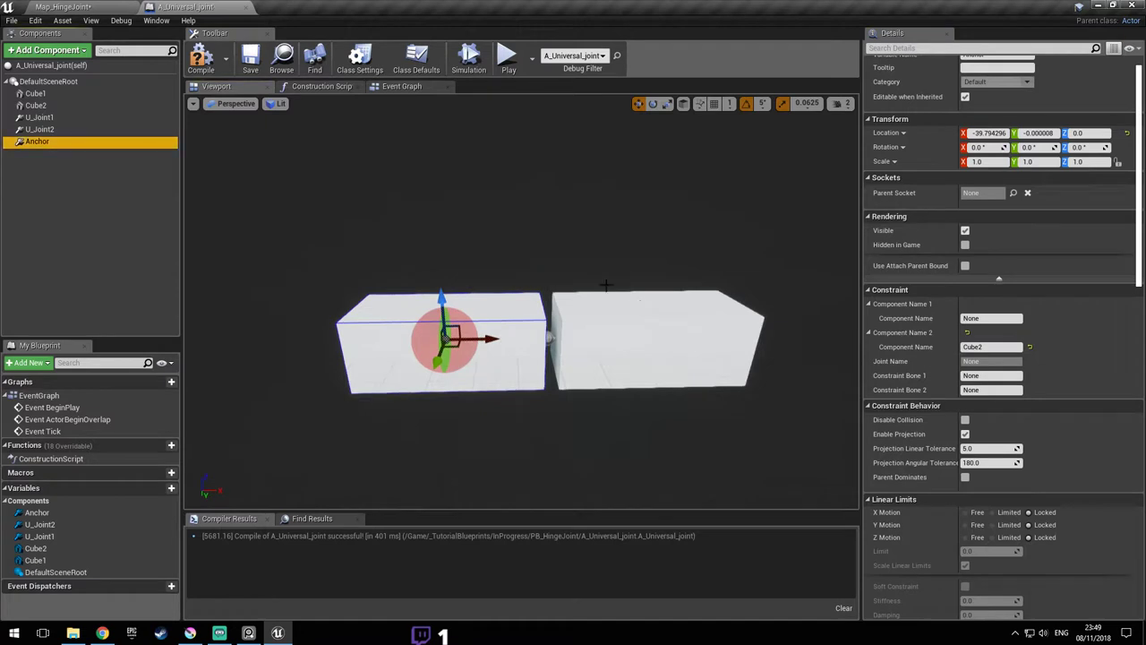
- Enable Simulate Physics on Cube2 and compile and save the blueprint
click(509, 368)
scroll(1000, 387, down, 2)
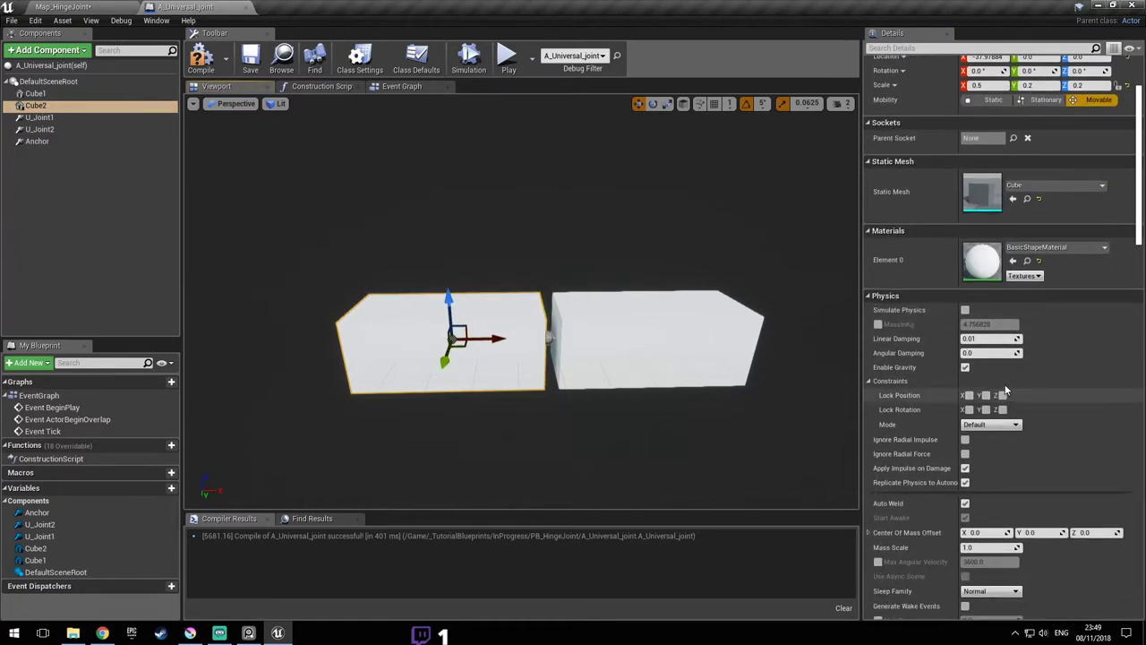
right_drag(558, 411, 586, 354)
right_drag(558, 412, 524, 453)
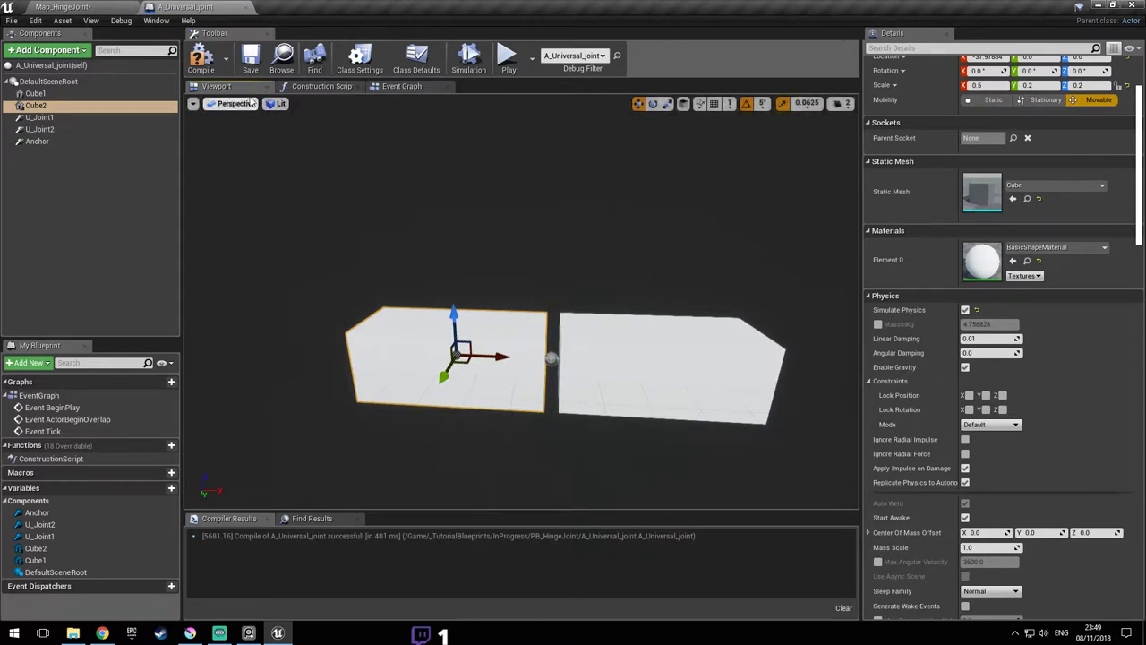
click(251, 59)
- Set Anchor's Swing 1 Motion and Swing 2 Motion to Locked
middle_drag(311, 145, 261, 132)
click(53, 141)
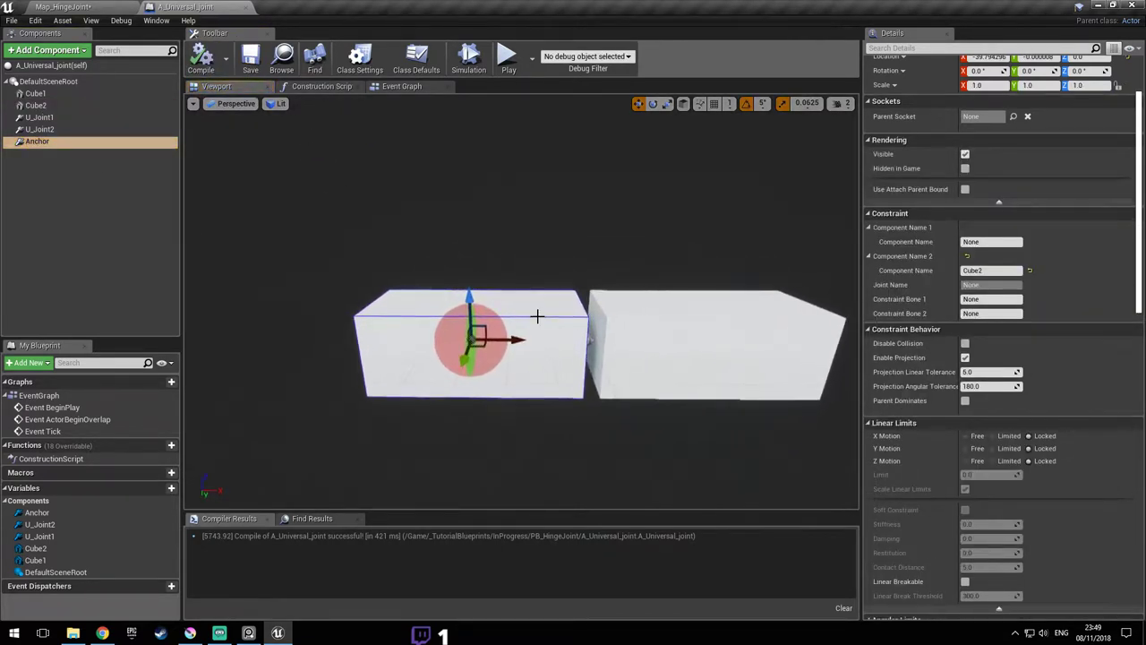
scroll(1099, 356, down, 3)
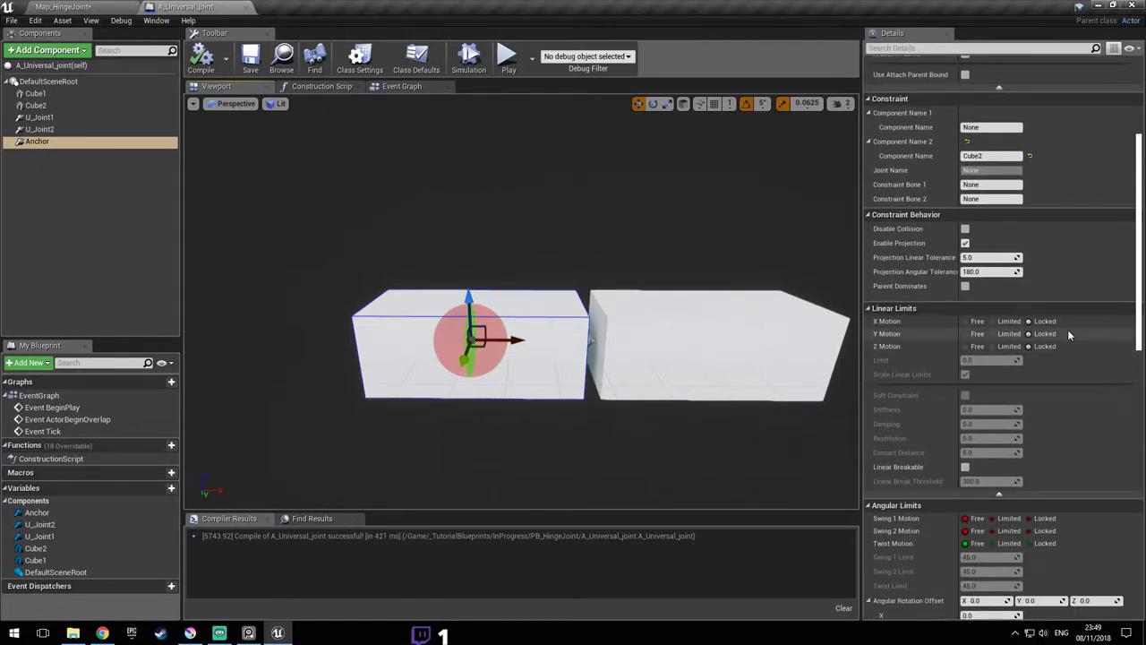
right_drag(392, 350, 436, 391)
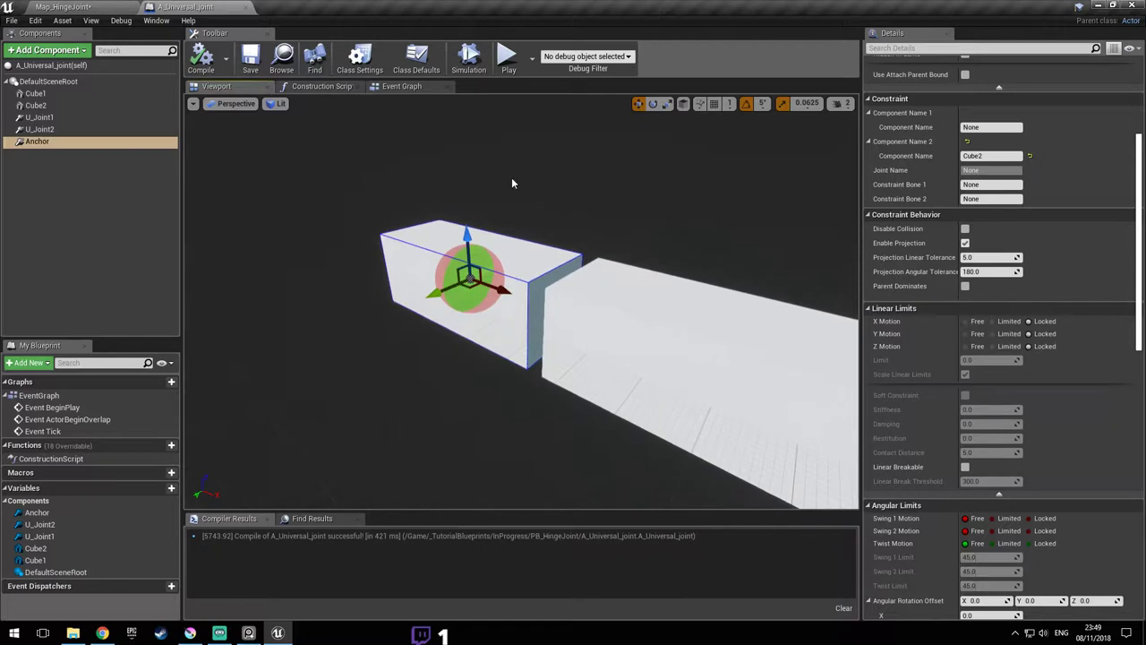
right_drag(533, 250, 560, 262)
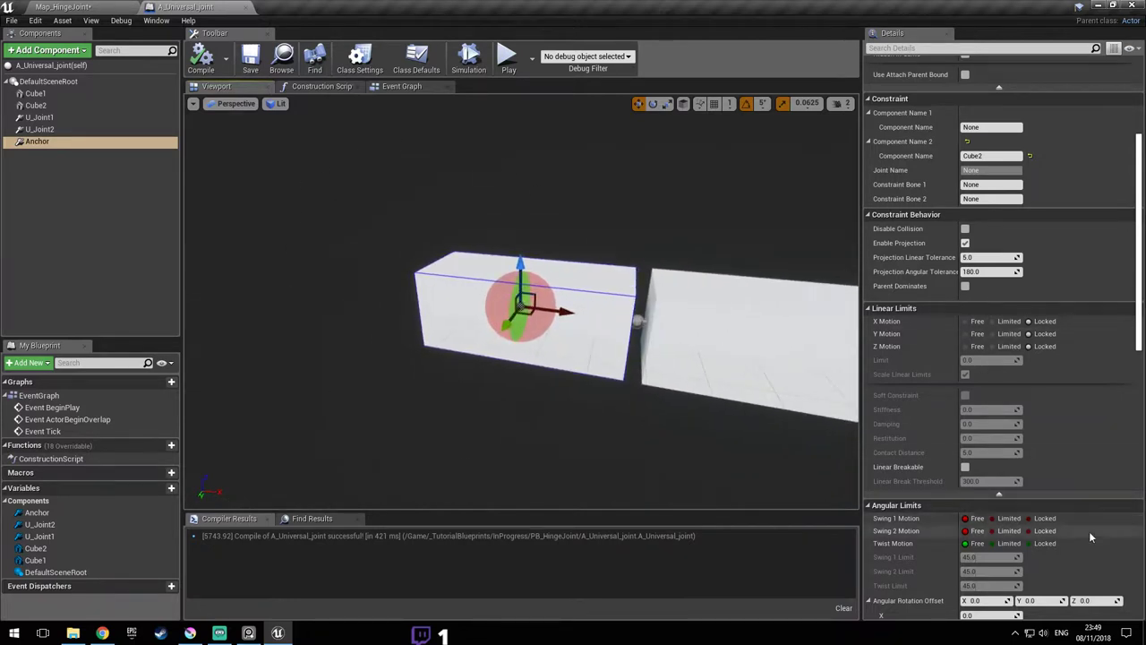
click(1050, 519)
click(1045, 531)
right_drag(717, 453, 480, 287)
right_drag(541, 358, 556, 342)
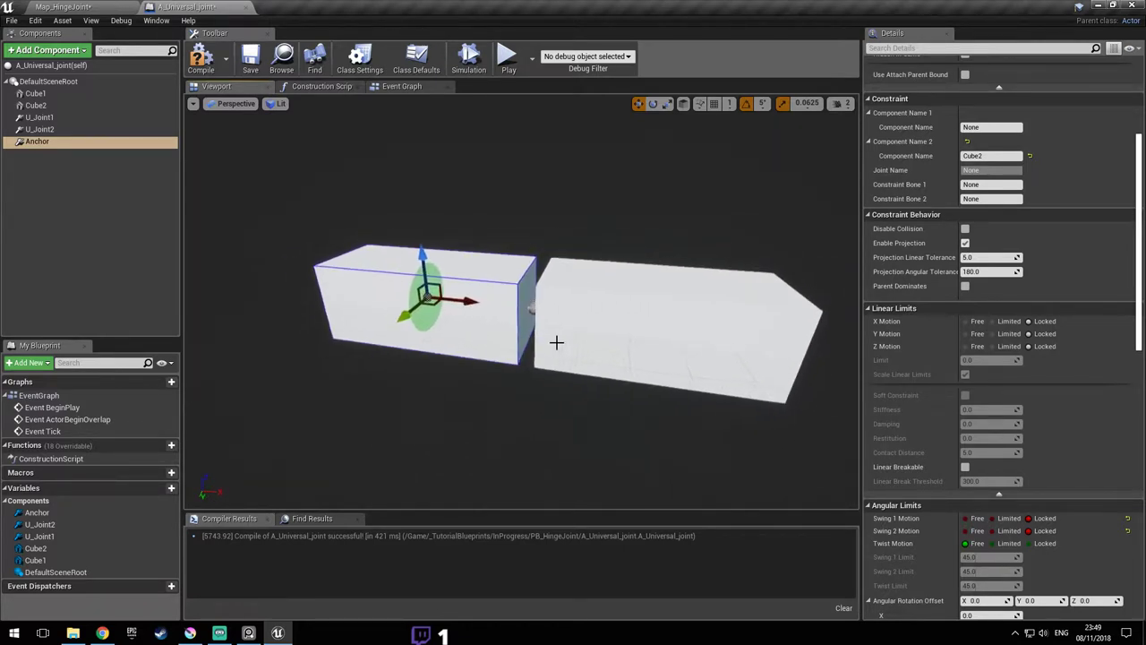
- Compile and save the A_Universal_joint blueprint and play-test the anchored joint in the Map_HingeJoint level
click(199, 61)
click(250, 59)
click(554, 45)
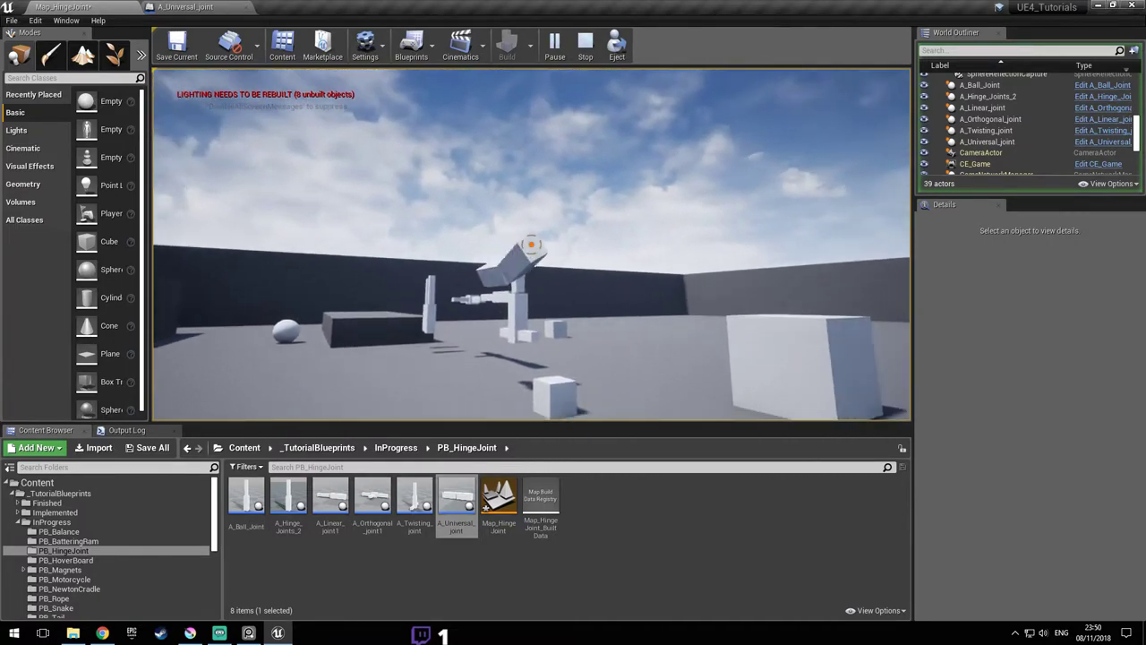
key(s)
key(w)
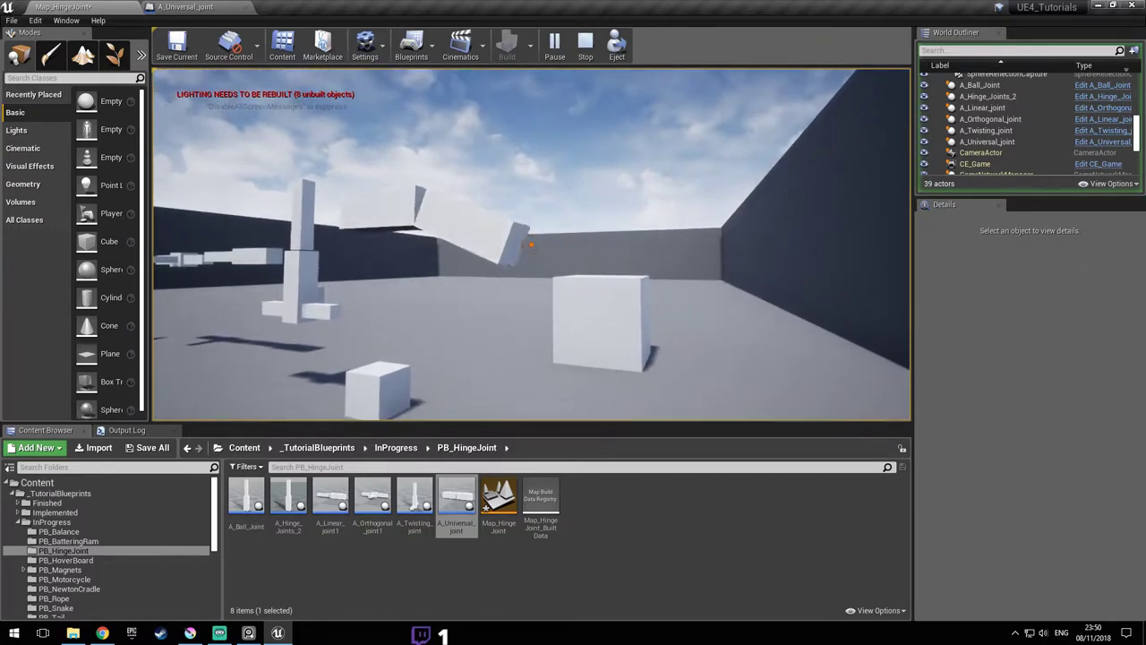
key(a)
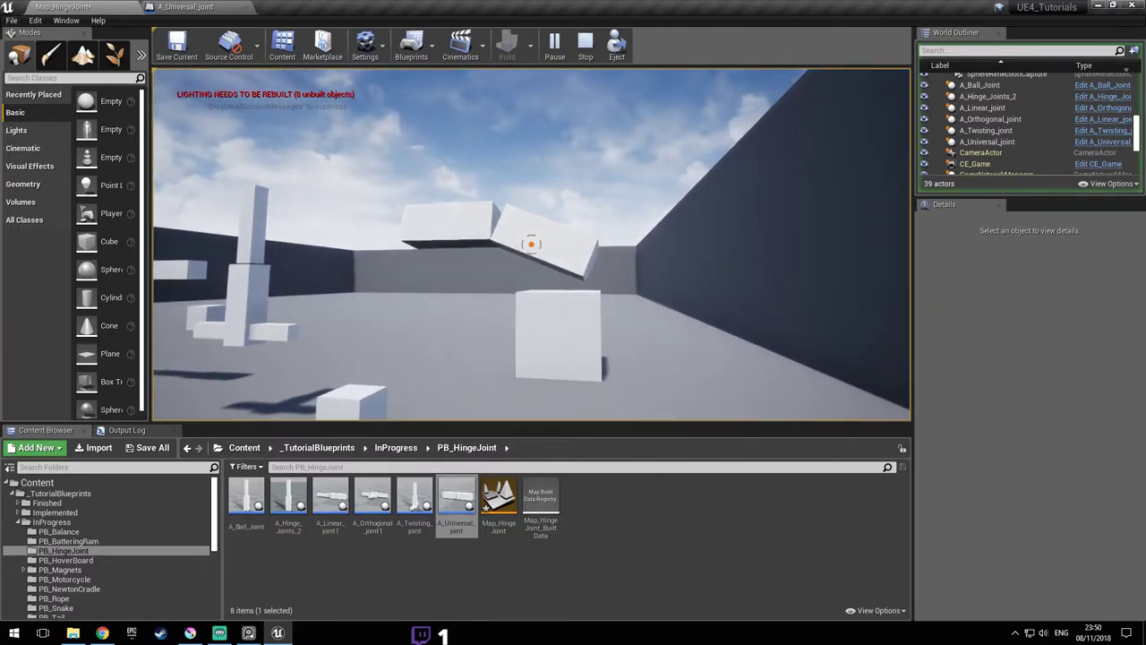
key(w)
key(a)
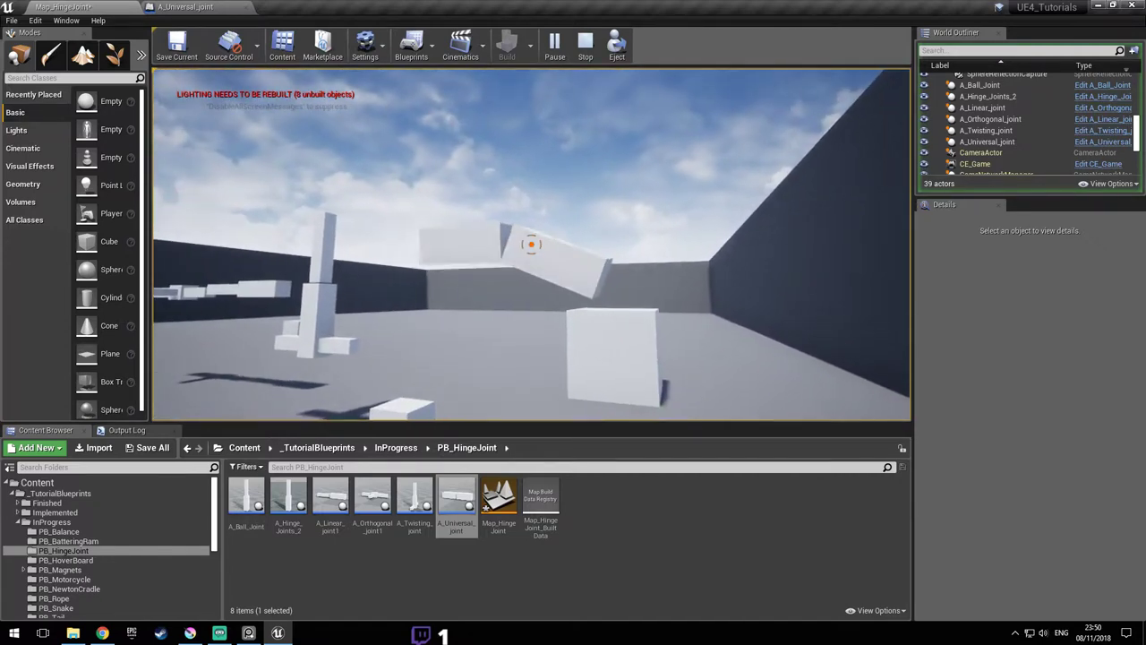
key(Escape)
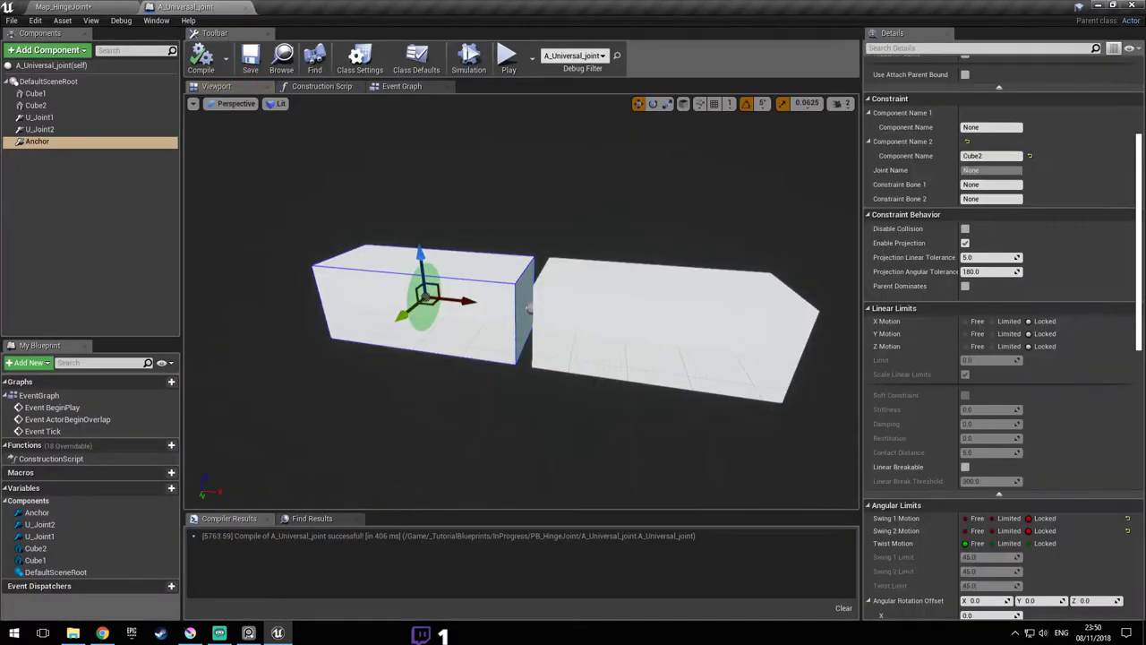
- Examine Cube1's physics settings and U_Joint2's angular limits and motor settings in the A_Universal_joint blueprint
right_drag(516, 397, 532, 355)
click(534, 358)
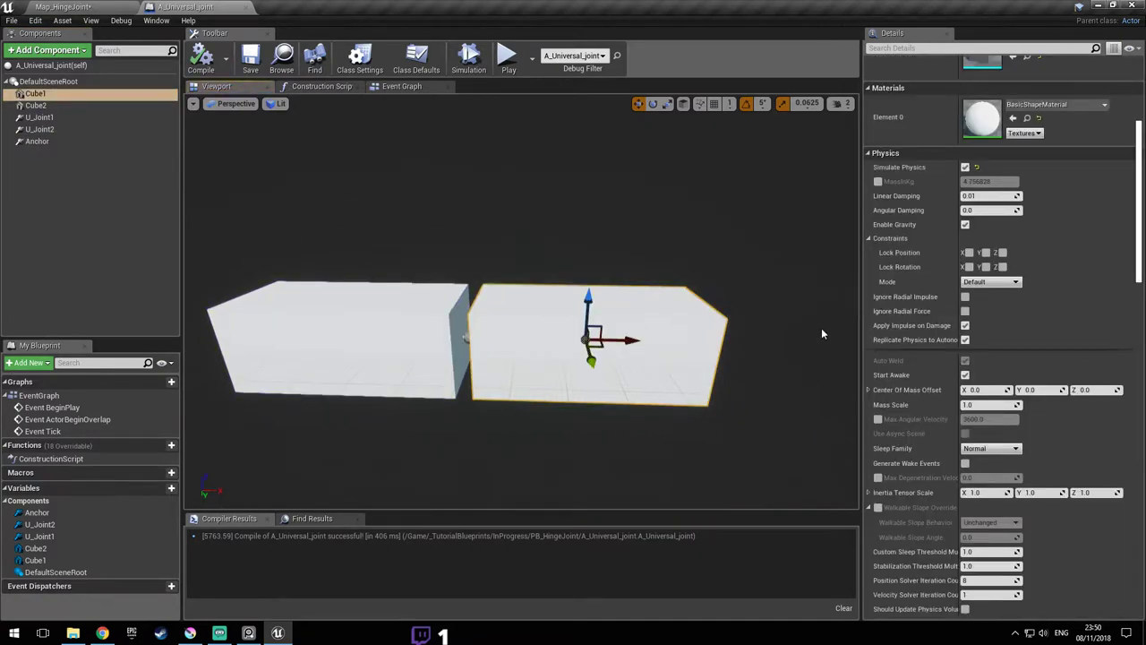
scroll(1029, 286, up, 3)
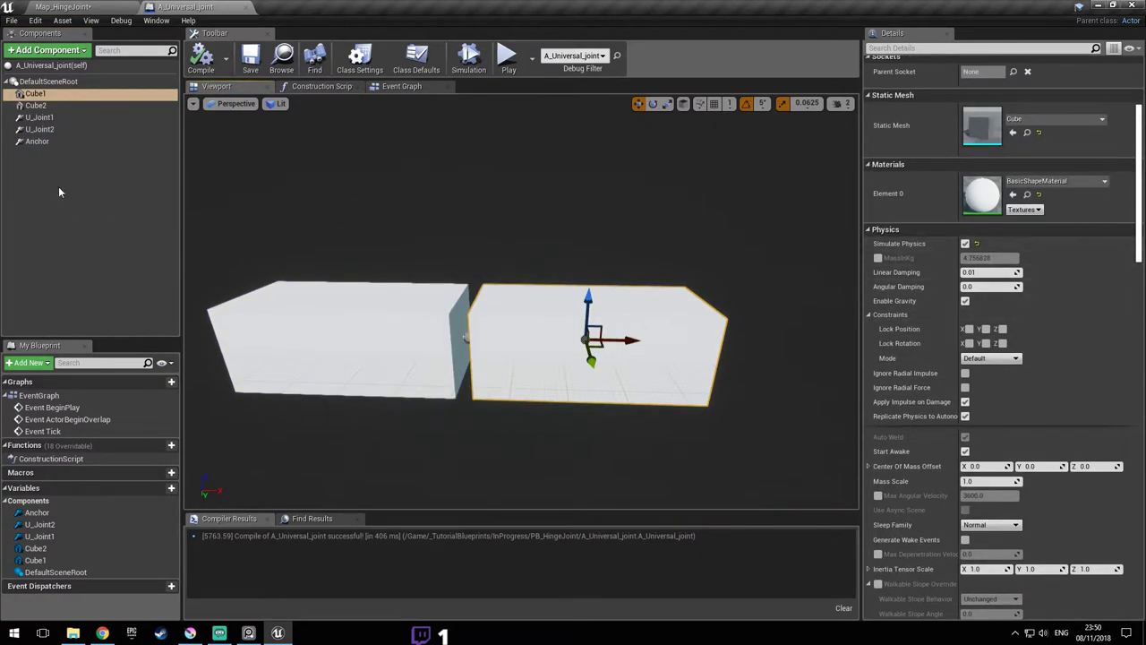
click(40, 130)
scroll(1119, 342, down, 5)
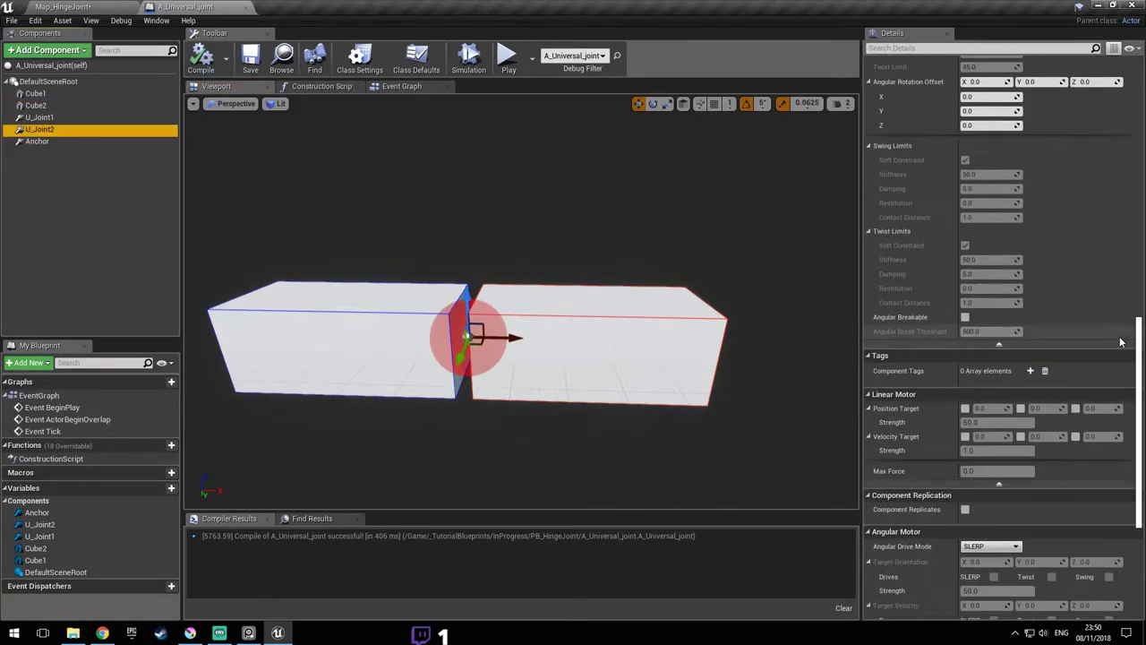
scroll(1119, 342, down, 2)
scroll(1123, 339, down, 1)
scroll(1122, 339, up, 3)
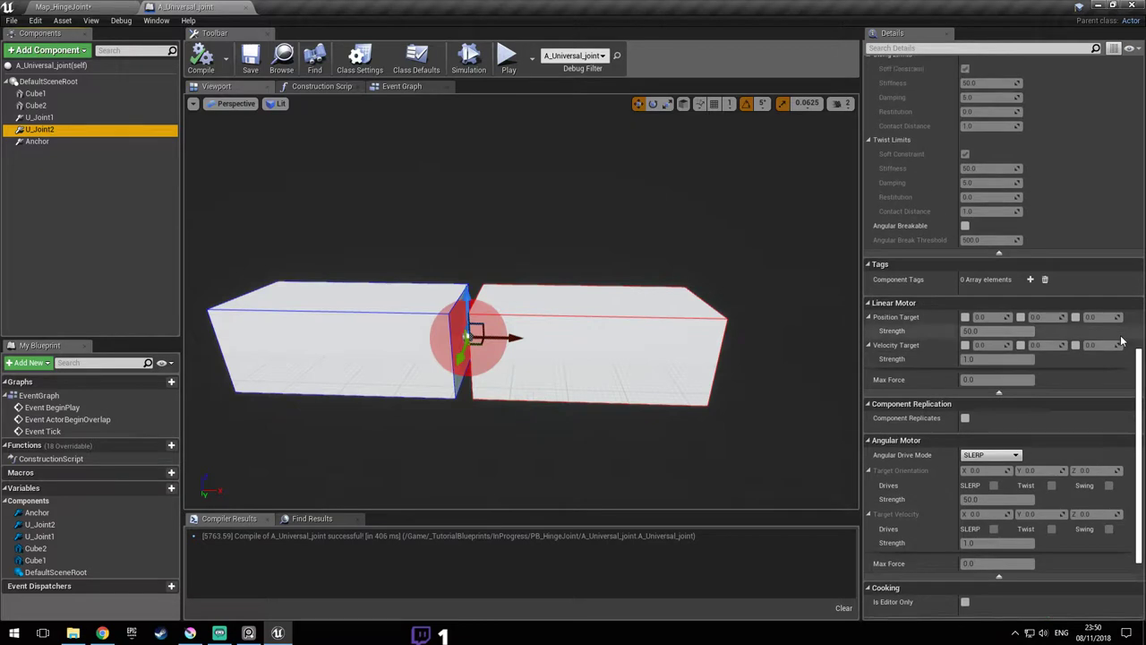
- Move Cube1 along X away from Cube2 and play-test the joint with the wider gap
click(537, 351)
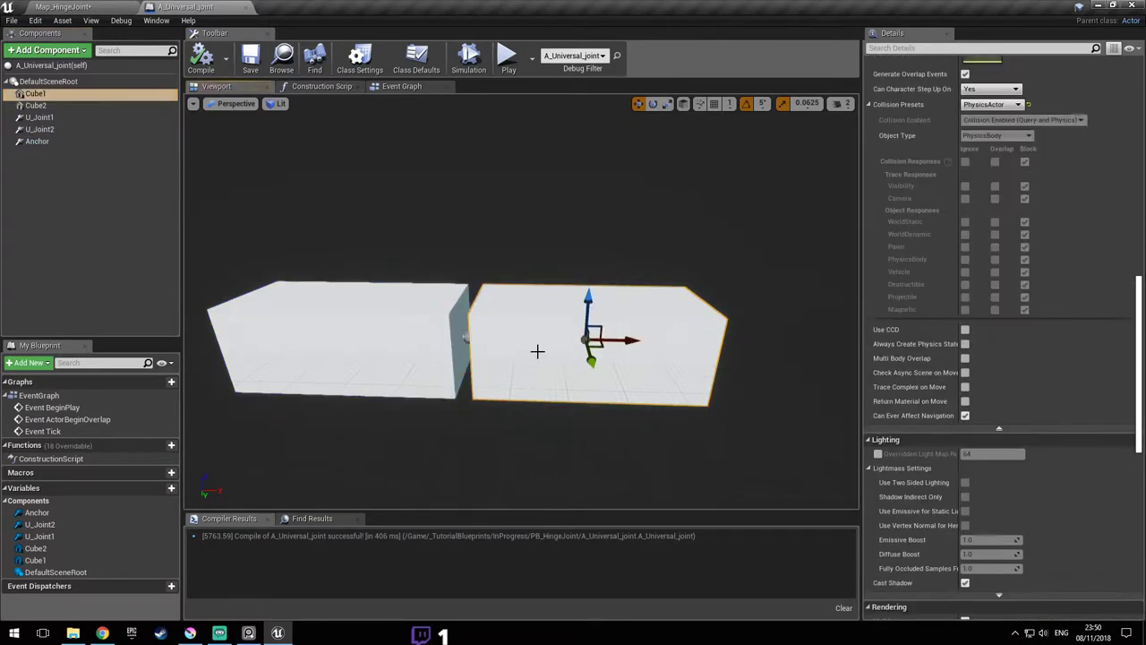
drag(636, 342, 674, 342)
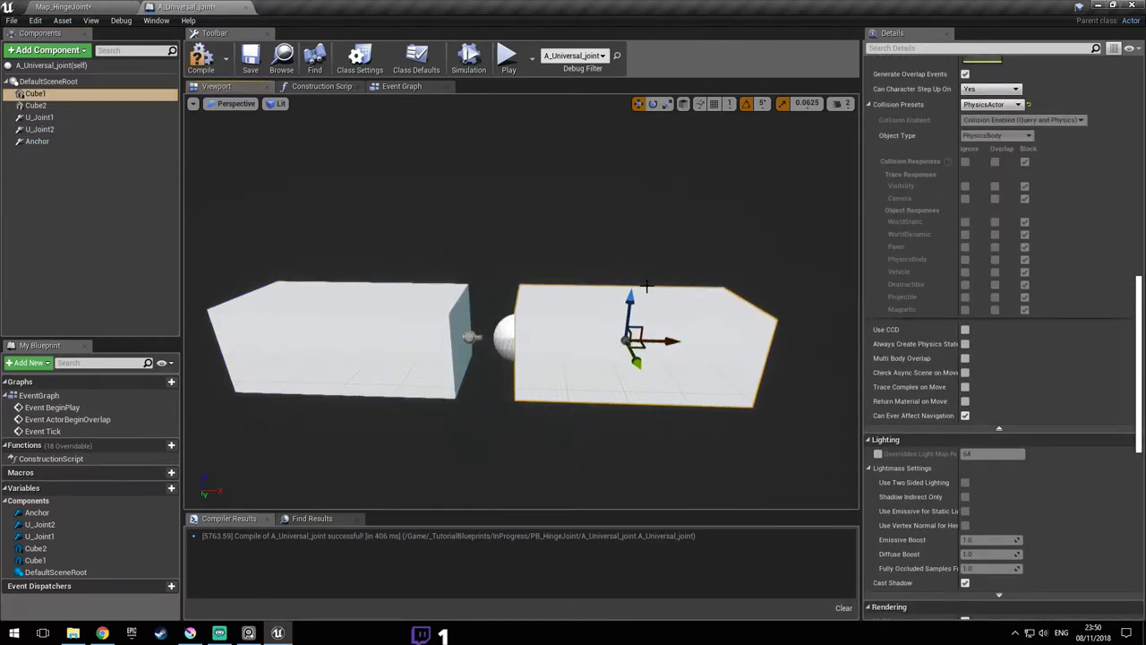
click(508, 60)
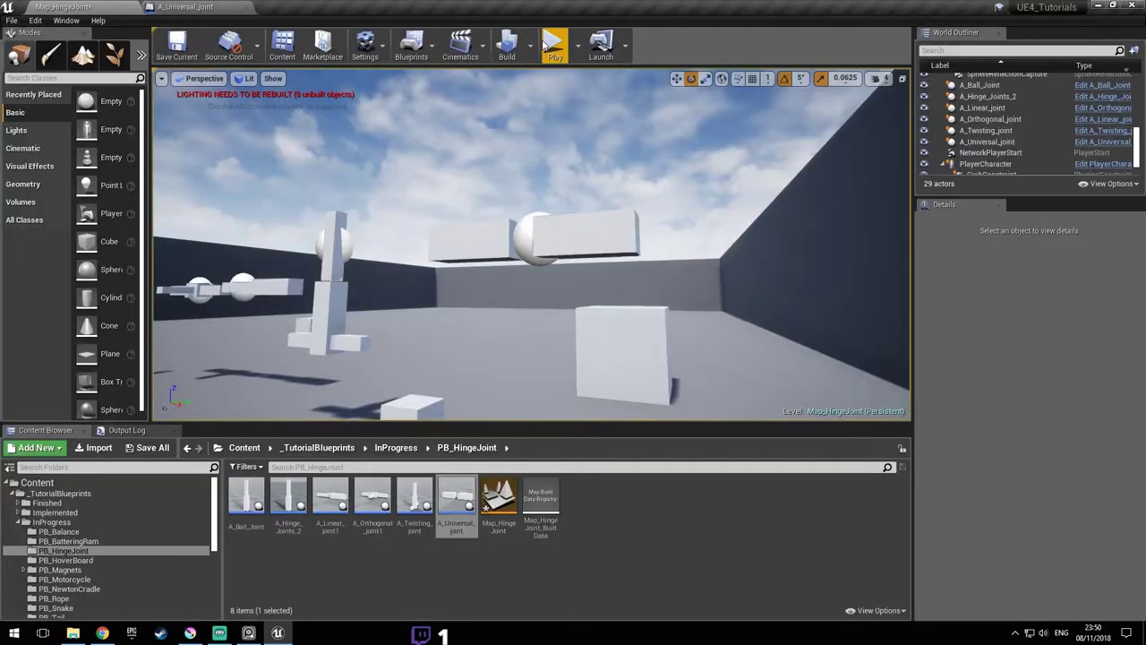
key(w)
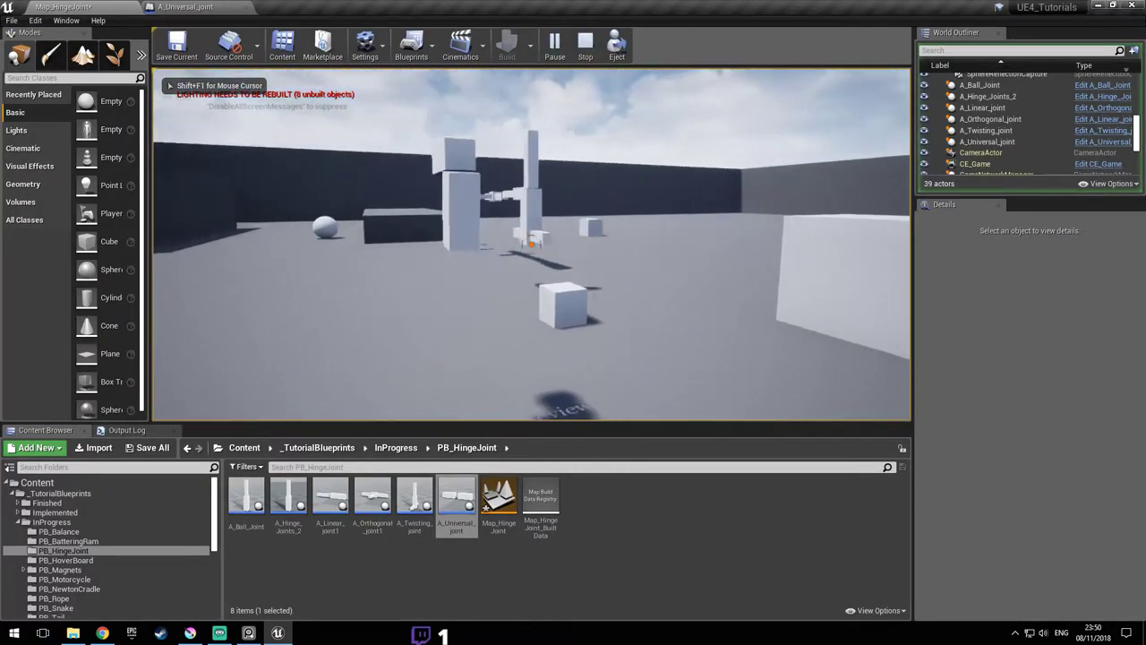
click(531, 244)
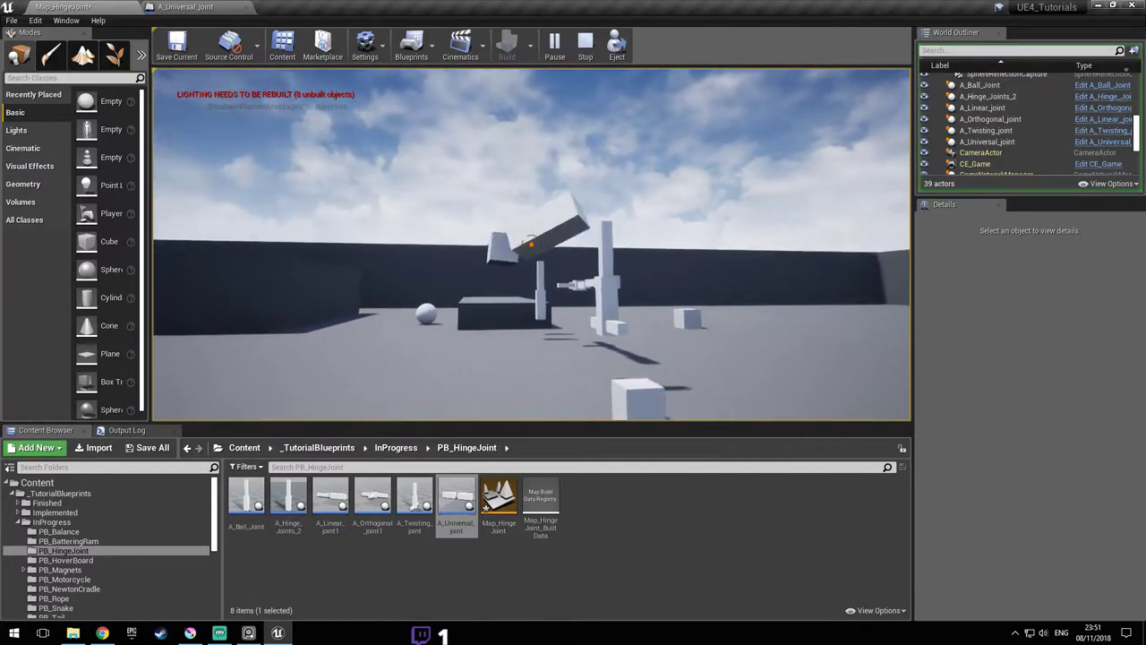
key(a)
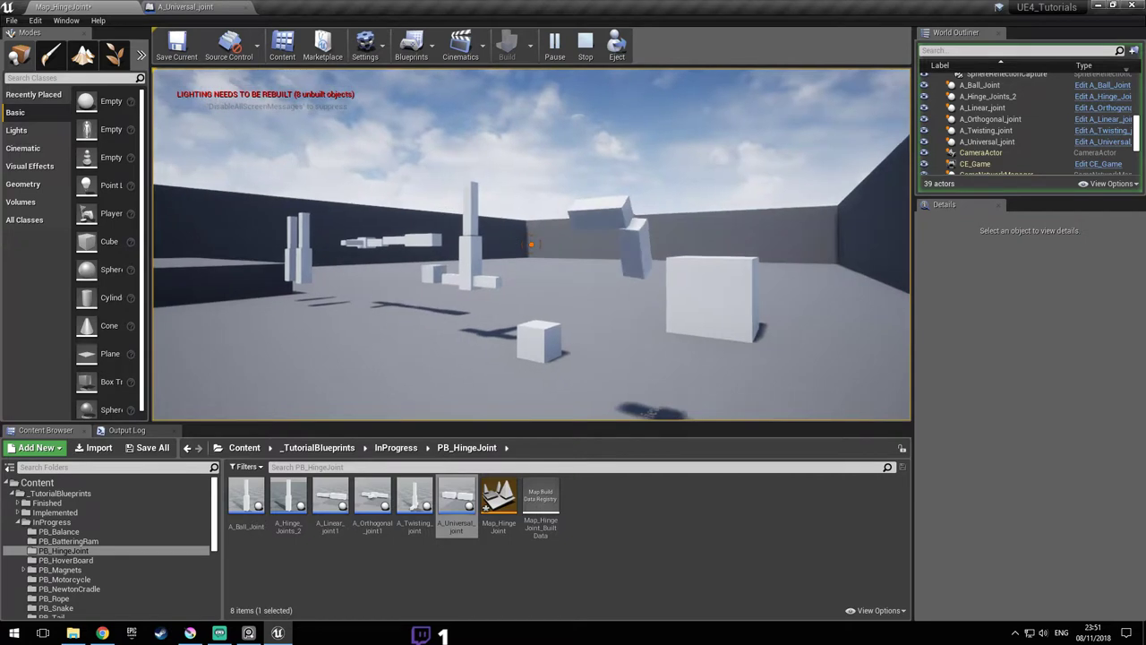
key(a)
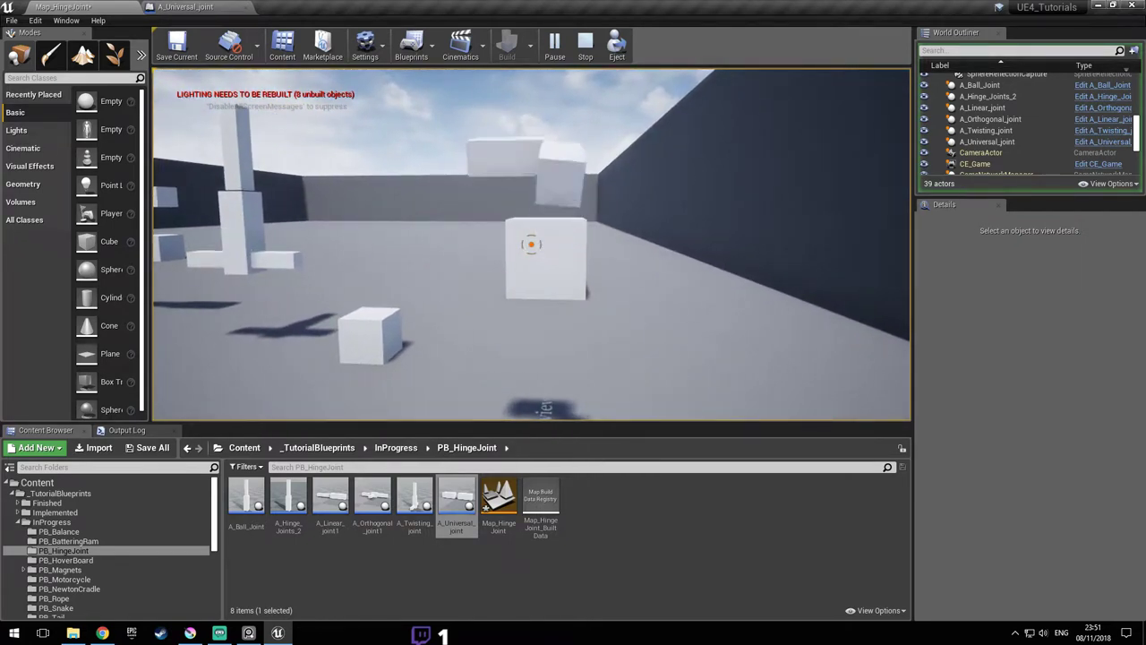
key(Escape)
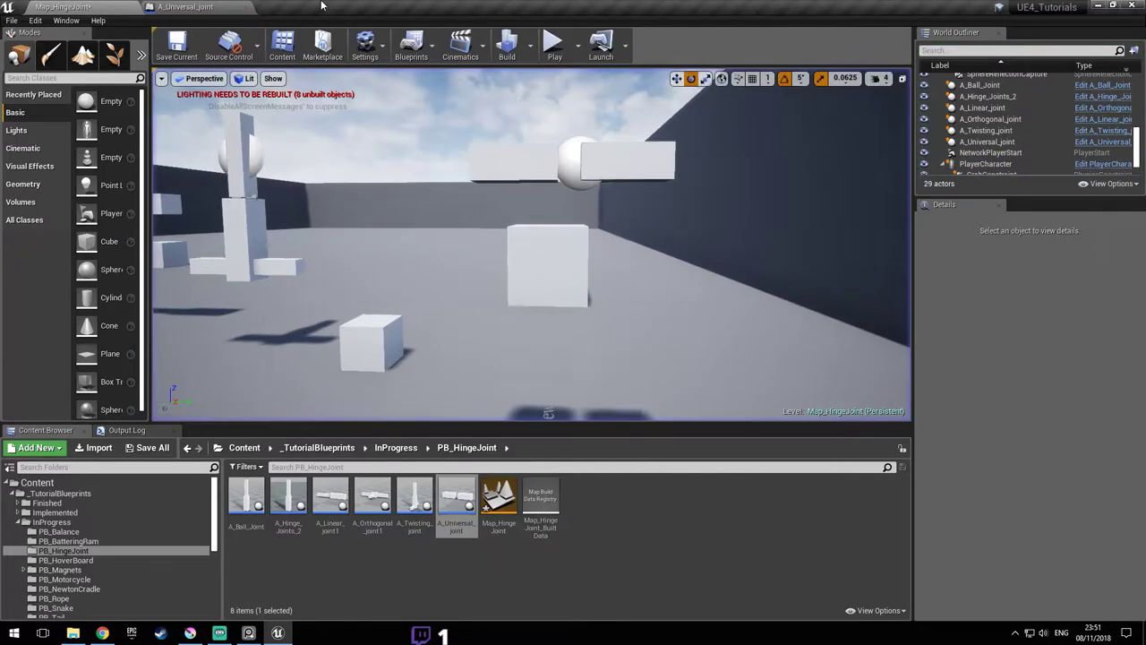
- Undo the last move of Cube1 in the A_Universal_joint blueprint
click(166, 7)
right_drag(731, 336, 589, 309)
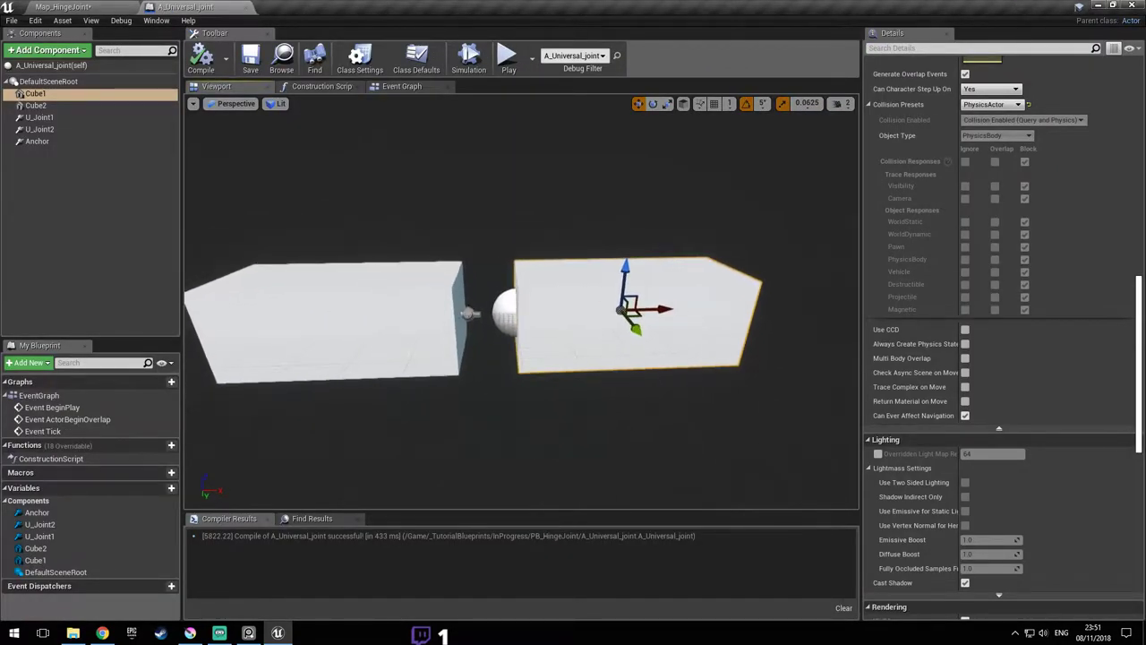
click(495, 312)
right_drag(518, 311, 470, 295)
key(ctrl+z)
key(ctrl+z)
- Move U_Joint1 and U_Joint2 together about 6.6 units along X towards Cube1
click(62, 118)
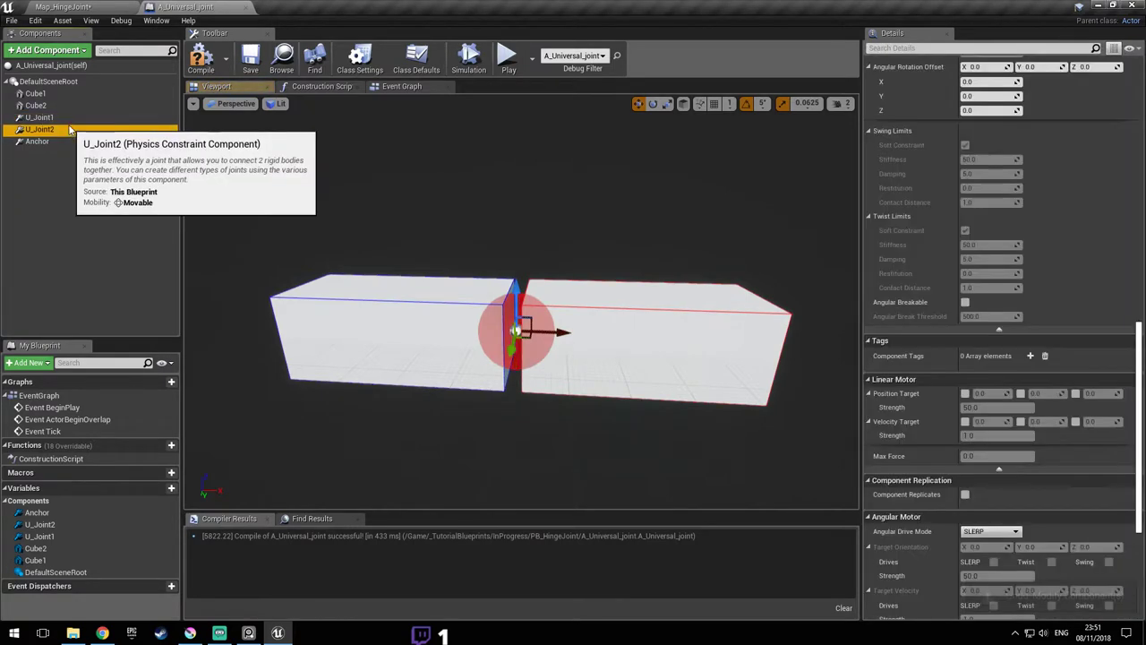
ctrl+click(43, 130)
drag(568, 337, 578, 333)
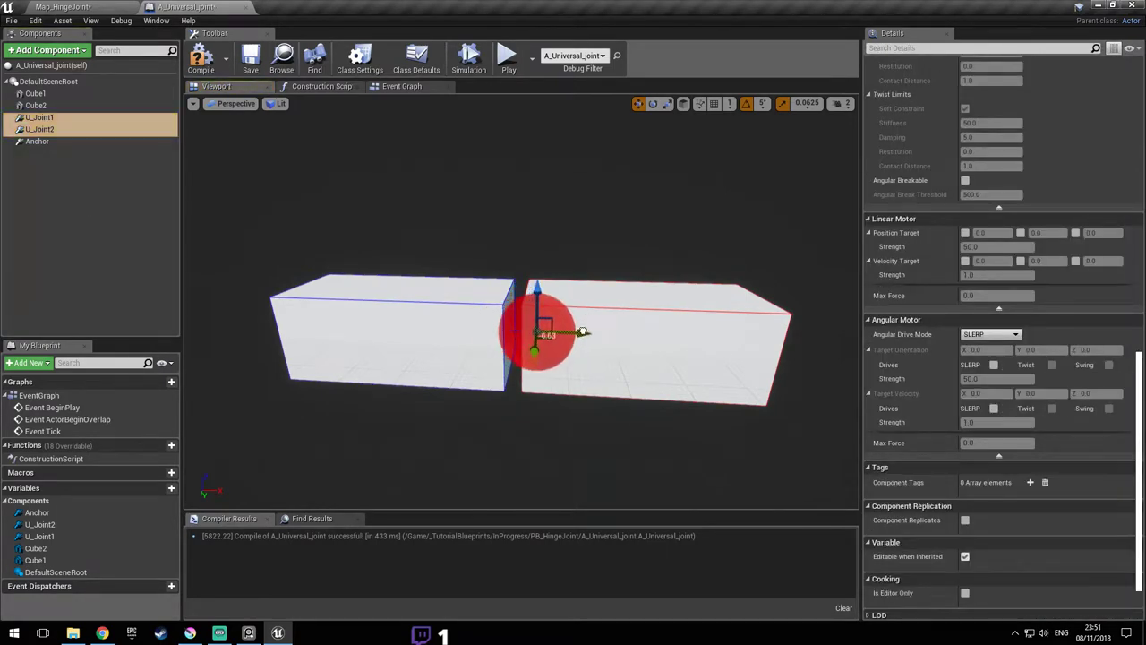
- Move Cube1 along X away from Cube2 so the joints sit in the gap between the cubes
click(643, 352)
drag(680, 337, 722, 337)
right_drag(723, 337, 695, 351)
- Examine U_Joint1's position in the gap and its linear and angular limits
click(39, 119)
mouse_move(573, 349)
right_down()
mouse_move(627, 349)
mouse_move(573, 349)
mouse_move(587, 344)
right_up()
right_drag(542, 401, 543, 402)
scroll(1054, 367, up, 9)
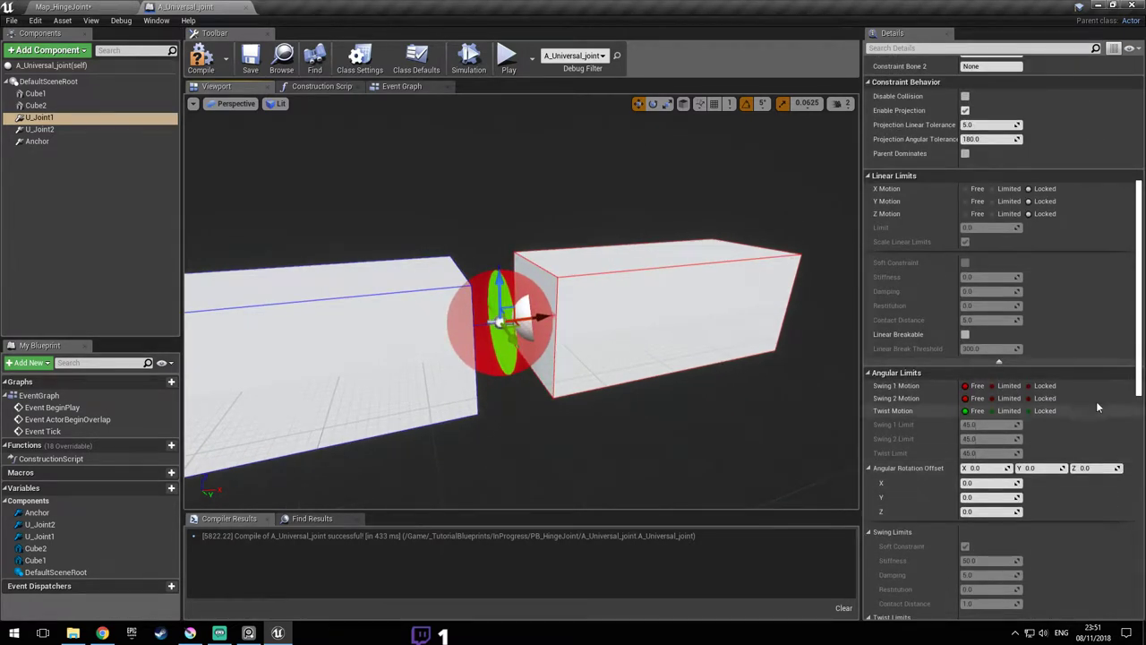
scroll(1090, 399, down, 2)
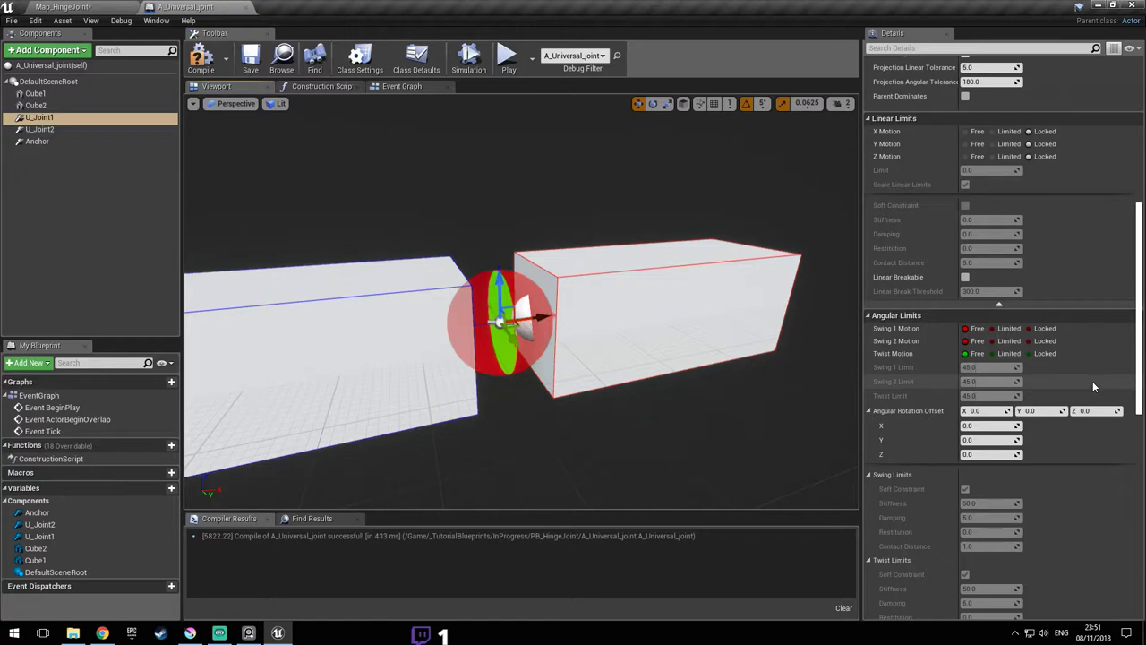
scroll(1094, 385, down, 1)
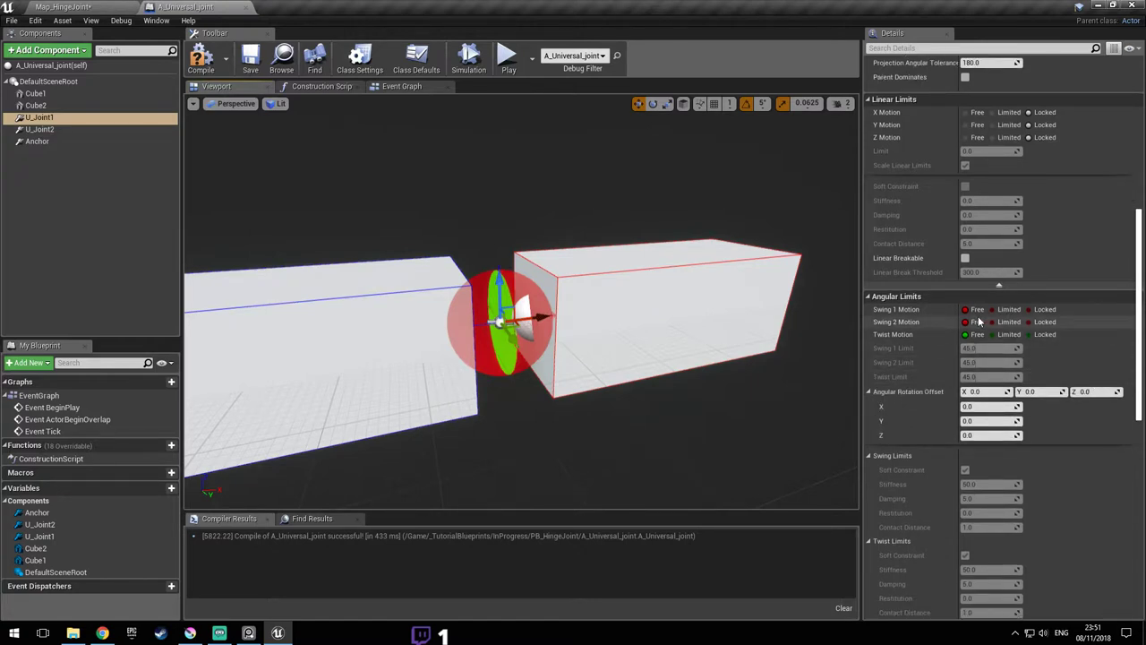
scroll(1098, 411, up, 5)
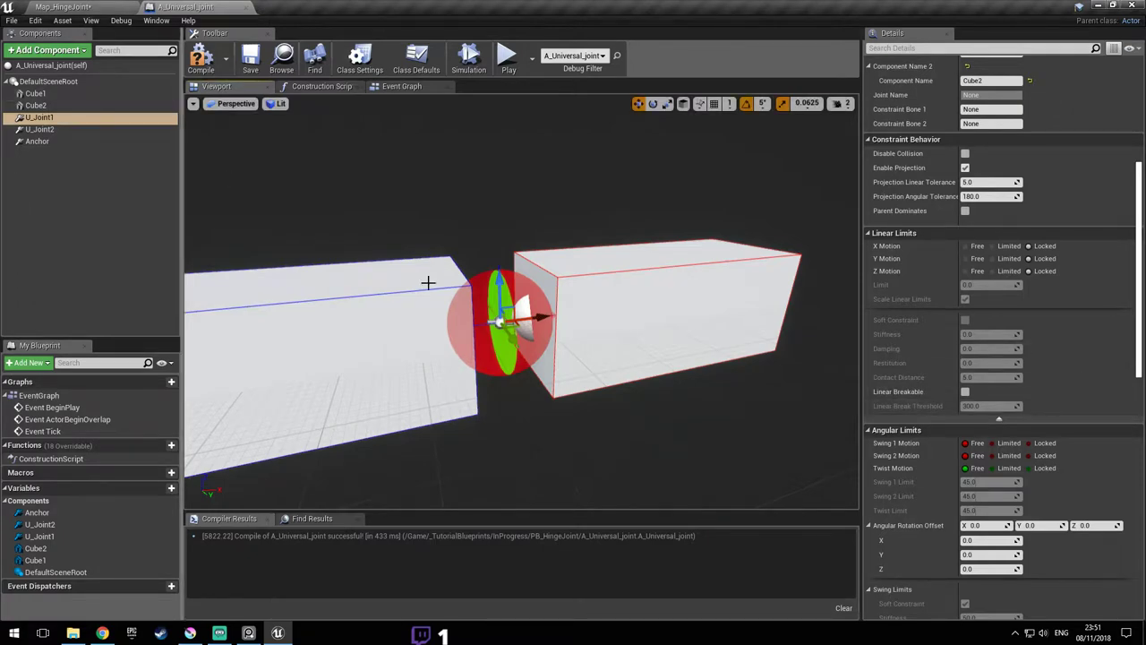
- Delete the U_Joint1 constraint and select the remaining U_Joint2 constraint
click(49, 129)
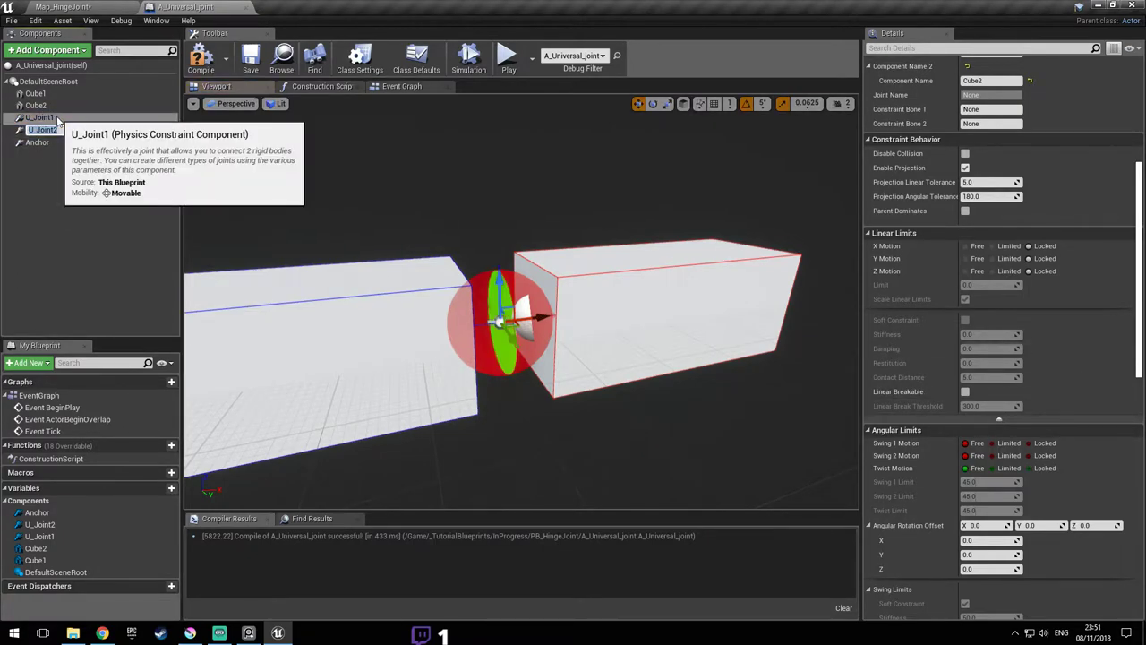
click(61, 129)
click(41, 117)
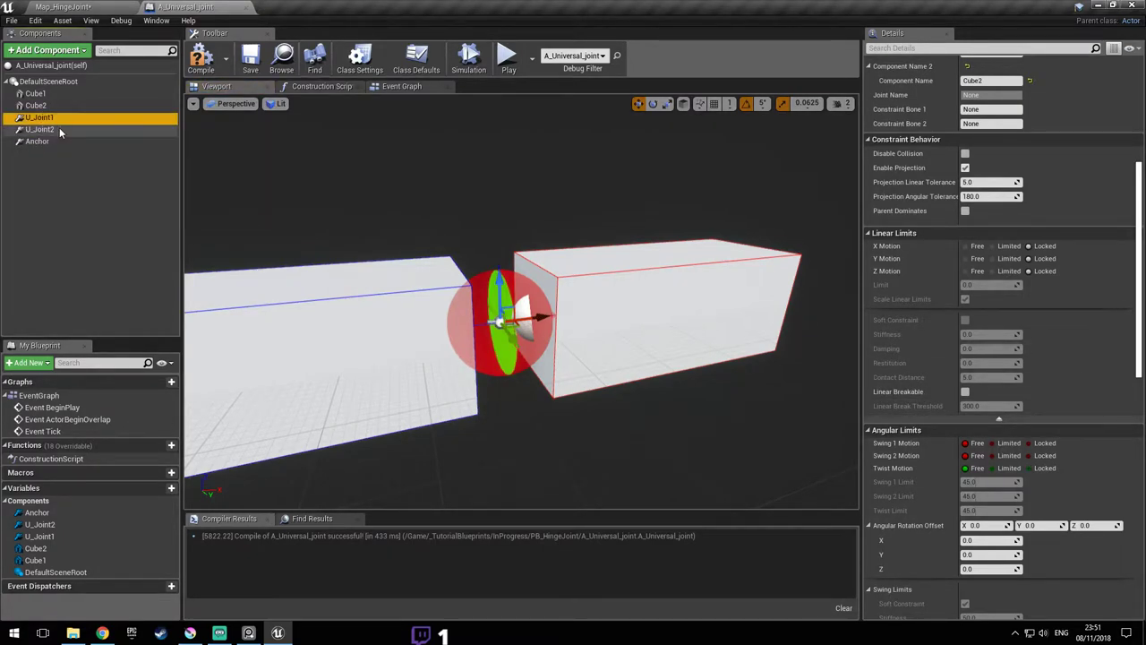
key(Delete)
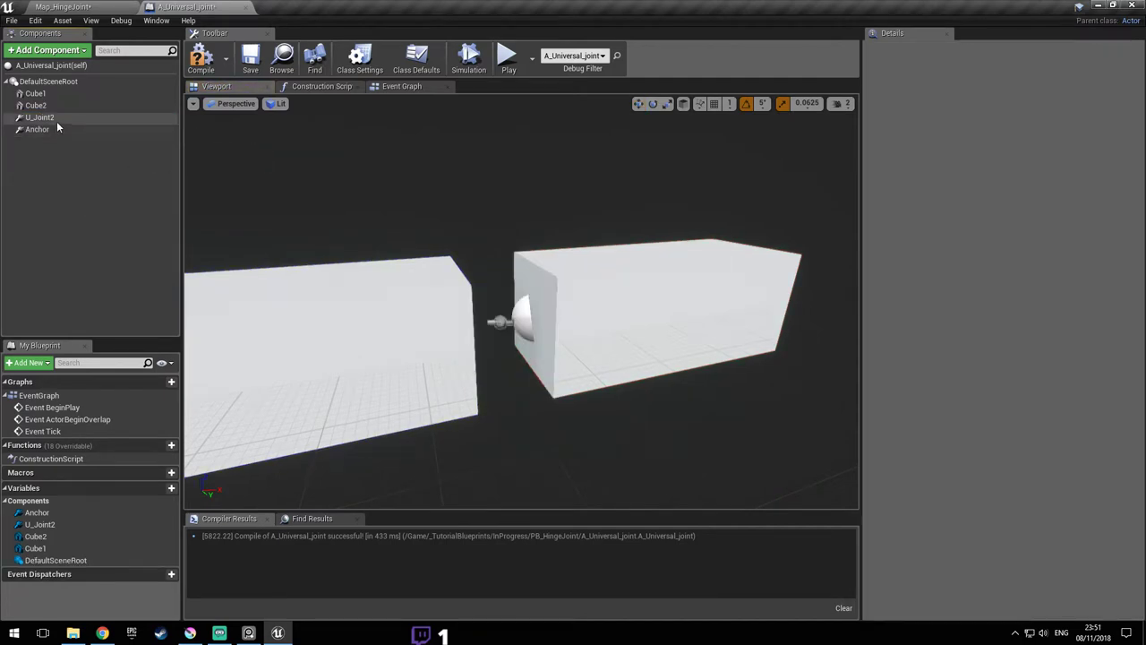
click(57, 119)
- Play-test the universal joint with only U_Joint2 linking the cubes and compare it with the reference image of joint types
click(79, 6)
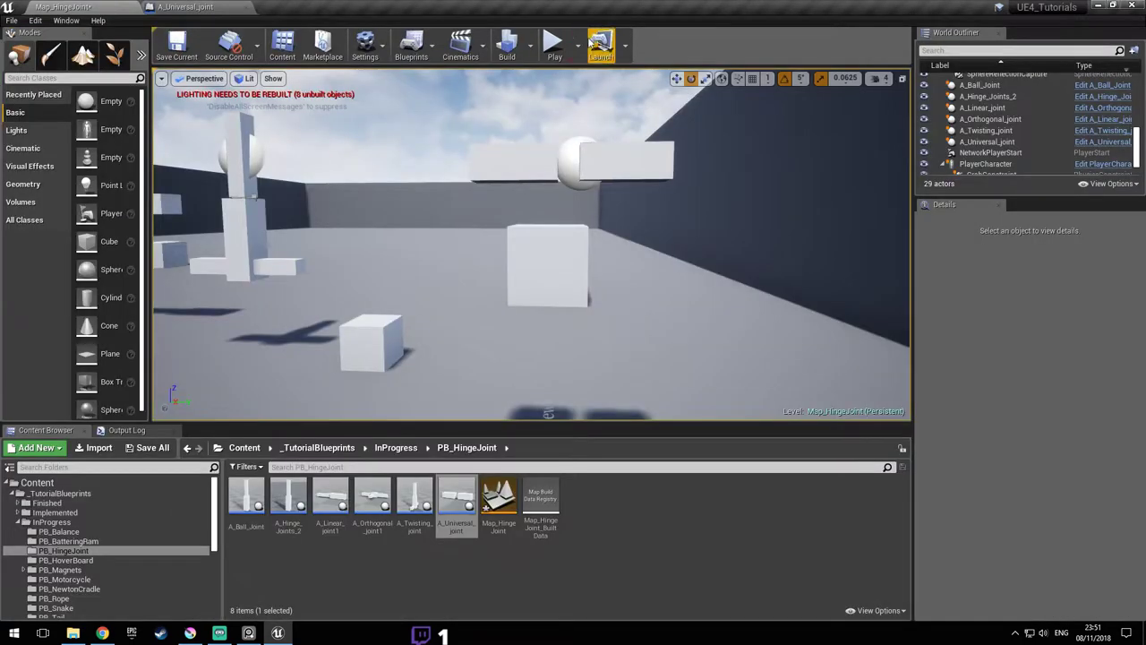
click(554, 43)
key(s)
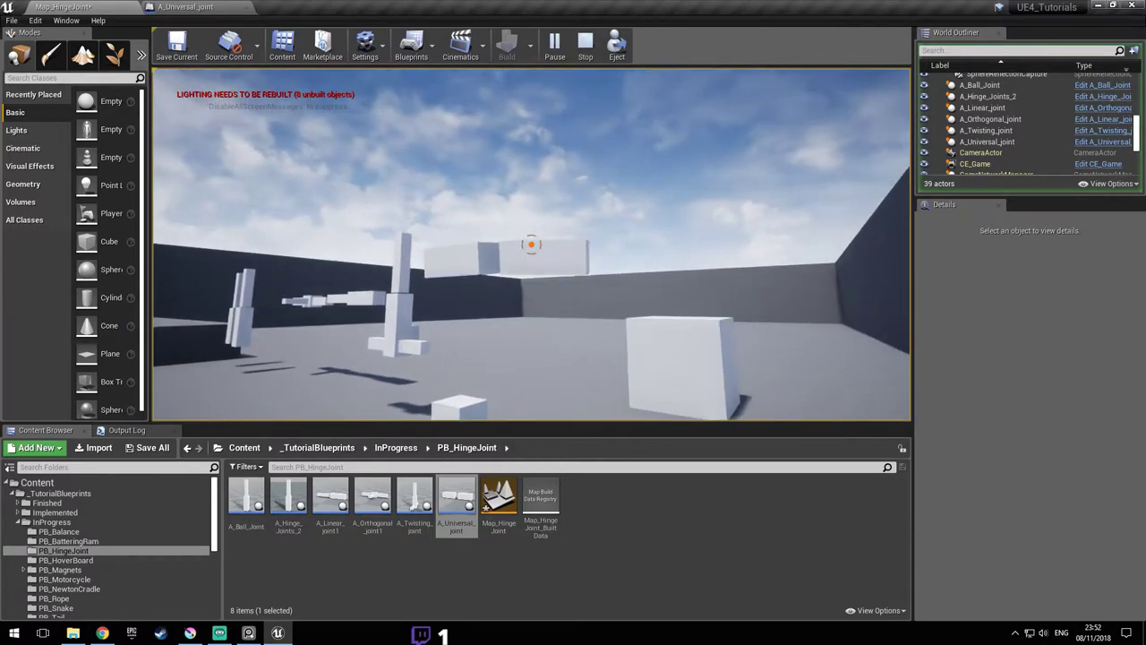
key(d)
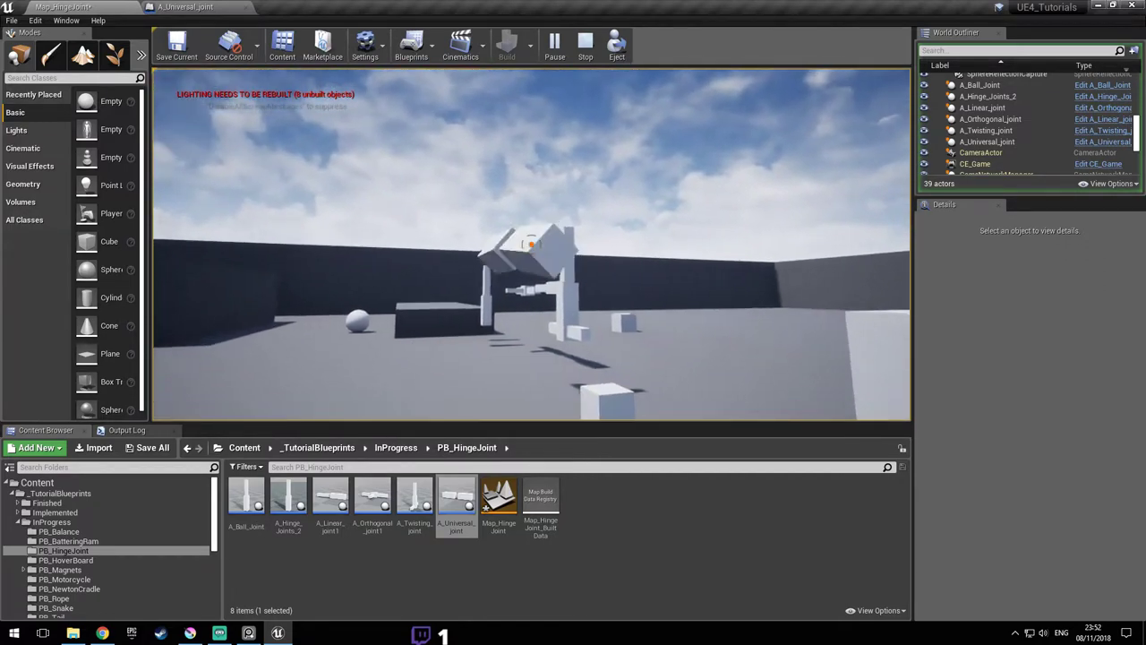
key(alt+Tab)
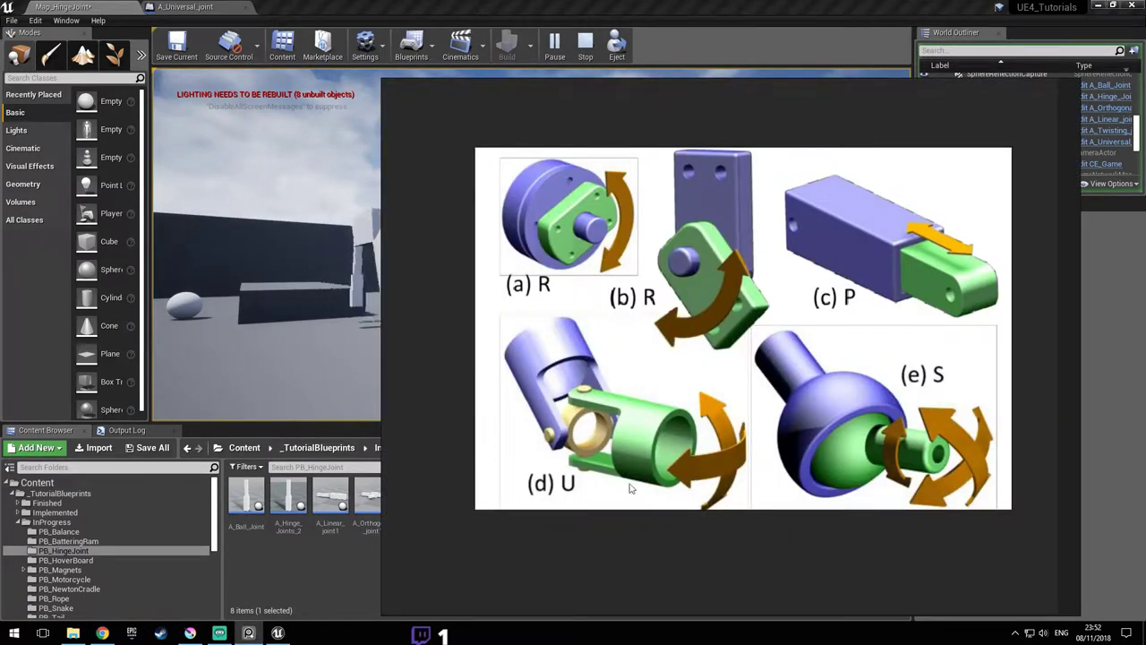
key(alt+Tab)
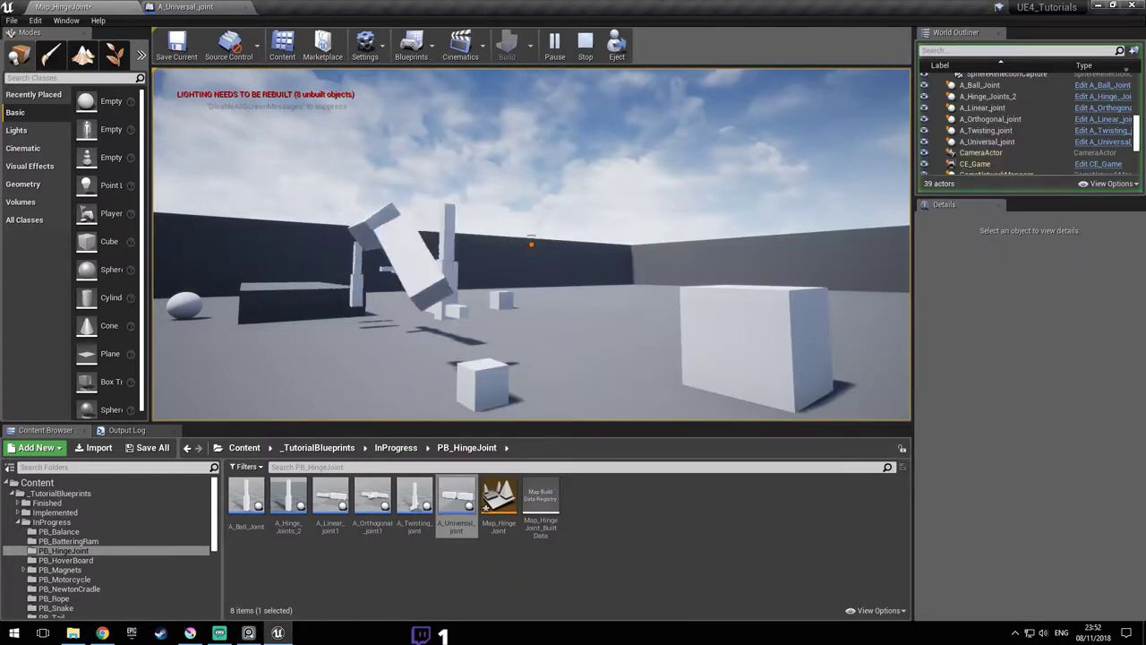
click(592, 349)
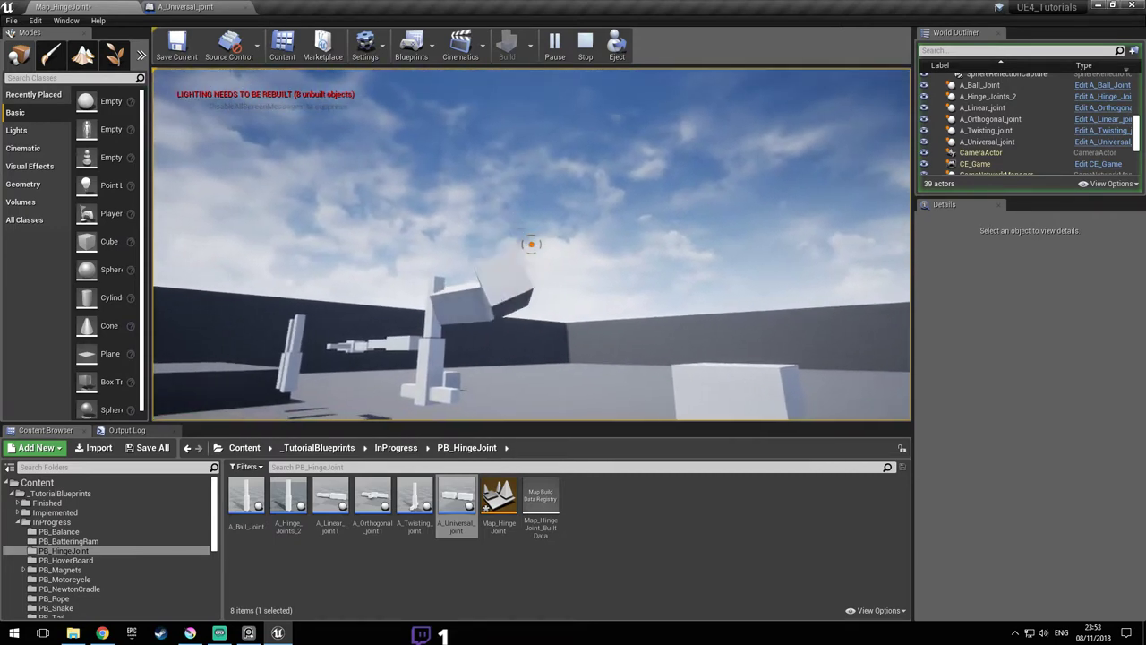
key(Escape)
- Examine U_Joint2's angular limits and its placement in the gap between Cube1 and Cube2 from several angles
click(200, 7)
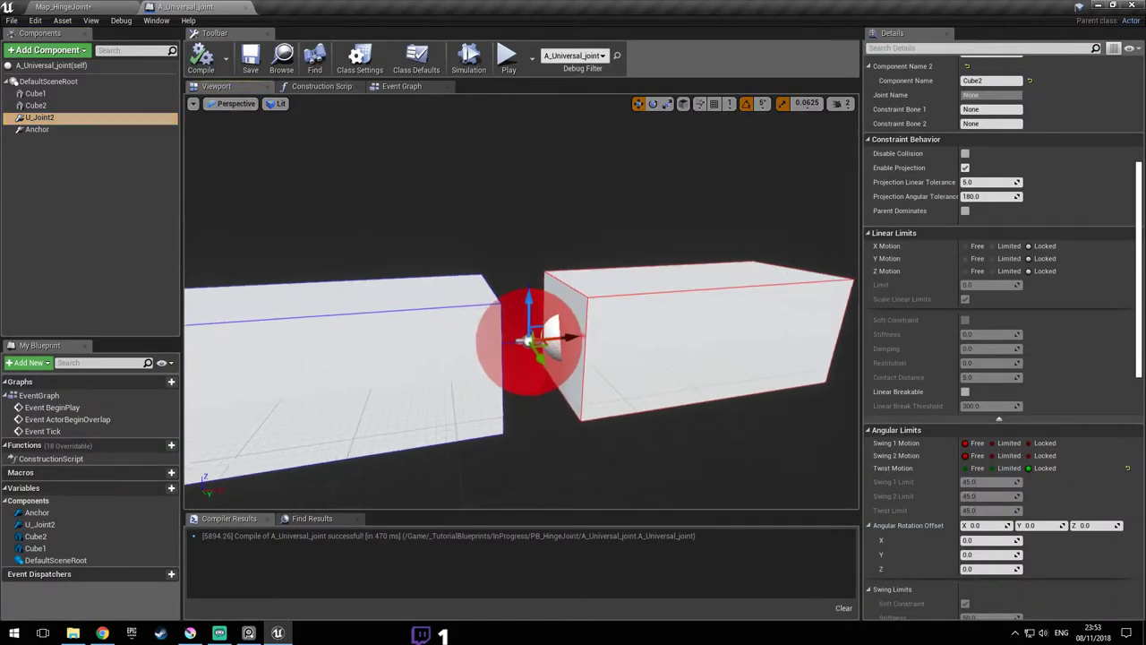
scroll(949, 331, down, 3)
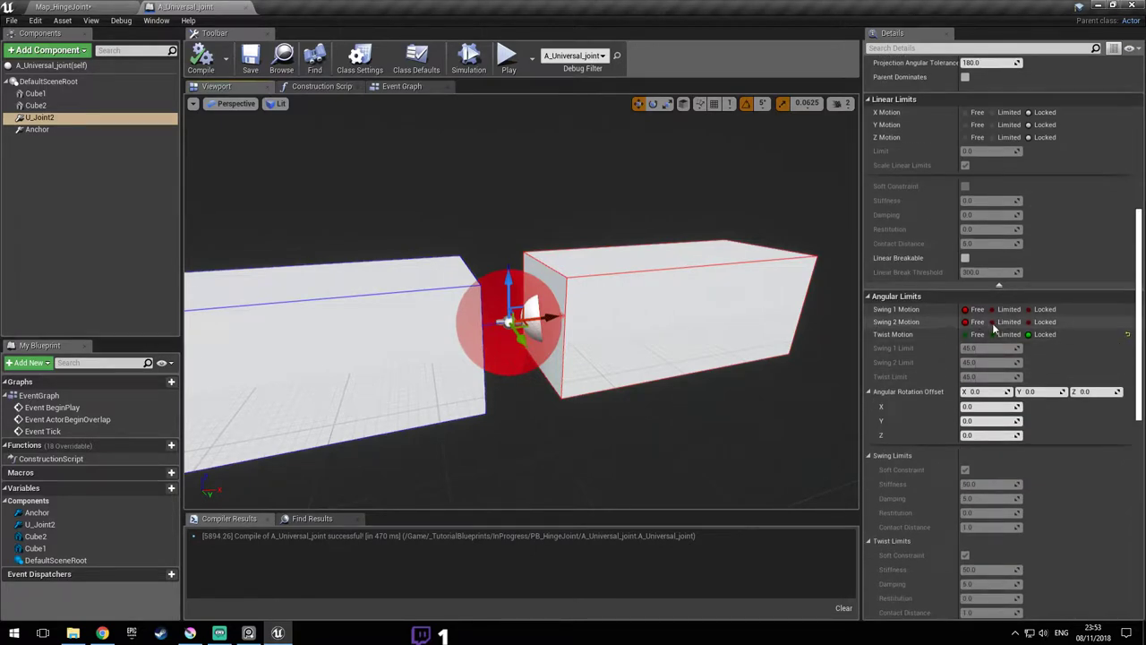
right_drag(698, 298, 528, 425)
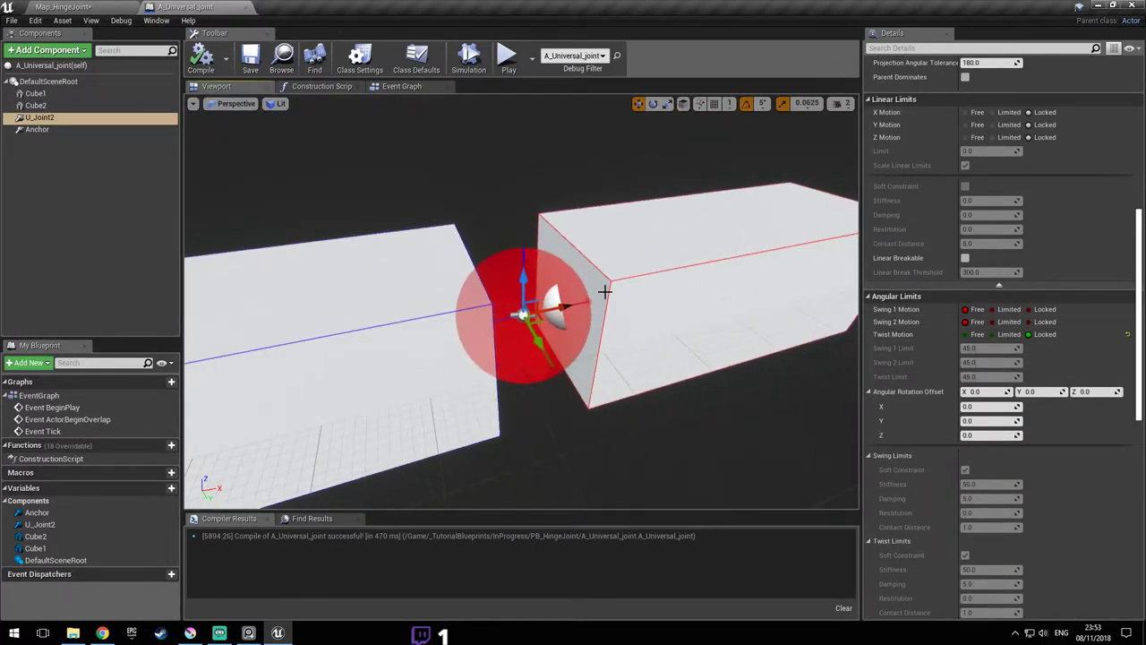
right_drag(441, 428, 543, 445)
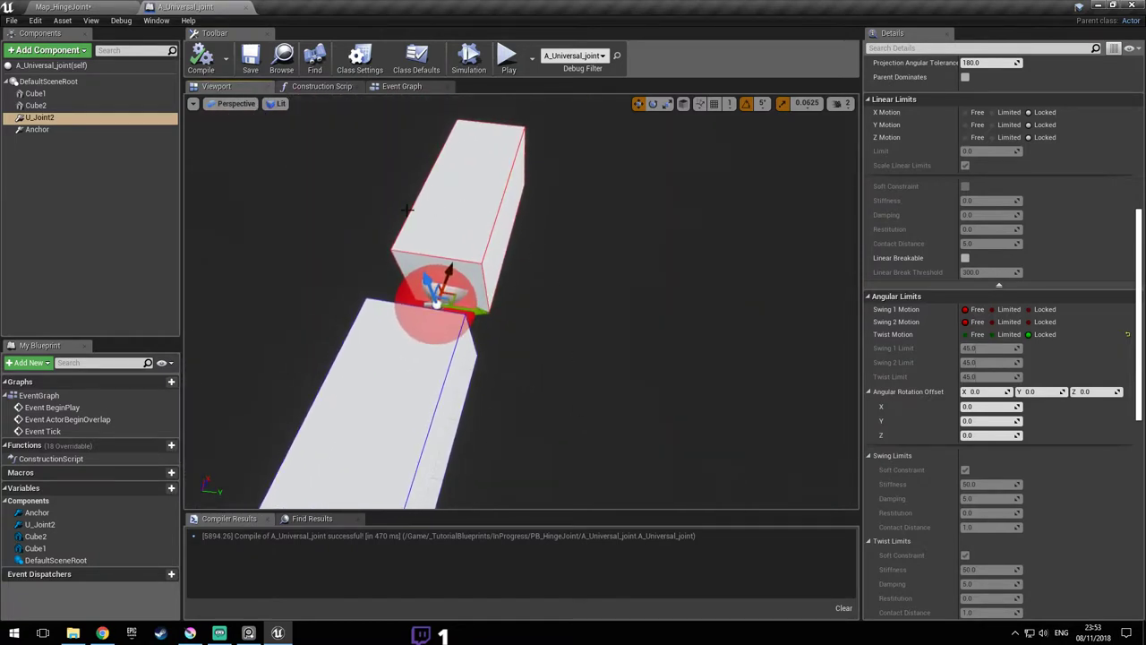
right_drag(403, 206, 304, 195)
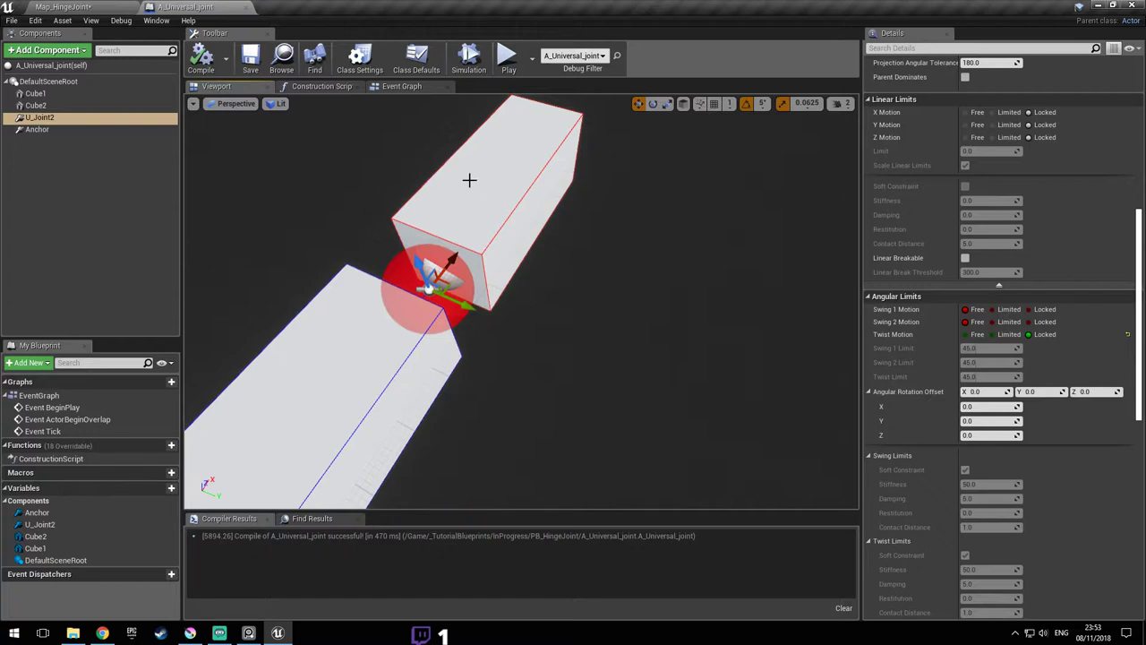
right_drag(490, 201, 598, 300)
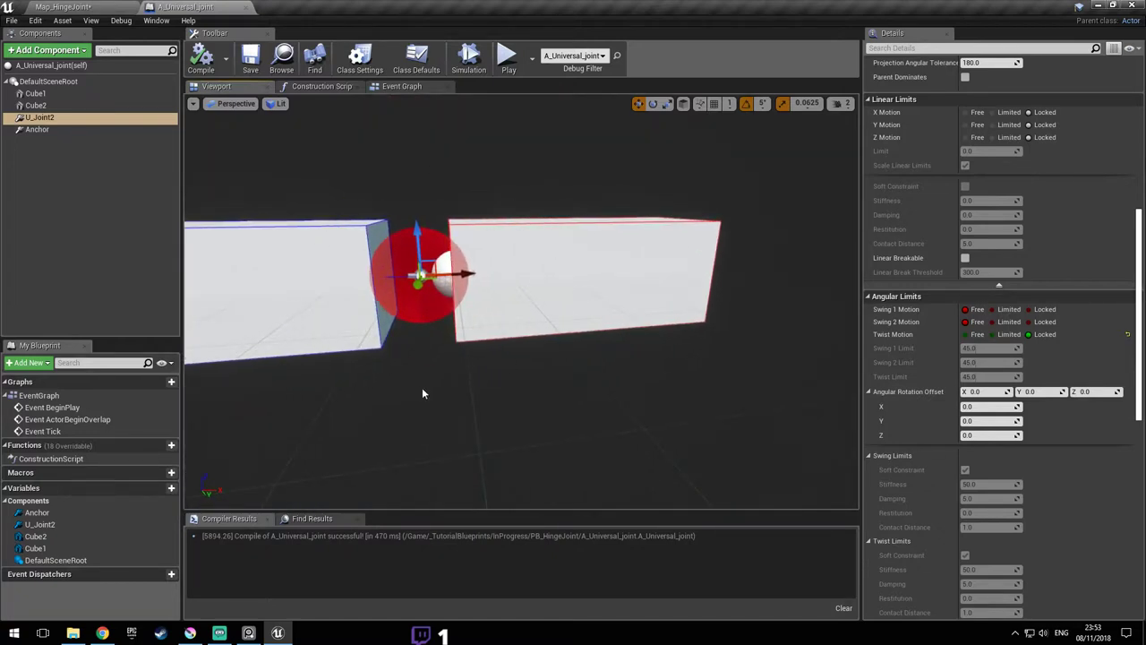
right_drag(551, 328, 521, 343)
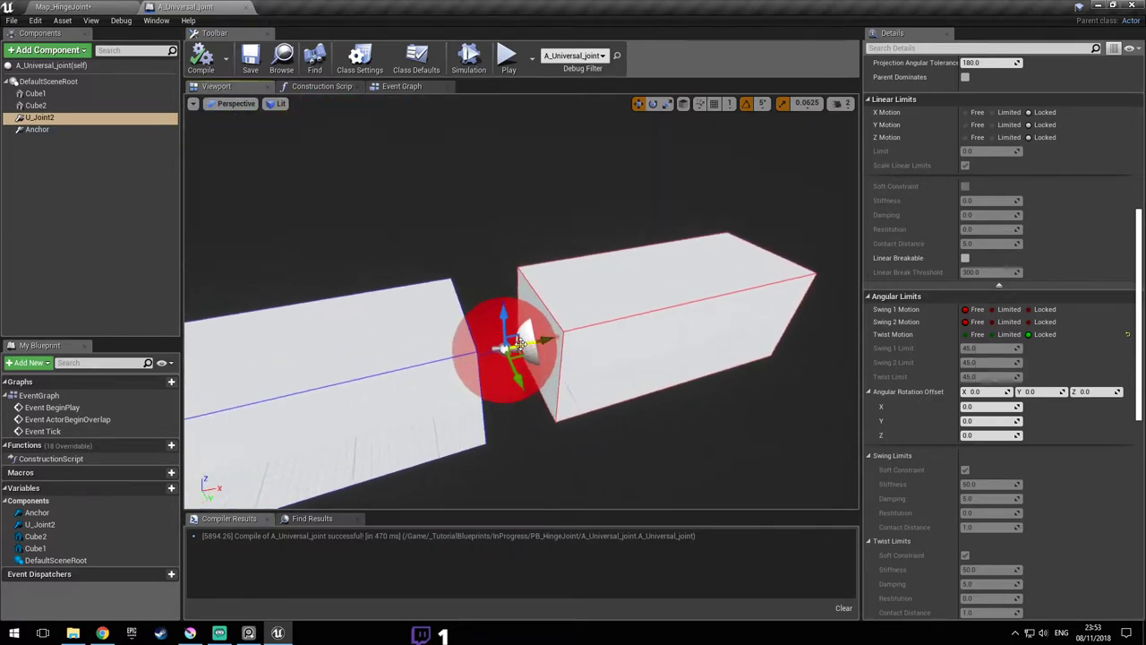
click(522, 344)
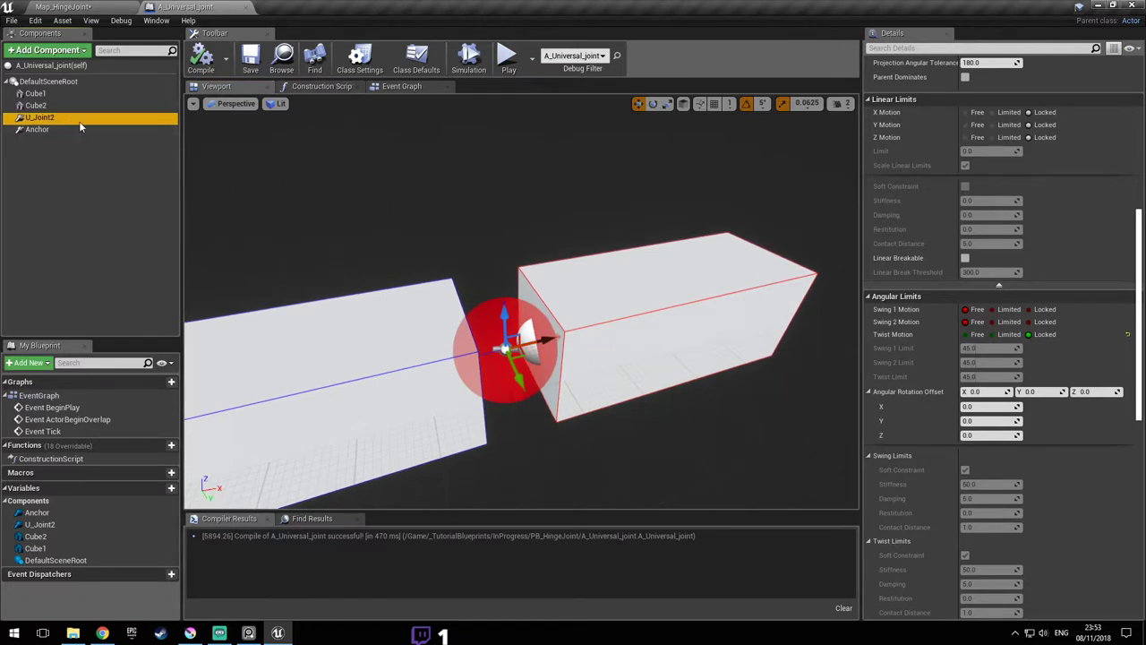
right_drag(517, 290, 508, 280)
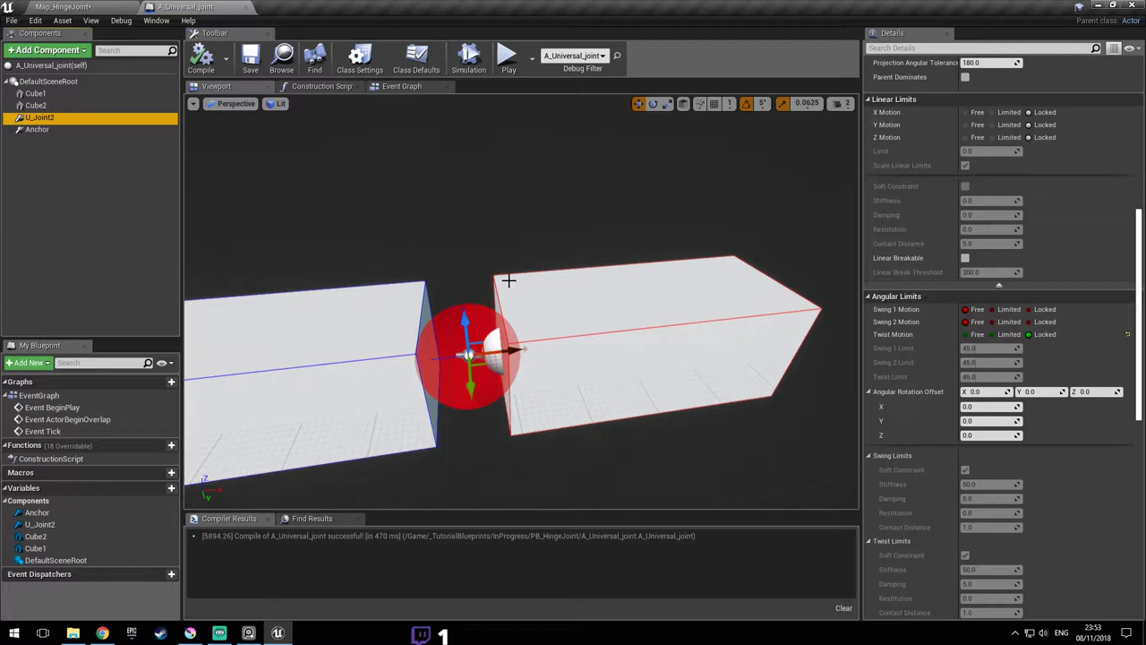
right_drag(517, 317, 531, 383)
click(631, 336)
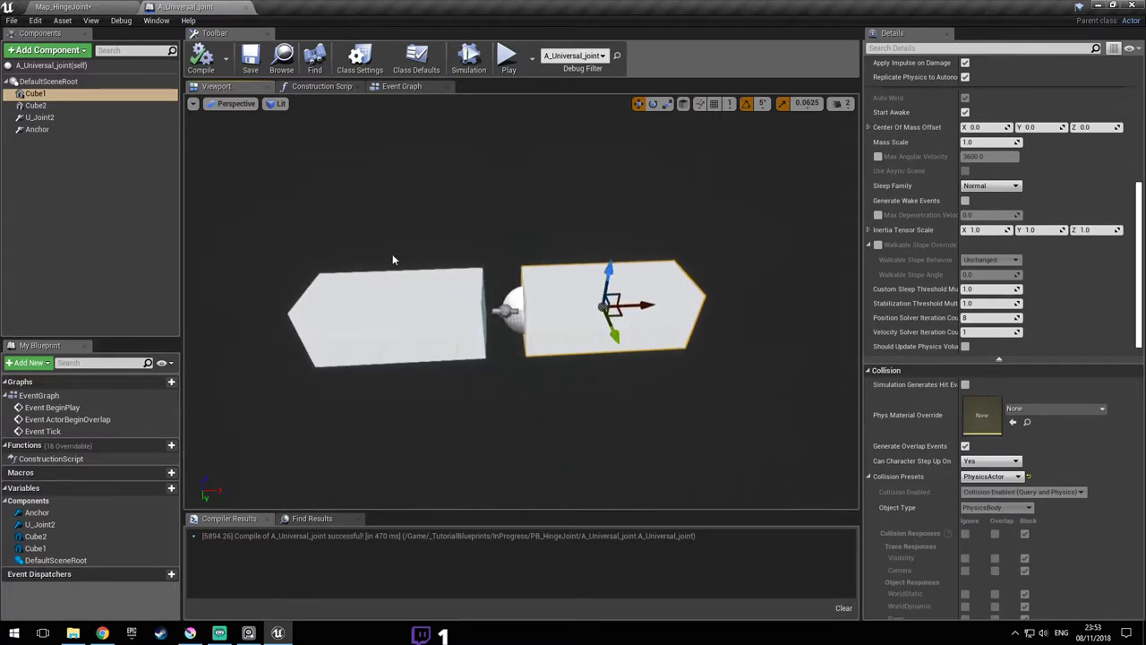
- Return to the Map_HingeJoint level and save it
click(76, 7)
right_drag(480, 213, 537, 175)
key(ctrl+s)
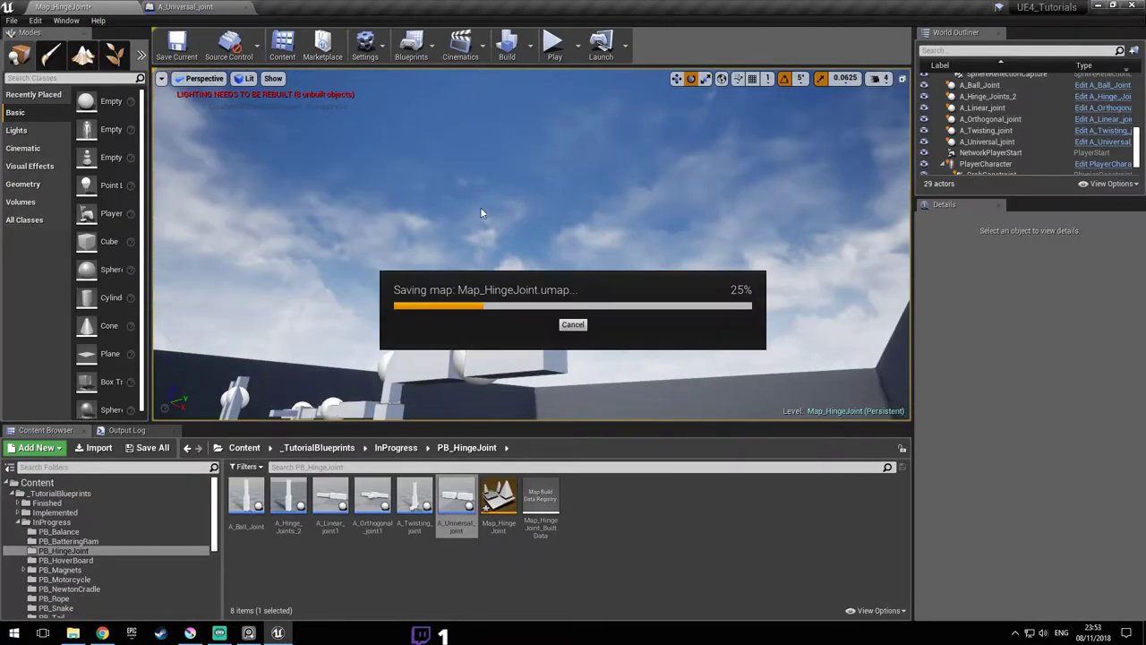
- Inspect the universal joint actor in the level and play-test how its two cubes move
right_drag(509, 234, 609, 318)
key(s)
key(w)
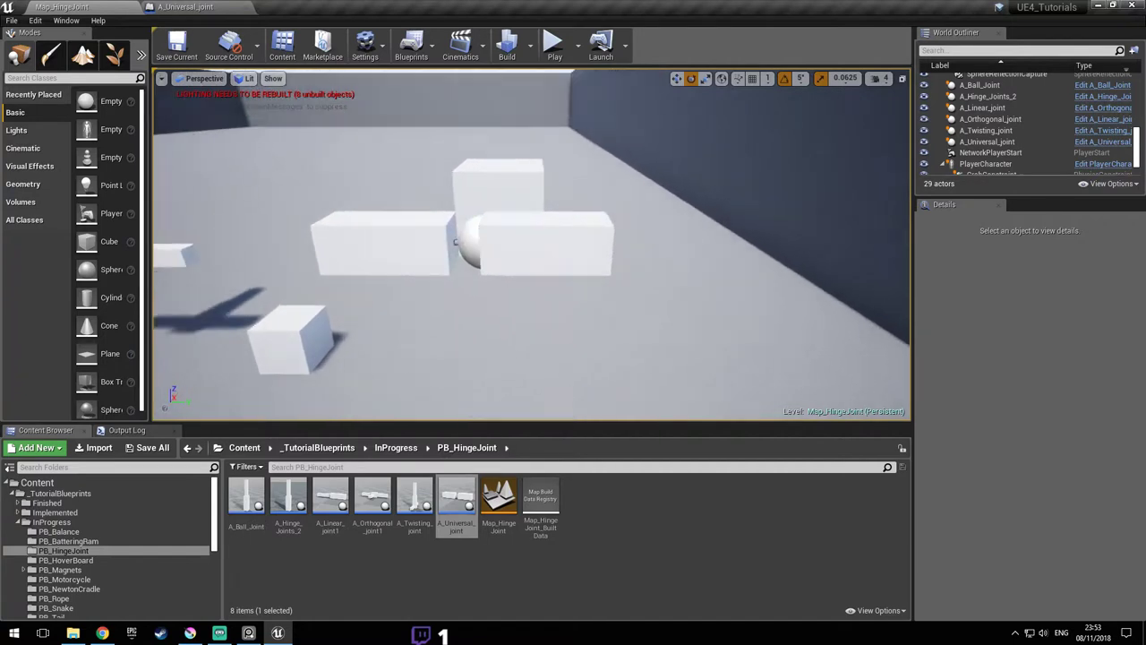
click(381, 237)
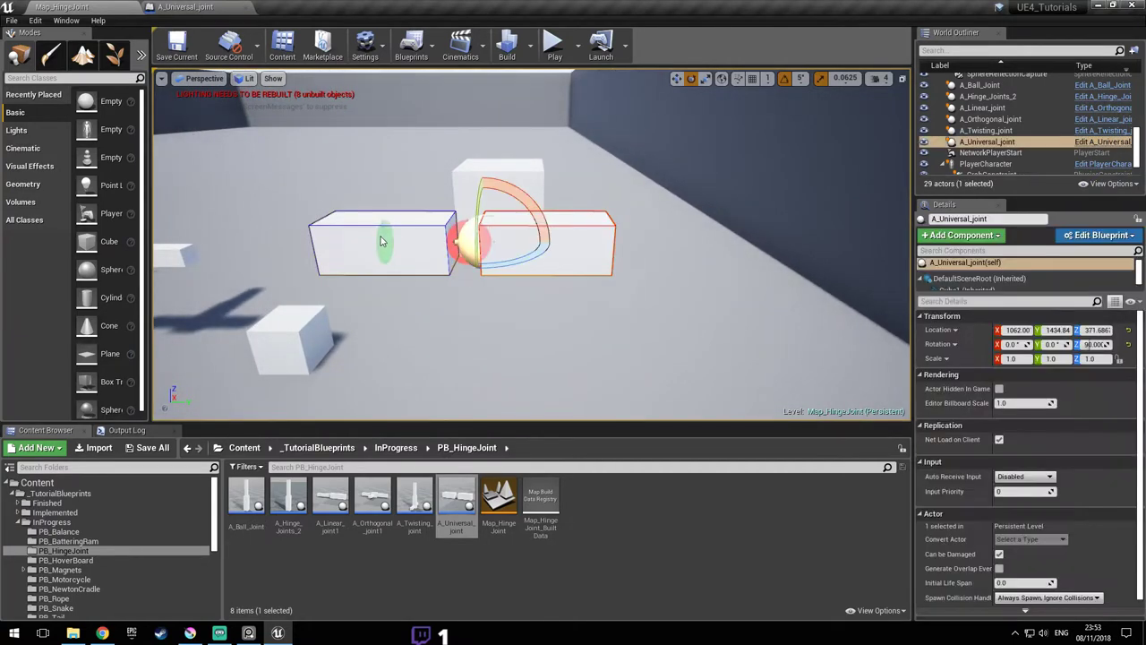
click(555, 56)
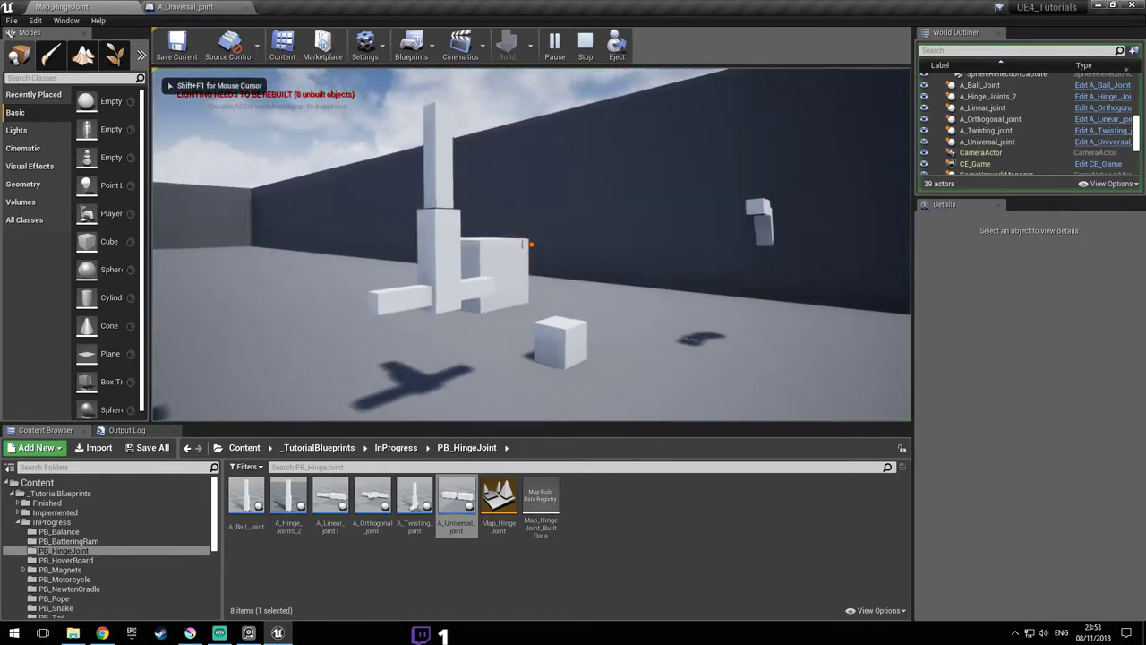
key(w)
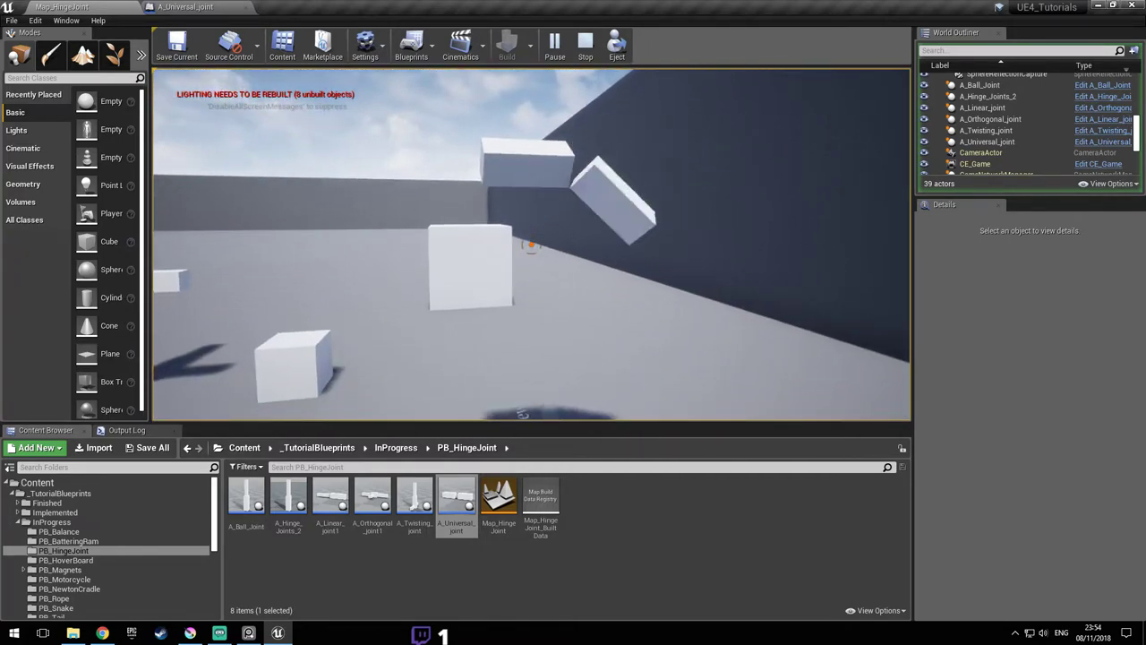
key(Escape)
- Turn on Disable Collision for U_Joint2 in the A_Universal_joint blueprint and save
click(185, 6)
mouse_move(555, 299)
right_down()
mouse_move(537, 299)
mouse_move(555, 299)
right_up()
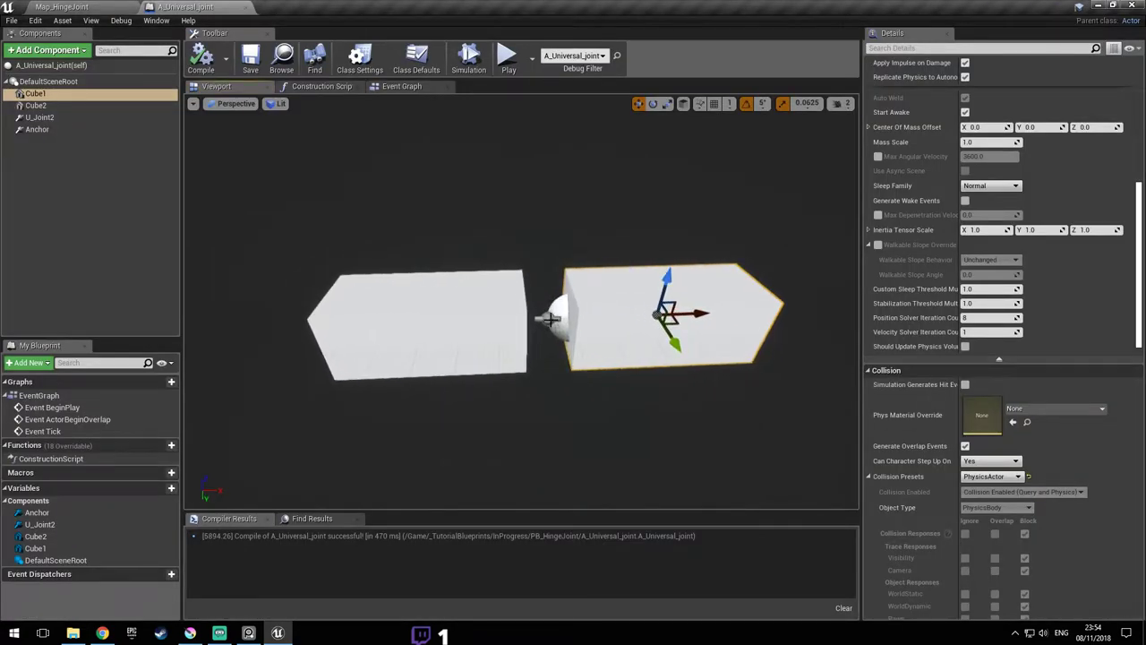
click(550, 317)
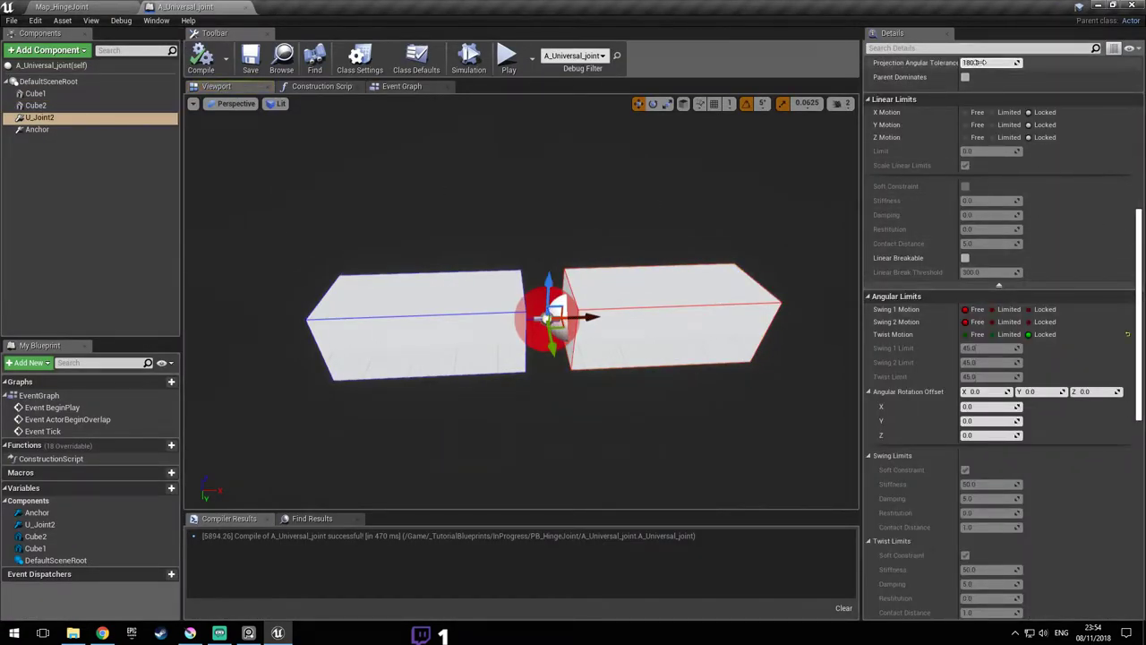
click(977, 49)
text(collis)
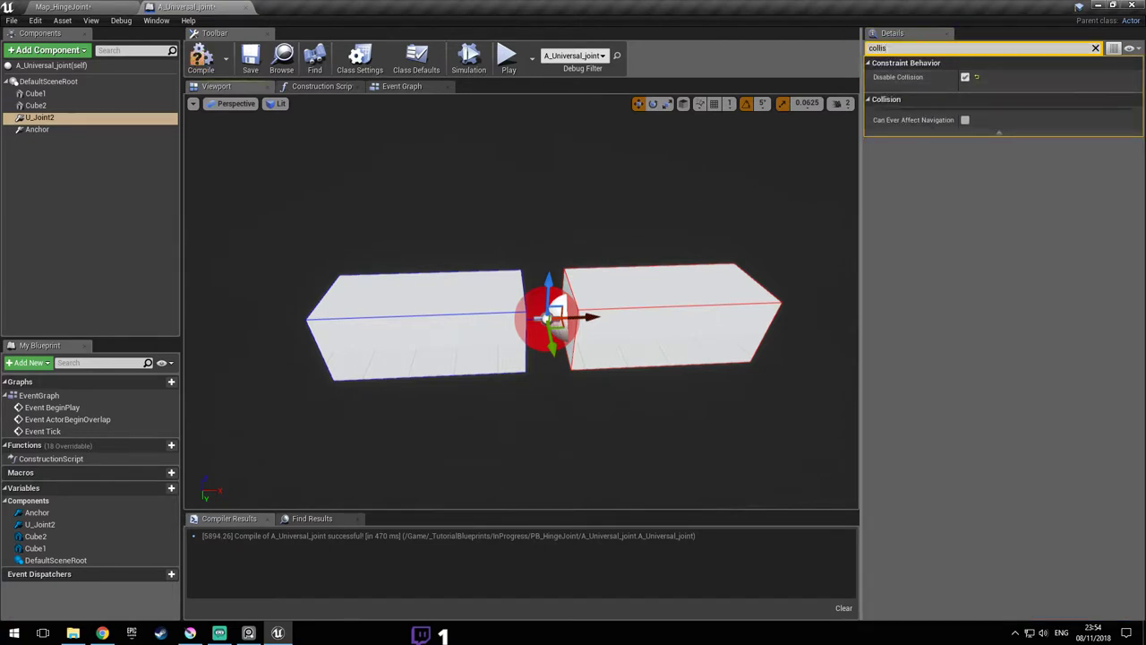
right_drag(616, 235, 608, 209)
key(ctrl+s)
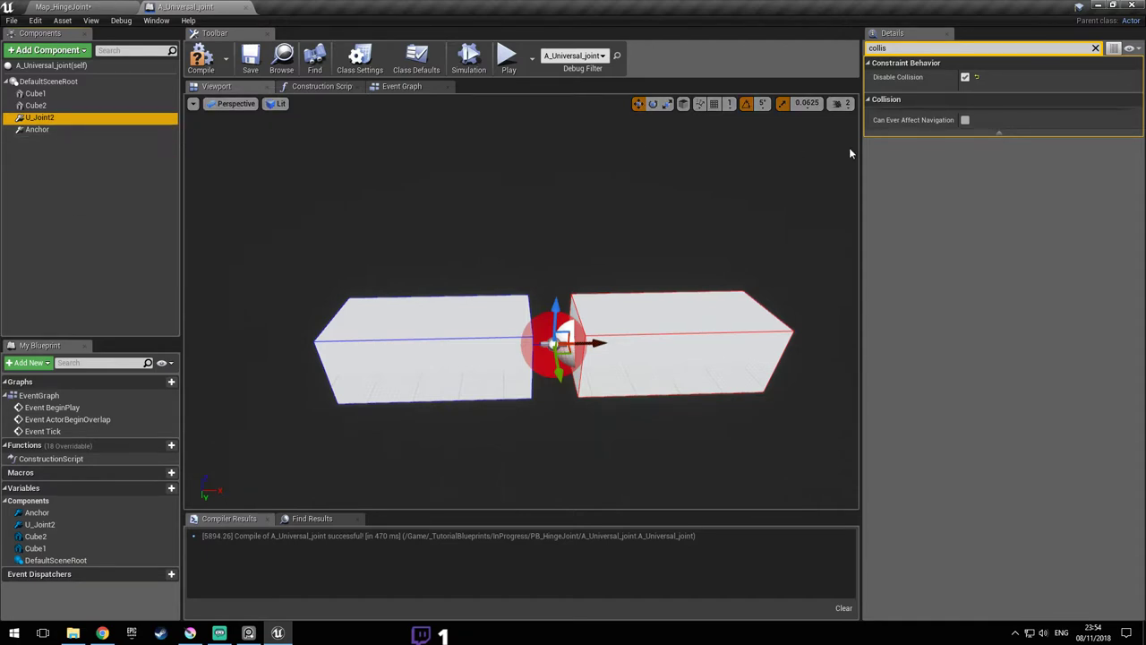
- Set U_Joint2's Angular Drive Mode to Twist and Swing and check the motor settings
click(1096, 50)
scroll(1065, 380, down, 15)
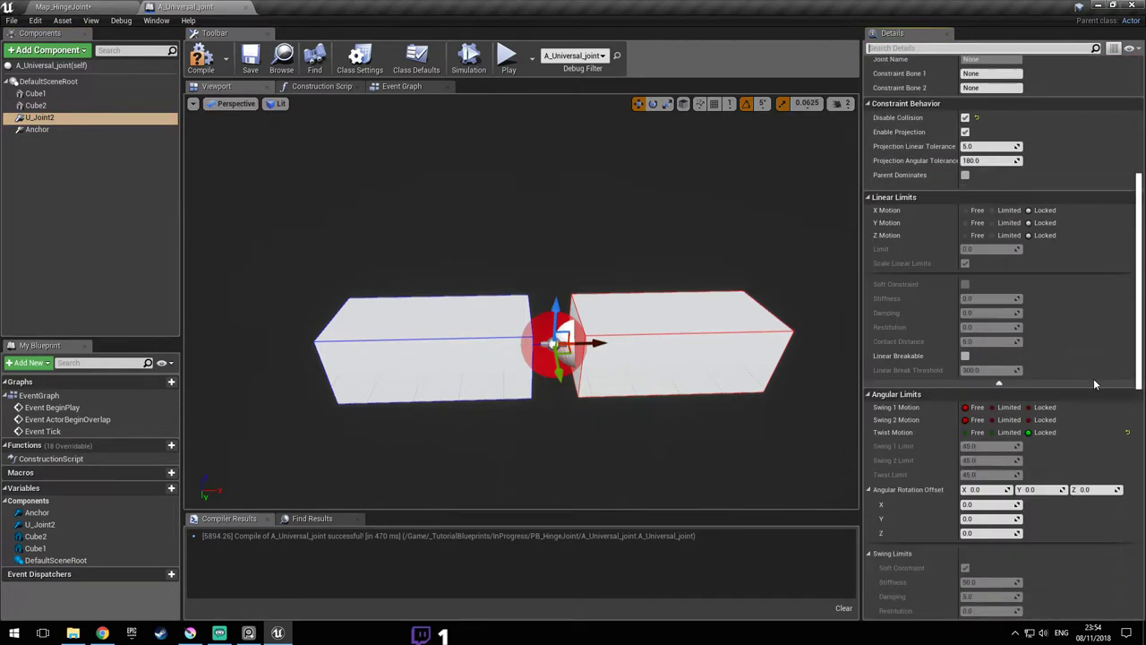
scroll(1078, 300, down, 4)
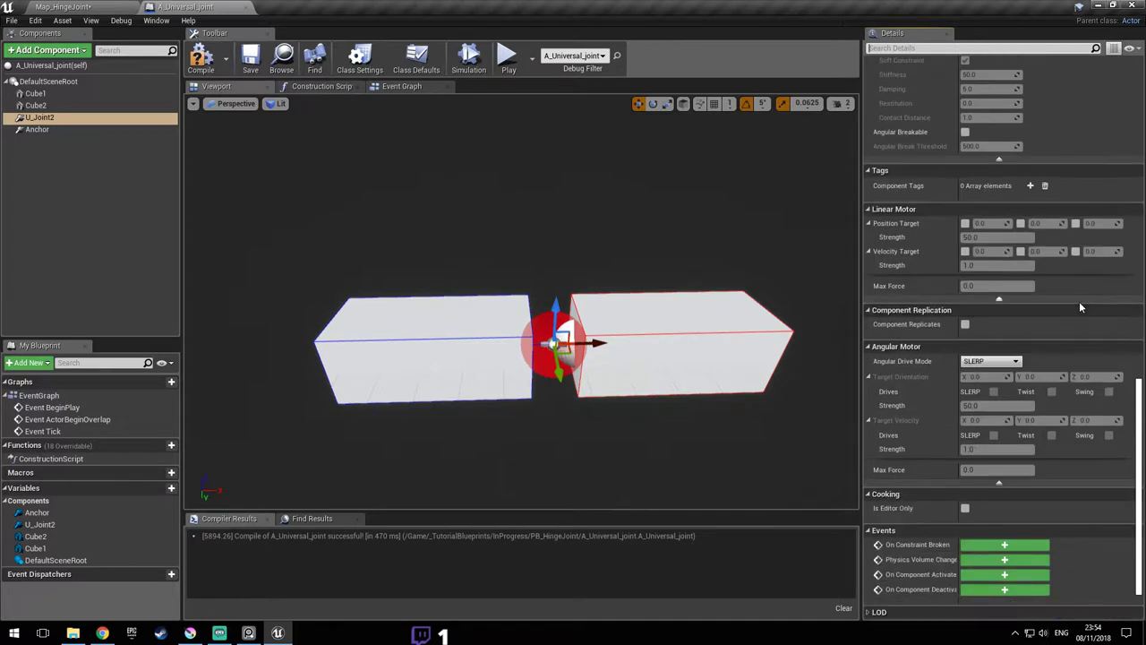
click(990, 304)
click(994, 323)
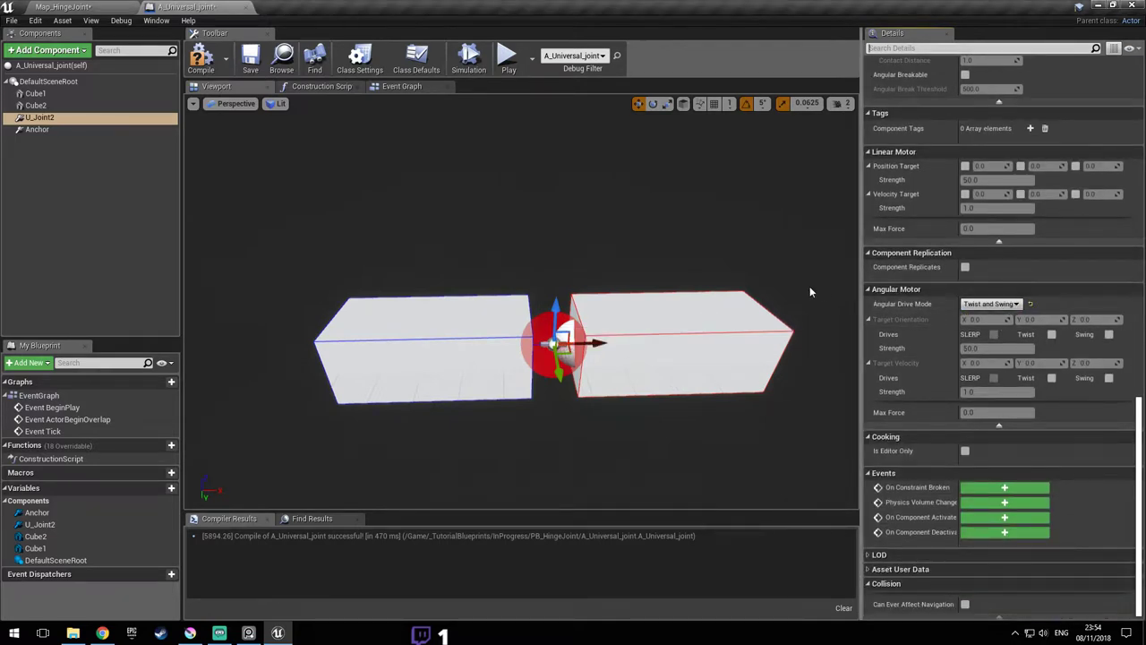
scroll(1039, 328, up, 3)
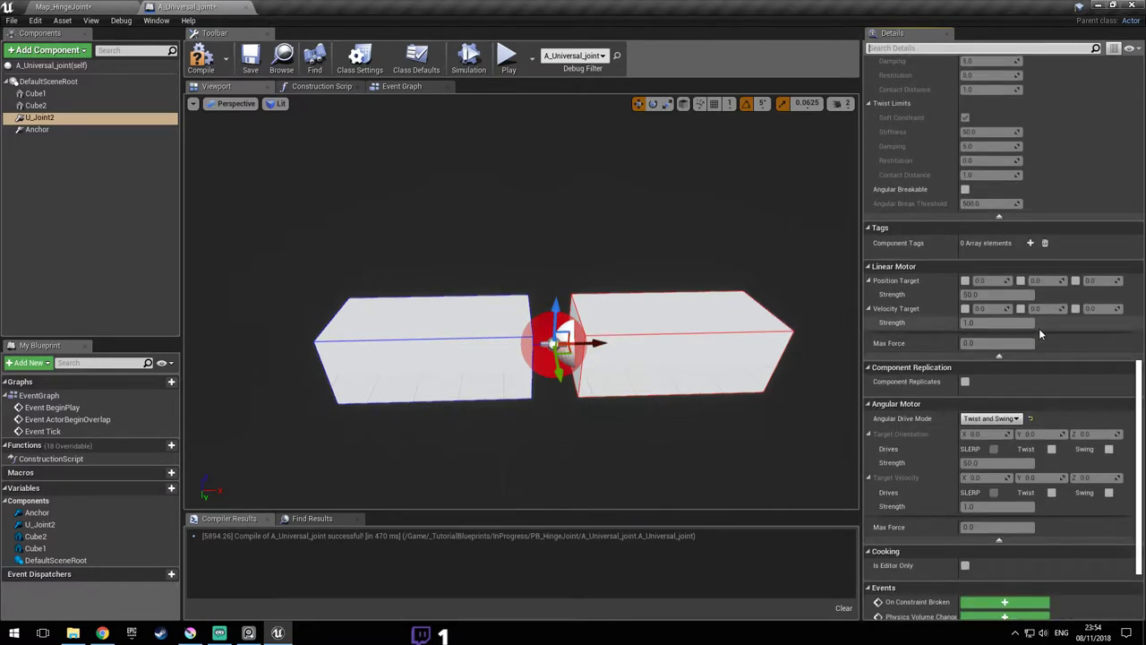
scroll(970, 423, down, 2)
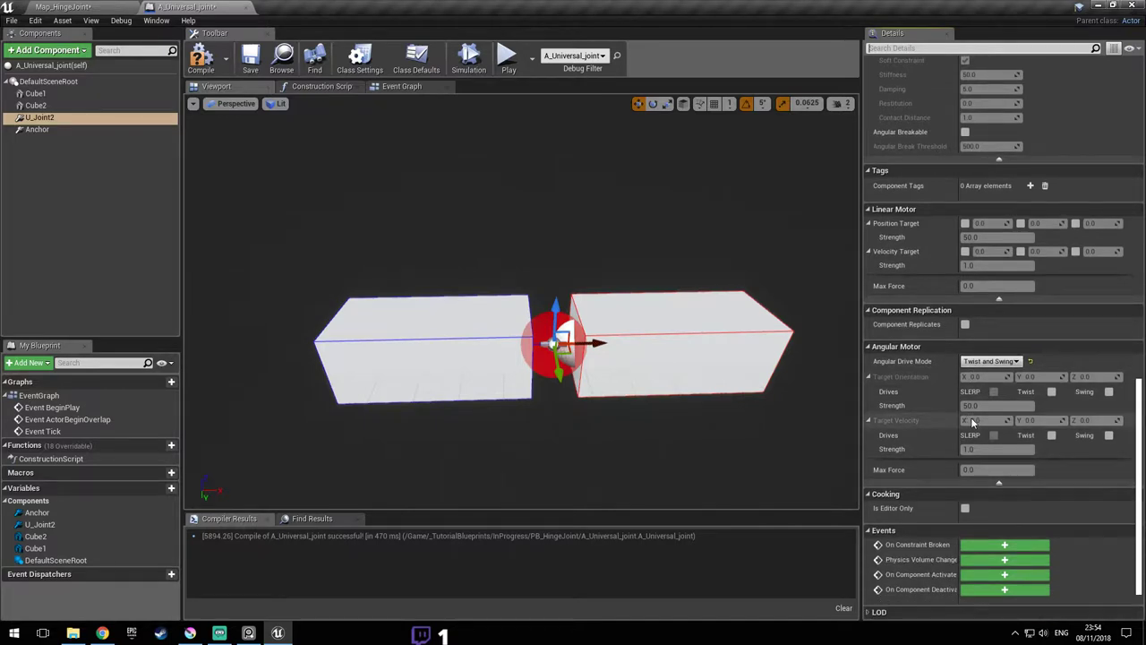
- Set U_Joint2's Swing 1 and Swing 2 Motion to Limited, inspect the limit cone, and compile and save the blueprint
scroll(1041, 437, up, 10)
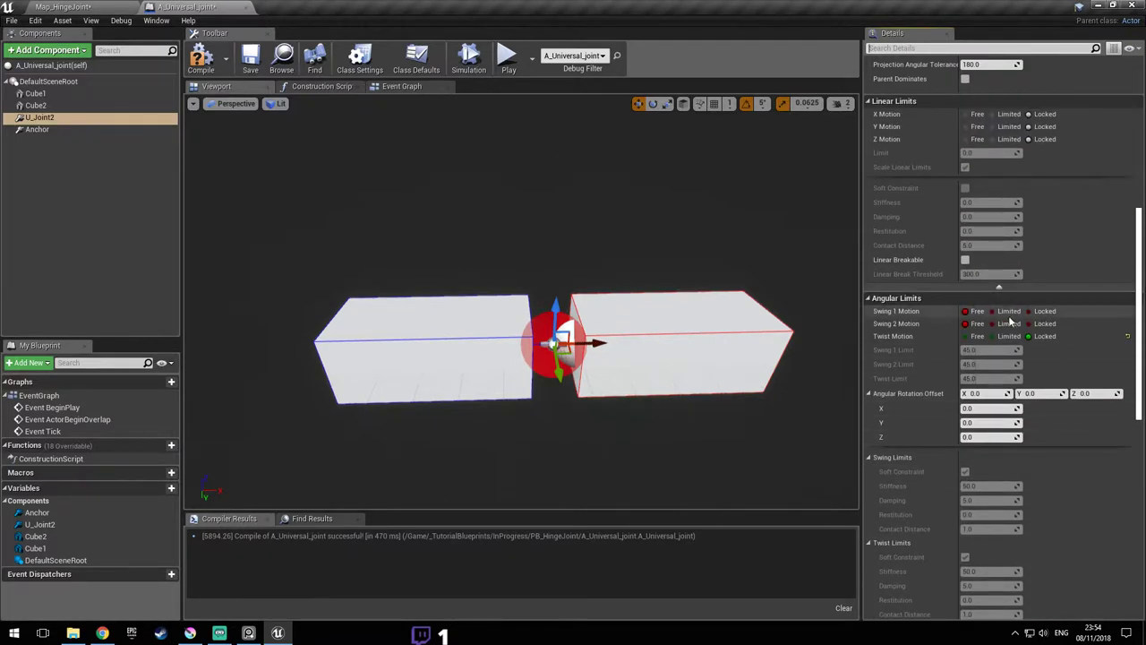
click(1010, 312)
click(1006, 324)
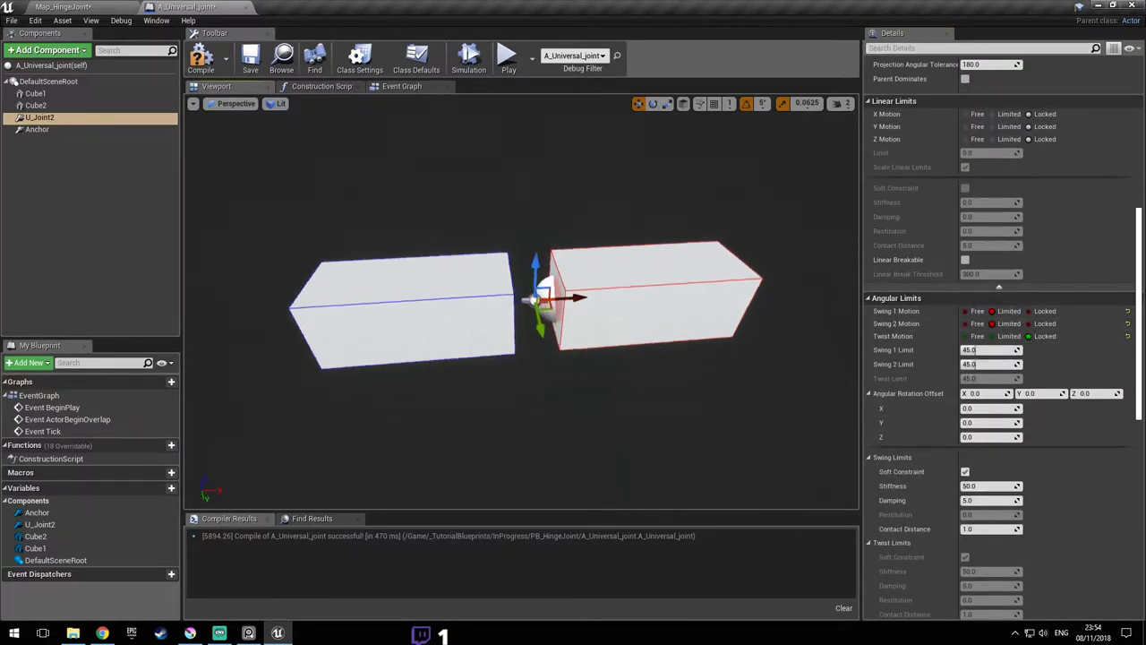
right_drag(480, 231, 336, 231)
mouse_move(543, 313)
right_down()
mouse_move(573, 324)
mouse_move(561, 318)
right_up()
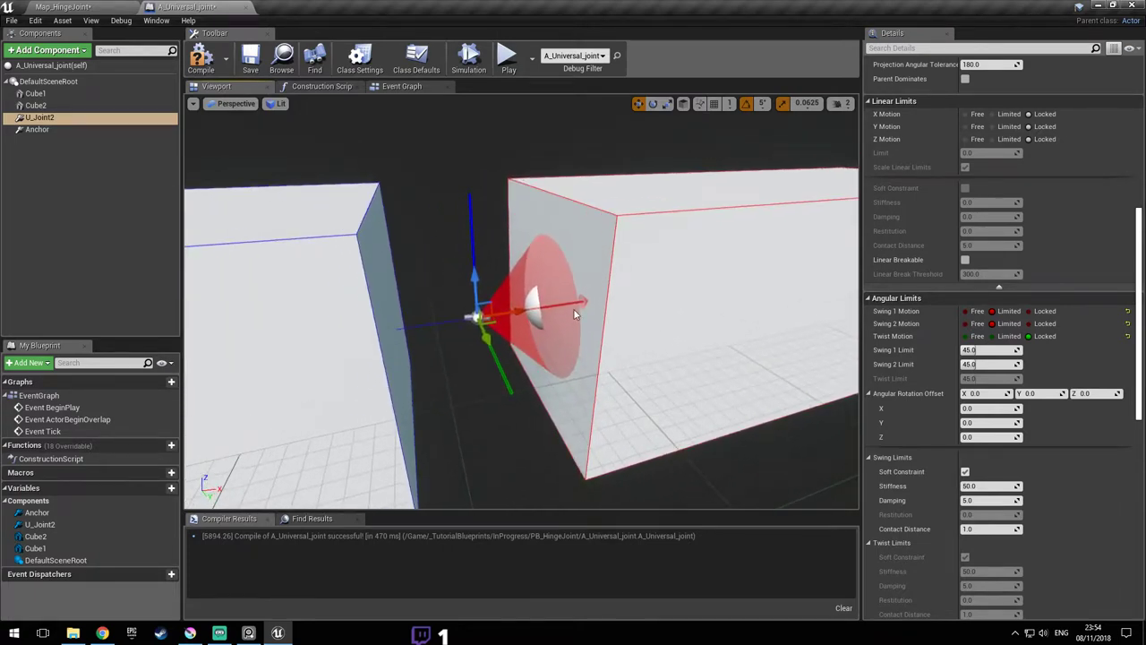
right_drag(647, 291, 648, 259)
key(ctrl+s)
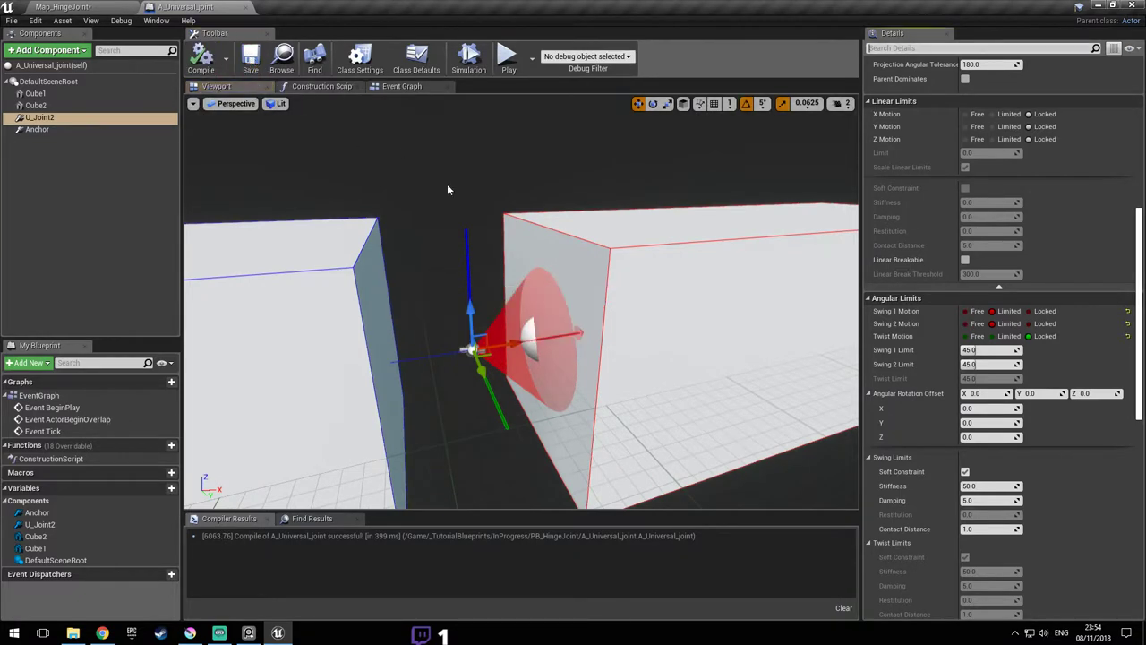
- Turn off Soft Constraint under U_Joint2's Swing Limits and compile and save the blueprint
right_drag(448, 186, 448, 187)
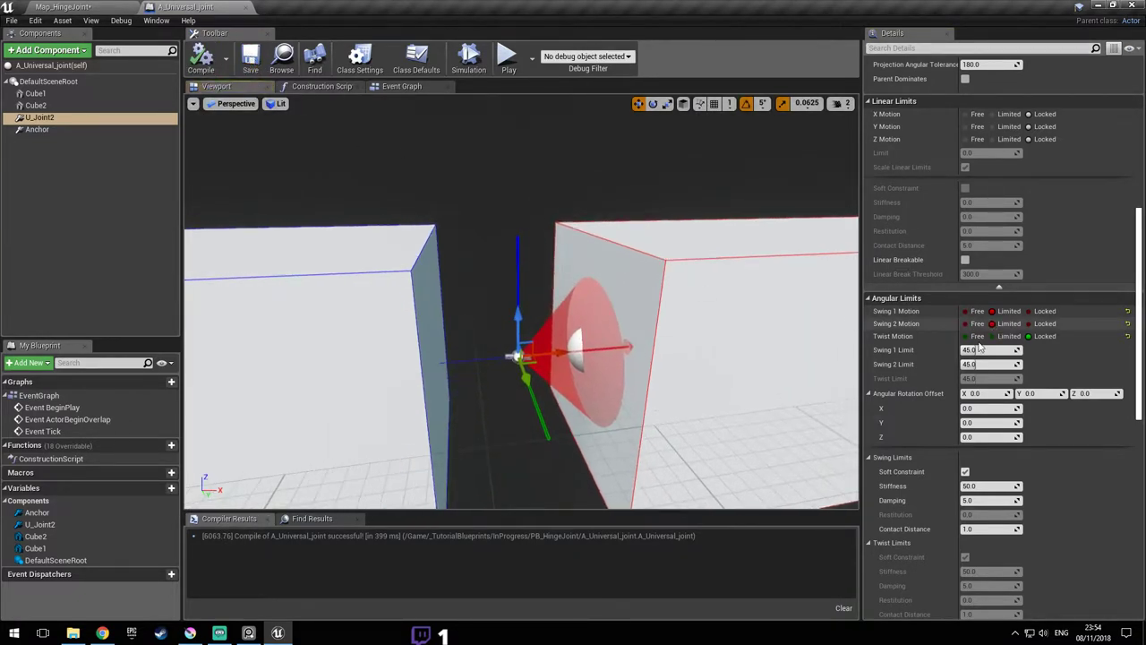
scroll(1065, 463, down, 3)
scroll(1065, 463, down, 1)
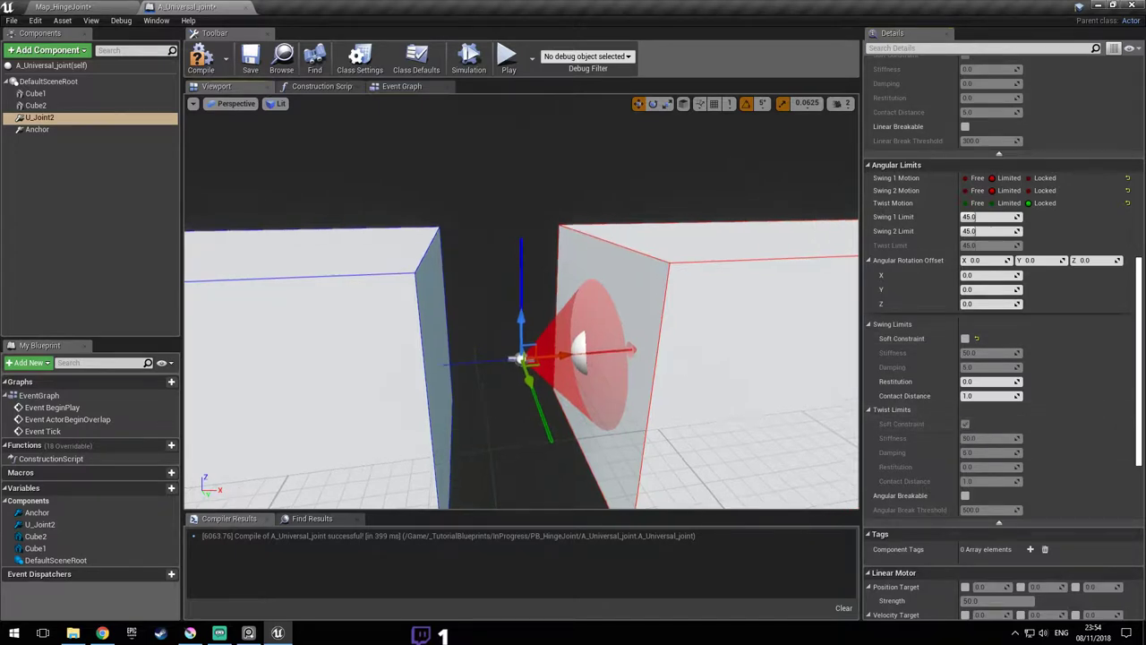
right_drag(696, 311, 694, 295)
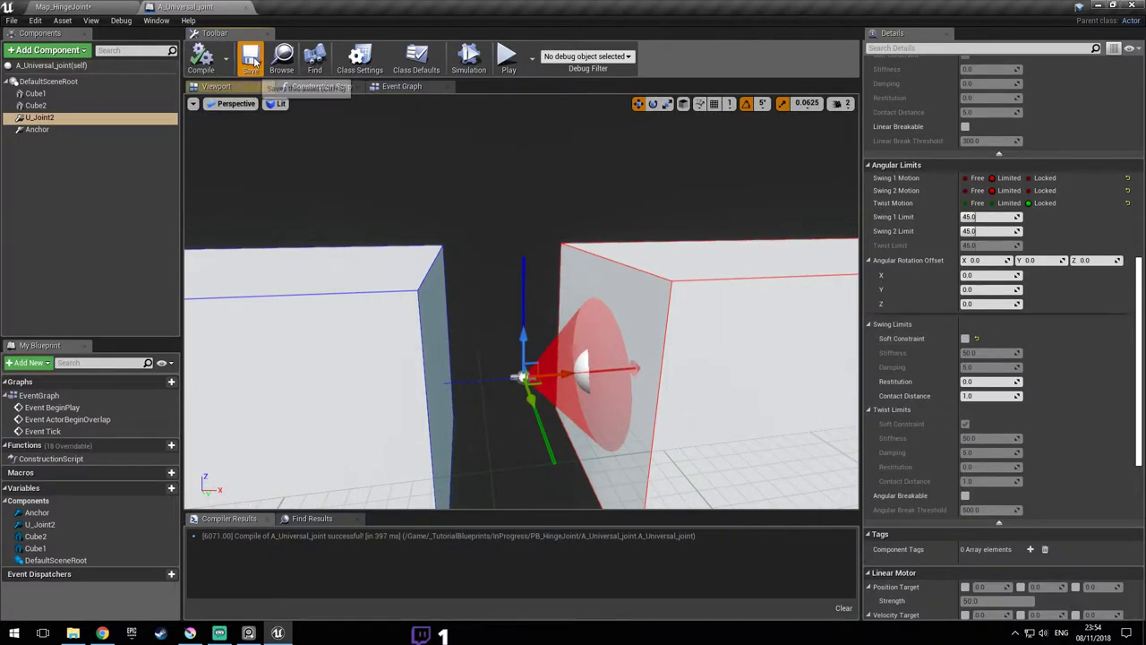
- Play-test the Map_HingeJoint level and move around the universal joint to check its swing with the hard 45-degree limits
click(96, 9)
click(550, 42)
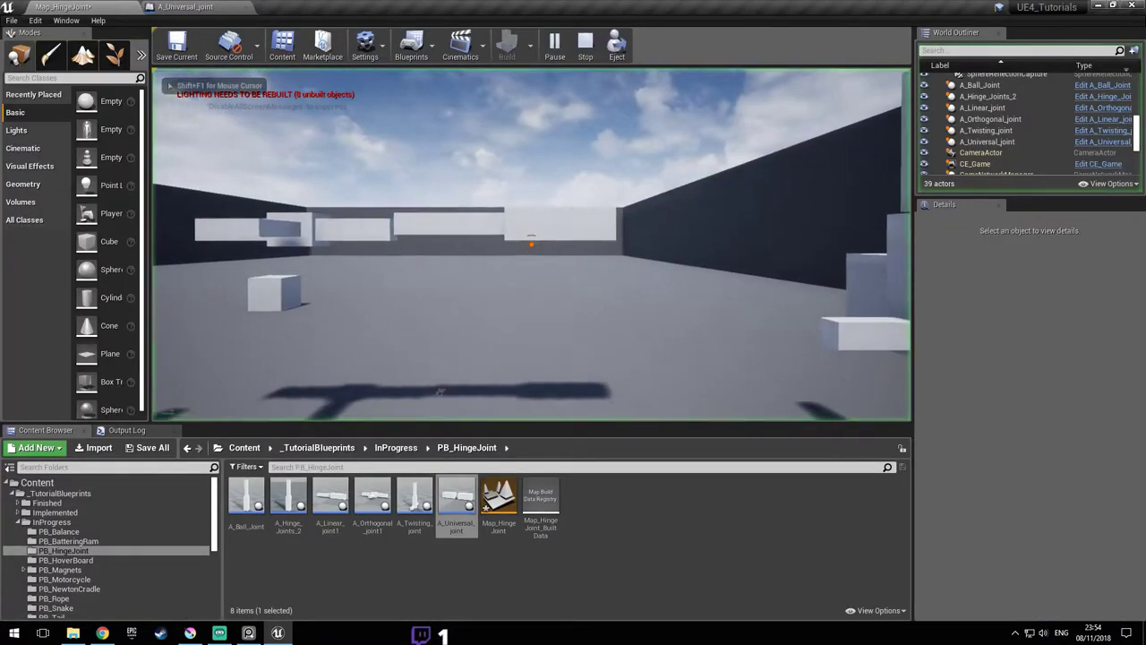
key(w)
key(d)
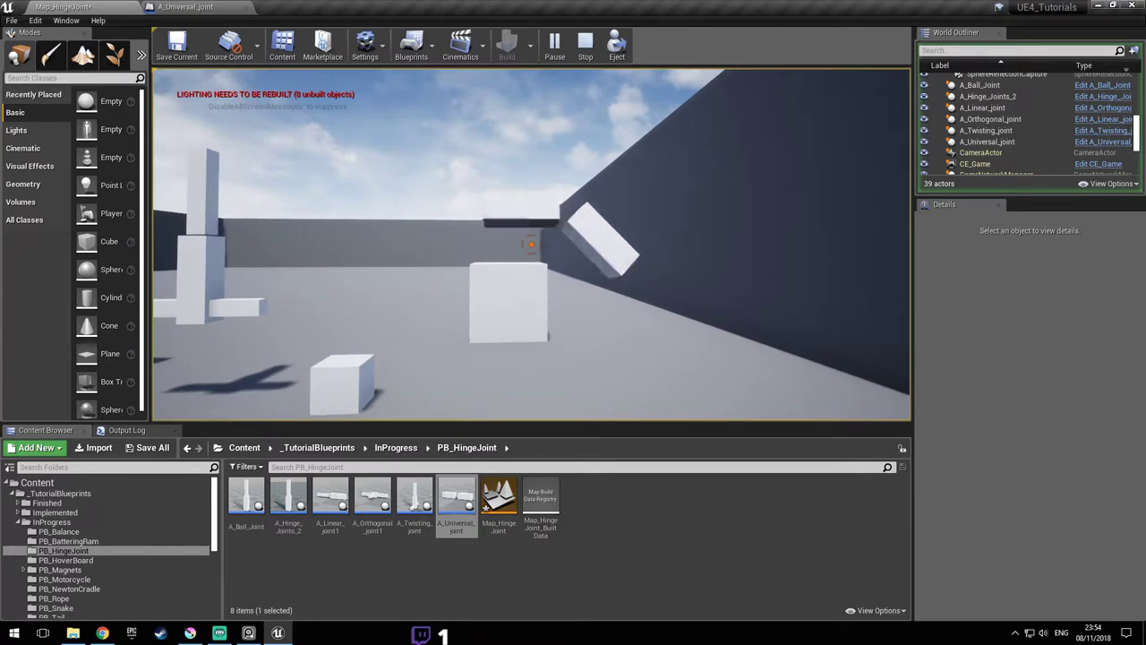
key(d)
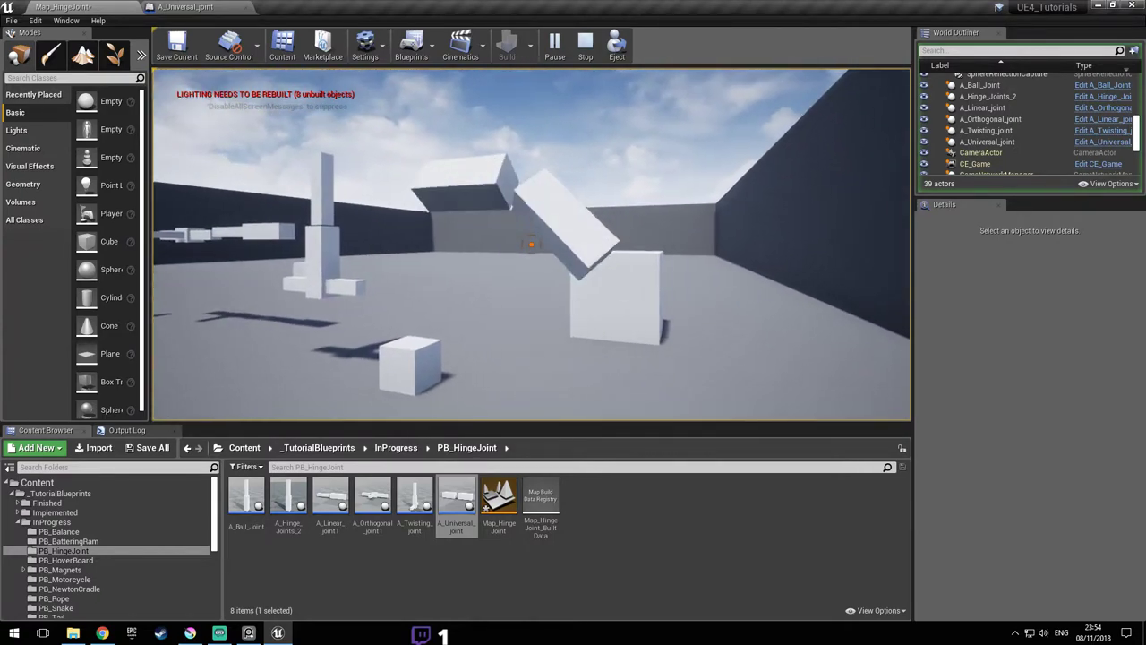
key(a)
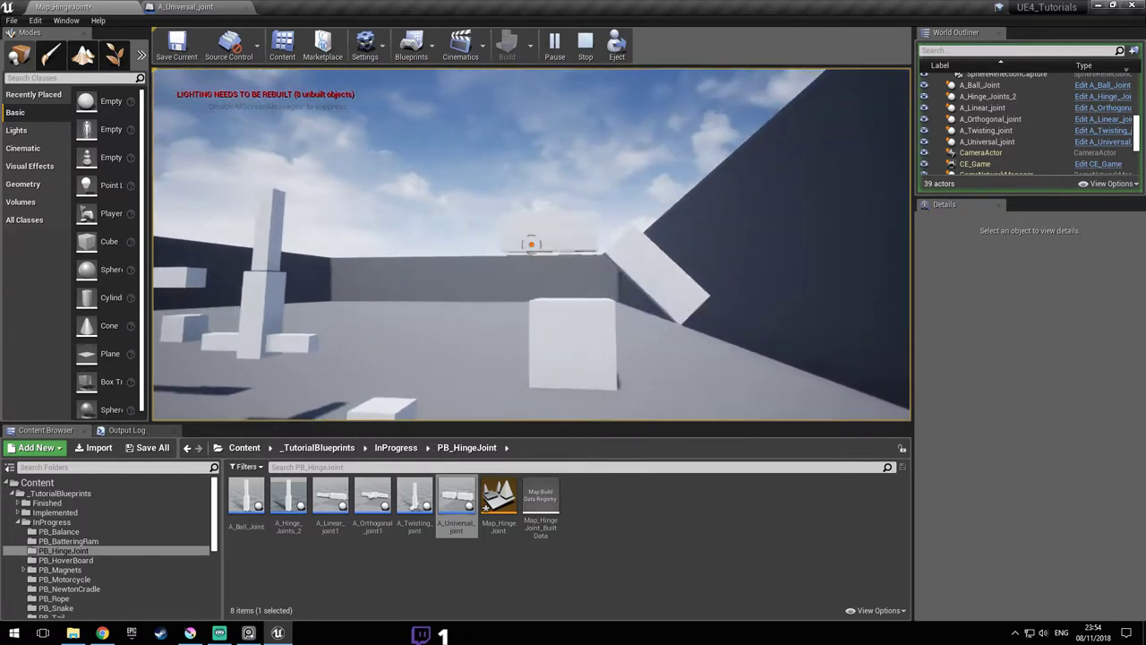
key(Escape)
- Enable the Swing drive under U_Joint2's angular Target Velocity in A_Universal_joint, and compile and save the blueprint
click(199, 8)
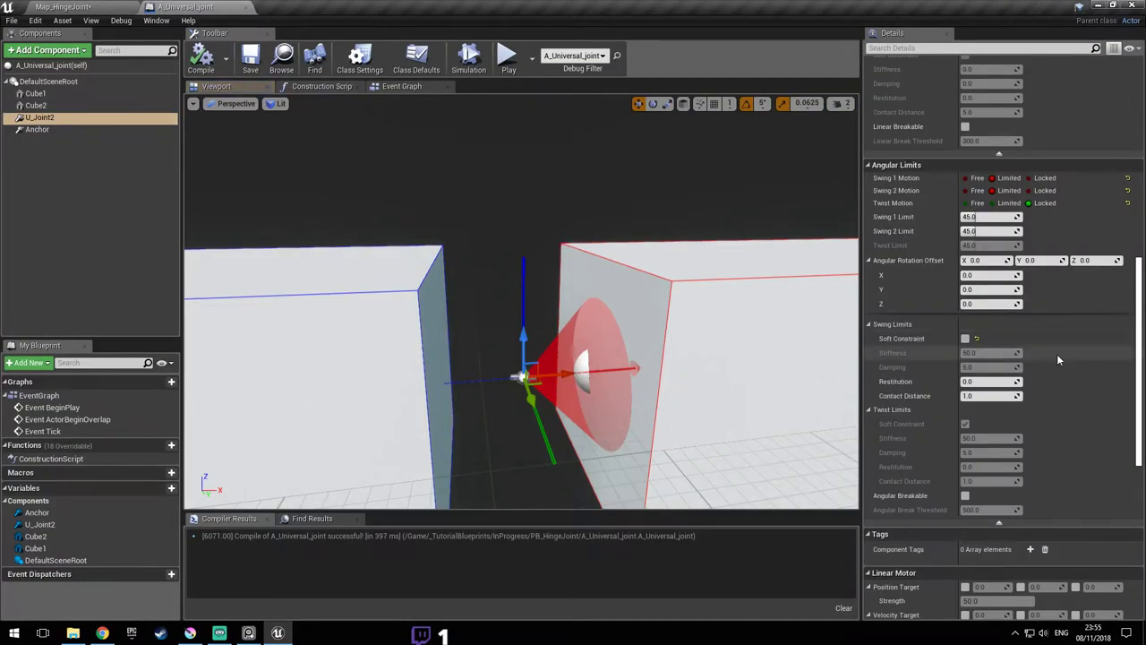
scroll(1084, 345, down, 10)
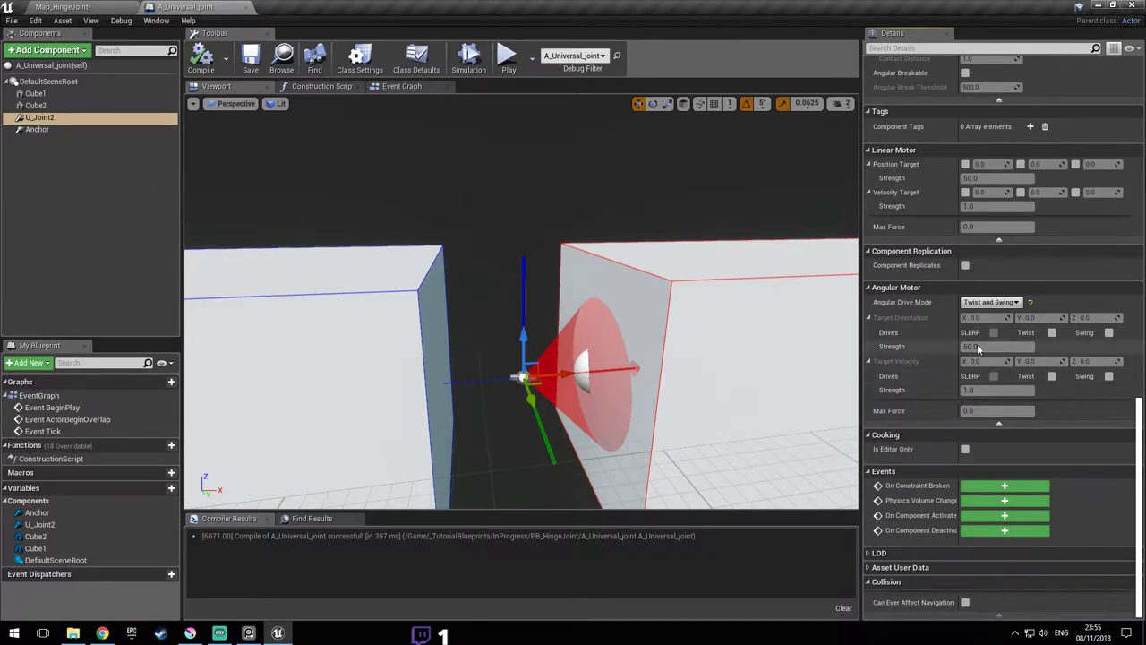
scroll(1086, 420, up, 3)
scroll(1086, 418, up, 6)
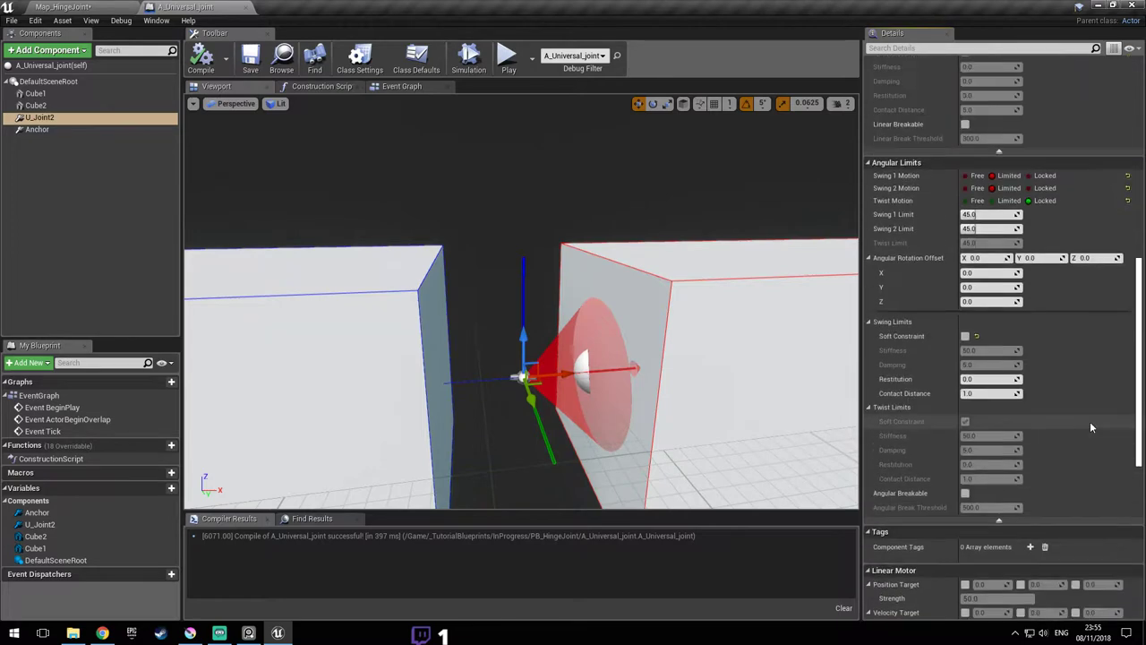
scroll(1087, 358, down, 9)
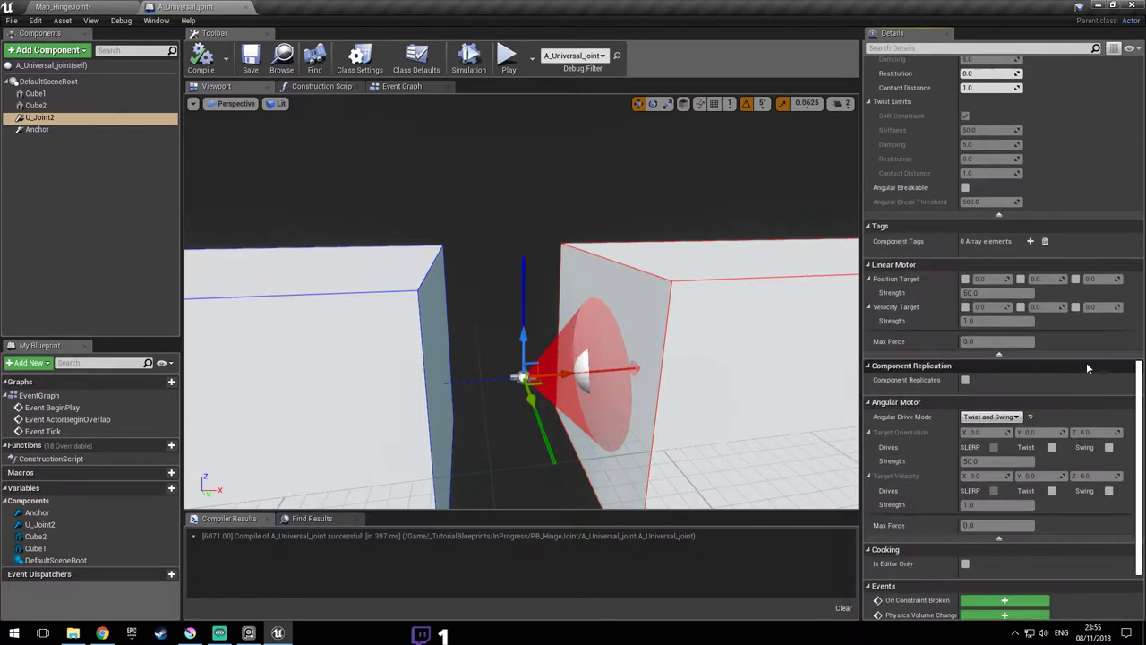
click(1108, 376)
mouse_move(576, 301)
right_down()
mouse_move(626, 322)
mouse_move(575, 301)
right_up()
drag(621, 316, 580, 332)
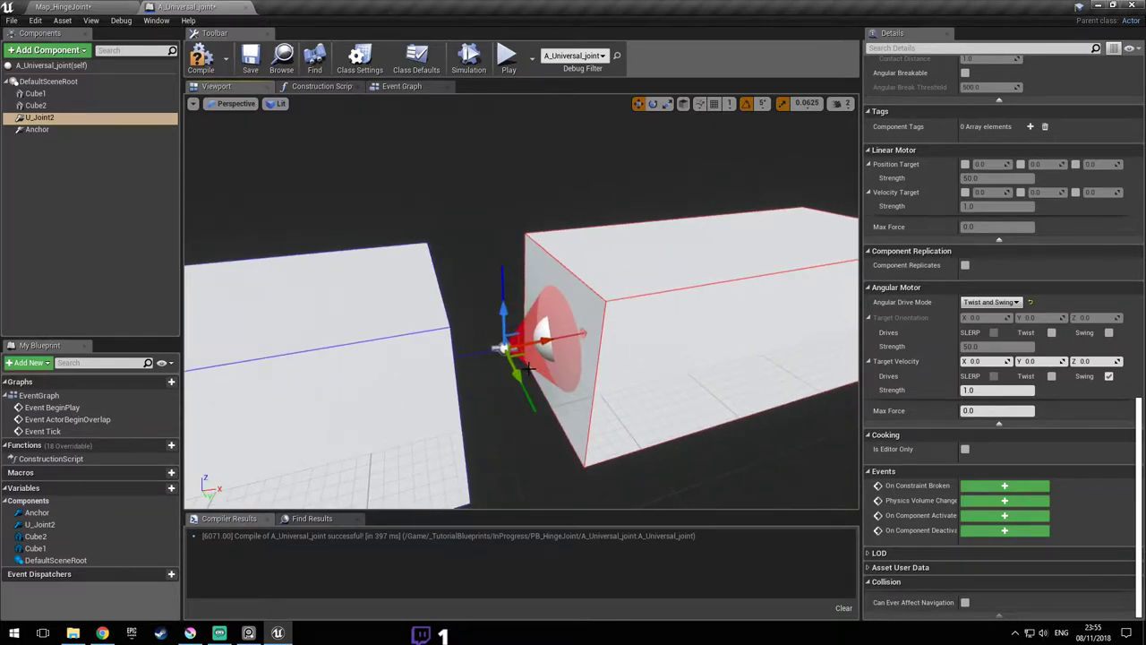
alt+drag(528, 369, 484, 376)
mouse_move(1138, 474)
mouse_down()
mouse_move(1139, 238)
mouse_move(1144, 464)
mouse_up()
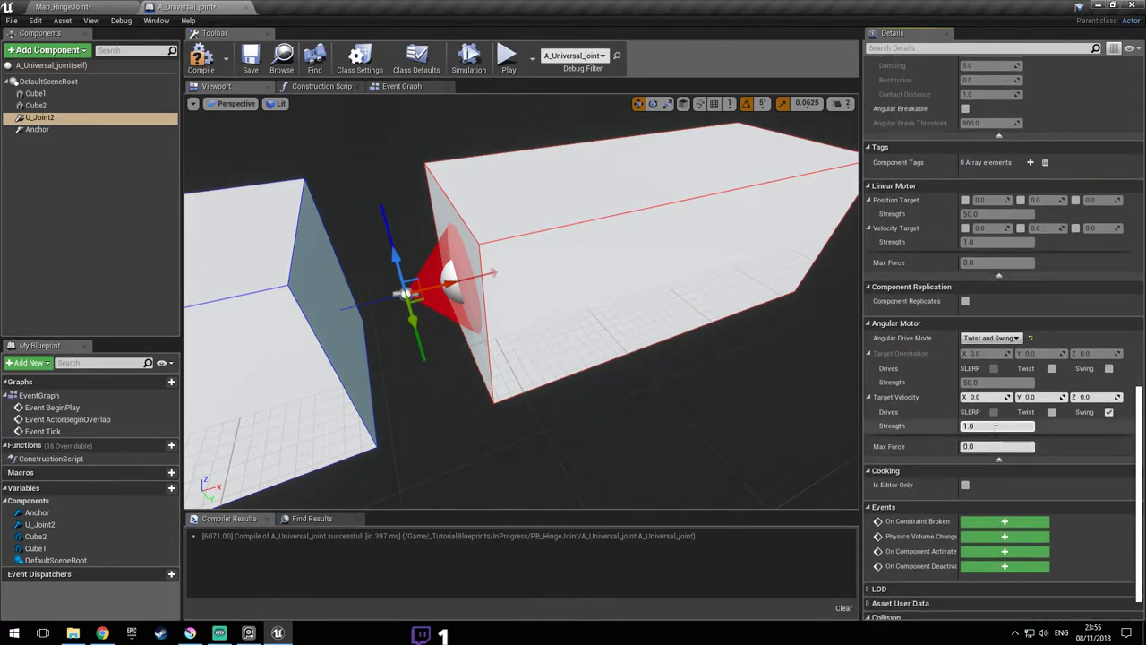
click(254, 61)
- Play-test the level to check the universal joint's swing with the velocity drive enabled, and stop the session
click(57, 7)
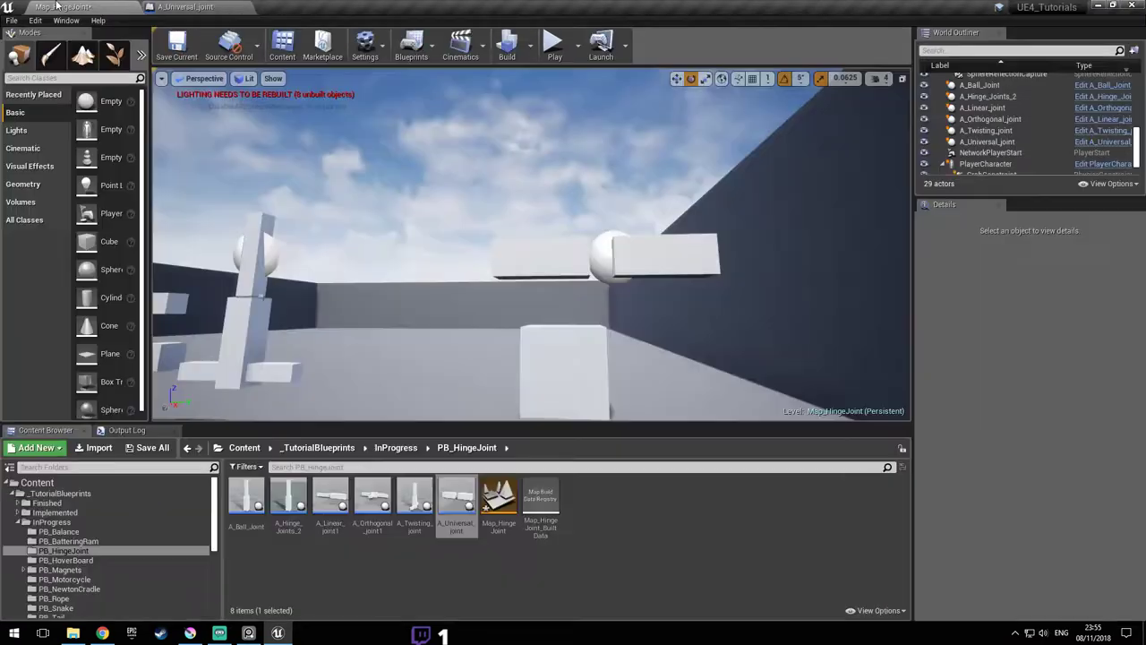
click(556, 45)
key(d)
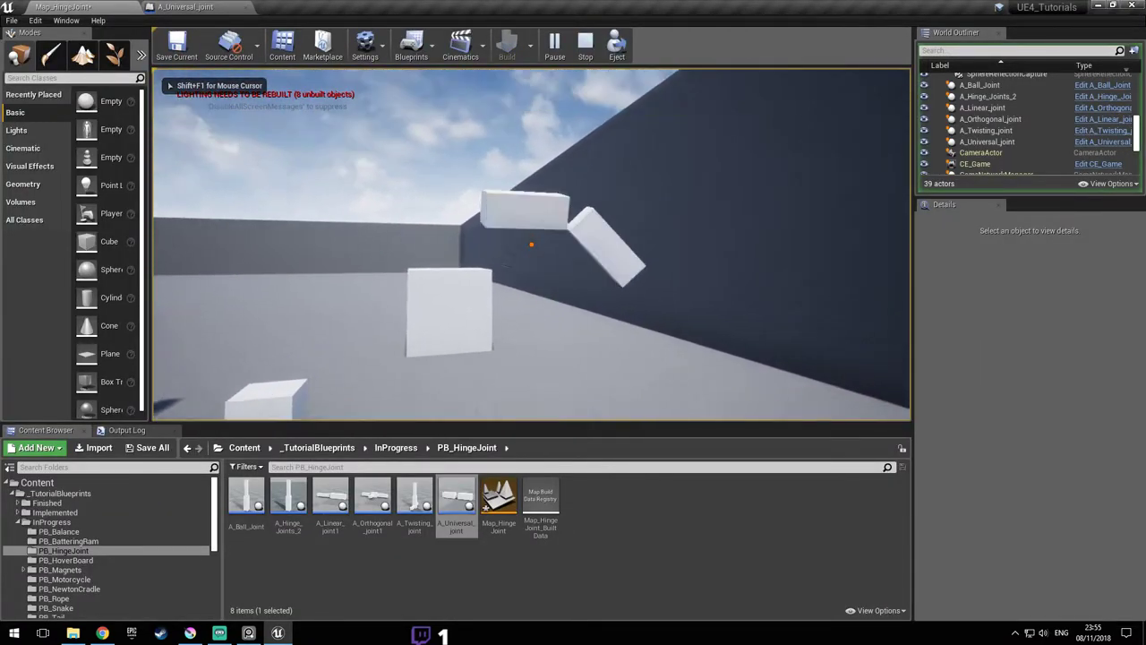
key(d)
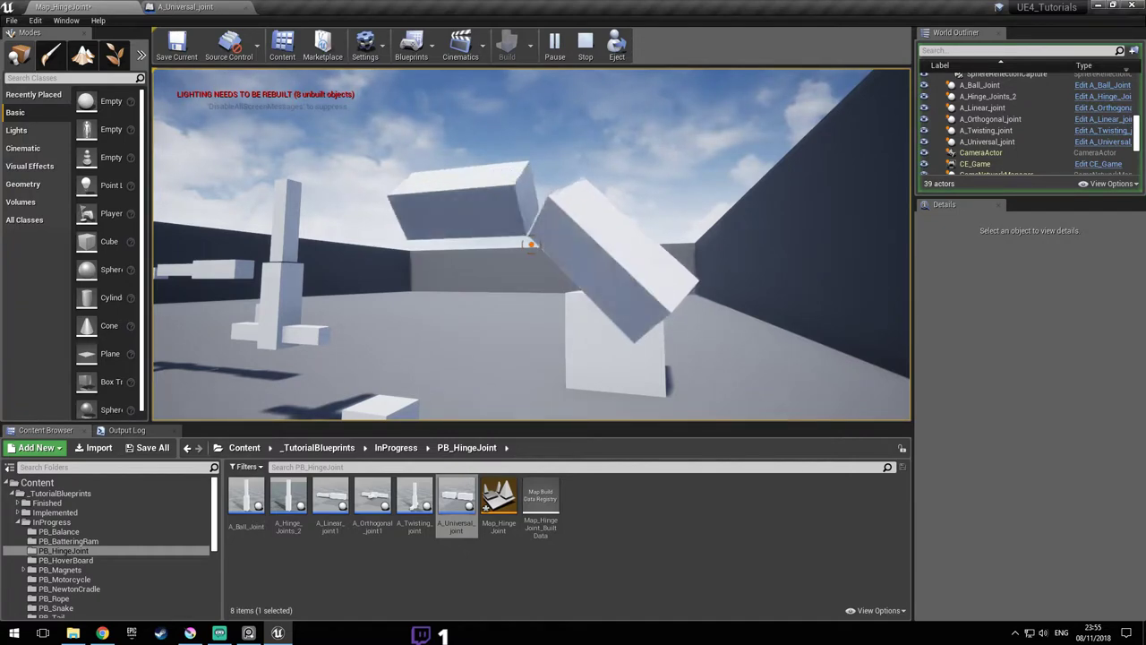
key(w)
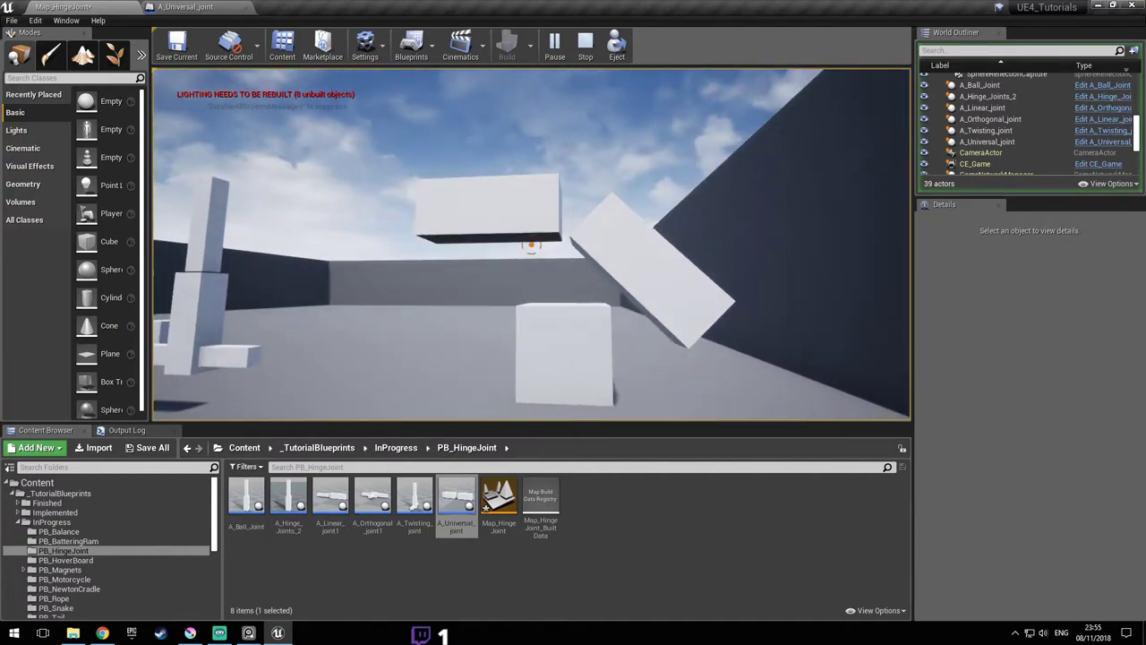
key(s)
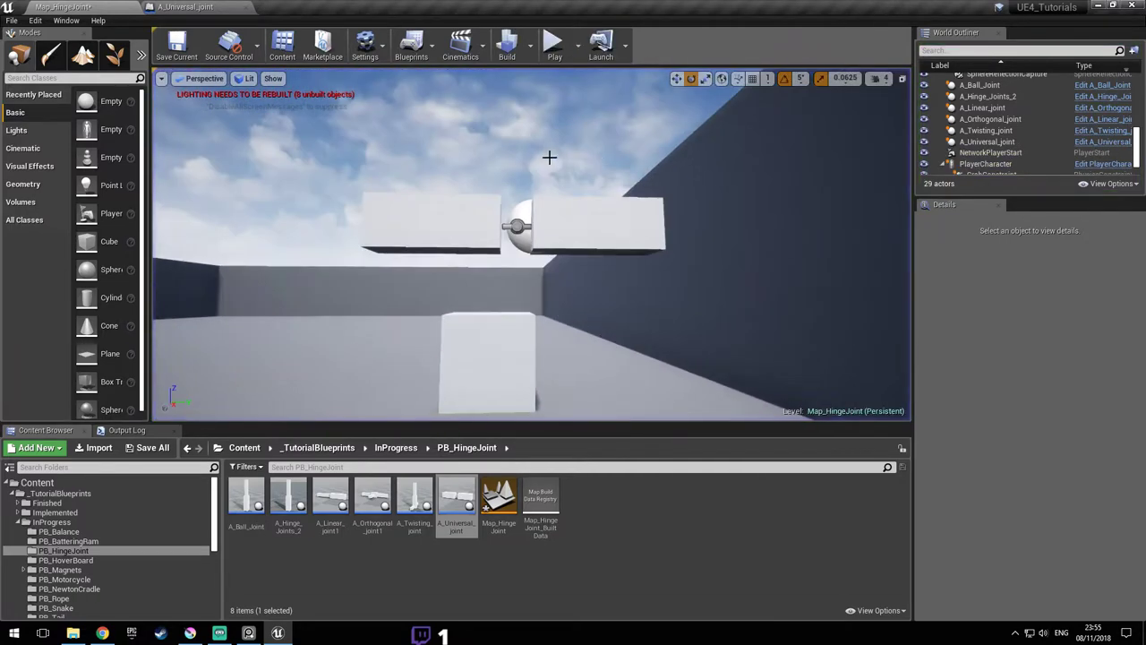
key(Escape)
- Save the Map_HingeJoint level
key(ctrl+s)
right_drag(547, 164, 533, 209)
drag(539, 219, 551, 177)
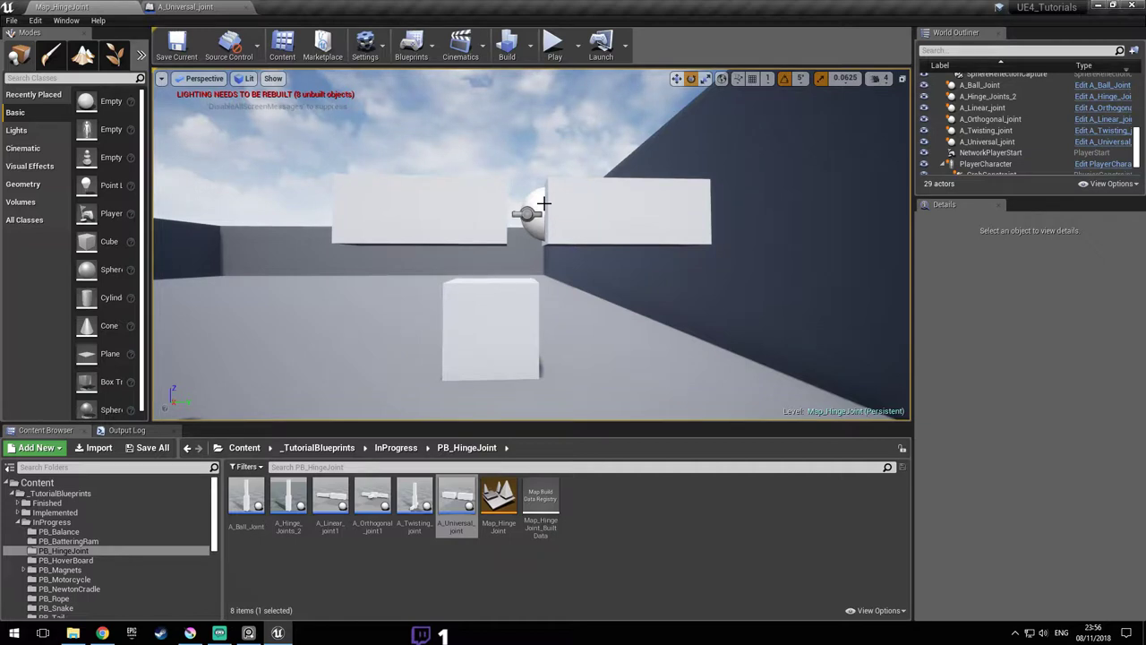
drag(526, 215, 519, 256)
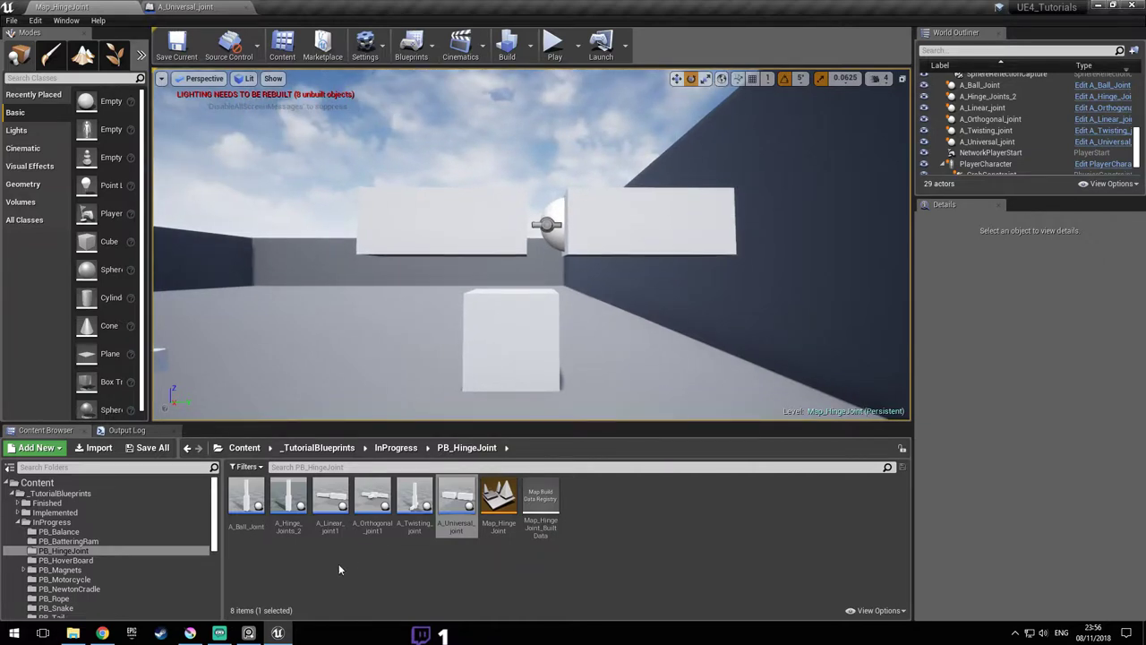
click(249, 633)
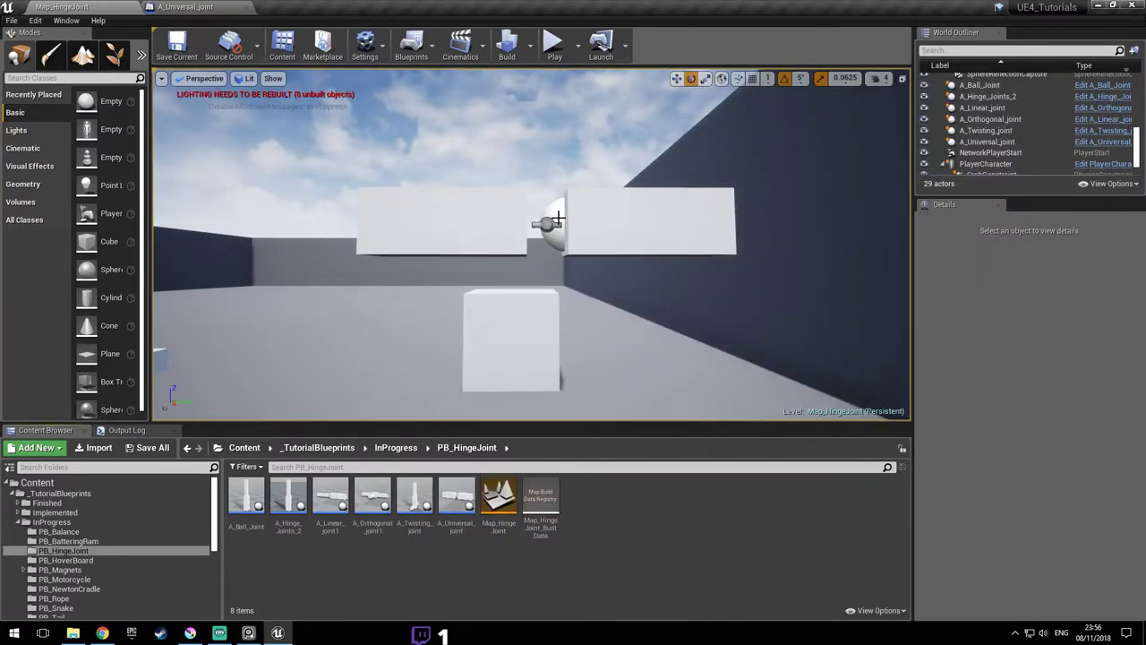
right_drag(575, 209, 614, 215)
key(ctrl+s)
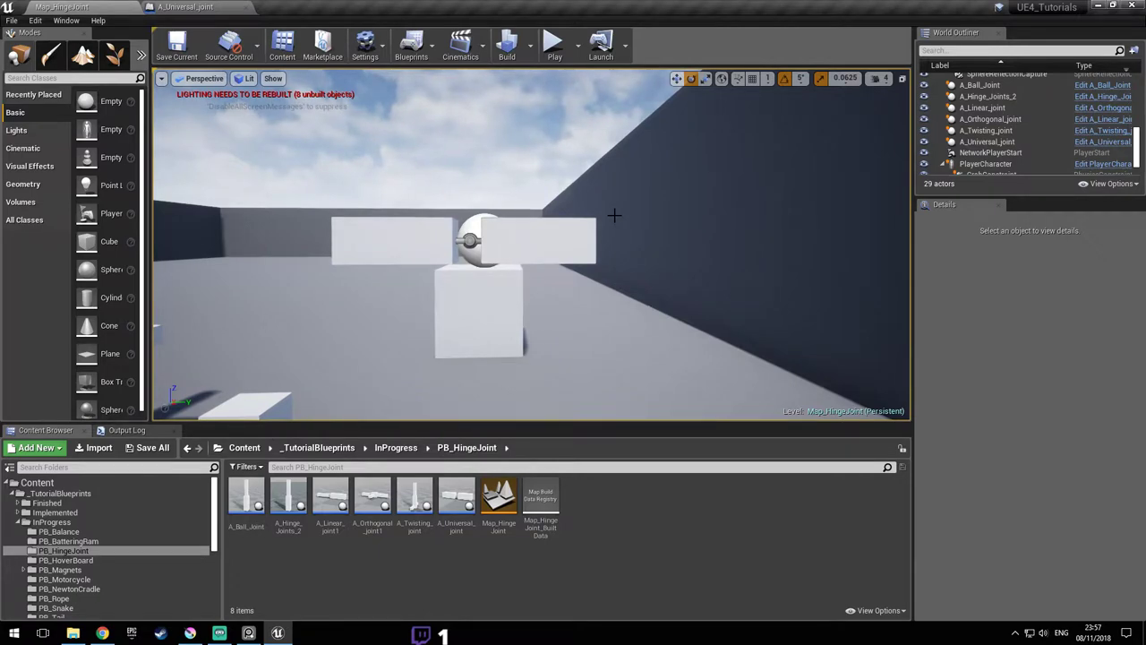
- Run the level again, pull the universal joint's hanging block in different directions to test its swing range, and stop play
click(554, 43)
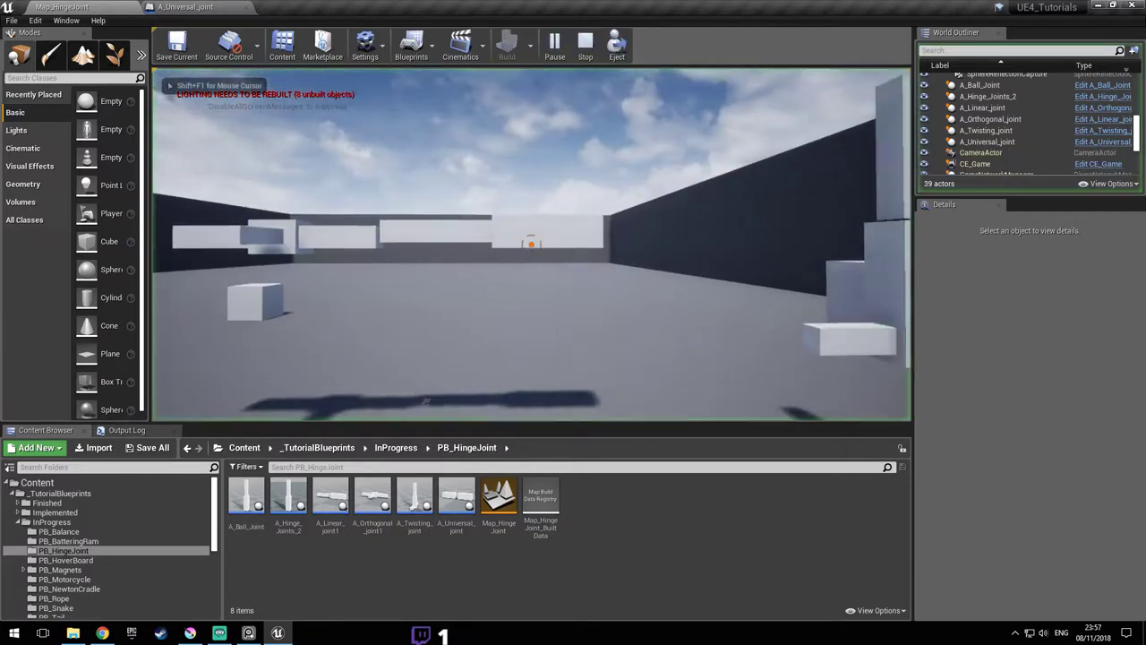
key(w)
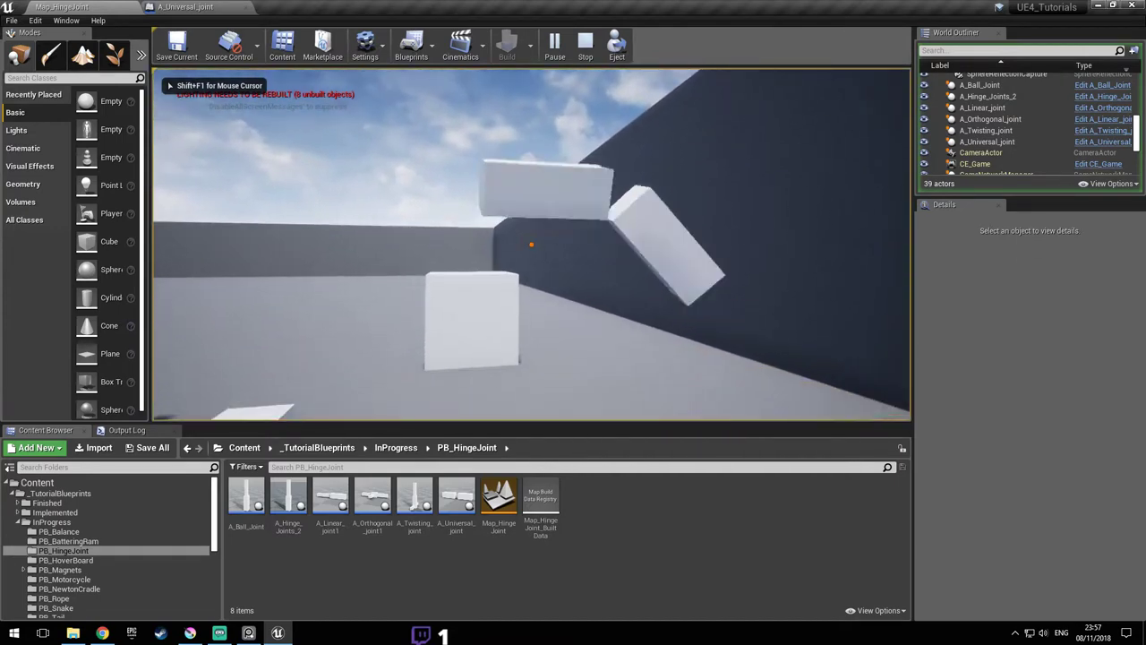
click(531, 245)
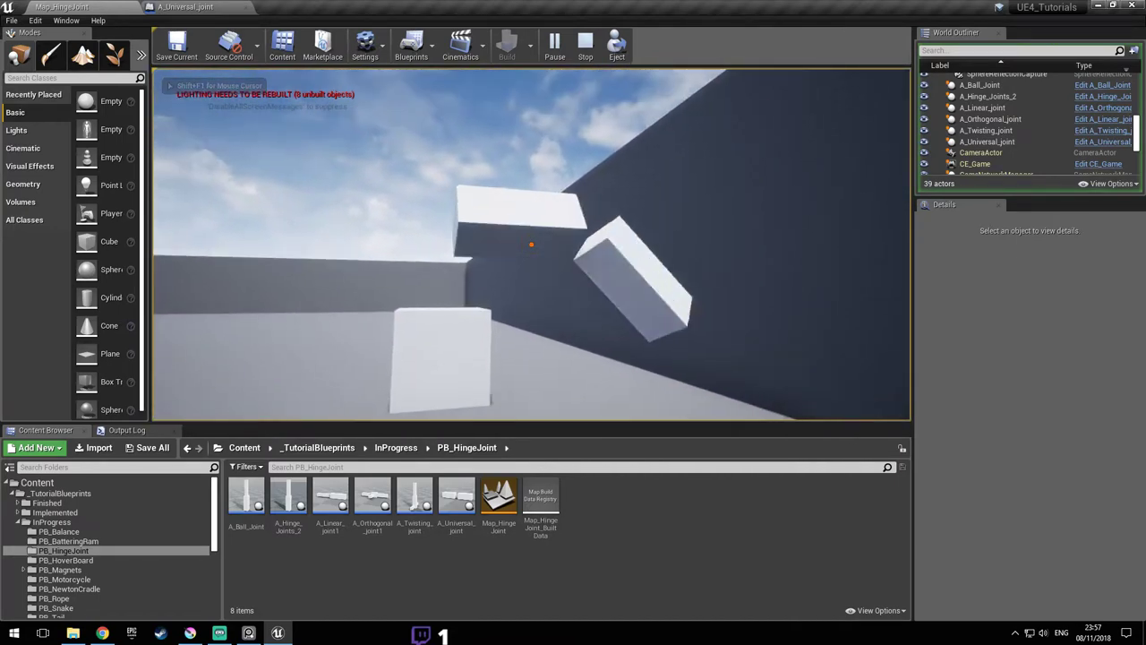
key(d)
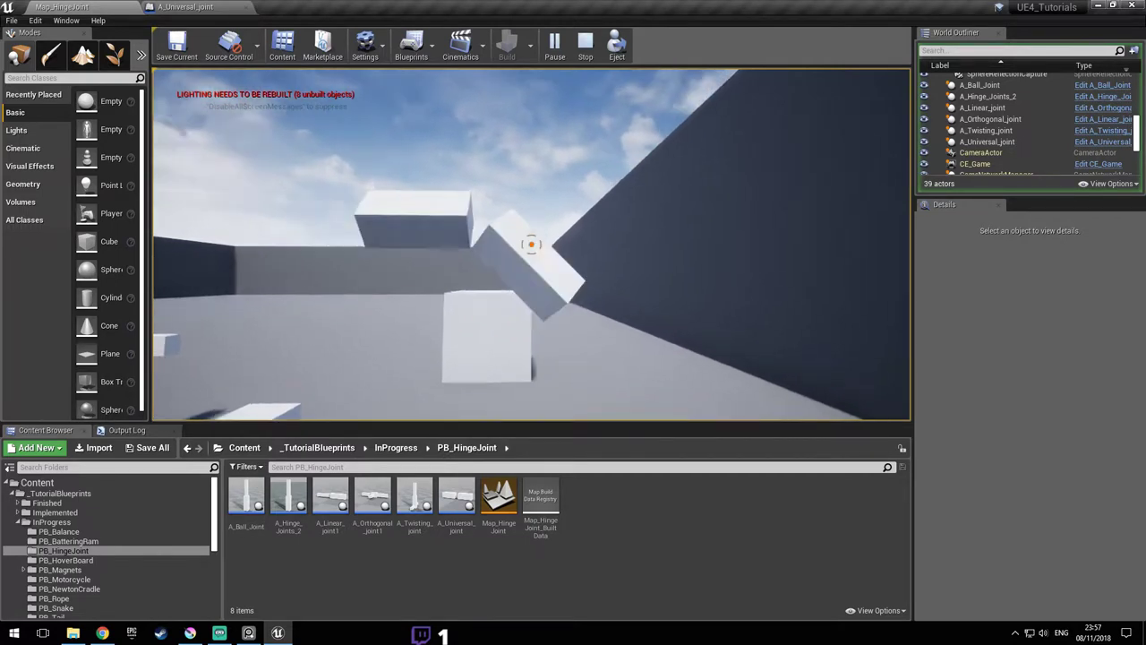
key(a)
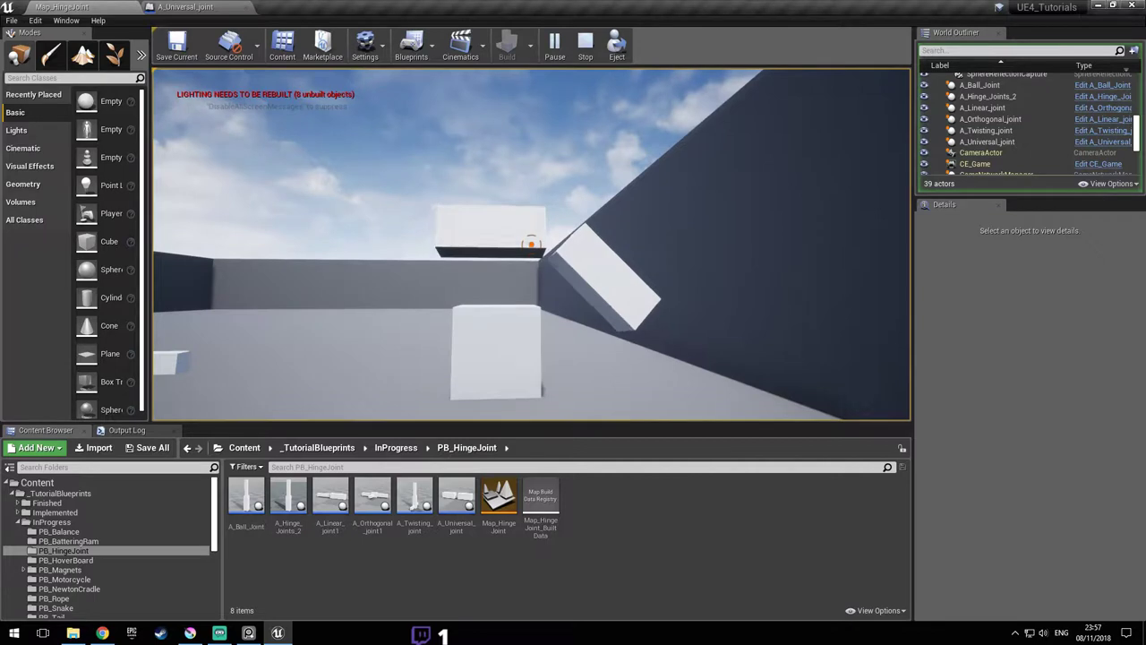
key(d)
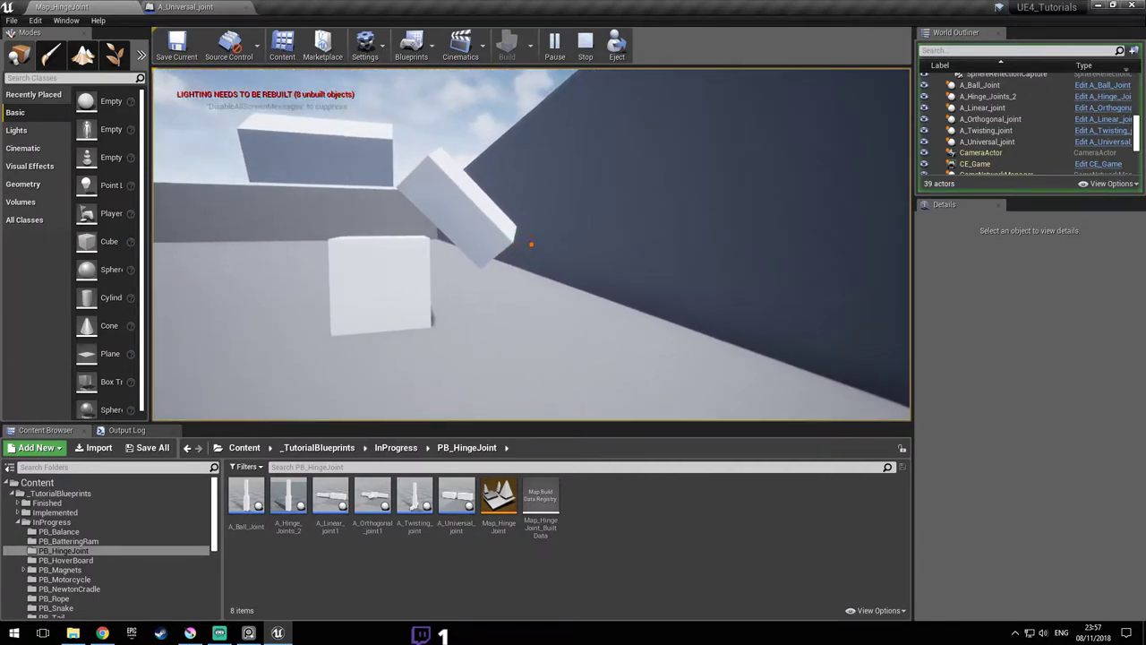
key(a)
key(w)
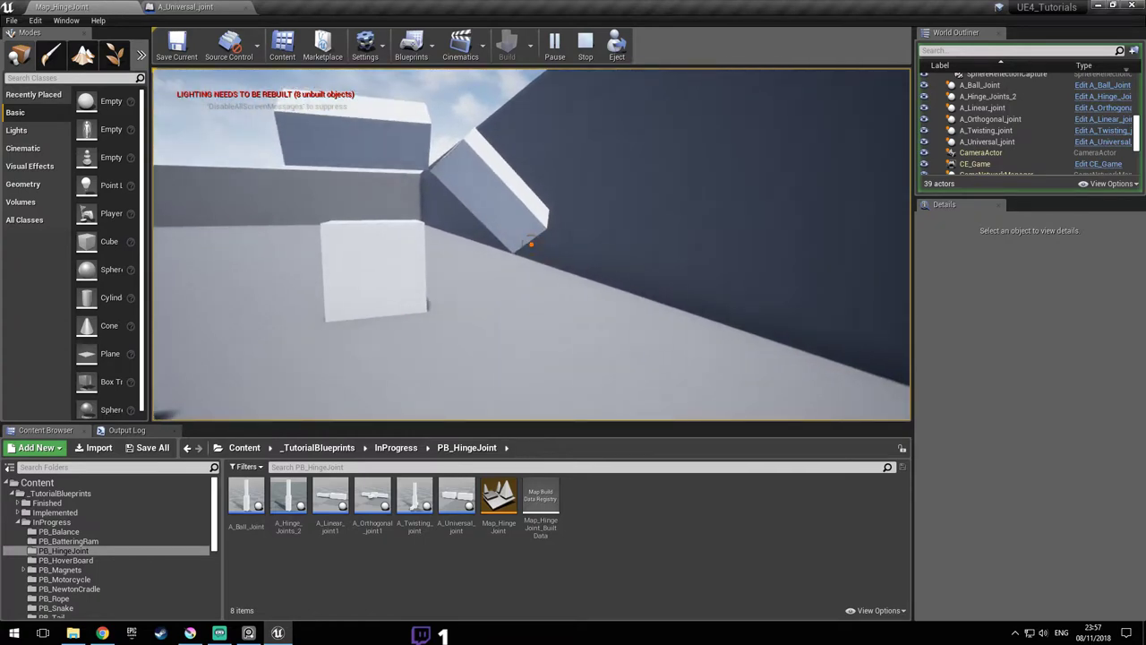
key(s)
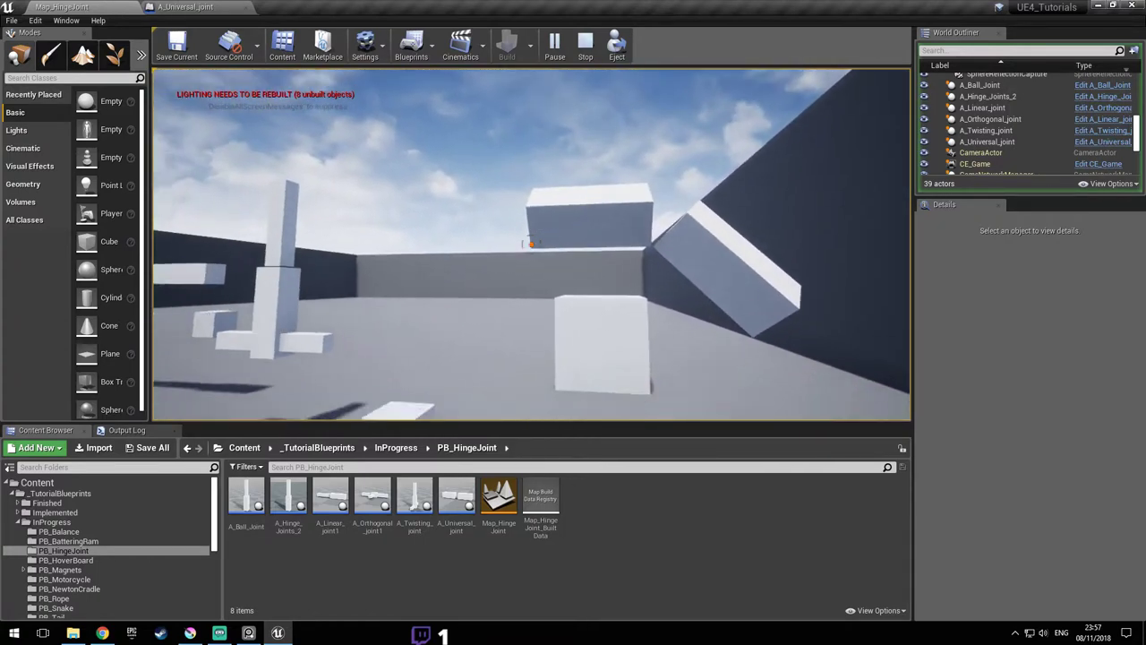
key(d)
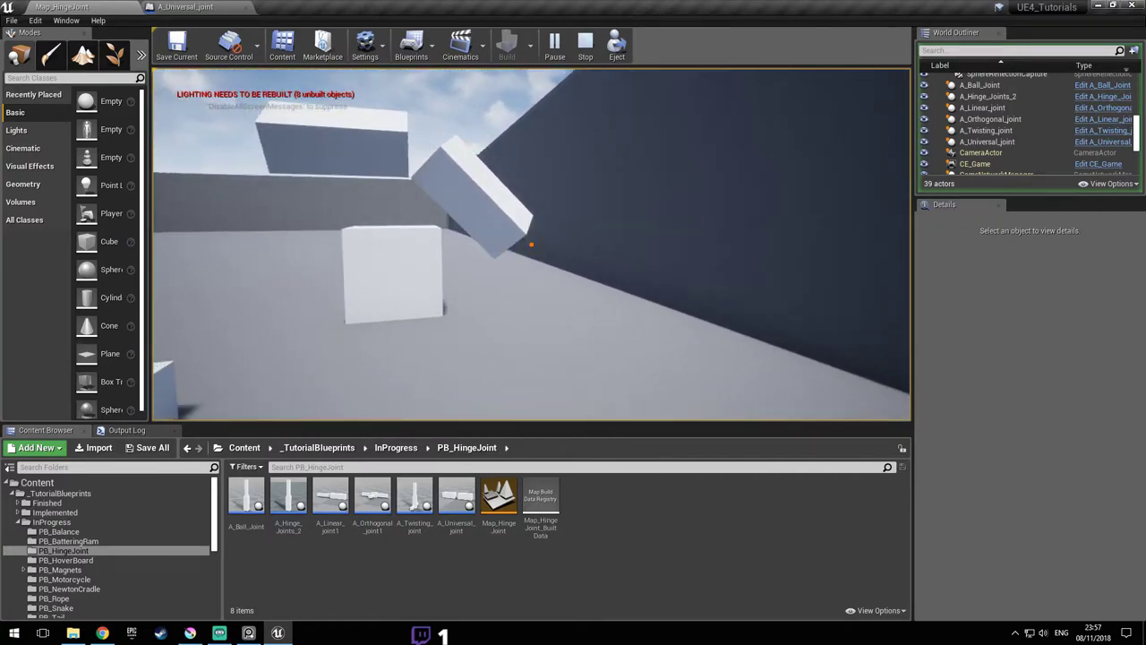
key(Escape)
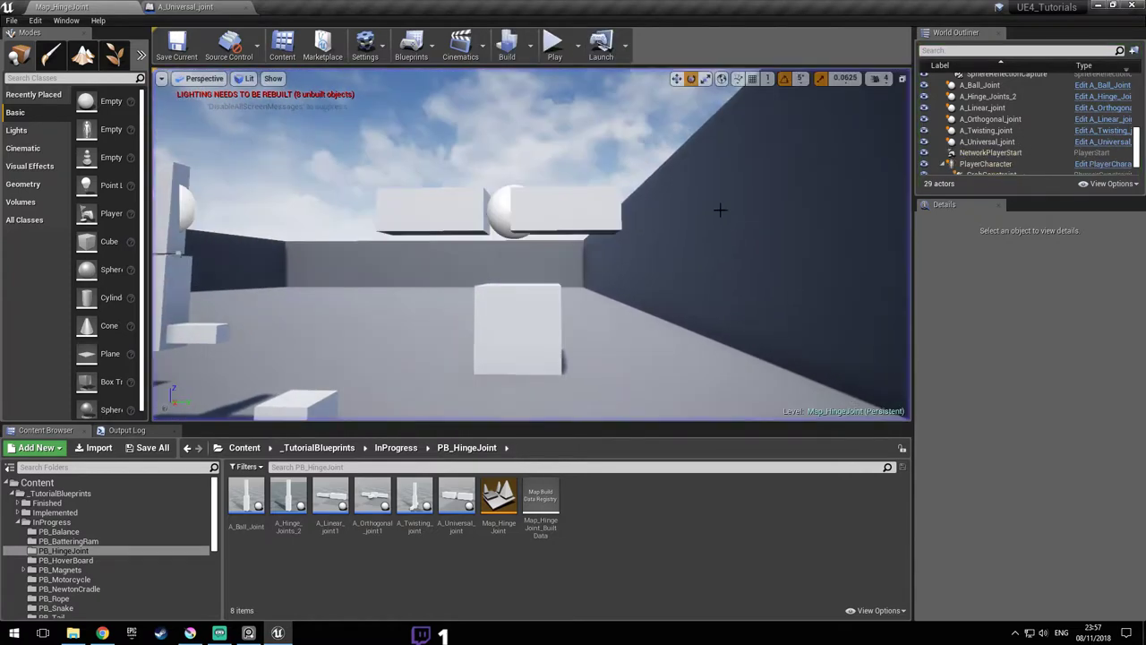
- Set U_Joint2's Swing 1 Limit and Swing 2 Limit to 90, and compile and save the A_Universal_joint blueprint
click(186, 6)
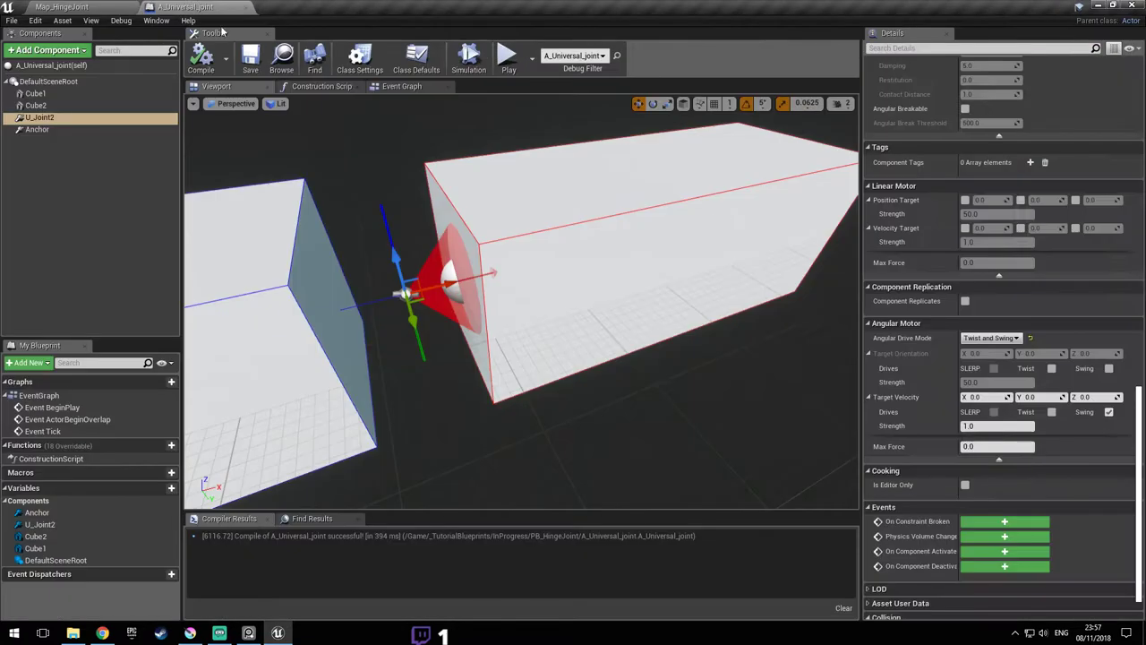
right_drag(695, 340, 683, 299)
scroll(1064, 382, up, 4)
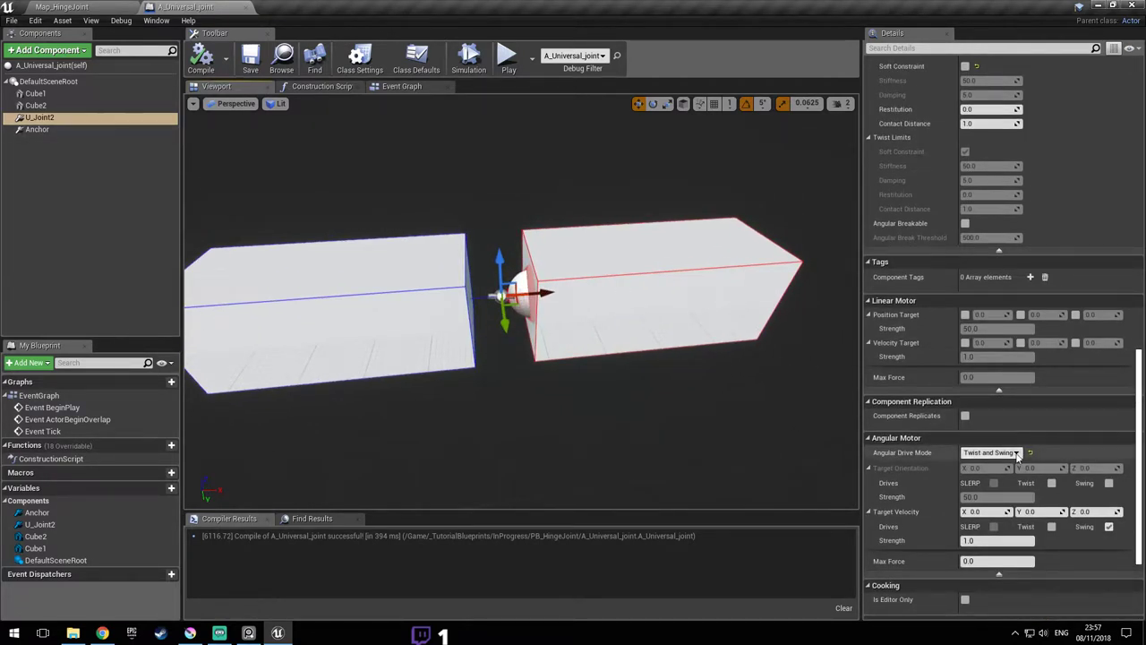
scroll(1048, 387, up, 10)
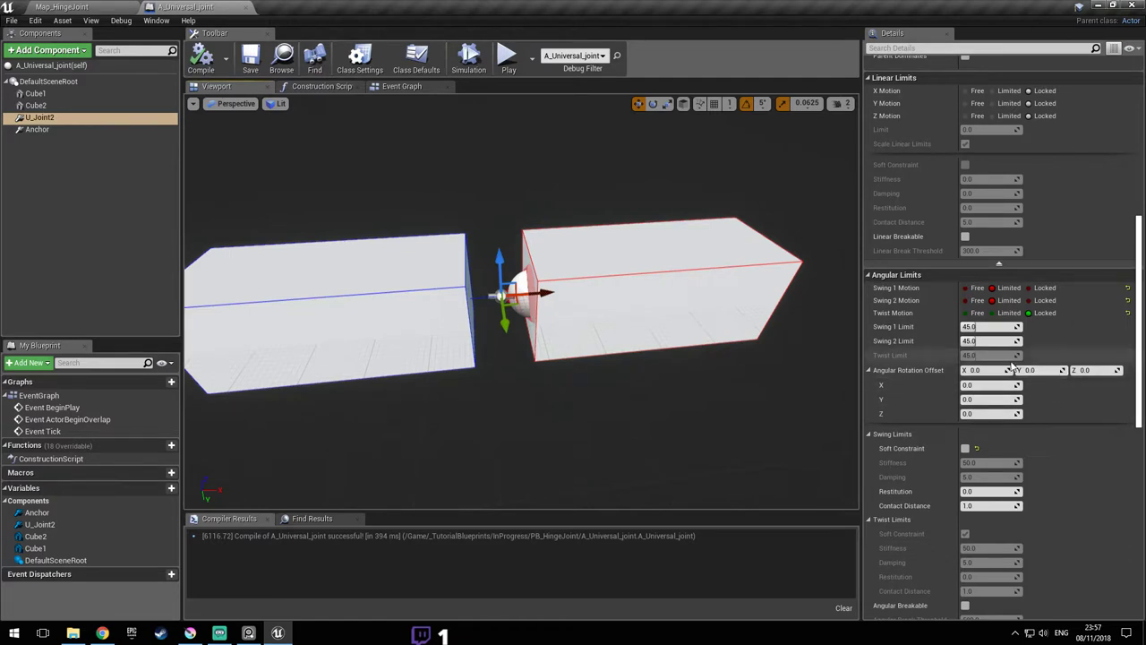
click(994, 327)
text(90)
click(992, 340)
text(90)
click(994, 328)
click(202, 55)
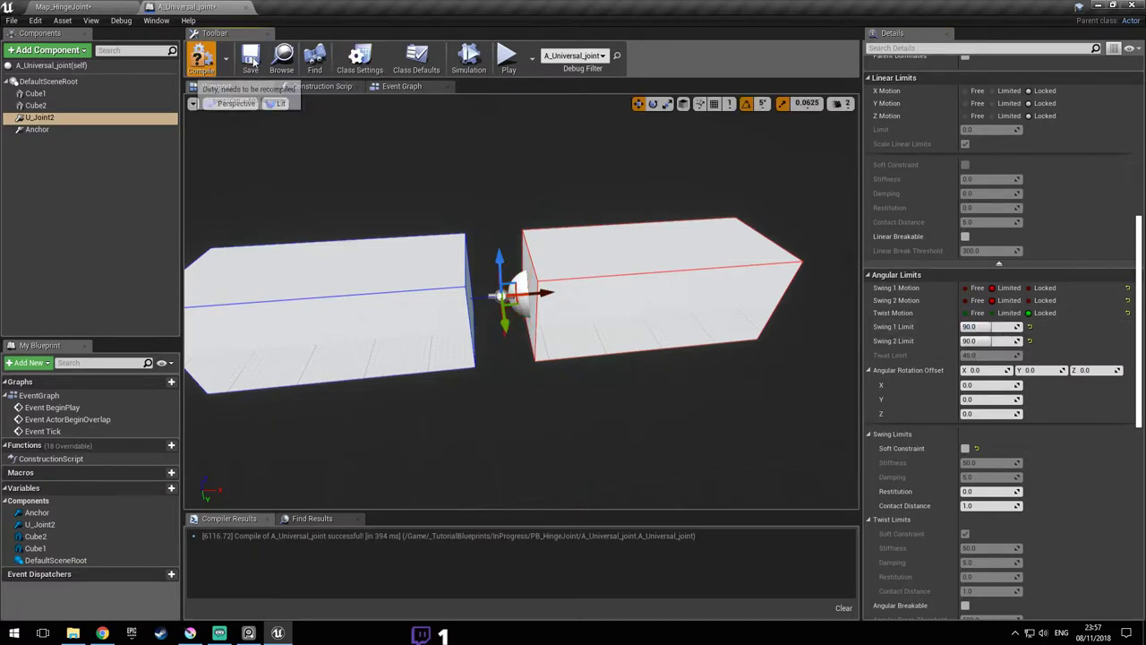
- Play-test the Map_HingeJoint level and swing the universal joint's hanging block in different directions to examine its range with the new limits
click(62, 6)
click(555, 49)
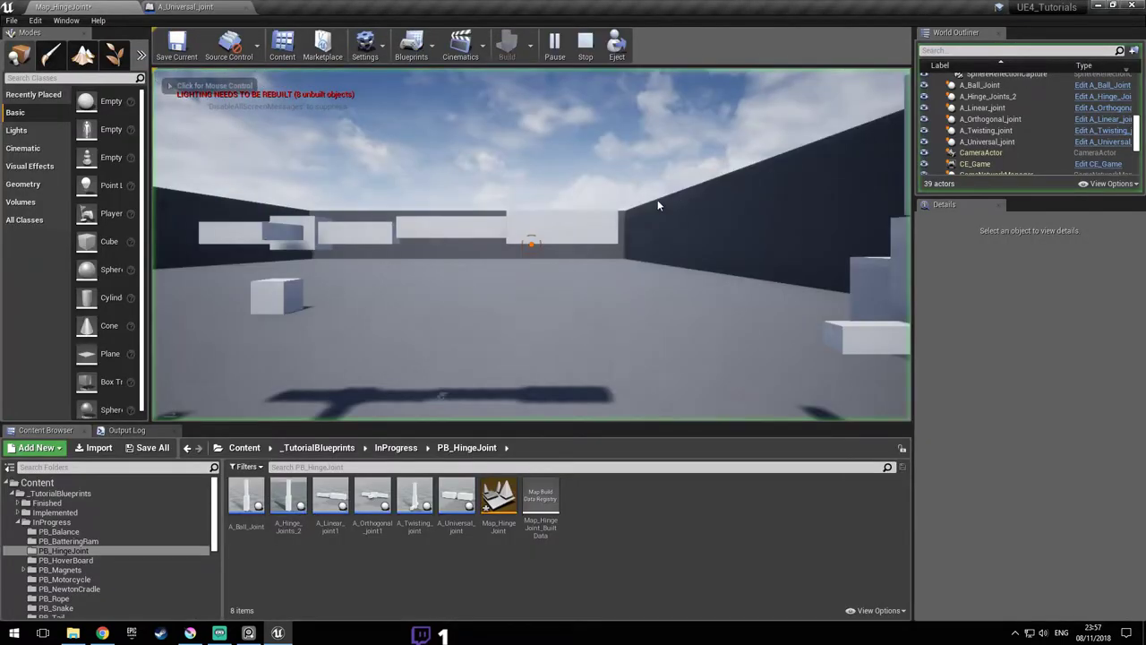
key(d)
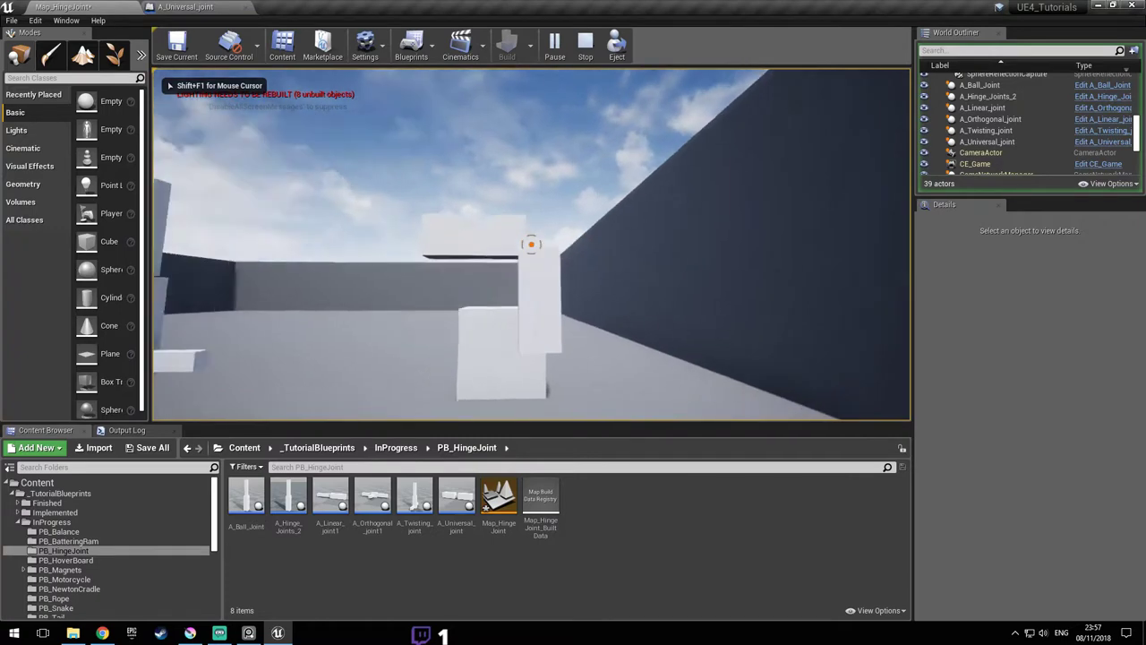
key(s)
key(w)
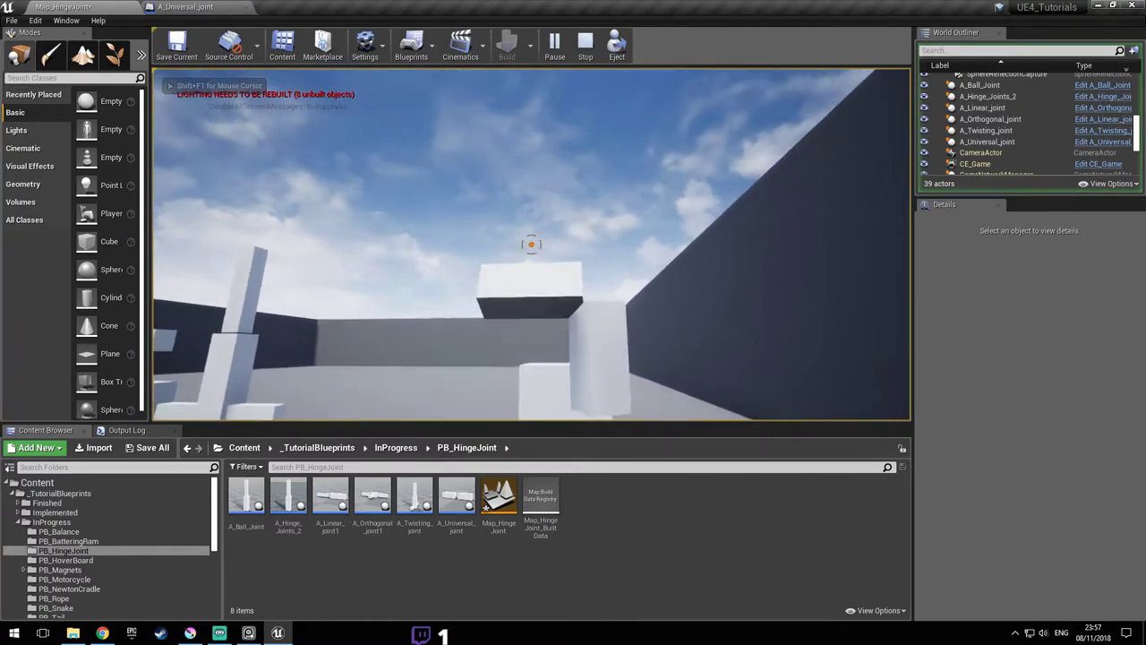
key(w)
key(w)
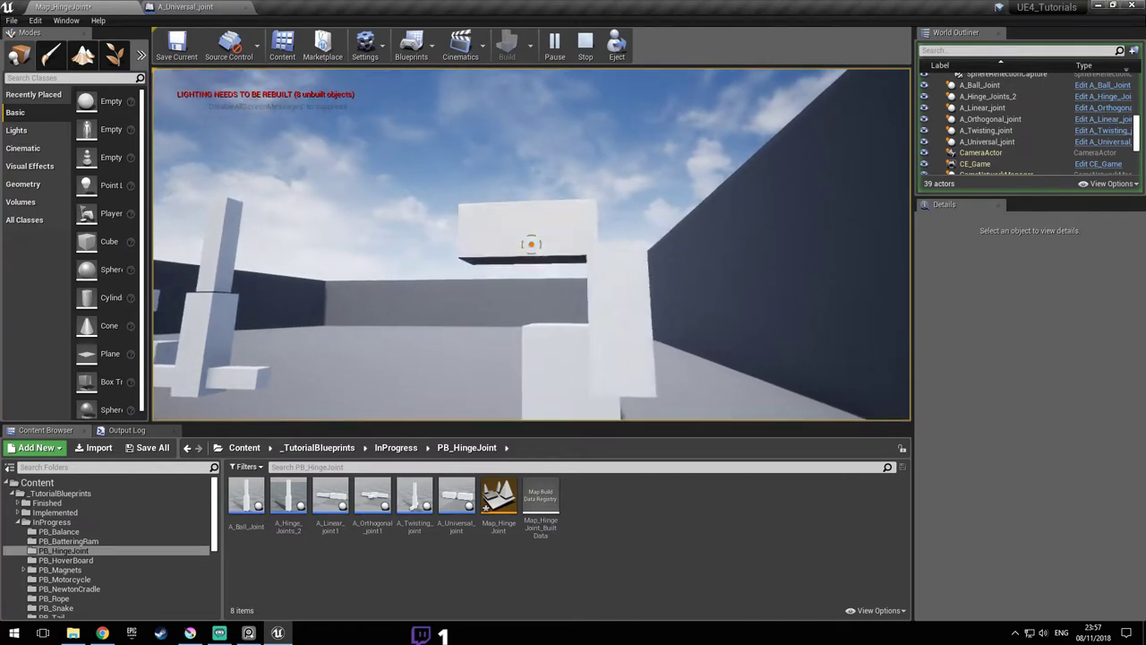
key(w)
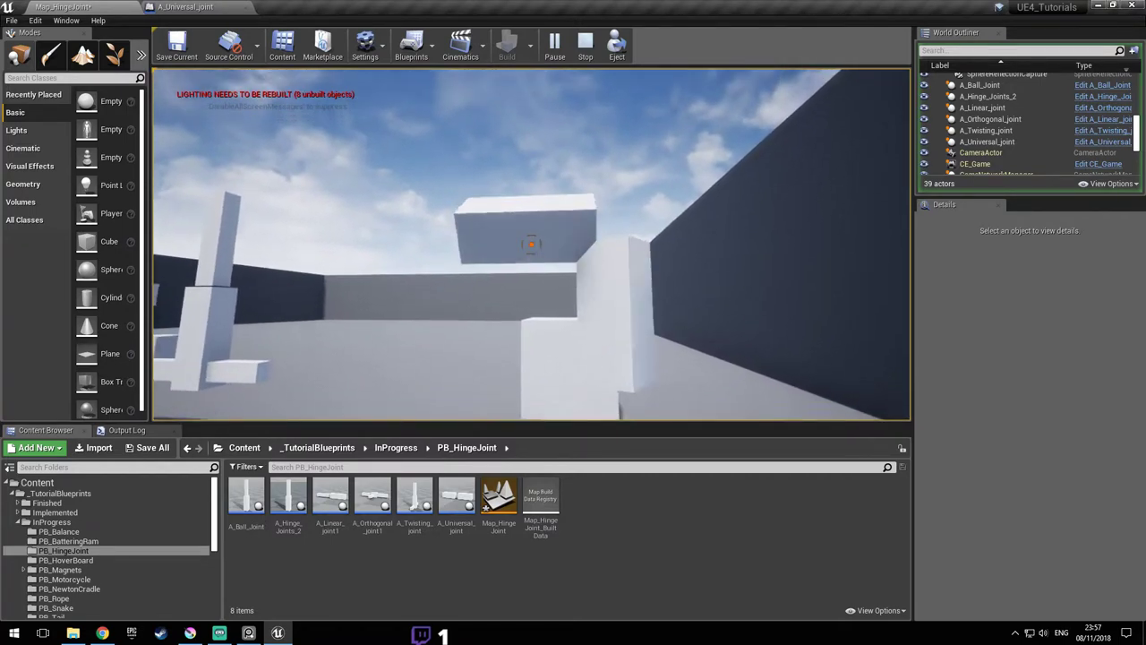
key(w)
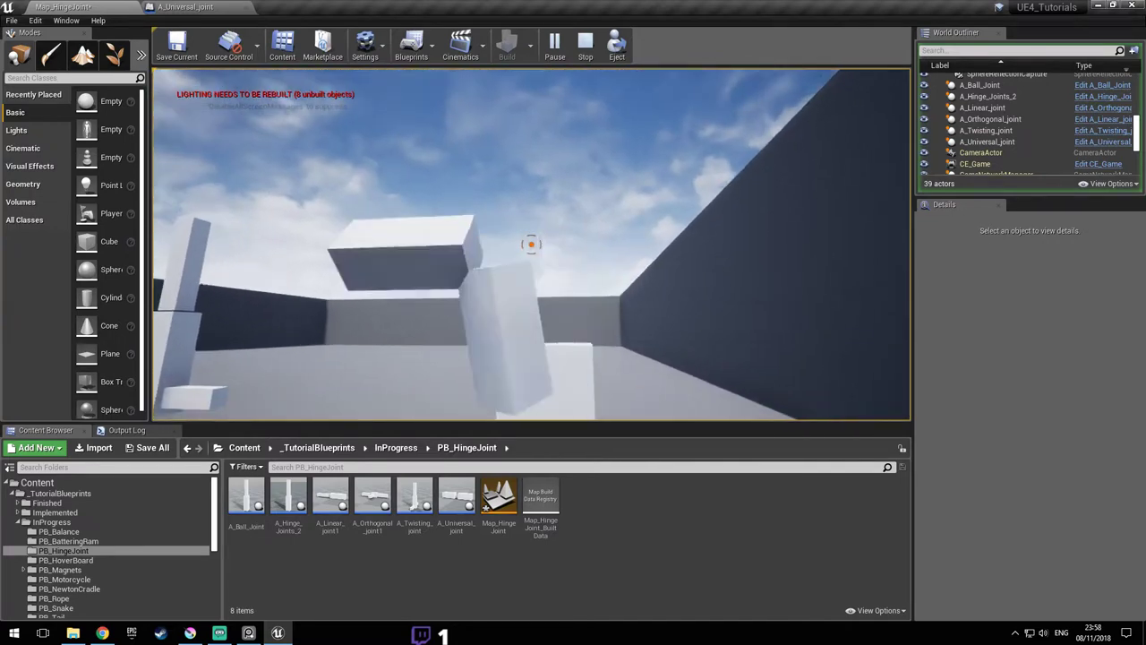
key(s)
key(w)
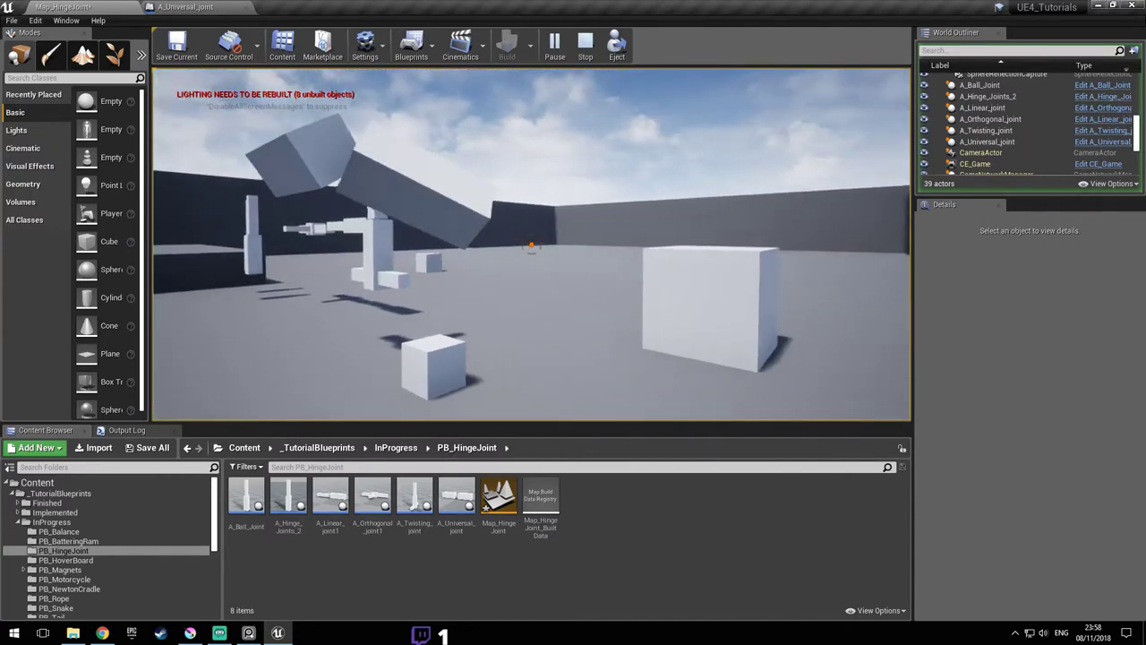
- Grab the small loose cube from the floor and carry it up to the universal joint to test a collision with it
key(a)
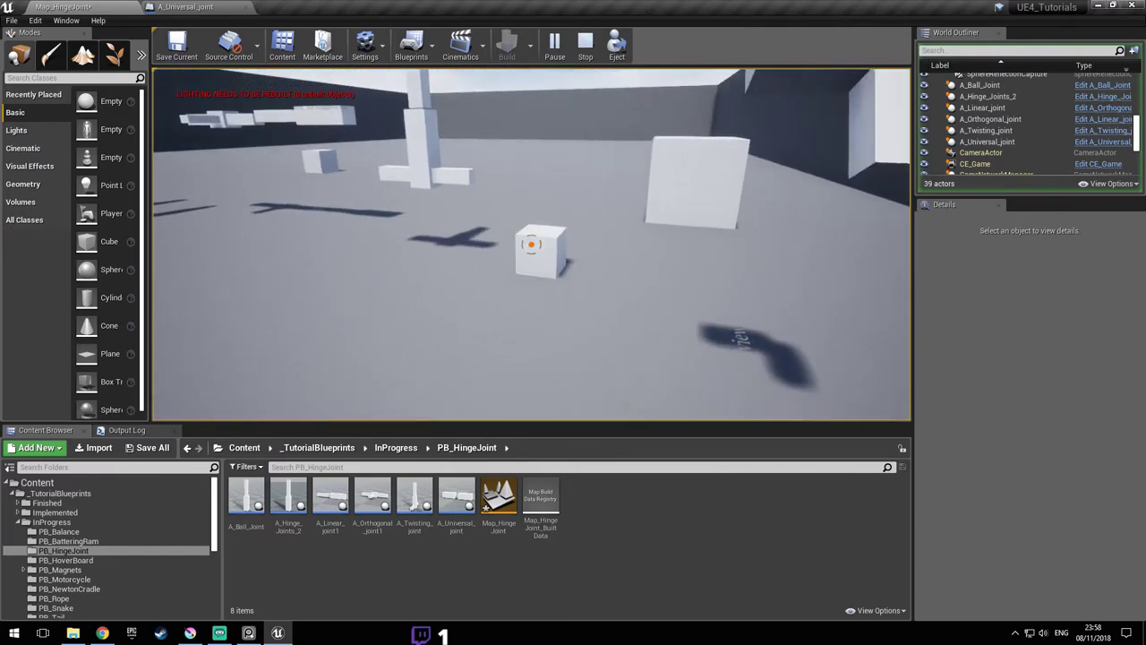
click(531, 245)
key(s)
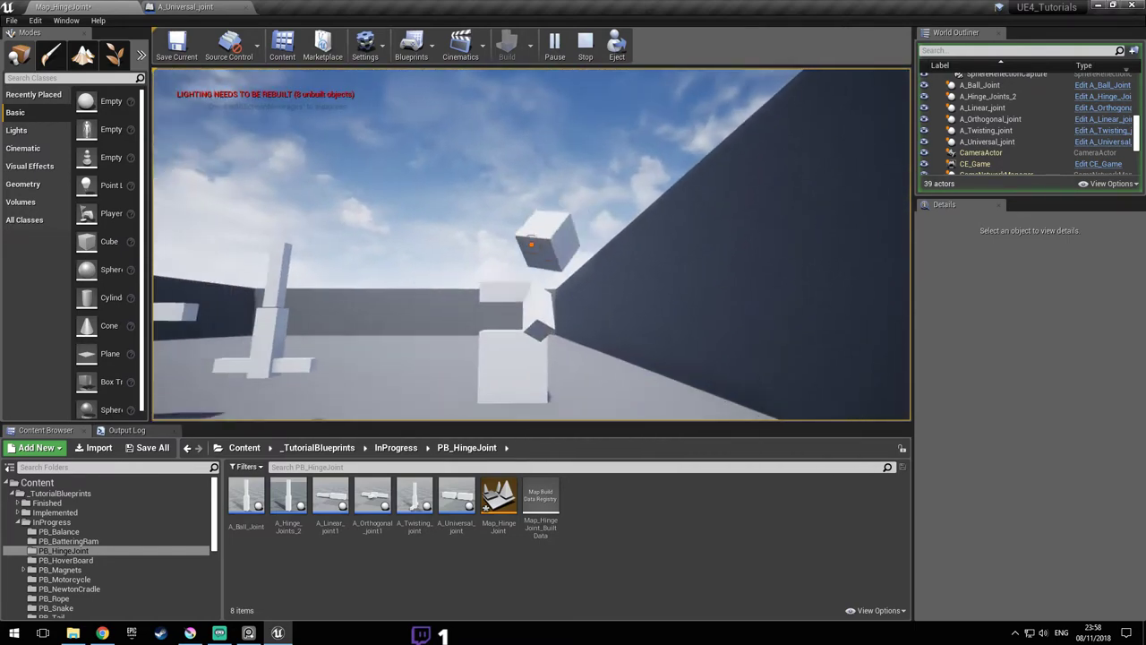
- Playtest the anchored universal joint by grabbing and swinging its free block from several sides, and end the play session
key(s)
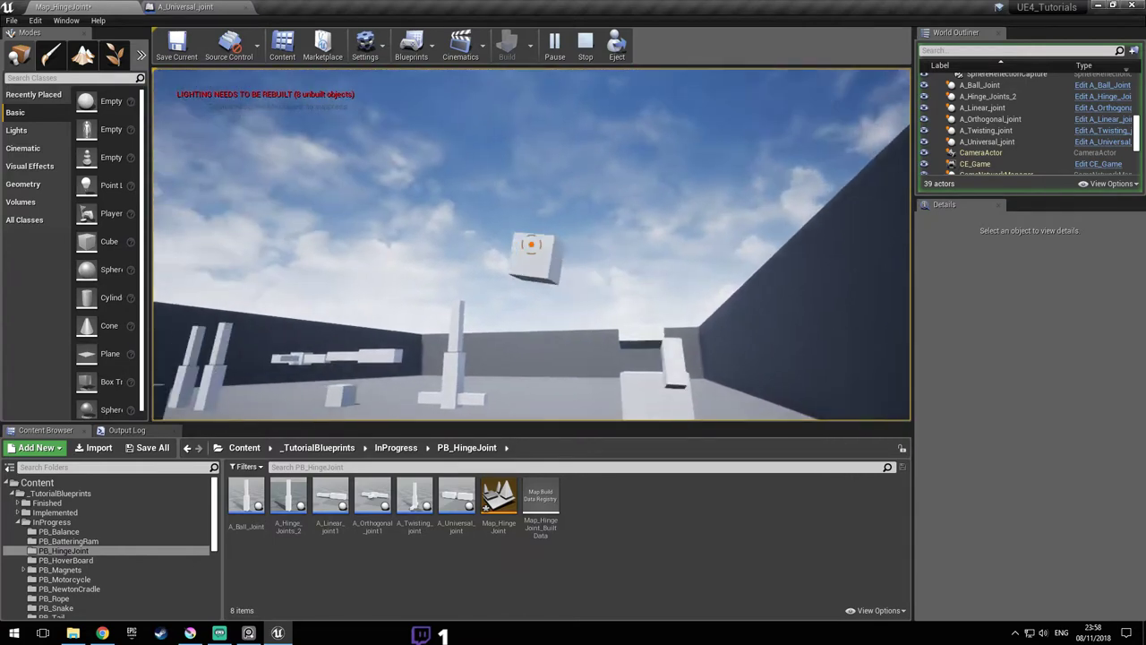
key(w)
click(531, 244)
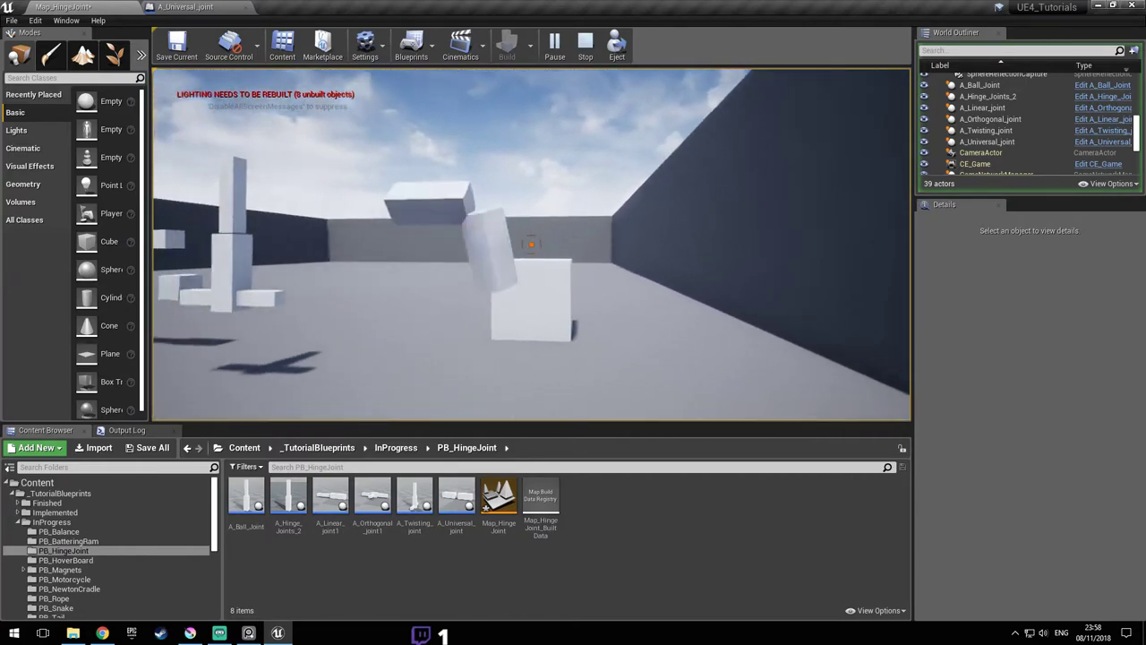
key(d)
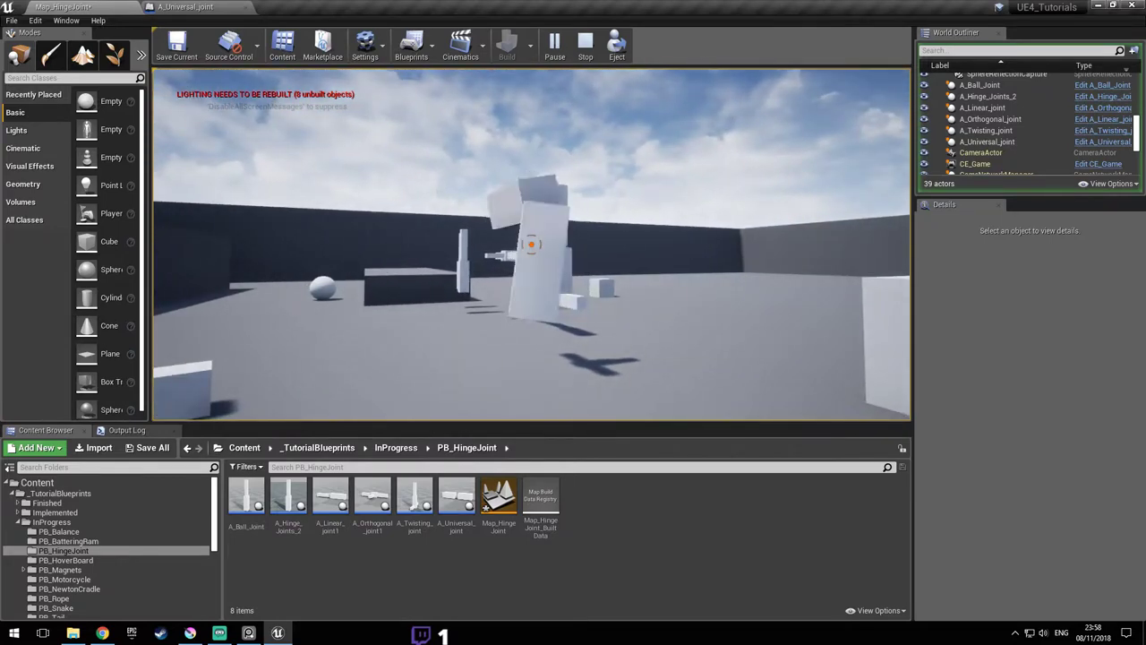
key(d)
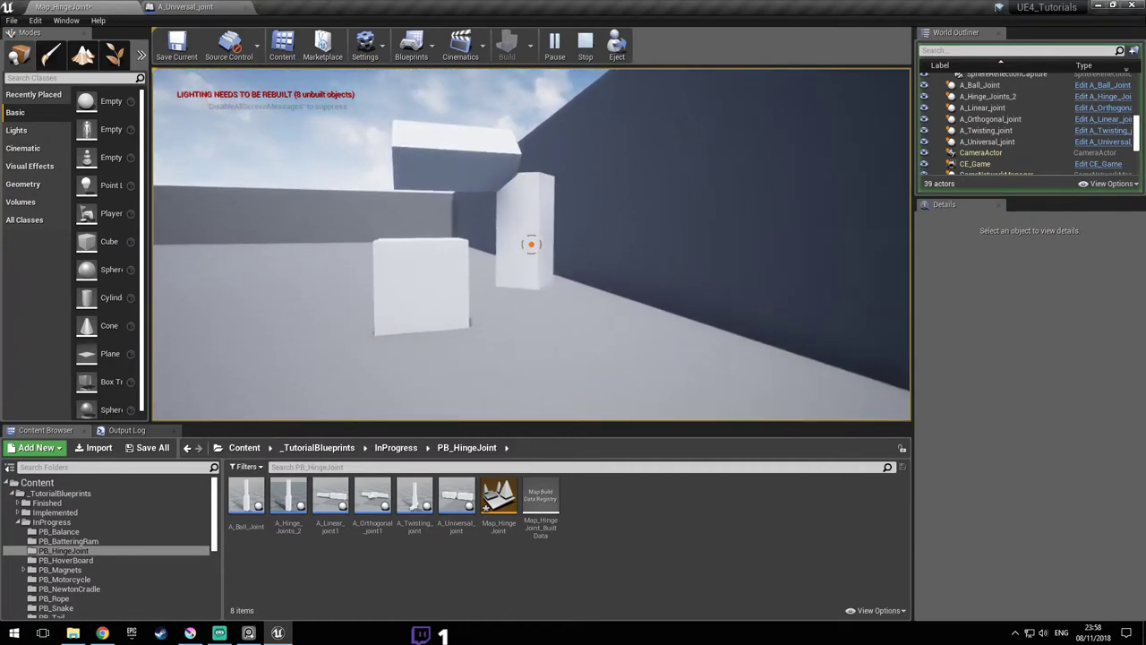
key(Escape)
right_drag(720, 209, 478, 218)
key(d)
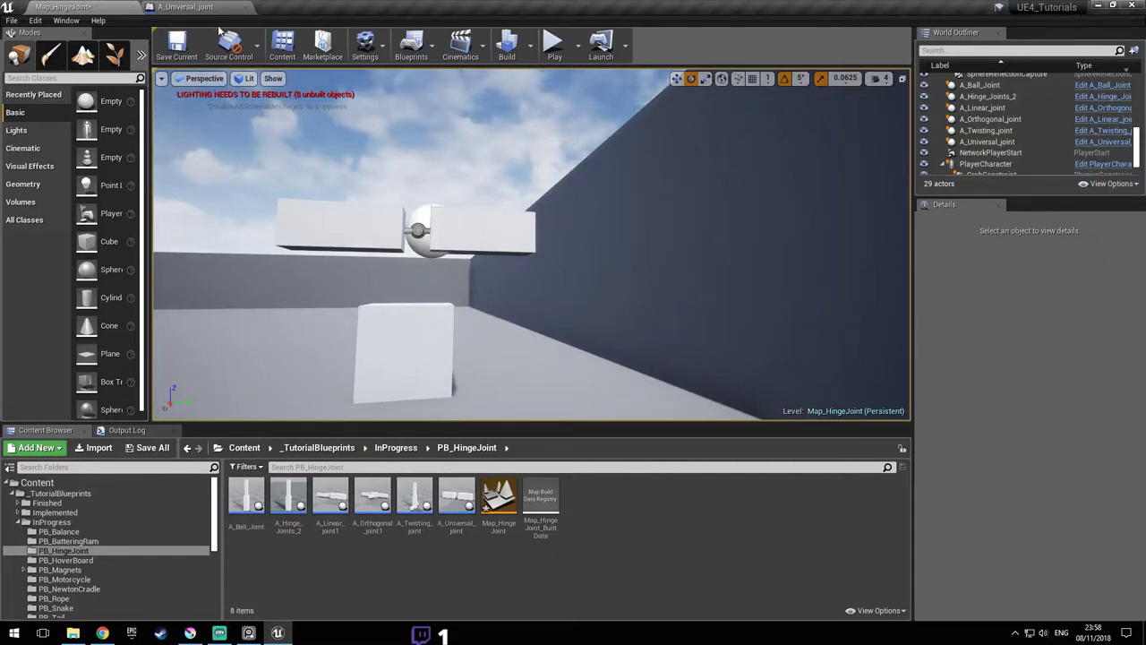
- Examine the two cubes and the constraint between them in the A_Universal_joint blueprint's viewport
click(202, 7)
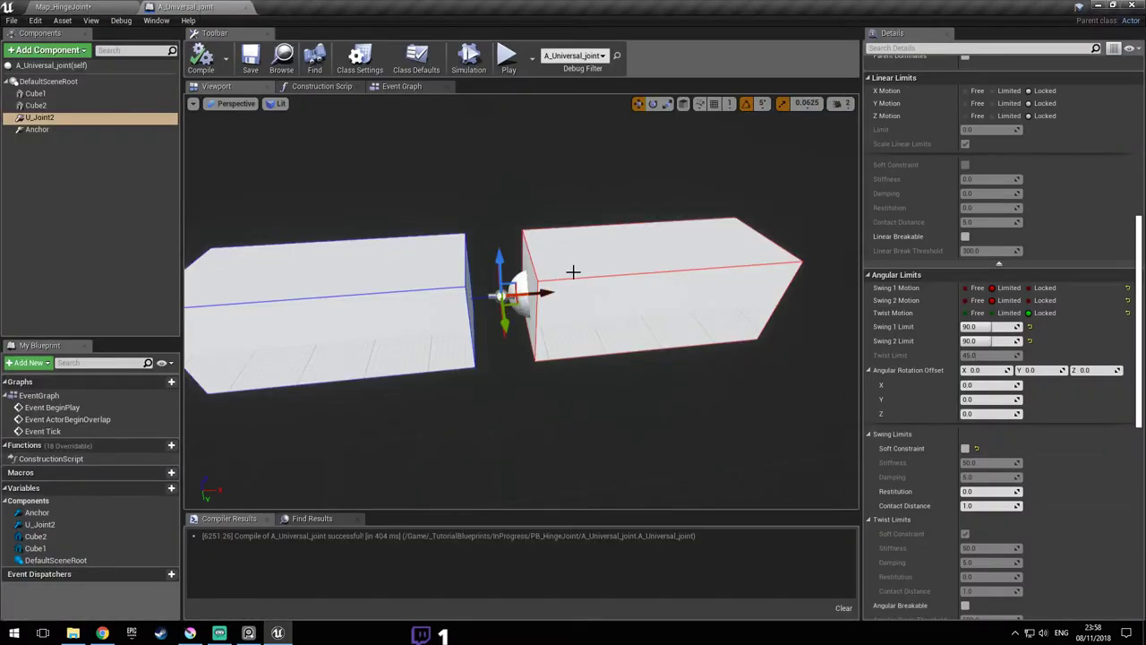
right_drag(676, 276, 717, 275)
right_drag(626, 329, 632, 328)
right_drag(537, 385, 551, 418)
click(709, 262)
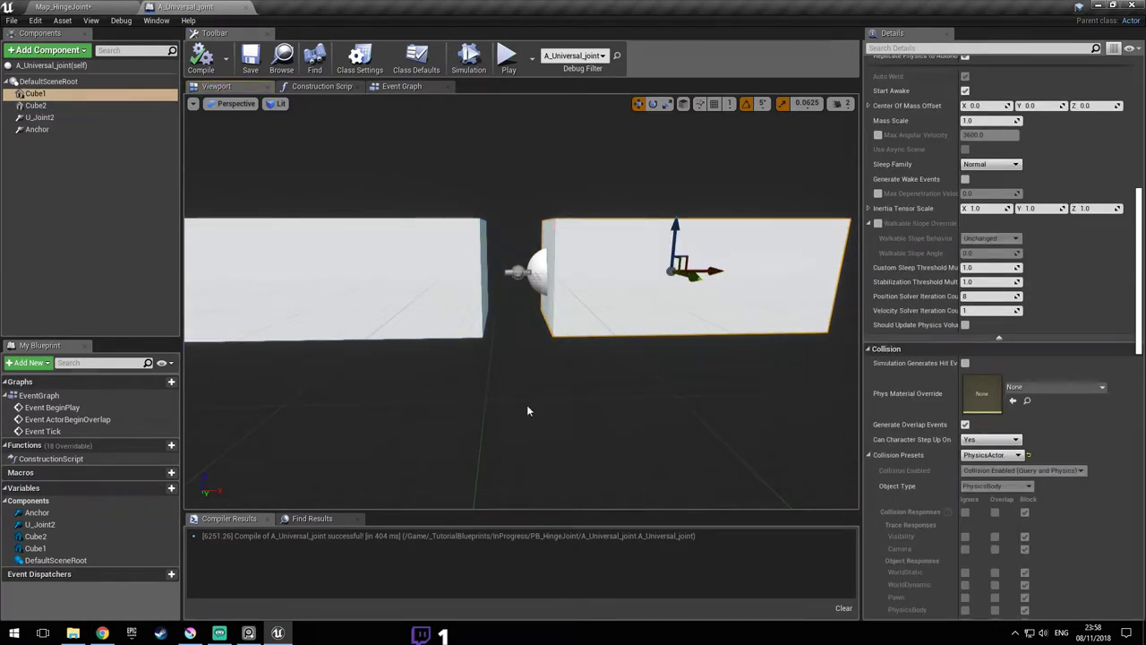
right_drag(519, 350, 531, 198)
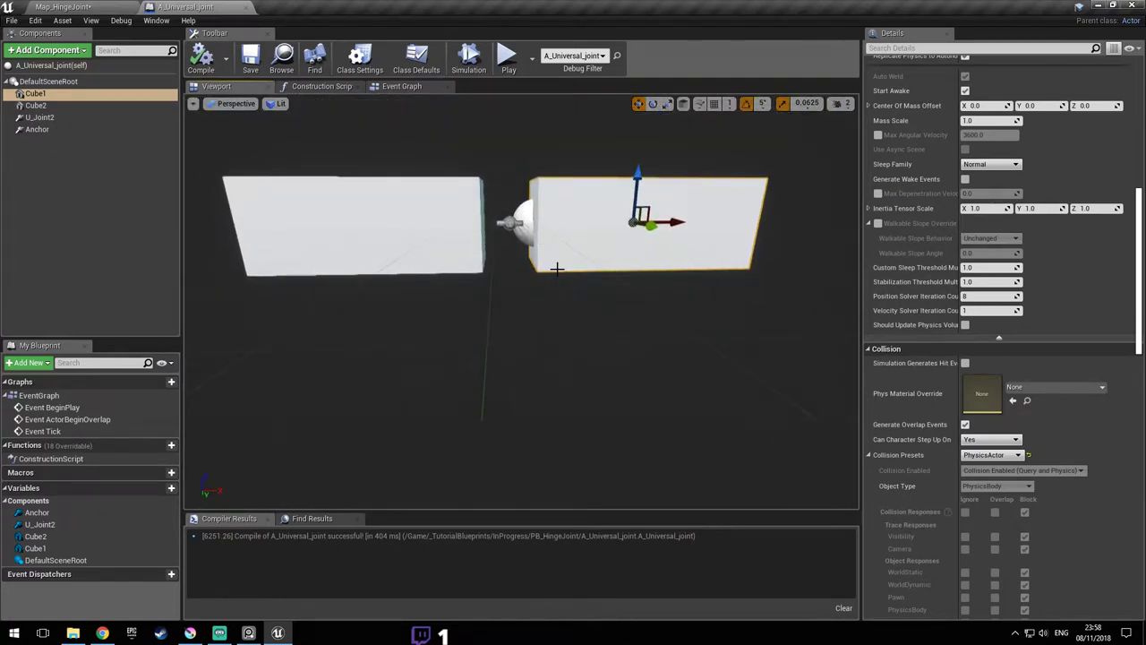
right_drag(555, 269, 534, 260)
mouse_move(461, 223)
right_down()
mouse_move(488, 220)
mouse_move(464, 219)
mouse_move(472, 222)
right_up()
- Switch to the image viewer and compare the universal joint (d) with the ball joint (e) in the reference diagram
click(256, 632)
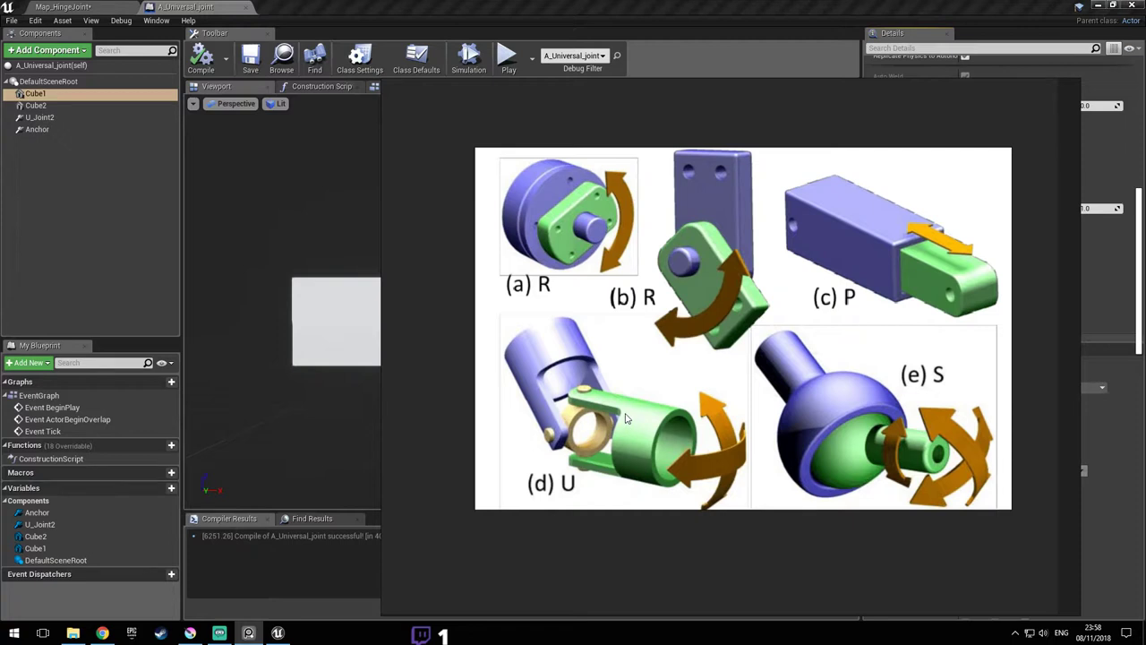
click(520, 10)
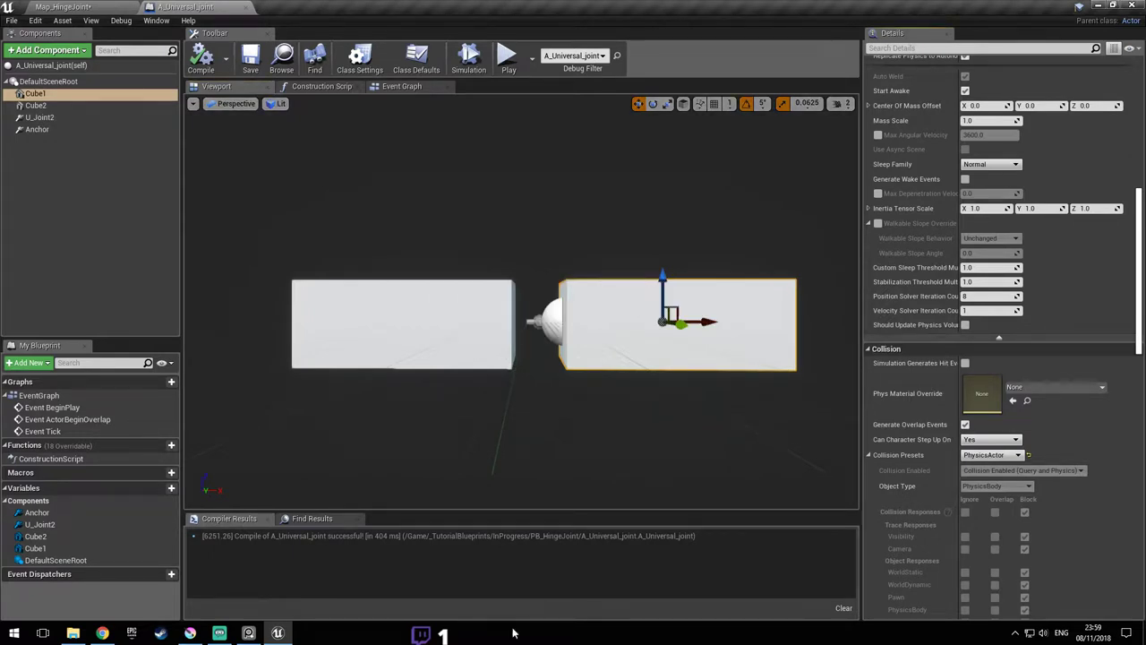
click(249, 633)
click(219, 633)
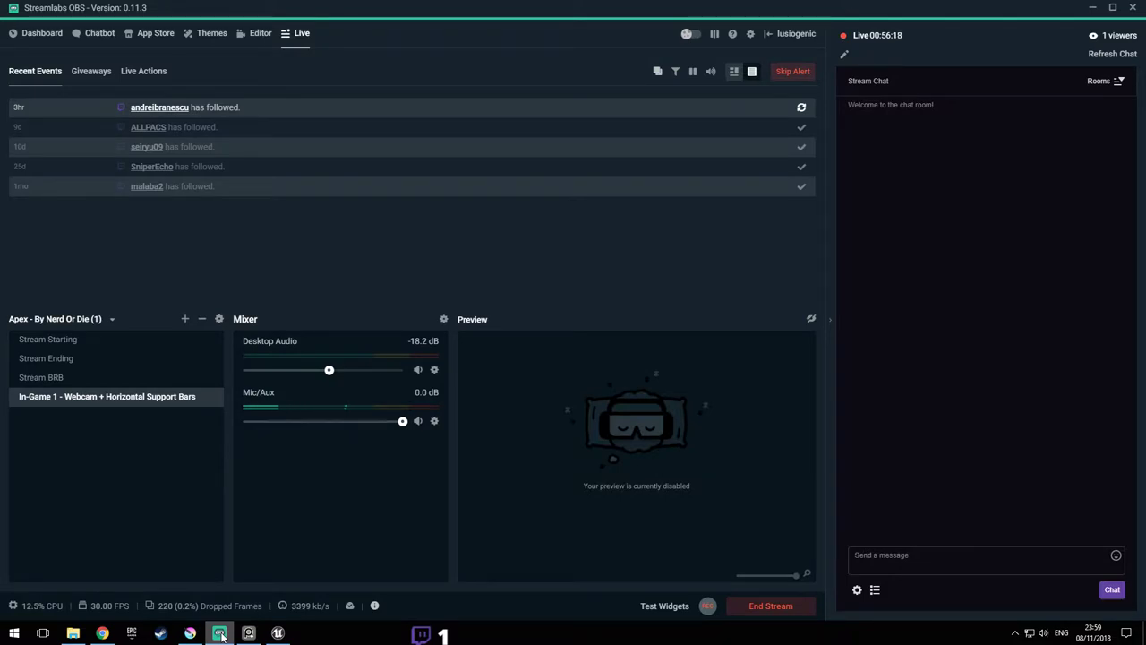
click(220, 634)
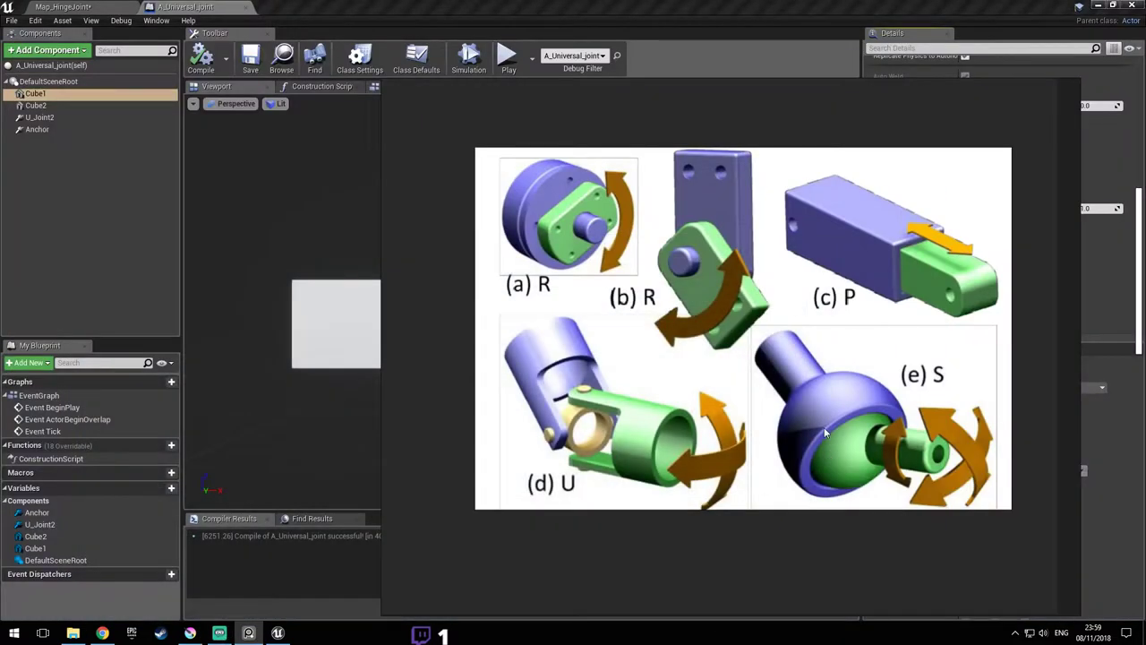
click(102, 633)
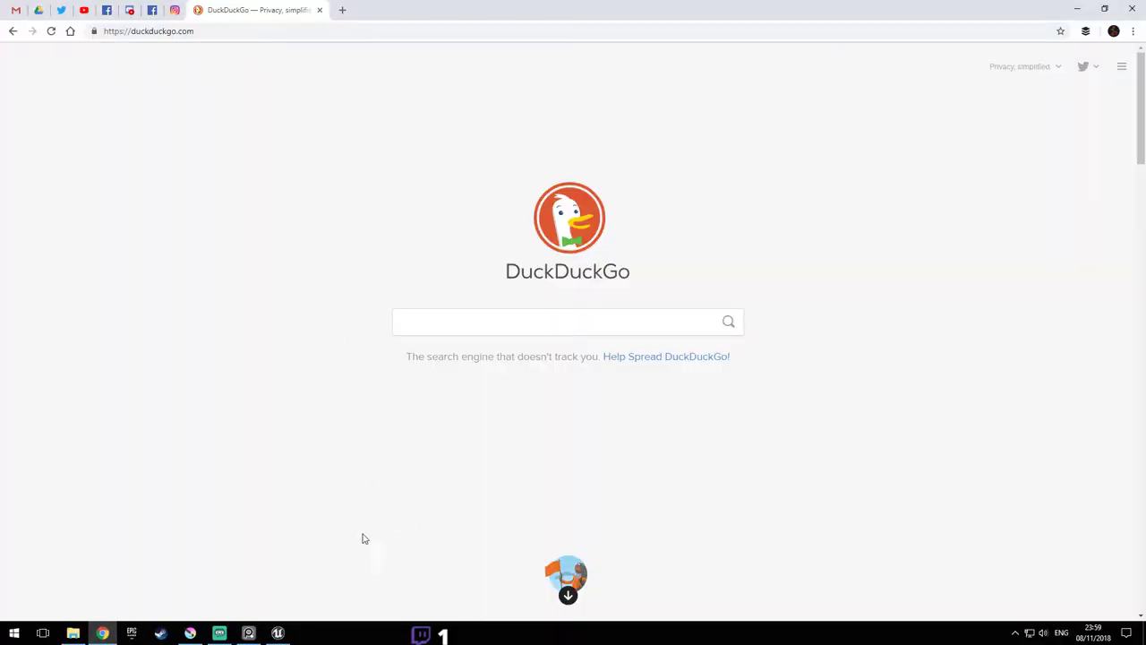
click(220, 633)
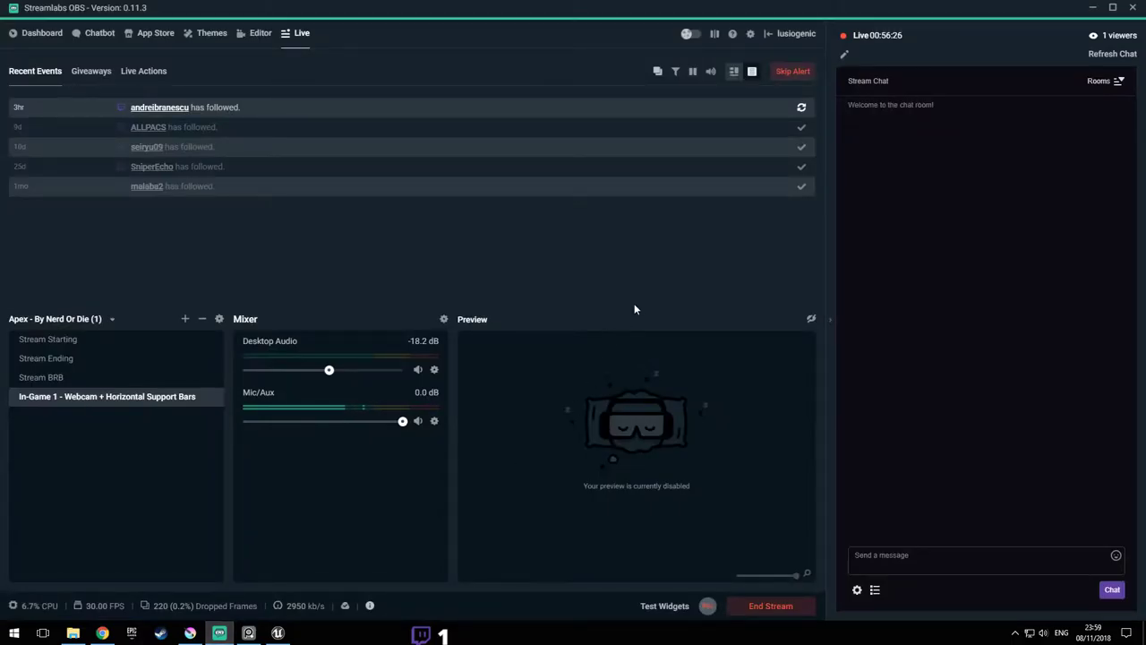
click(224, 634)
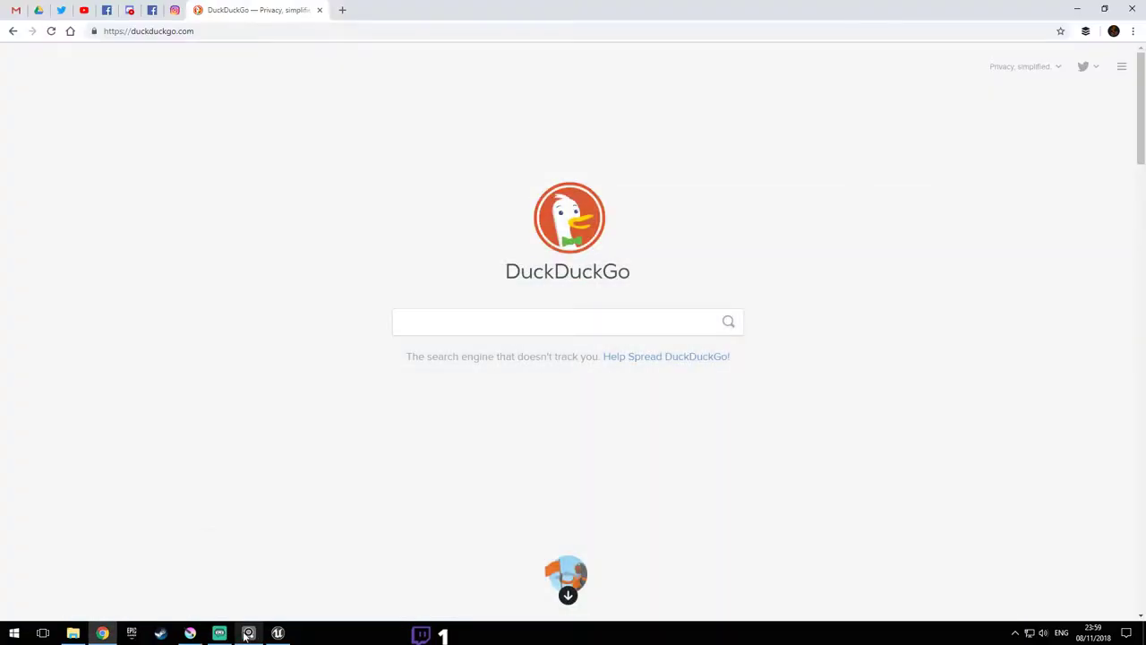
- Switch back to Unreal Editor, save the A_Universal_joint blueprint and close its editor
click(277, 633)
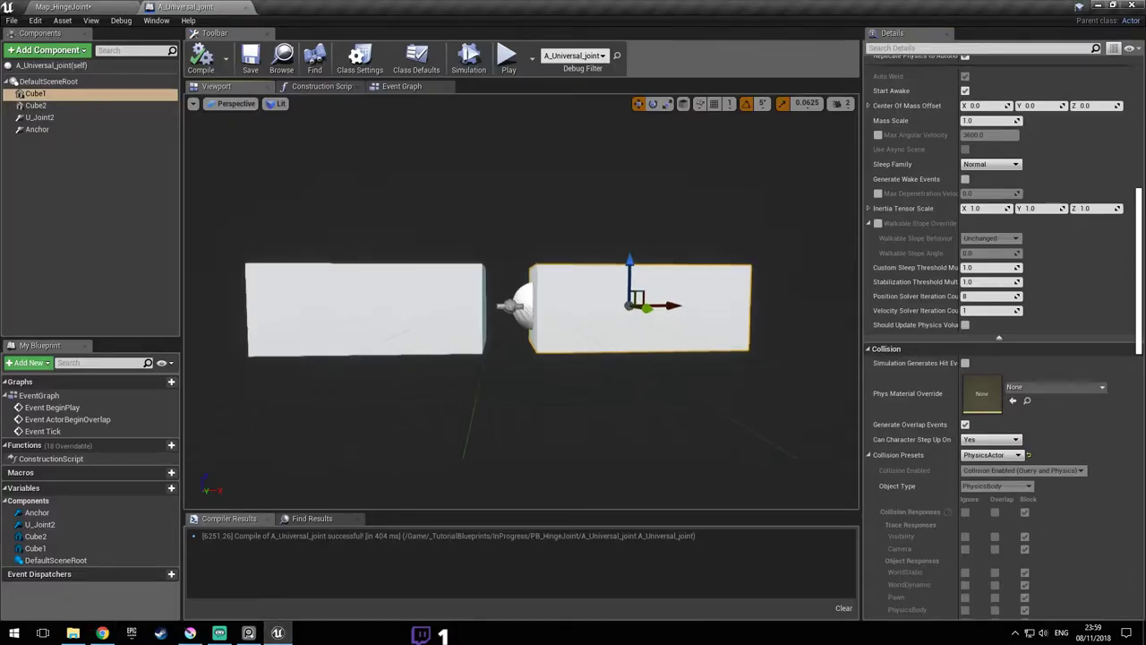
key(ctrl+s)
click(246, 8)
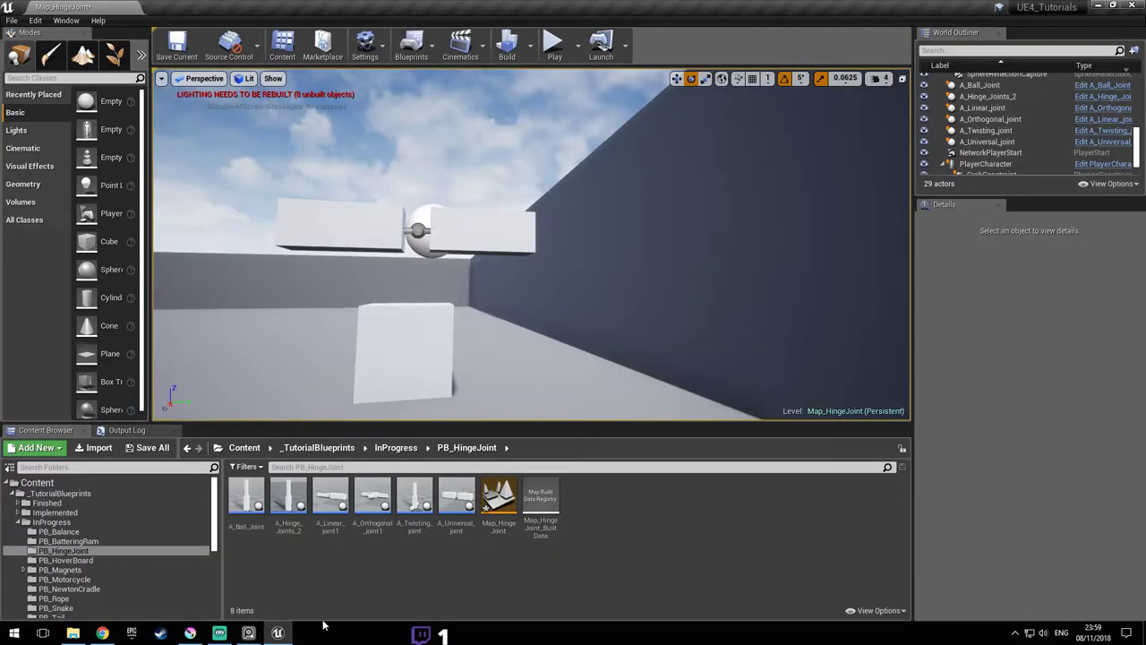
- Switch to Chrome, search the web for "mechanical joints" and browse the image results for further joint types
click(103, 633)
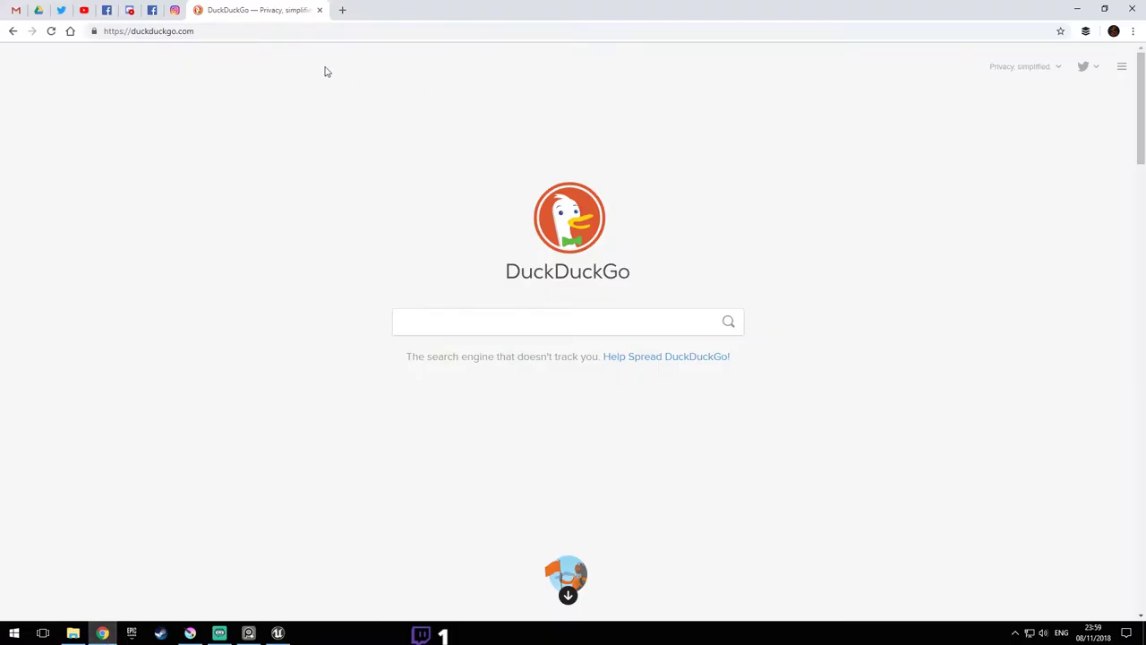
click(337, 33)
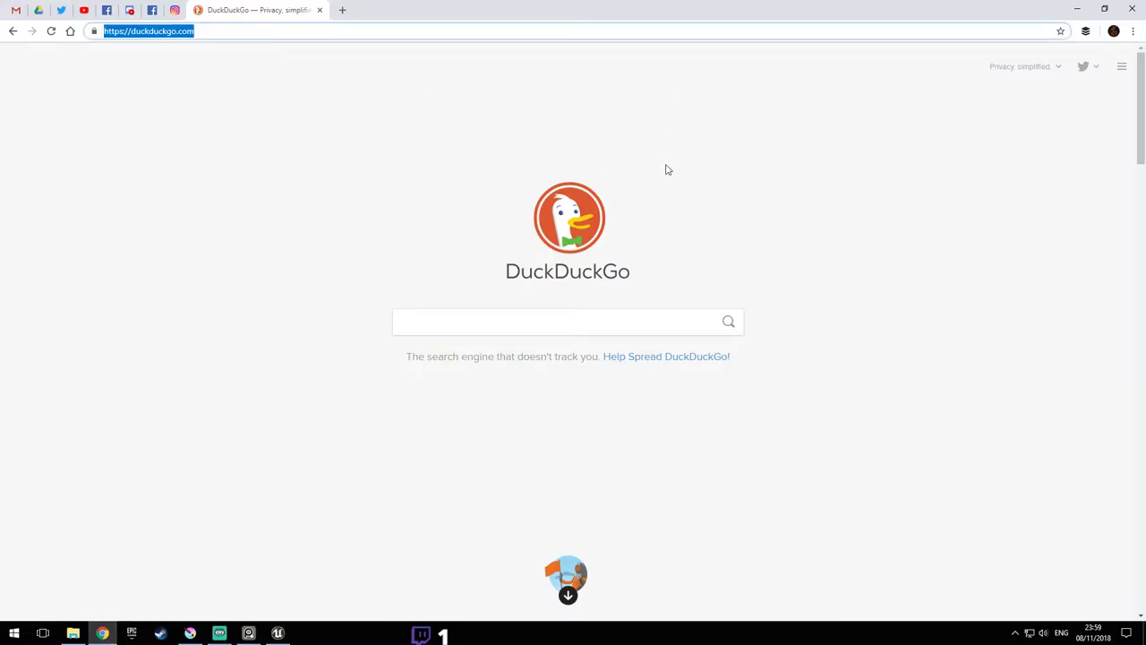
text(mechanical joints)
key(Return)
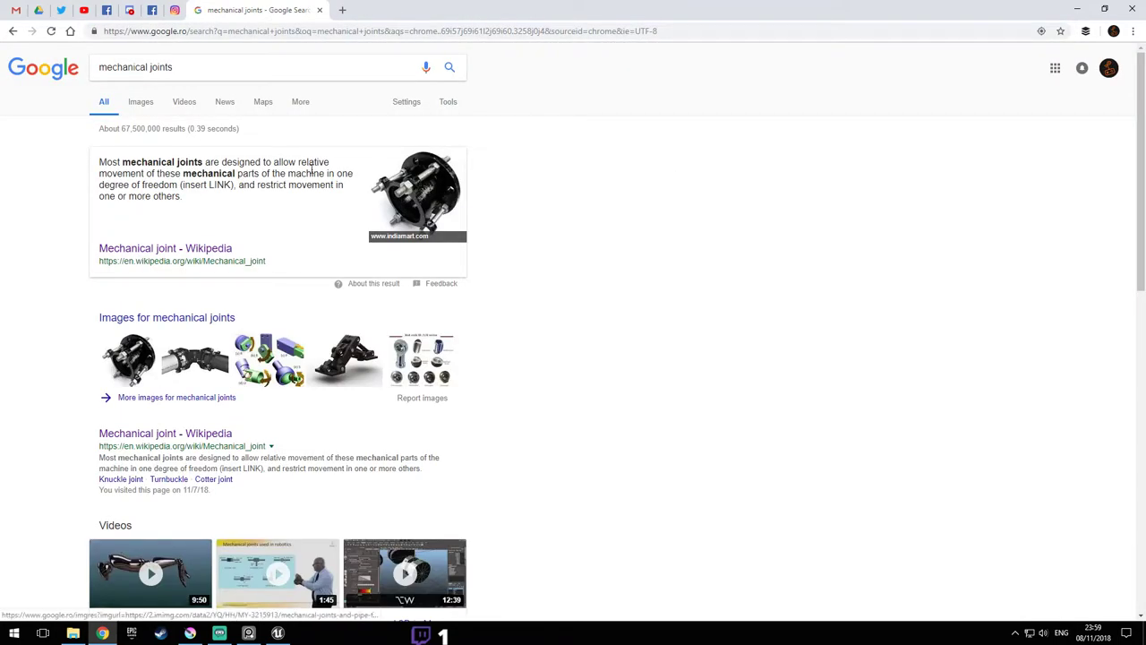
click(143, 105)
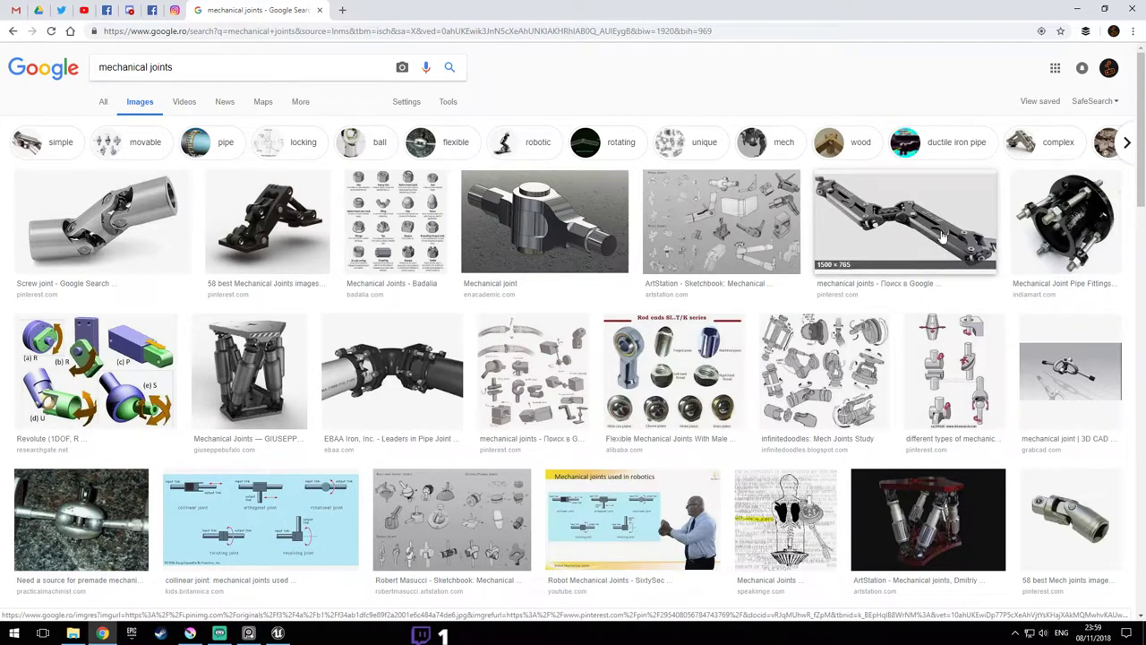
scroll(1000, 233, down, 4)
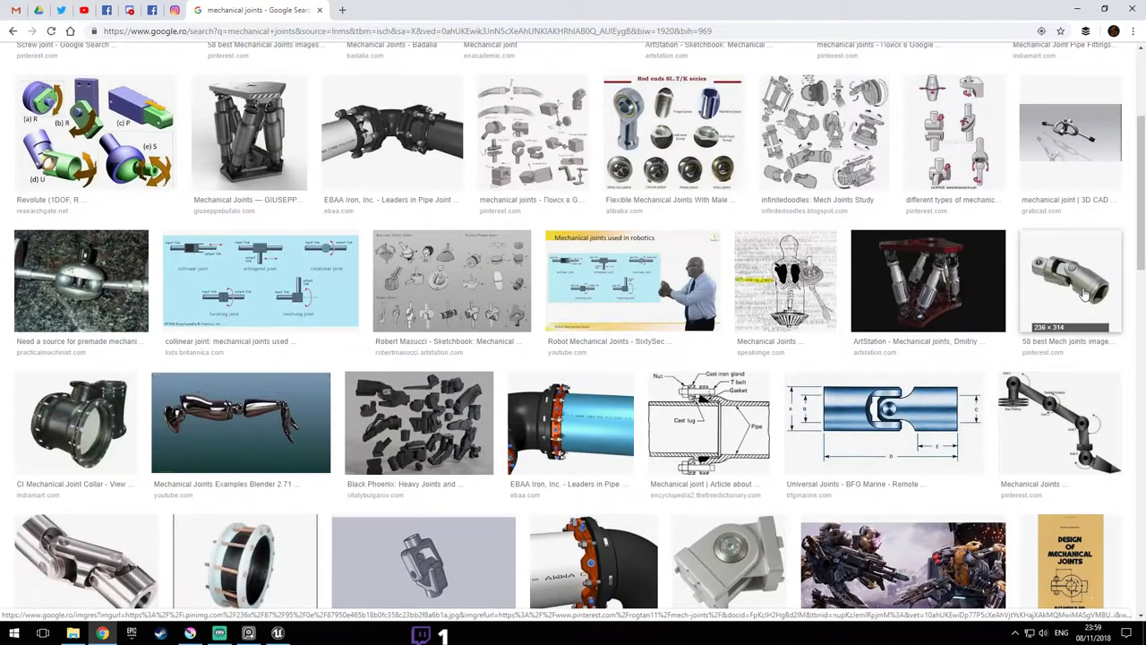
scroll(1083, 295, down, 3)
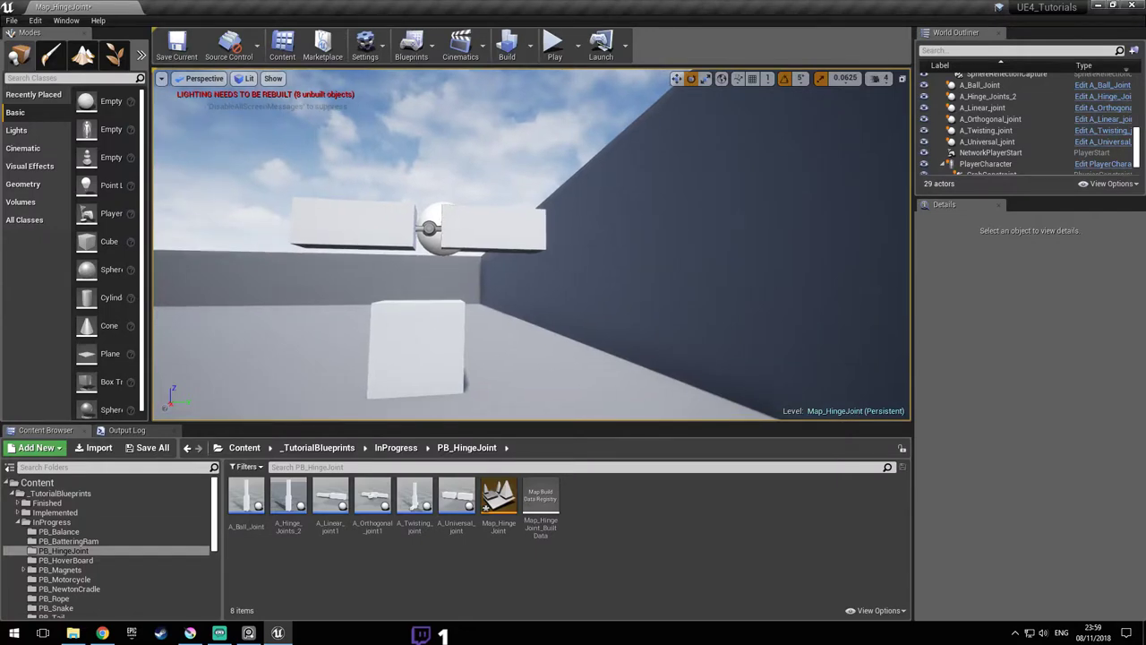
- In Unreal Editor, duplicate the universal joint actor in the level, place the copy end to end beside the original, and deselect it
right_drag(531, 244, 553, 219)
right_drag(714, 230, 717, 233)
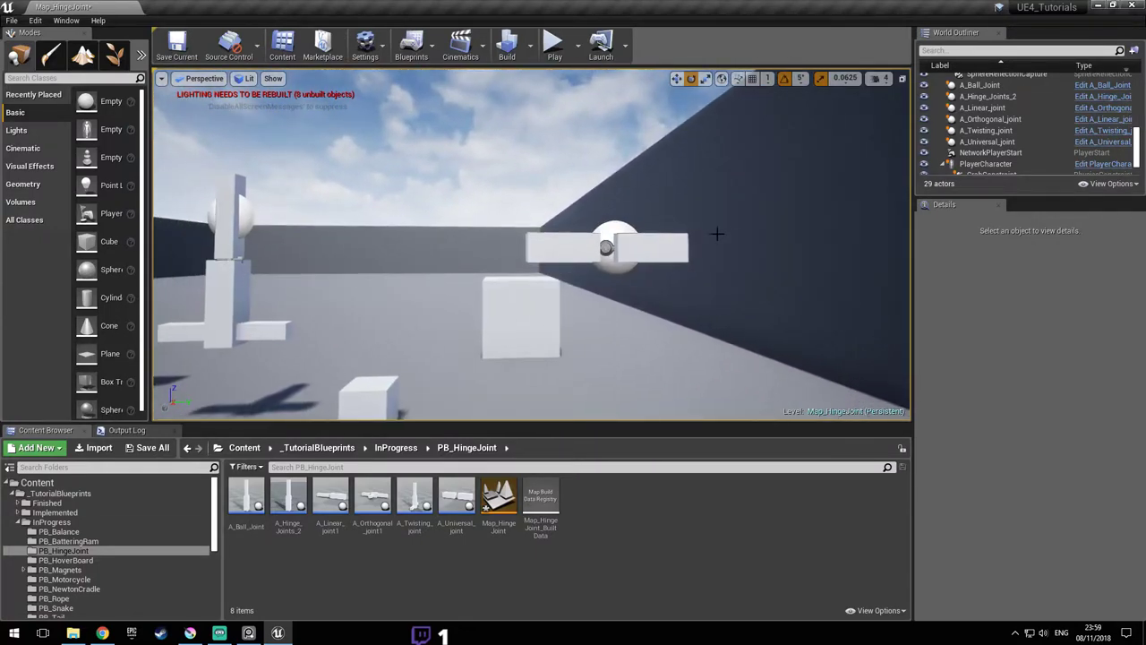
click(655, 255)
right_drag(654, 255, 665, 99)
alt+drag(612, 234, 442, 233)
right_drag(465, 231, 525, 297)
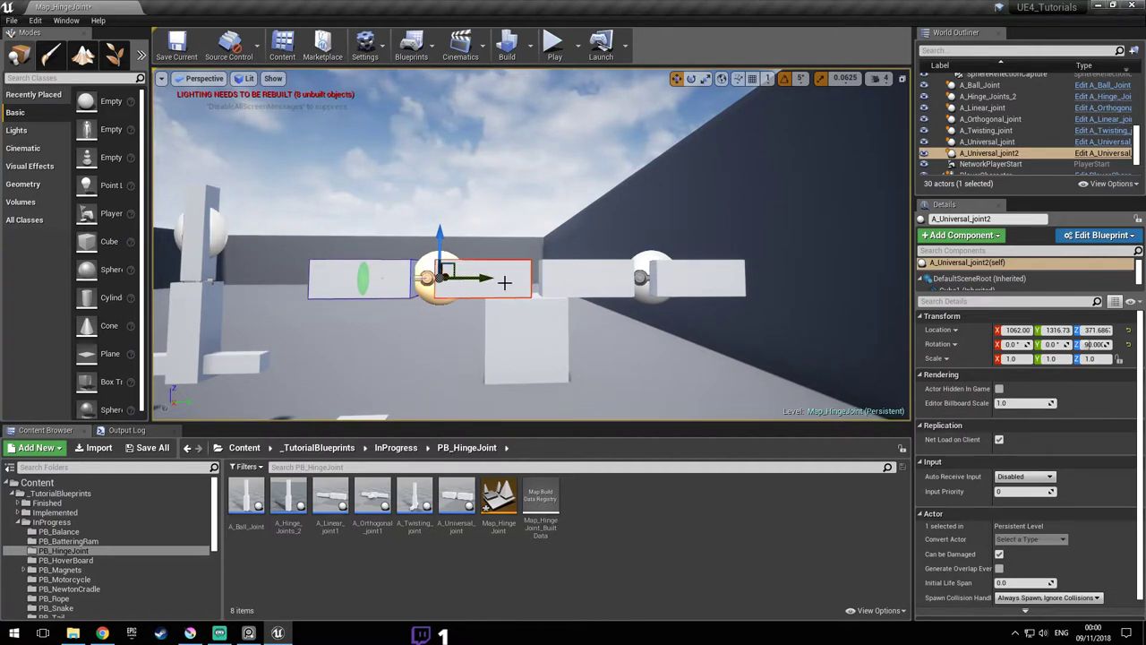
key(Escape)
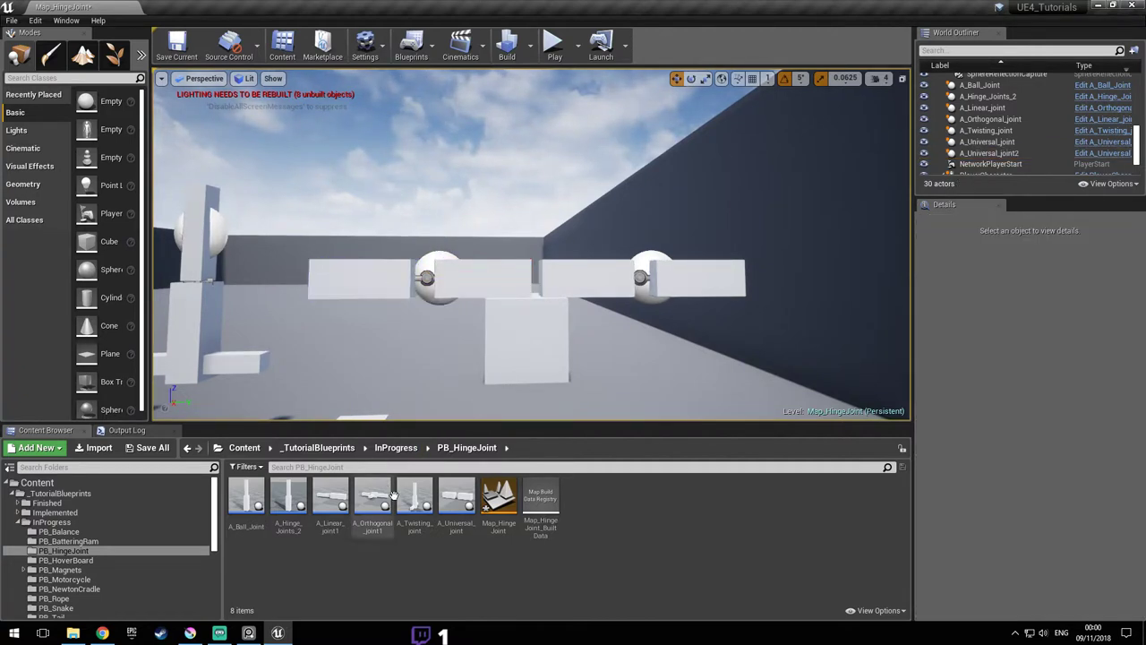
- Reset the Anchor constraint's second component name to None in the A_Universal_joint blueprint and compile it
double_click(465, 498)
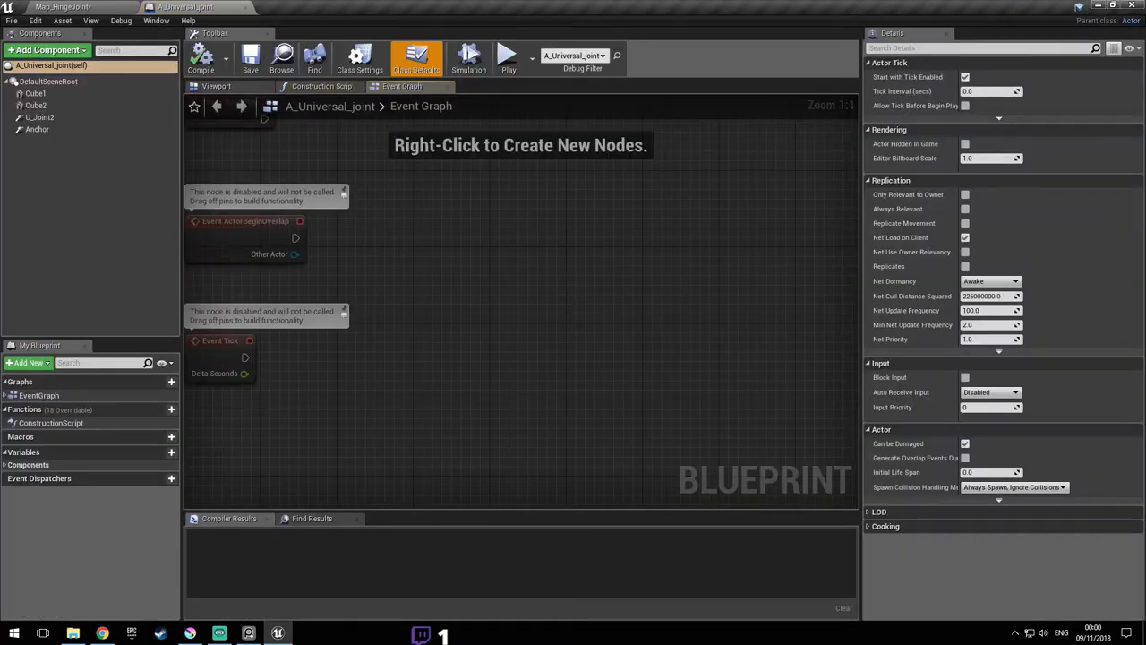
click(74, 117)
click(60, 130)
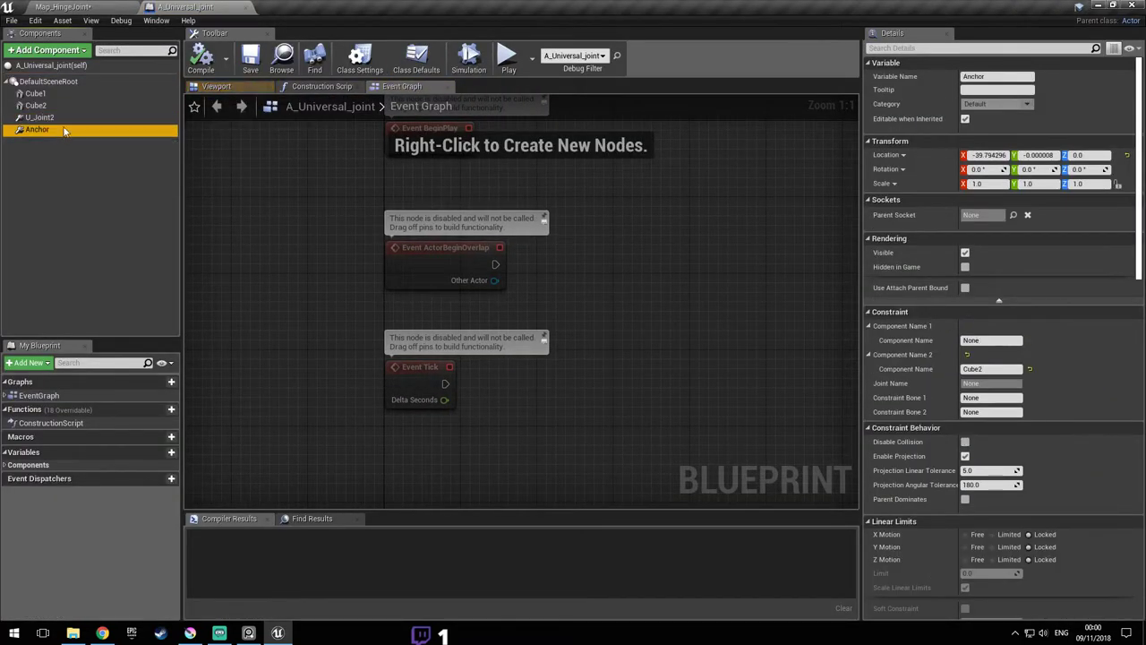
click(66, 94)
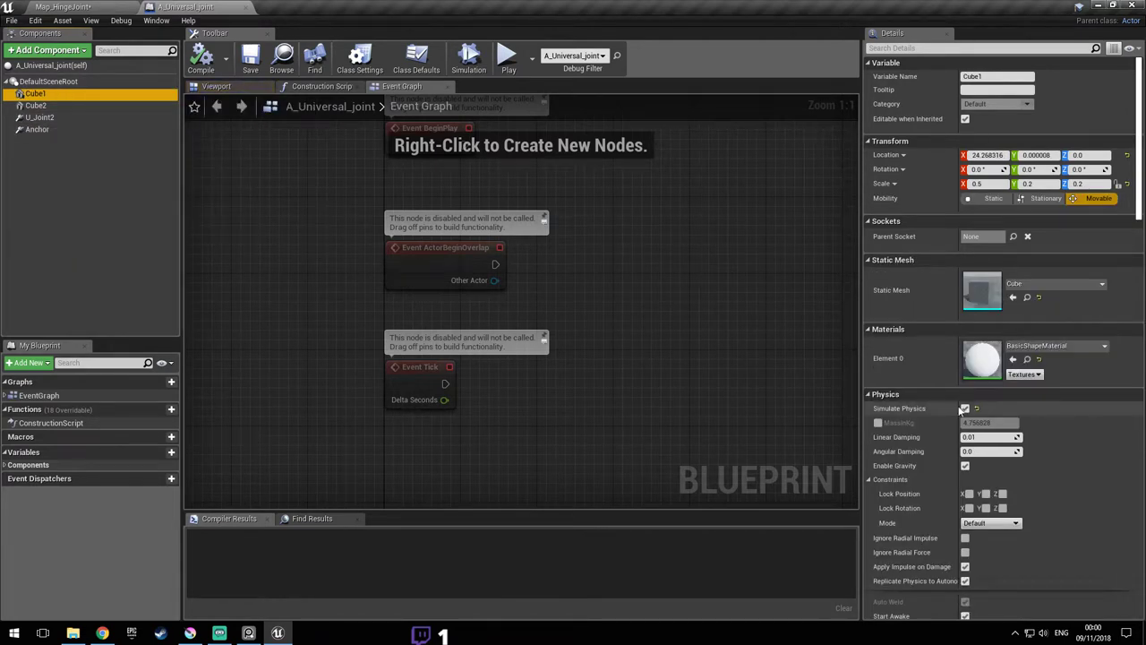
click(86, 109)
click(74, 129)
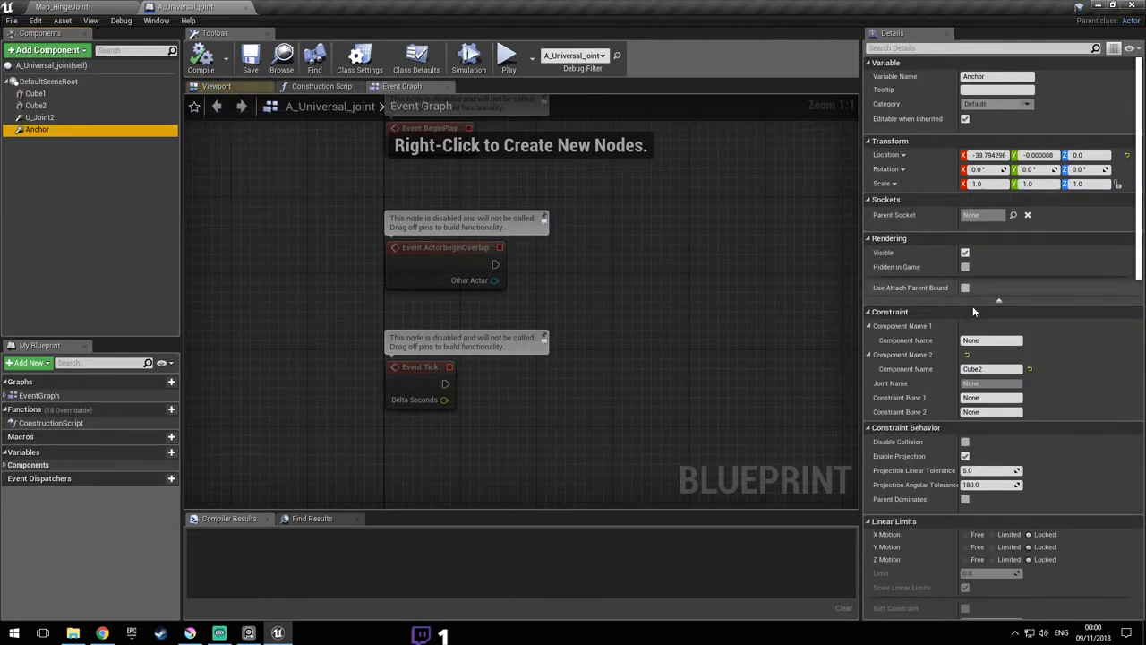
scroll(1122, 344, down, 2)
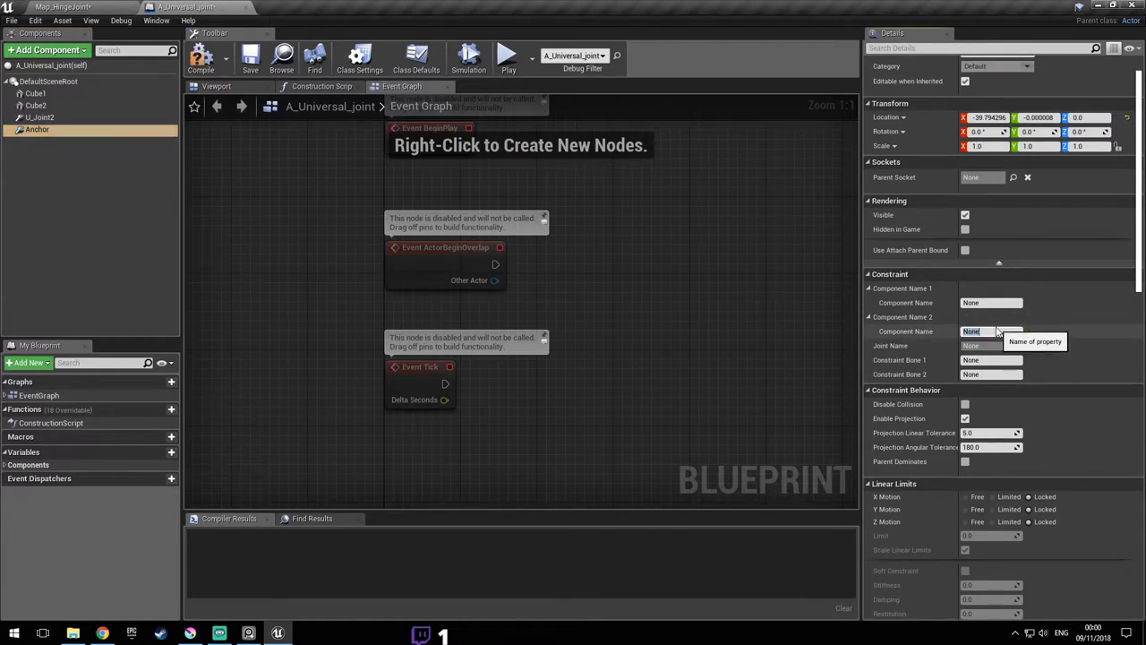
click(199, 64)
- Playtest the Map_HingeJoint level to check how the two unanchored universal joints behave, and stop the session
click(62, 7)
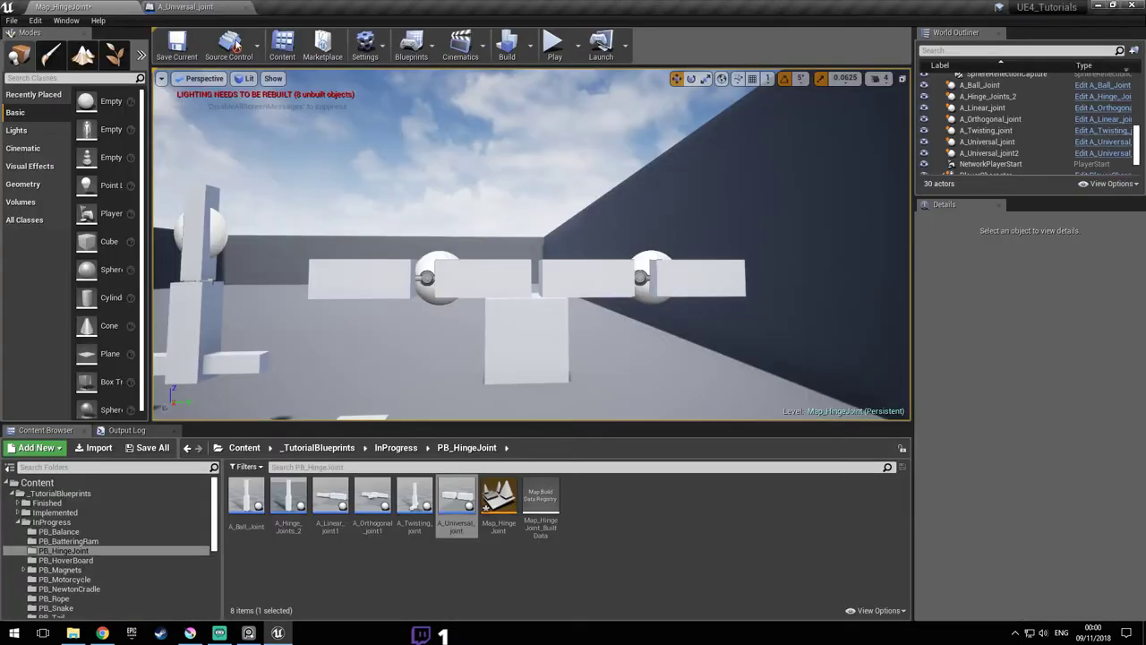
click(555, 51)
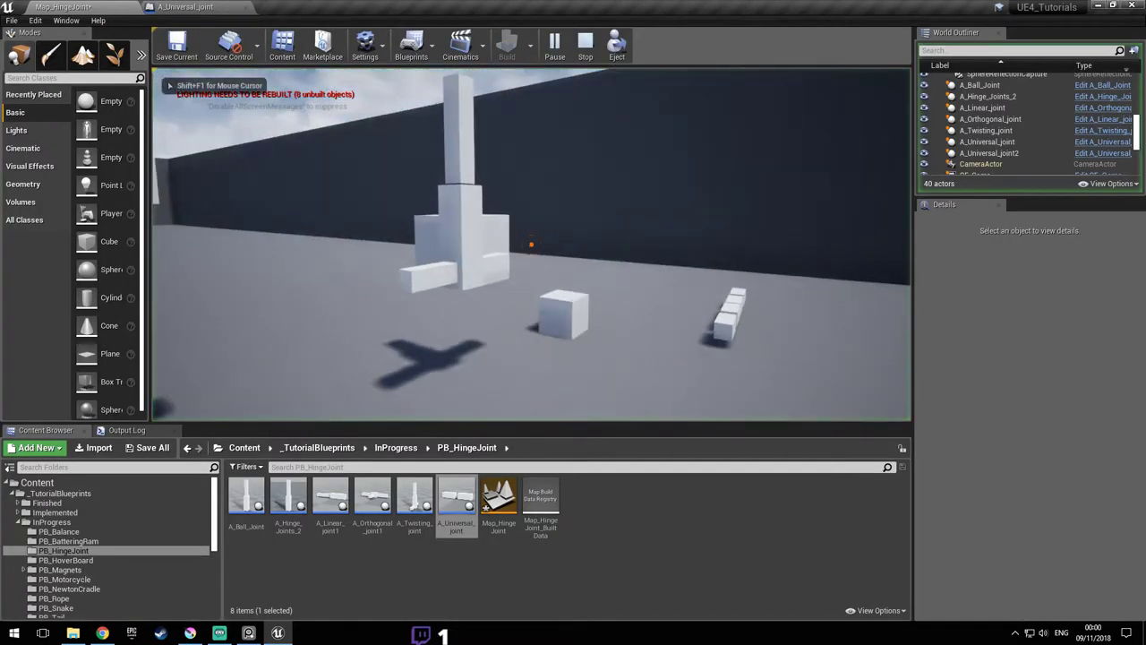
key(w)
click(531, 244)
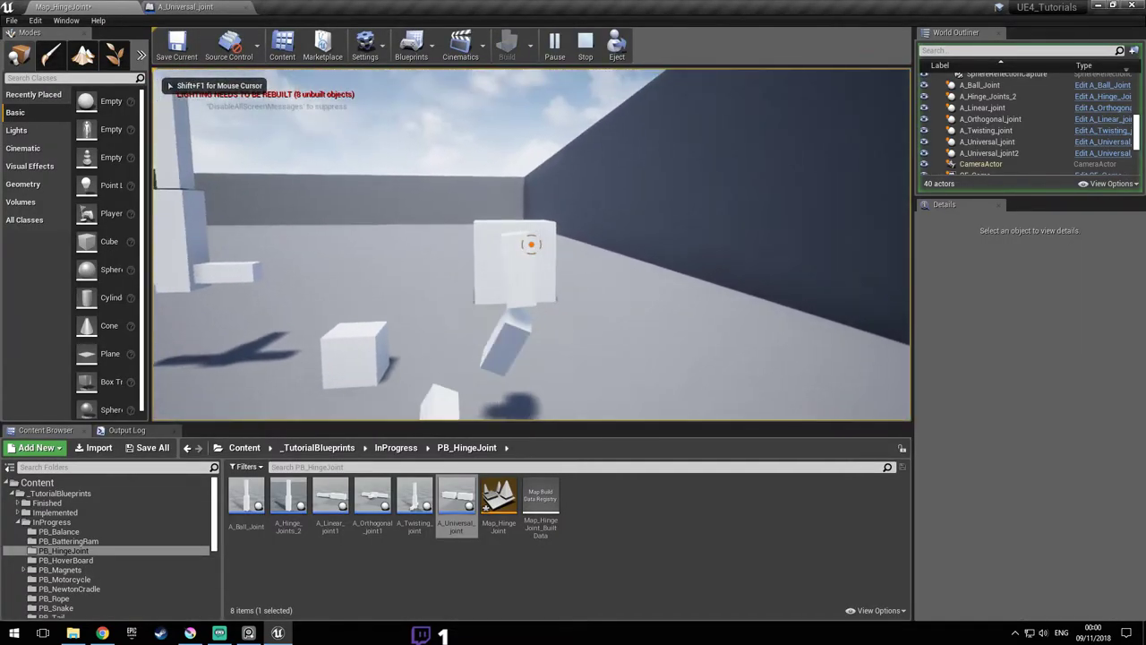
key(w)
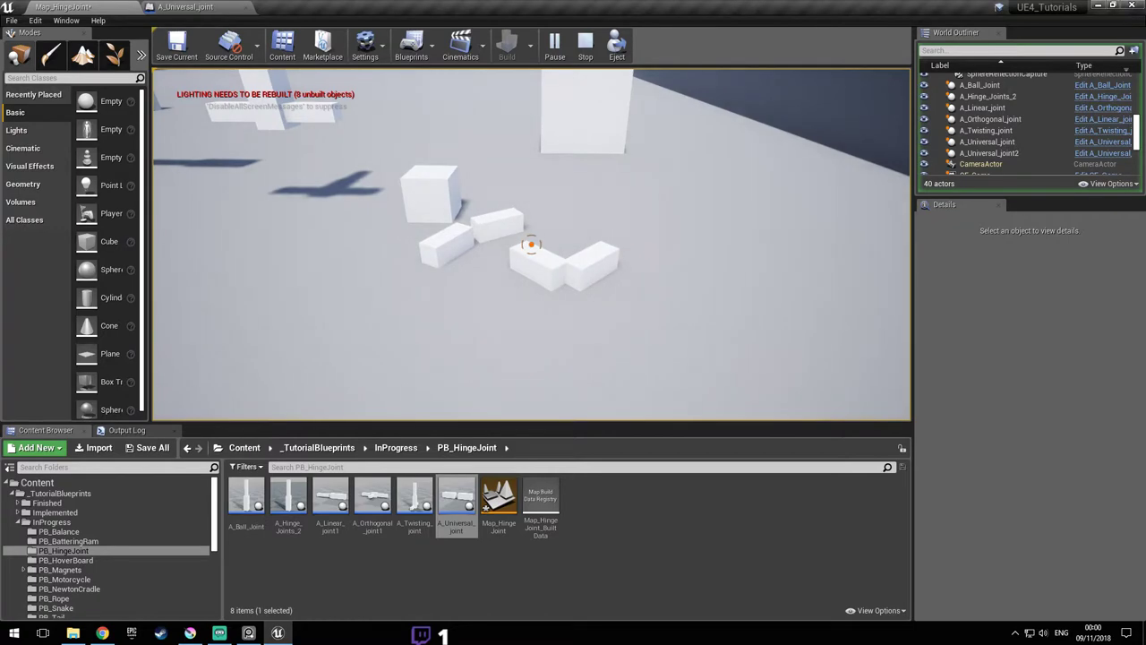
key(Escape)
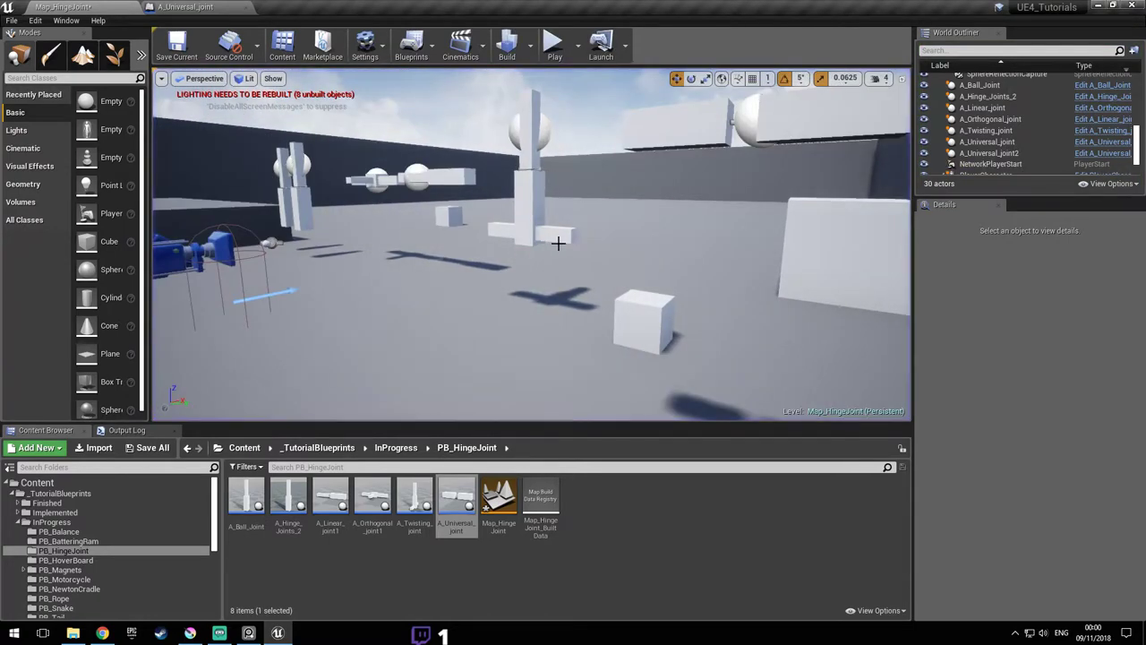
- Delete the duplicate universal joint actor from the Map_HingeJoint level and save the level
click(211, 7)
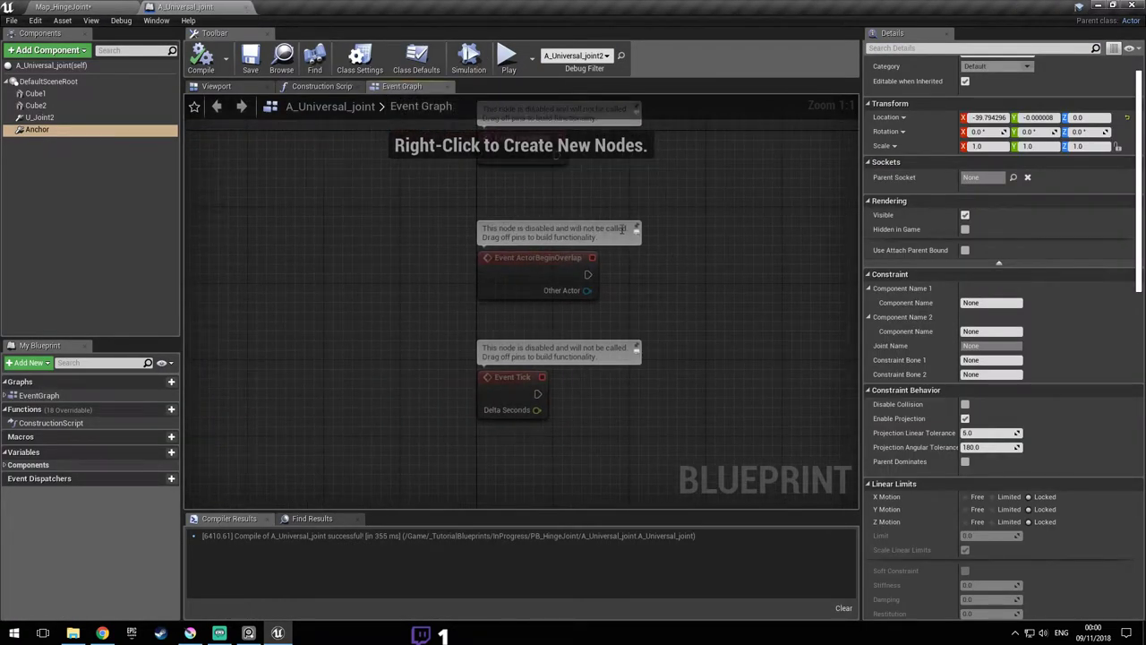
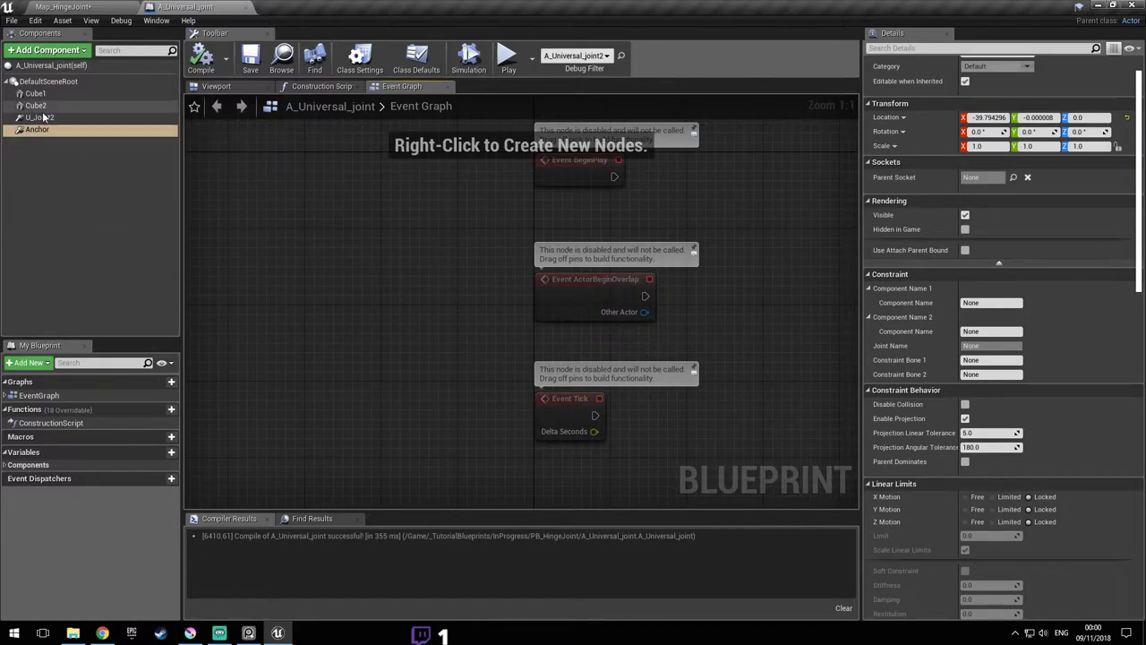
click(95, 8)
mouse_move(658, 211)
right_down()
mouse_move(699, 210)
mouse_move(844, 134)
mouse_move(636, 205)
right_up()
click(633, 207)
key(Delete)
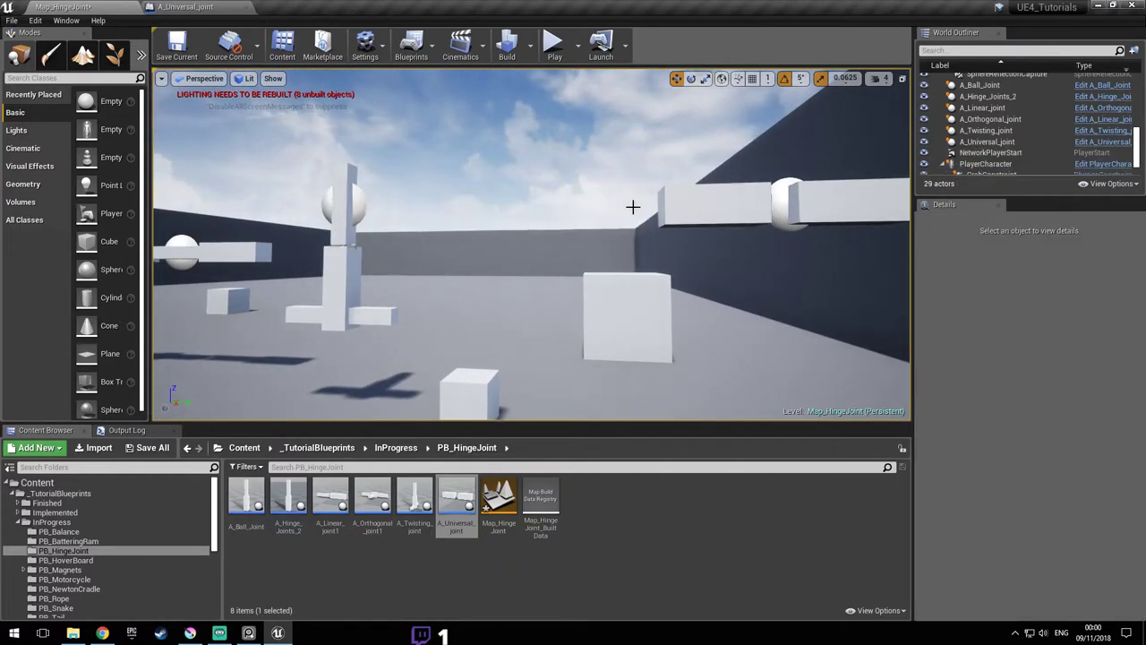
right_drag(466, 179, 525, 198)
key(ctrl+s)
- Return to the A_Universal_joint blueprint and show its components in the 3D viewport
click(179, 8)
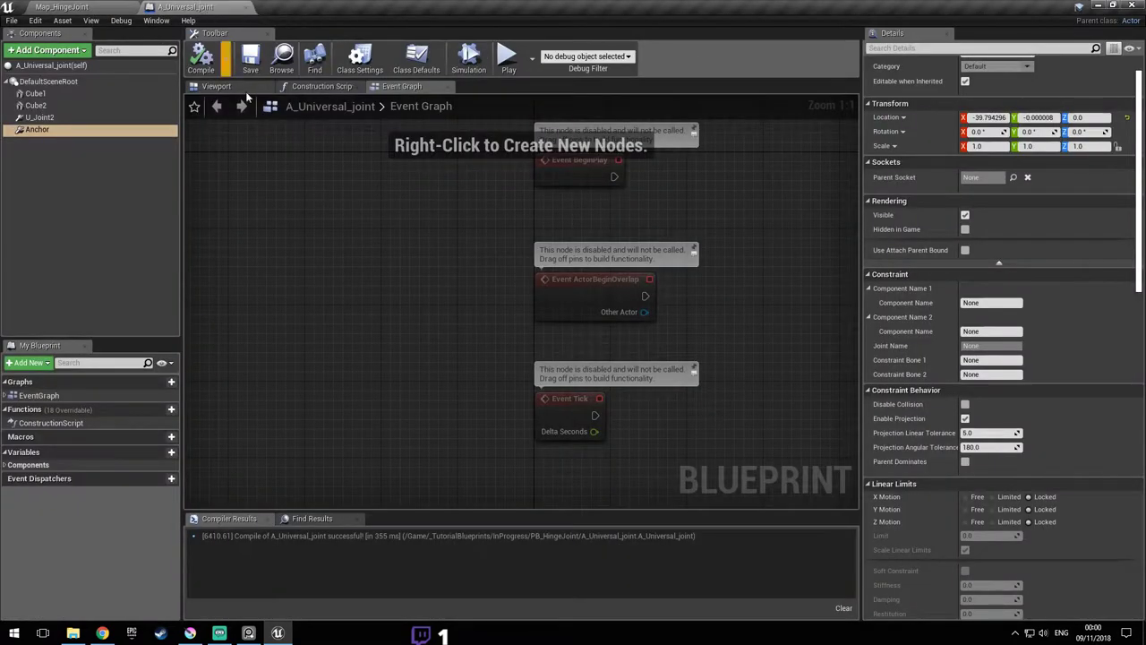
click(68, 83)
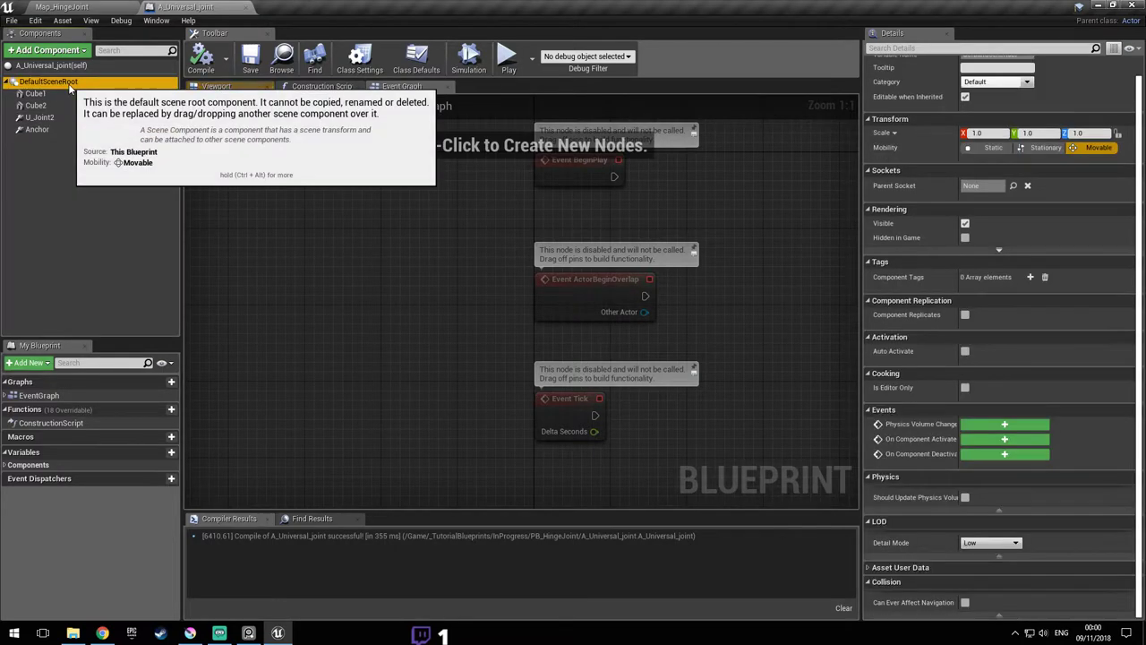
right_click(68, 83)
mouse_move(108, 103)
click(282, 212)
click(315, 87)
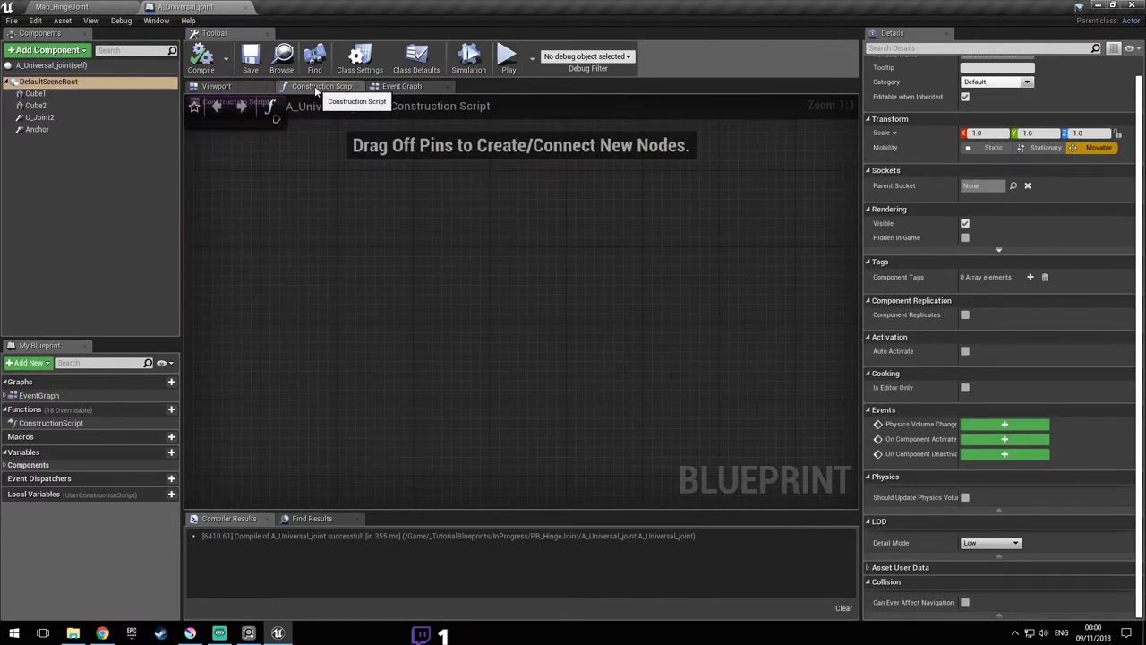
click(250, 85)
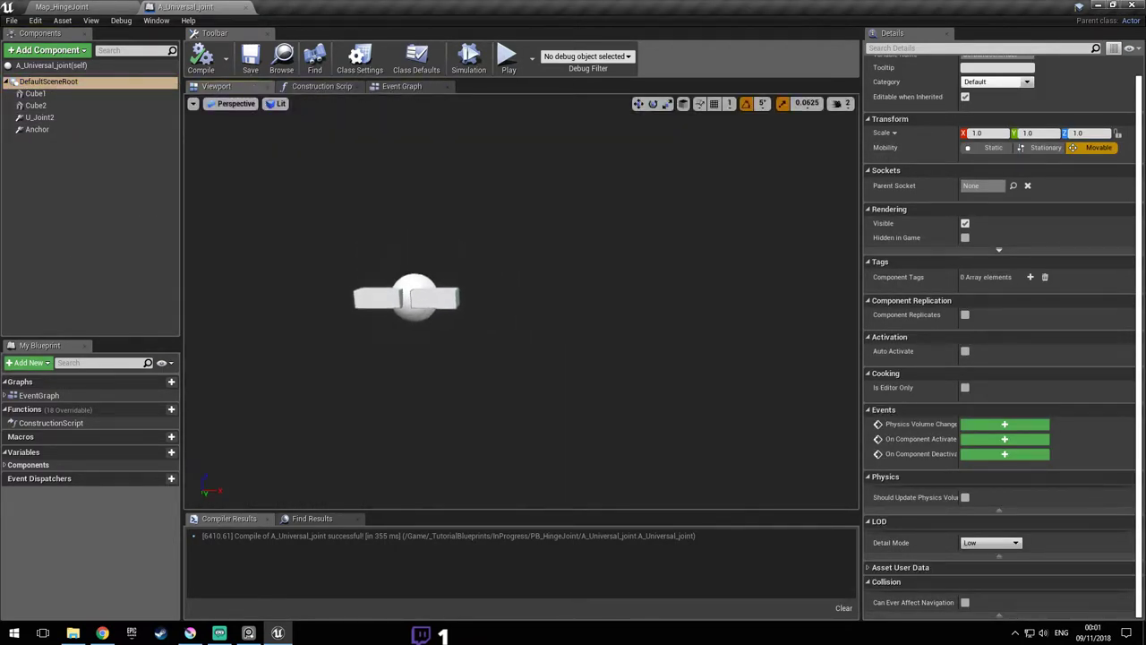
right_drag(521, 301, 479, 278)
click(678, 357)
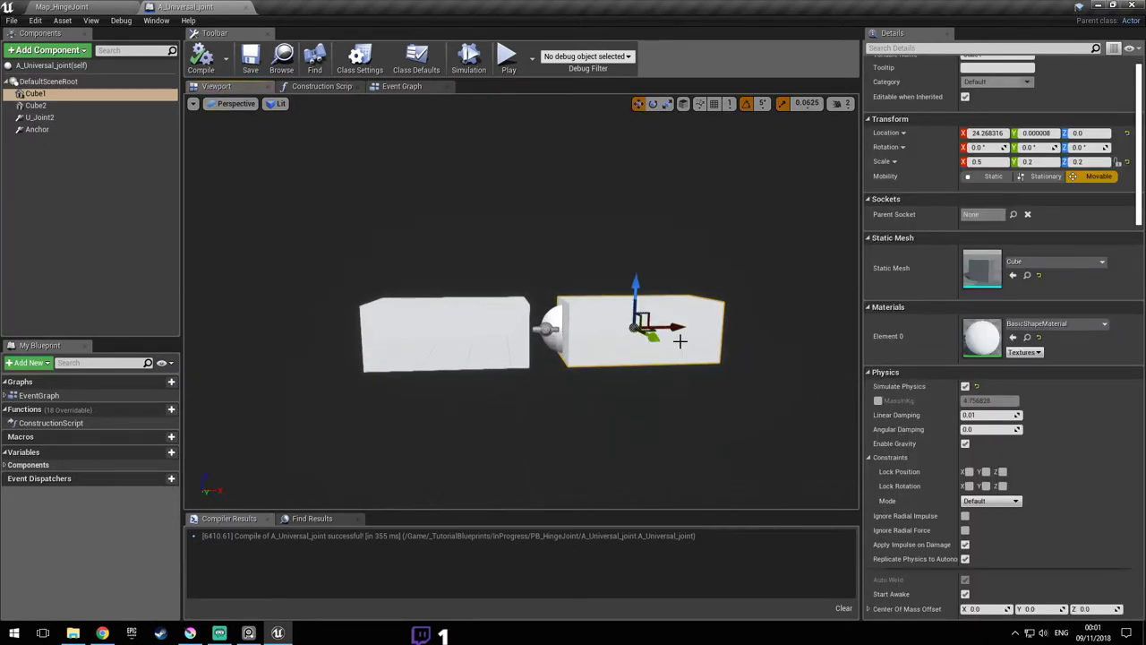
drag(678, 326, 316, 318)
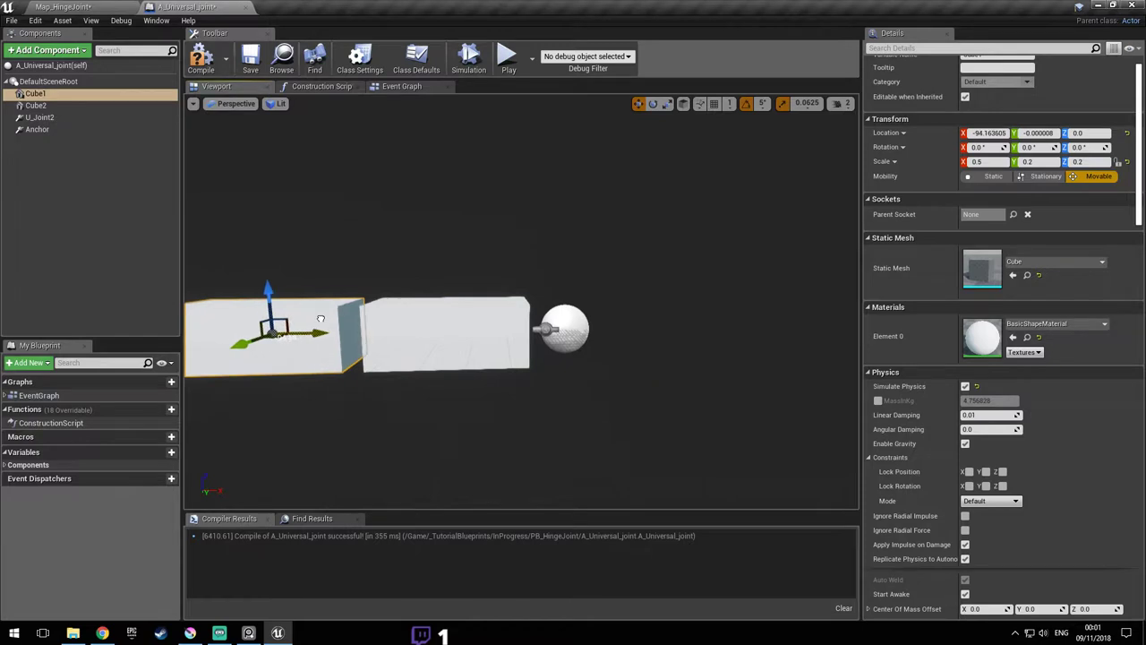
key(ctrl+z)
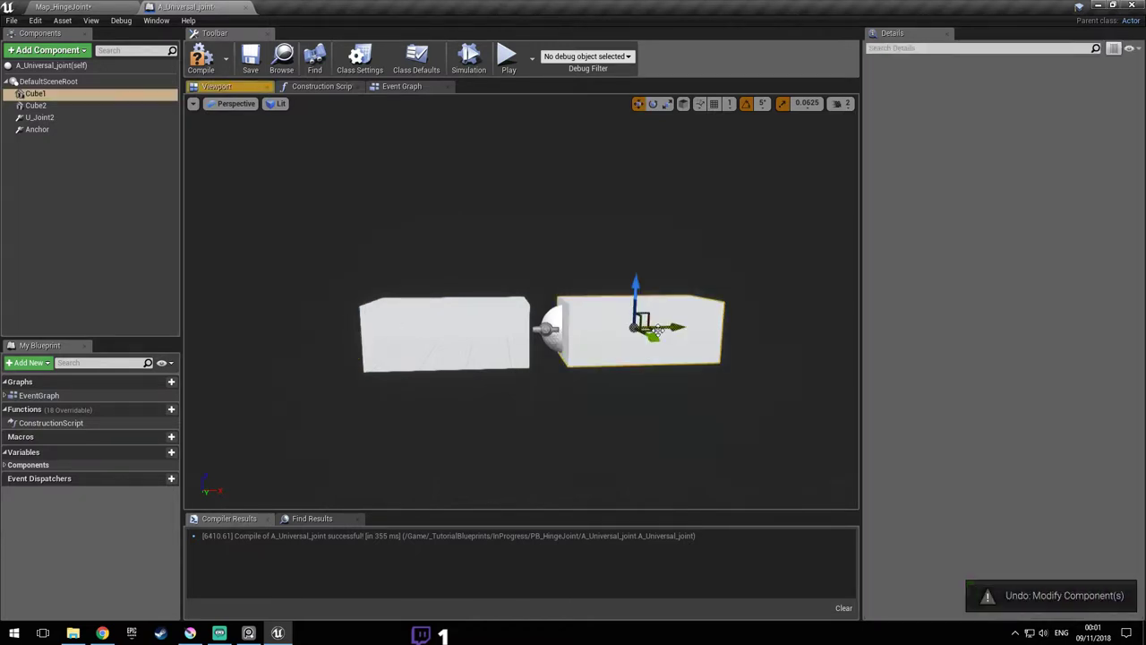
- Duplicate Cube1 and move the copy along X to about -95, end to end with Cube2 on its far side
right_click(51, 105)
mouse_move(77, 115)
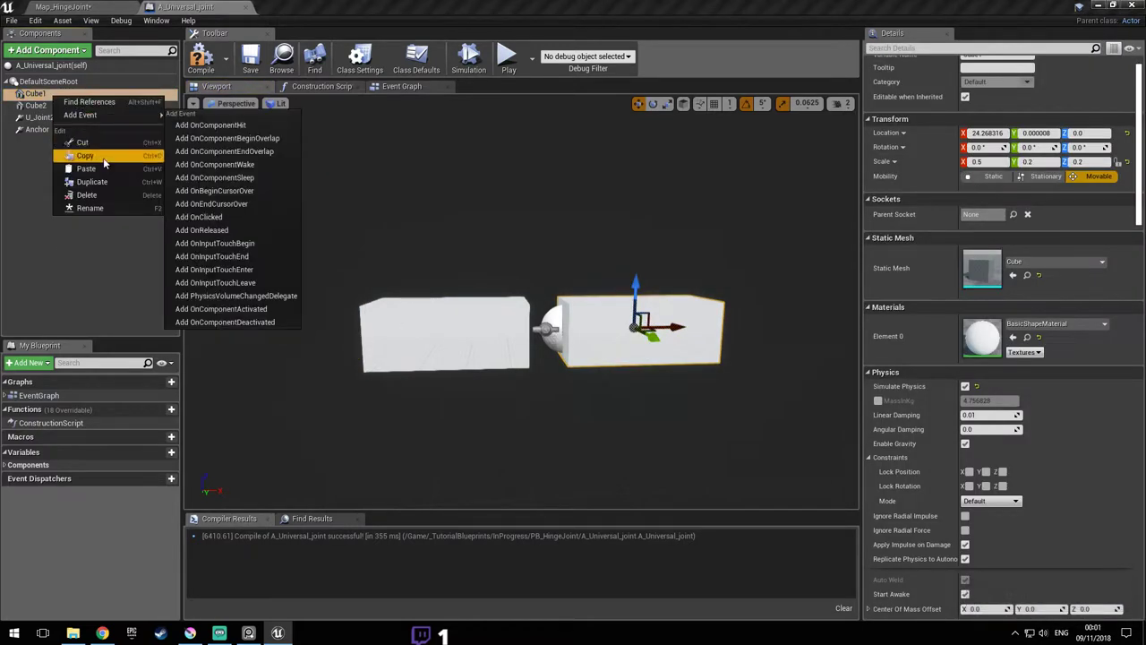
click(114, 182)
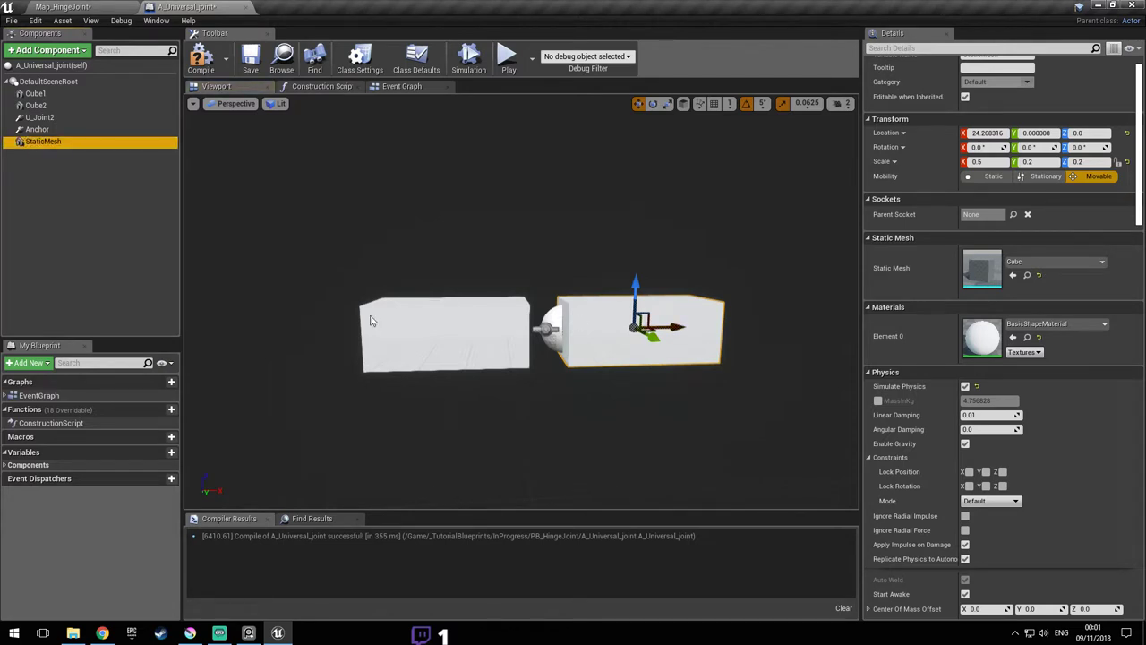
drag(678, 327, 417, 321)
- Duplicate the U_Joint2 constraint and move the copy along X to about -66.5, into the gap between Cube2 and the new cube
click(57, 119)
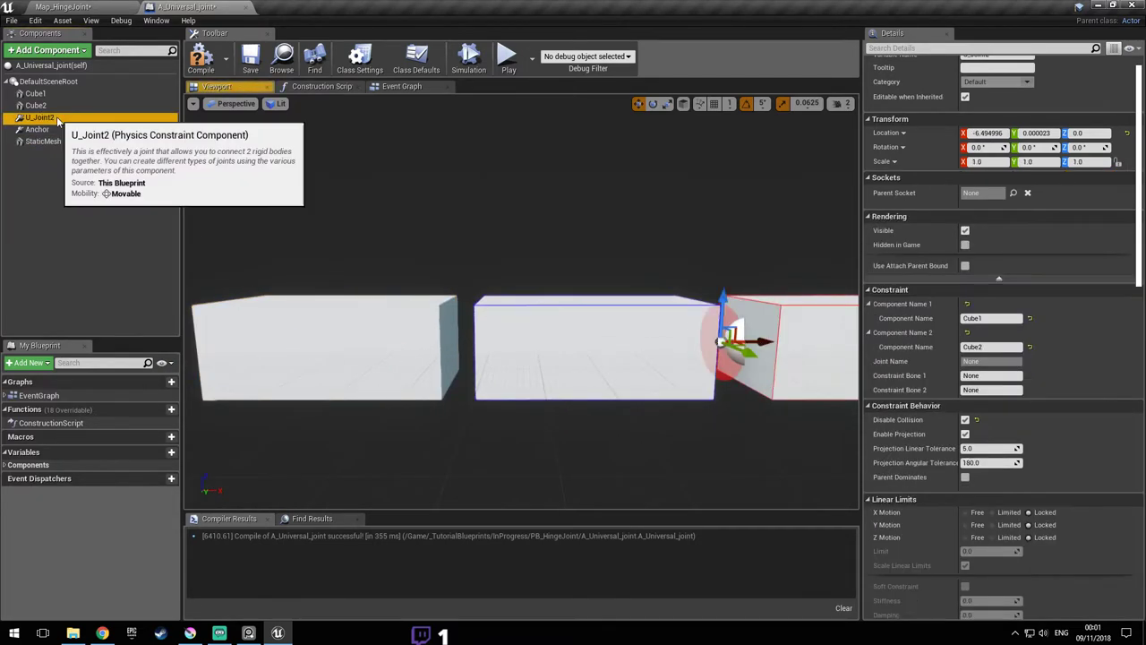
right_click(58, 119)
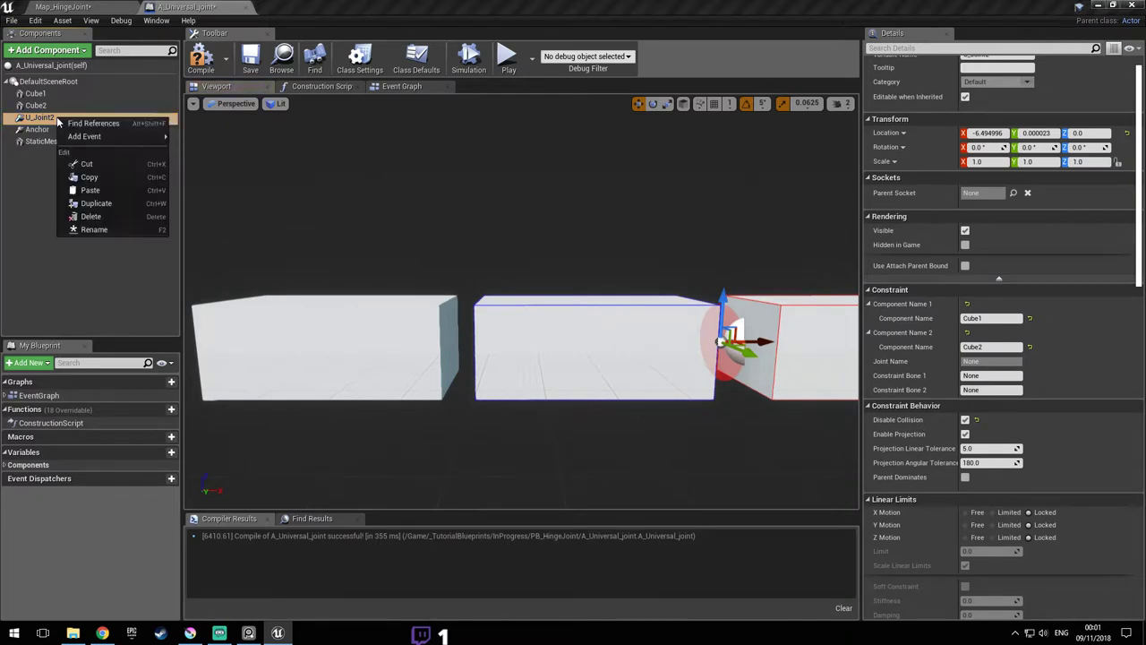
click(100, 202)
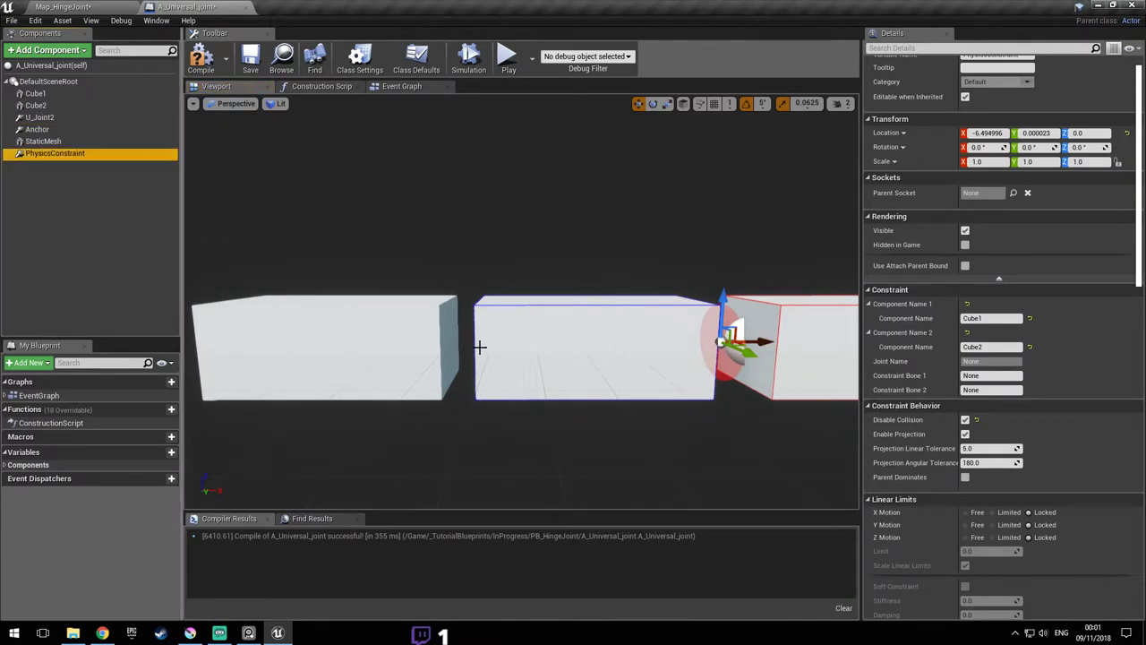
drag(756, 348, 618, 341)
right_drag(509, 340, 549, 340)
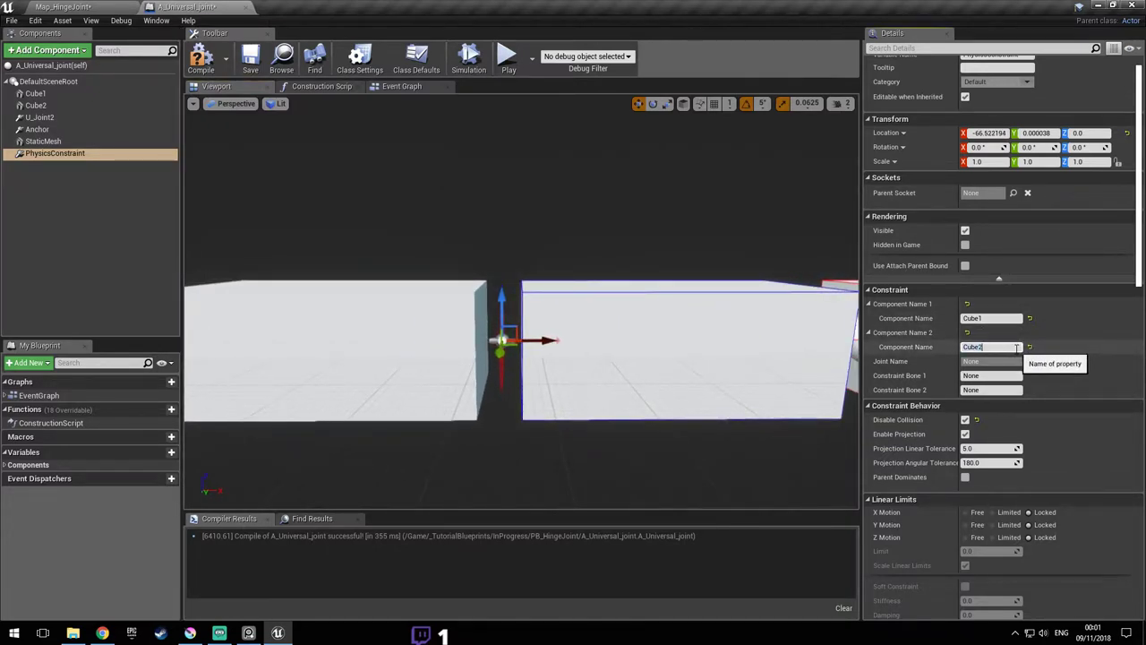
- Rename the duplicated StaticMesh component to Cube3, following the name of Cube2
click(61, 142)
click(38, 105)
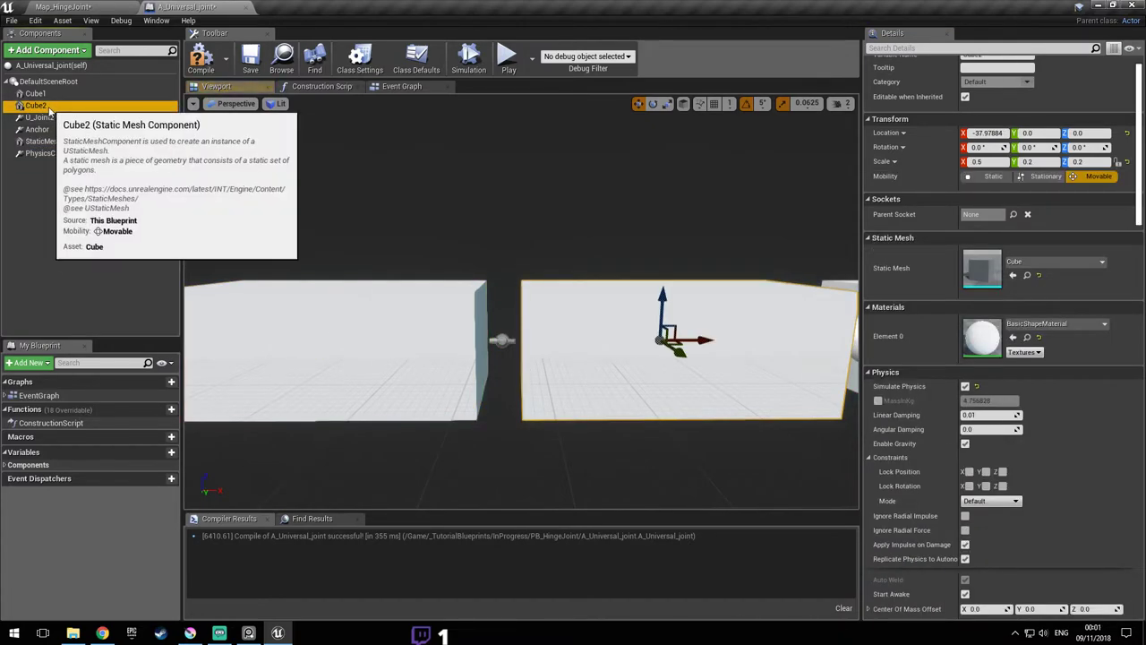
key(F2)
key(ctrl+c)
click(63, 139)
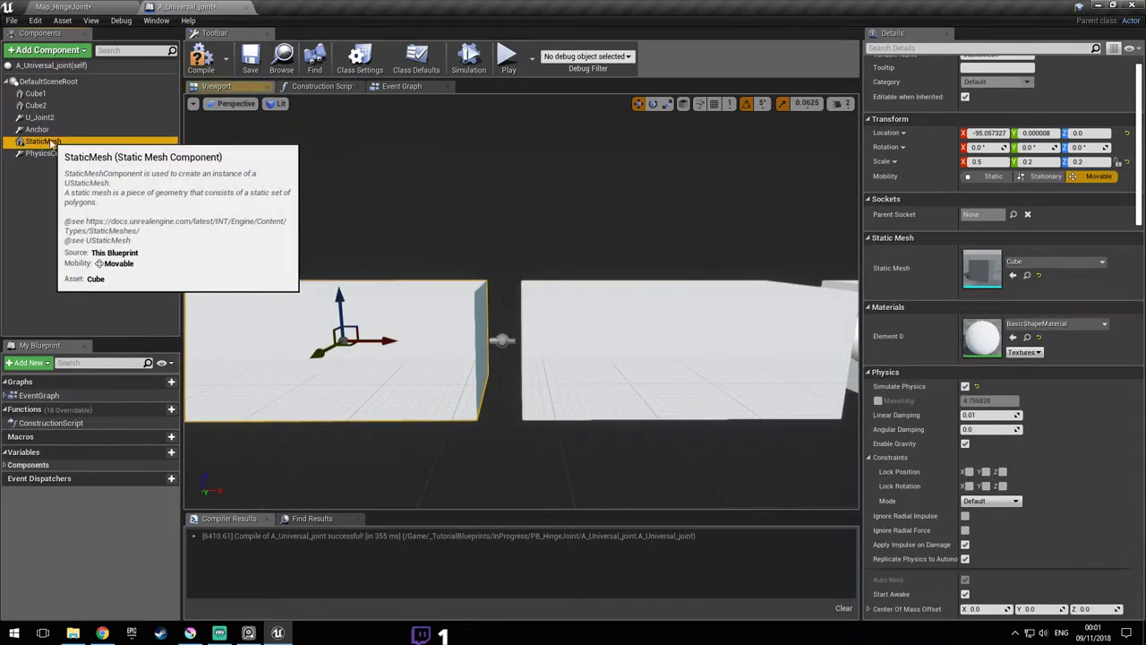
key(F2)
key(ctrl+v)
key(BackSpace)
text(3)
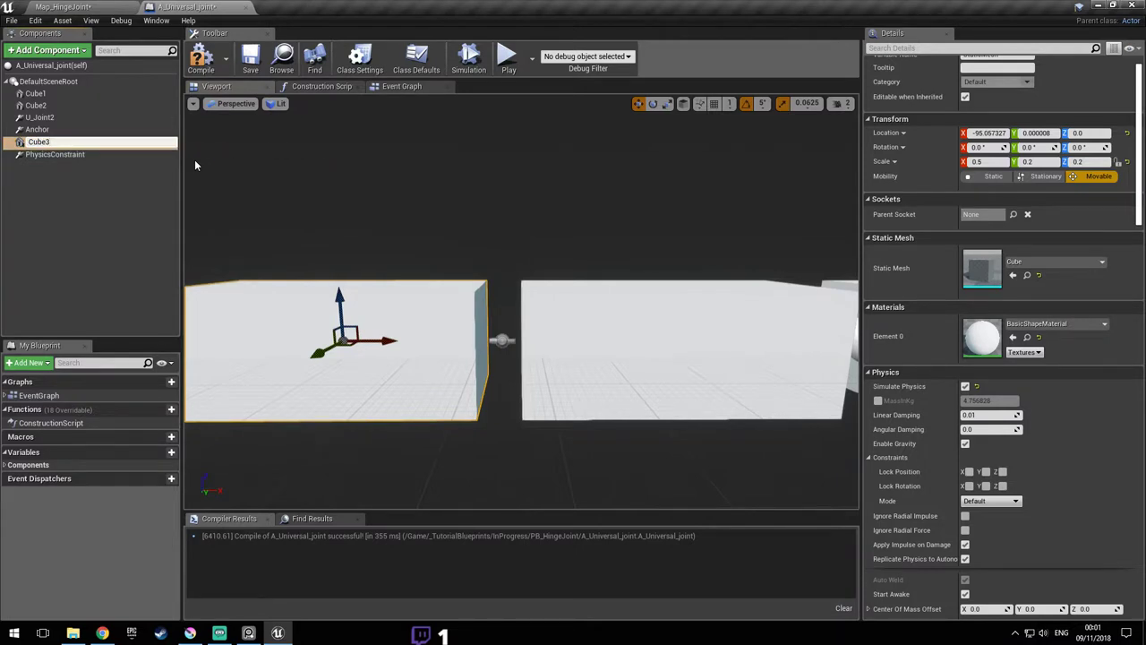
key(Return)
- Set the new PhysicsConstraint's second component name to Cube3, save the blueprint and compile it
right_drag(490, 241, 470, 259)
drag(488, 234, 491, 260)
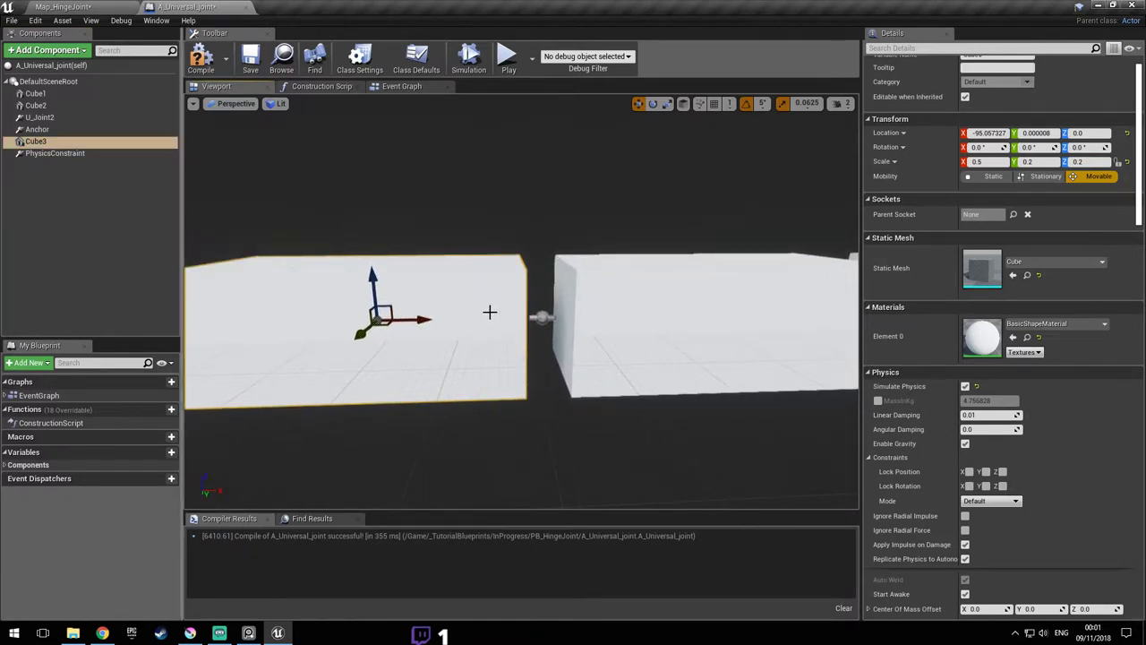
click(540, 318)
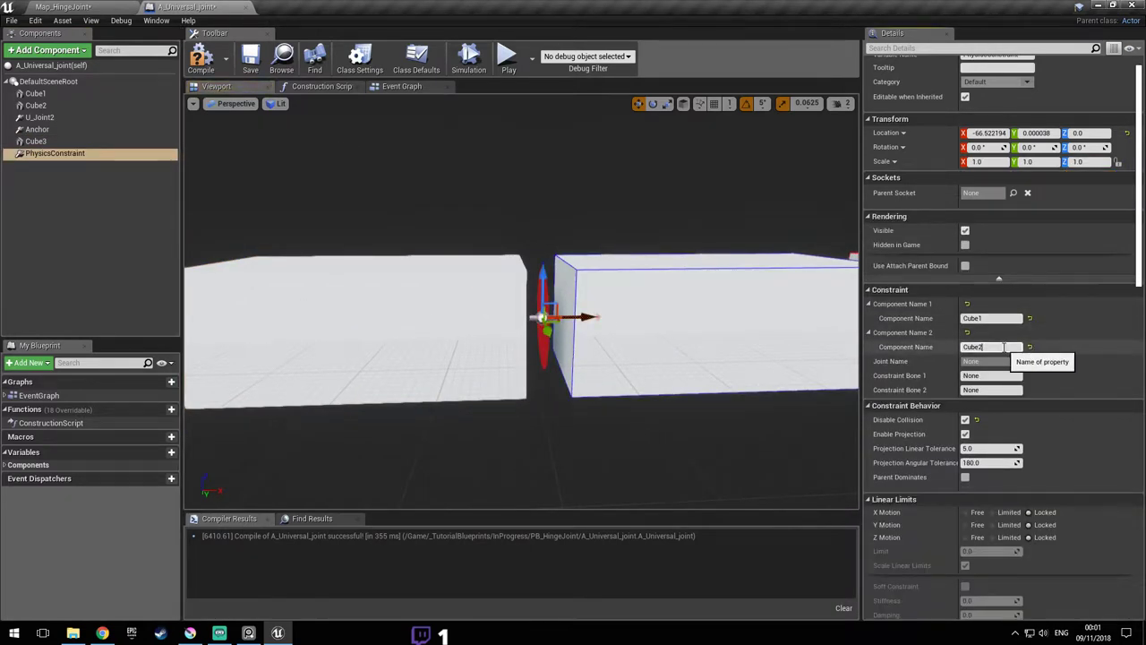
key(Return)
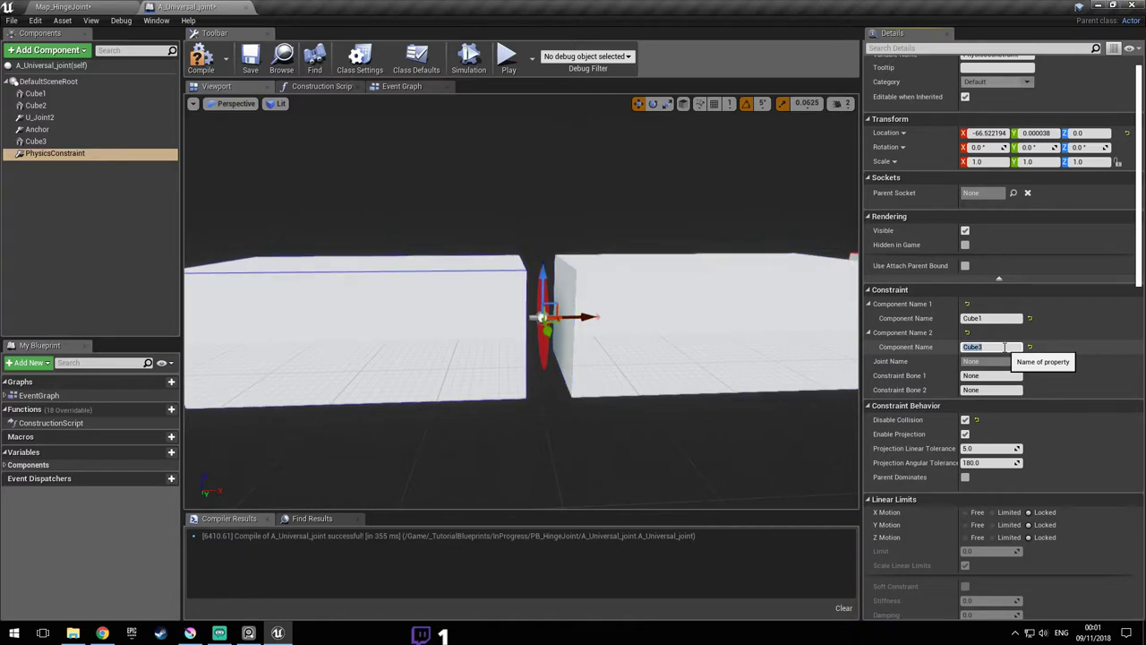
key(ctrl+s)
mouse_move(583, 241)
right_down()
mouse_move(566, 227)
mouse_move(664, 235)
mouse_move(583, 241)
right_up()
click(201, 59)
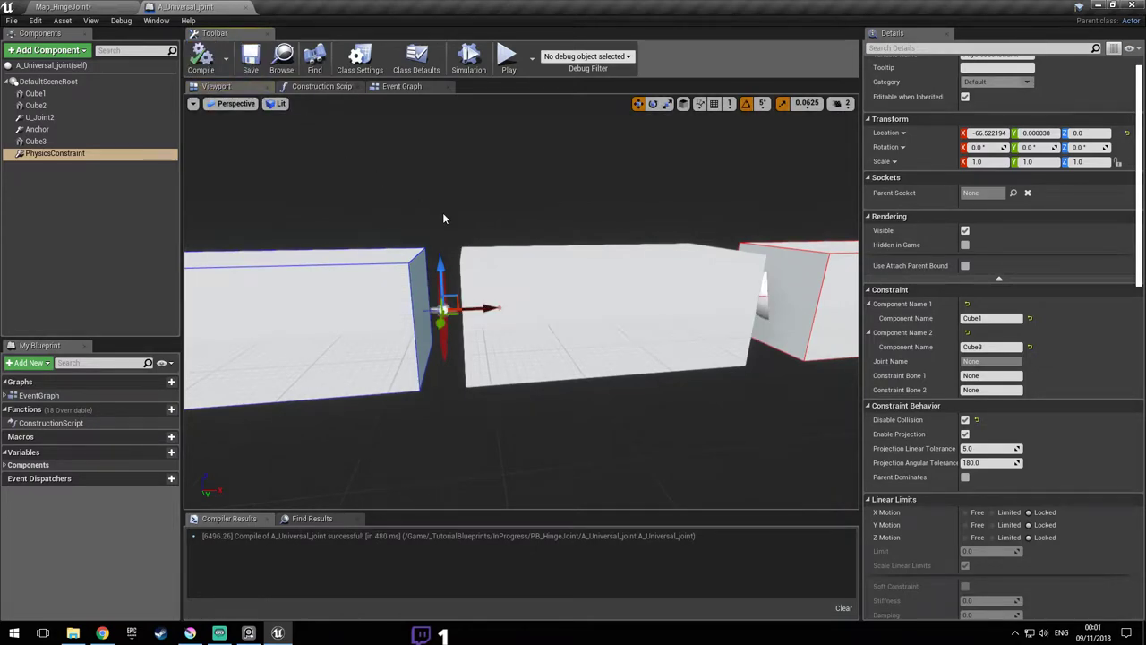
- Set the Anchor constraint's second component name to Cube2 so that it holds the middle cube
right_drag(779, 303, 761, 312)
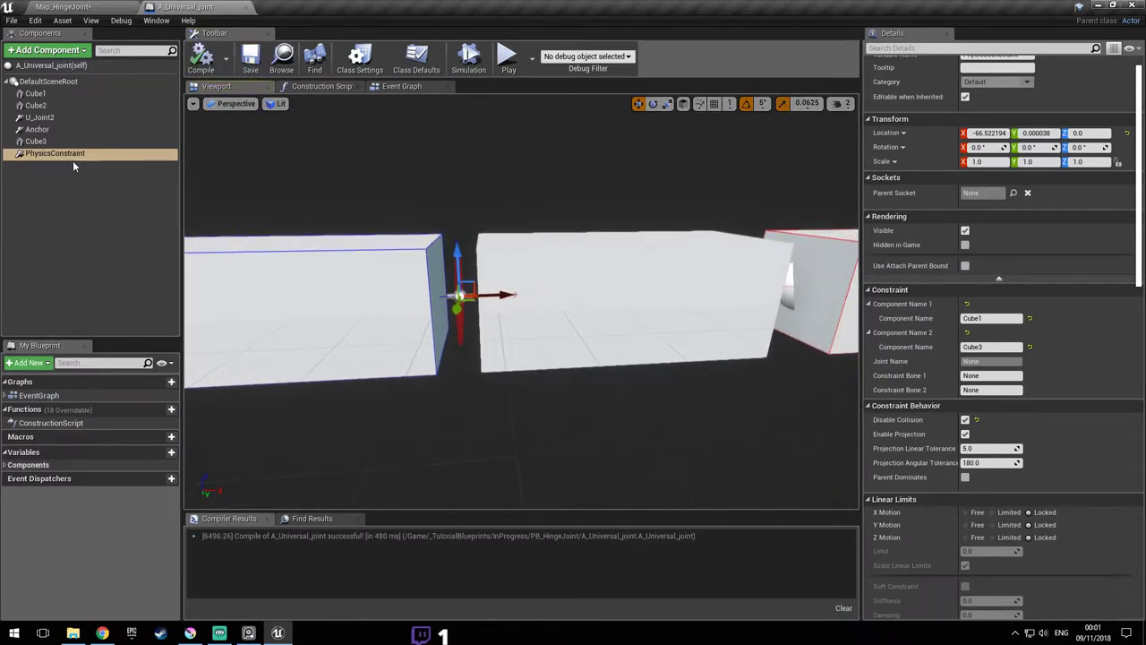
click(40, 129)
scroll(1085, 367, down, 2)
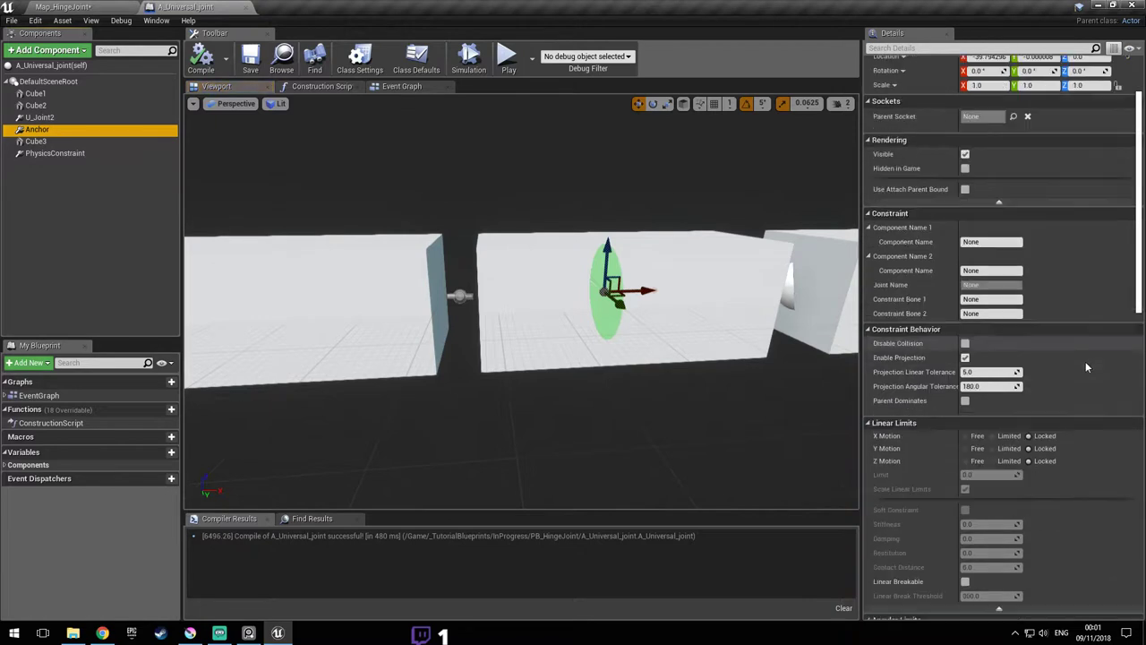
scroll(1086, 367, up, 1)
click(997, 308)
text(Cube1)
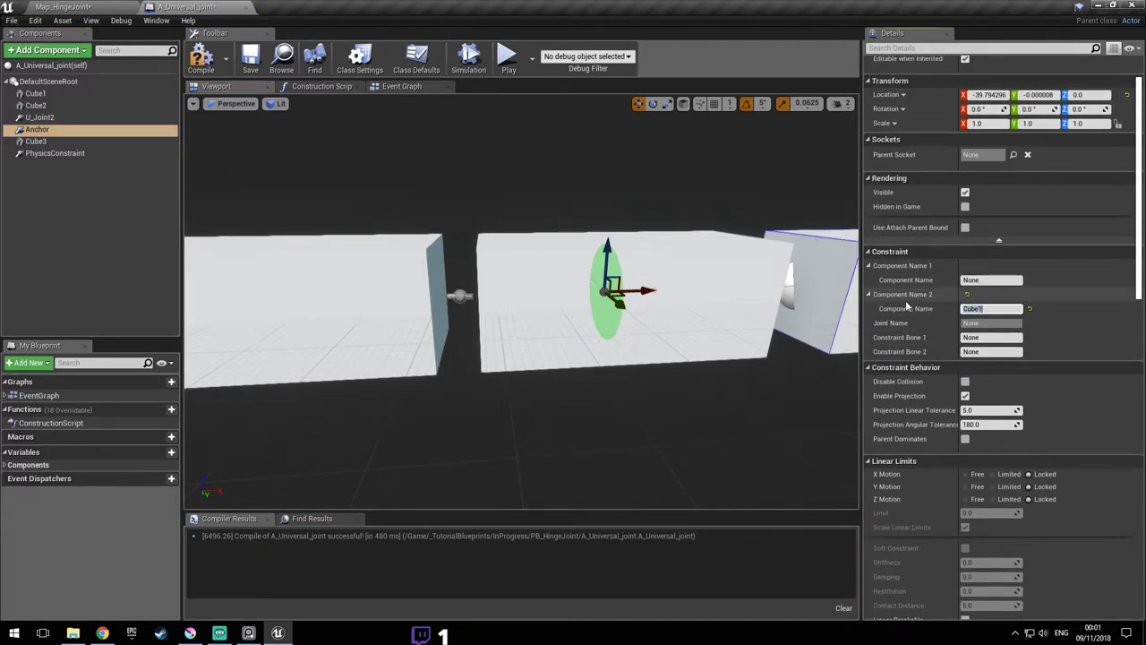
right_drag(788, 317, 744, 320)
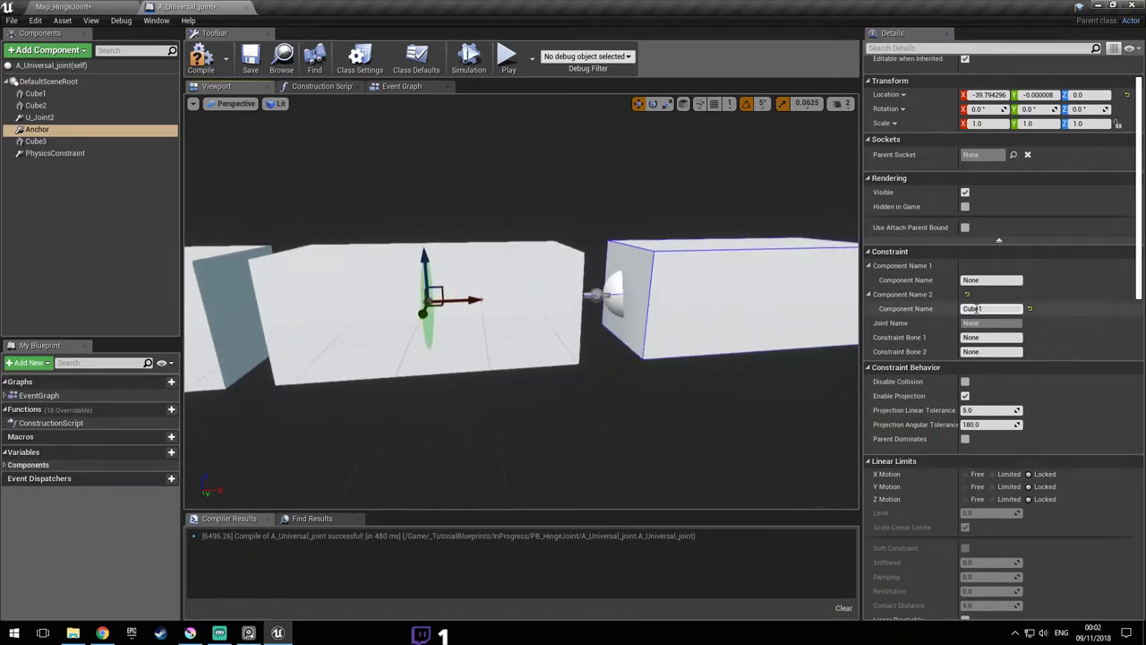
key(BackSpace)
text(2)
key(Return)
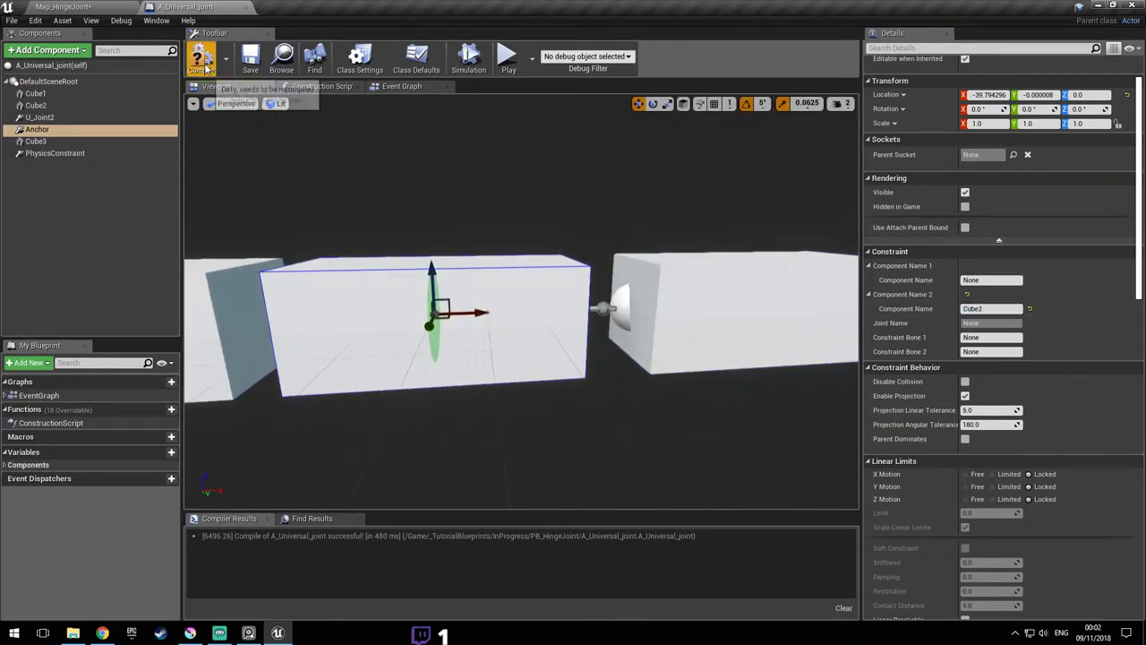
- Playtest the Map_HingeJoint level, grab the three-cube universal joint to check how its cubes move, and stop the session
click(112, 7)
right_drag(546, 184, 586, 184)
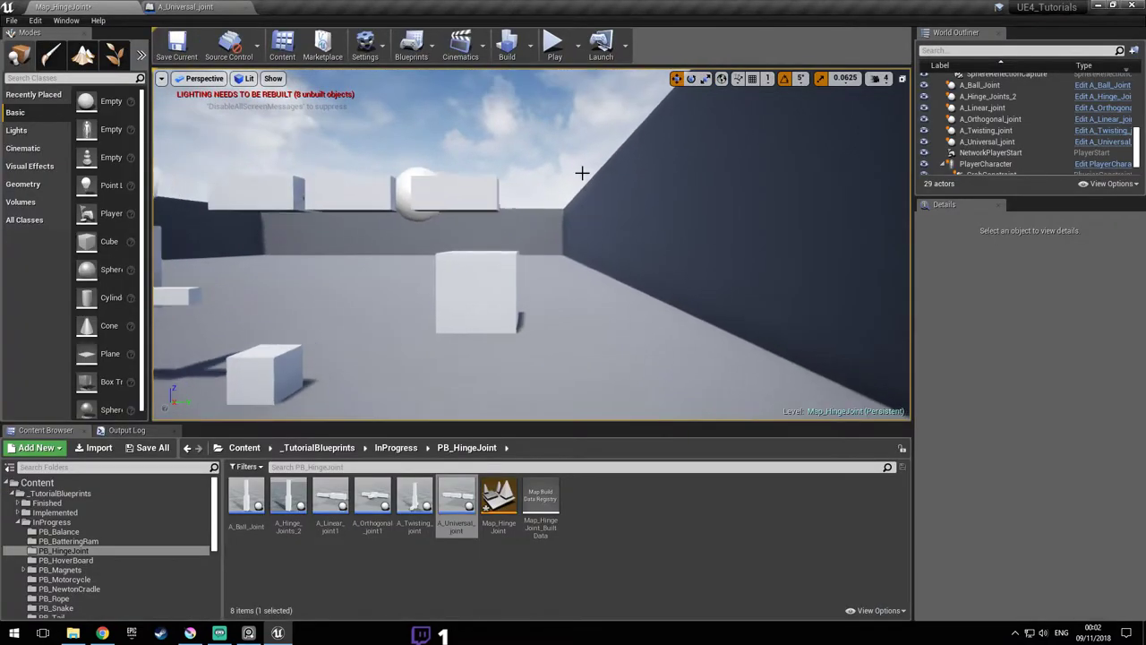
mouse_move(489, 184)
right_down()
mouse_move(502, 184)
mouse_move(472, 171)
mouse_move(515, 188)
mouse_move(503, 181)
right_up()
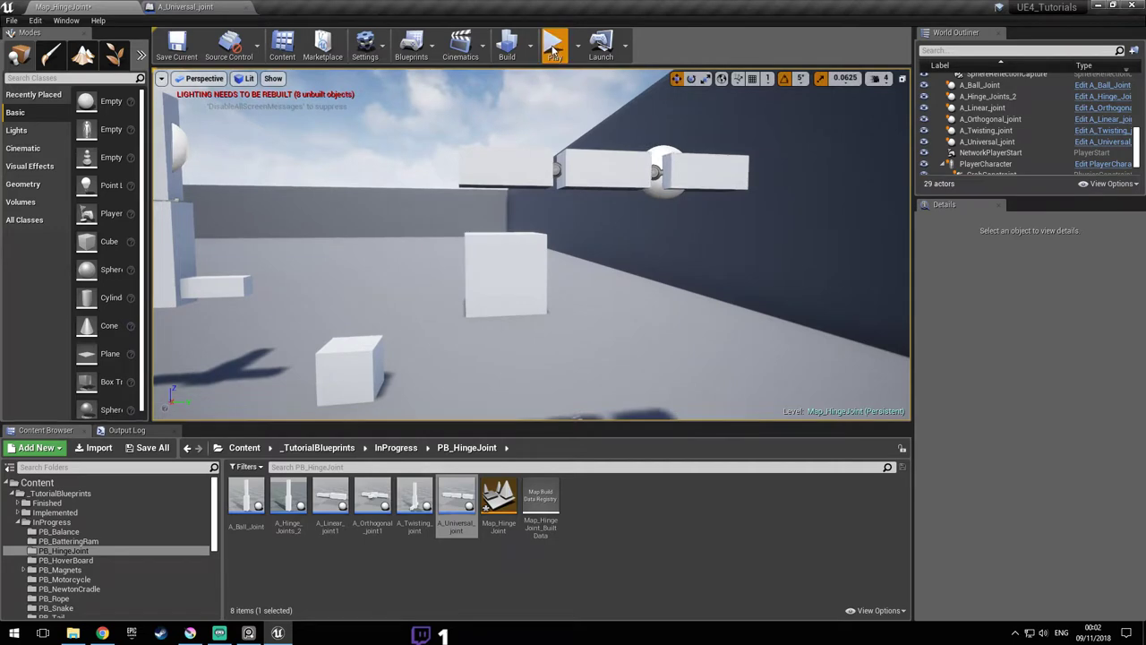
click(554, 43)
key(w)
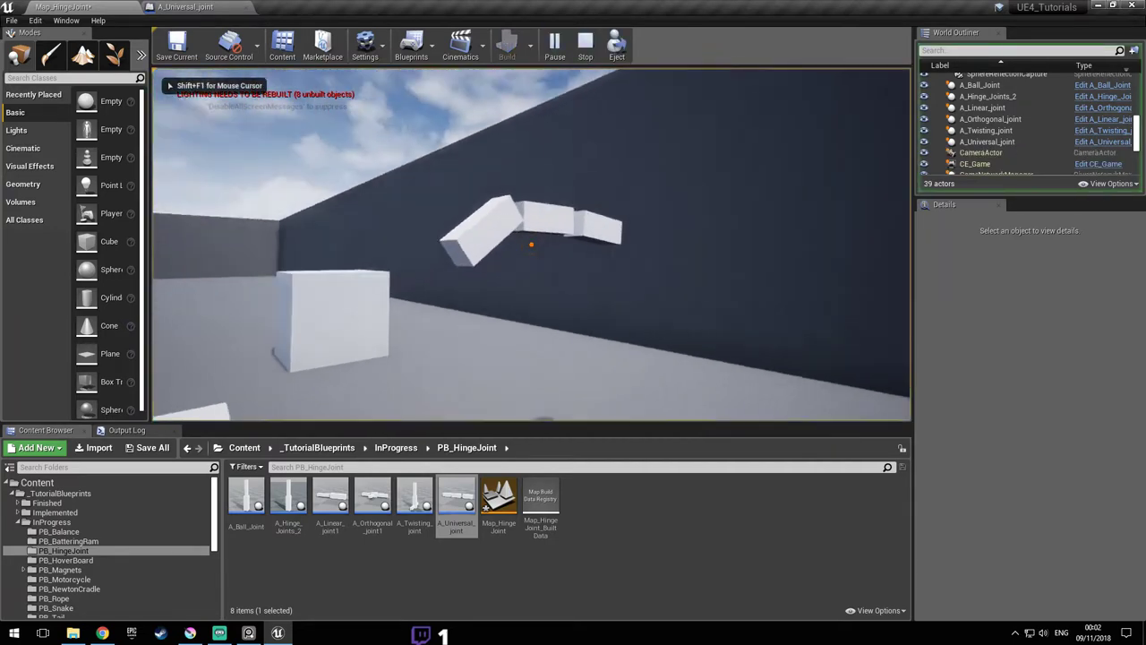
key(s)
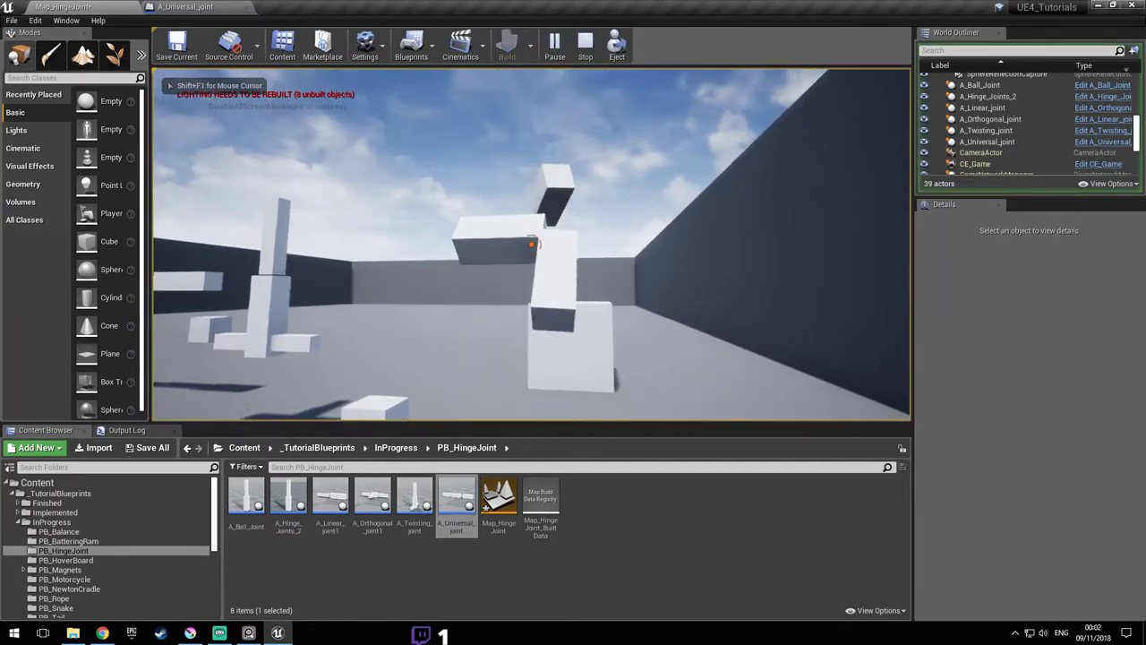
click(531, 244)
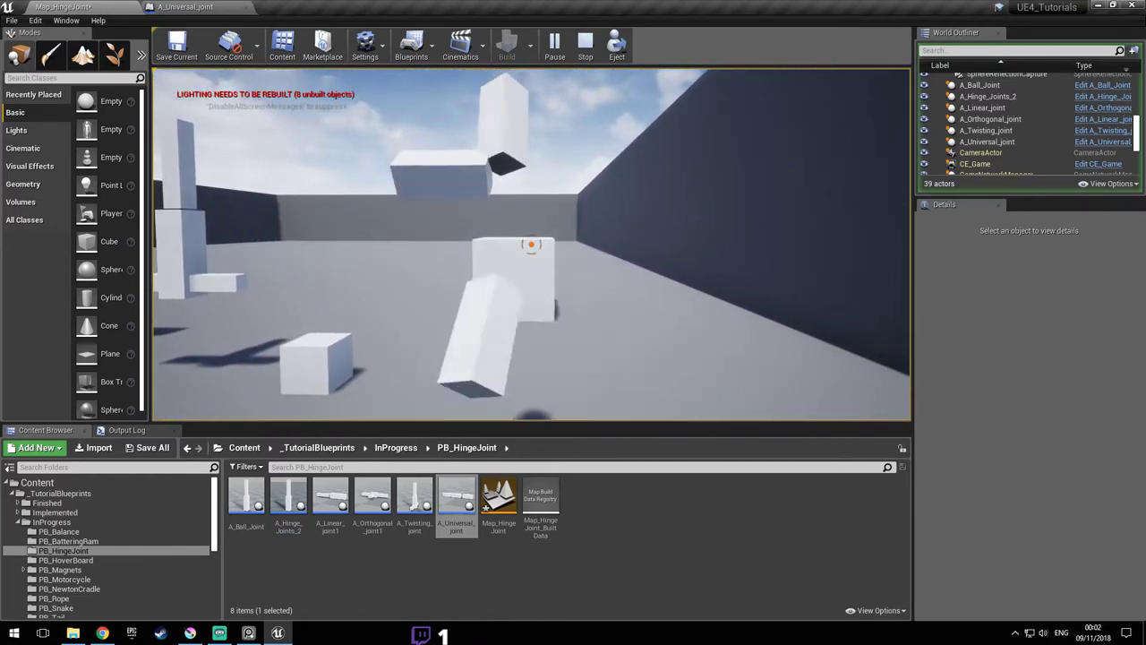
key(Escape)
- Rename the U_Joint2 constraint between Cube1 and Cube2 to U_Joint1 in the A_Universal_joint blueprint
mouse_move(750, 283)
right_down()
mouse_move(832, 298)
mouse_move(750, 283)
right_up()
click(66, 120)
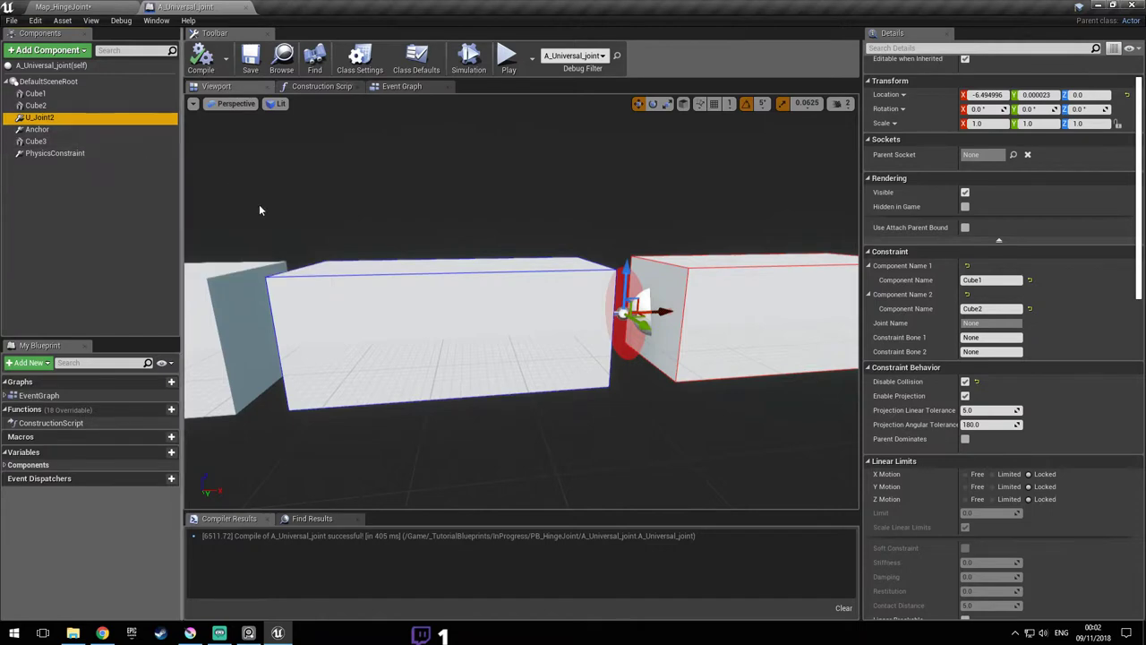
click(72, 154)
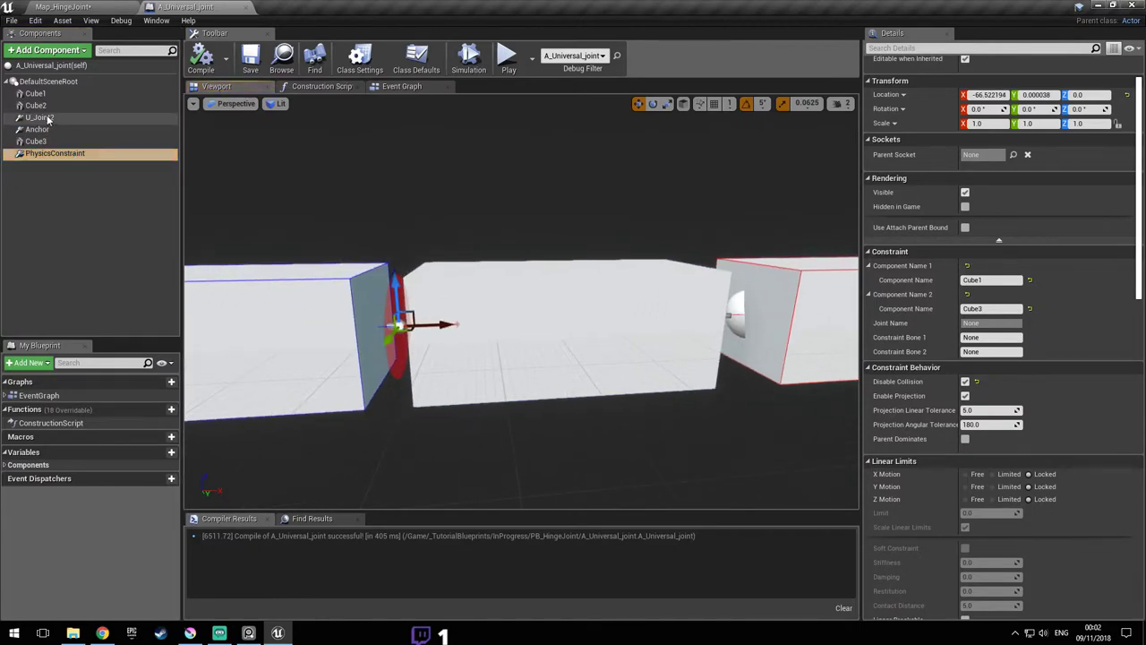
click(49, 120)
click(77, 119)
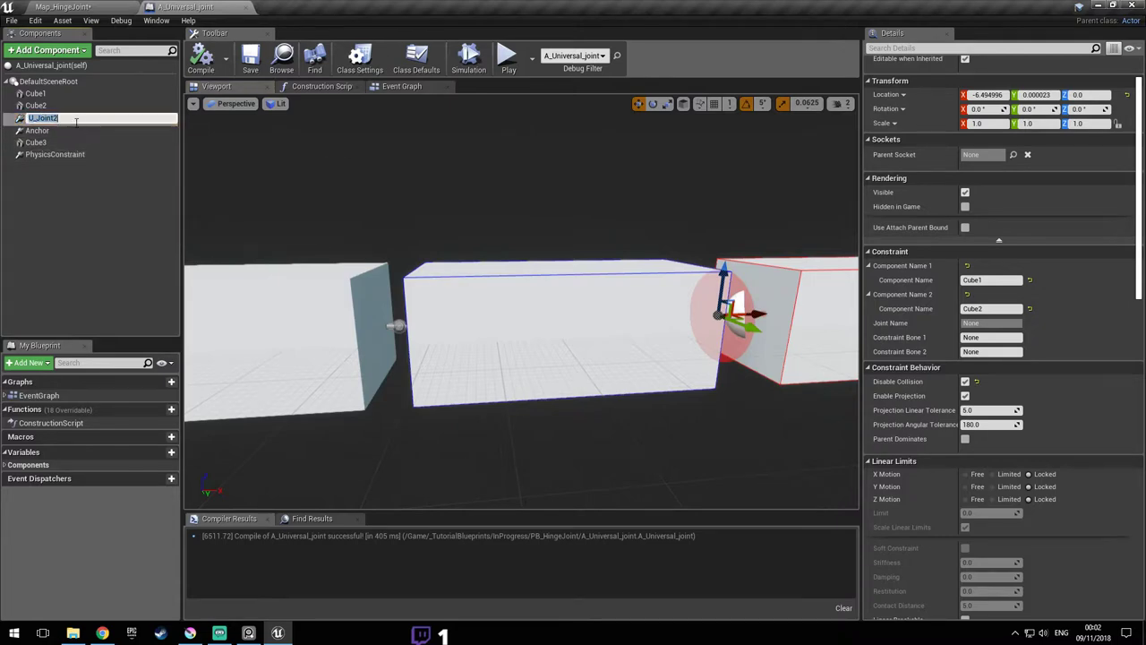
click(80, 119)
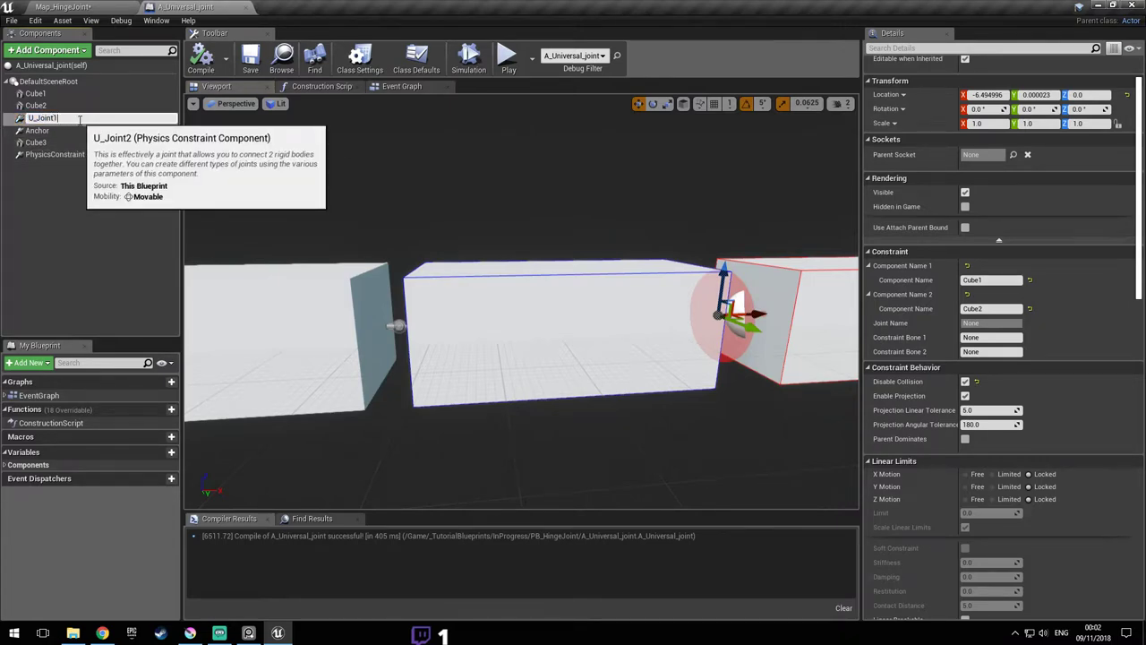
text(U_Joint1)
key(Return)
- Rename the PhysicsConstraint component to U_Joint2, set its first component name to Cube2 and compile the blueprint
click(106, 153)
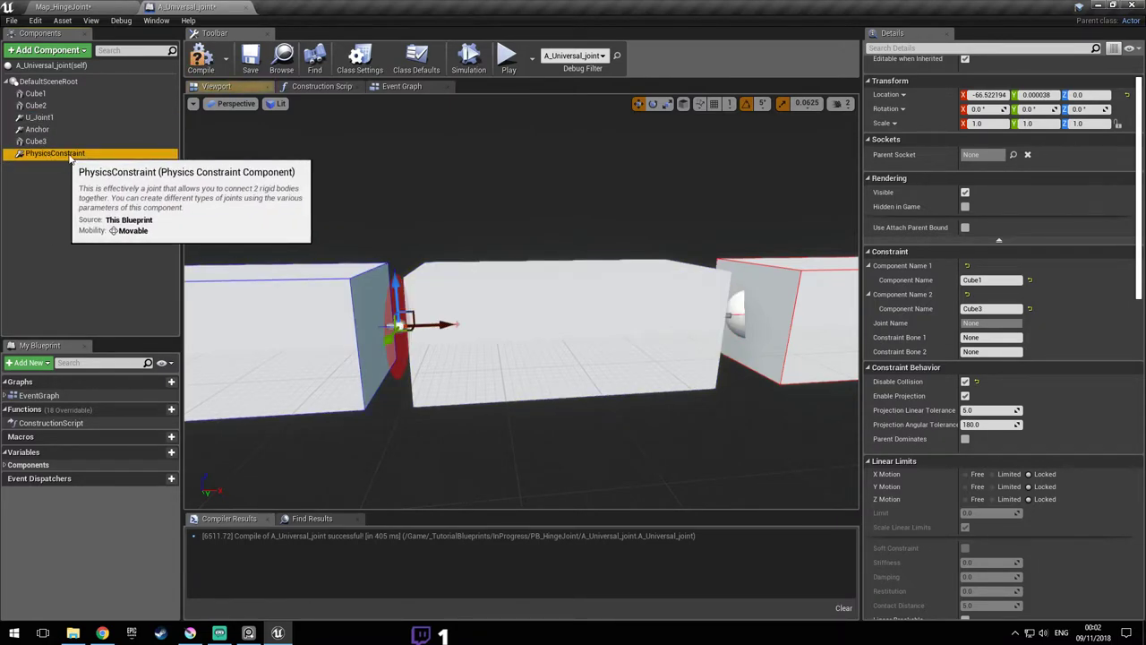
click(107, 154)
text(U_Joint)
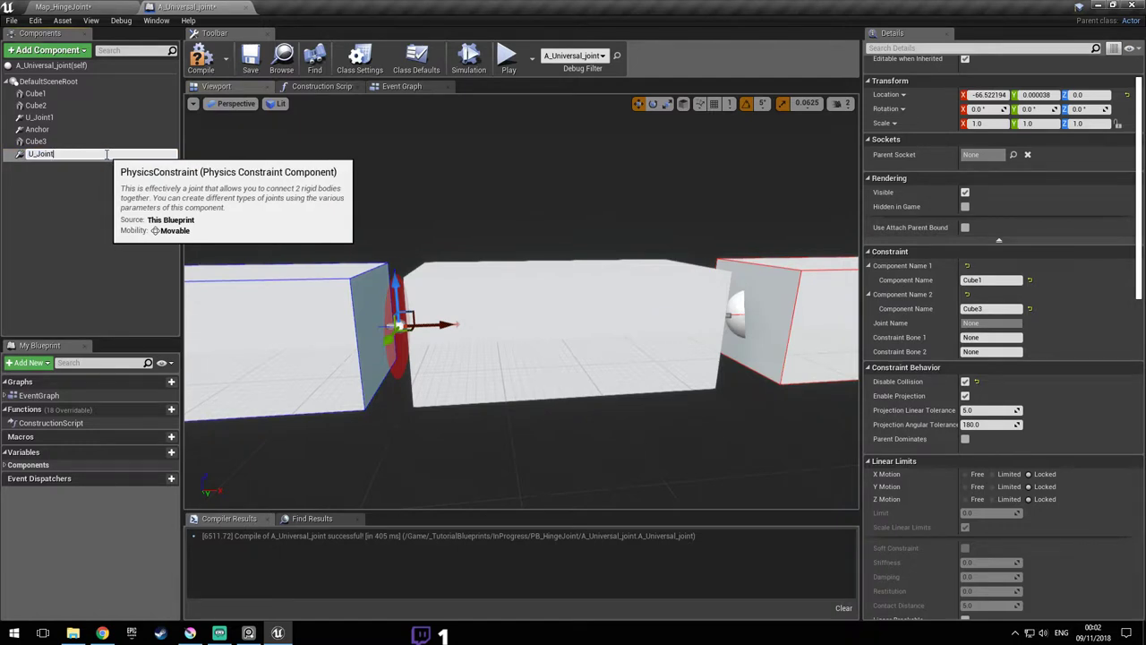
text(22)
key(Return)
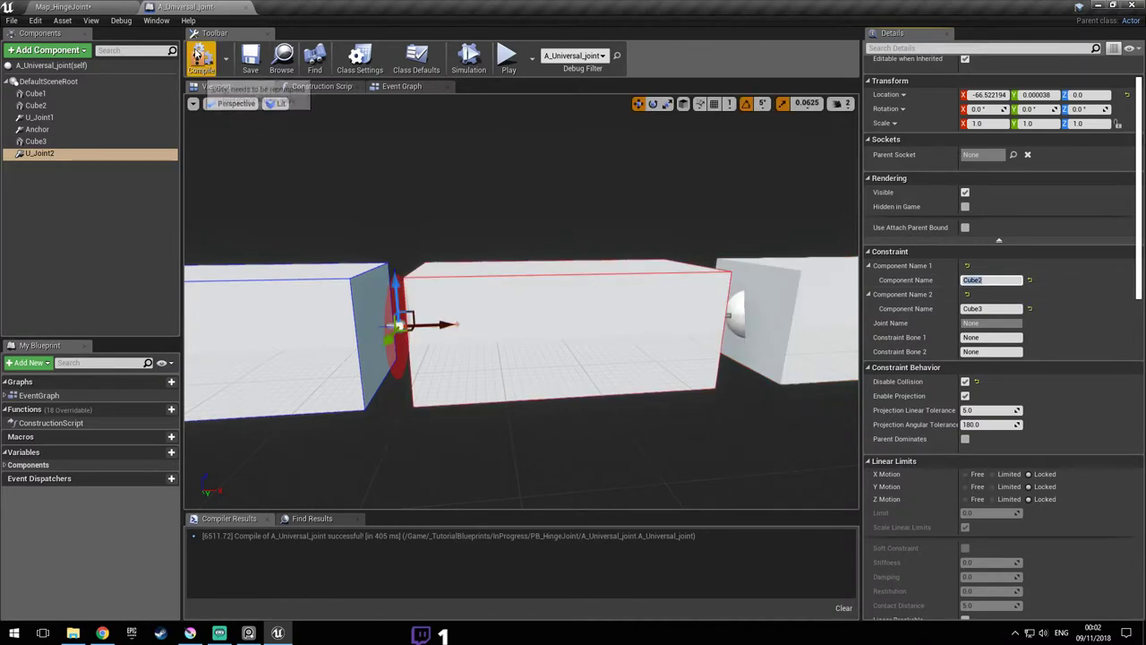
- Playtest the Map_HingeJoint level again, pulling and swinging the outer cubes of the universal joint from several sides, and end the session
click(62, 7)
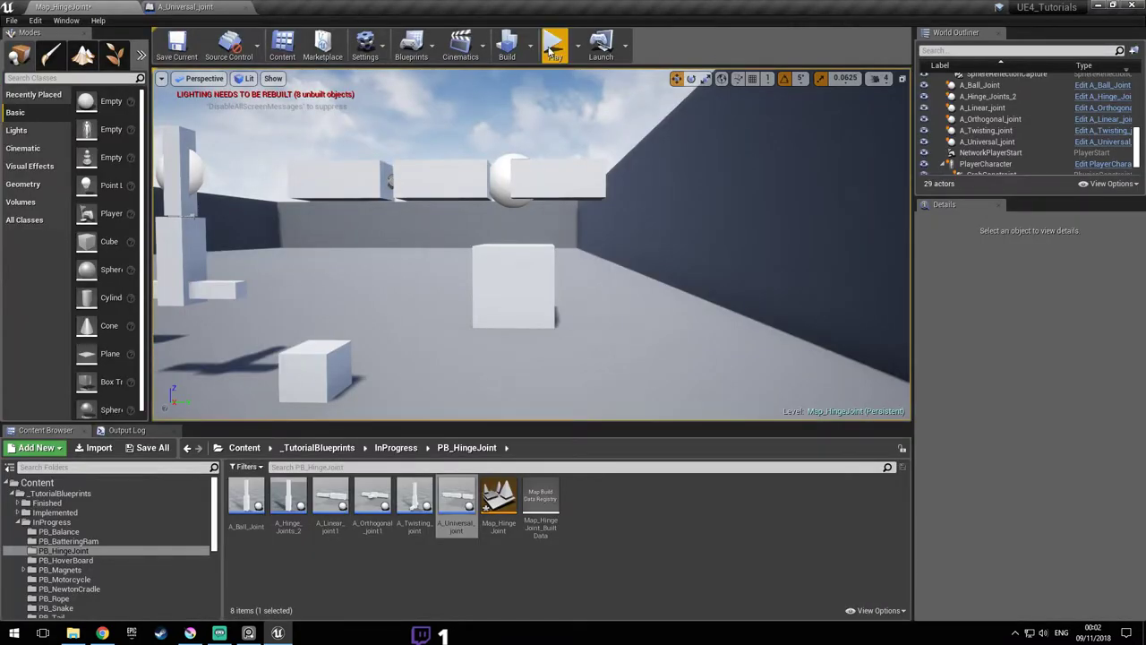
click(552, 47)
key(a)
click(531, 244)
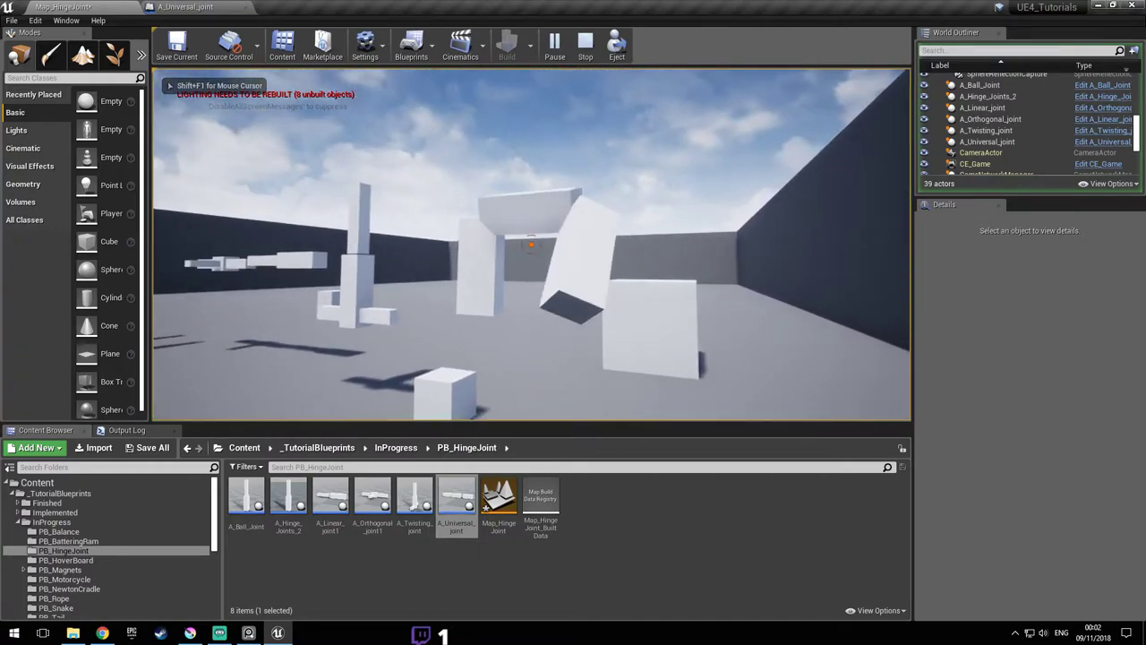
key(d)
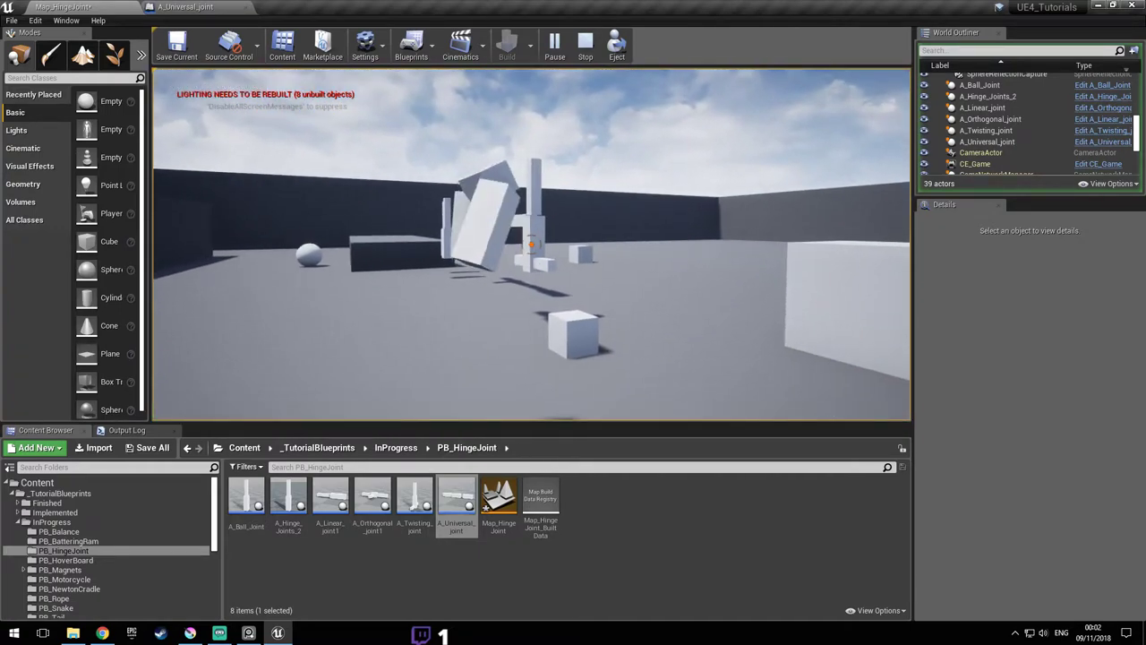
key(w)
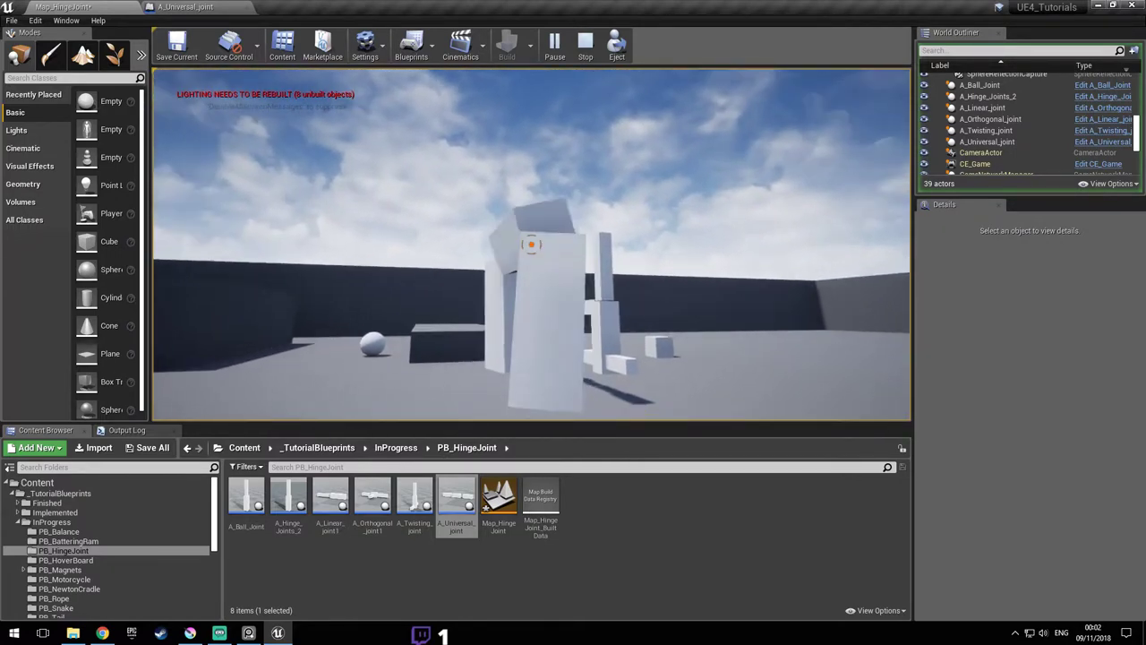
key(a)
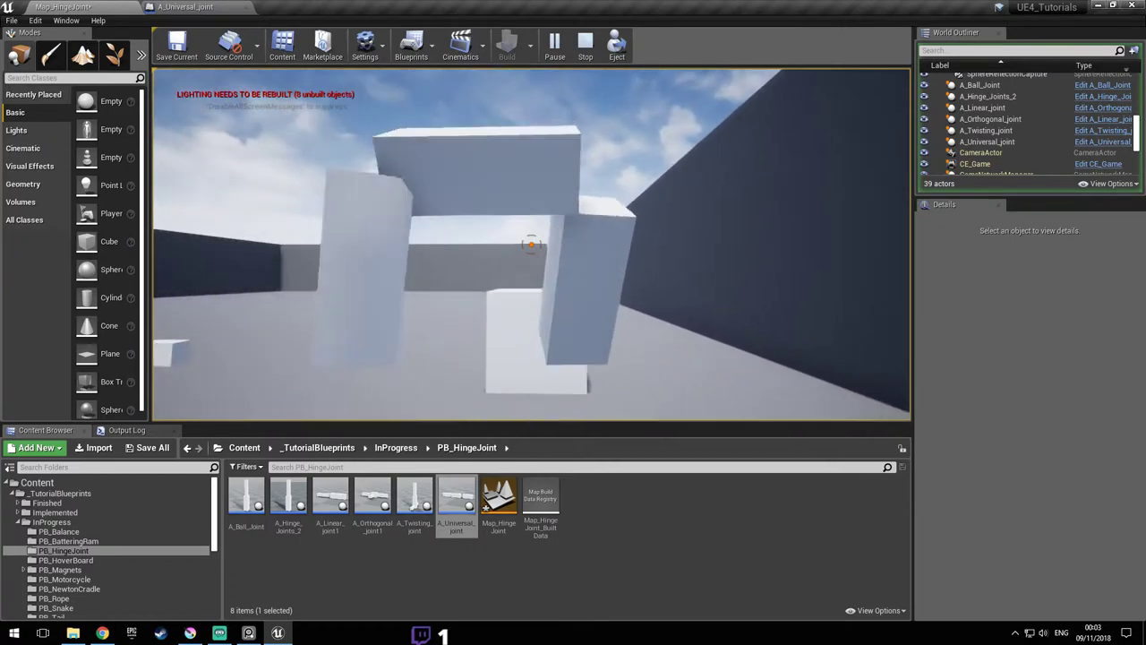
key(d)
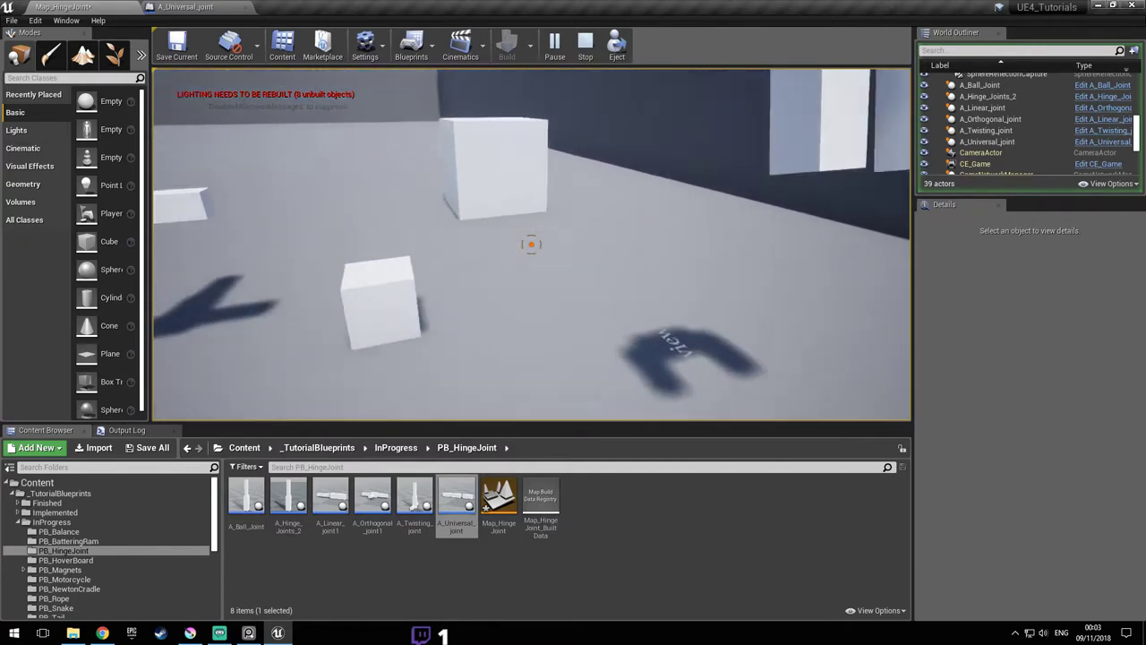
click(531, 244)
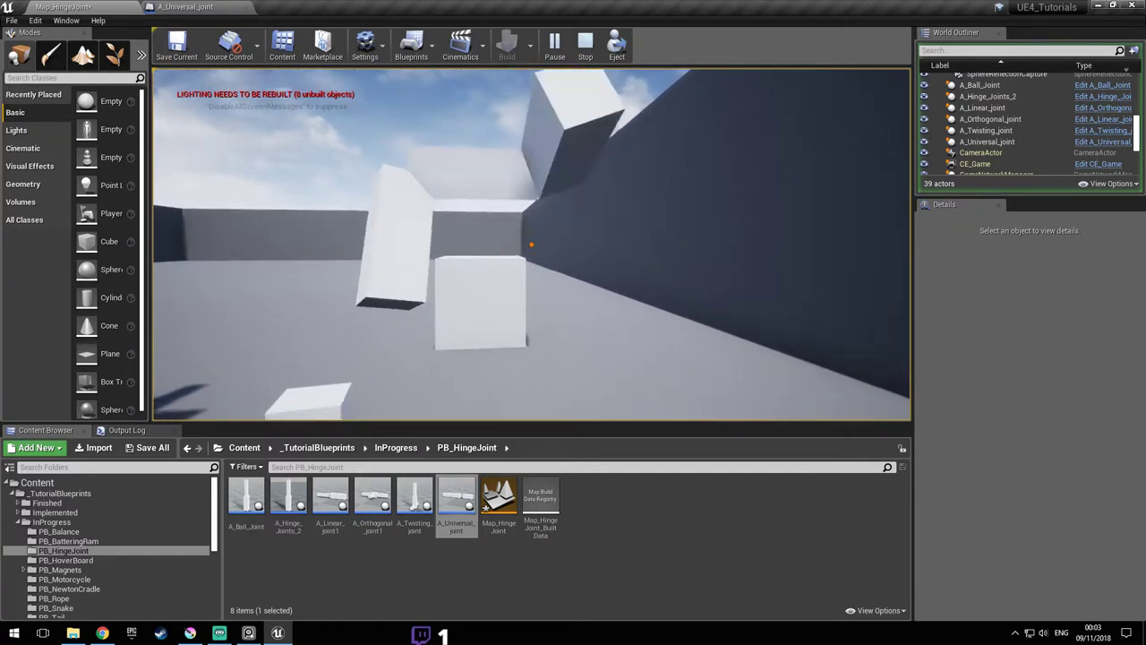
key(Escape)
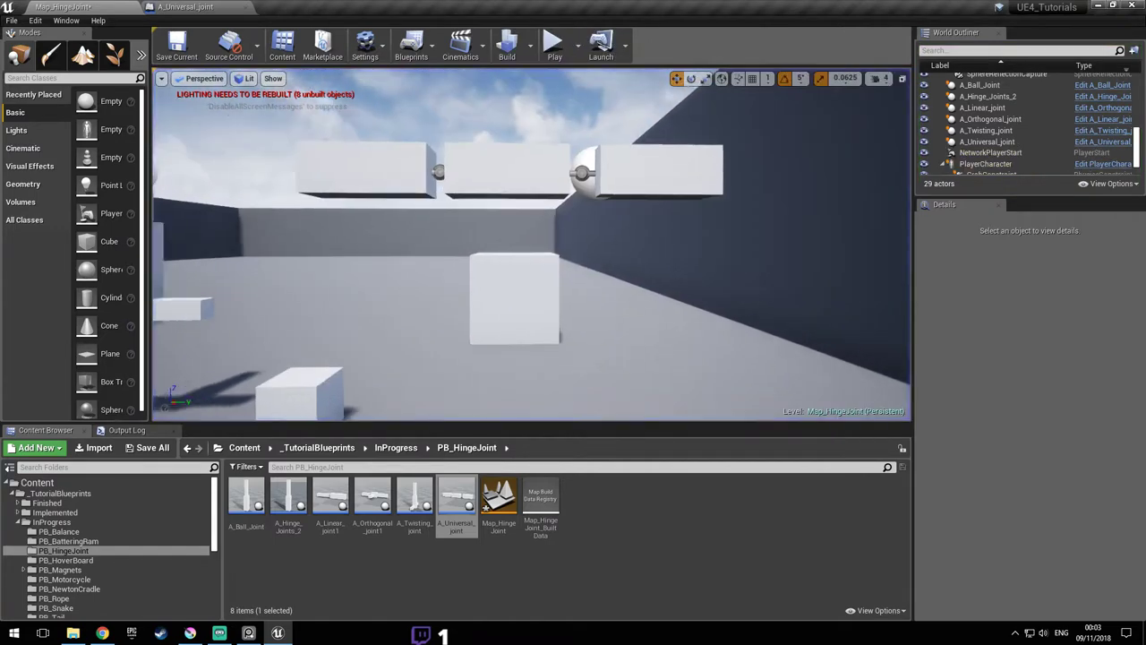
- Save the Map_HingeJoint level
key(ctrl+s)
key(s)
right_drag(538, 206, 528, 251)
right_drag(444, 197, 542, 222)
key(ctrl+s)
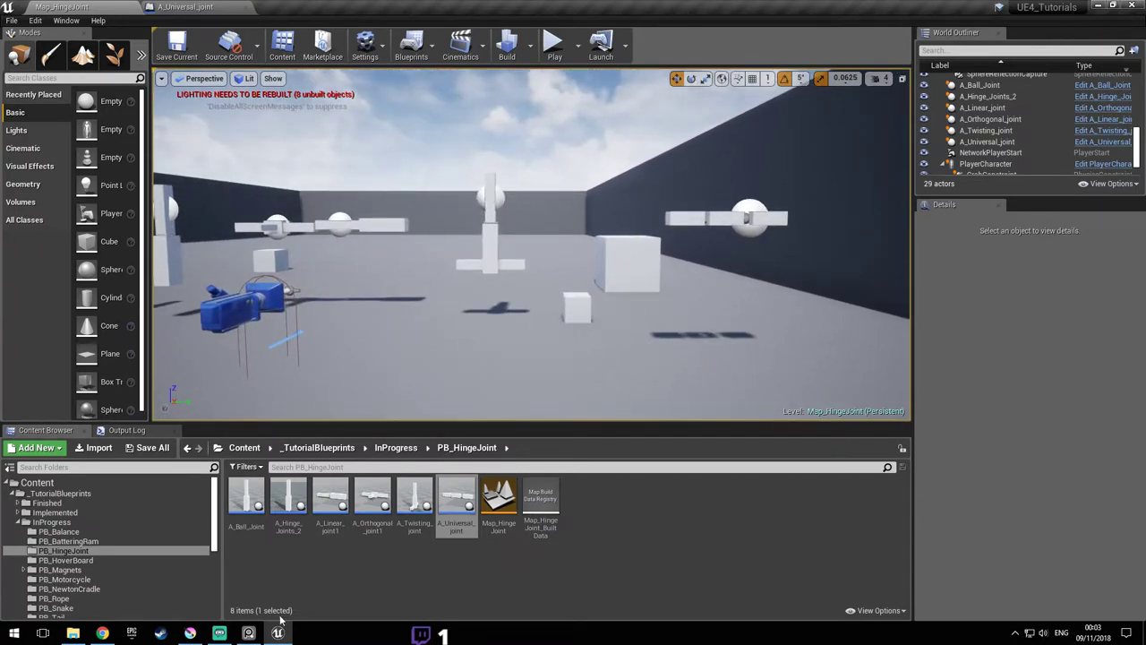
- Compare the joints built in the level with the reference picture of mechanical joint types
click(255, 633)
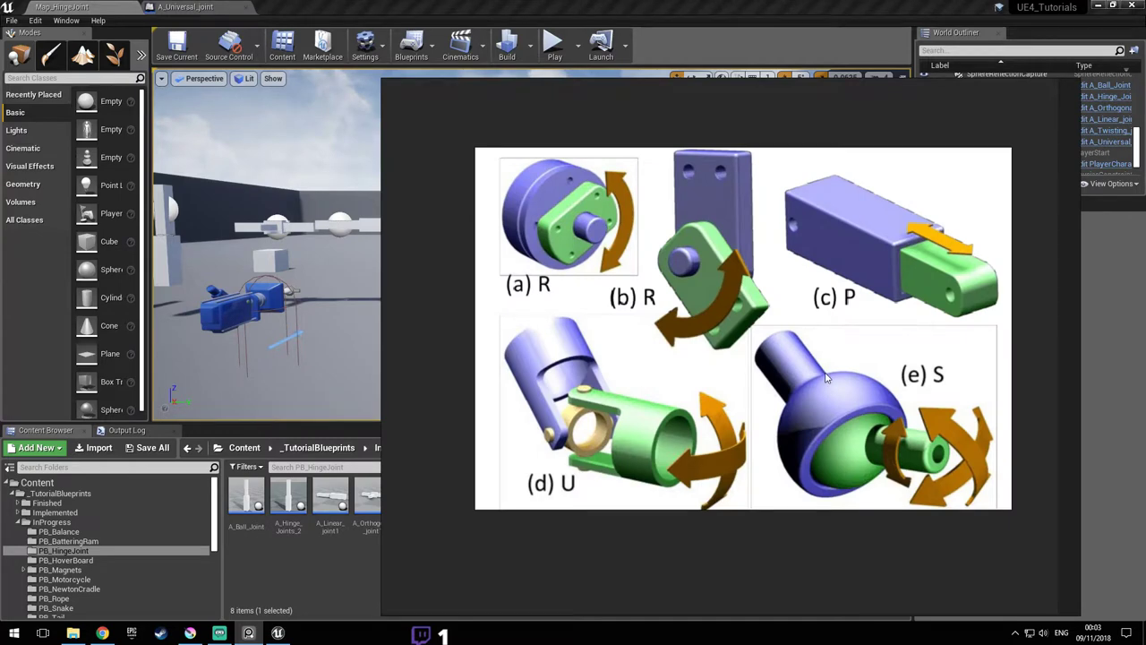
key(Escape)
right_drag(616, 248, 620, 253)
right_drag(287, 249, 394, 274)
right_drag(317, 276, 388, 340)
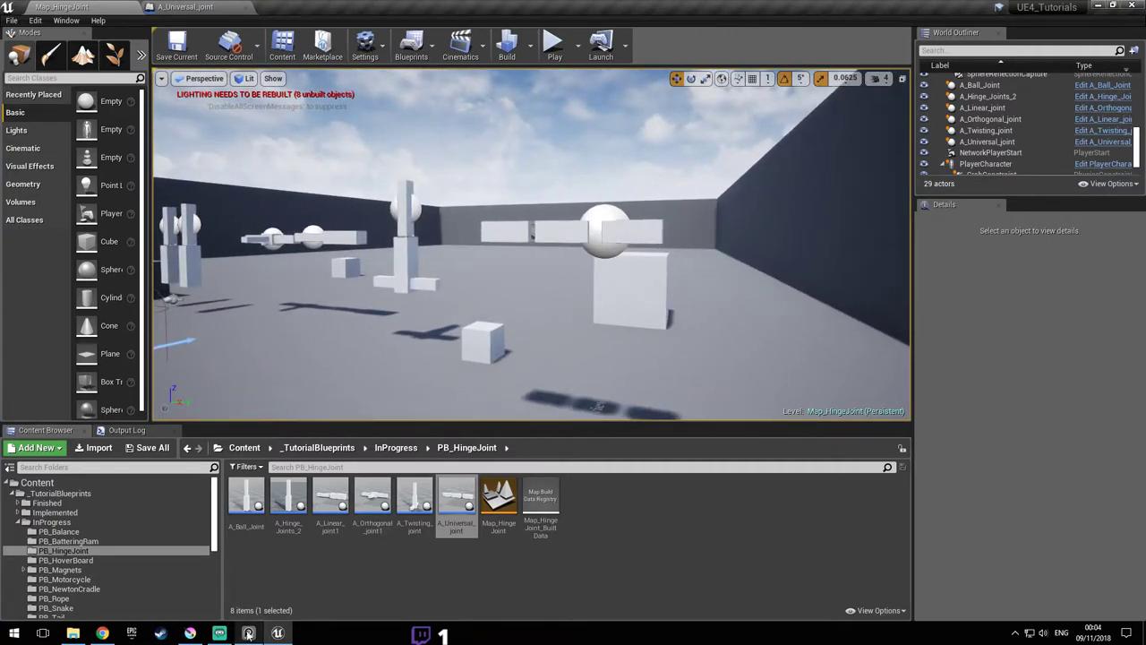
click(248, 633)
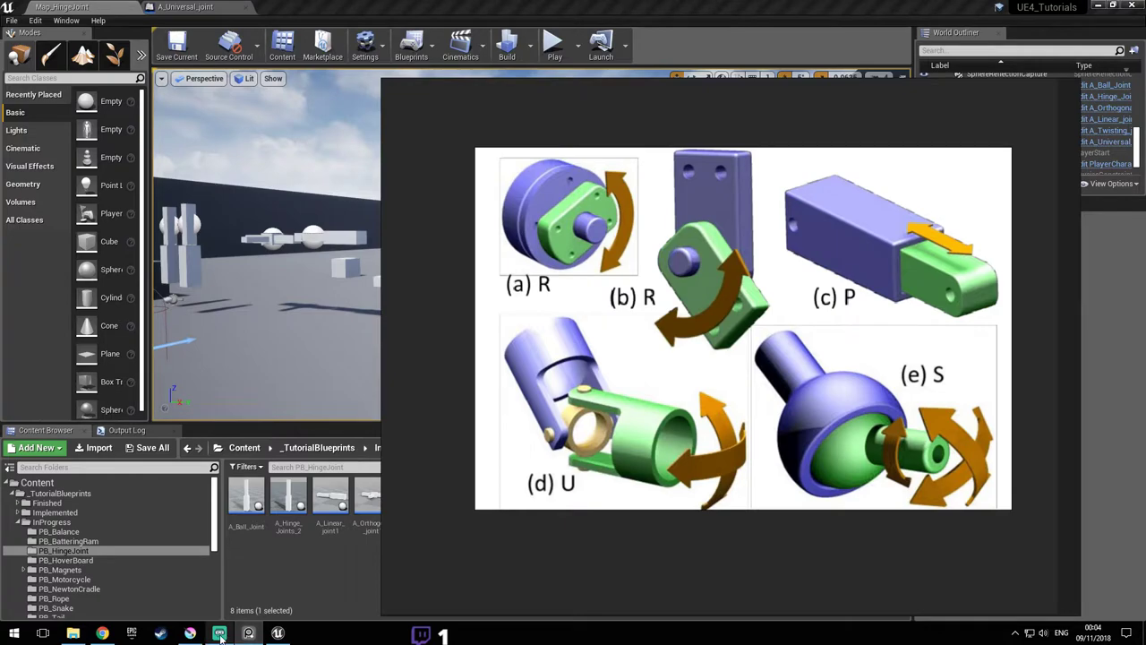
- Switch to Streamlabs OBS to check the live stream and chat, and return to the Unreal Editor
click(219, 634)
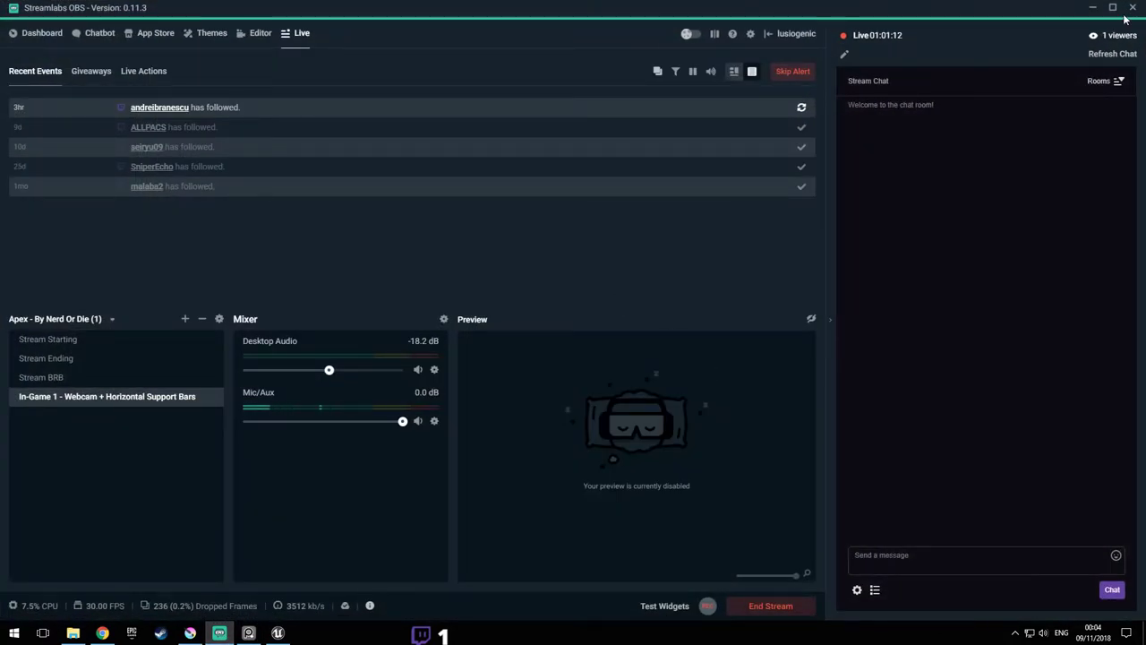
click(1103, 9)
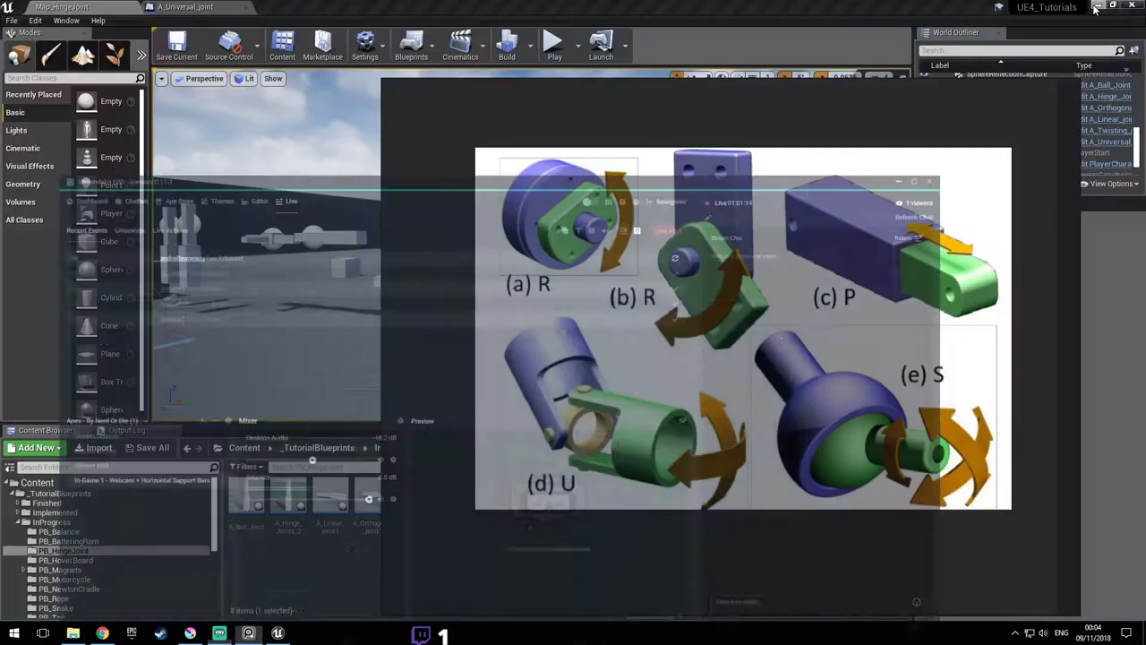
click(279, 633)
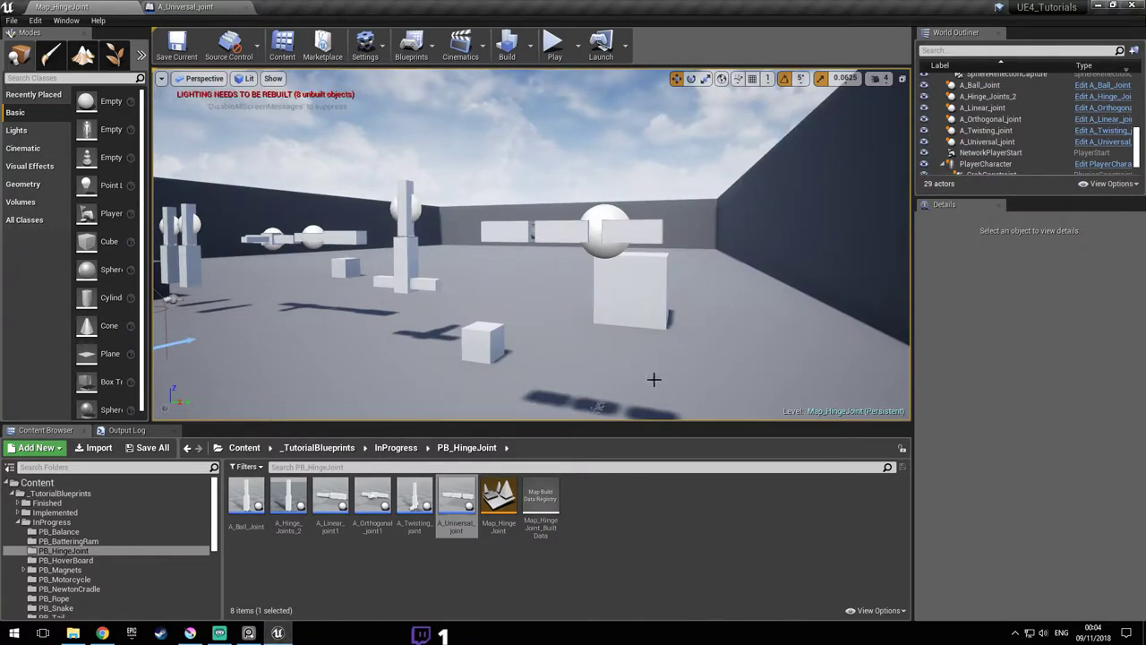
- Switch to Chrome, look through the image results for mechanical joints, and return to the Unreal Editor
click(102, 633)
scroll(734, 385, down, 3)
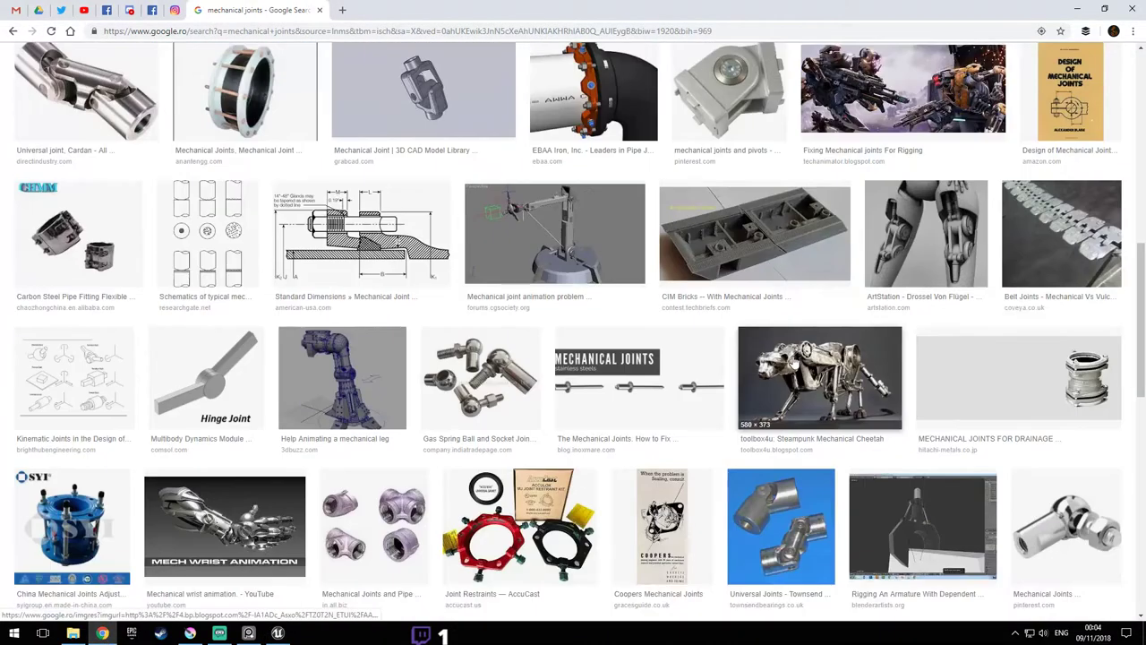
scroll(668, 336, down, 2)
click(278, 633)
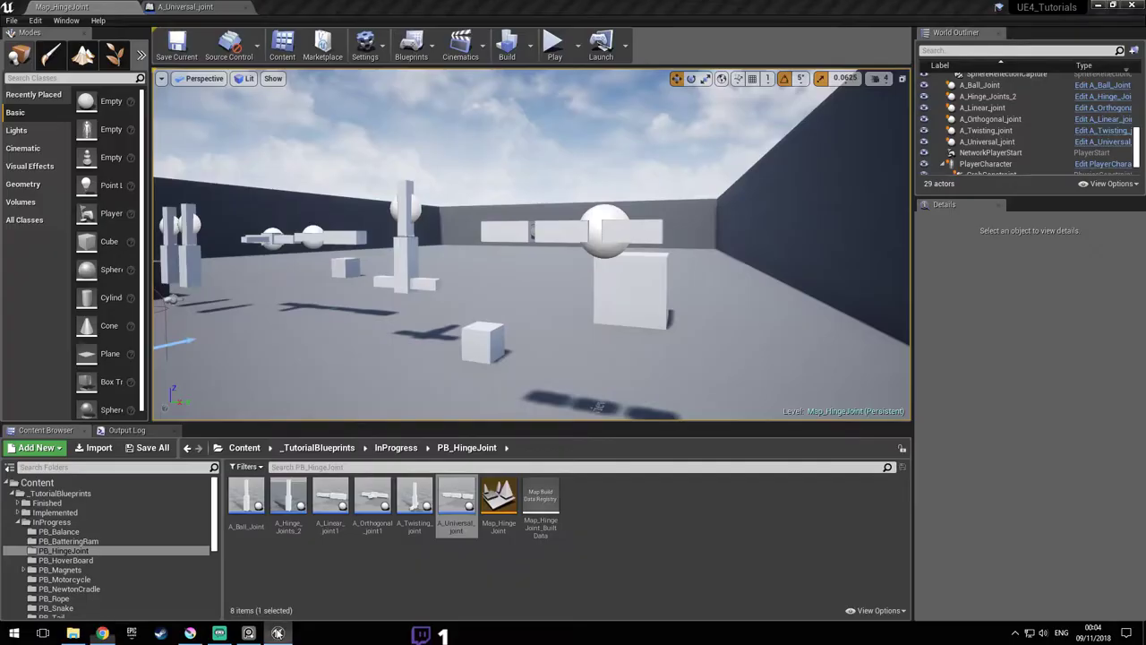
- Select the ball joint actor in the level and open its A_Ball_Joint blueprint for editing
right_drag(609, 223, 260, 287)
key(w)
right_drag(654, 349, 561, 286)
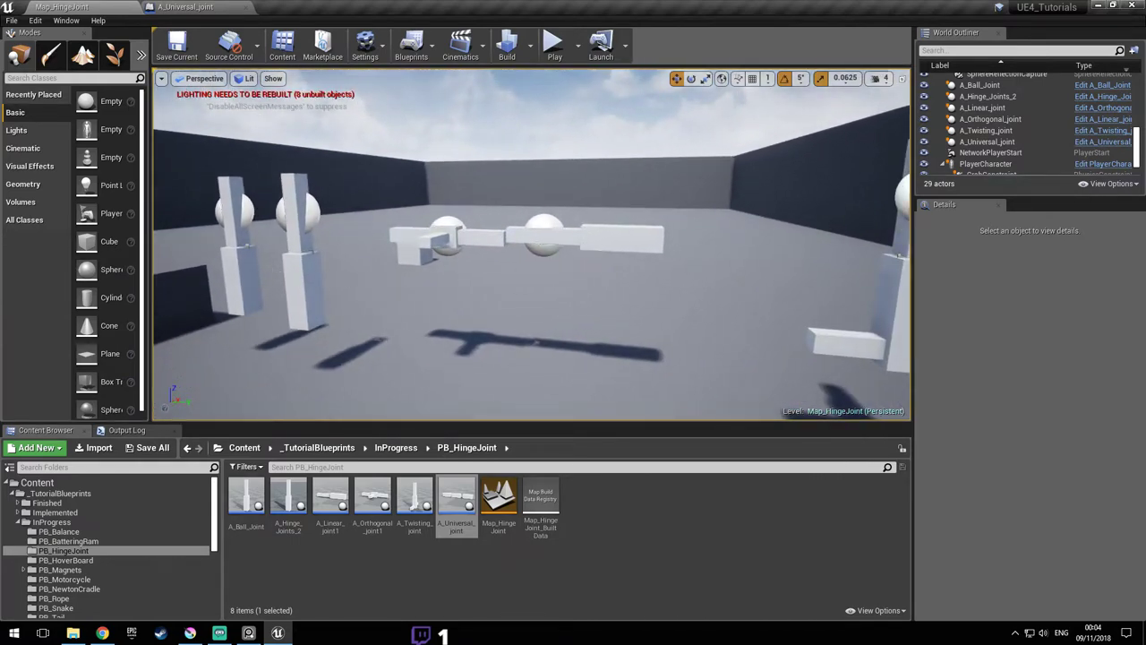
click(299, 279)
right_drag(299, 279, 242, 287)
key(w)
mouse_move(458, 350)
right_down()
mouse_move(434, 381)
mouse_move(432, 347)
mouse_move(474, 347)
right_up()
click(1113, 134)
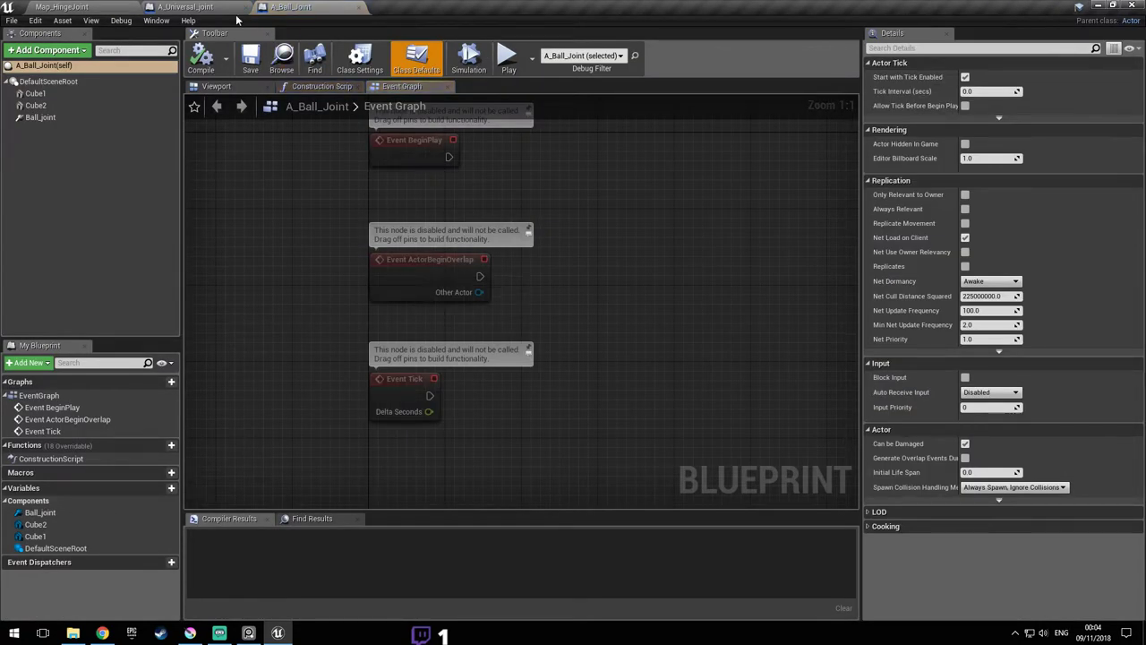
- Close the A_Universal_joint blueprint and show the 3D view of A_Ball_Joint
click(215, 6)
click(217, 7)
right_drag(435, 206, 550, 254)
click(251, 87)
- Examine how Cube1 and Cube2 of the ball joint are arranged, selecting each cube and viewing it from several angles
mouse_move(522, 292)
right_down()
mouse_move(522, 376)
mouse_move(522, 292)
right_up()
click(514, 344)
right_drag(511, 343, 529, 367)
right_drag(447, 268, 359, 249)
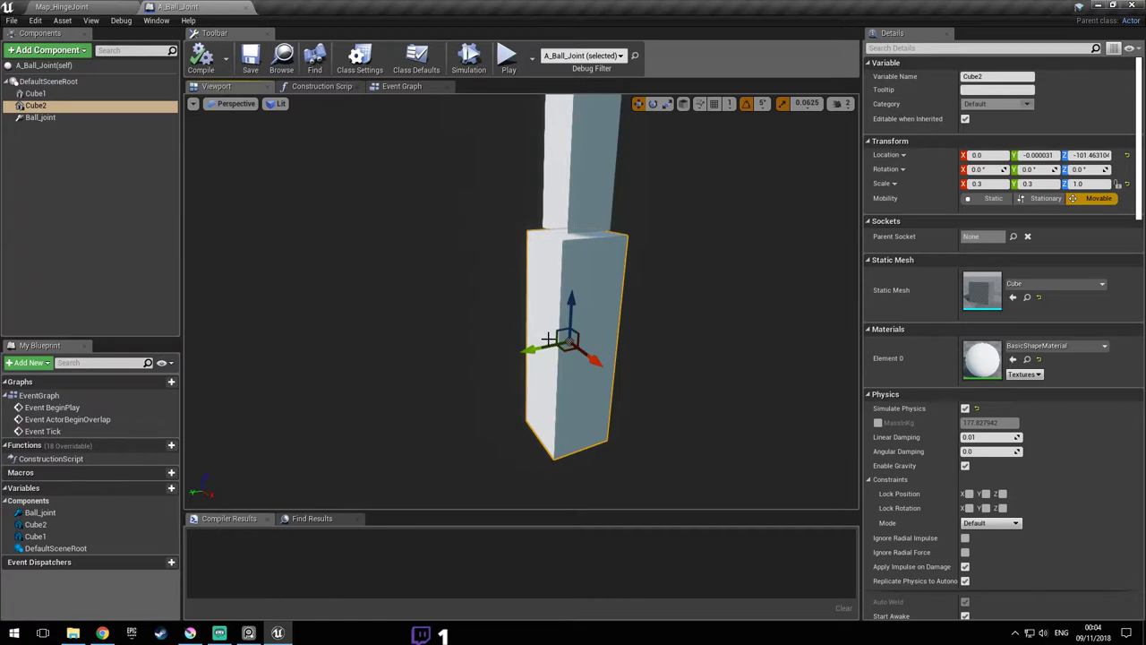
right_drag(548, 339, 573, 338)
right_drag(602, 268, 627, 277)
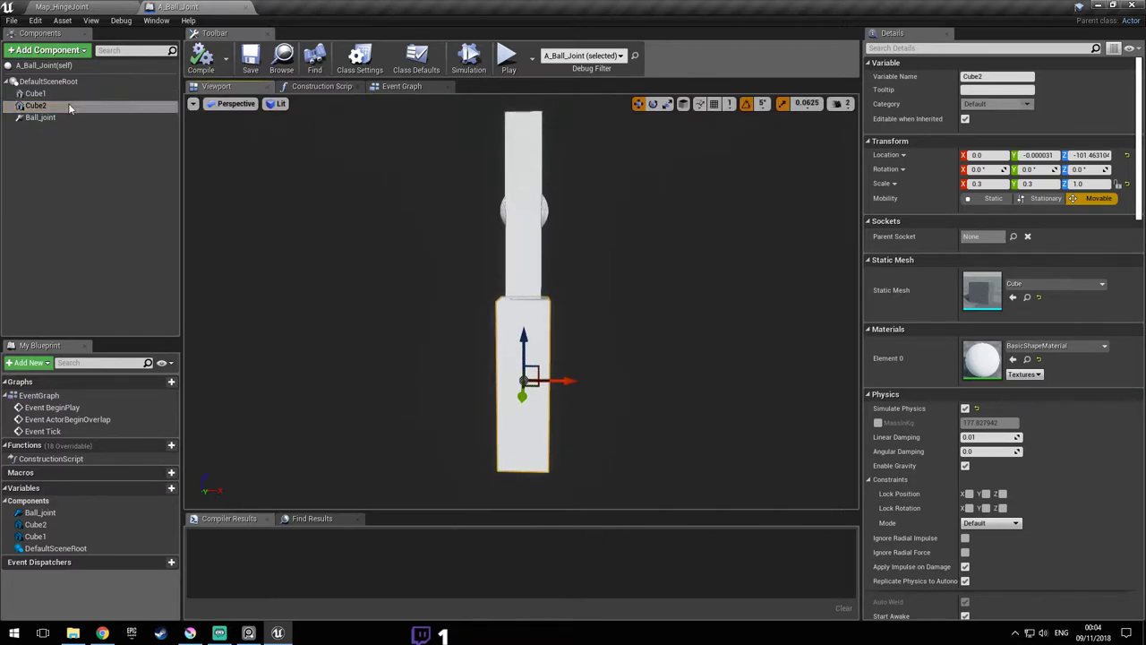
click(35, 93)
drag(563, 238, 539, 233)
click(70, 107)
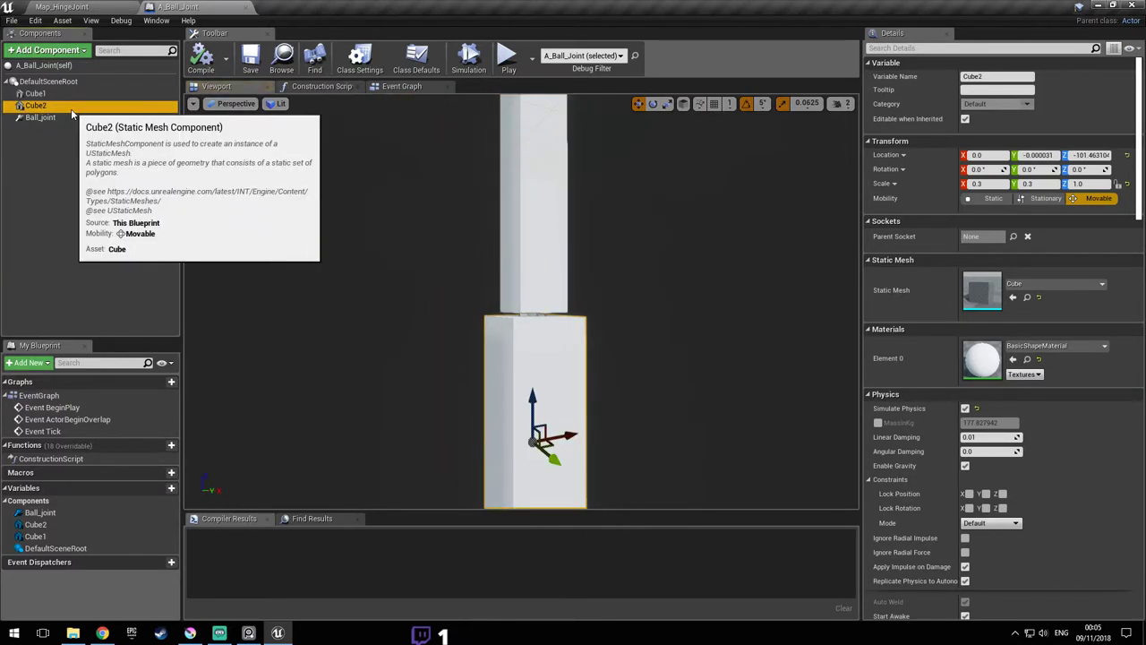
drag(485, 292, 472, 293)
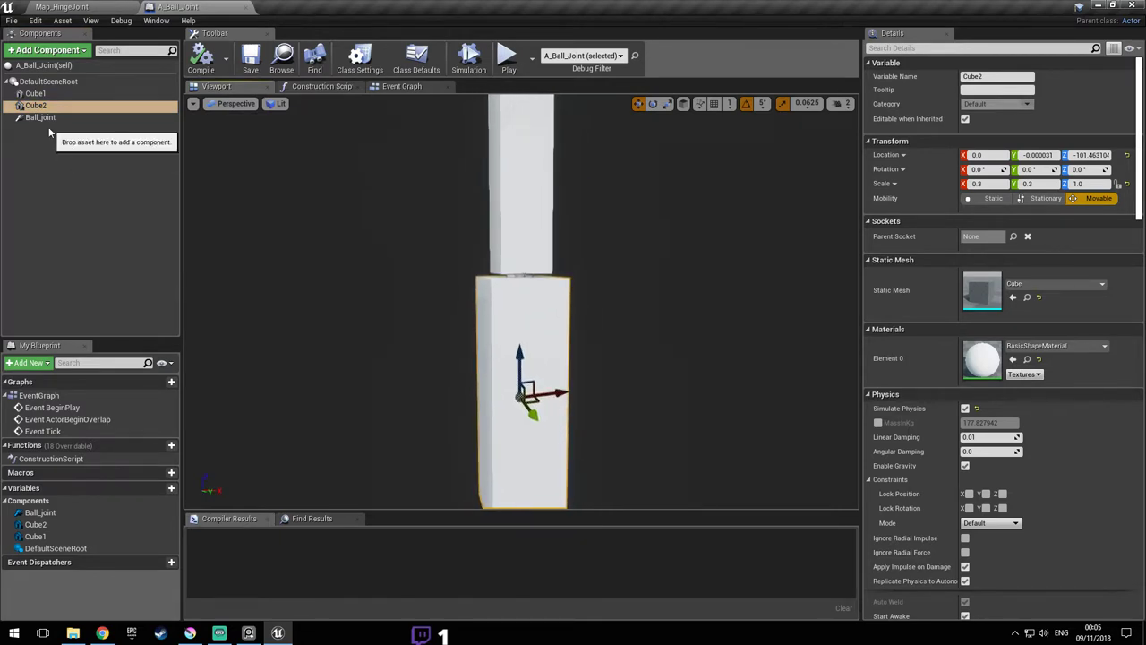
- Select the Ball_joint constraint in A_Ball_Joint and examine its Angular Limits settings and rotation limit shapes between the two cubes
right_drag(589, 244, 582, 253)
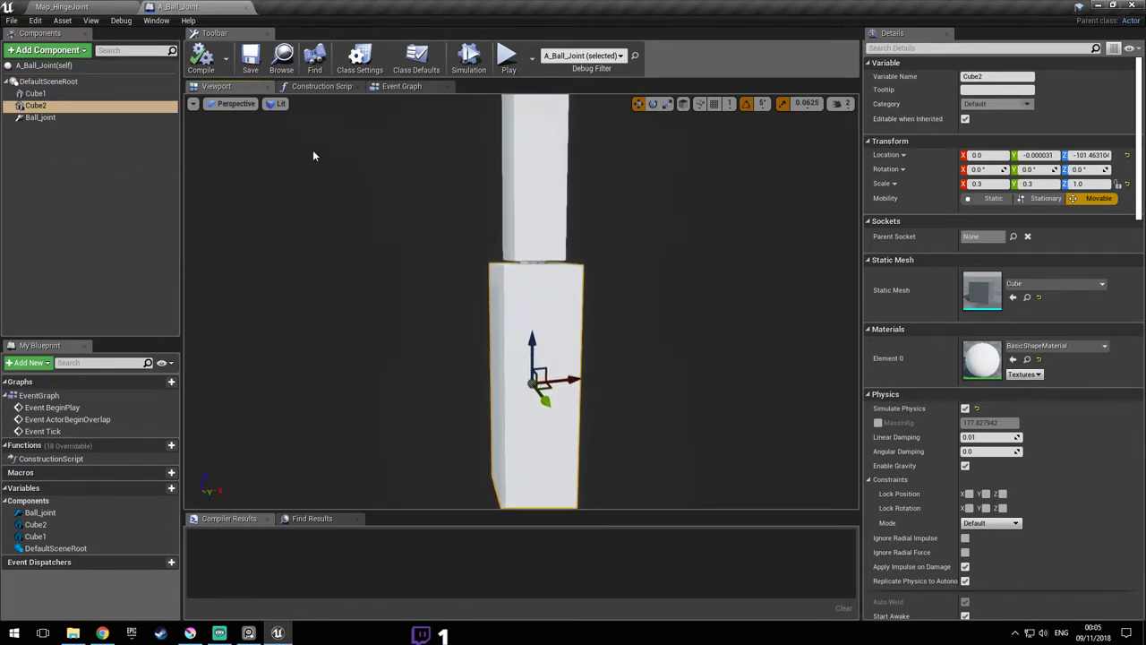
click(70, 117)
drag(435, 268, 466, 268)
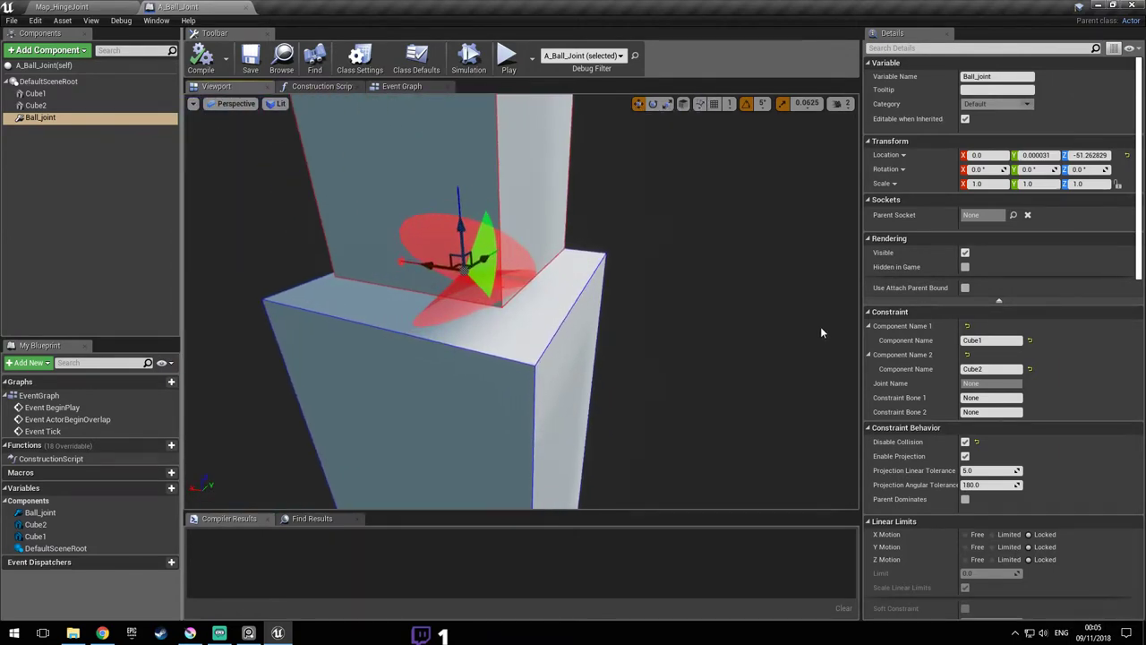
scroll(1062, 384, down, 10)
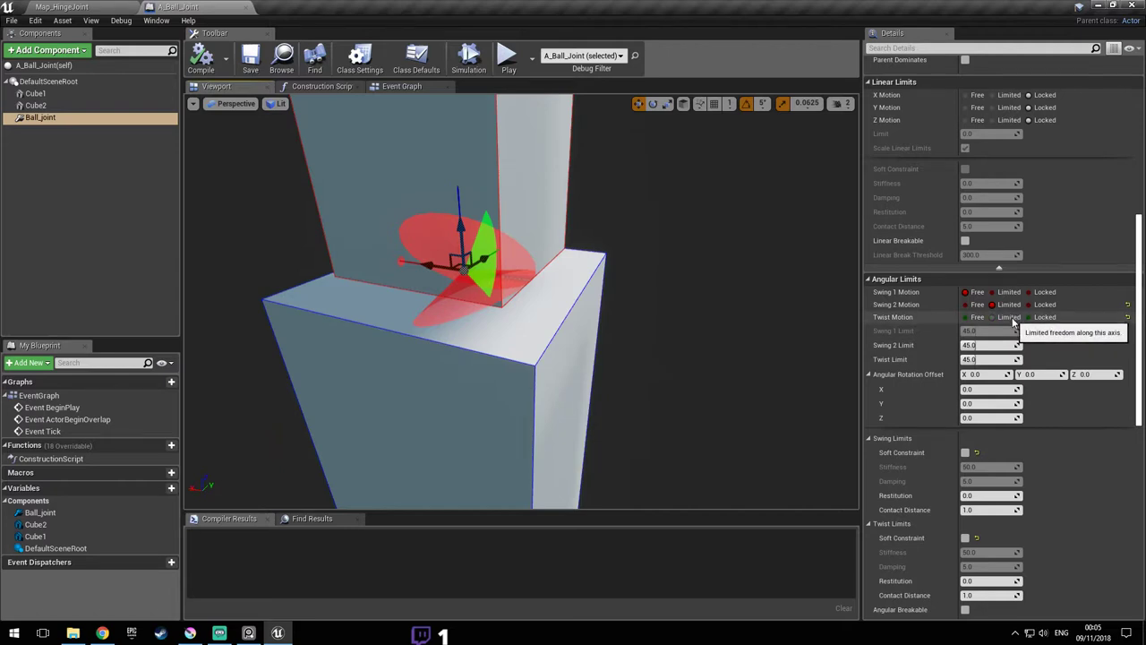
drag(659, 322, 609, 320)
right_drag(609, 320, 645, 326)
drag(541, 317, 524, 317)
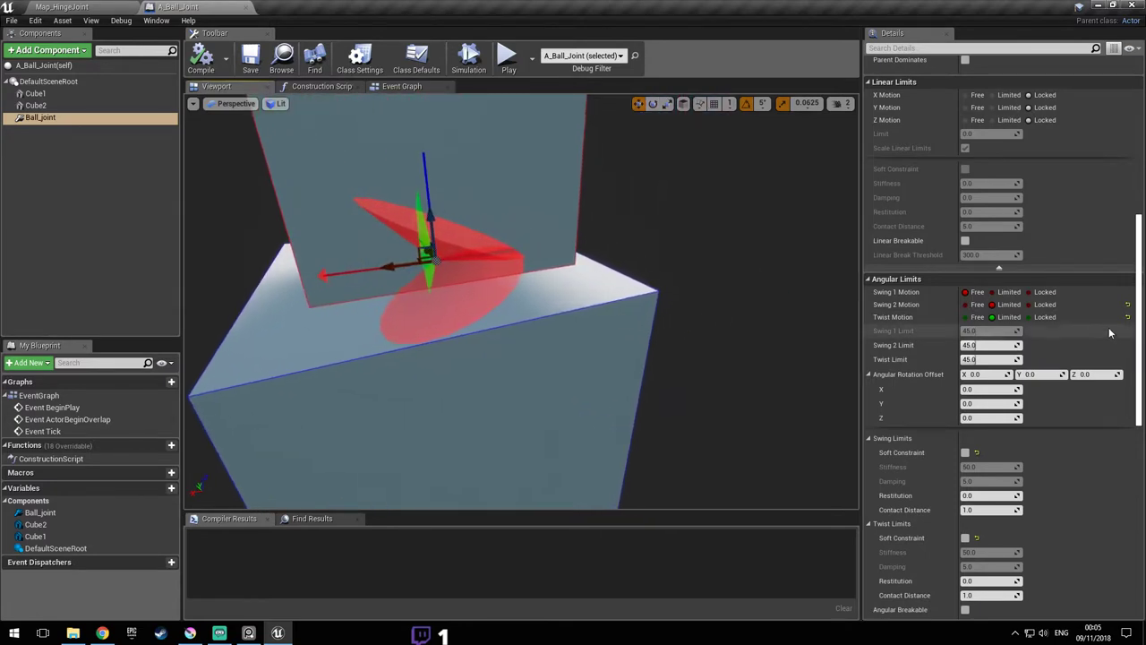
- Set Swing 1, Swing 2 and Twist Motion of the Ball_joint constraint to Locked, checking the joint in the 3D view
click(1045, 304)
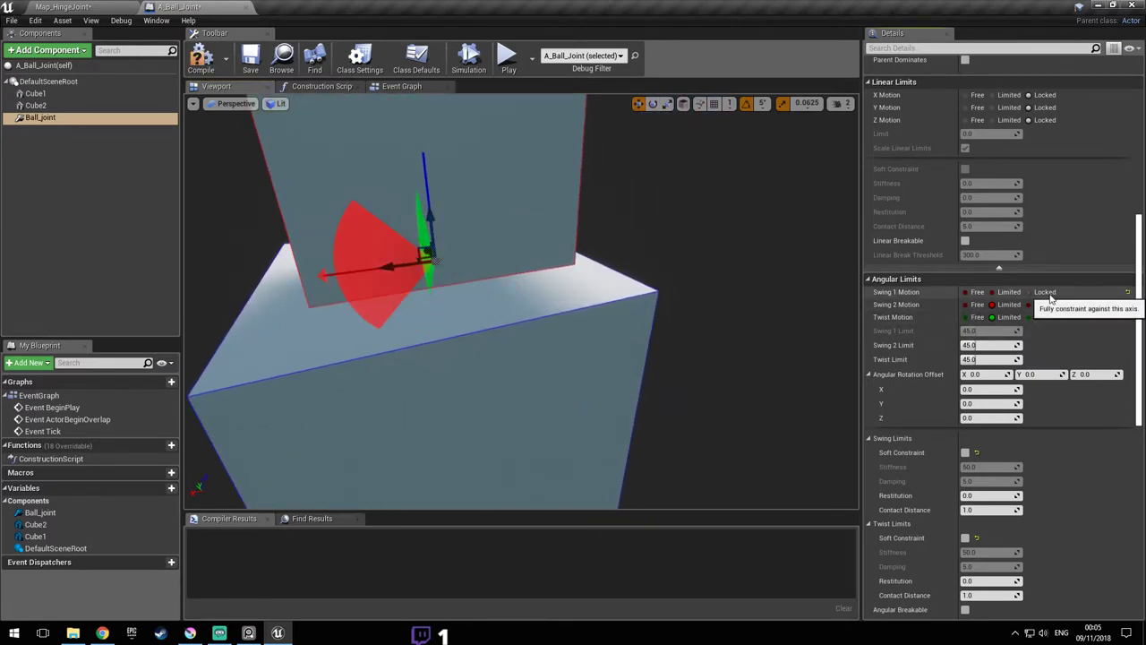
click(1045, 317)
right_drag(573, 321, 537, 324)
key(s)
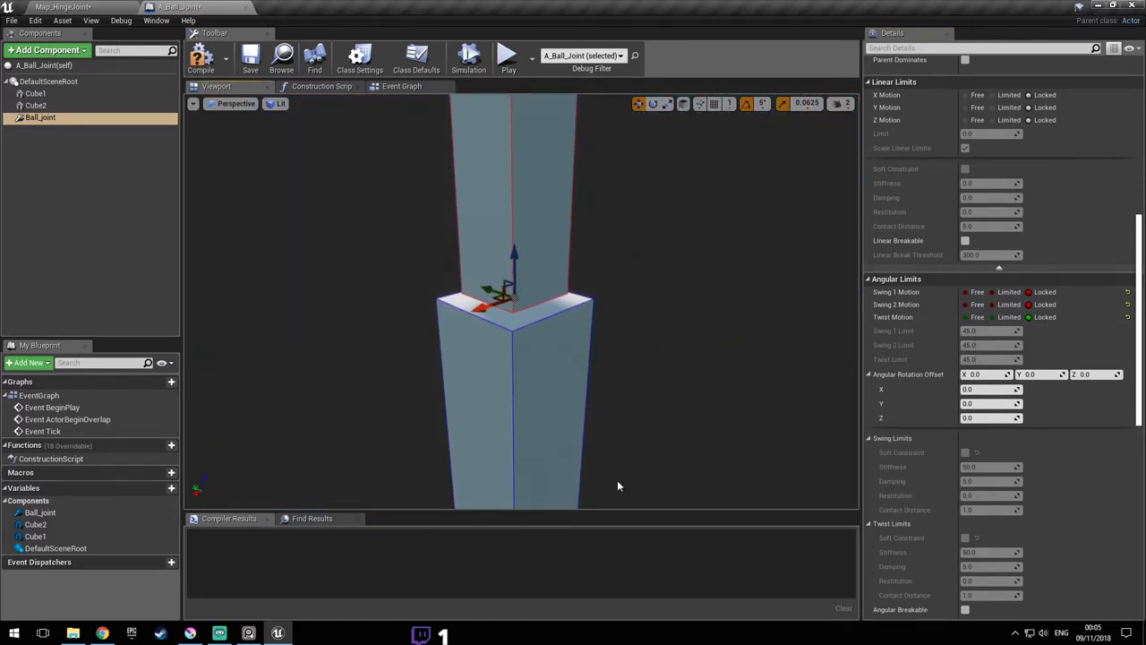
drag(528, 353, 313, 333)
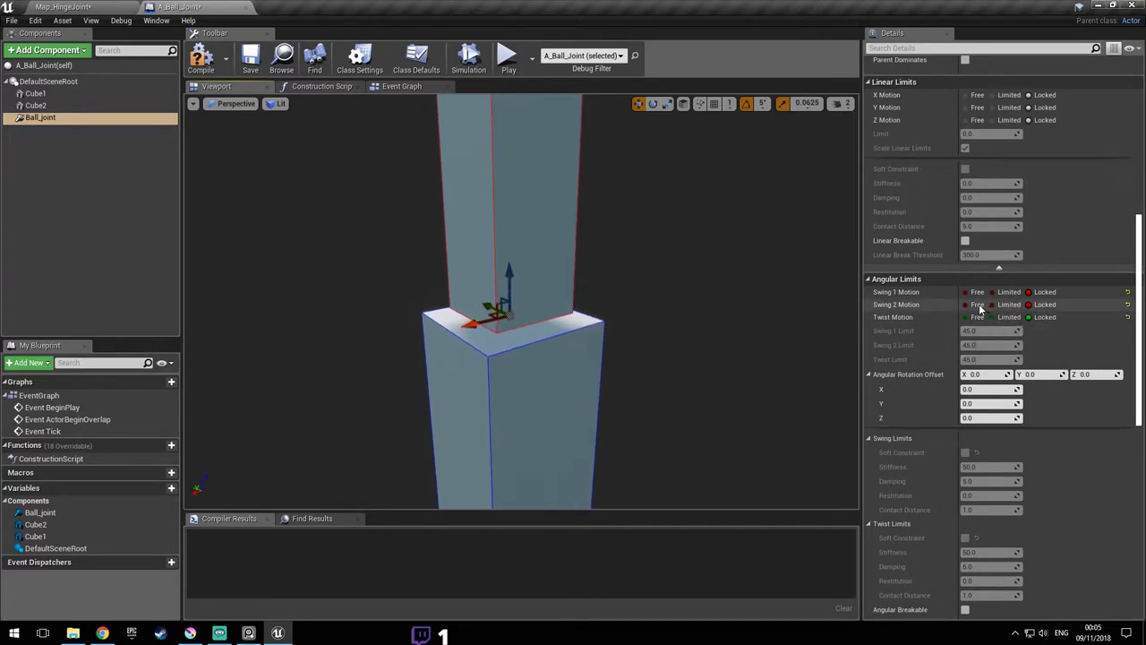
- Set Swing 2 Motion and Twist Motion of the Ball_joint constraint to Free and inspect the rotation shapes
right_drag(527, 353, 653, 358)
drag(466, 351, 403, 346)
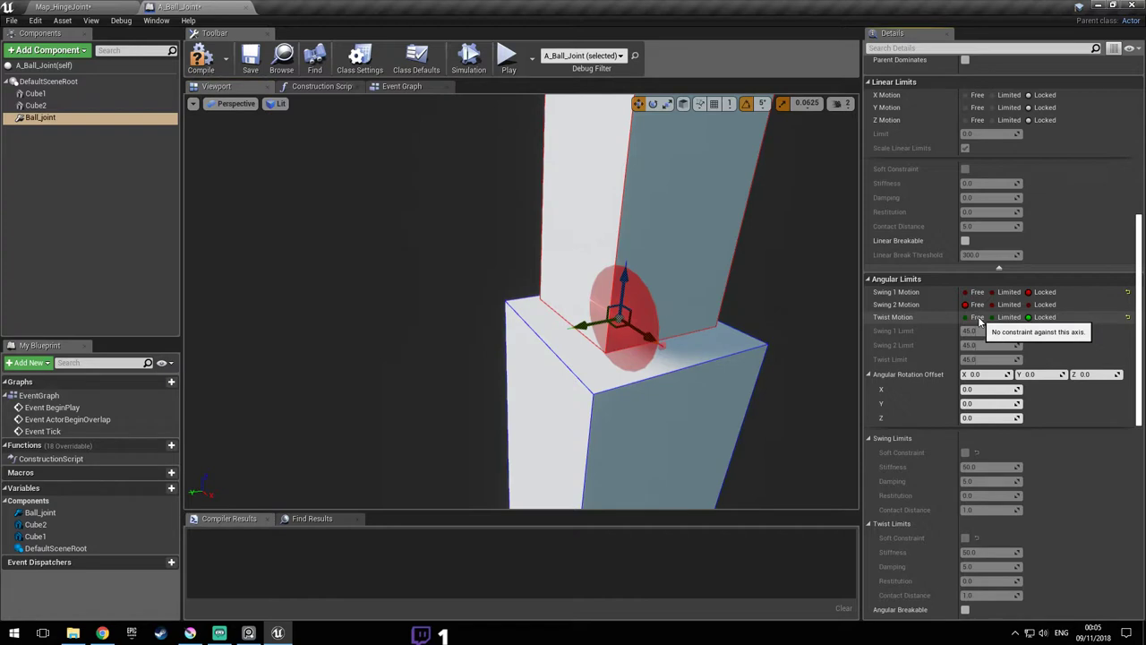
click(977, 317)
right_drag(531, 228, 559, 231)
drag(475, 231, 371, 343)
drag(549, 298, 385, 321)
mouse_move(608, 307)
right_down()
mouse_move(483, 296)
mouse_move(608, 307)
right_up()
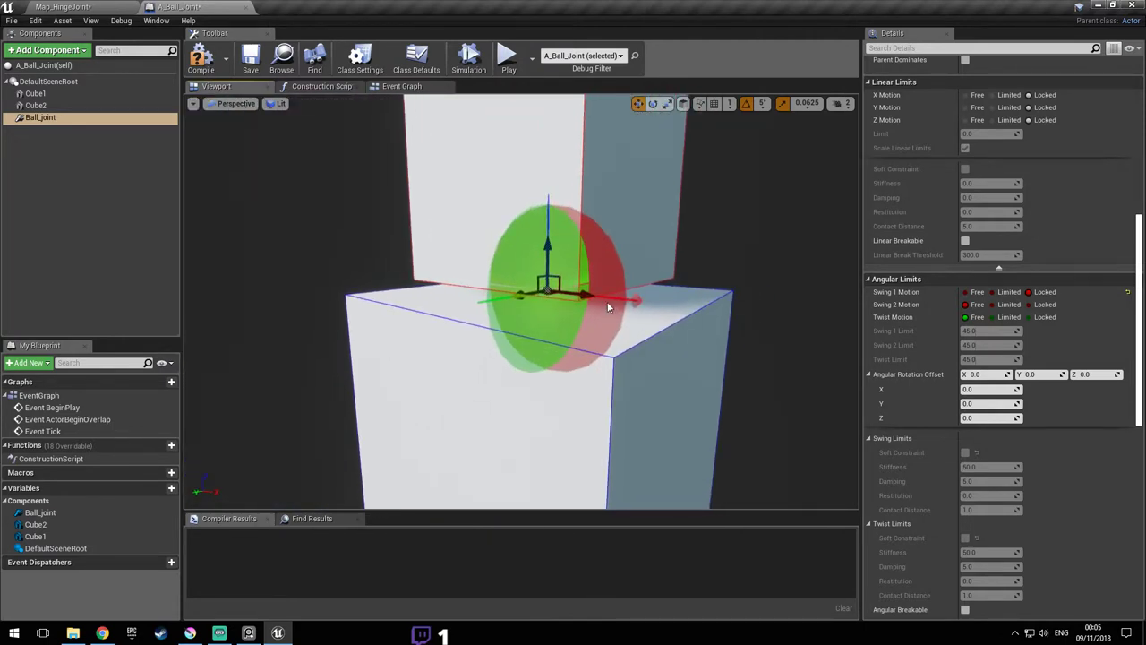
- Set Swing 2 Motion and Twist Motion of the Ball_joint constraint to Limited, and compile and save the blueprint
click(1009, 306)
click(1009, 318)
right_drag(627, 309, 788, 313)
right_drag(573, 304, 595, 294)
click(220, 61)
click(249, 59)
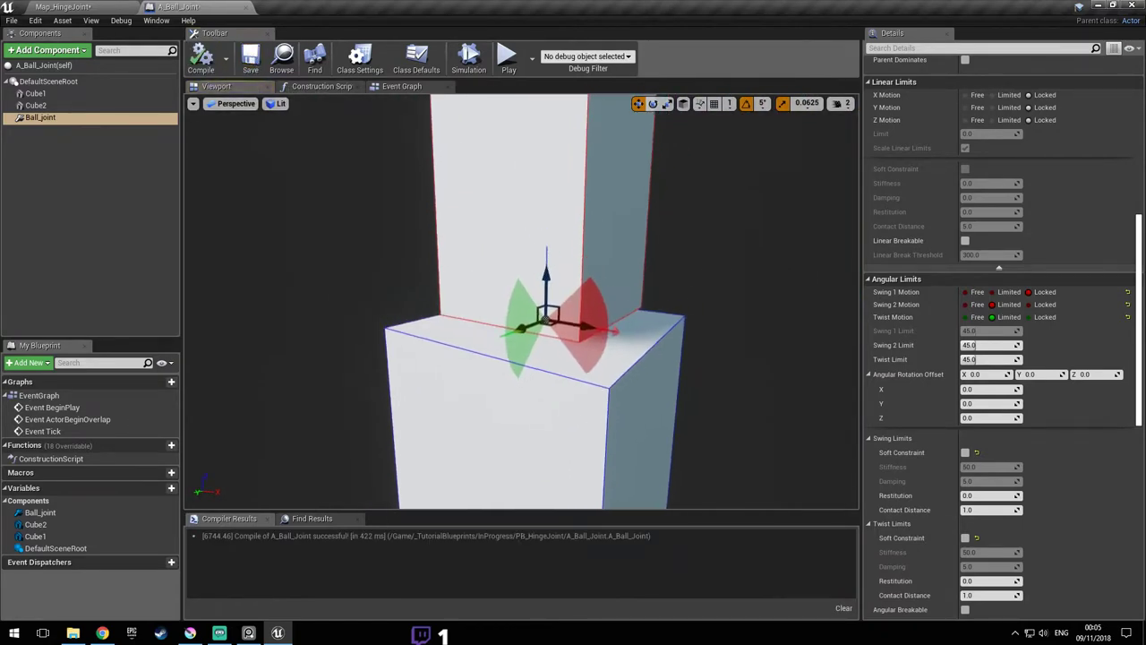
- Return to the Map_HingeJoint level and move the A_Ball_Joint actor to open floor at about X 910, Y 800
click(91, 7)
right_drag(365, 131, 331, 138)
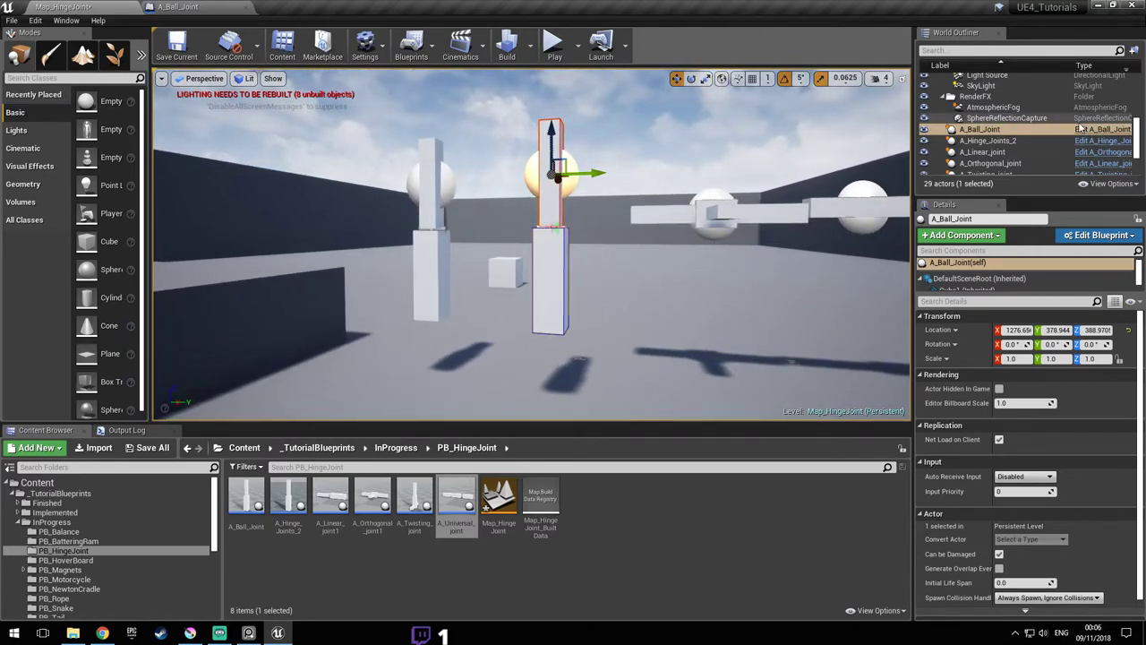
mouse_move(437, 237)
right_down()
mouse_move(501, 300)
mouse_move(488, 255)
mouse_move(437, 237)
right_up()
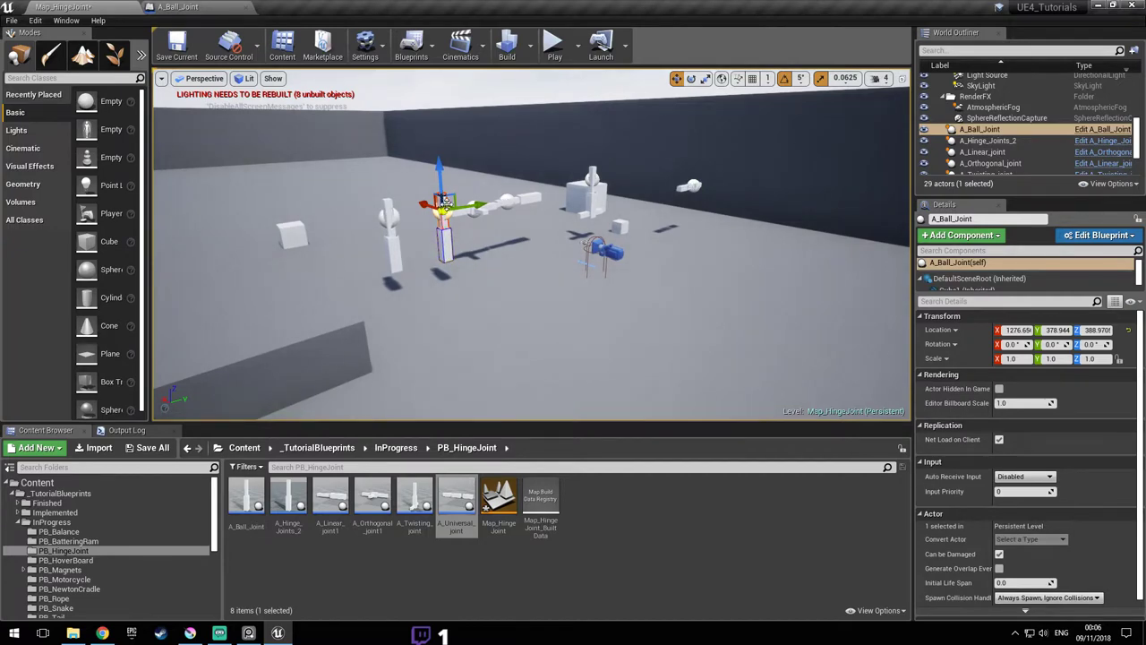
key(f)
shift+drag(571, 175, 482, 241)
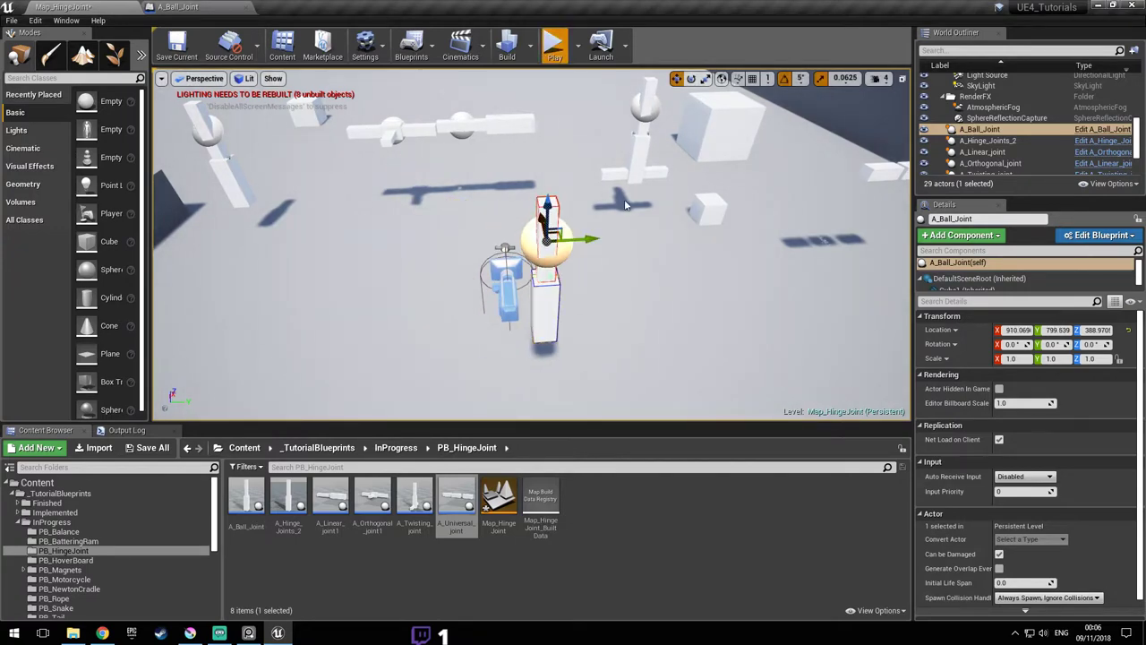
- Playtest the level, pushing the ball joint's lower cube from several sides with Swing 1 locked, and stop the session
key(alt+p)
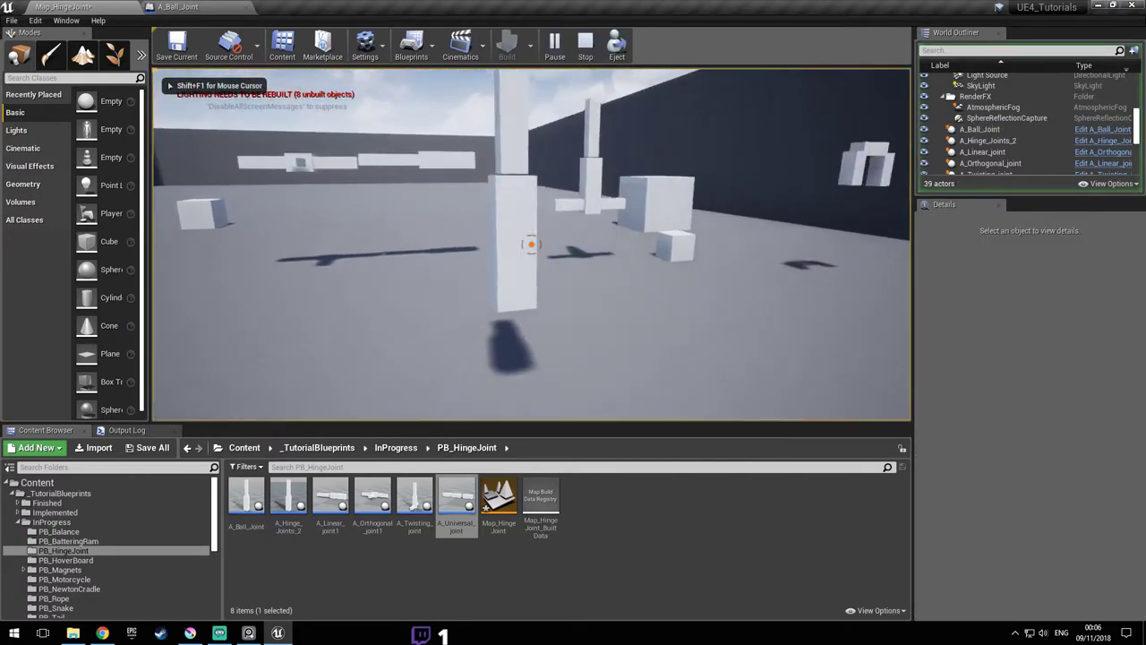
key(d)
click(531, 244)
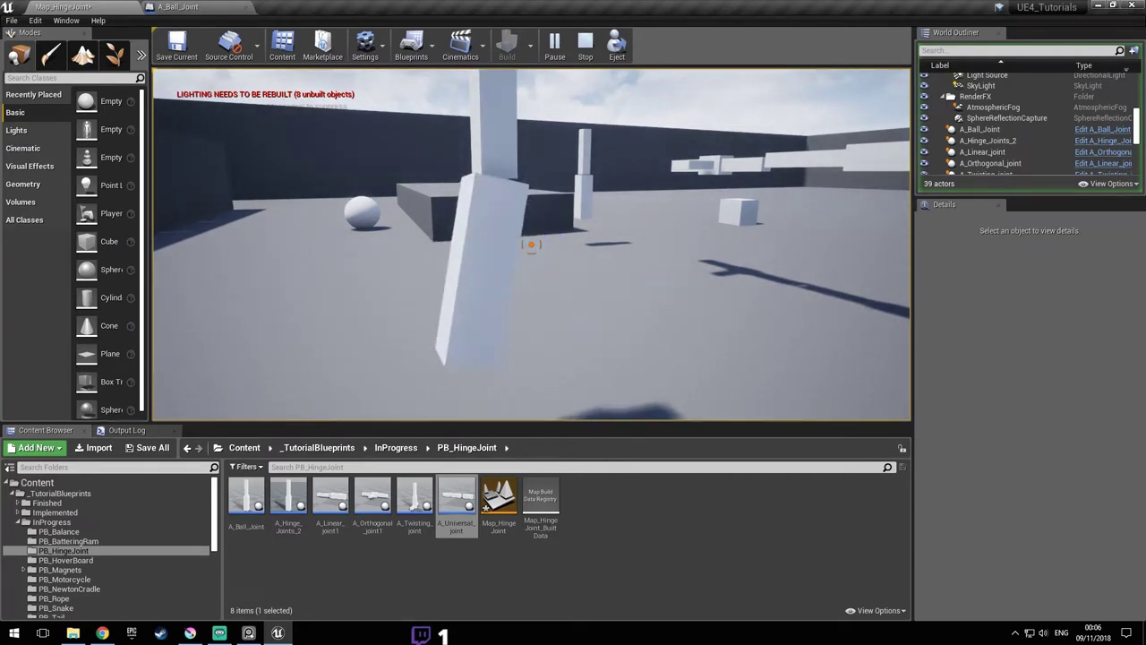
key(d)
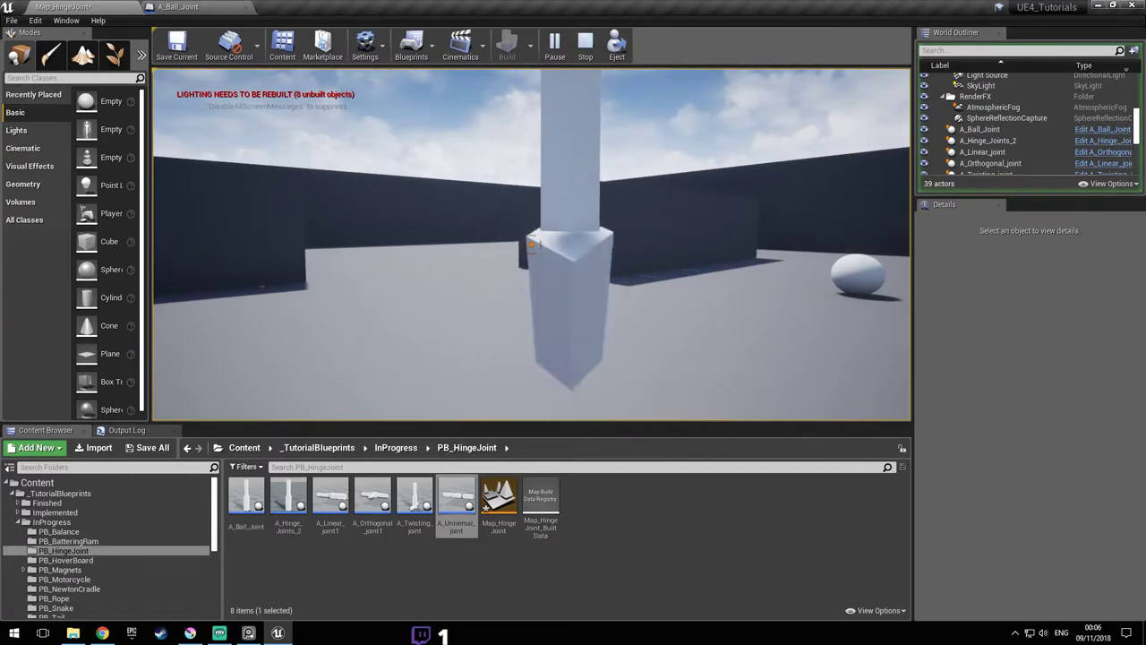
key(a)
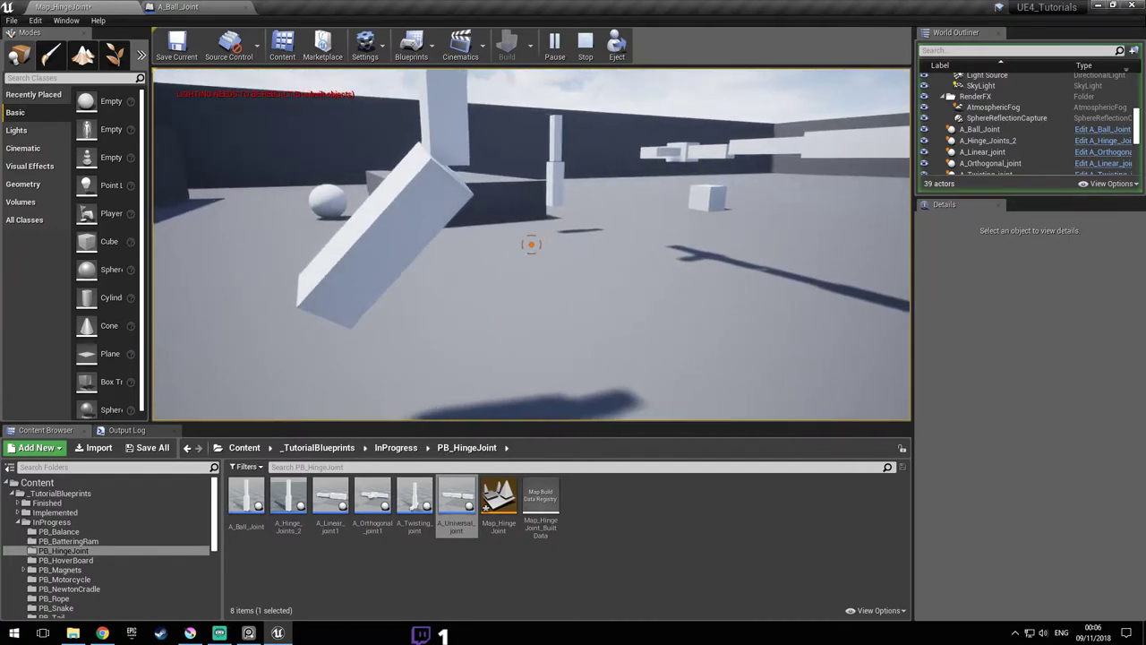
key(Escape)
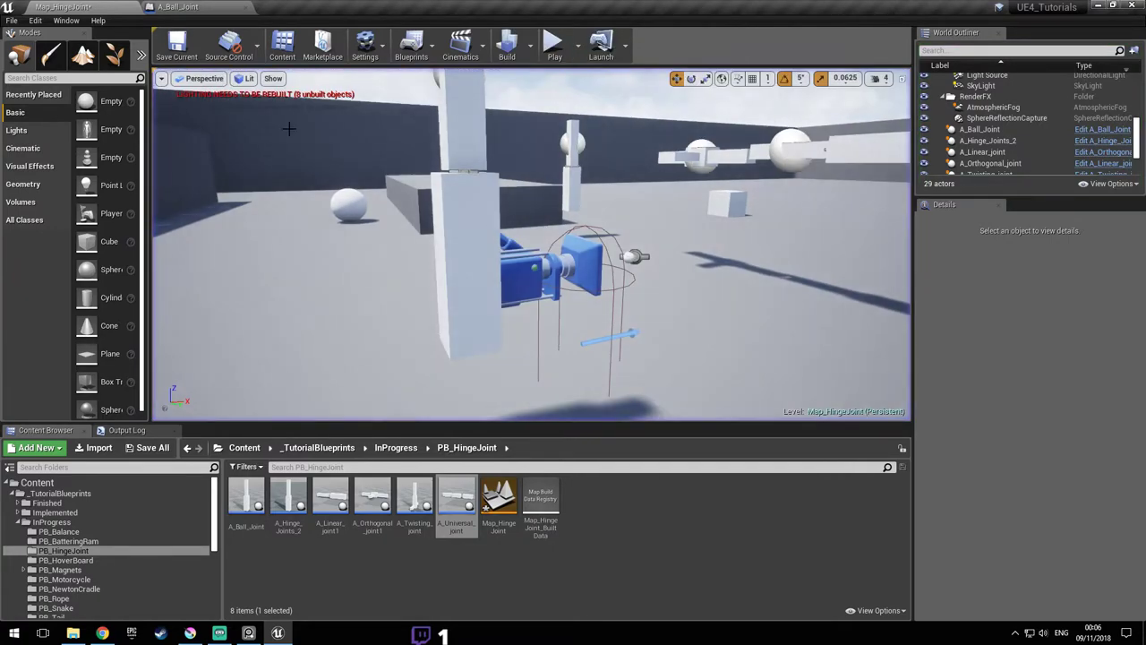
- Set Swing 1 Motion of the Ball_joint constraint in A_Ball_Joint to Limited and view its limit cone
click(219, 8)
drag(537, 251, 573, 313)
right_drag(573, 314, 556, 296)
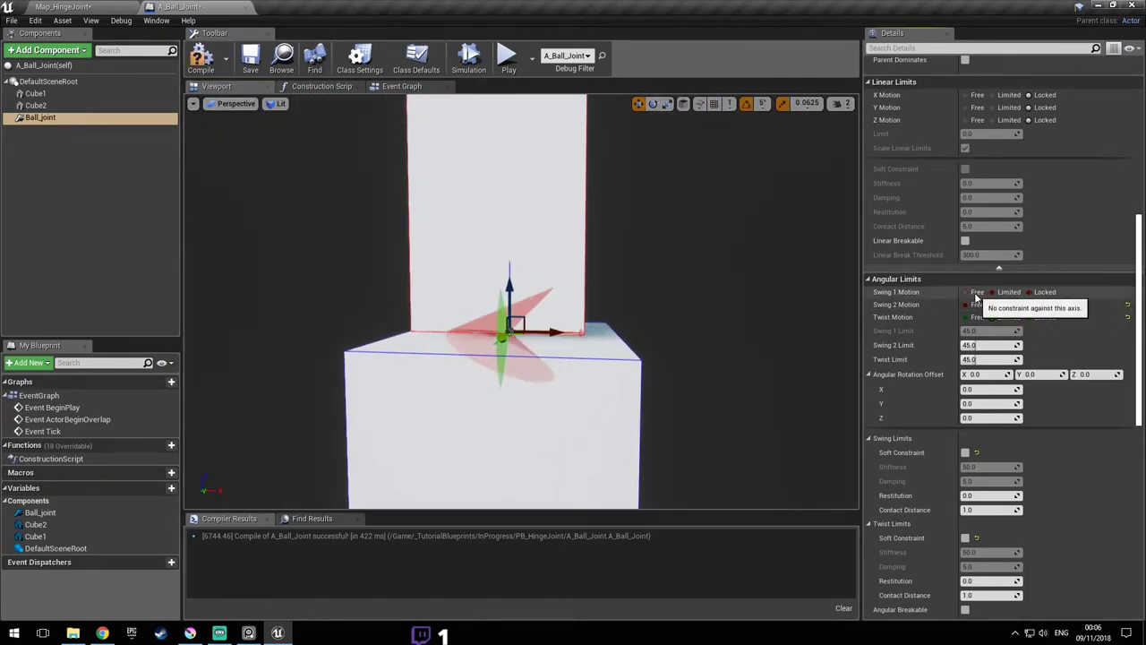
right_drag(573, 322, 555, 367)
drag(555, 359, 582, 359)
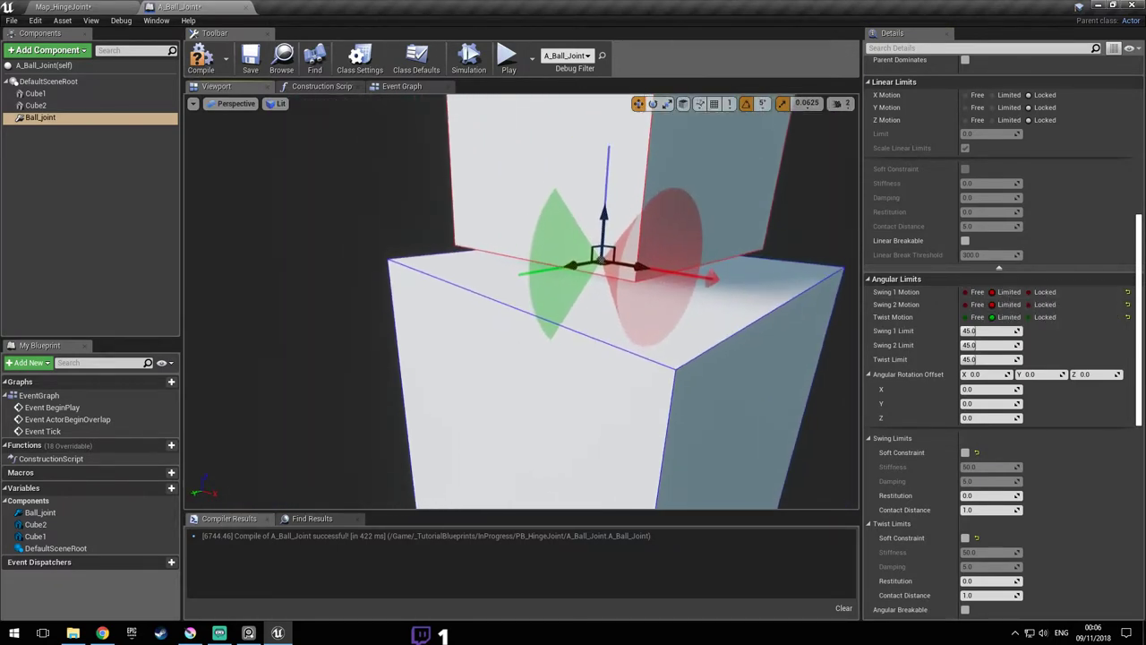
- Playtest the level to check how the ball joint swings with all three angular motions limited, and end play
click(120, 9)
click(554, 45)
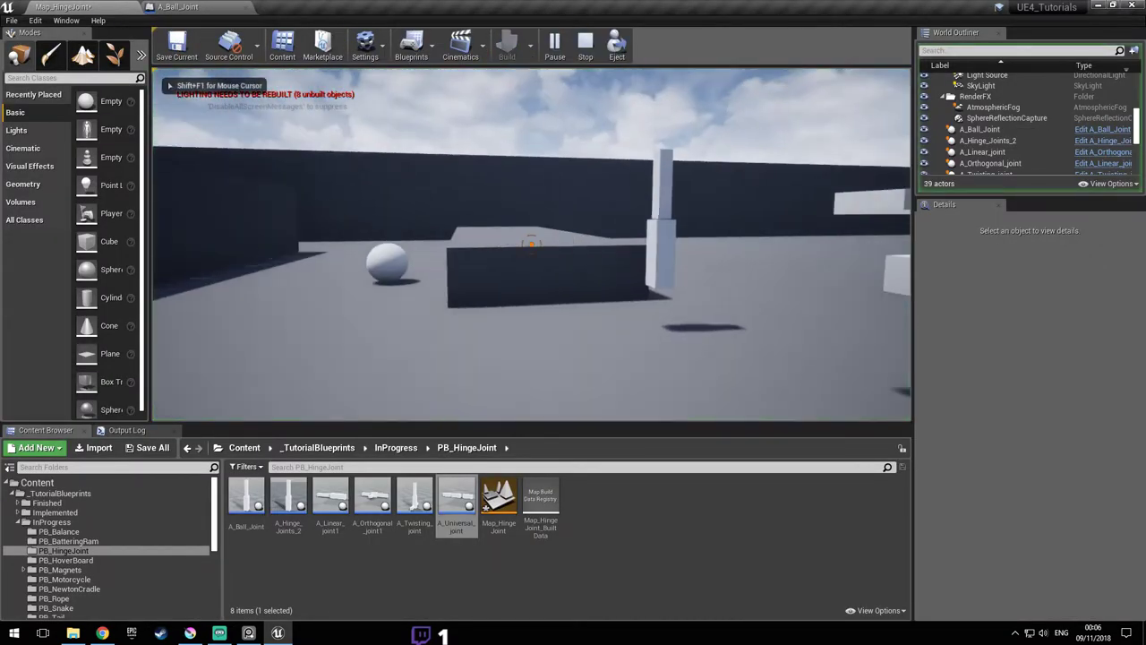
key(w)
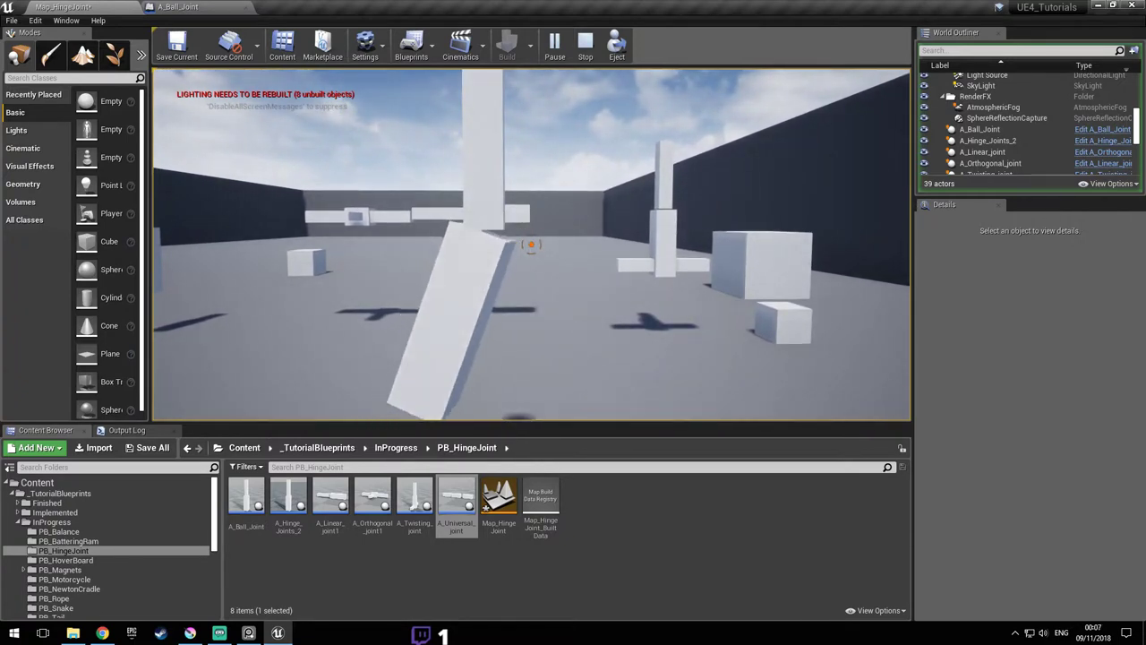
key(shift+F1)
key(Escape)
- Set the Swing 1 Limit of the Ball_joint constraint in A_Ball_Joint to 179 and save the blueprint
click(177, 7)
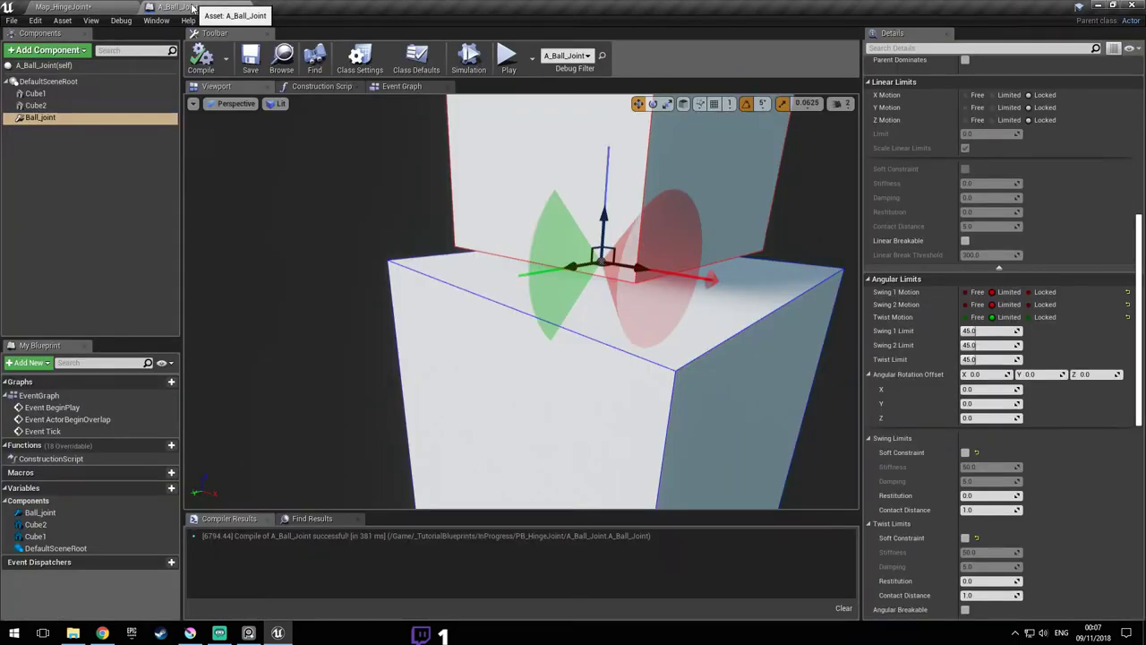
right_drag(555, 228, 462, 241)
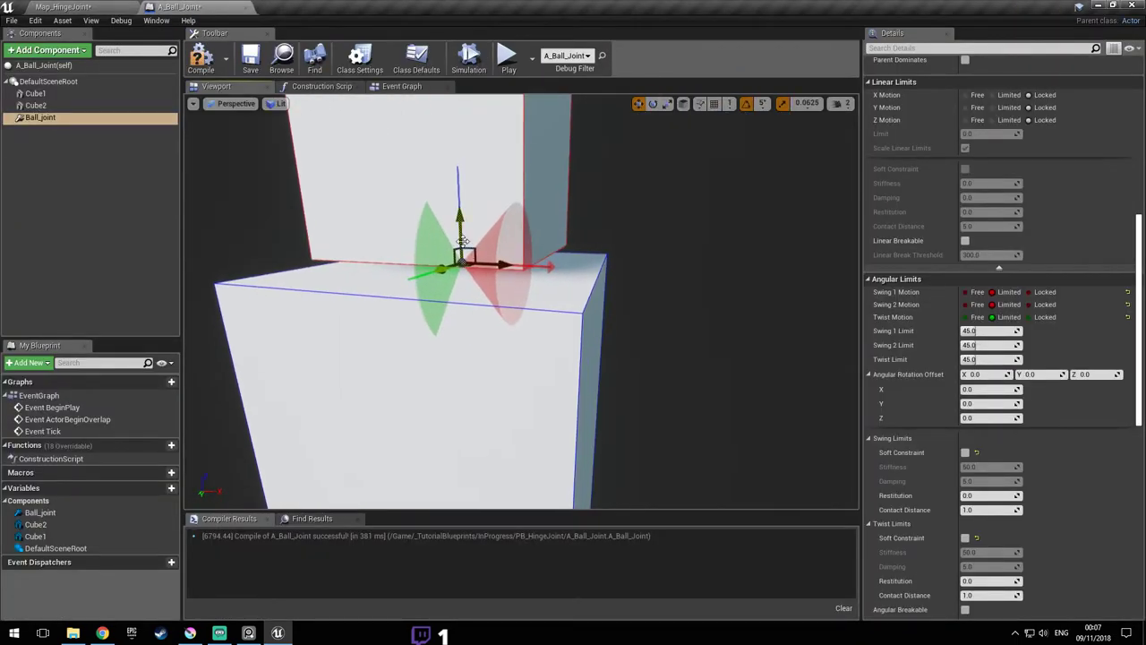
drag(457, 260, 456, 272)
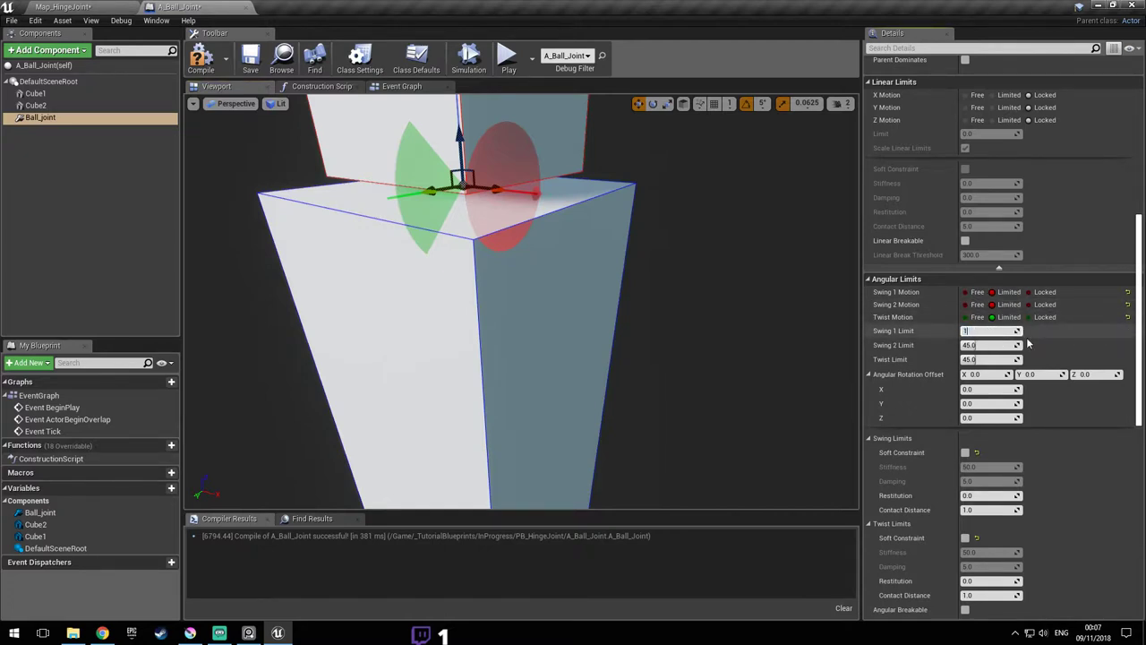
key(Return)
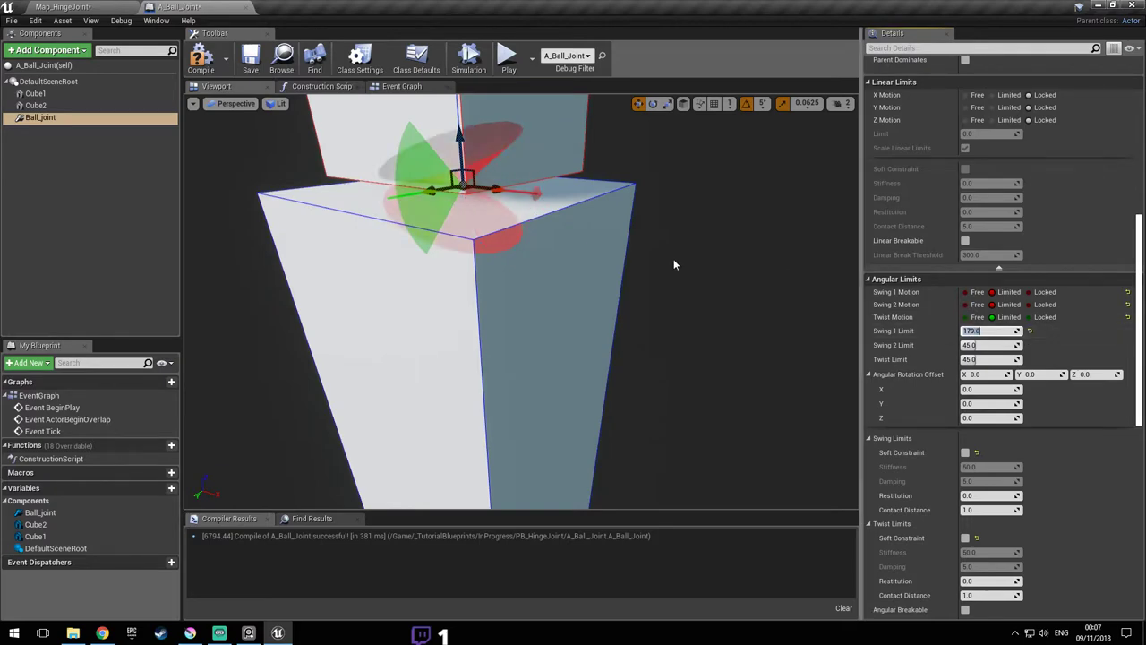
click(258, 58)
- Playtest the ball joint in the level with the 179-degree Swing 1 limit and stop the session
click(90, 7)
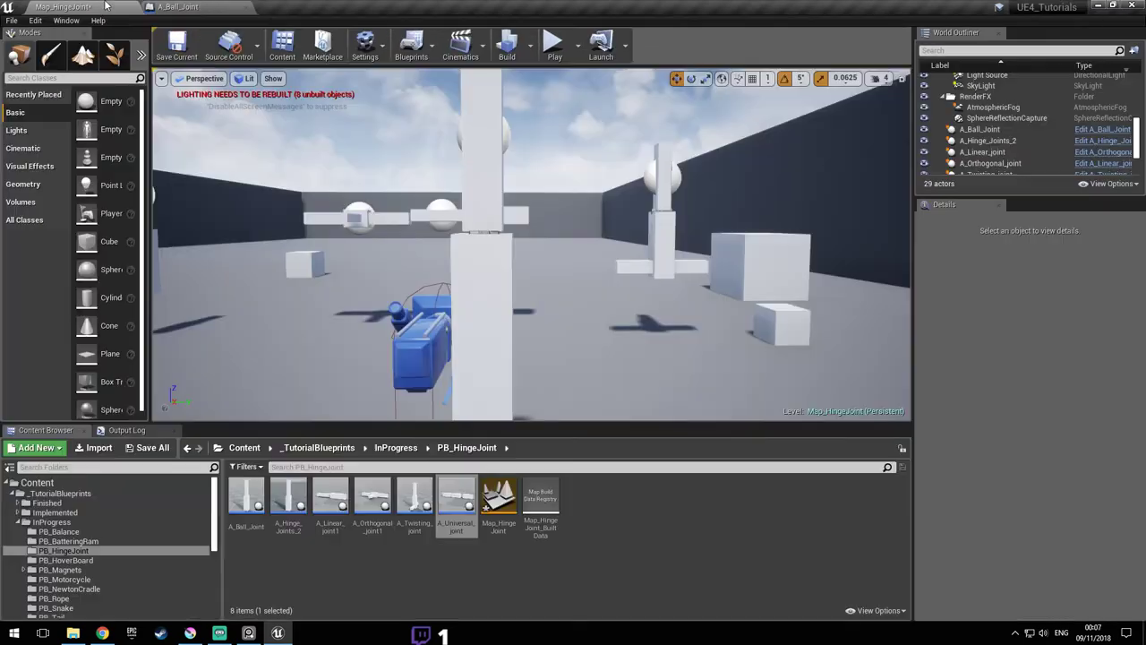
click(643, 203)
key(s)
key(s)
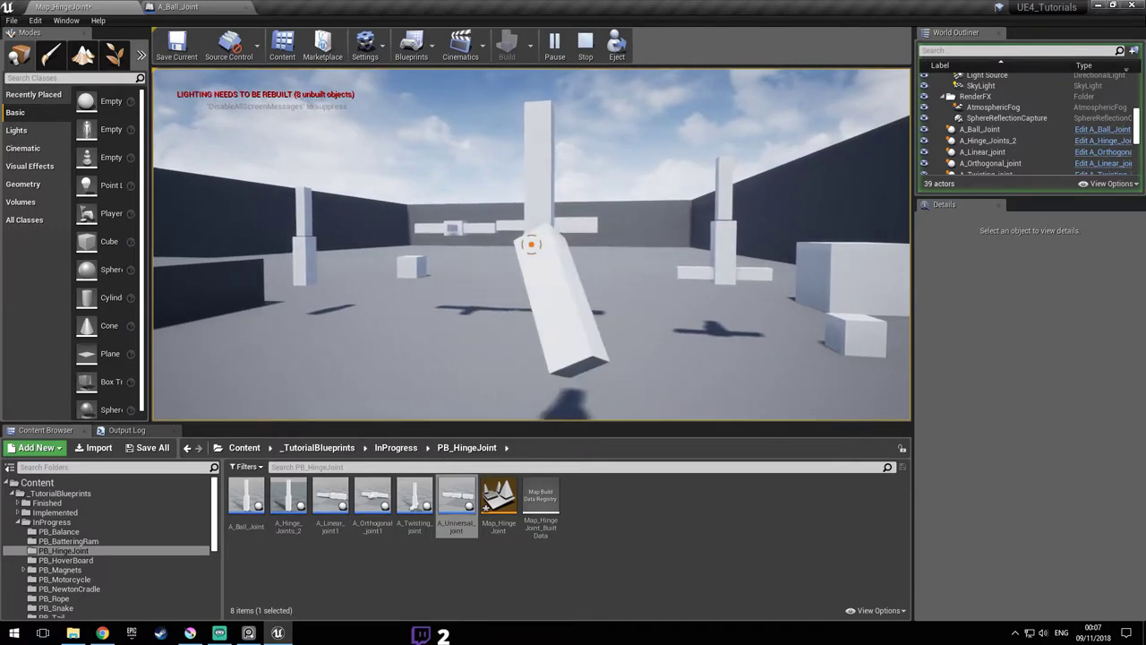
key(Escape)
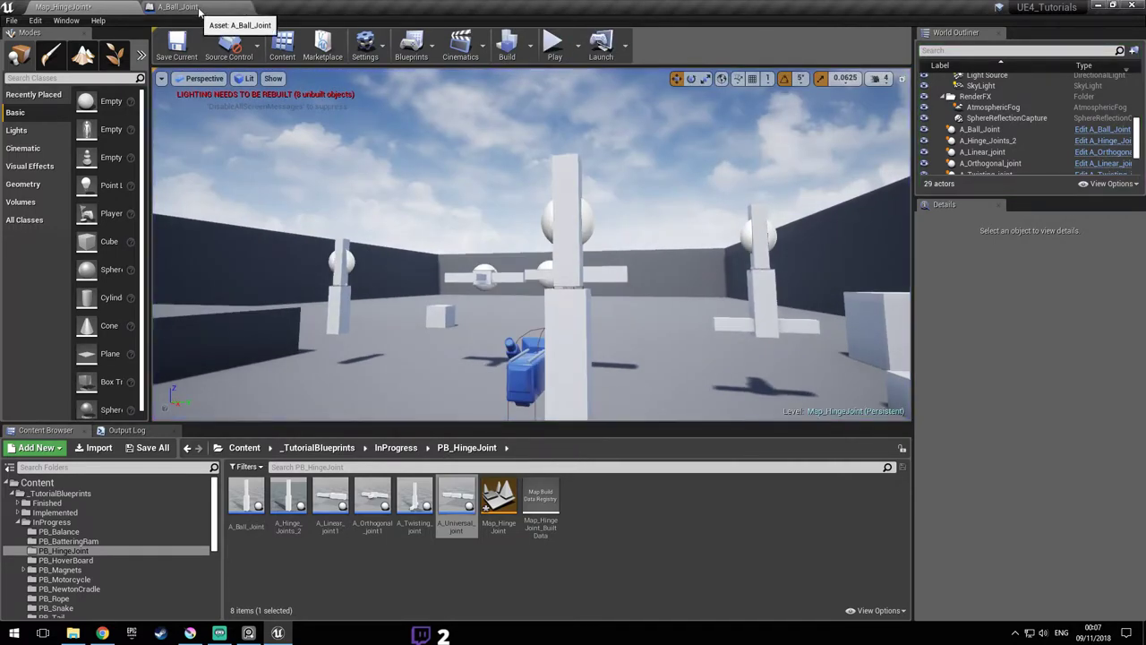
- Set Swing 1 Motion of the Ball_joint constraint in A_Ball_Joint back to Free and recompile the blueprint
click(179, 7)
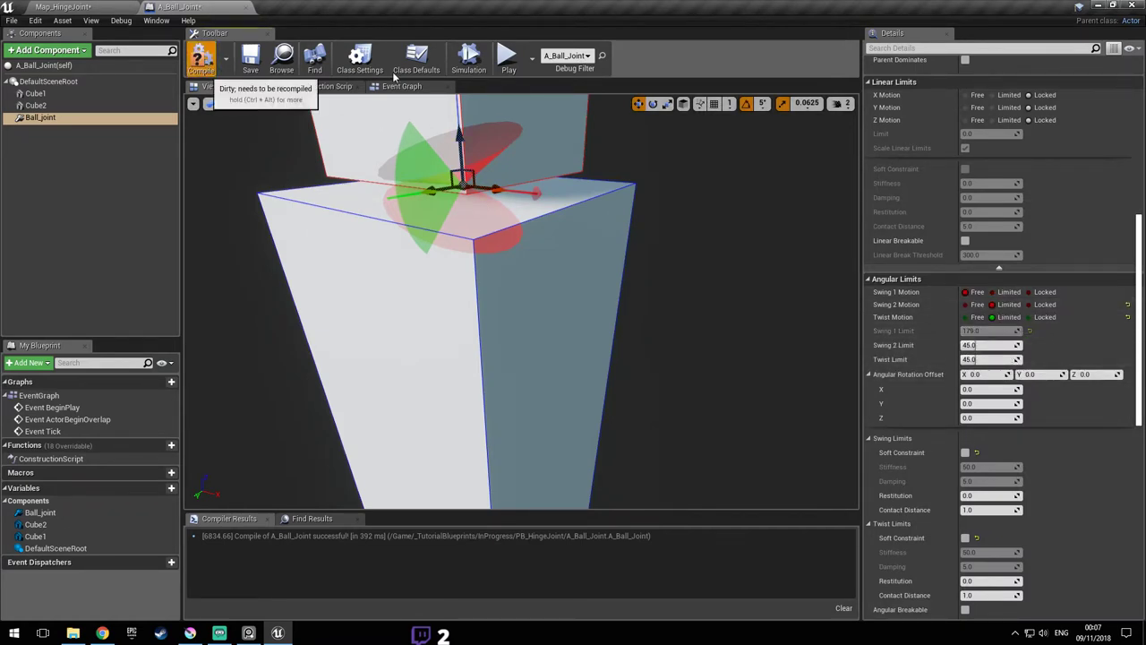
alt+drag(403, 268, 788, 278)
right_drag(392, 215, 485, 260)
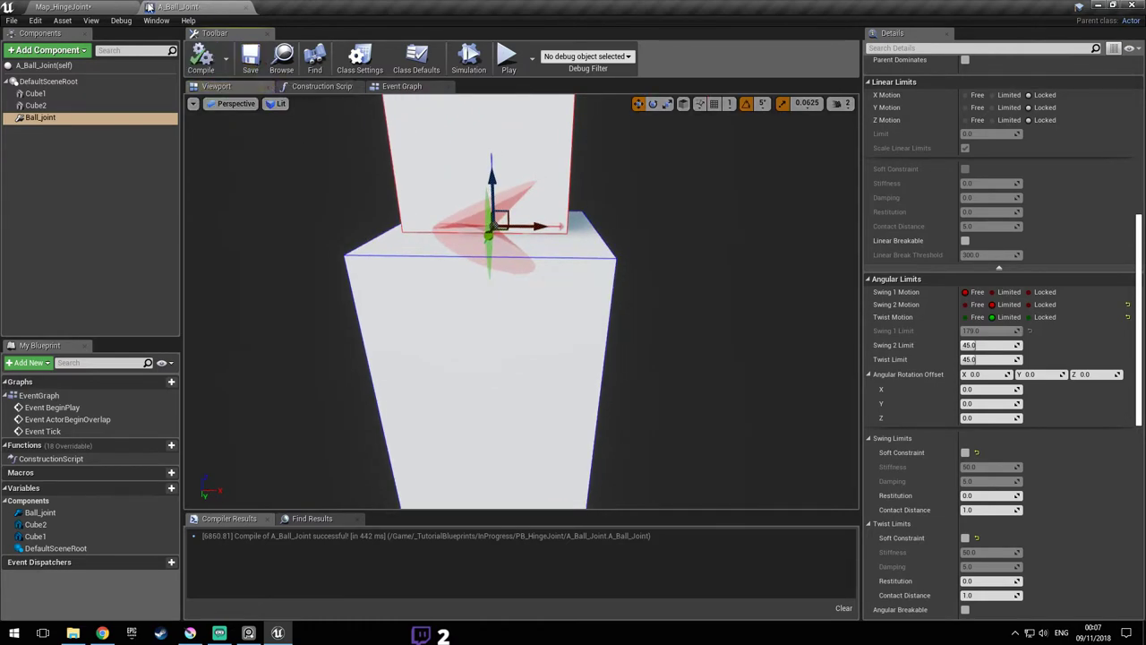
- Playtest the ball joint in the level with Swing 1 free, stop the session and return to the A_Ball_Joint blueprint
click(63, 7)
click(578, 47)
click(553, 46)
key(a)
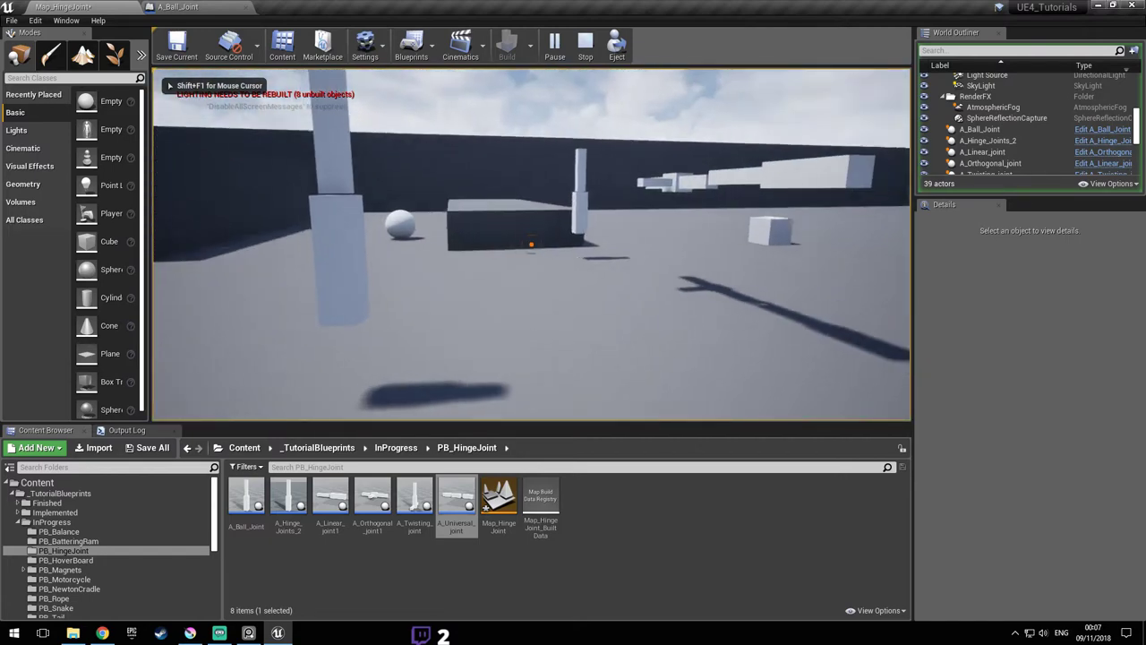
key(w)
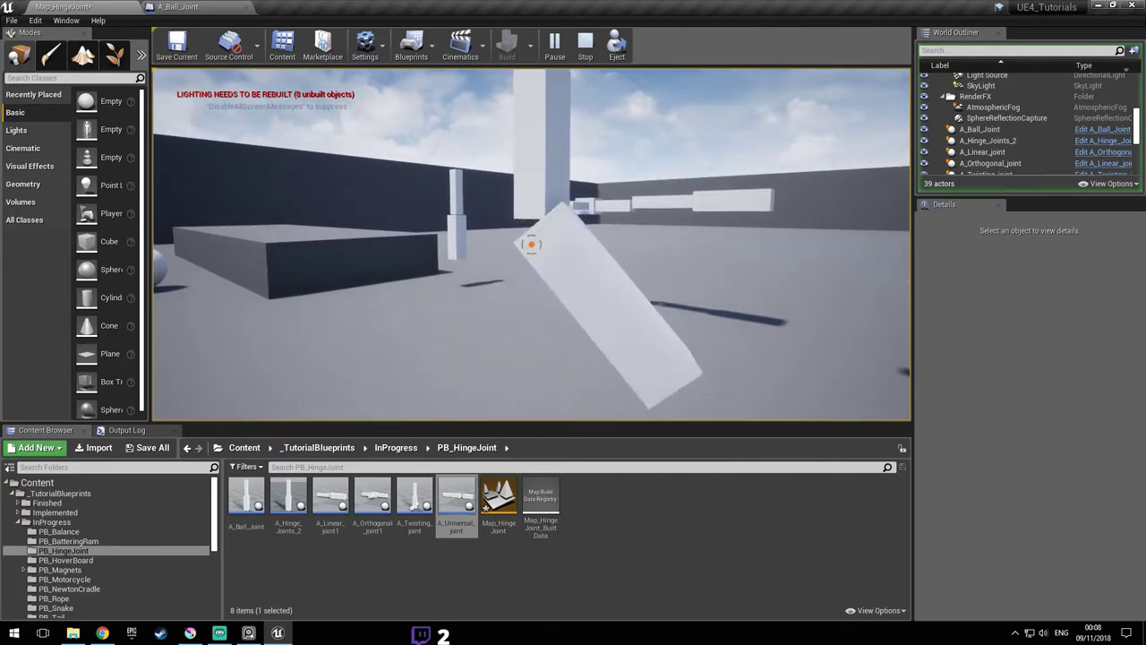
key(Escape)
right_drag(547, 209, 569, 224)
scroll(559, 214, up, 2)
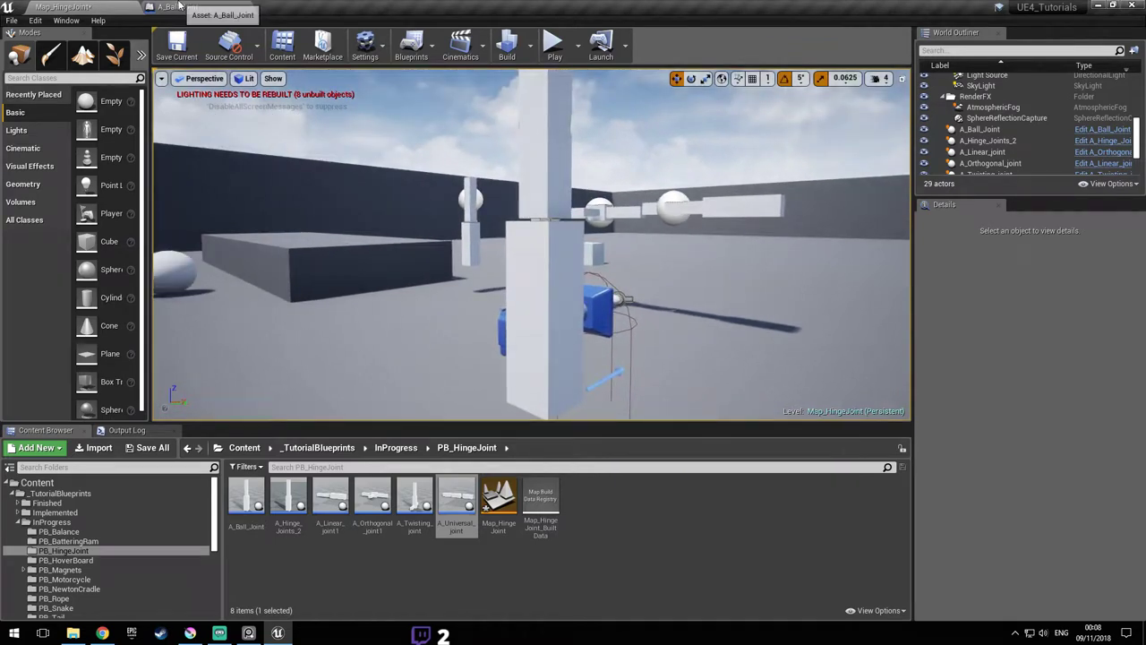
click(176, 7)
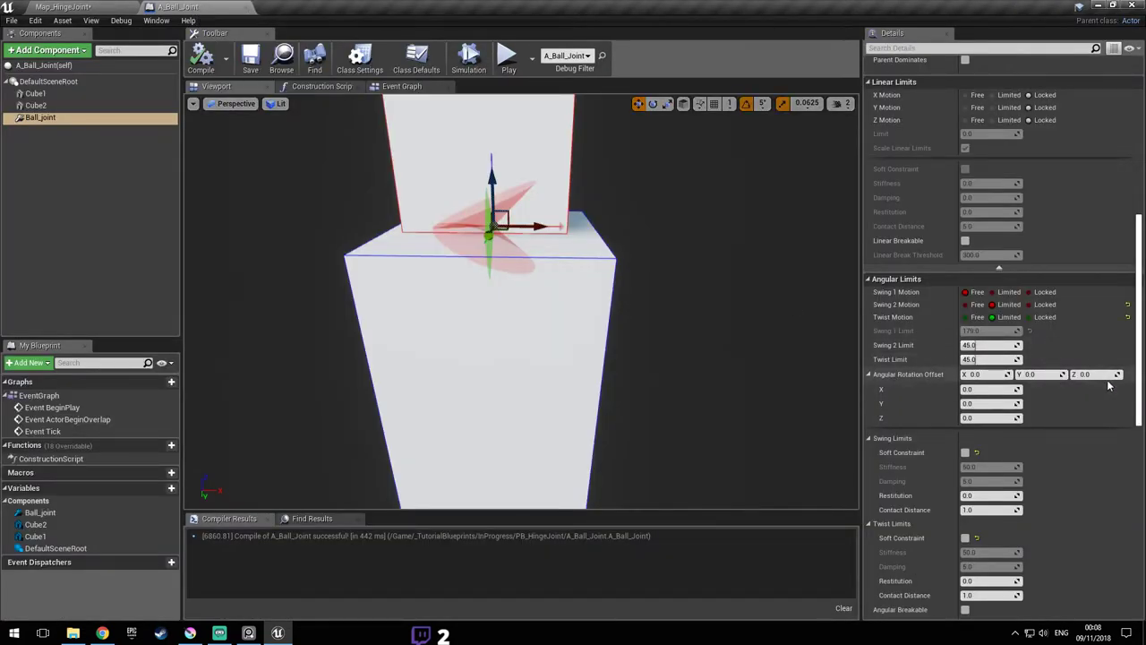
- Enable Soft Constraint for both the Swing Limits and Twist Limits of the Ball_joint constraint and recompile the blueprint
scroll(1108, 385, down, 1)
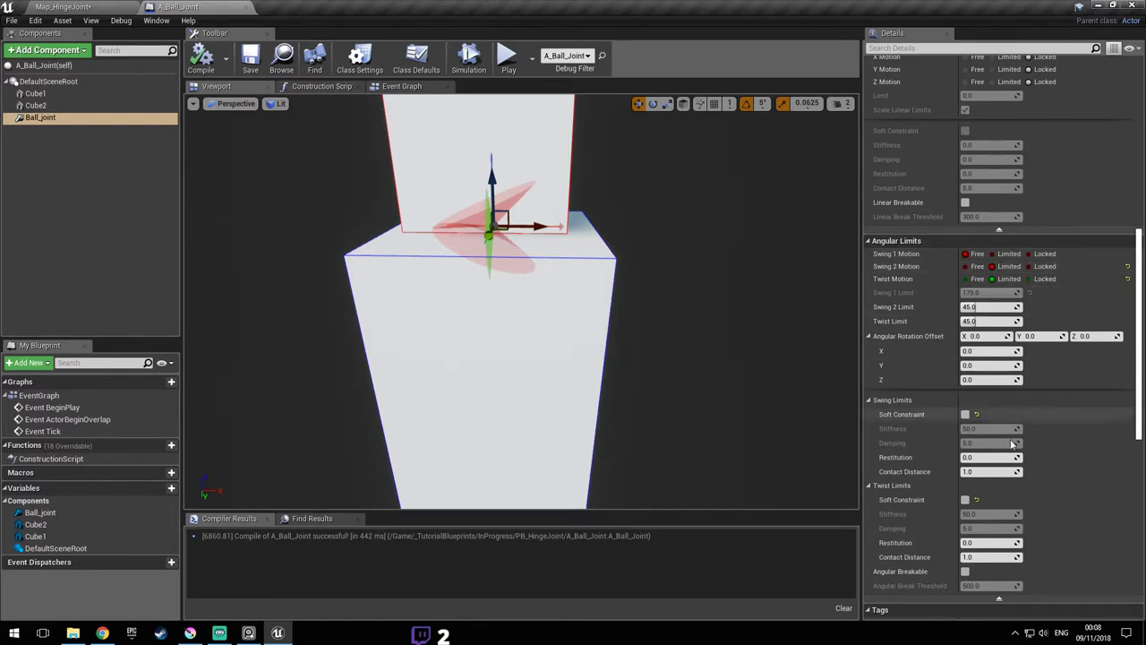
scroll(1062, 461, down, 2)
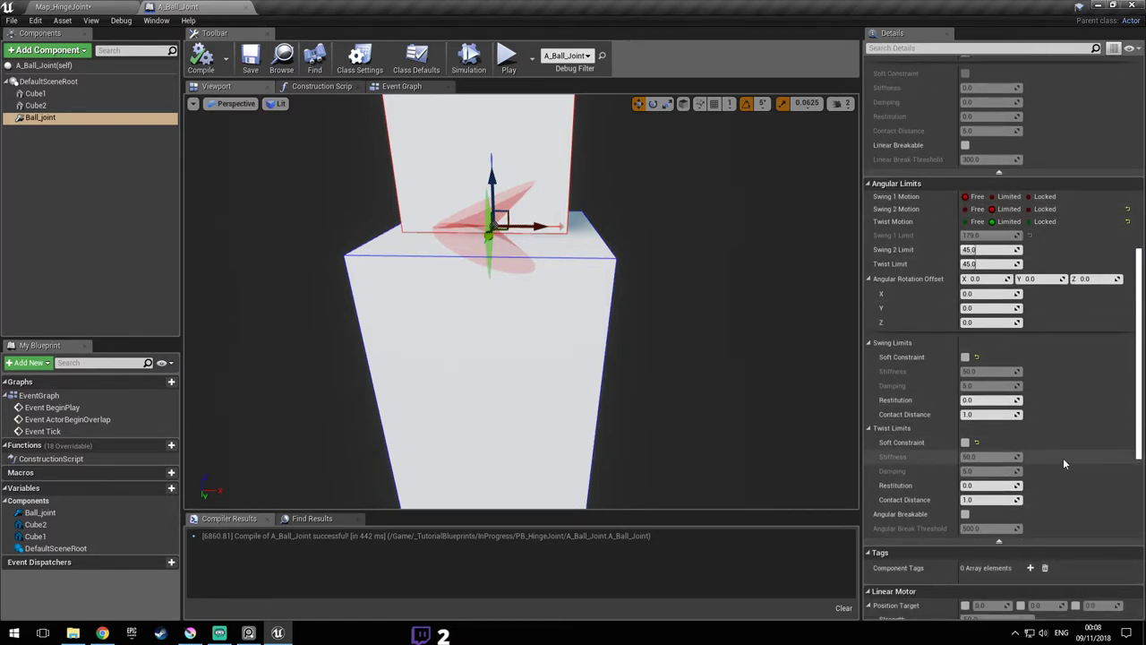
scroll(1063, 457, up, 1)
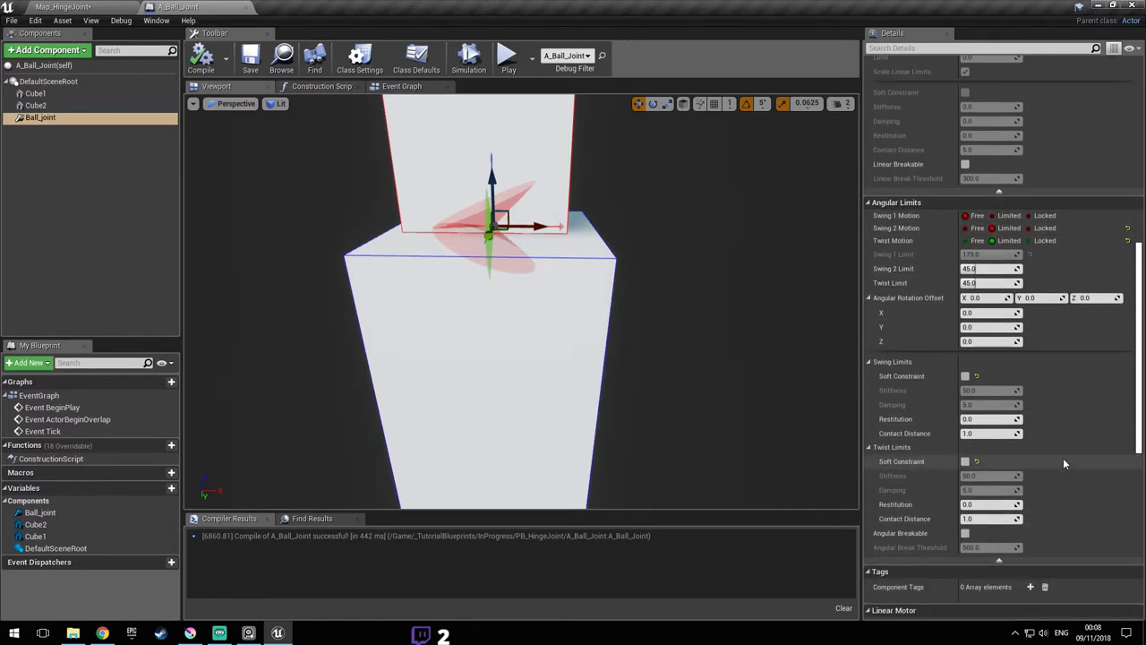
click(965, 376)
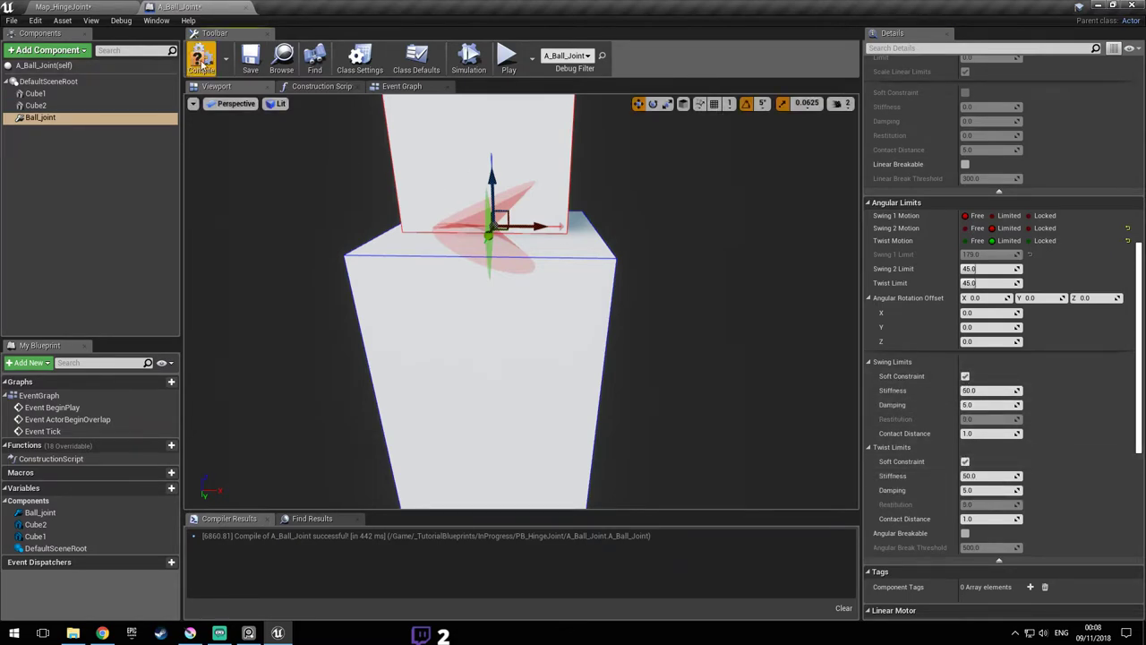
click(506, 56)
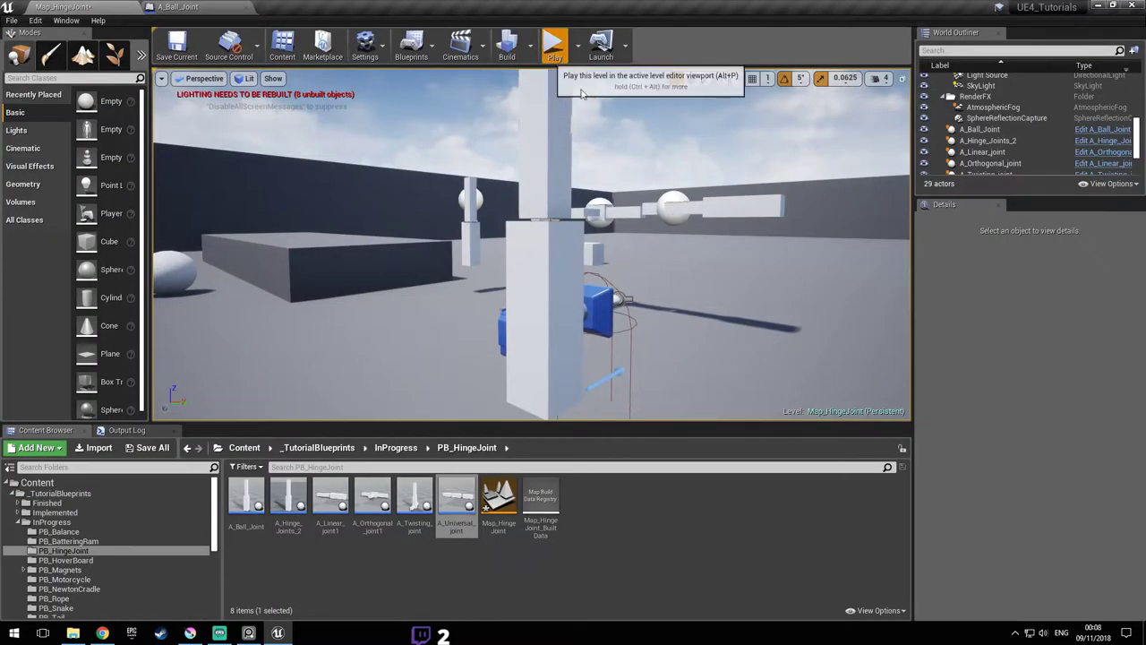
- Playtest the ball joint in the level with soft swing and twist limits, stop the session and return to the A_Ball_Joint blueprint
click(563, 61)
key(s)
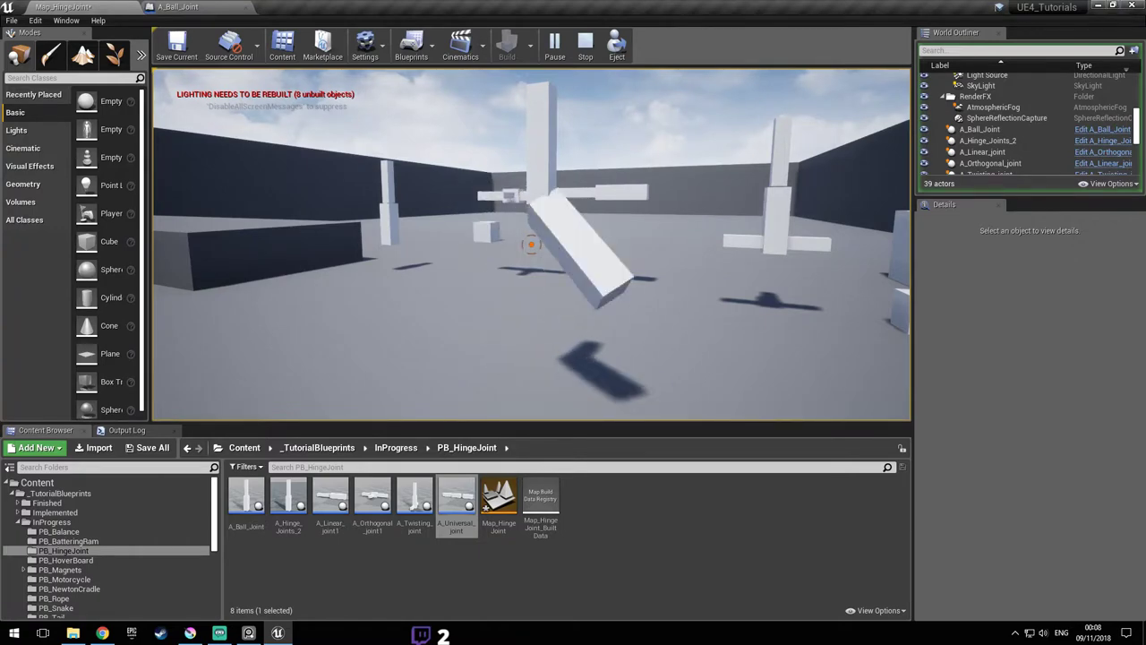
key(Escape)
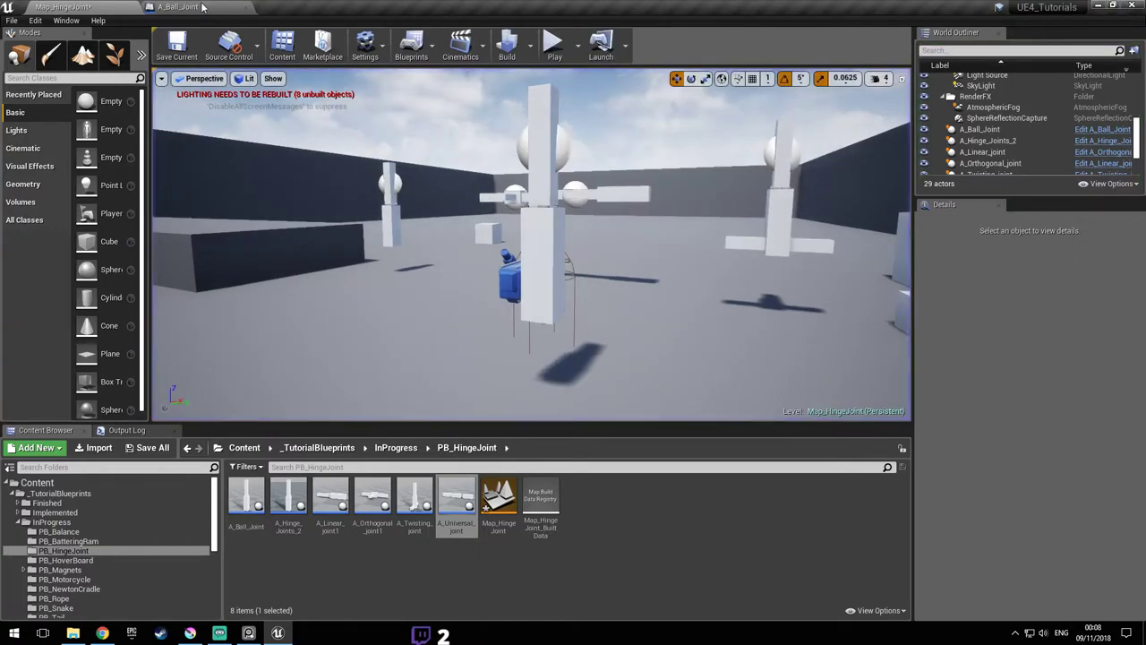
click(202, 7)
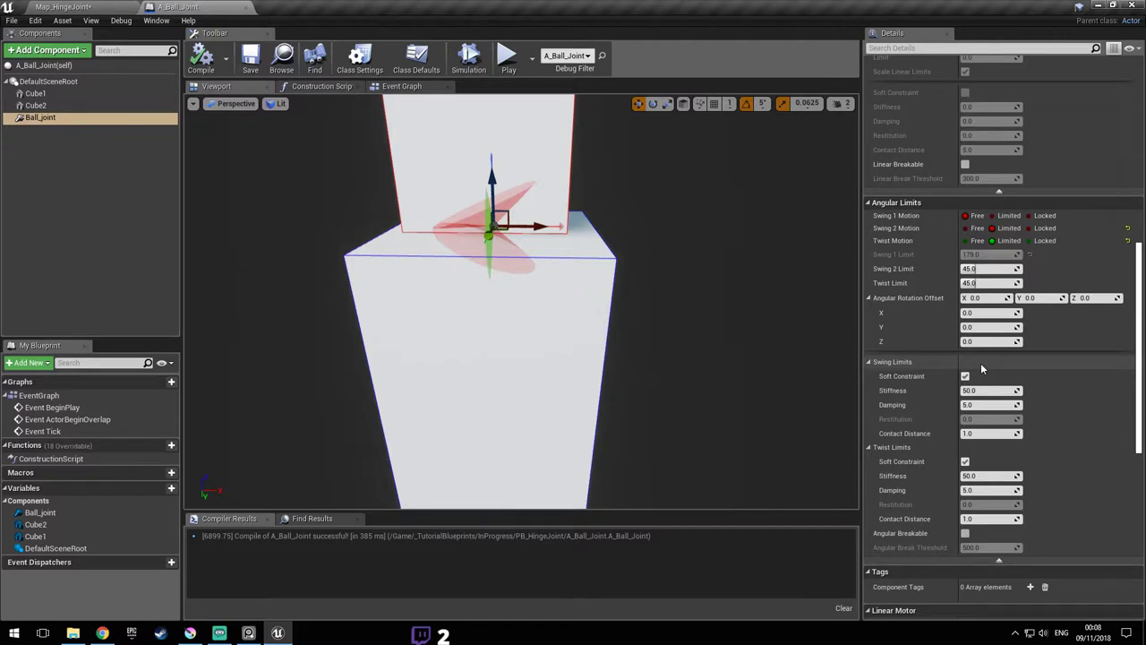
- Return to the Map_HingeJoint level, start a playtest near A_Hinge_Joints_2 and swing the hinge joint's lower block
right_drag(663, 290, 329, 136)
click(137, 6)
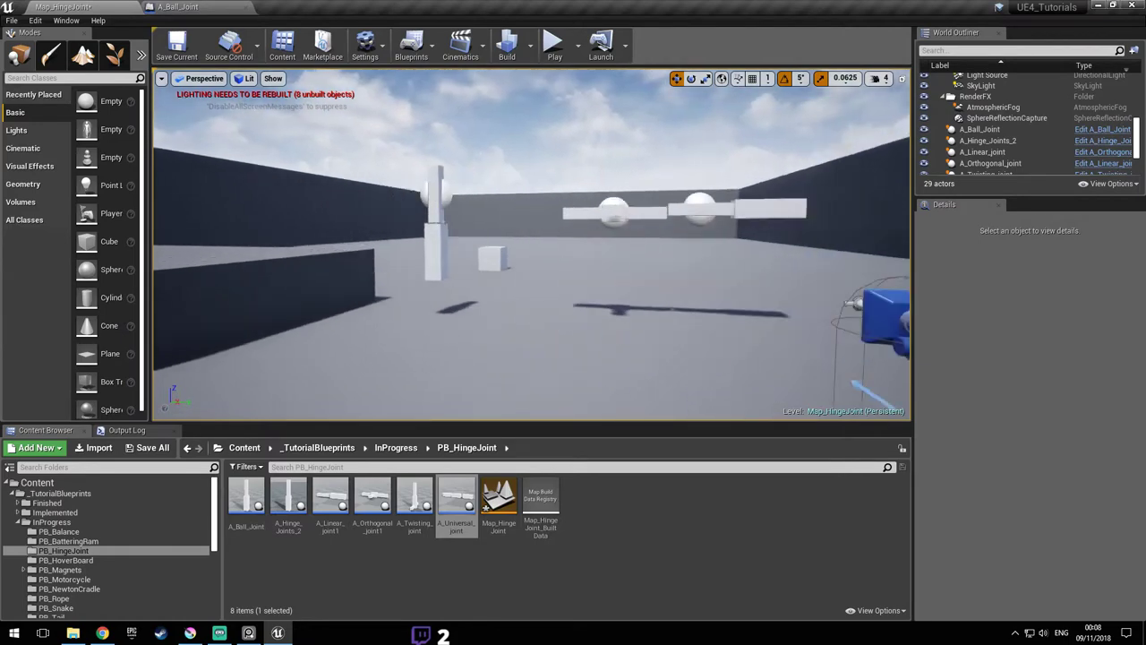
click(508, 276)
right_drag(537, 292, 505, 279)
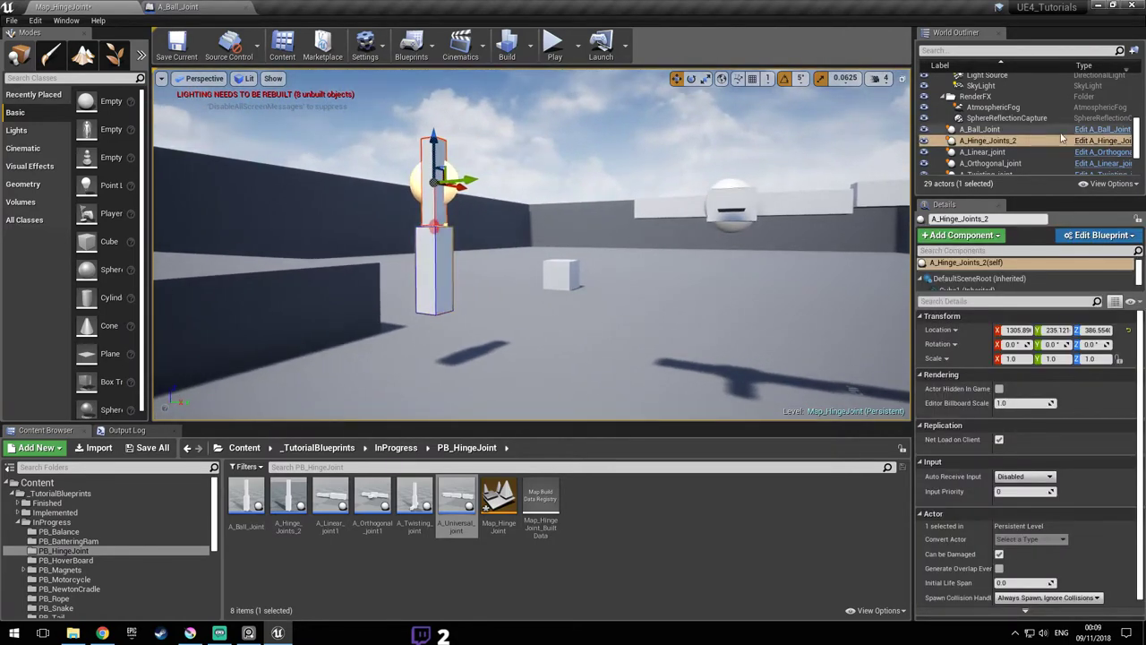
mouse_move(577, 110)
right_down()
mouse_move(600, 109)
mouse_move(578, 109)
right_up()
click(569, 171)
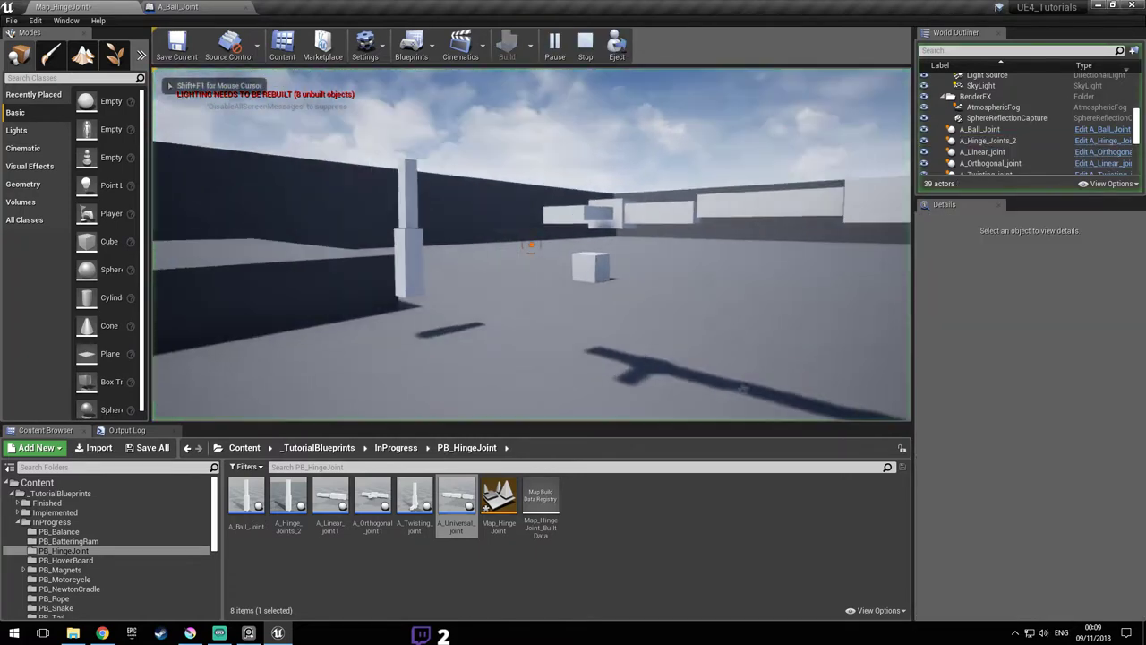
click(531, 245)
key(d)
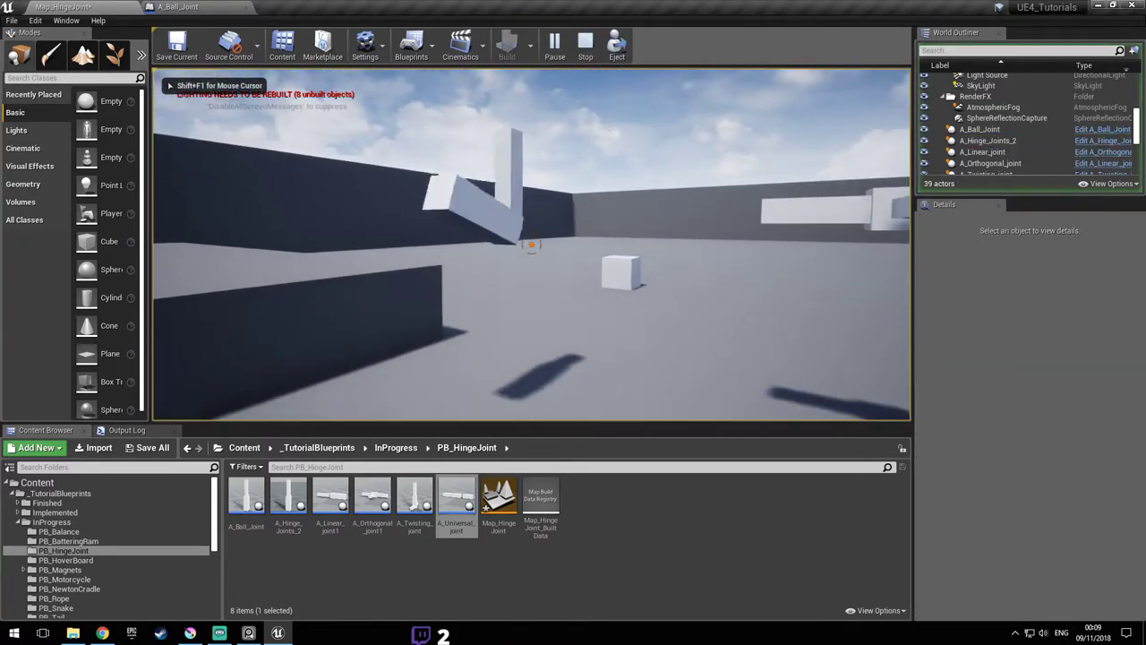
key(w)
key(s)
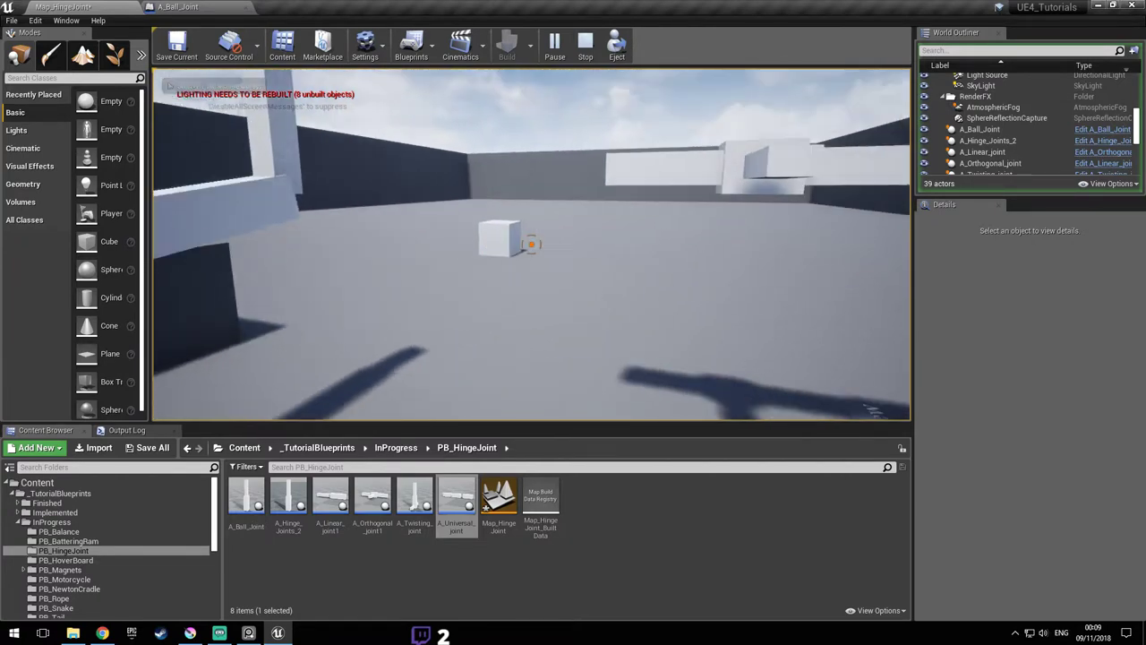
key(d)
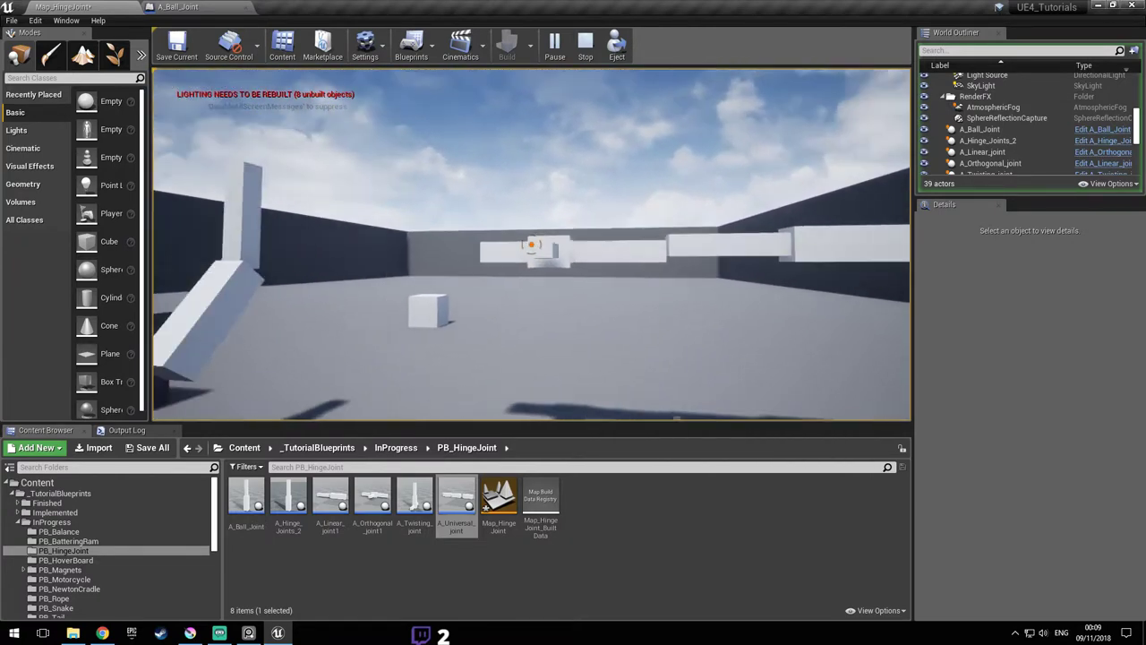
- Continue the playtest past the remaining joints, viewing the horizontal joints and the upright joint with the crossbar on the way to the universal joint
key(d)
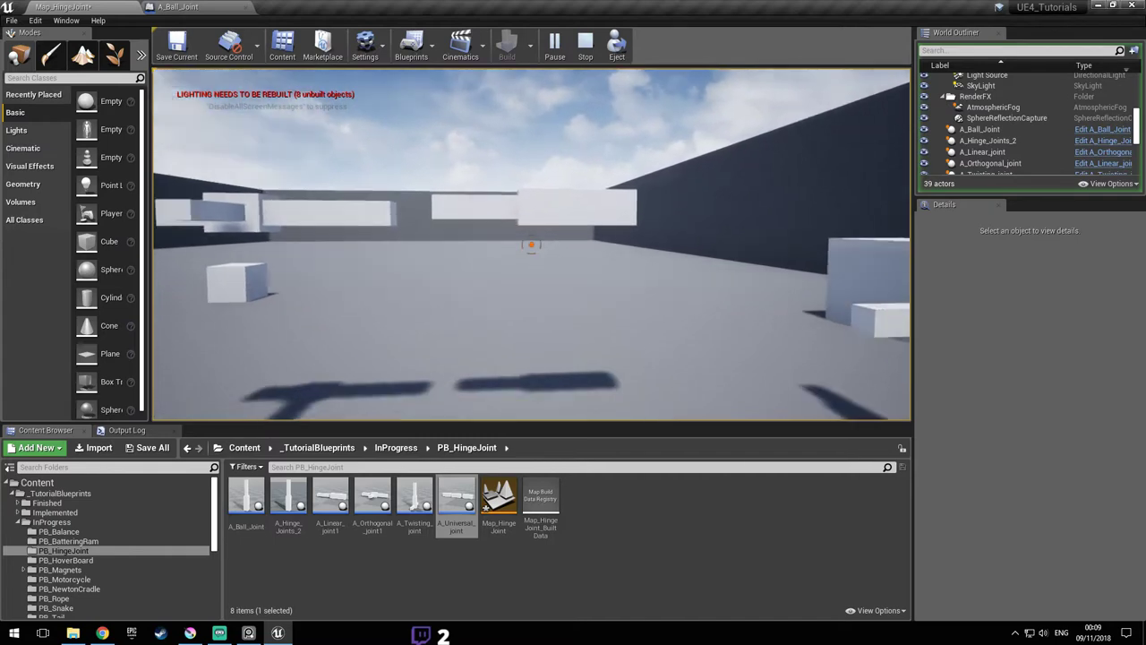
key(d)
key(w)
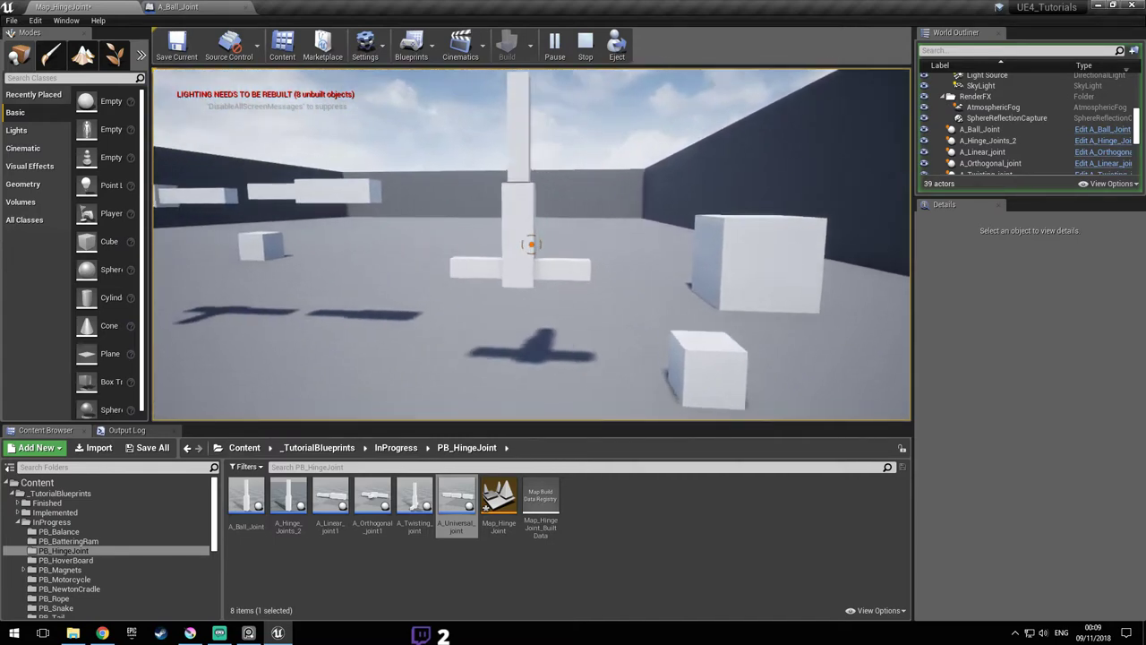
key(w)
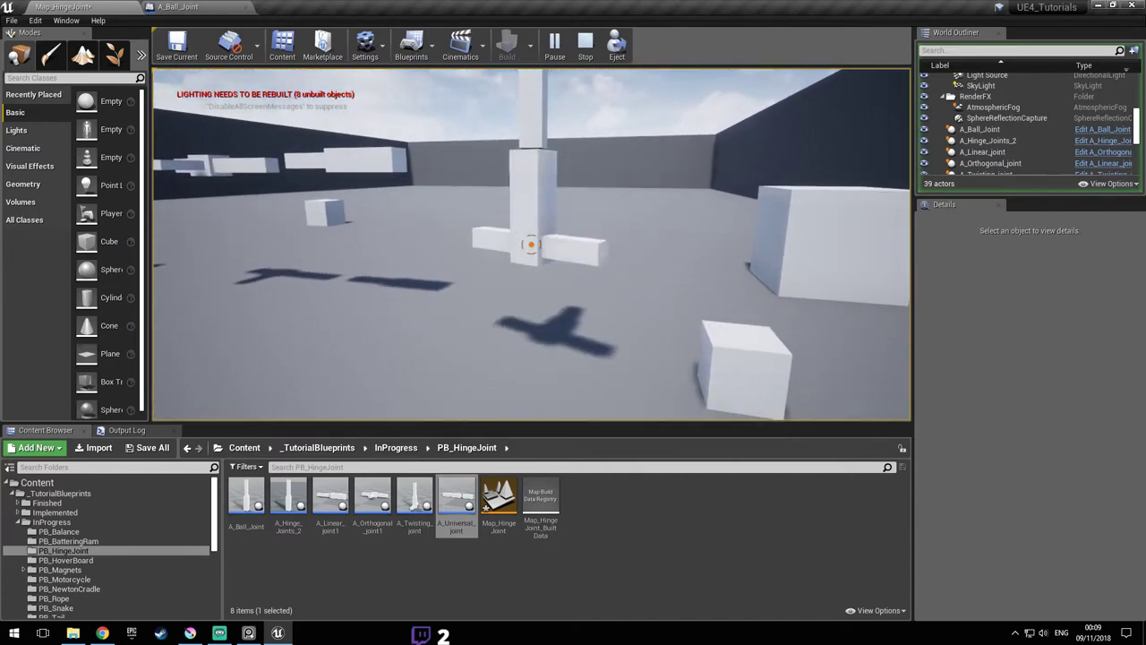
key(d)
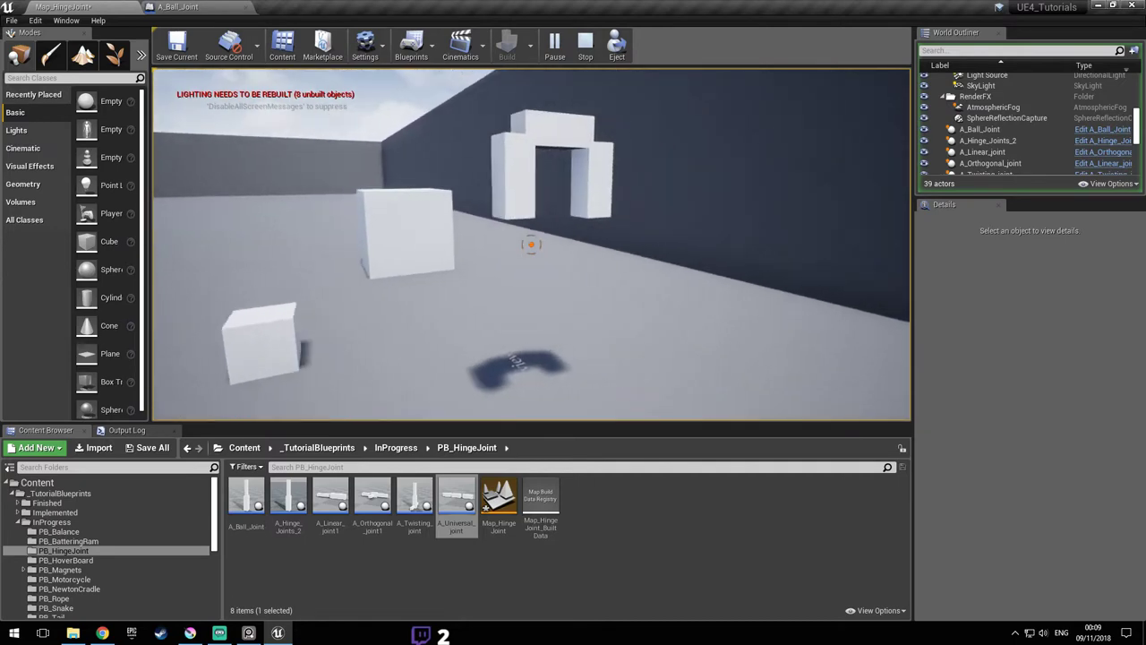
- Grab and move the hanging segments of the universal joint in the playtest, observe how they bend, and stop the session
key(w)
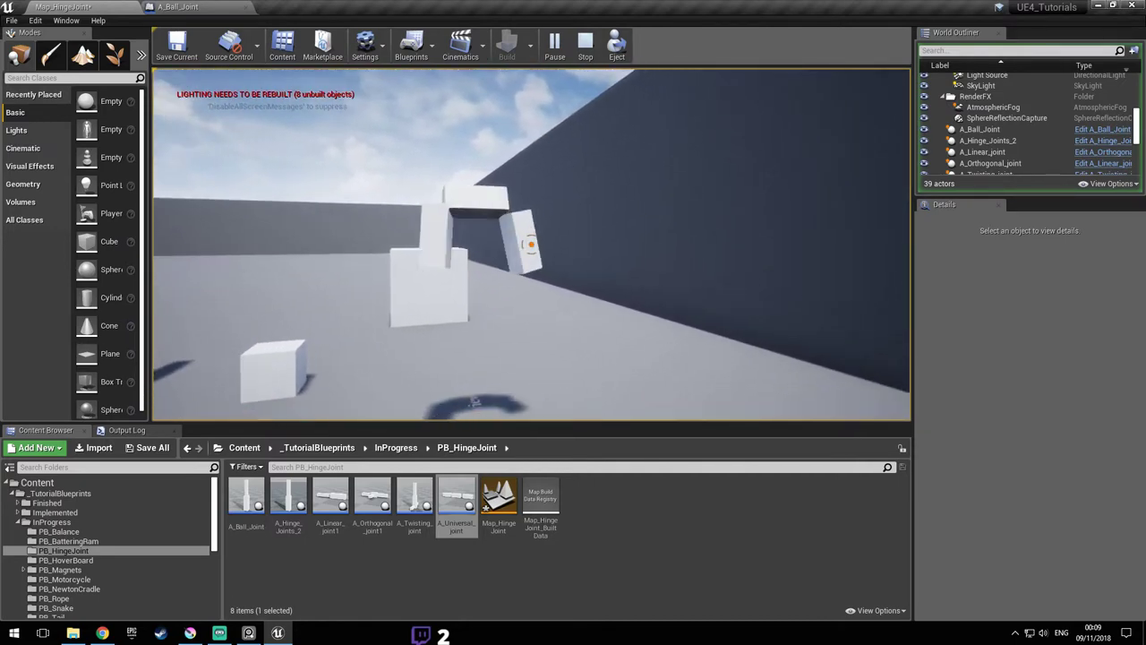
click(531, 245)
key(s)
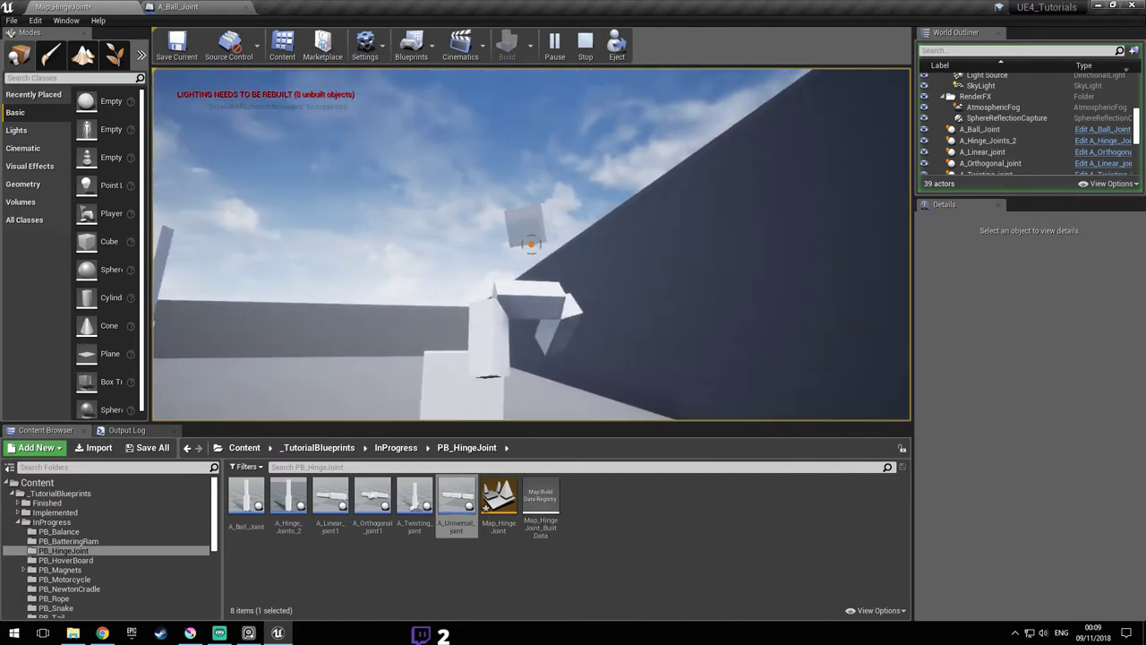
key(s)
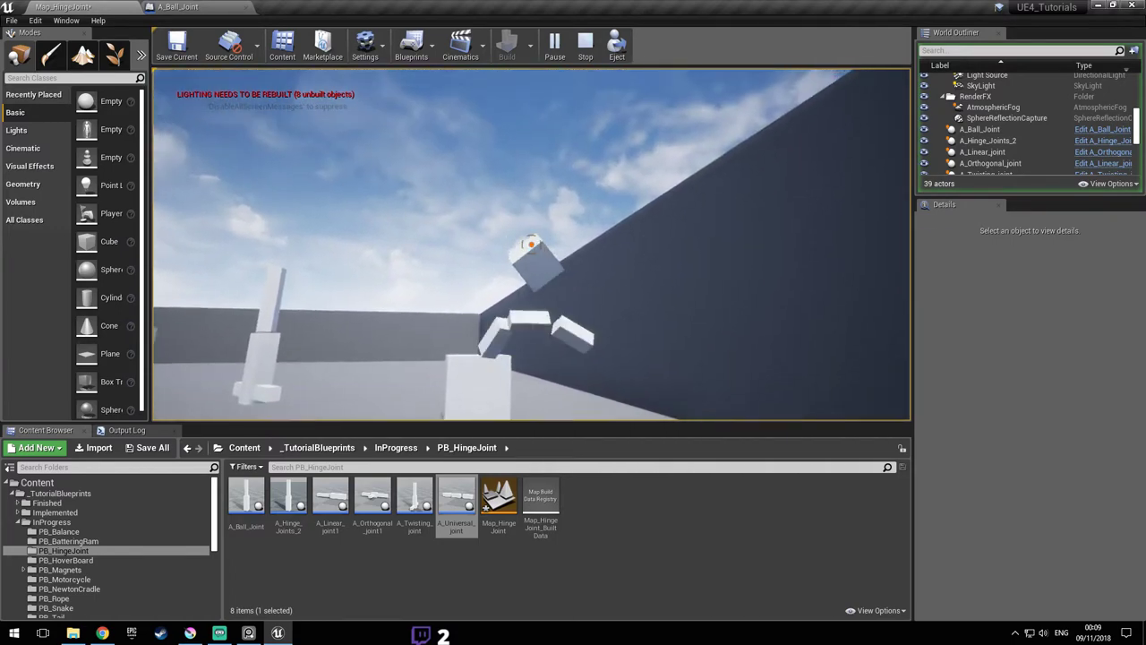
click(531, 245)
key(w)
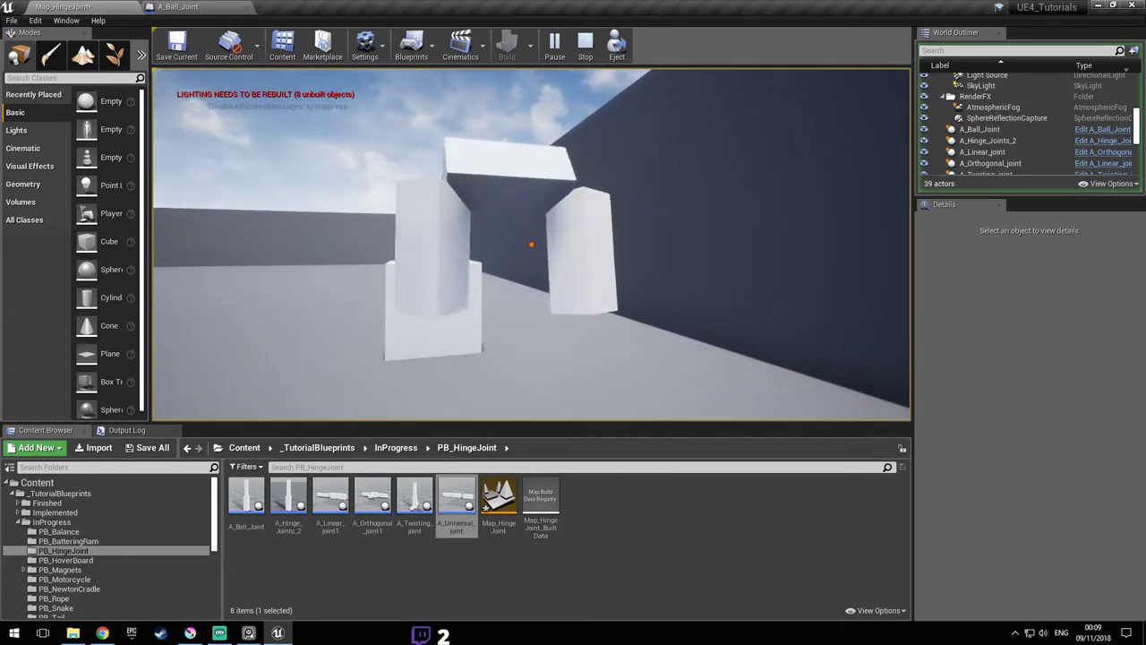
key(w)
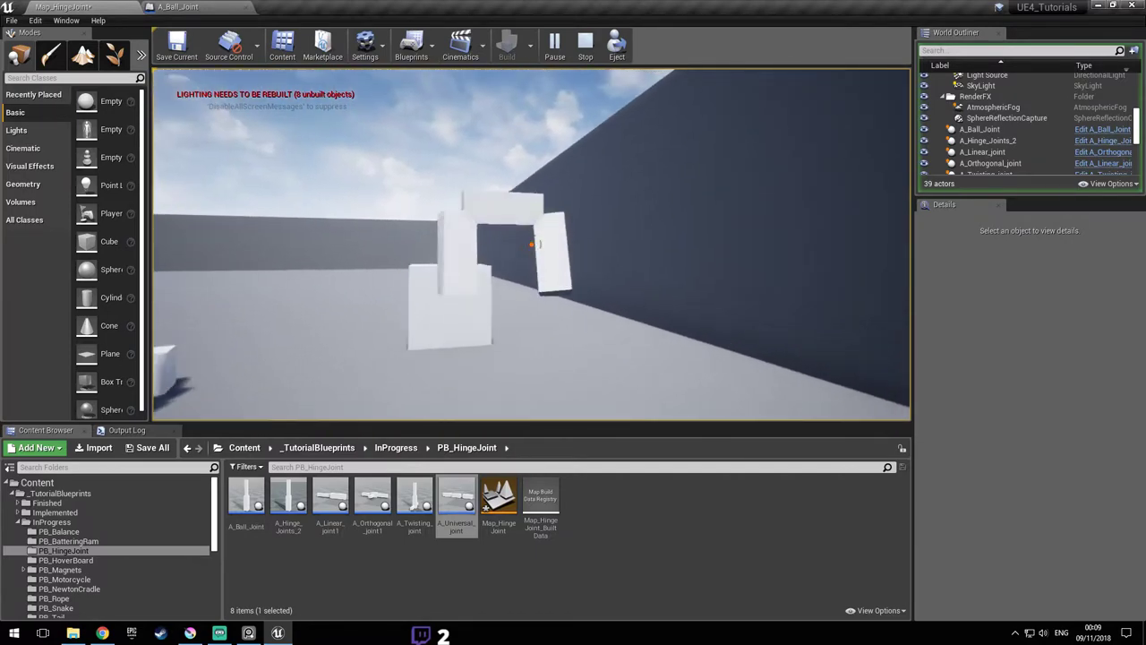
key(Escape)
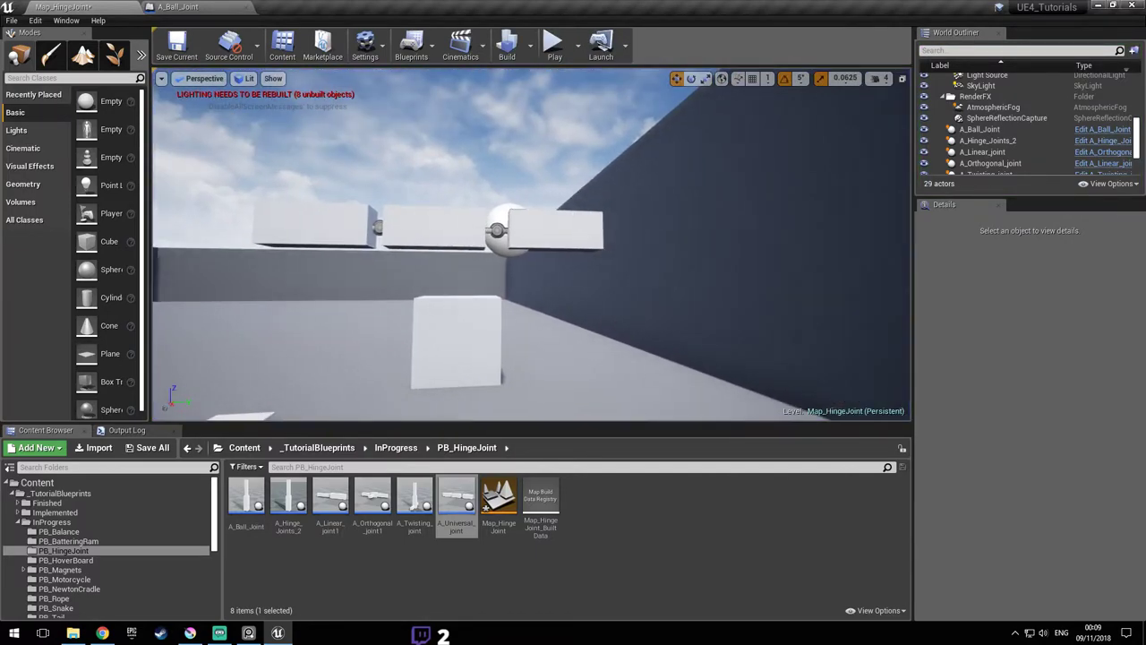
- Select the A_Universal_joint actor and examine its constraints from several sides before moving back to the ball joint
click(574, 219)
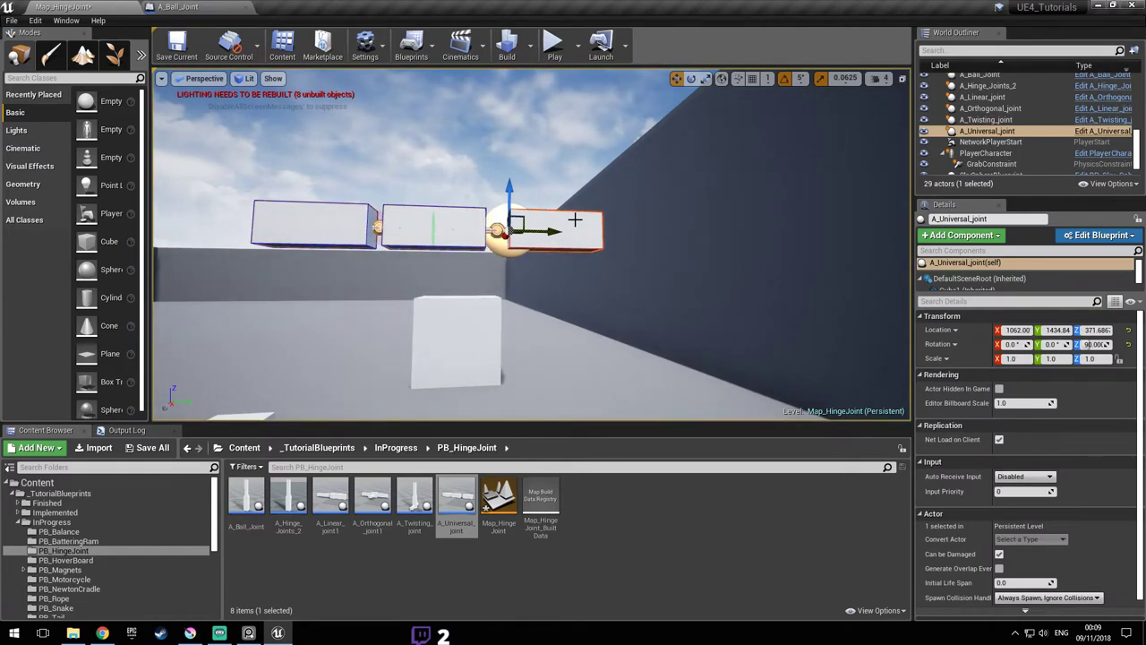
key(w)
right_drag(531, 244, 432, 197)
key(s)
key(w)
key(d)
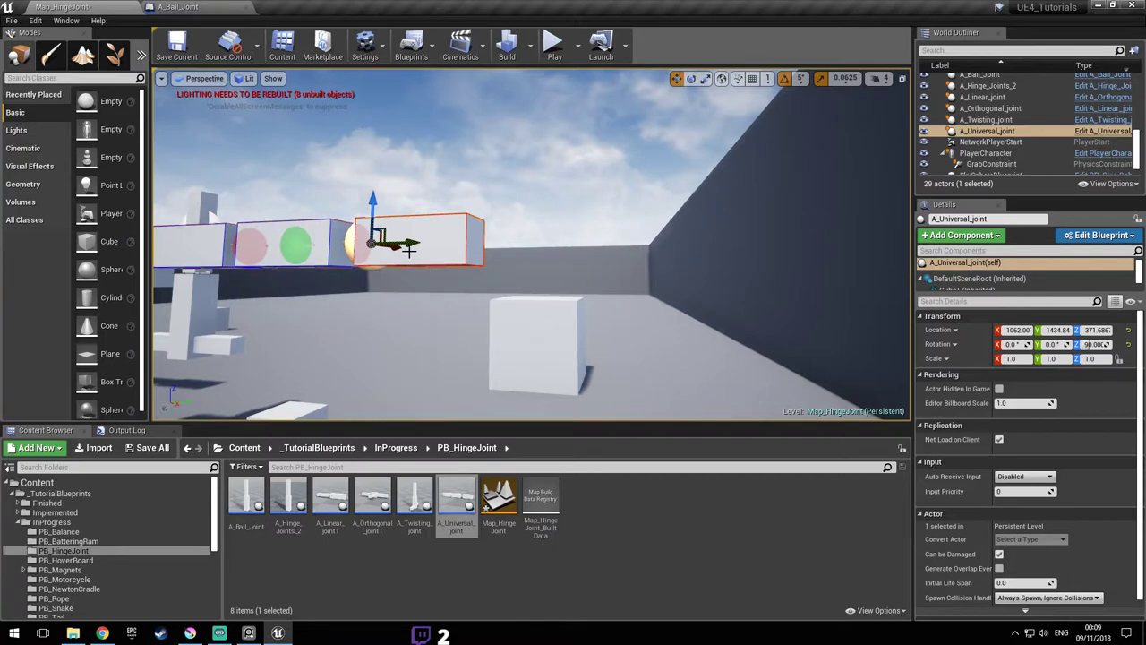
right_drag(376, 236, 459, 247)
key(a)
key(d)
right_drag(274, 215, 247, 203)
key(a)
key(s)
right_drag(368, 202, 246, 203)
key(w)
right_drag(442, 367, 335, 389)
key(s)
click(254, 633)
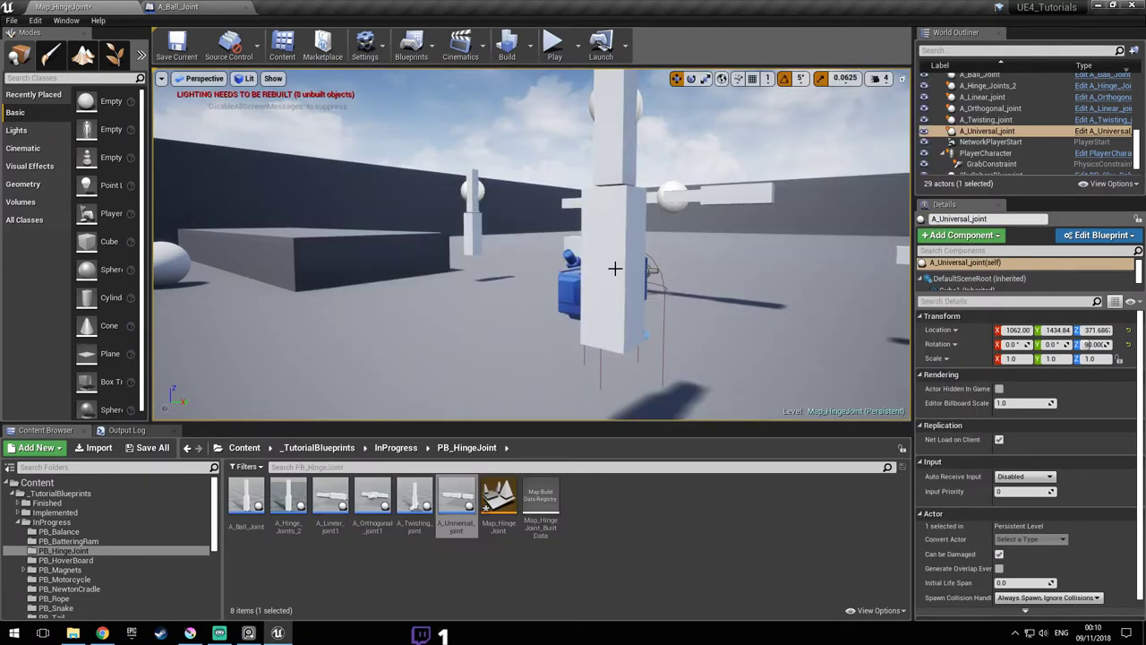
- Select the A_Ball_Joint actor in the level and switch back to its blueprint
click(614, 266)
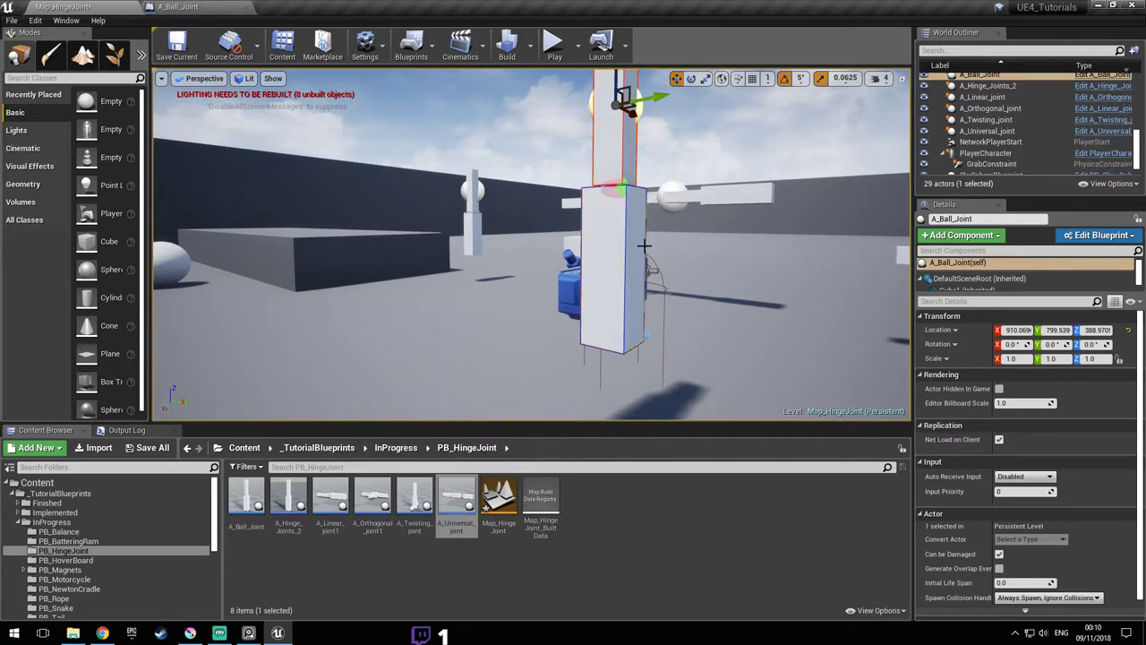
right_drag(653, 241, 619, 207)
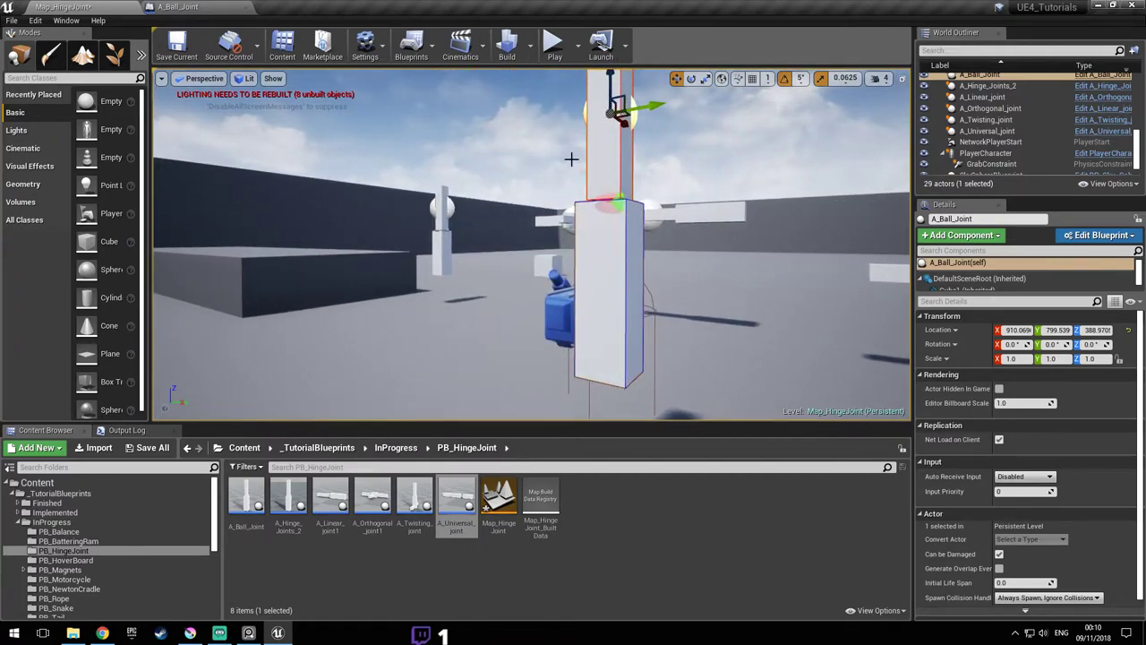
click(208, 7)
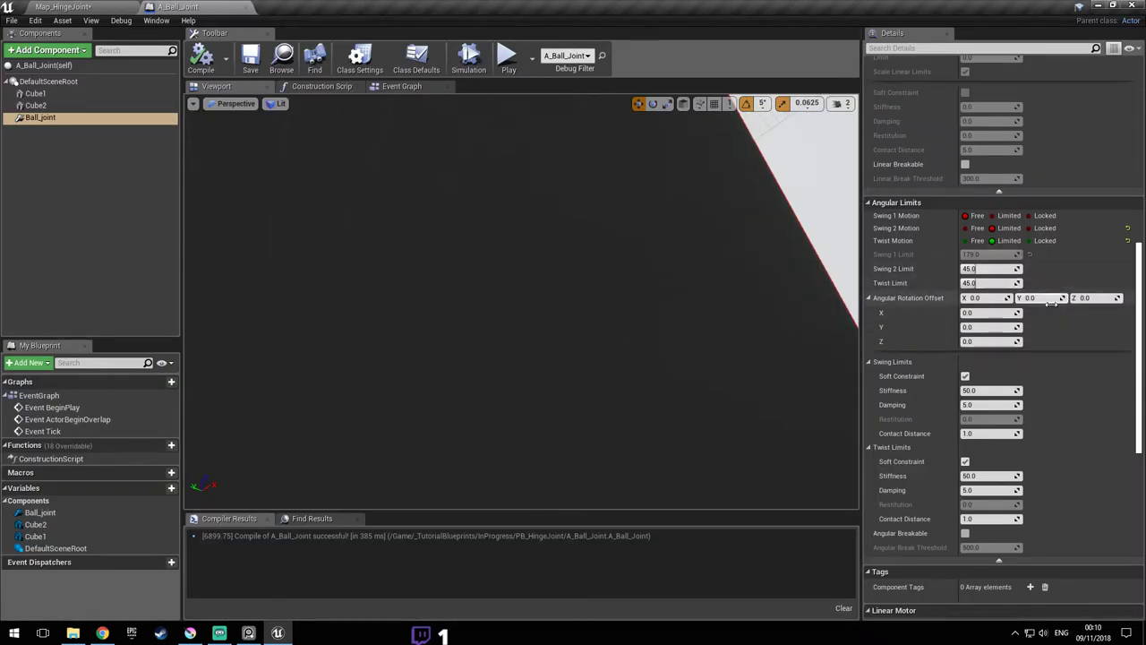
- Examine the Ball_joint constraint's red swing and green twist limit shapes from several angles against its Angular Limits settings
scroll(1050, 303, up, 2)
right_drag(363, 127, 456, 242)
right_drag(340, 199, 457, 237)
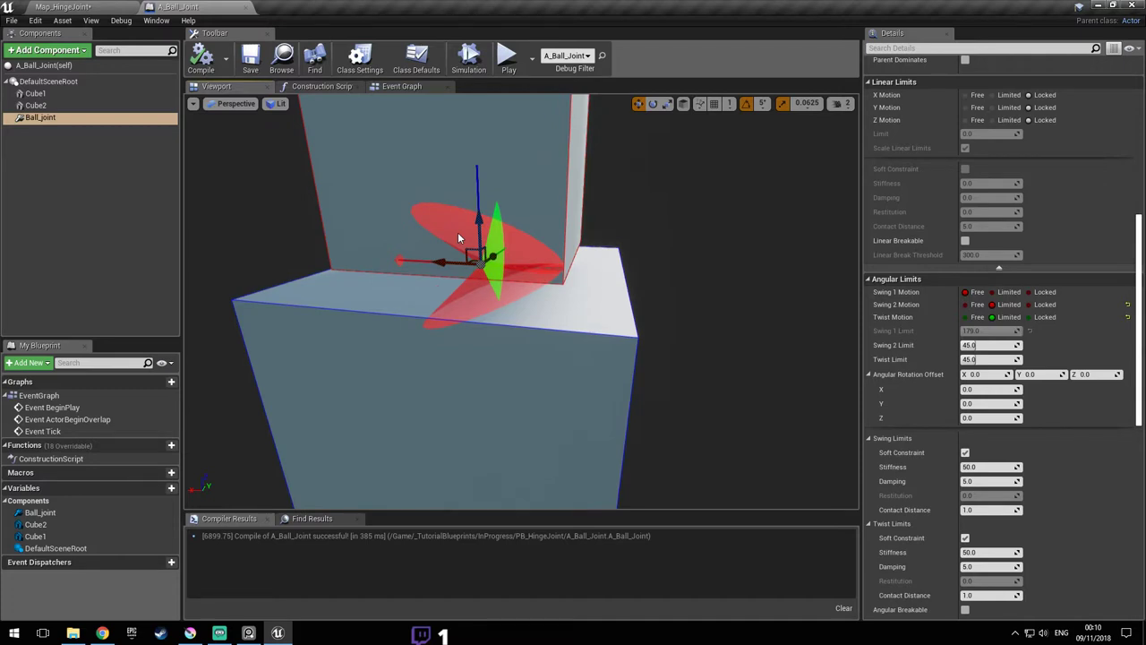
right_drag(512, 243, 479, 242)
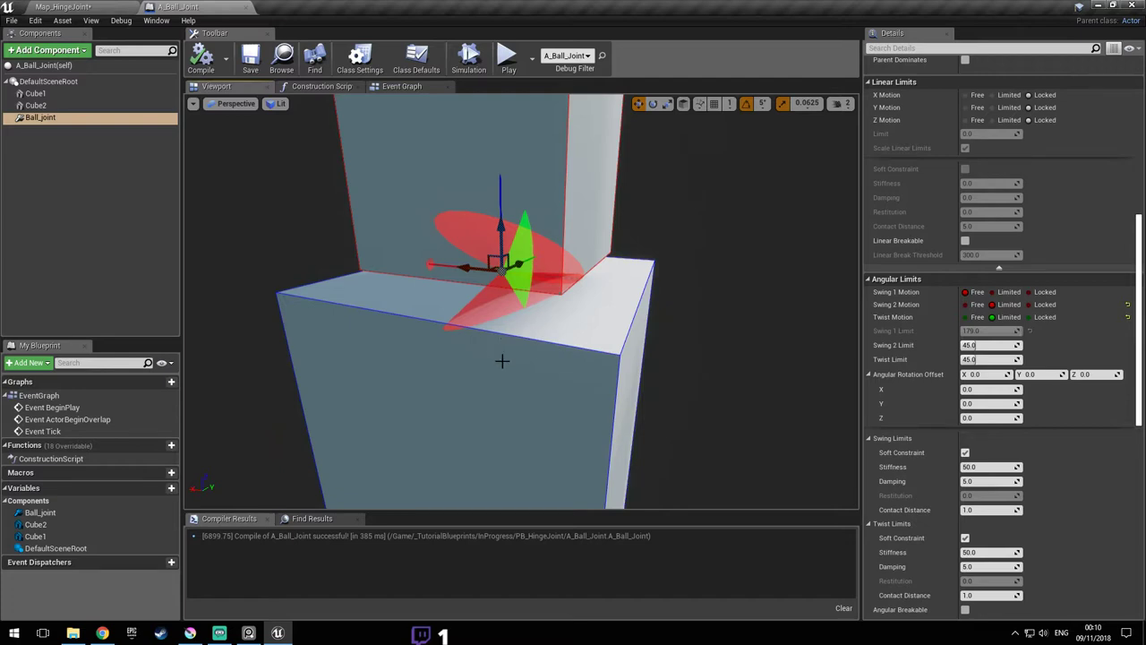
right_drag(527, 333, 525, 333)
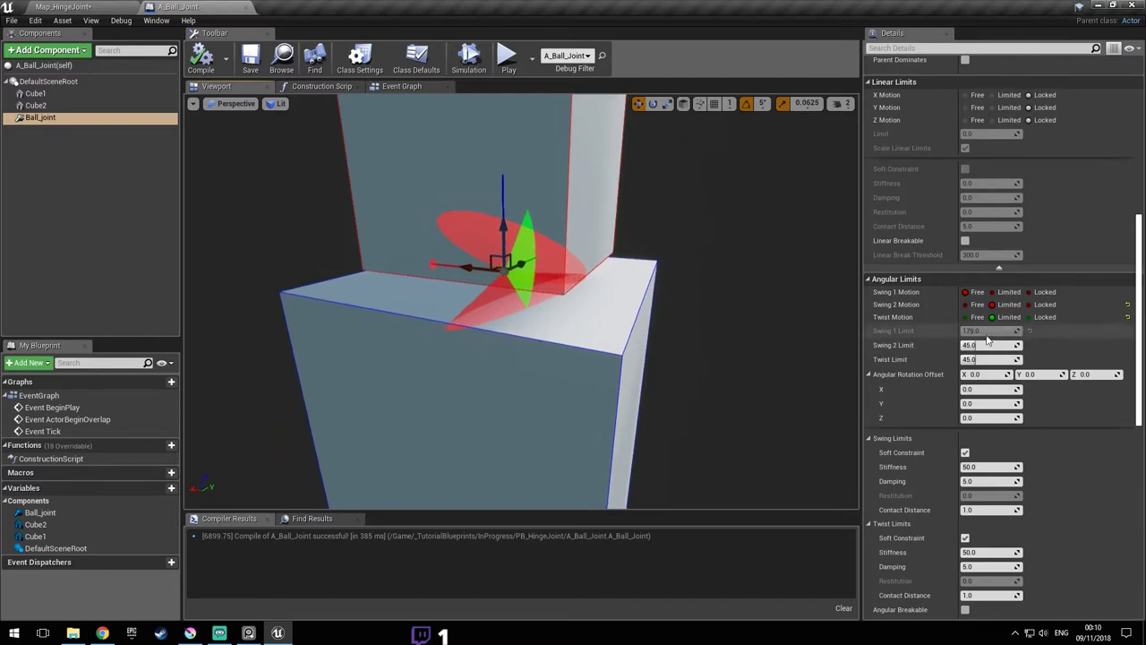
click(1011, 306)
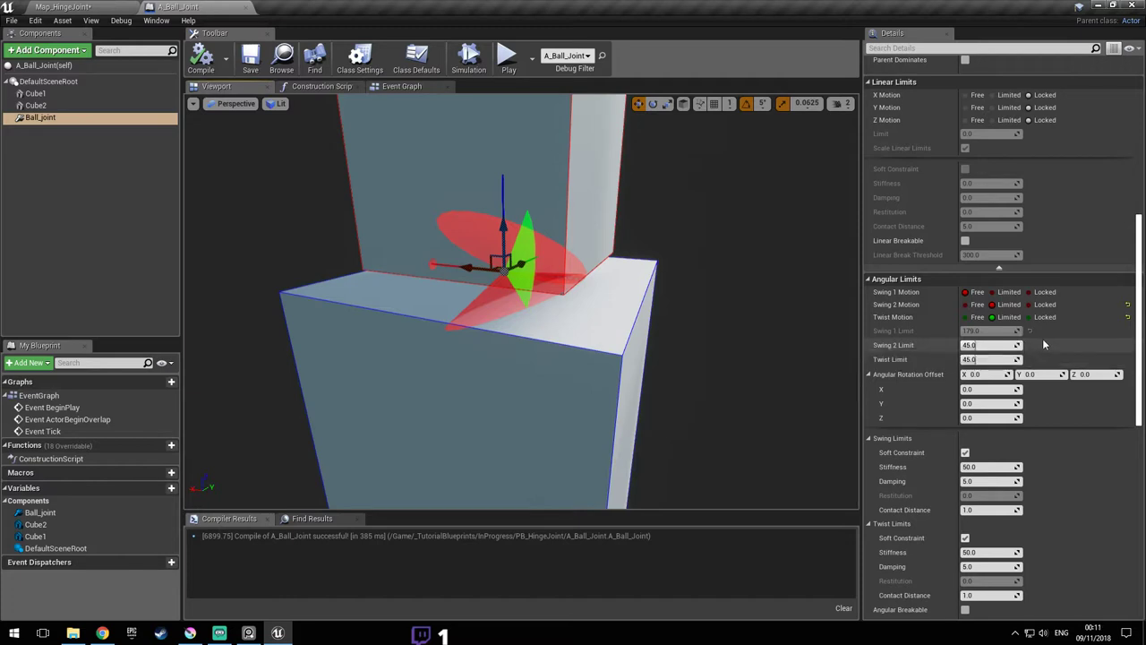
right_drag(681, 341, 716, 344)
drag(555, 335, 705, 321)
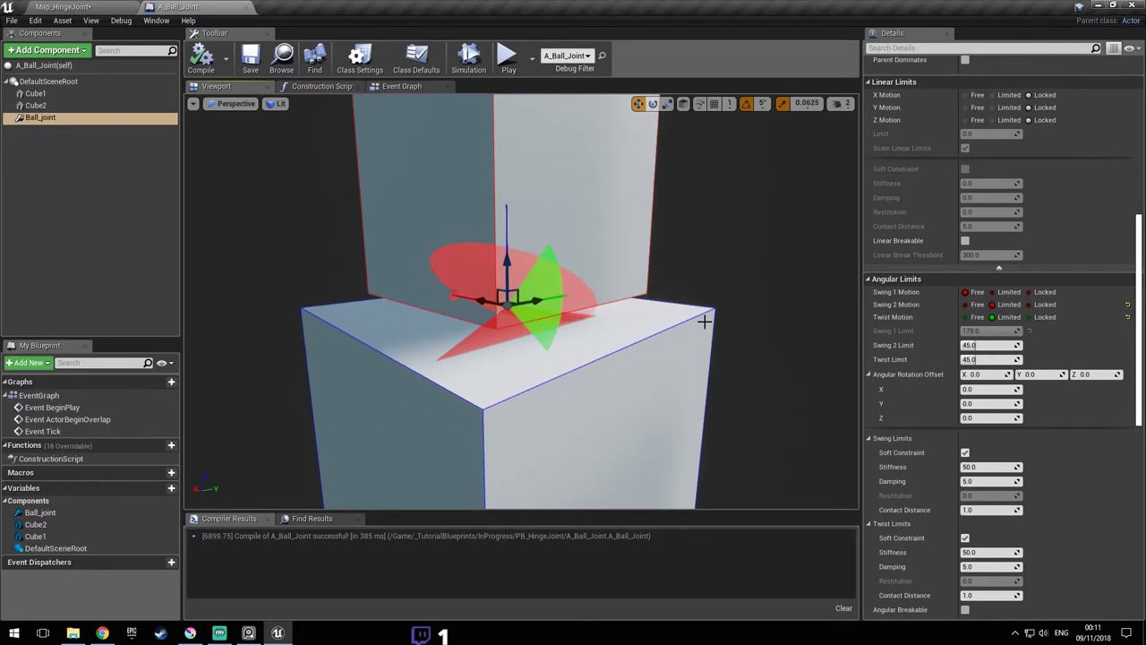
- Set the Ball_joint constraint's Swing 1 Motion to Limited with a Swing 1 Limit of 30 degrees
click(992, 291)
drag(793, 271, 654, 279)
right_drag(653, 279, 564, 282)
drag(546, 286, 524, 288)
click(1001, 330)
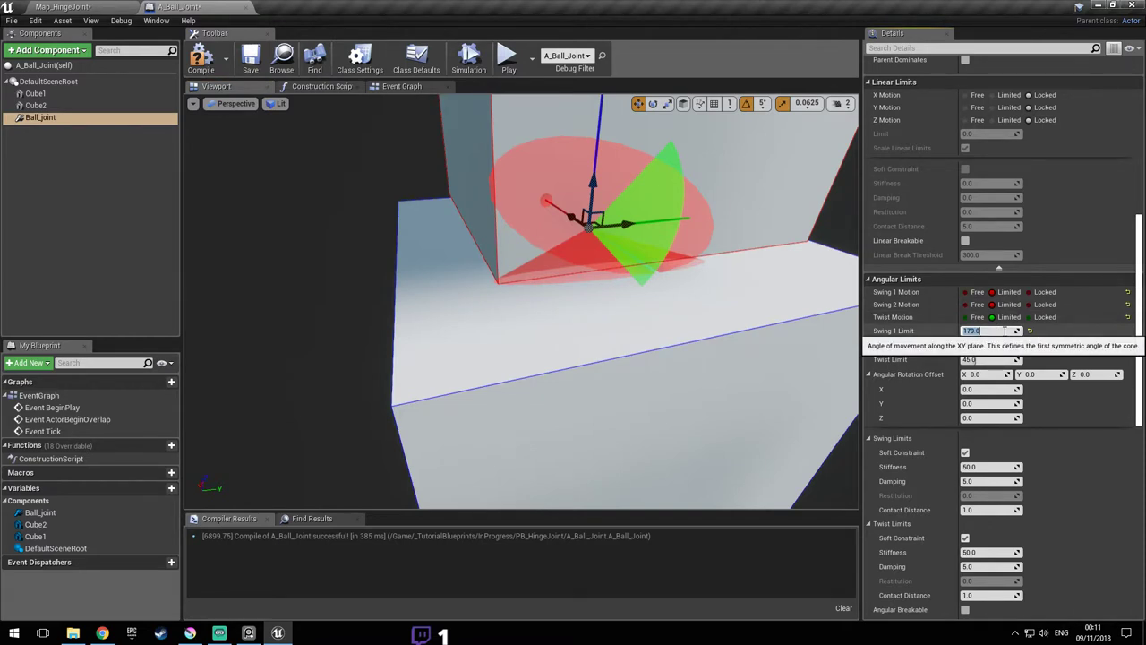
text(30)
key(Return)
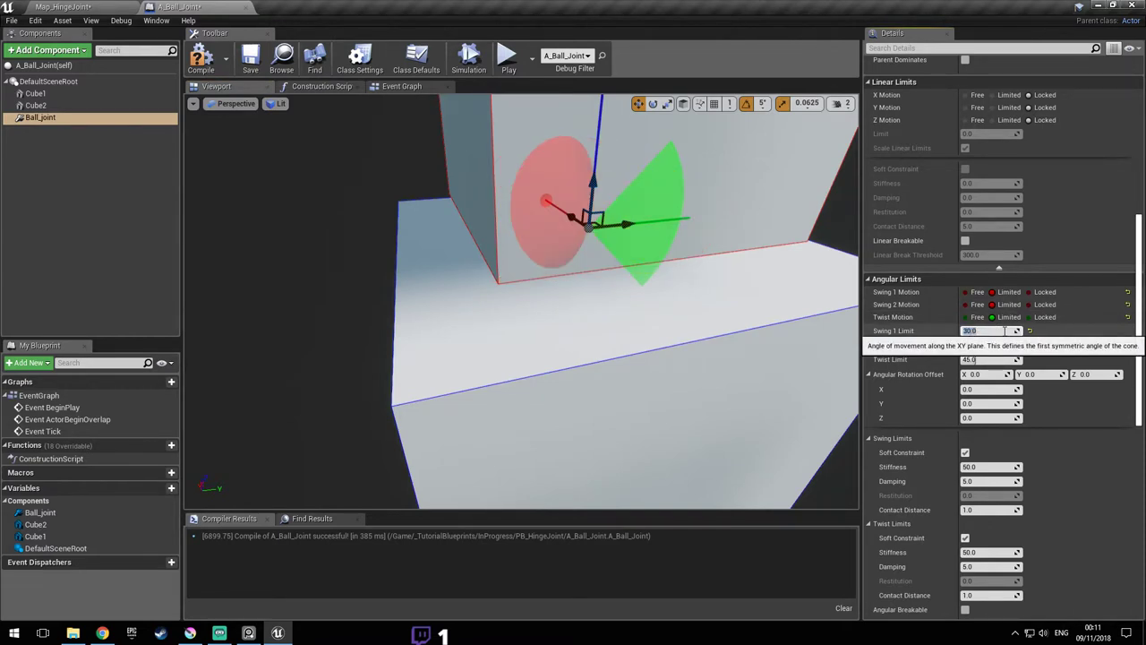
- Set the Ball_joint's Swing 2 Limit and Twist Limit to 30 degrees, matching the Swing 1 Limit
click(994, 346)
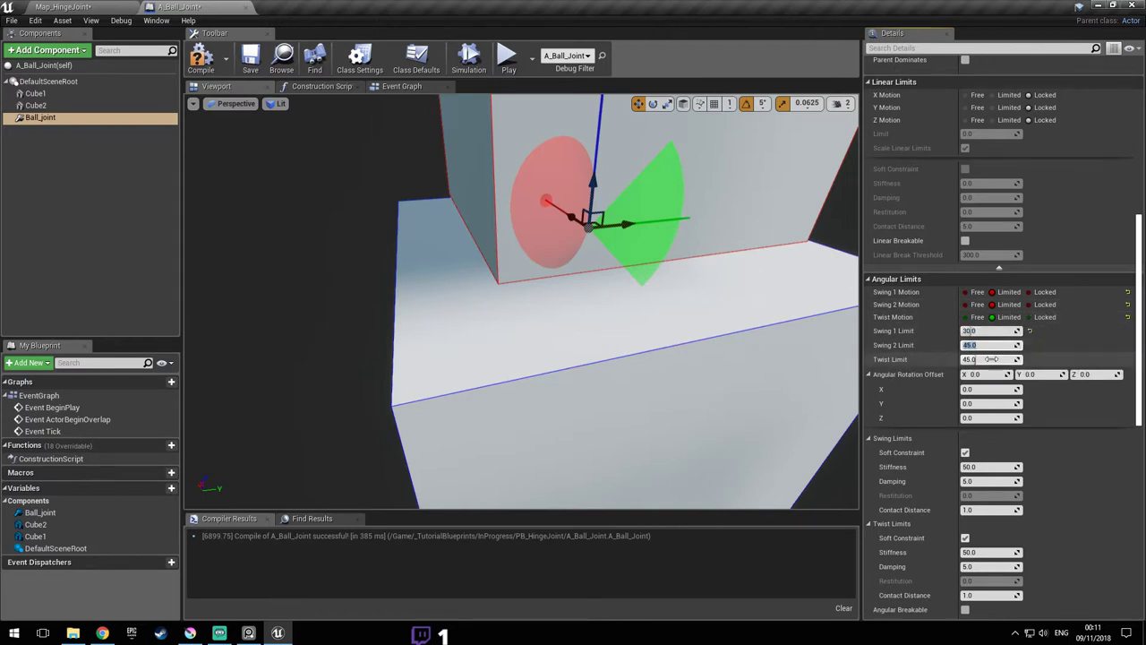
click(992, 359)
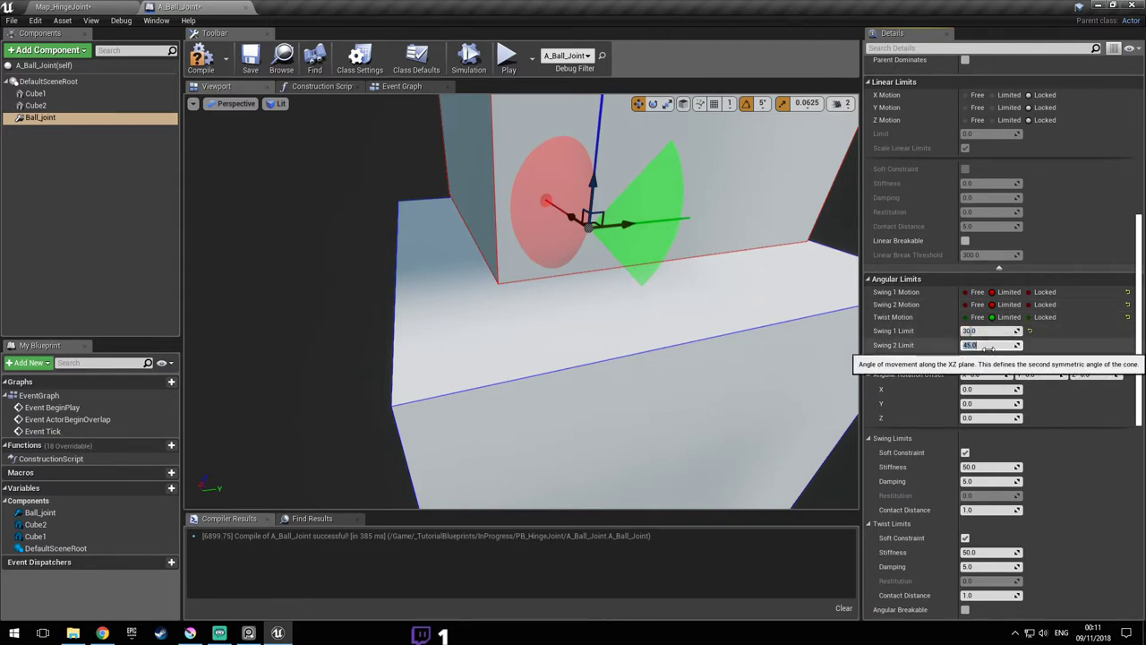
click(985, 334)
key(ctrl+c)
click(986, 346)
key(ctrl+v)
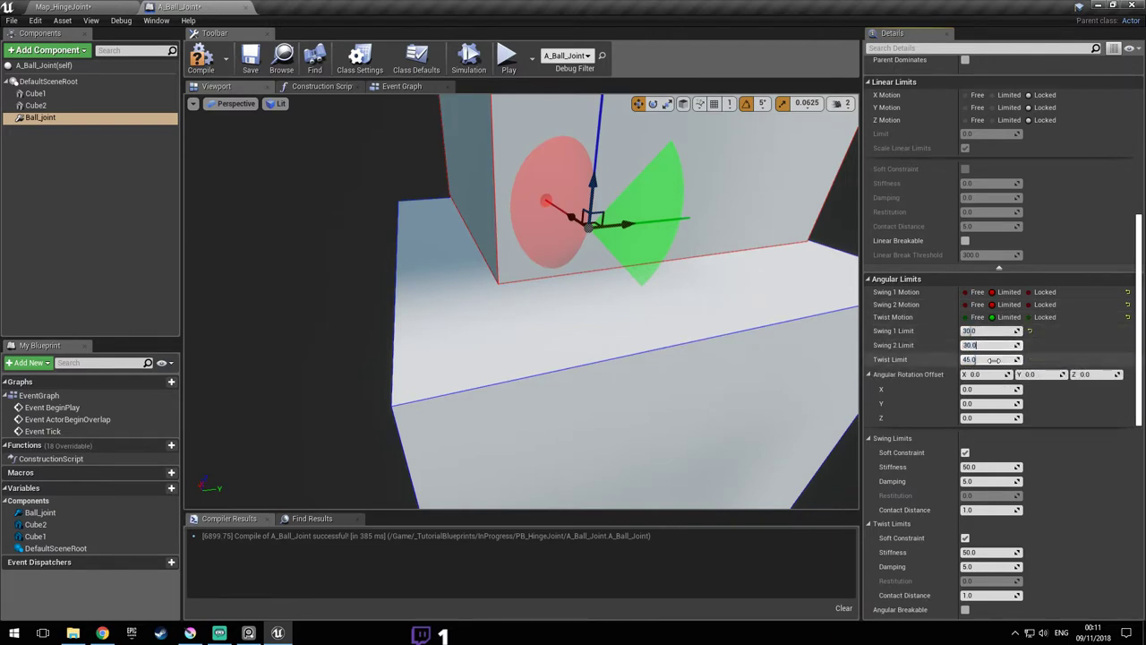
click(986, 359)
key(ctrl+v)
click(992, 346)
- Switch Swing 2 Motion to Free and back to Limited, comparing the constraint's red swing shape in both modes
right_drag(825, 290, 555, 278)
drag(752, 283, 762, 319)
click(970, 305)
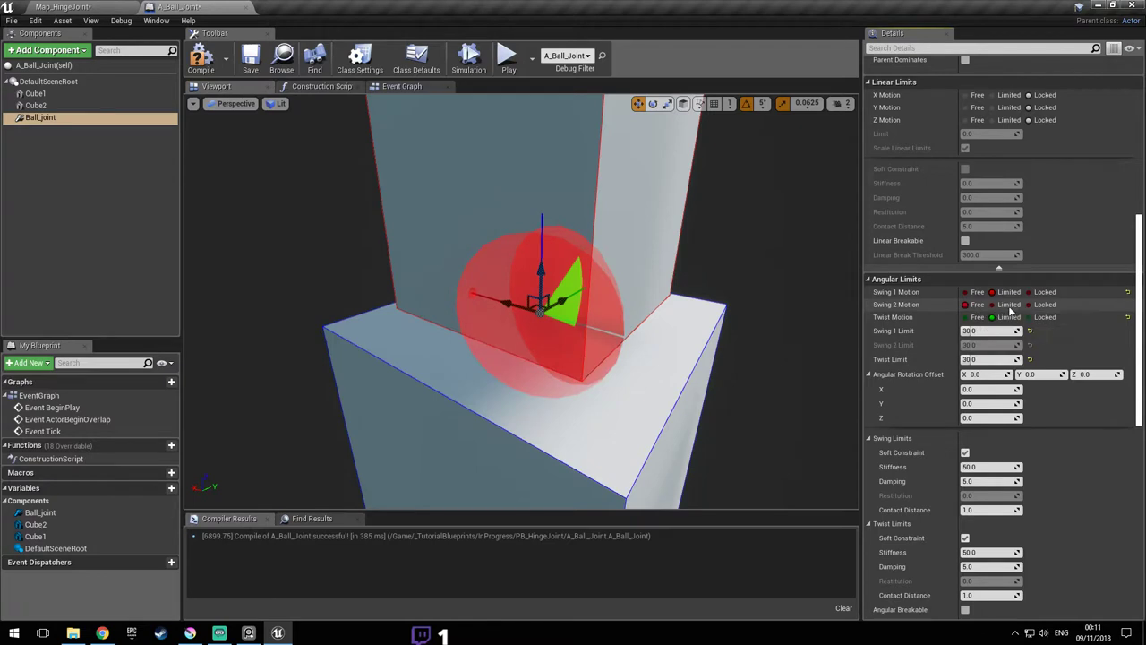
click(1010, 305)
mouse_move(678, 325)
mouse_down()
mouse_move(651, 322)
mouse_move(661, 329)
mouse_up()
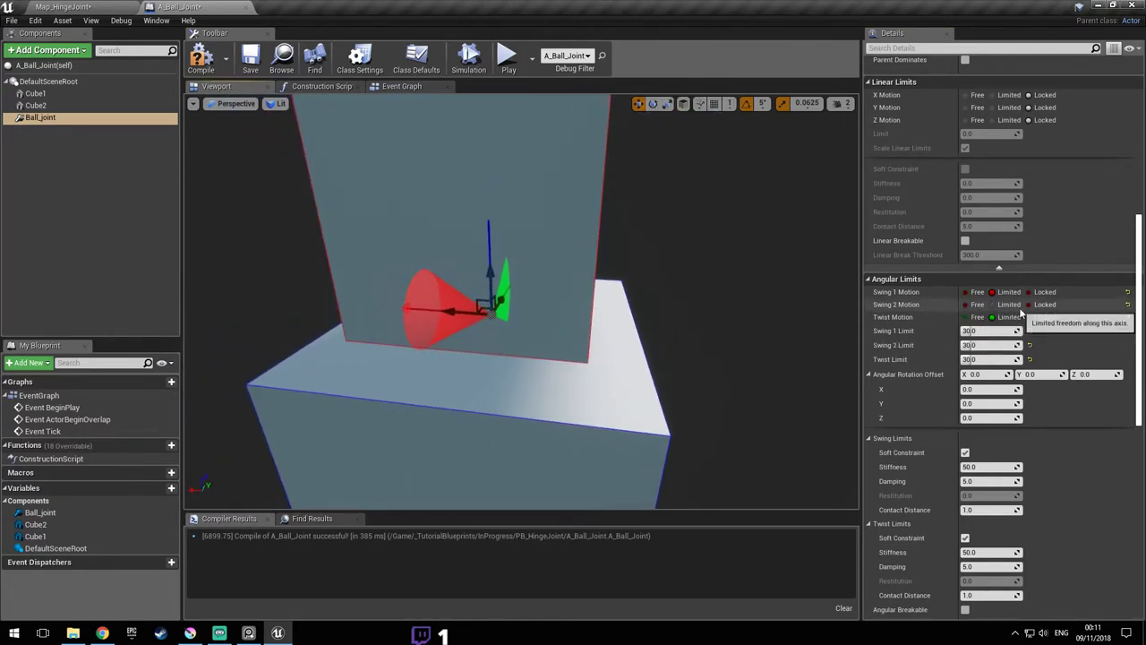
drag(499, 299, 461, 296)
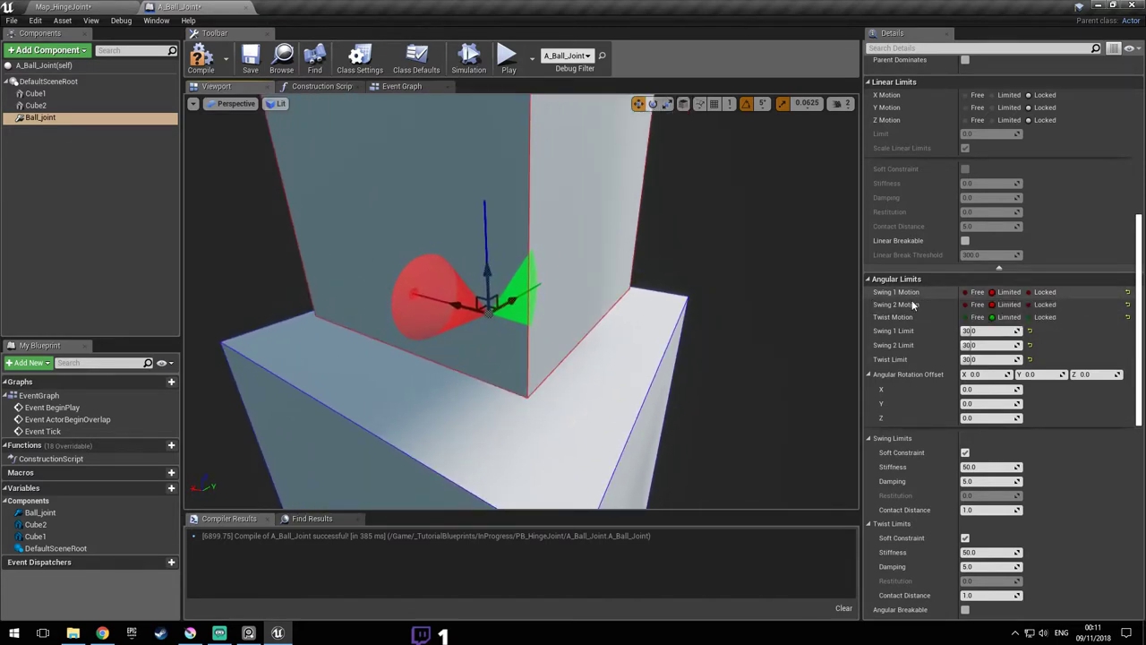
- Set the Ball_joint constraint's Twist Motion to Free
click(1009, 317)
mouse_move(631, 304)
mouse_down()
mouse_move(618, 305)
mouse_move(649, 314)
mouse_up()
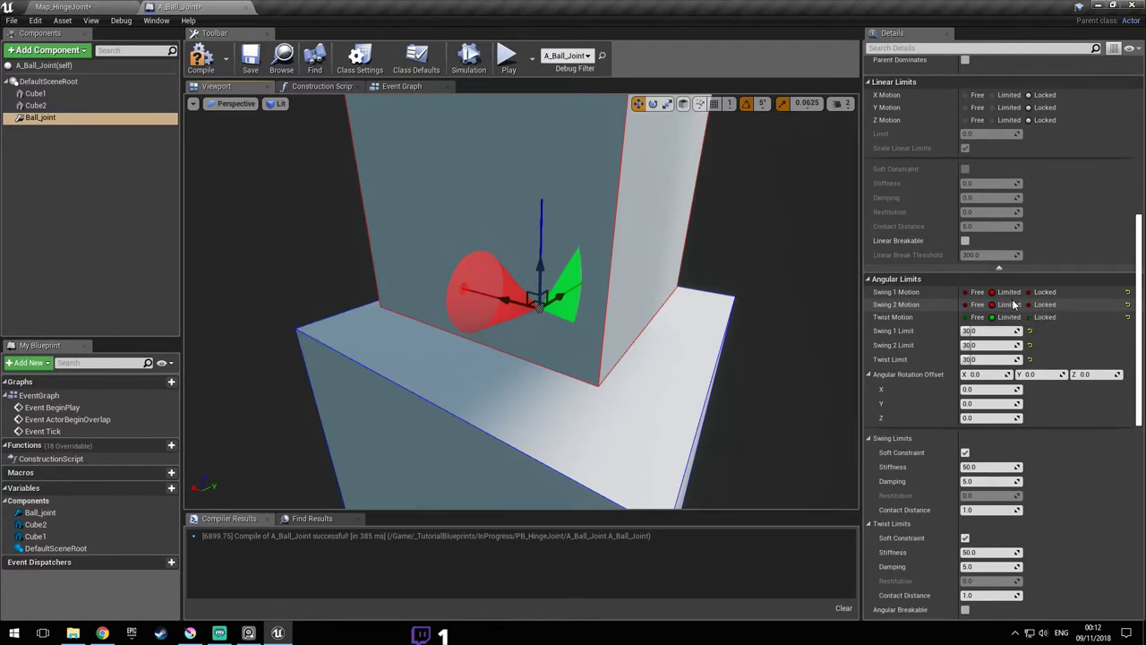
click(980, 317)
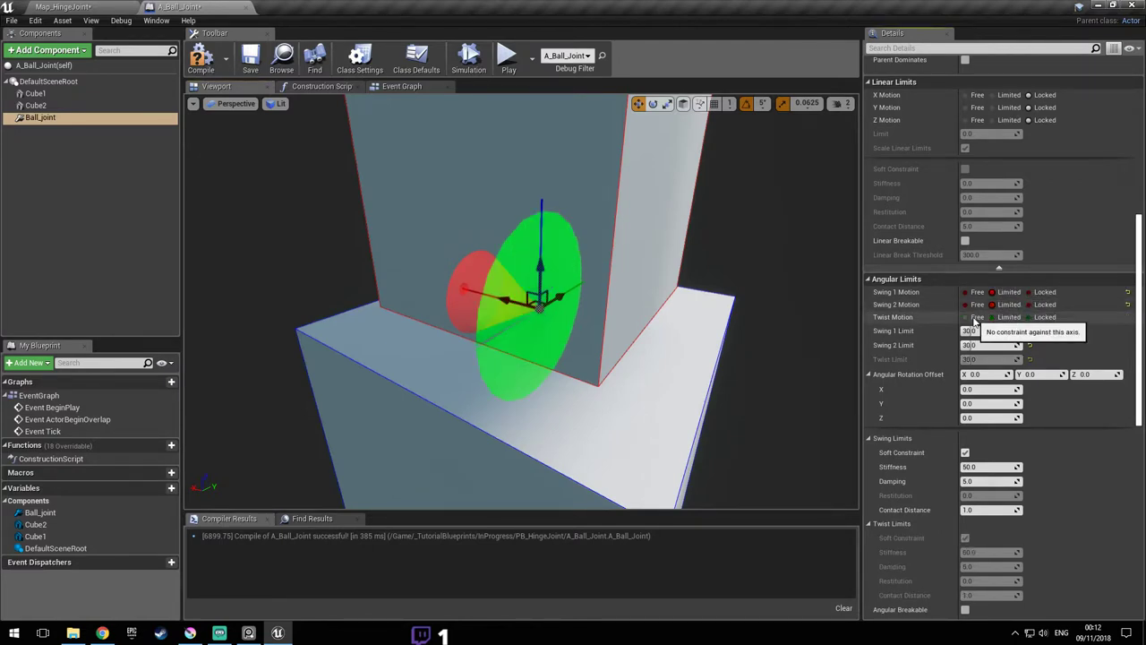
right_drag(666, 325, 609, 325)
right_drag(699, 338, 613, 337)
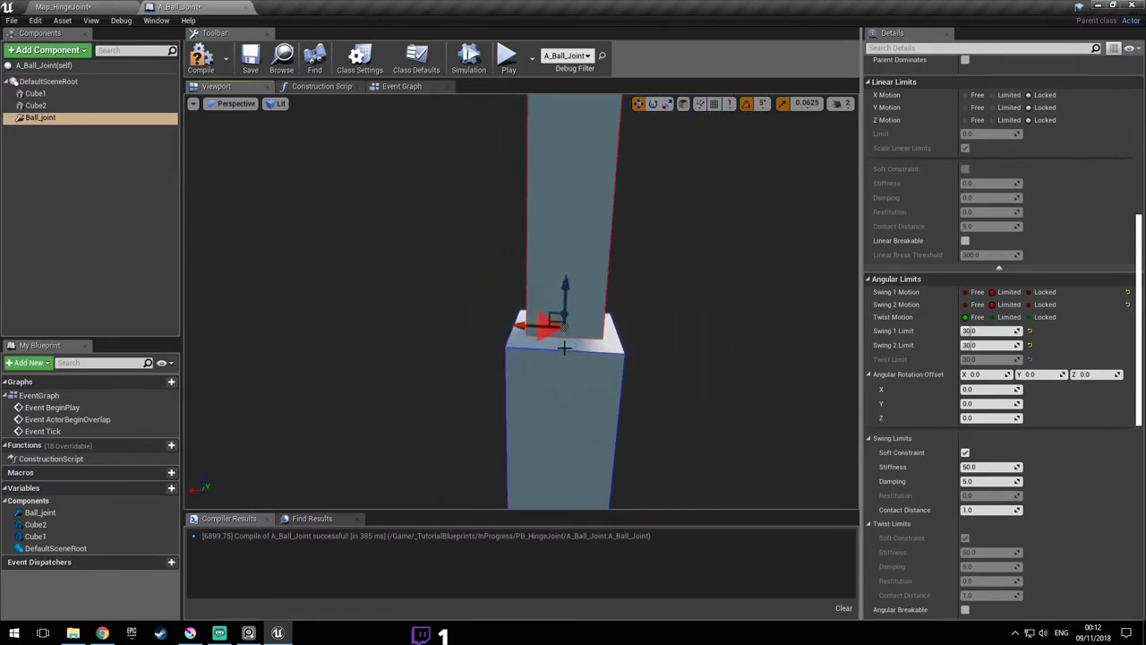
mouse_move(607, 281)
alt+mouse_down()
mouse_move(667, 285)
mouse_move(609, 286)
alt+mouse_up()
right_drag(609, 283, 604, 286)
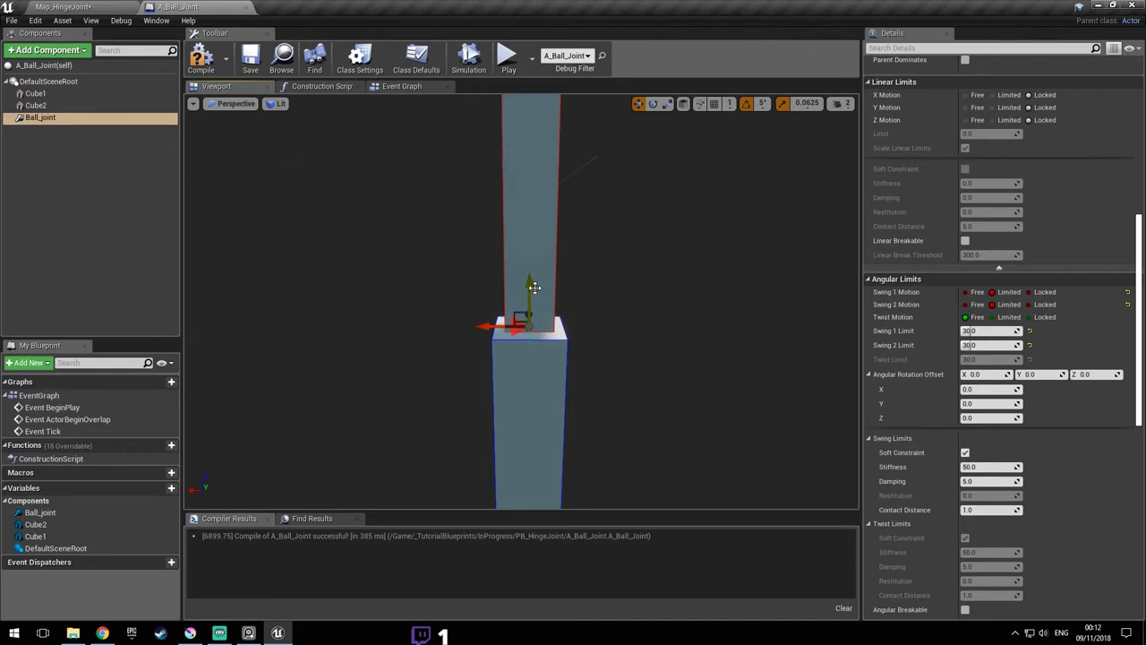
mouse_move(528, 326)
right_down()
mouse_move(627, 319)
mouse_move(519, 371)
mouse_move(528, 224)
mouse_move(520, 324)
mouse_move(511, 322)
right_up()
mouse_move(551, 303)
mouse_down()
mouse_move(528, 303)
mouse_move(560, 301)
mouse_move(546, 303)
mouse_up()
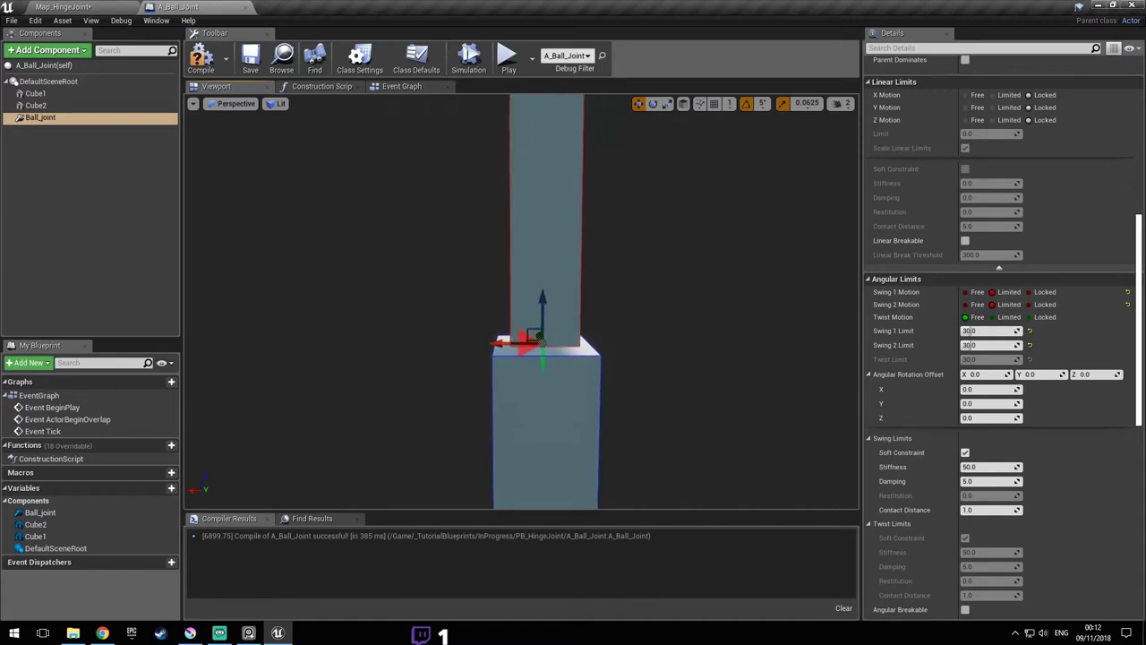
right_drag(542, 323, 541, 315)
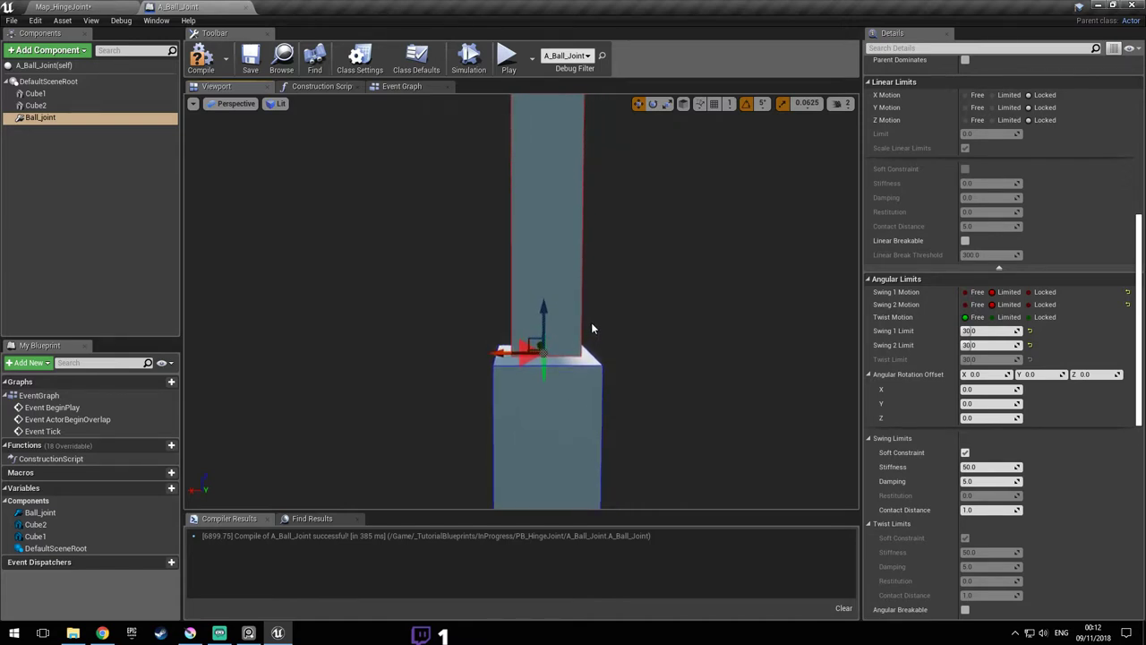
- Scale the upper block, Cube1, into a flat horizontal bar with an X scale of 0.95
click(550, 254)
right_drag(550, 254, 570, 195)
click(667, 104)
drag(506, 269, 505, 269)
drag(467, 307, 306, 294)
right_drag(693, 323, 654, 345)
drag(506, 278, 559, 279)
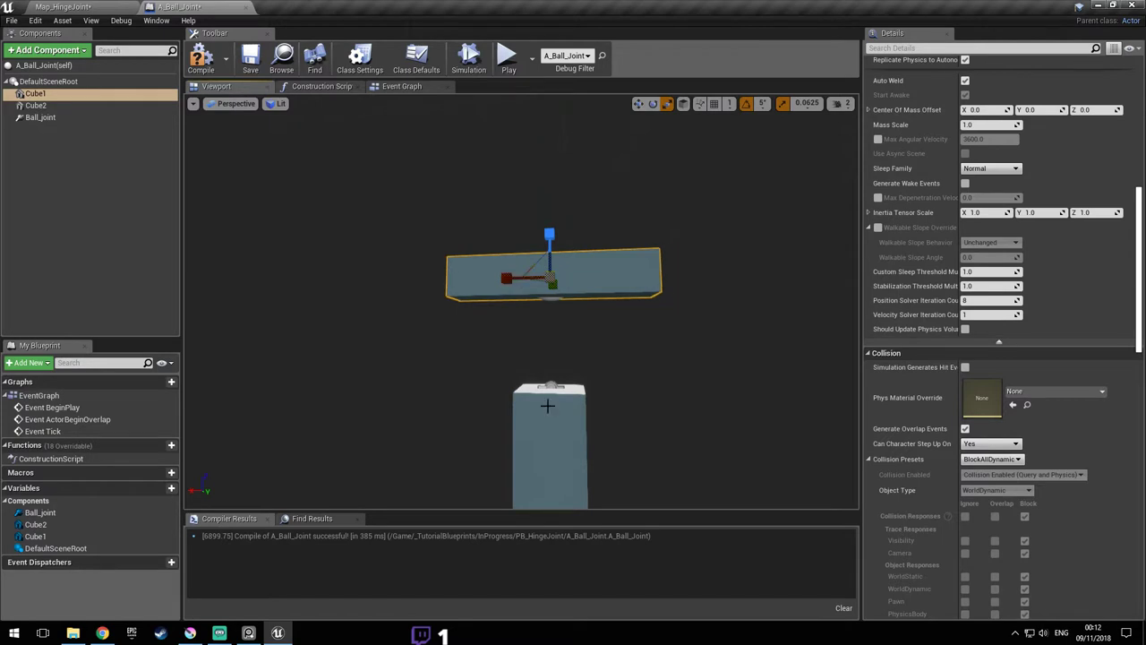
- Move Cube2 and Ball_joint together past the end of Cube1, to about -74.5 in X
click(553, 397)
right_drag(528, 296, 572, 346)
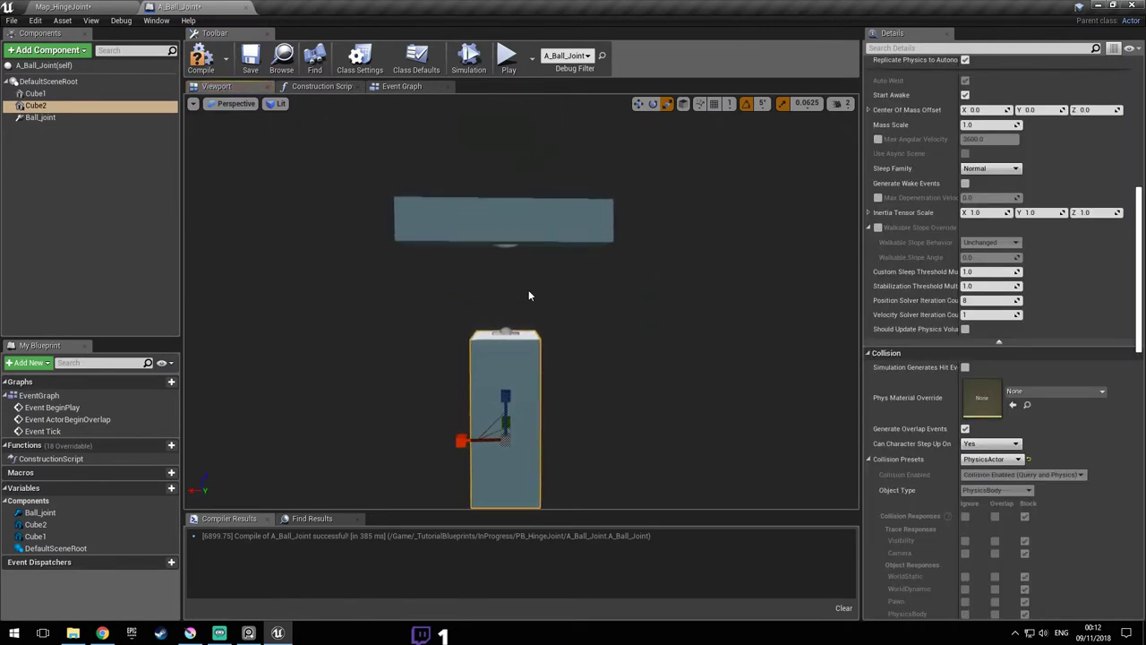
click(65, 125)
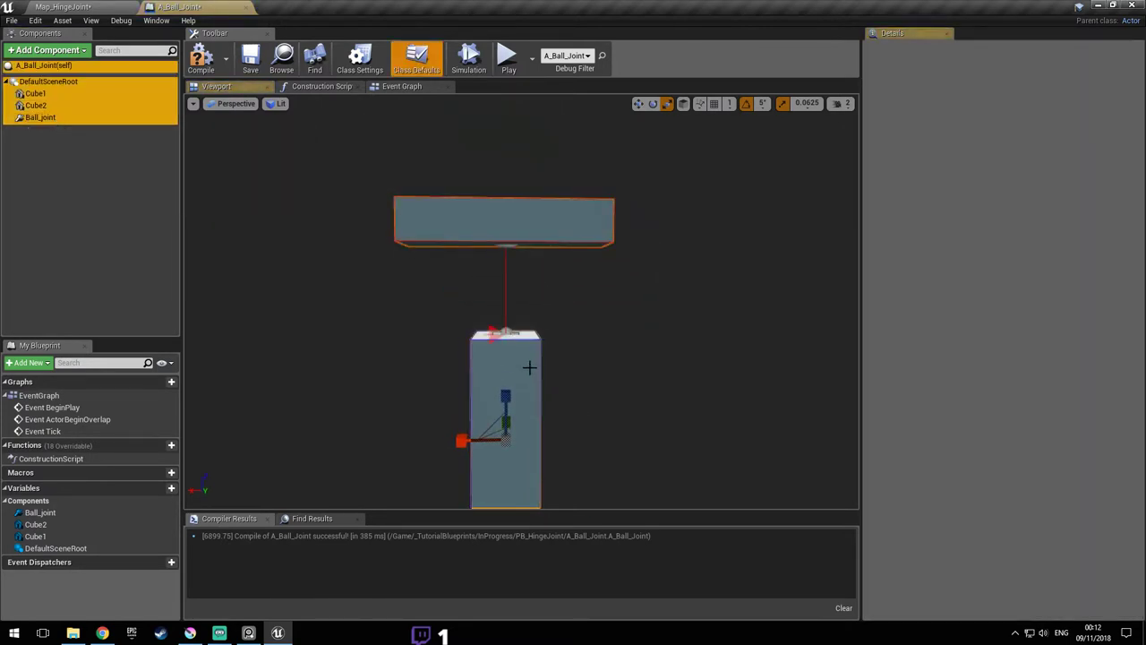
click(66, 118)
ctrl+click(44, 106)
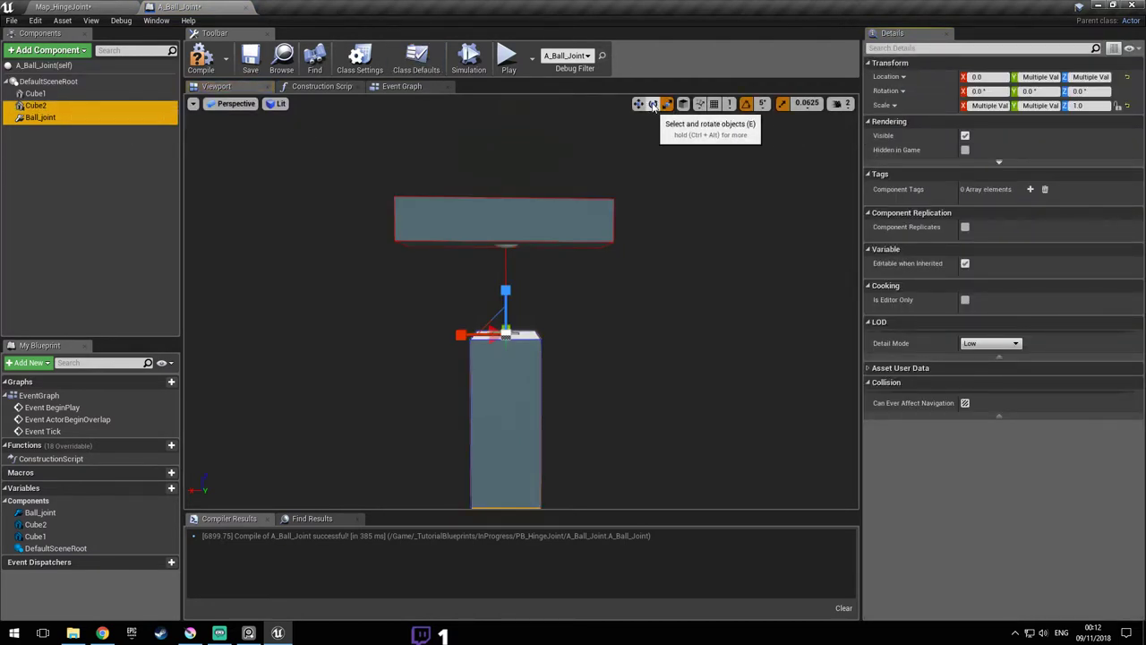
click(639, 104)
drag(488, 325, 650, 220)
mouse_move(521, 306)
right_down()
mouse_move(503, 330)
mouse_move(523, 447)
mouse_move(537, 309)
right_up()
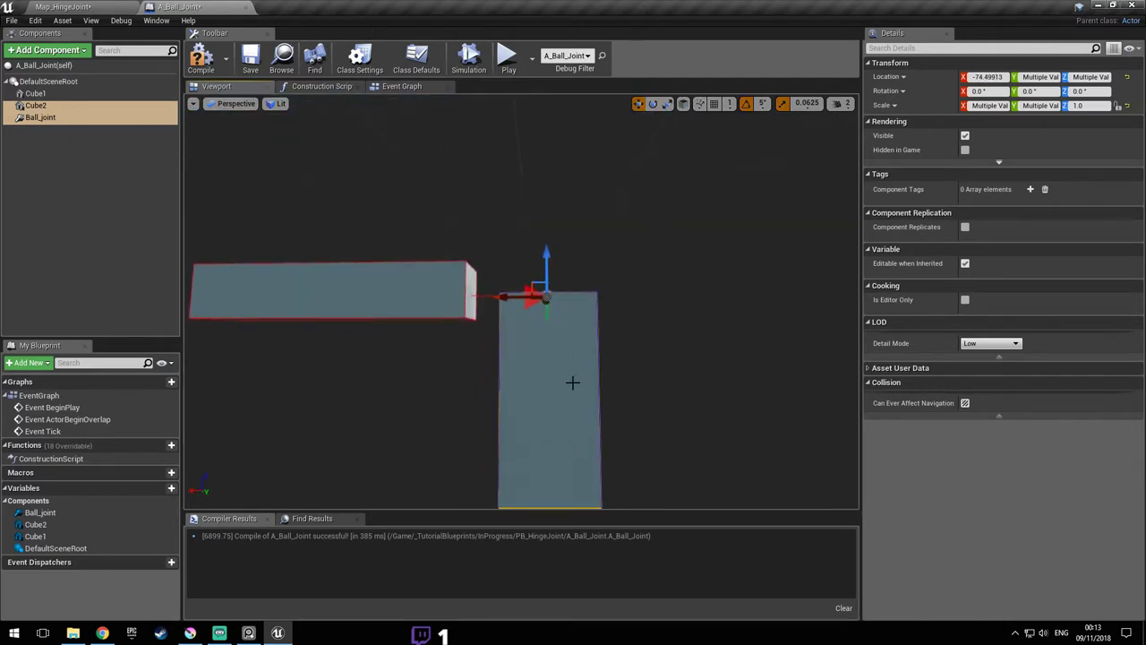
- Shorten Cube2 by reducing its Z scale to 0.1875
click(566, 343)
right_drag(594, 388, 574, 363)
drag(544, 335, 545, 389)
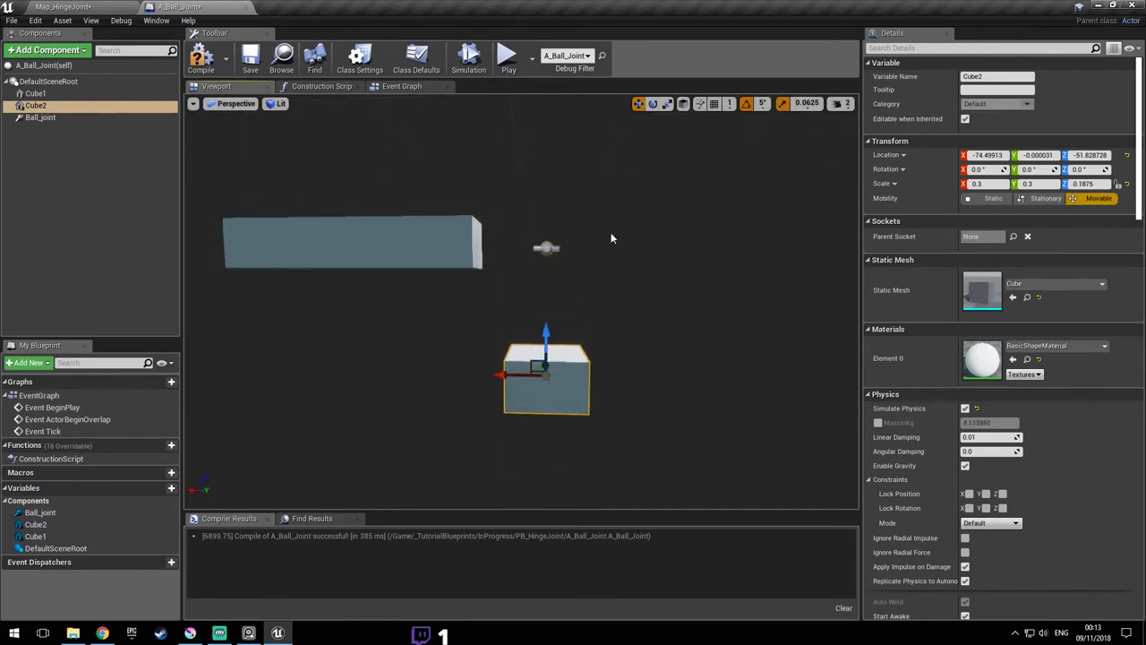
right_drag(535, 366, 490, 397)
drag(481, 397, 512, 424)
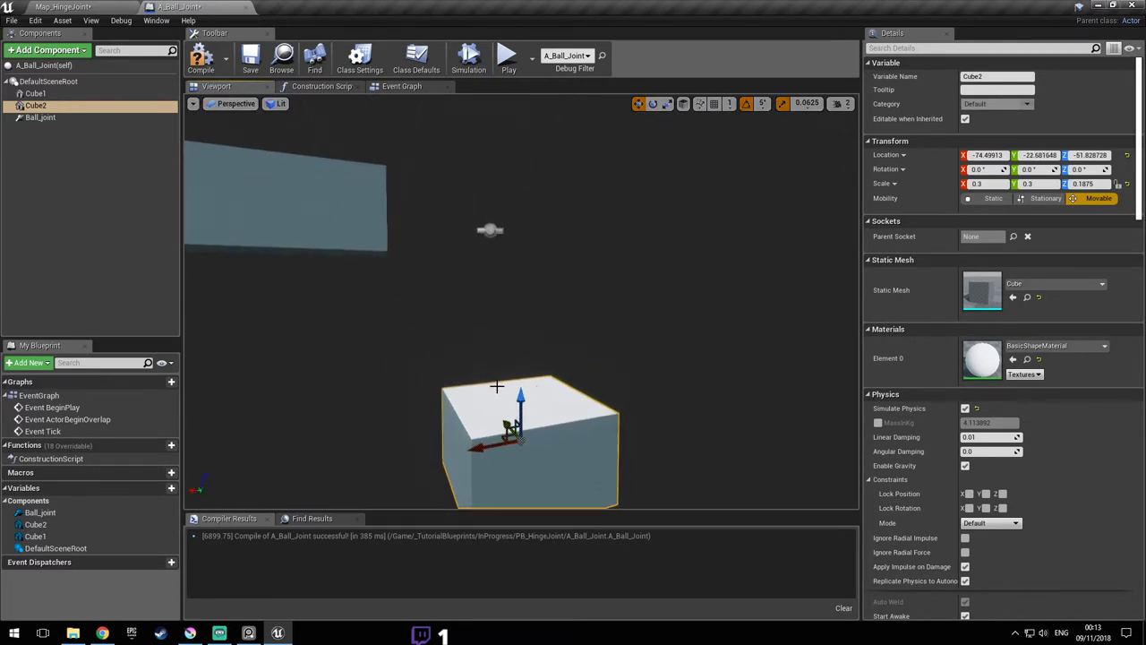
key(ctrl+z)
- Raise Cube2 level with Cube1 at about X -75 and place Ball_joint just past Cube1's end at about X -53.2
click(491, 380)
drag(479, 397, 531, 226)
mouse_move(519, 280)
right_down()
mouse_move(506, 313)
mouse_move(497, 304)
mouse_move(519, 280)
right_up()
click(521, 326)
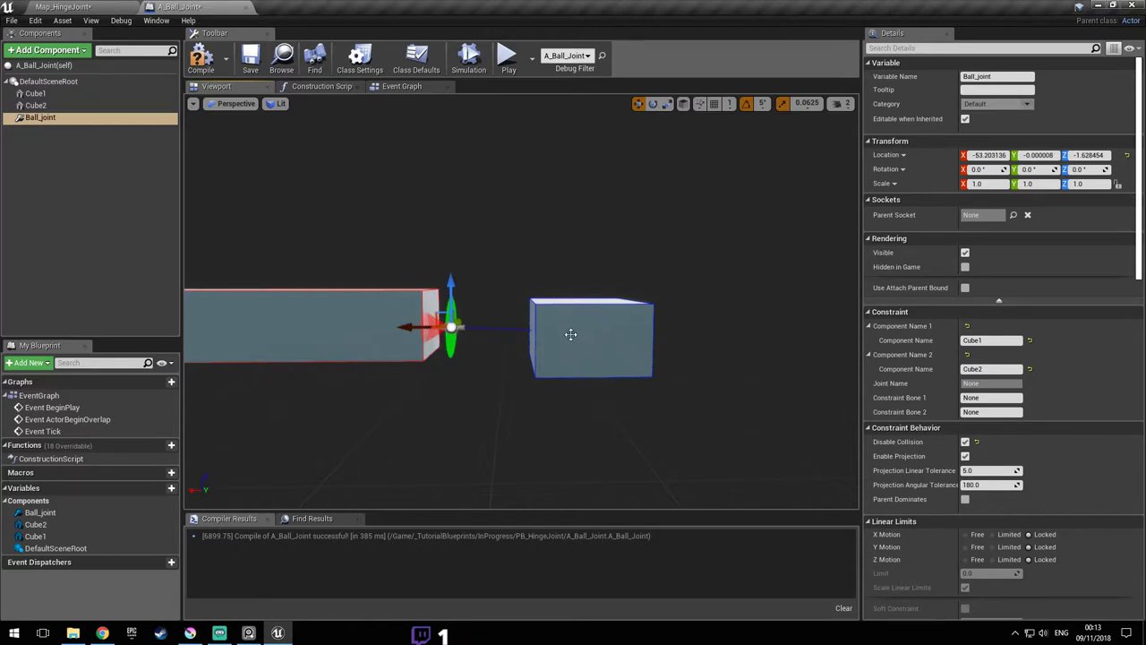
click(570, 334)
drag(537, 329, 486, 332)
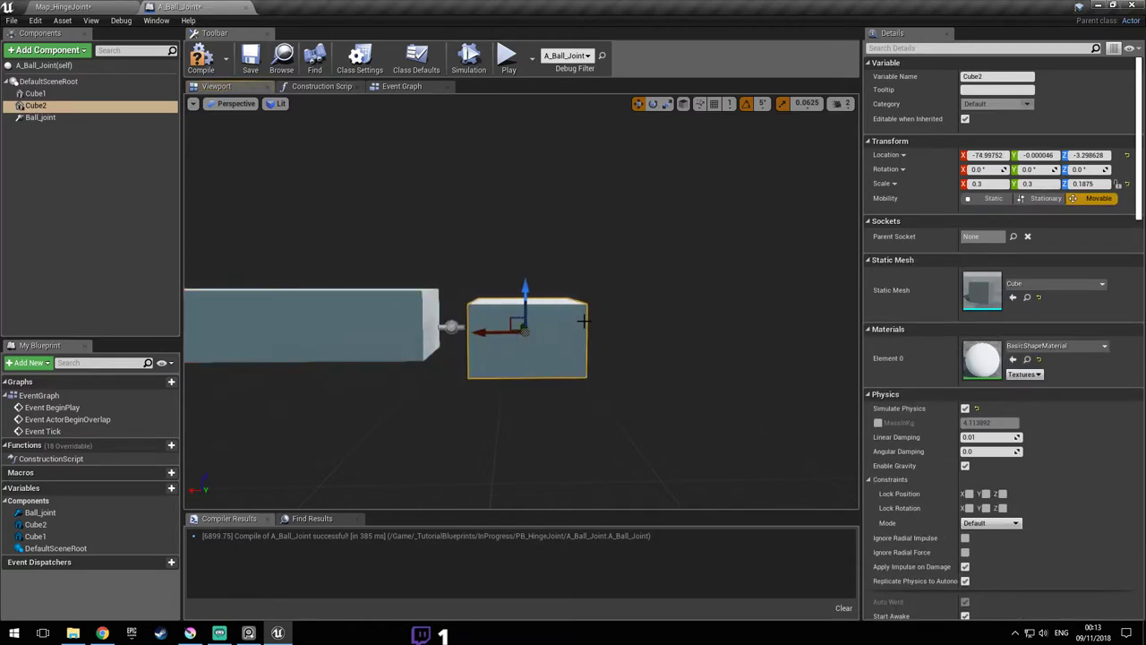
- Lengthen Cube2 to an X scale of 0.7375 and shift it clear of Cube1 to about -96.6 in X
drag(484, 330, 454, 331)
key(w)
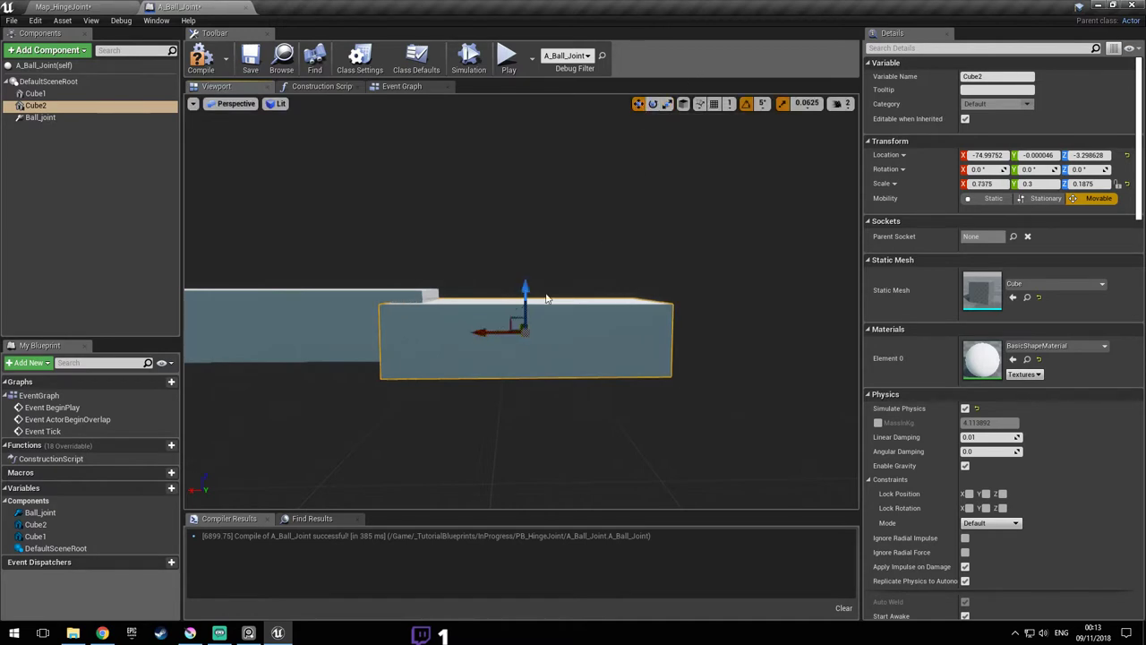
drag(492, 329, 578, 315)
right_drag(607, 300, 748, 399)
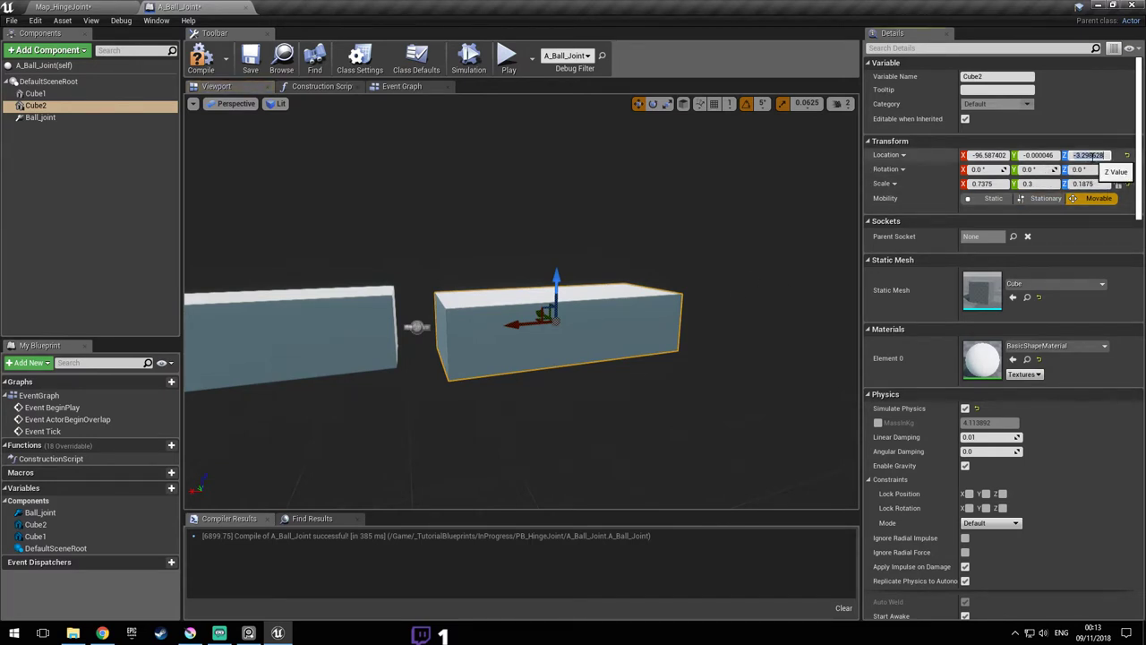
- Set Cube2's Y and Z location values to 0
click(1039, 155)
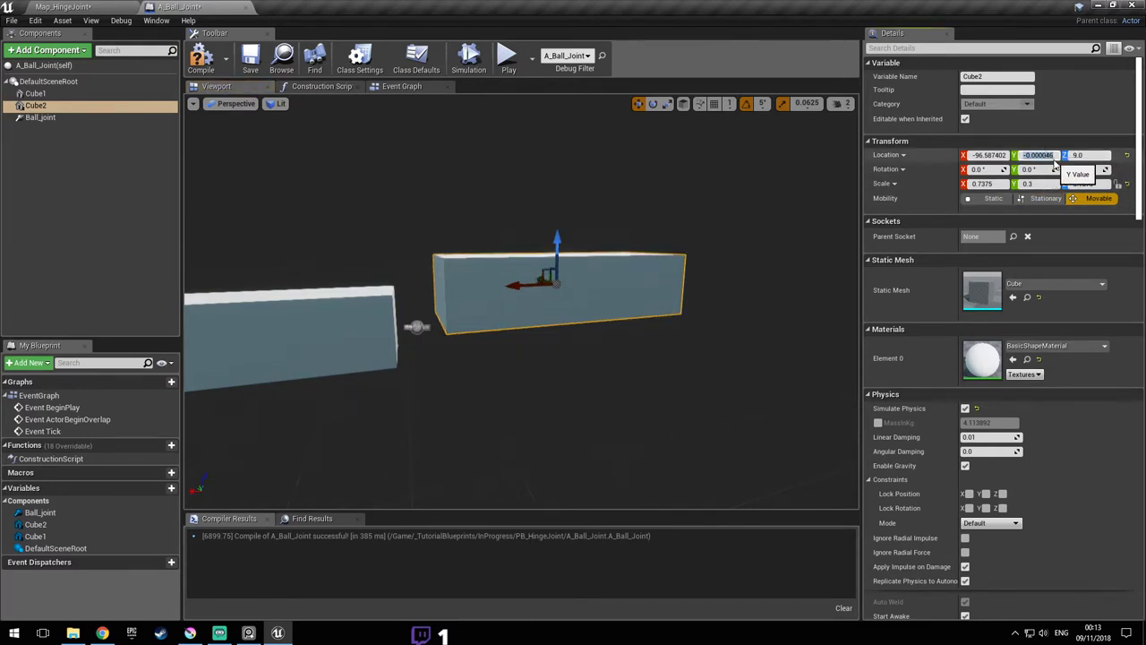
drag(1082, 154, 1070, 160)
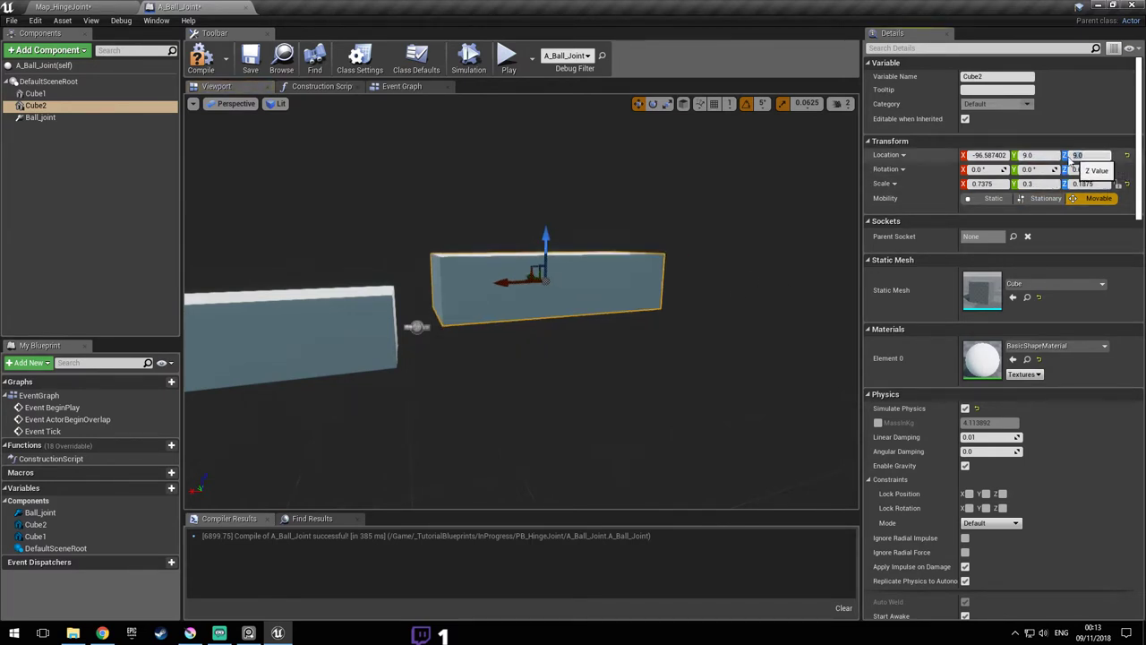
text(0)
click(1029, 155)
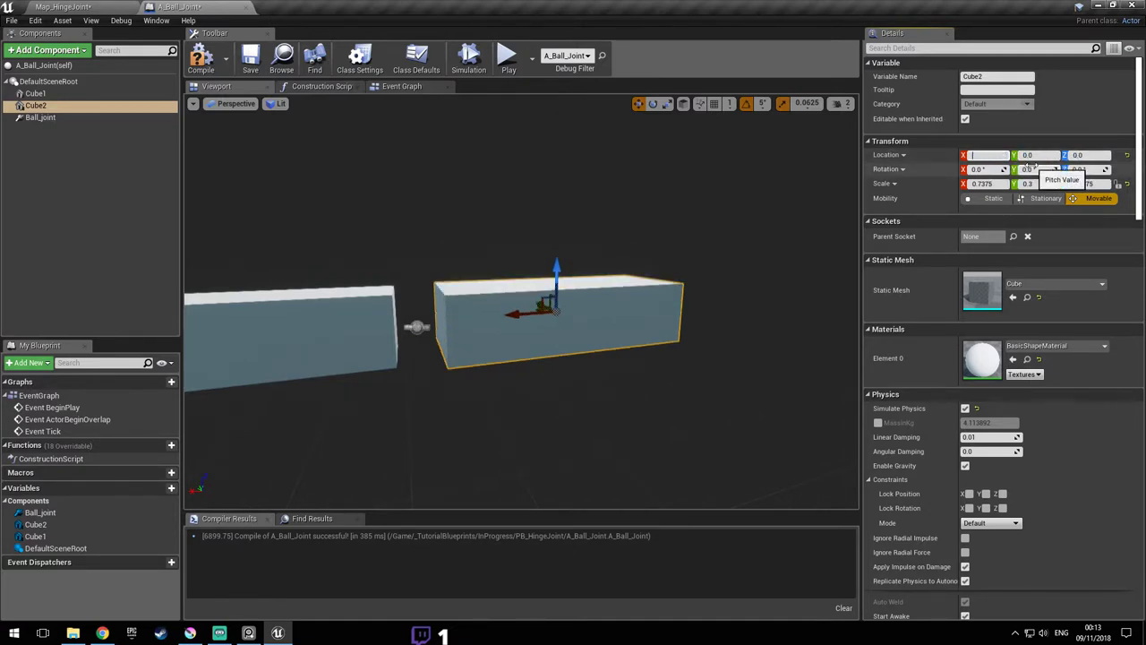
- Check Cube1's transform, then nudge Cube2 toward the ball joint to about -95.1 in X
right_drag(394, 343, 335, 343)
click(394, 343)
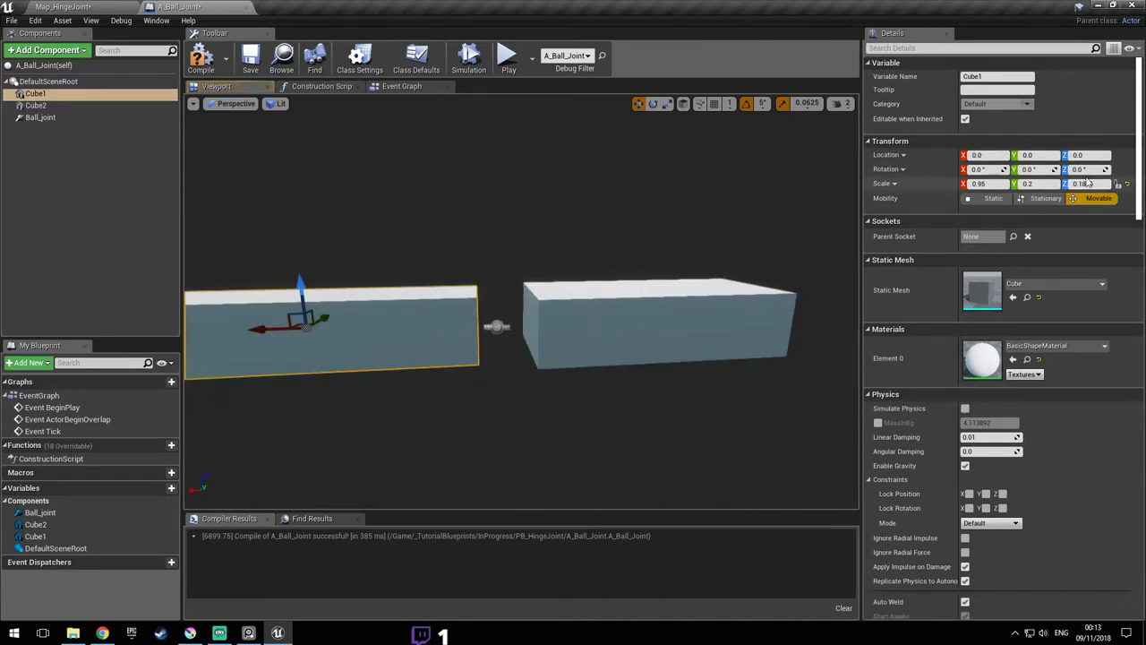
right_drag(621, 262, 598, 263)
click(612, 322)
drag(638, 324, 619, 325)
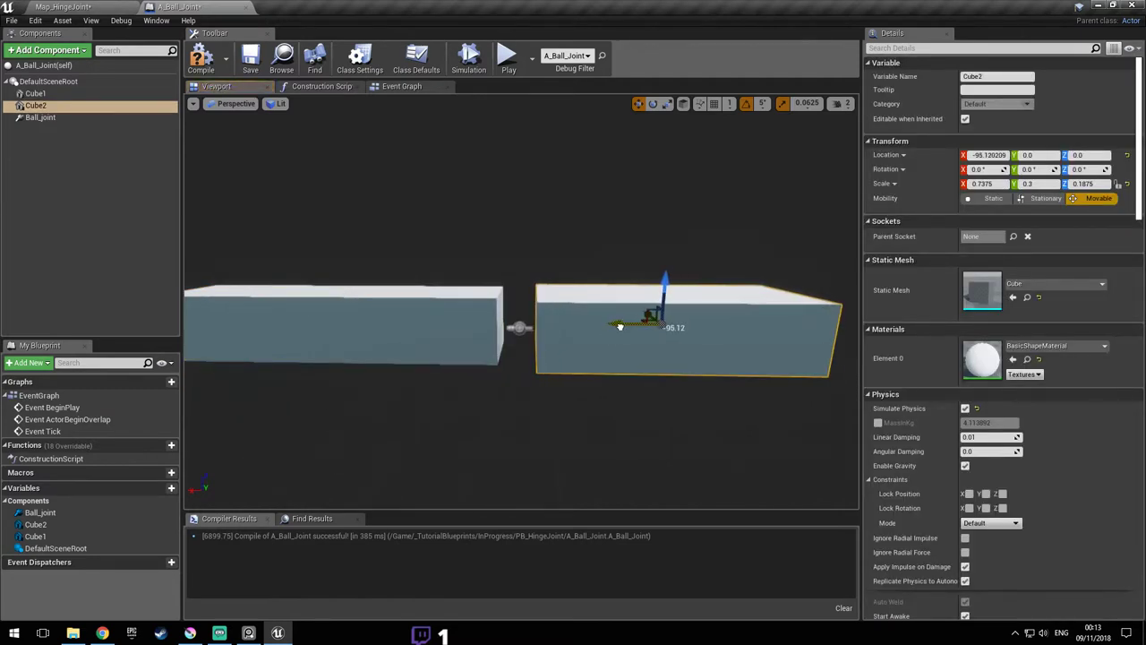
- Select the Ball_joint constraint between the two bars, inspect its placement, and save the compiled blueprint
click(522, 328)
right_drag(522, 329, 532, 355)
key(ctrl+s)
right_drag(572, 306, 616, 337)
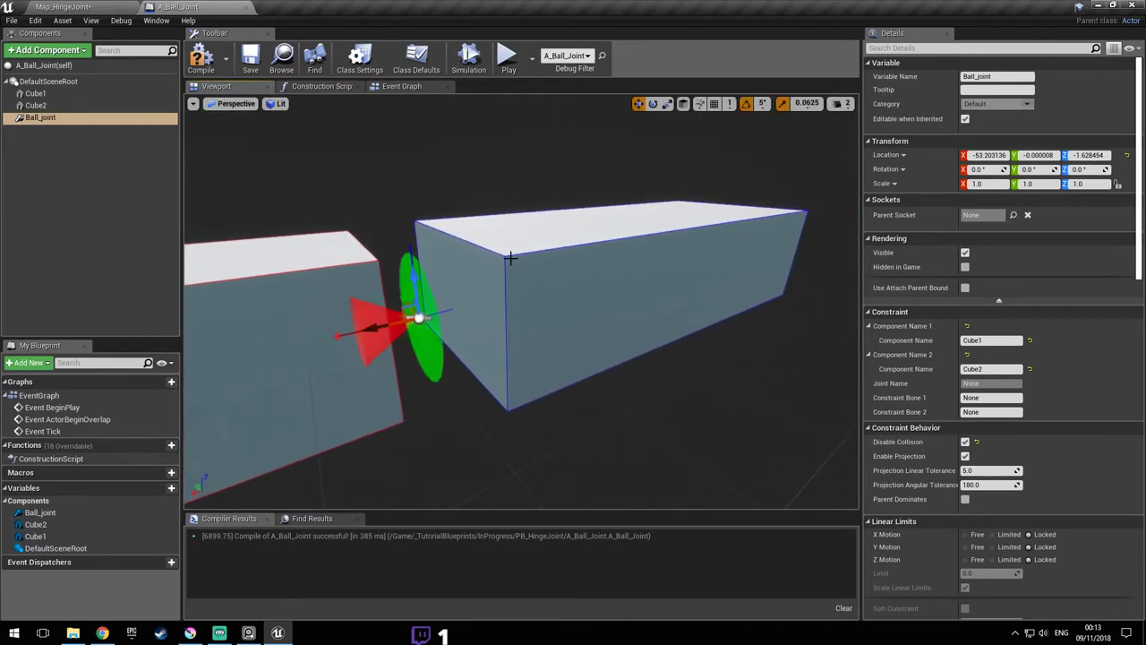
right_drag(511, 290, 476, 274)
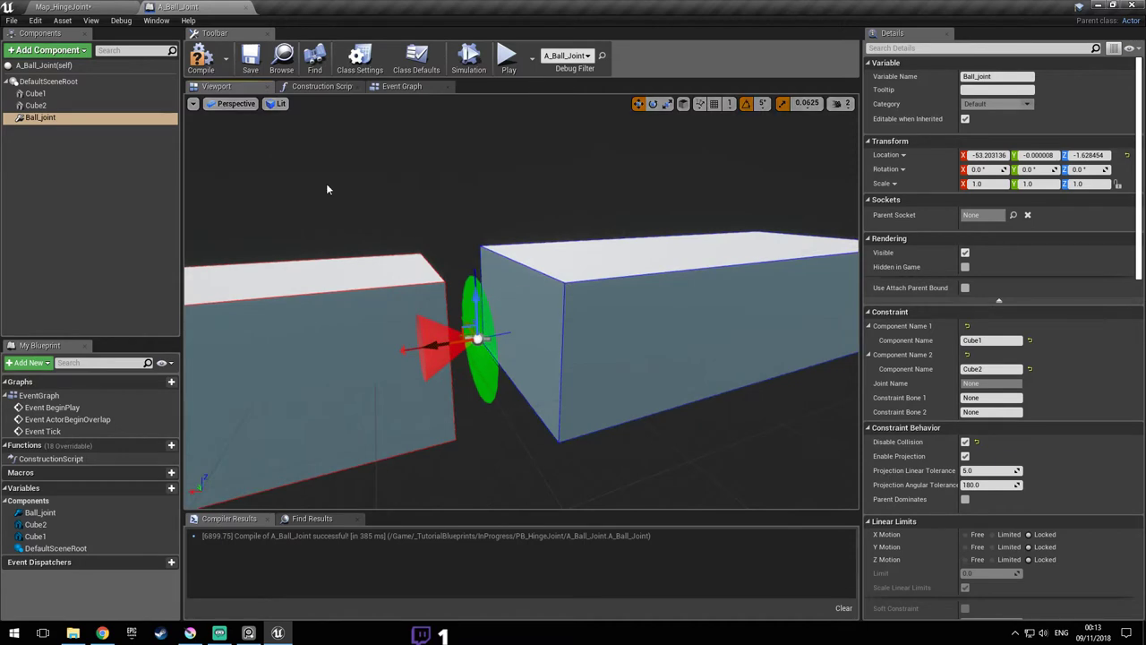
click(259, 59)
- Examine the Ball_joint constraint's linear limits and its swing and twist motion settings in A_Ball_Joint
right_drag(630, 180, 730, 163)
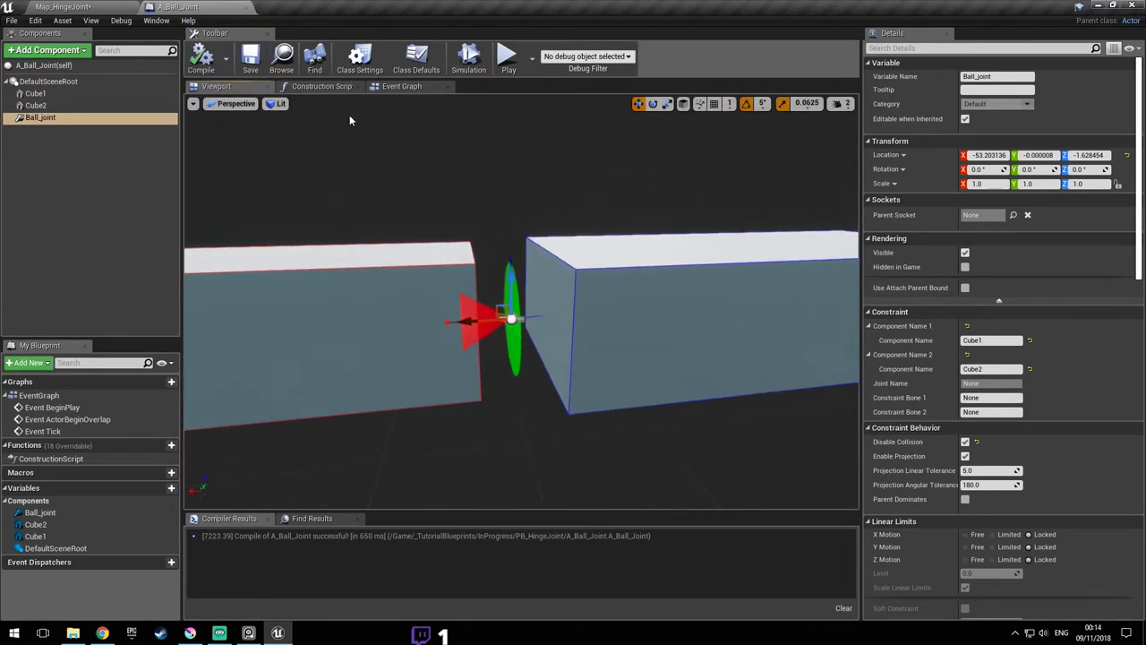
right_drag(552, 306, 572, 302)
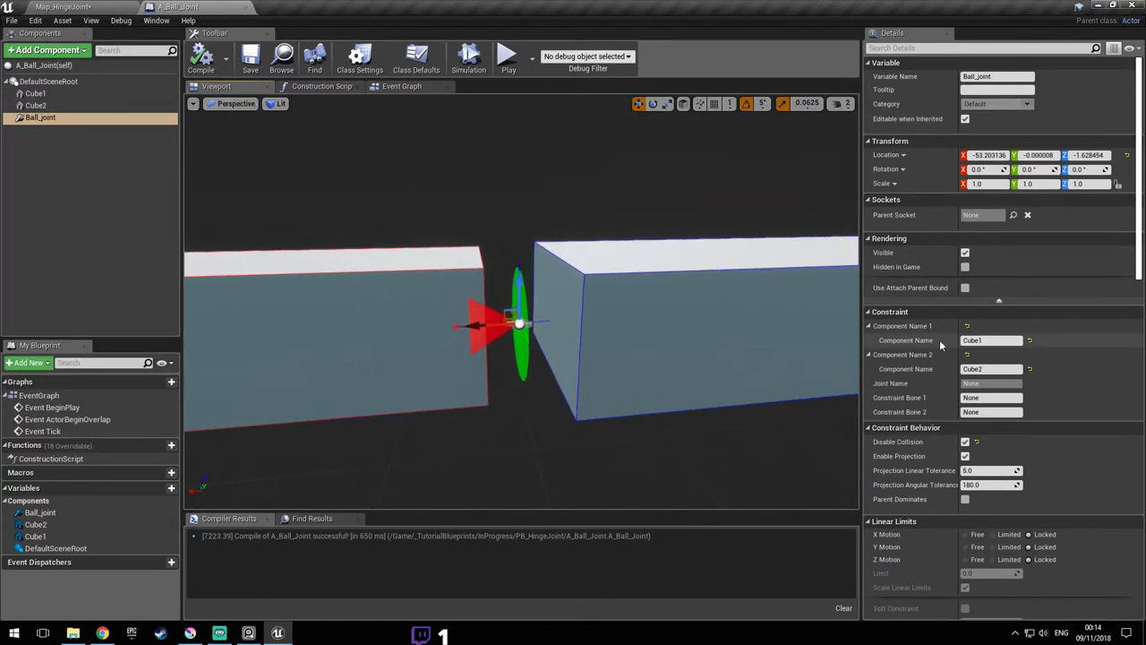
scroll(985, 367, down, 10)
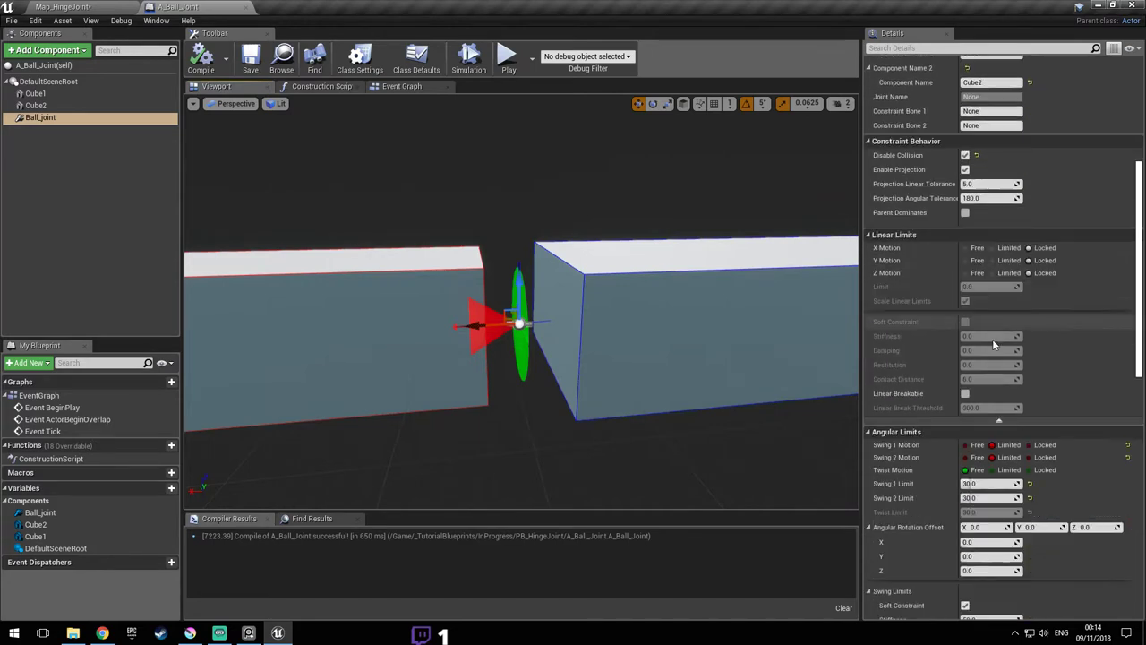
scroll(1032, 483, down, 5)
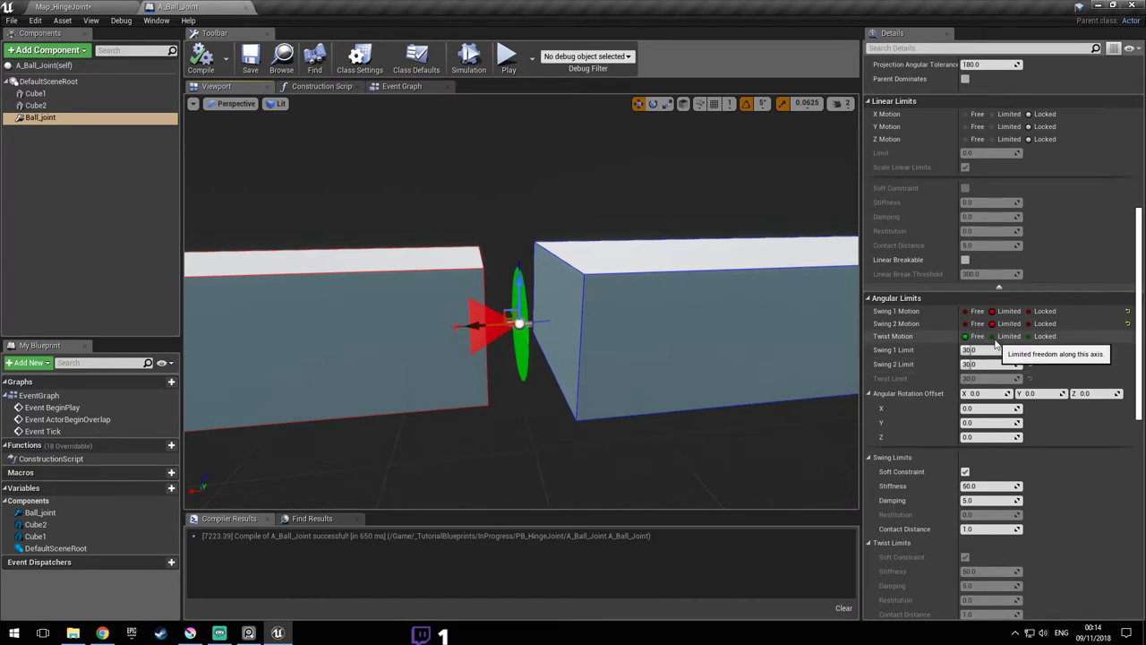
right_drag(678, 287, 679, 297)
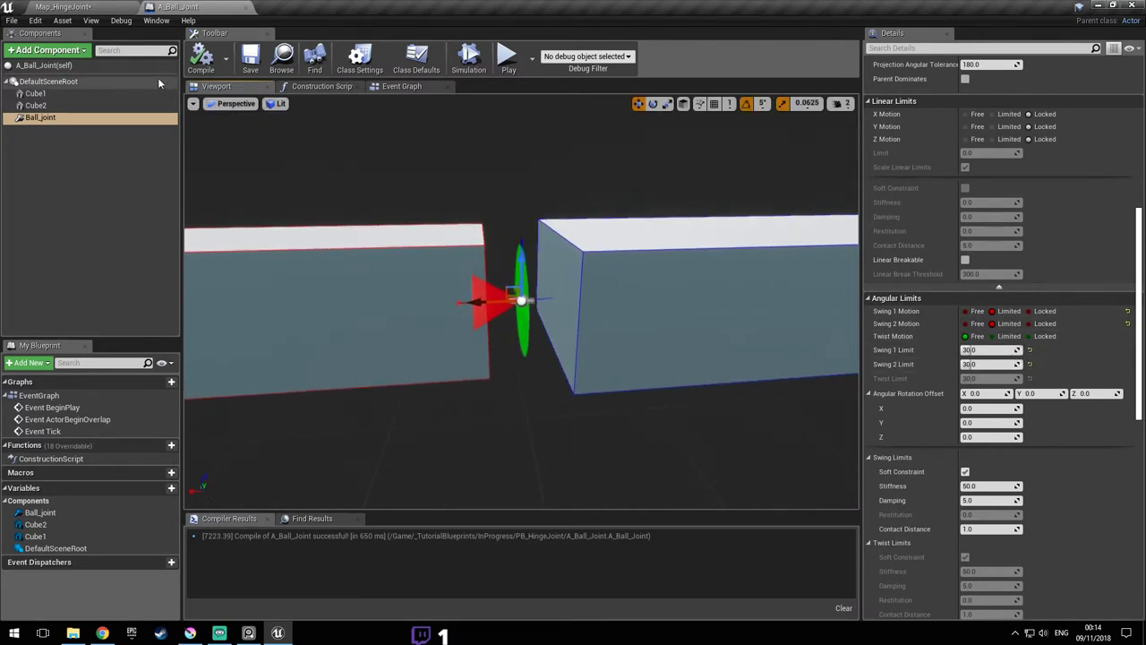
- In Map_HingeJoint, rotate the A_Ball_Joint actor to 90° about Y so its two bars hang vertically, and save the map
click(100, 6)
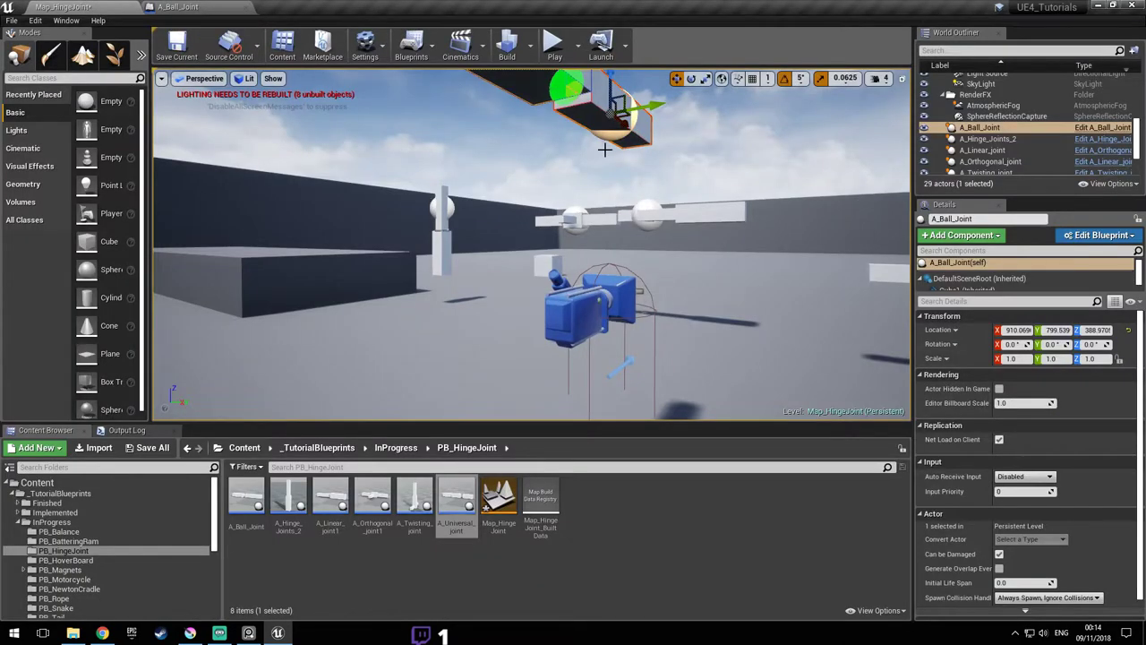
right_drag(686, 185, 686, 184)
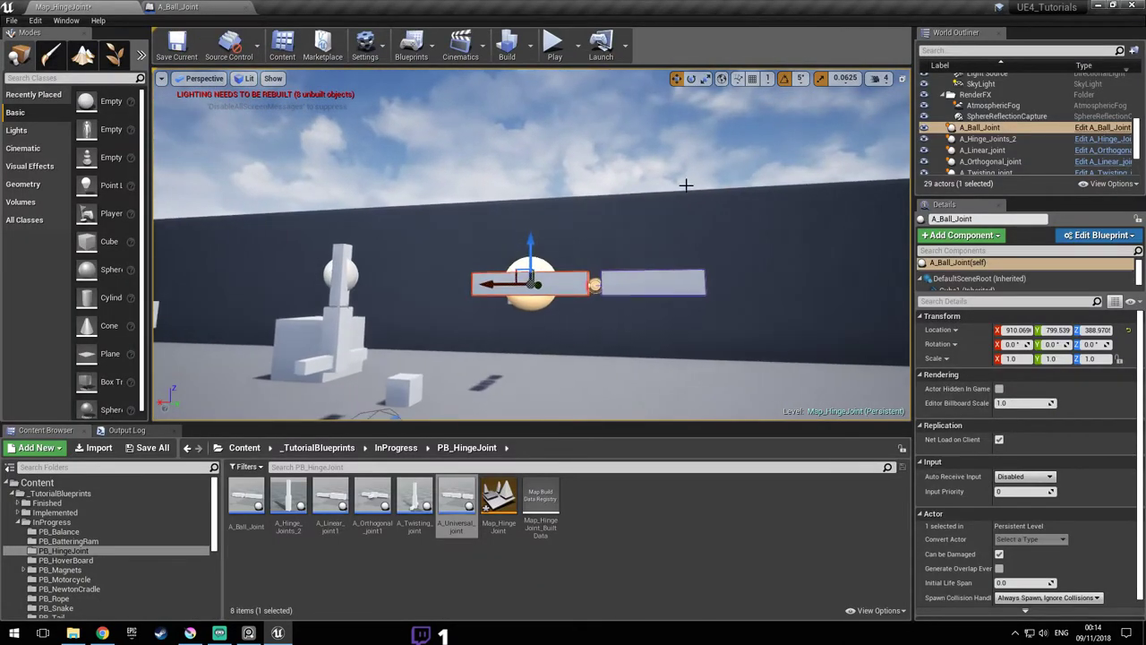
click(691, 79)
drag(595, 312, 555, 354)
right_drag(654, 304, 653, 305)
key(ctrl+s)
right_drag(750, 239, 750, 240)
- Compile the A_Ball_Joint blueprint and playtest Map_HingeJoint to observe how the ball joint's lower bar swings
click(212, 6)
right_drag(522, 260, 521, 268)
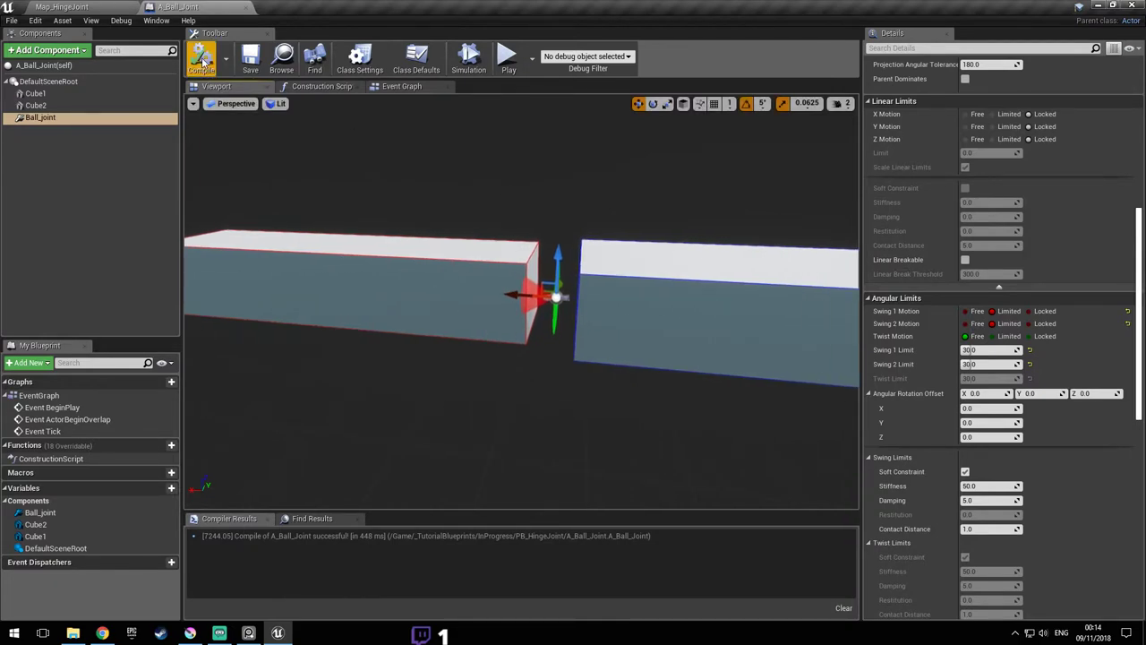
click(135, 7)
click(555, 54)
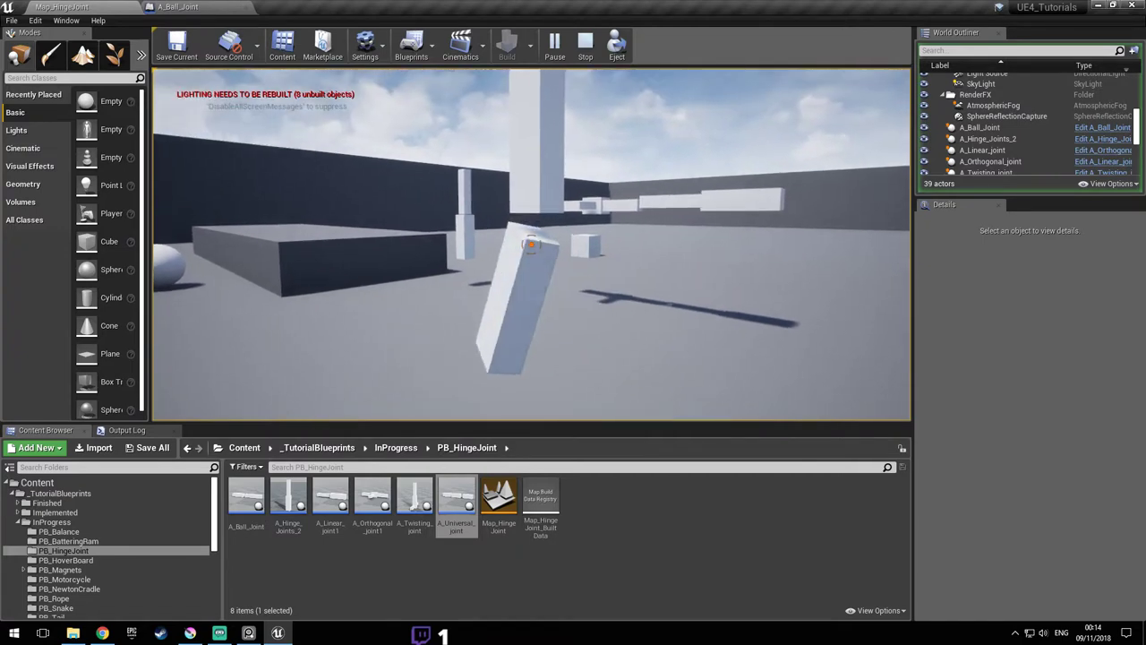
key(a)
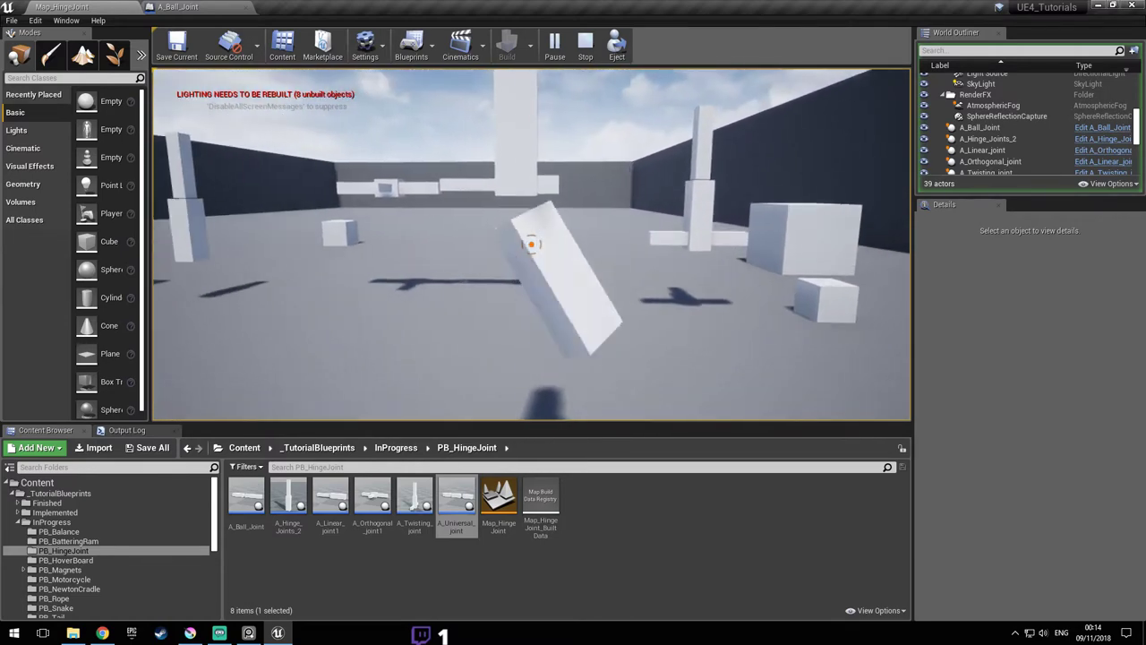
- Compare the running ball joint with the spherical joint in the reference image, end the playtest, and save the map
key(alt+Tab)
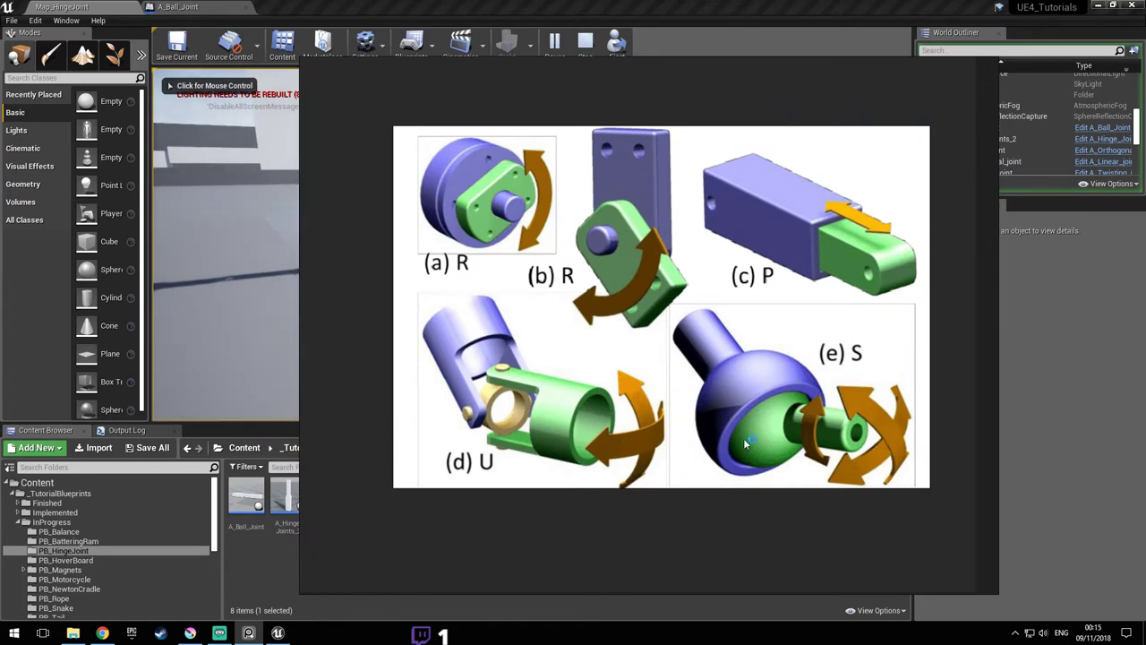
key(alt+Tab)
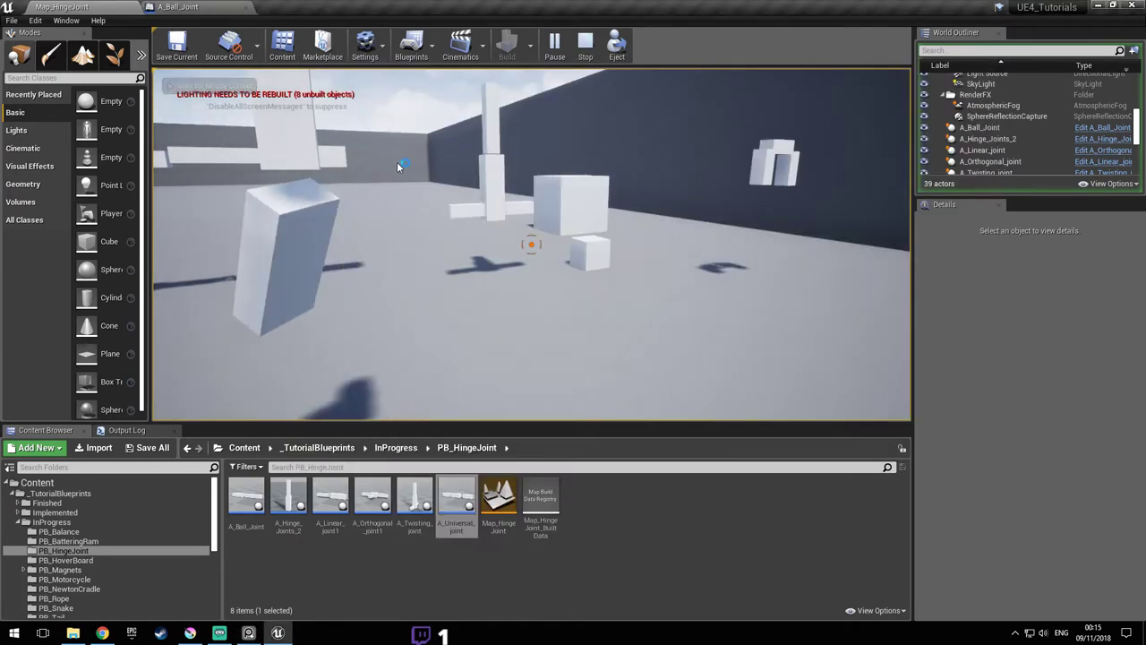
click(397, 161)
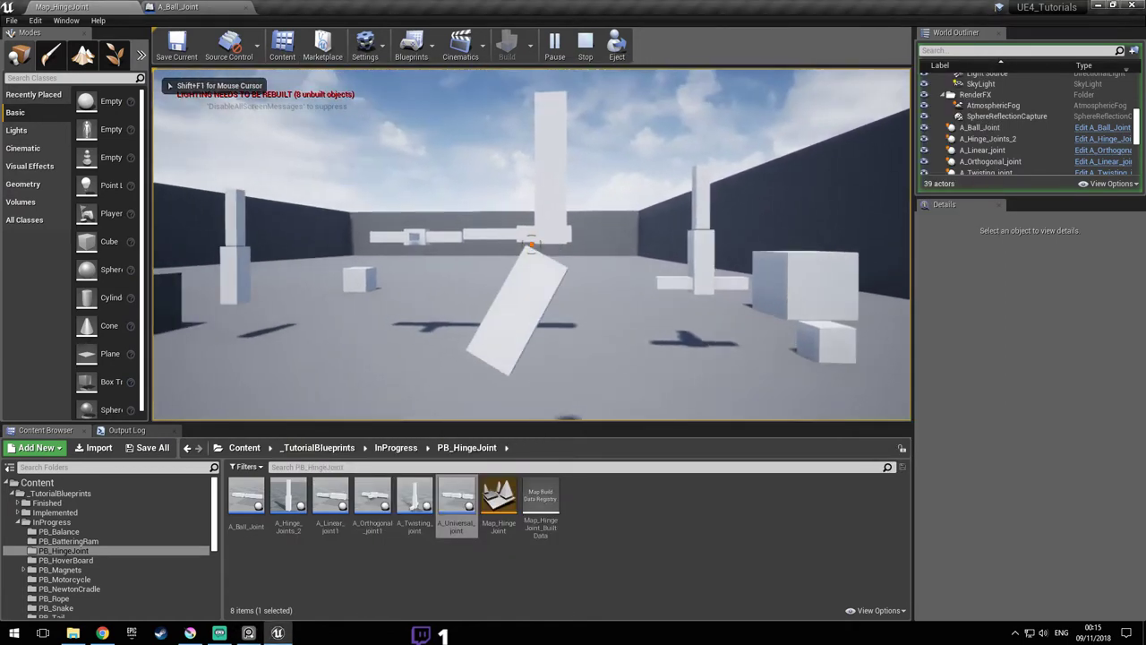
key(Escape)
key(ctrl+s)
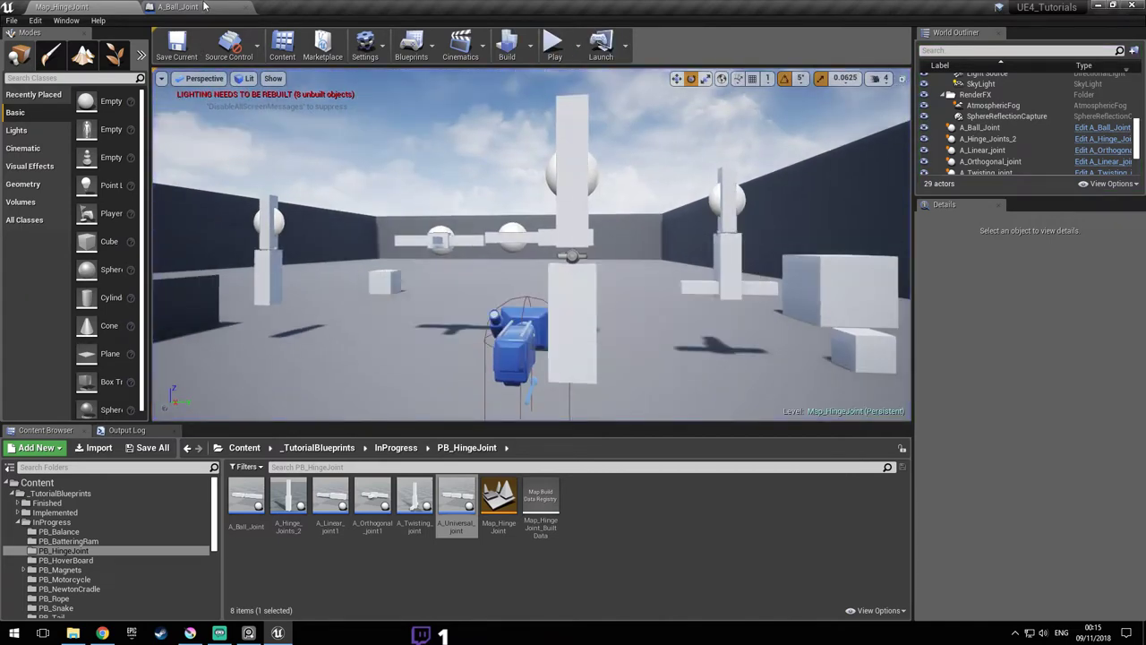
- Set the Swing 1 and Swing 2 limits of A_Ball_Joint's Ball_joint constraint to 45 degrees
click(184, 6)
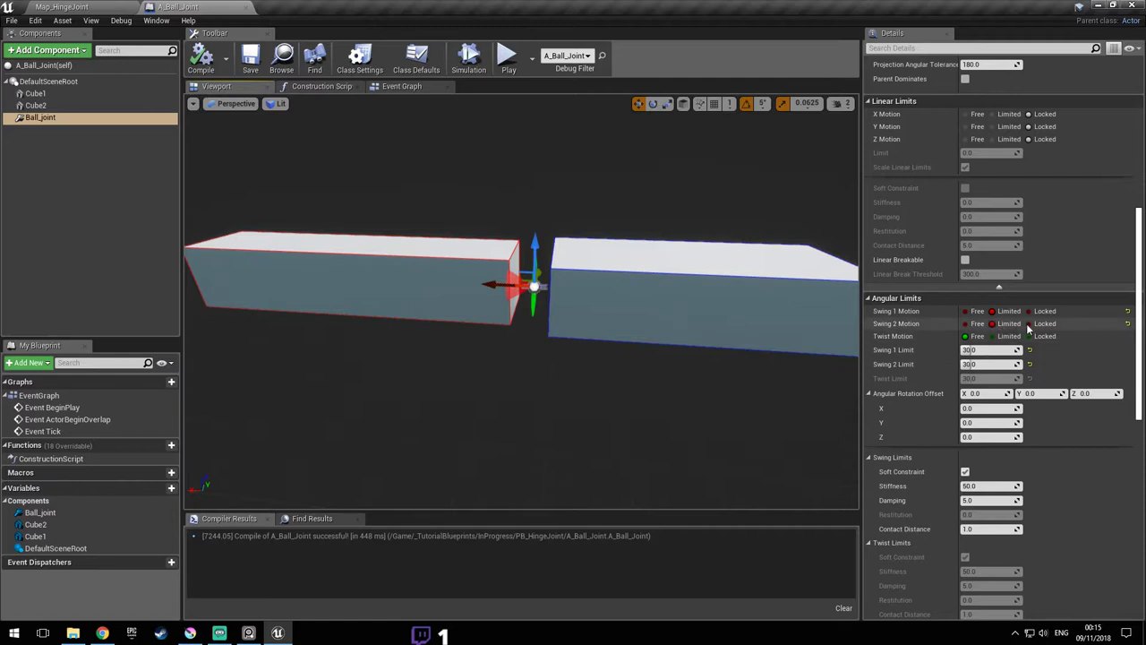
click(994, 353)
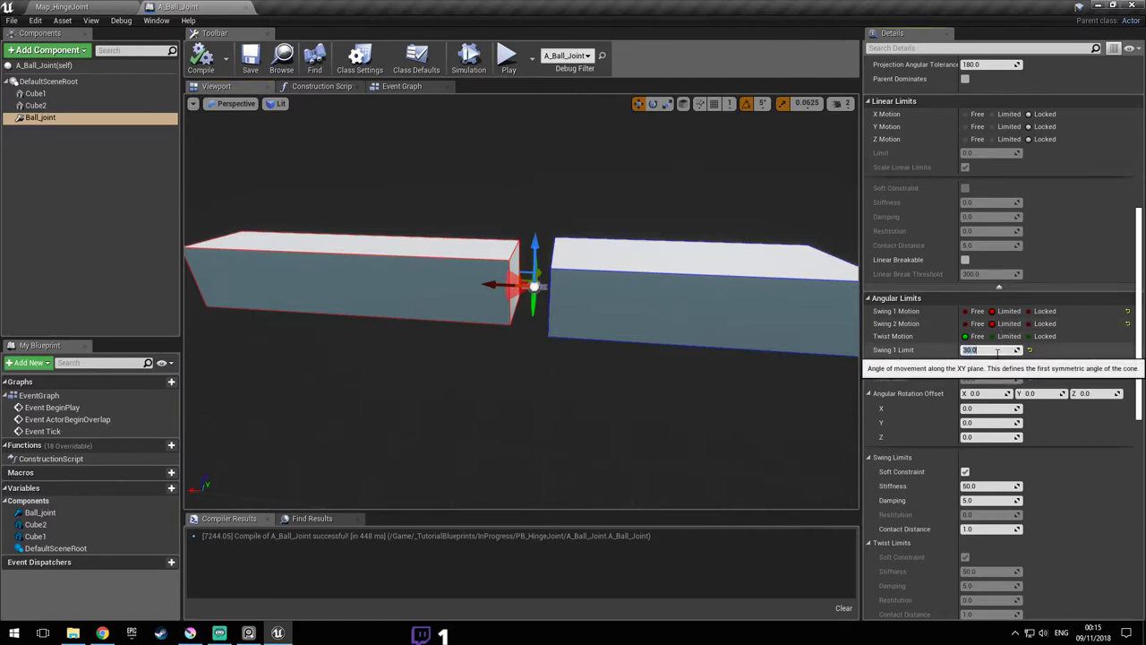
key(Return)
text(45)
key(Return)
right_drag(617, 330, 617, 287)
drag(617, 330, 601, 376)
right_drag(609, 326, 866, 332)
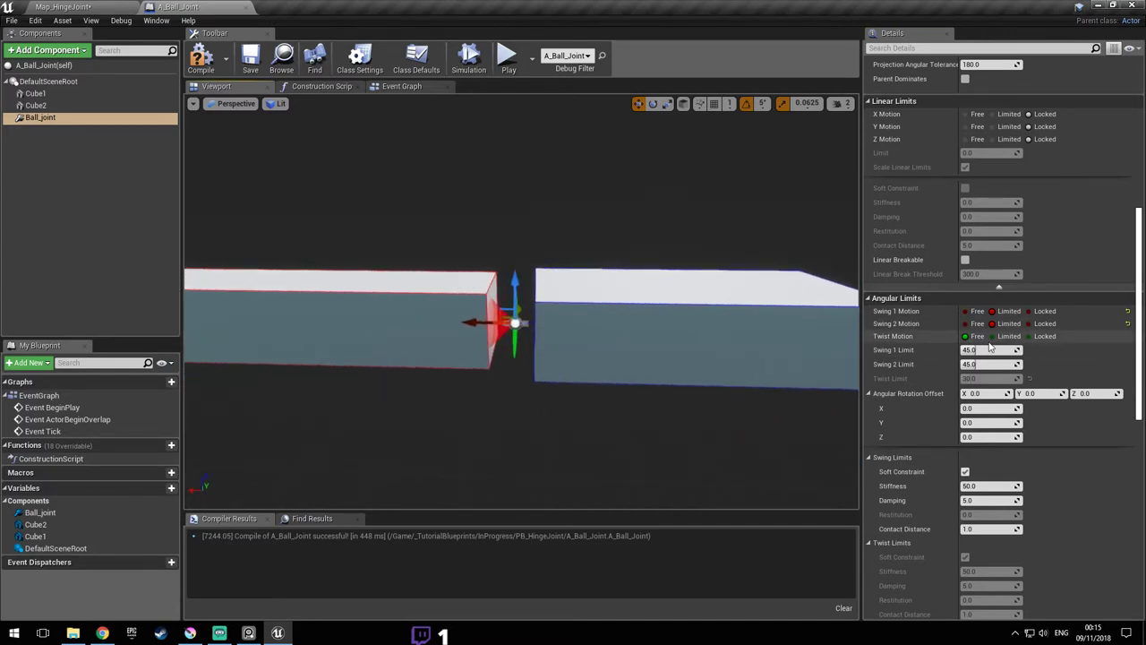
right_drag(683, 394, 713, 394)
right_drag(650, 376, 493, 291)
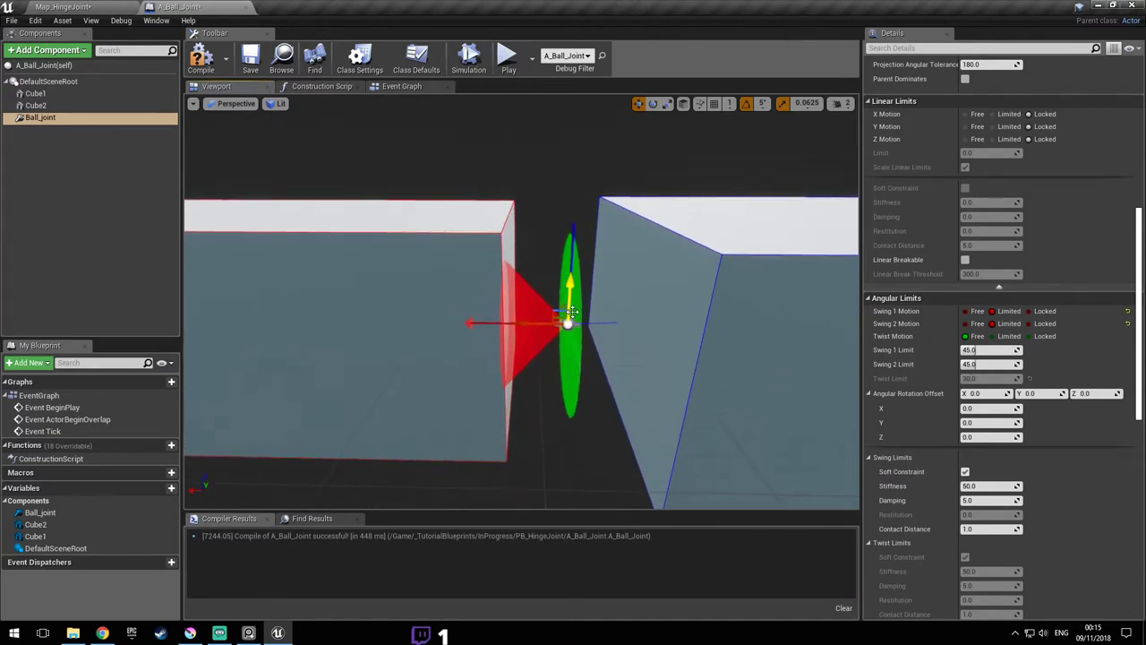
- Rotate the Ball_joint constraint so its red swing cone points toward Cube2, and save the blueprint
click(686, 312)
click(579, 316)
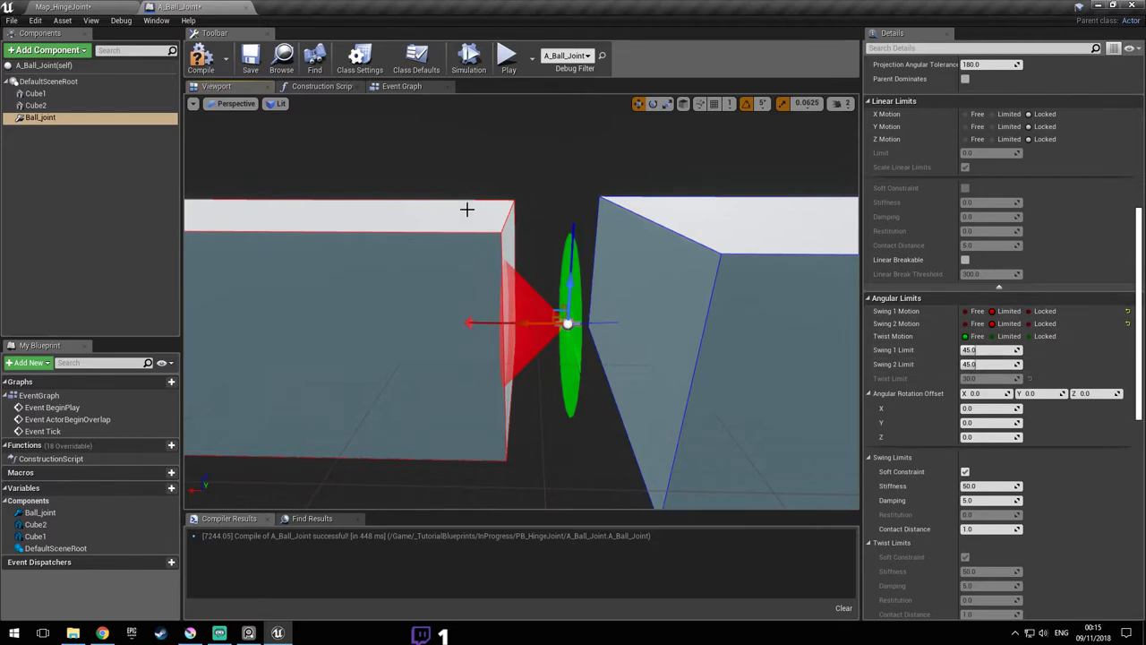
click(653, 103)
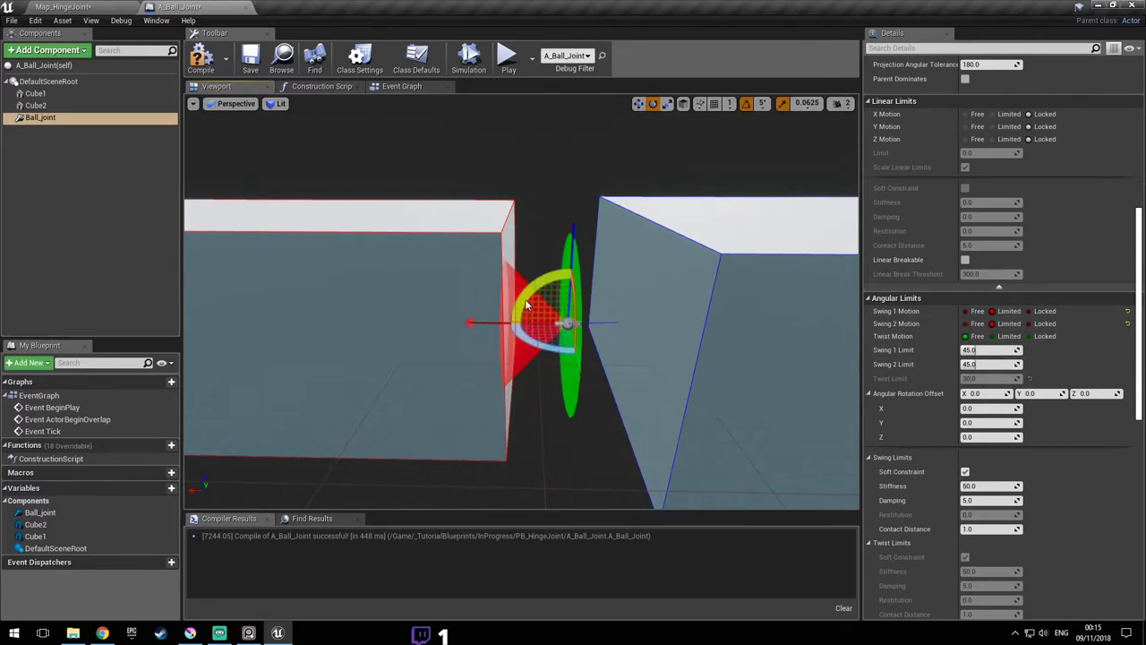
mouse_move(522, 299)
right_down()
mouse_move(542, 299)
mouse_move(522, 299)
right_up()
mouse_move(521, 298)
mouse_down()
mouse_move(488, 302)
mouse_move(535, 298)
mouse_up()
right_drag(548, 310, 618, 341)
right_drag(471, 238, 471, 238)
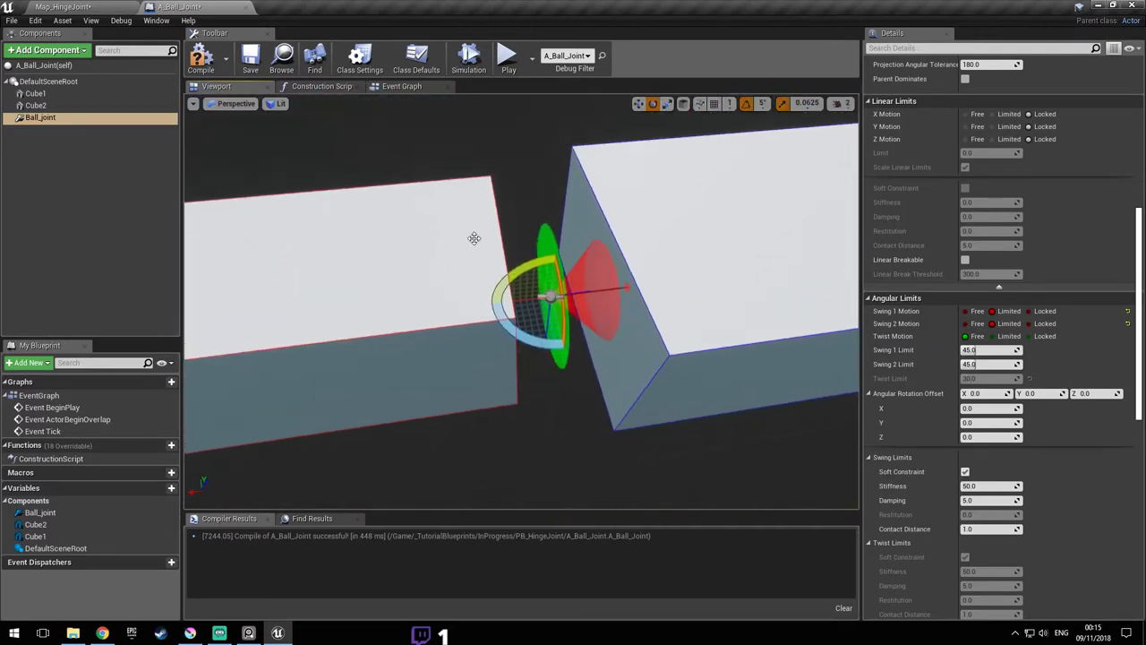
click(256, 61)
- Playtest Map_HingeJoint to check the ball joint's swing with the wider limits, end the session, and save the map
click(63, 7)
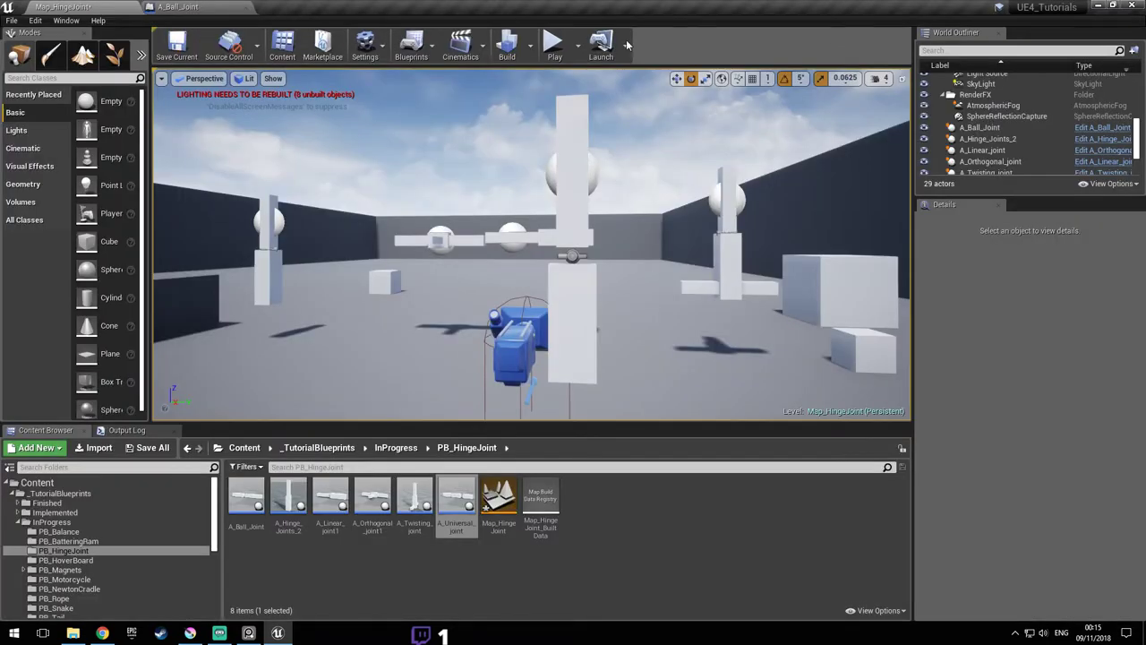
click(555, 46)
key(d)
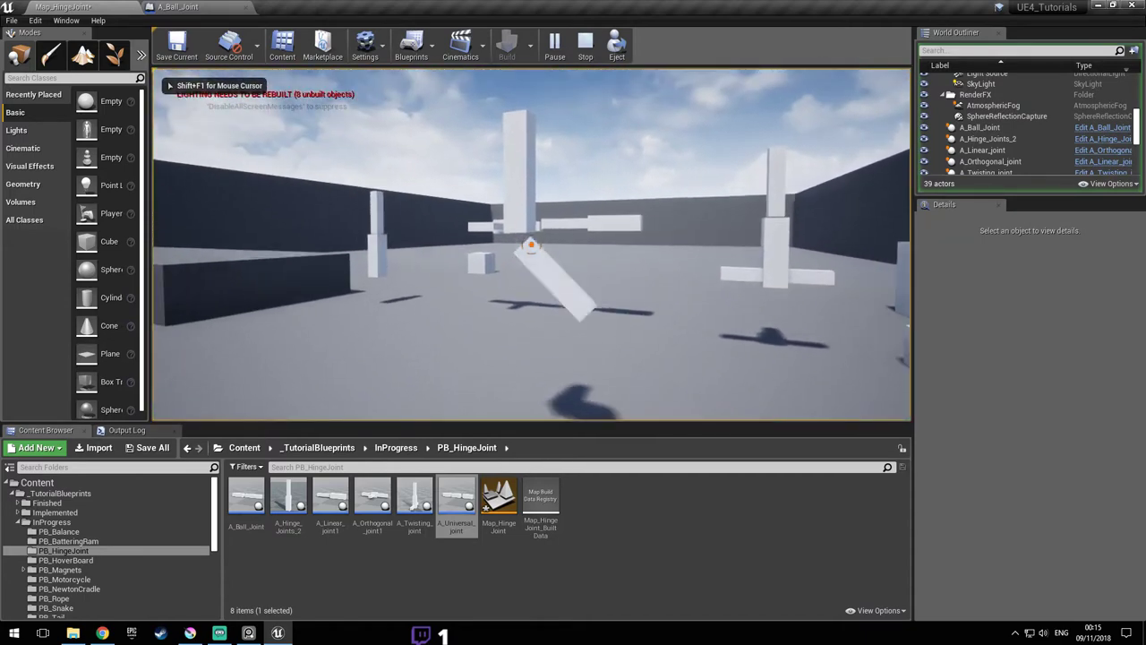
key(w)
key(a)
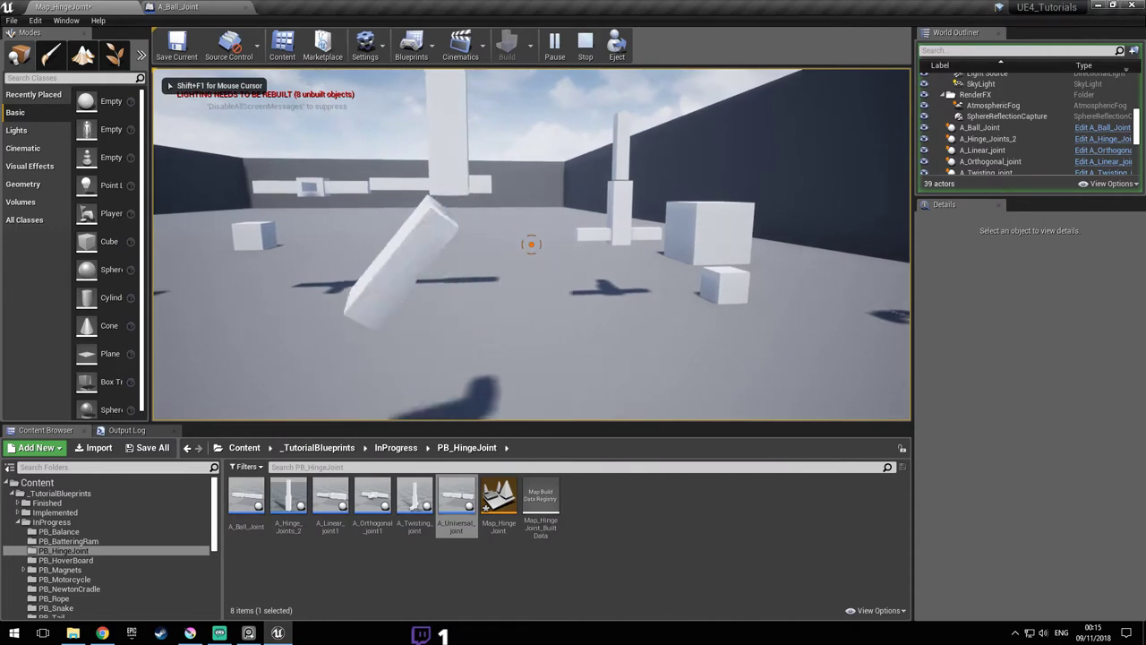
key(Escape)
key(ctrl+s)
- Select the A_Ball_Joint actor in the map and shift it to about 697 in Y
right_drag(551, 212, 470, 232)
click(470, 201)
key(w)
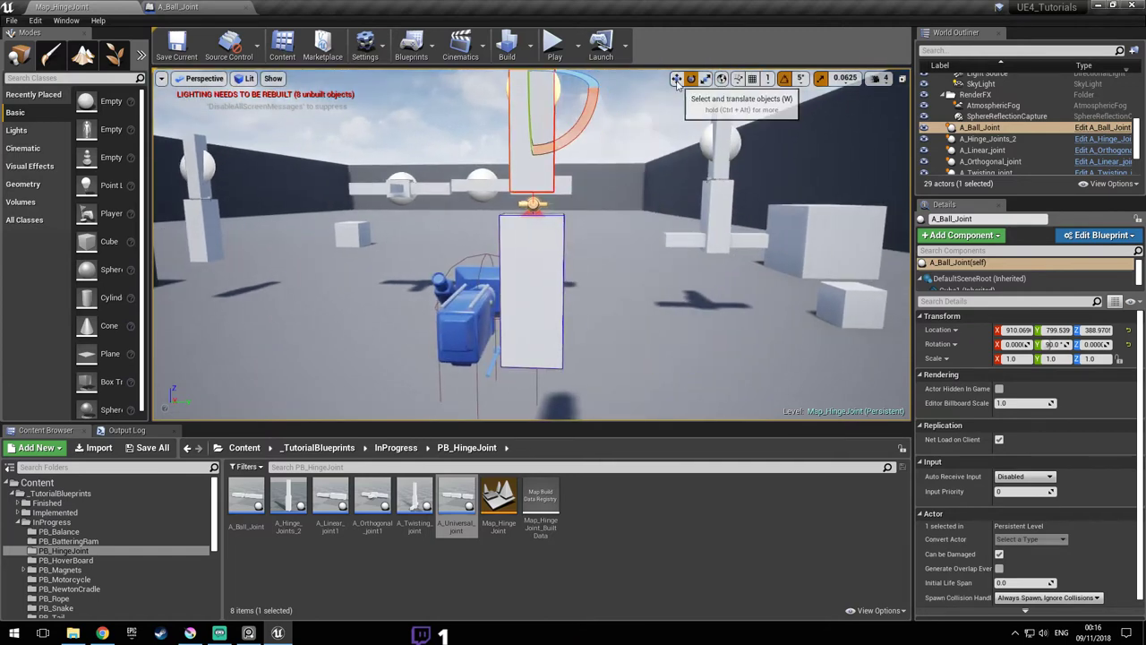
key(s)
mouse_move(544, 196)
right_down()
mouse_move(561, 202)
mouse_move(537, 183)
right_up()
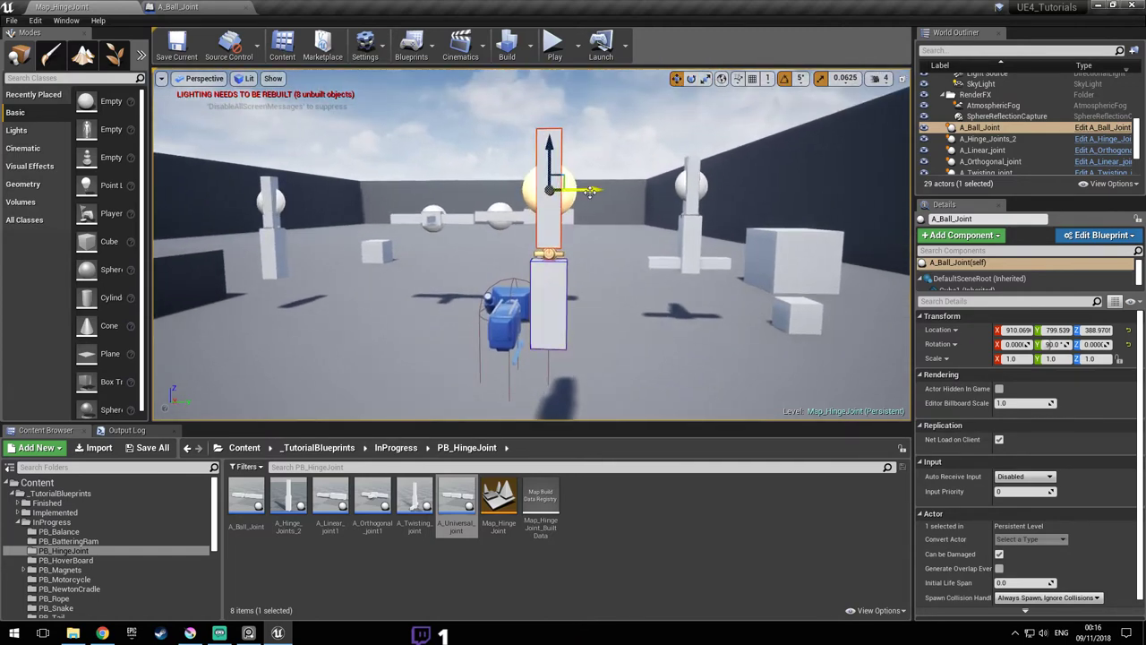
drag(586, 195, 472, 199)
key(d)
right_drag(458, 195, 345, 195)
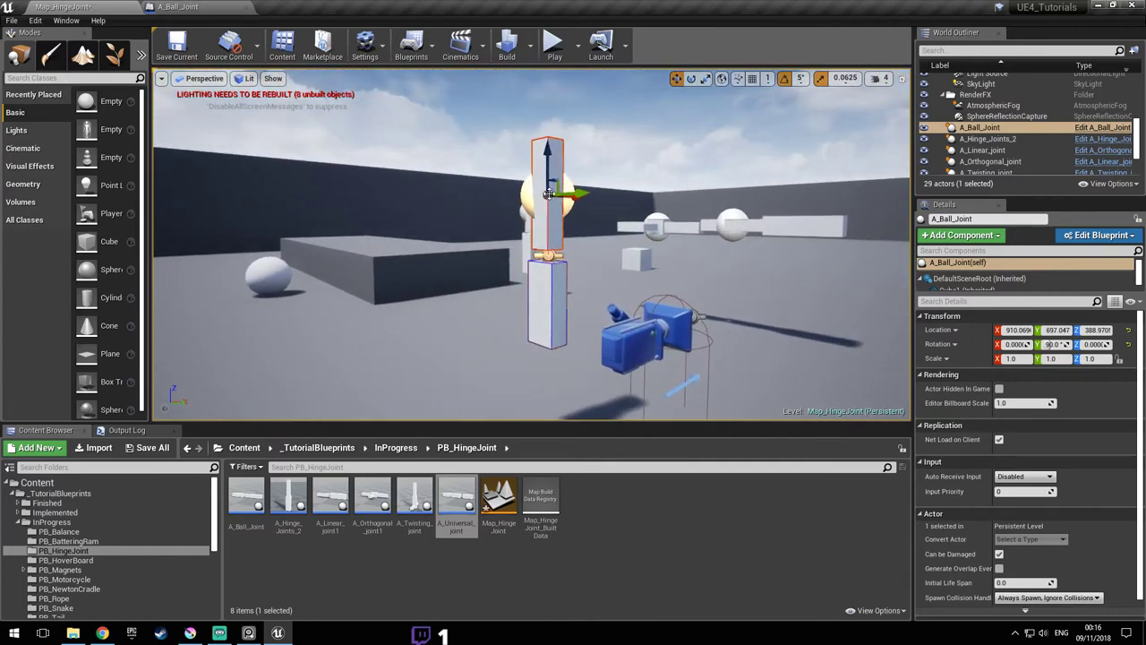
- Move A_Ball_Joint across the room beside the vertical hinge joint, to about 1302 in X and 402 in Y
drag(570, 202, 680, 188)
right_drag(680, 188, 824, 179)
key(a)
drag(629, 175, 342, 174)
right_drag(342, 174, 507, 169)
key(a)
drag(682, 167, 678, 167)
right_drag(678, 168, 688, 195)
key(a)
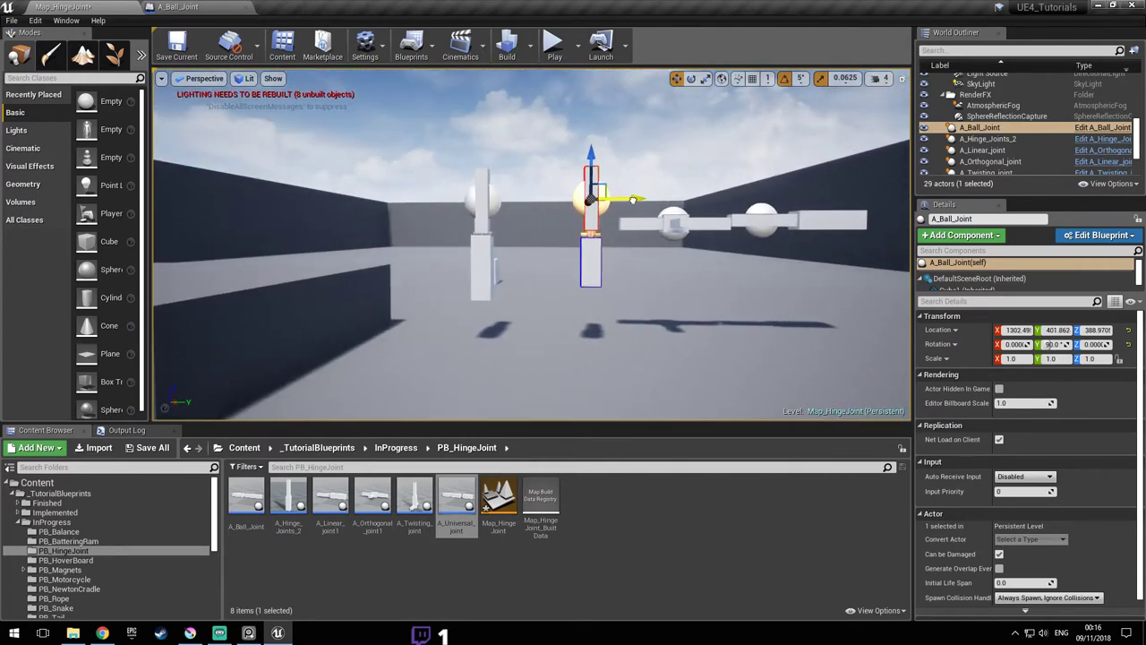
- Adjust A_Ball_Joint's placement beside the hinge joint to about 360 in both Y and Z, and save the map
key(w)
right_drag(631, 208, 766, 212)
key(ctrl+s)
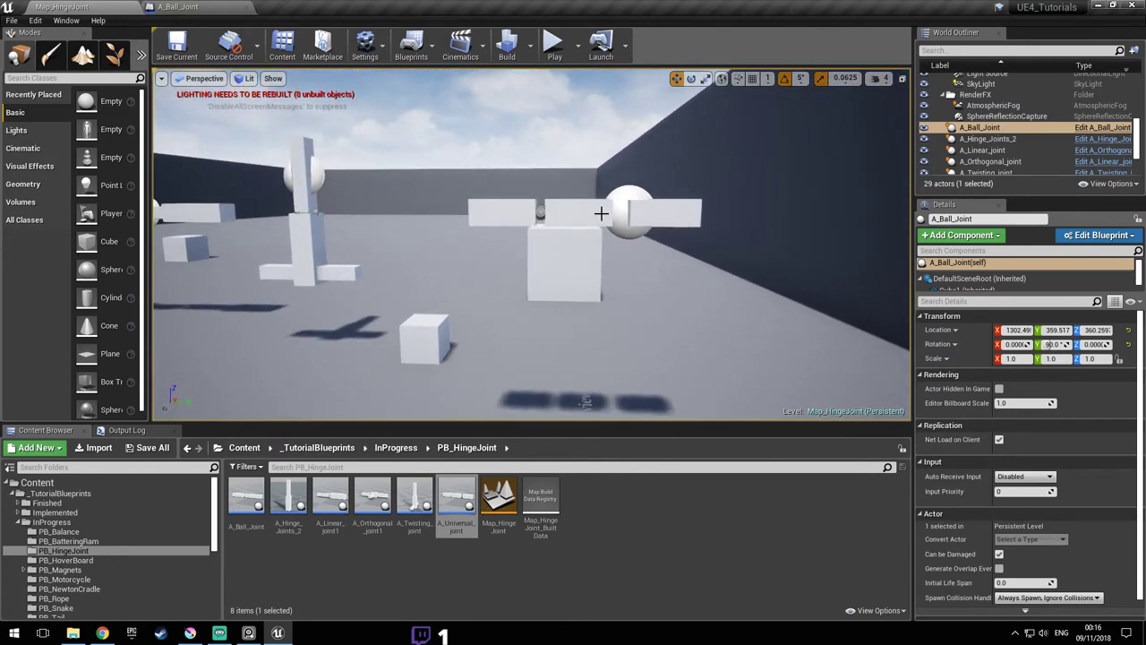
mouse_move(516, 138)
right_down()
mouse_move(510, 129)
mouse_move(528, 132)
right_up()
key(ctrl+s)
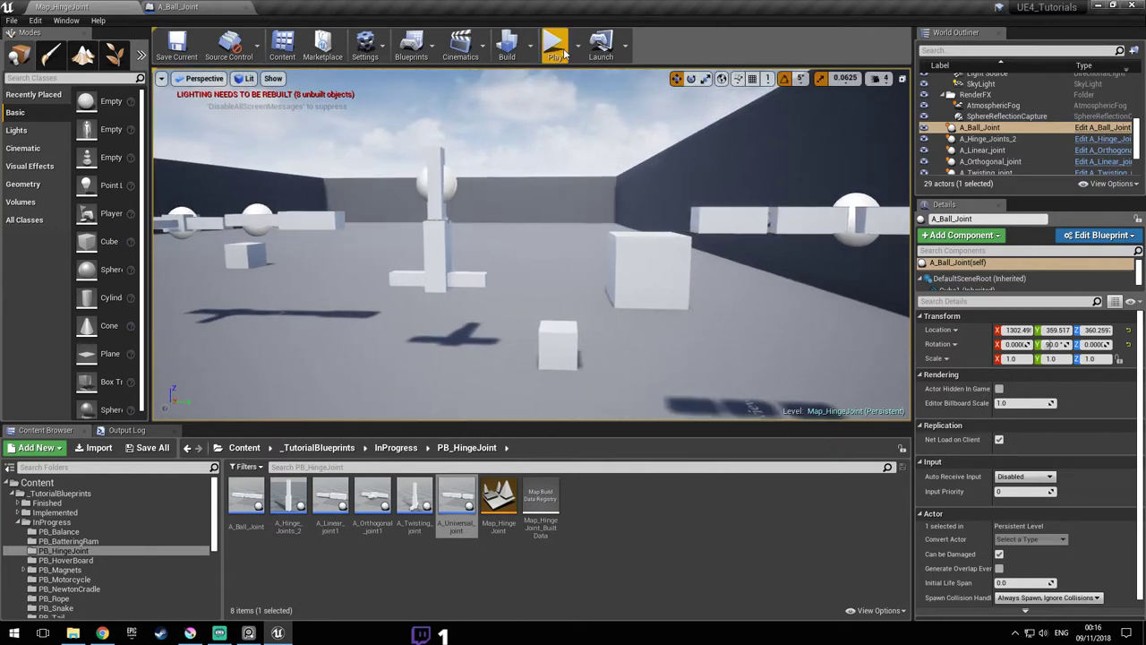
- Playtest the map to compare the swinging of the hinge joint and the ball joint side by side
click(554, 42)
key(w)
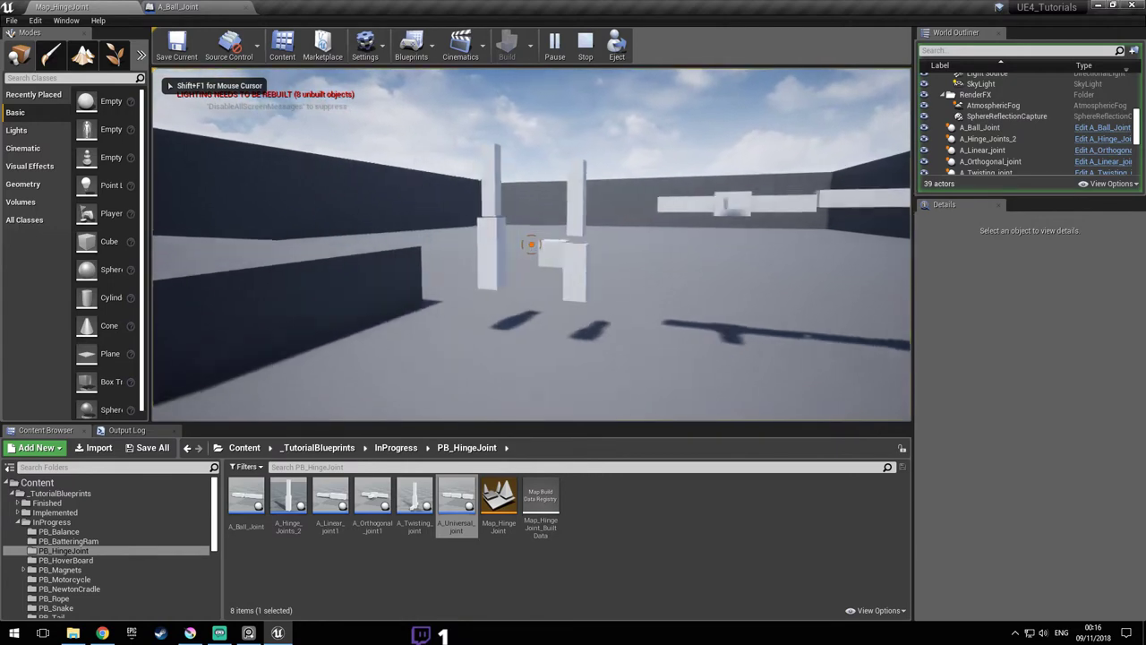
drag(530, 244, 531, 245)
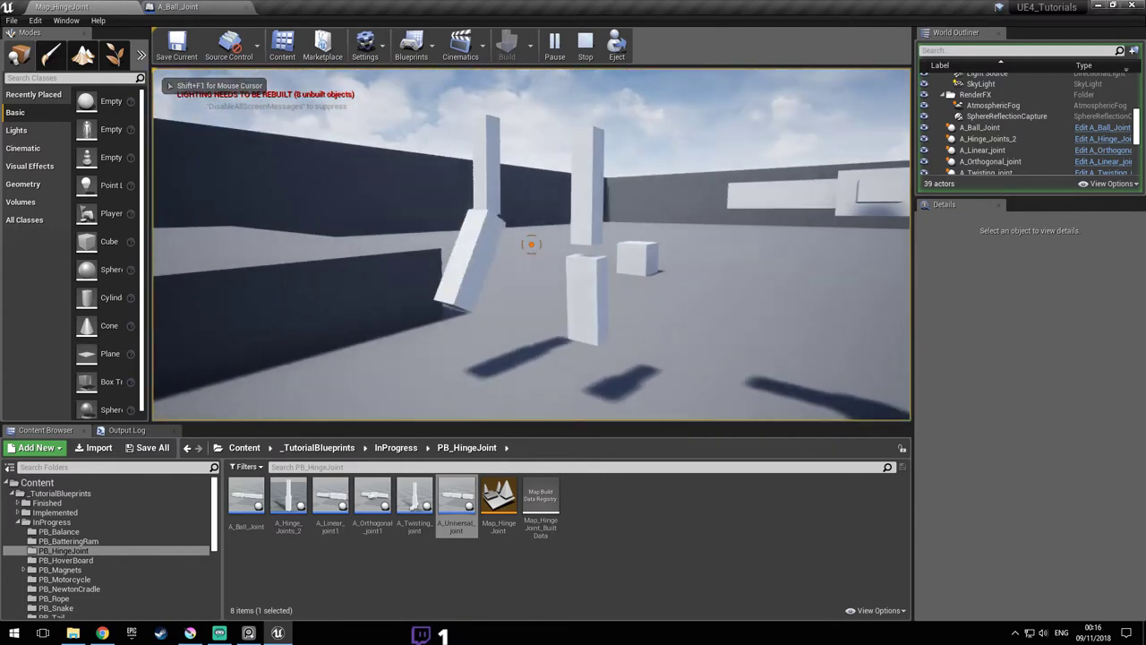
key(Escape)
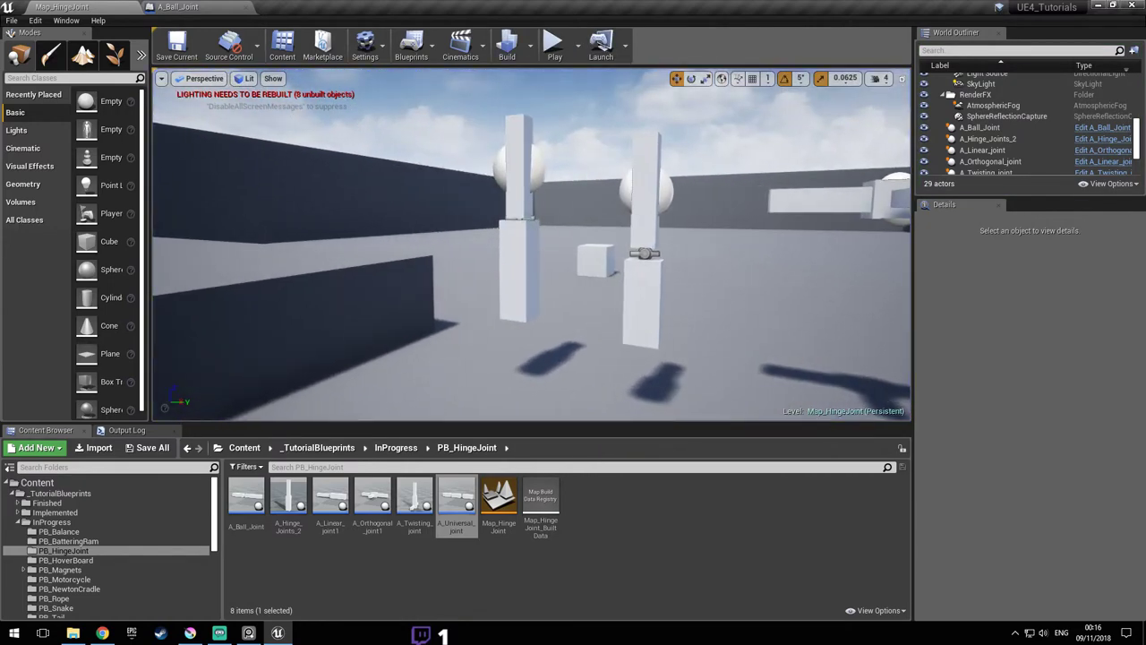
- Open the A_Hinge_Joints_2 blueprint and show its RotationalJoint constraint in the 3D view
click(1125, 140)
click(1126, 141)
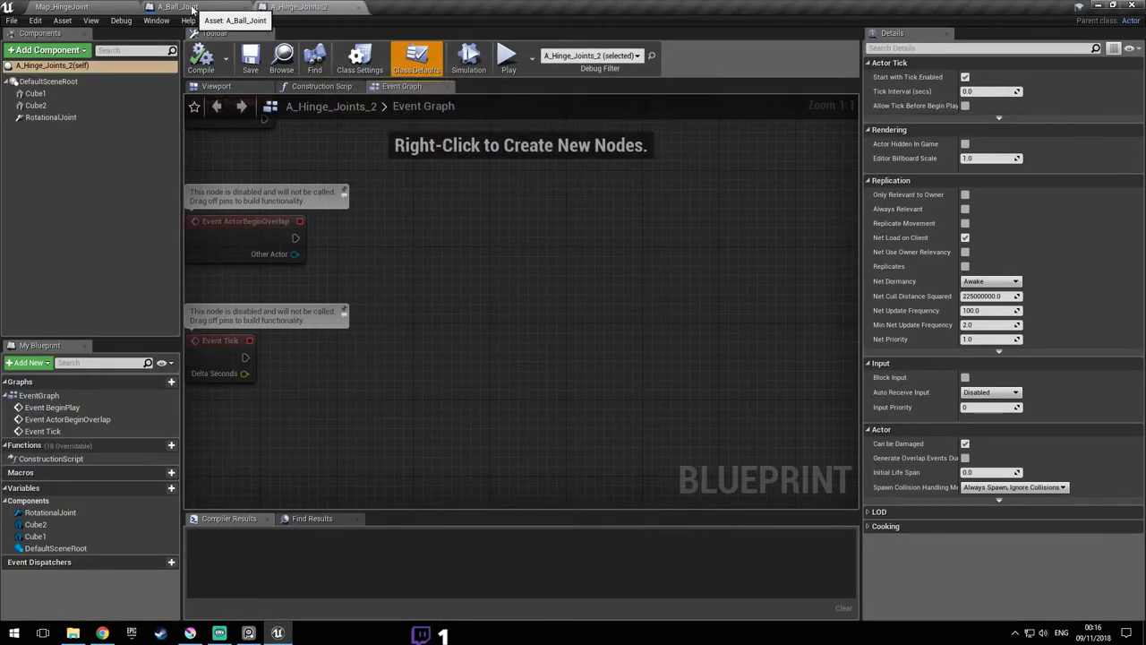
click(63, 6)
click(186, 6)
click(50, 117)
click(251, 88)
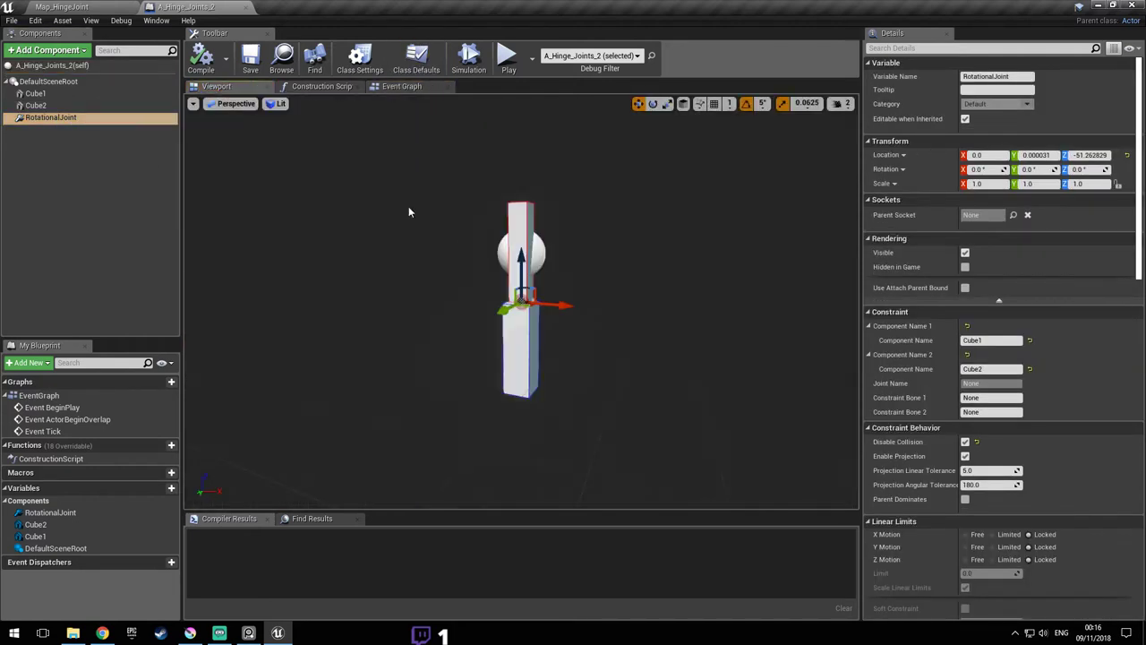
- Set the RotationalJoint's Swing 2 Motion to Limited, compile A_Hinge_Joints_2, and return to the Map_HingeJoint level
scroll(1057, 393, down, 10)
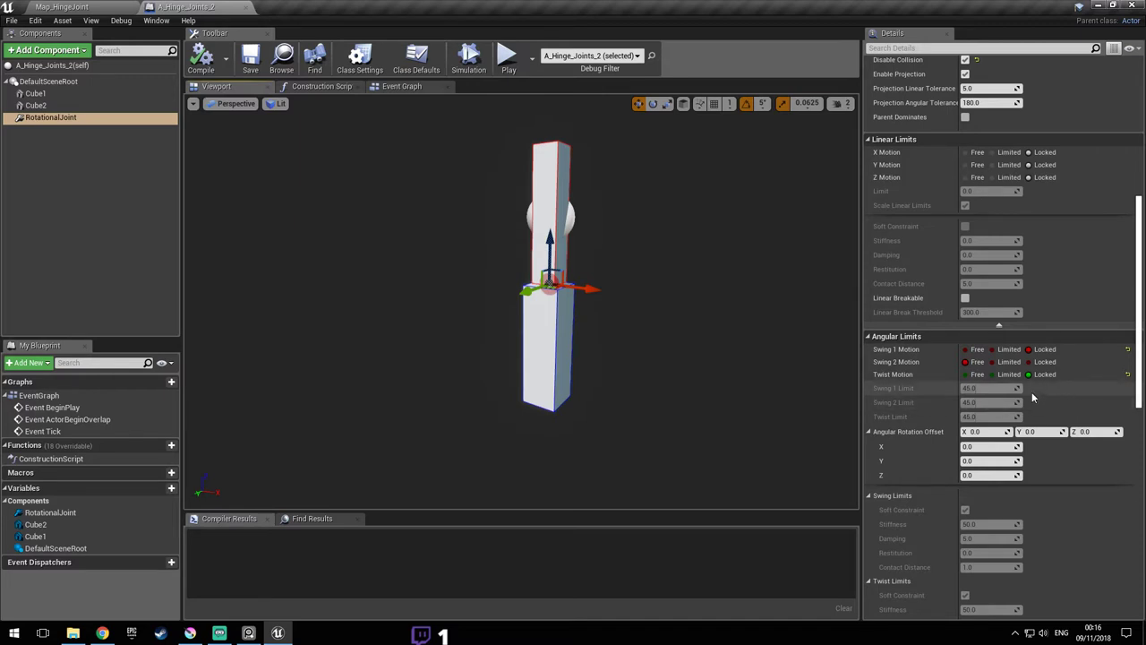
click(1001, 362)
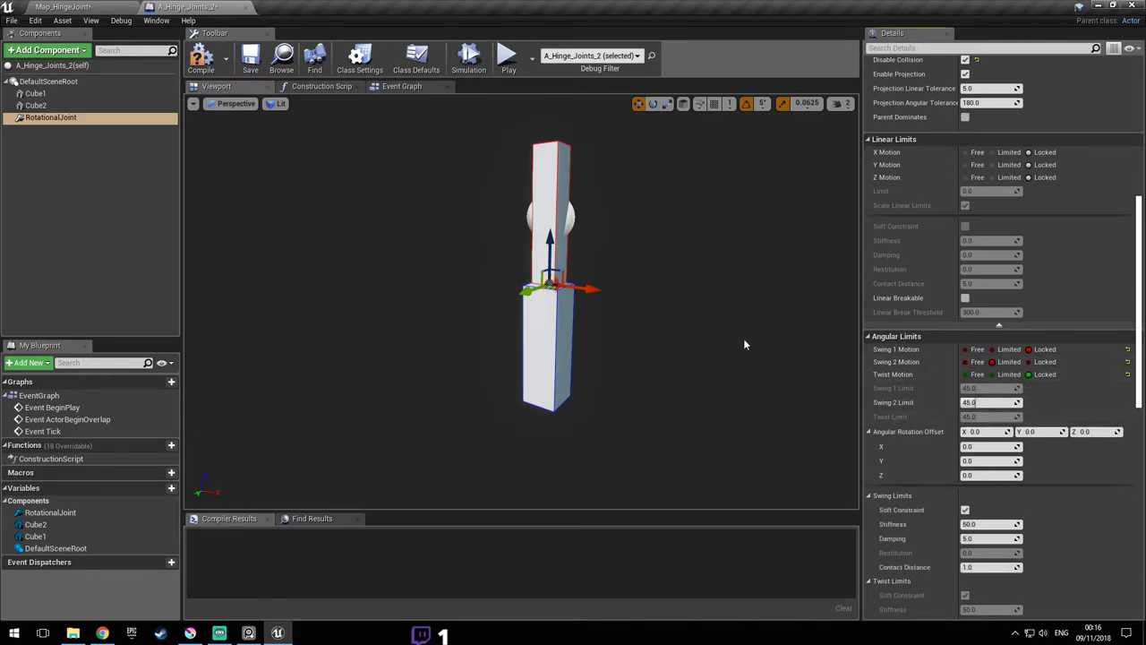
click(197, 61)
click(134, 7)
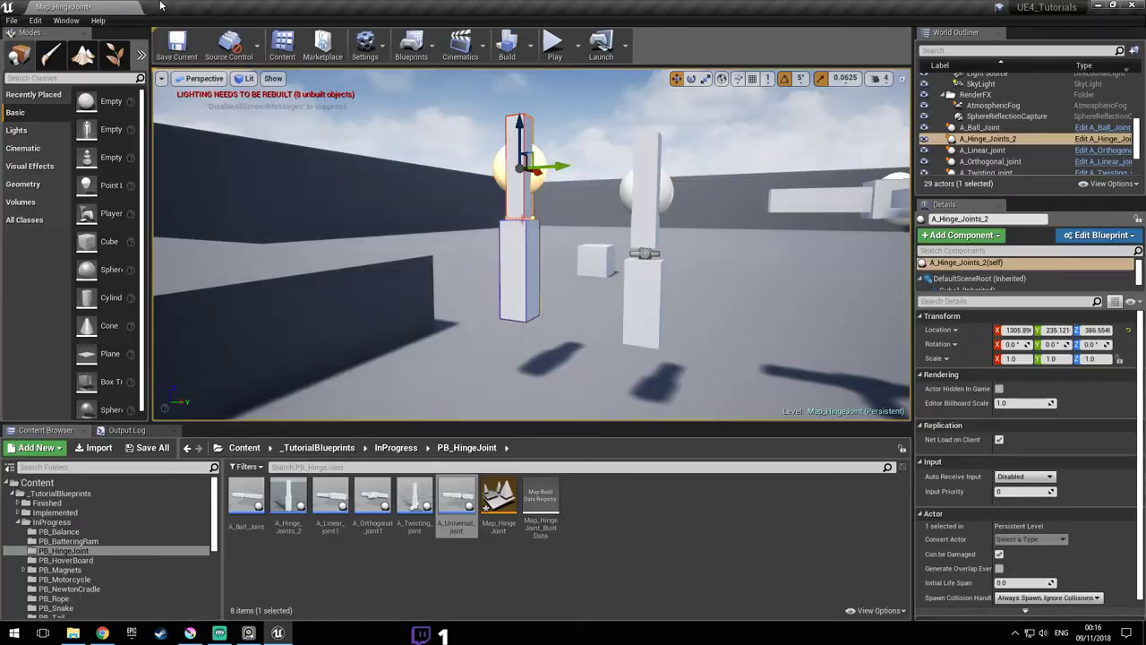
- Playtest the map to check the swing of the limited hinge joint against the ball joint and look over the other joints
click(554, 40)
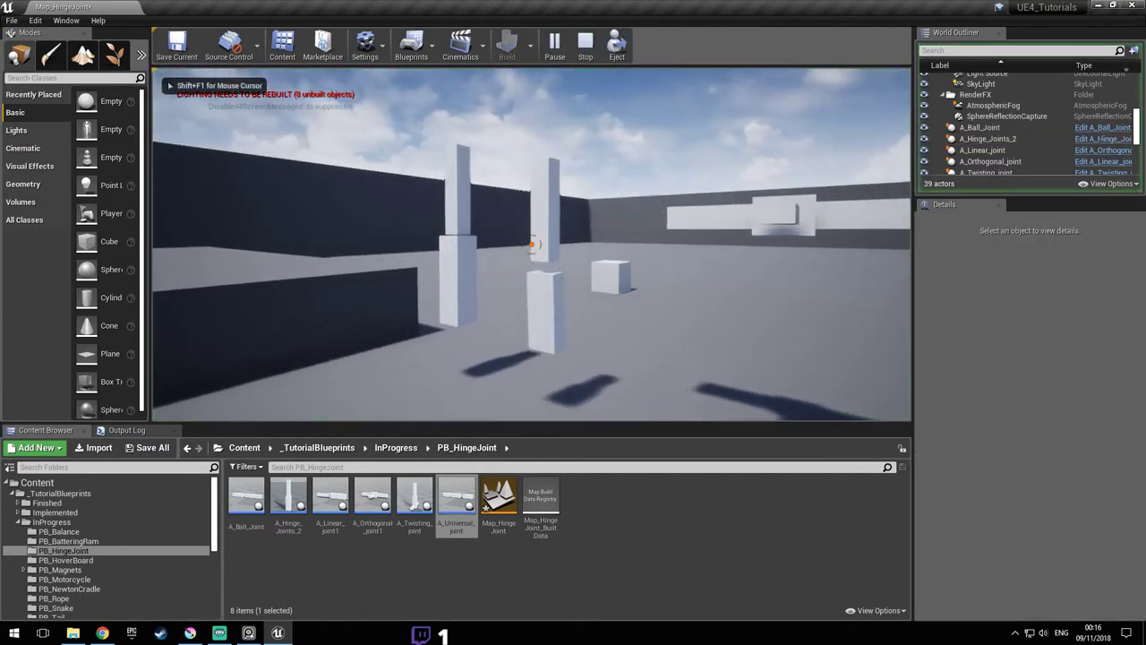
click(531, 245)
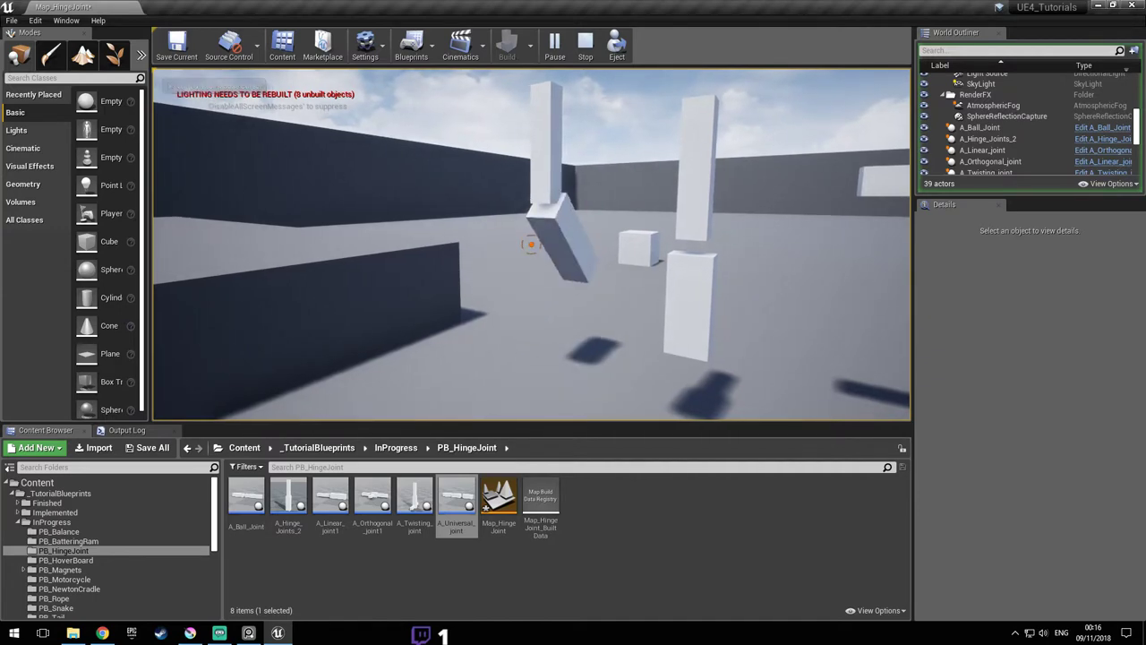
key(d)
click(531, 245)
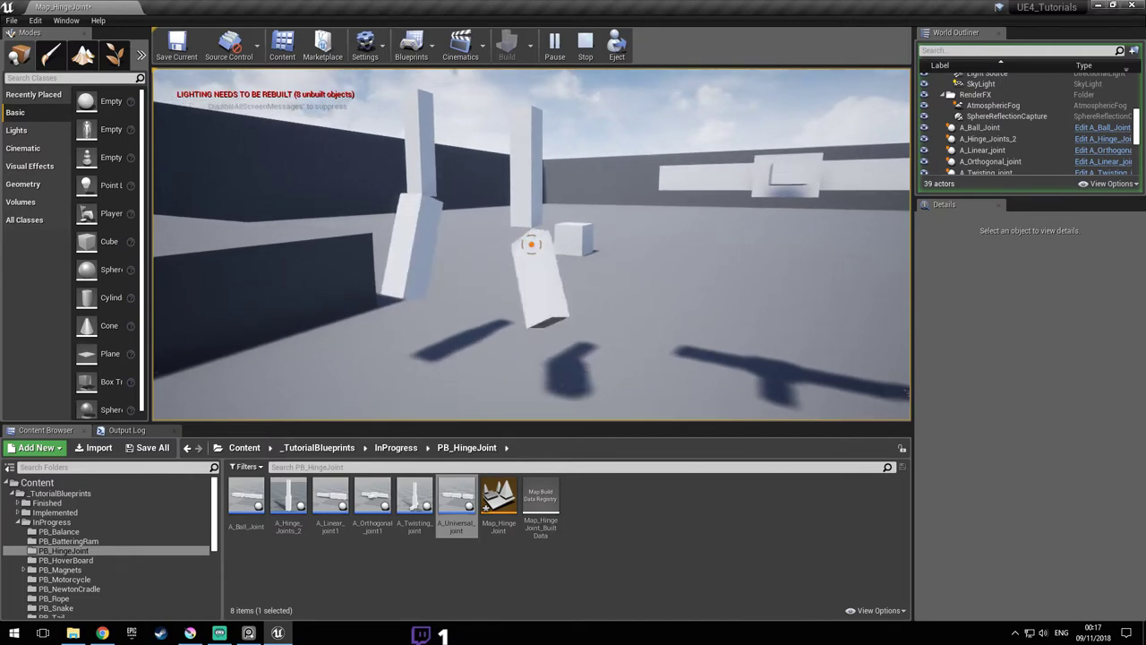
key(d)
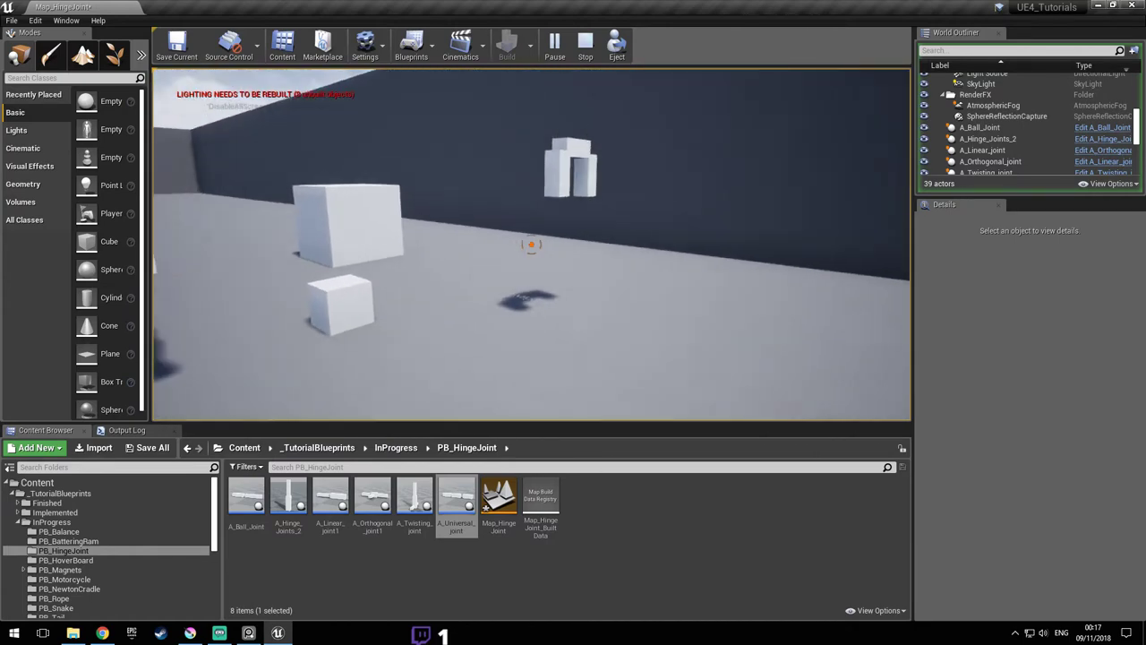
key(d)
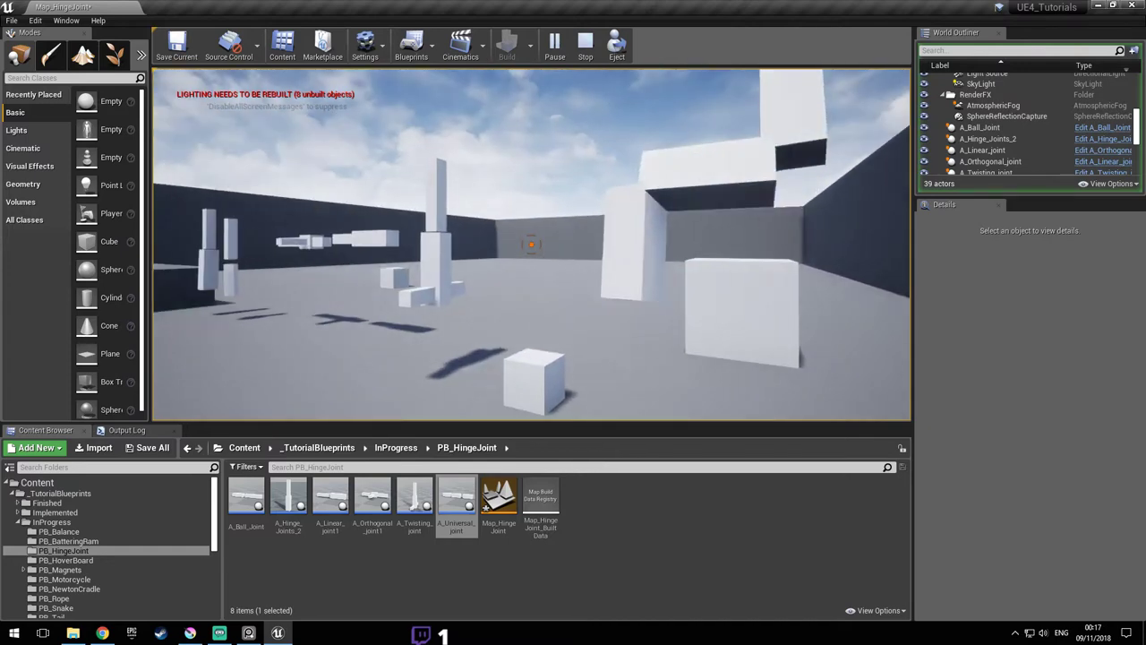
key(s)
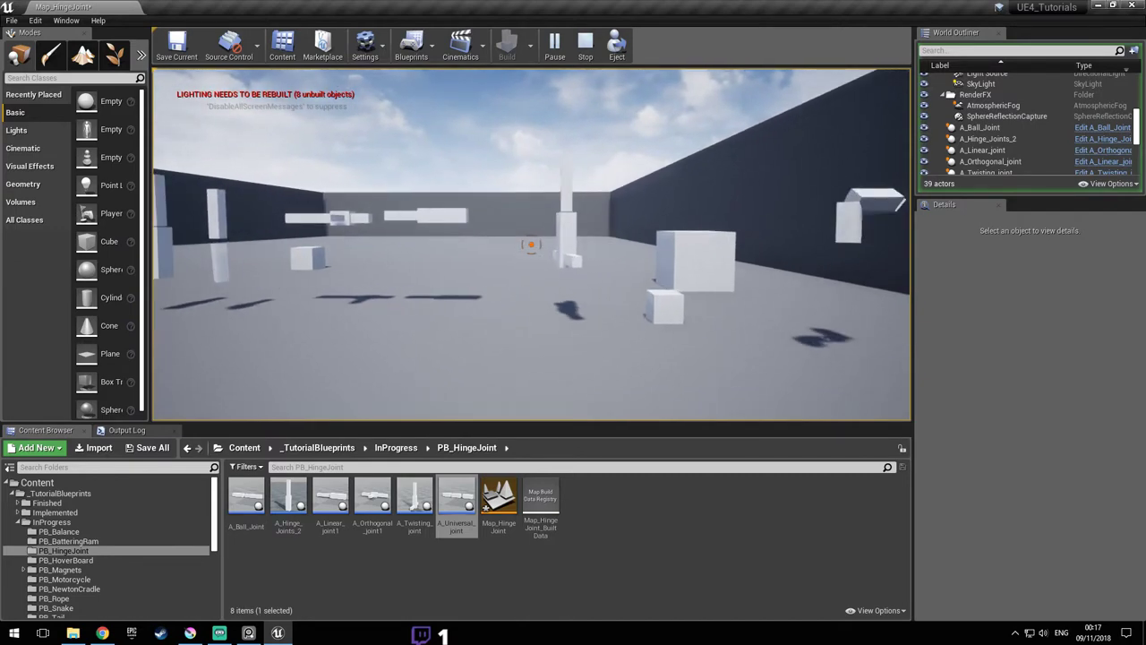
key(Escape)
- Save the Map_HingeJoint level
key(d)
right_drag(577, 224, 647, 249)
key(ctrl+s)
key(w)
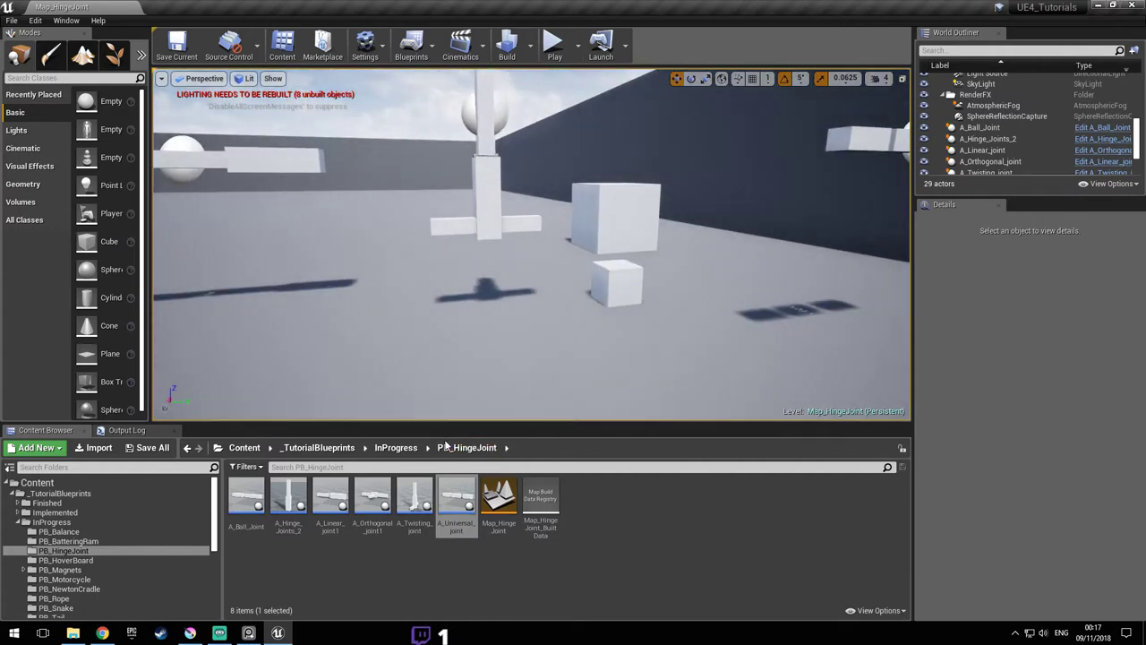
right_drag(297, 358, 521, 310)
key(w)
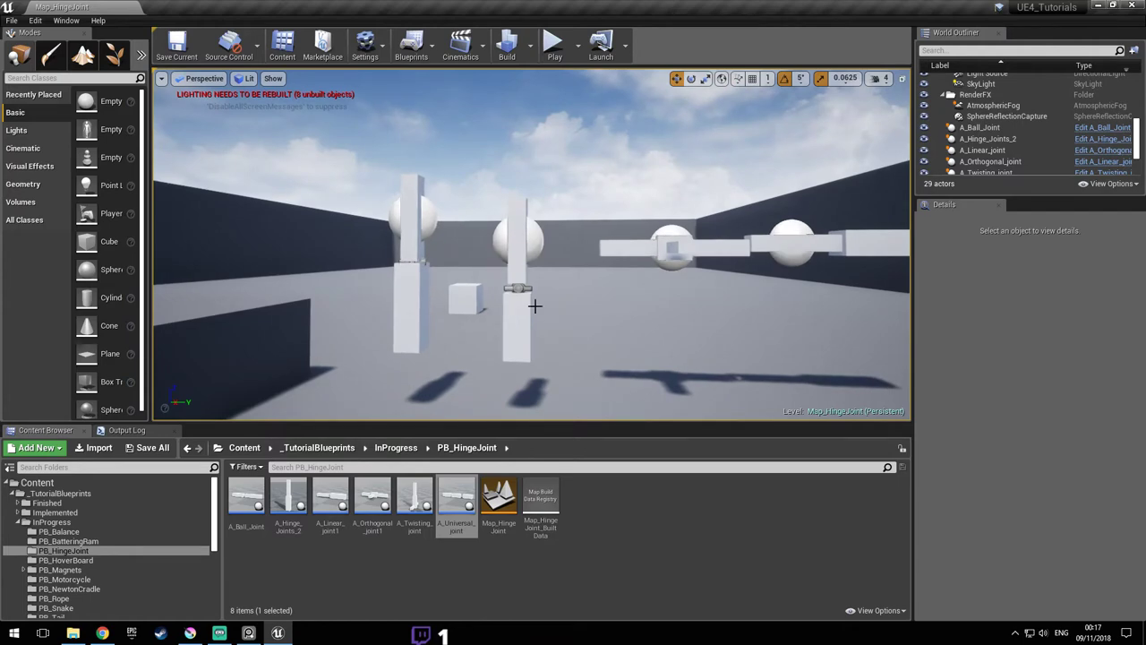
- Switch to Chrome and look through the image results for mechanical joints for further joint types to build
click(102, 632)
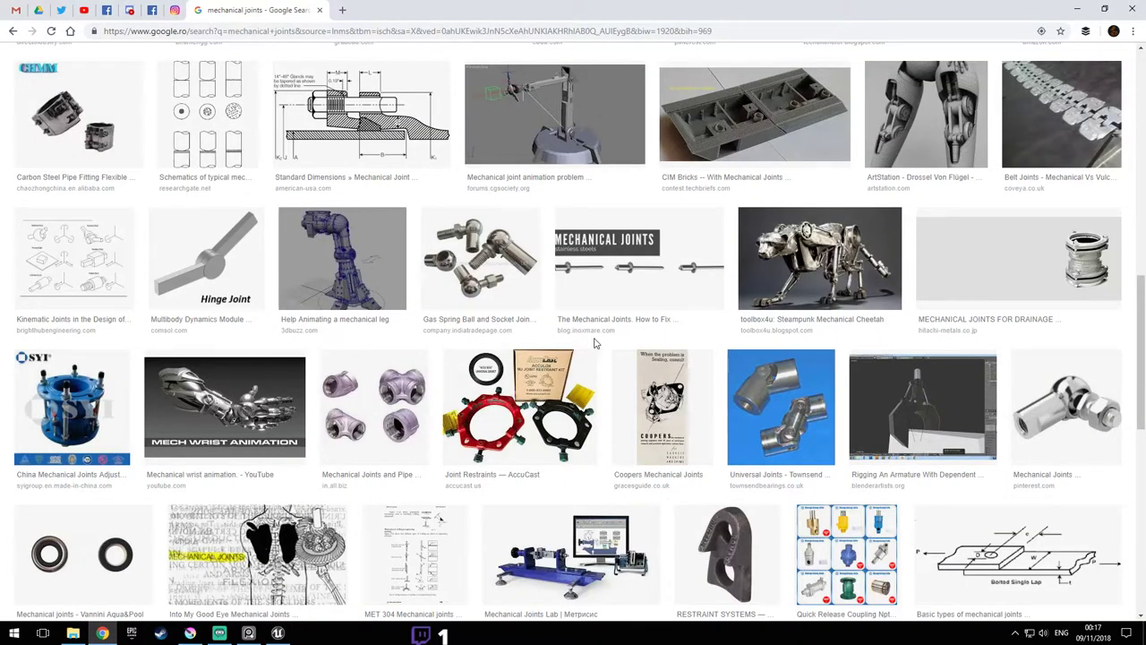
scroll(595, 343, down, 4)
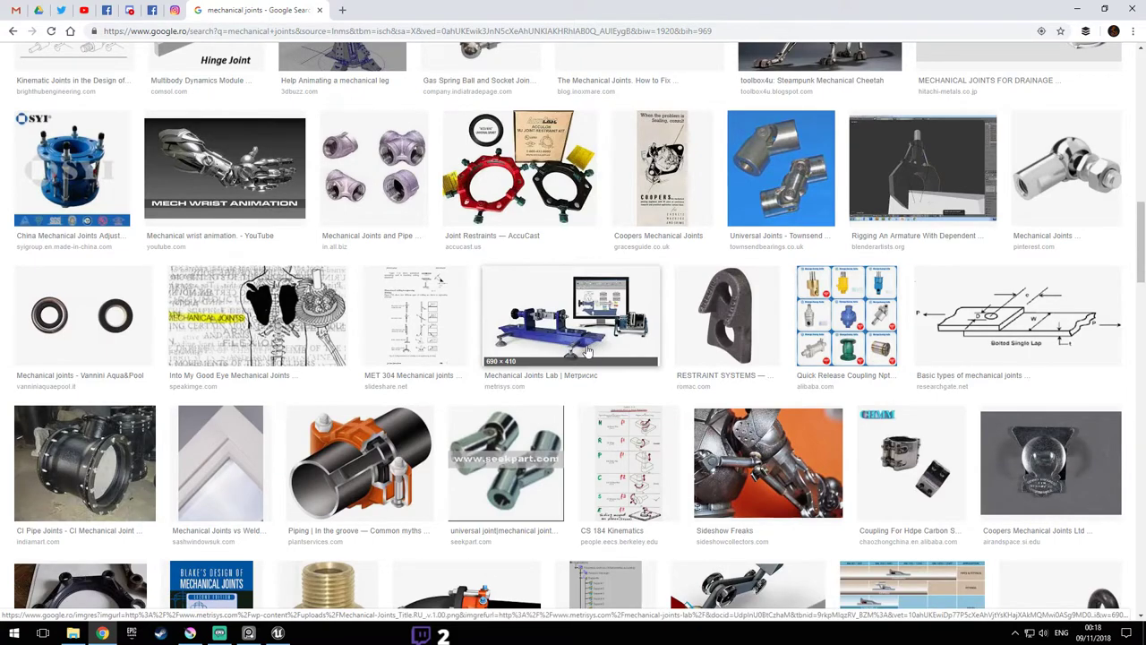
scroll(595, 352, down, 5)
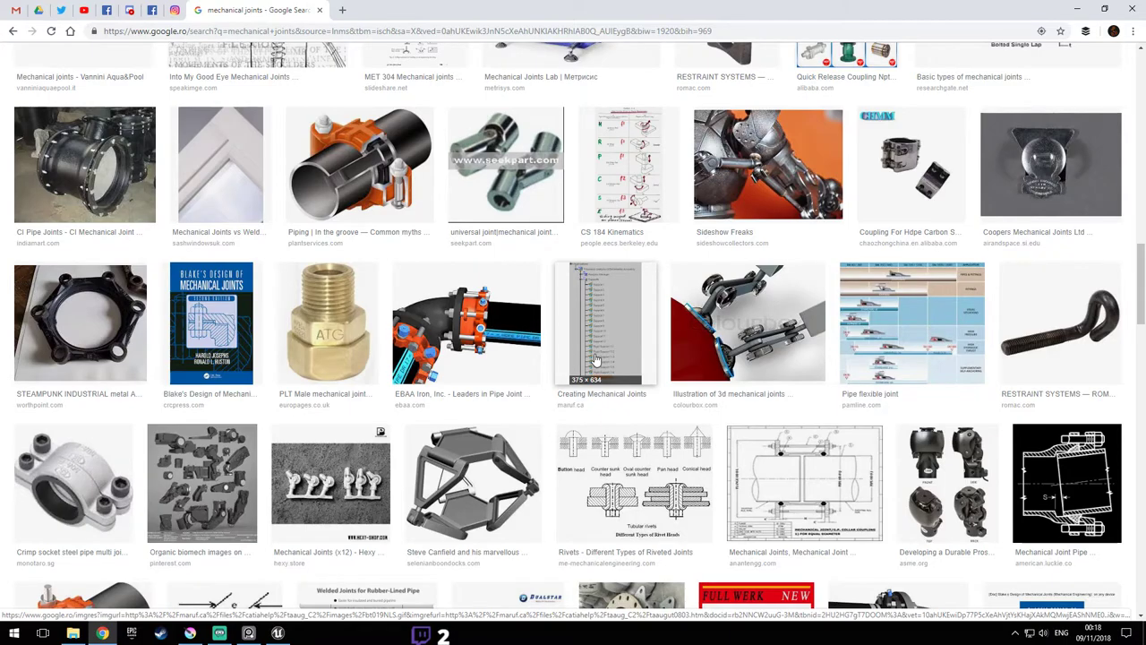
scroll(621, 358, down, 3)
key(alt+Tab)
key(alt+Tab)
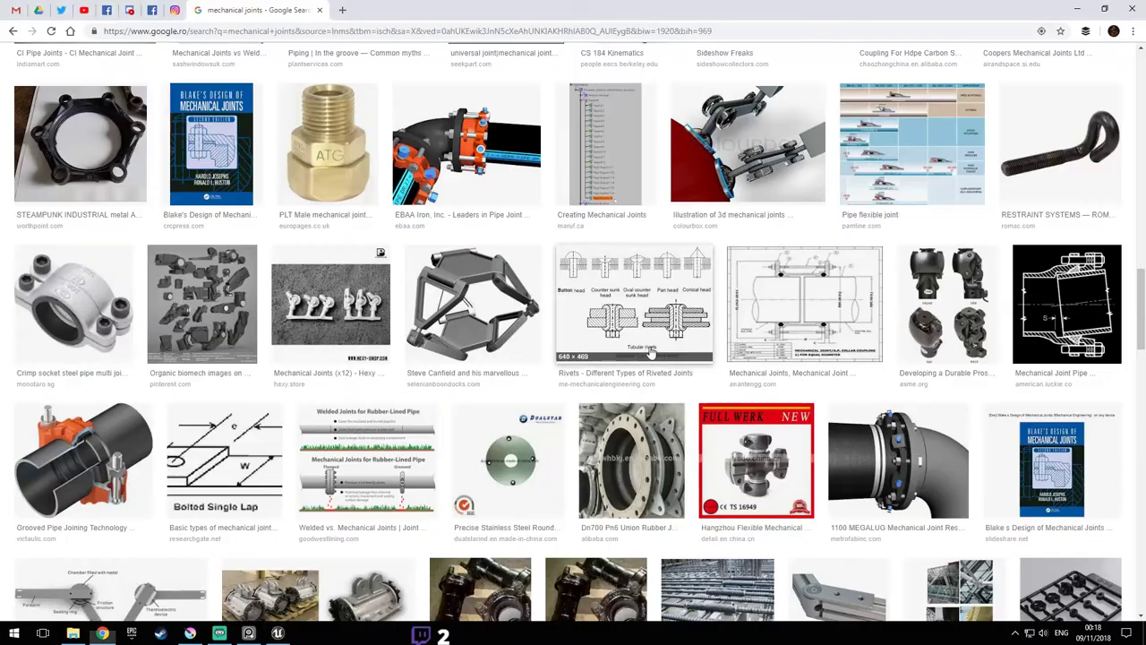
scroll(443, 358, up, 2)
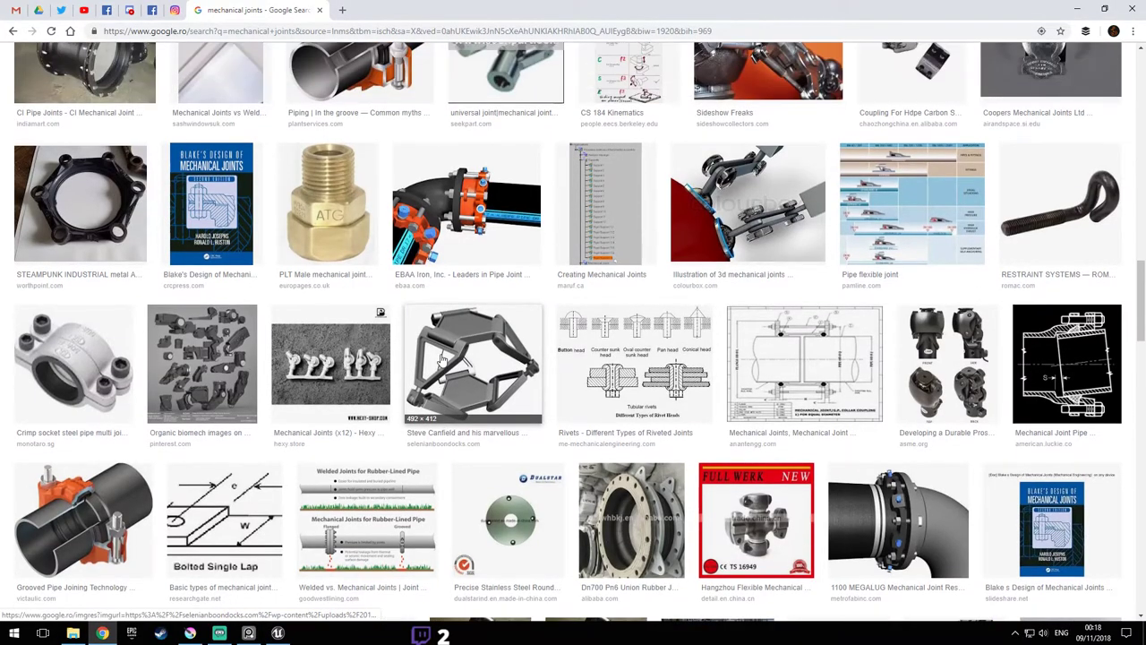
scroll(441, 362, up, 5)
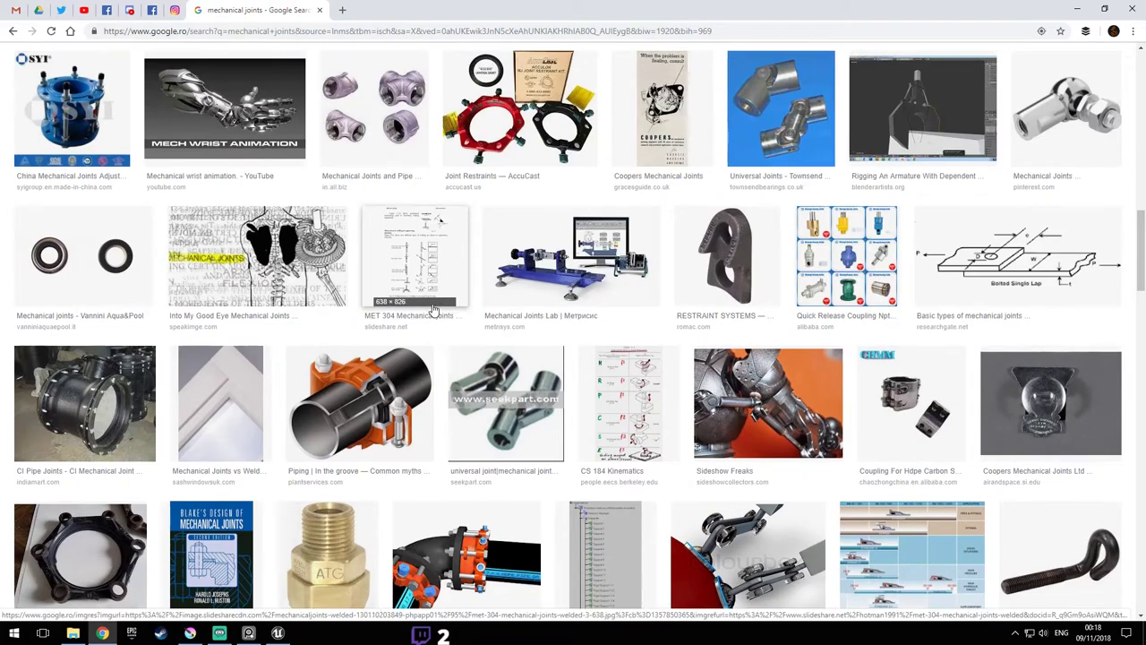
scroll(439, 305, up, 4)
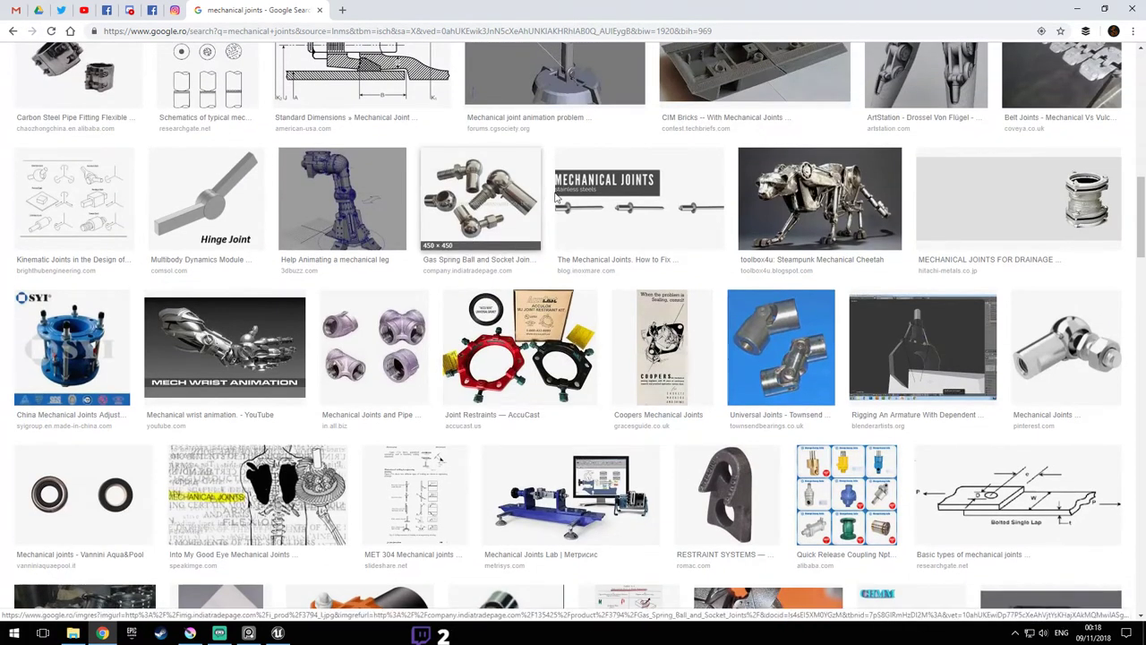
scroll(531, 237, up, 2)
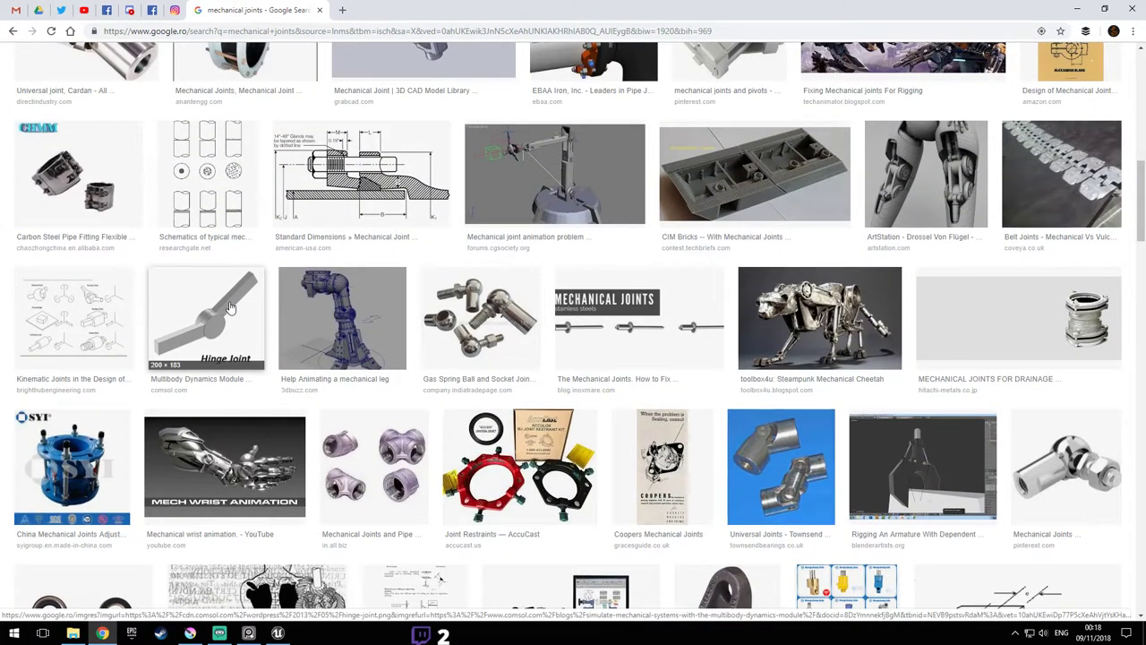
scroll(645, 239, up, 2)
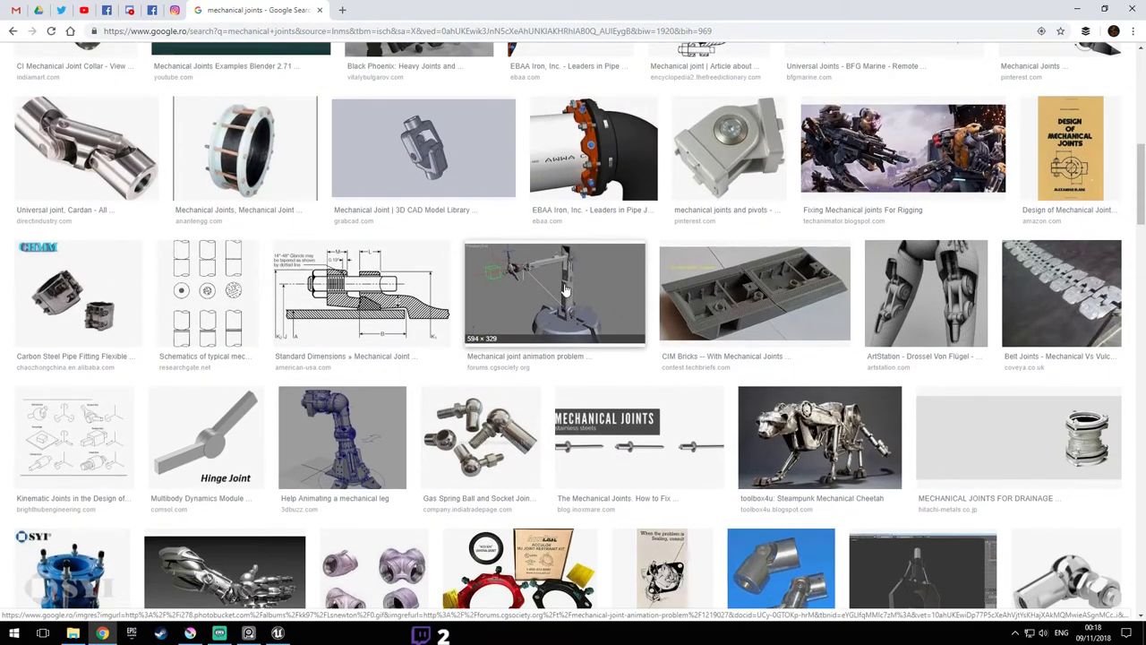
scroll(565, 289, up, 6)
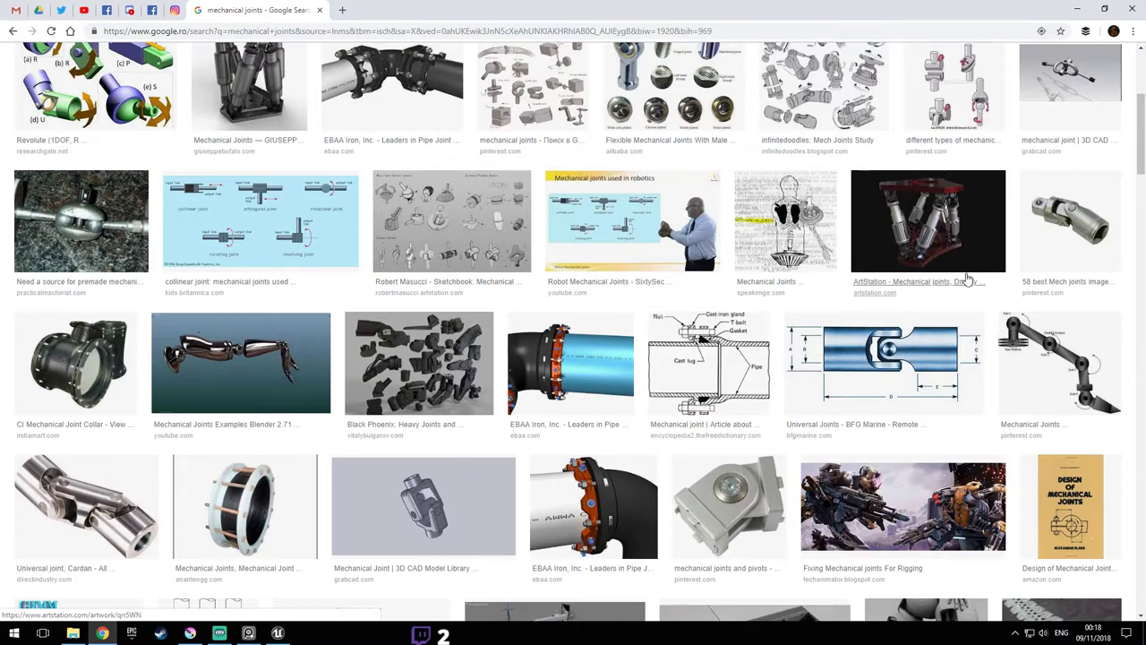
scroll(927, 262, up, 5)
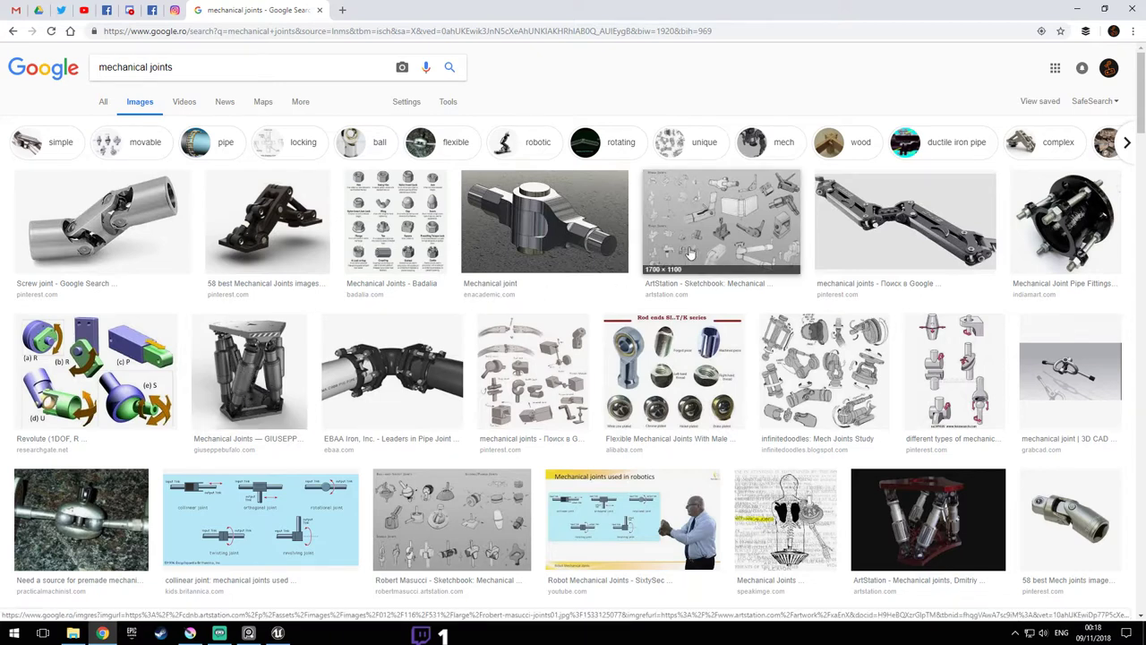
- Enlarge the Pinterest sketch sheet of ball, pivot, hinge, saddle and universal joints and examine the joint types it illustrates
scroll(295, 355, down, 2)
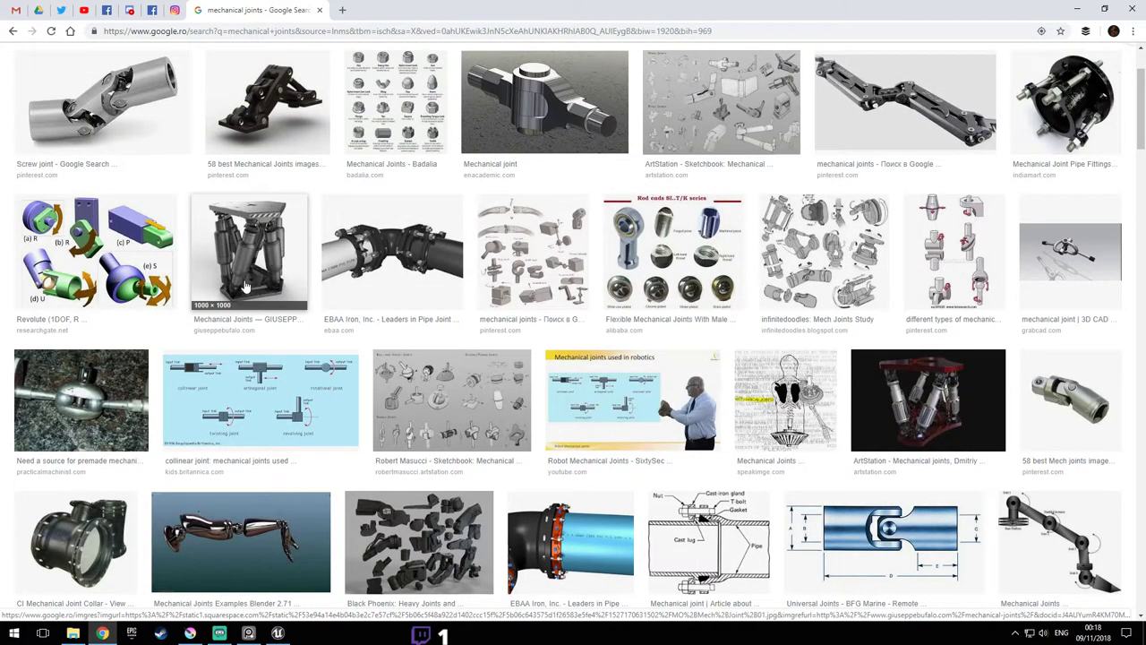
scroll(263, 285, down, 2)
scroll(675, 335, up, 2)
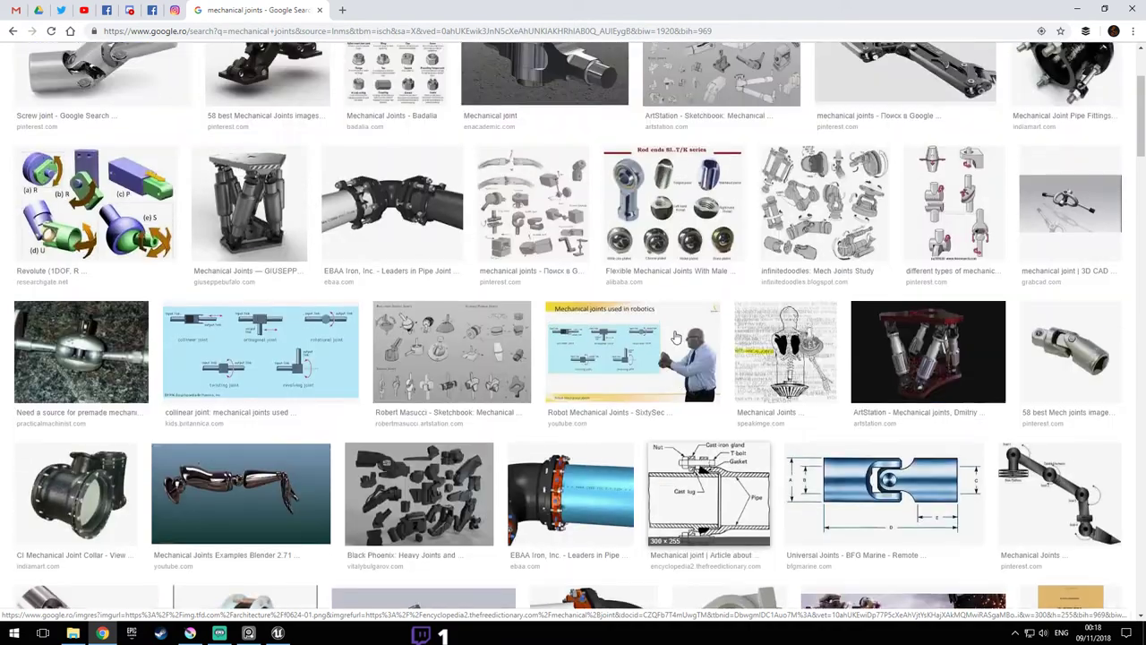
click(551, 280)
click(549, 282)
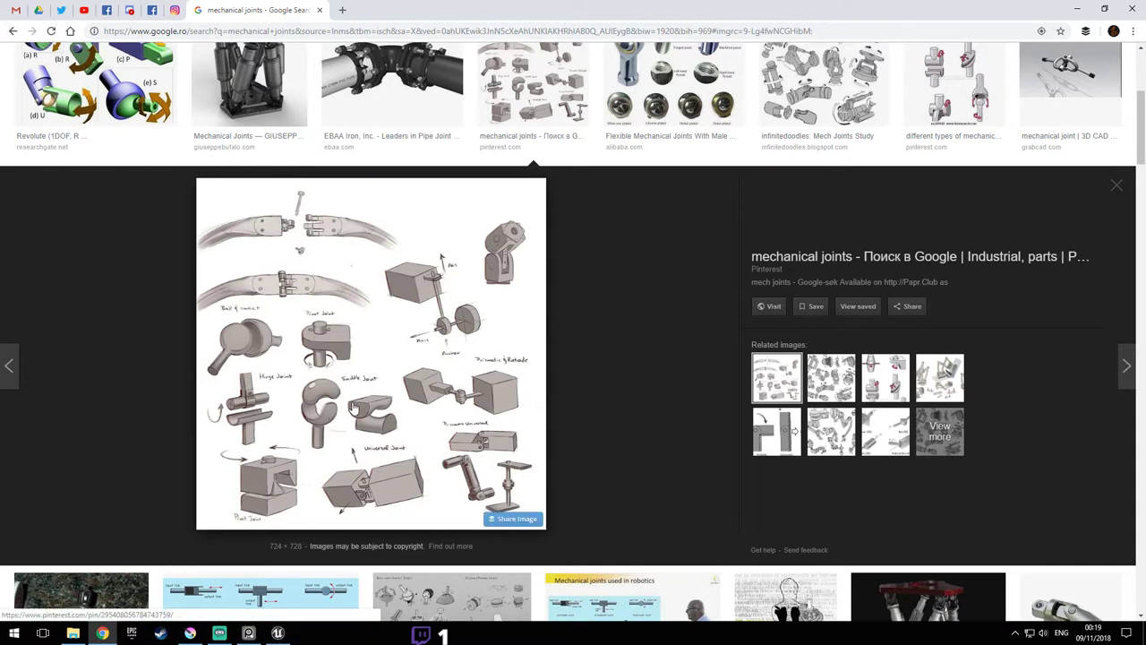
scroll(414, 474, down, 1)
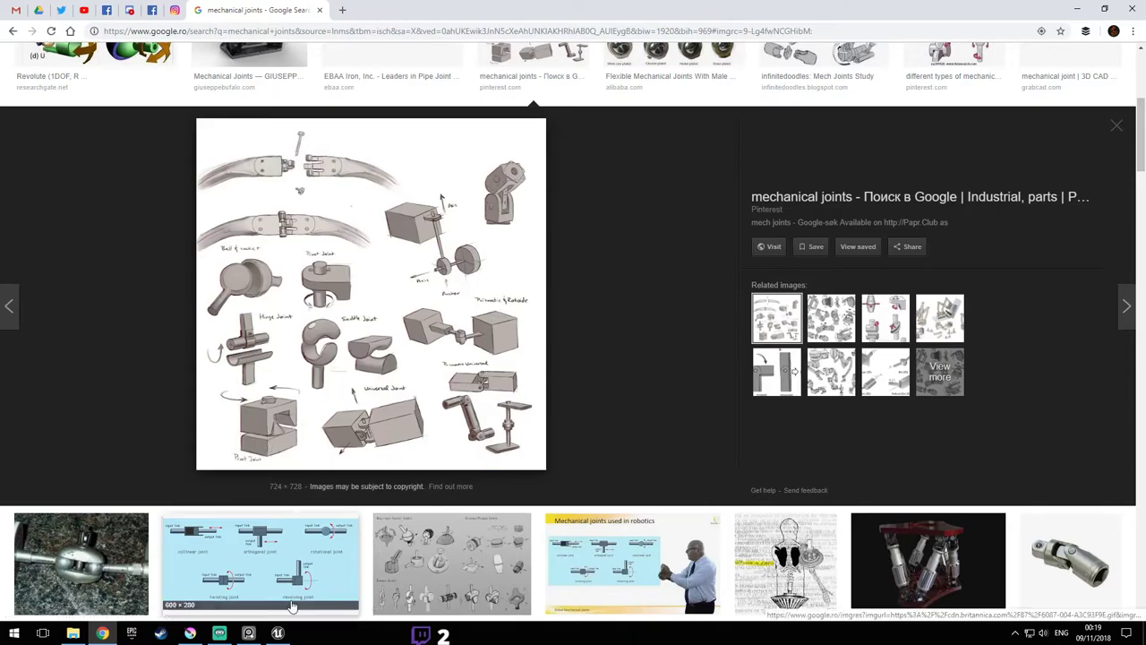
- Switch back to Unreal Editor and select the orthogonal joint in the level to identify its actor and blueprint
click(278, 634)
right_drag(551, 358, 712, 367)
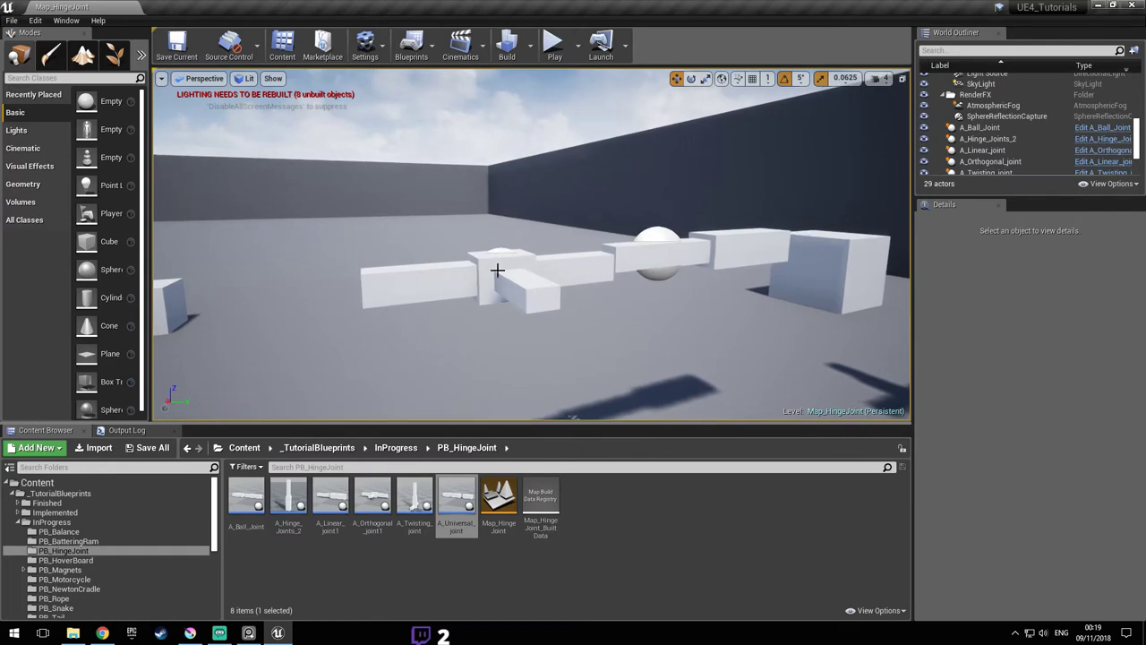
click(501, 270)
right_drag(609, 299, 537, 304)
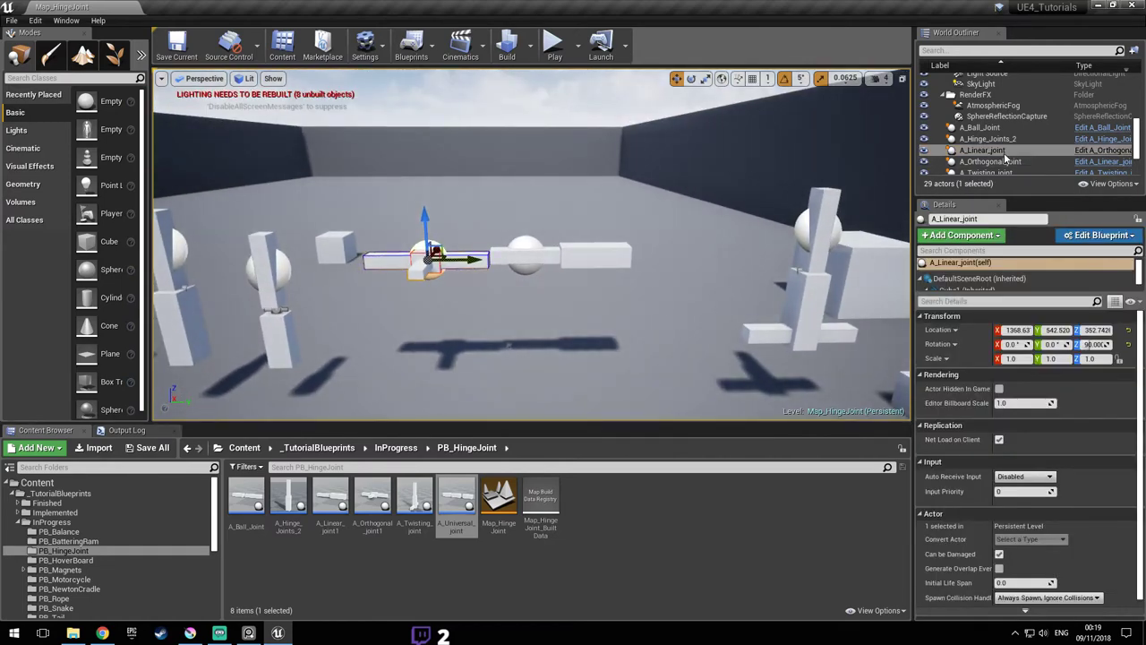
right_drag(627, 268, 613, 313)
- Duplicate the A_Orthogonal_joint1 blueprint in the PB_HingeJoint folder and name the copy A_Rotate_Slide_joint
click(453, 499)
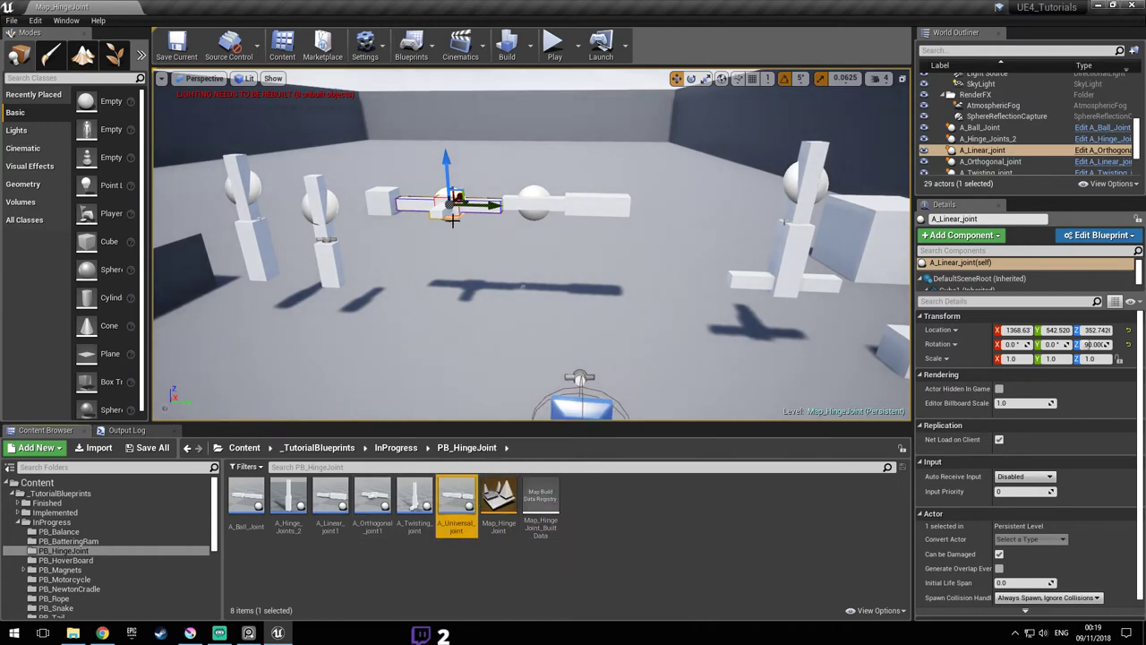
click(374, 494)
right_click(374, 494)
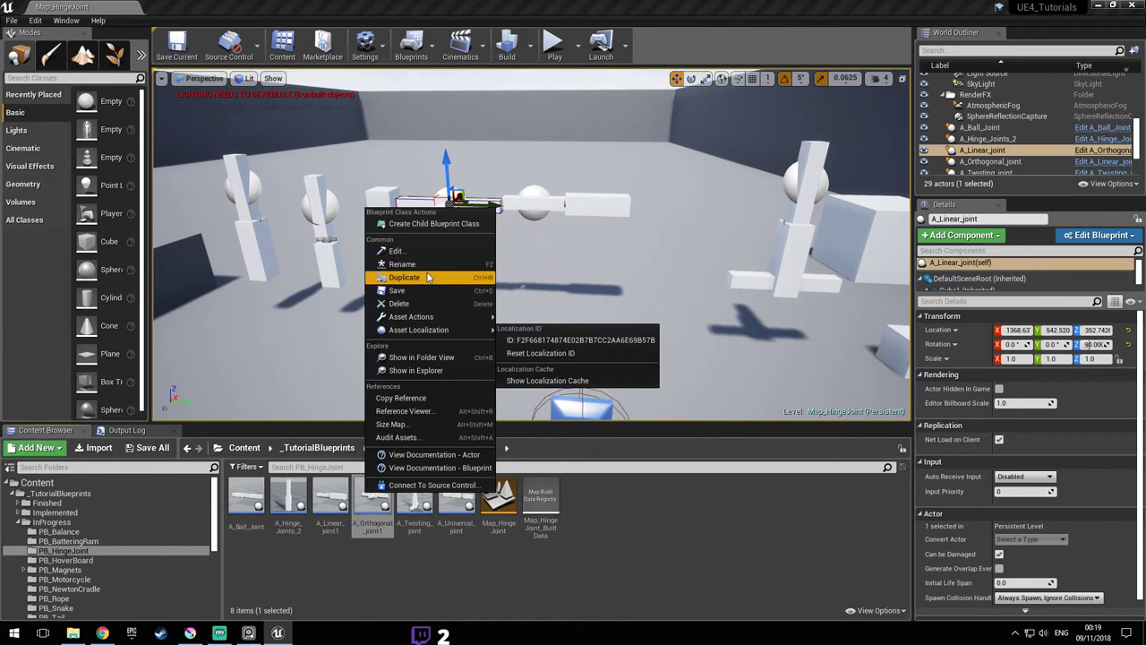
click(432, 278)
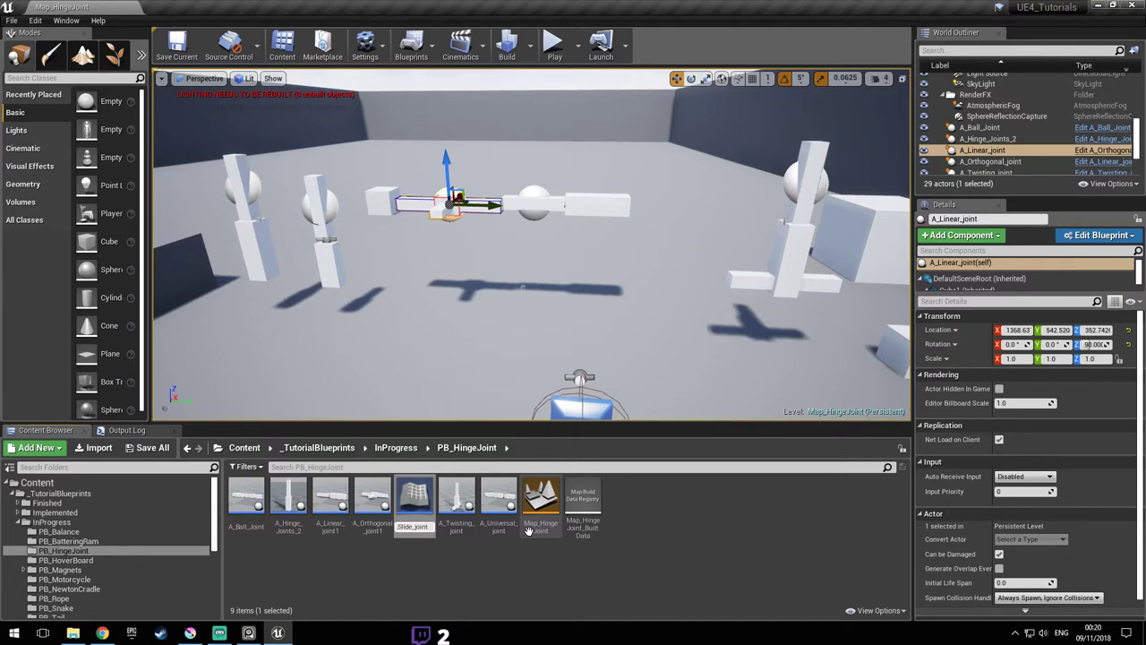
- Open the A_Rotate_Slide_joint blueprint, dock it beside the map, and show its cubes in the 3D view
double_click(414, 506)
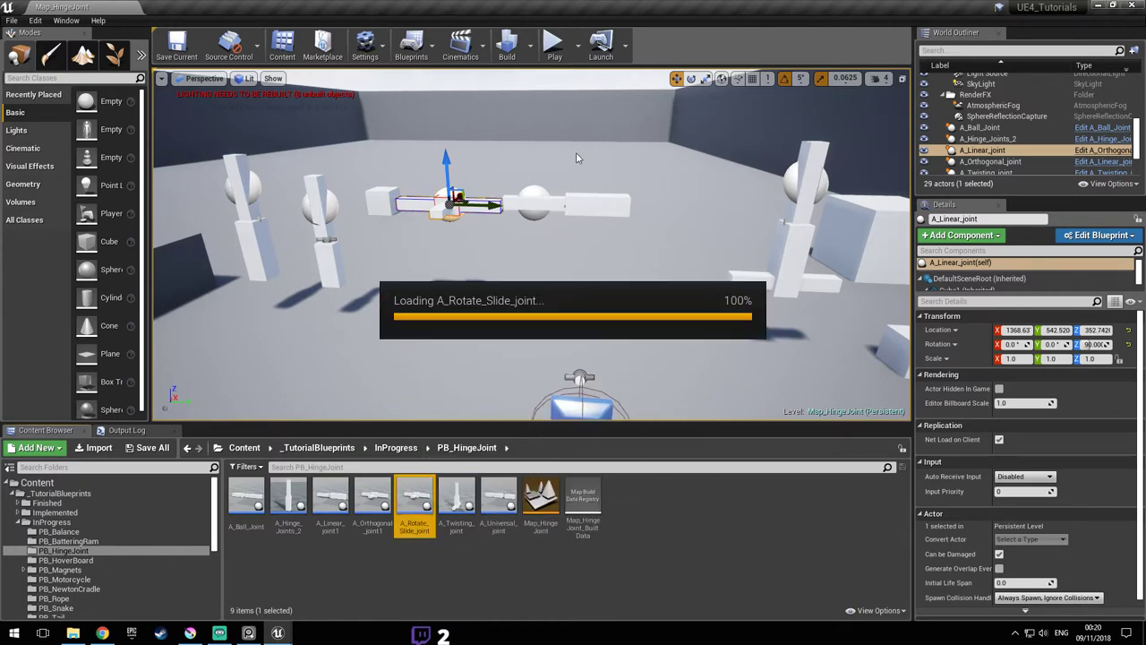
drag(429, 57, 231, 6)
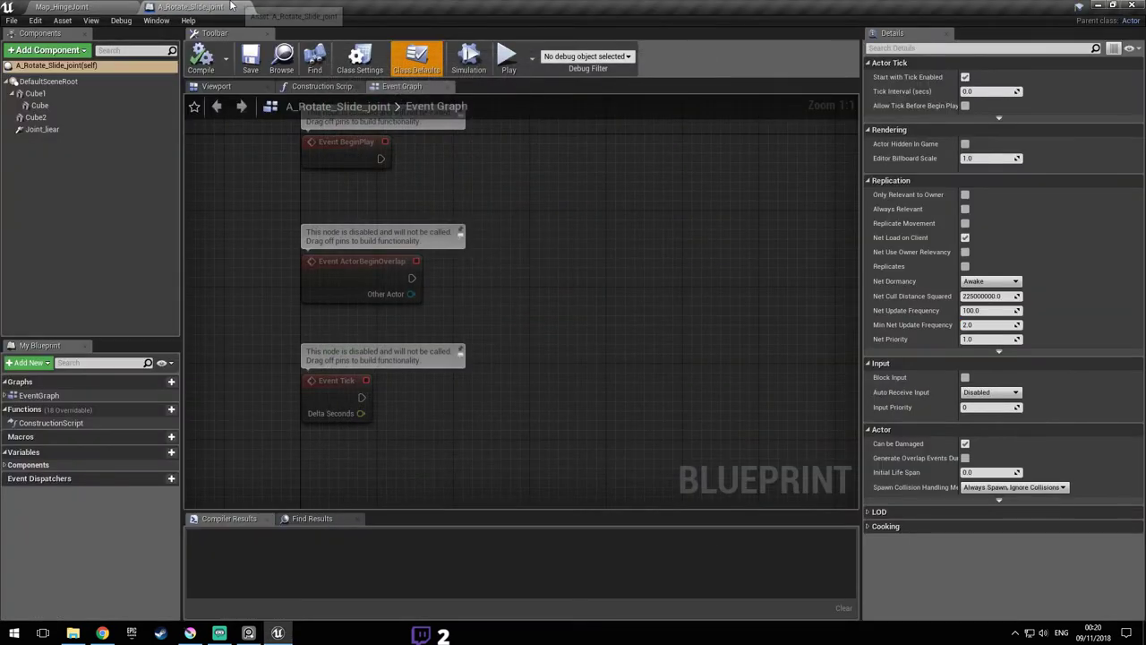
click(317, 86)
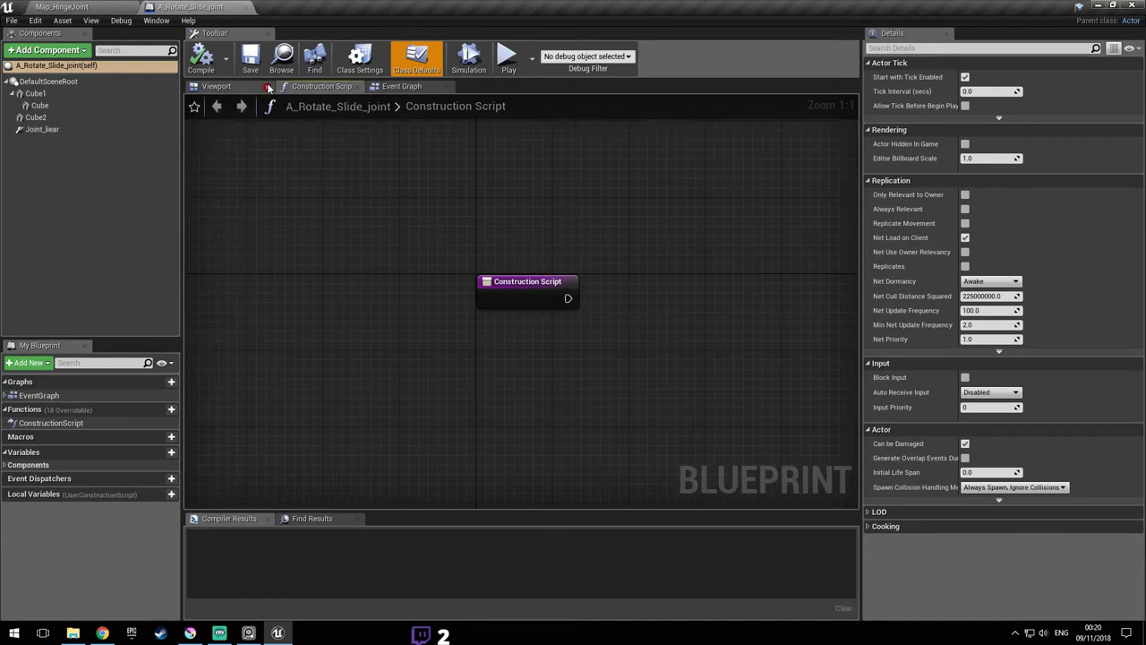
click(255, 86)
right_drag(521, 302, 592, 302)
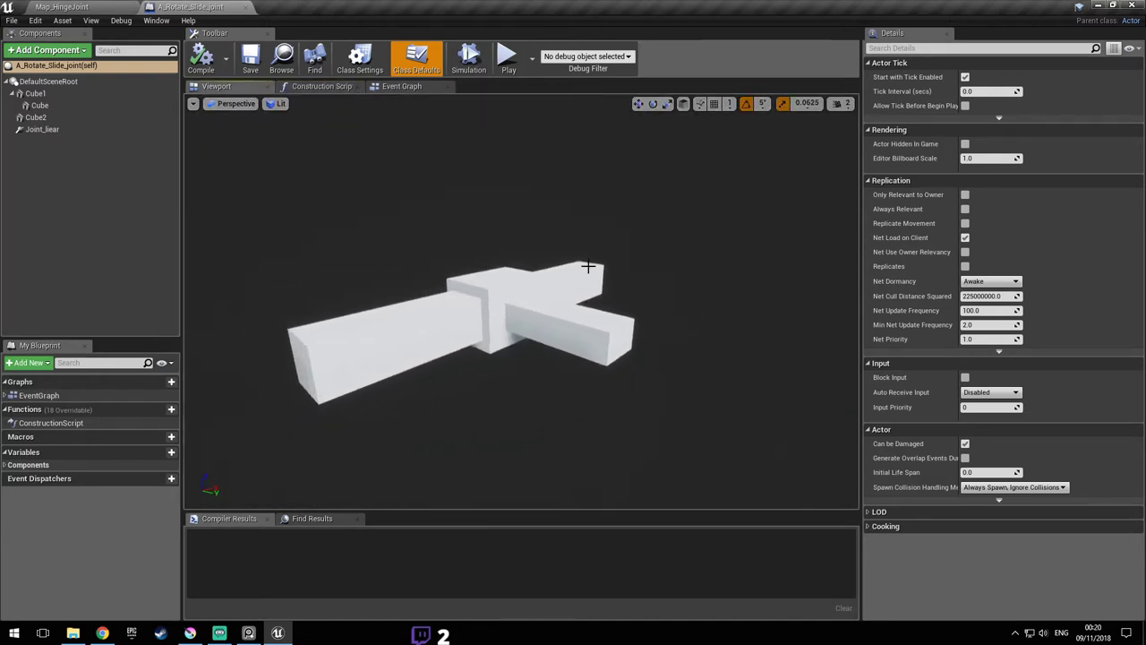
- Inspect the Cube, Cube1 and Joint_liear components, examining the constraint's linear and angular limit settings
click(45, 130)
right_drag(632, 317, 615, 317)
click(603, 324)
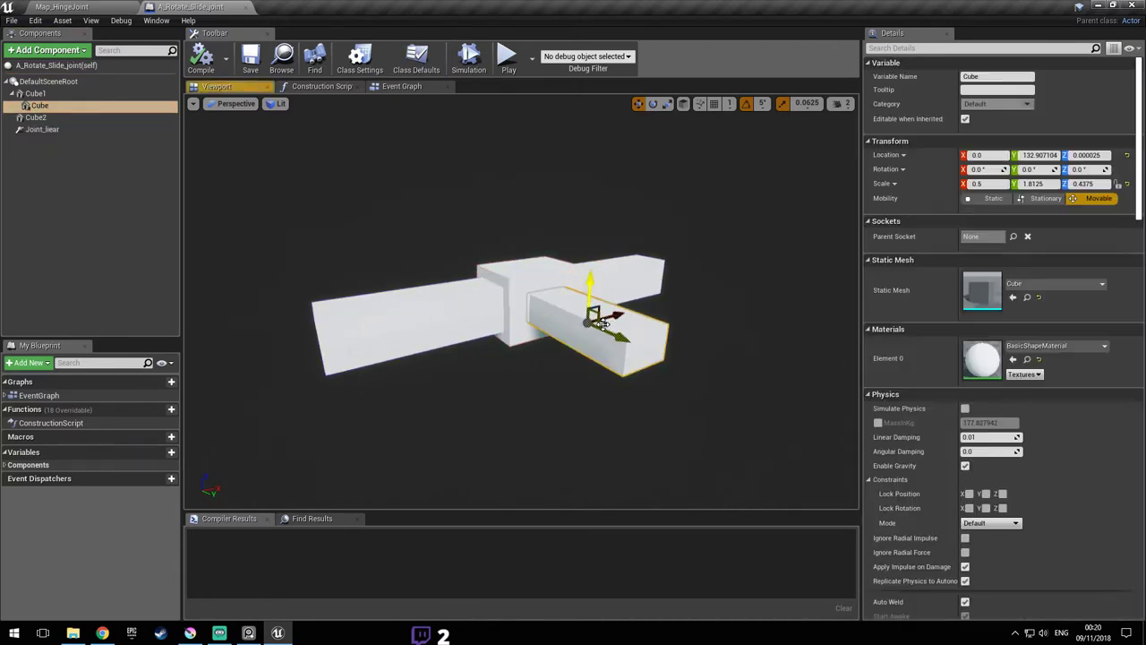
click(36, 93)
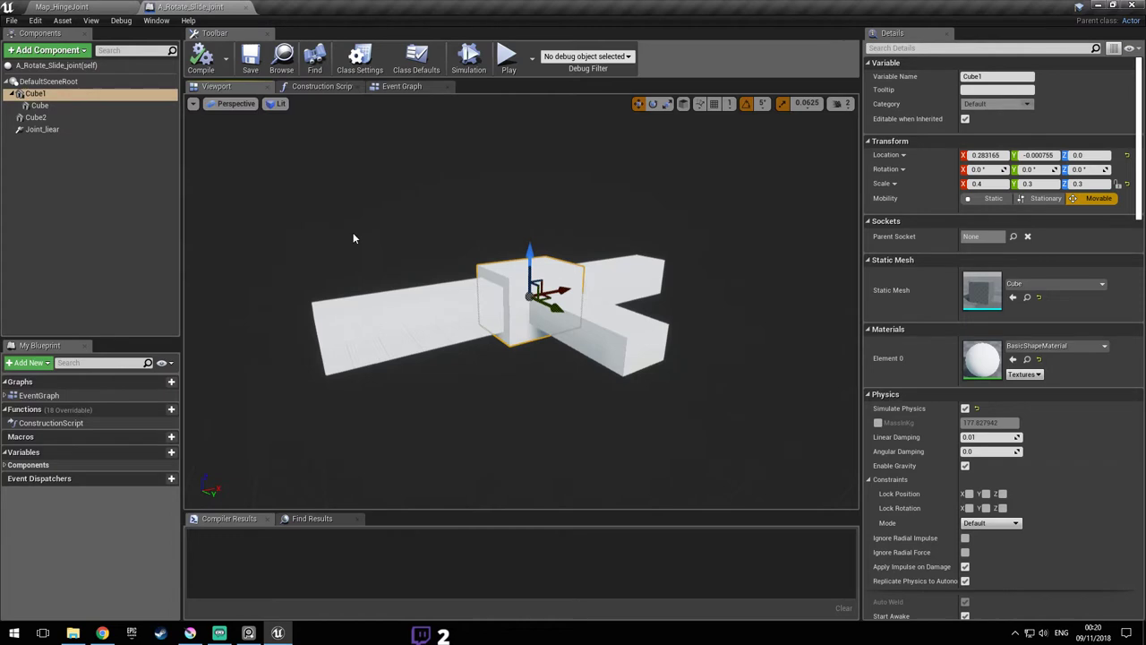
click(59, 133)
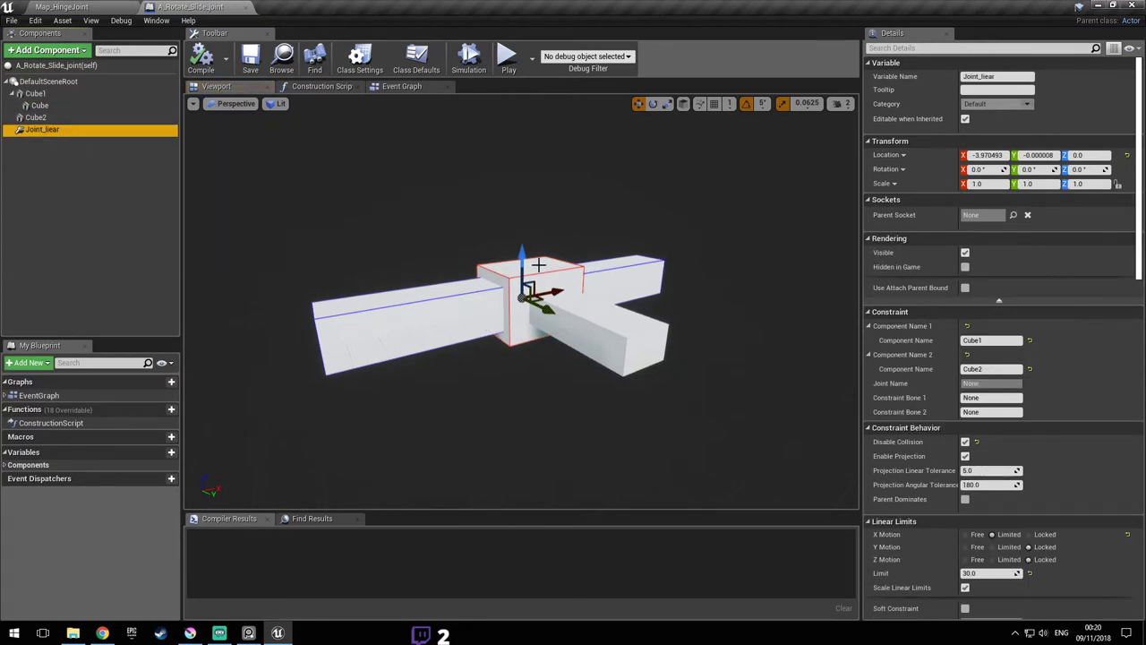
scroll(1083, 373, down, 5)
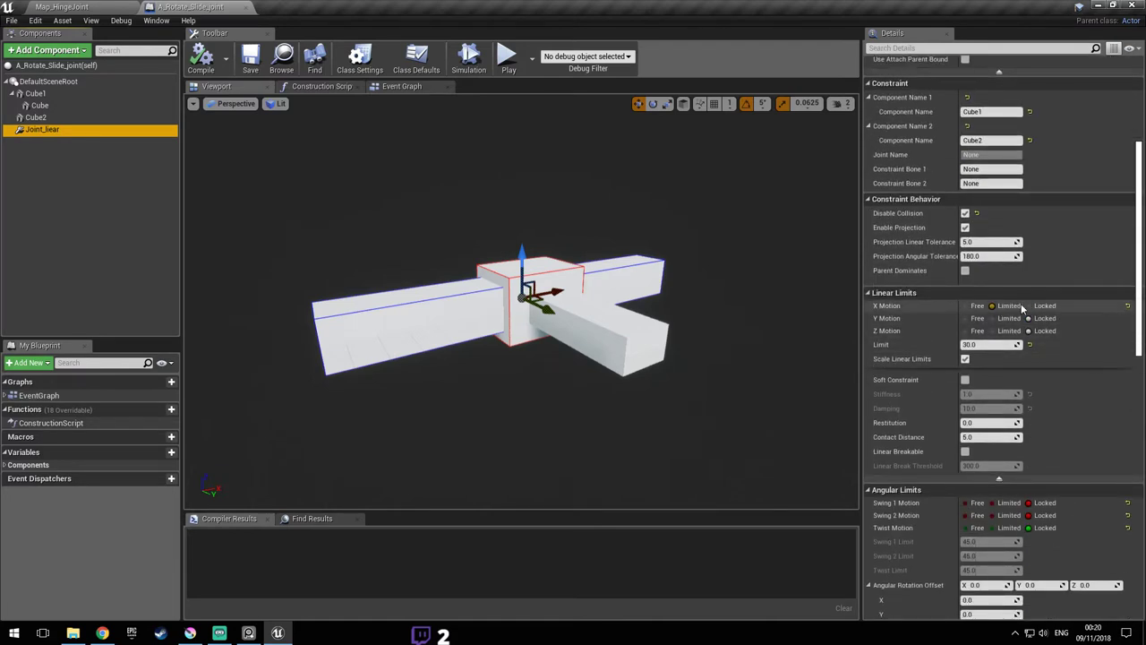
scroll(1024, 304, down, 2)
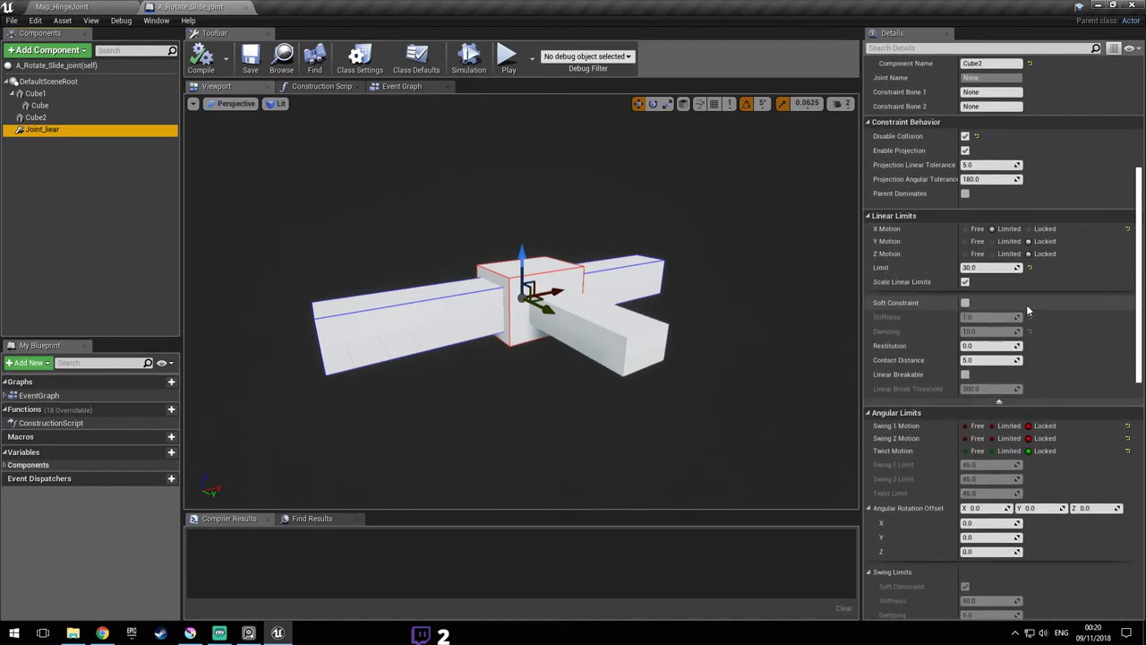
scroll(1026, 304, down, 2)
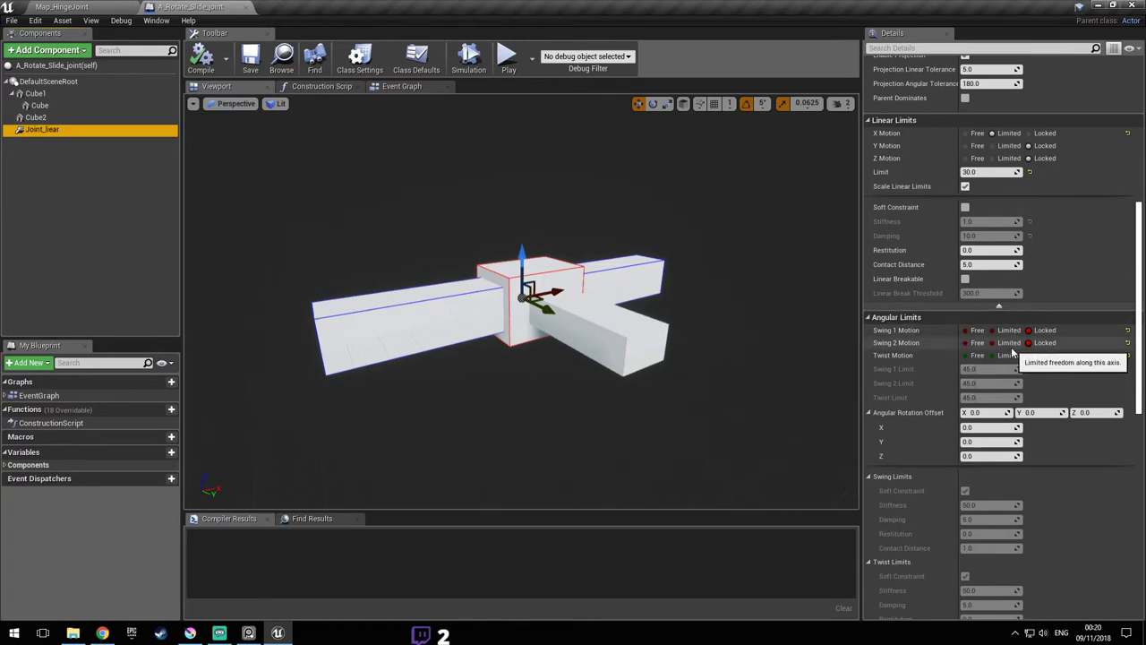
scroll(1091, 364, up, 1)
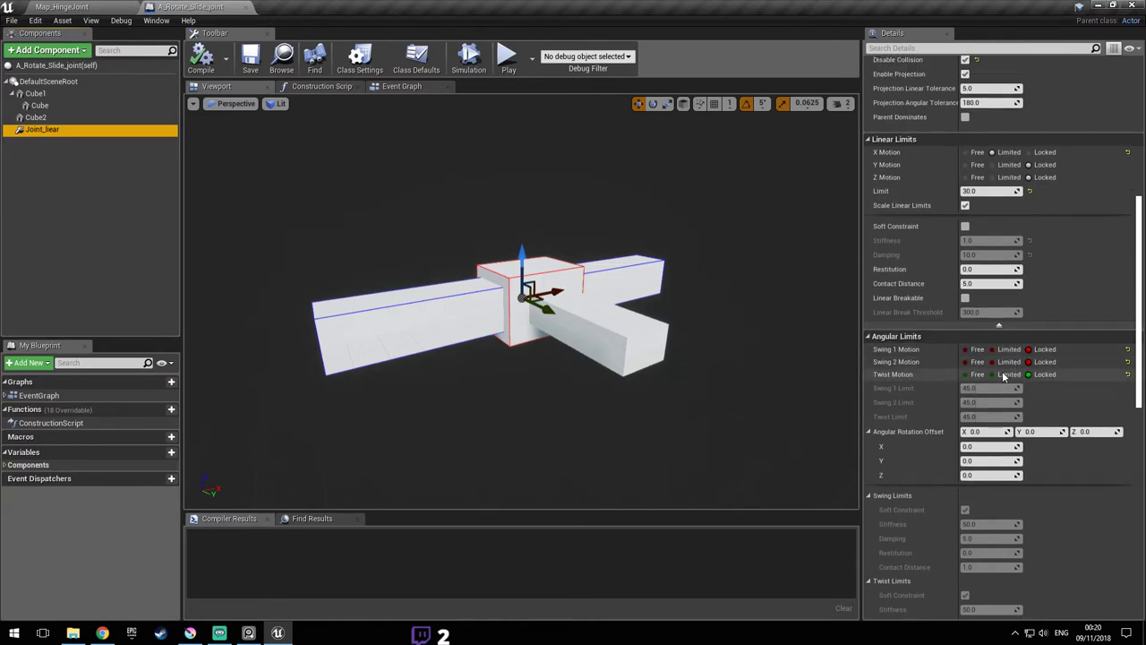
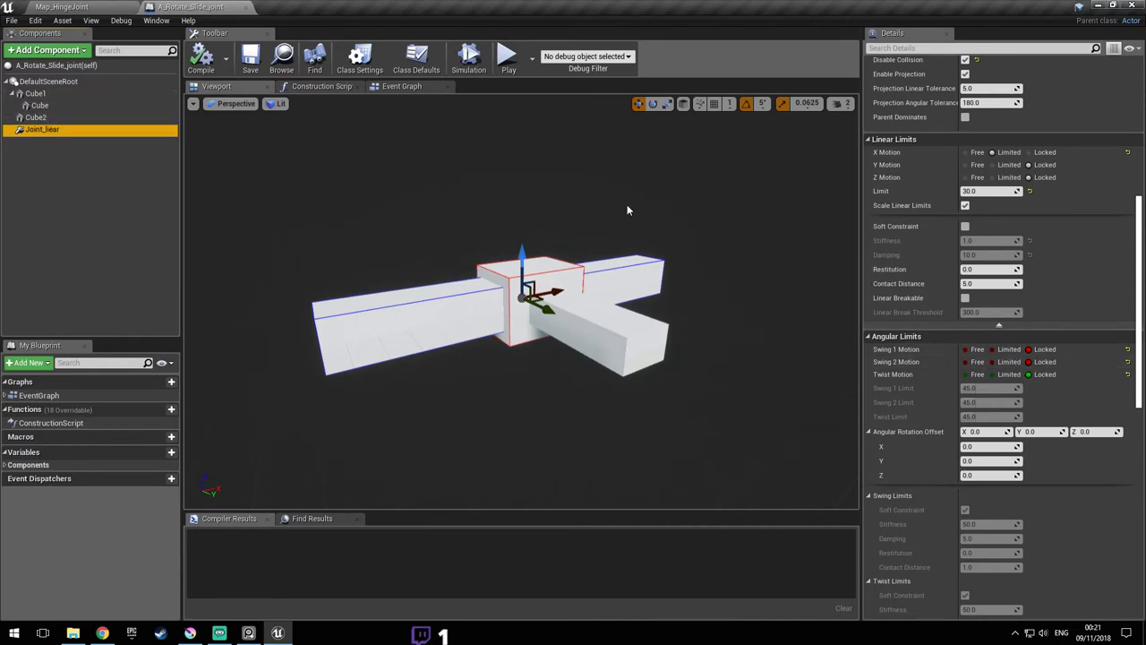
- Set the Swing 1, Swing 2 and Twist motions of Joint_liear to Free and check the constraint from several angles
click(980, 352)
click(979, 362)
click(977, 376)
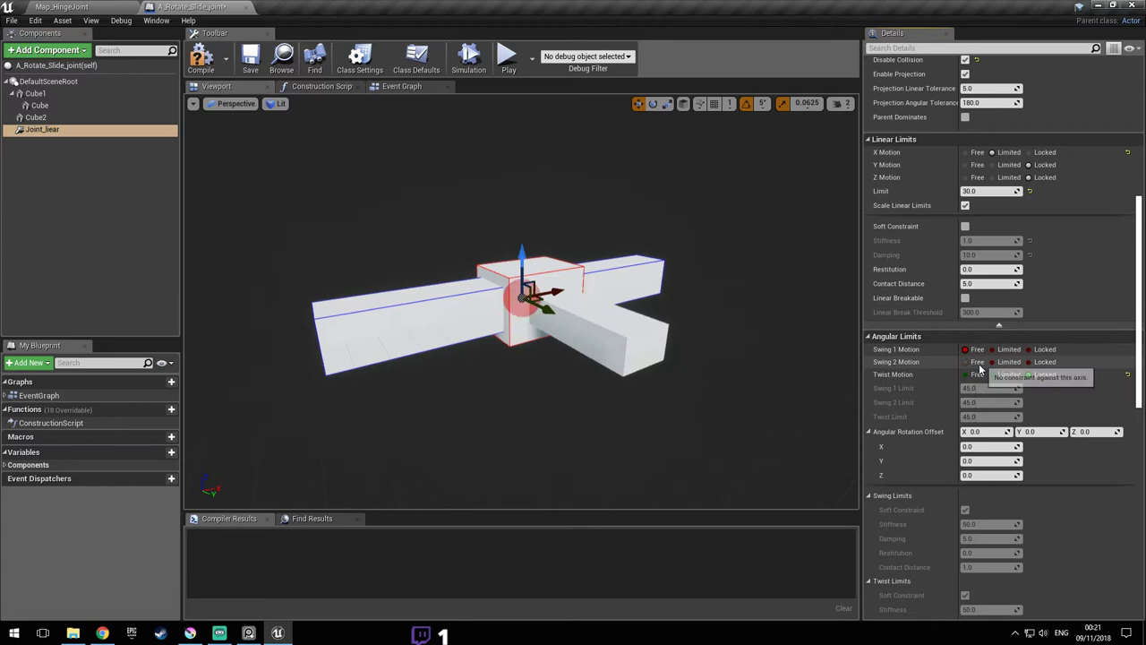
key(w)
right_drag(632, 330, 636, 295)
key(w)
key(s)
key(w)
scroll(1115, 284, up, 1)
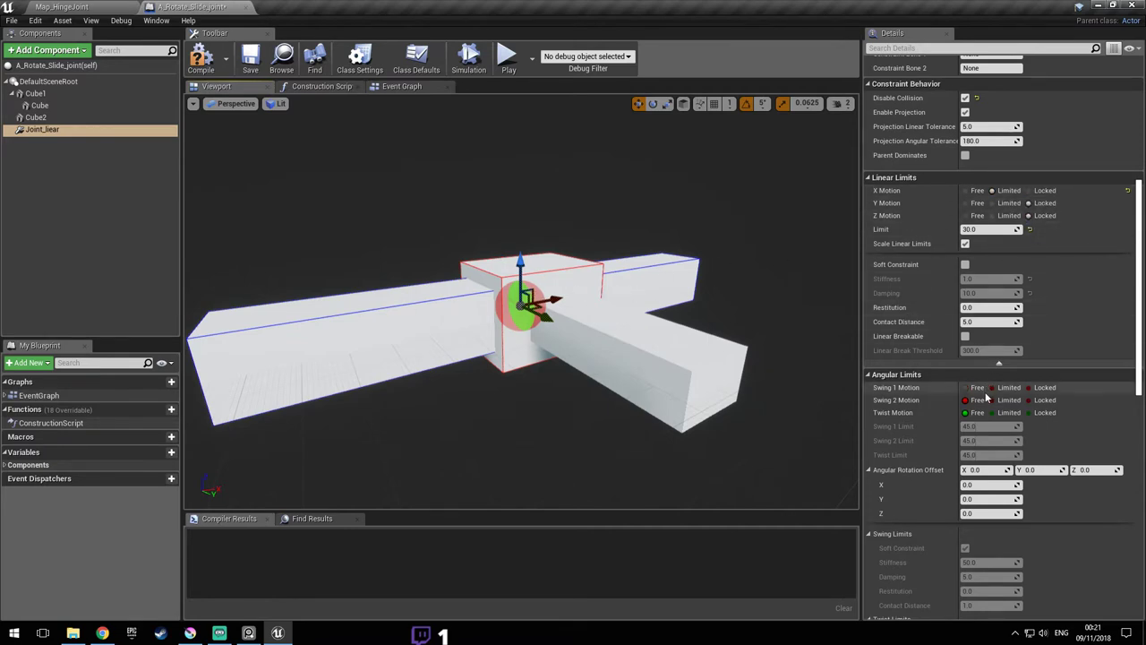
right_drag(557, 279, 430, 200)
right_drag(565, 237, 358, 242)
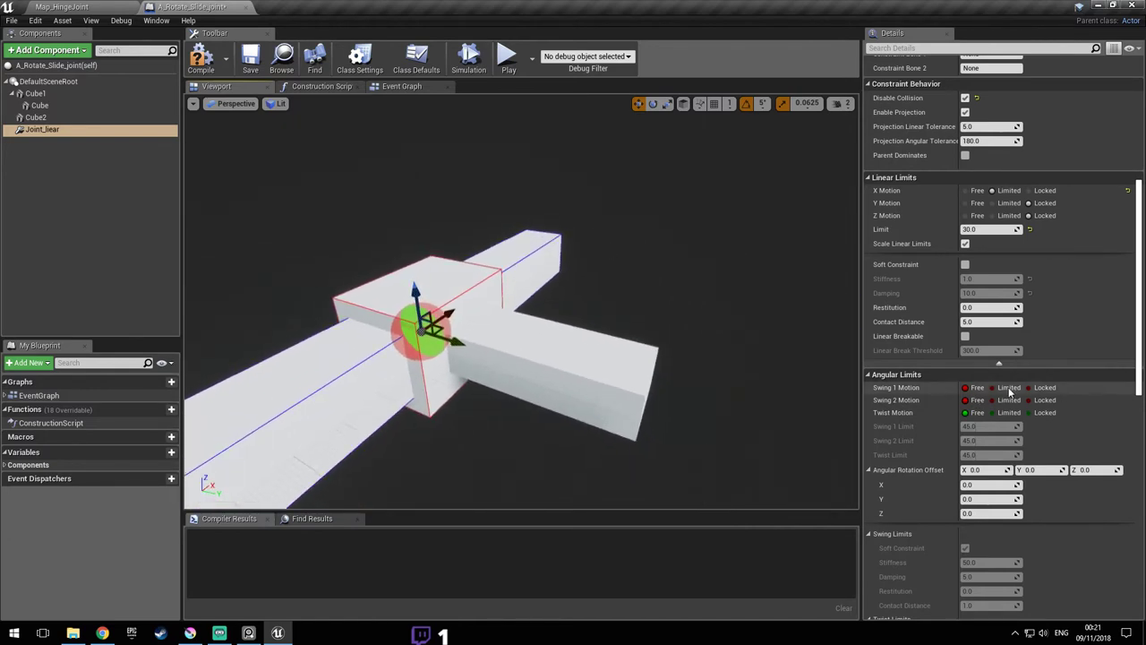
- Lock the Swing 1 and Swing 2 motions of Joint_liear, set Twist Motion to Free, and compile the blueprint
click(1045, 388)
click(1045, 400)
click(1045, 412)
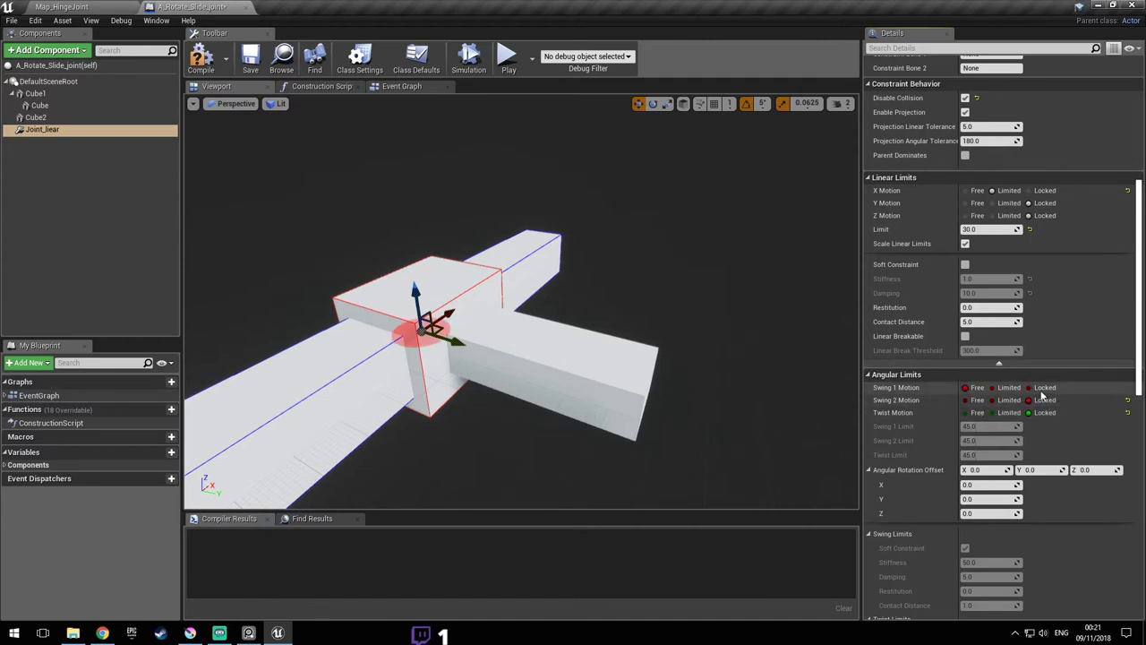
click(1039, 389)
click(976, 401)
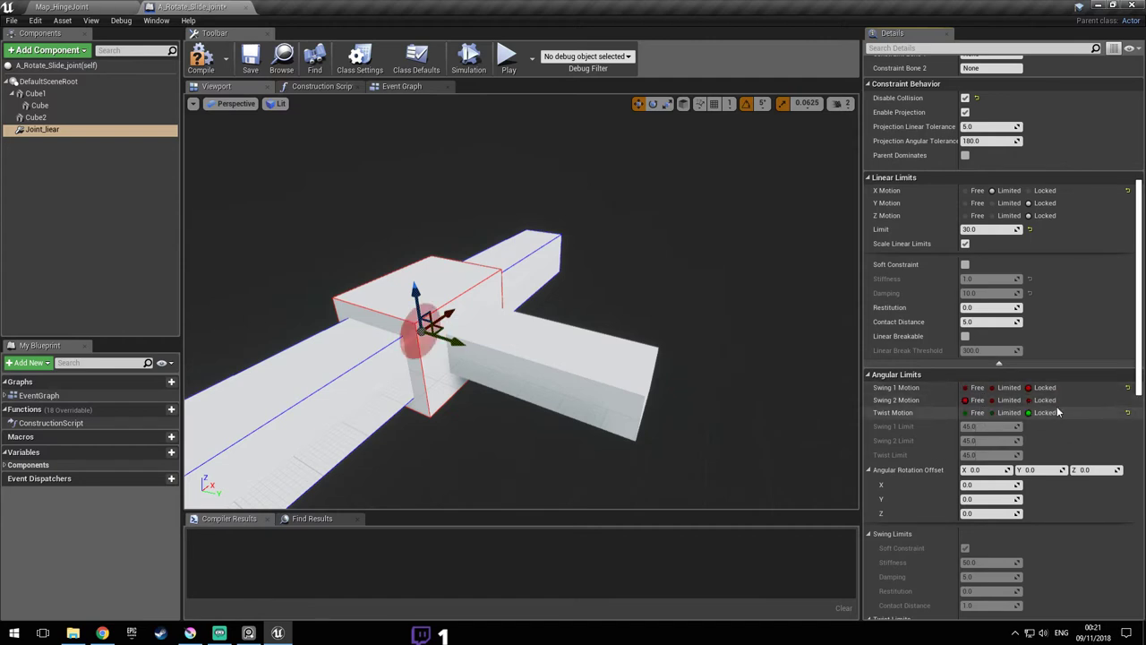
click(1048, 401)
right_drag(763, 288, 582, 322)
drag(627, 305, 609, 305)
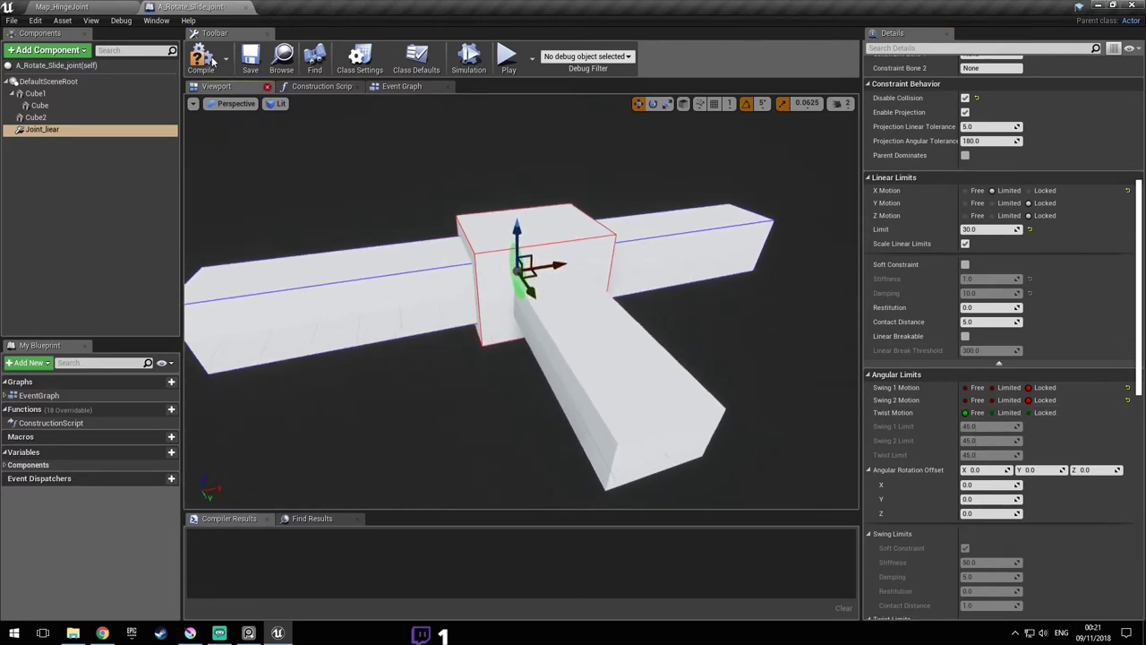
click(201, 58)
- Playtest Map_HingeJoint and walk up to the suspended horizontal joints to test their movement, ending the session when done
click(89, 6)
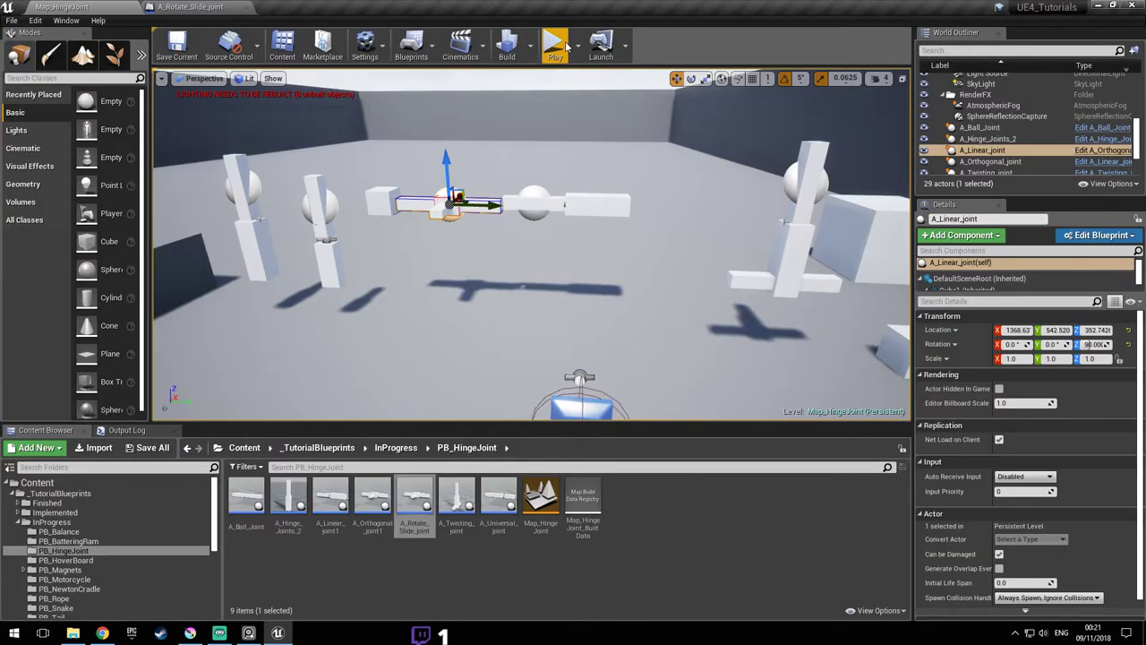
click(554, 43)
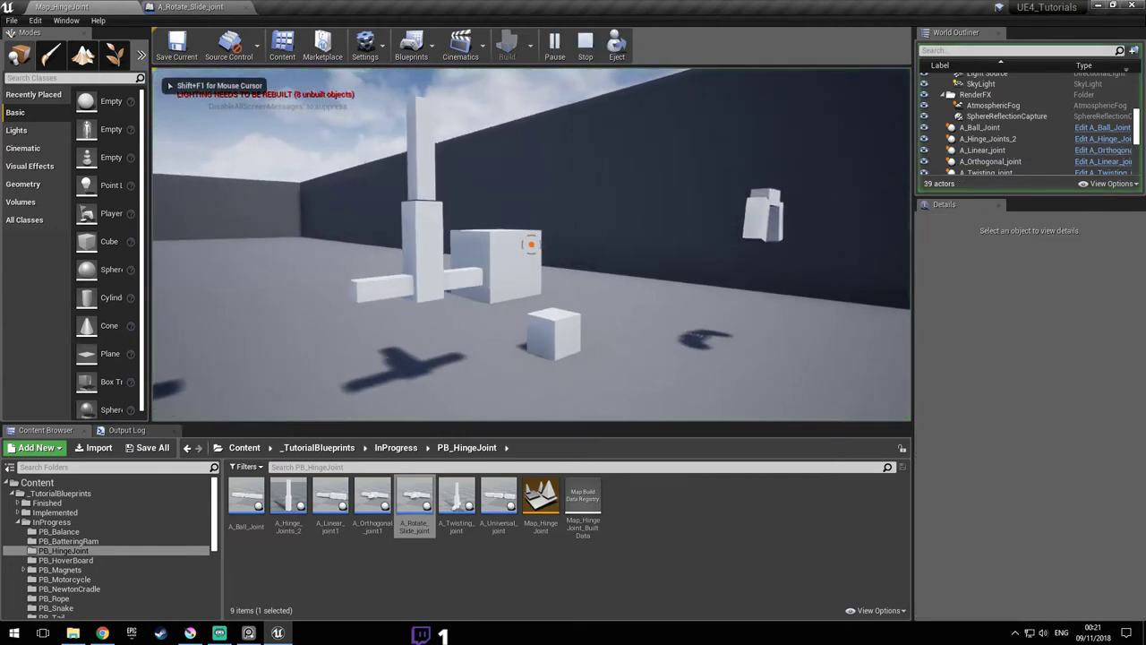
key(a)
key(a)
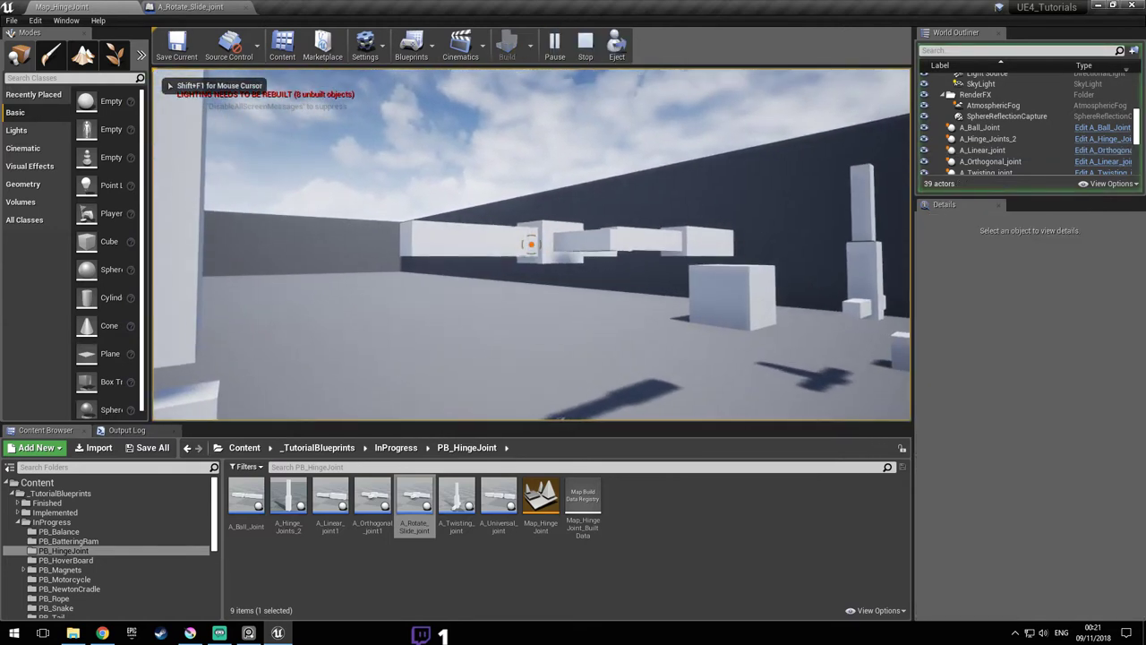
key(w)
key(w)
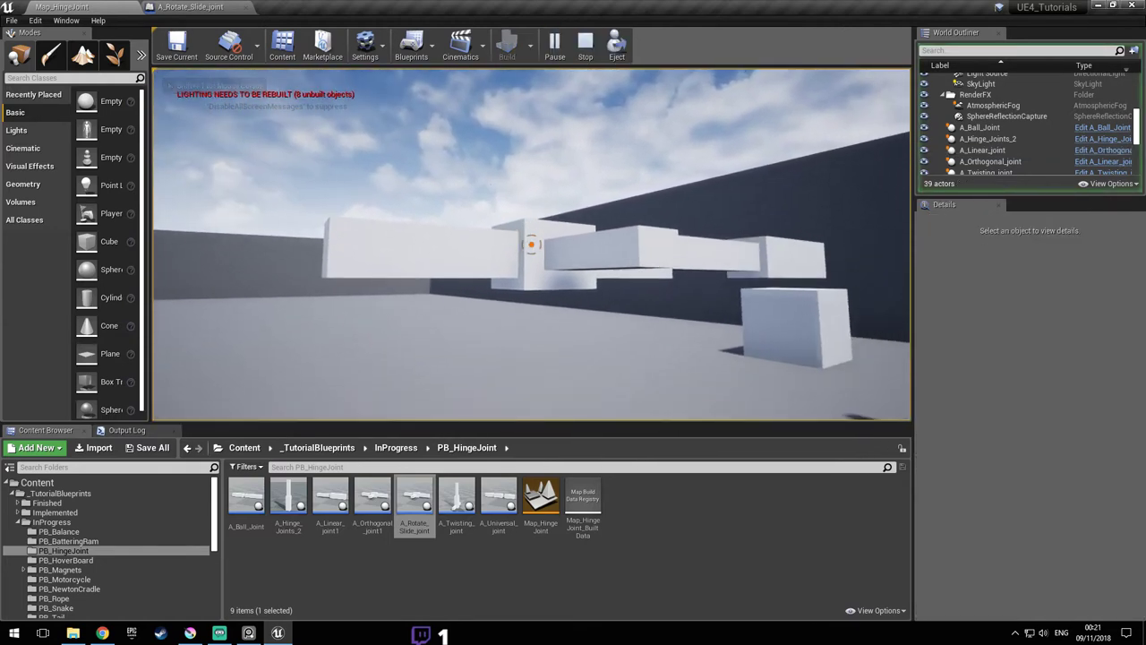
key(Escape)
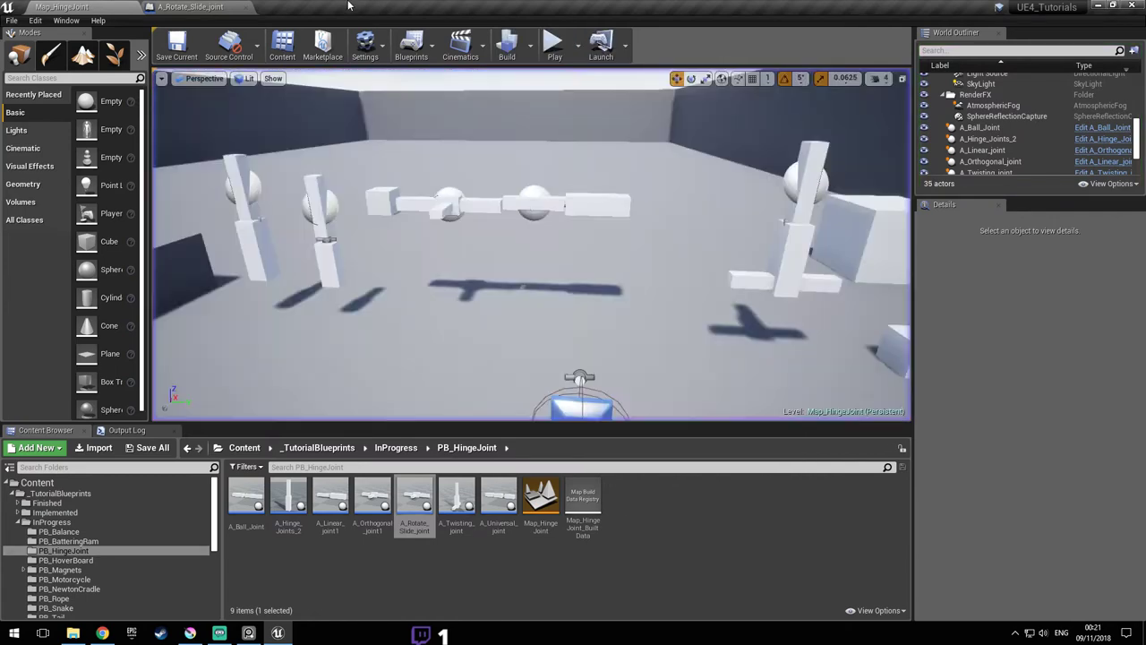
- In A_Rotate_Slide_joint, move the Cube side arm outward along Y, away from the central block, and recompile
click(201, 7)
alt+drag(451, 168, 714, 299)
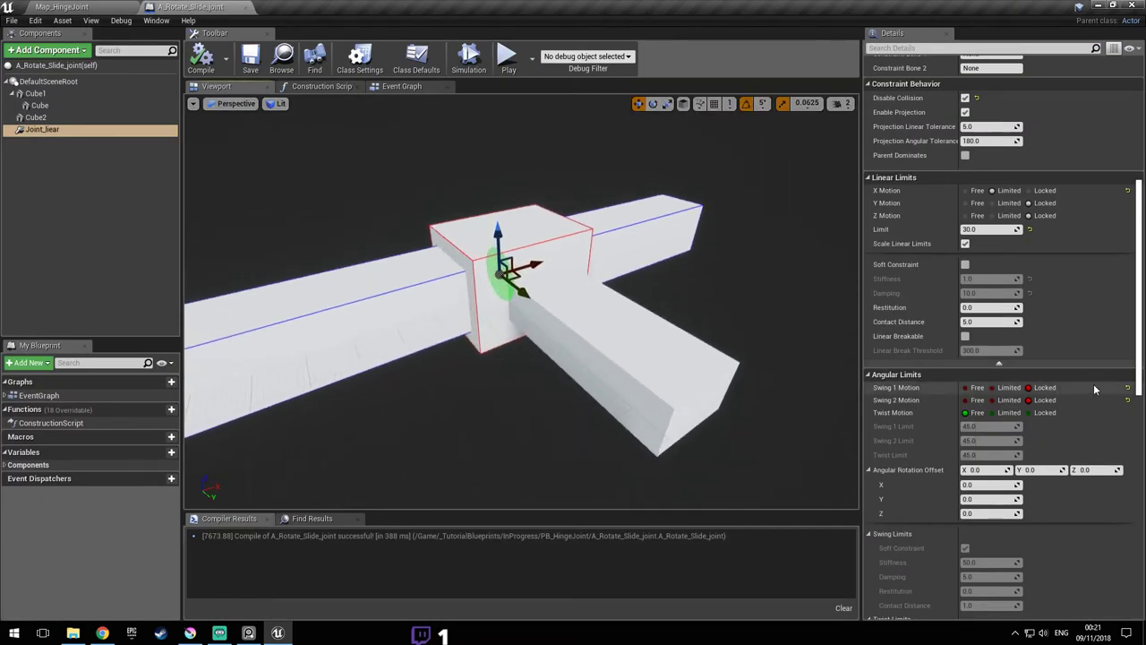
scroll(1097, 394, down, 2)
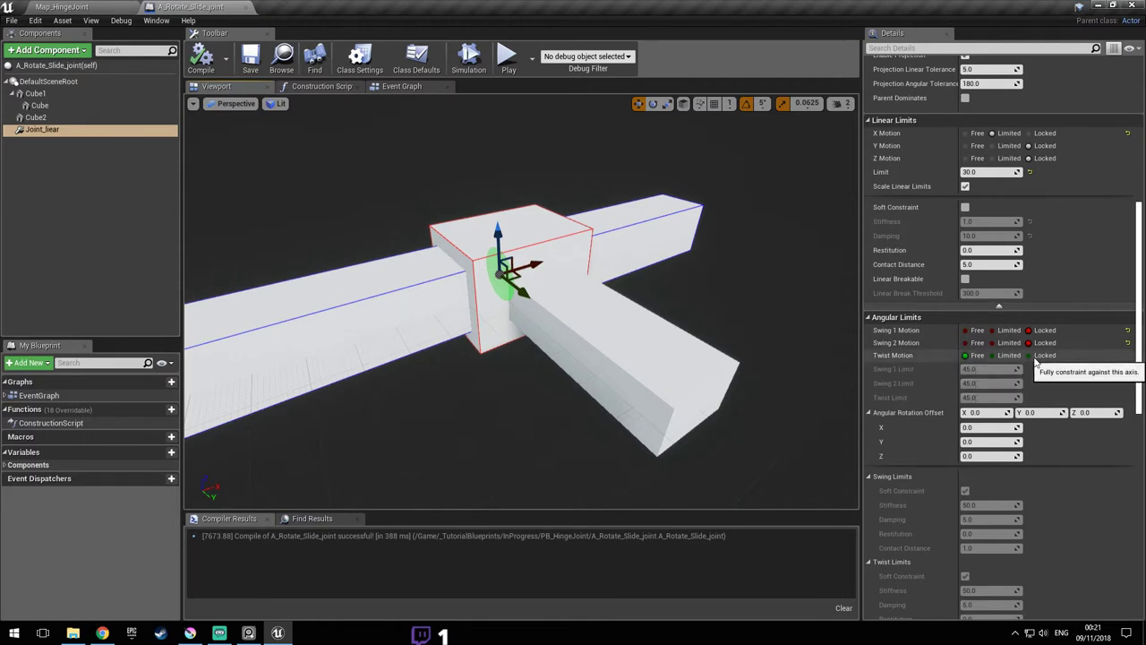
scroll(1075, 394, up, 2)
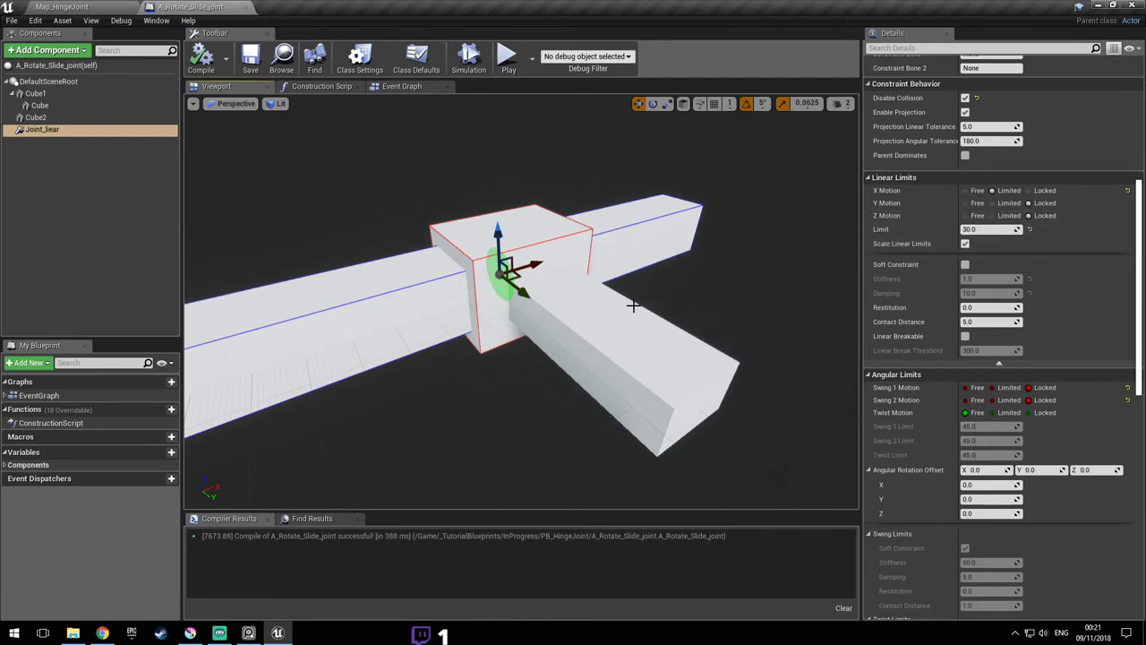
right_drag(502, 295, 644, 298)
alt+drag(600, 299, 748, 370)
click(678, 344)
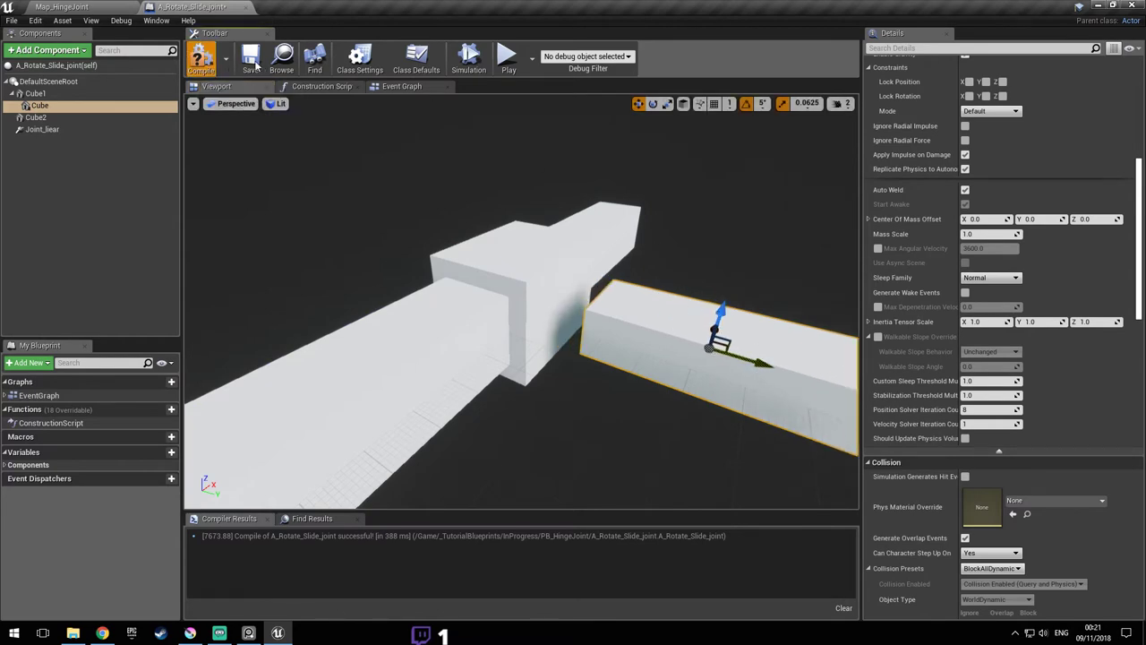
- Playtest the map again near the suspended joints, then end the play session
click(88, 9)
click(555, 42)
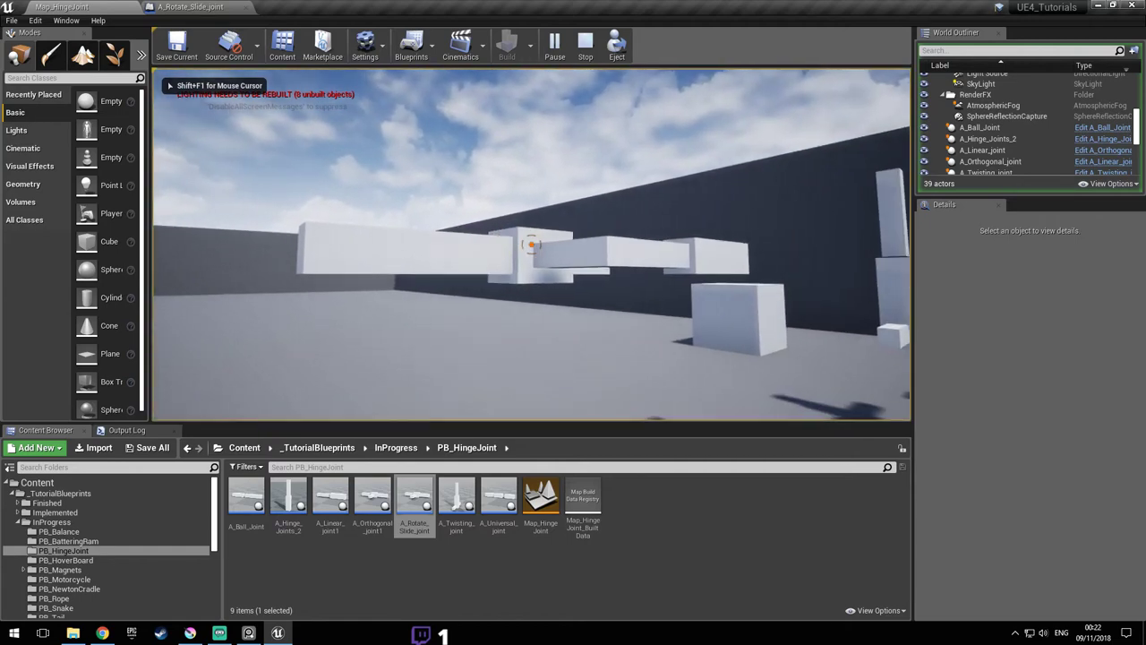
key(a)
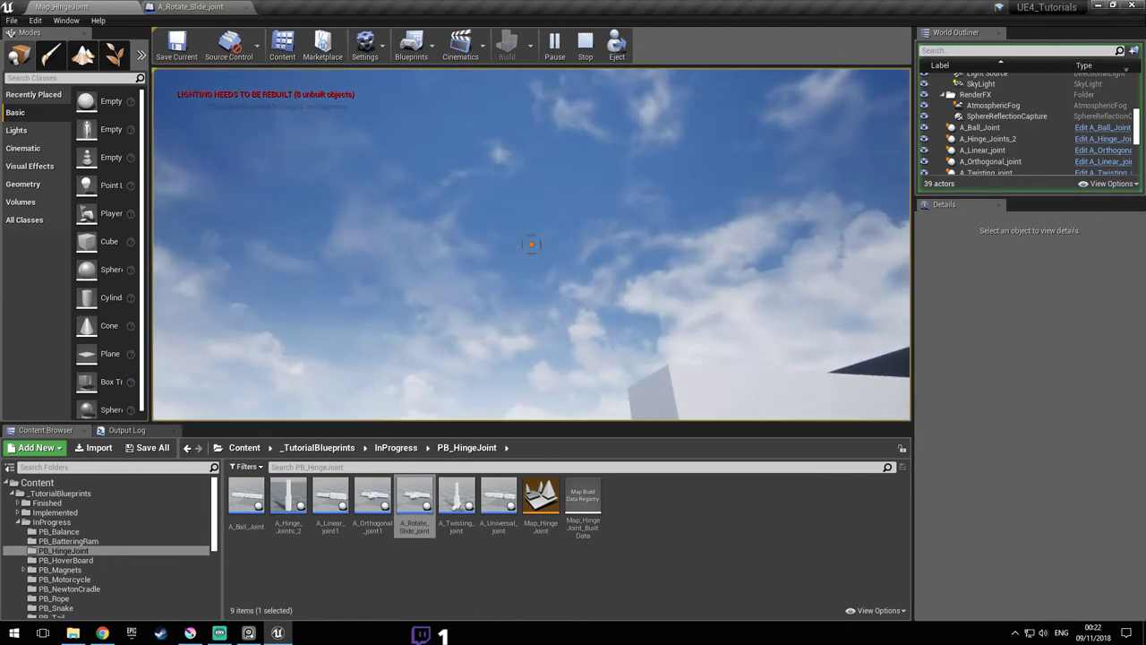
key(Escape)
- Set the Swing 2 and Swing 1 motions of Joint_liear to Free in A_Rotate_Slide_joint and compile
click(189, 7)
key(s)
right_drag(798, 386, 797, 386)
key(d)
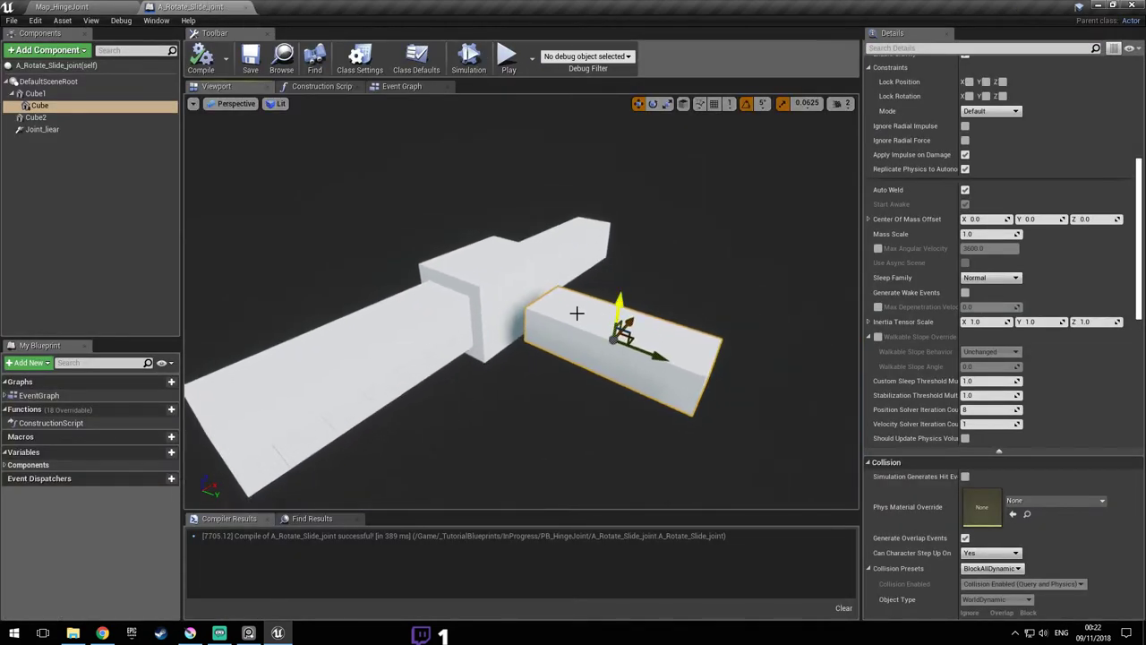
click(54, 129)
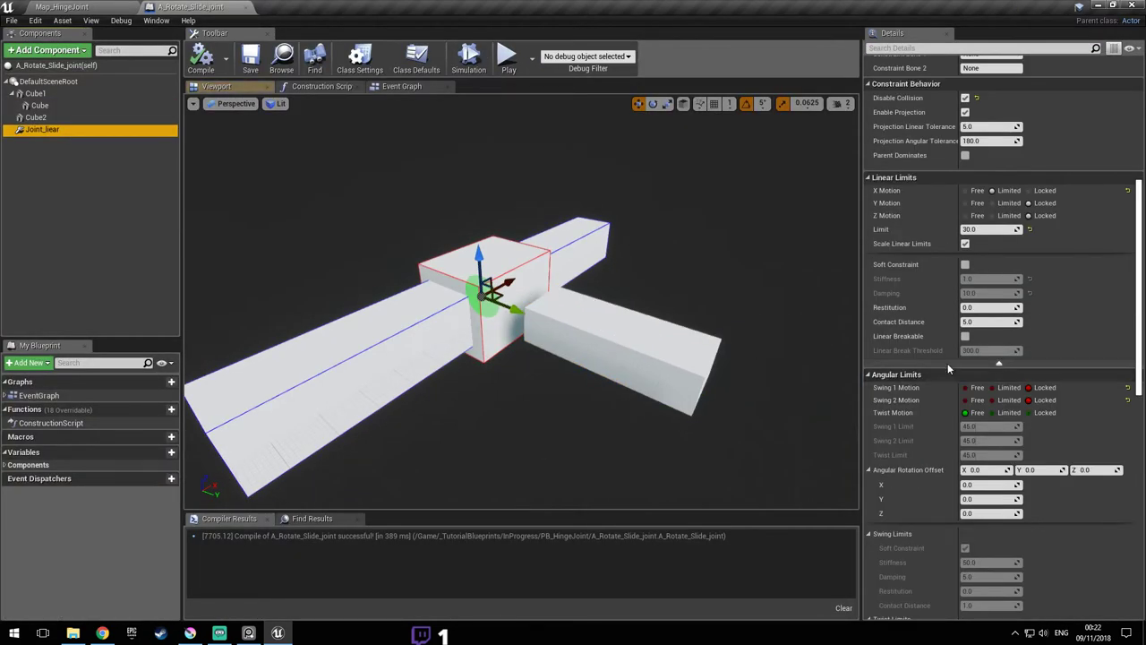
scroll(1059, 321, down, 3)
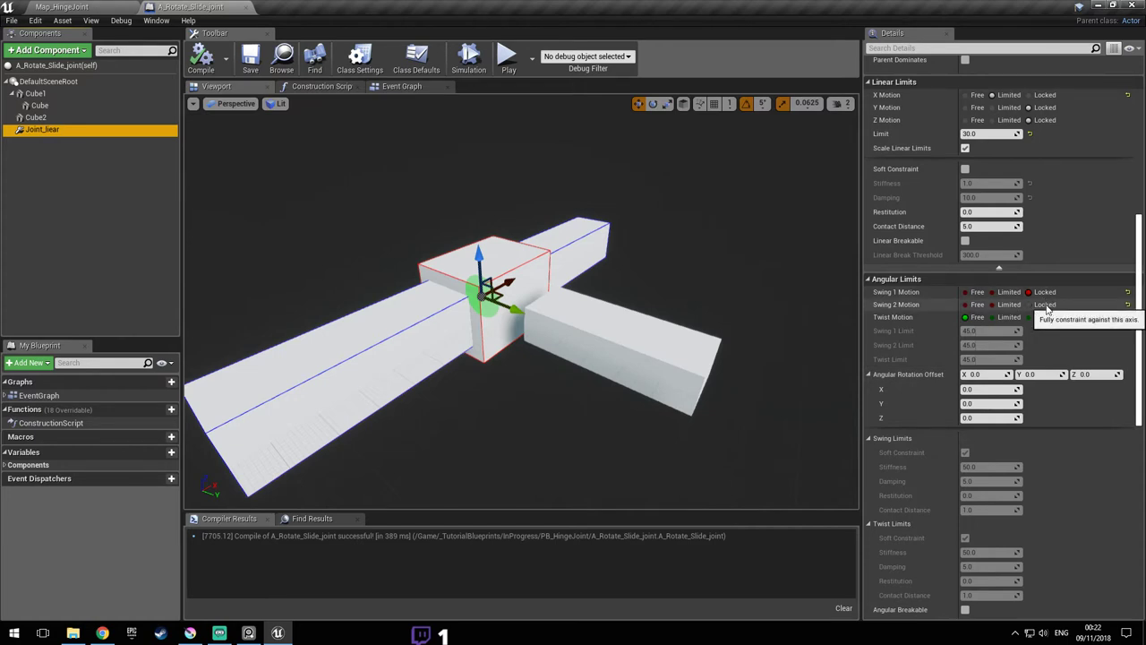
click(967, 305)
click(967, 292)
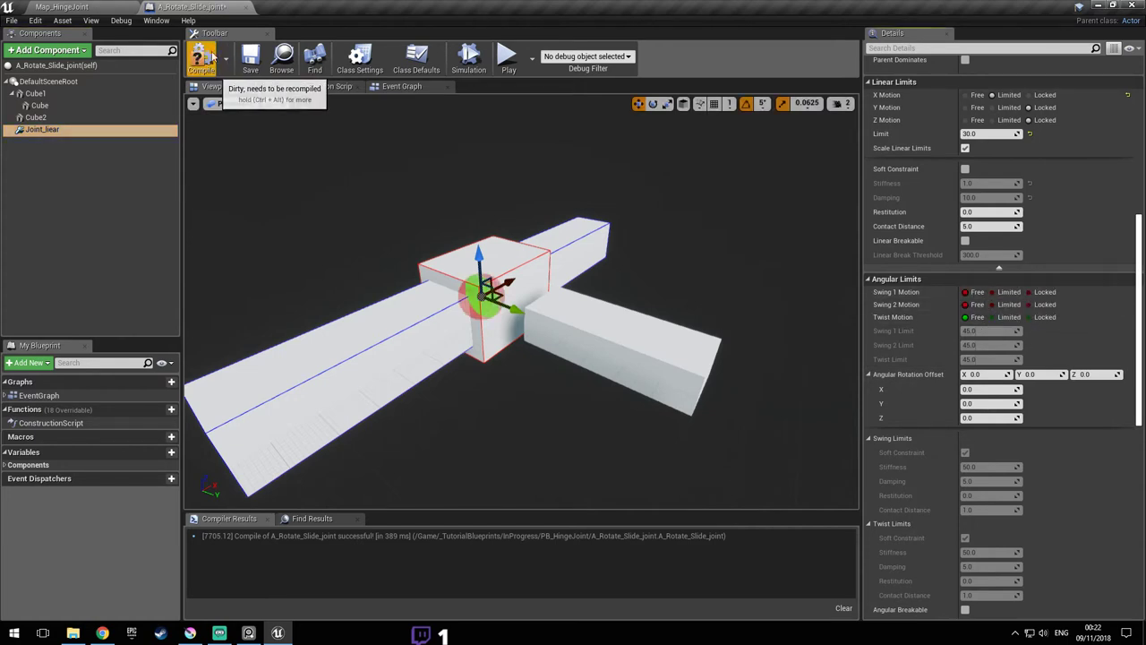
click(202, 59)
- Run a short playtest of Map_HingeJoint, stop it, and look over the level
click(63, 6)
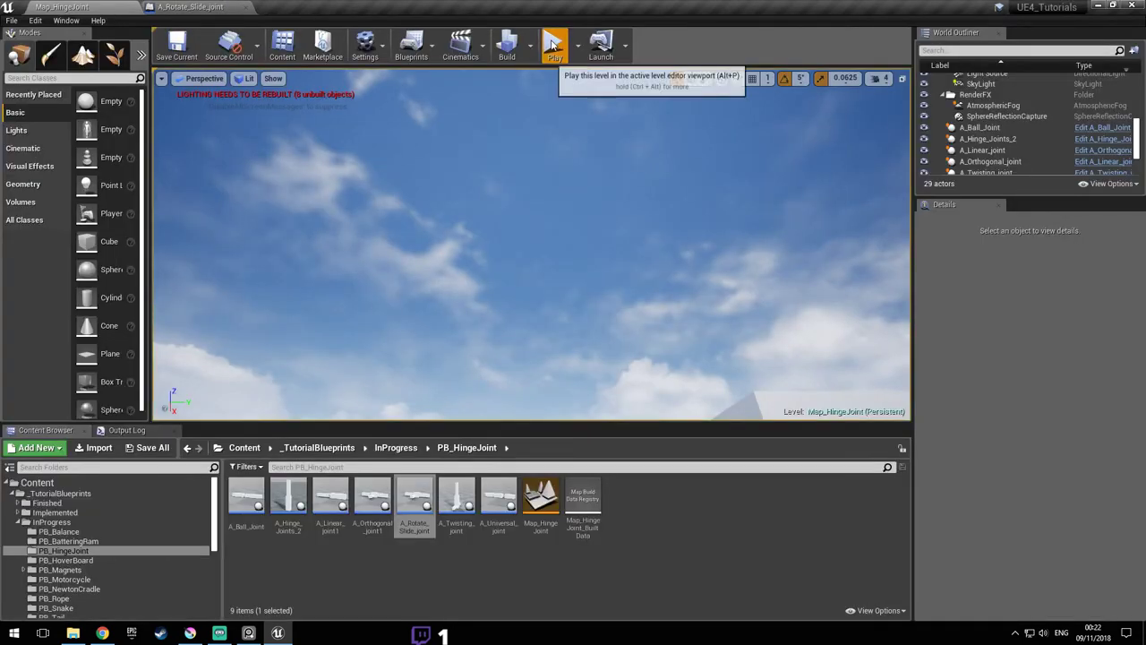
click(552, 45)
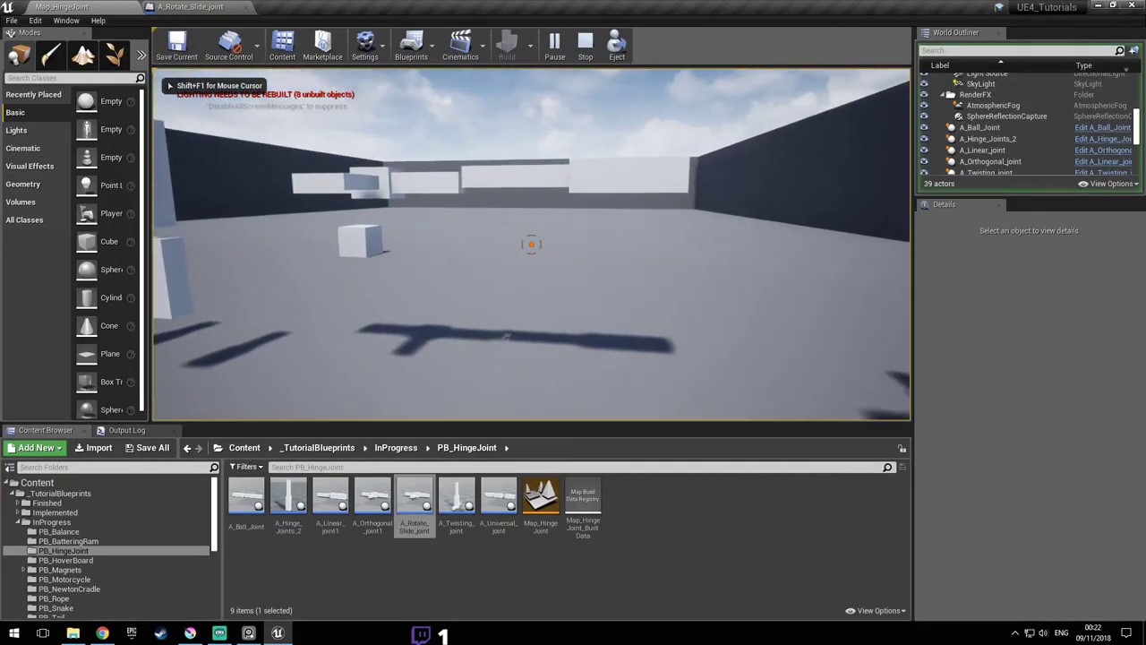
key(Escape)
right_drag(583, 353, 631, 354)
- Save the A_Rotate_Slide_joint blueprint and place an instance of it in Map_HingeJoint, in the open area beside the player start
click(208, 7)
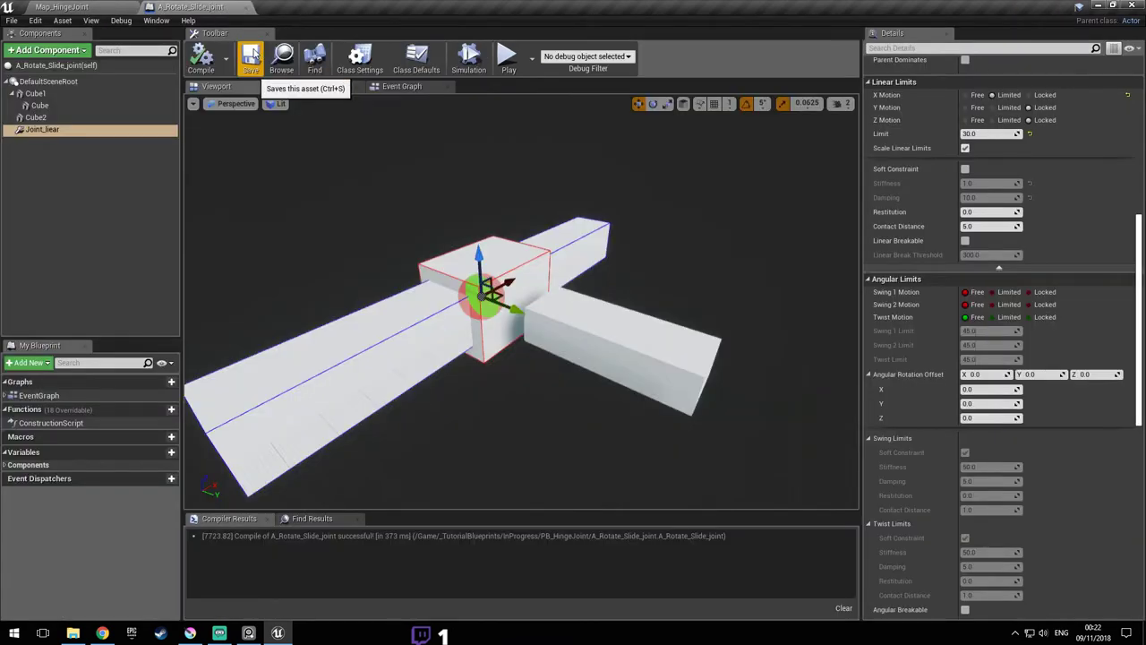
click(61, 7)
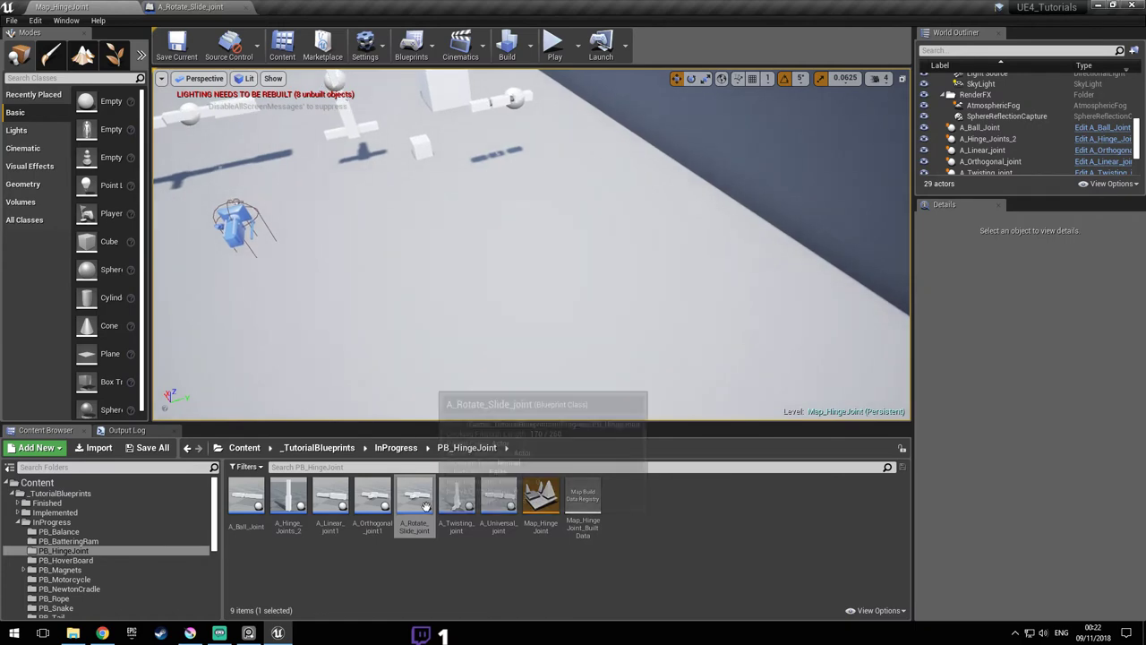
drag(414, 502, 374, 104)
right_drag(373, 102, 251, 98)
key(f)
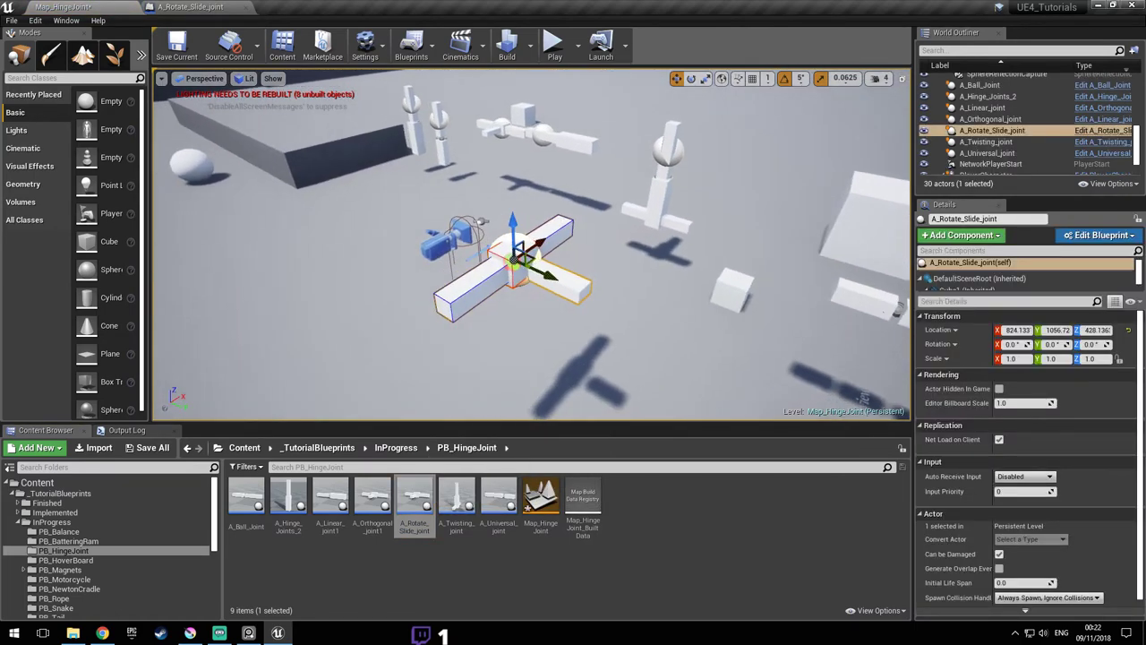
right_drag(432, 157, 462, 121)
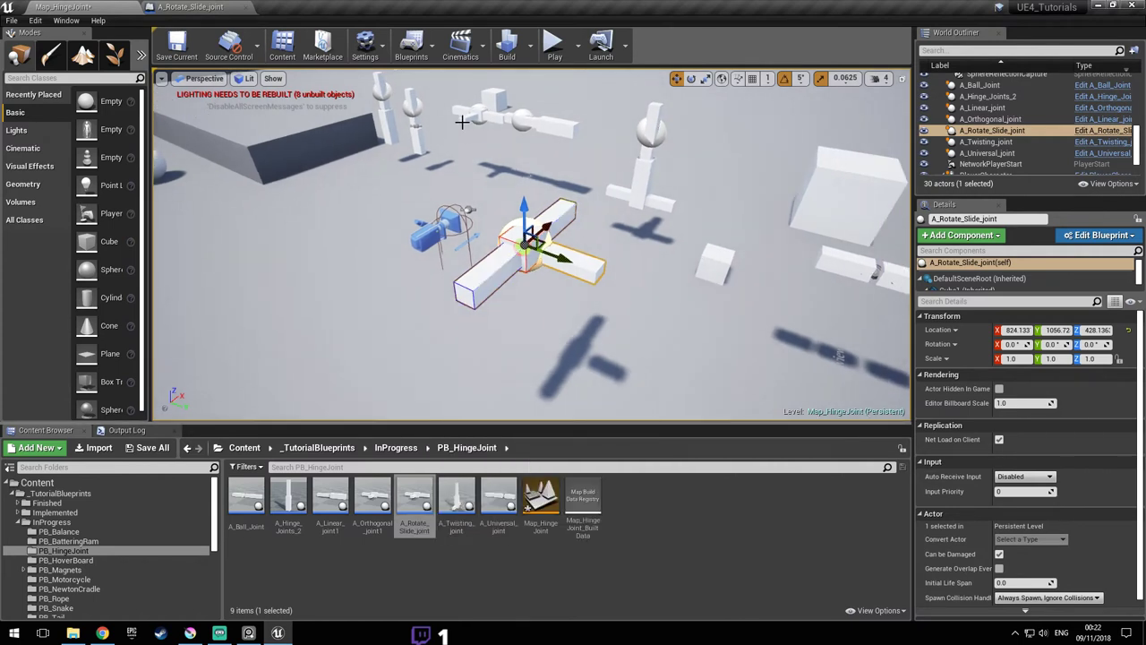
- Rotate the A_Rotate_Slide_joint instance in Map_HingeJoint to 90° about the Z axis, checking the A_Linear_joint's orientation for reference
click(471, 117)
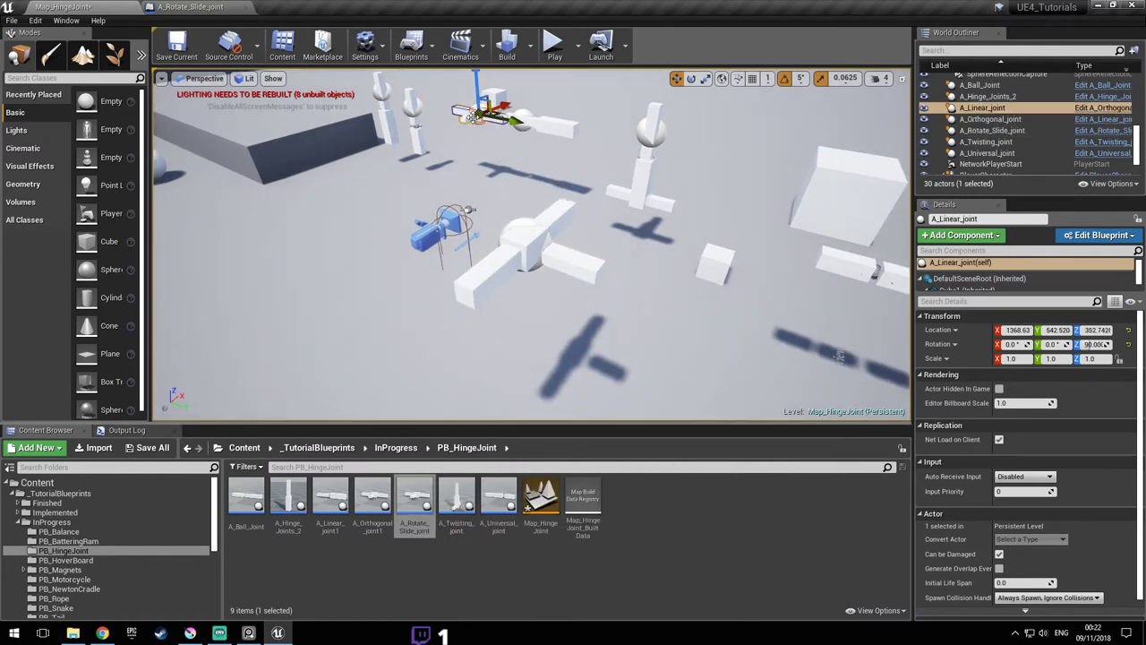
click(544, 206)
click(690, 79)
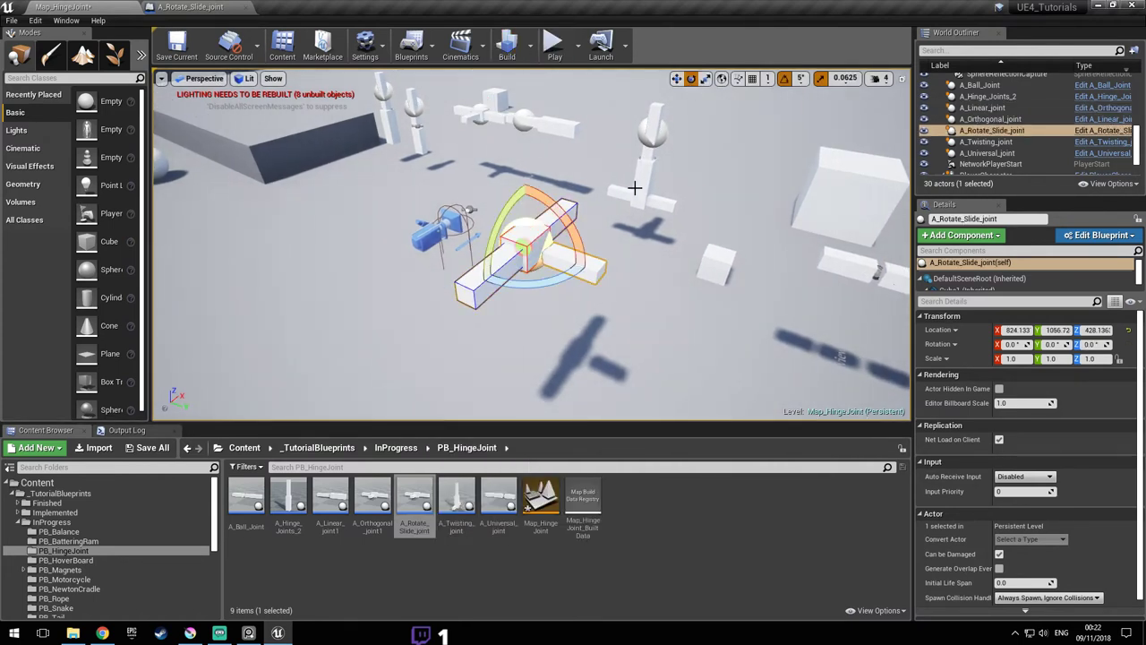
drag(556, 281, 607, 279)
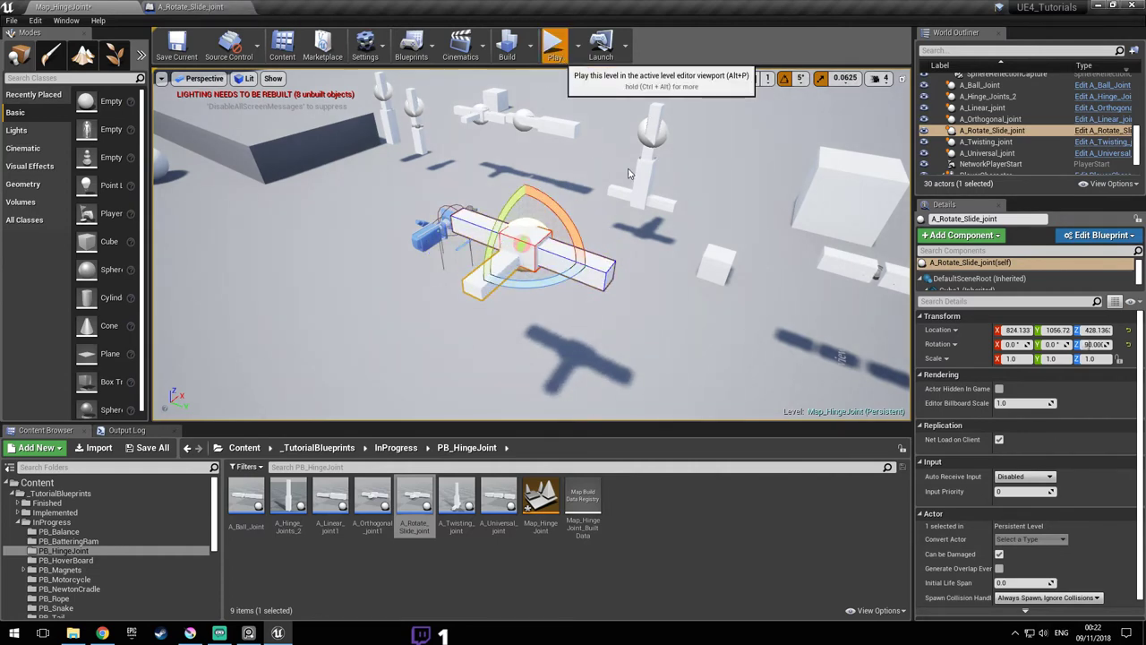
- Playtest Map_HingeJoint to watch how the rotated A_Rotate_Slide_joint moves, and end the play session
click(553, 45)
key(d)
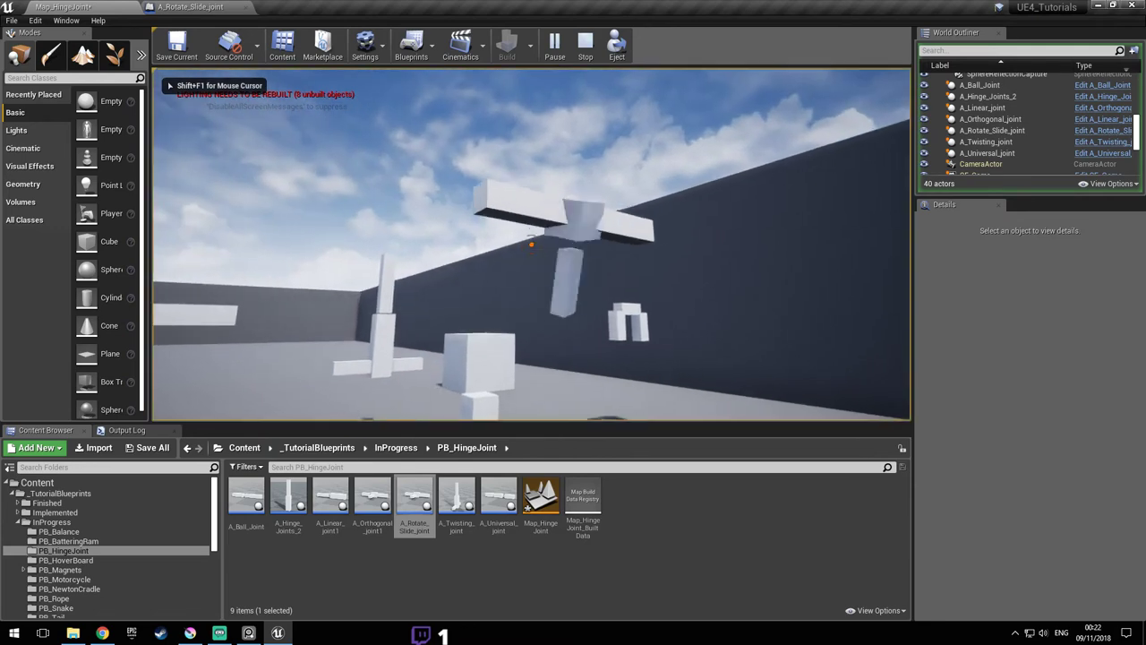
key(d)
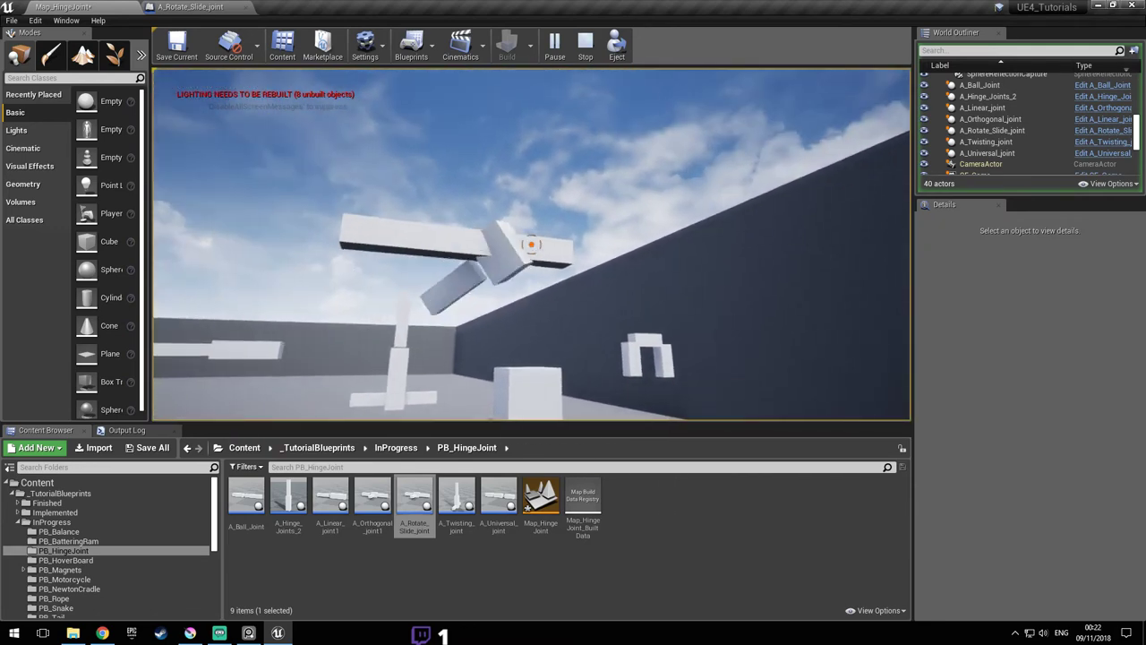
key(Escape)
- Set the Swing 2 and Swing 1 motions of Joint_liear to Locked in A_Rotate_Slide_joint and compile
click(186, 7)
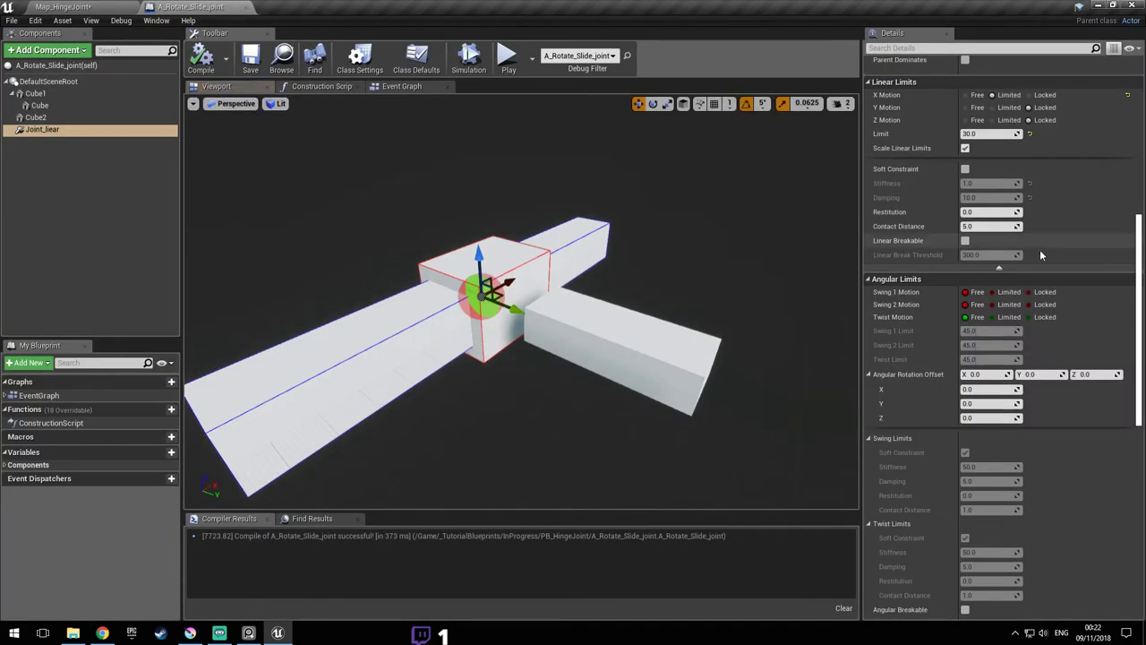
click(1044, 304)
click(1044, 292)
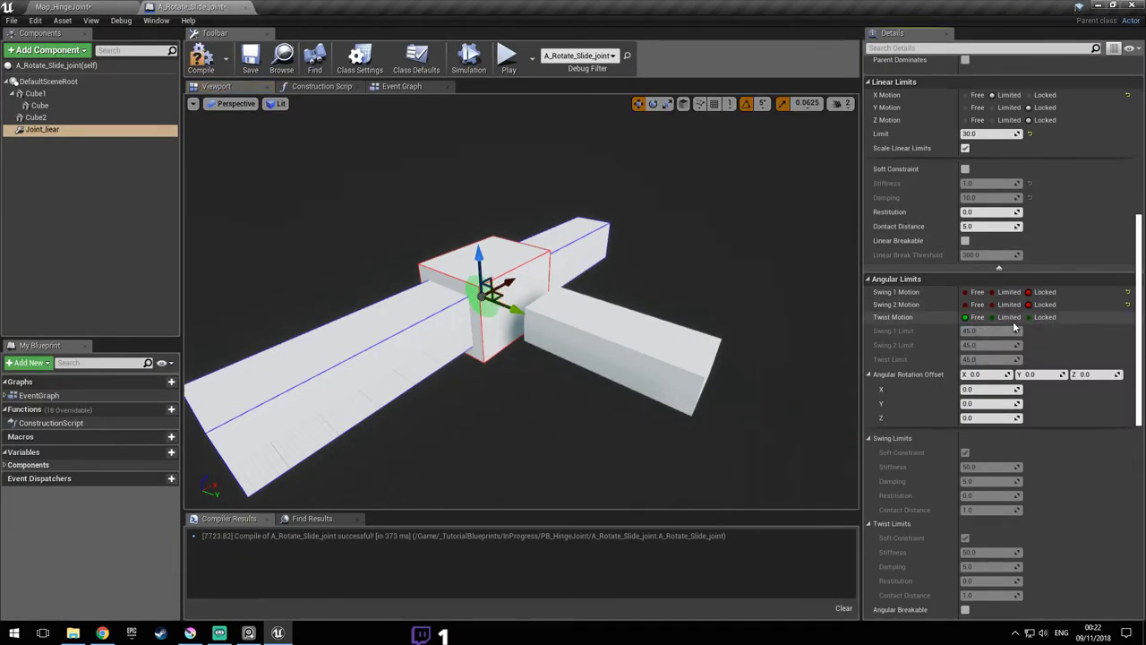
- Playtest the level around A_Rotate_Slide_joint to check its movement with both swings locked, and stop the session
click(102, 8)
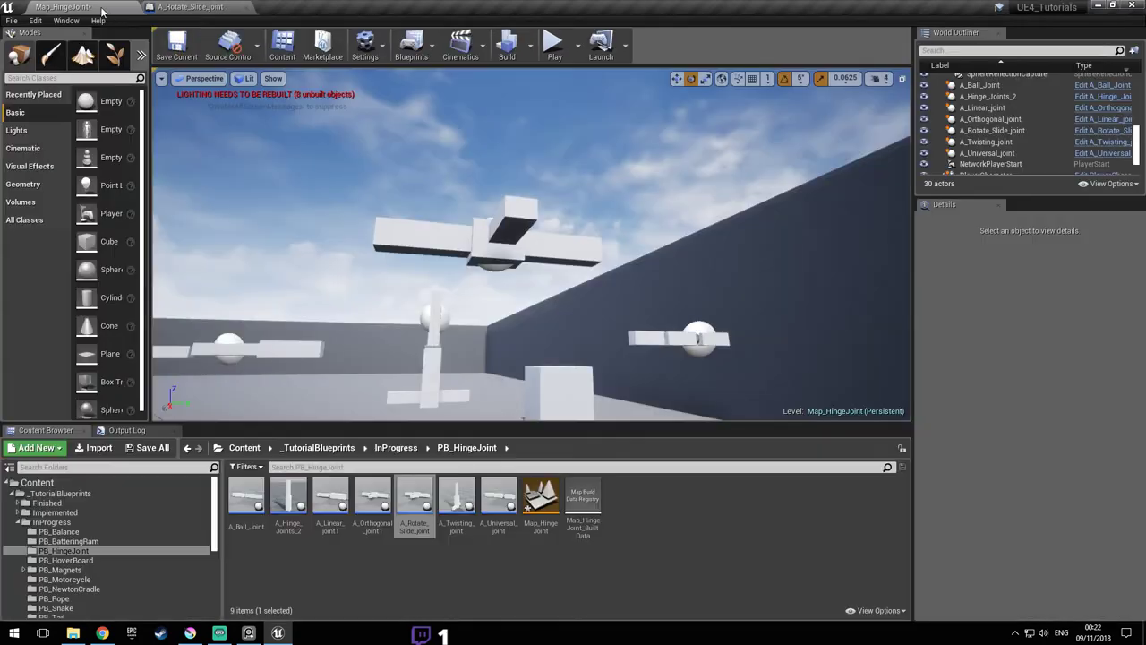
click(552, 49)
key(w)
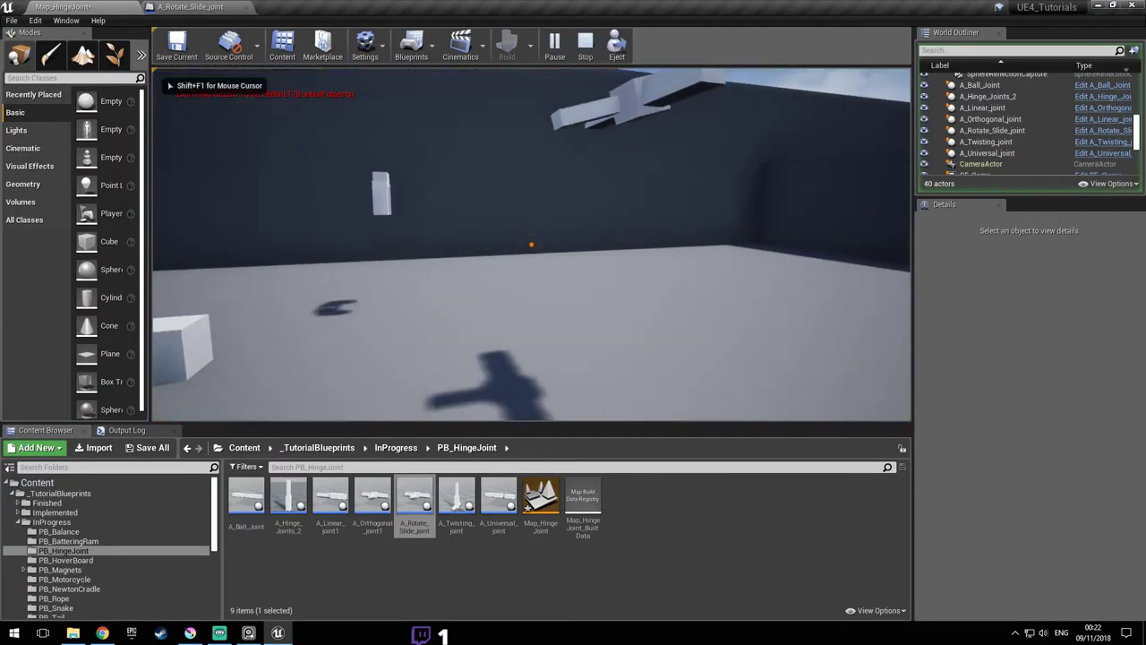
key(d)
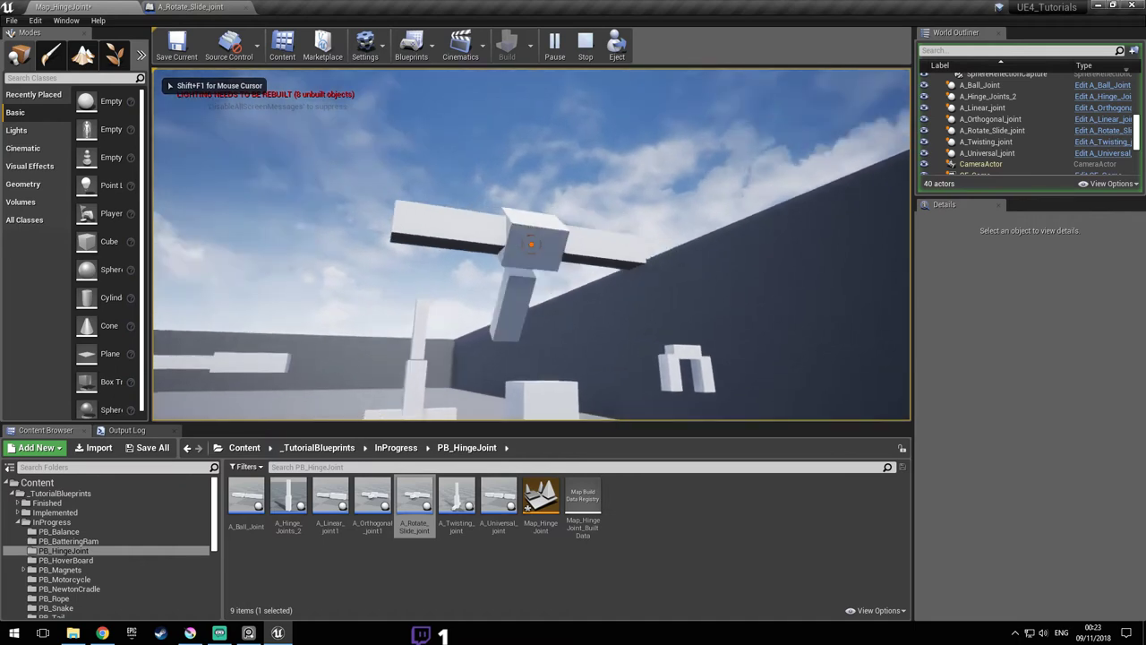
key(d)
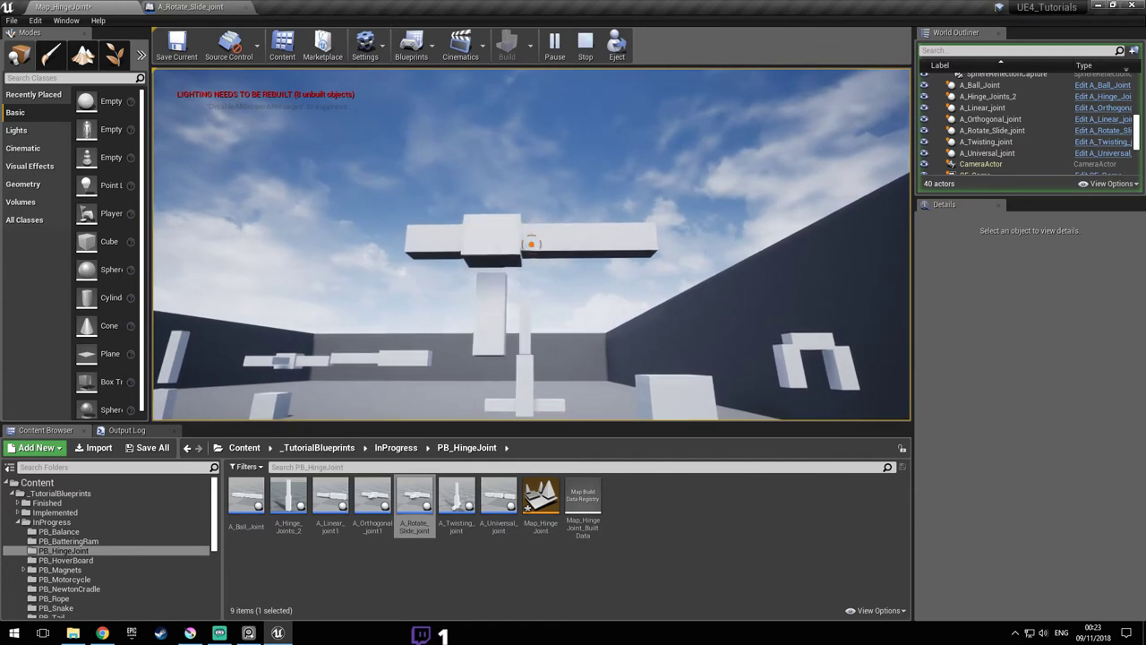
key(a)
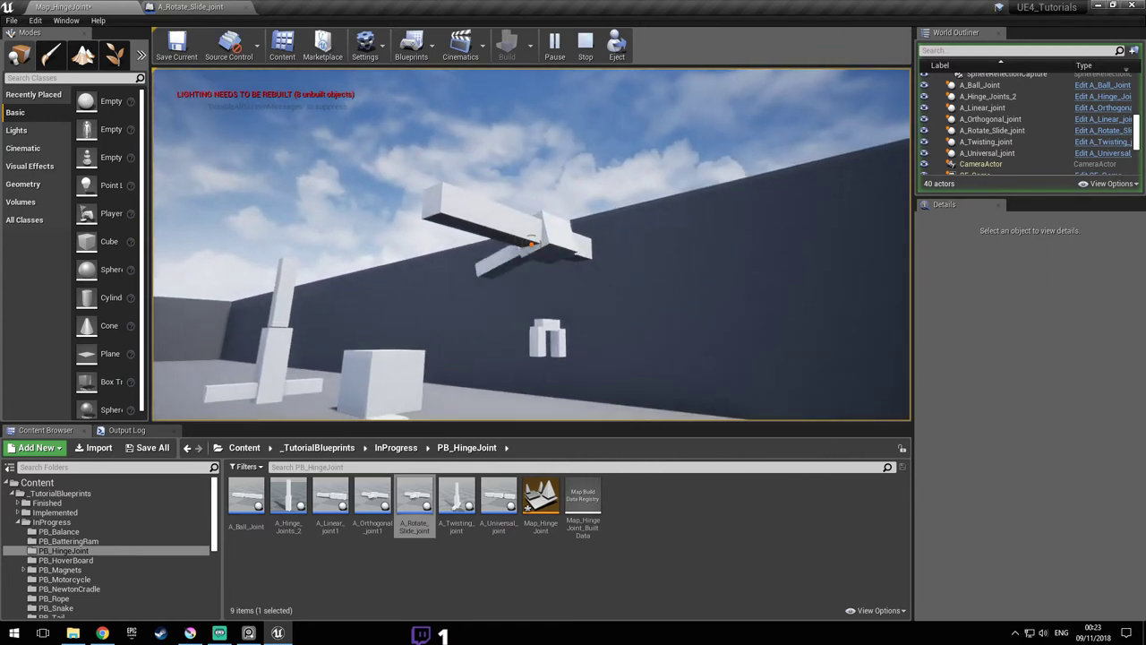
key(Escape)
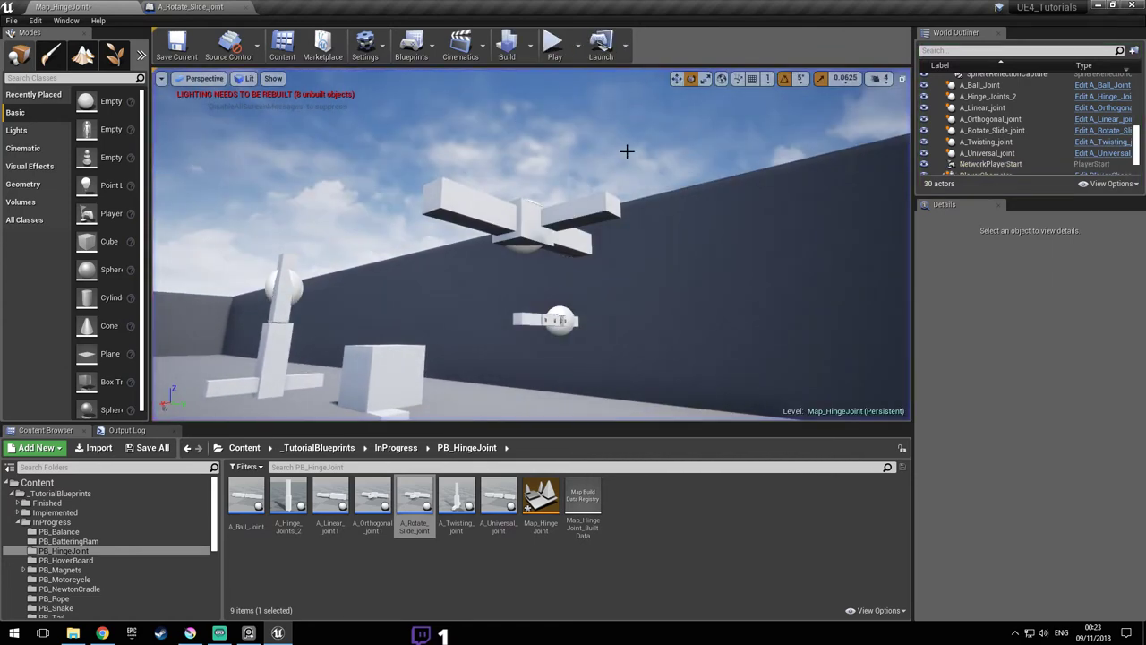
- Inspect the Cube and Cube1 components of A_Rotate_Slide_joint, then set Joint_liear's Twist Motion to Limited and compile
click(188, 7)
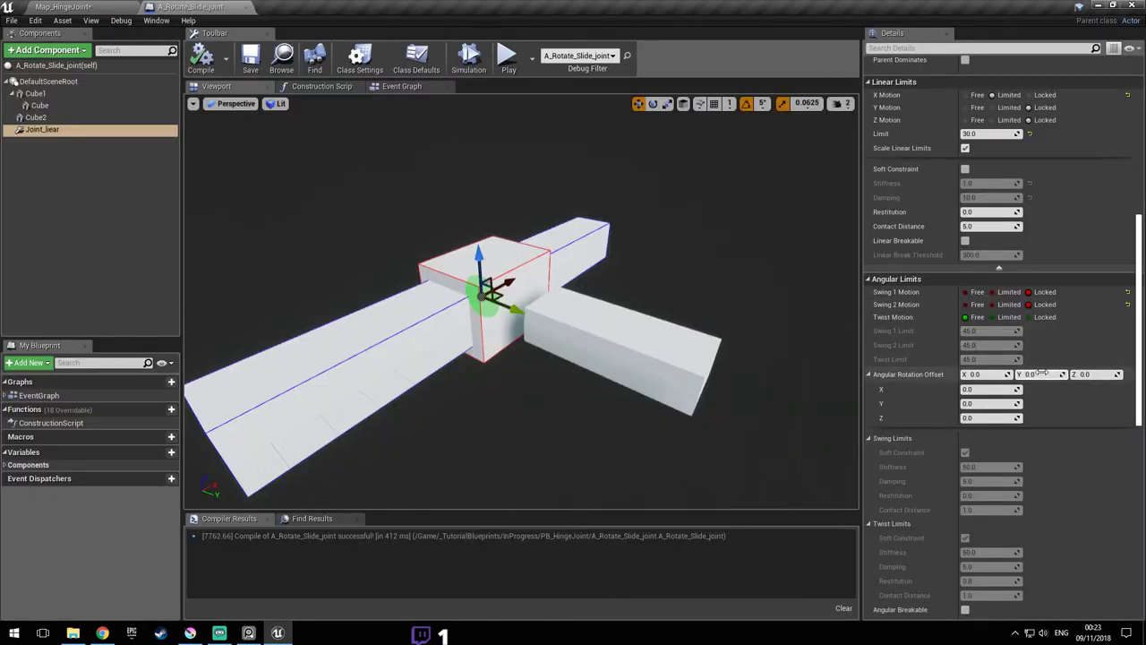
right_drag(799, 490, 617, 303)
click(617, 303)
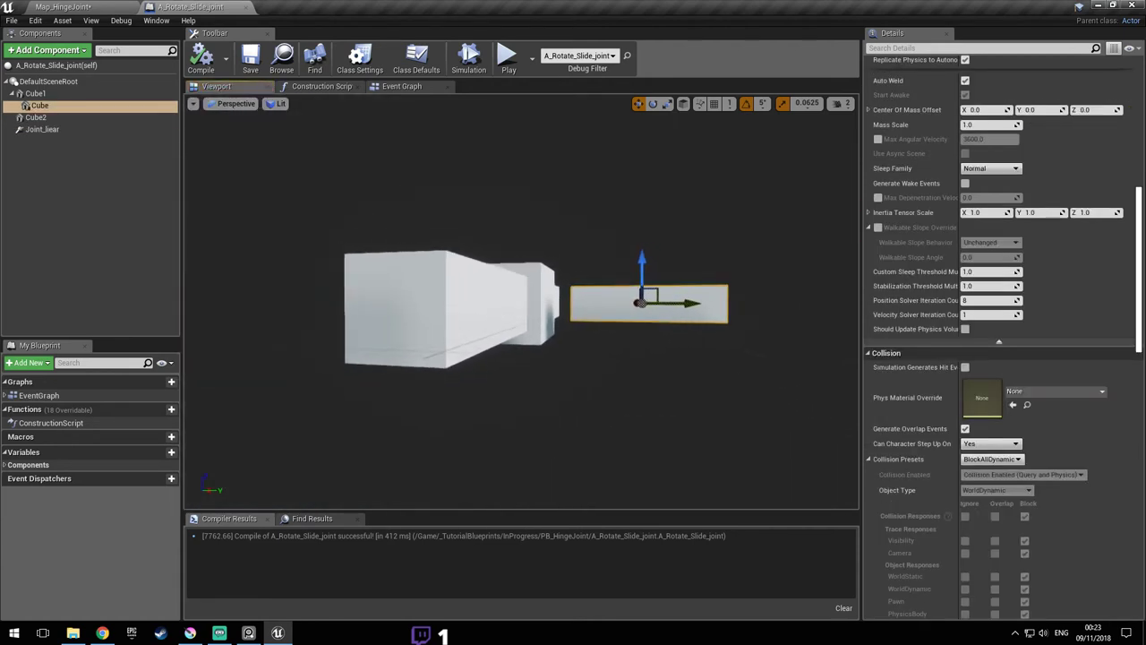
click(546, 299)
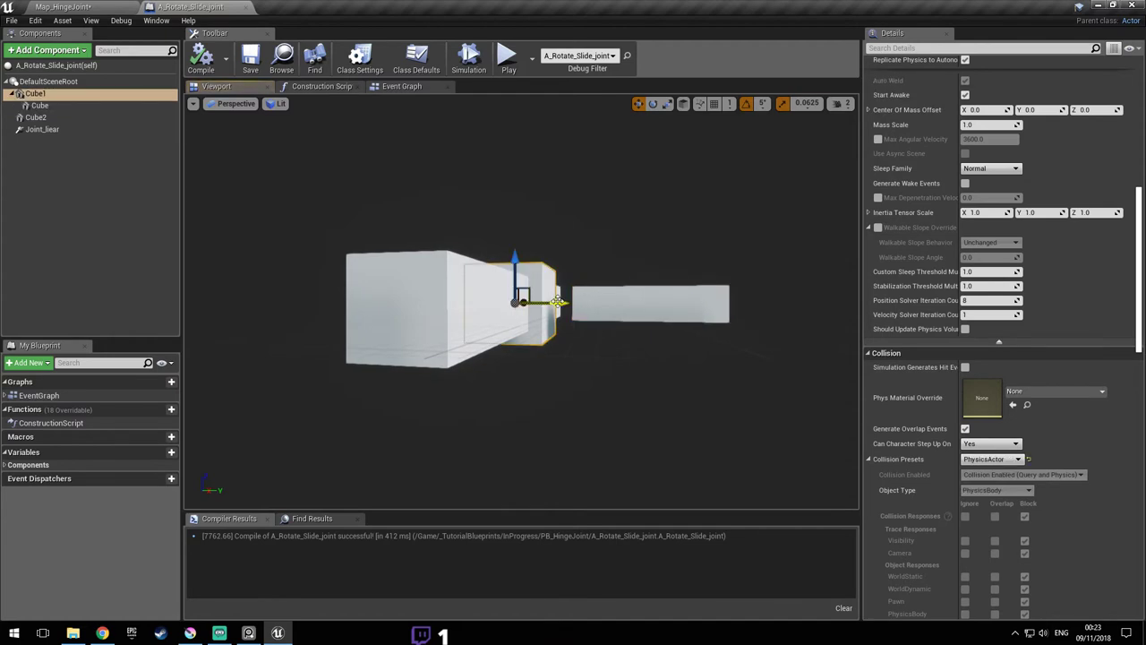
right_drag(720, 332, 721, 332)
right_drag(748, 282, 748, 281)
right_drag(546, 299, 546, 299)
click(57, 133)
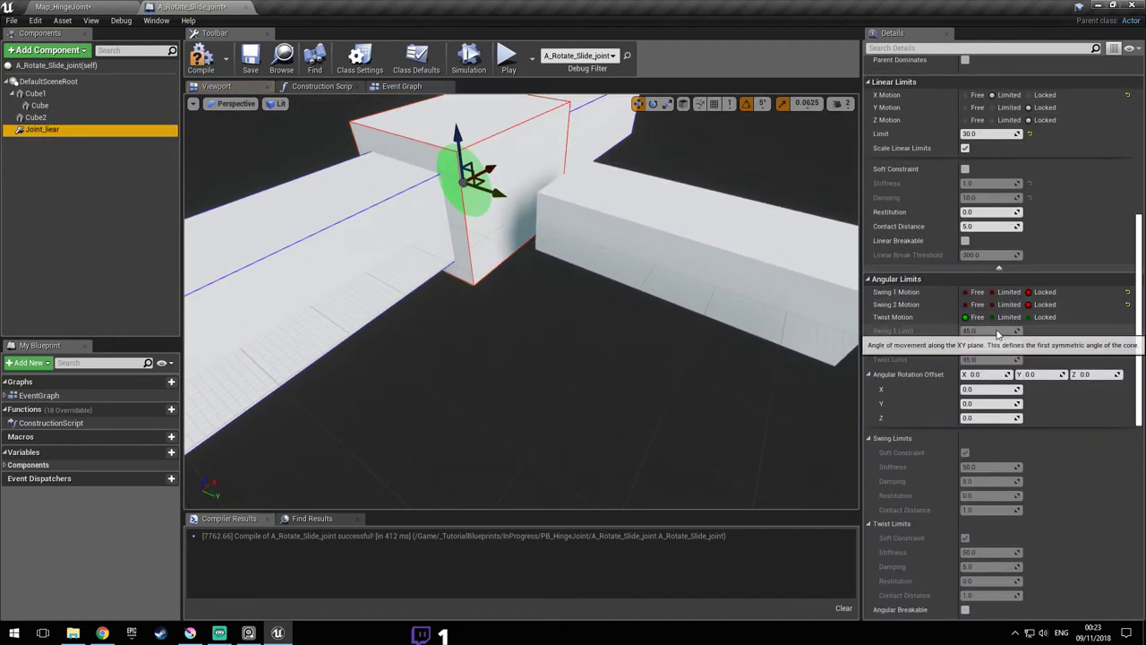
click(1009, 318)
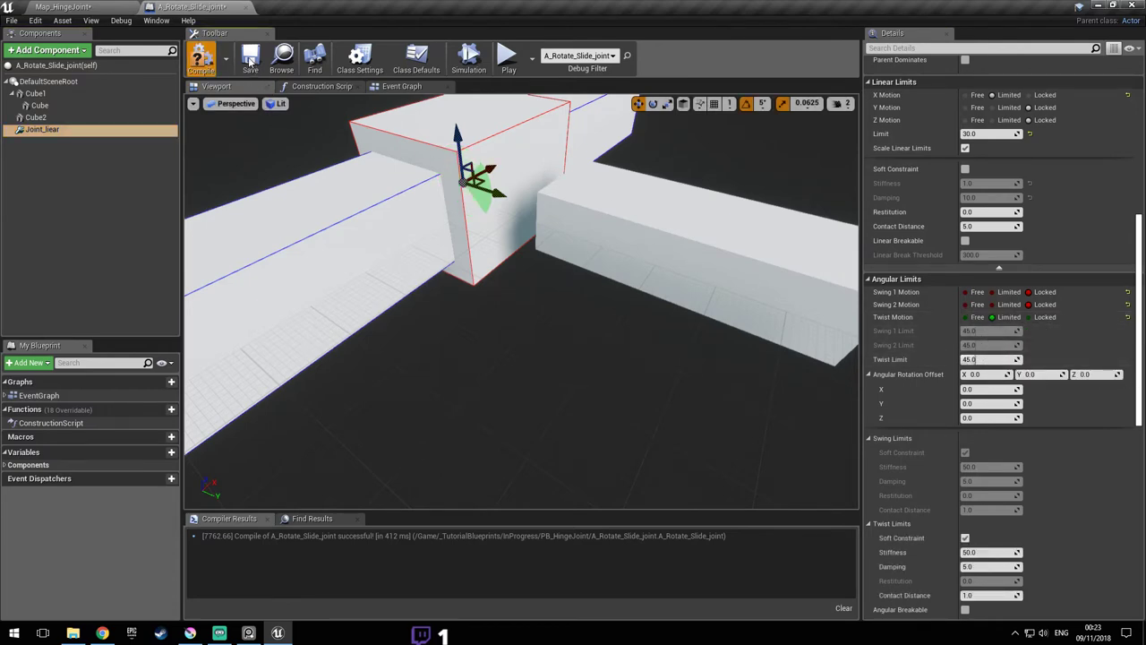
- Run Map_HingeJoint to test the joint's limited twist, then end the session
click(85, 6)
click(553, 45)
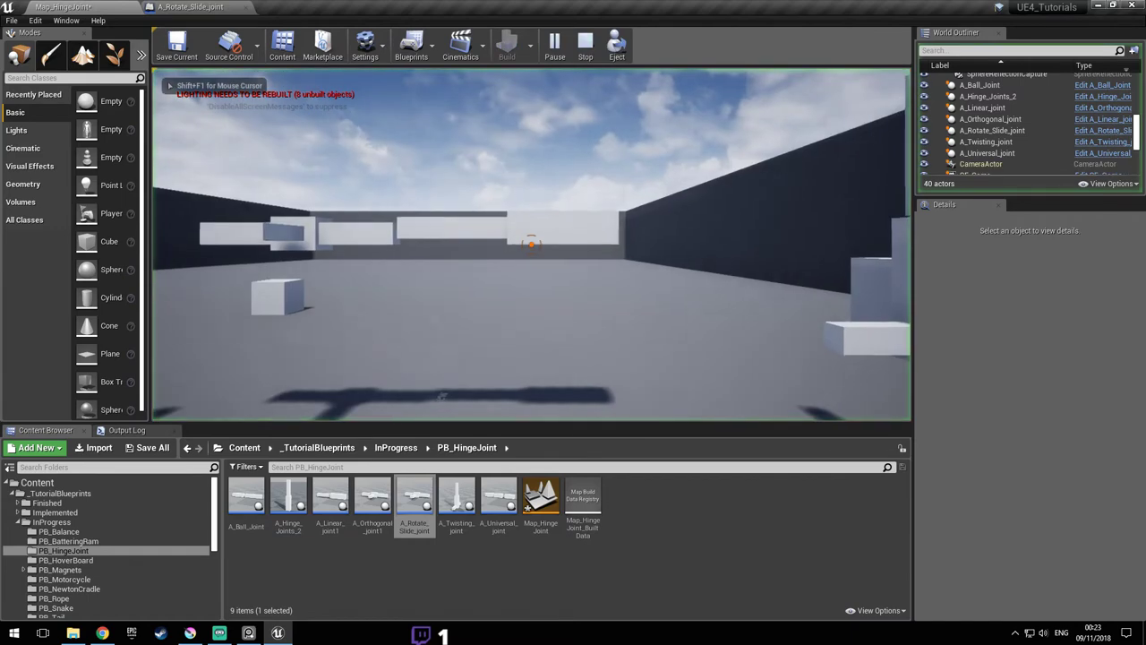
key(d)
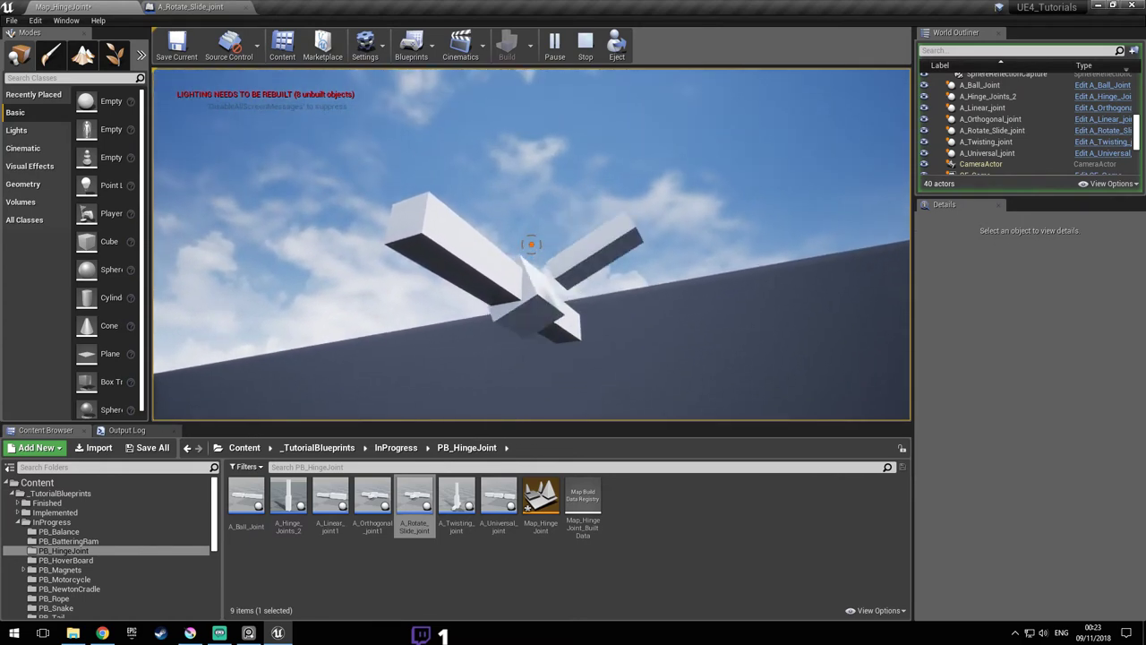
key(Escape)
- Examine Joint_liear's twist range from several angles, set its Angular Rotation Offset X to -45, and compile
click(231, 7)
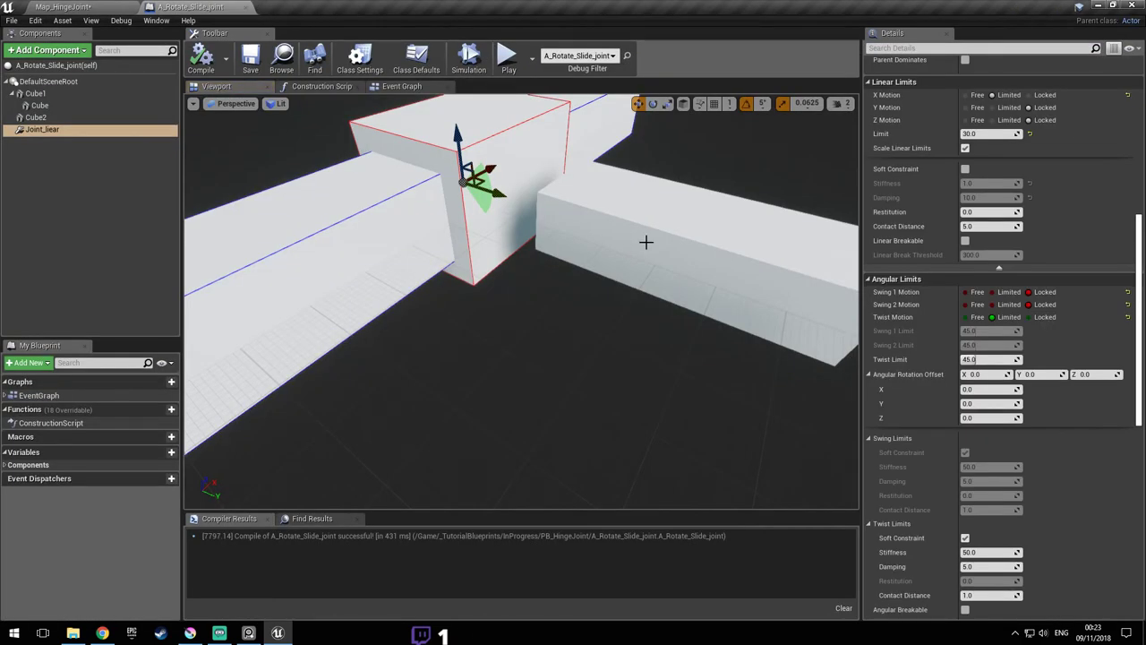
key(f)
mouse_move(627, 265)
right_down()
mouse_move(628, 358)
mouse_move(649, 291)
mouse_move(627, 265)
right_up()
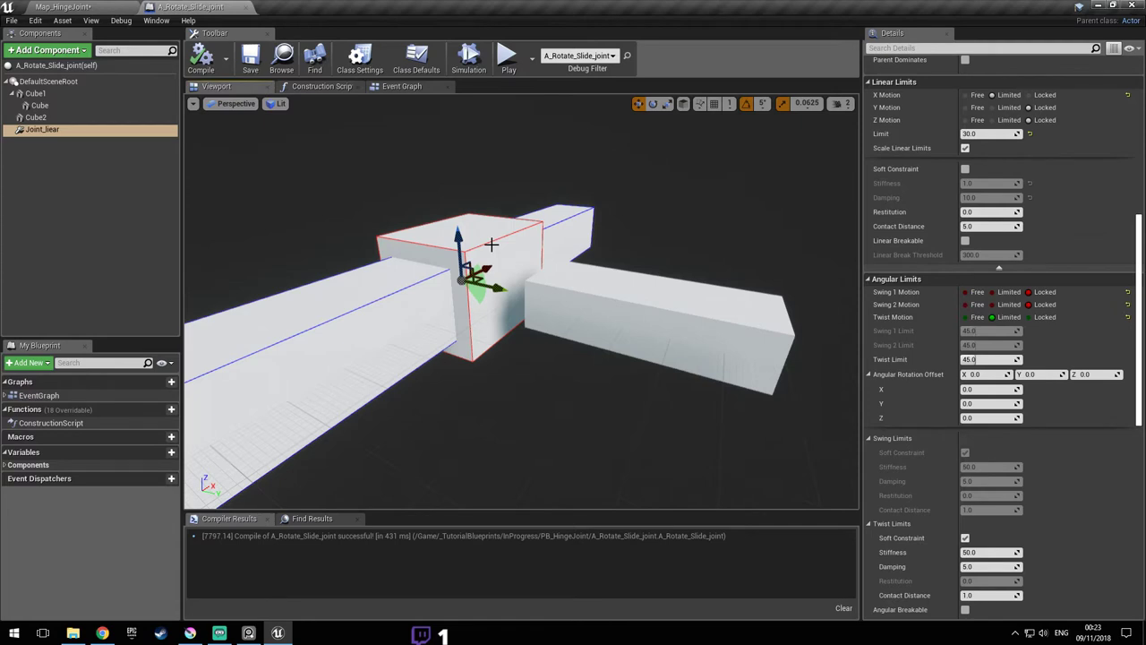
right_drag(492, 288, 493, 238)
right_drag(439, 326, 548, 334)
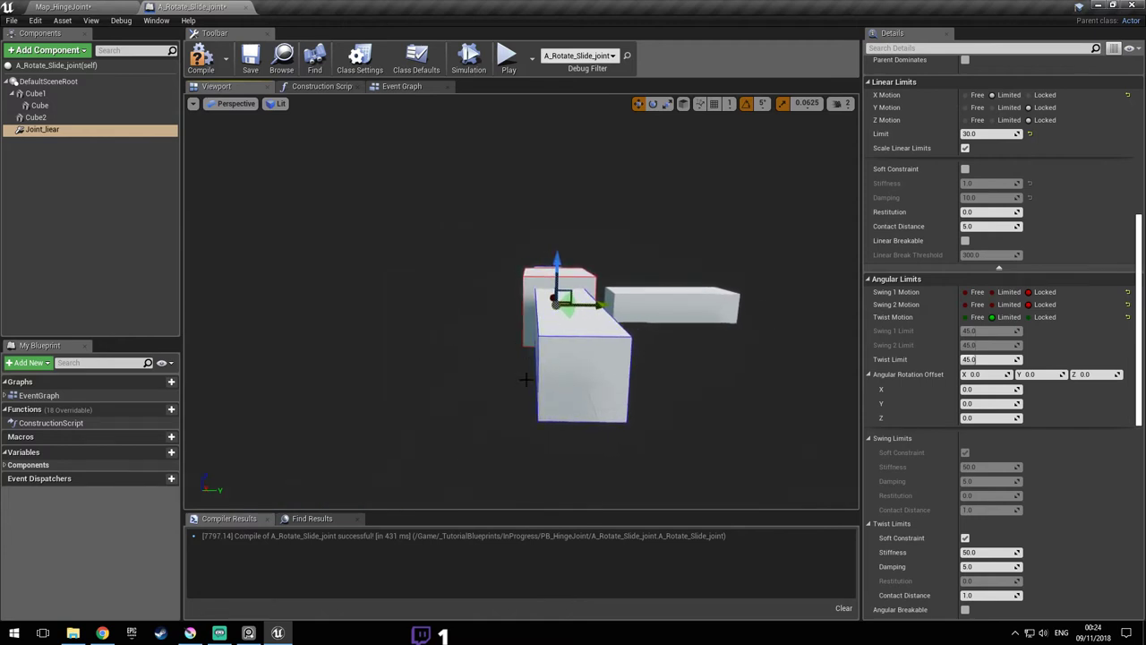
right_drag(575, 370, 715, 336)
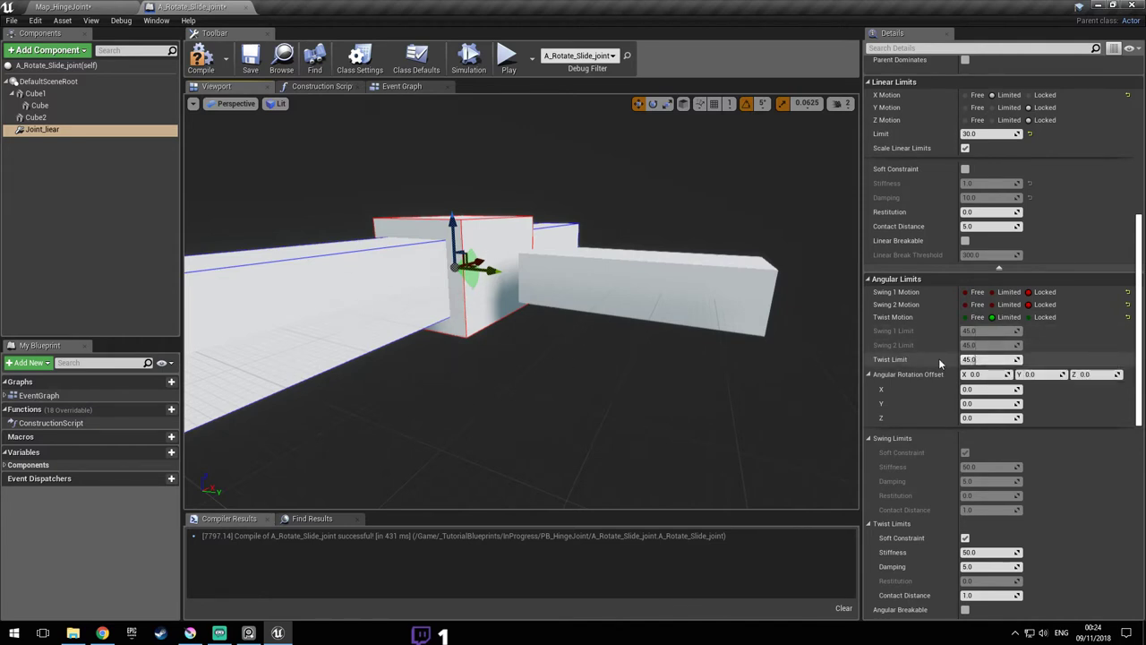
right_drag(528, 326, 586, 324)
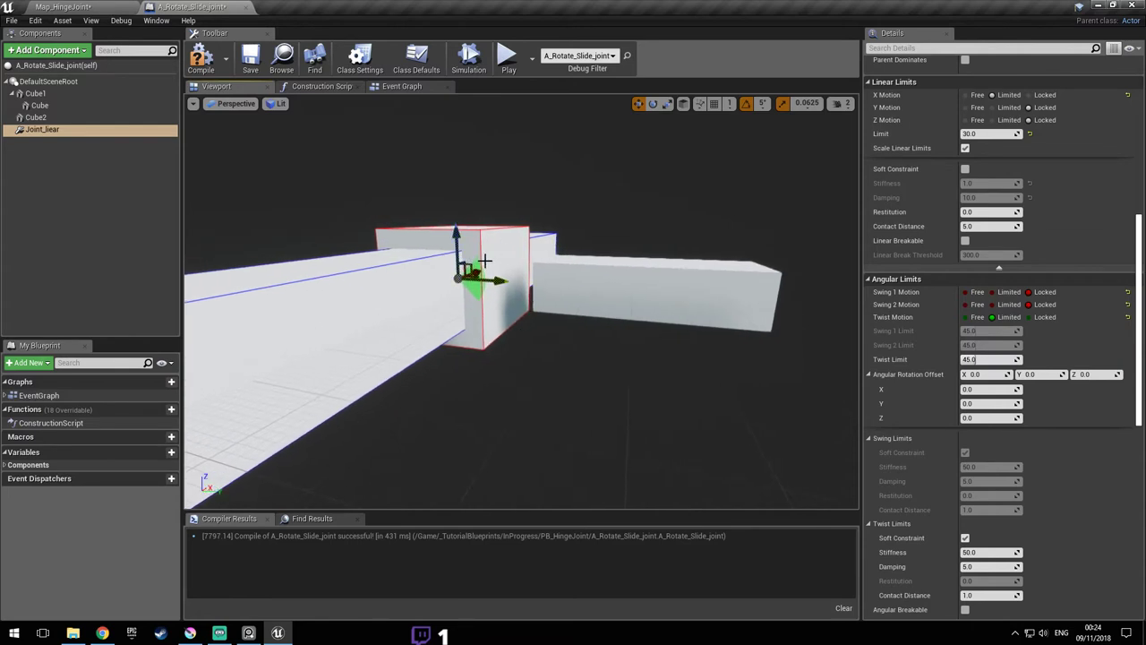
right_drag(521, 289, 479, 278)
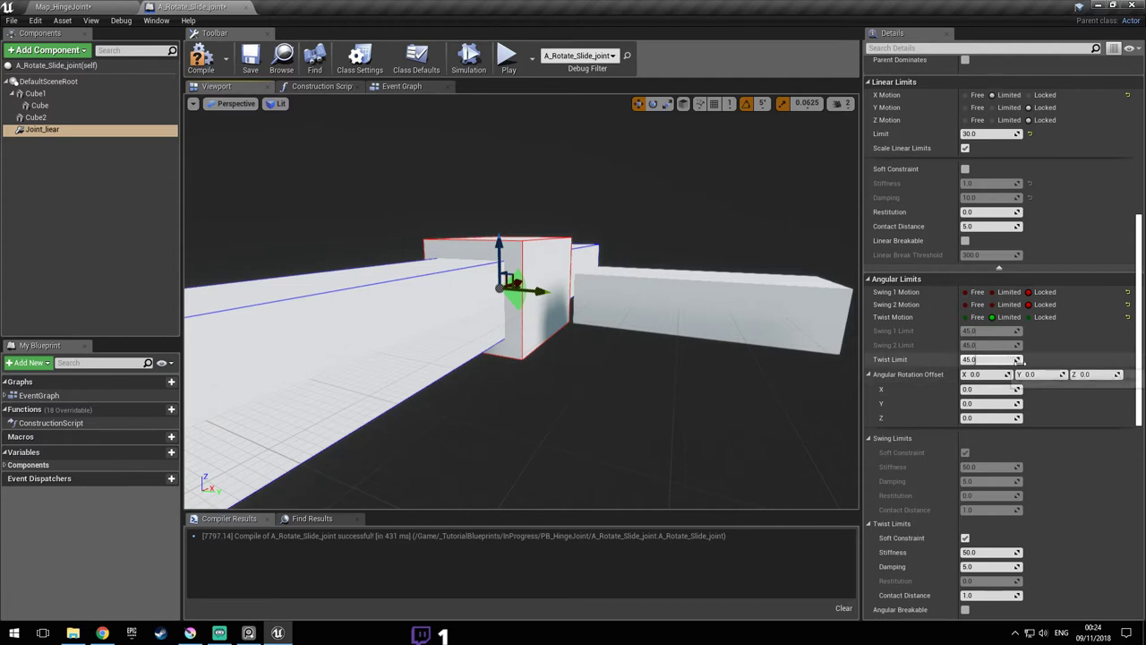
mouse_move(556, 312)
right_down()
mouse_move(483, 295)
mouse_move(414, 310)
mouse_move(558, 314)
right_up()
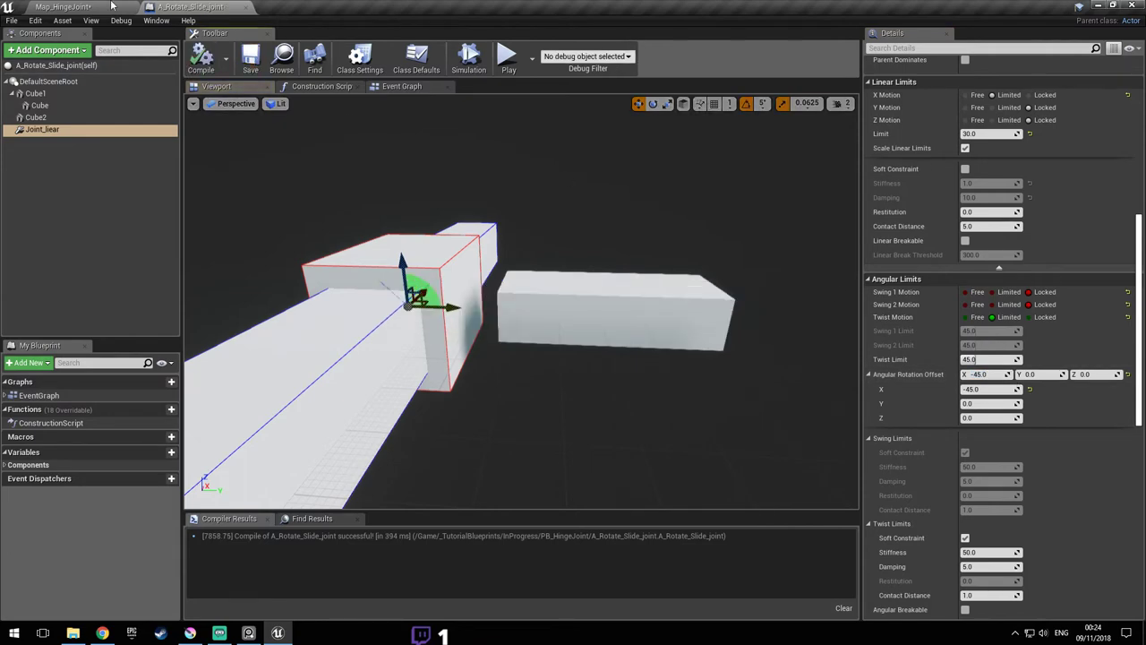
- Playtest the -45 offset in the level, then enter a different Angular Rotation Offset X for Joint_liear and recompile
click(47, 7)
click(555, 40)
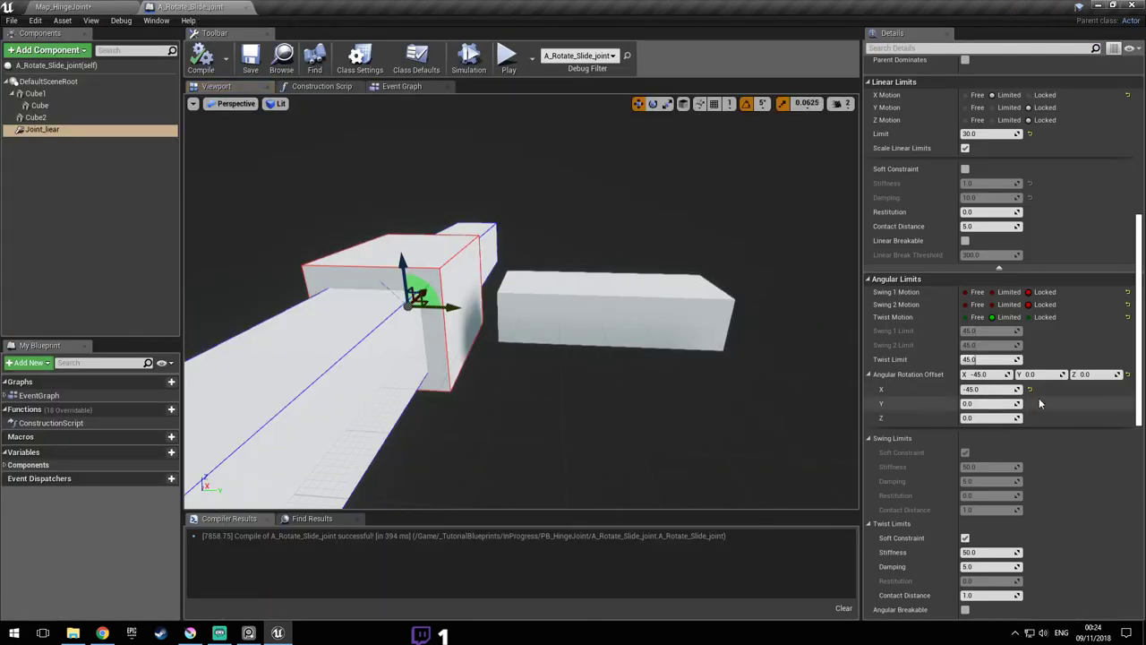
key(Delete)
key(Return)
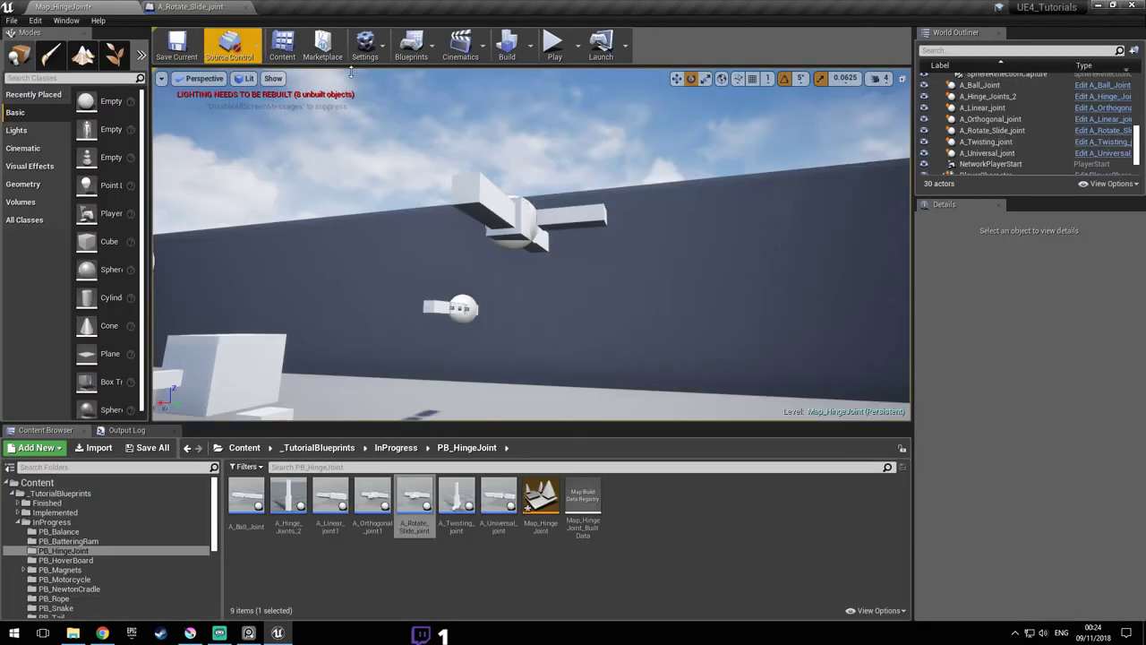
- Play the map again to observe the joint with the changed rotation offset, and stop playing
click(553, 52)
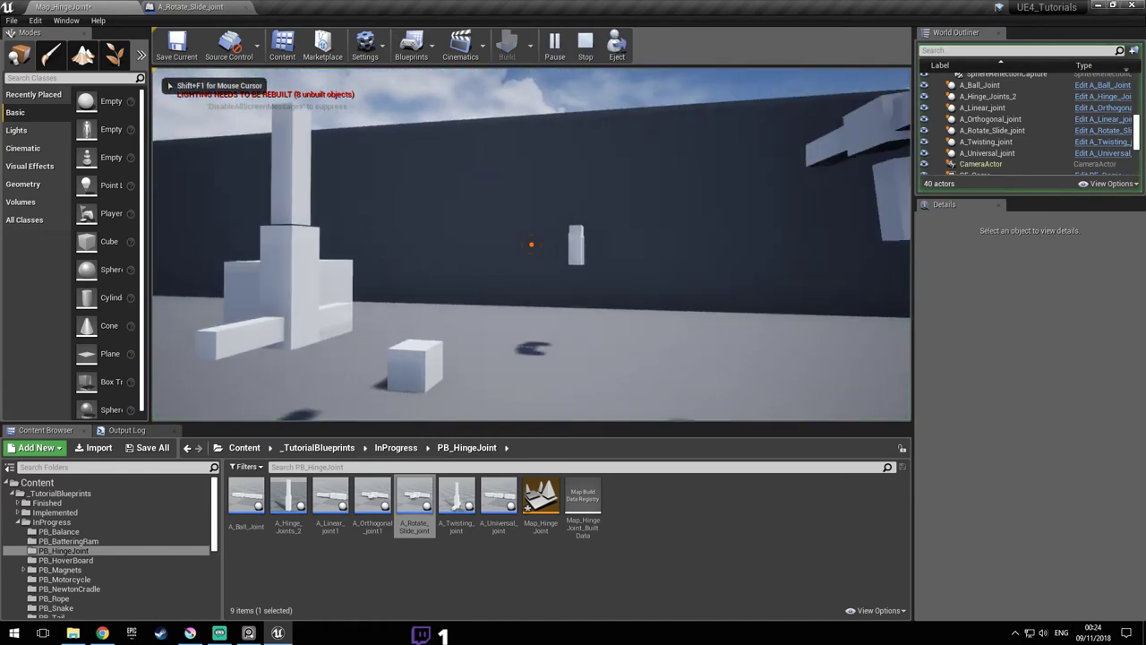
key(w)
key(d)
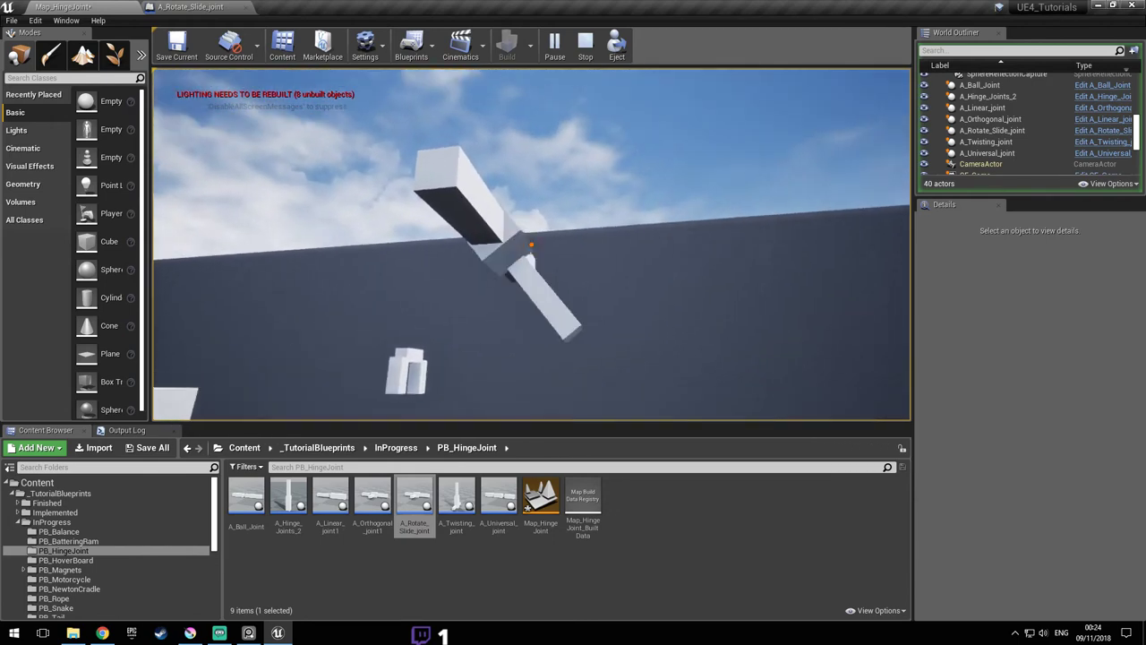
key(Escape)
- Set Joint_liear's Angular Rotation Offset X to 90, compile, and playtest the result in Map_HingeJoint
click(186, 7)
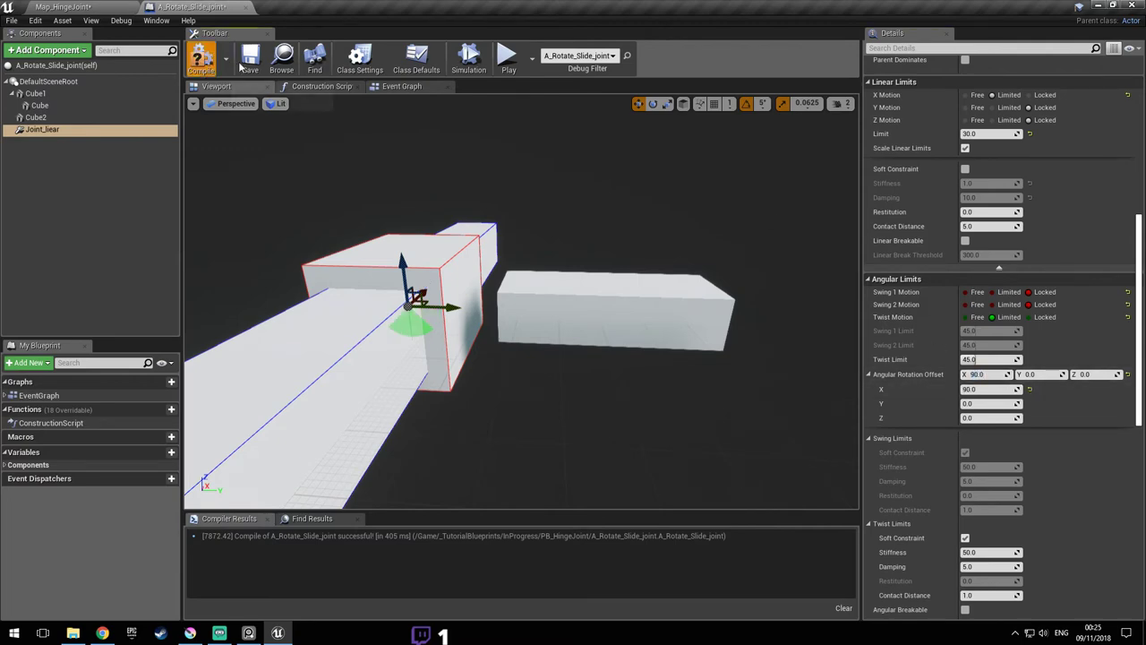
click(63, 7)
click(554, 41)
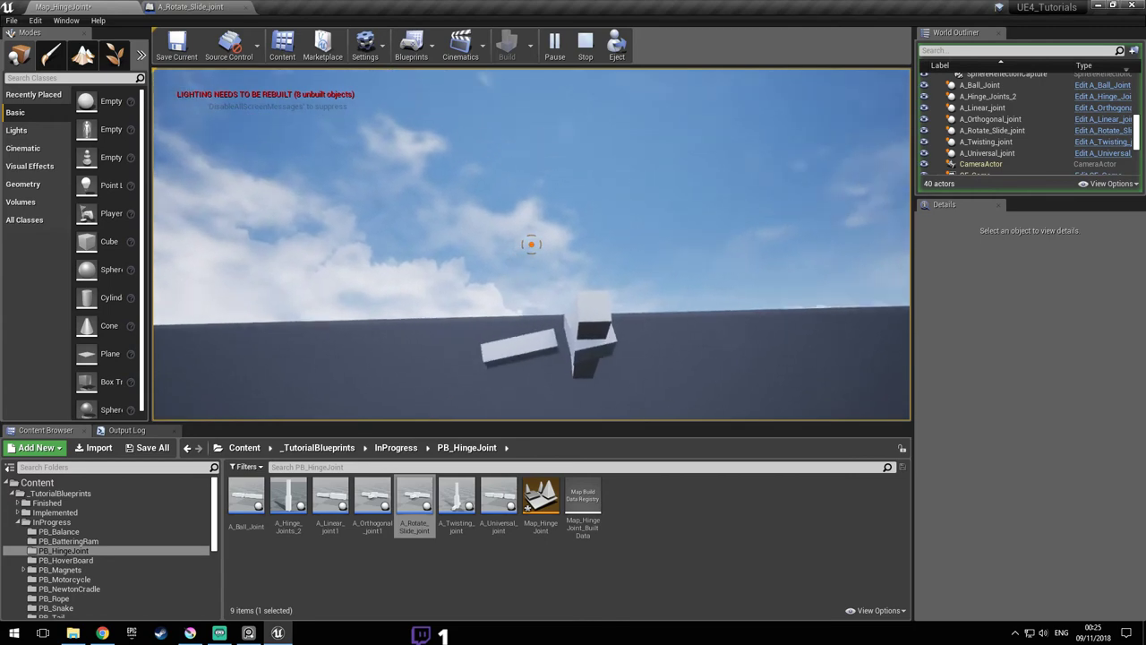
key(Escape)
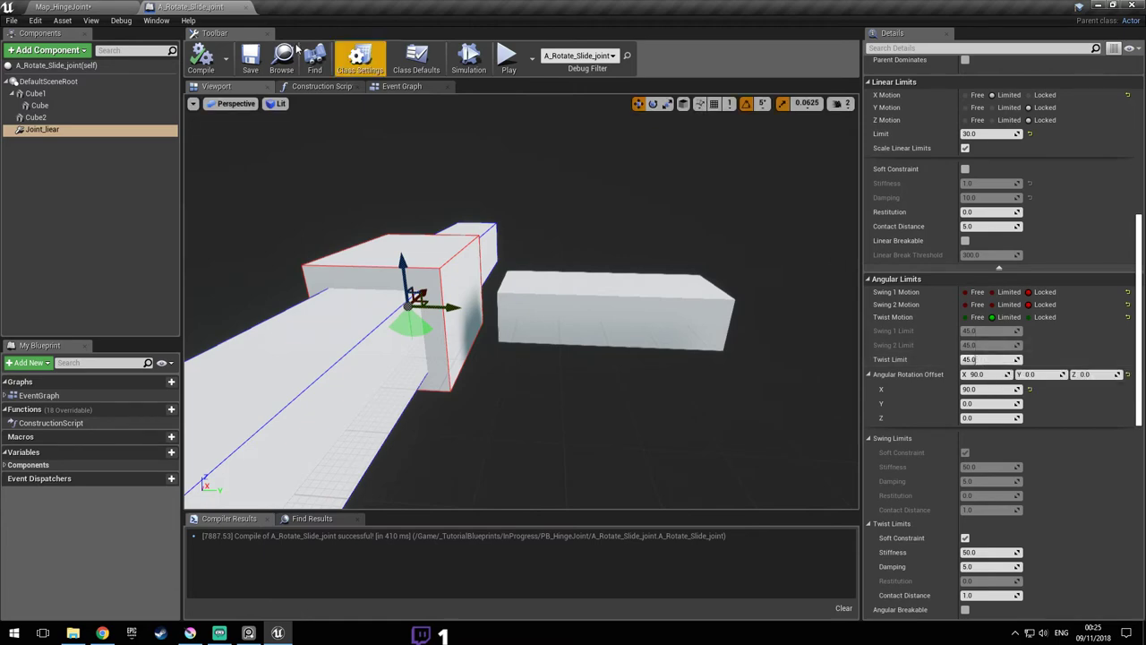
click(103, 6)
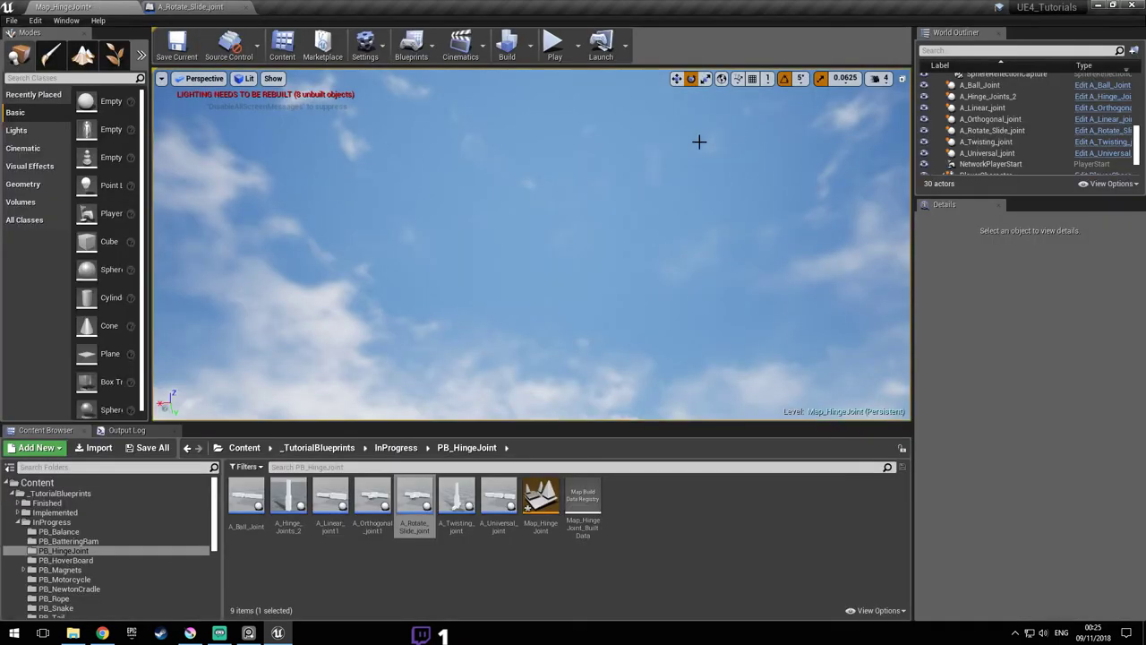
- Playtest Map_HingeJoint again, observe the rotate-slide joint's motion from several angles, and stop the session
click(554, 49)
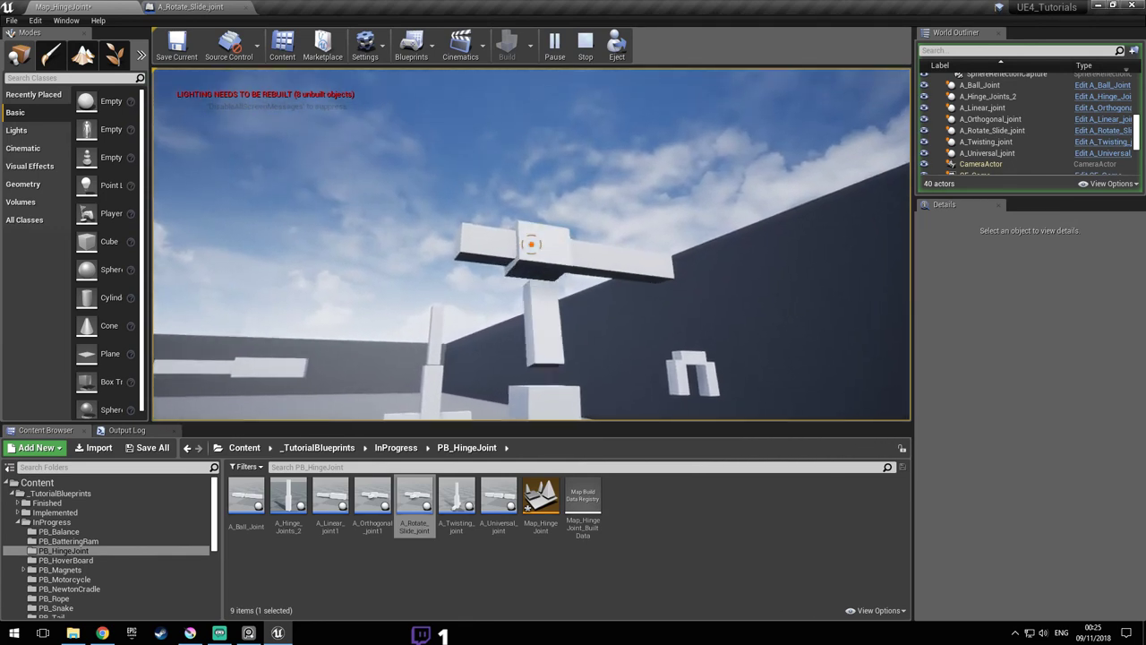
key(d)
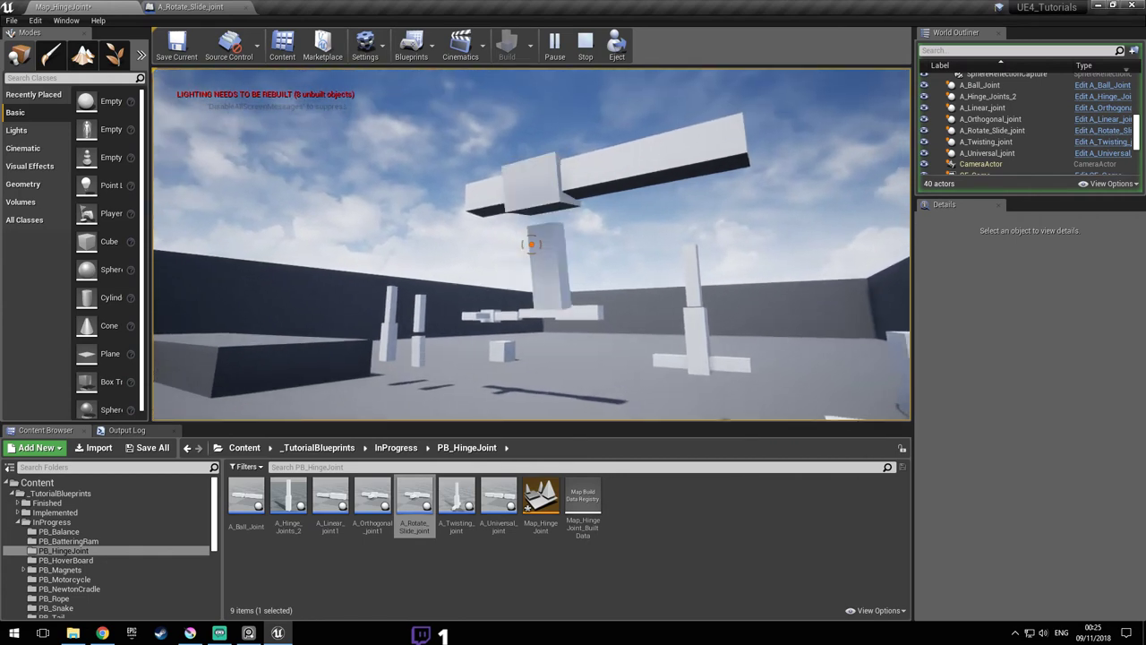
key(a)
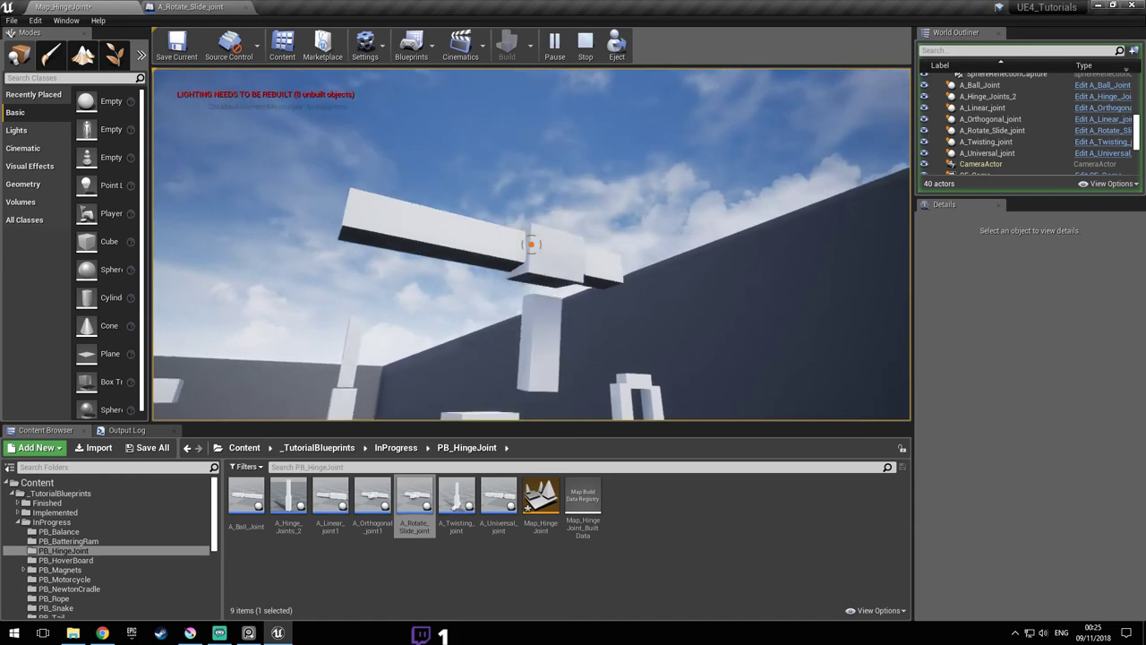
key(w)
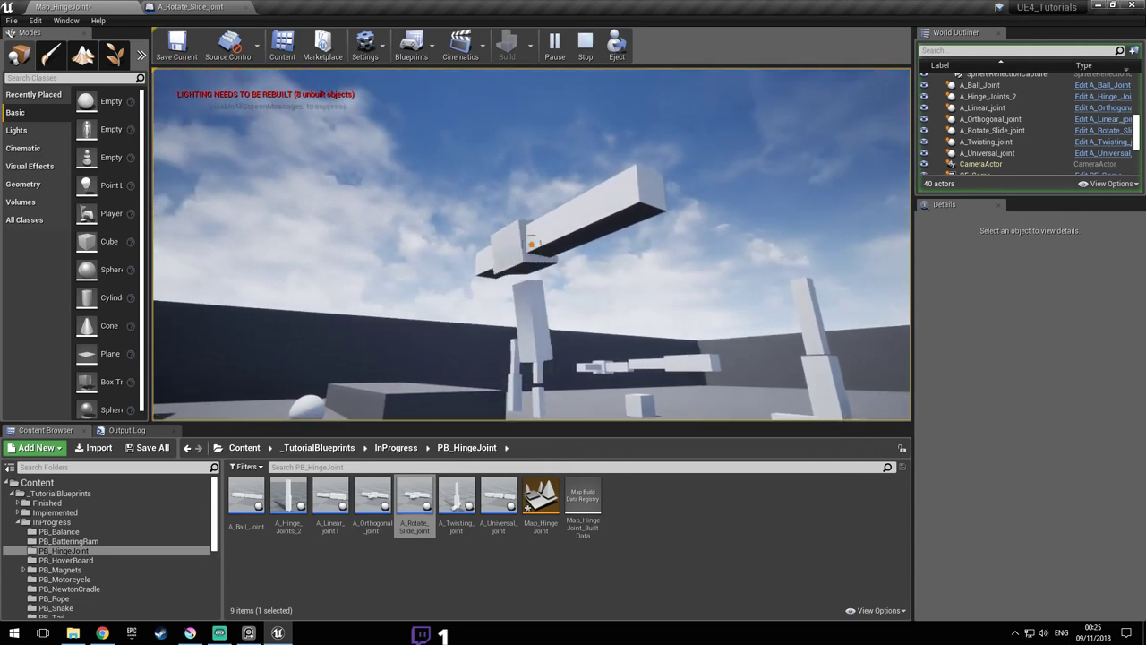
key(Escape)
- Enable the linear Soft Constraint on Joint_liear in A_Rotate_Slide_joint with stiffness 100 and damping 1, then compile and save the blueprint
click(175, 4)
right_drag(462, 193, 358, 202)
drag(462, 195, 462, 195)
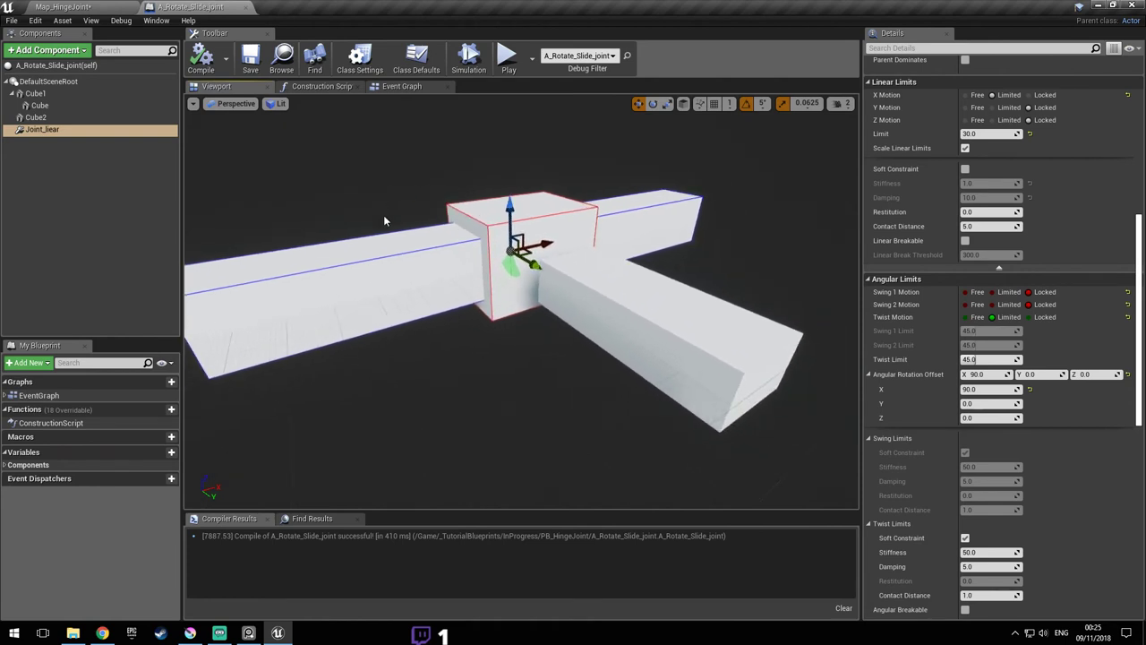
scroll(1104, 376, up, 5)
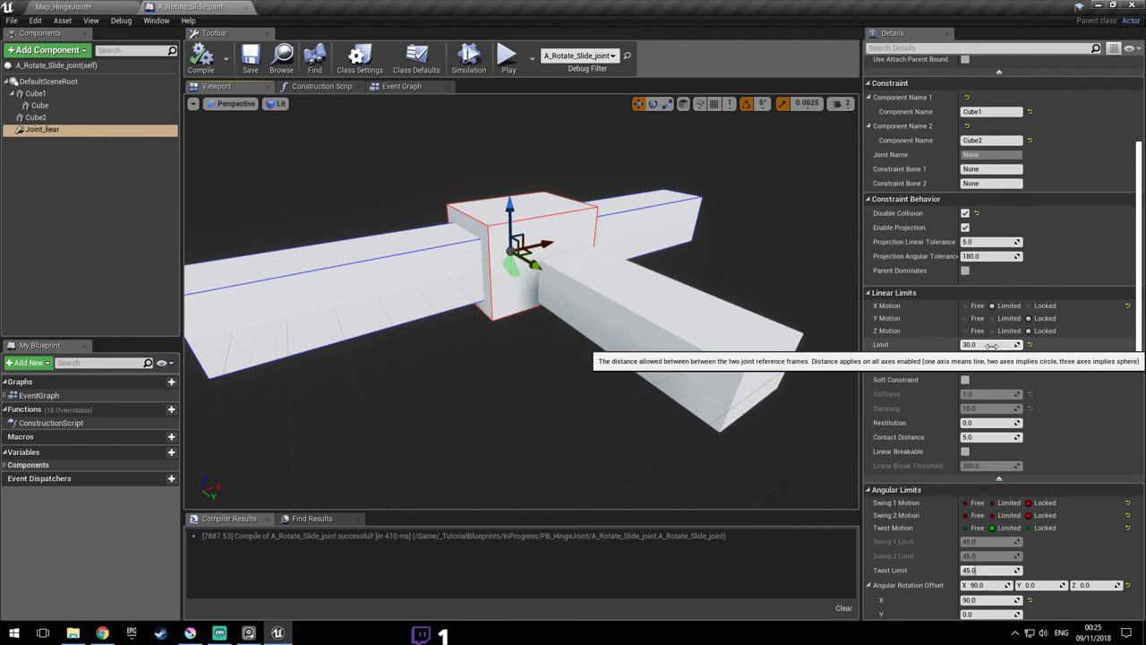
click(965, 379)
text(100)
key(Return)
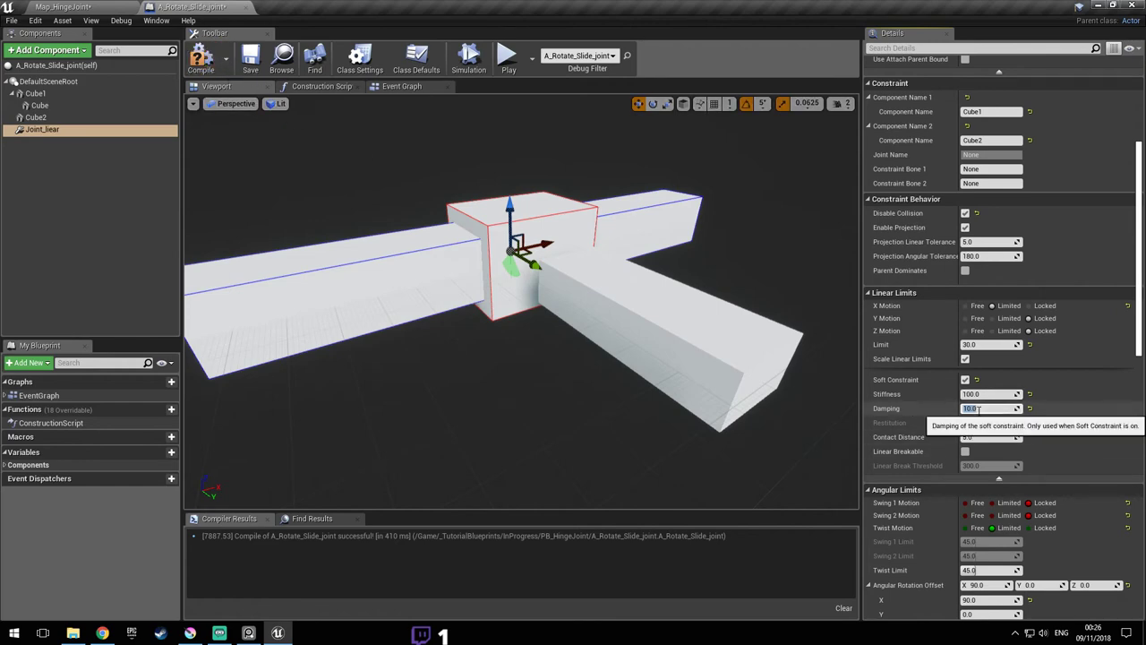
click(207, 72)
click(250, 65)
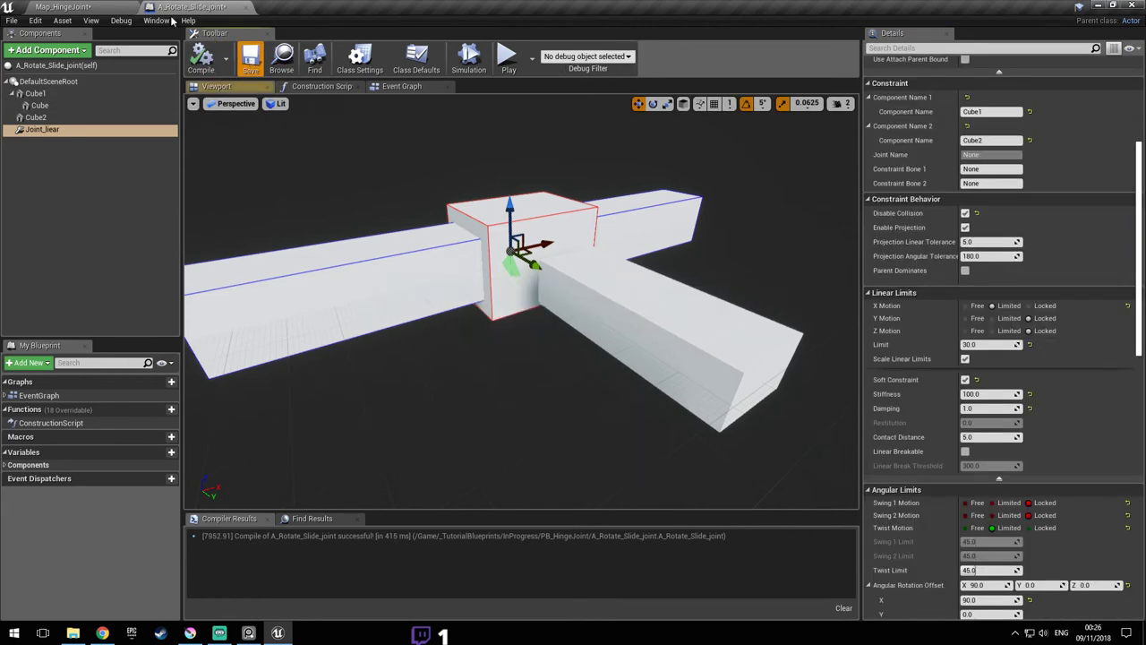
- Playtest the softened sliding joint in Map_HingeJoint, stop playing, and save the map
click(63, 7)
click(553, 49)
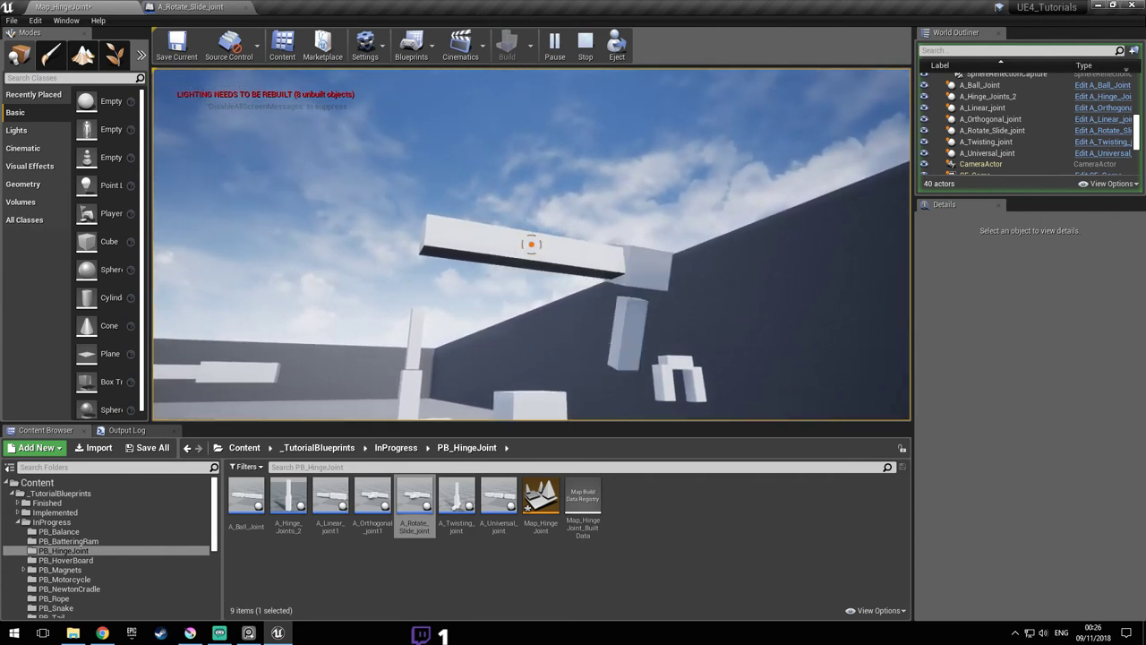
key(s)
key(w)
key(w)
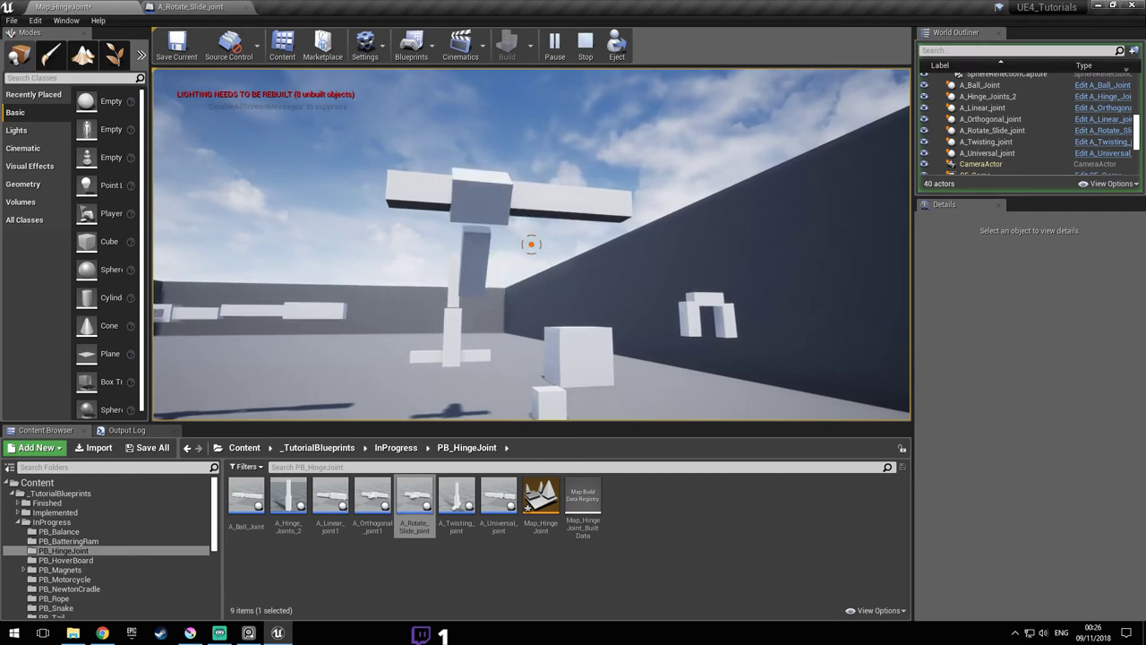
key(Escape)
key(ctrl+s)
- Switch to Chrome and look through the mechanical joints image results for further joint types
key(alt+Tab)
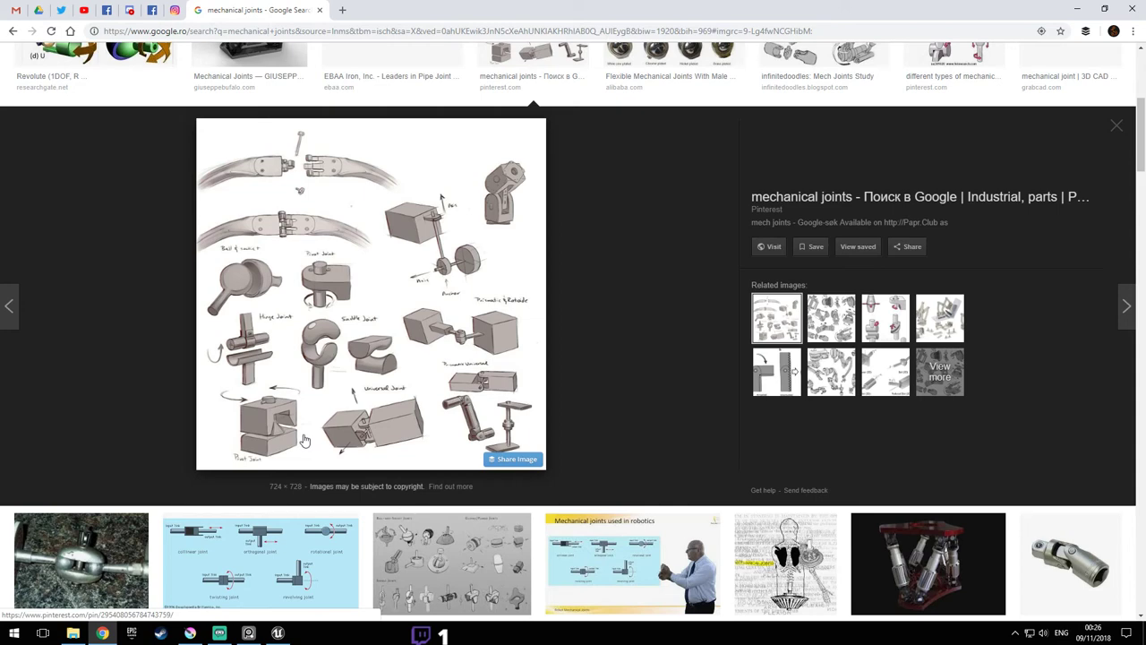
scroll(305, 440, down, 1)
scroll(305, 440, down, 2)
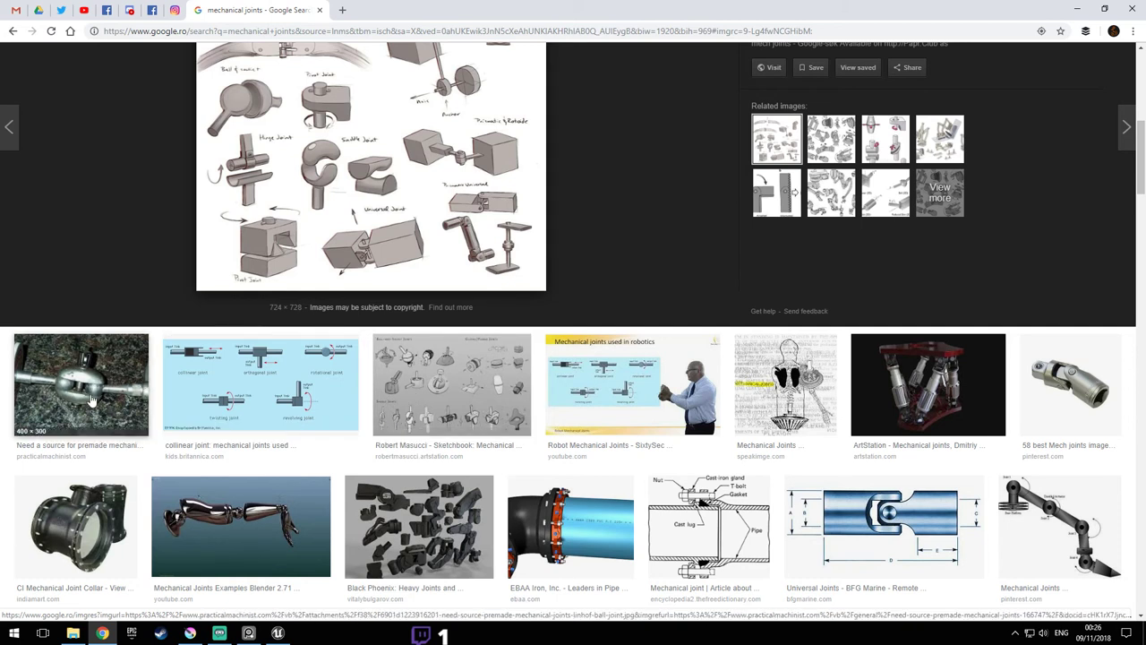
scroll(84, 408, up, 1)
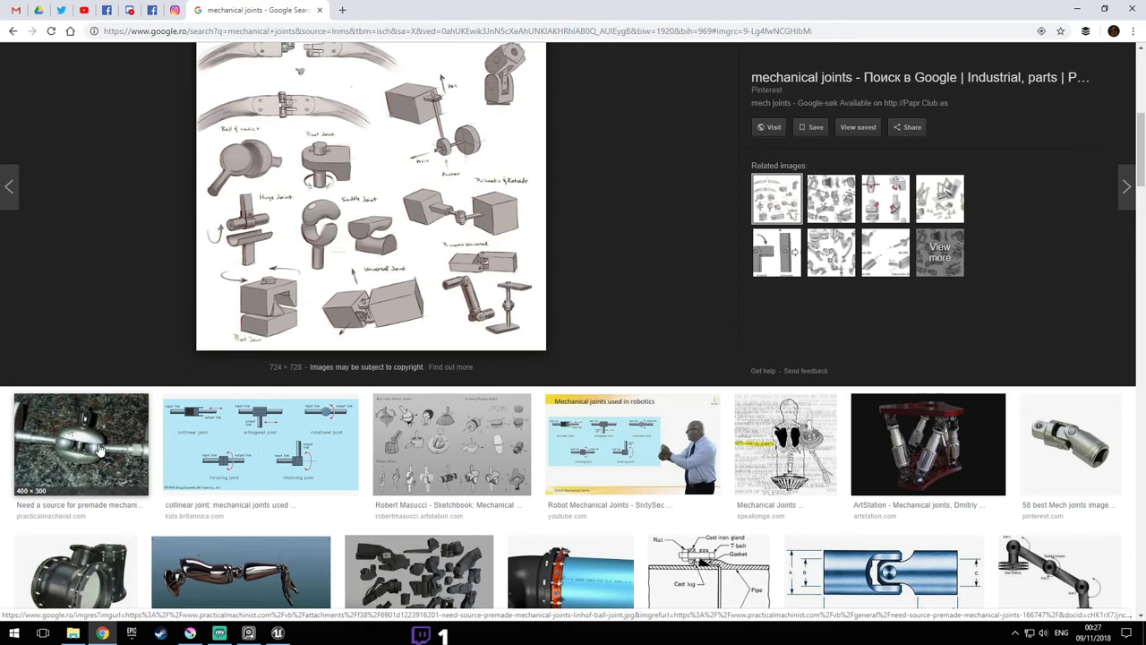
scroll(100, 449, down, 2)
scroll(418, 383, down, 5)
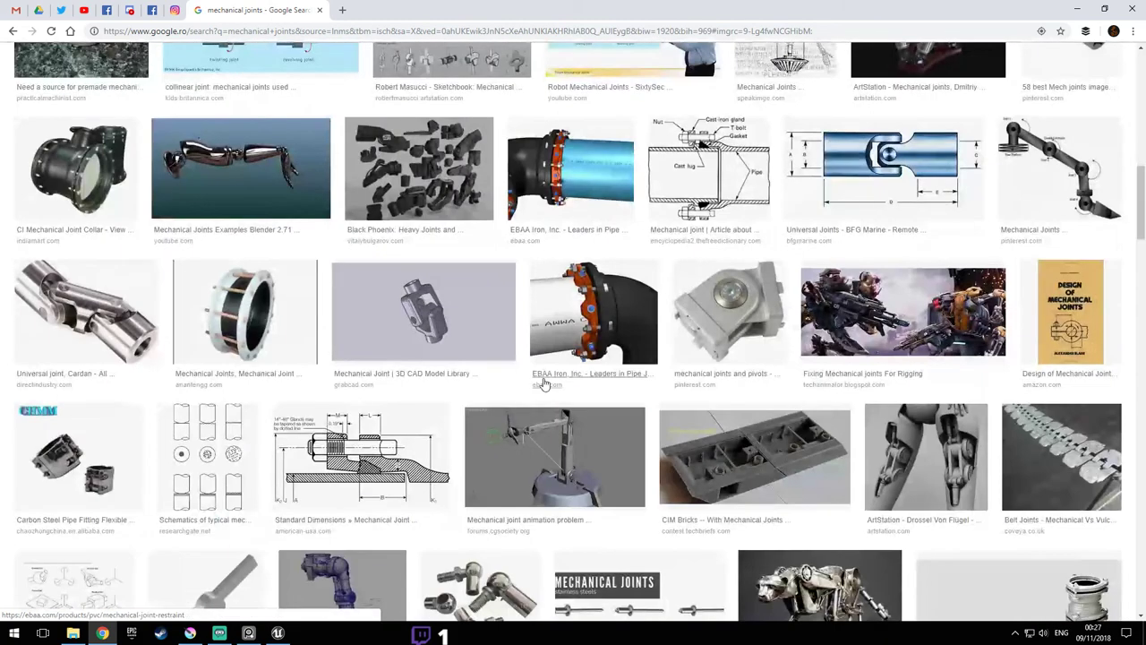
scroll(655, 365, up, 2)
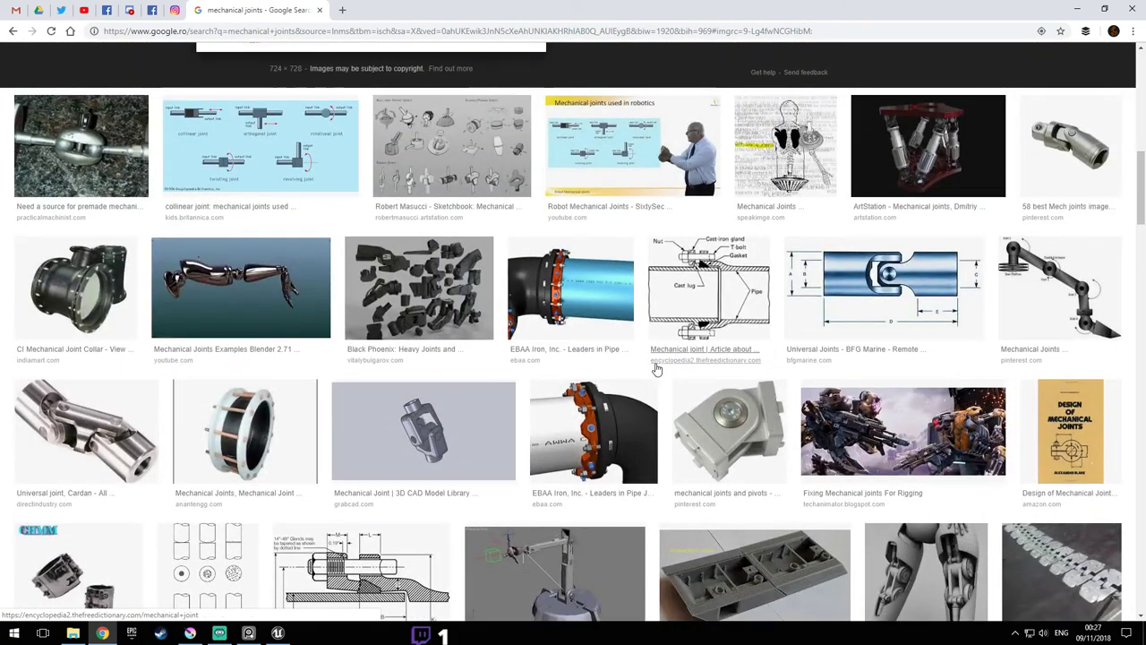
scroll(660, 398, up, 5)
scroll(662, 414, up, 2)
scroll(663, 415, down, 1)
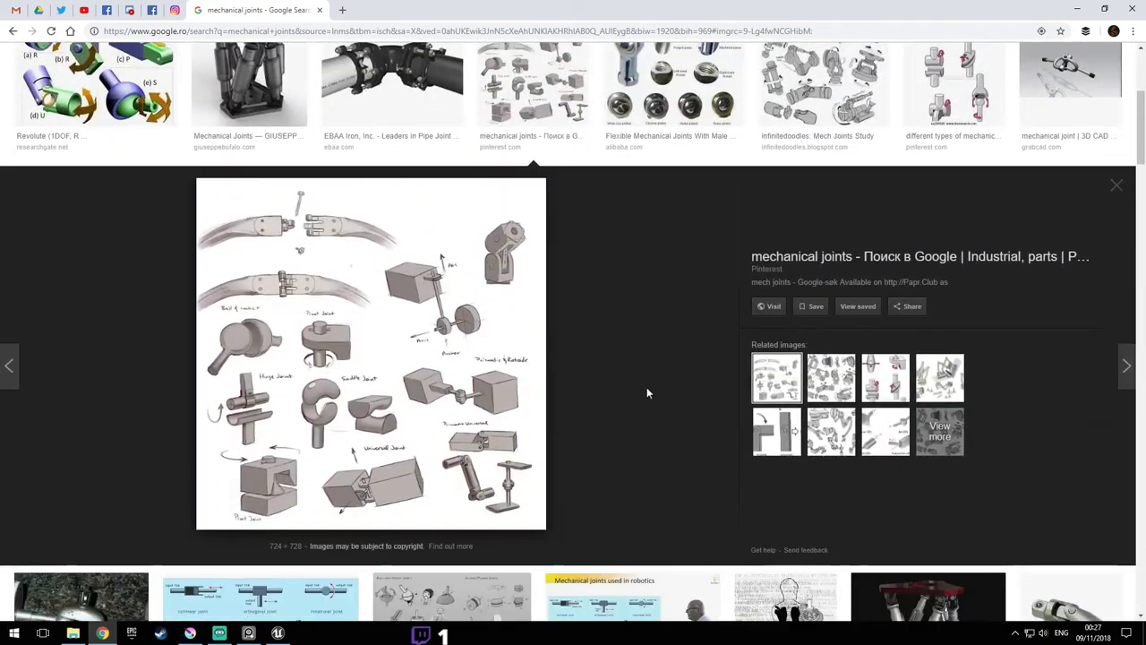
- Switch back to Unreal Editor and playtest the level, moving around the joints and disturbing the hanging ones, then stop
click(277, 633)
right_drag(742, 304, 741, 344)
key(s)
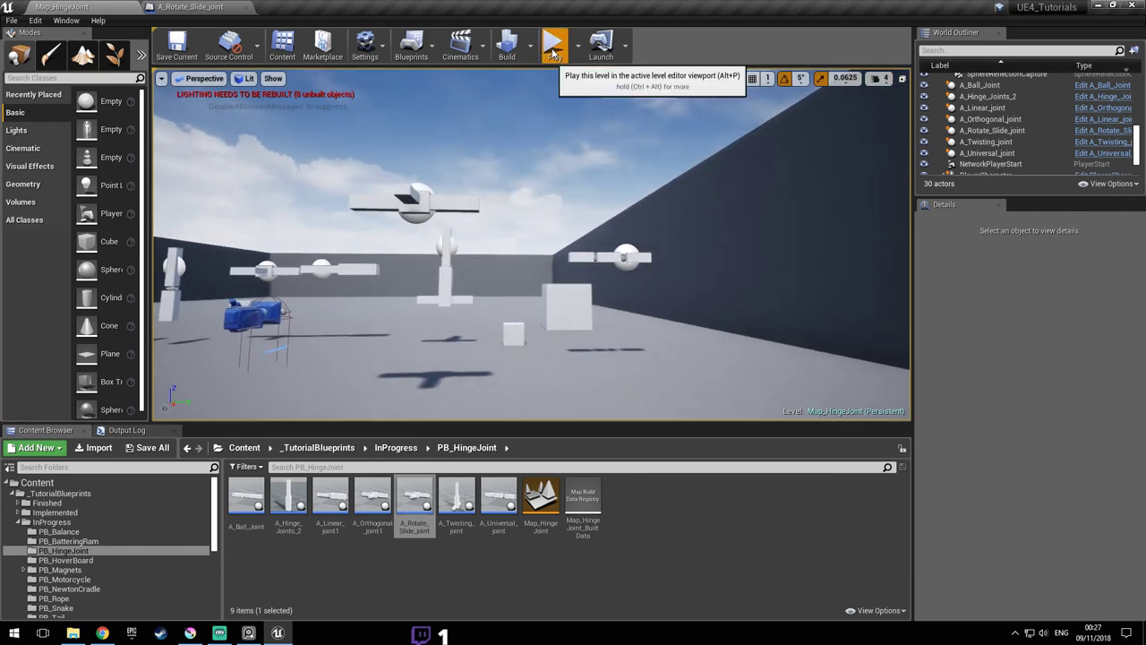
click(553, 52)
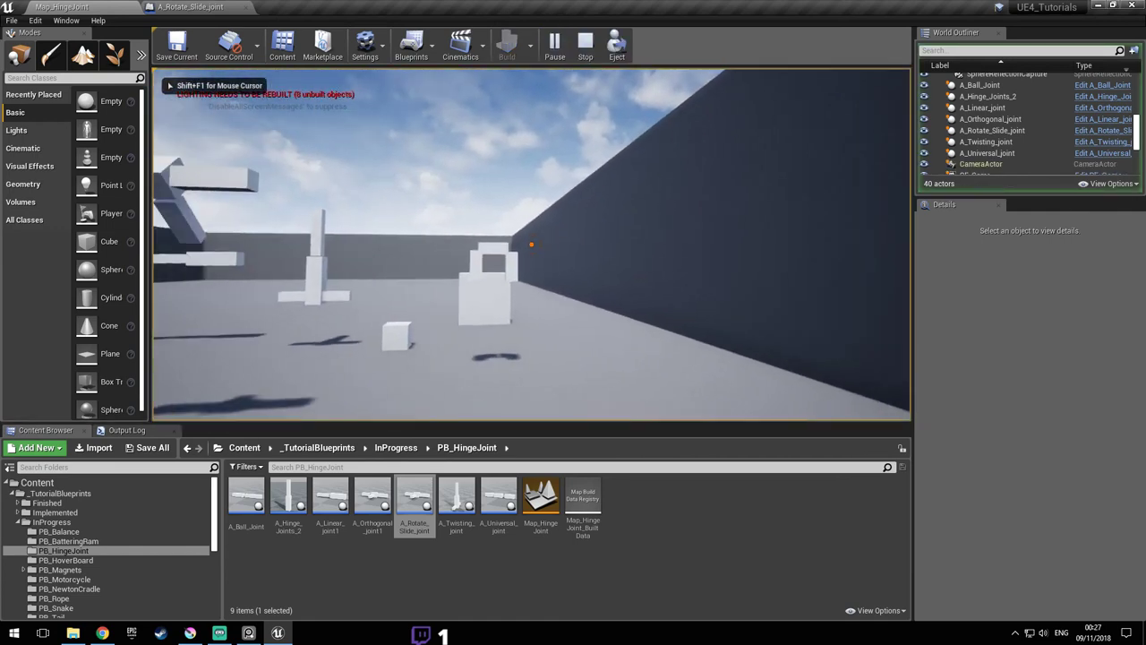
key(a)
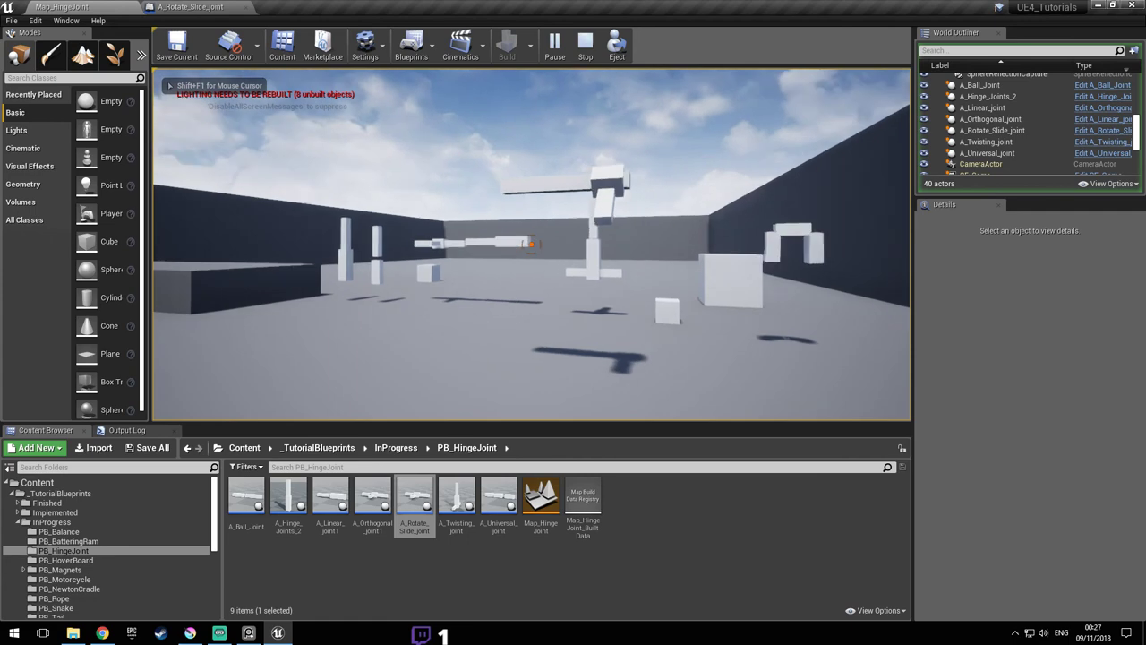
key(a)
key(w)
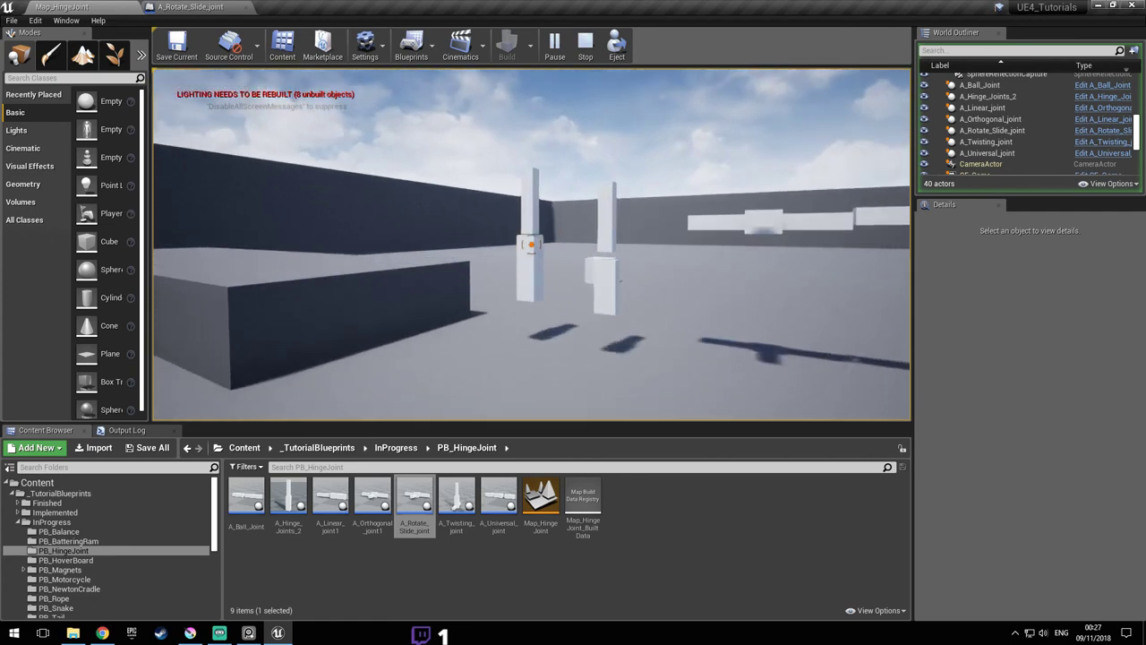
key(w)
click(531, 244)
click(531, 245)
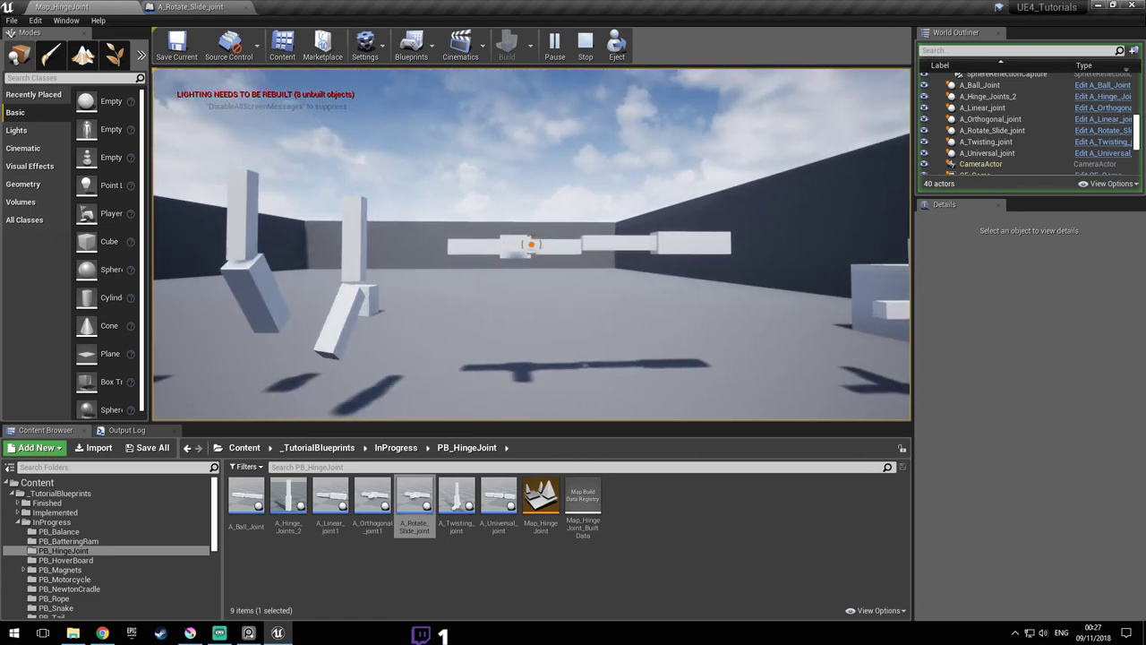
key(w)
key(d)
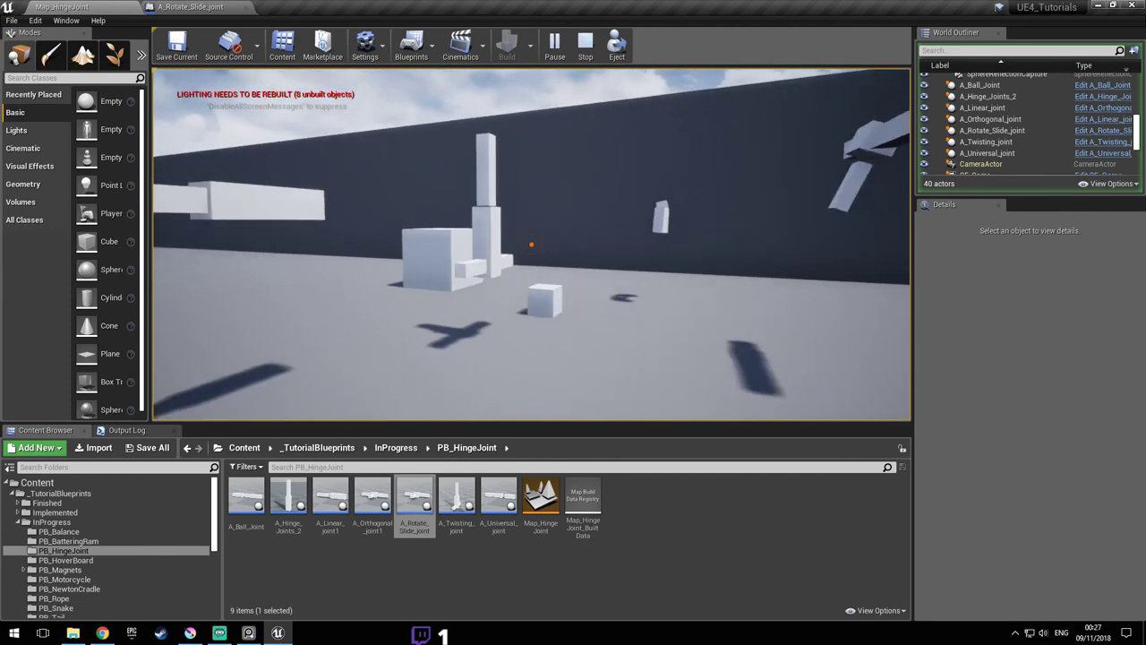
key(d)
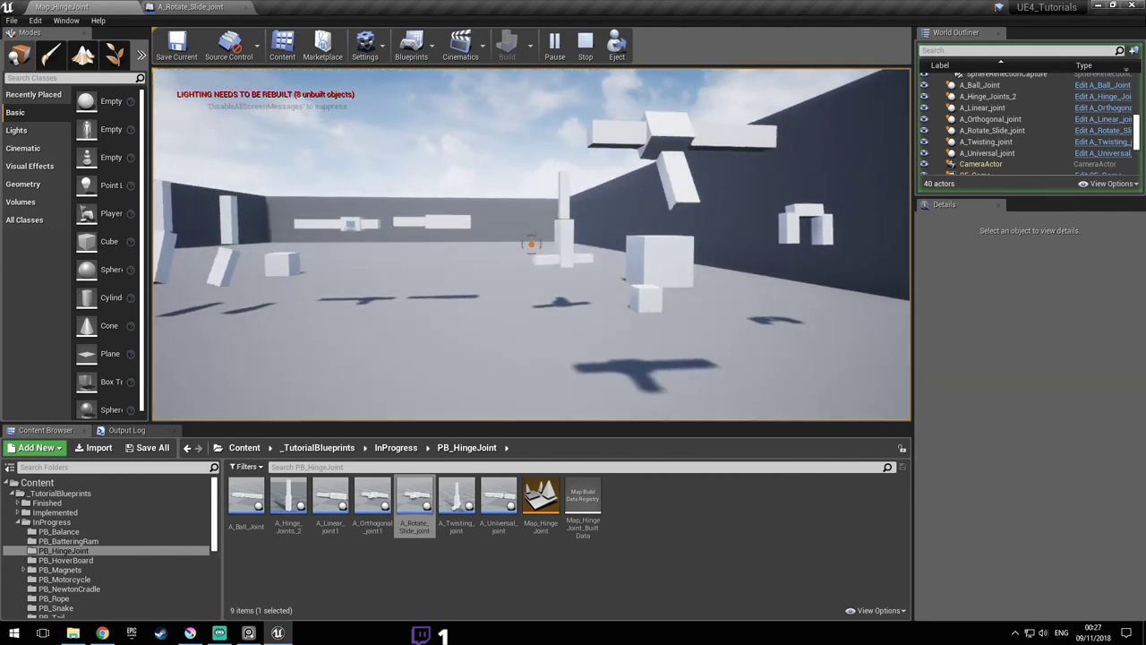
key(Escape)
- Save Map_HingeJoint and look over the finished set of joints in the level viewport
mouse_move(534, 212)
right_down()
mouse_move(466, 260)
mouse_move(534, 211)
mouse_move(609, 260)
mouse_move(676, 246)
mouse_move(534, 211)
right_up()
key(s)
key(ctrl+s)
key(w)
key(a)
key(w)
key(d)
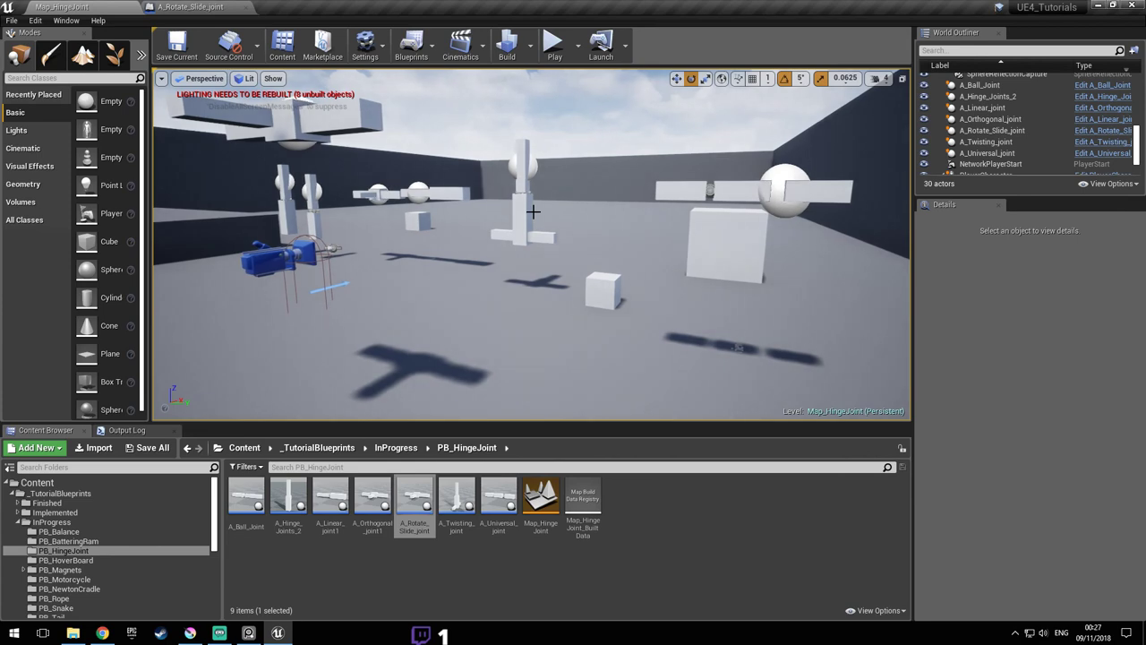
mouse_move(532, 211)
mouse_down()
mouse_move(515, 235)
mouse_move(518, 209)
mouse_up()
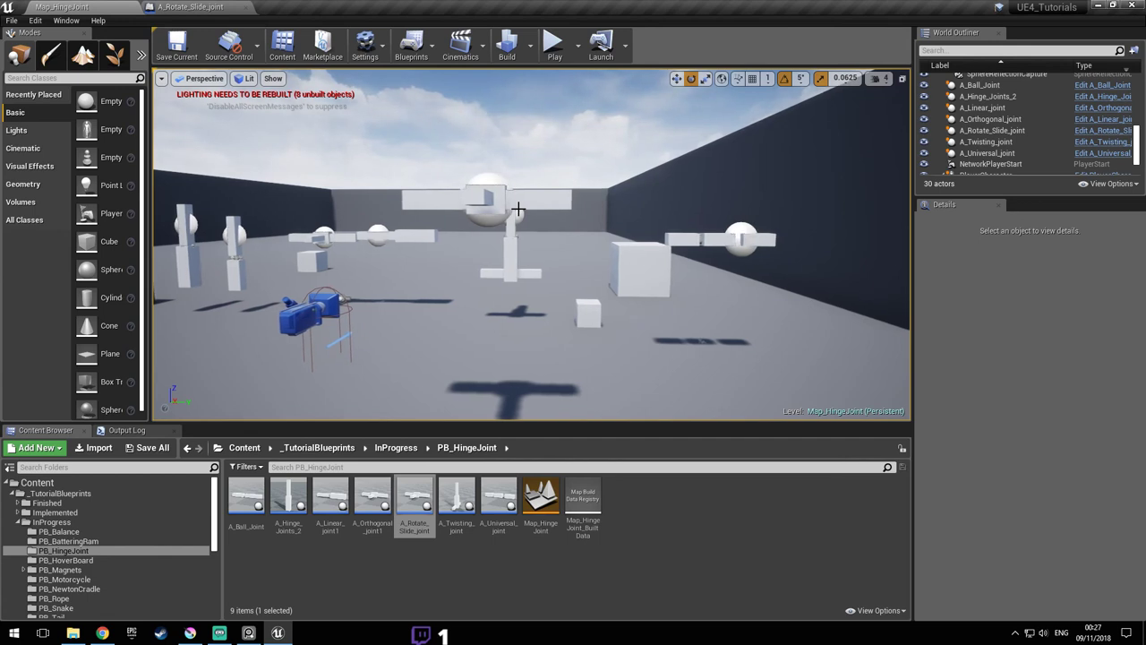
key(d)
right_drag(529, 223, 465, 219)
drag(548, 226, 539, 231)
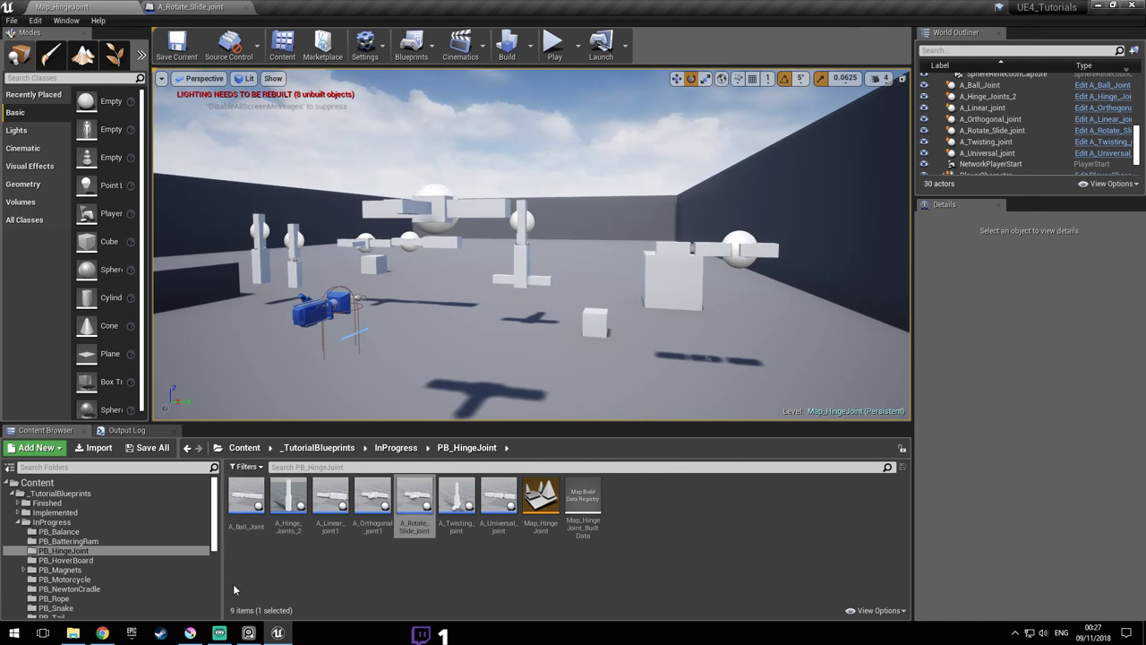
- Switch to Streamlabs OBS
click(219, 633)
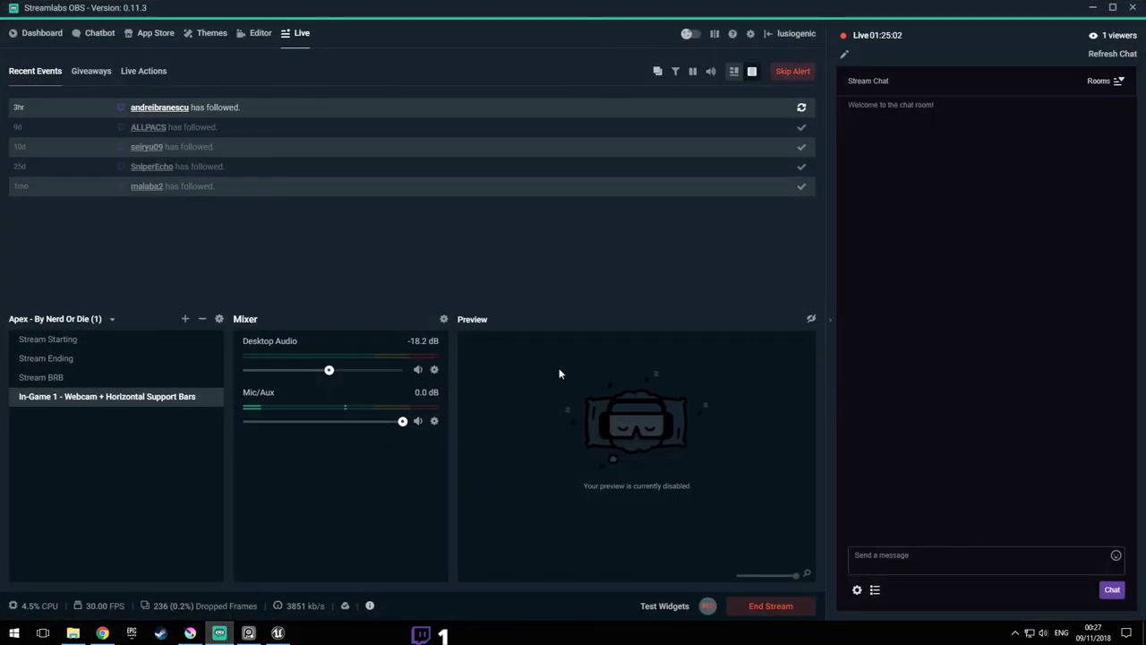